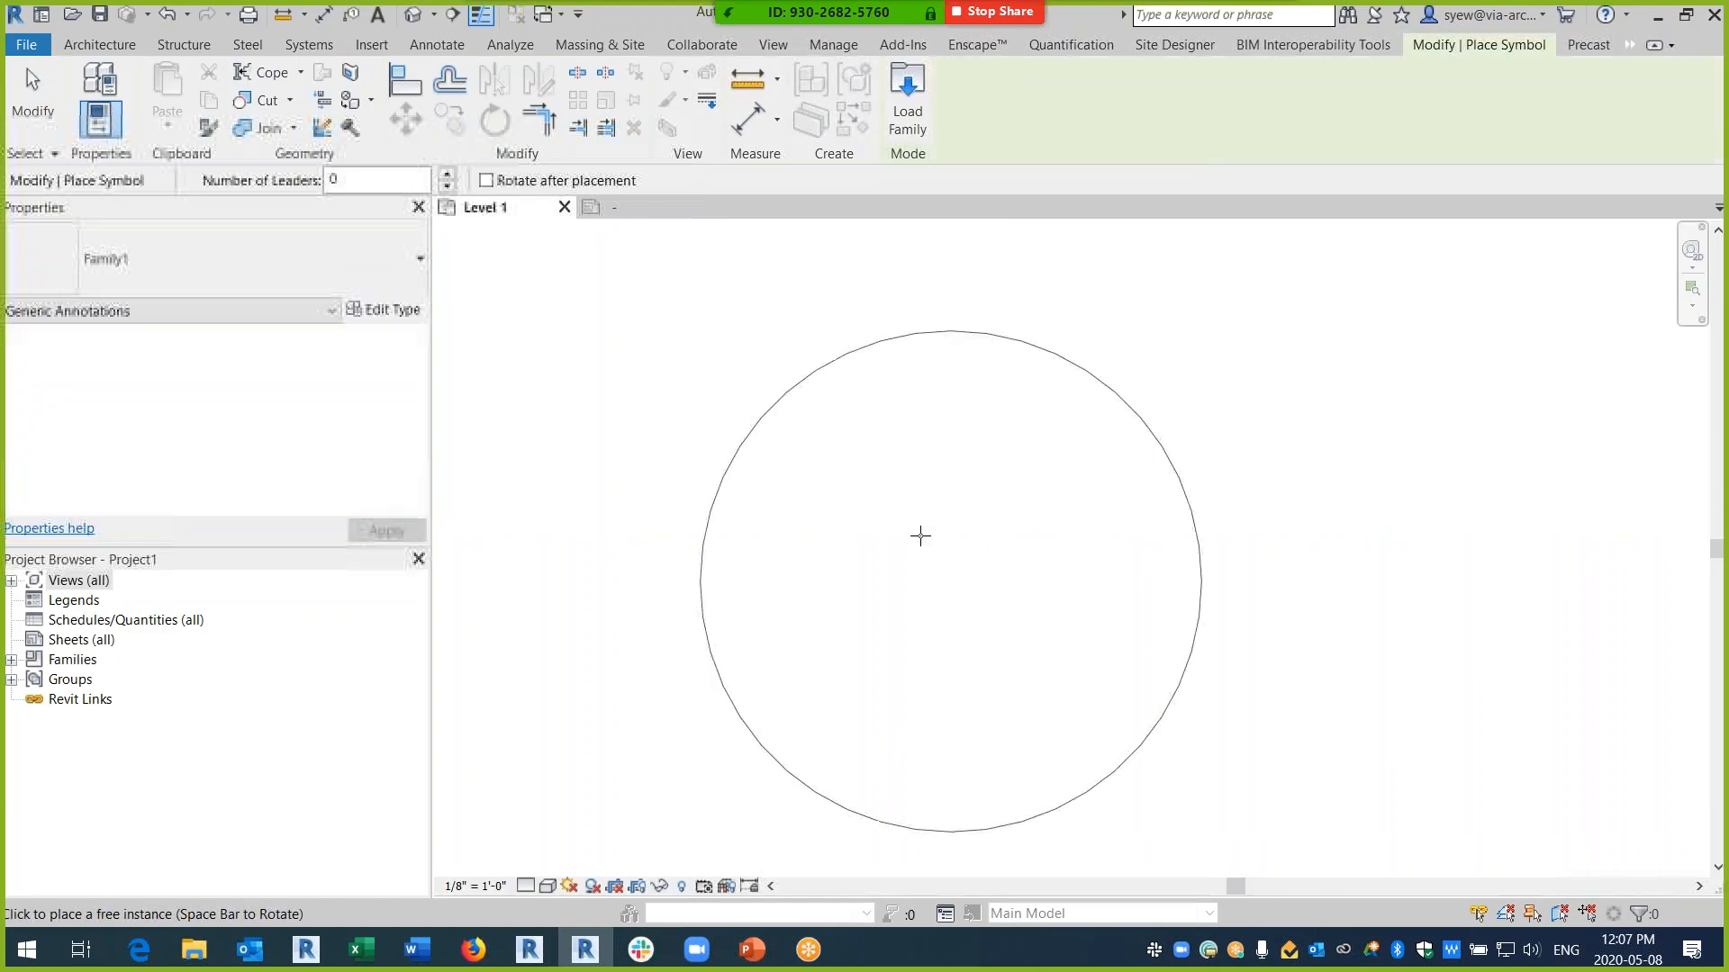
- Rename the Family1 annotation symbol family as Table Cell
key("Escape")
scroll(806, 618, "down", 2)
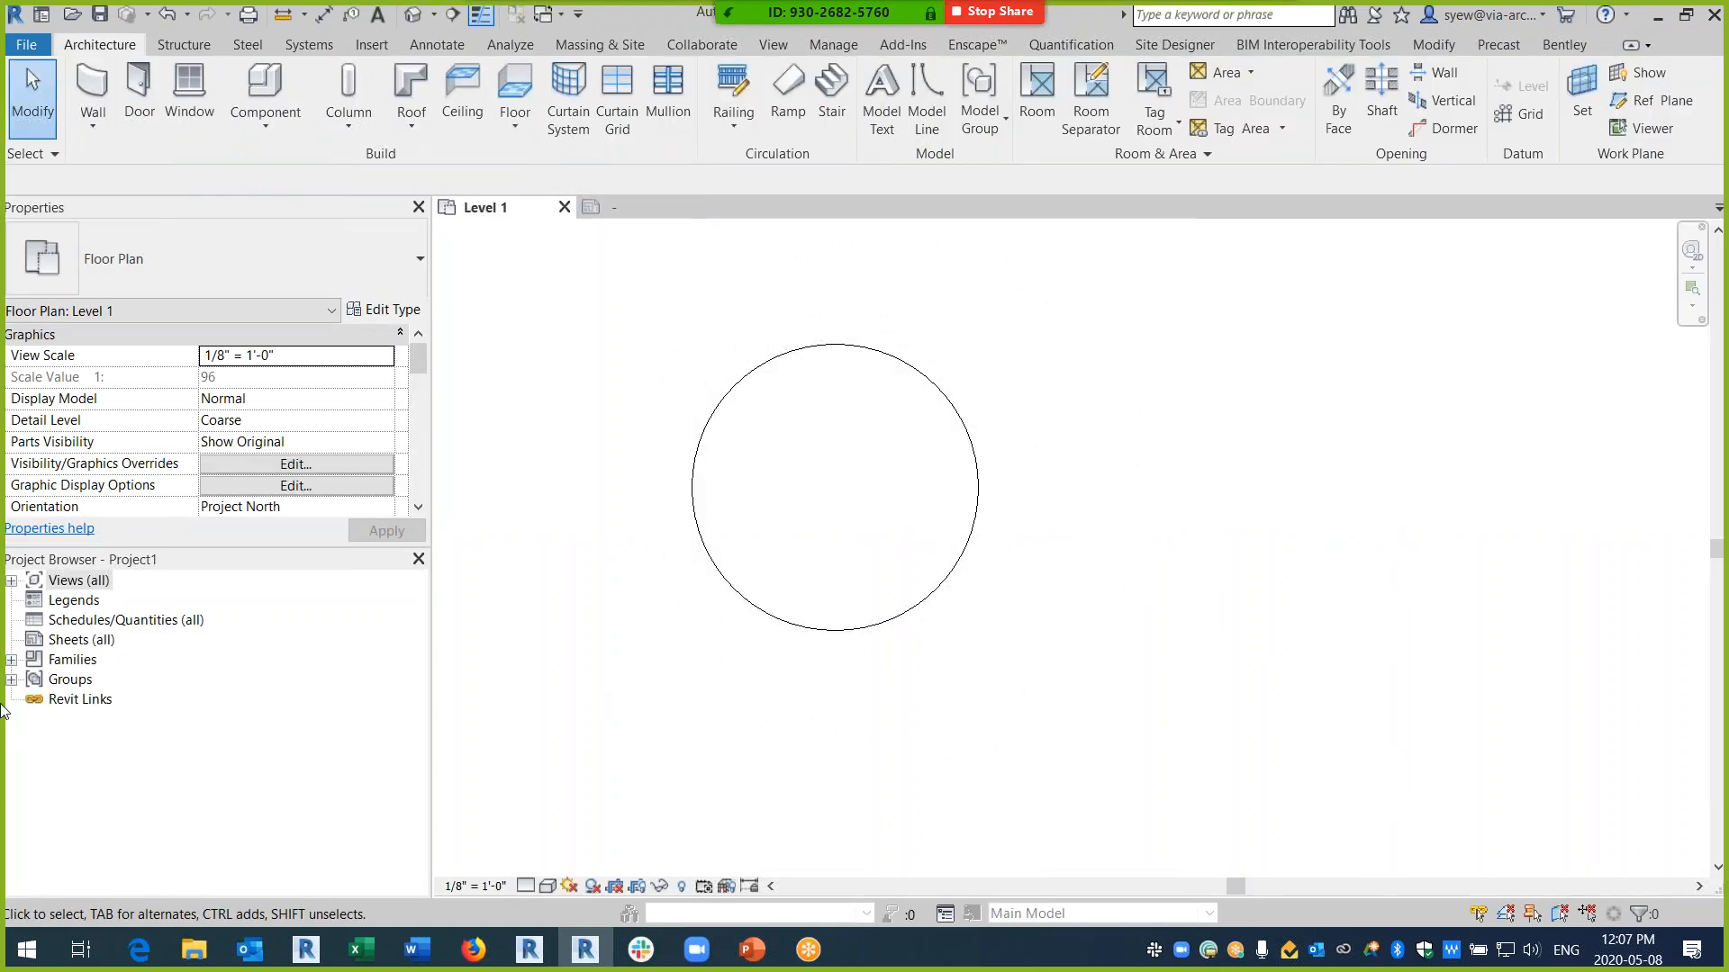
left_click(11, 660)
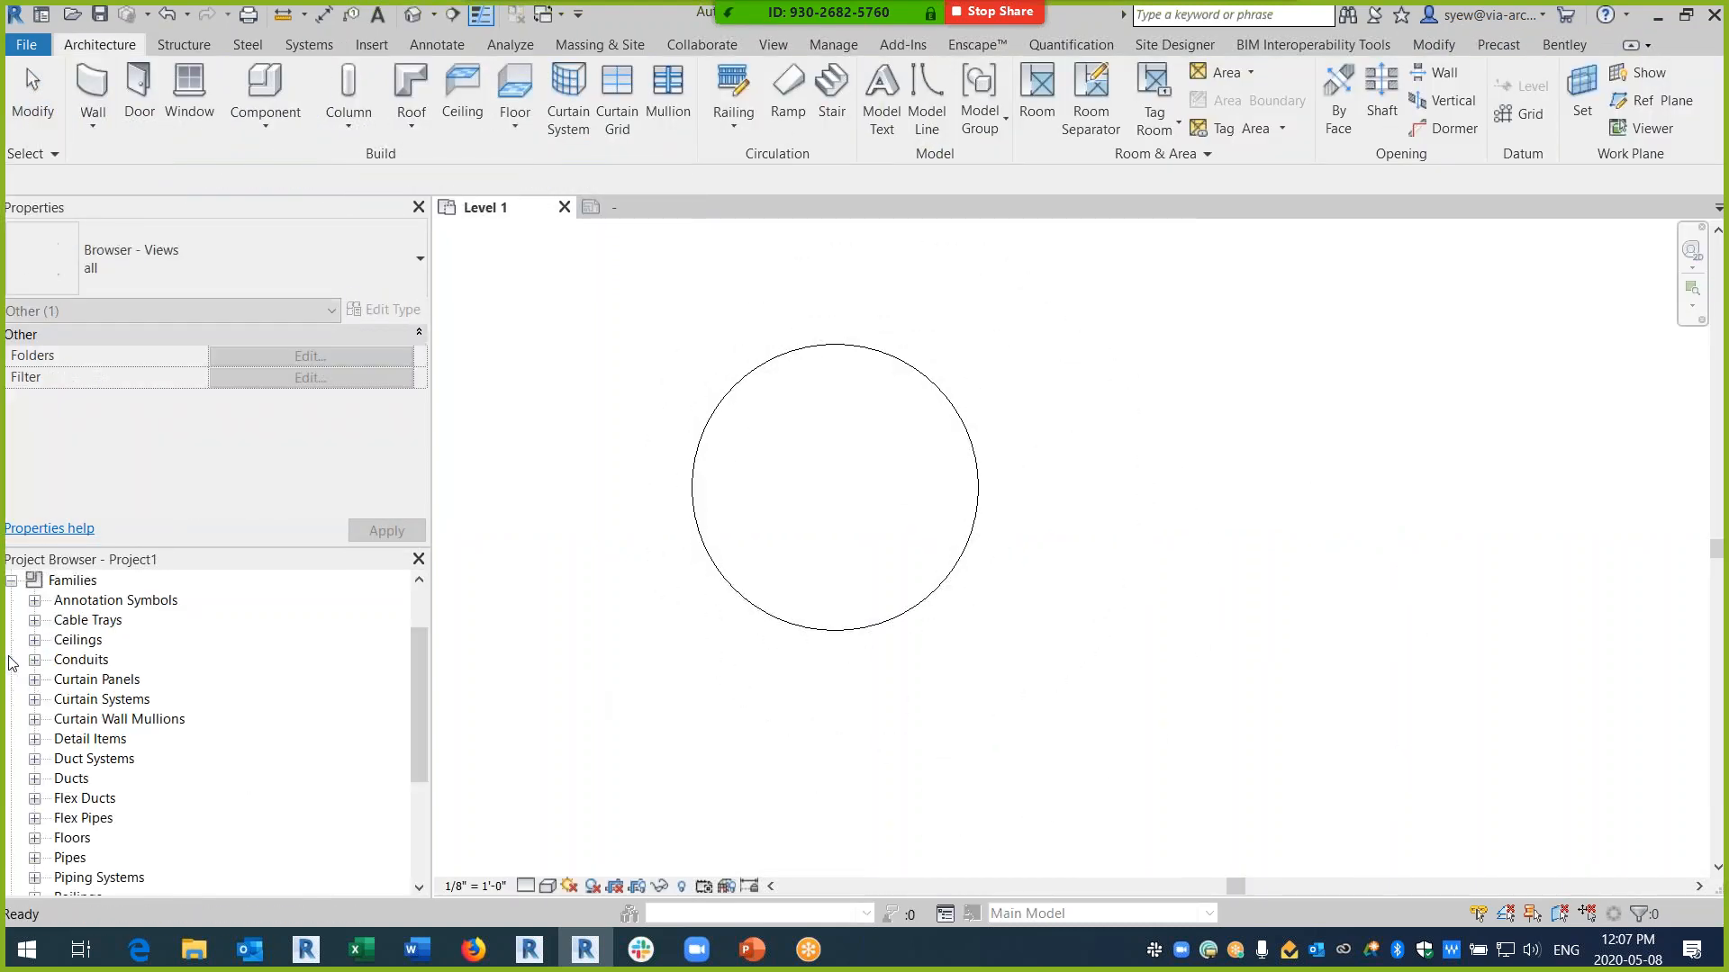
left_click(34, 599)
right_click(115, 640)
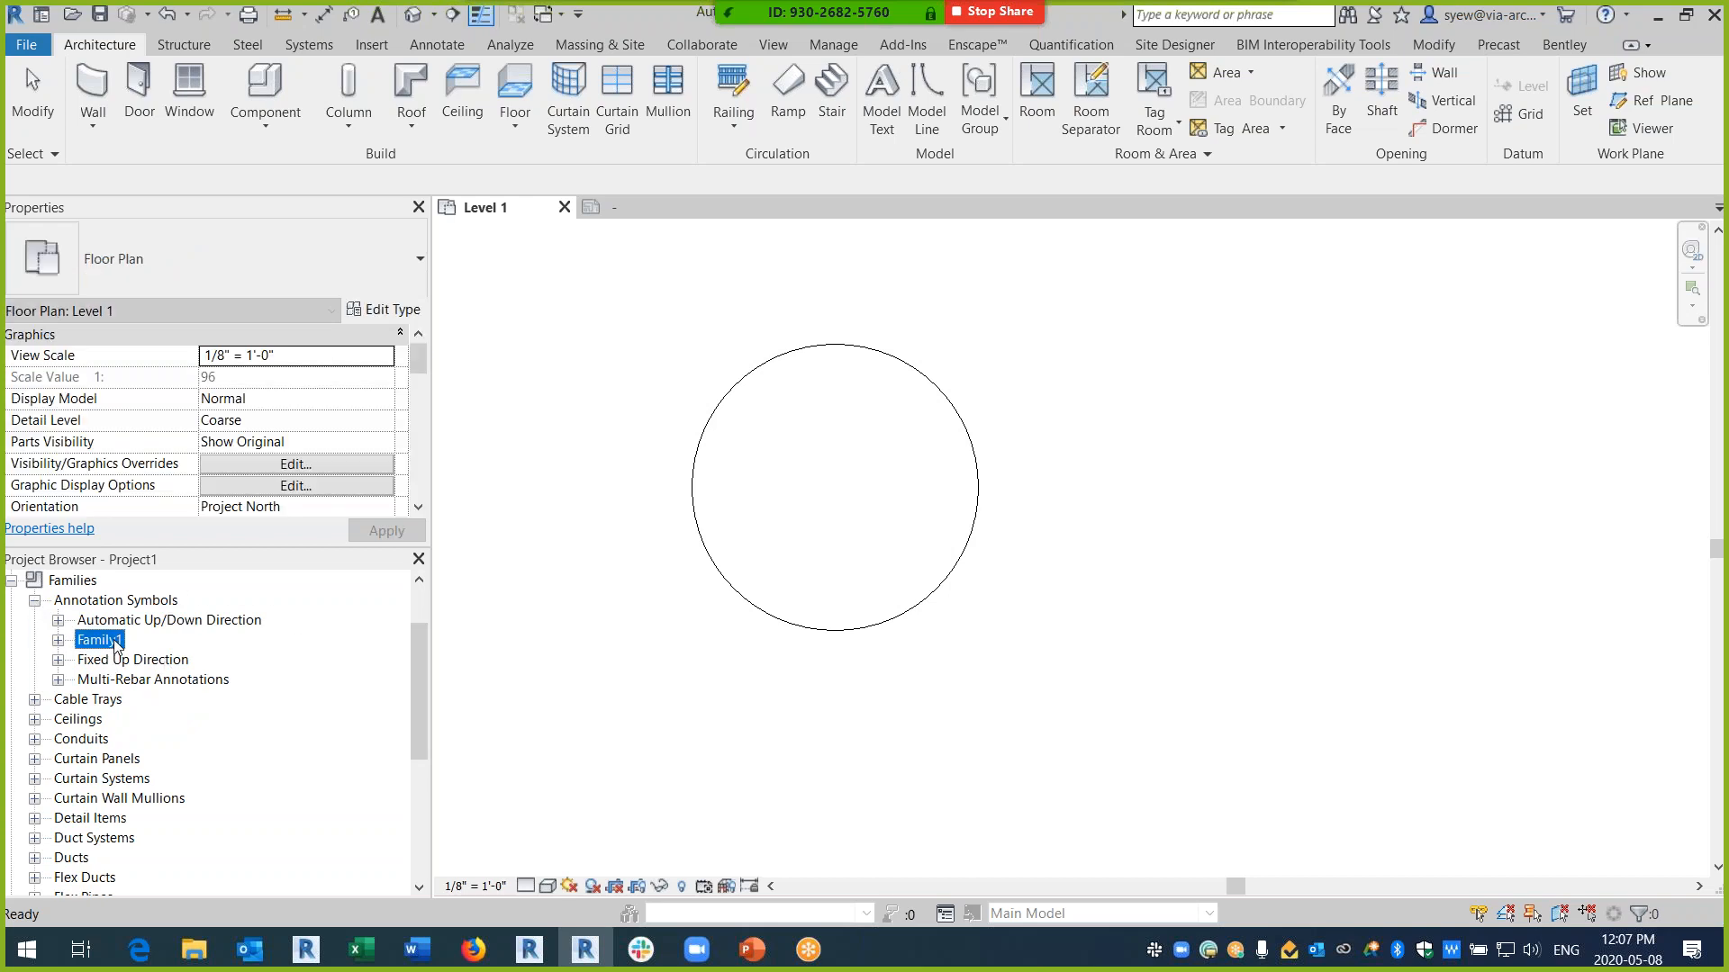
left_click(175, 703)
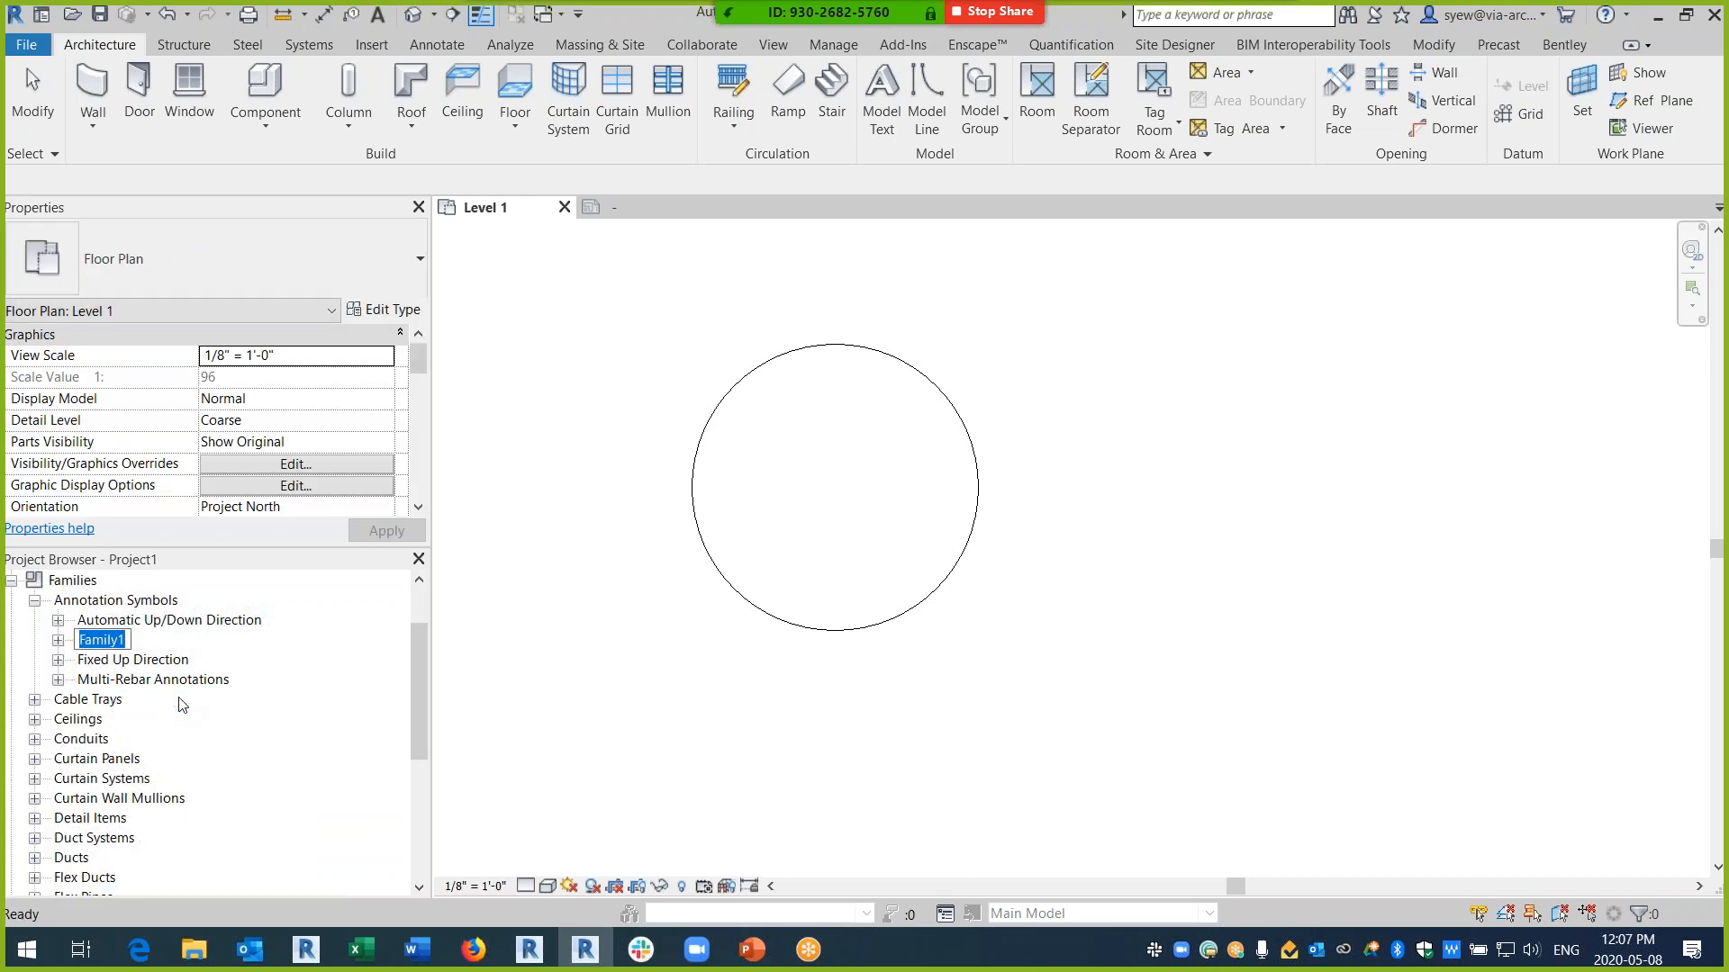
type("Table Cell")
key("Return")
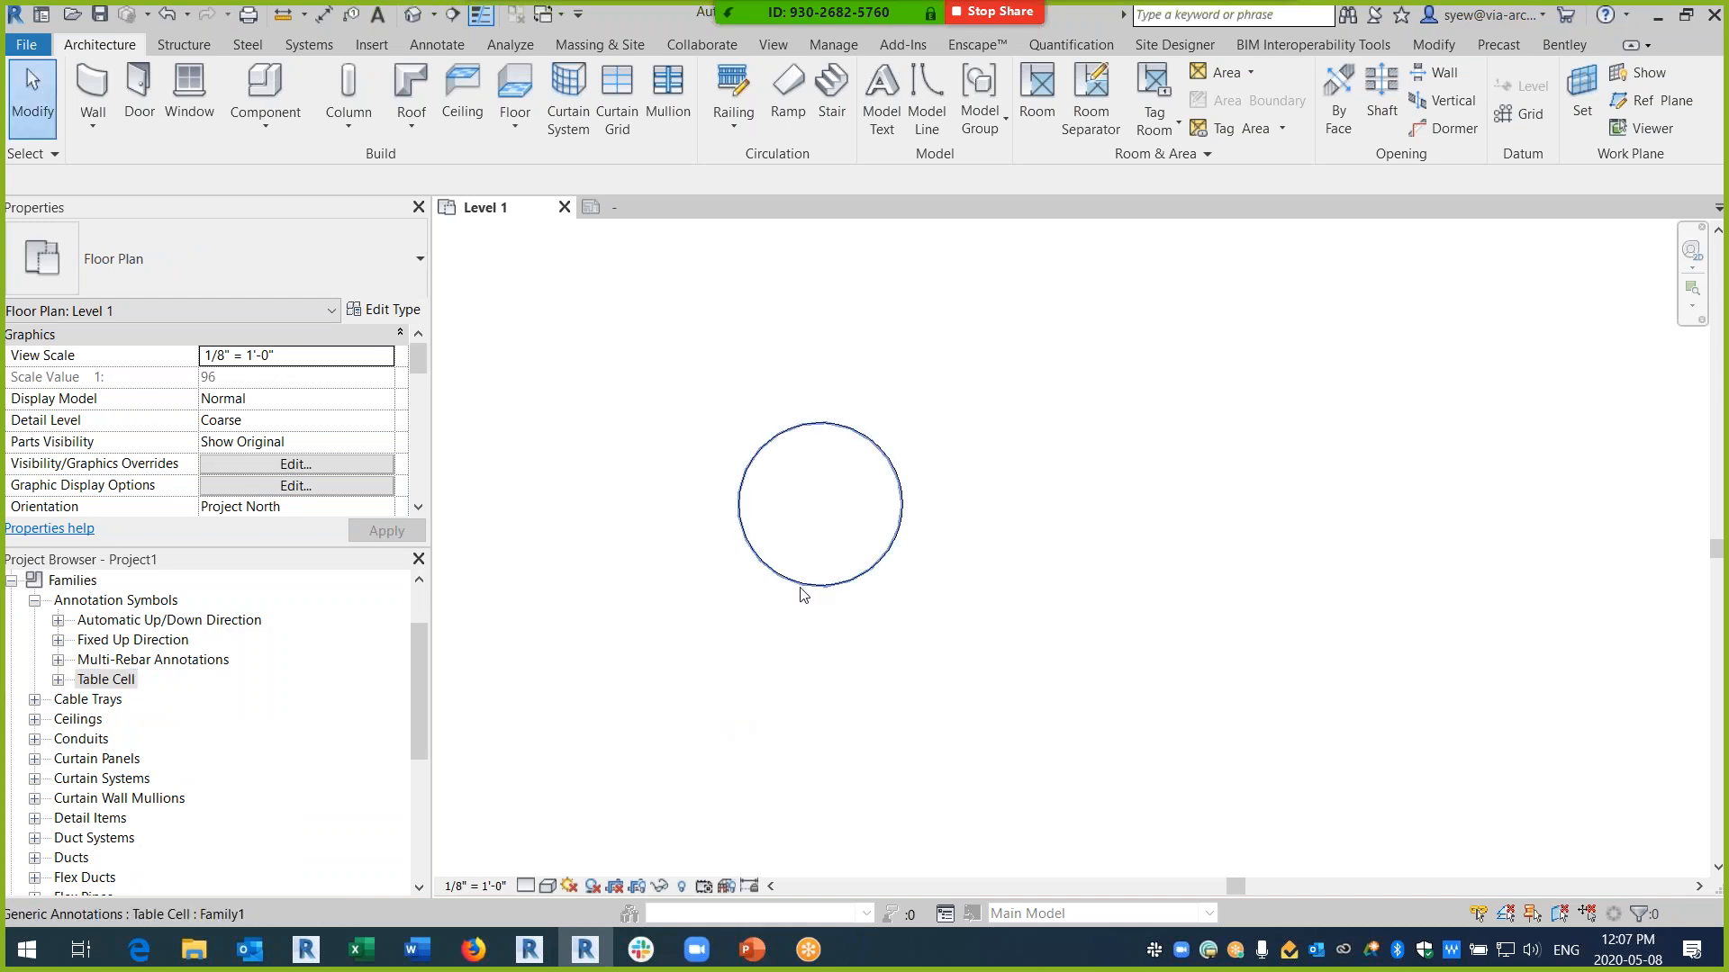
- Expand the project's views and floor plans to locate Level 1 and check the placed annotation symbol
left_click(804, 594)
left_click(441, 671)
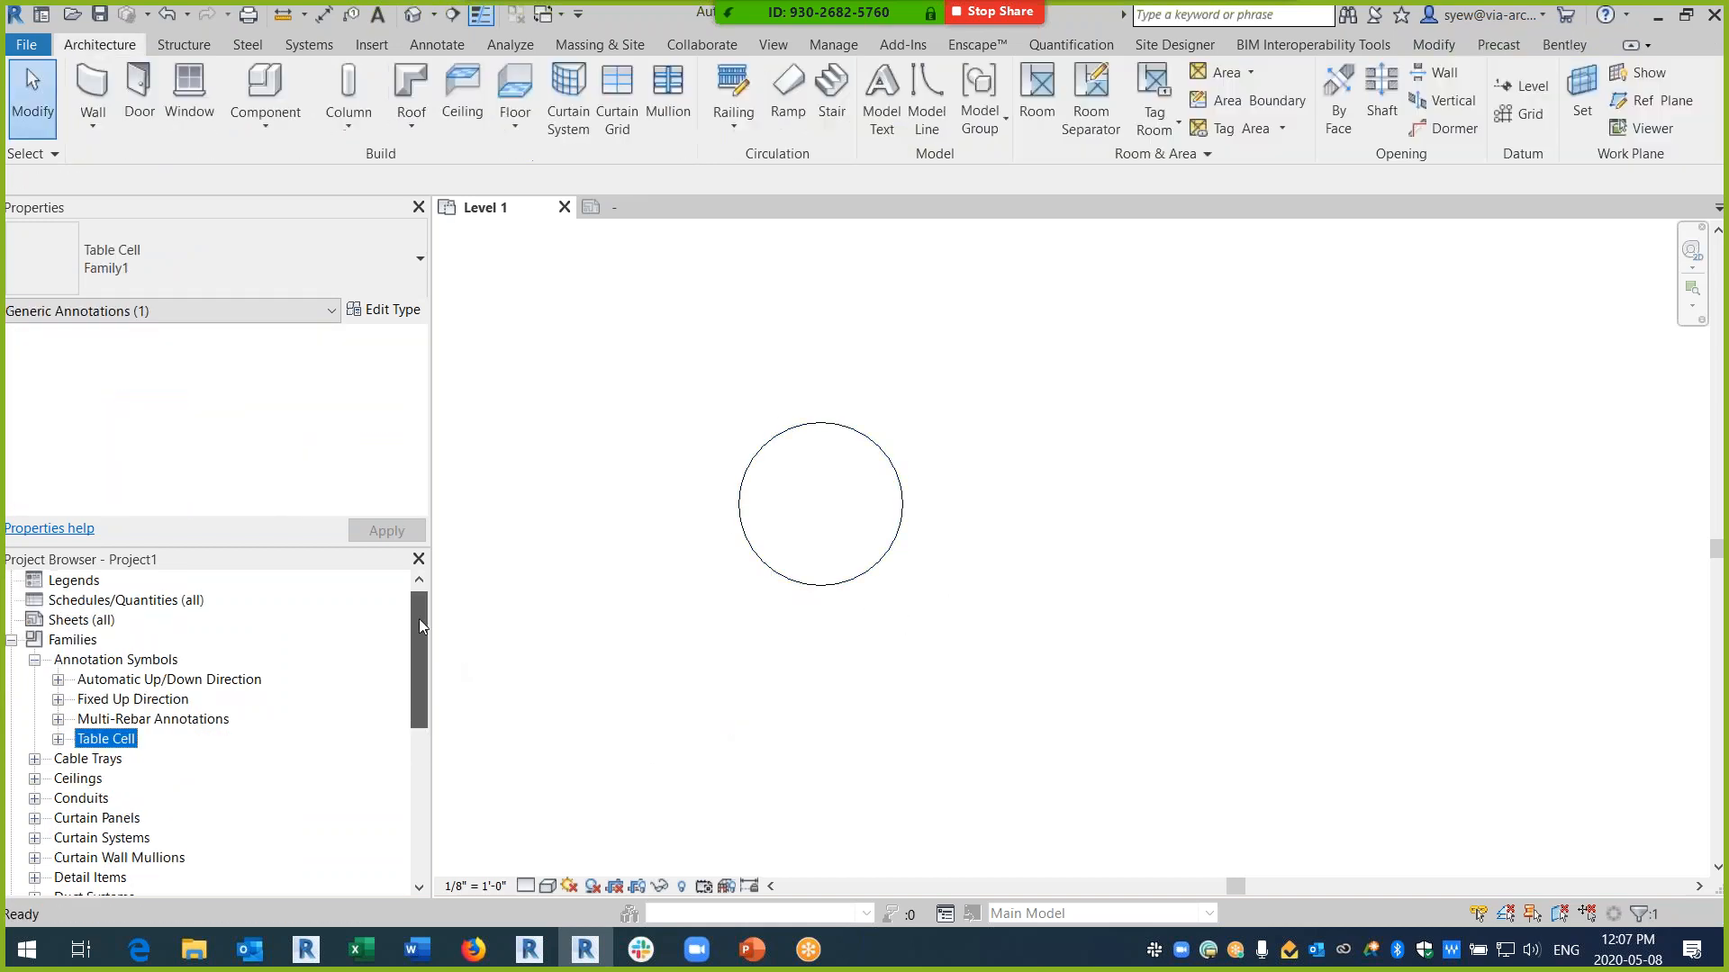
scroll(419, 619, "up", 4)
right_click(79, 583)
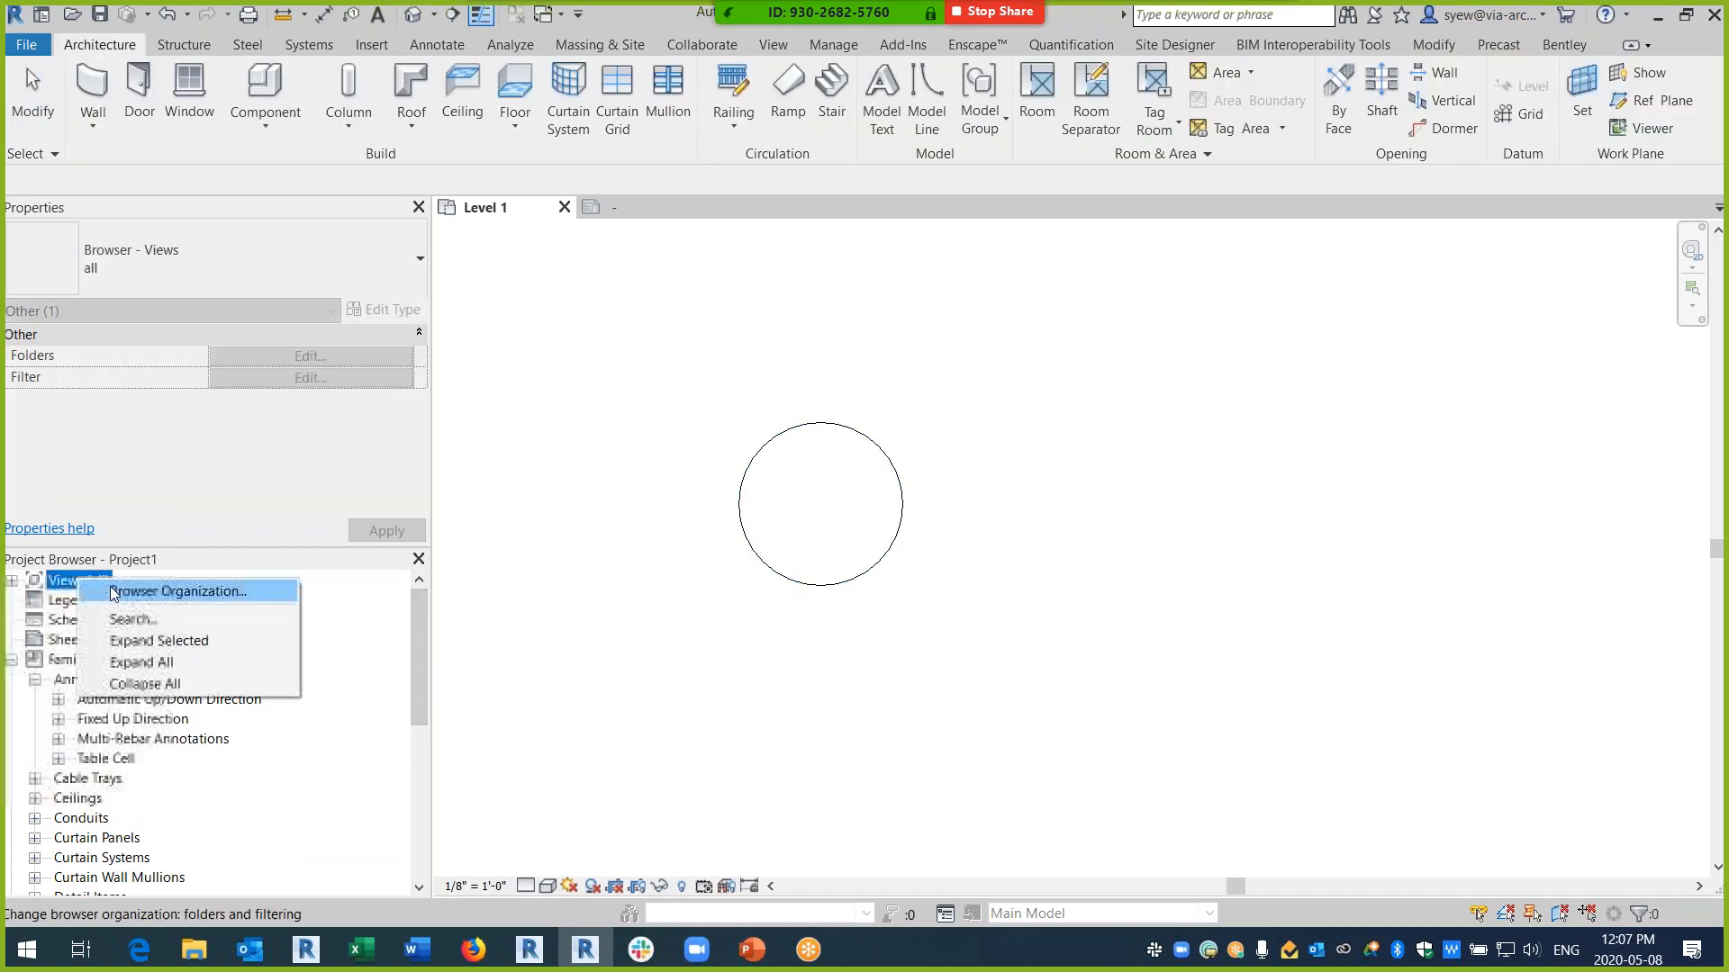
left_click(71, 602)
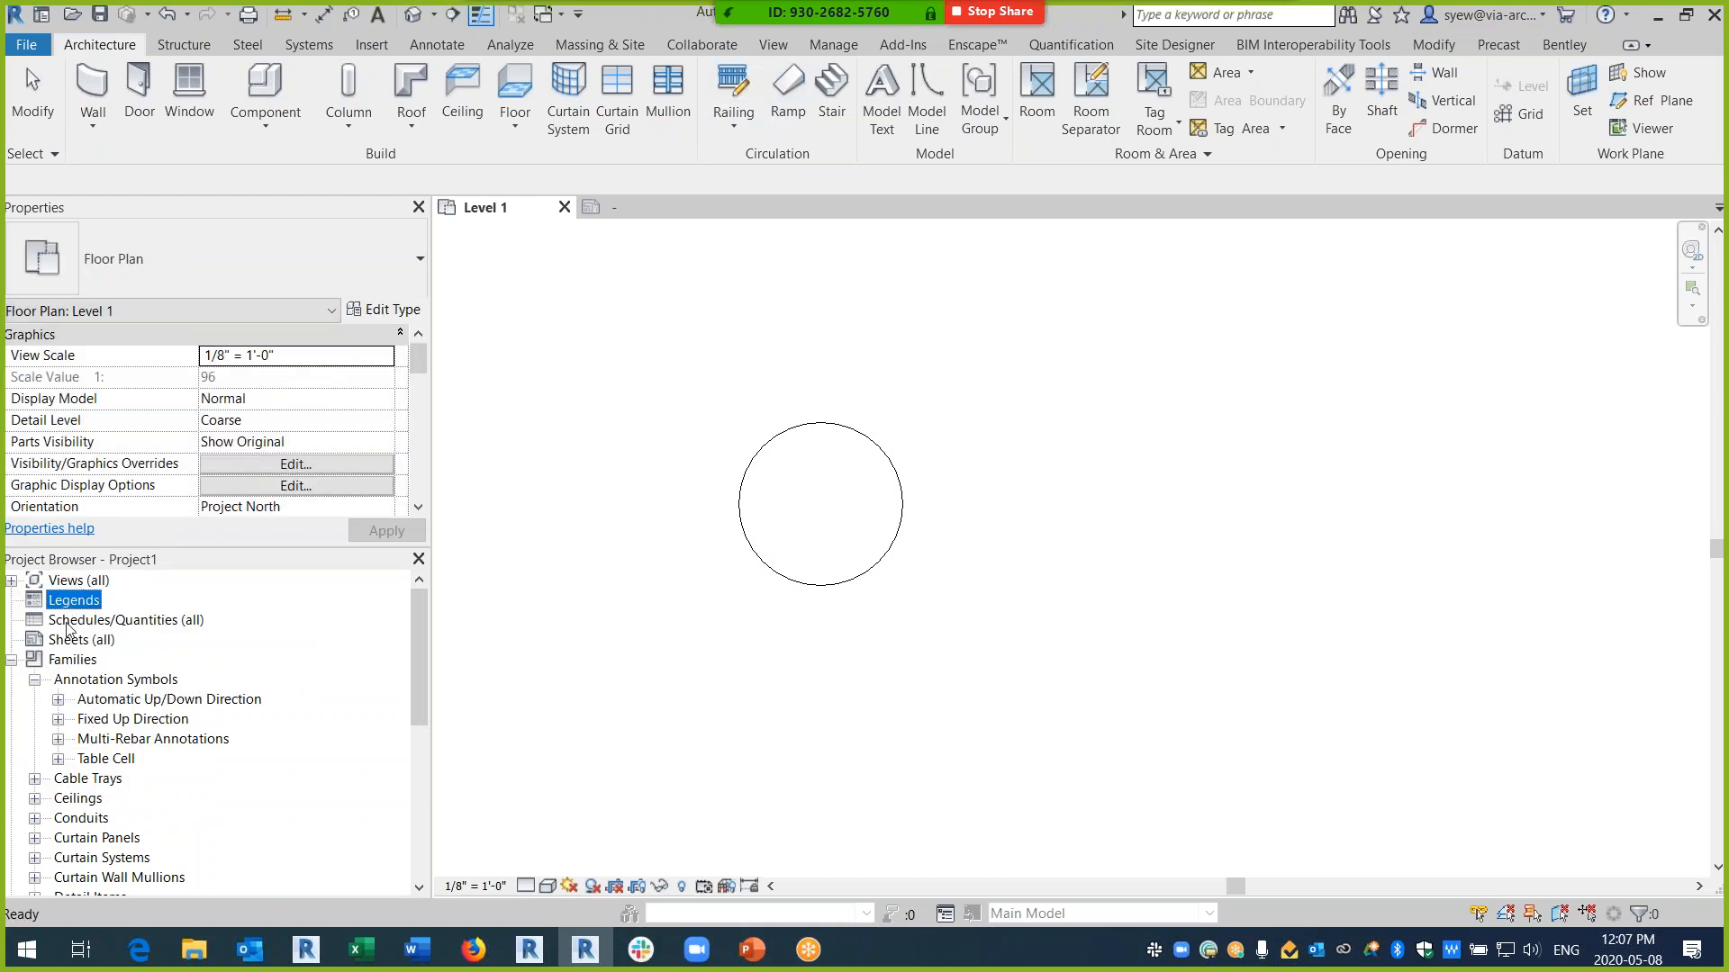
left_click(12, 581)
left_click(36, 620)
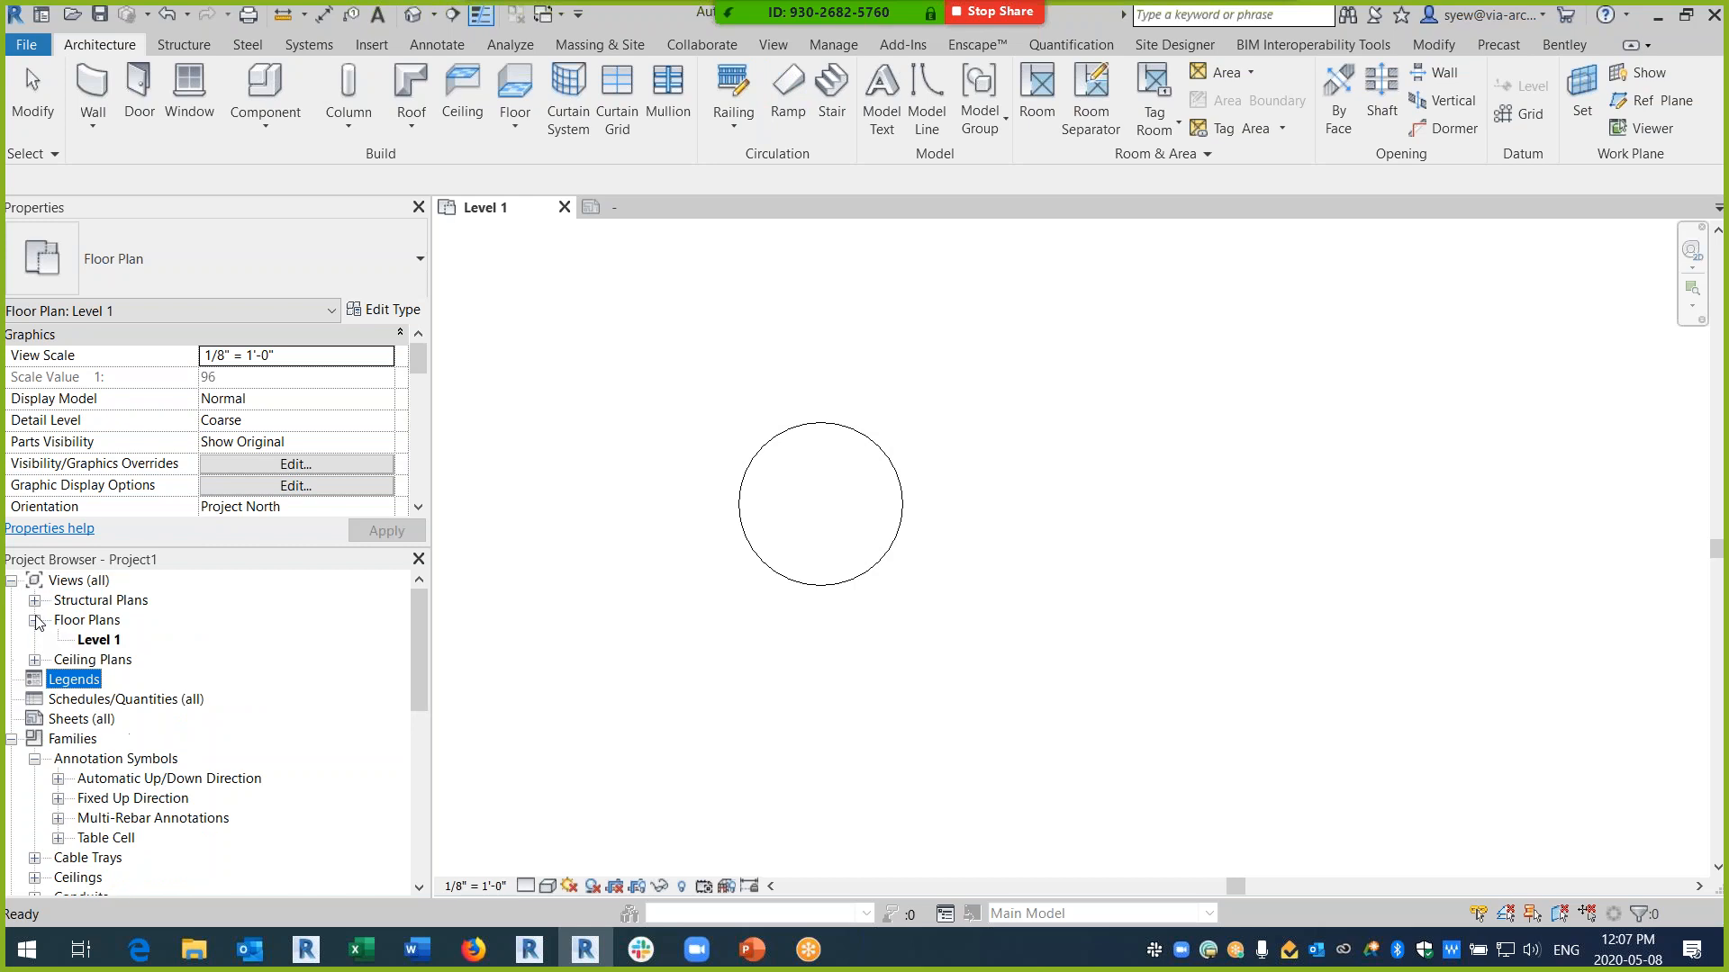
left_click(99, 640)
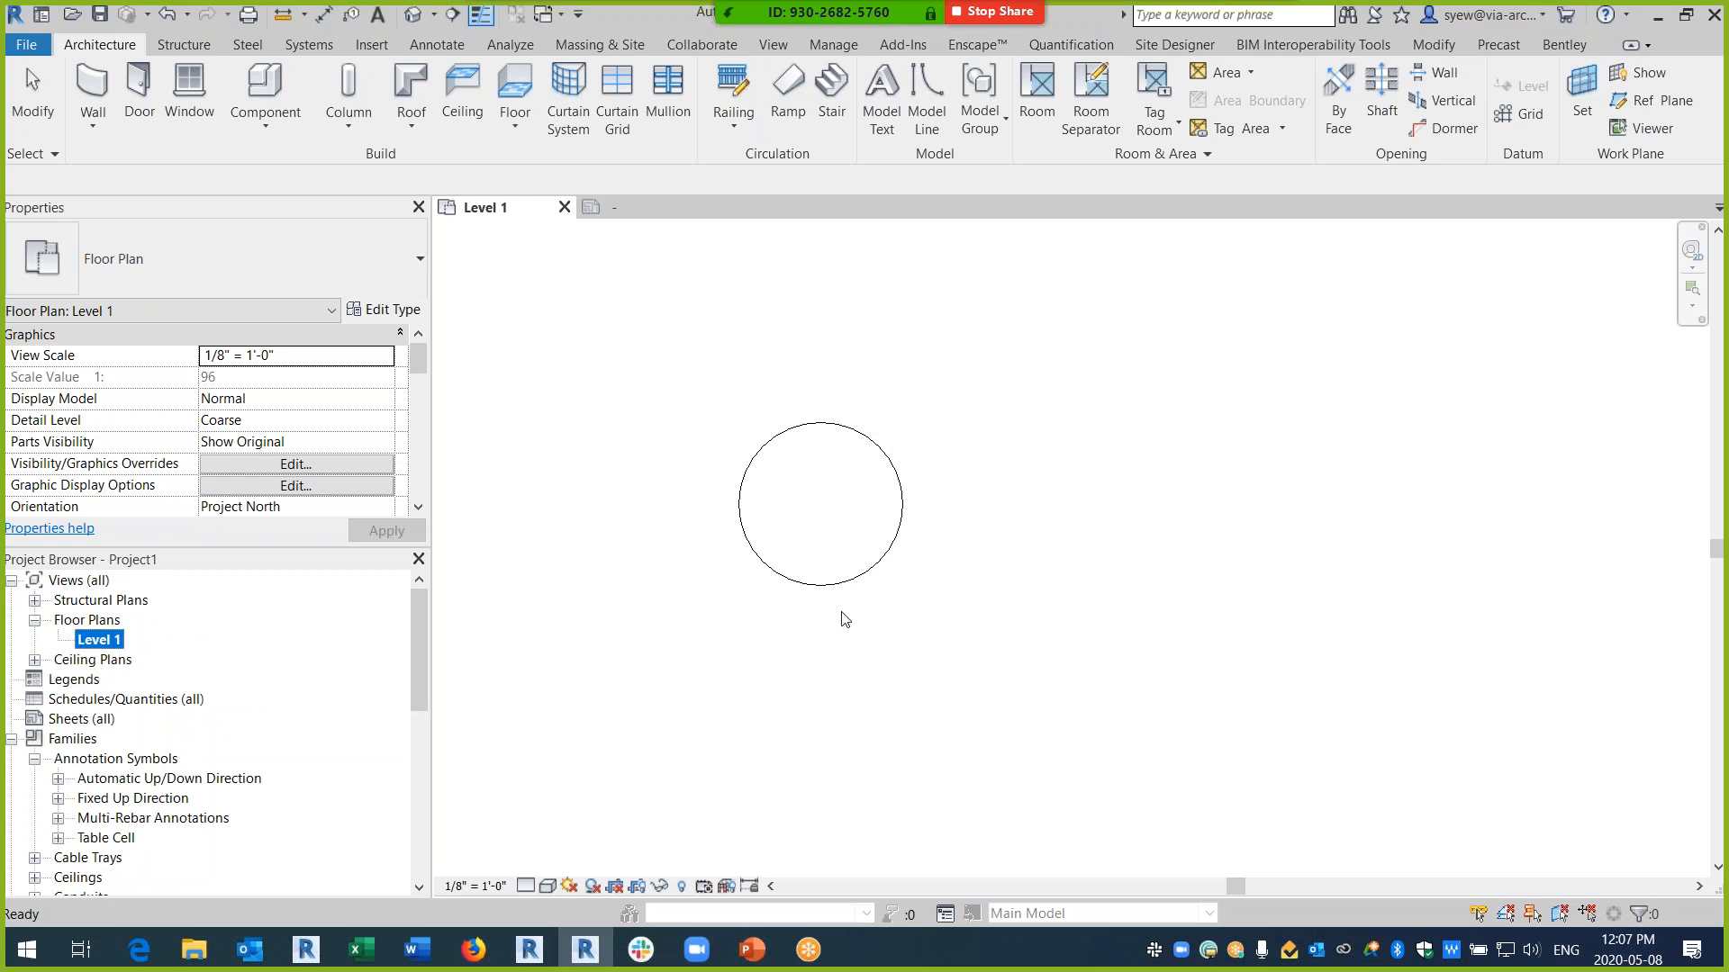
left_click(853, 579)
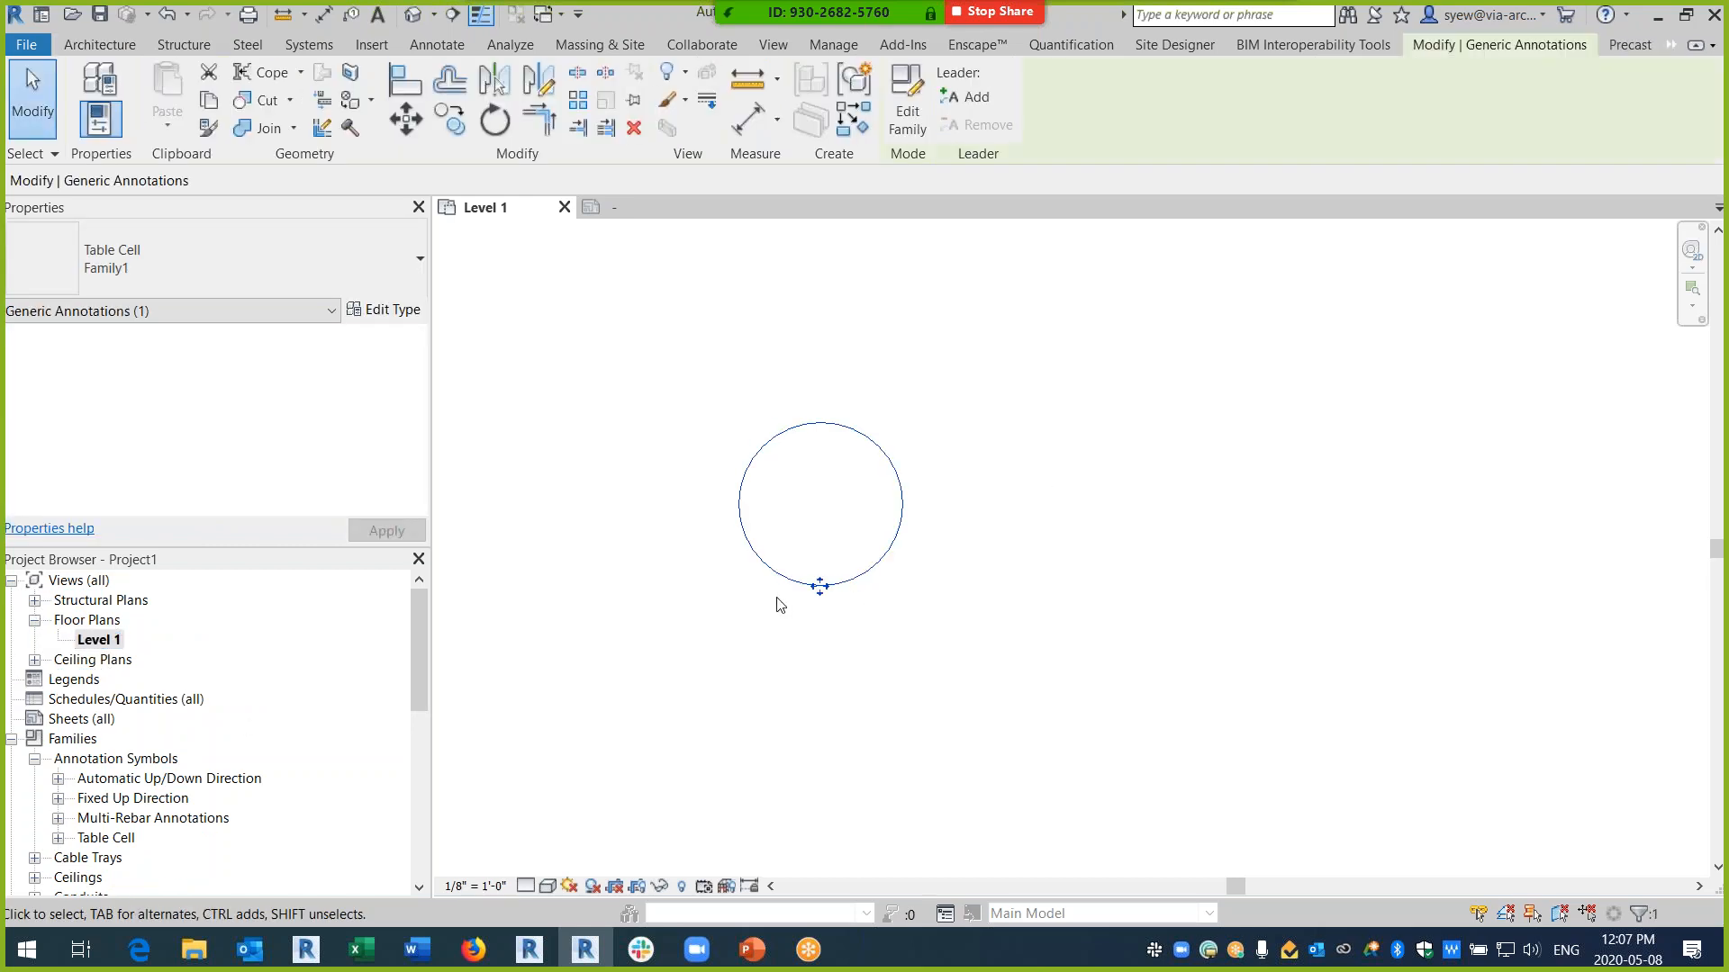
left_click(55, 679)
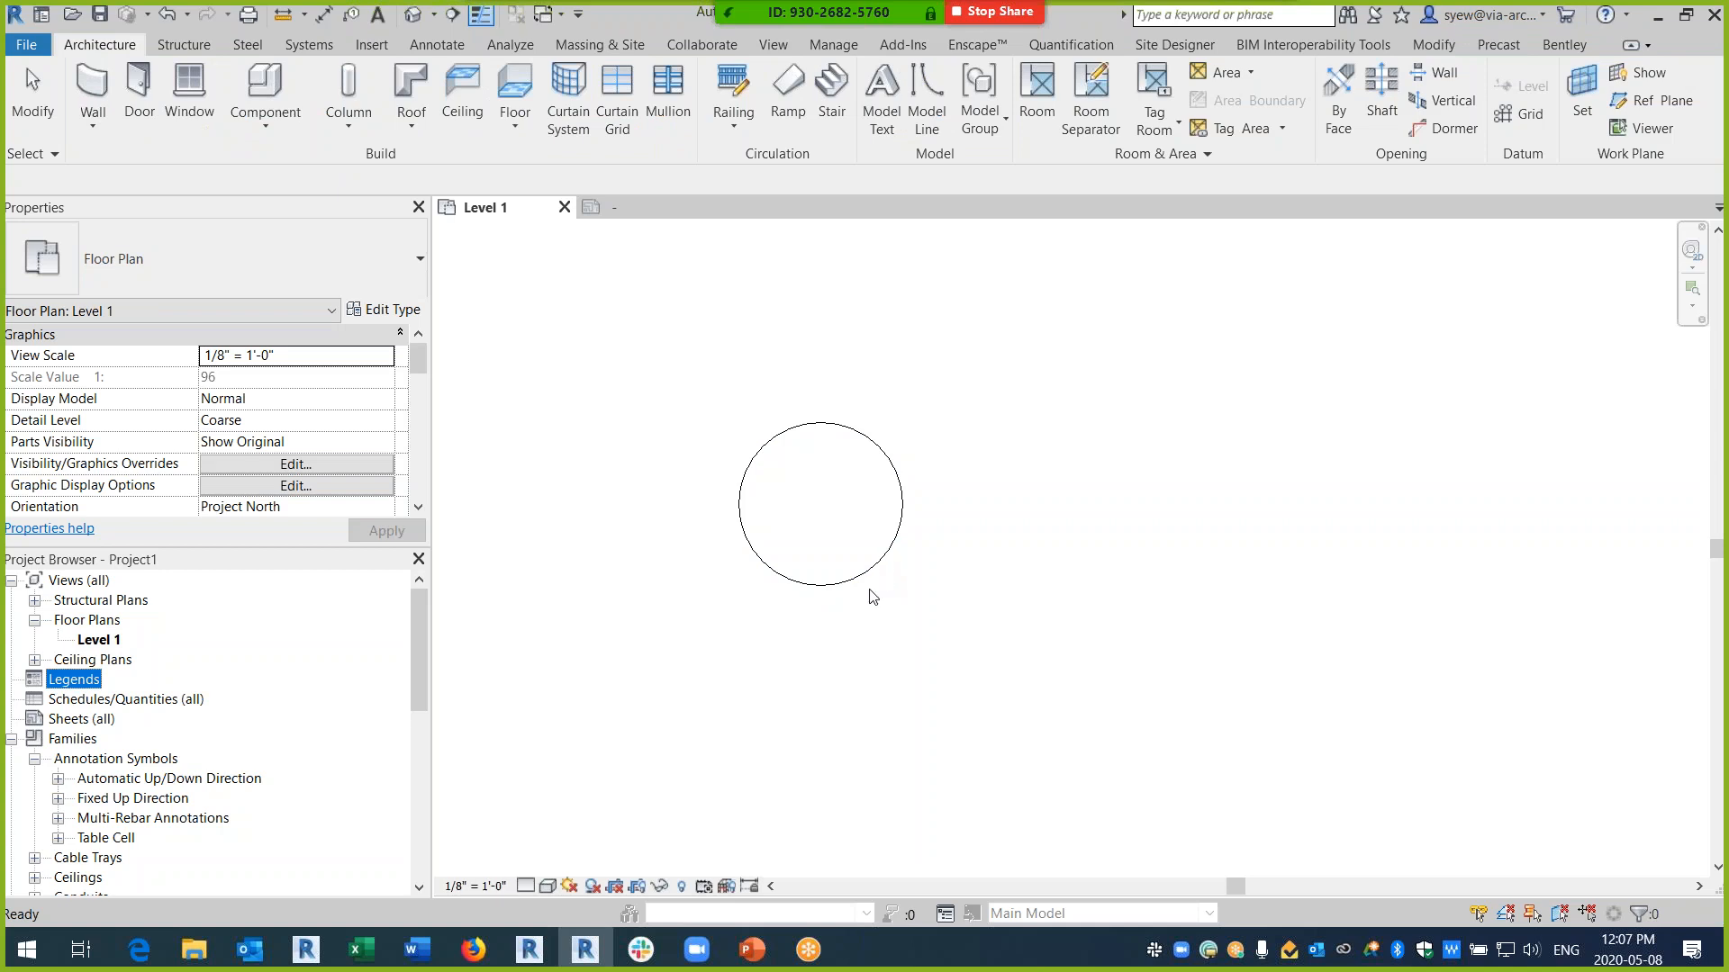
- Copy the circular Table Cell symbol twice horizontally to form a row of three on Level 1
left_click(822, 584)
key("m")
key("v")
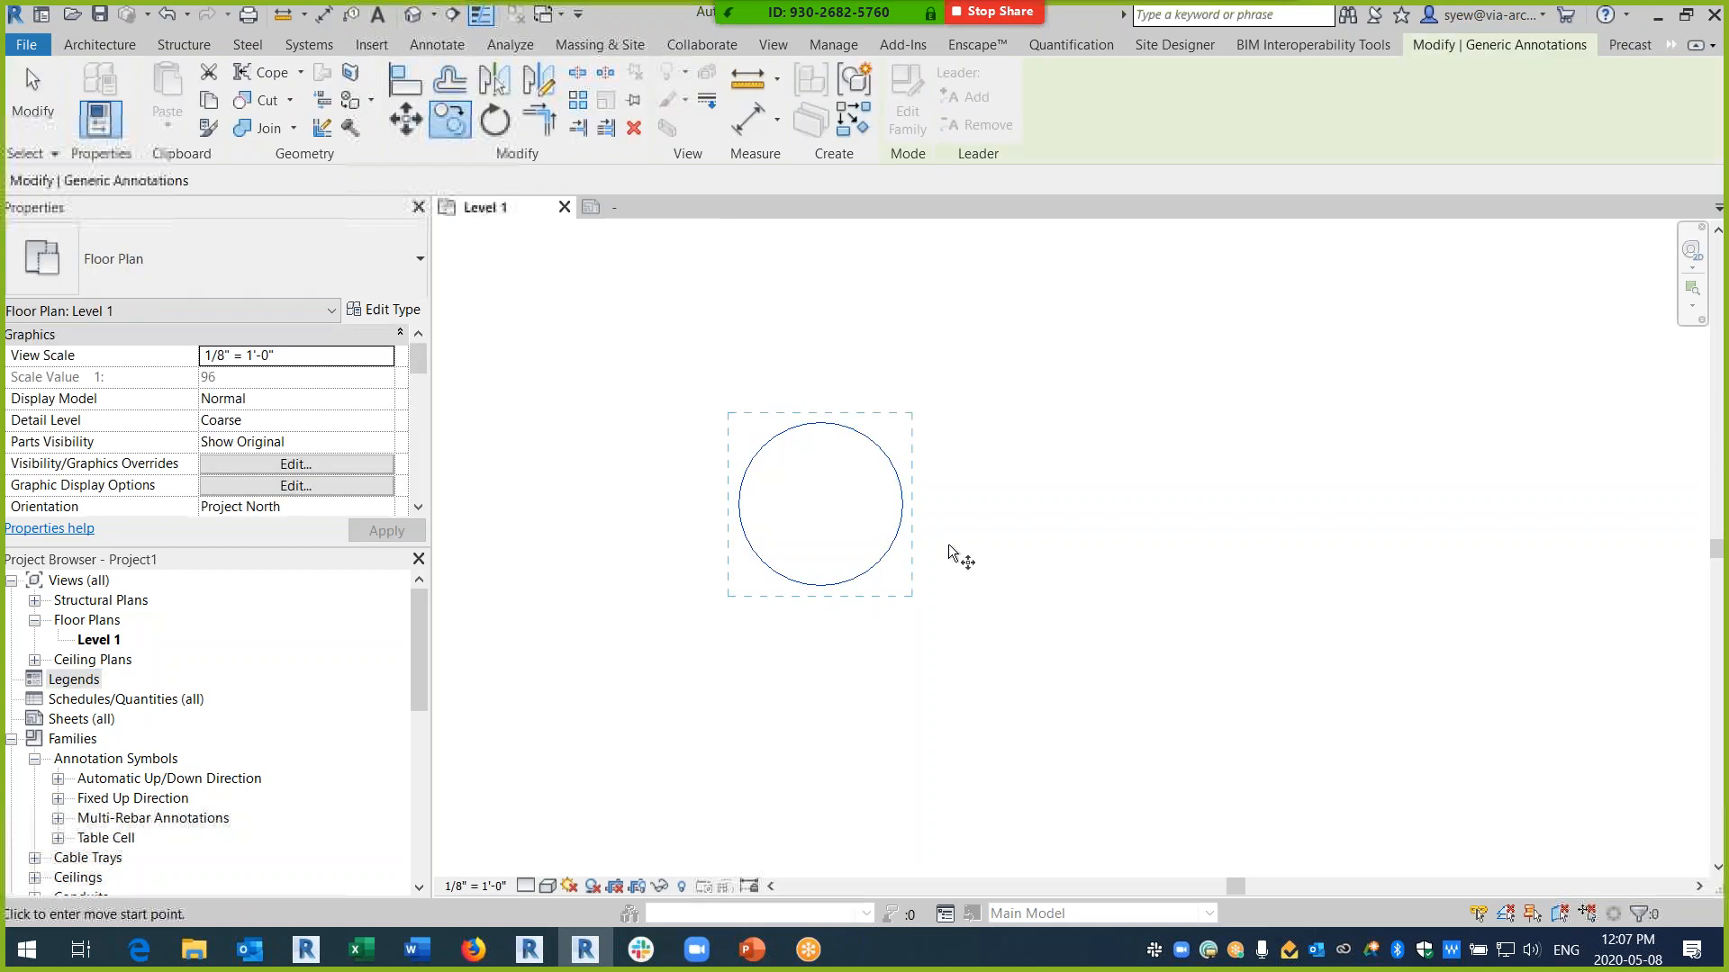
left_click(822, 504)
left_click(1022, 503)
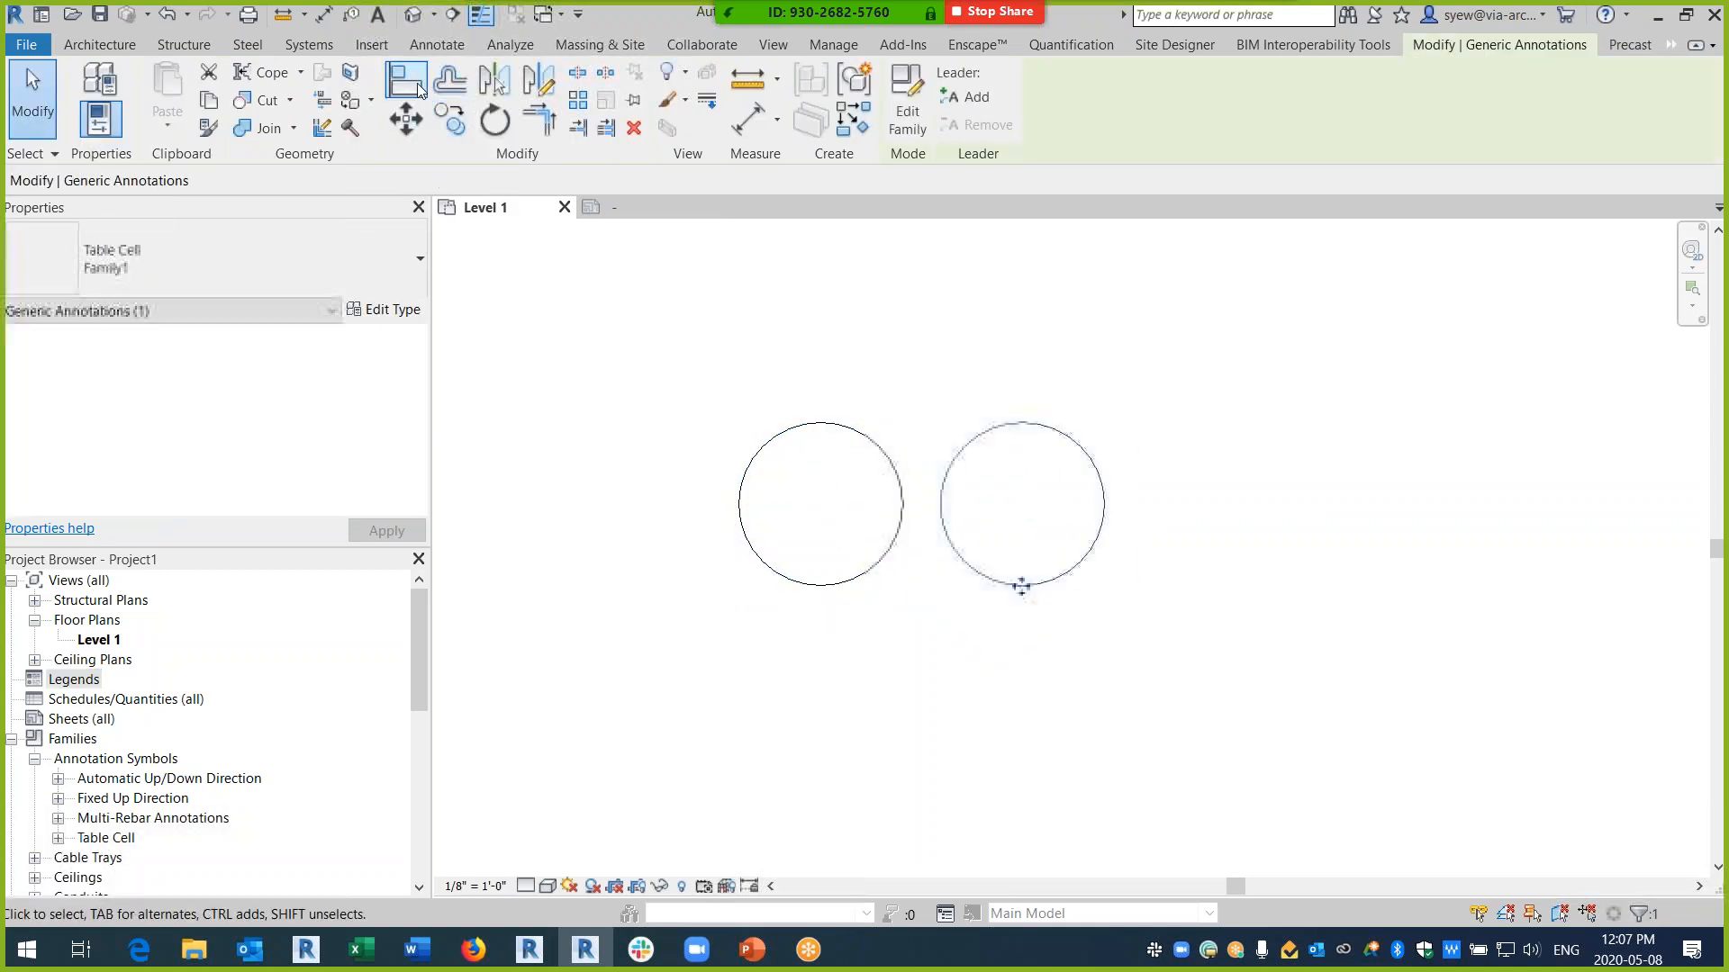
left_click(455, 124)
left_click(1022, 504)
left_click(1240, 507)
key("Escape")
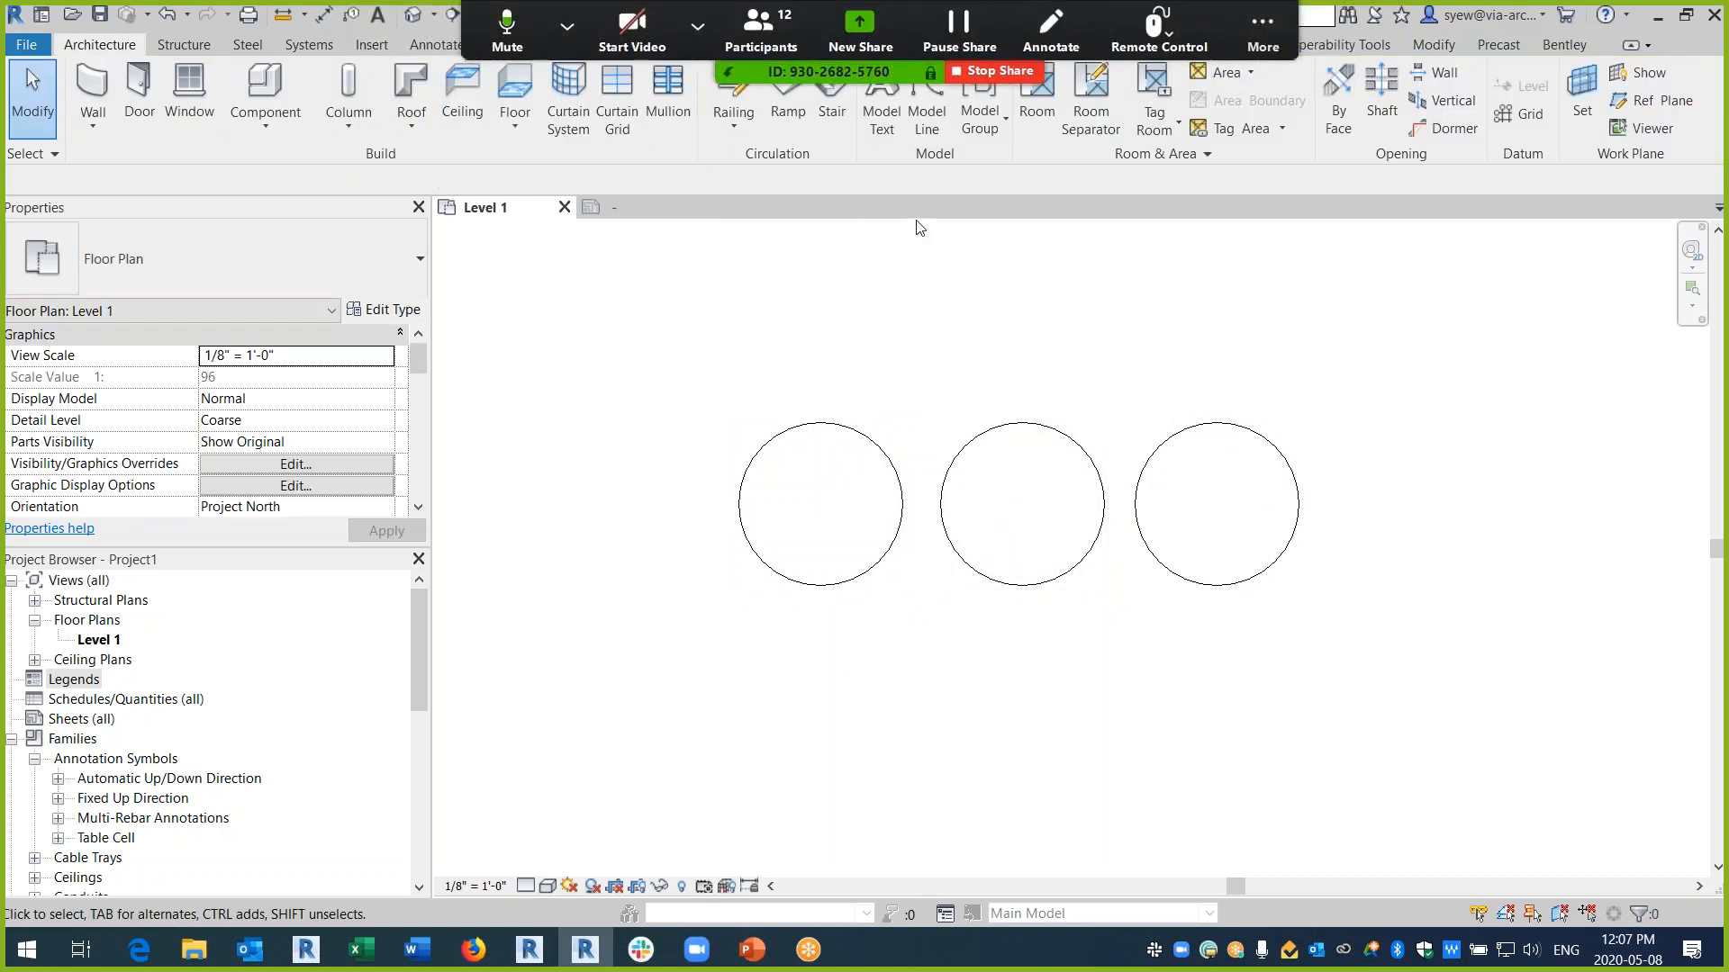
- Move the screen-sharing meeting controls away from the title bar and ribbon
left_click(1263, 27)
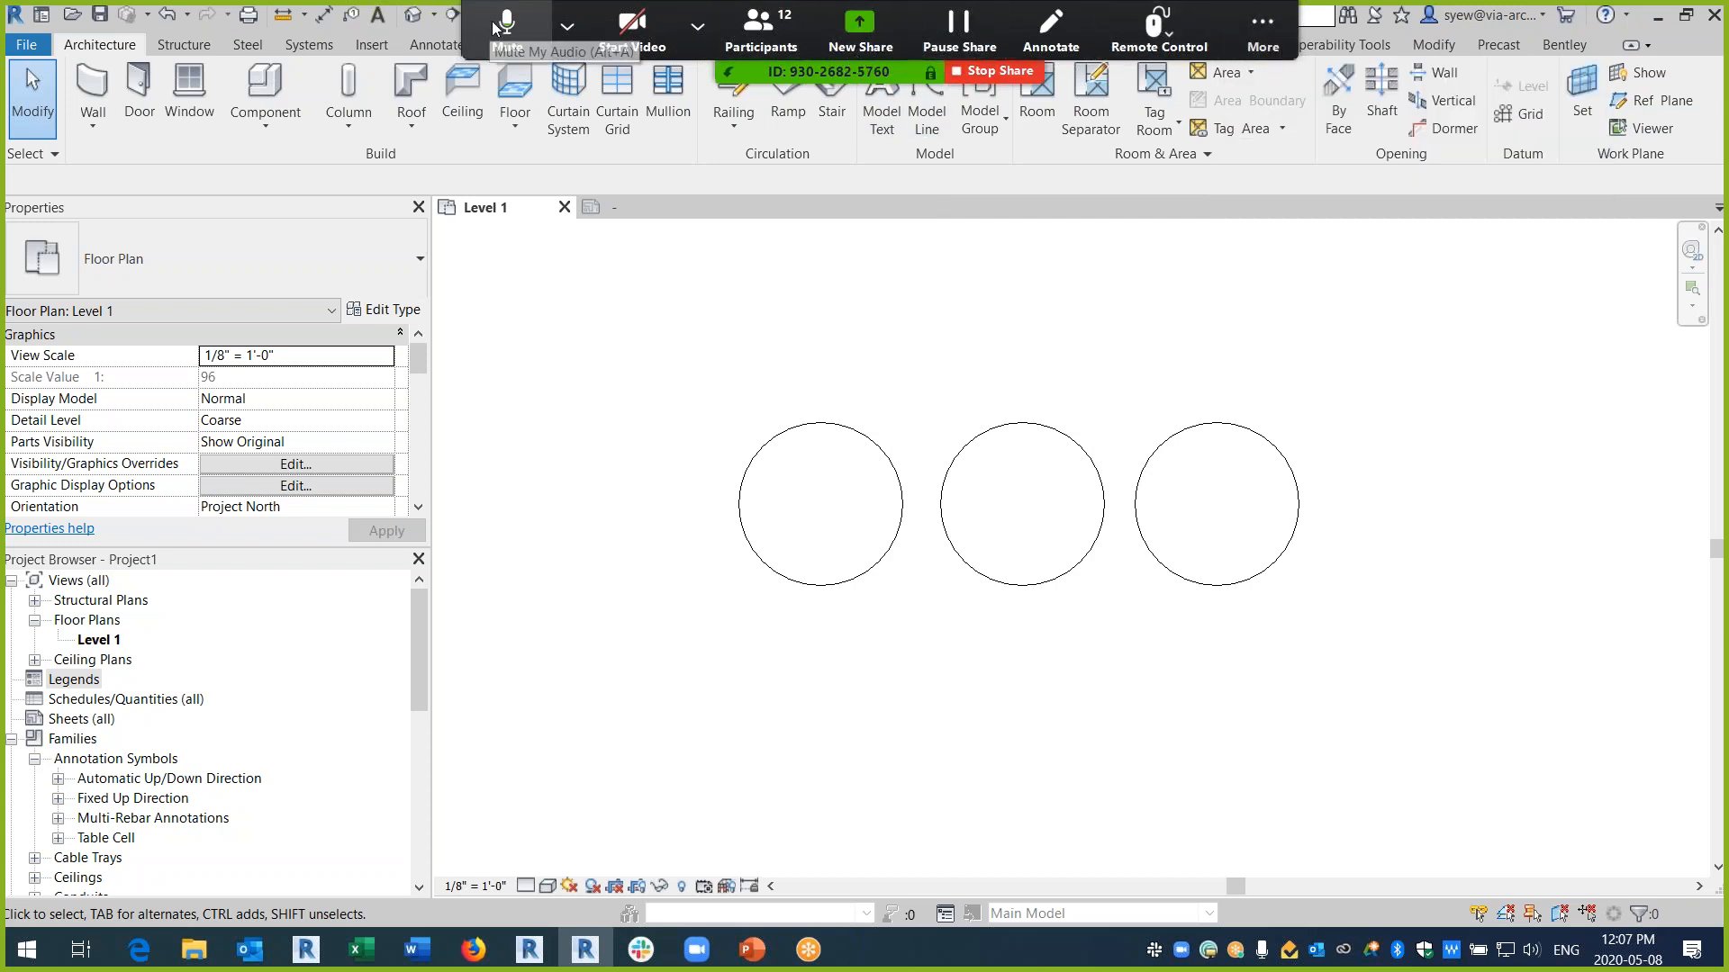
left_click_drag(475, 26, 720, 907)
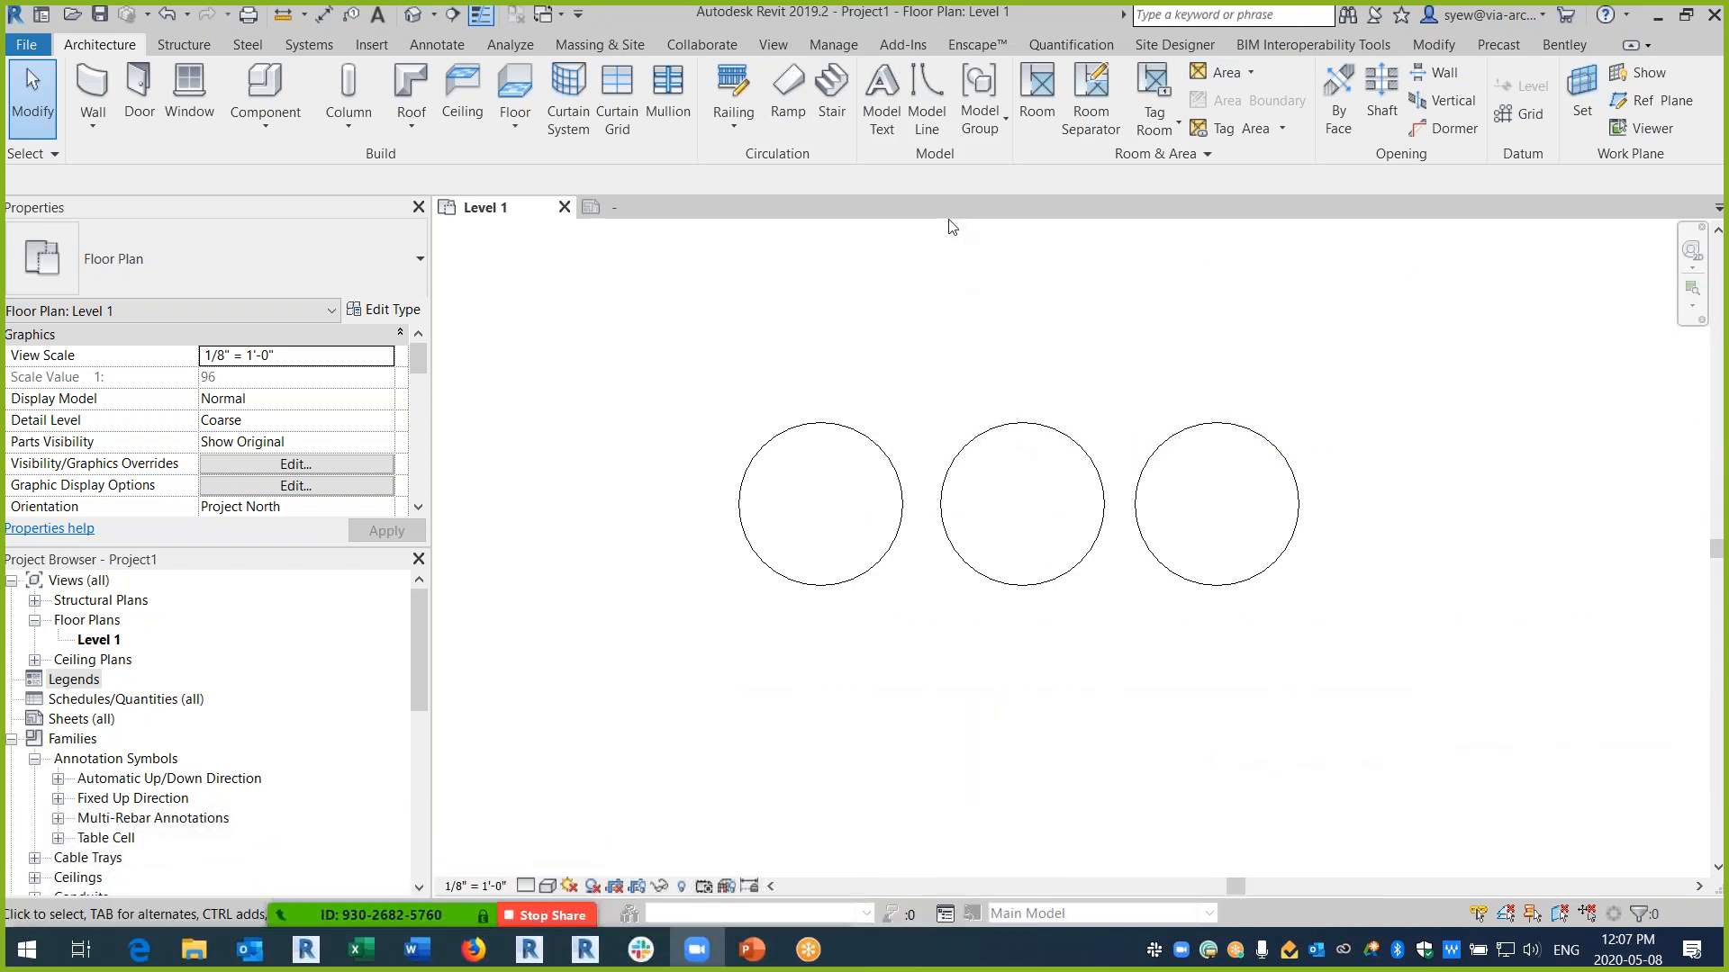
- Create a note block schedule named Dummy Schedule
left_click(830, 41)
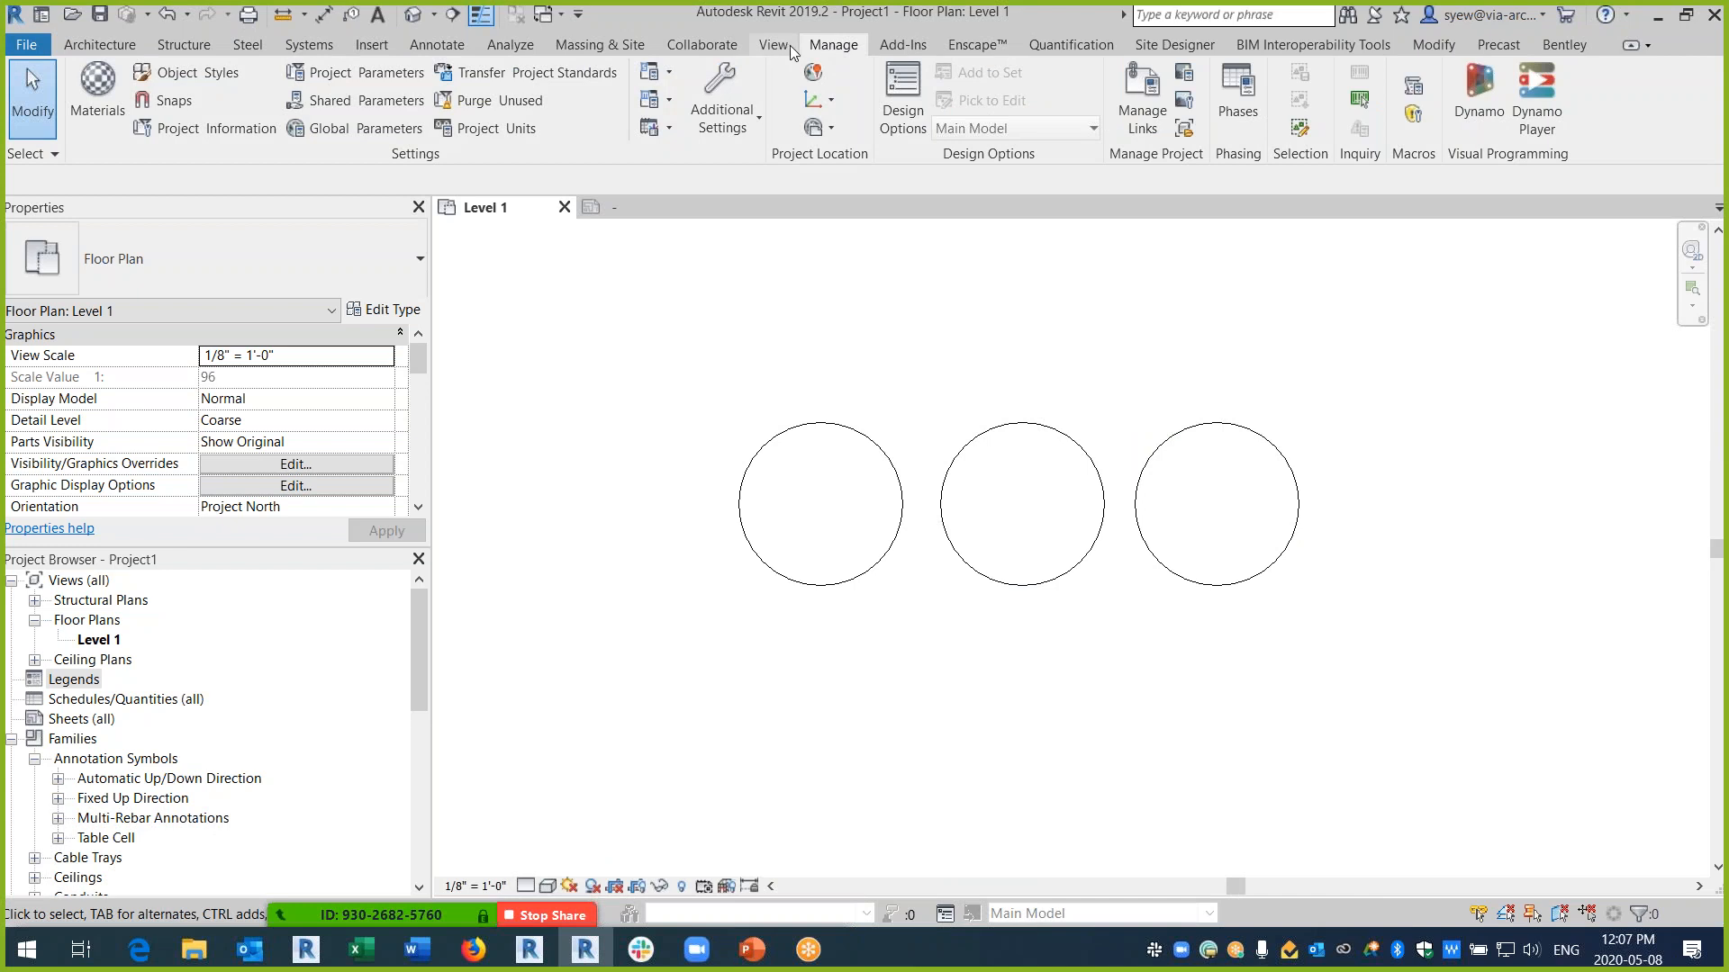
left_click(774, 45)
left_click(1100, 68)
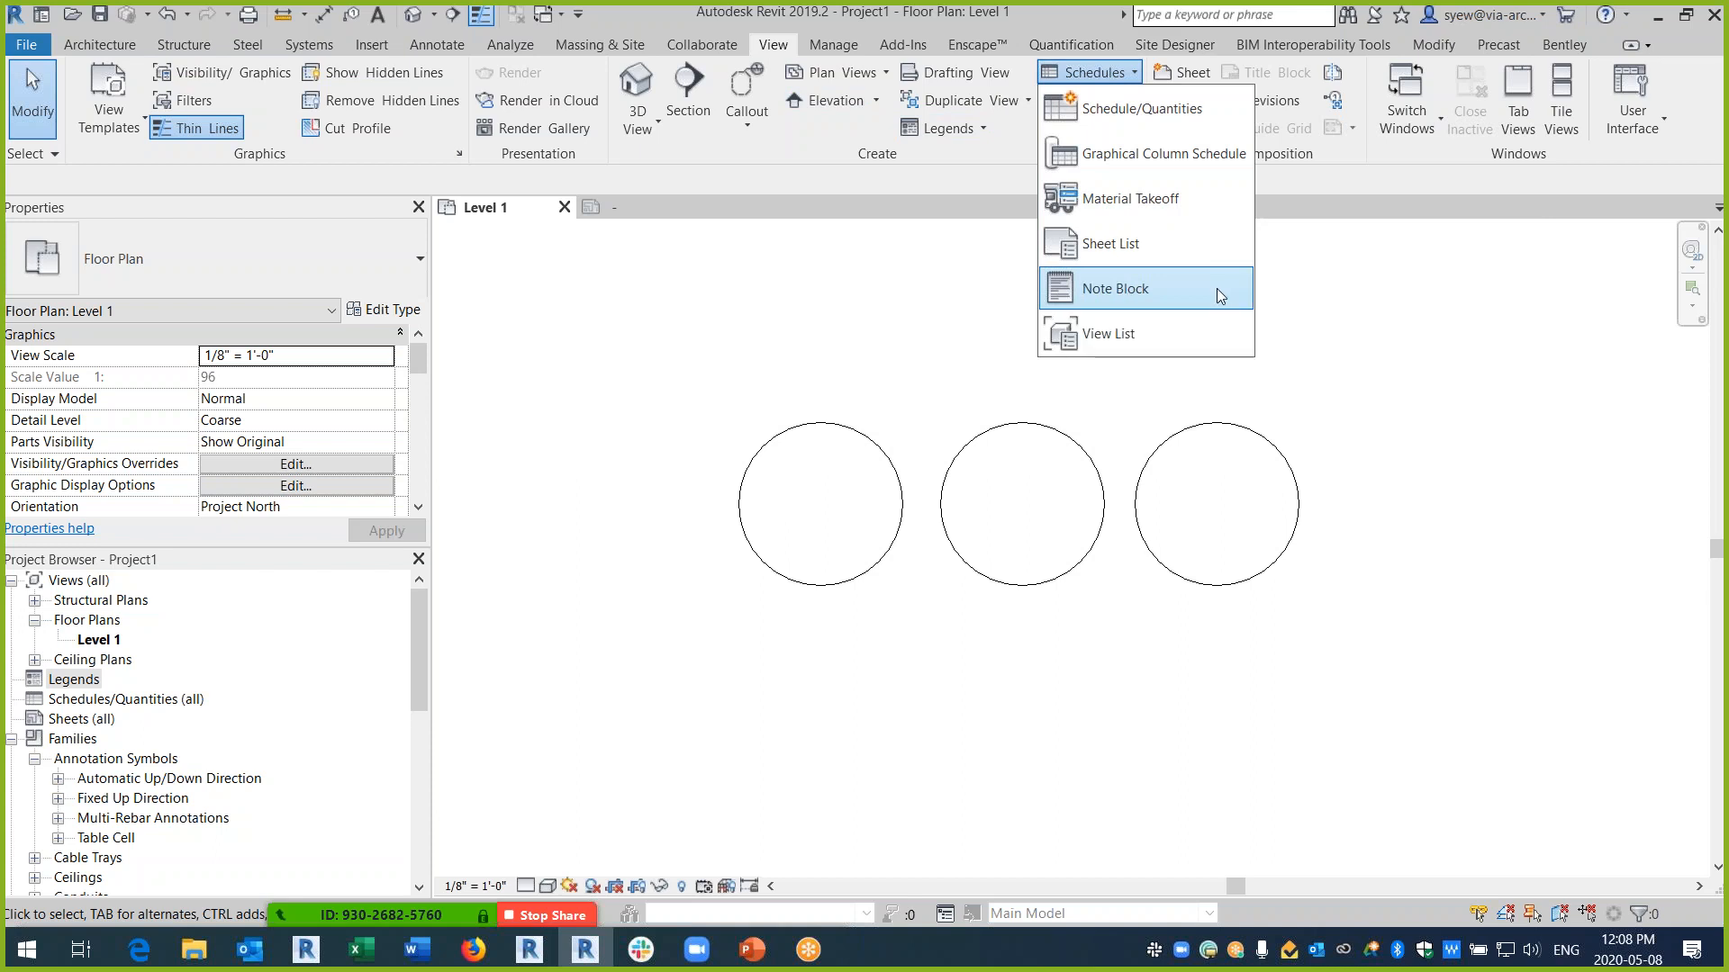
left_click(1217, 288)
key("Tab")
type("Dummy Schedule")
key("Return")
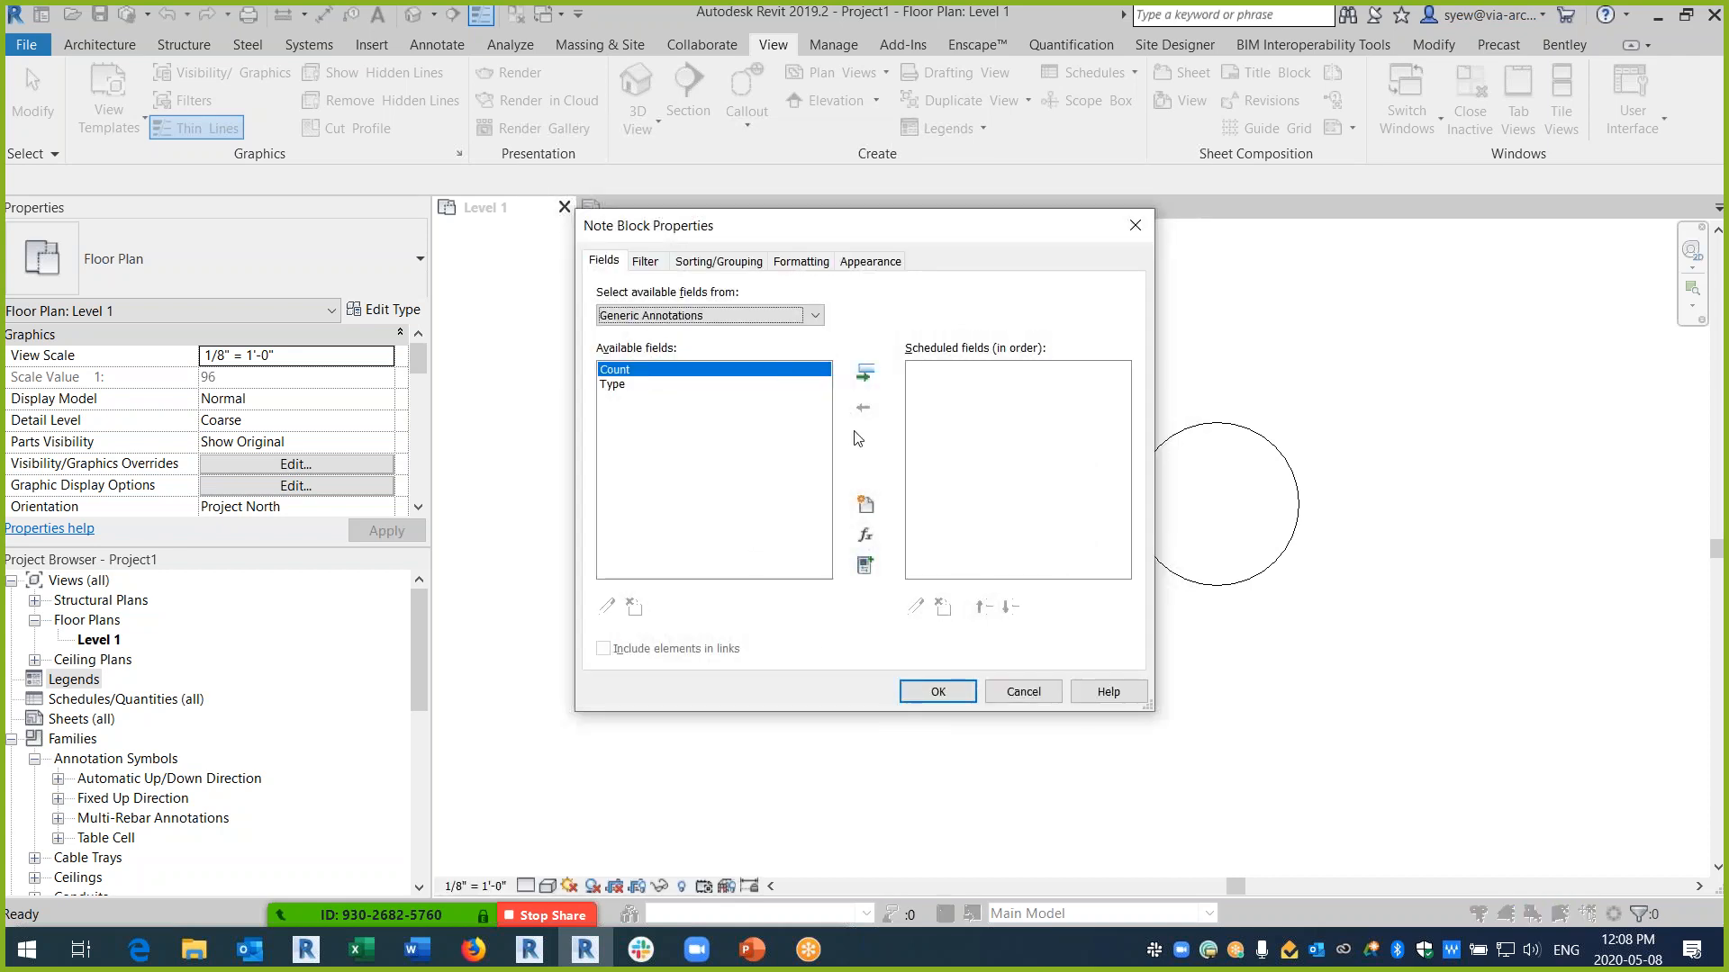
- Add a new family parameter named Parking Count to the scheduled fields as an instance parameter of type Number
left_click(865, 505)
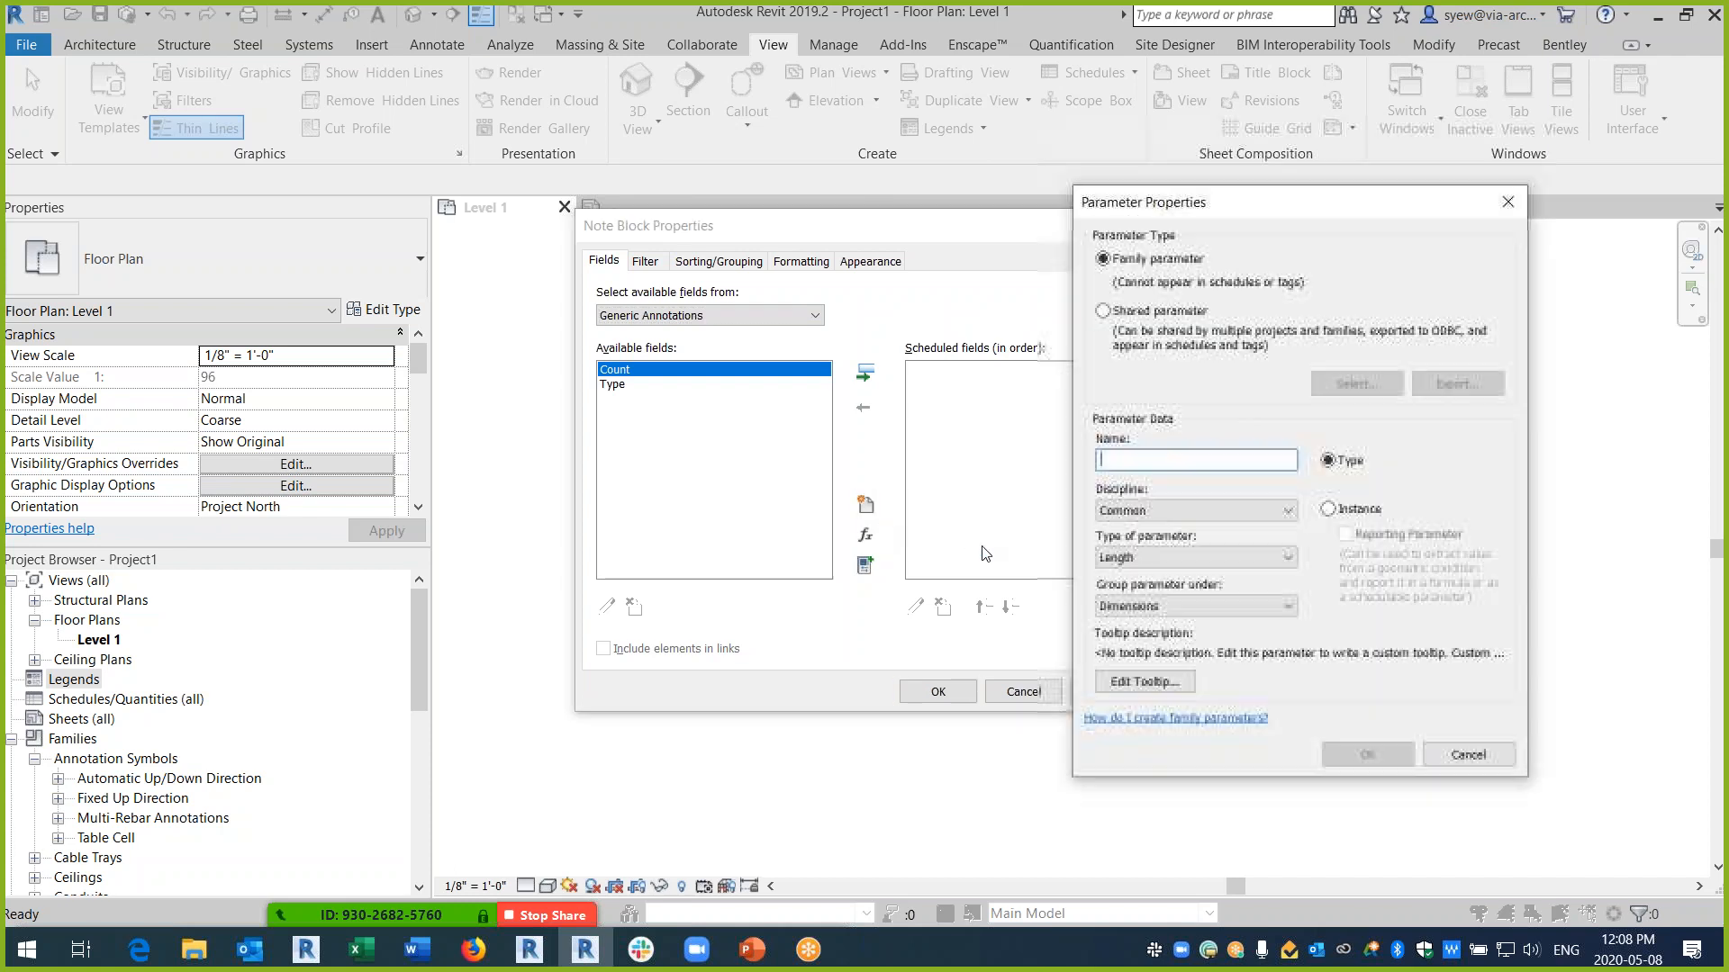
left_click(1136, 560)
left_click(1143, 579)
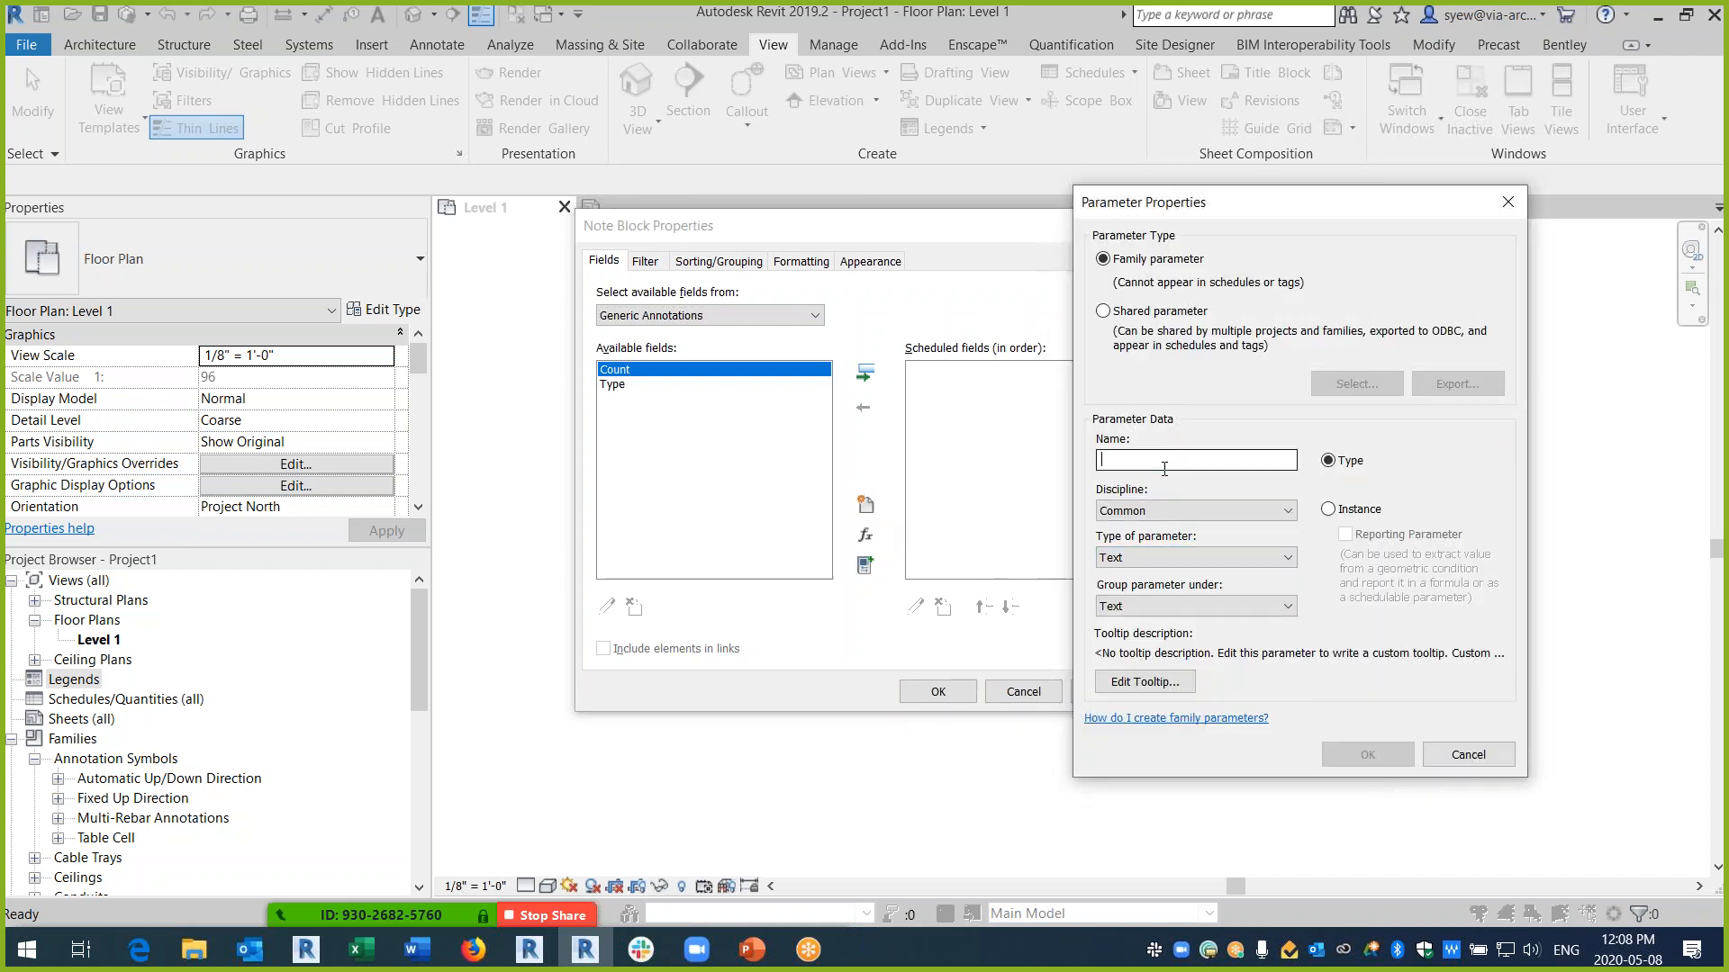
type("Parking Cou")
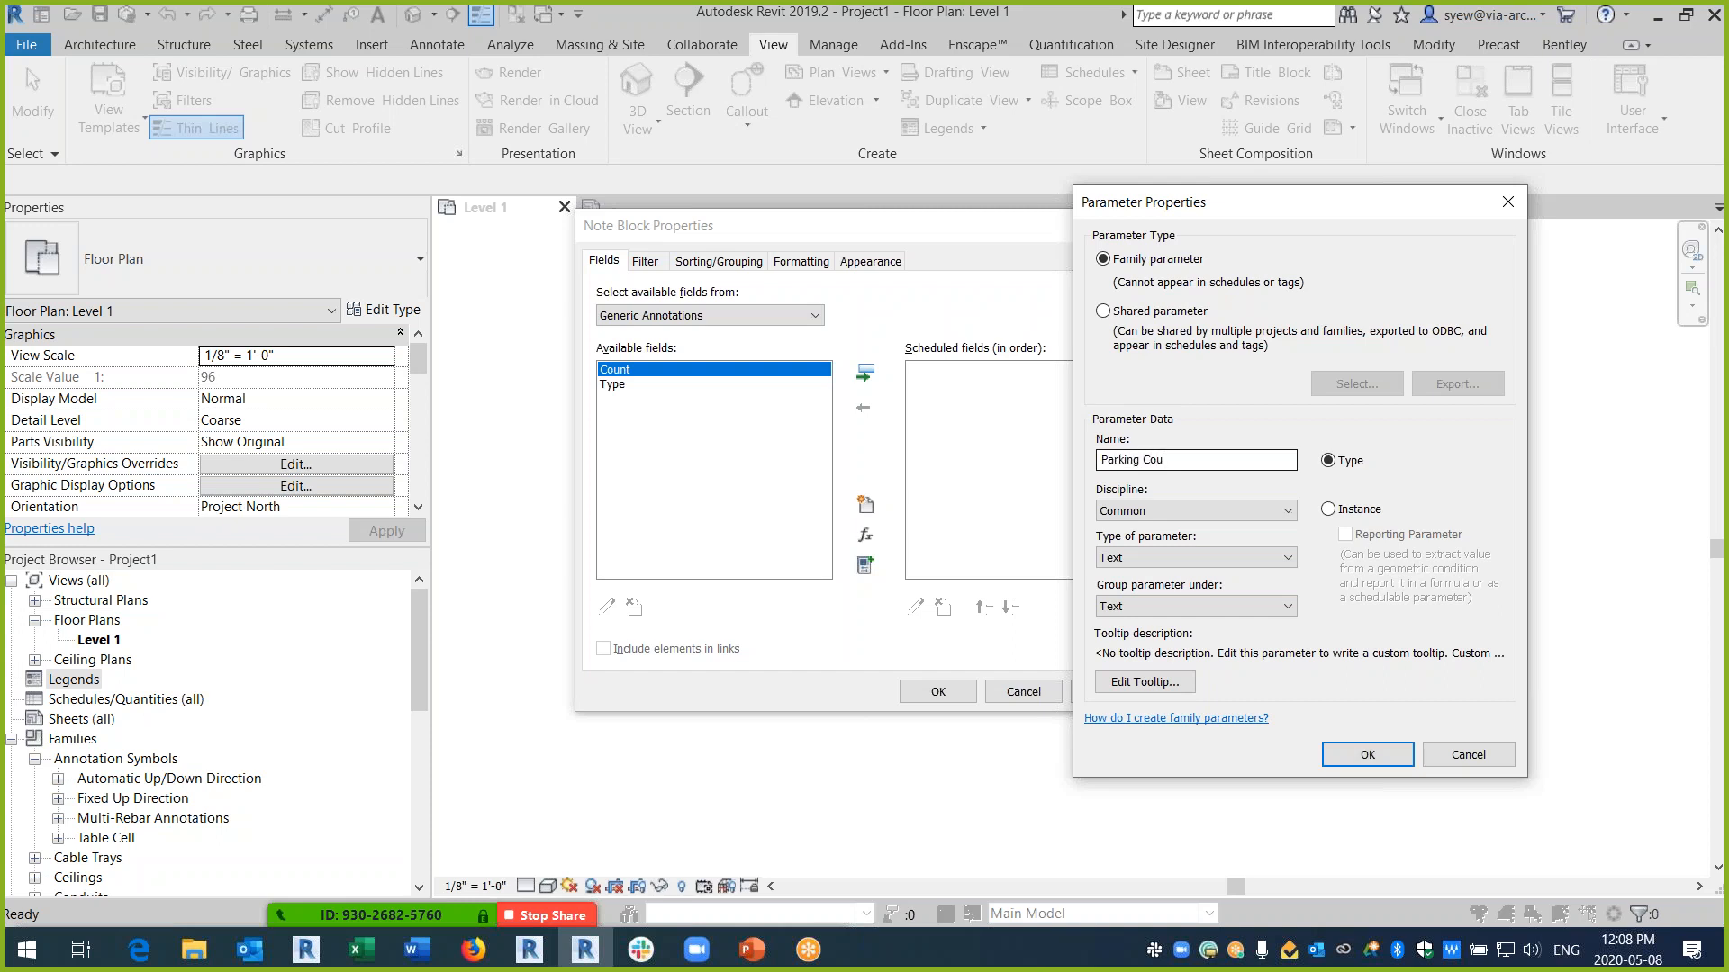
key("Tab")
left_click(1328, 510)
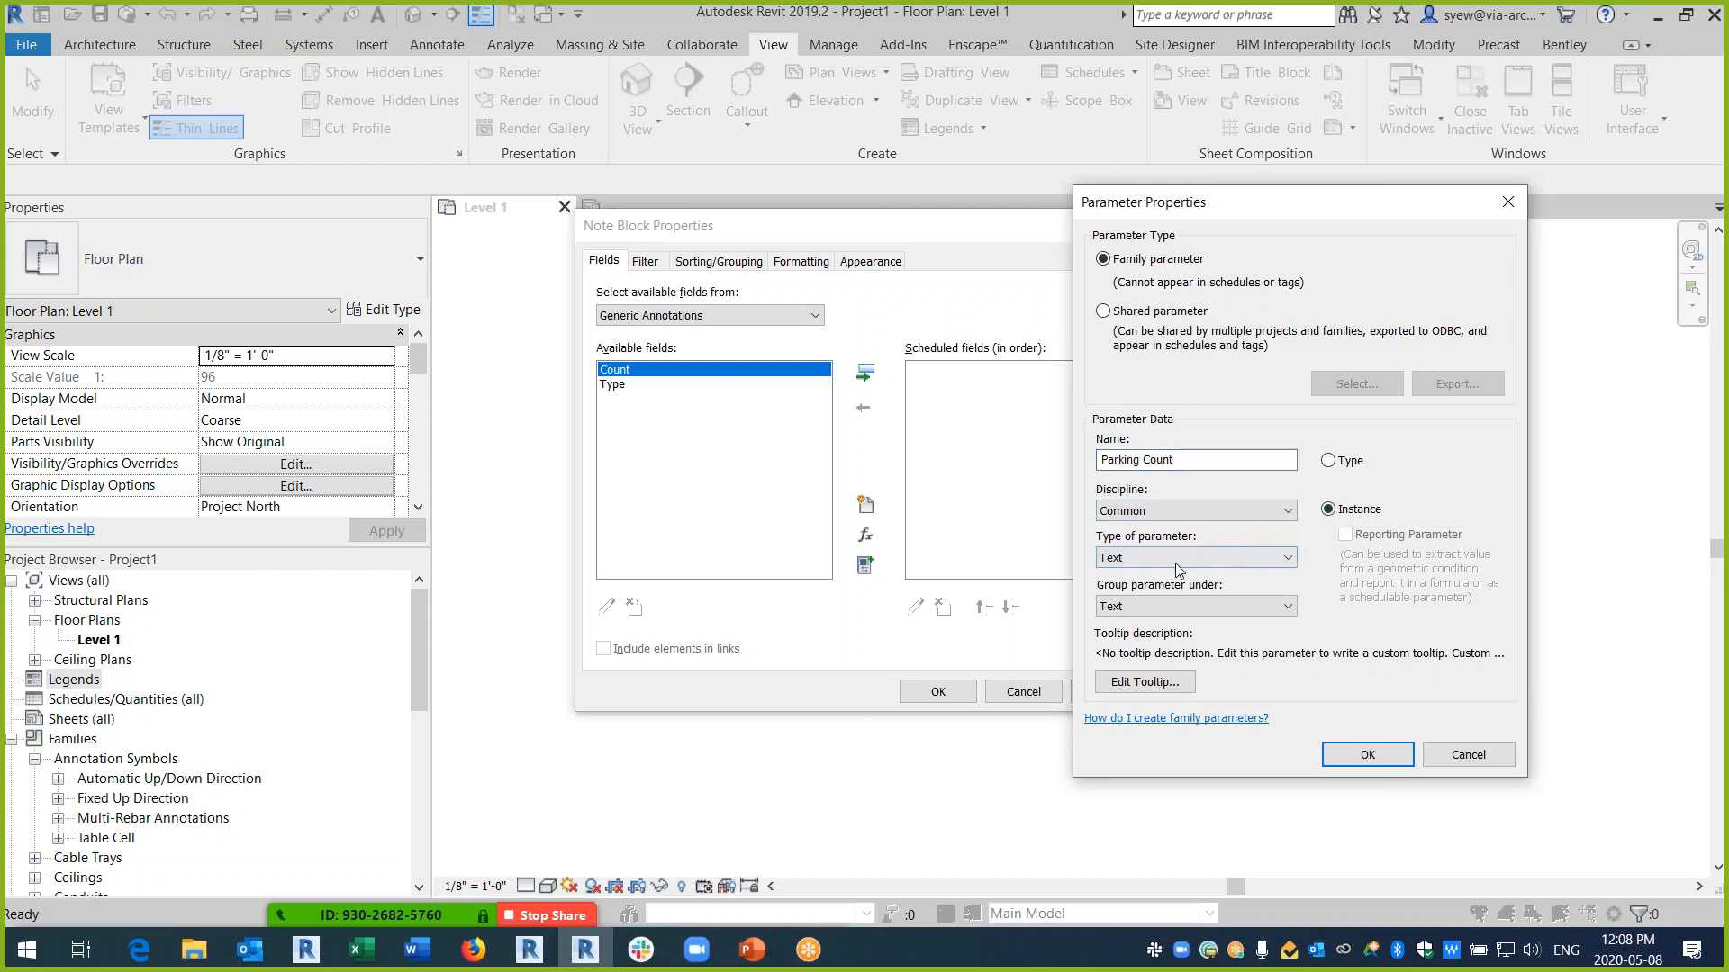
left_click(1191, 559)
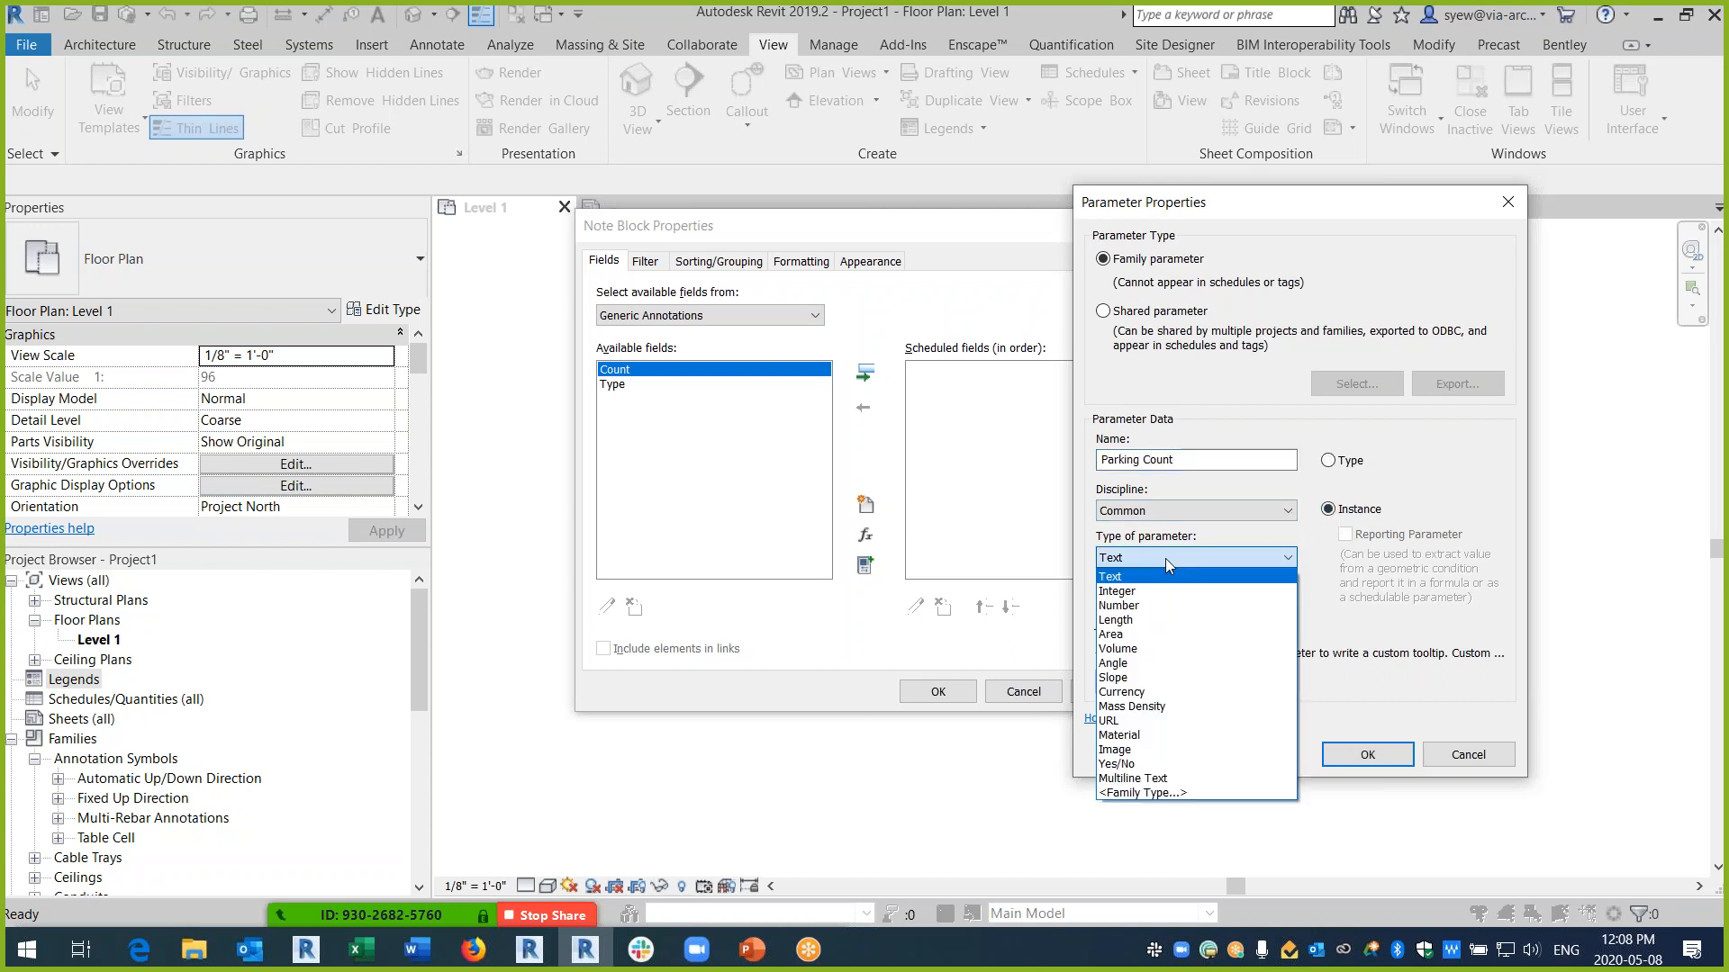
left_click(1121, 605)
left_click(1367, 754)
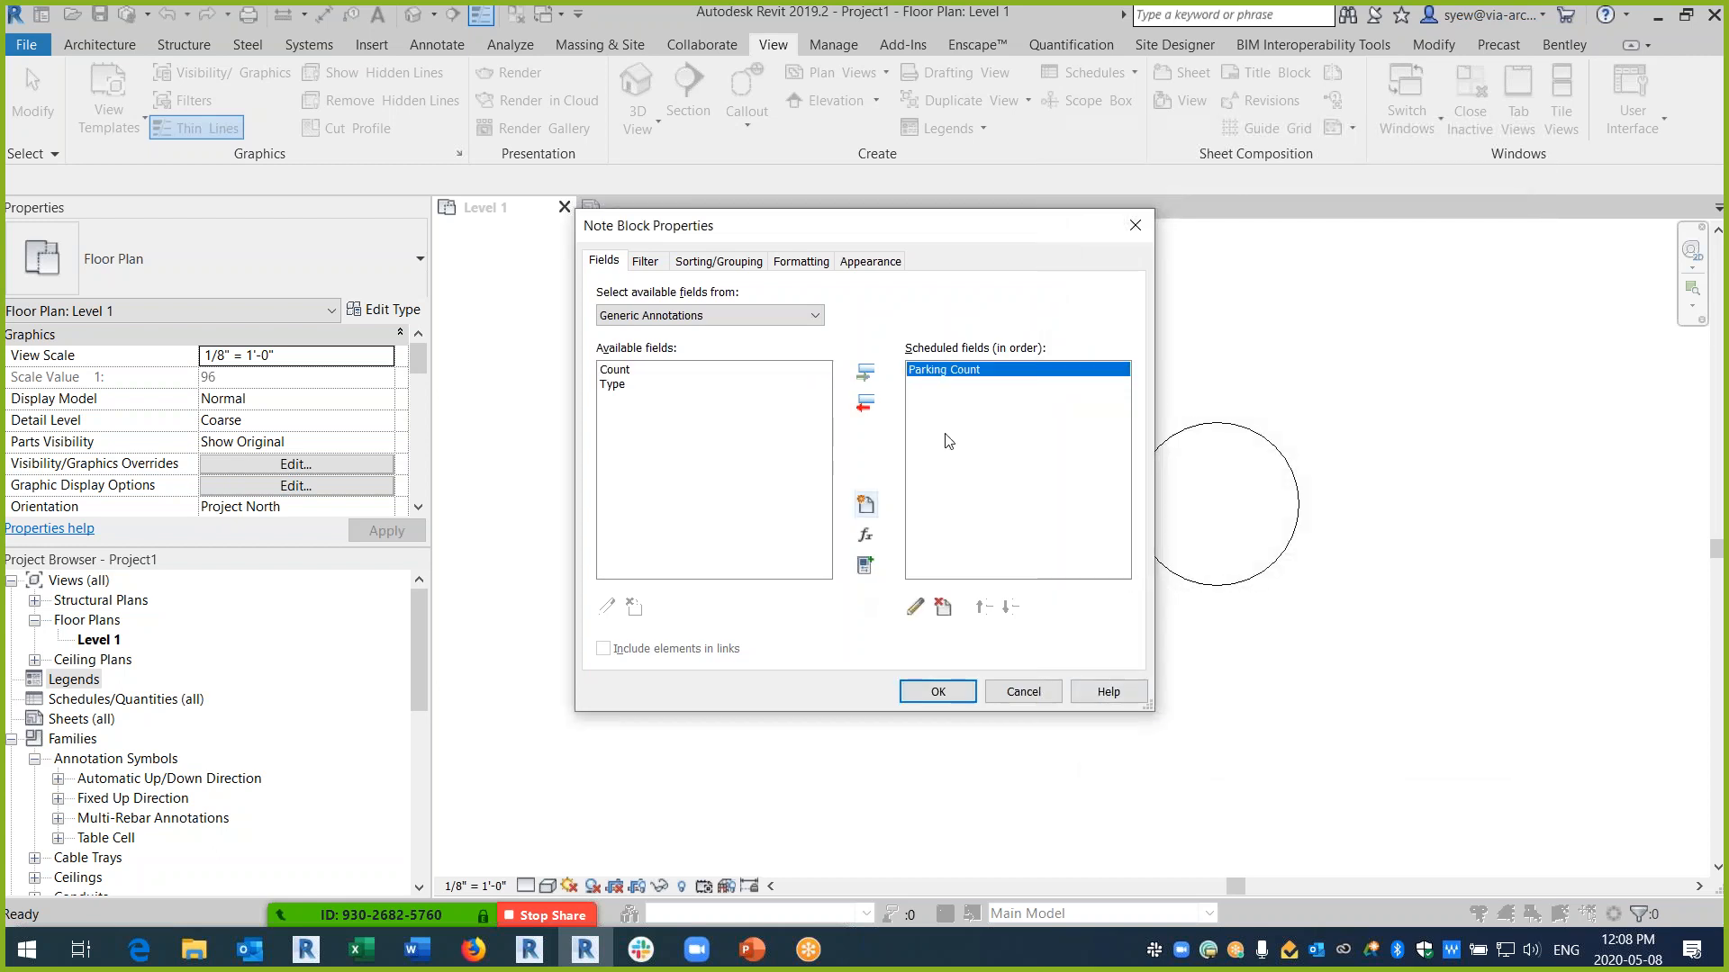
- Add a new family parameter named Parking Type to the scheduled fields as a Text instance parameter
left_click(877, 509)
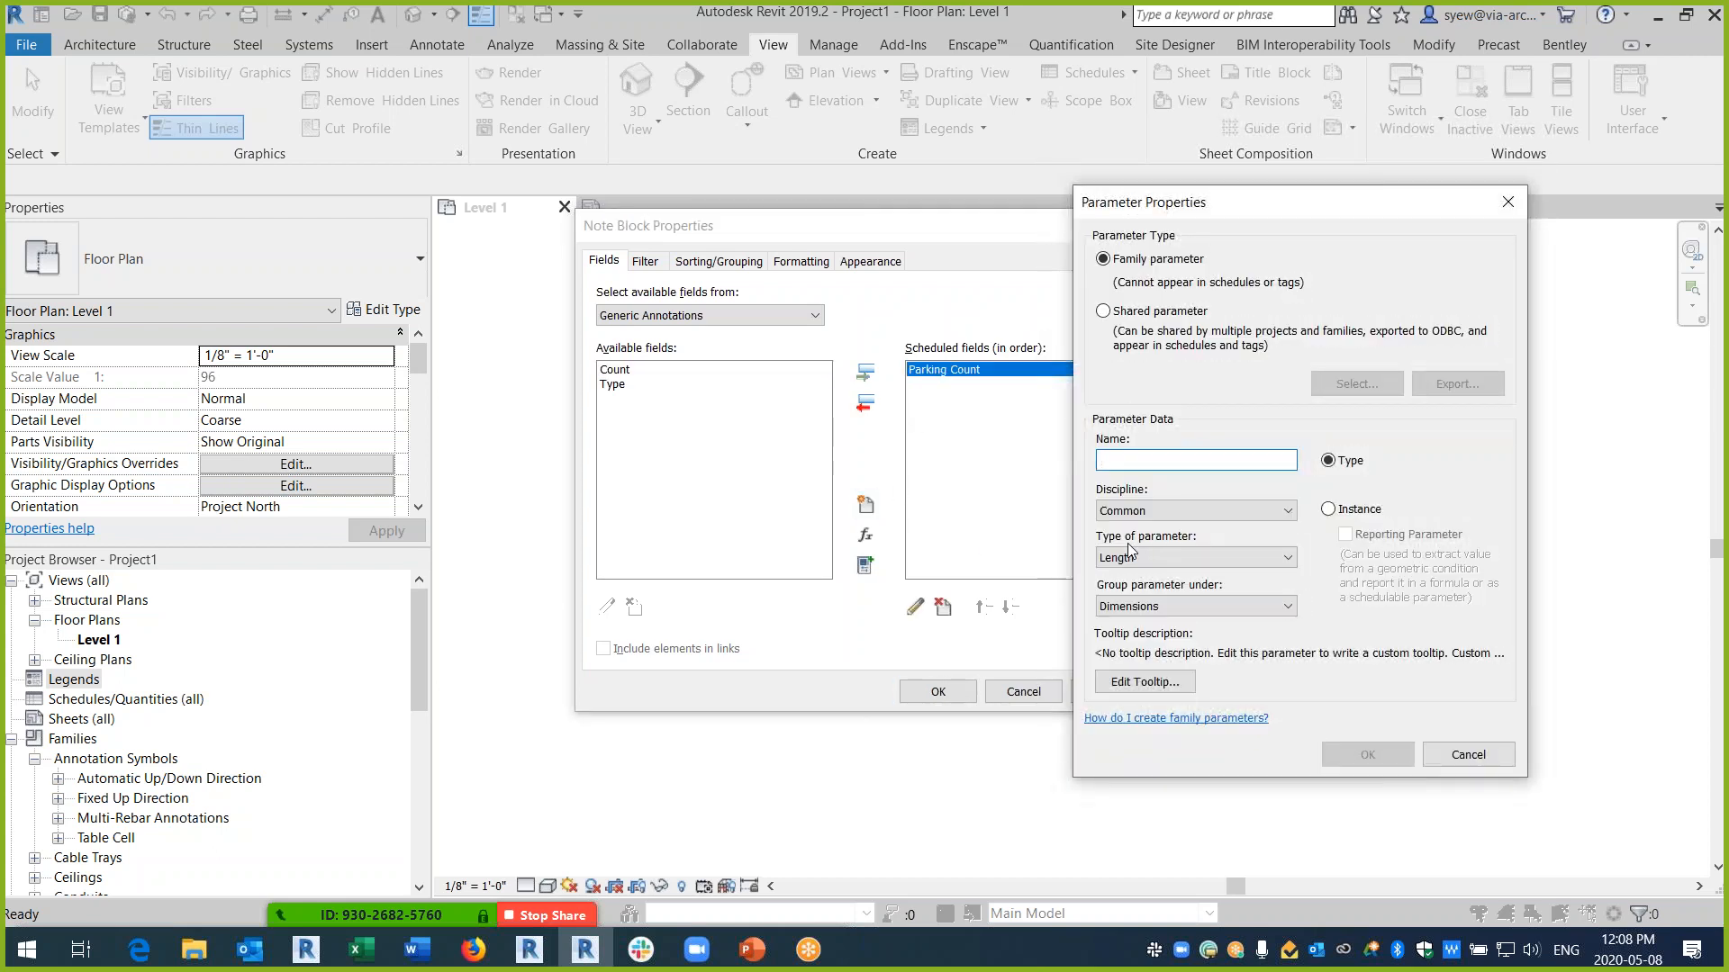
type("Parking Type")
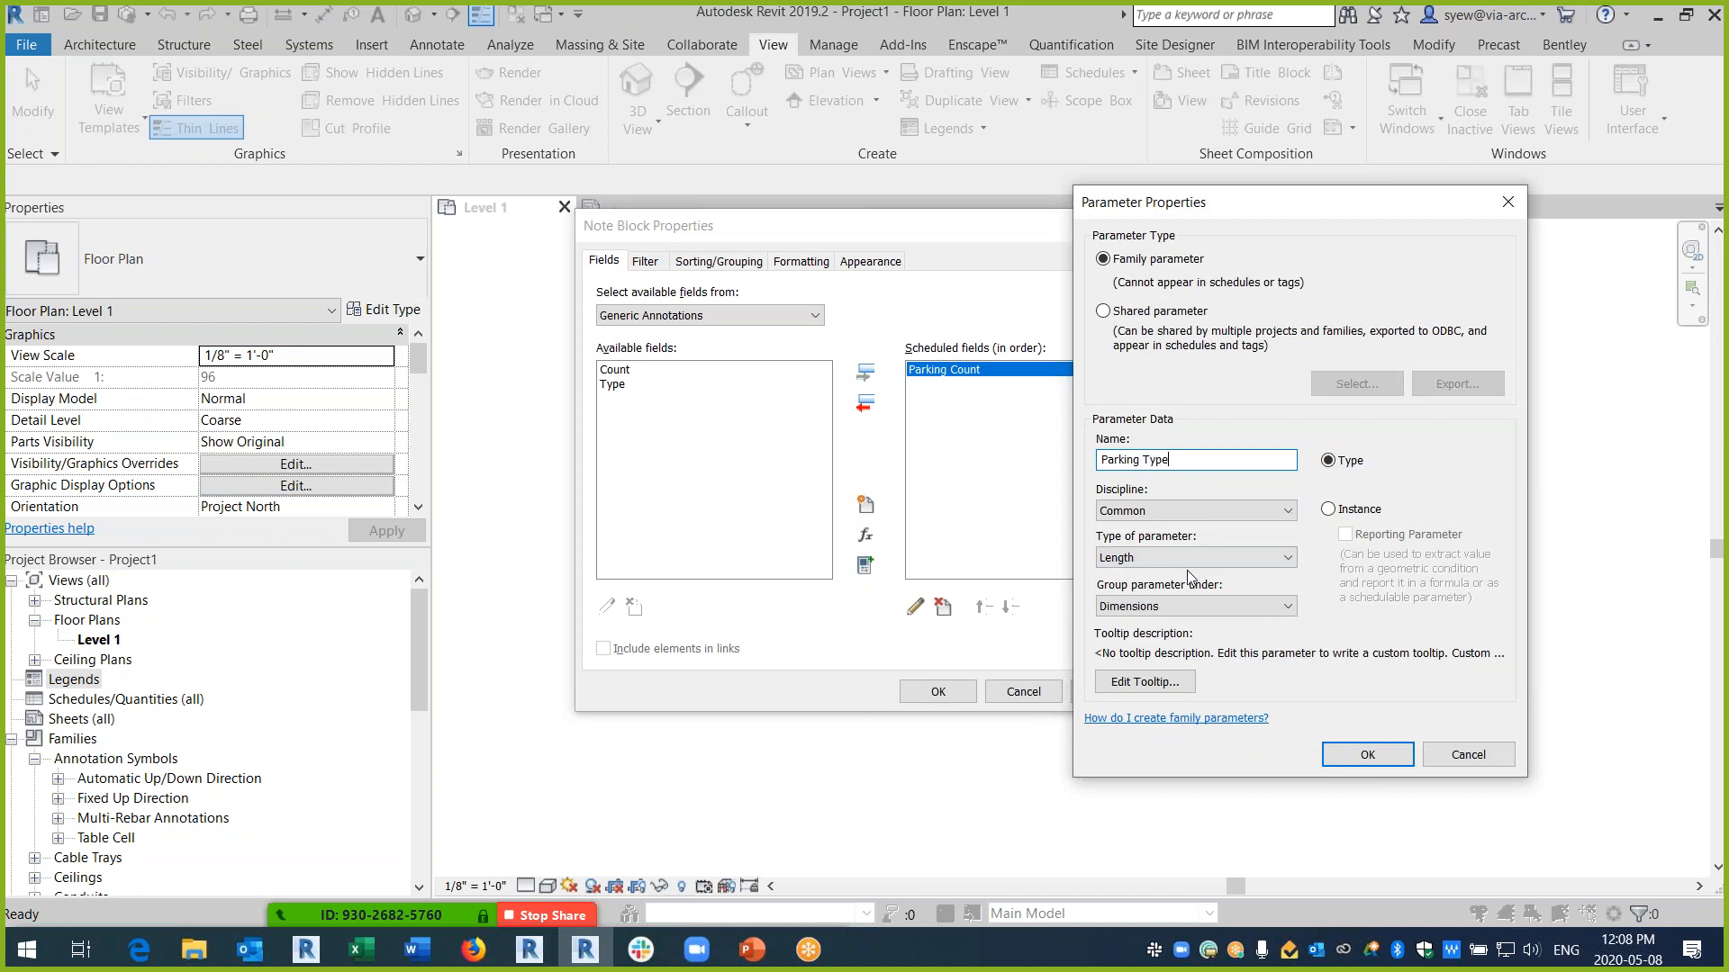
left_click(1120, 557)
scroll(1142, 580, "up", 1)
left_click(1142, 579)
left_click(1329, 510)
left_click(1368, 754)
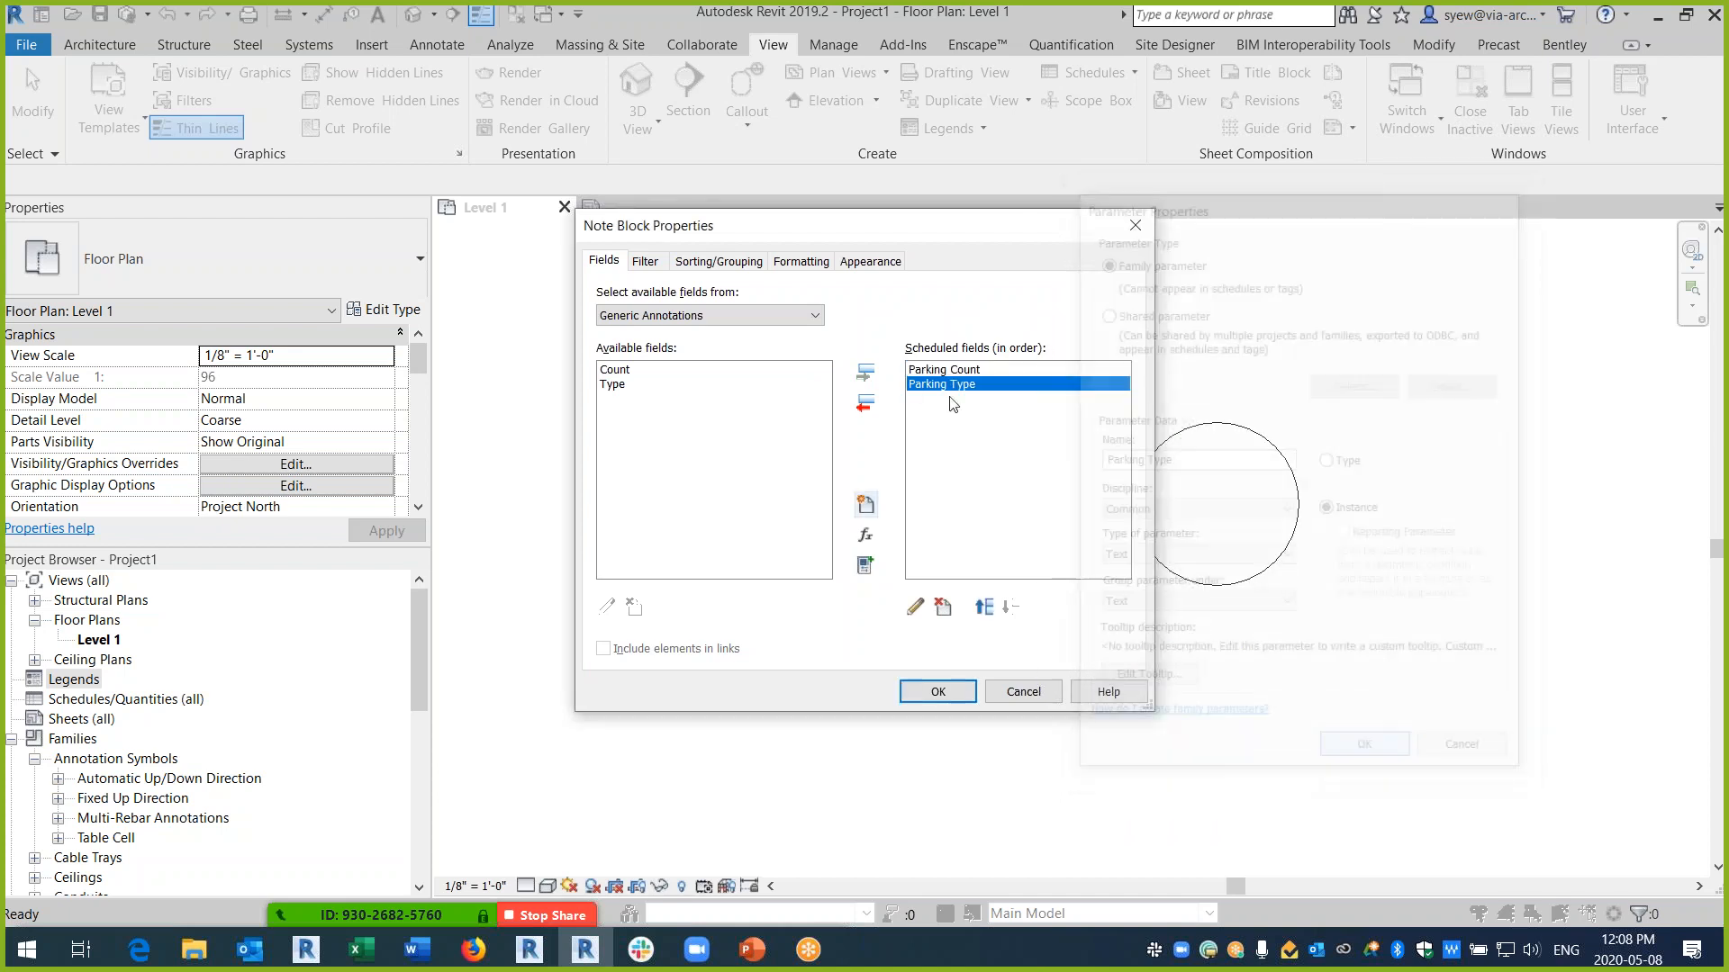
- Add a Parking Cost family parameter as a Currency instance parameter and accept the note block's properties to generate the schedule
left_click(865, 505)
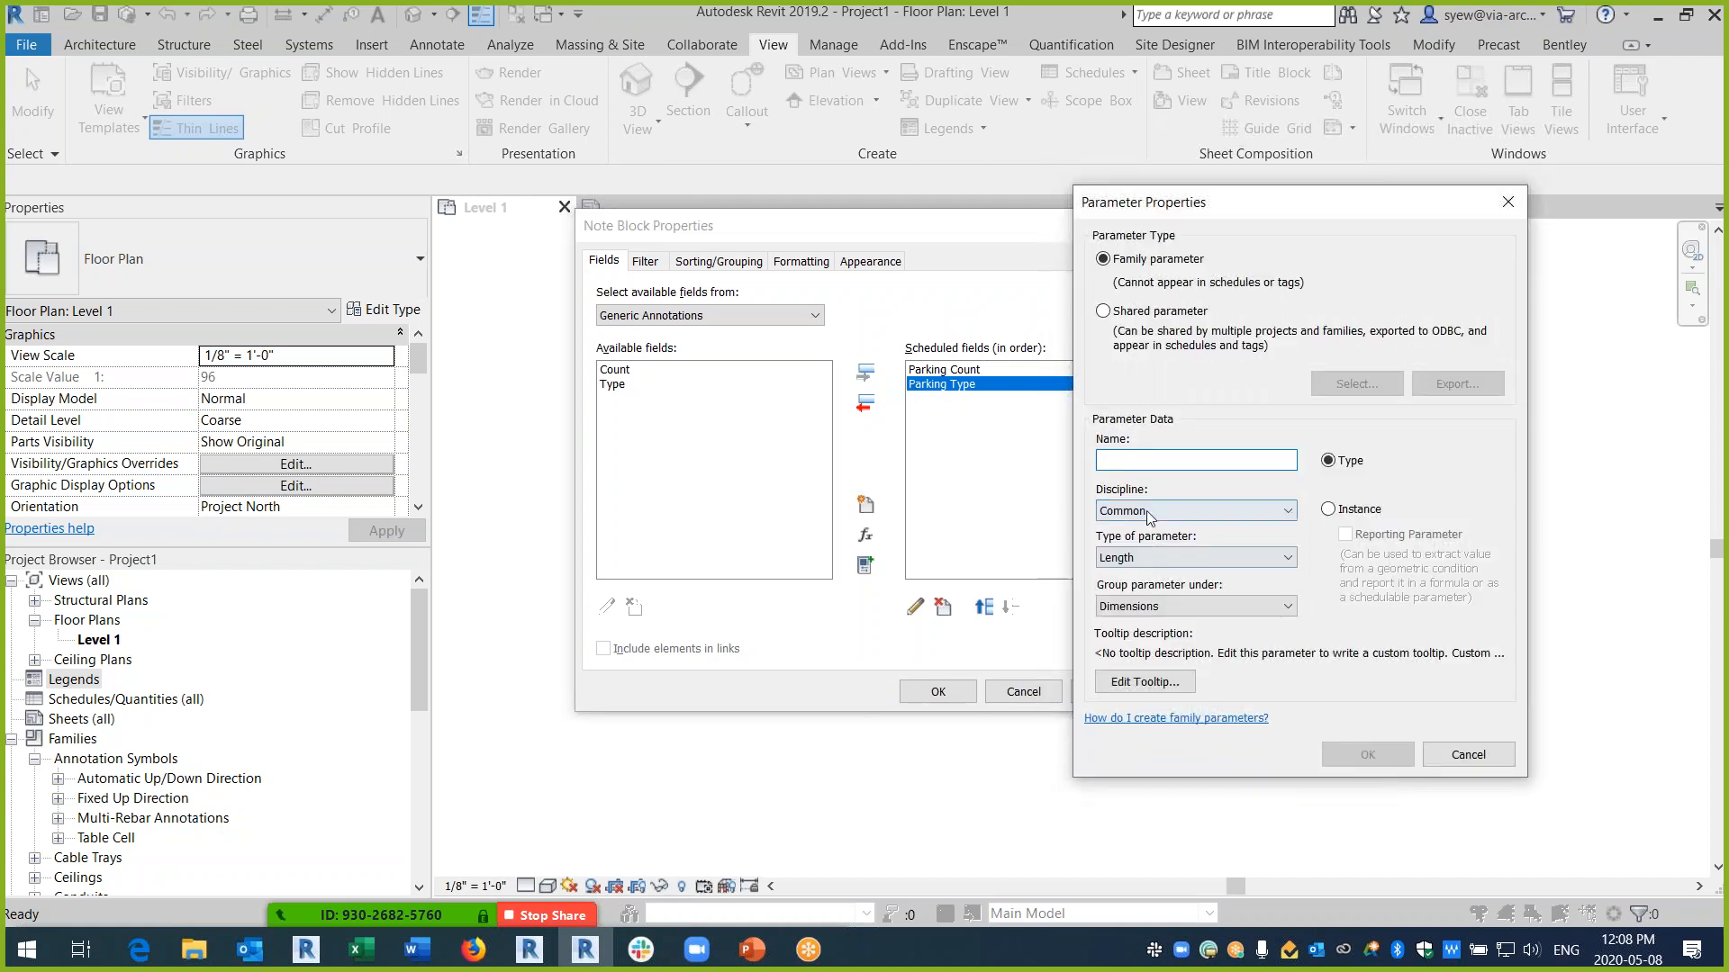
type("Parking Cost")
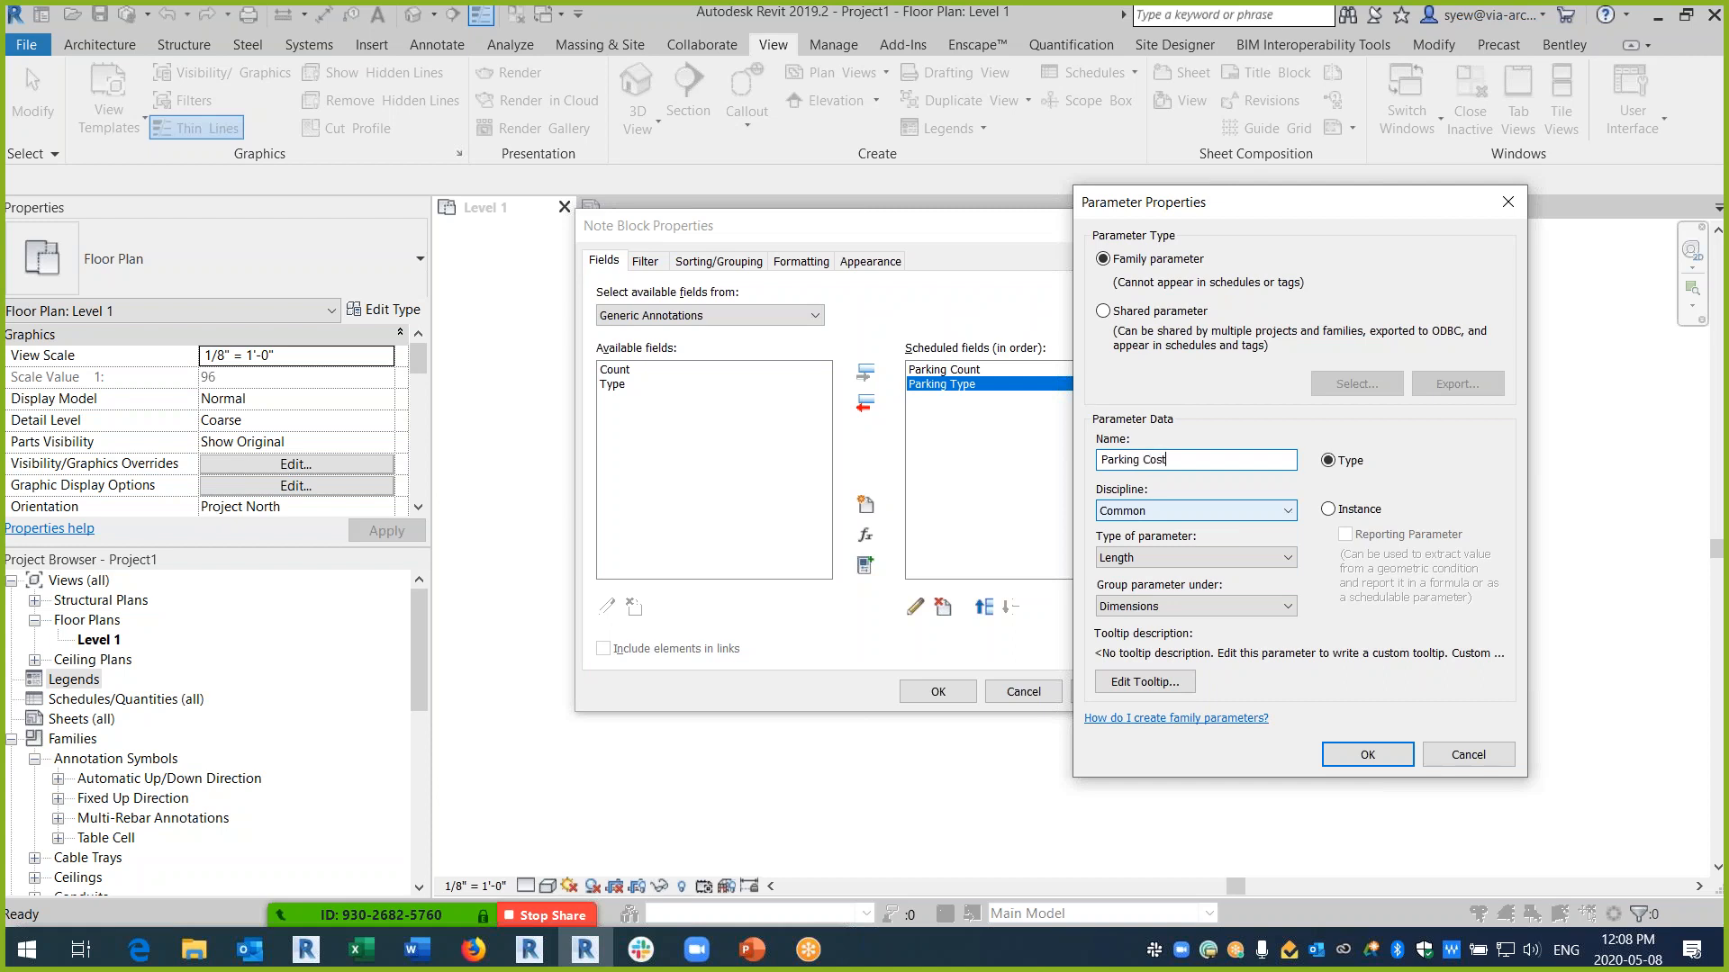
left_click(1143, 556)
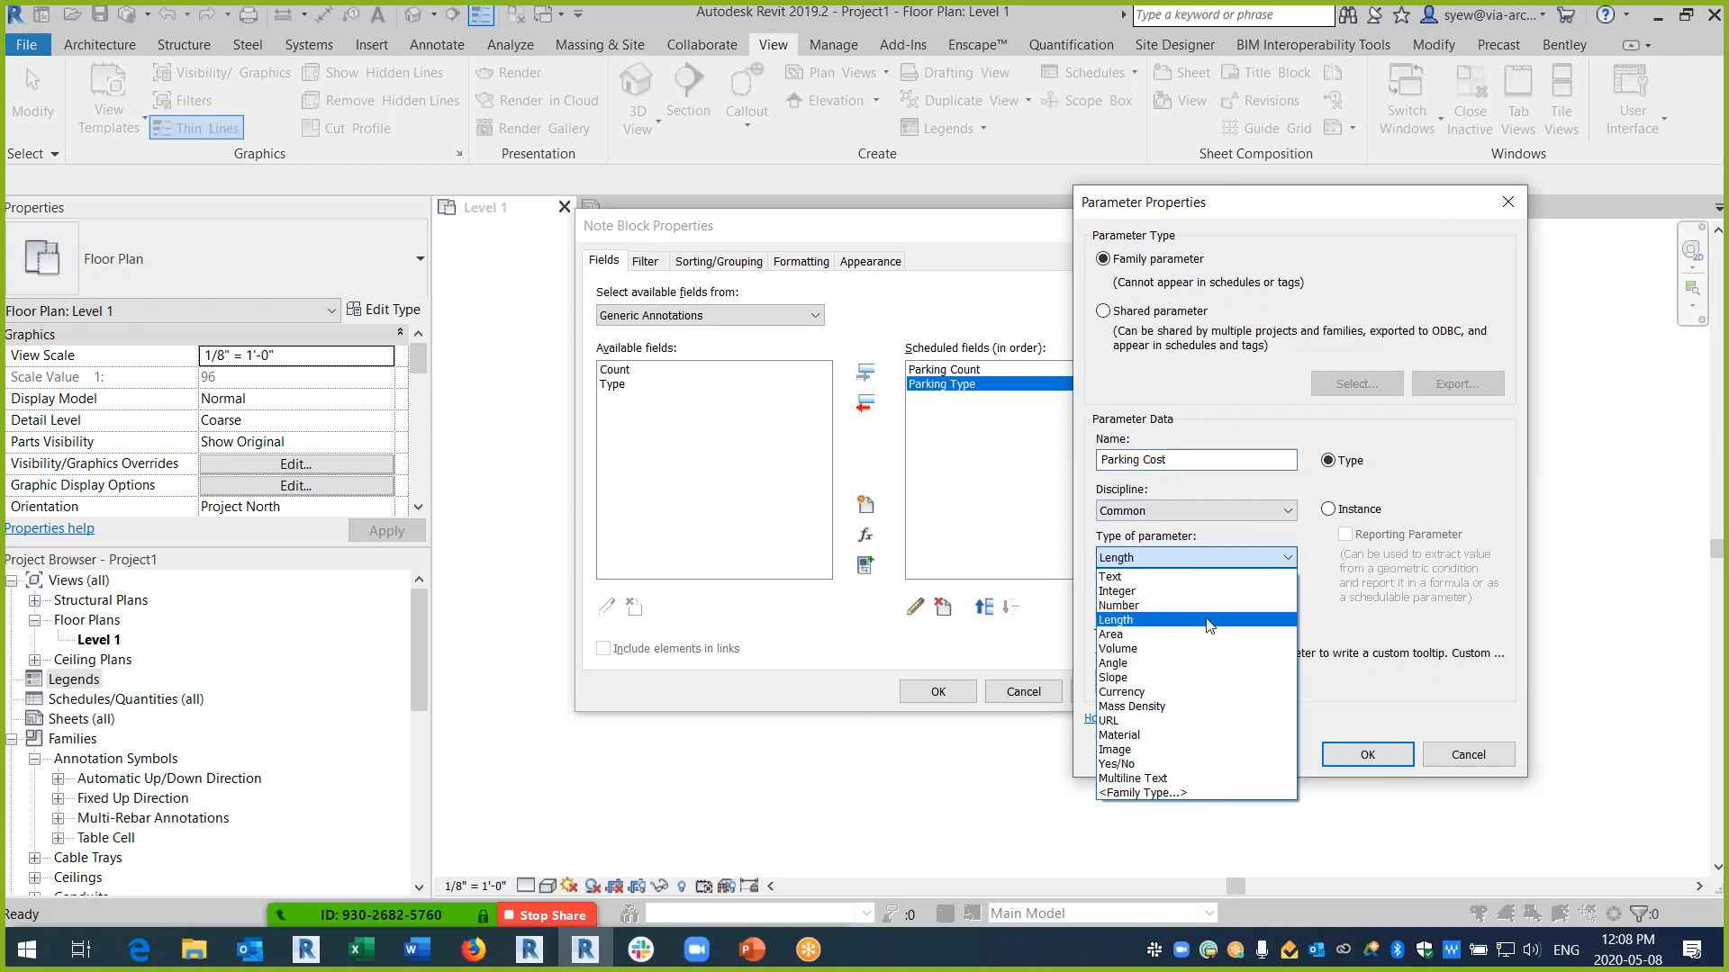
left_click(1121, 692)
left_click(1339, 509)
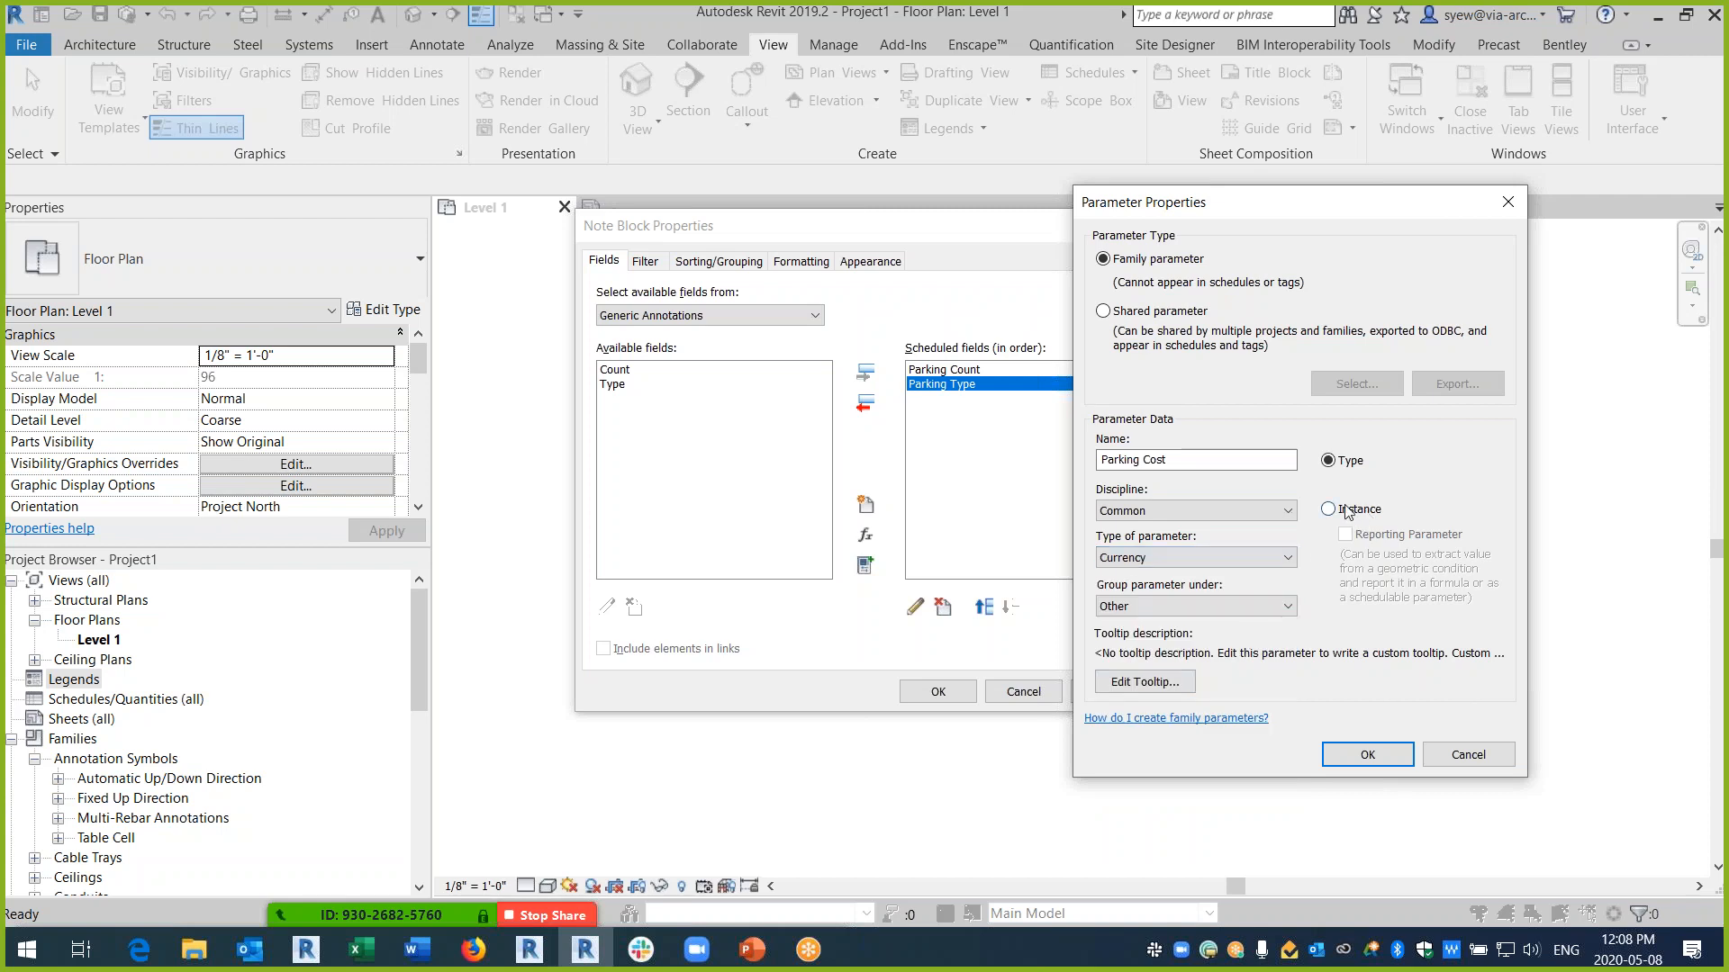
left_click(1368, 755)
left_click(937, 692)
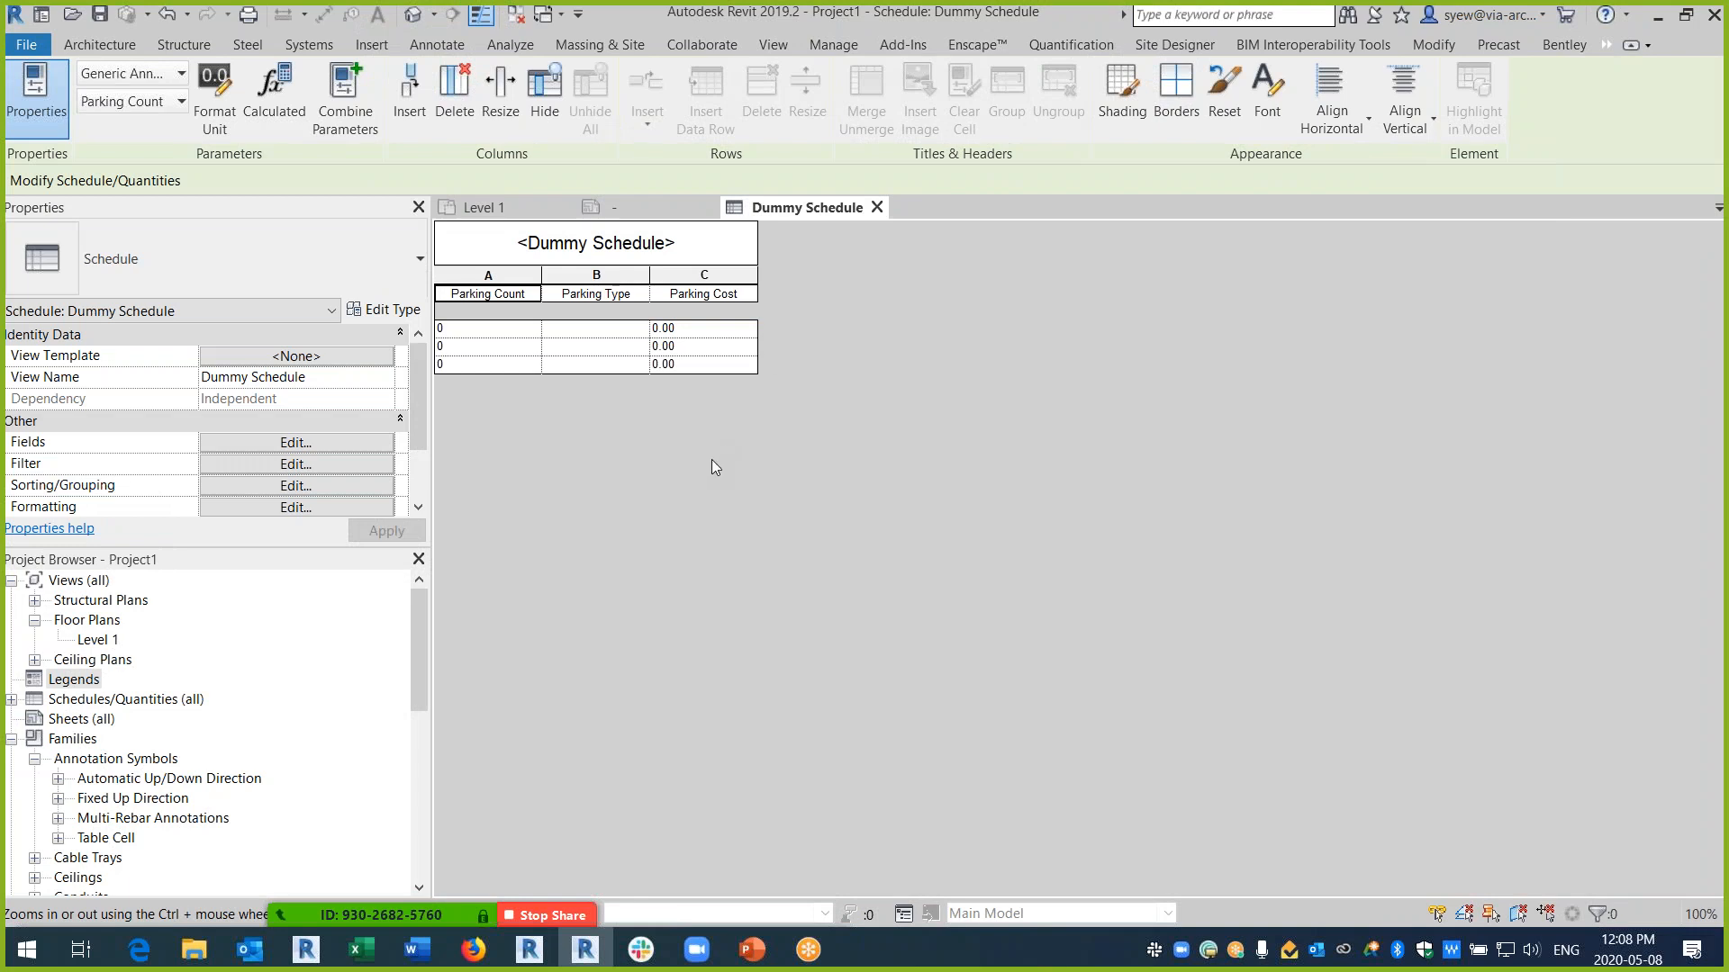
- Enter 1 as the Parking Count in each of the three schedule rows
left_click(461, 336)
type("1")
left_click(473, 353)
type("1")
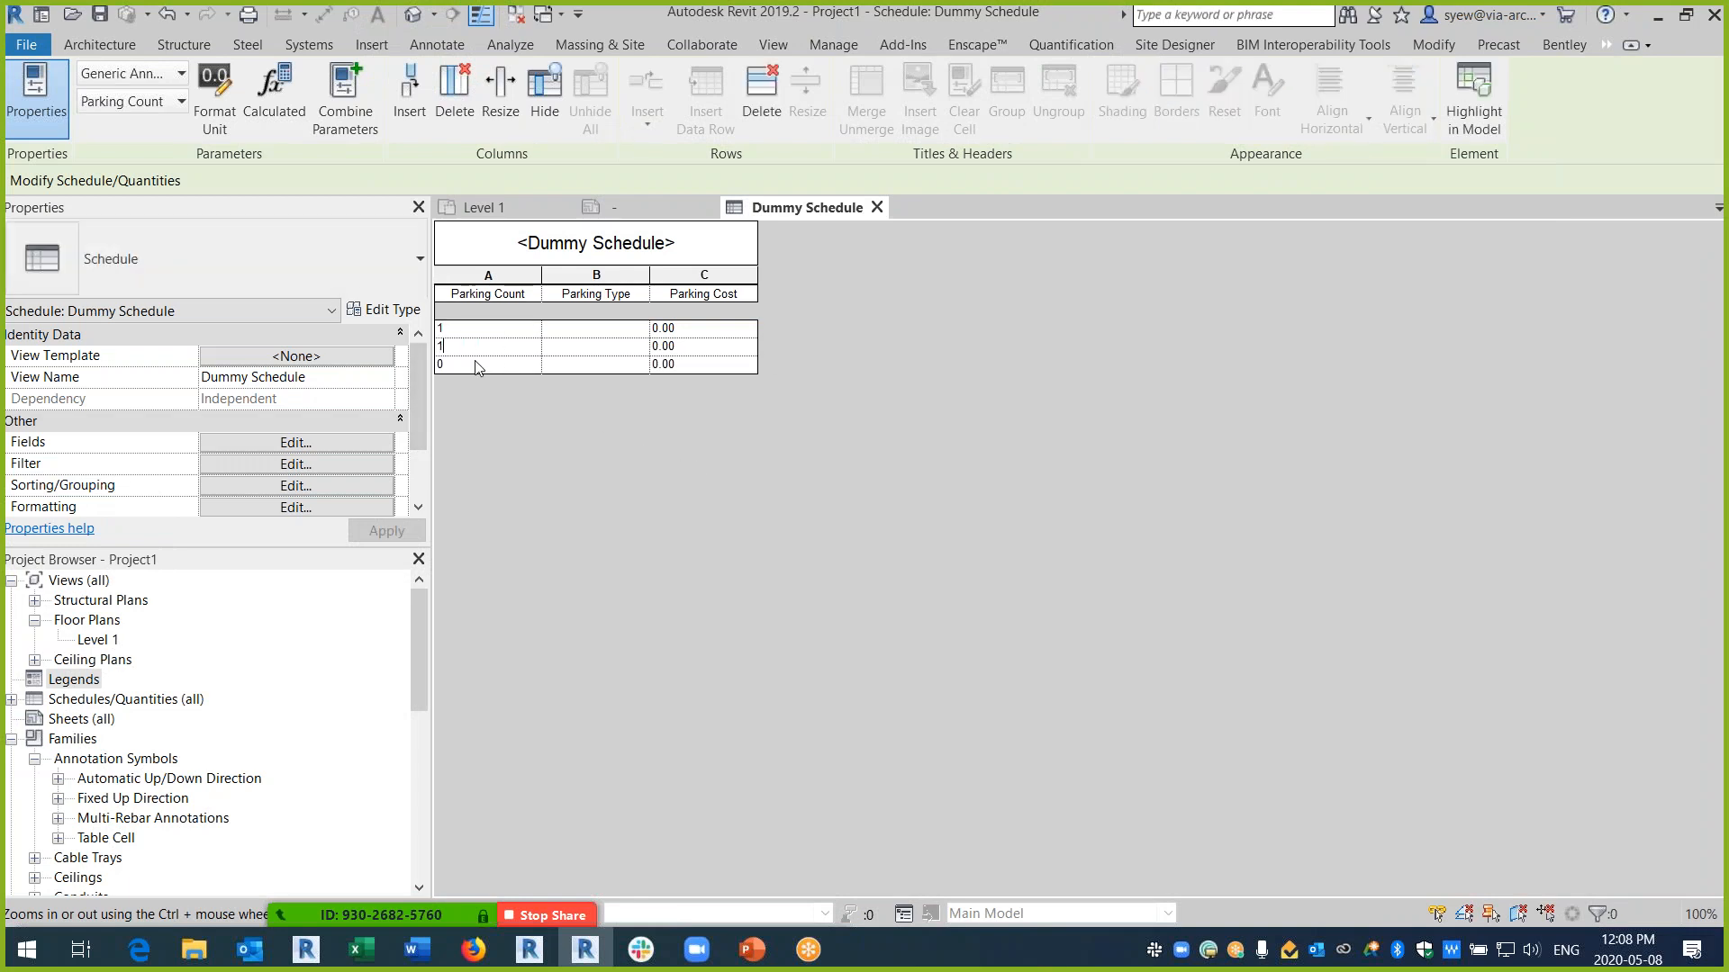
- Close the annotation family's view and tile the Level 1 floor plan beside the Dummy Schedule
key("ctrl+Tab")
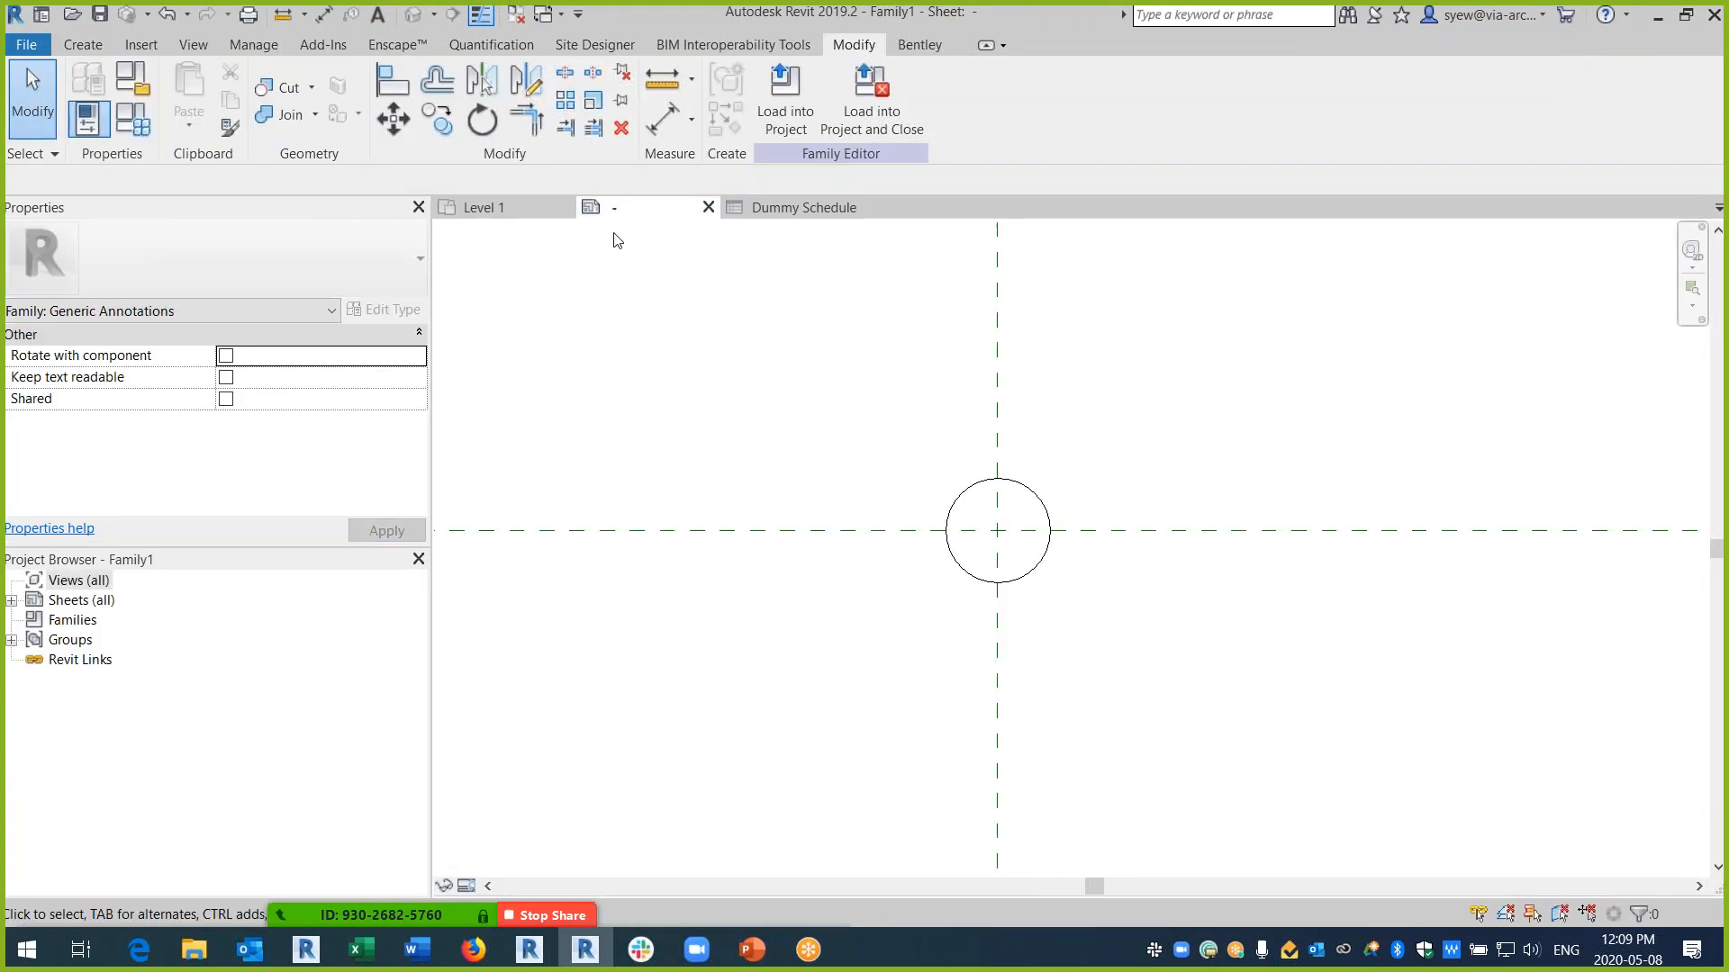
left_click(708, 207)
left_click(914, 477)
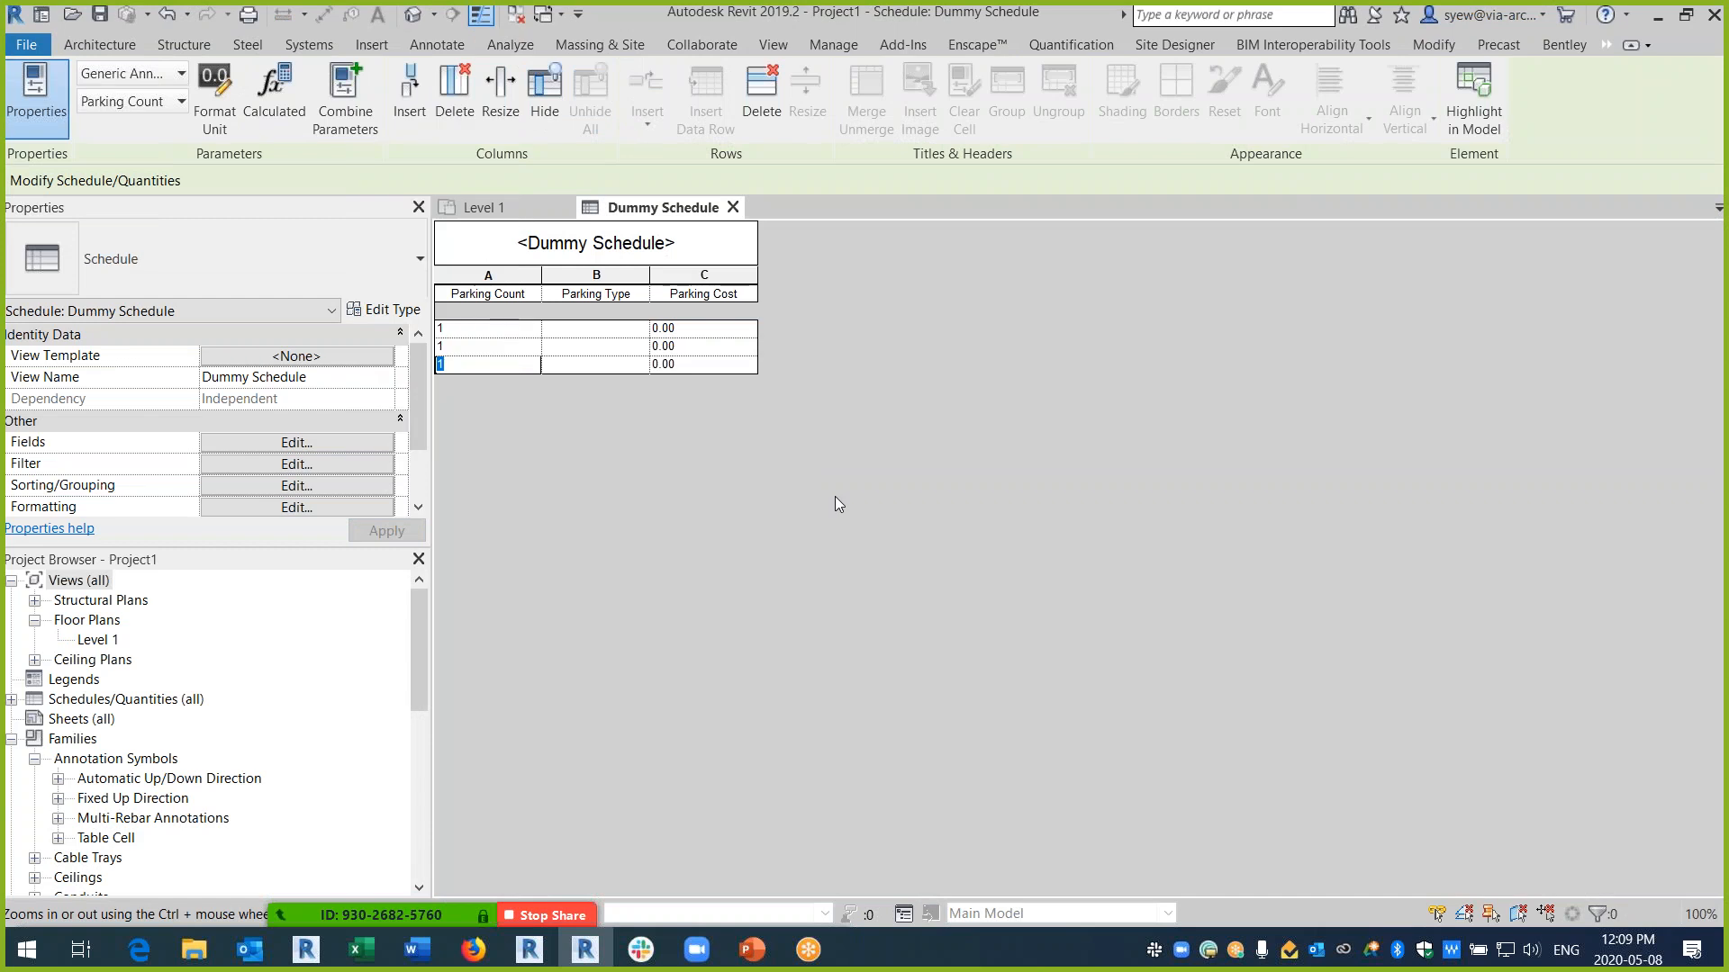
left_click(484, 208)
key("t")
middle_click_drag(810, 499, 536, 499)
scroll(667, 436, "down", 2)
- Copy the row of three Table Cell annotations straight down to form a second row beneath it
left_click_drag(878, 597, 529, 455)
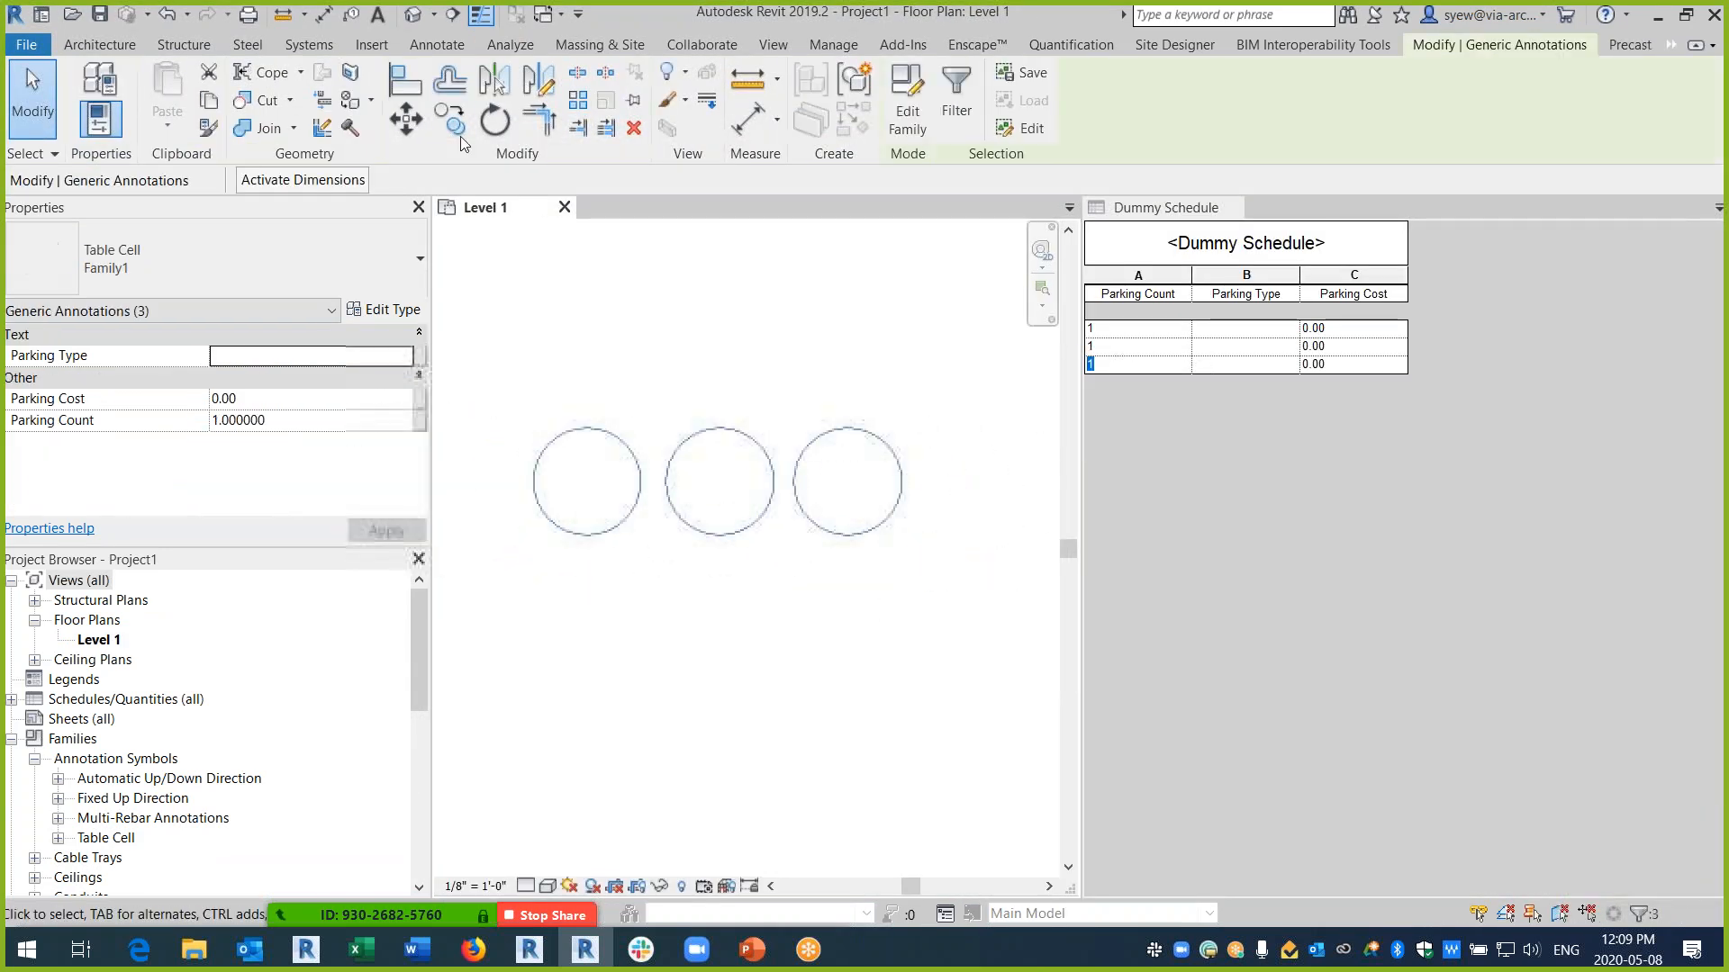
left_click(455, 128)
left_click(755, 481)
left_click(754, 601)
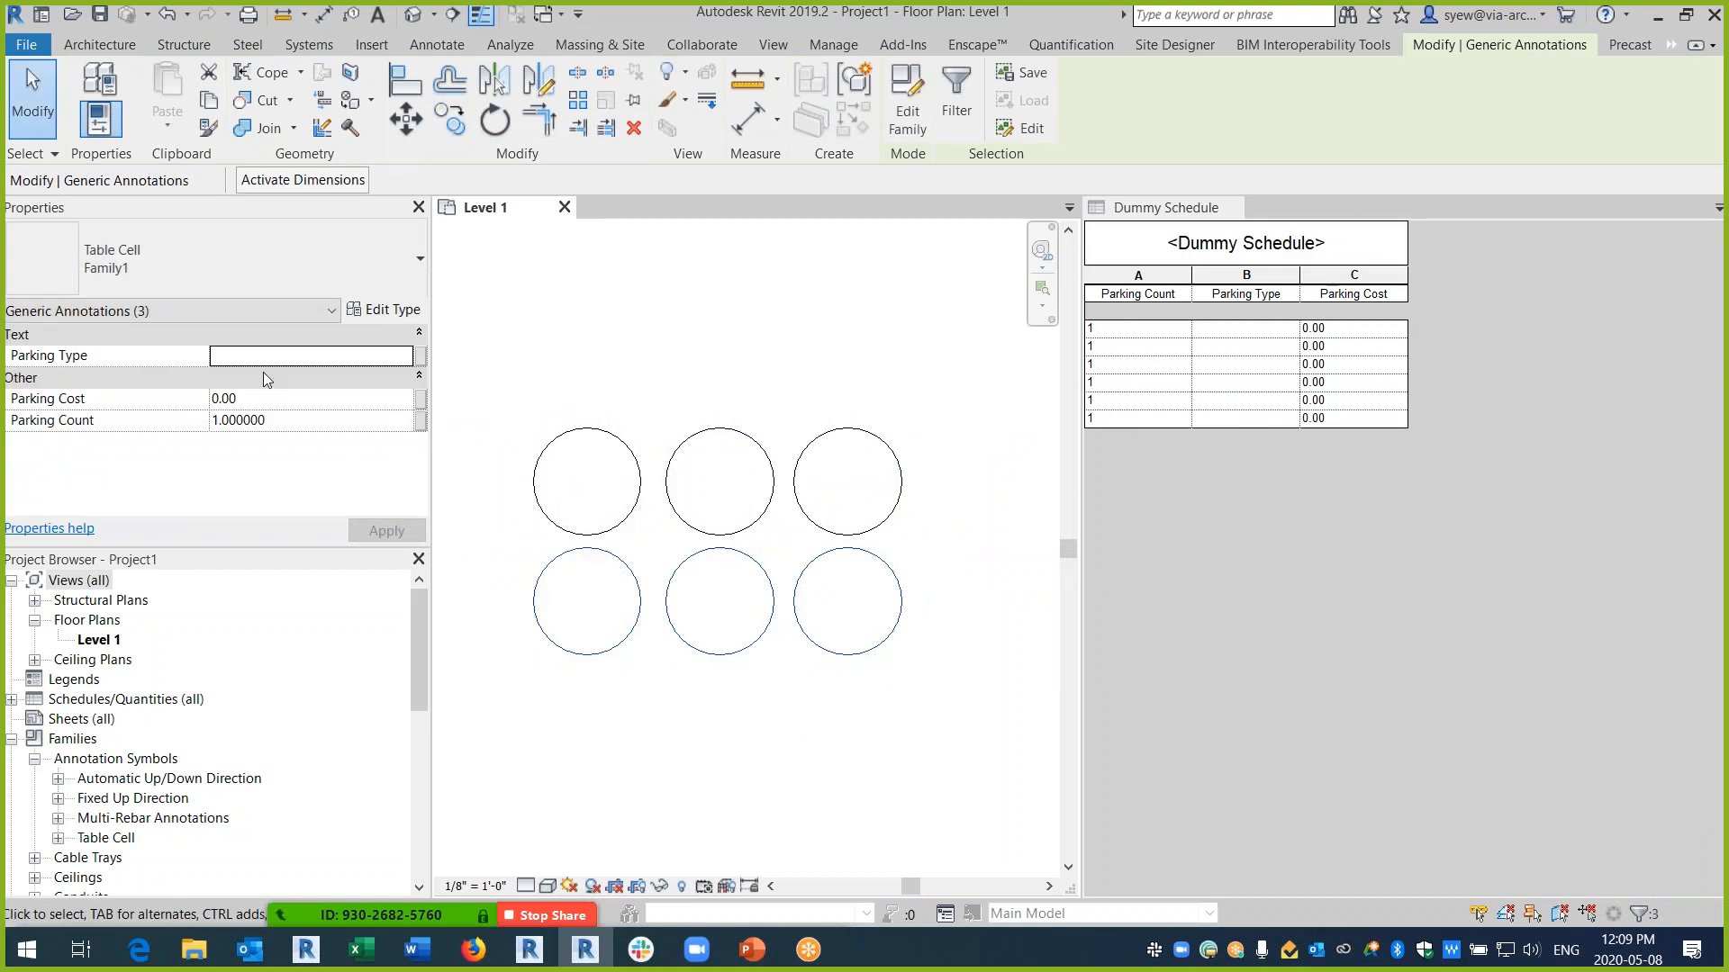
left_click(559, 761)
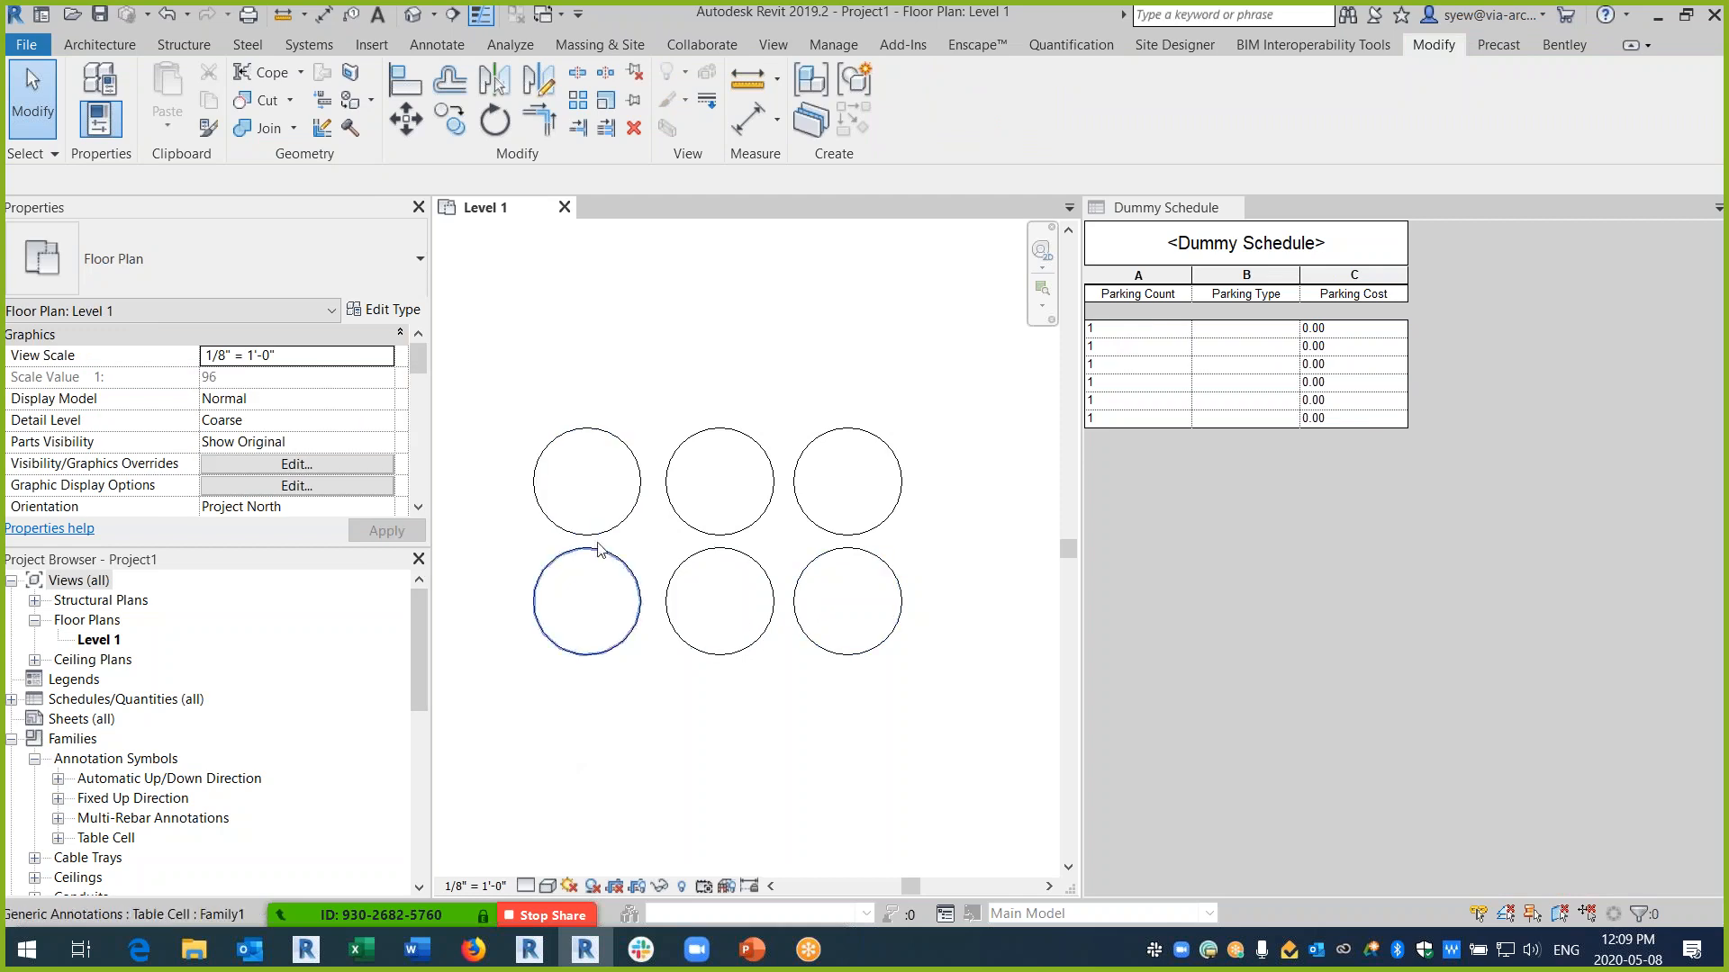
left_click(587, 534)
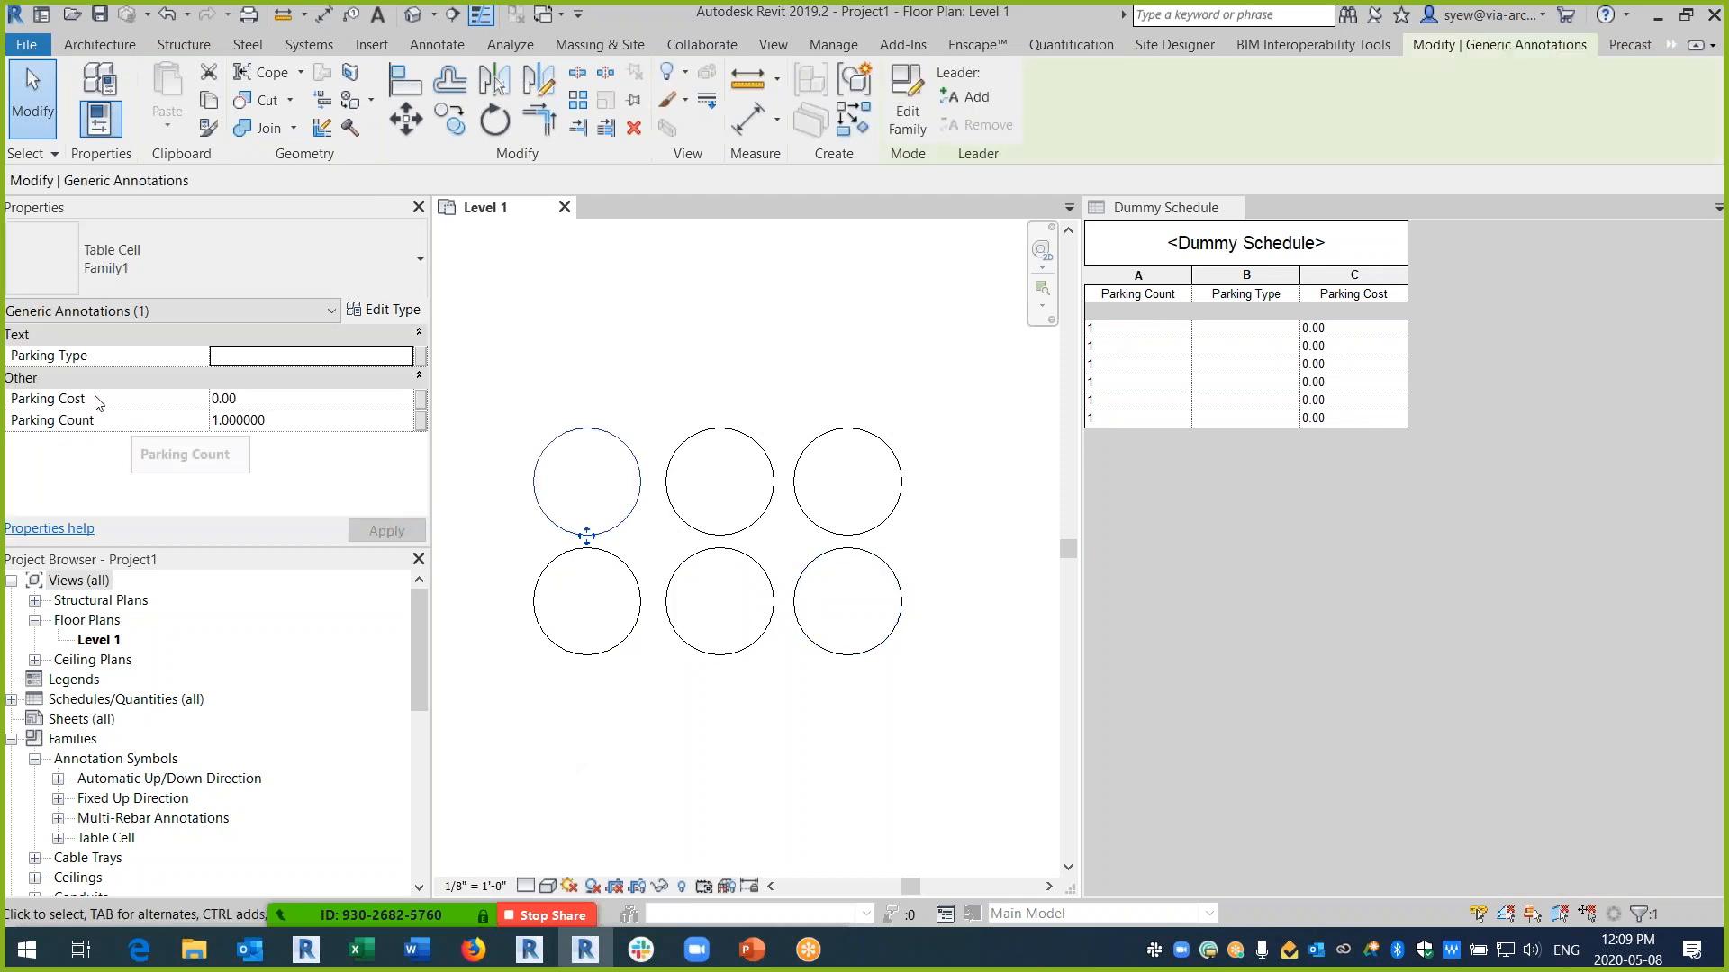
- Set the Parking Count field of the Dummy Schedule to calculate totals
left_click(1227, 562)
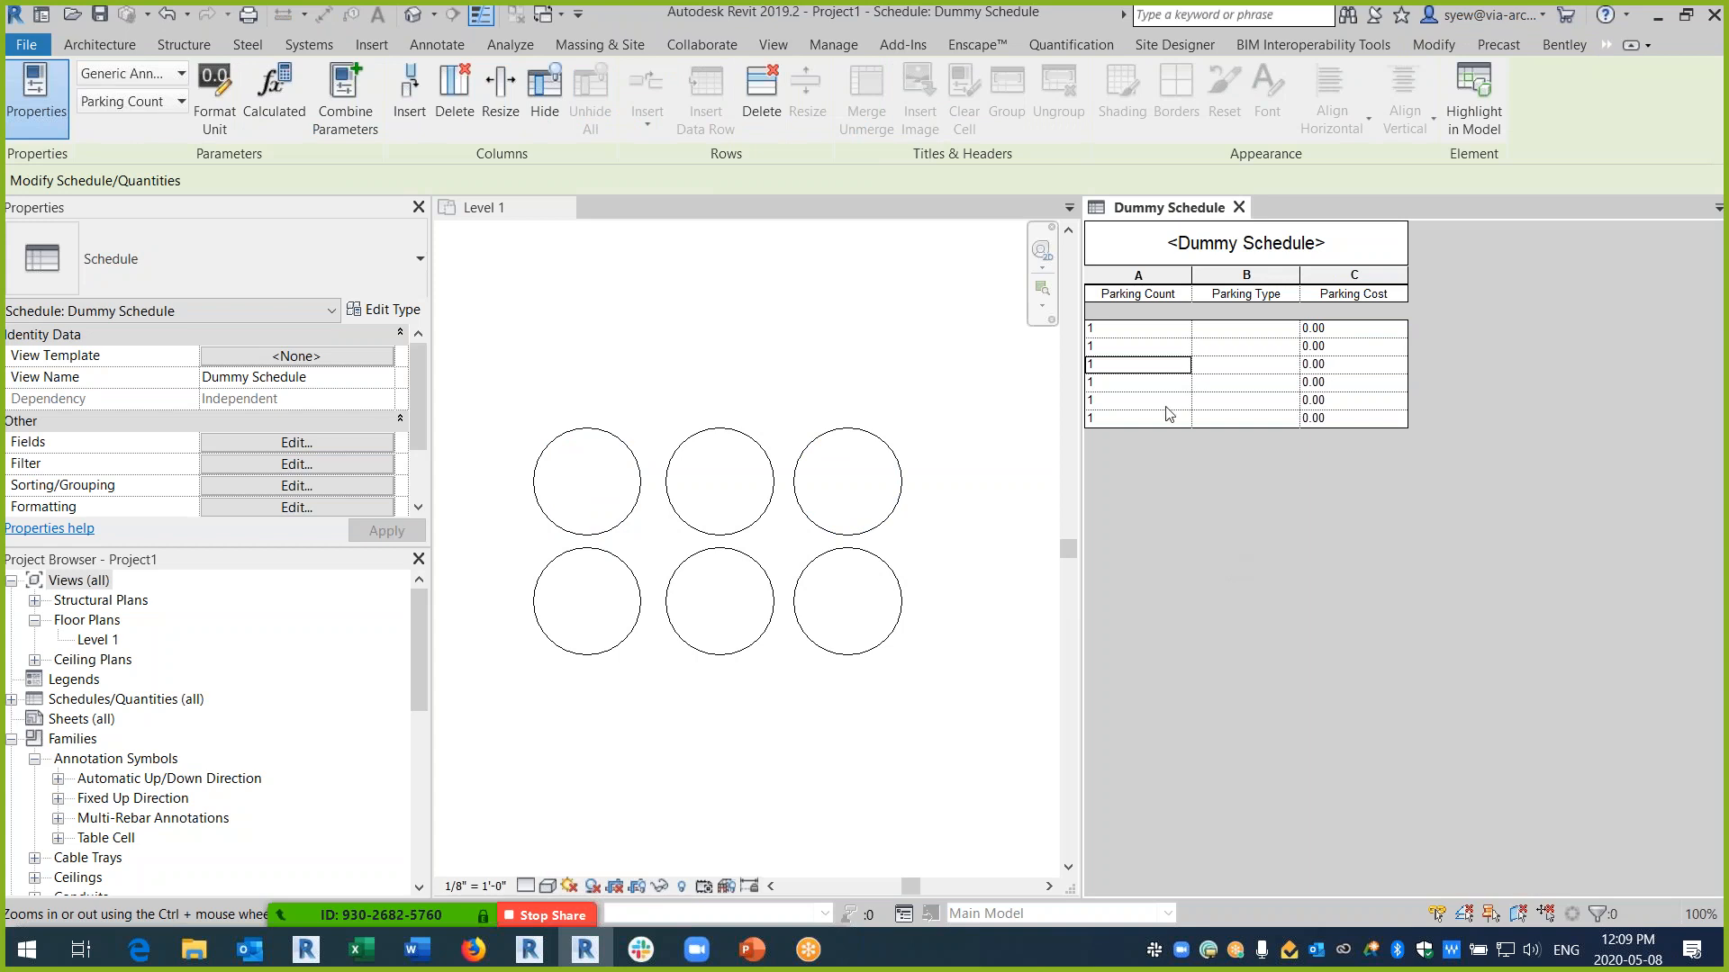
left_click(294, 443)
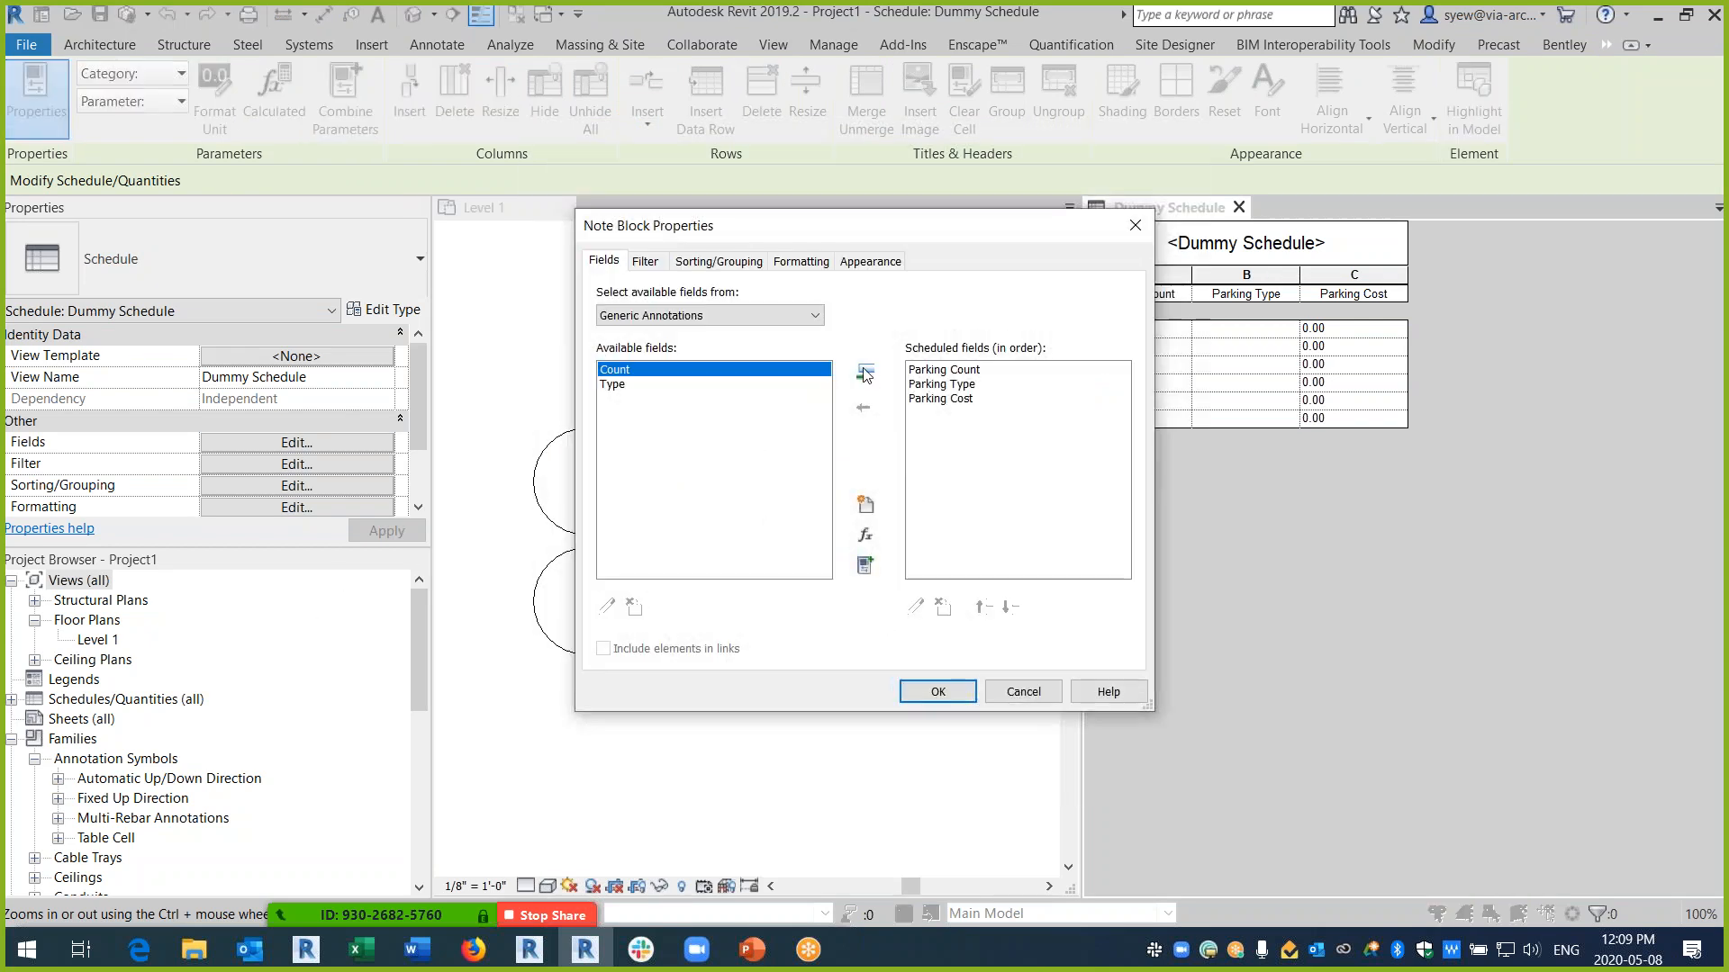
left_click(718, 261)
left_click(800, 261)
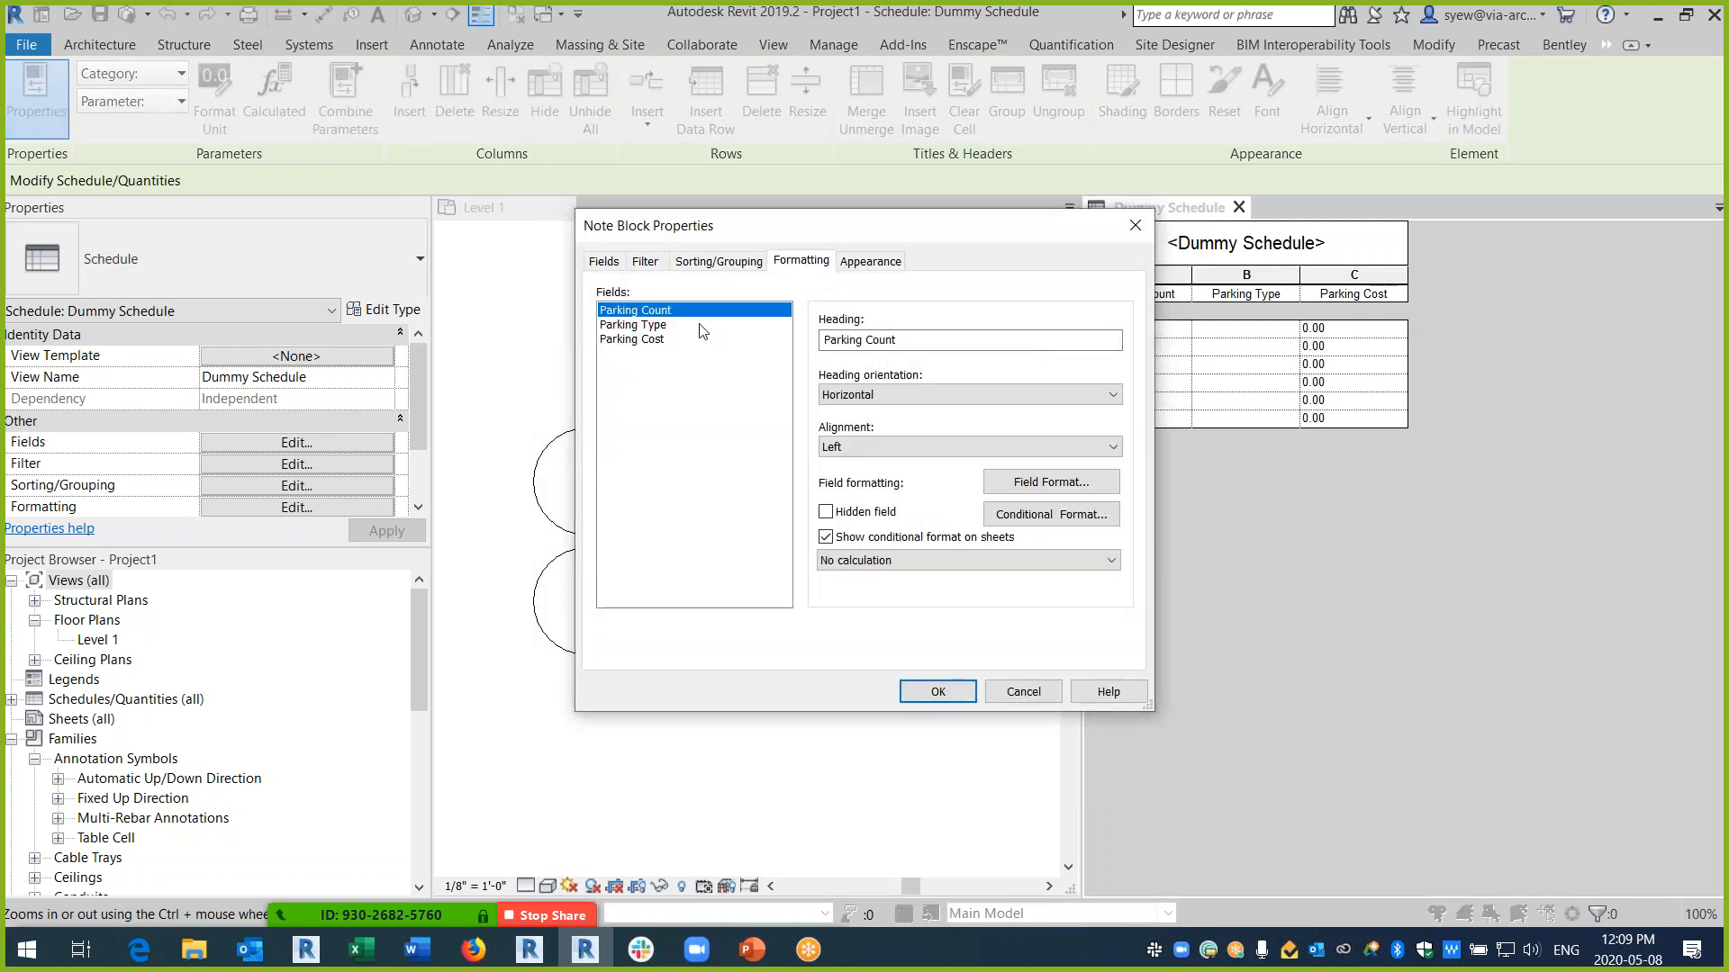
left_click(862, 446)
left_click(861, 446)
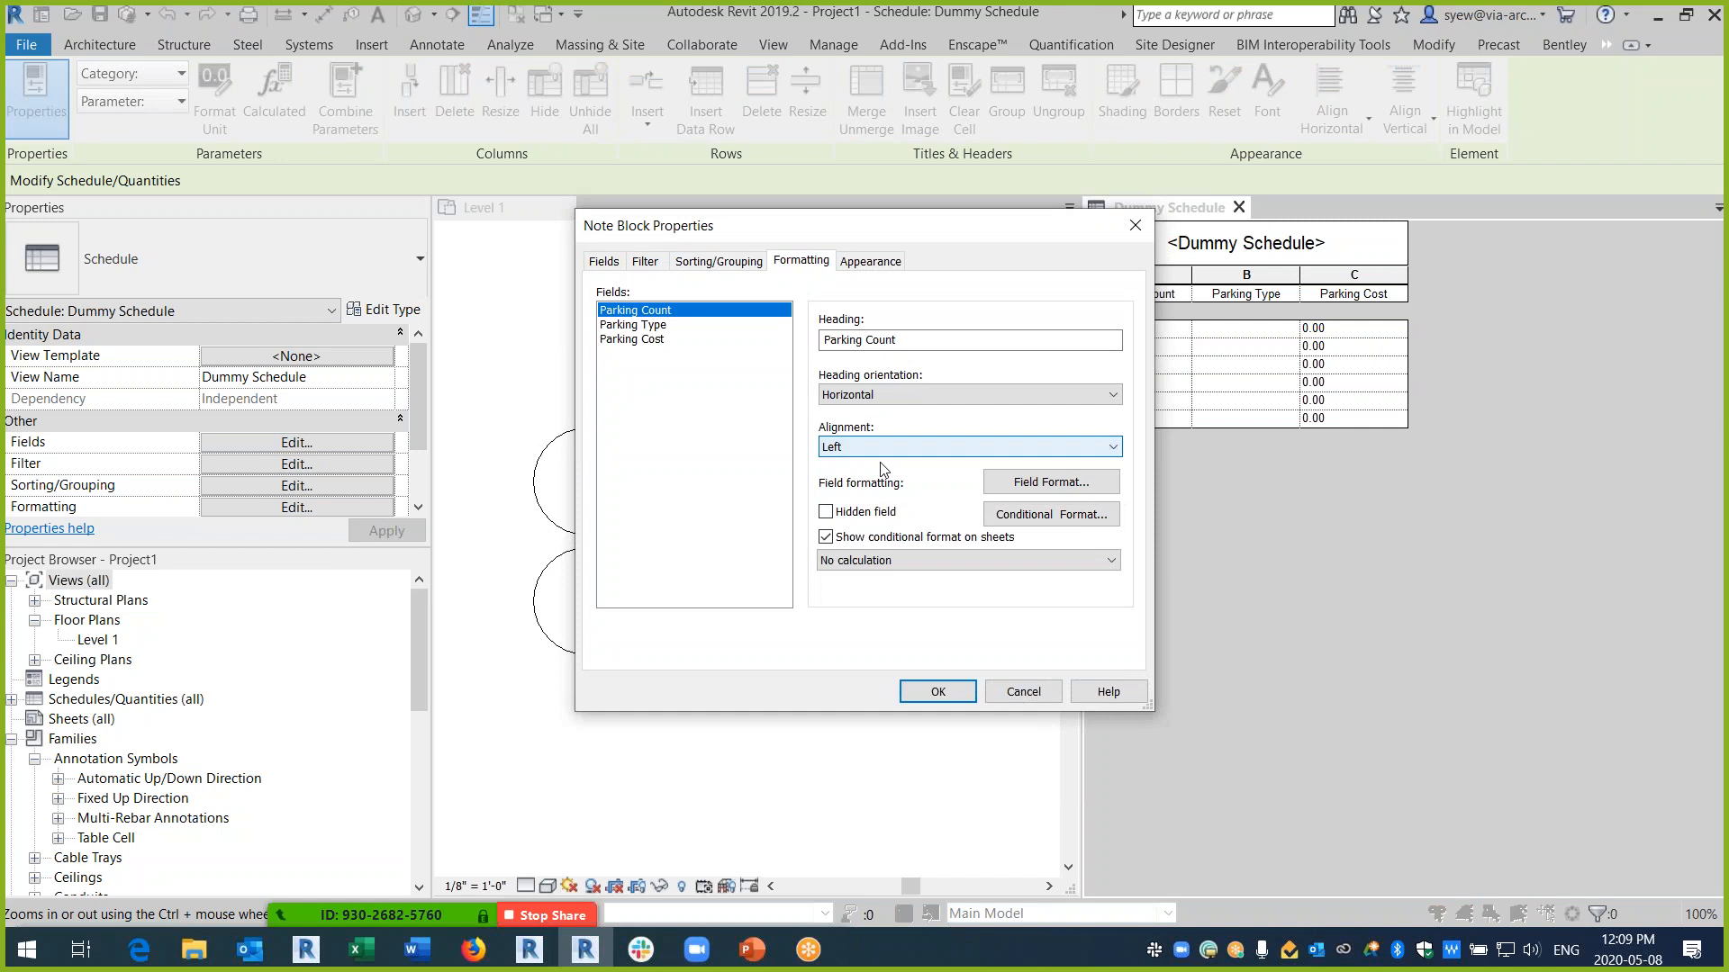
left_click(936, 560)
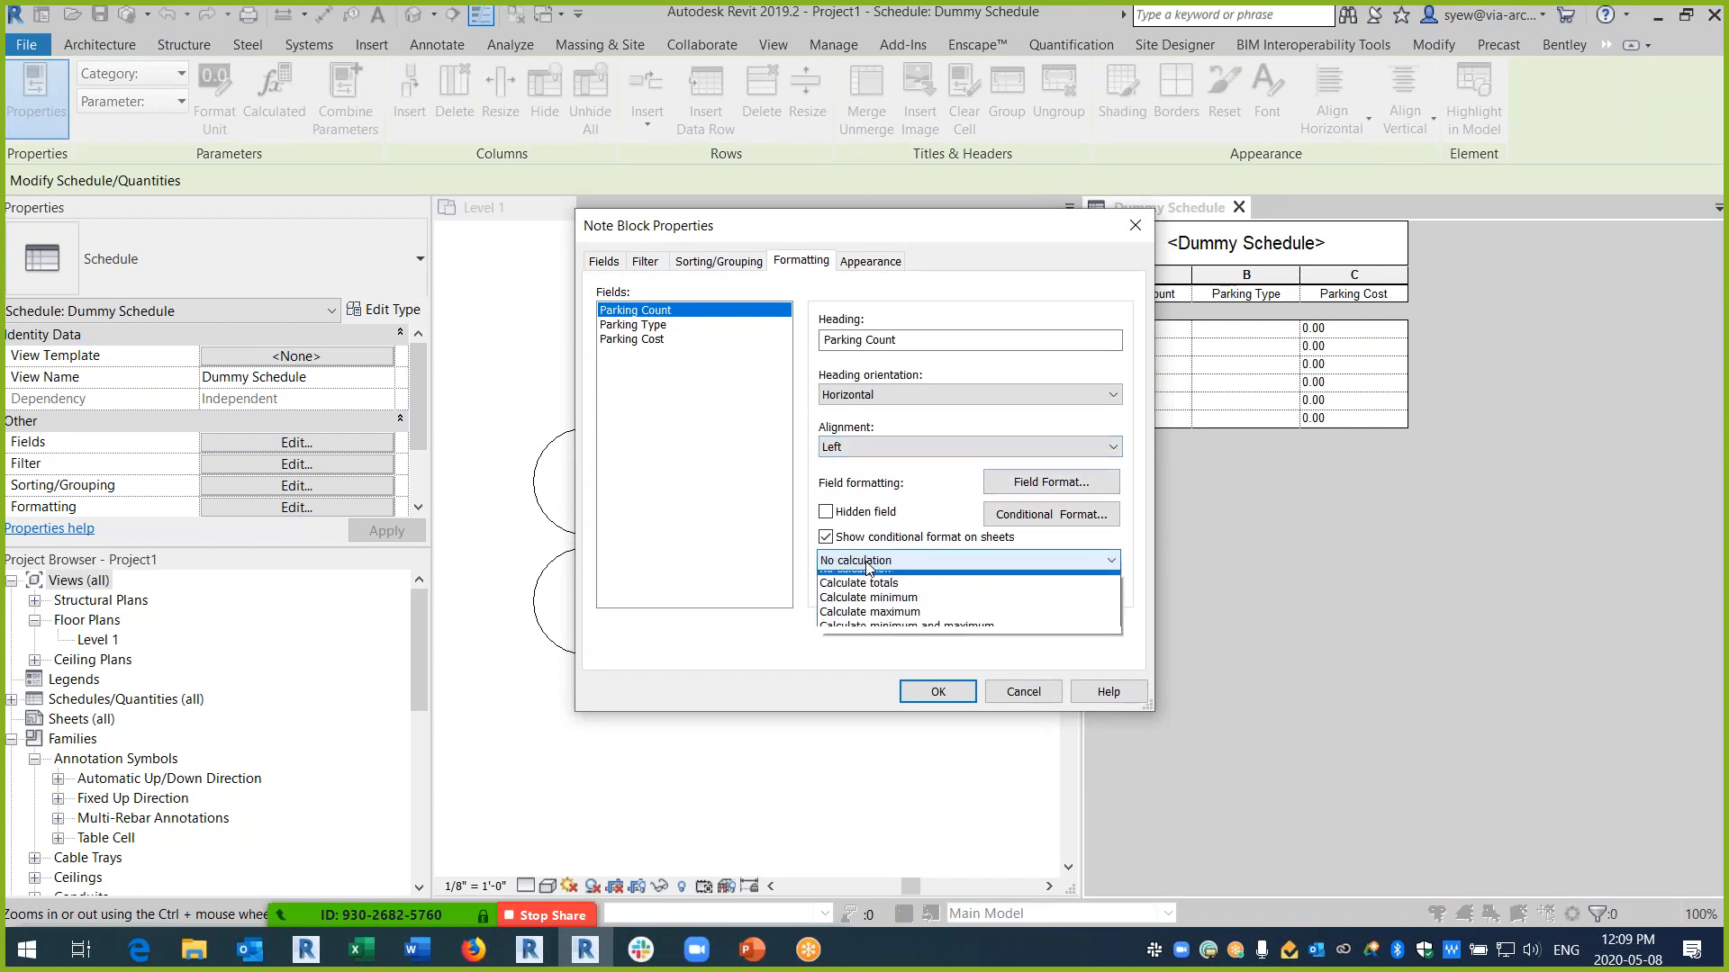
left_click(875, 595)
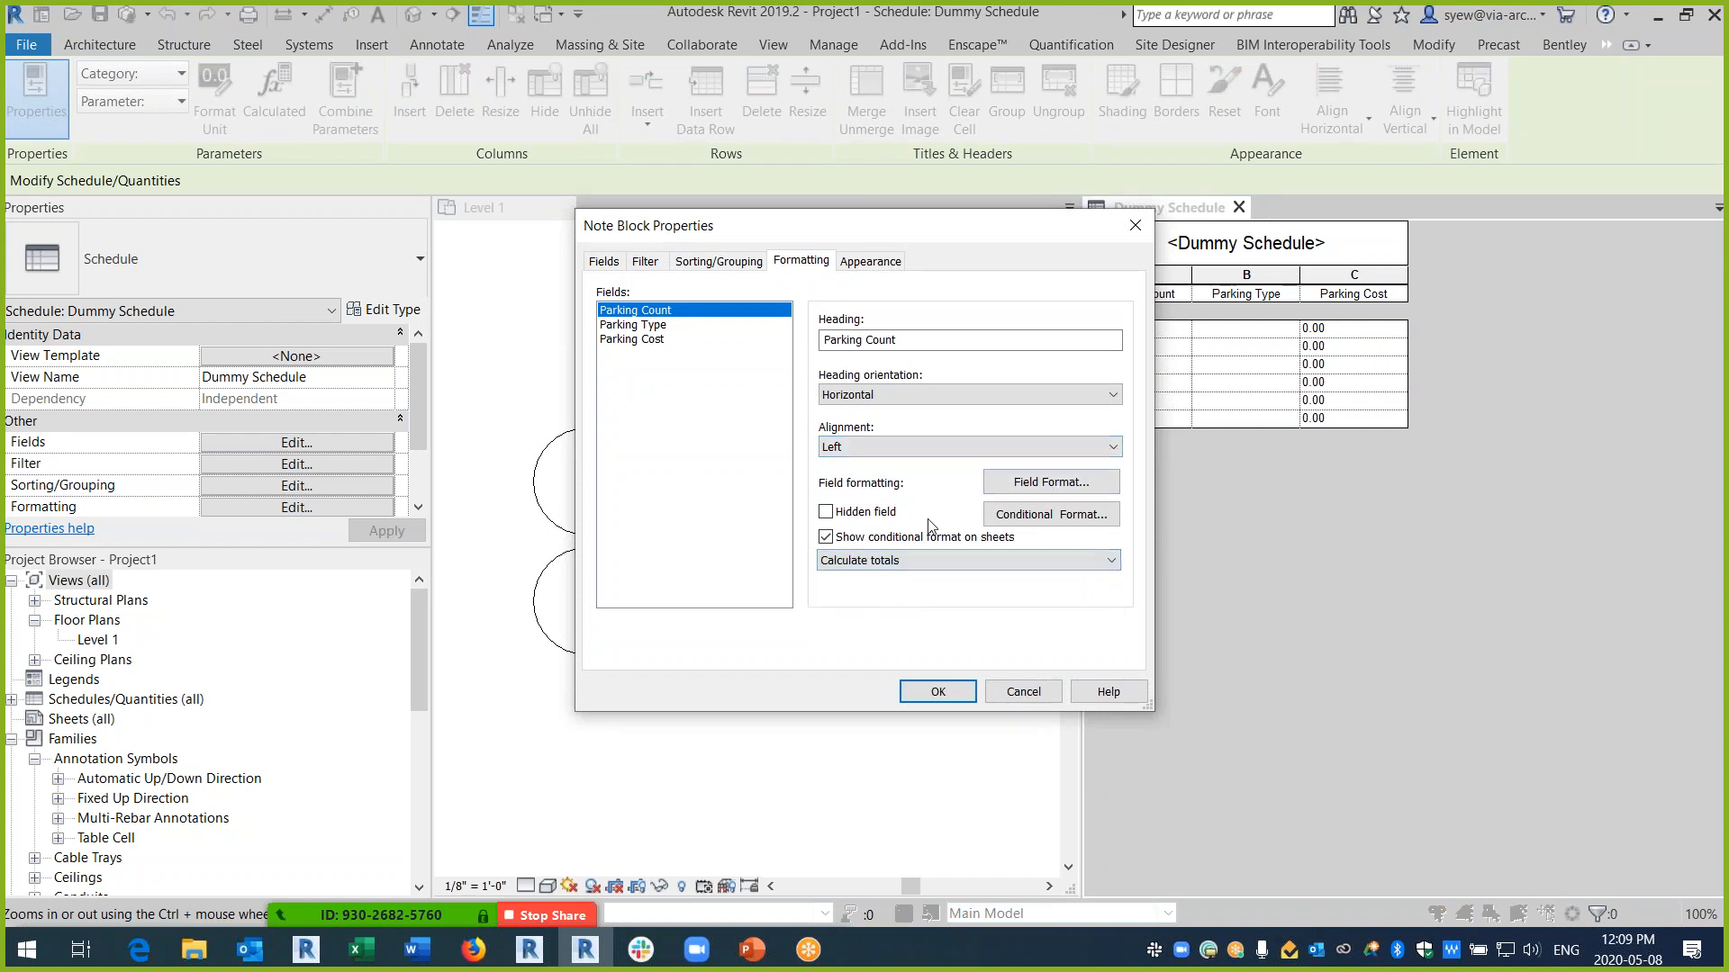
left_click(938, 692)
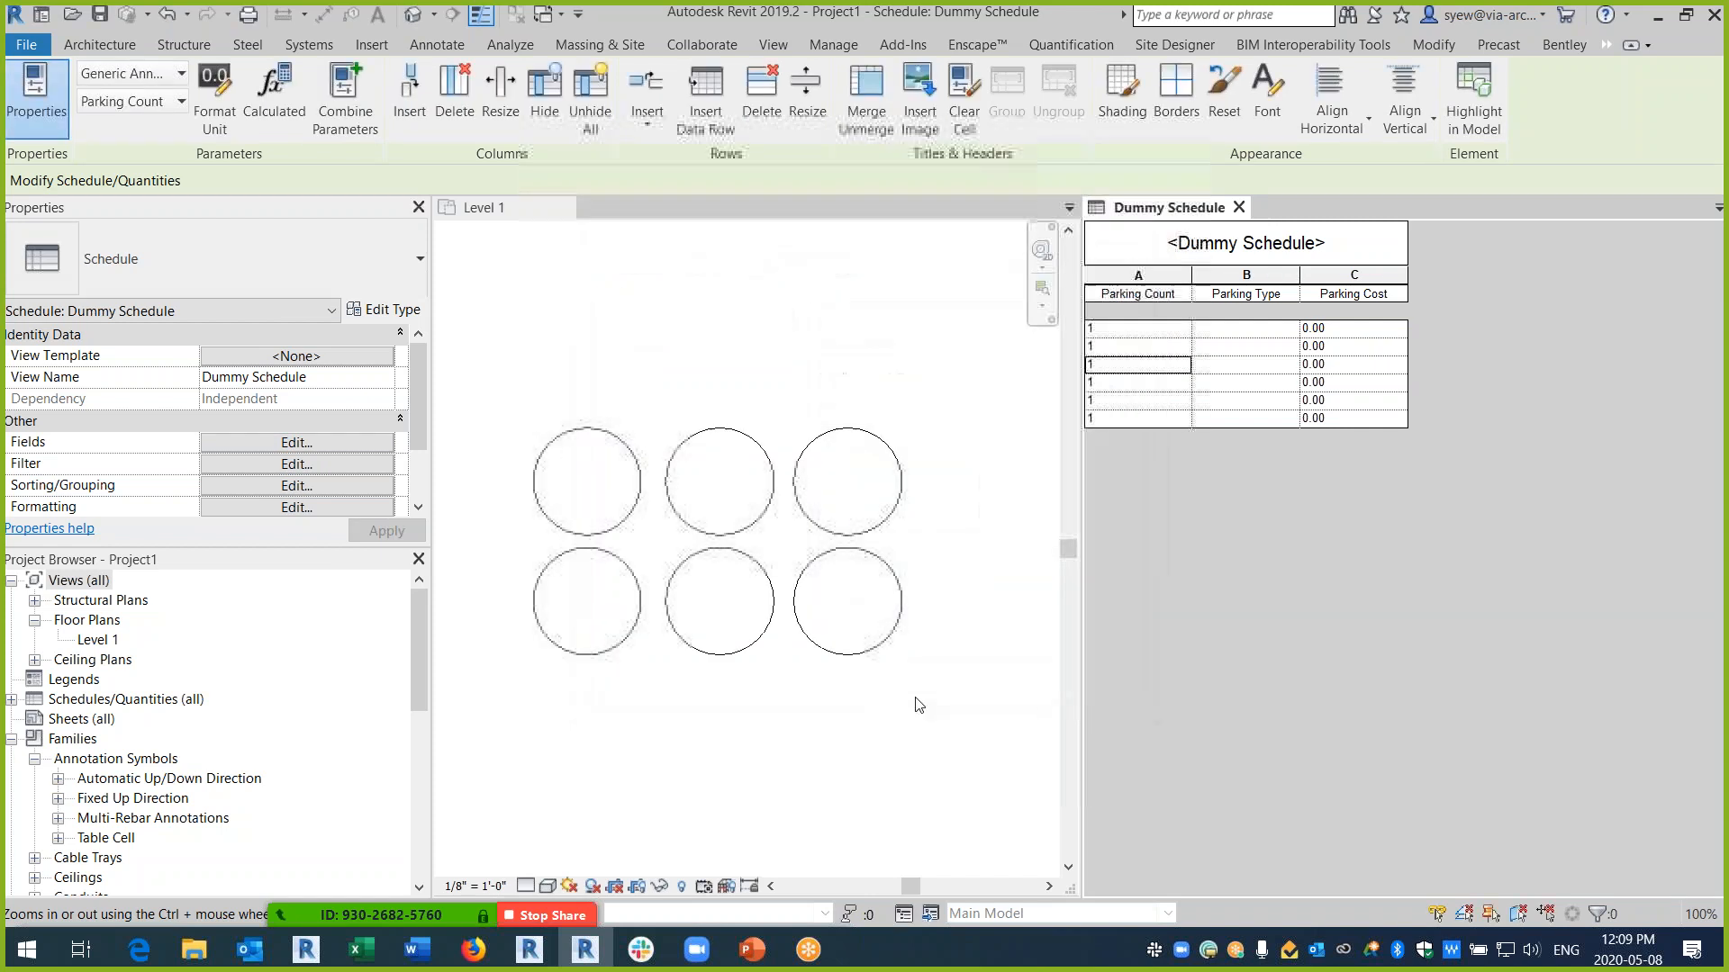
- Turn on grand totals in the schedule's sorting and grouping settings
left_click(296, 442)
left_click(718, 260)
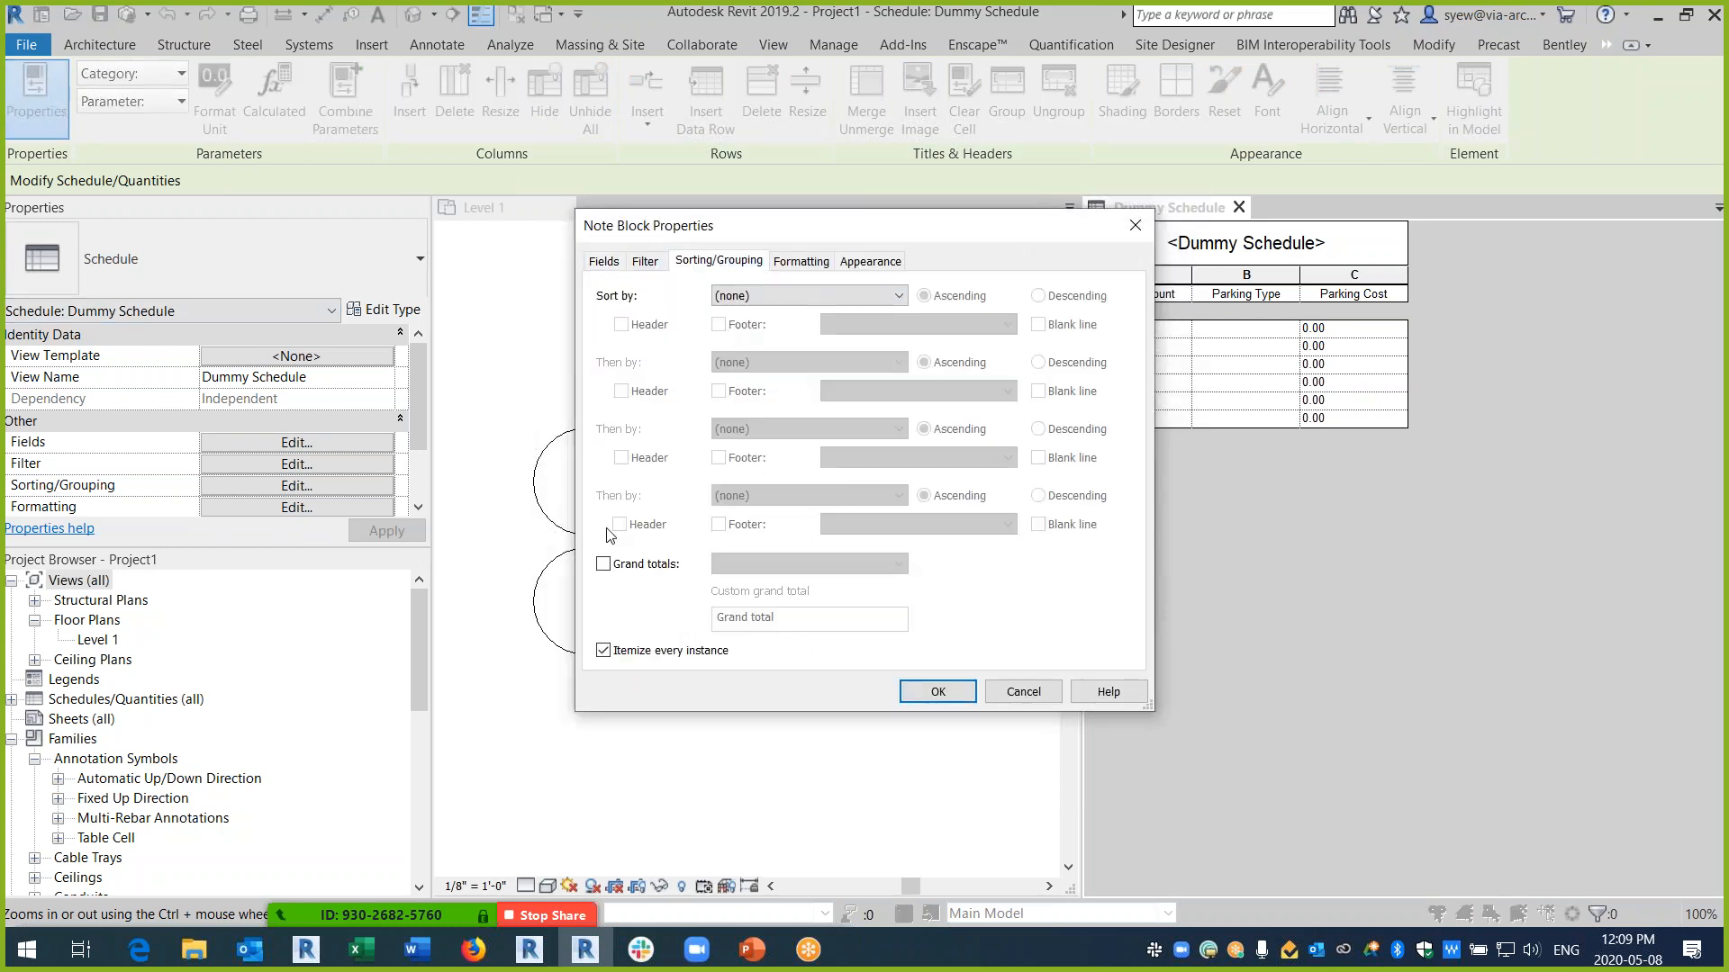
left_click(604, 564)
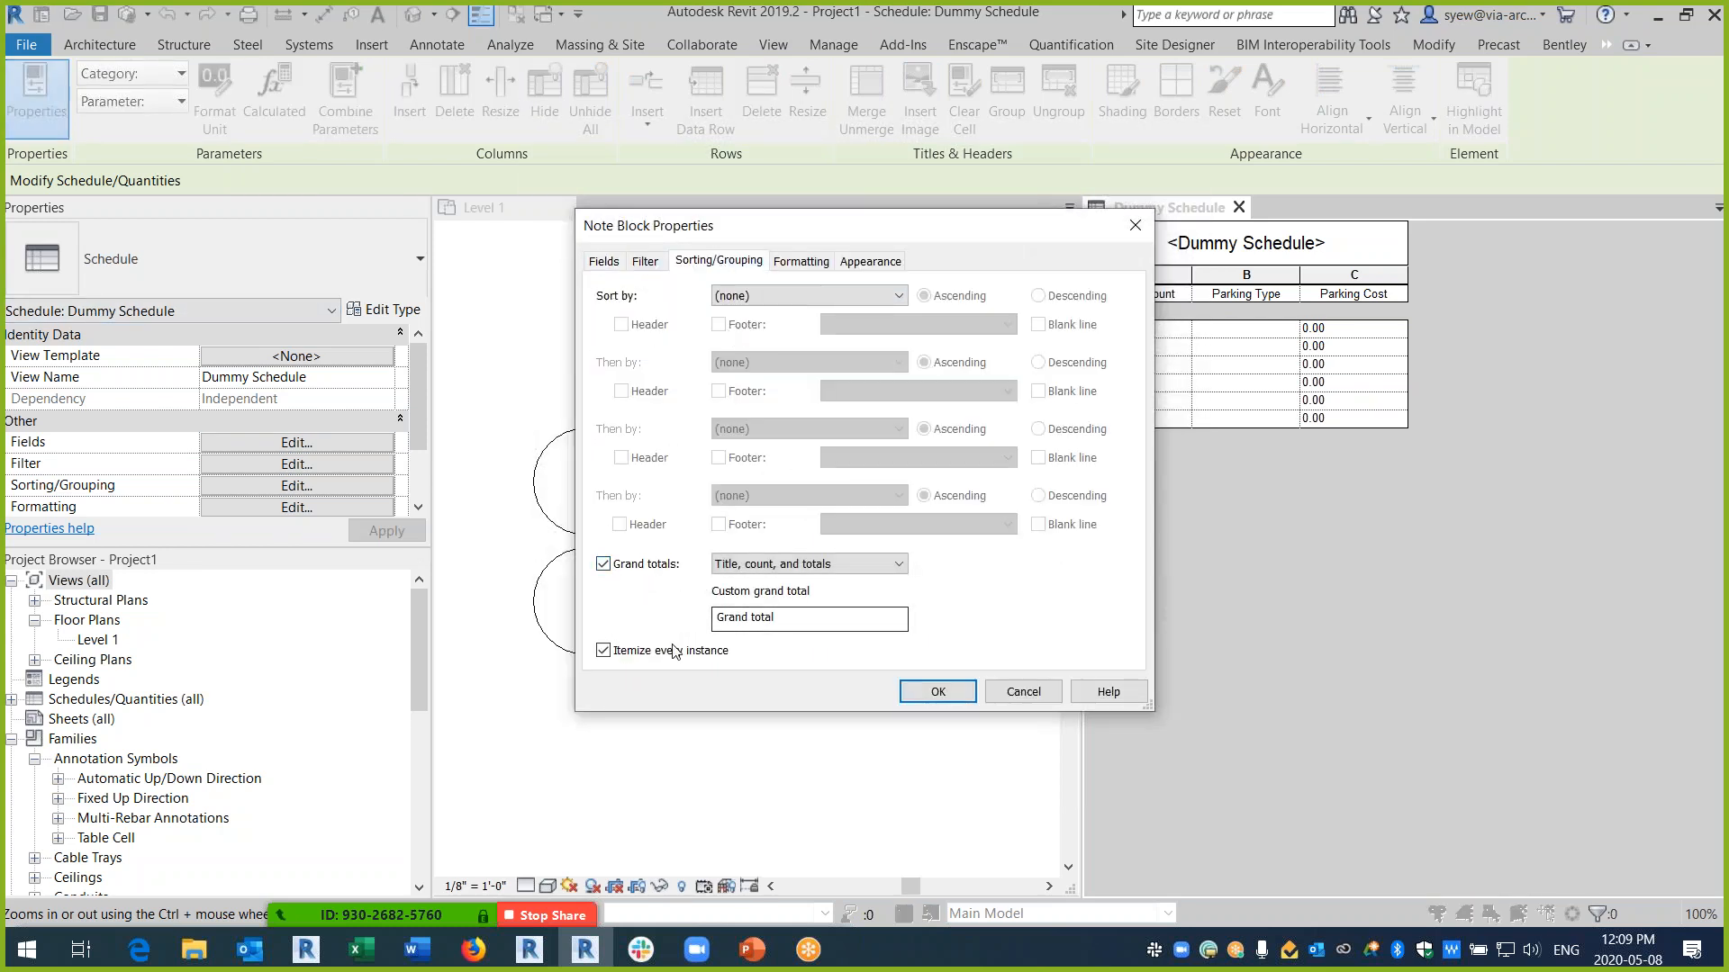
left_click(940, 693)
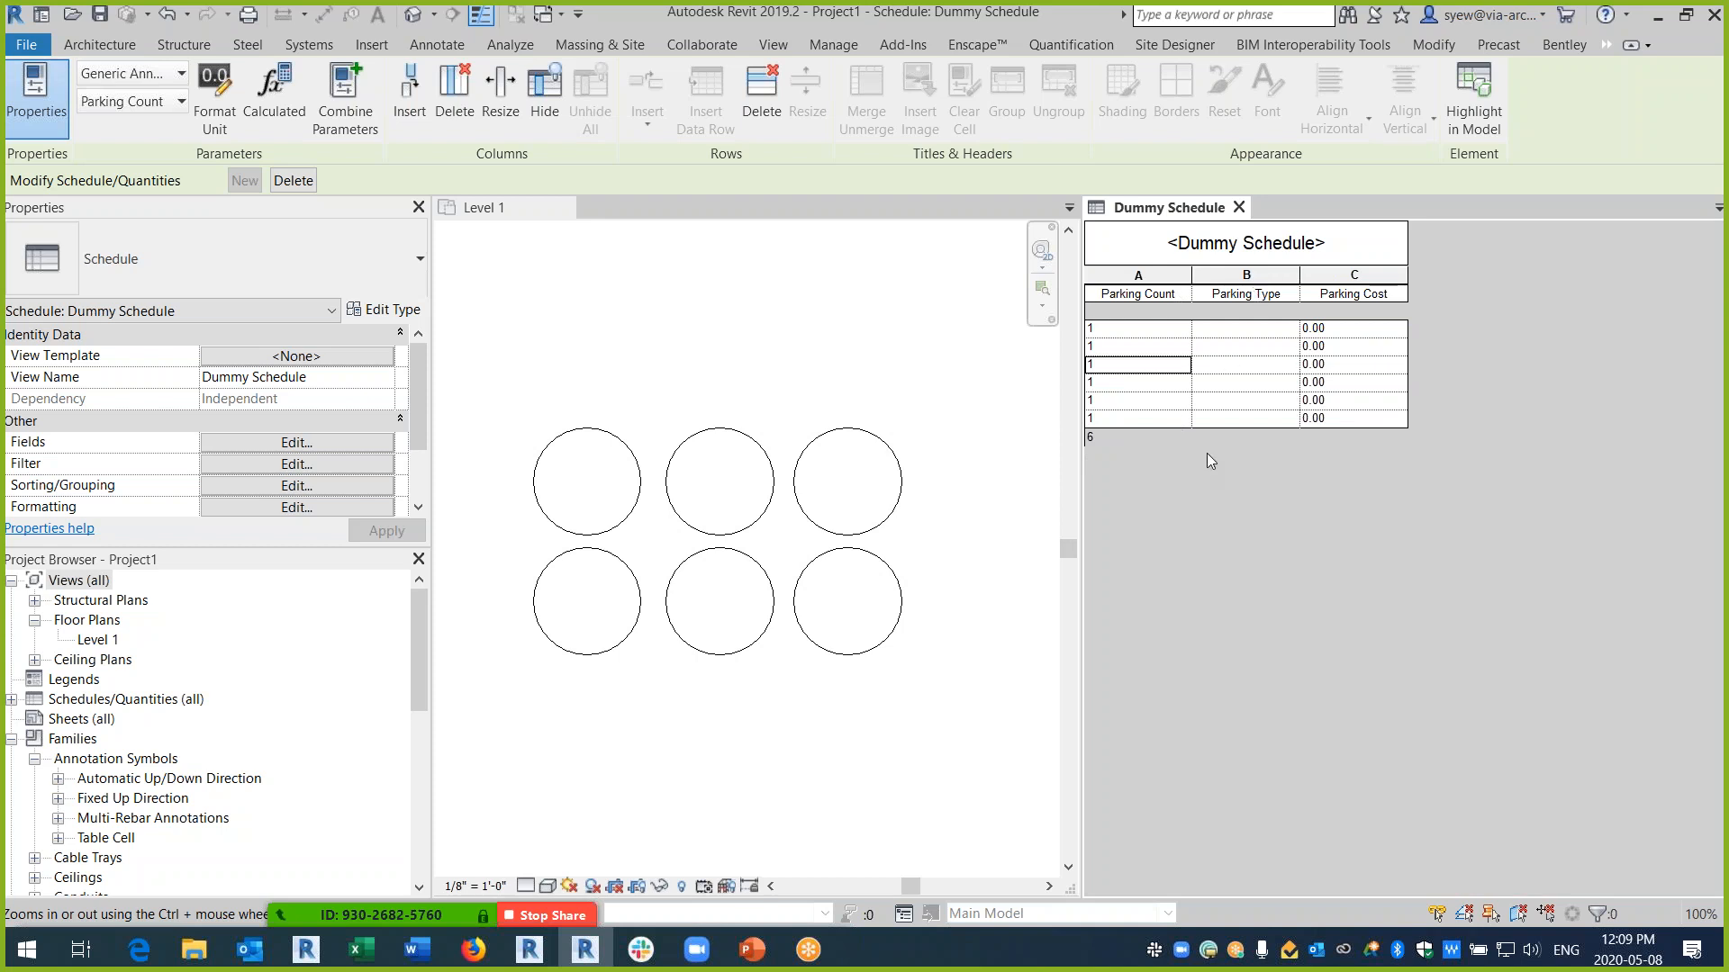
- Turn off itemizing every instance in the Dummy Schedule
left_click(292, 447)
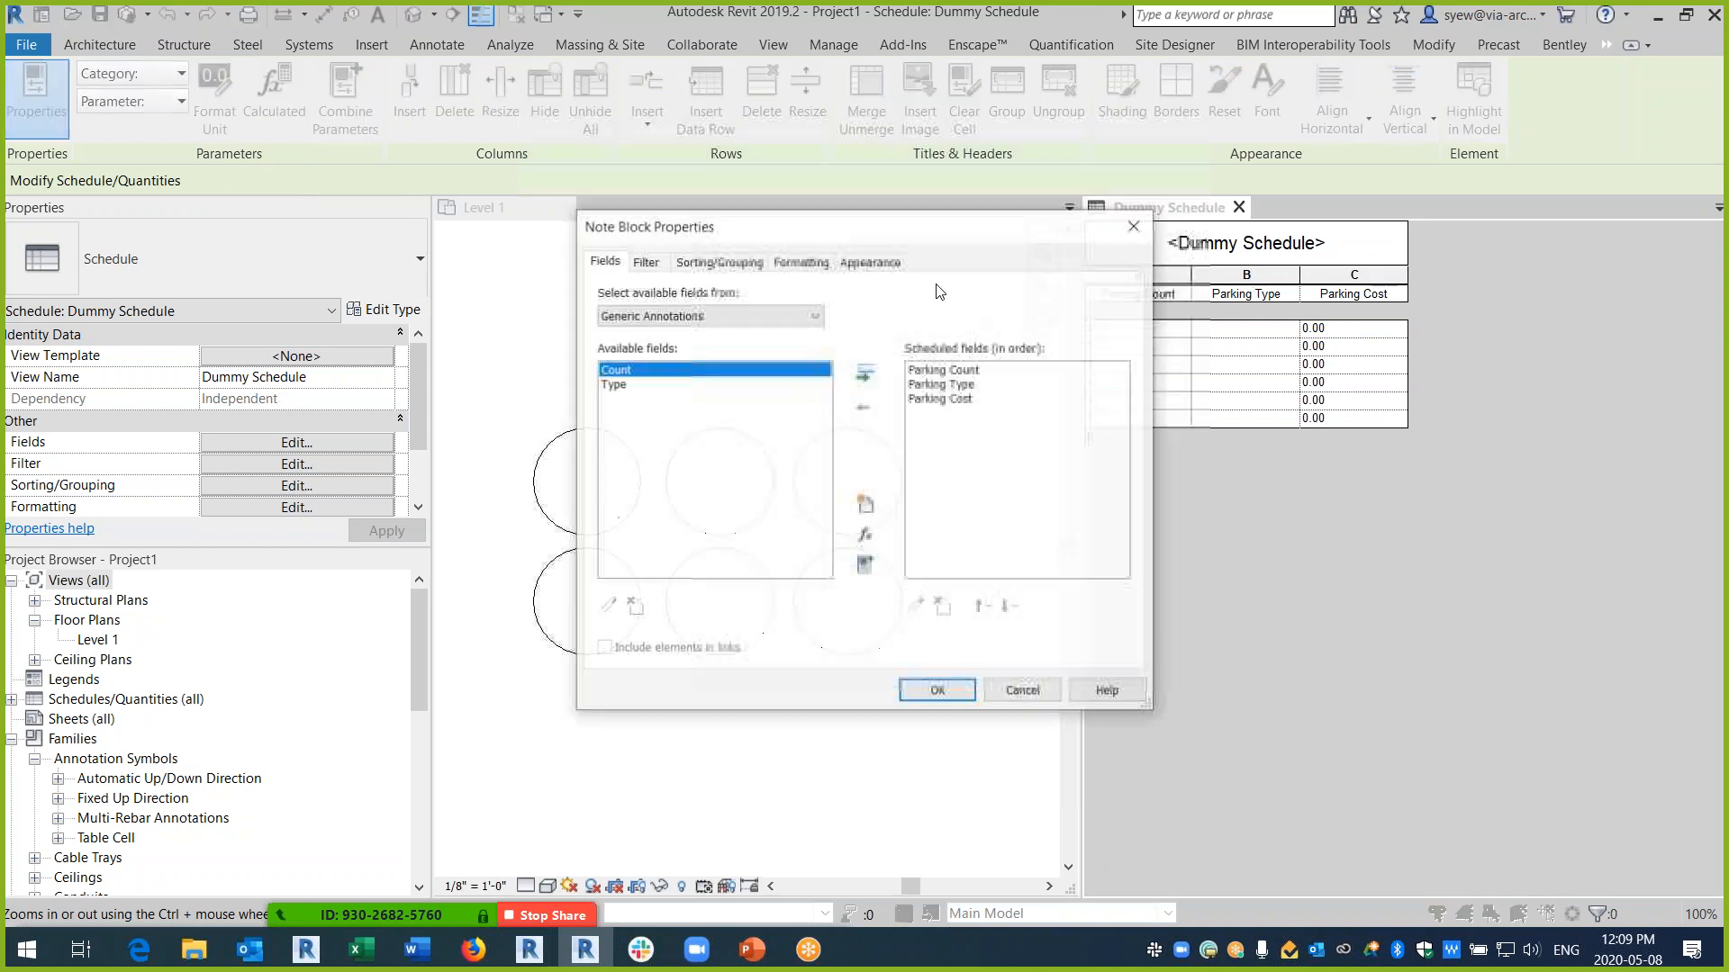
left_click(723, 267)
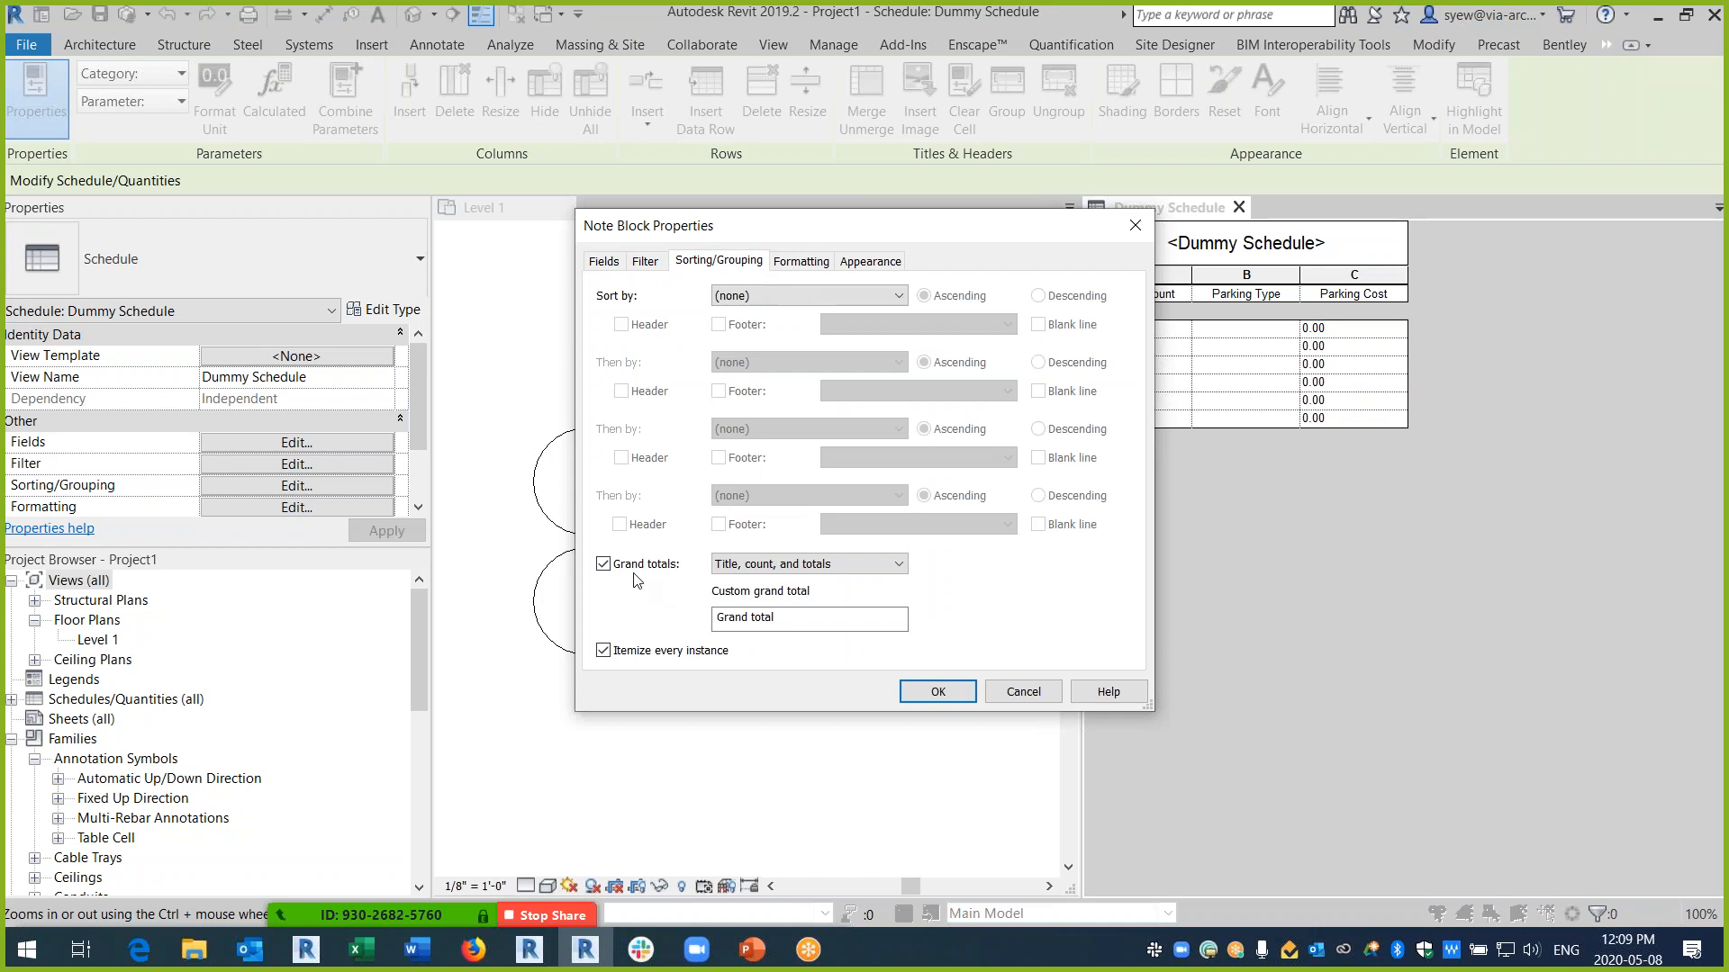
left_click(628, 652)
left_click(929, 700)
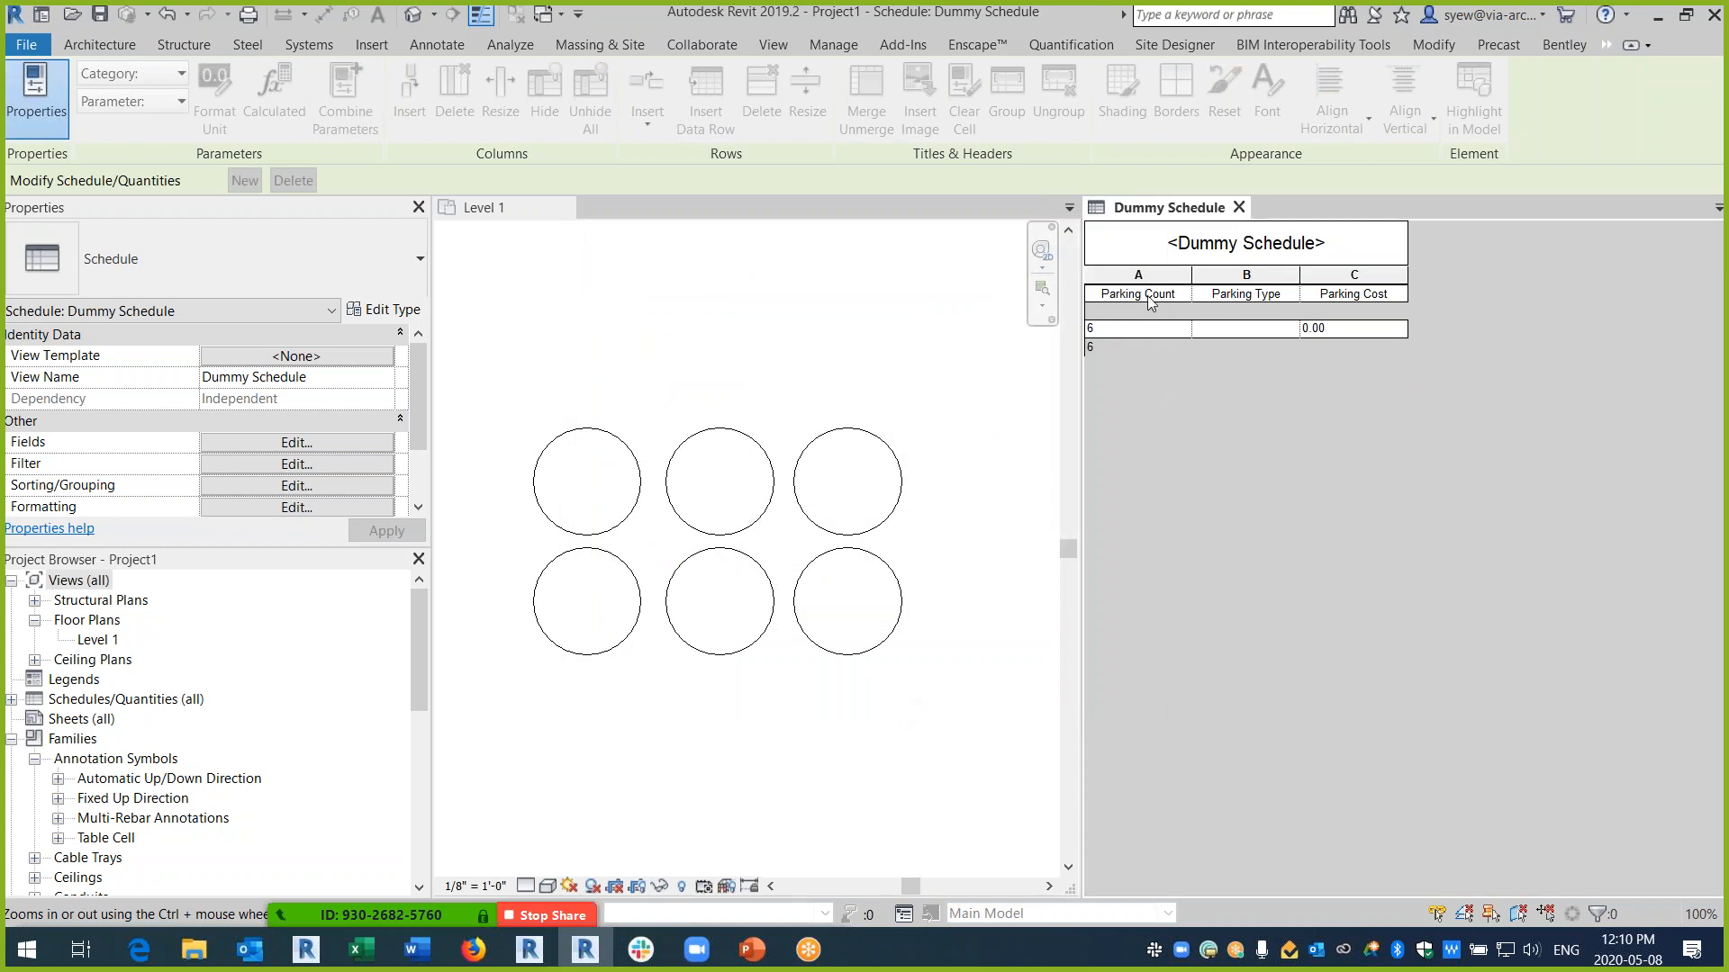
- Set the Parking Type of the first annotation in the upper row to Regular
left_click(643, 508)
left_click(643, 508)
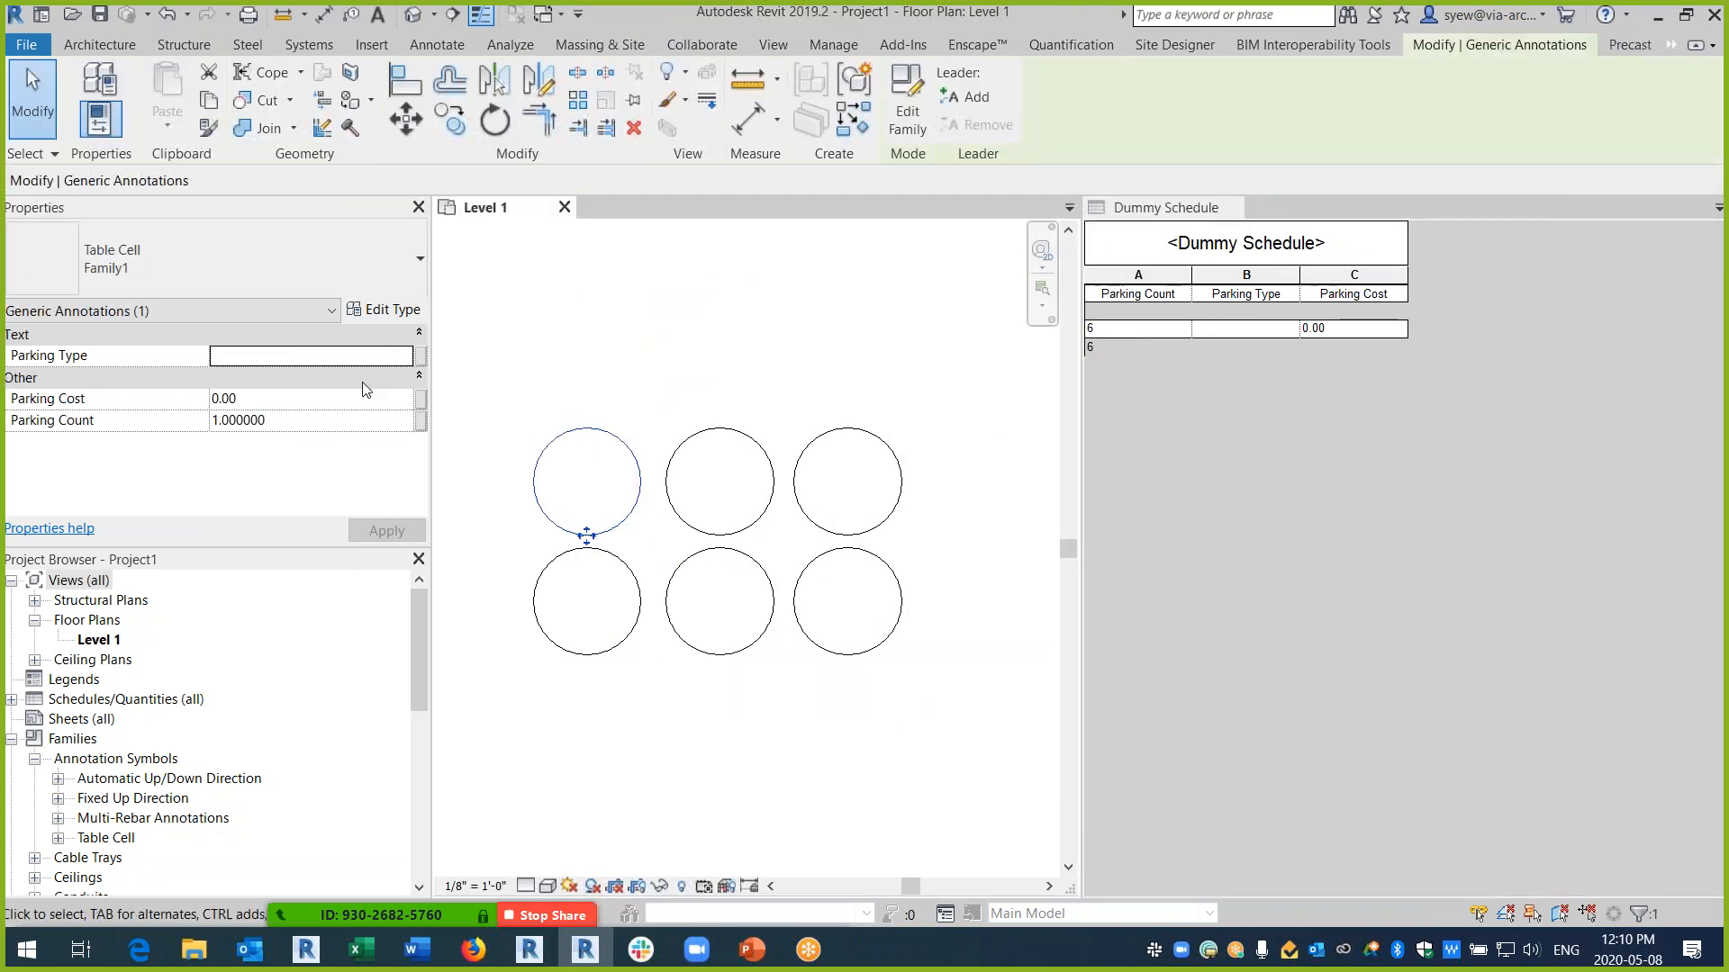
left_click(285, 371)
left_click(280, 355)
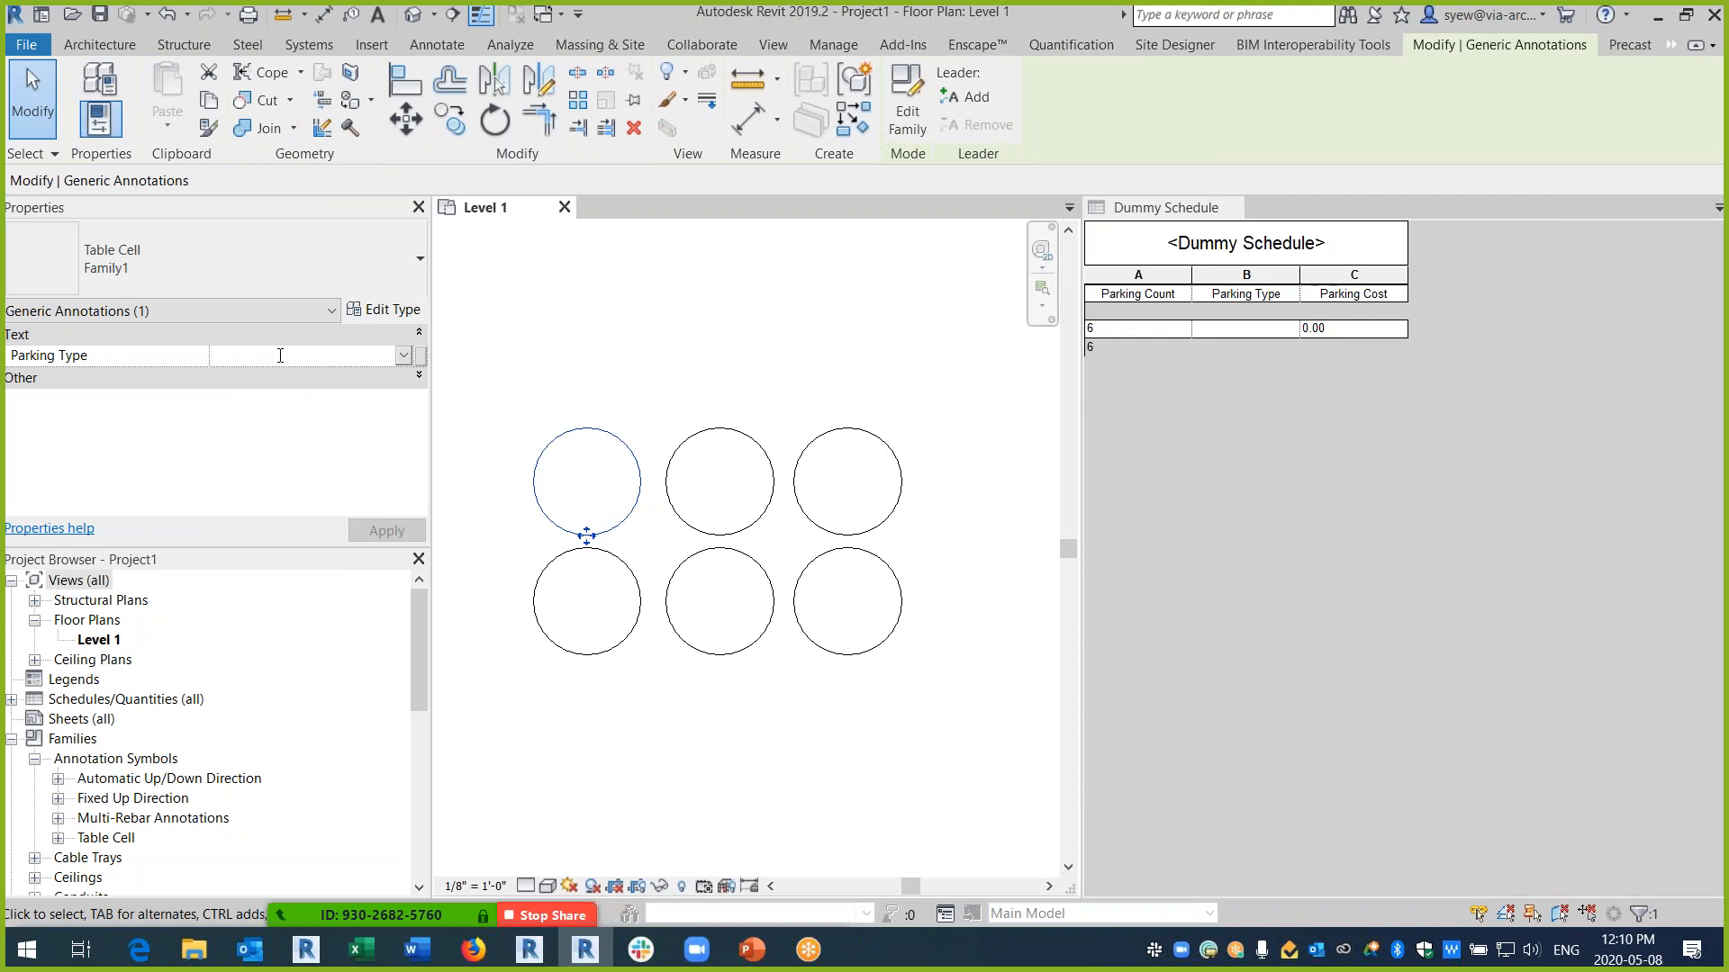
type("Regular")
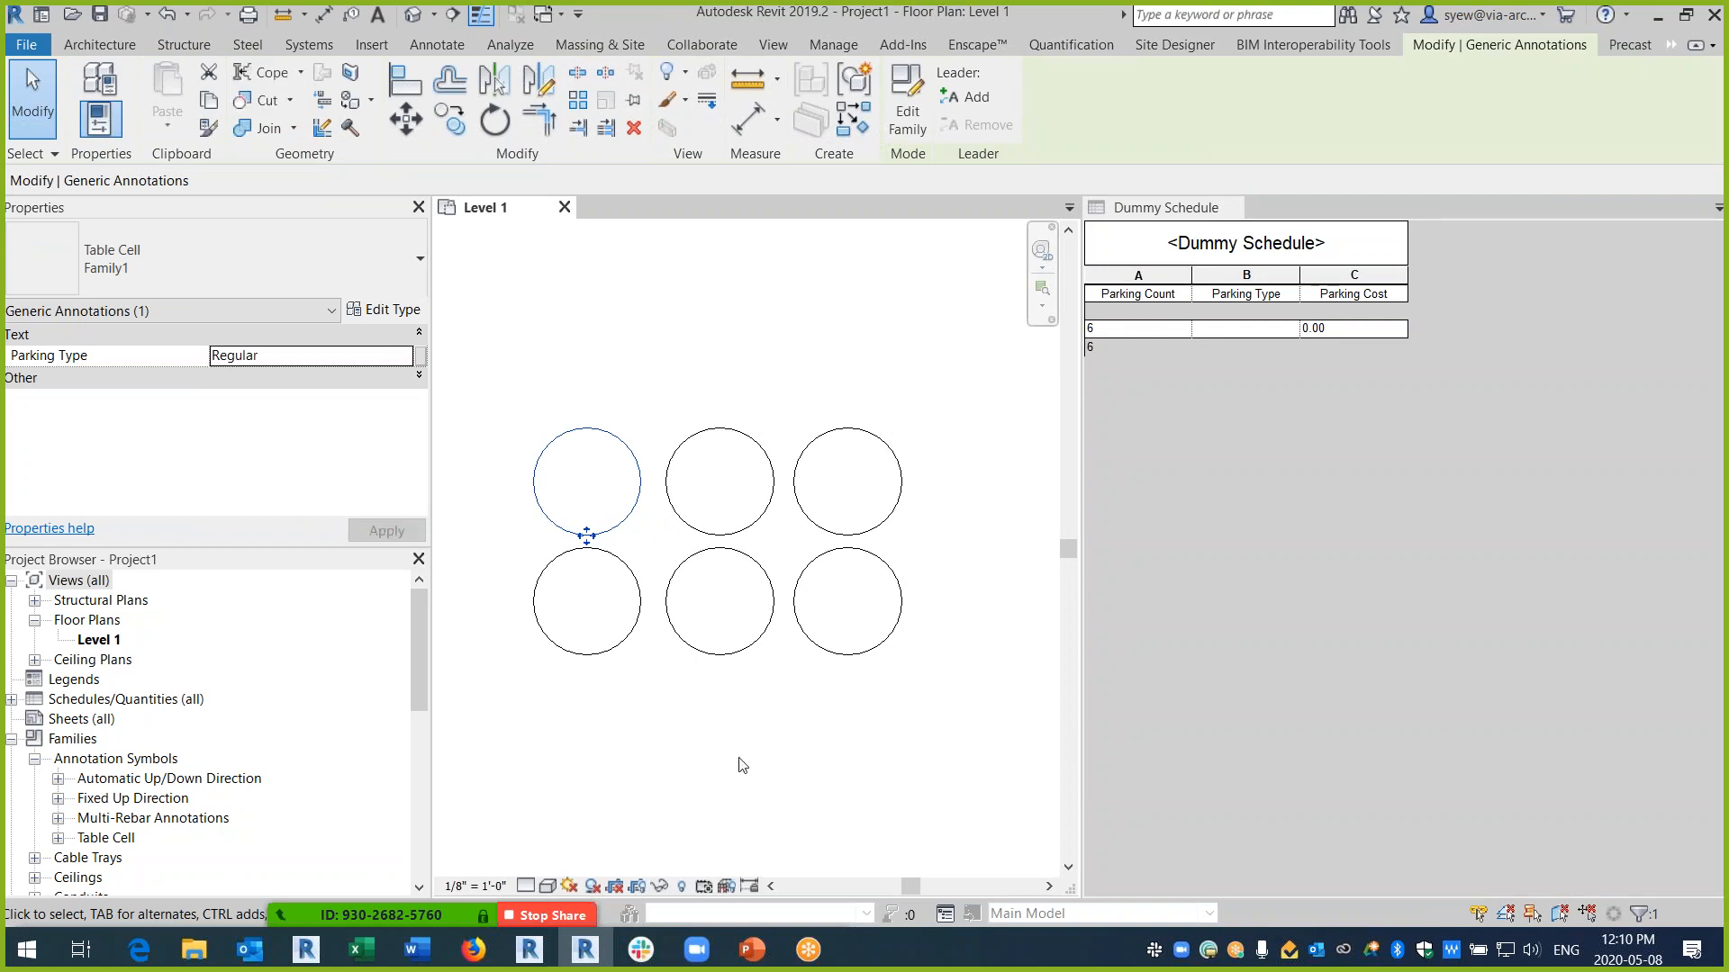
left_click(700, 720)
- Set the Parking Type of the first annotation in the lower row to Small
left_click(588, 657)
left_click(285, 356)
type("Small")
- Set the Parking Type of both annotations in the middle column to Handicap
left_click_drag(752, 711, 715, 513)
left_click(272, 356)
type("Han")
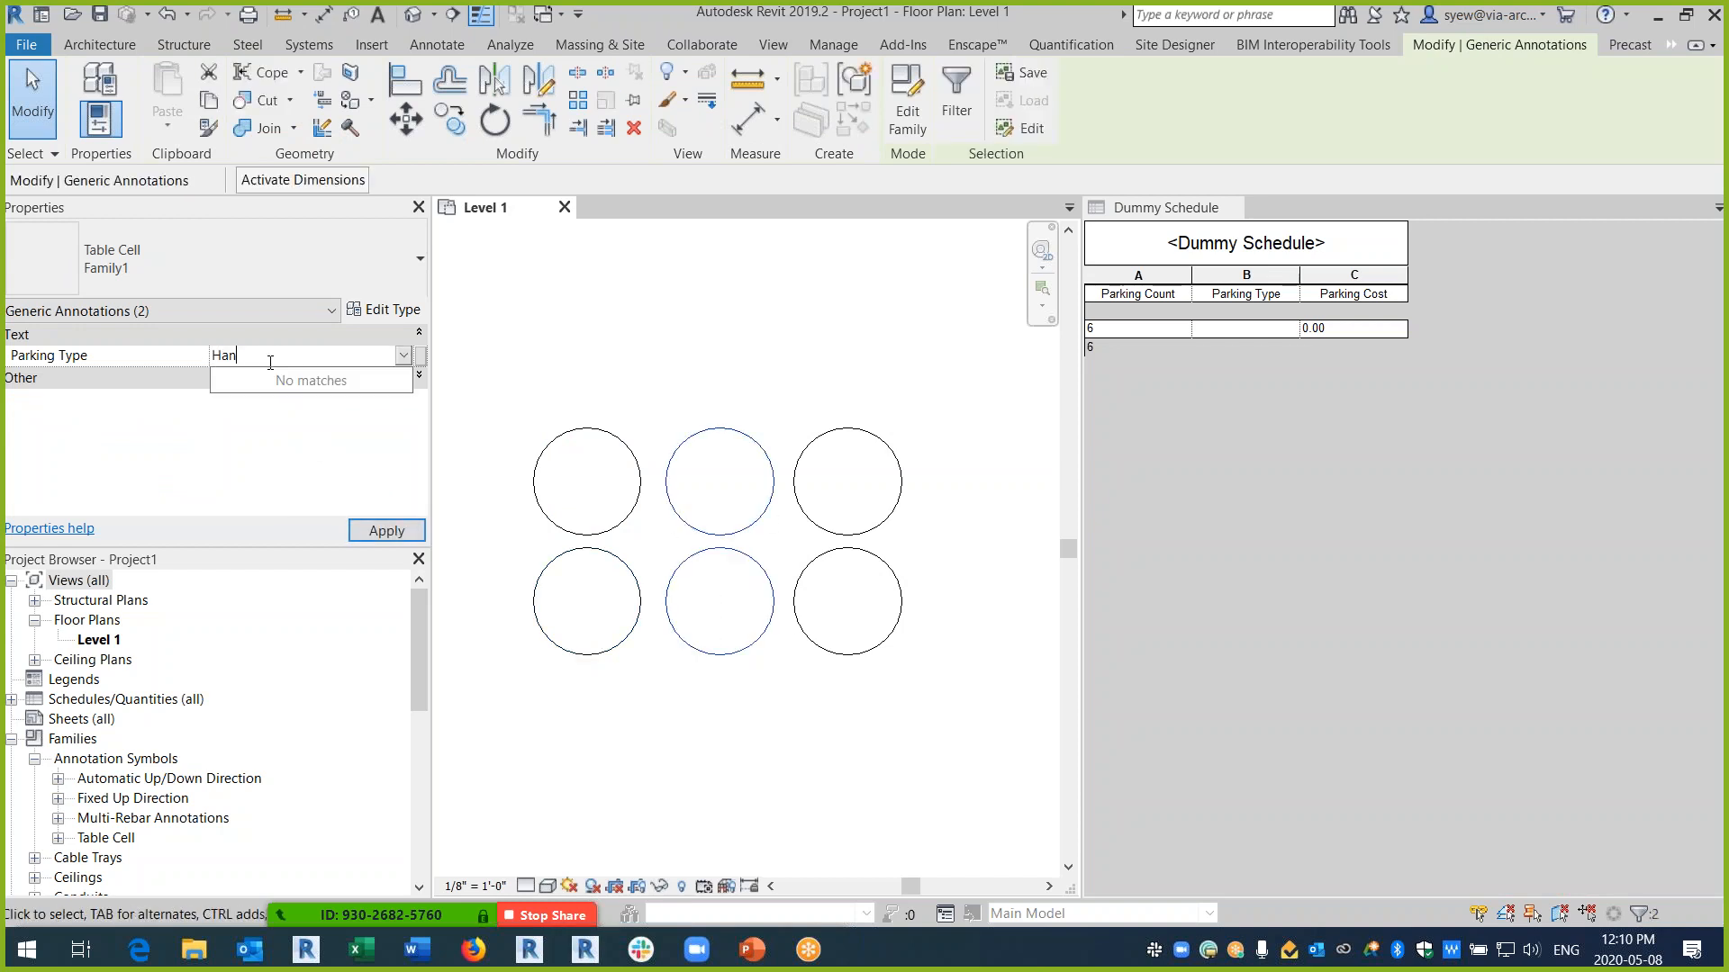
type("dicap")
left_click(937, 625)
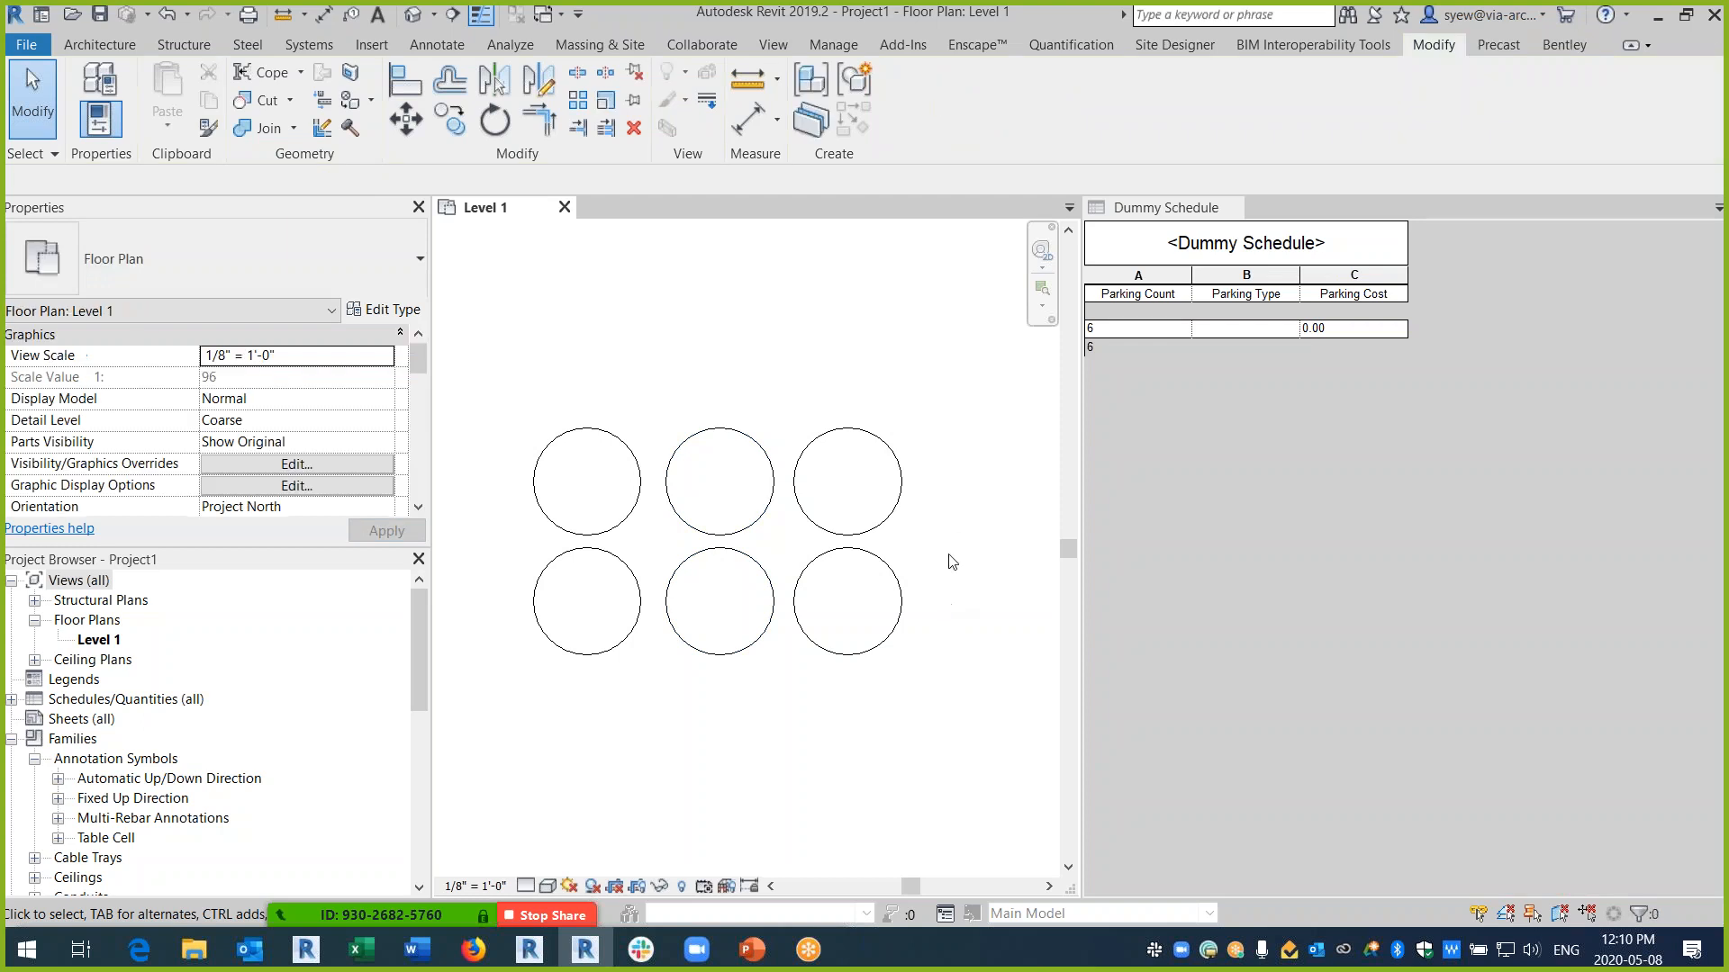
- Set the Parking Type of both annotations in the third column to Loading
left_click(935, 582)
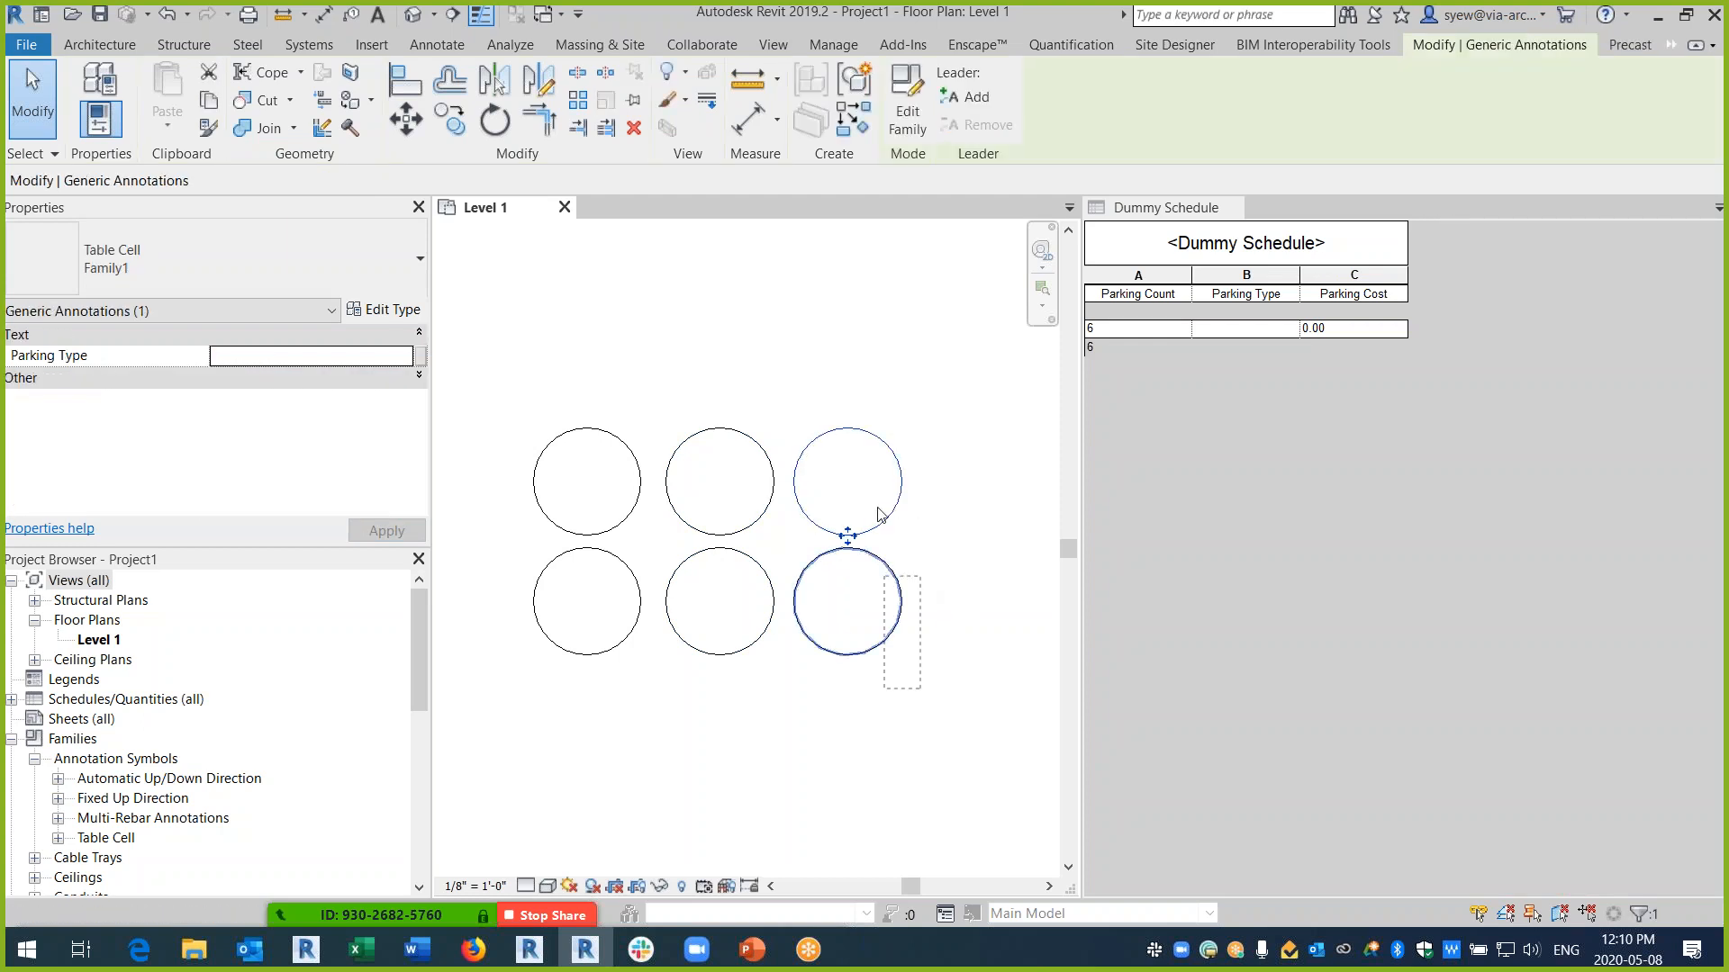
left_click(901, 621, "ctrl")
type("Loading")
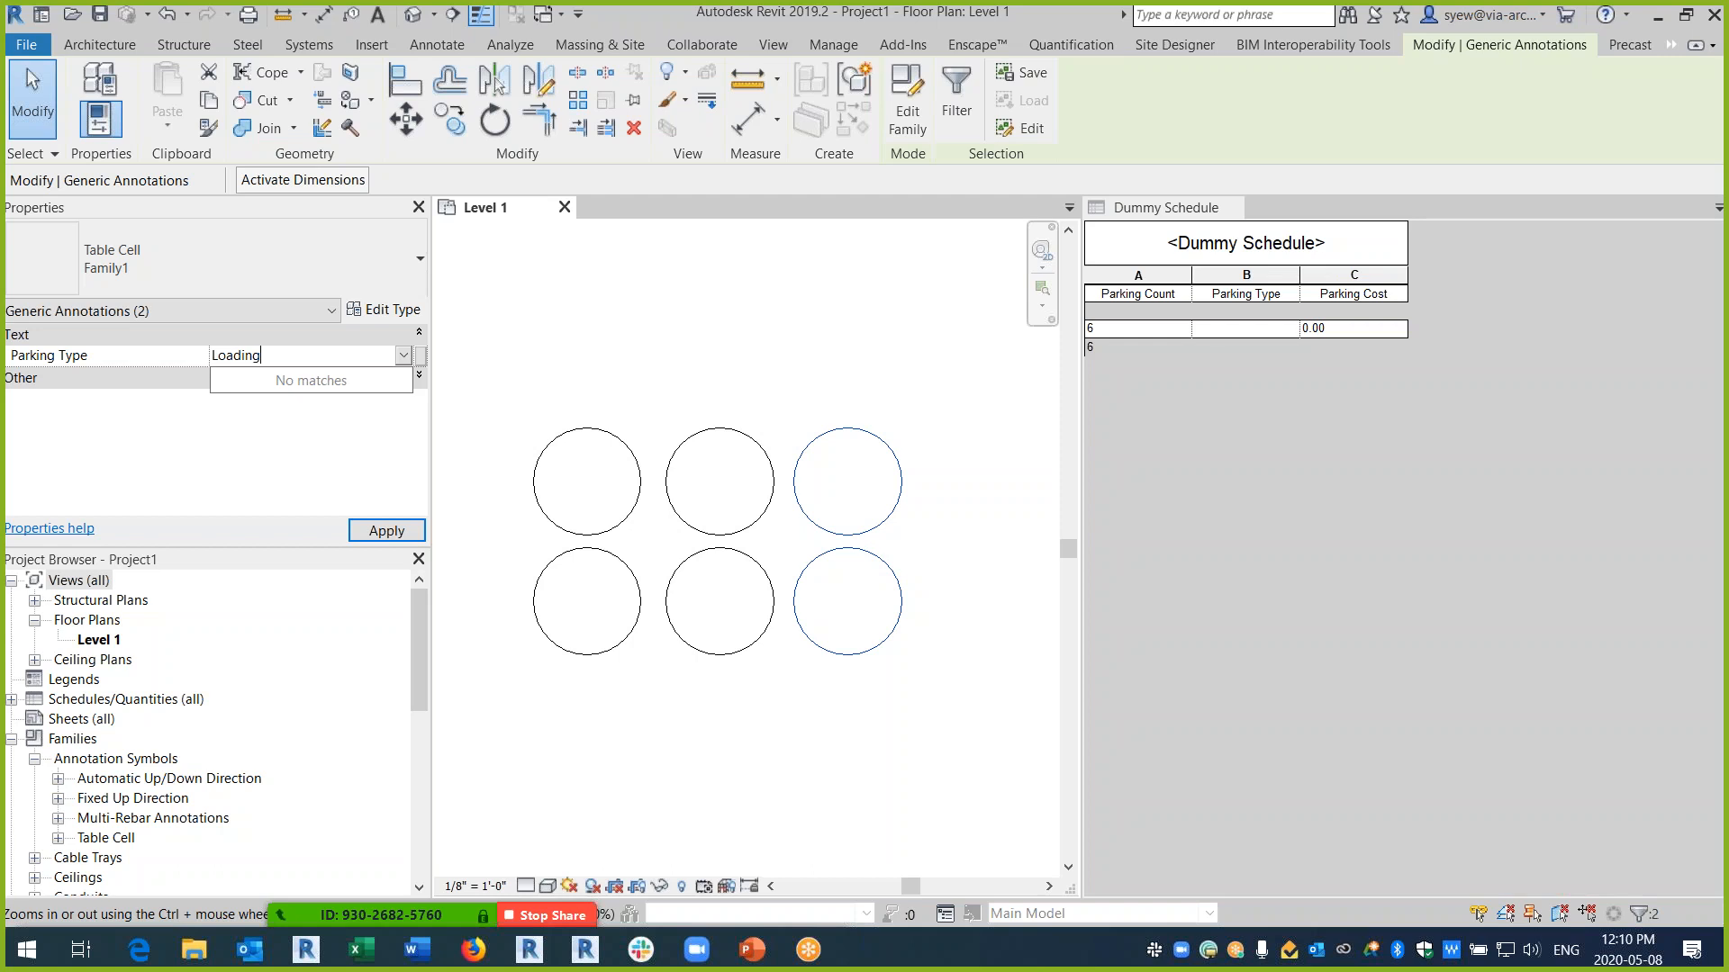
key("Return")
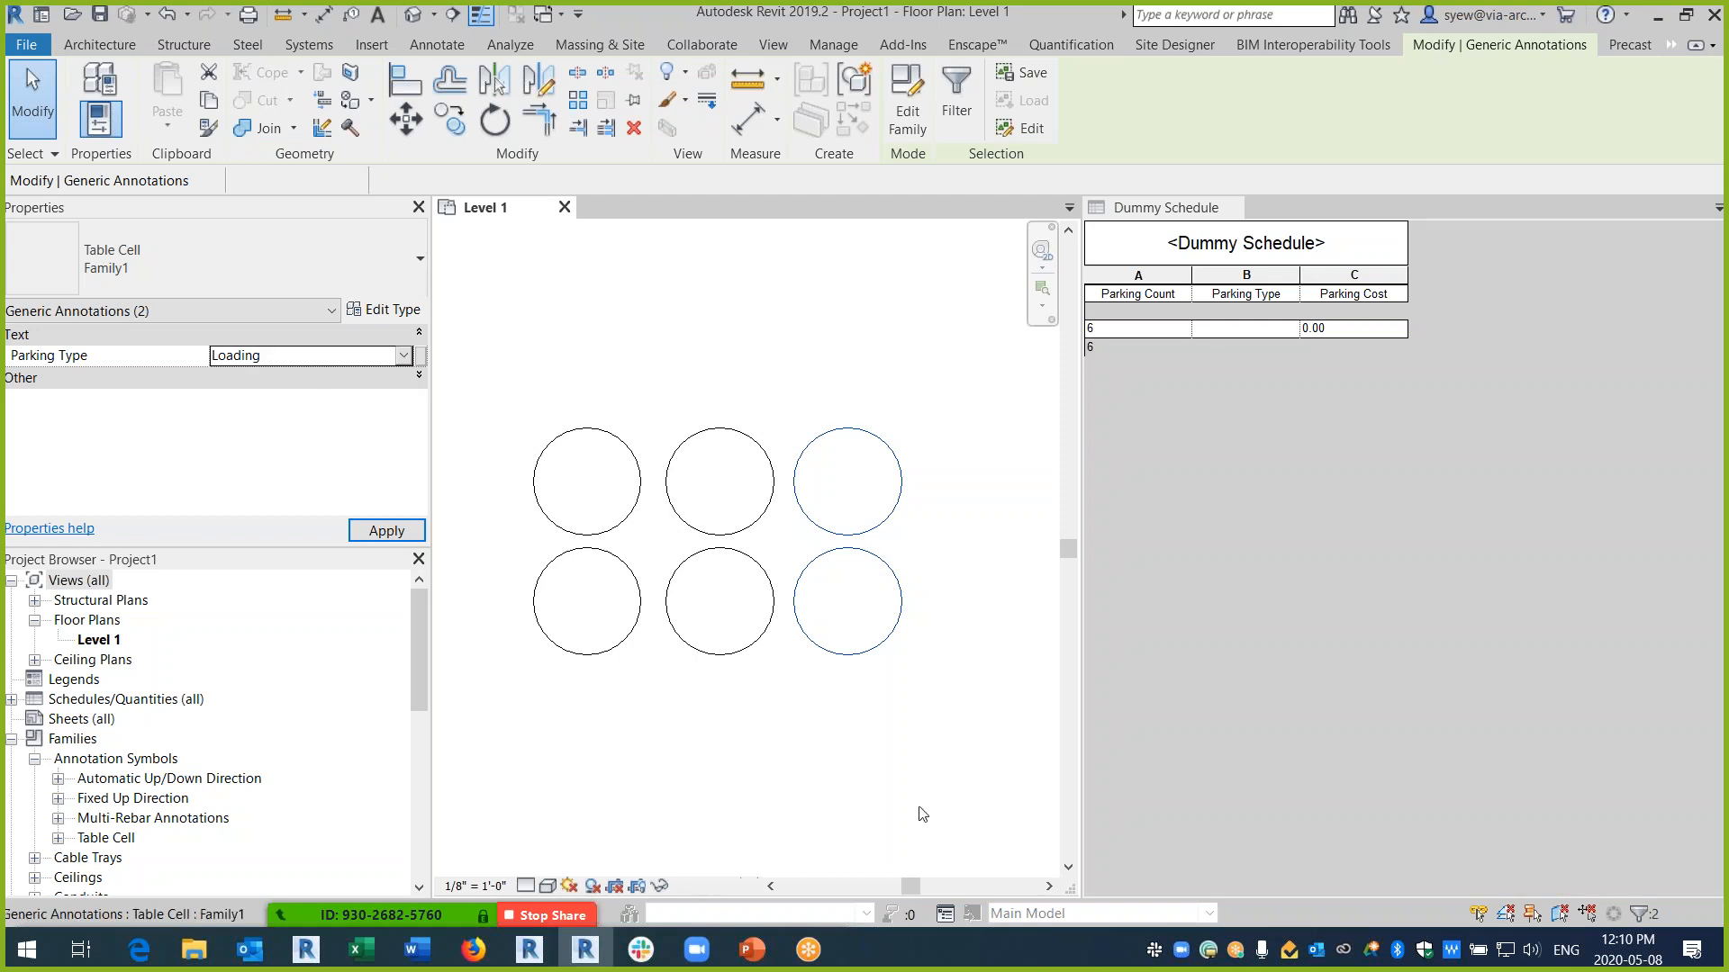
left_click(863, 769)
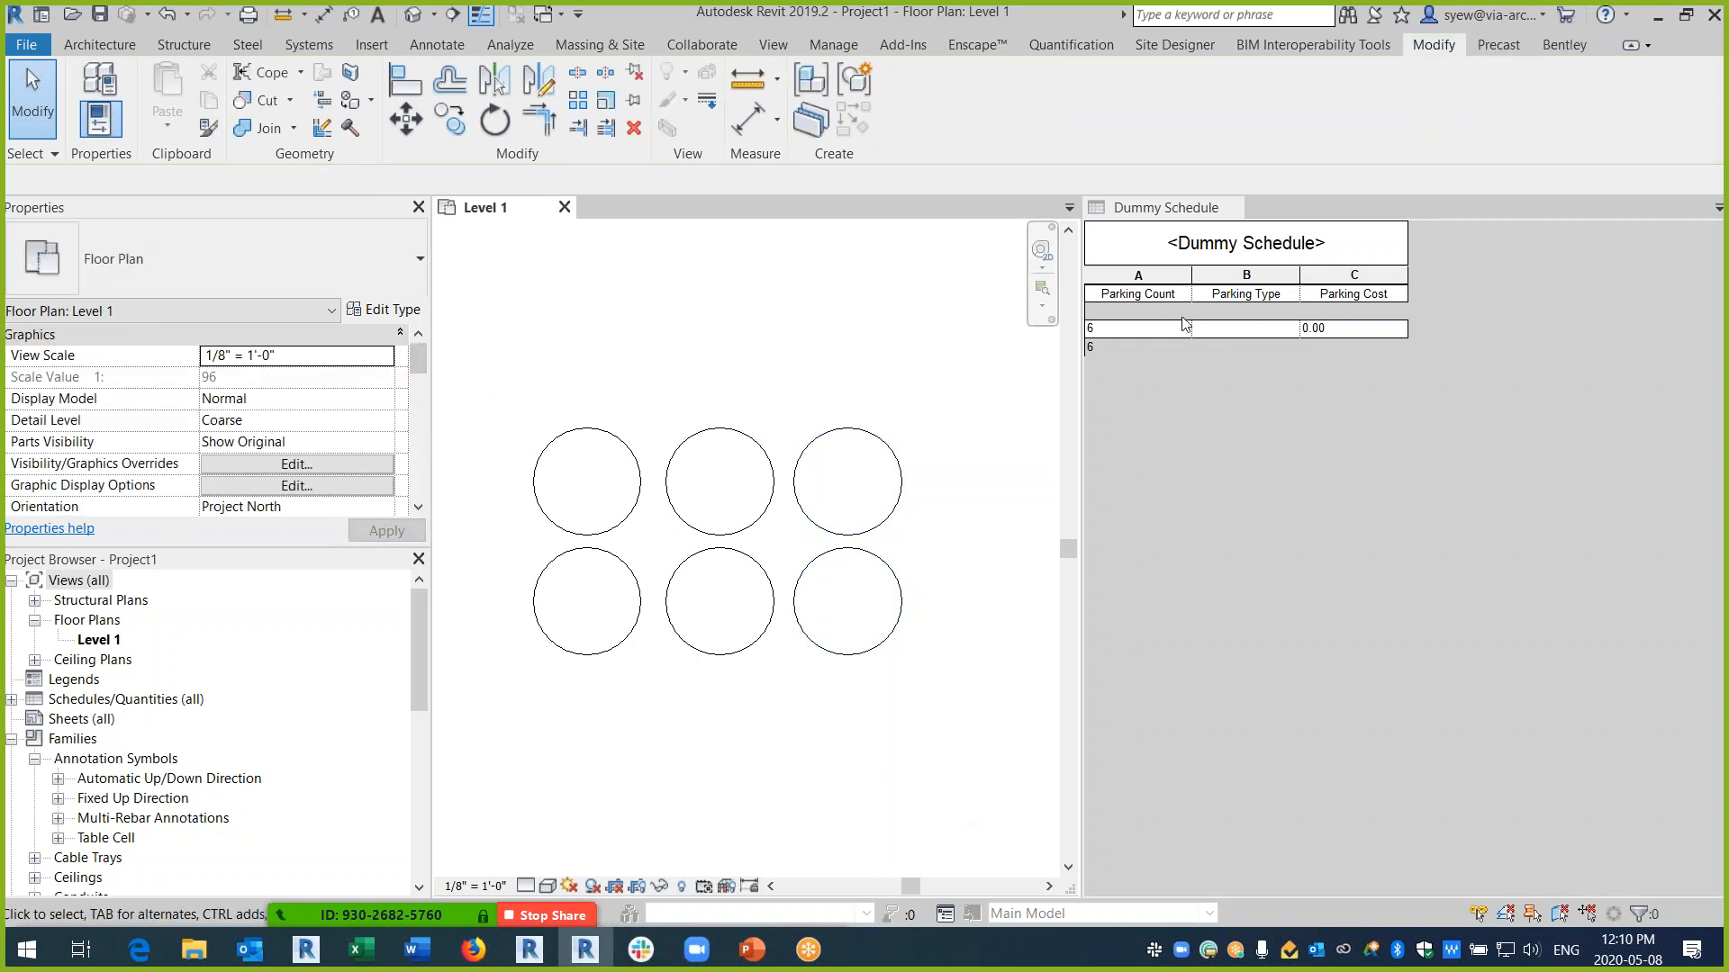
- Sort the Dummy Schedule by Parking Type in the note block's sorting and grouping settings
mouse_move(415, 356)
left_mouse_down()
mouse_move(412, 471)
mouse_move(413, 405)
left_mouse_up()
left_click(1244, 417)
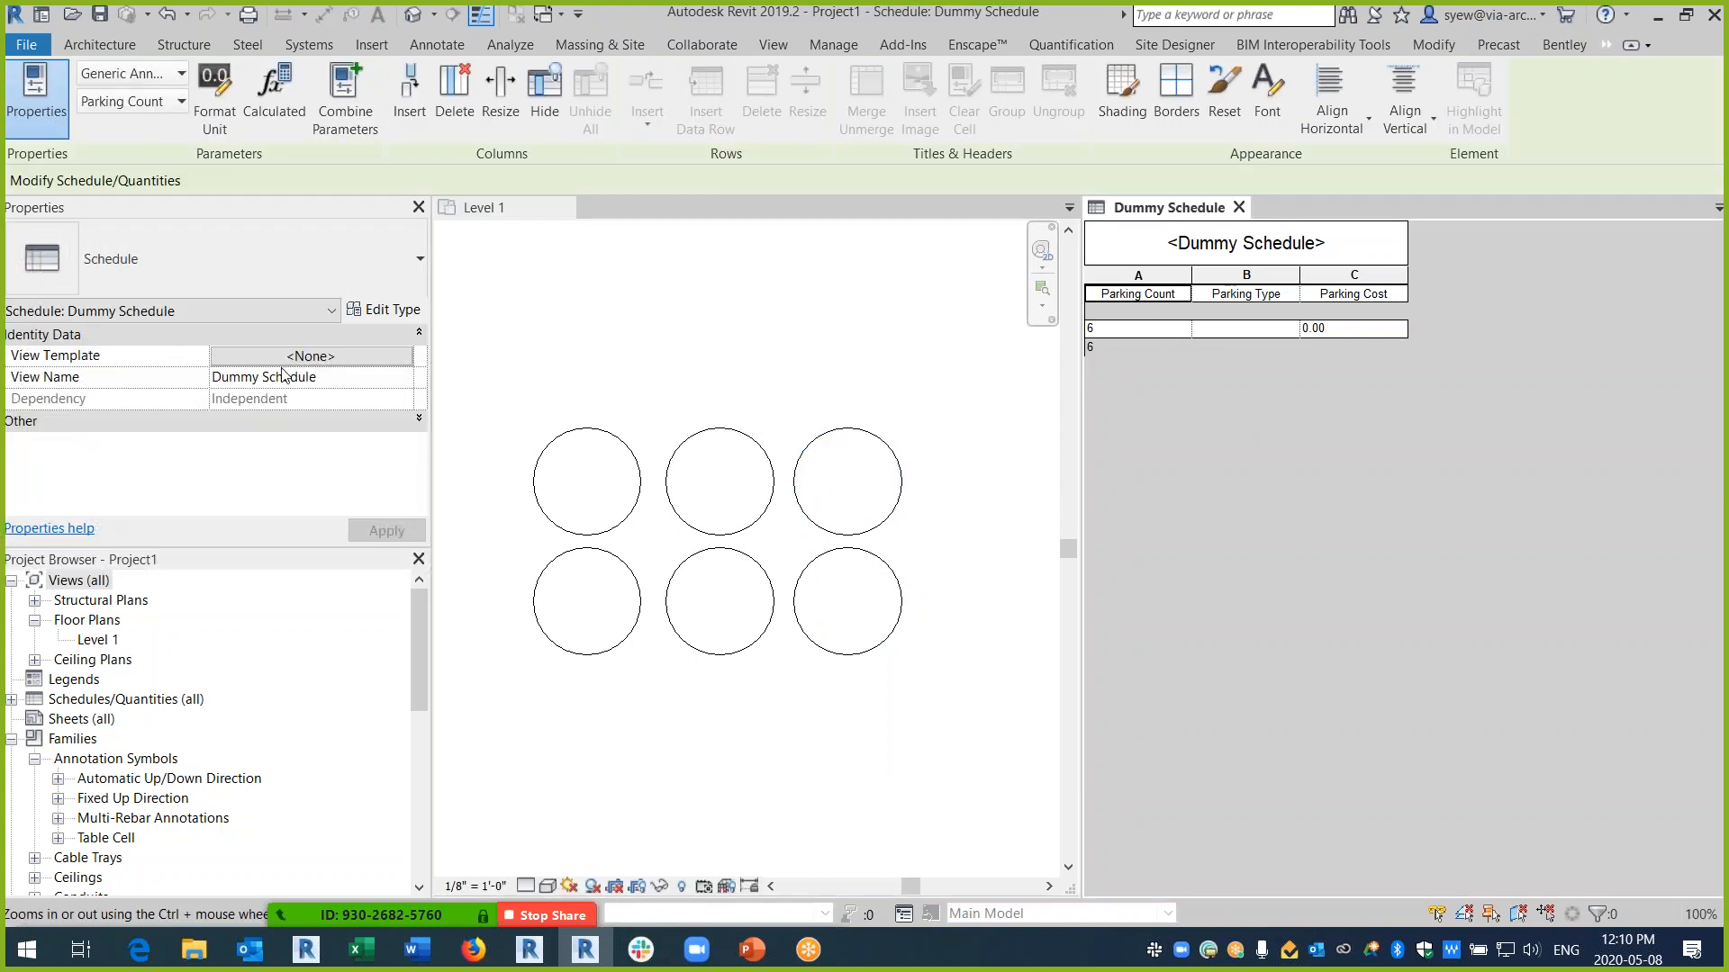
left_click(419, 421)
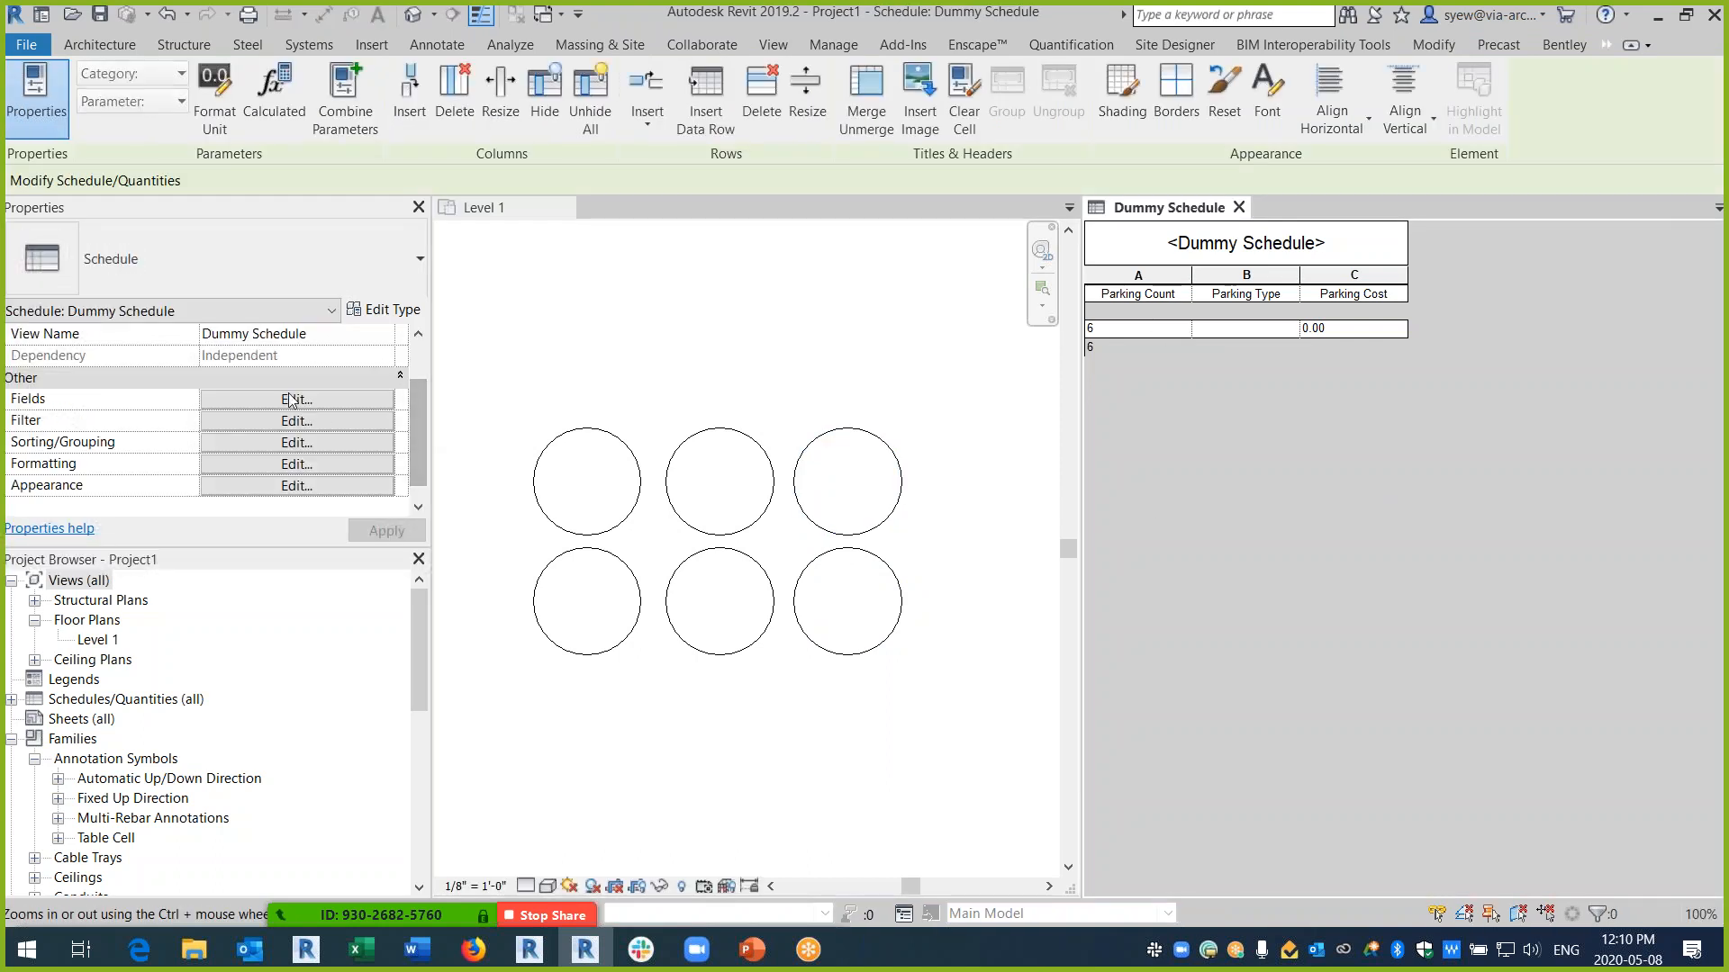
left_click(297, 399)
left_click(718, 261)
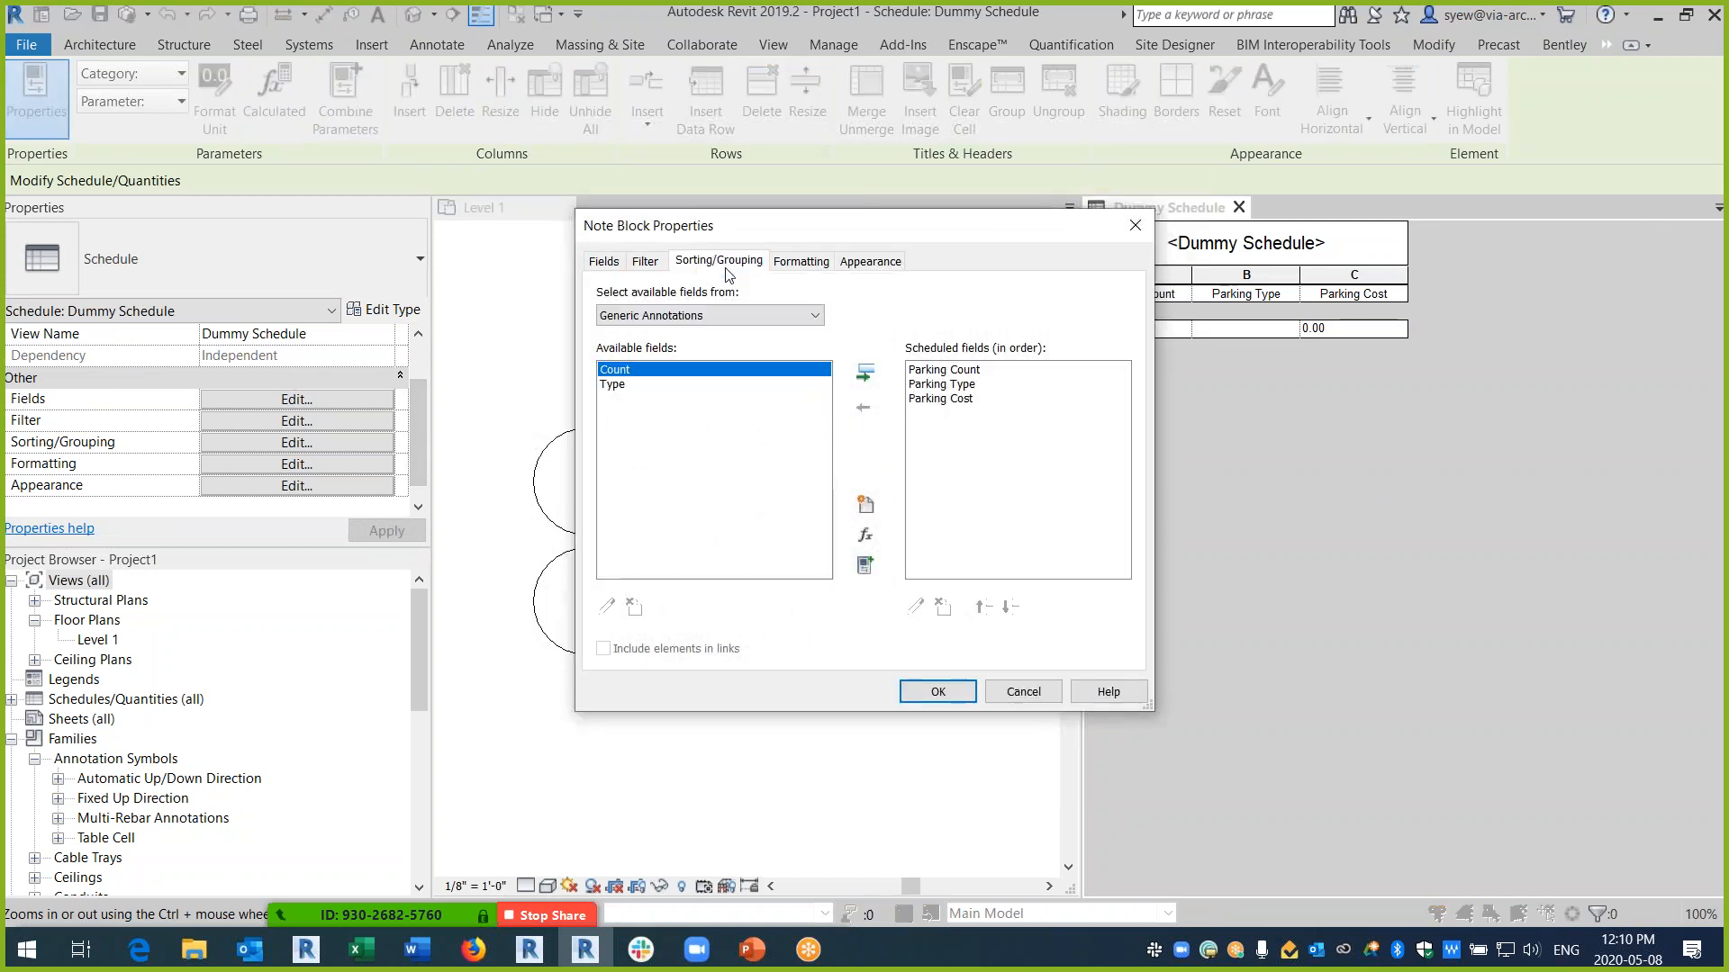
left_click(785, 294)
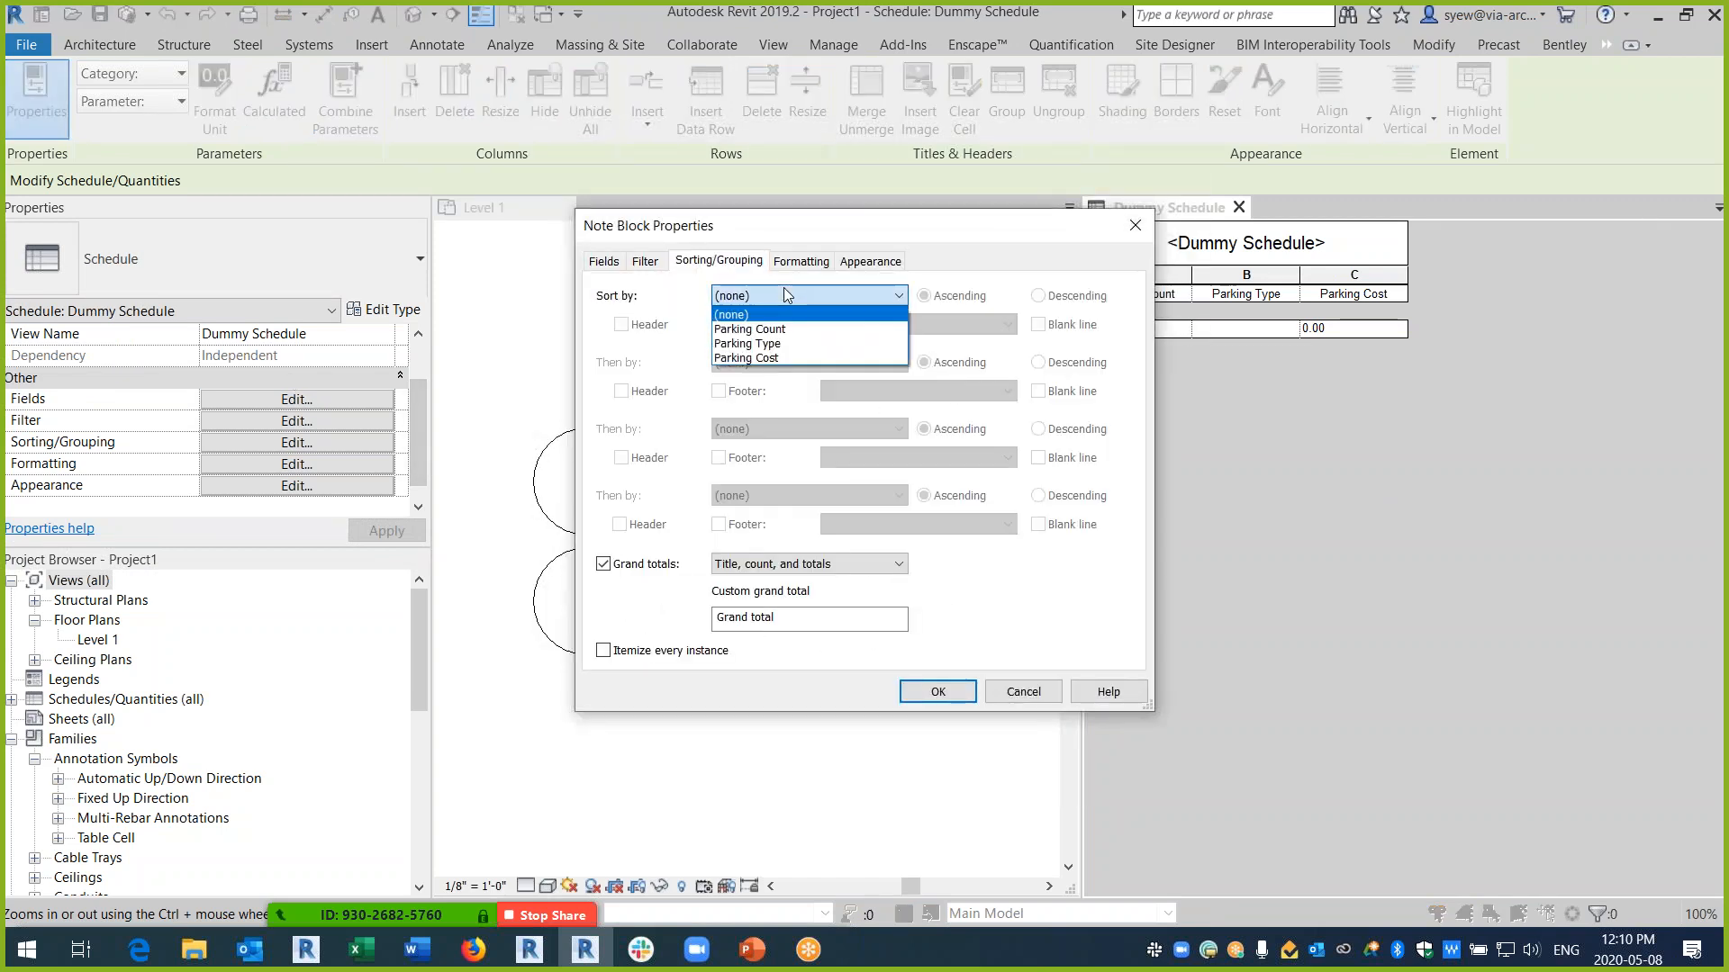
left_click(770, 344)
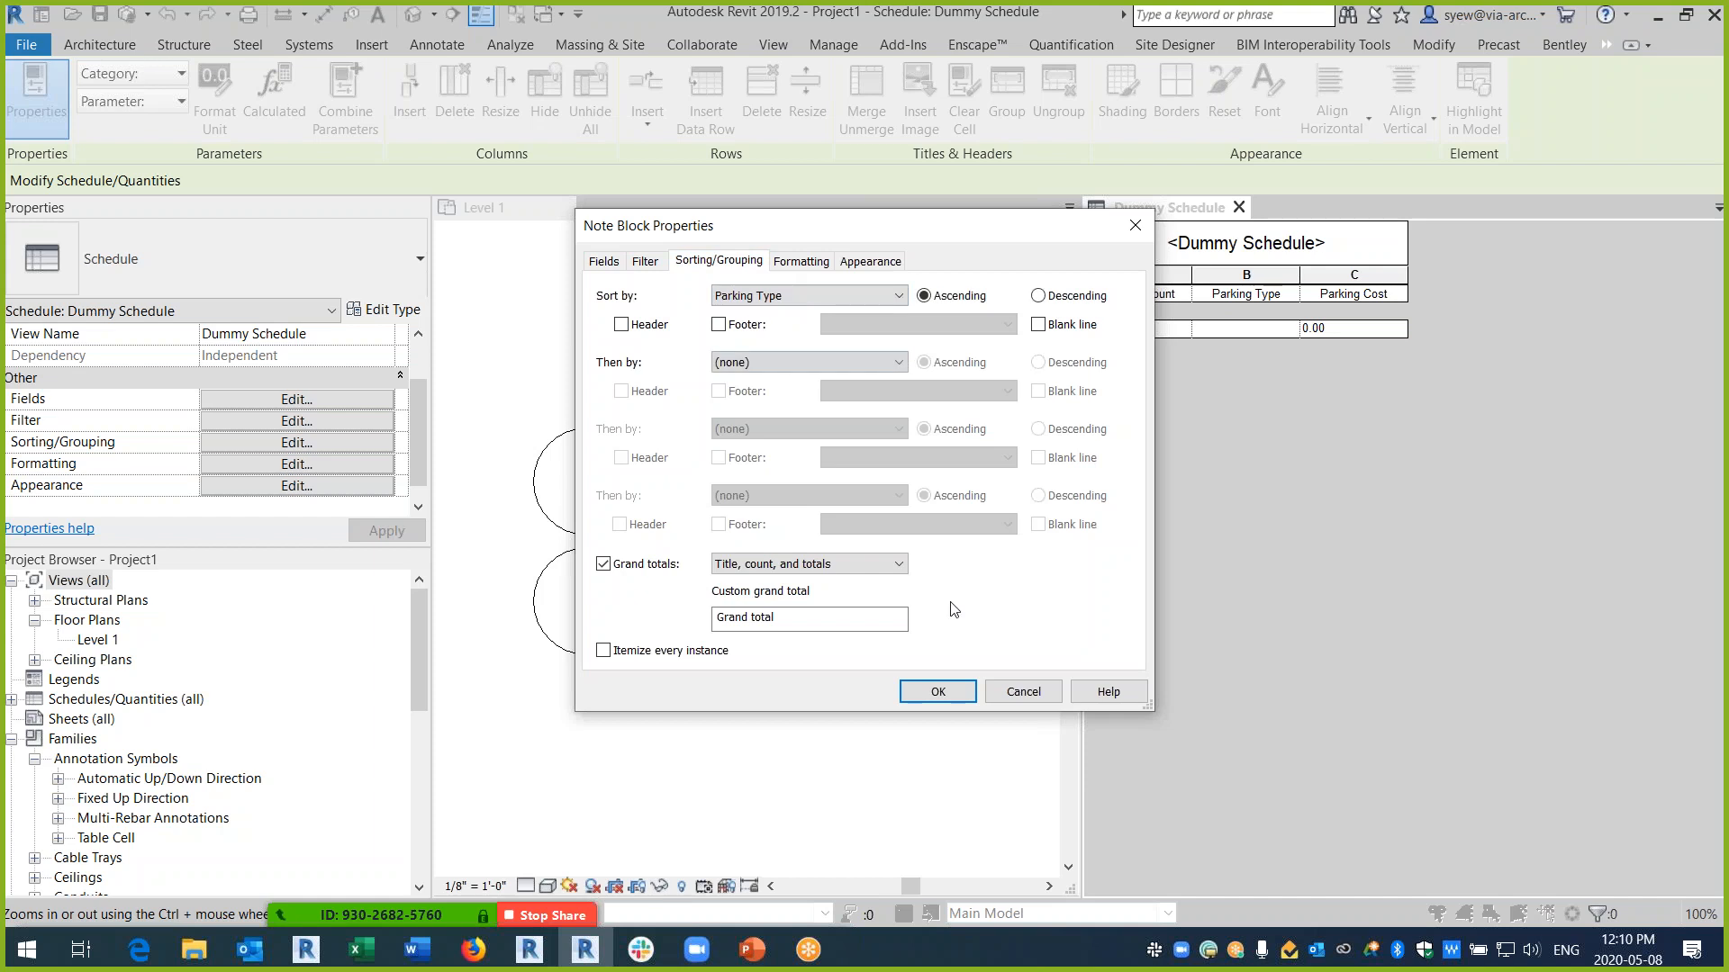
left_click(932, 692)
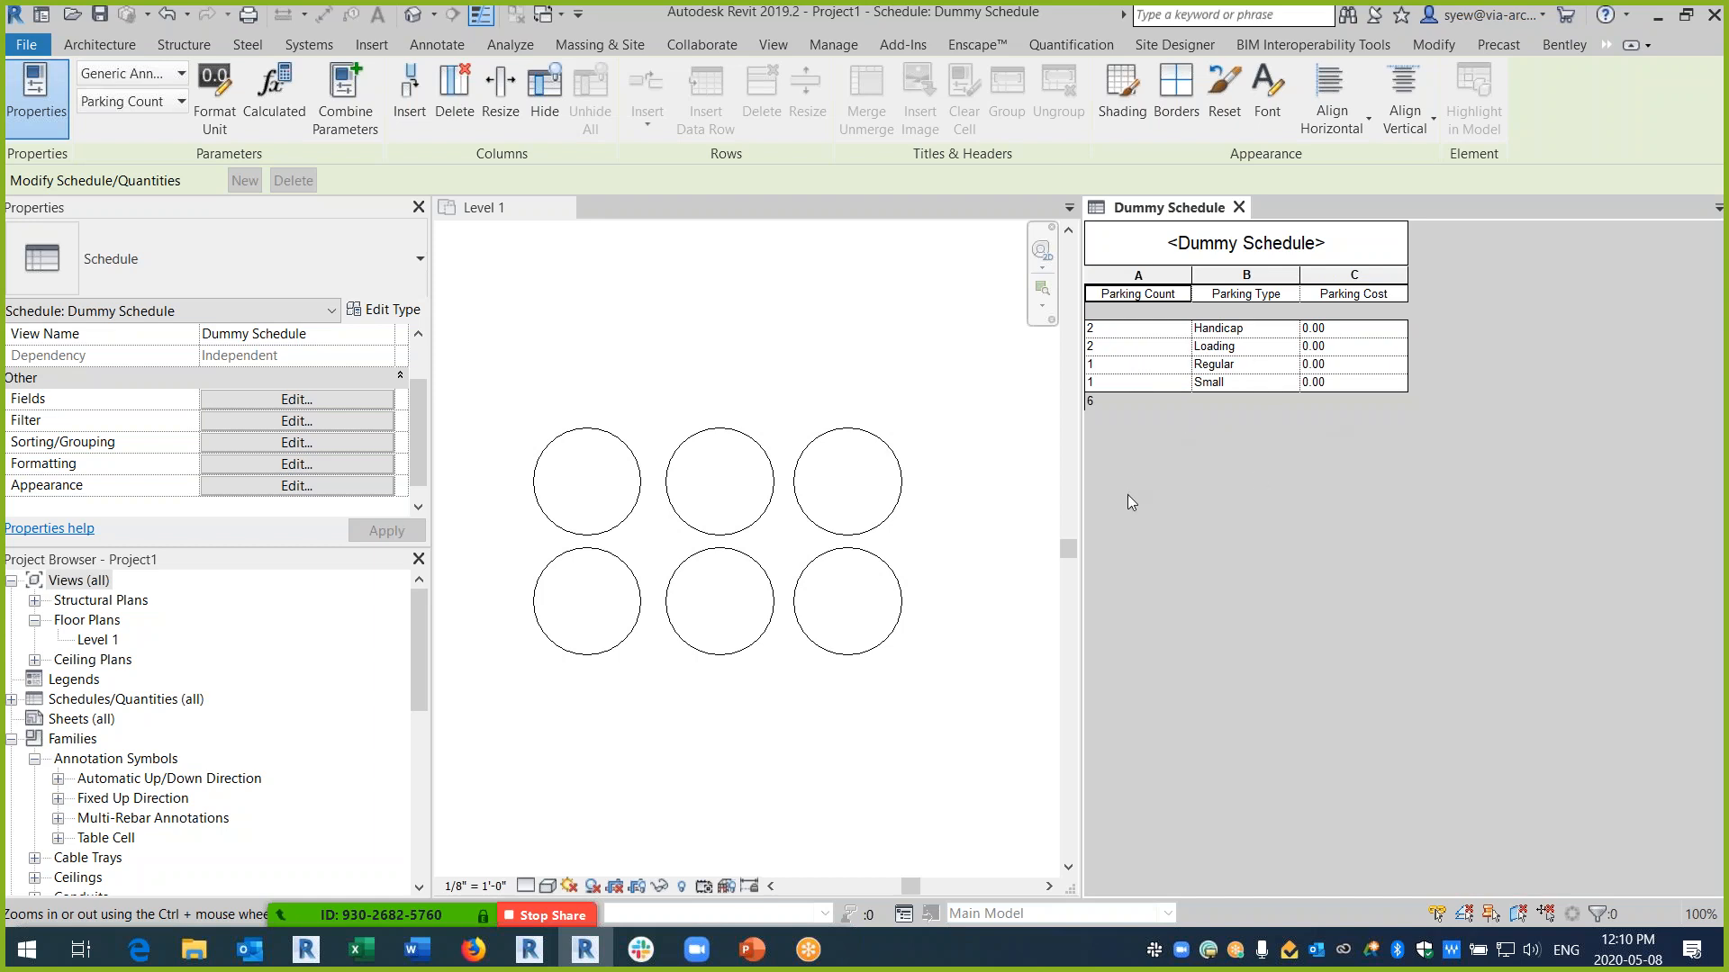
- Set the Parking Type of the middle annotation in the lower row to Visitor
left_click(711, 512)
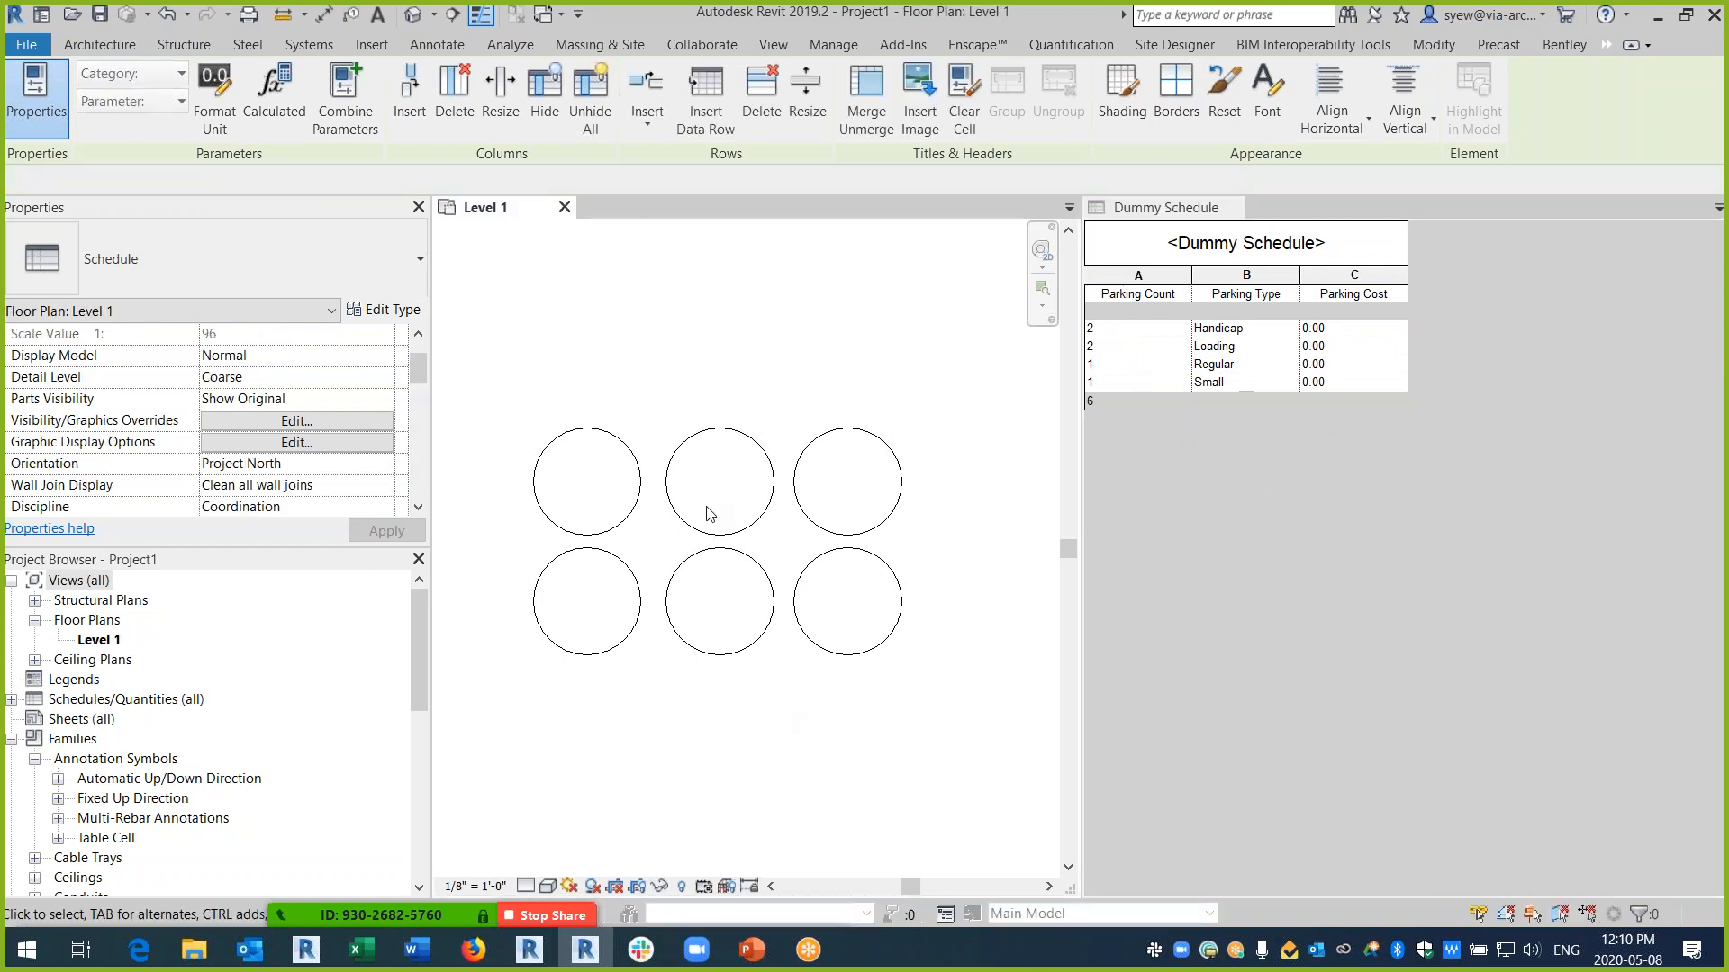
left_click(718, 653)
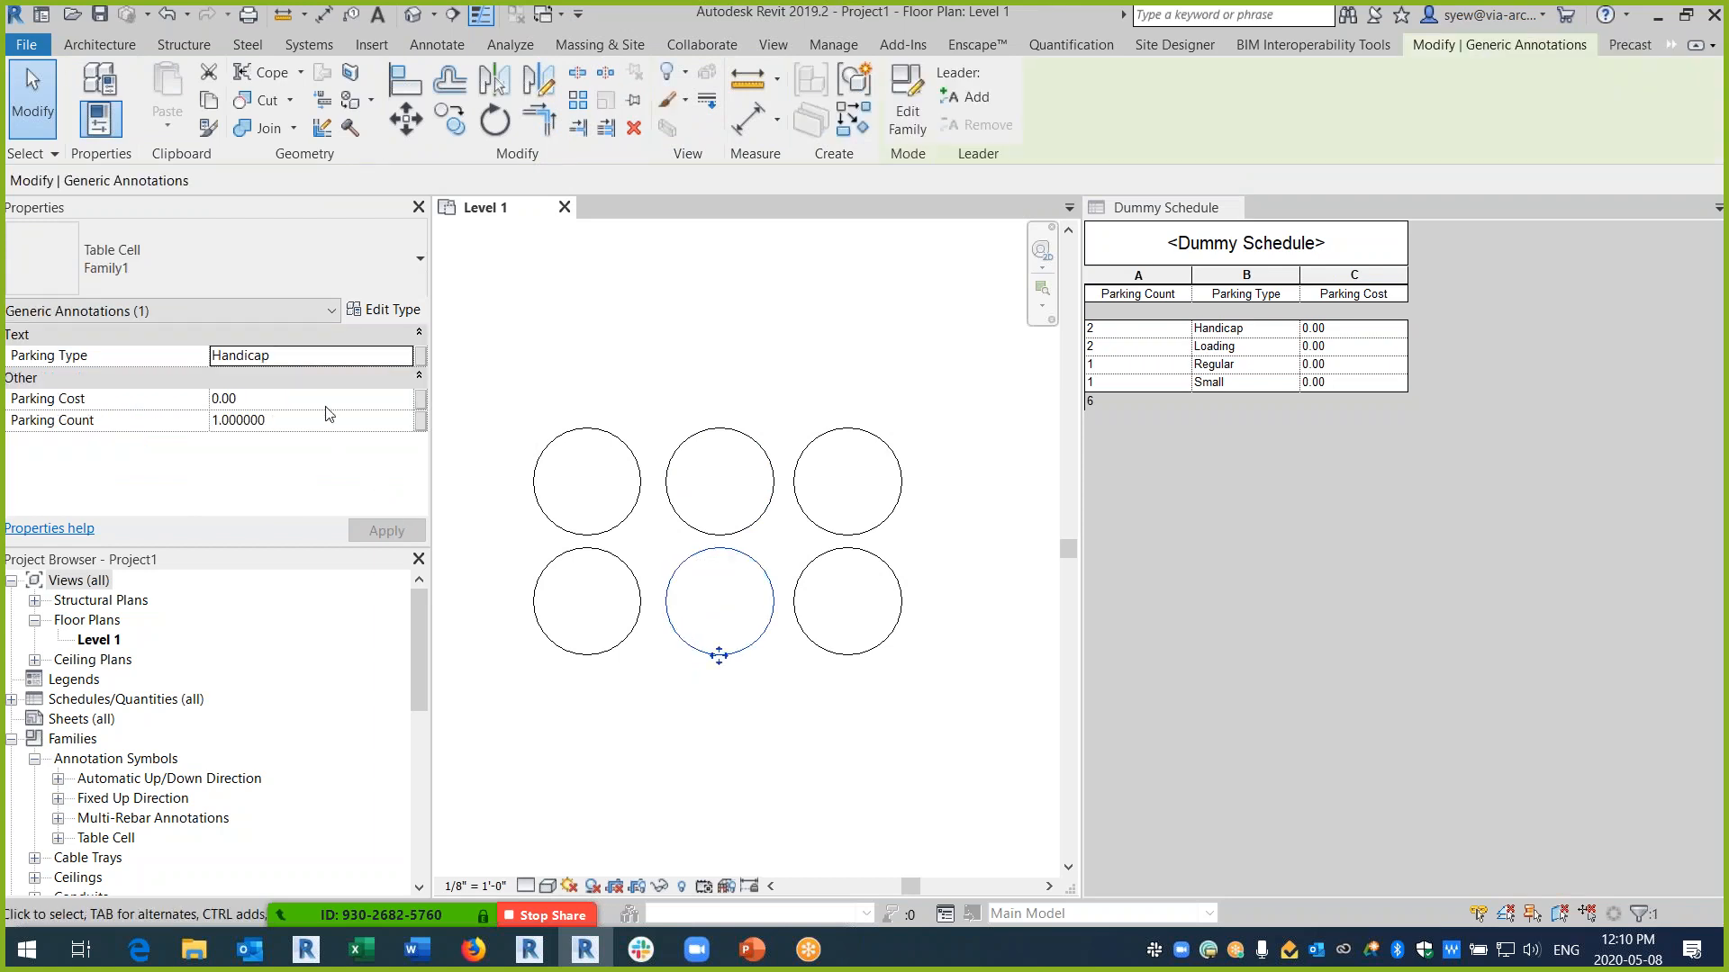
left_click(311, 357)
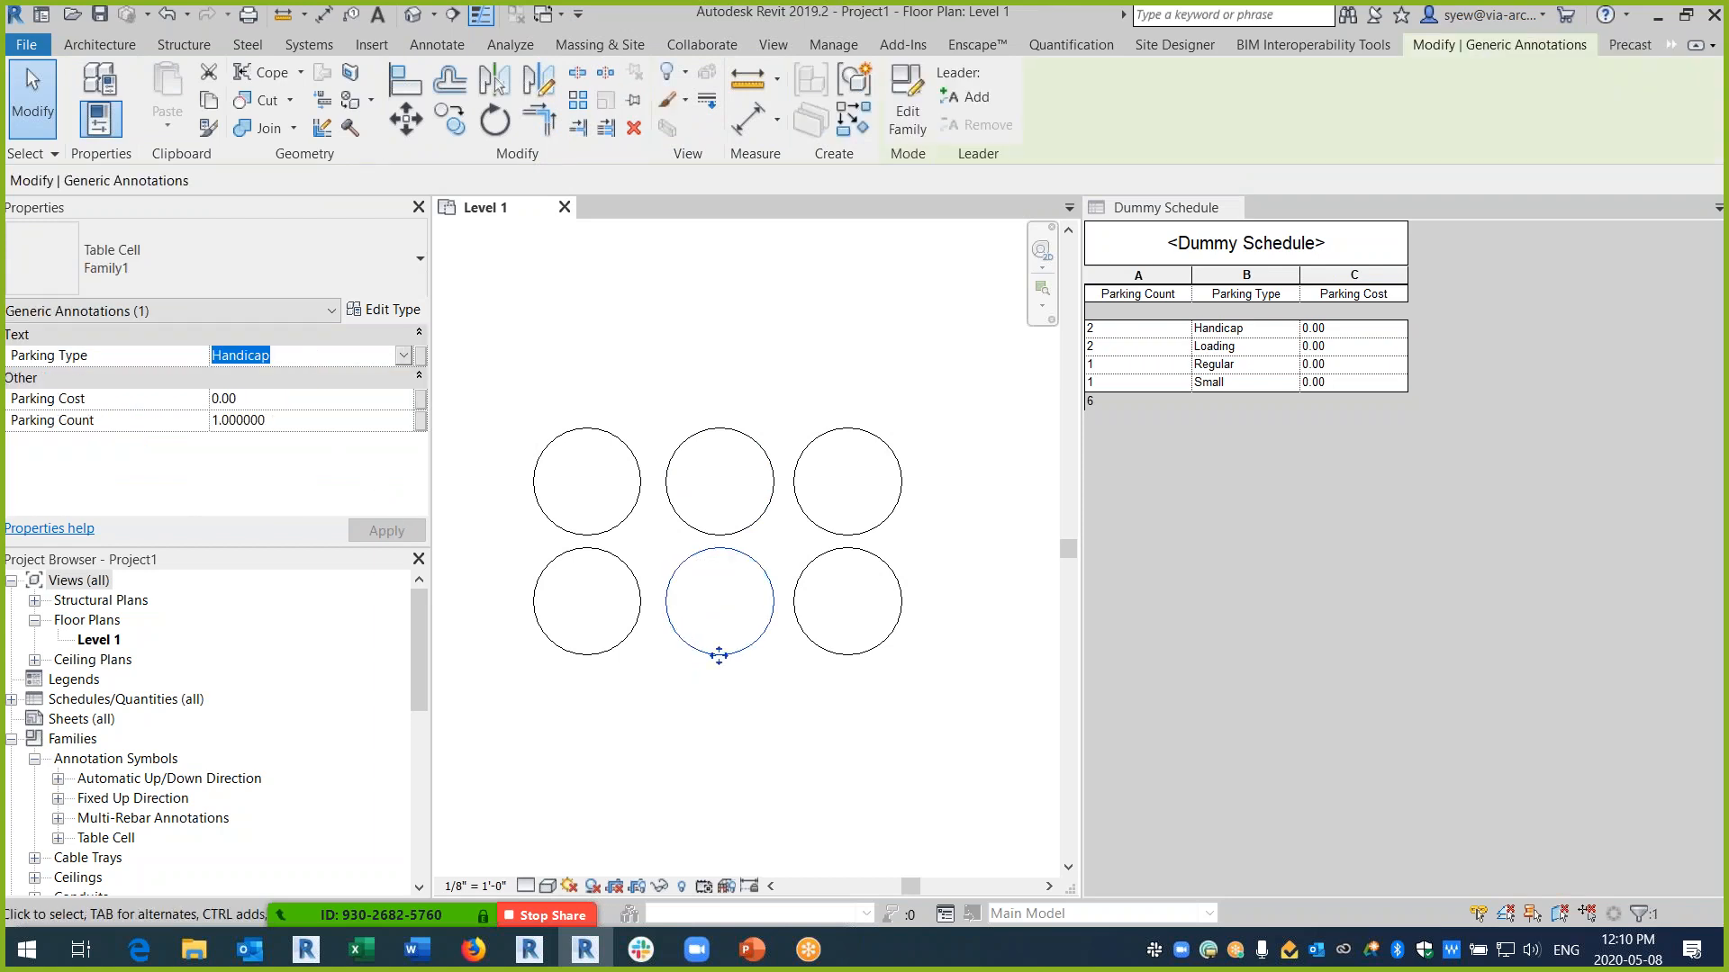
type("Vistor")
double_click(288, 356)
type("Visitor")
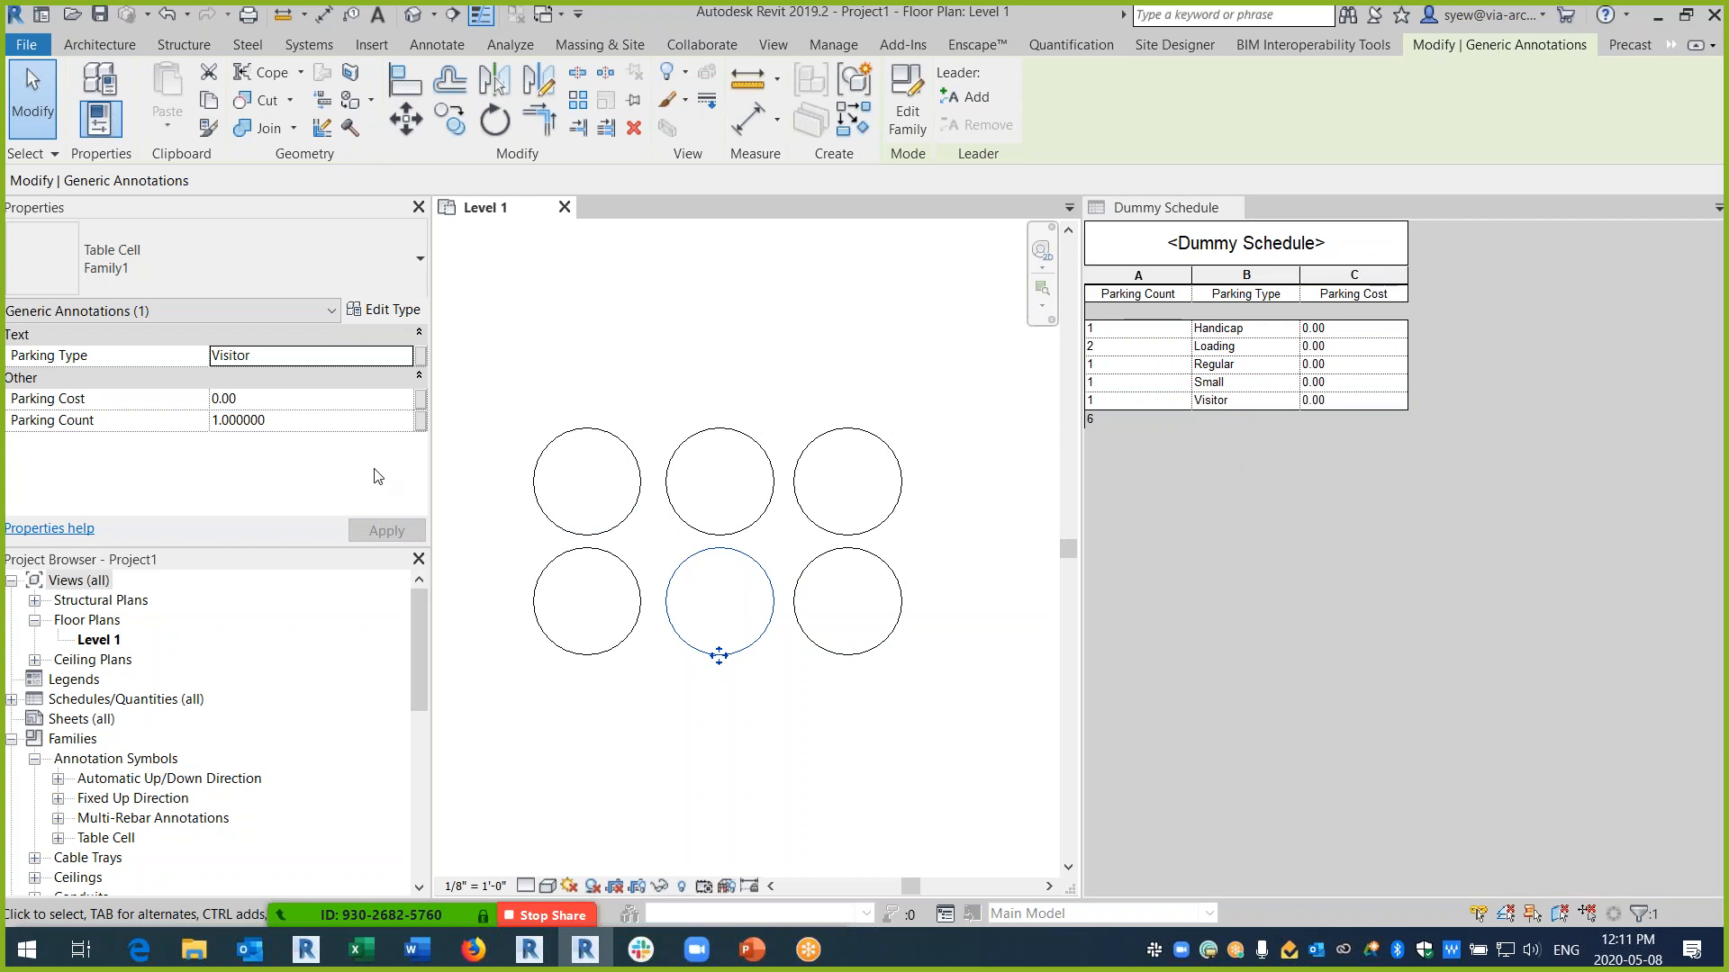
left_click(665, 736)
- Copy all six Table Cell annotations straight down to form two more rows below the existing ones
middle_click_drag(881, 669, 896, 589)
left_click_drag(912, 671, 510, 439)
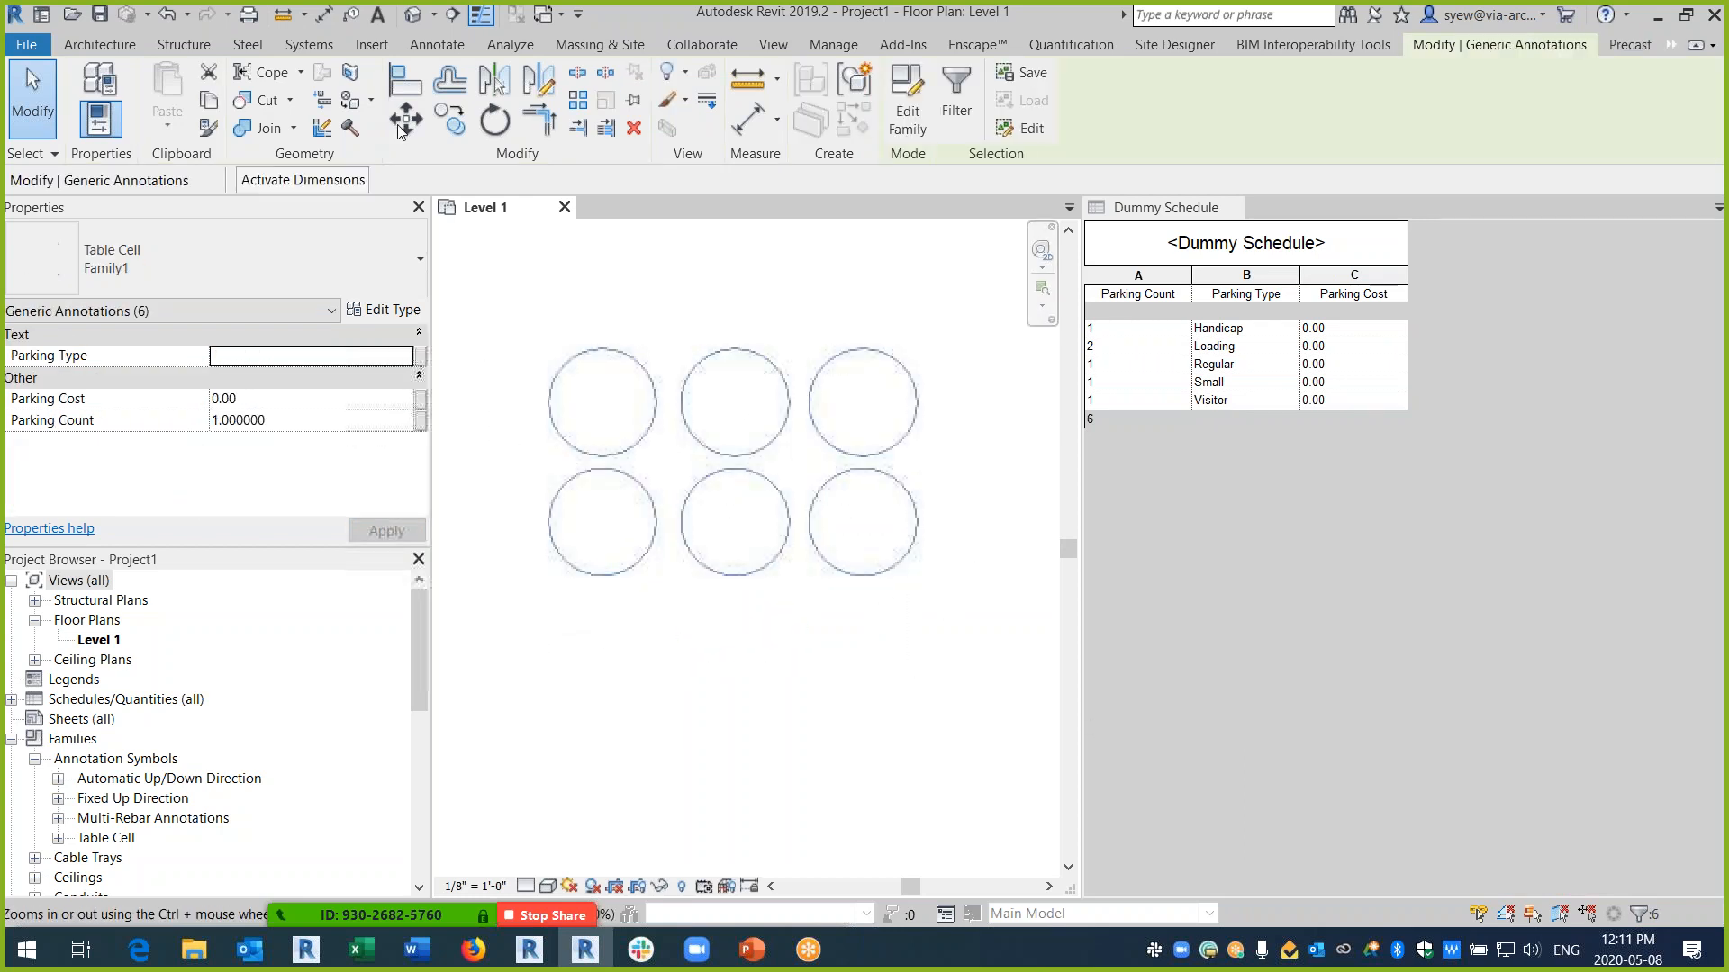
left_click(450, 119)
left_click(735, 382)
left_click(734, 638)
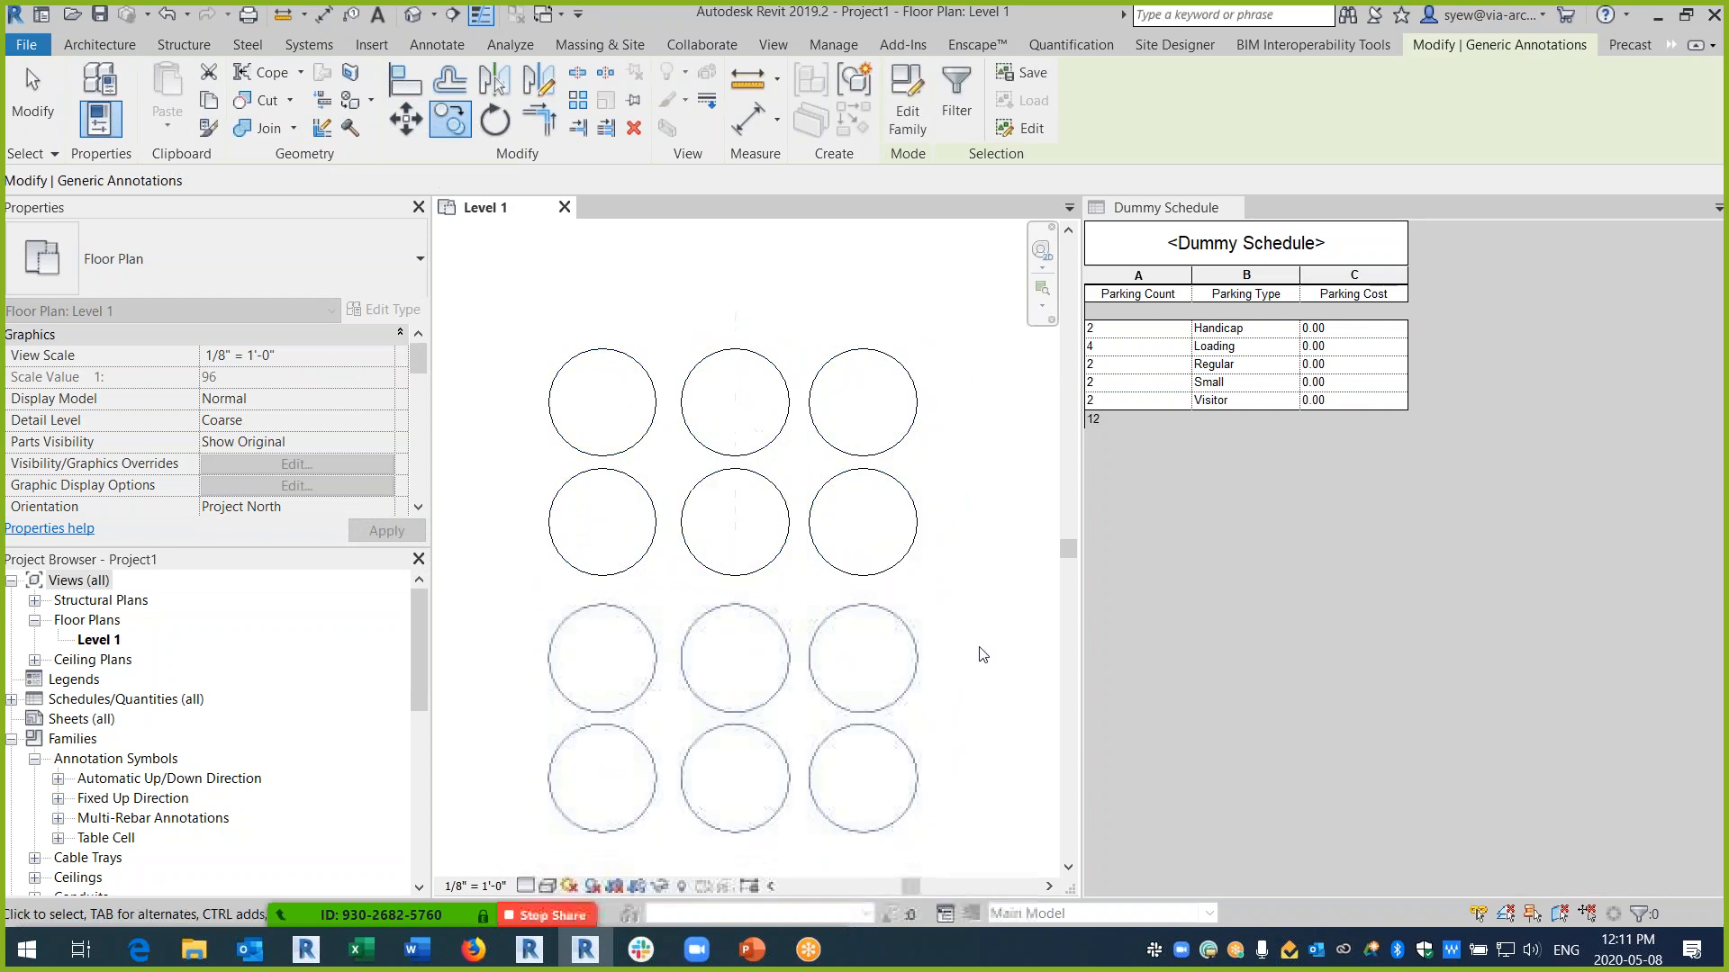
scroll(910, 610, "down", 2)
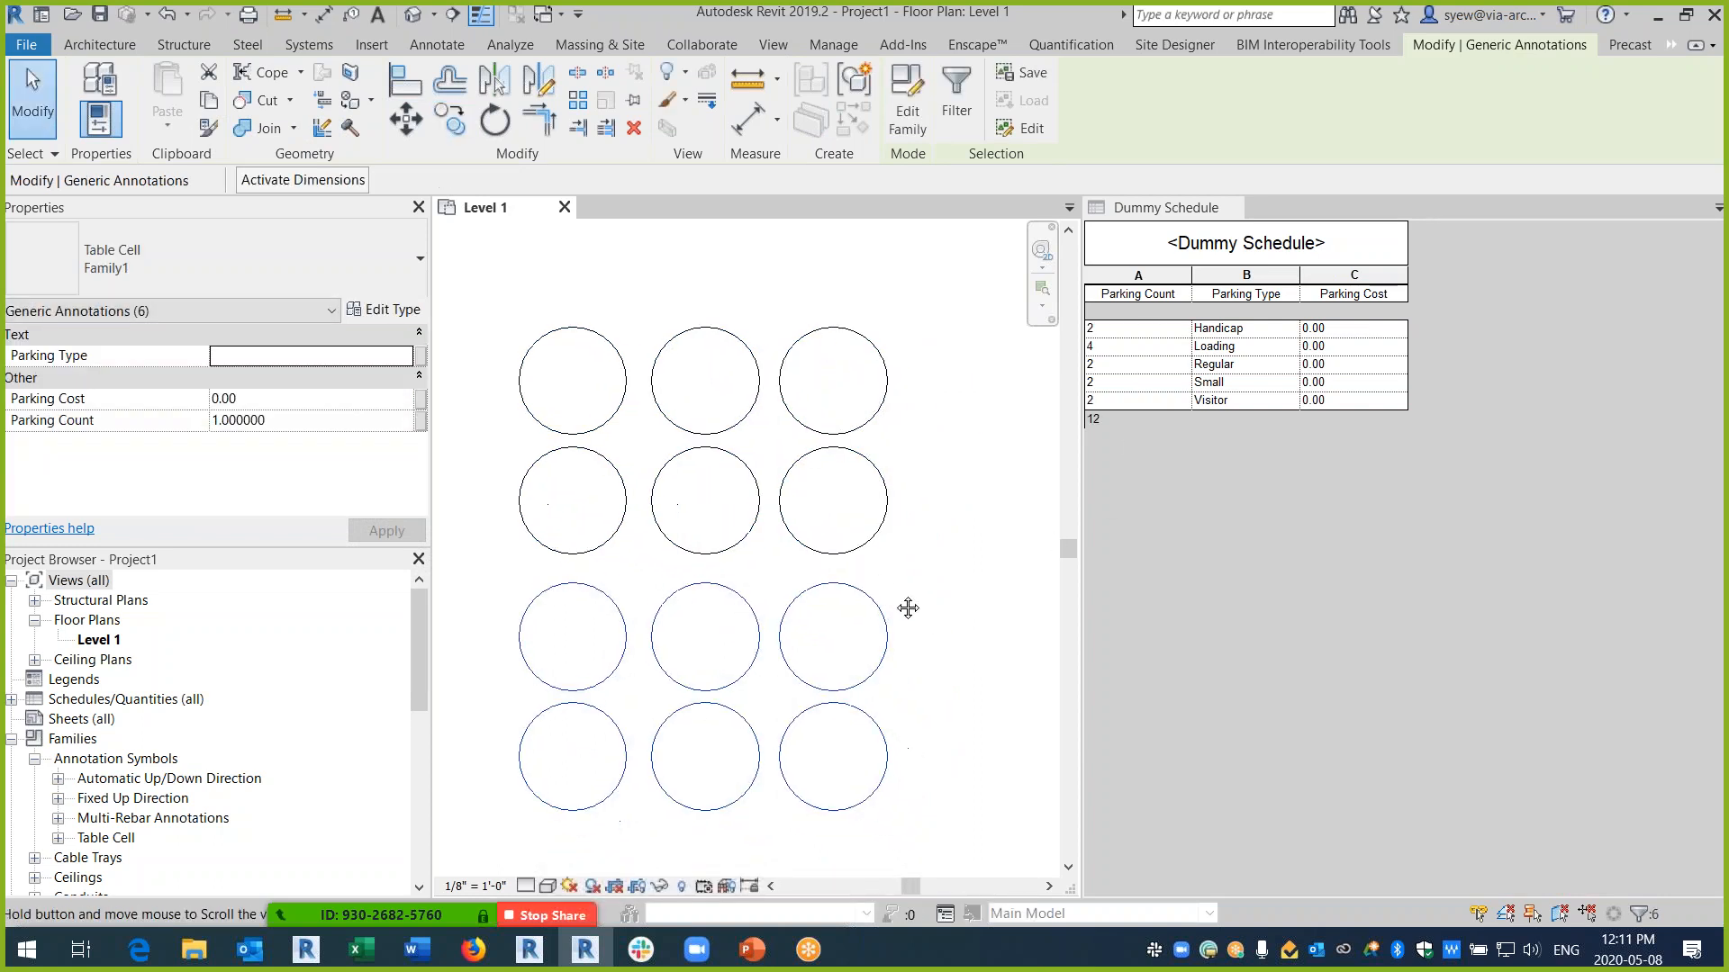
left_click(895, 721)
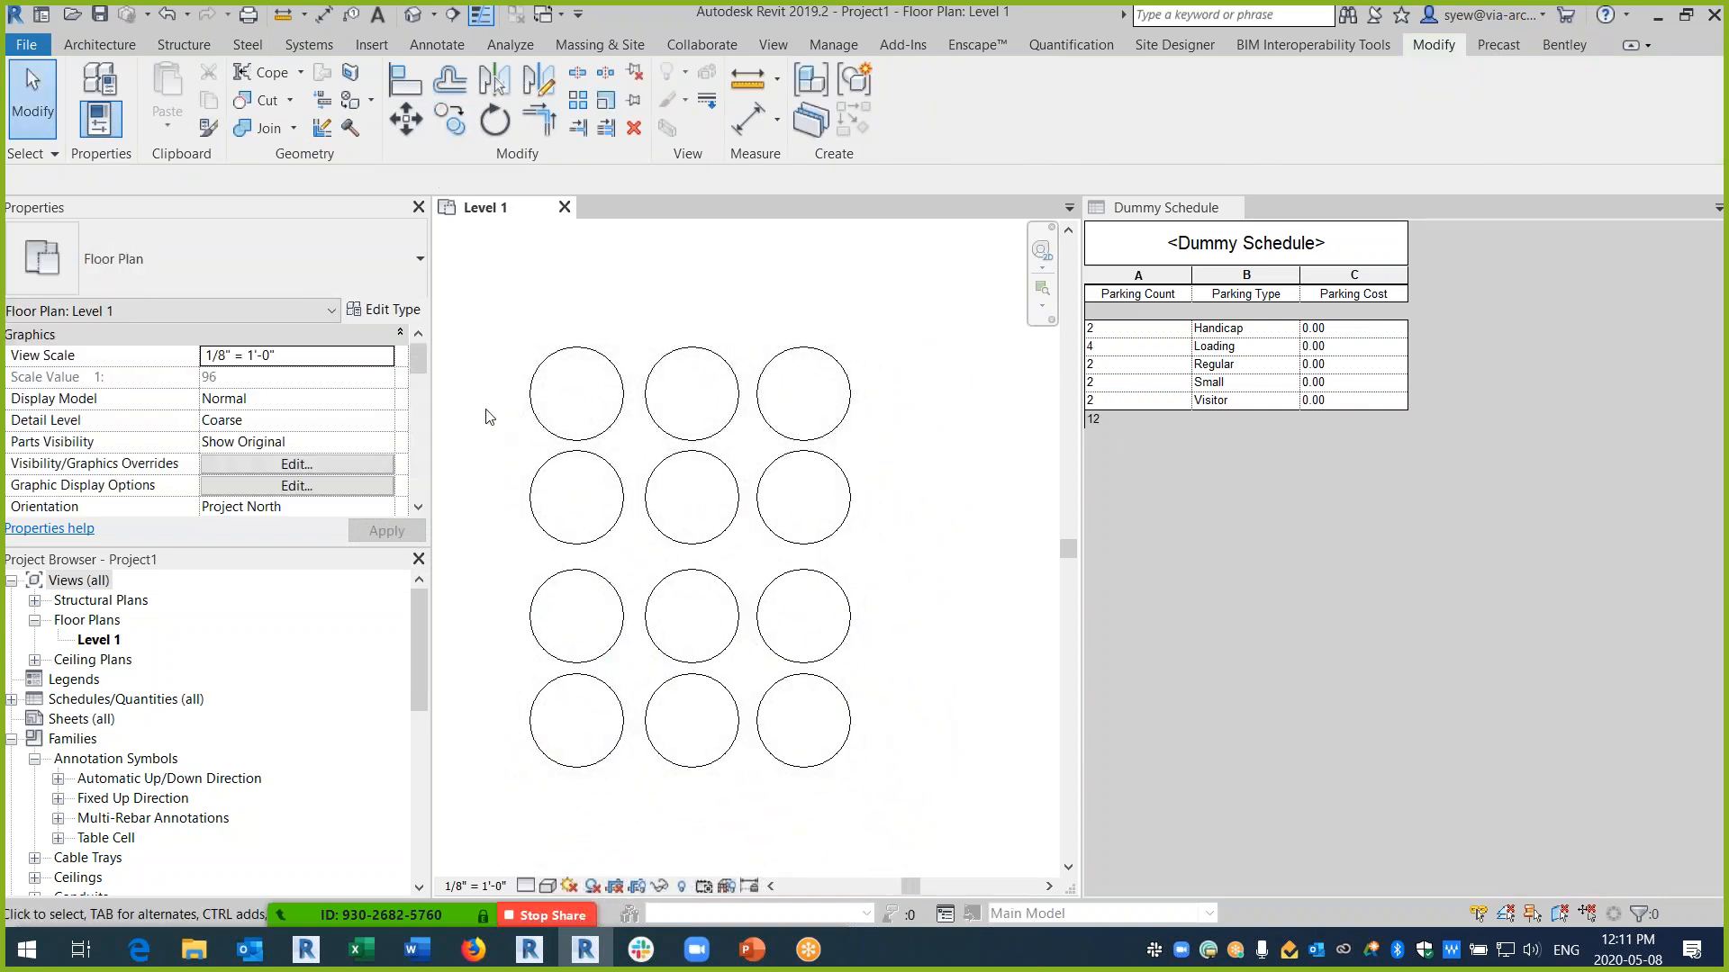
- Add a Level family parameter to the Dummy Schedule's fields as a Text instance parameter grouped under Text
scroll(401, 463, "down", 8)
scroll(396, 460, "up", 3)
scroll(396, 459, "down", 3)
left_click(1222, 521)
left_click(301, 378)
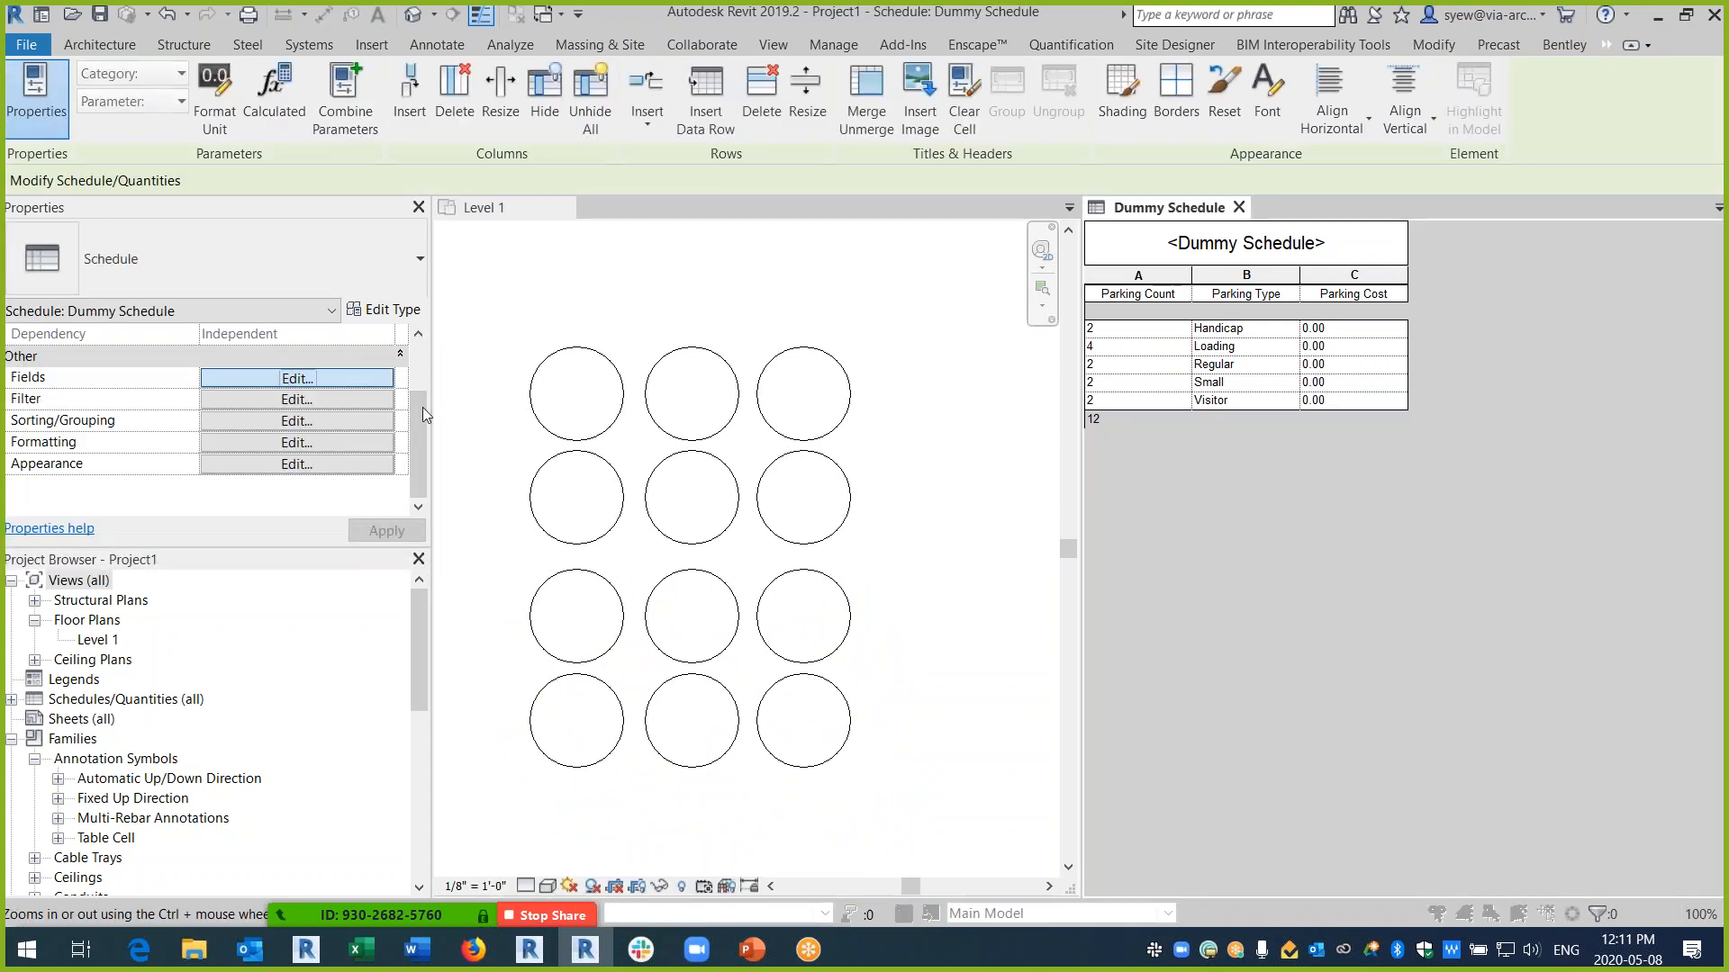
left_click(878, 503)
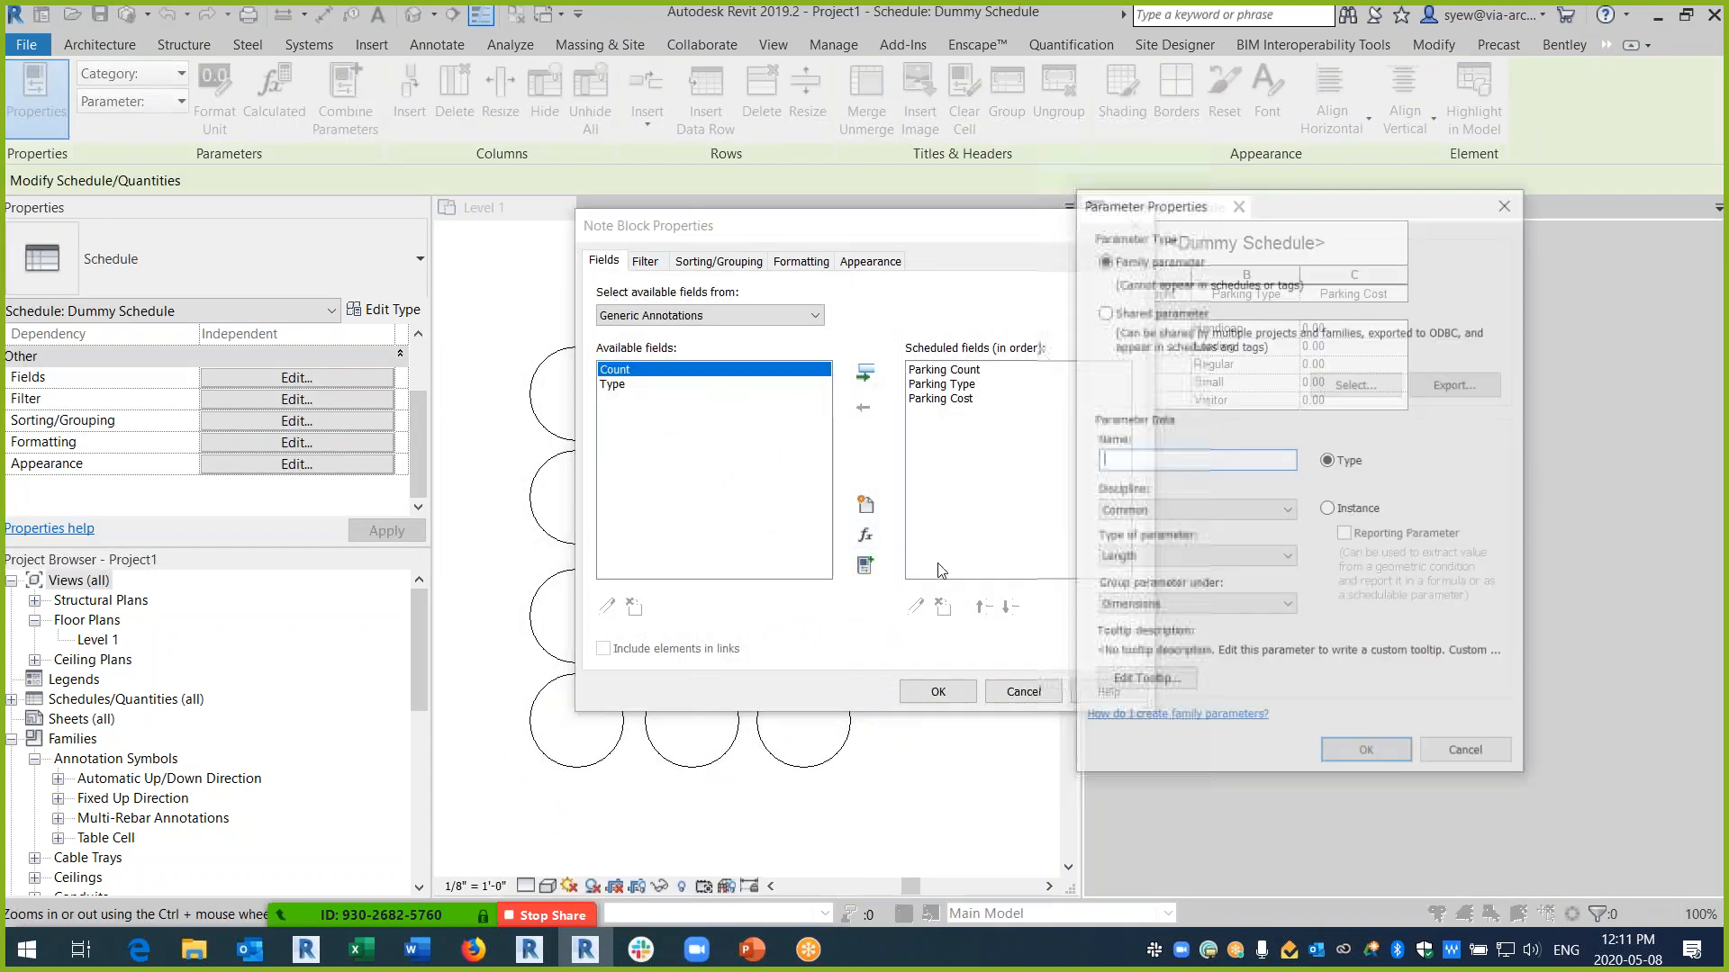
left_click(1151, 556)
left_click(1156, 578)
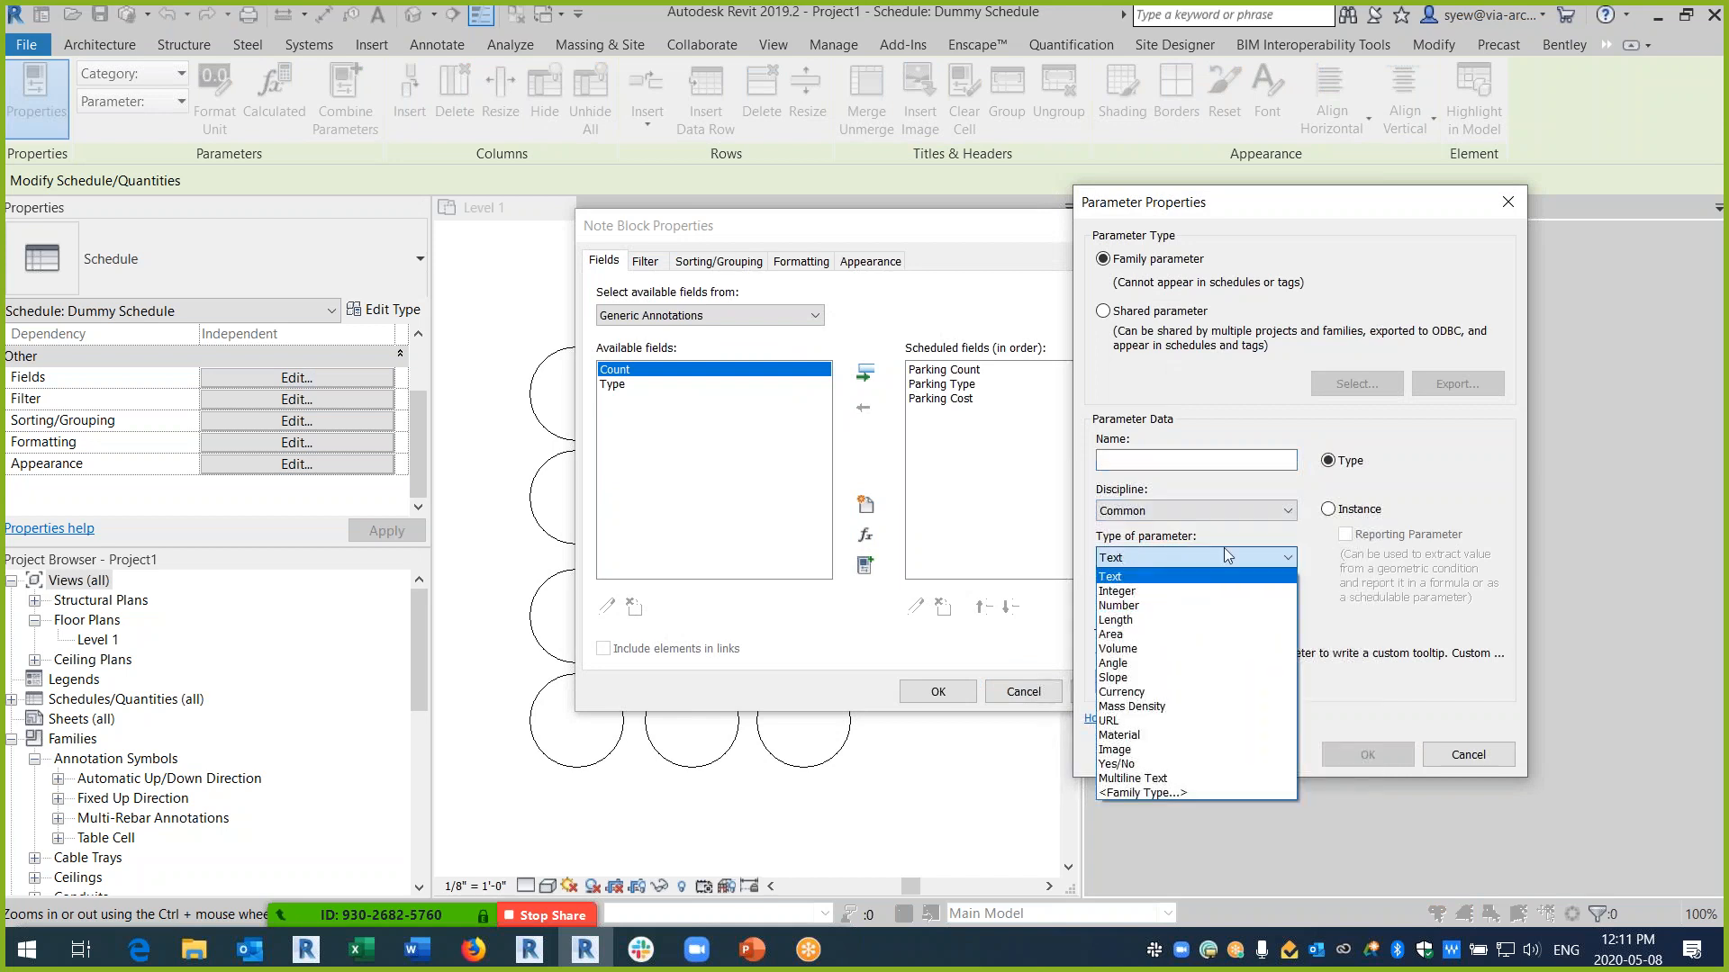
left_click(1328, 510)
left_click(1190, 461)
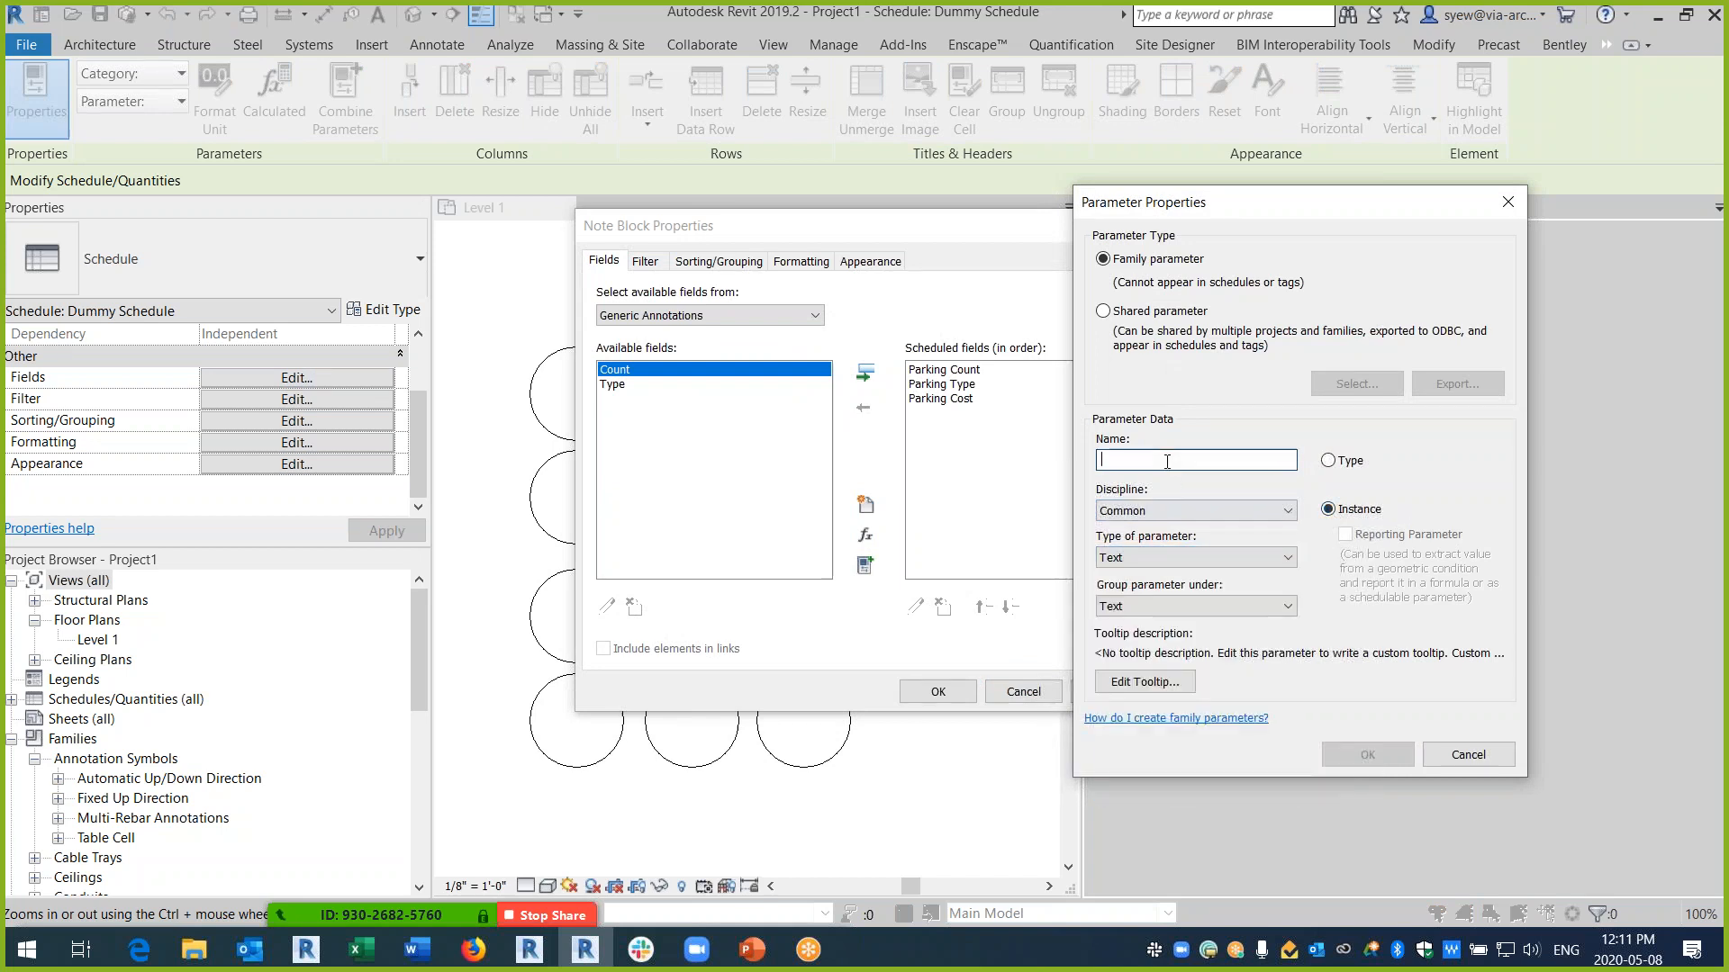
type("Level")
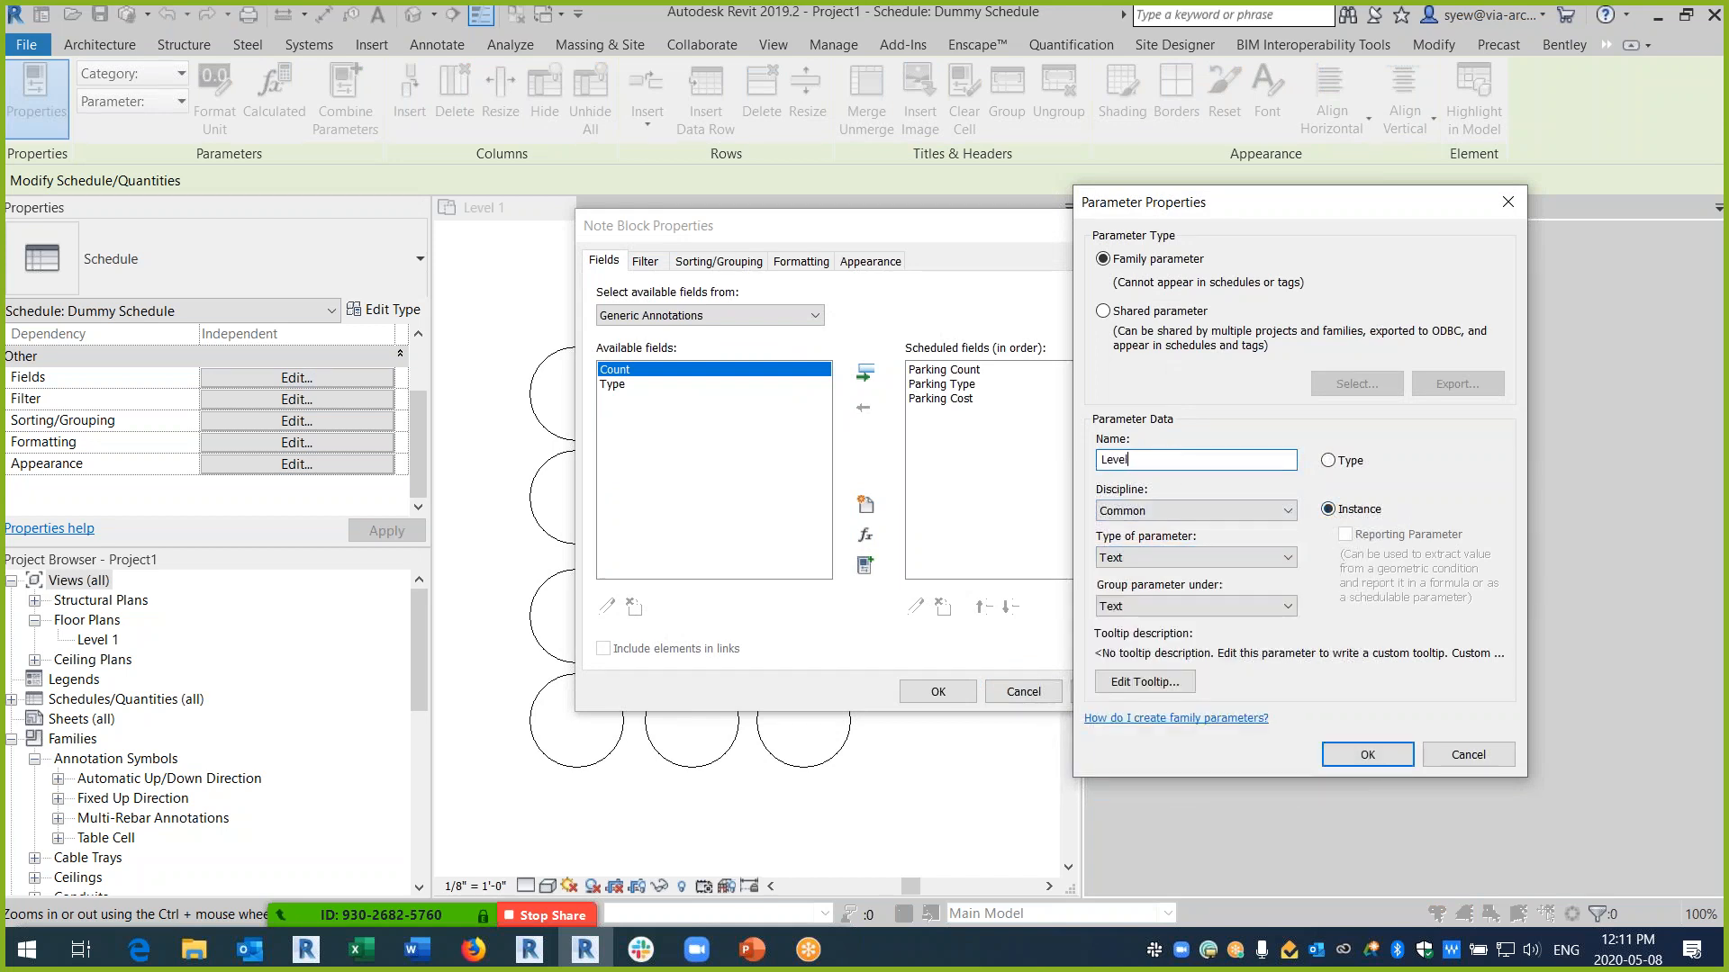
left_click(1365, 760)
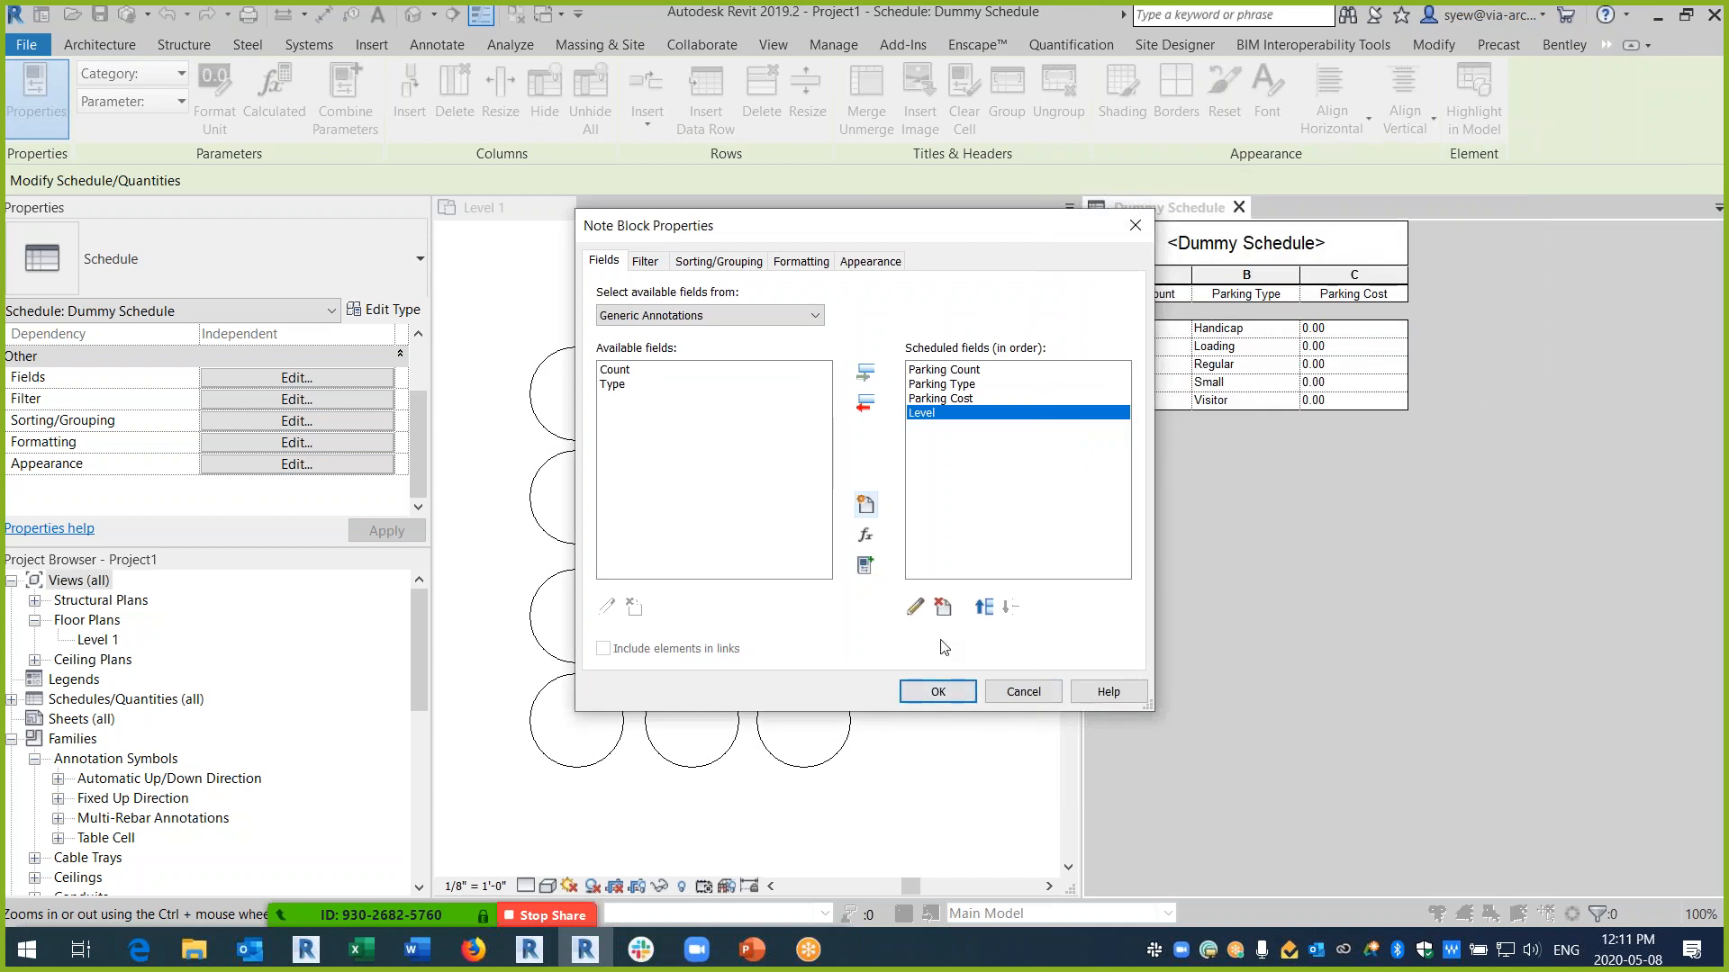
- Move the Level field to the start of the scheduled fields order and apply the note block properties
left_click(984, 606)
left_click(984, 607)
left_click(984, 607)
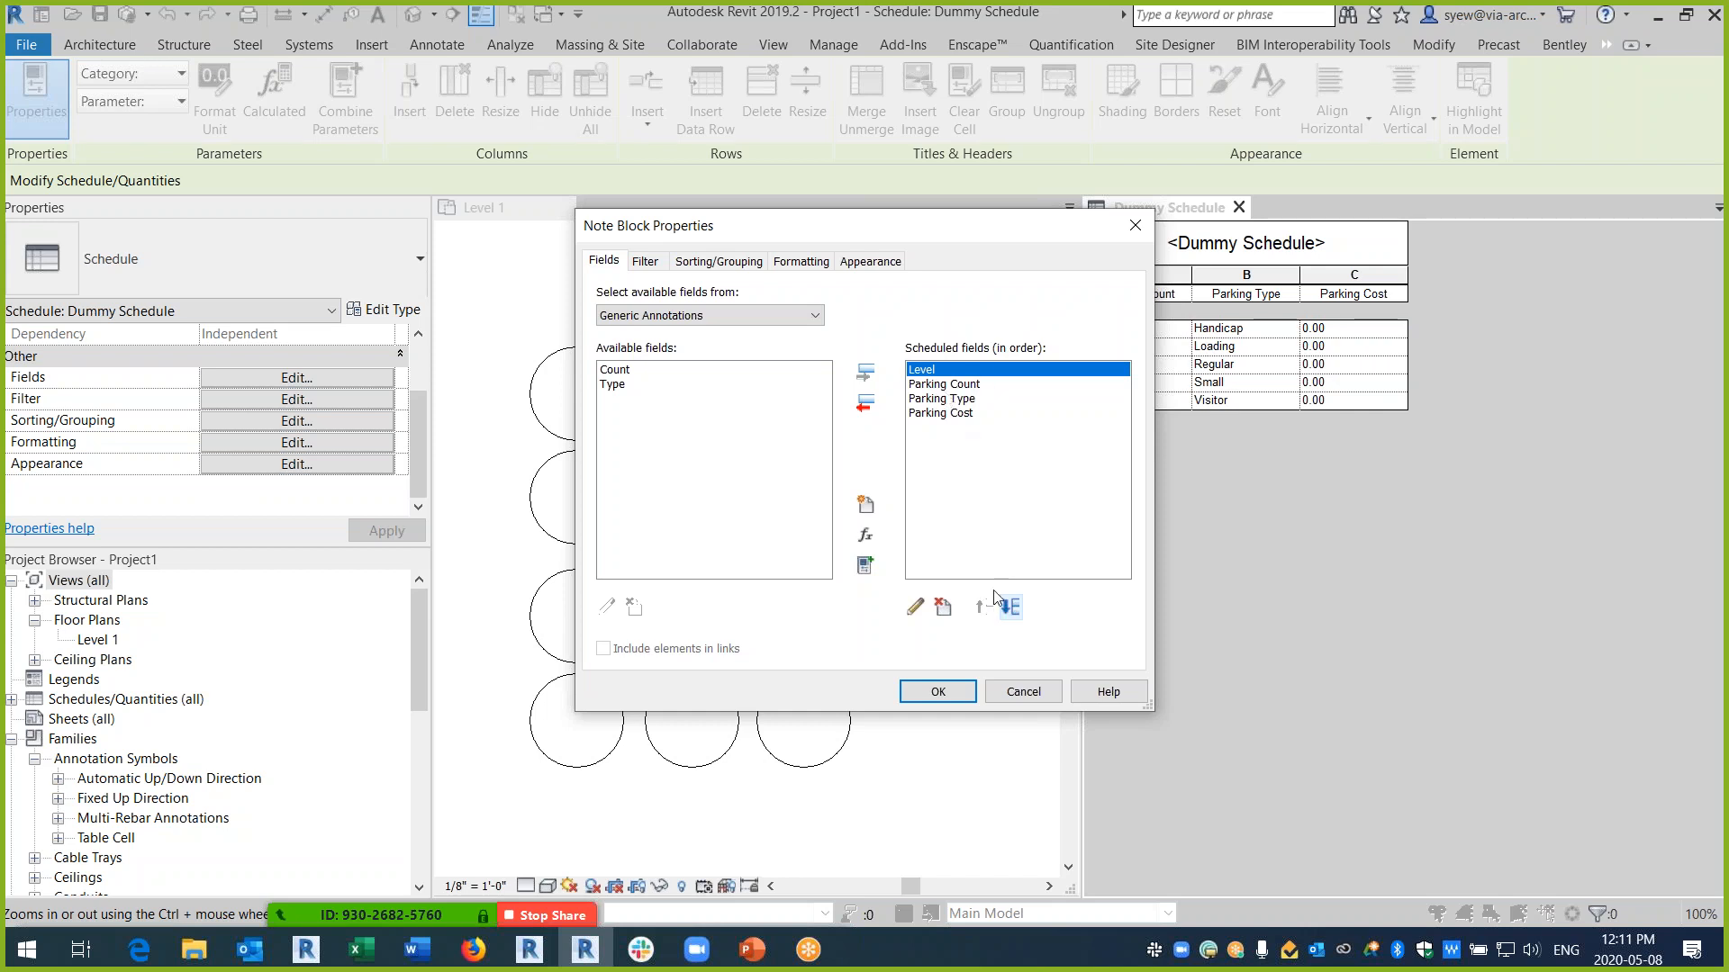
left_click(956, 699)
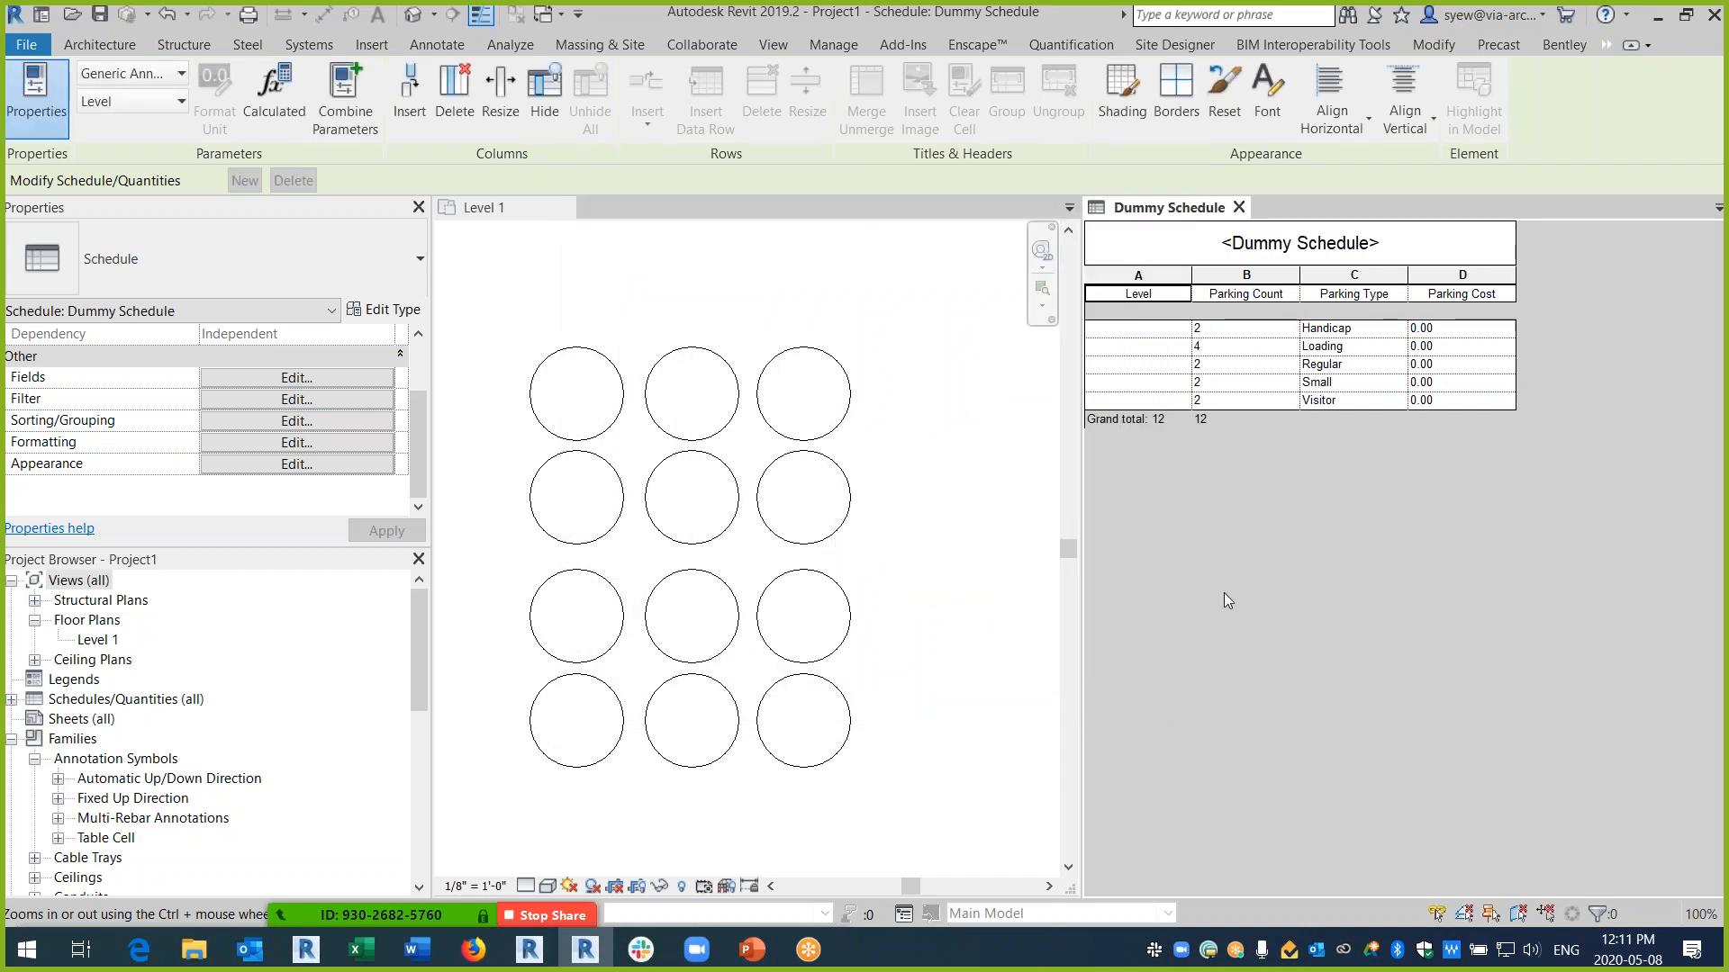
- Set the Level of the first row's three annotations to Level 1 and the second row's to Level 2
left_click(918, 380)
mouse_move(907, 360)
left_mouse_down()
mouse_move(637, 401)
mouse_move(537, 394)
left_mouse_up()
left_click(402, 355)
type("Level 1")
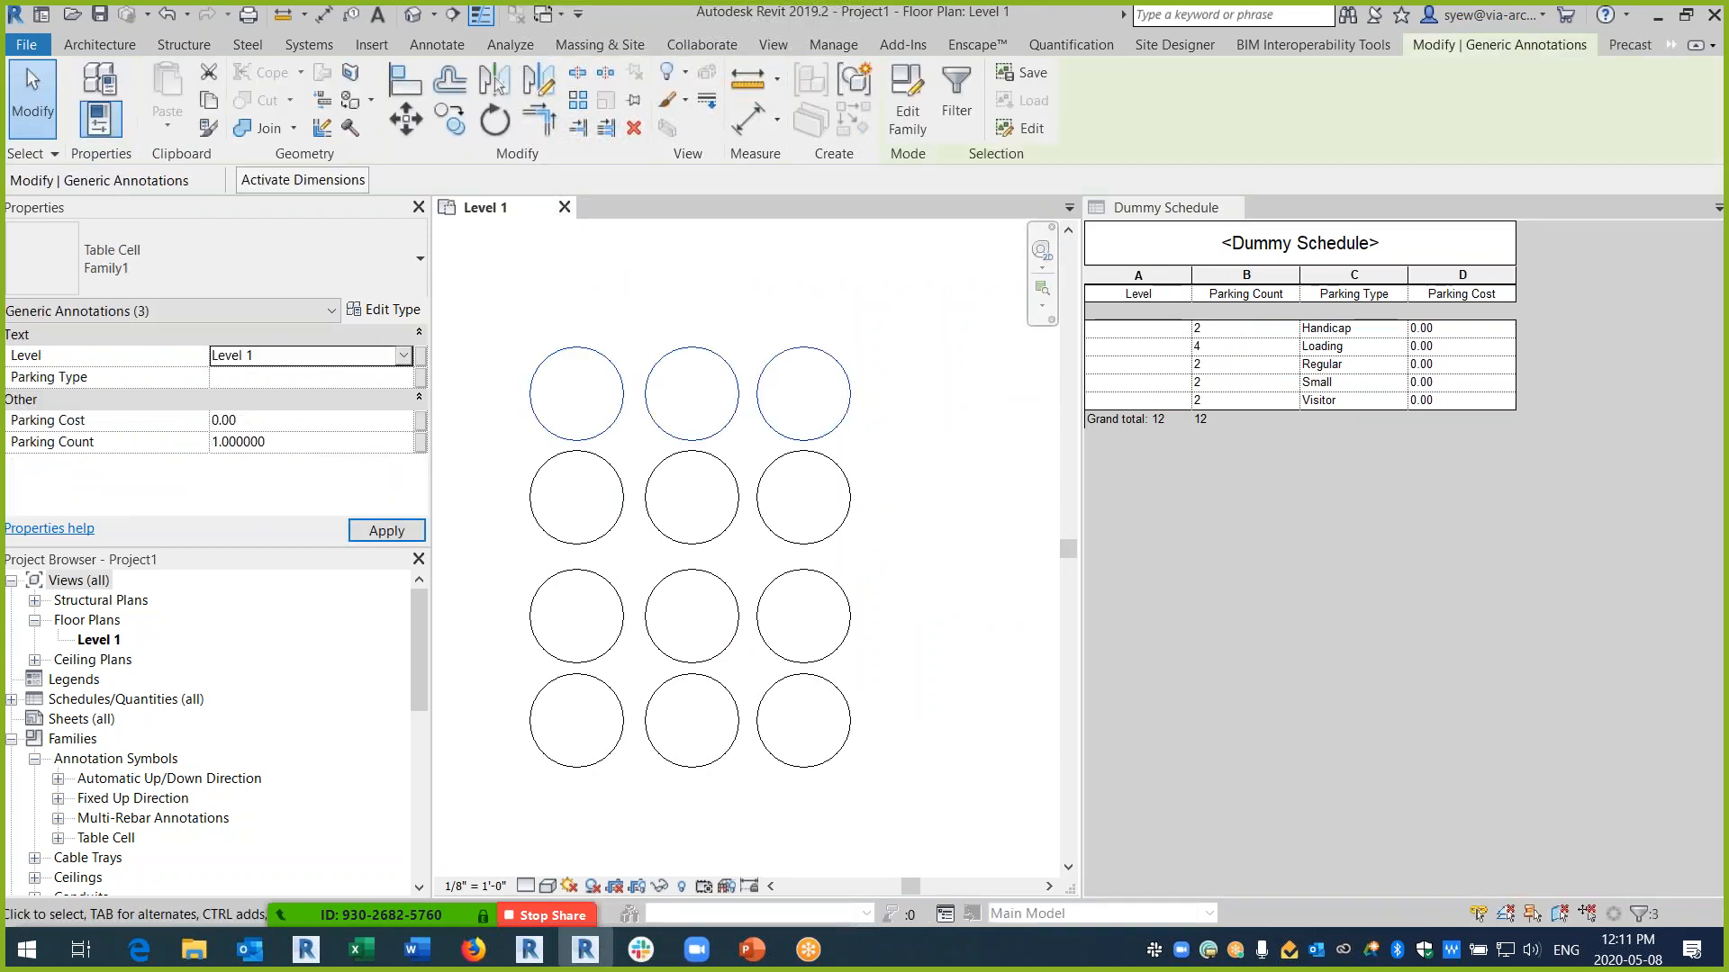
left_click_drag(907, 514, 493, 515)
left_click(275, 356)
type("Level 2")
- Set the Level of the third row's three annotations to Level 3 and the fourth row's to Level 4
left_click_drag(904, 630, 493, 650)
left_click(306, 357)
type("Level 3")
left_click_drag(903, 788, 501, 721)
left_click(271, 355)
type("Level 4")
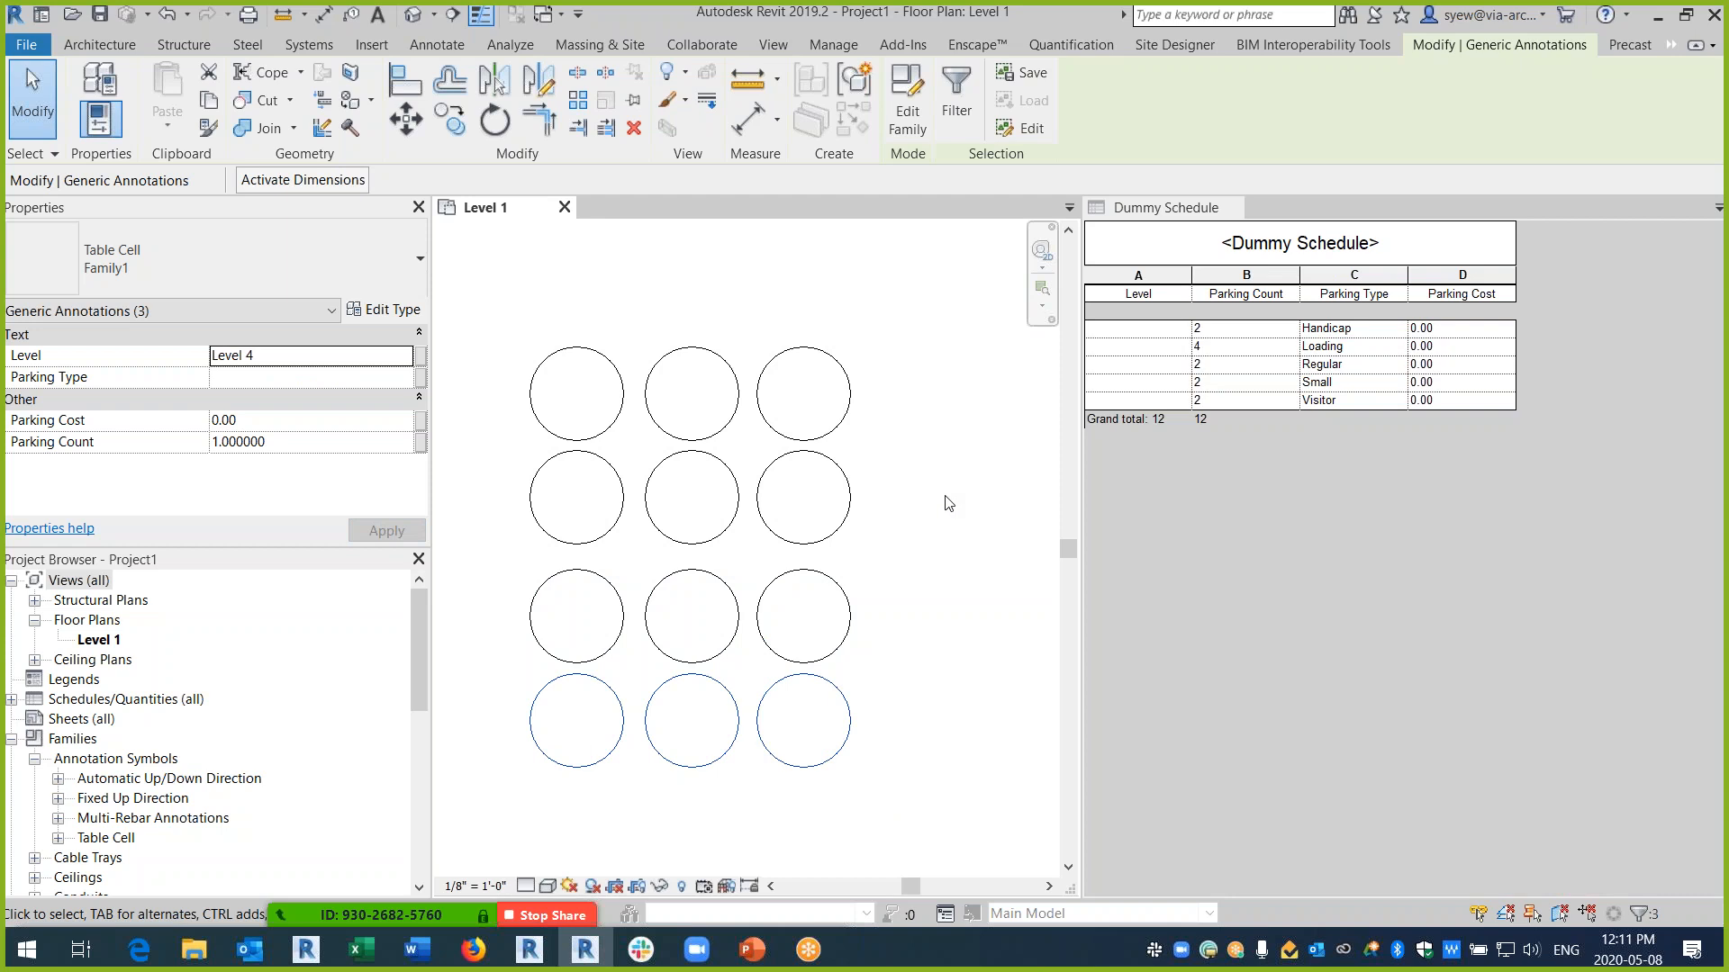
left_click(941, 502)
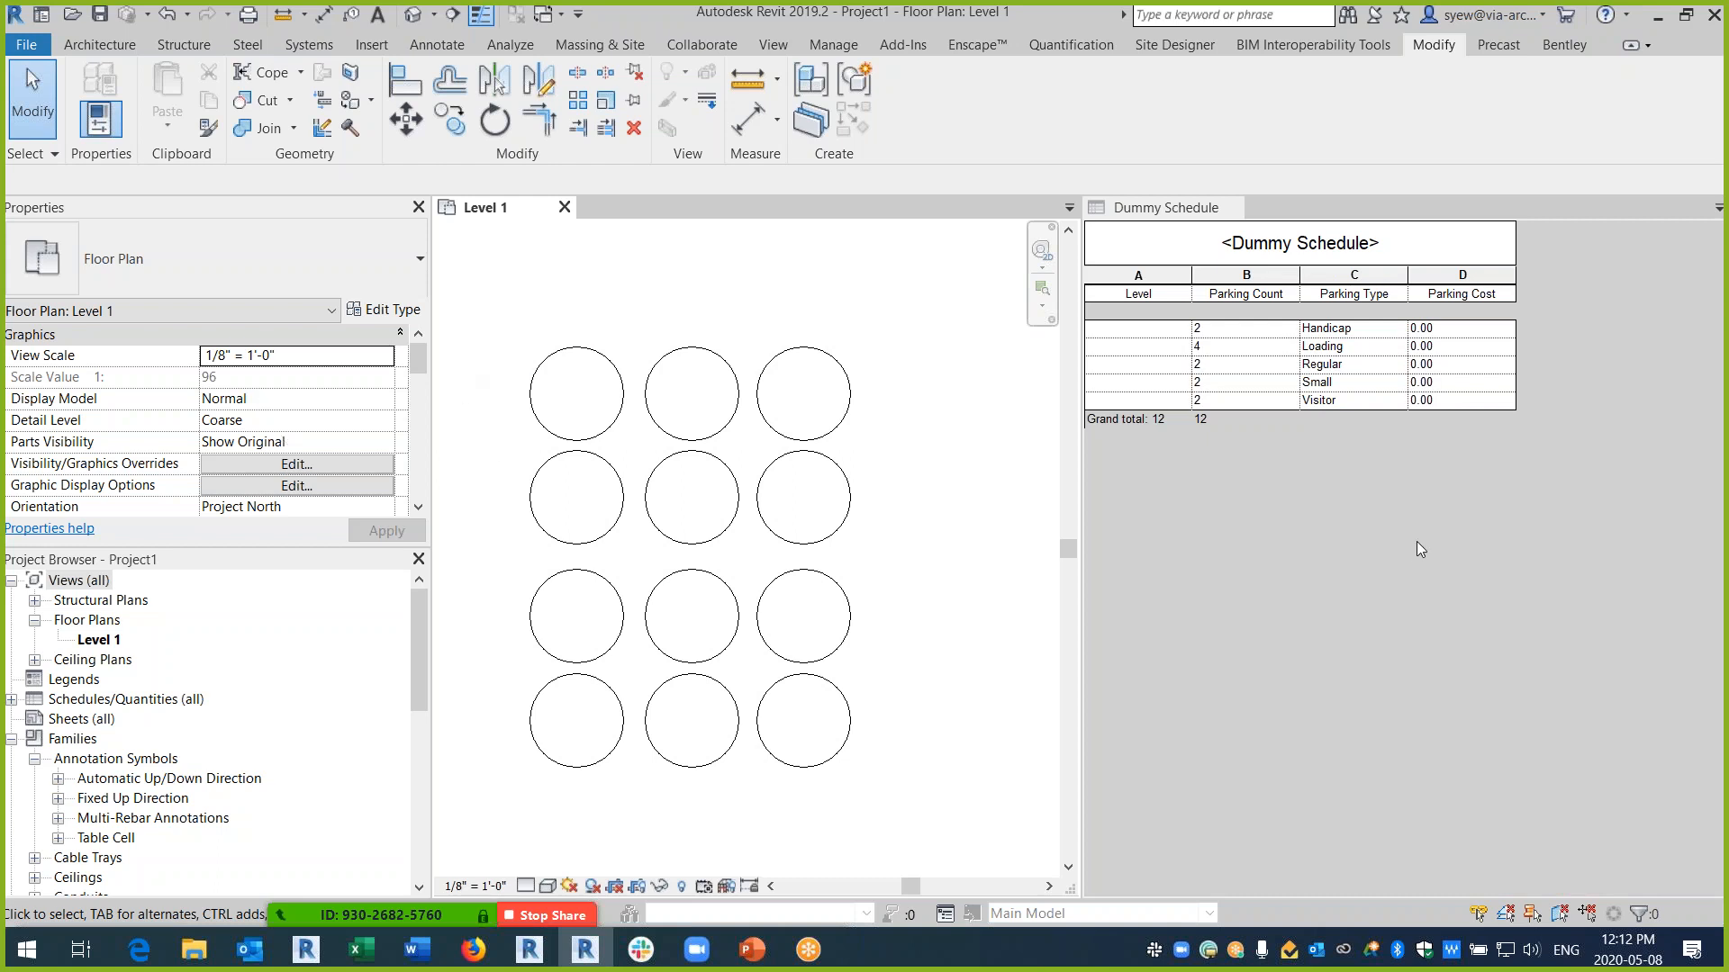
- Change the Dummy Schedule's primary sorting field to Level in the note block properties
left_click(1142, 558)
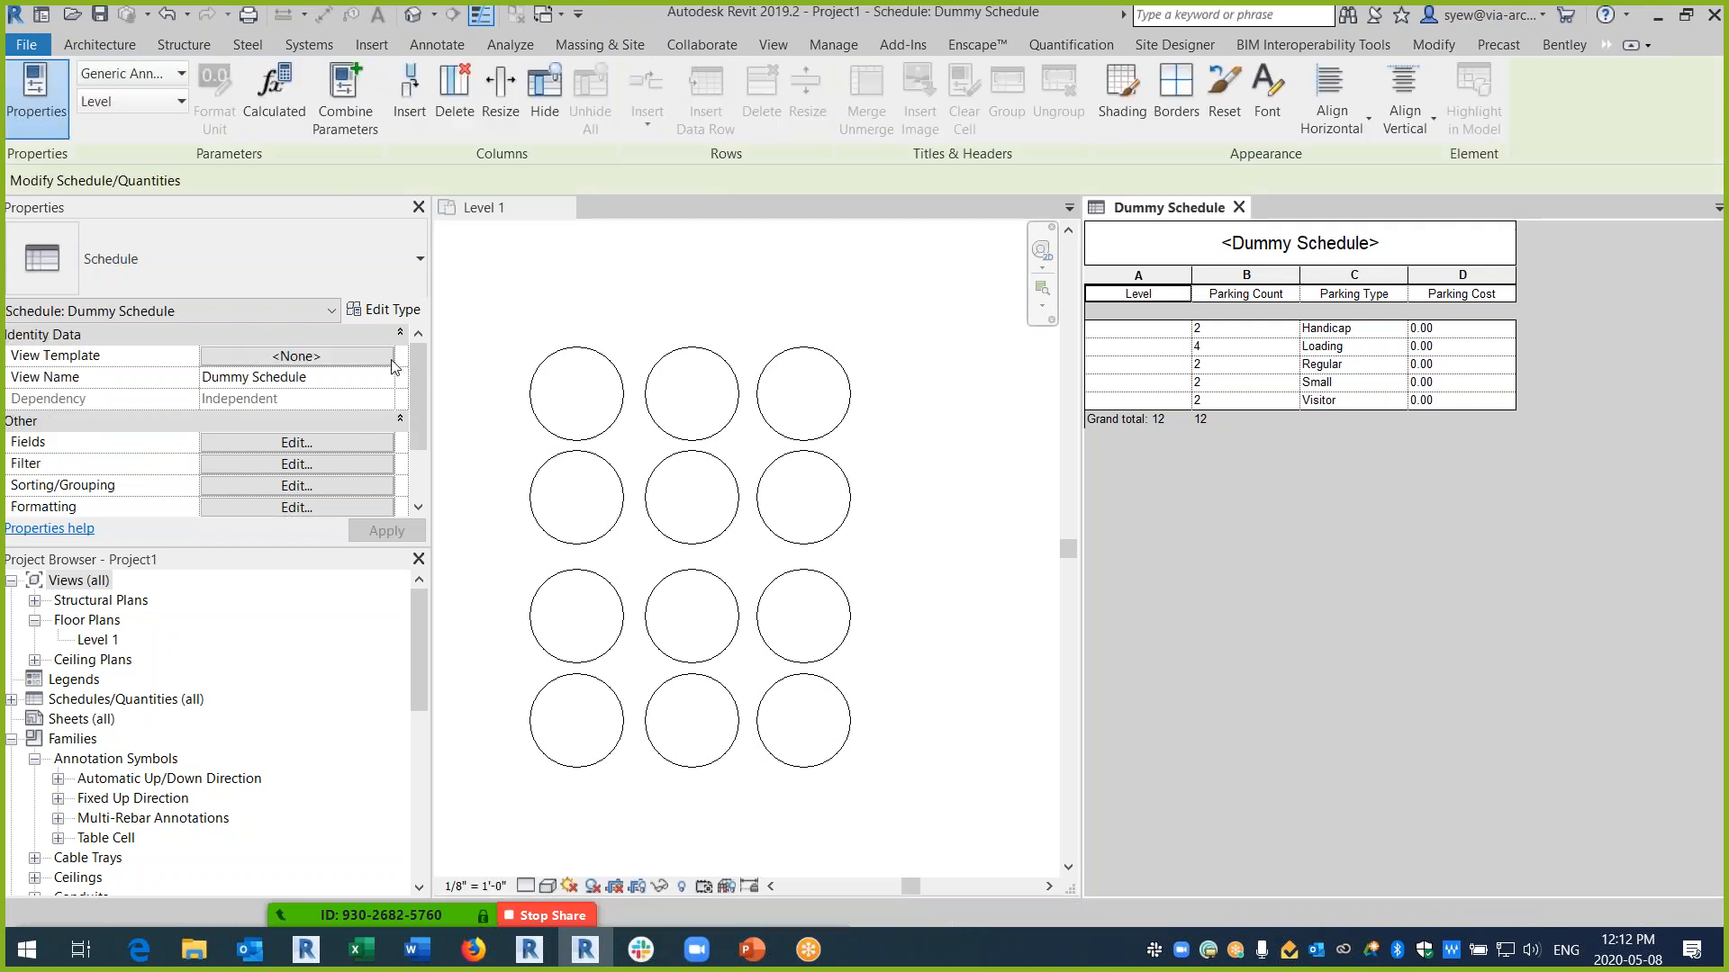
left_click(286, 444)
left_click(718, 260)
left_click(767, 298)
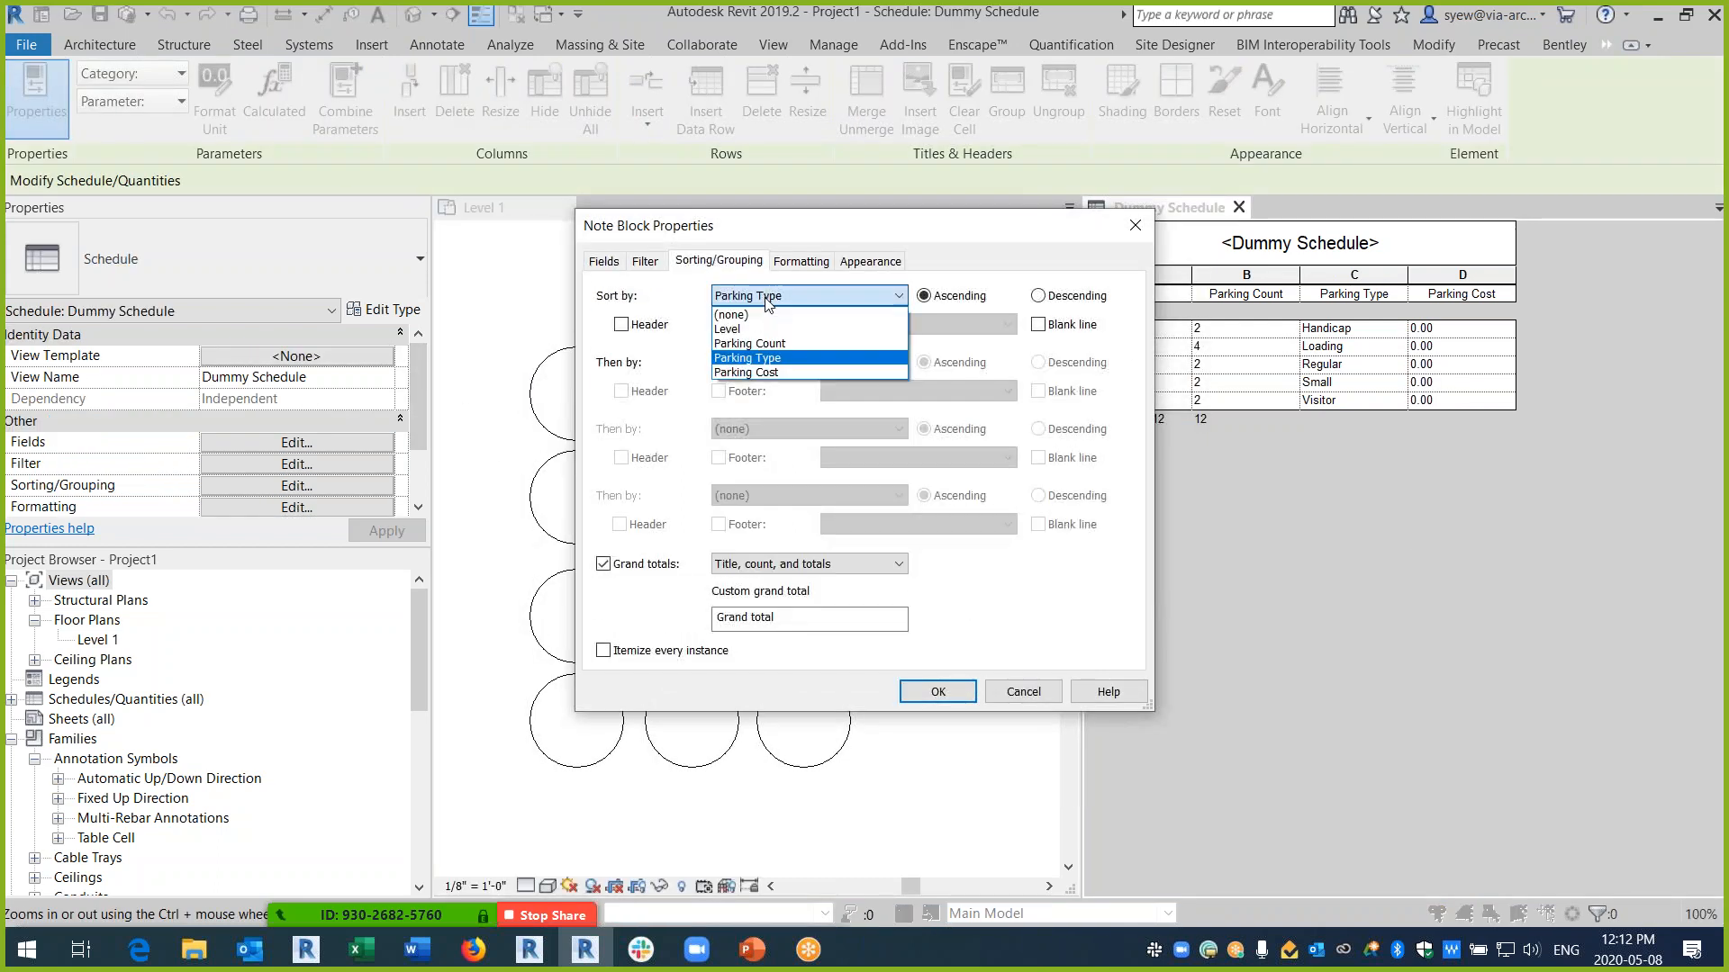
left_click(759, 329)
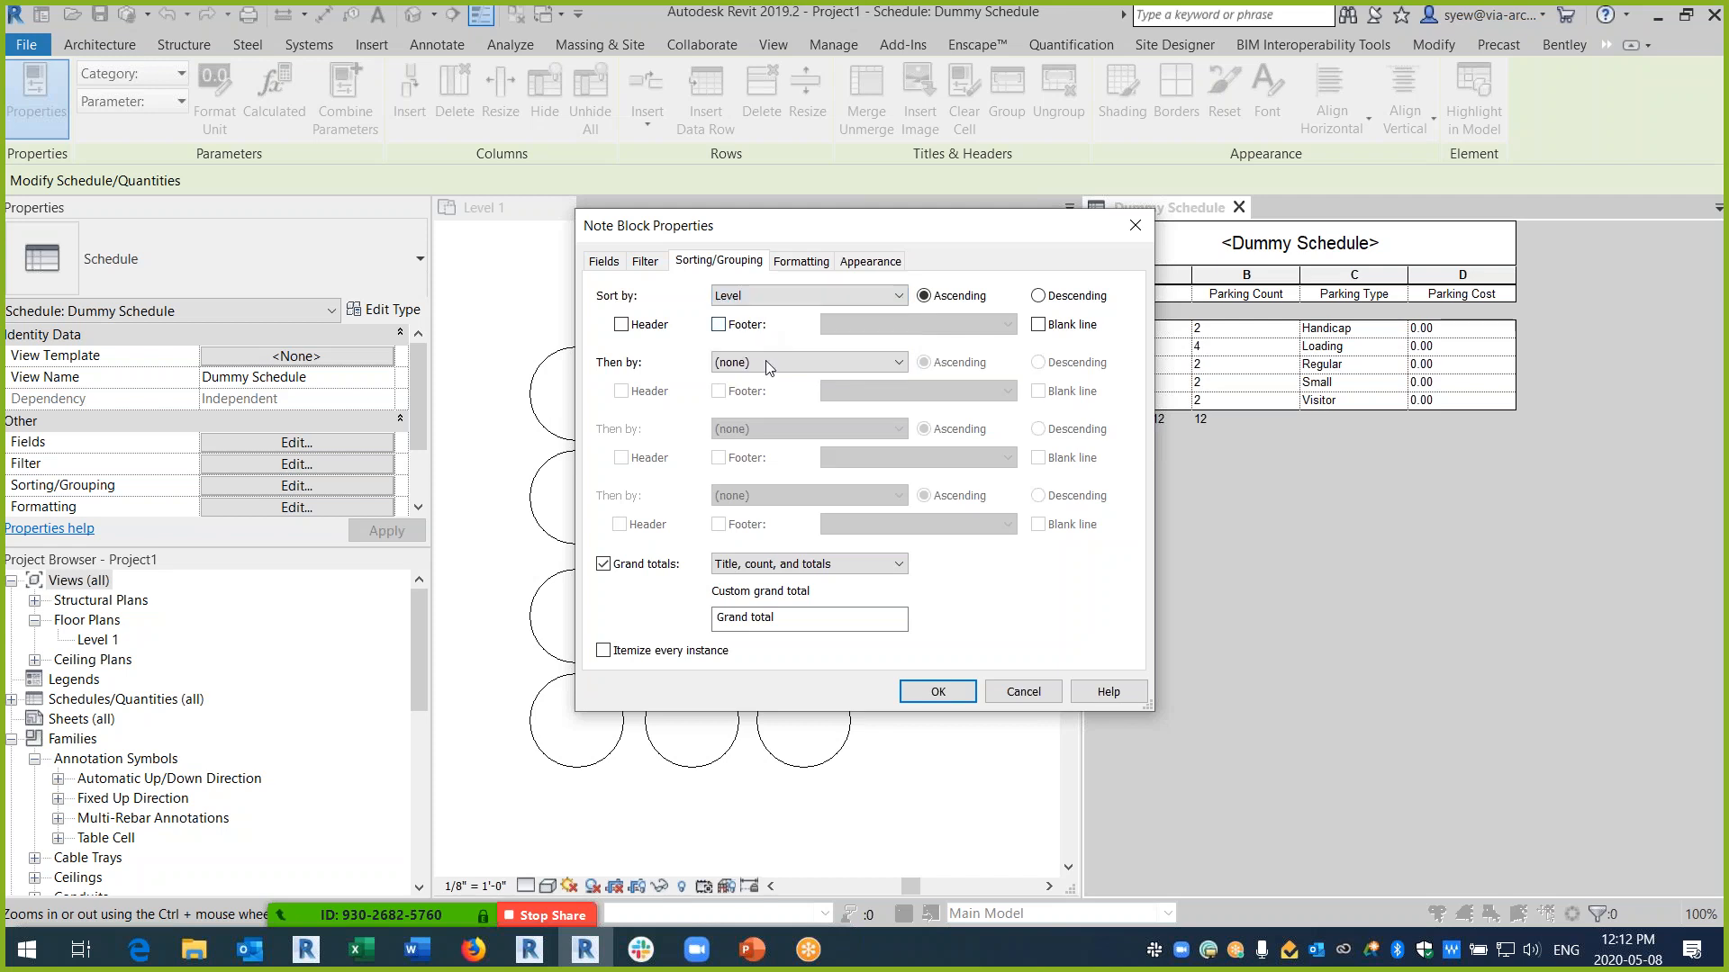
left_click(937, 691)
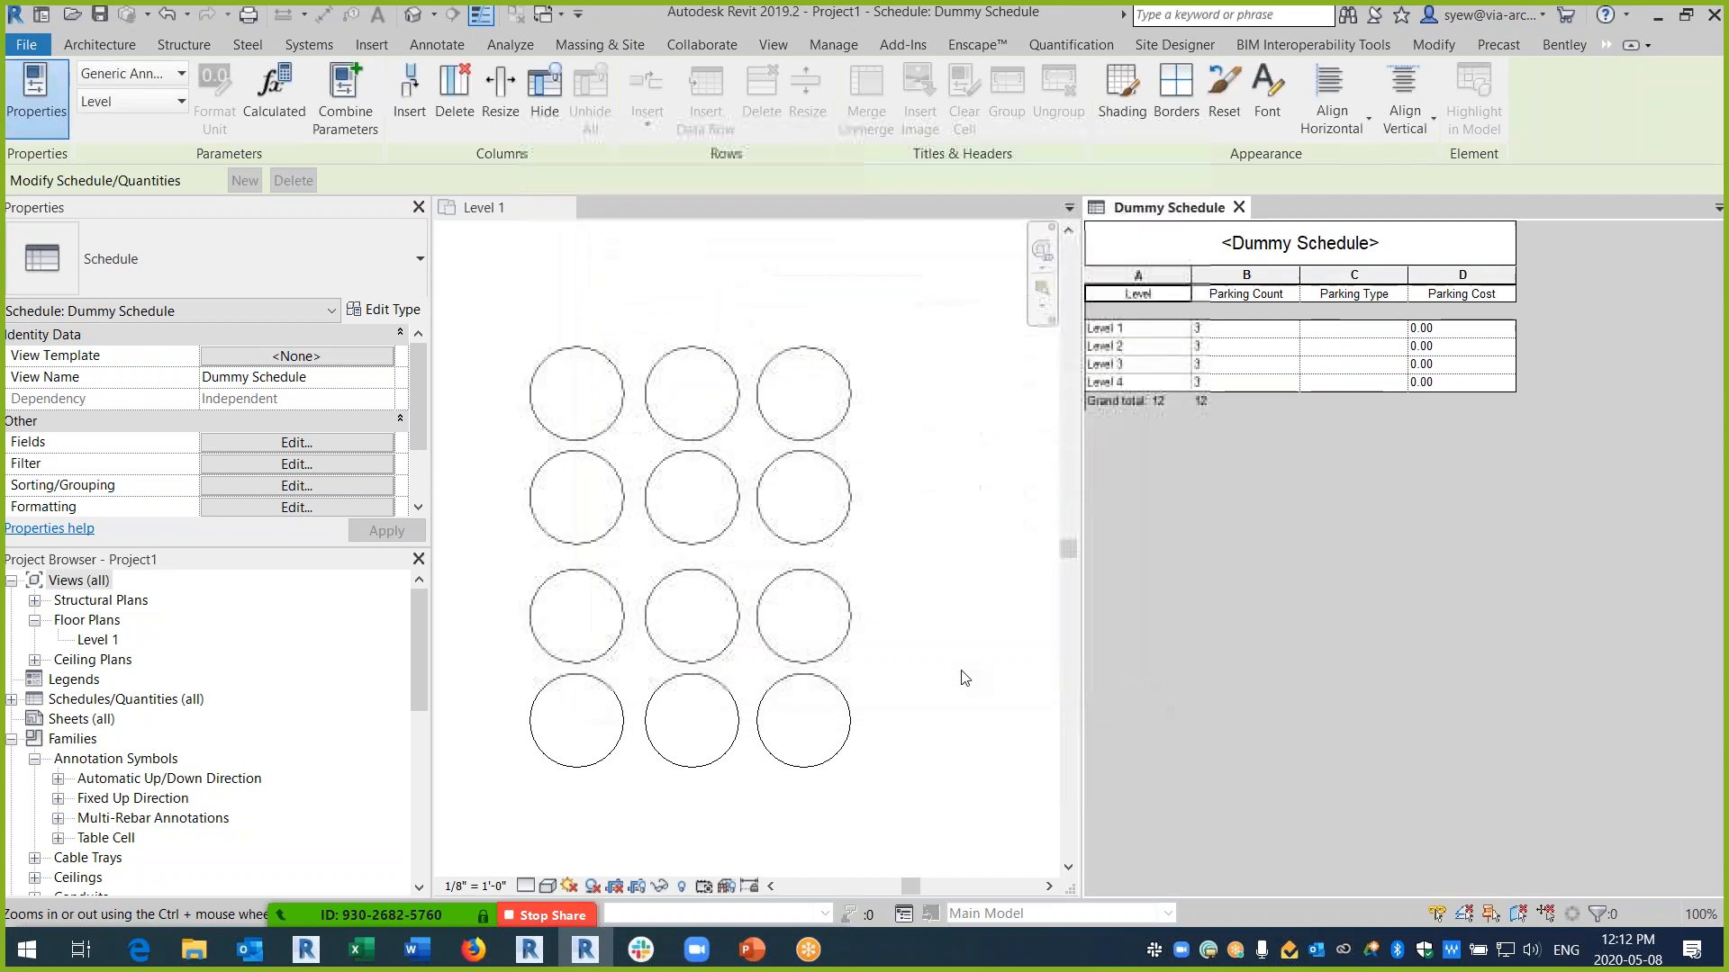
- Add Parking Type as the second sorting level of the Dummy Schedule, after Level
left_click(296, 442)
left_click(718, 261)
left_click(782, 360)
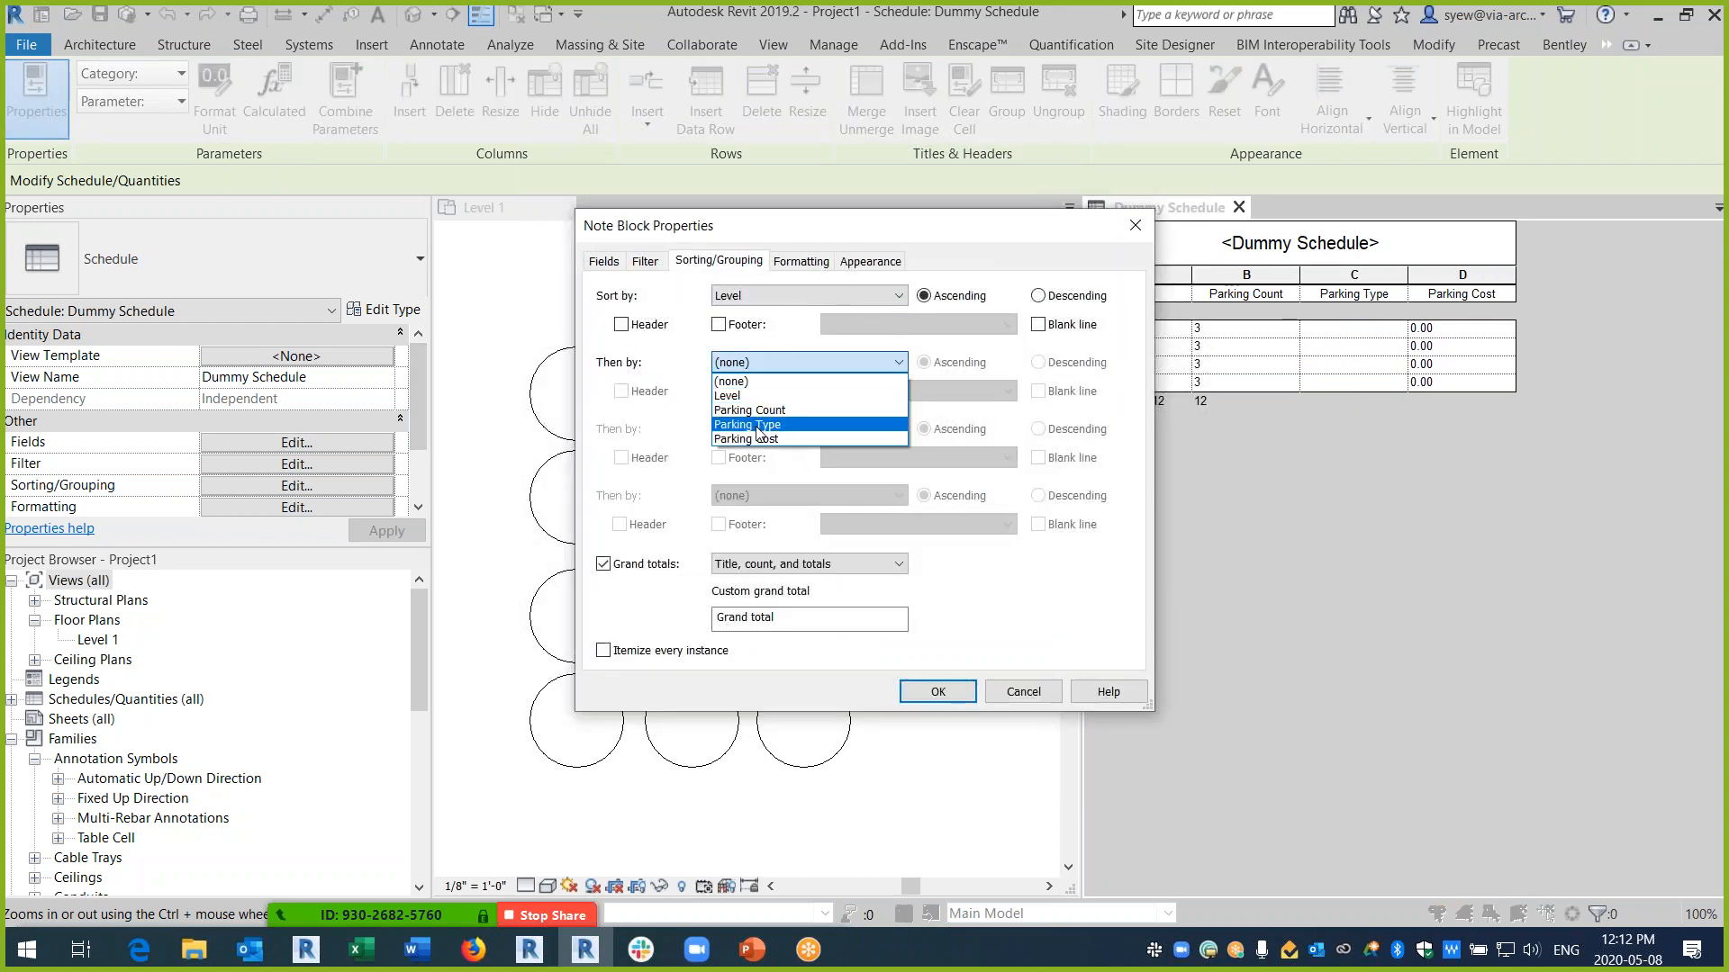
left_click(754, 425)
left_click(937, 691)
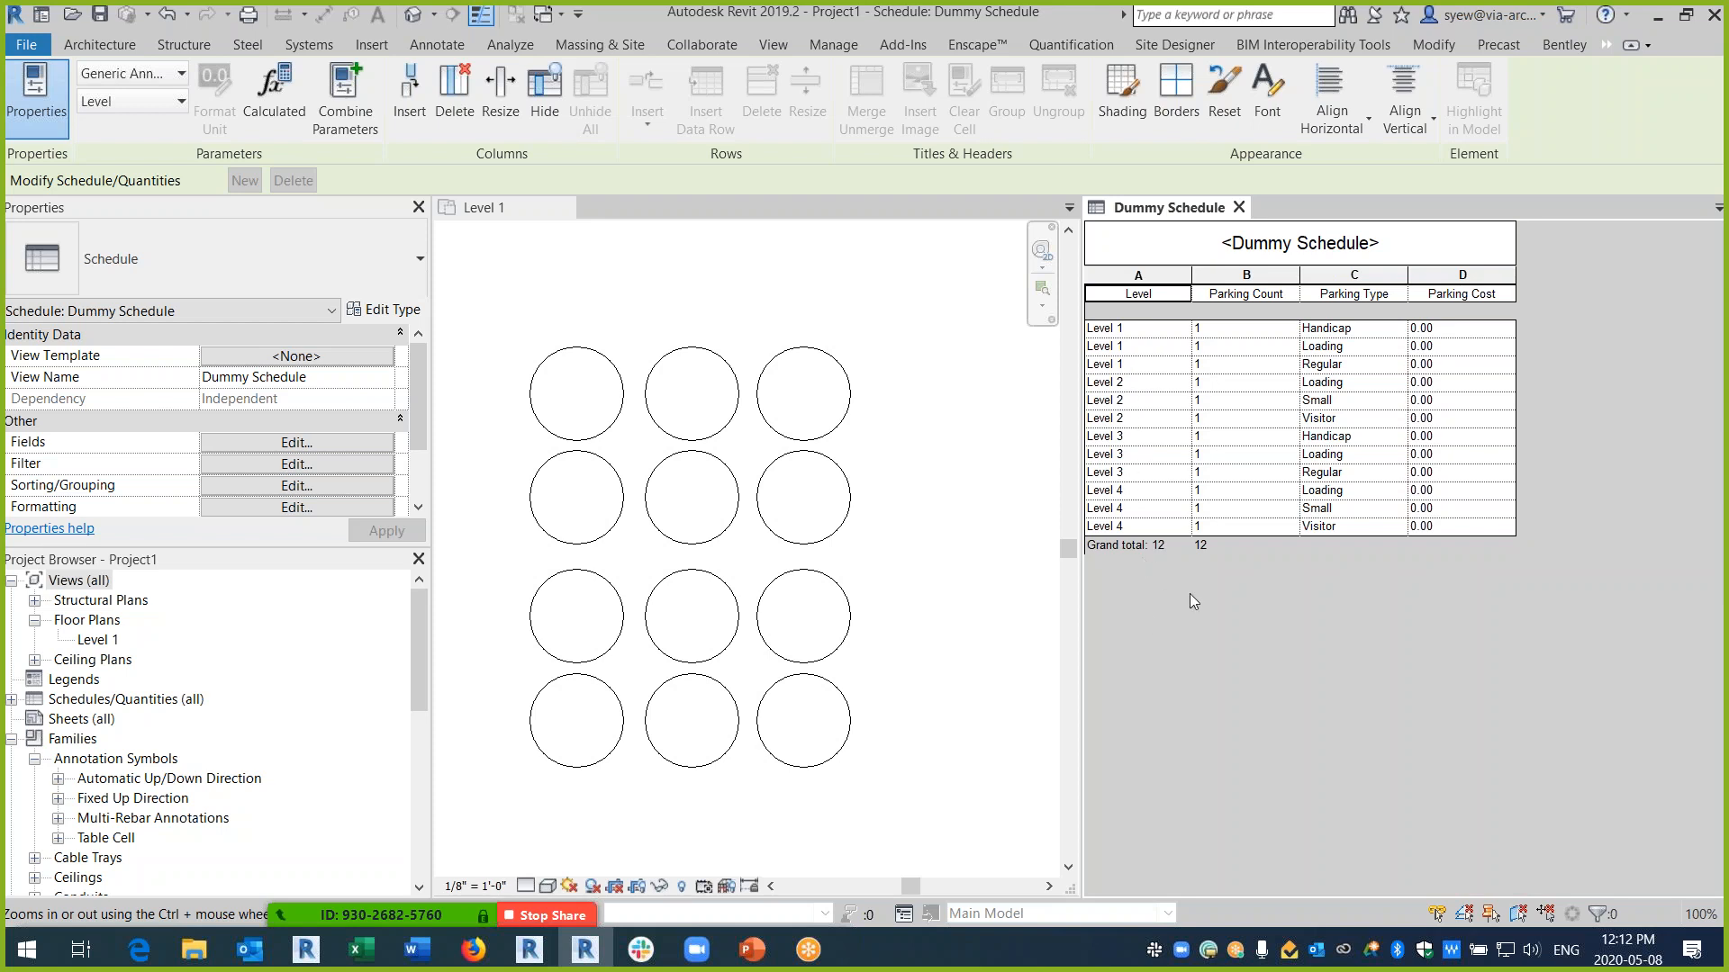
- Turn on the group header for the Level sorting and make Level a hidden field in the Dummy Schedule
left_click(302, 450)
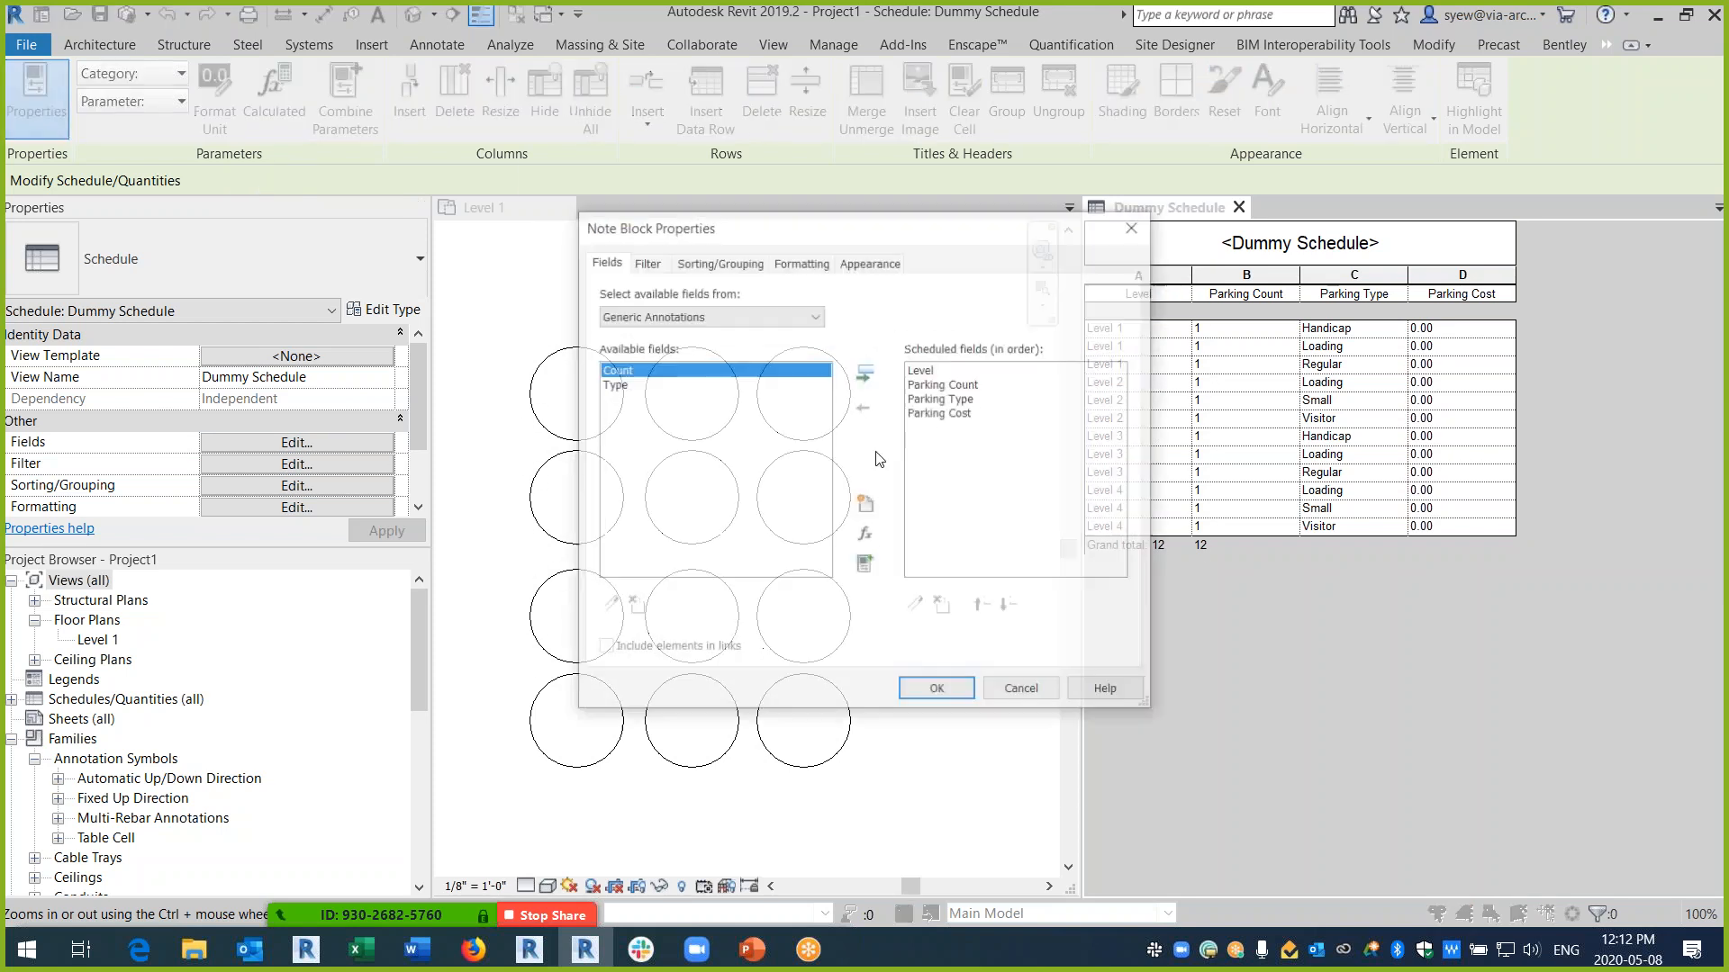
left_click(718, 260)
left_click(623, 325)
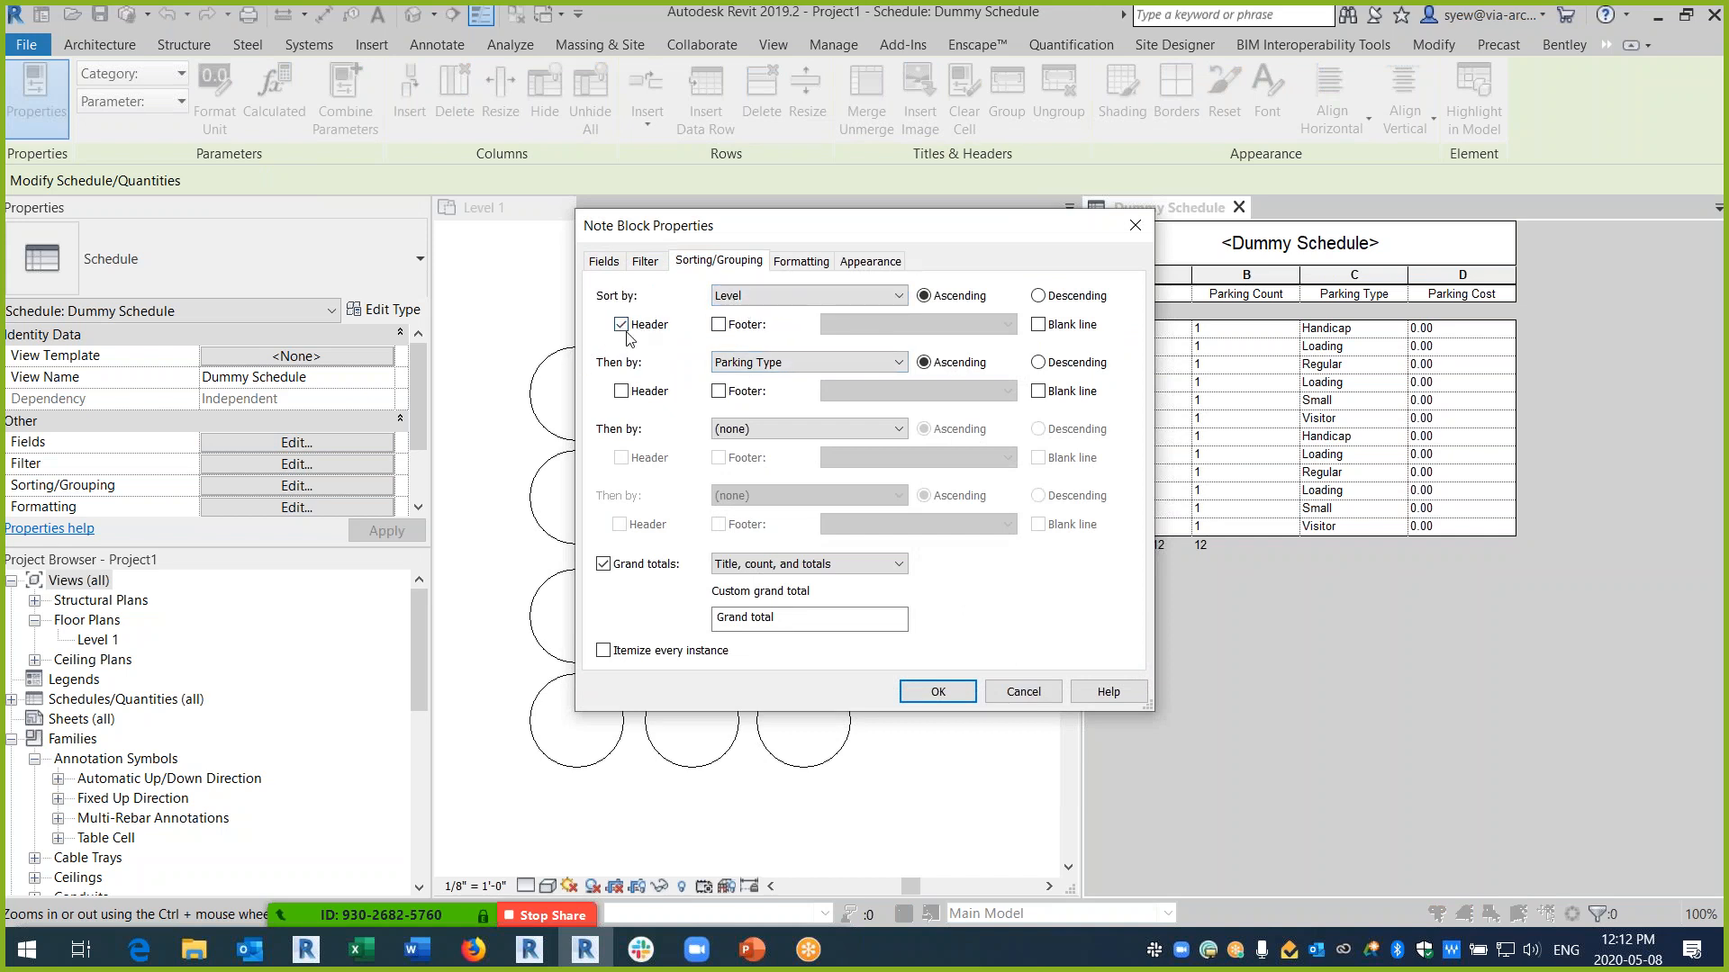
left_click(800, 261)
left_click(843, 515)
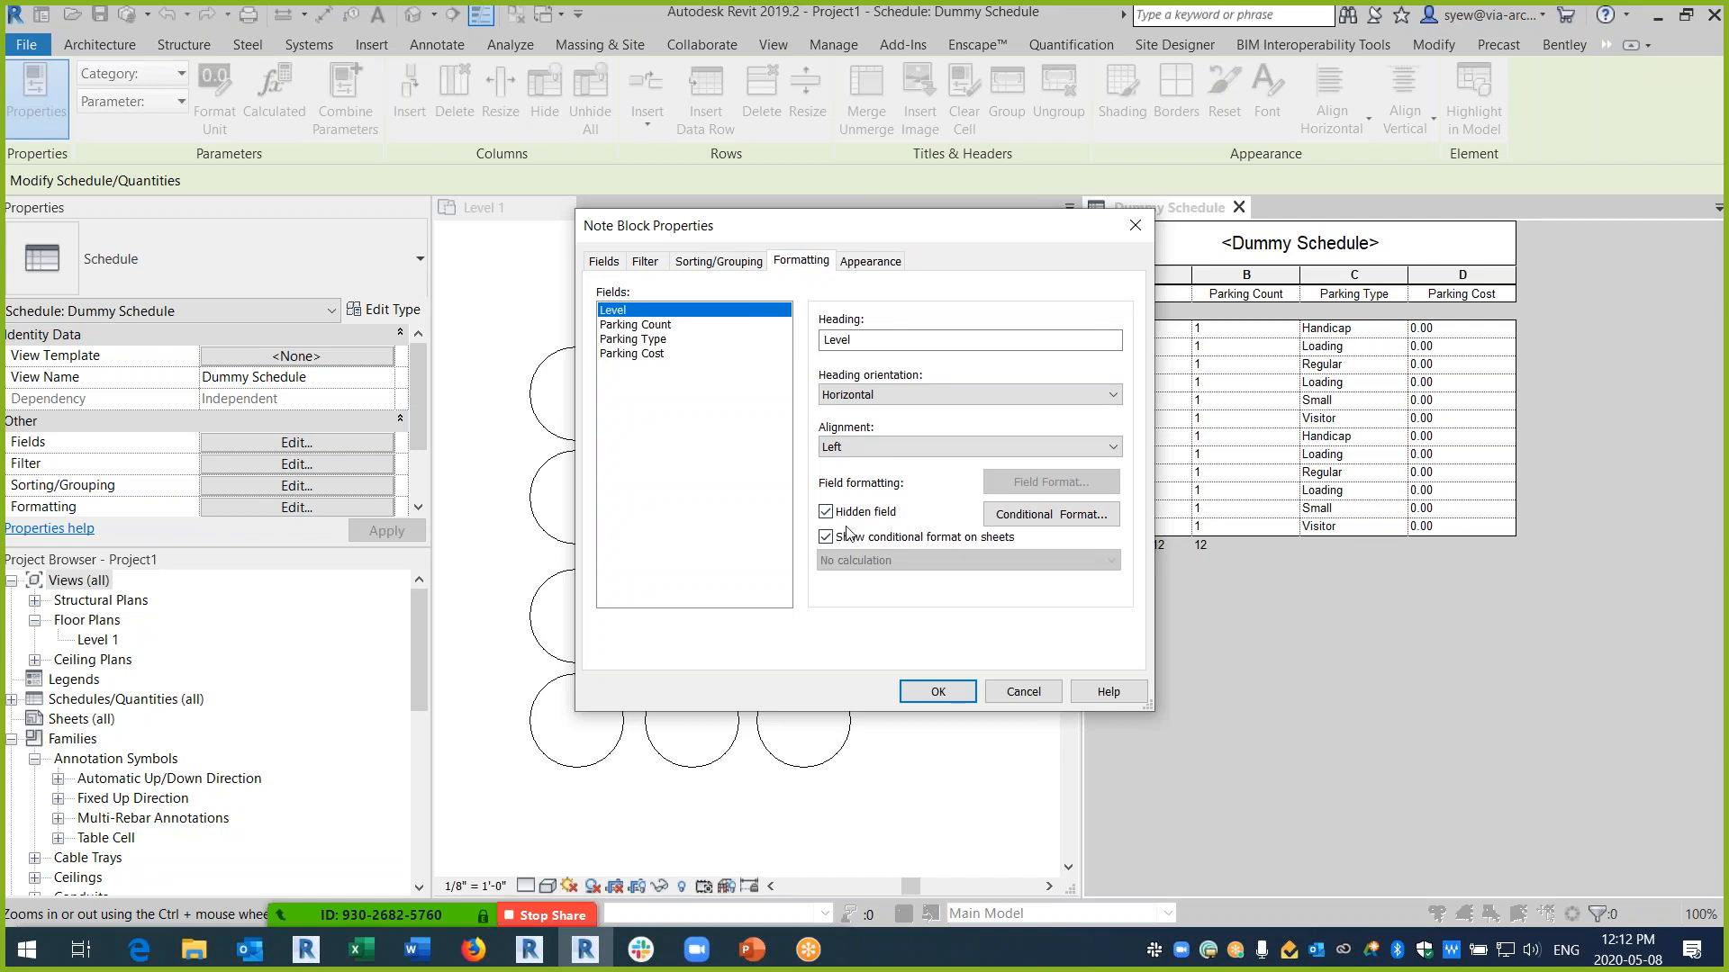
left_click(927, 689)
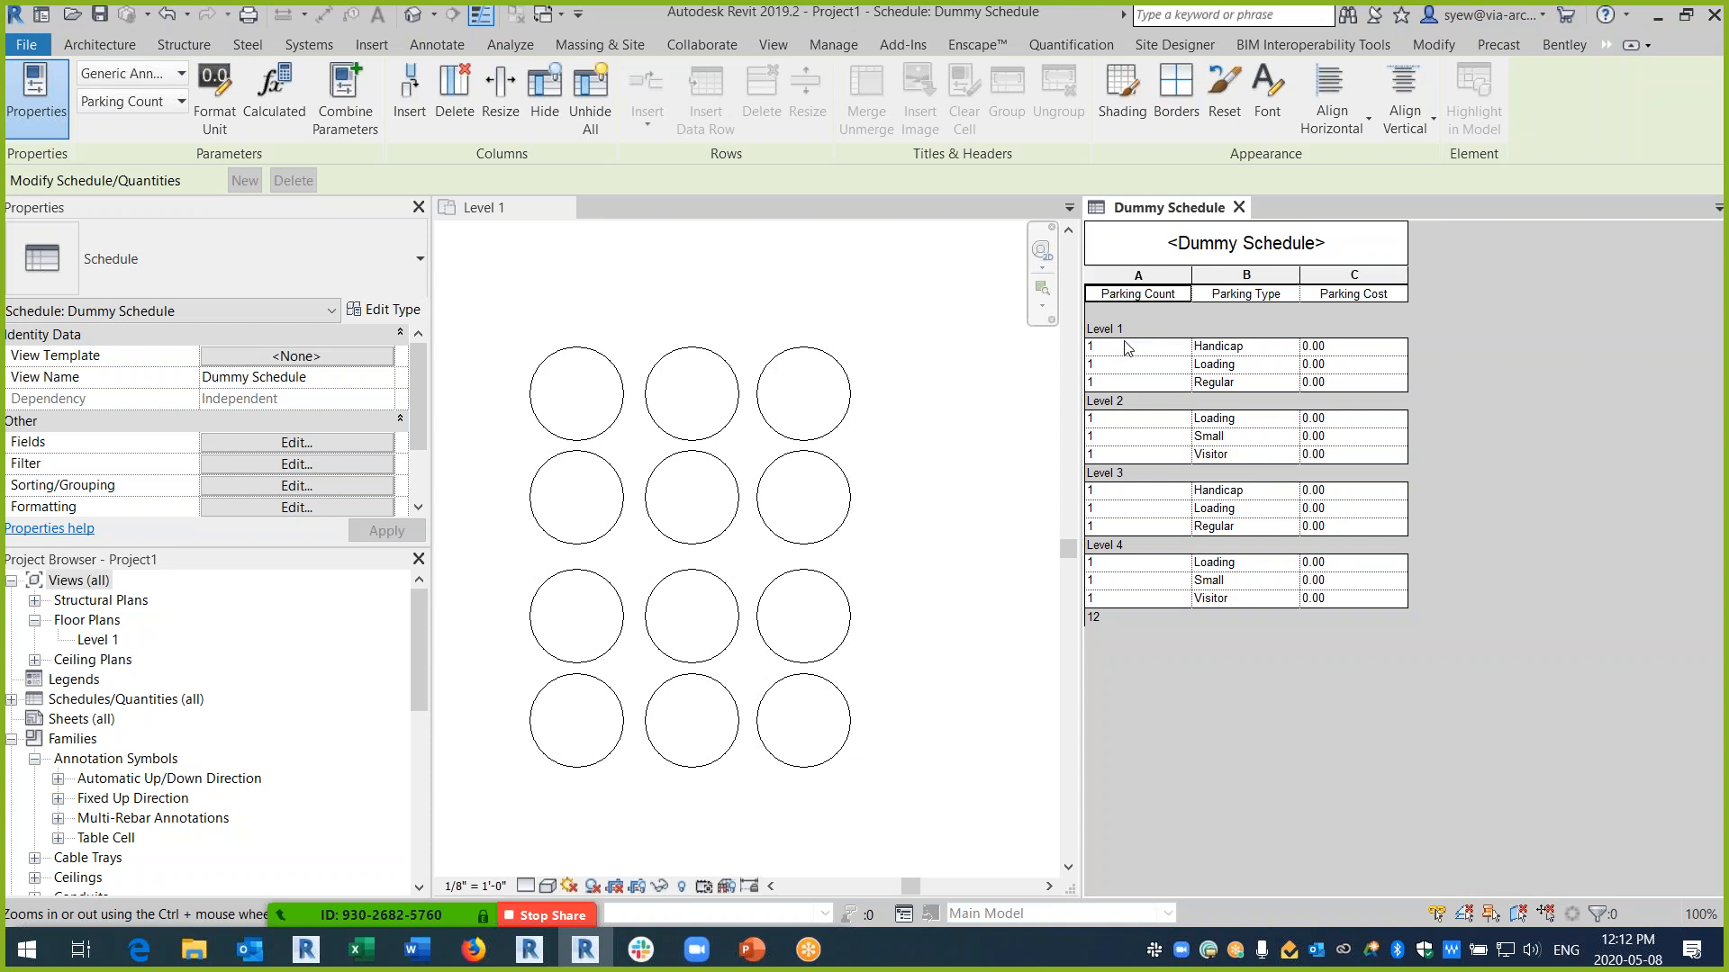
- Copy all twelve annotations horizontally about 46' - 6" to the right of the existing grid
scroll(784, 378, "down", 2)
left_click(926, 656)
left_click_drag(913, 731, 468, 270)
left_click(450, 119)
left_click(634, 386)
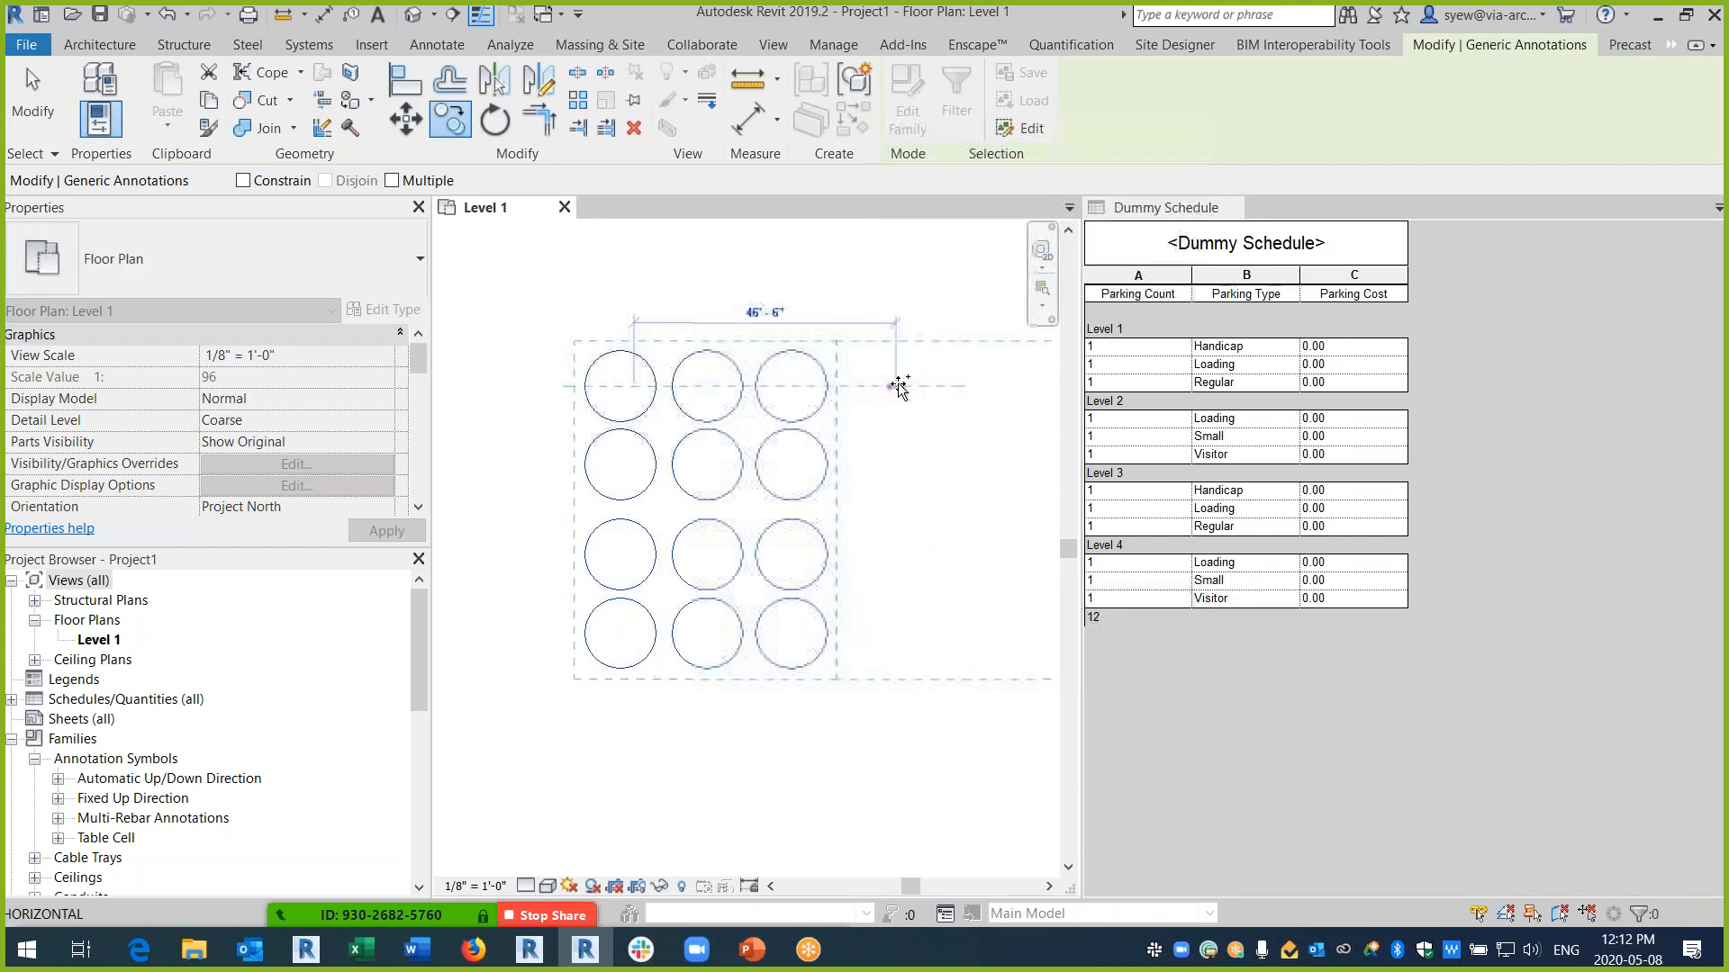
left_click(896, 386)
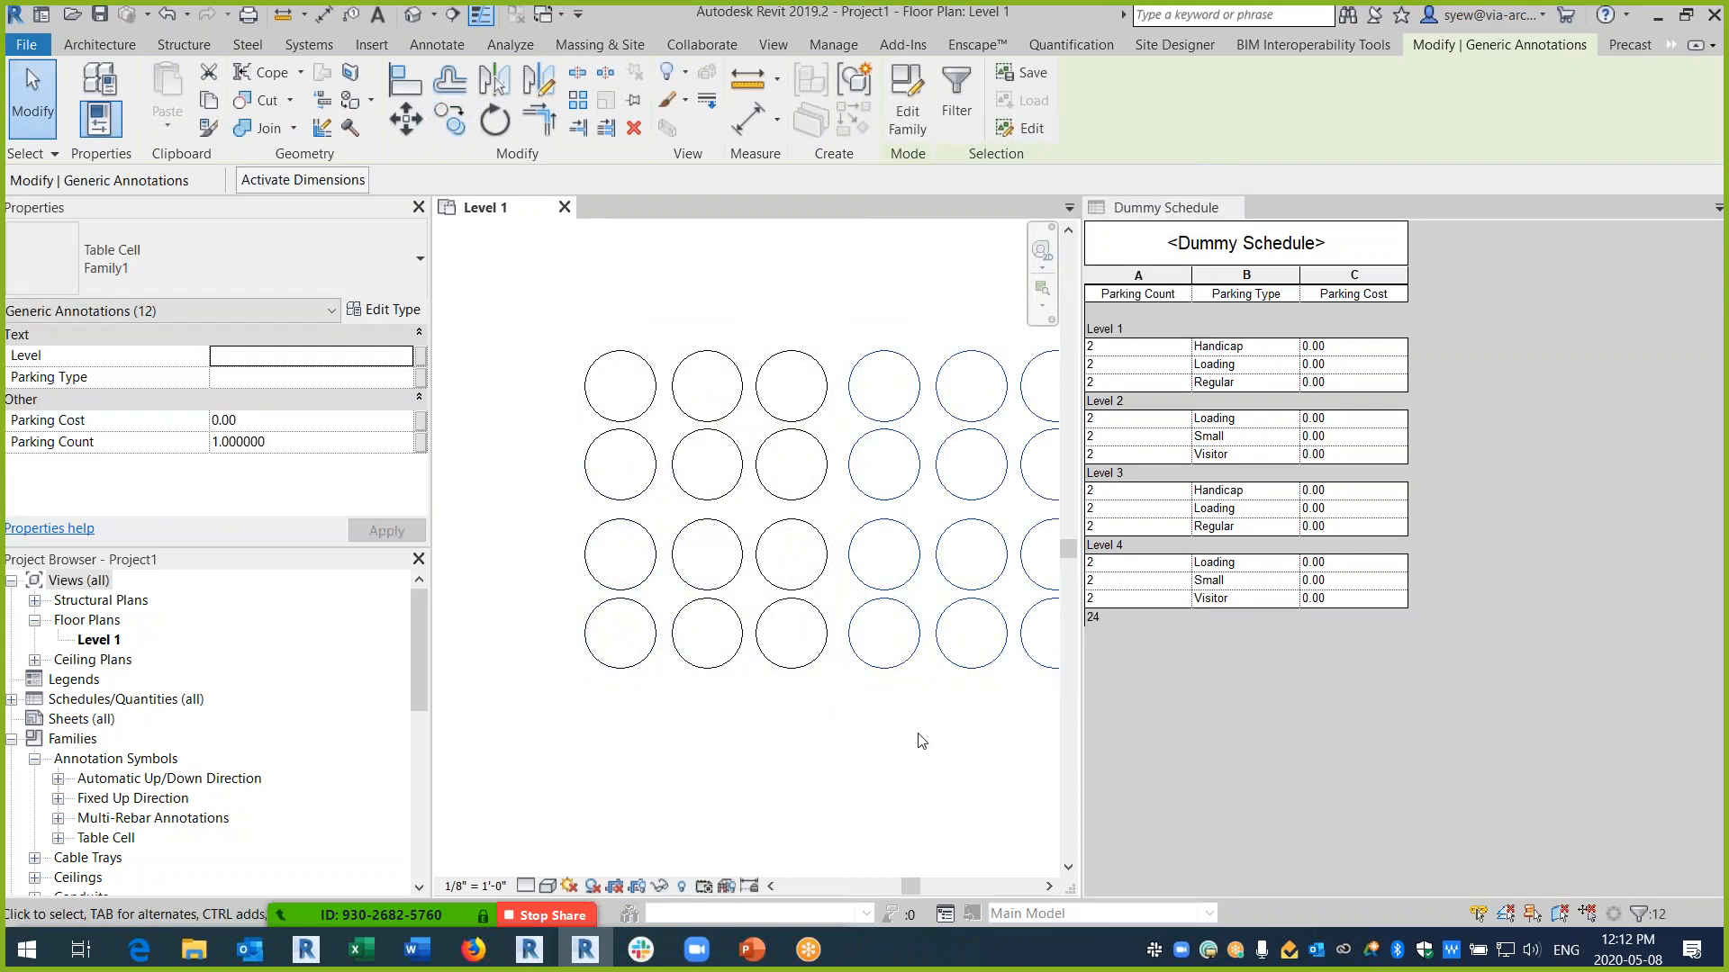
left_click(826, 725)
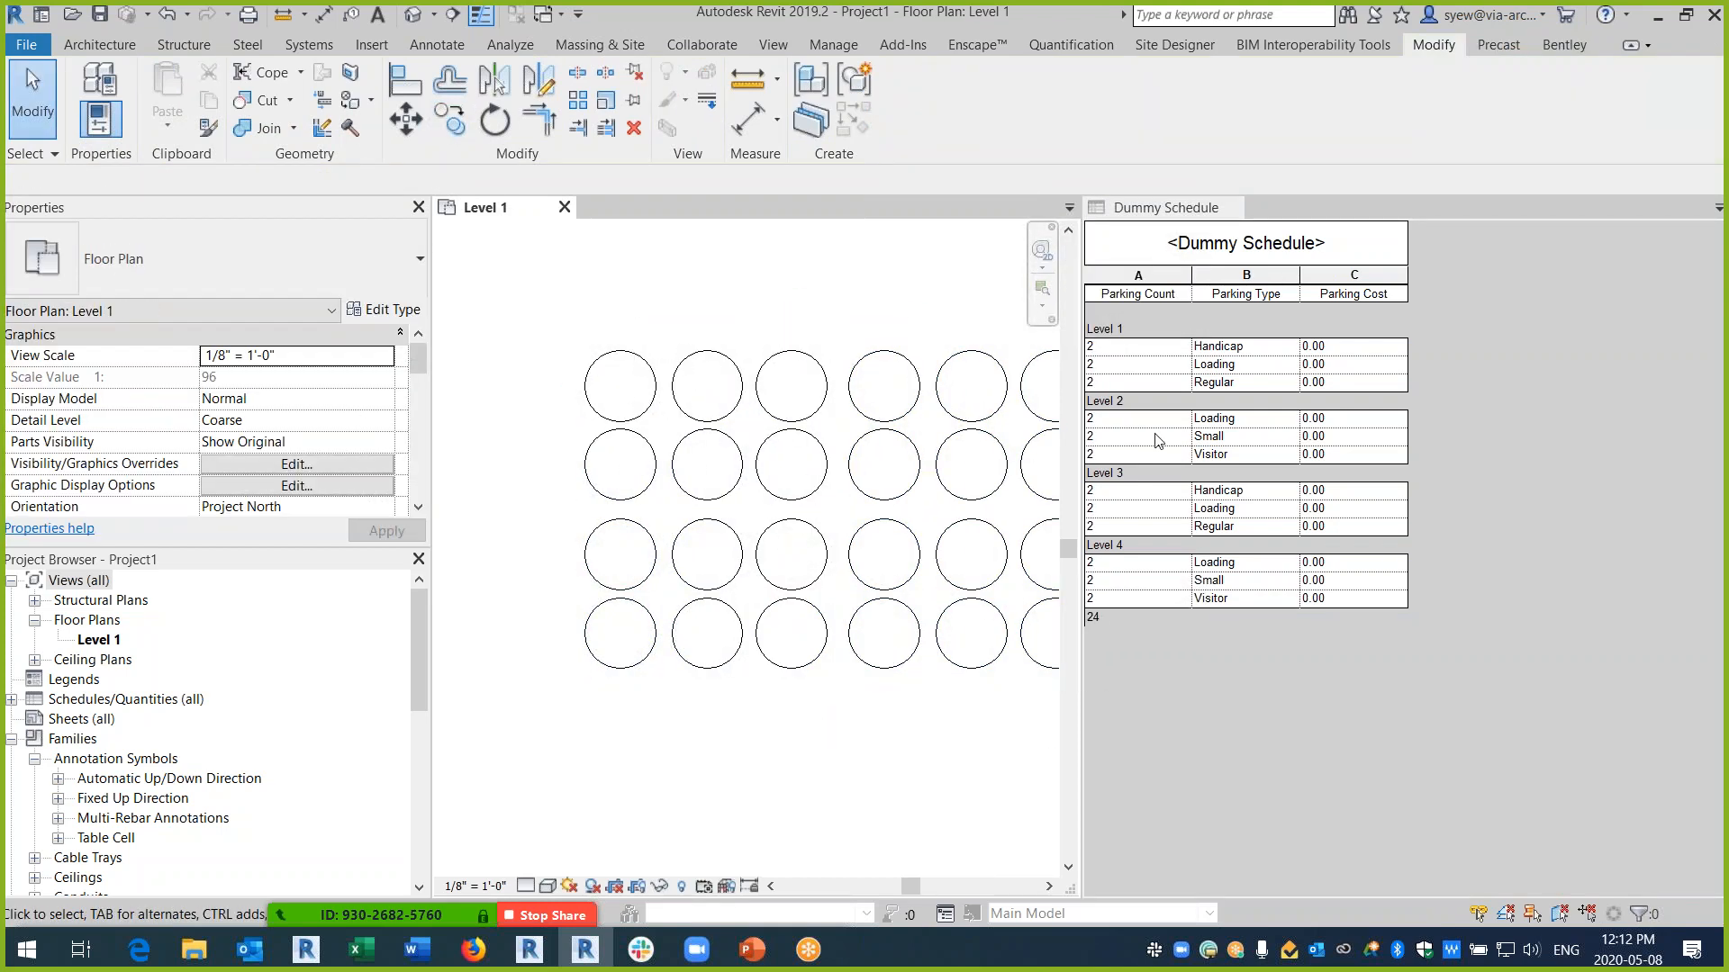
- Set the Parking Count of all 24 Table Cell annotations to 4
middle_click_drag(857, 707, 826, 727)
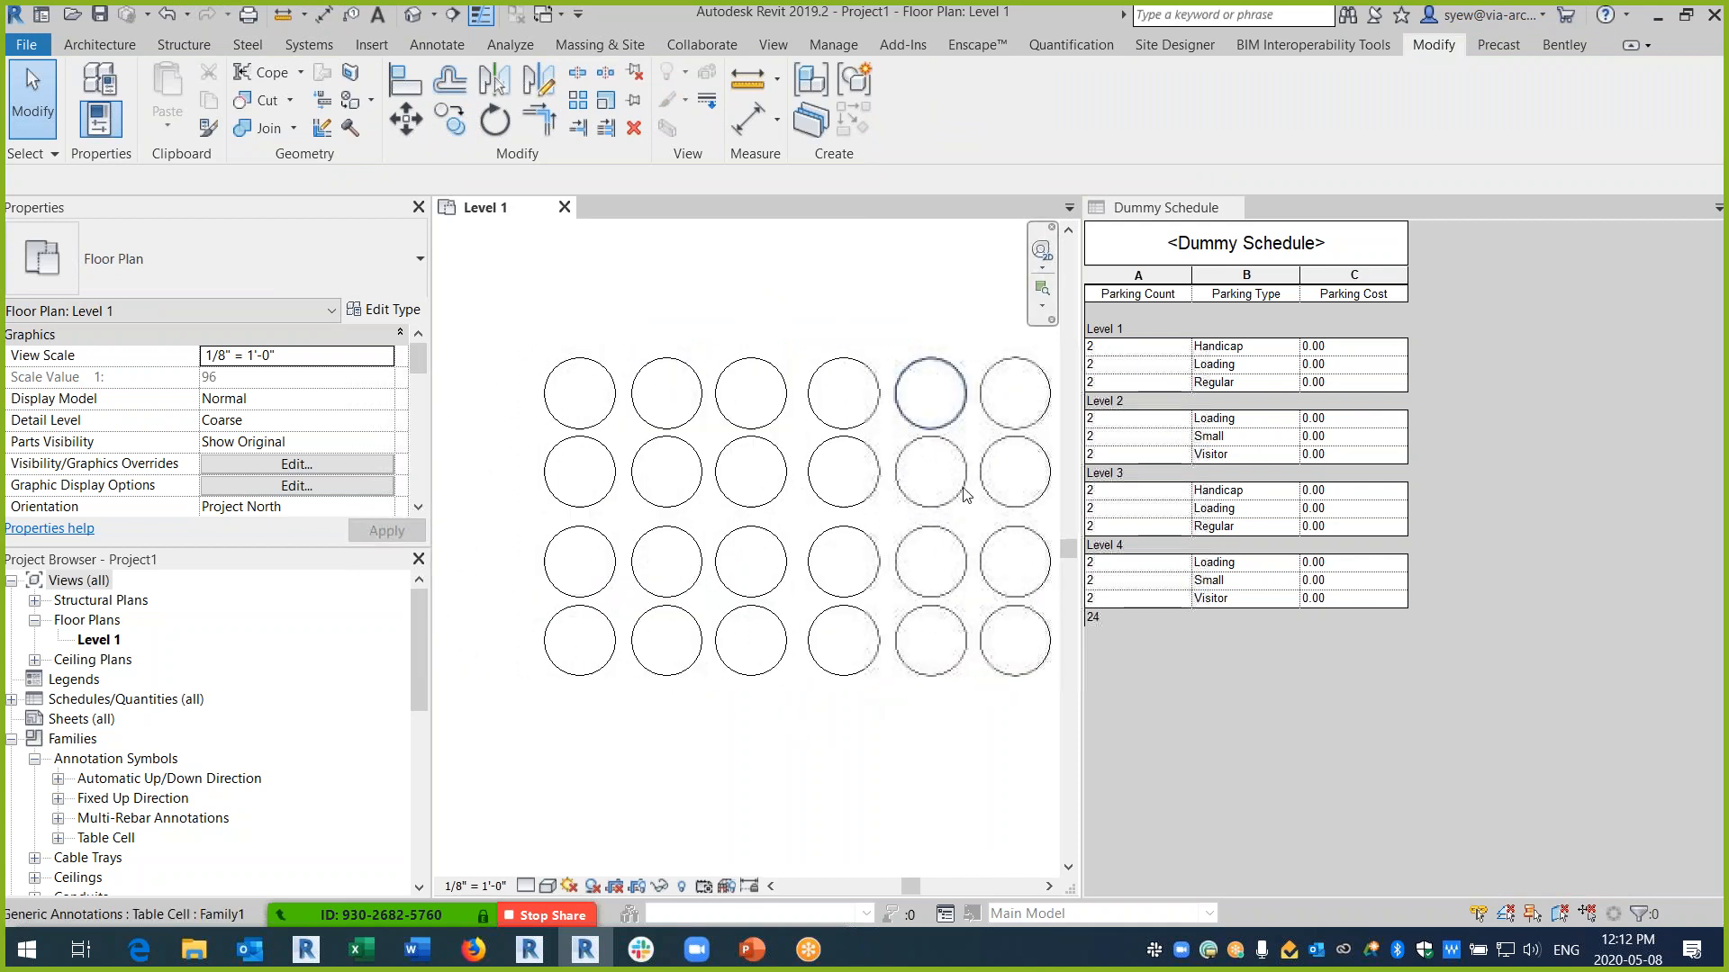
middle_click_drag(1032, 743, 973, 714)
mouse_move(973, 714)
left_mouse_down()
mouse_move(495, 359)
mouse_move(477, 319)
left_mouse_up()
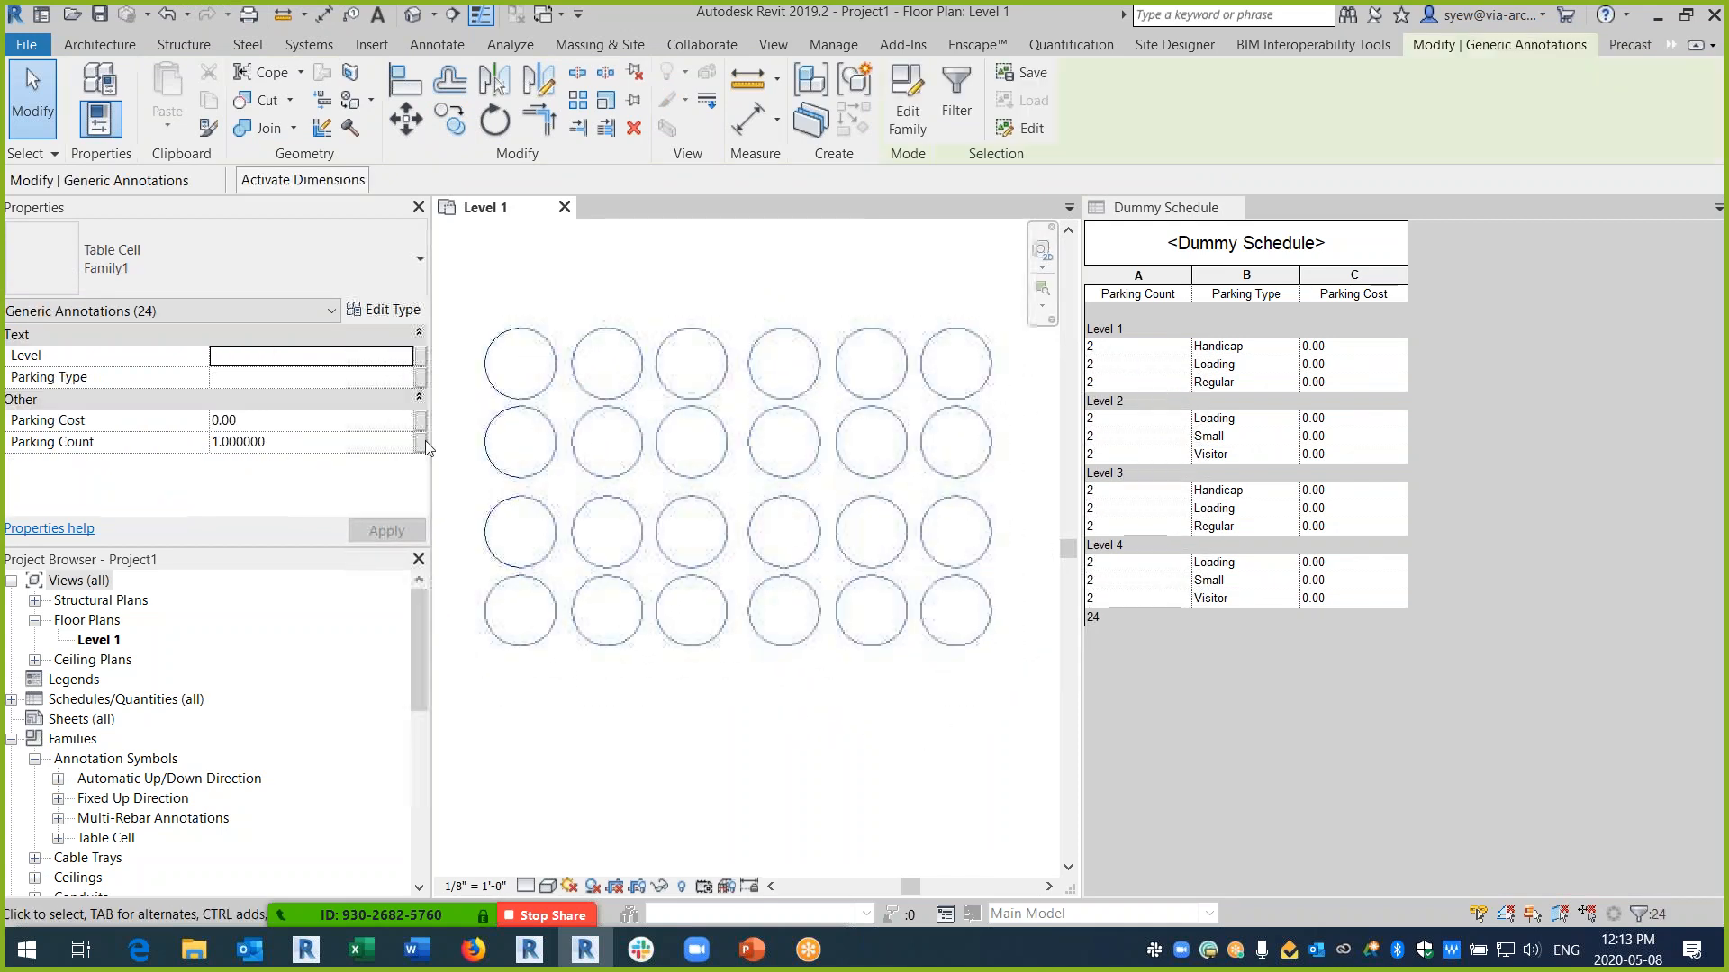
left_click(287, 443)
type("4")
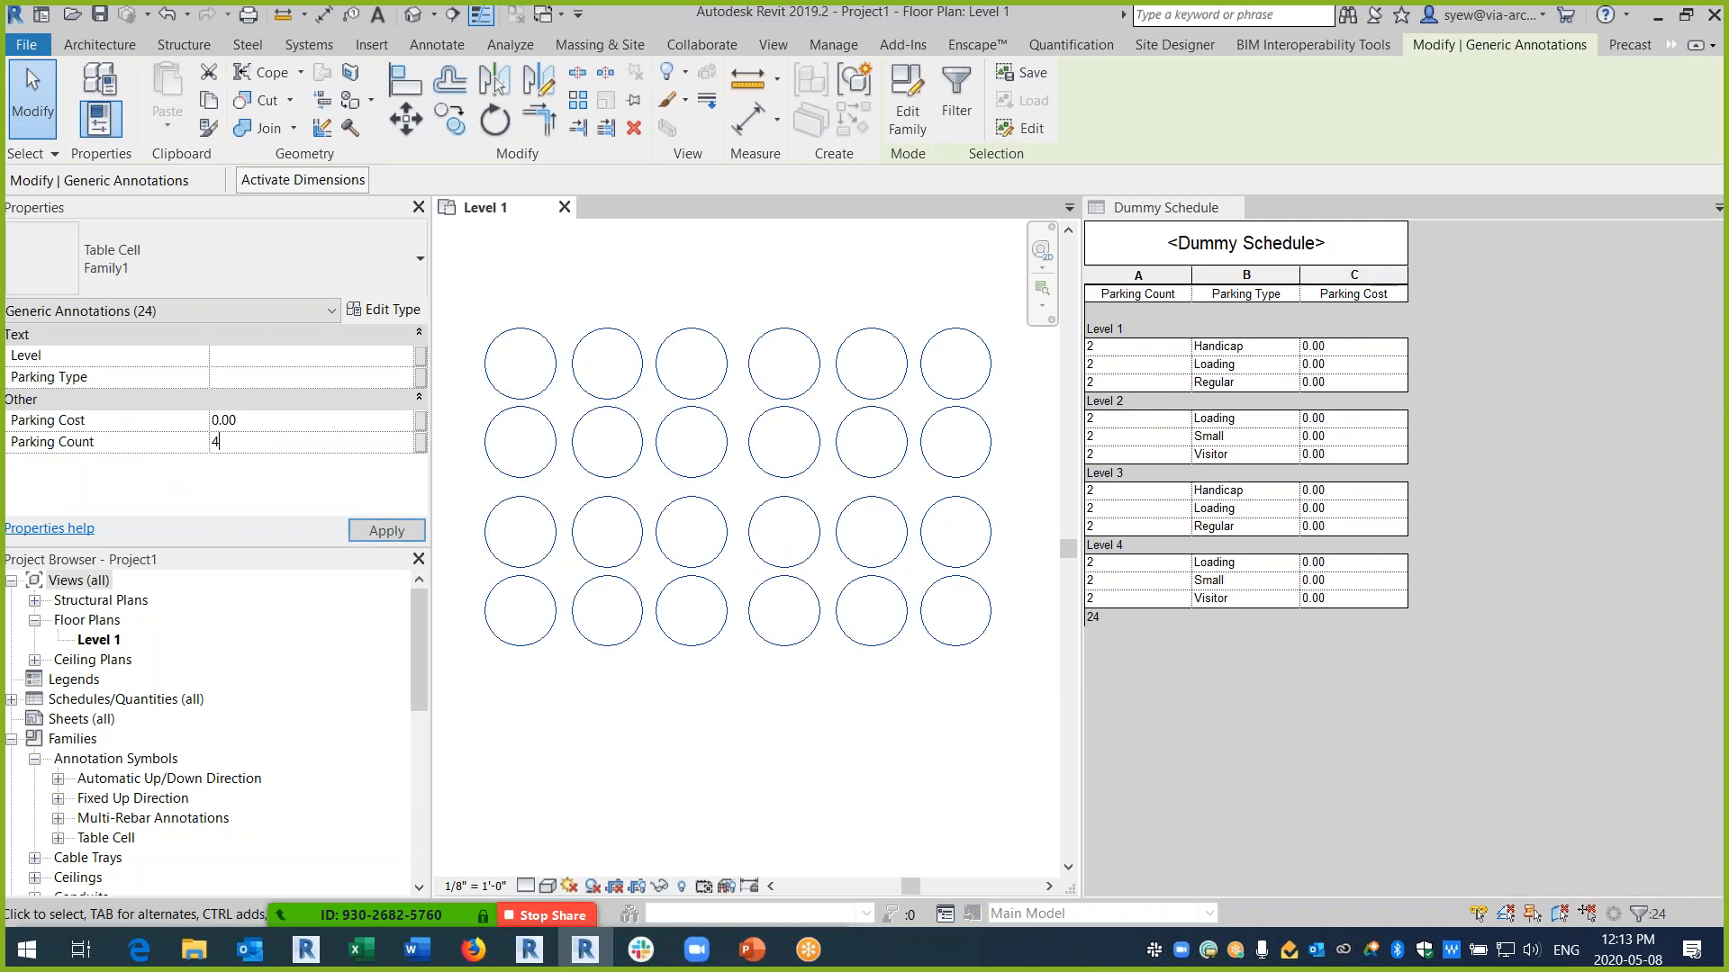
key("Return")
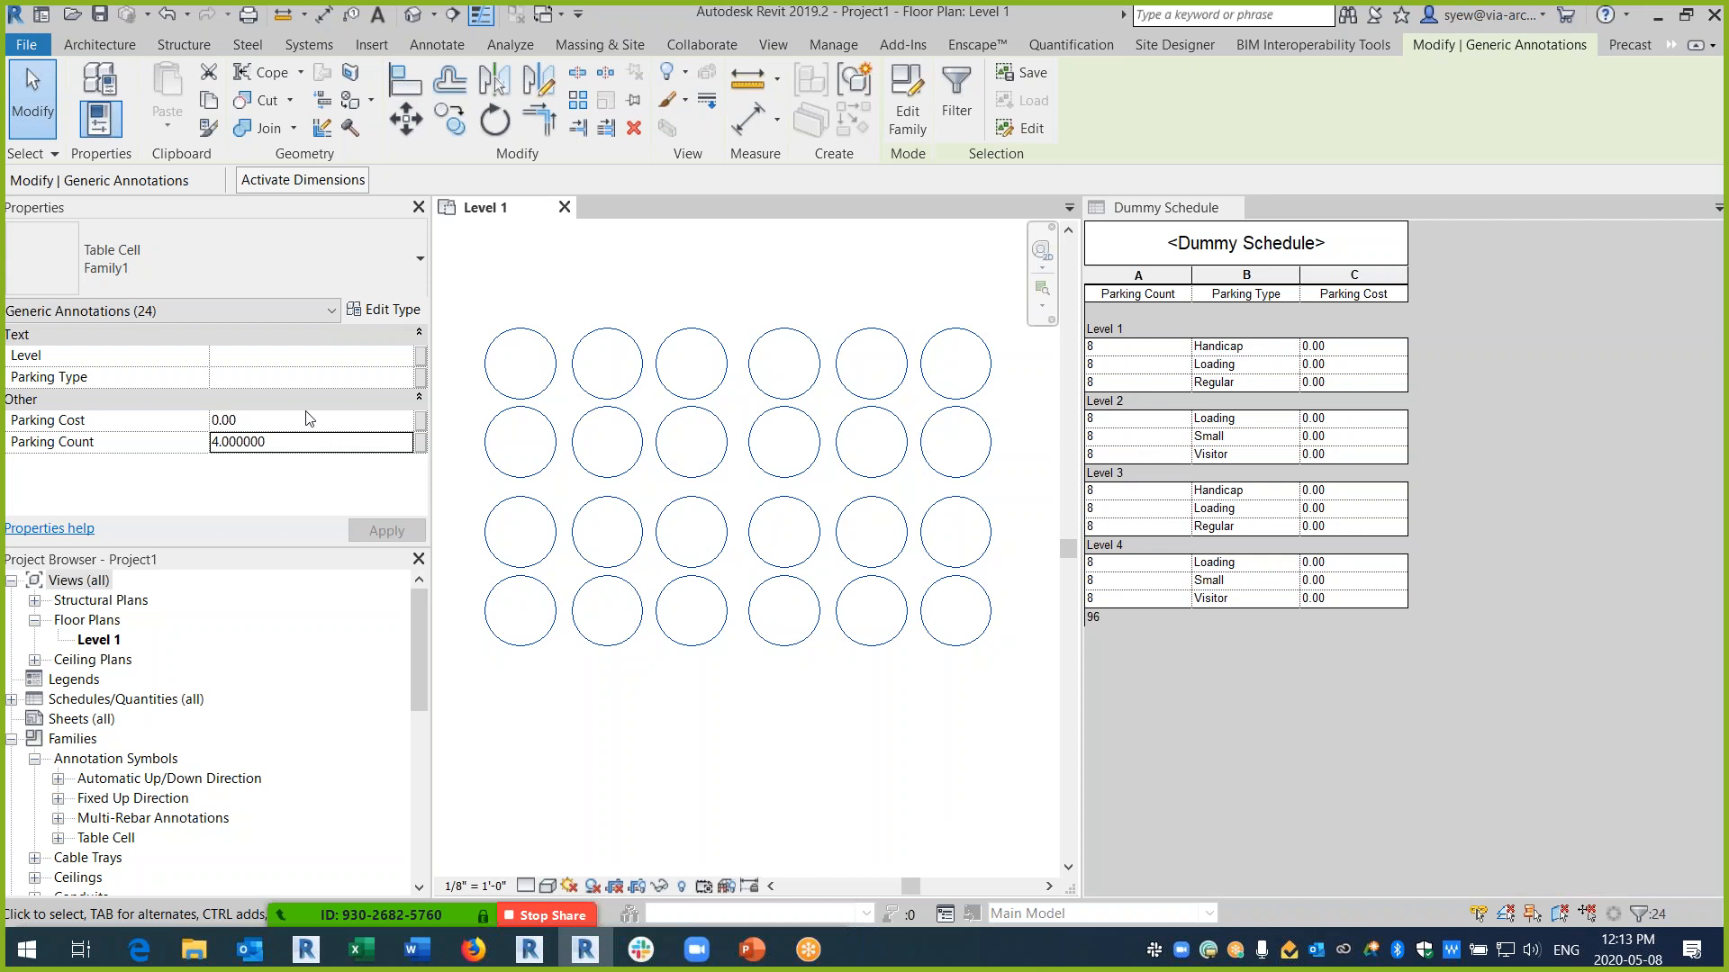
- Return the Parking Count of all 24 Table Cell annotations to 1 and clear the selection
left_click(298, 442)
type("1")
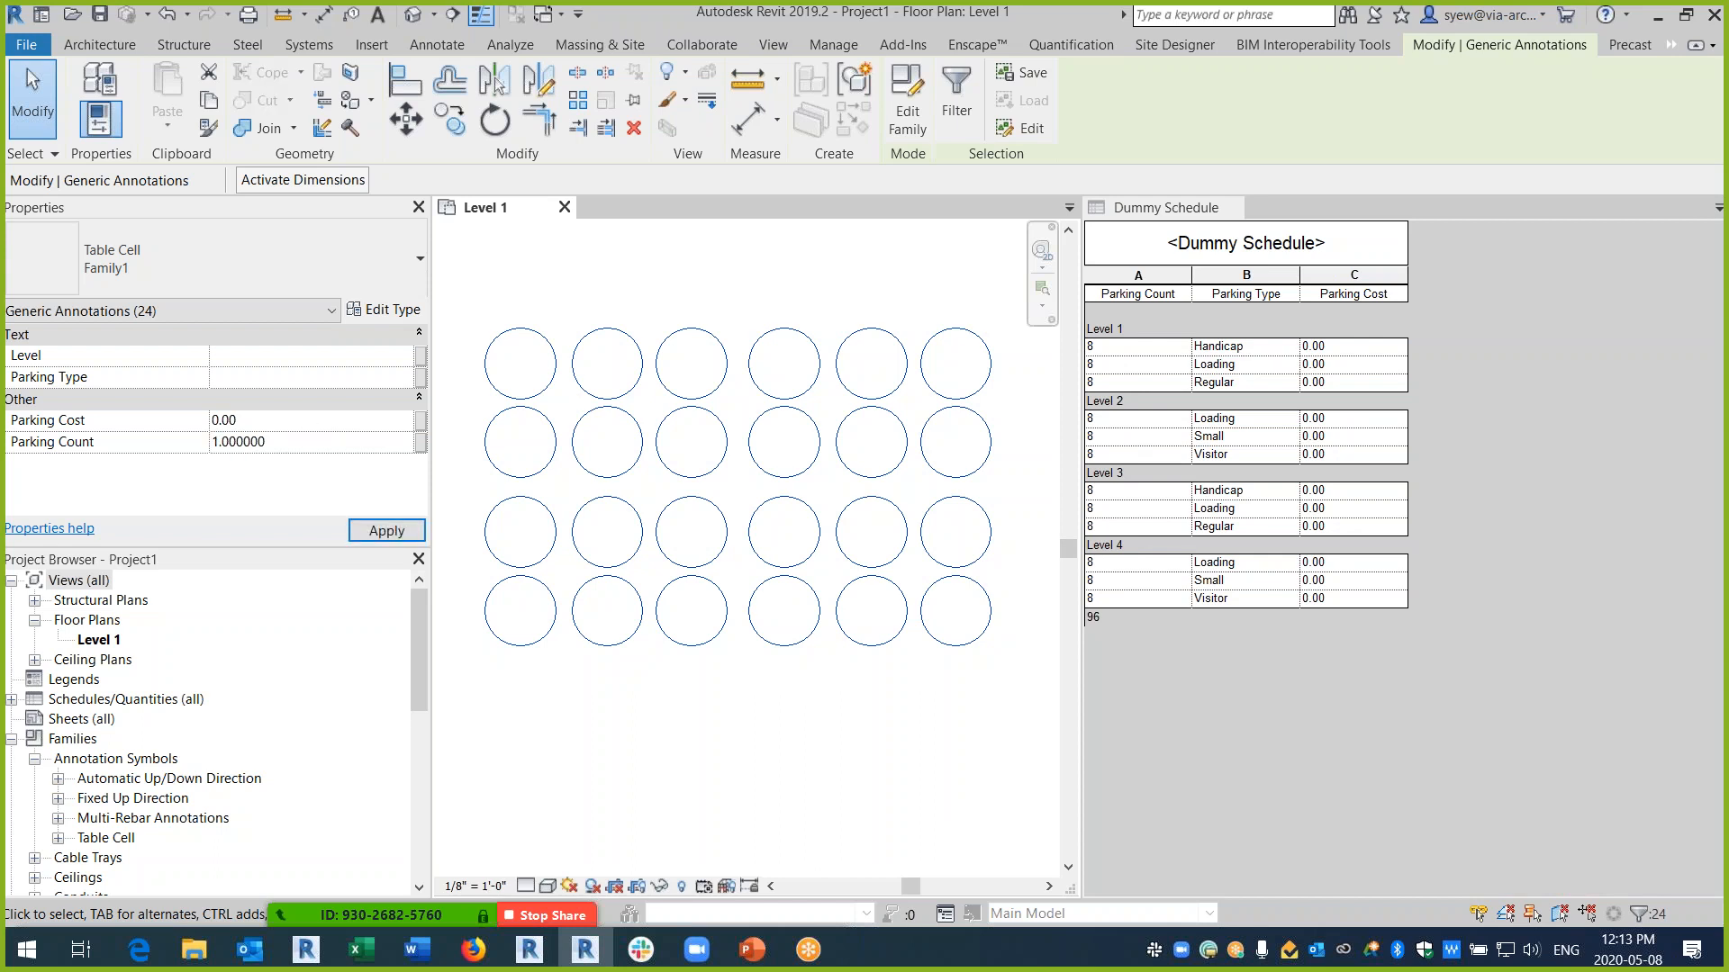
key("Return")
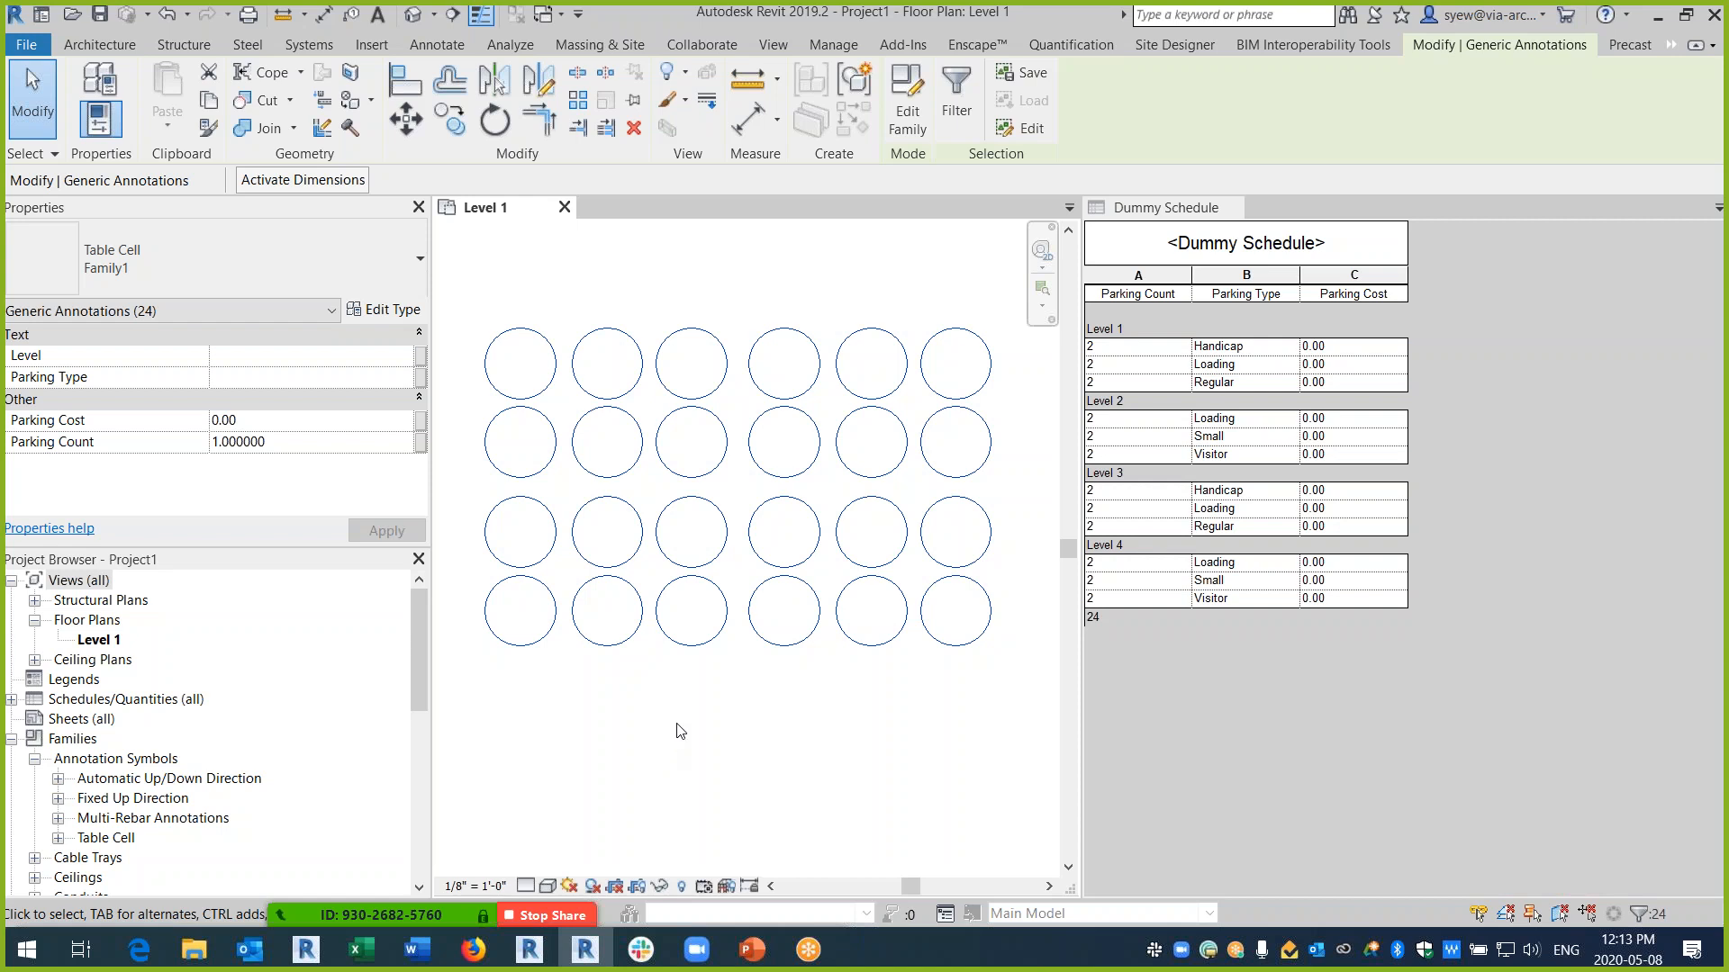
left_click(671, 737)
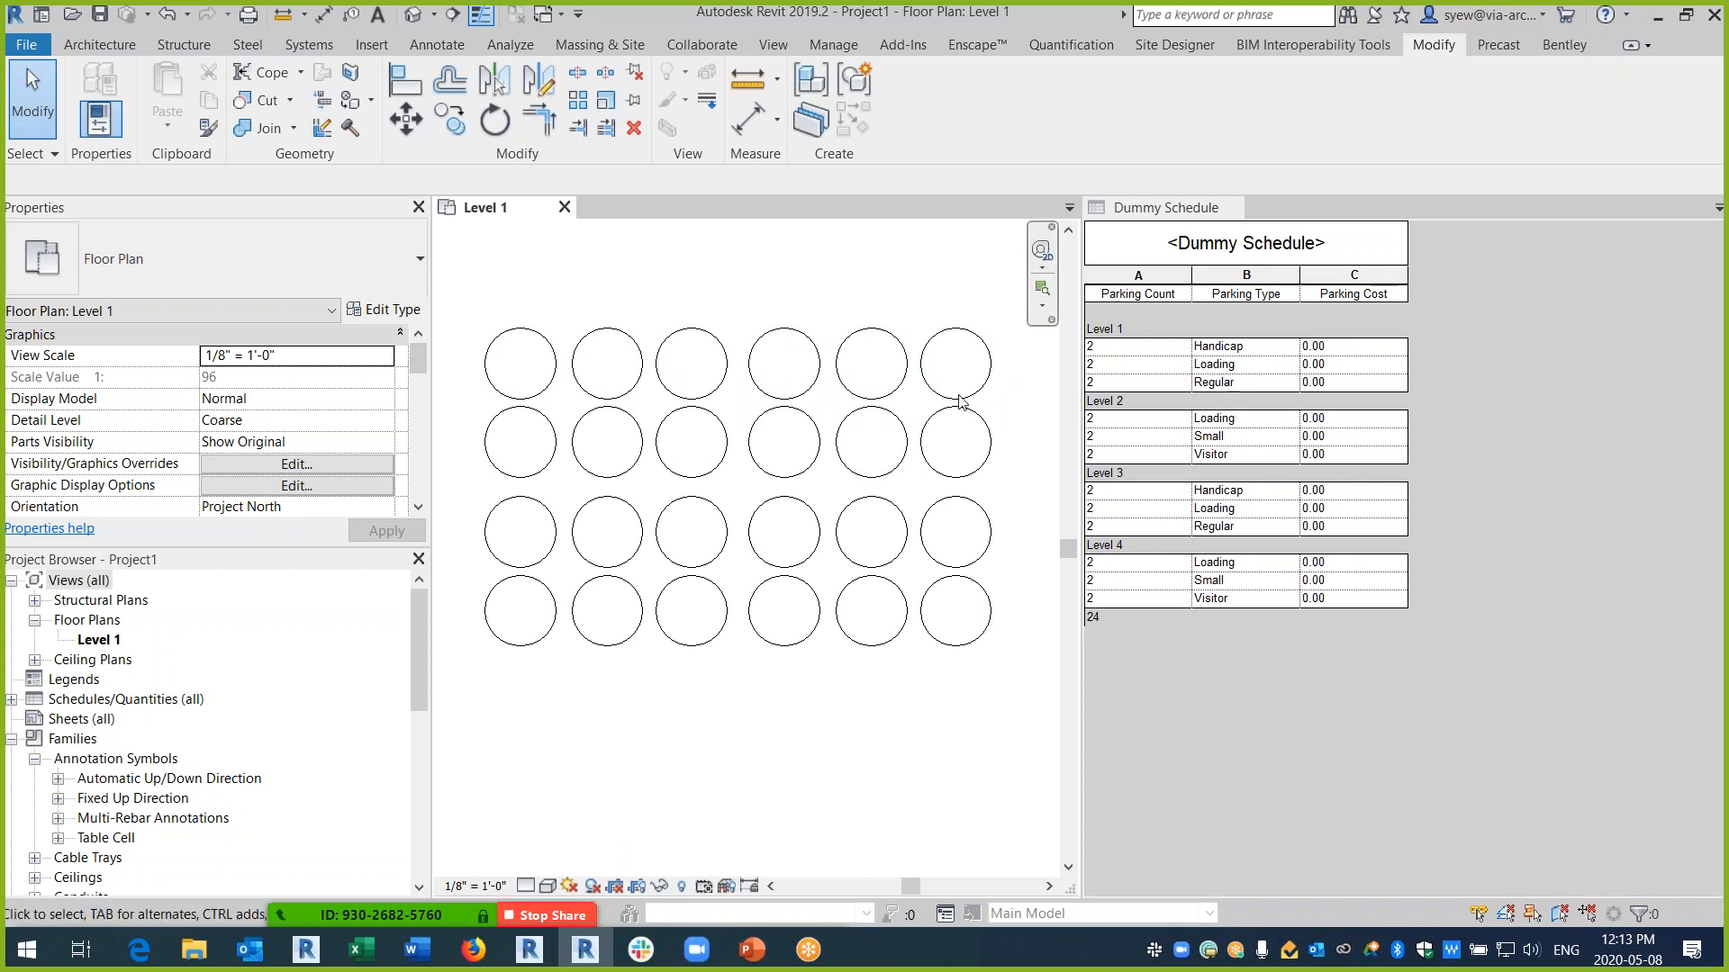
- Set the Parking Cost of all 24 Table Cell annotations to 1000
left_click(514, 395)
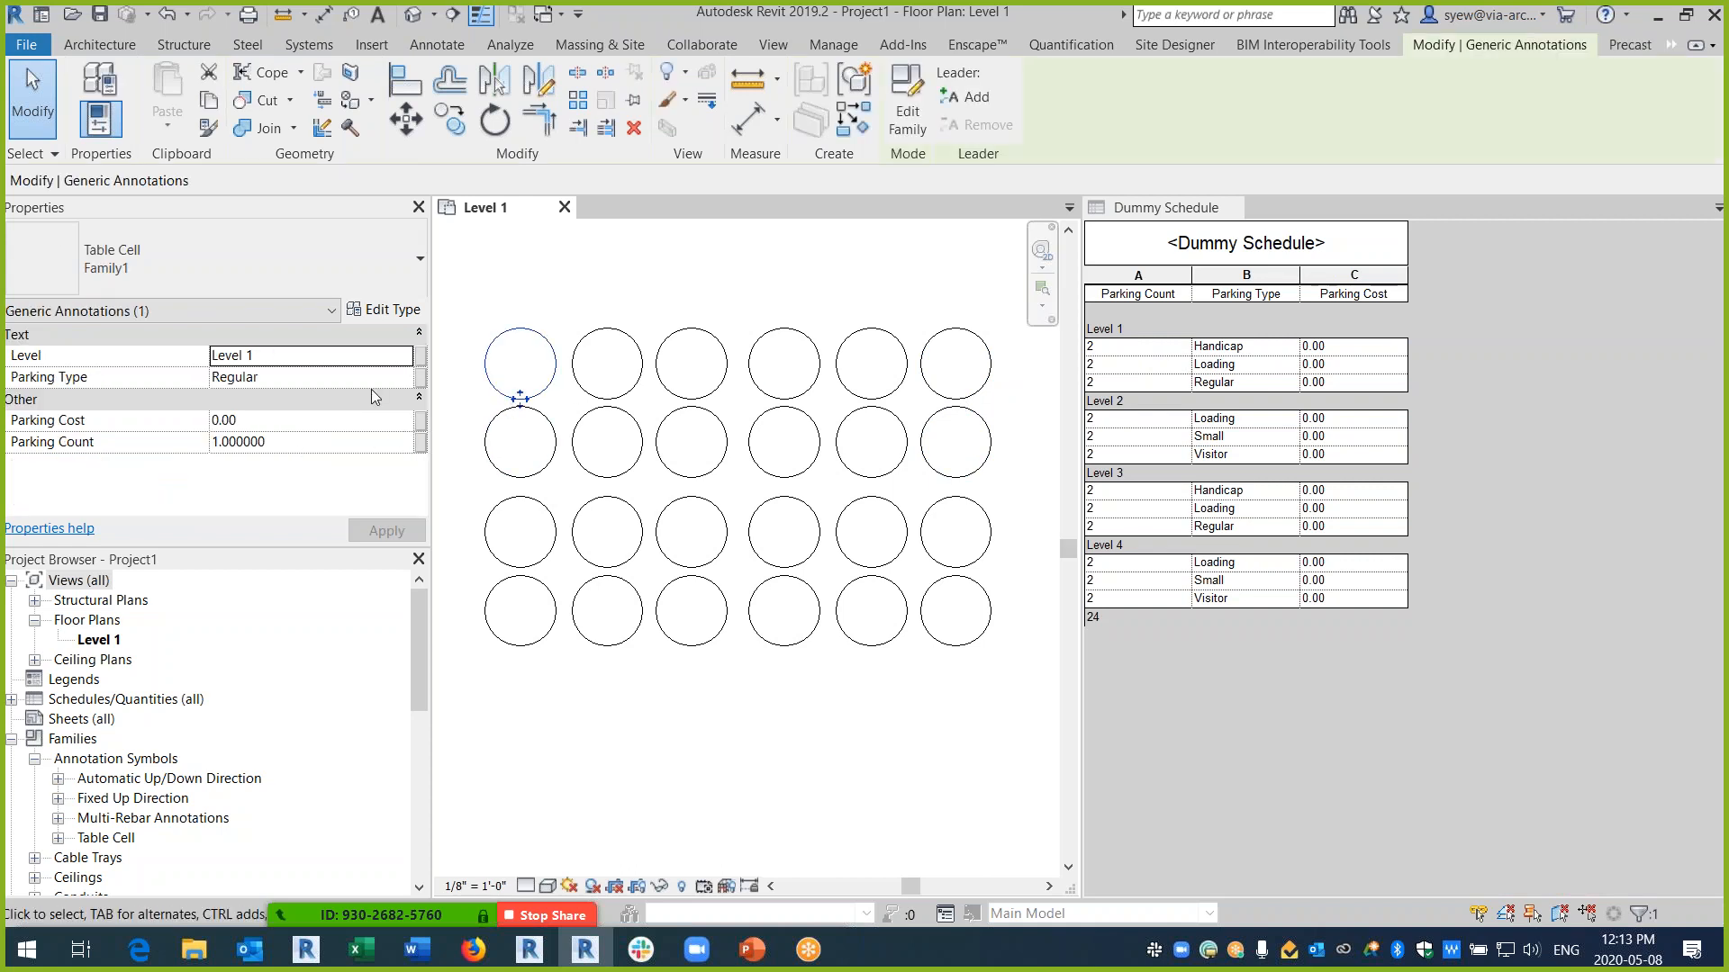
left_click_drag(971, 708, 506, 362)
key("Tab")
key("Tab")
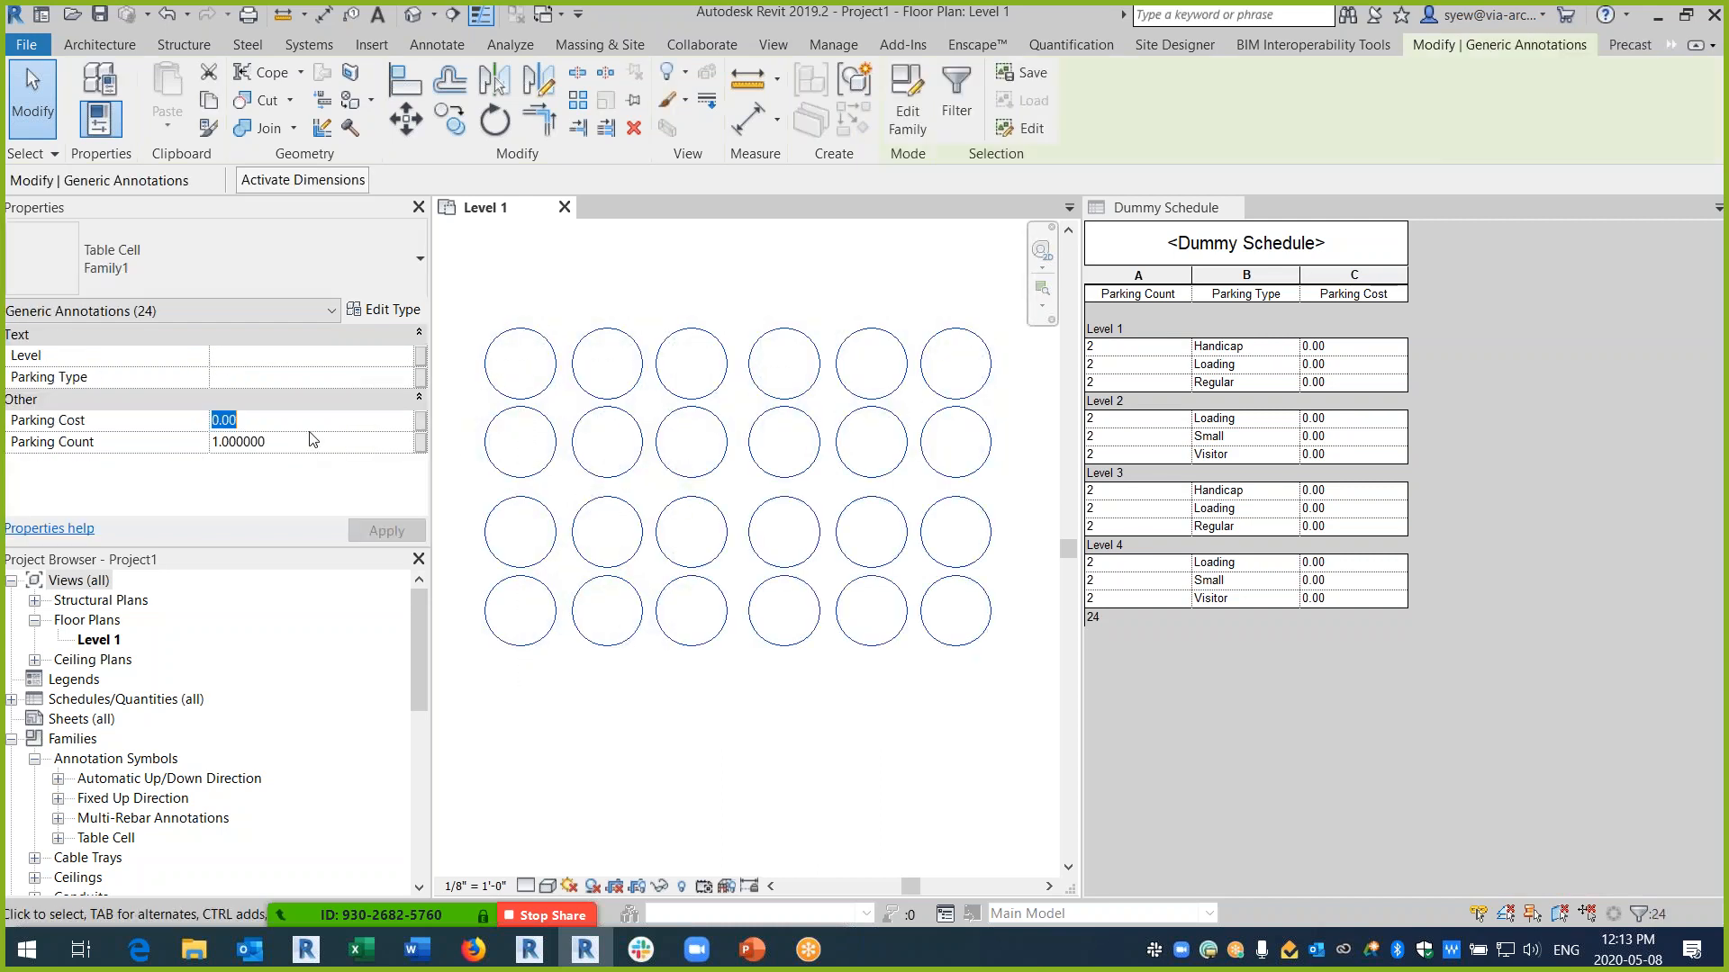
type("1000")
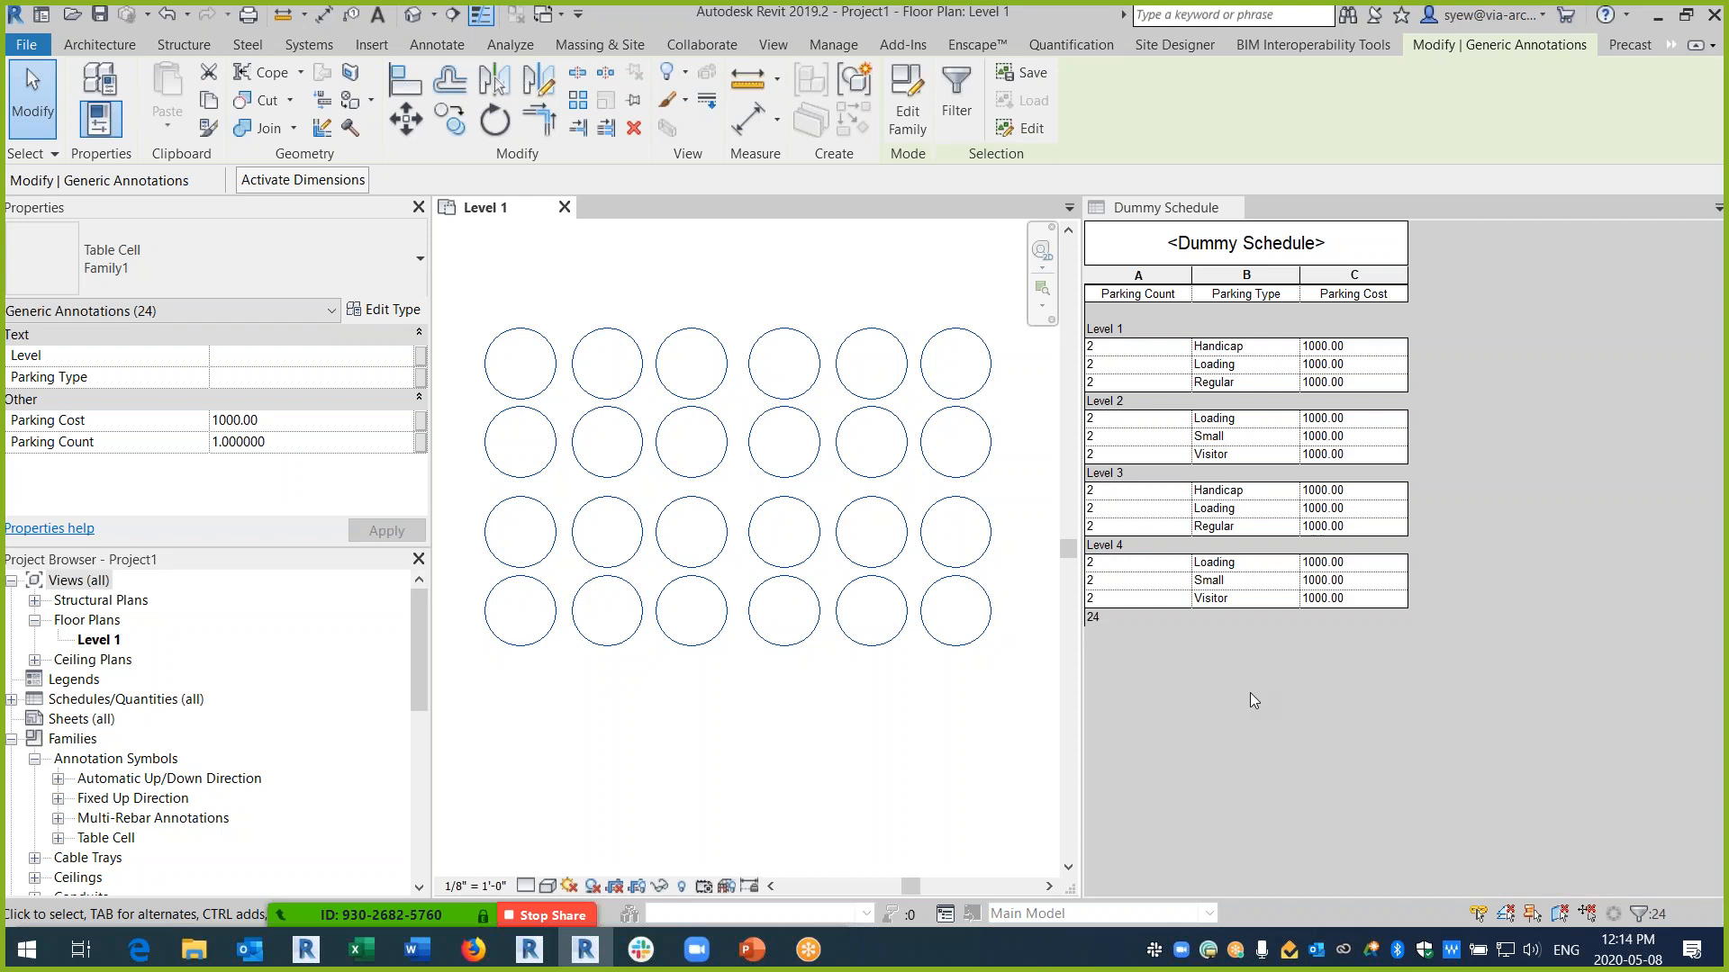
left_click(529, 393)
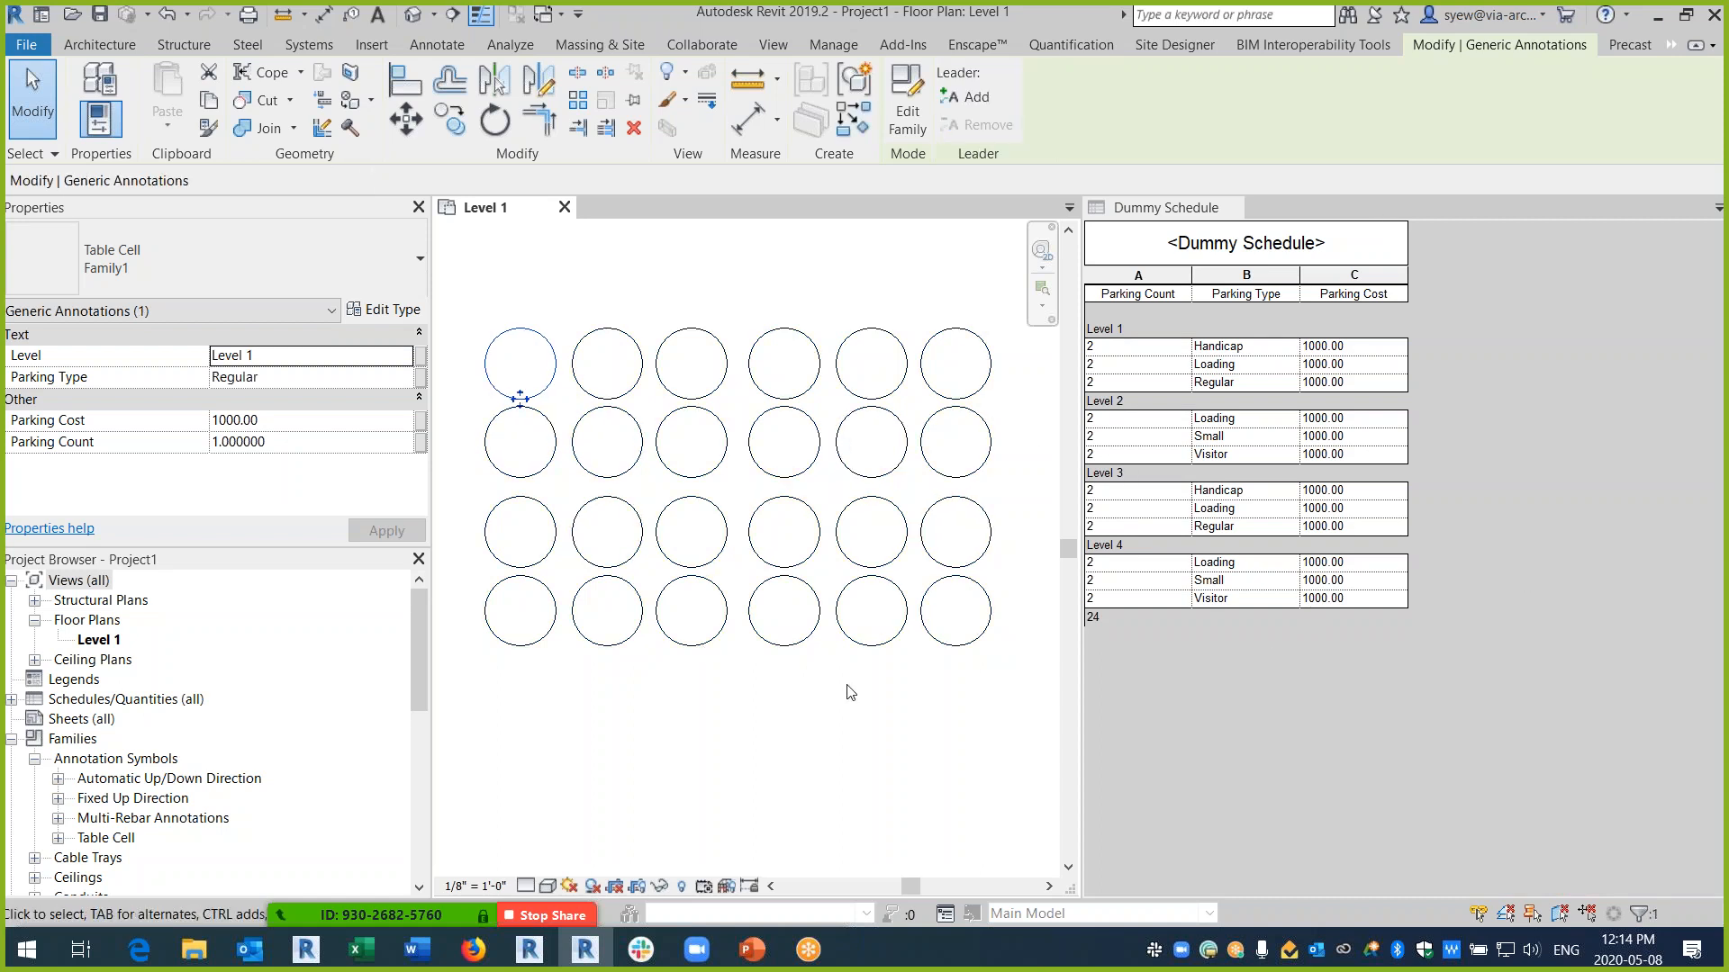
left_click(779, 714)
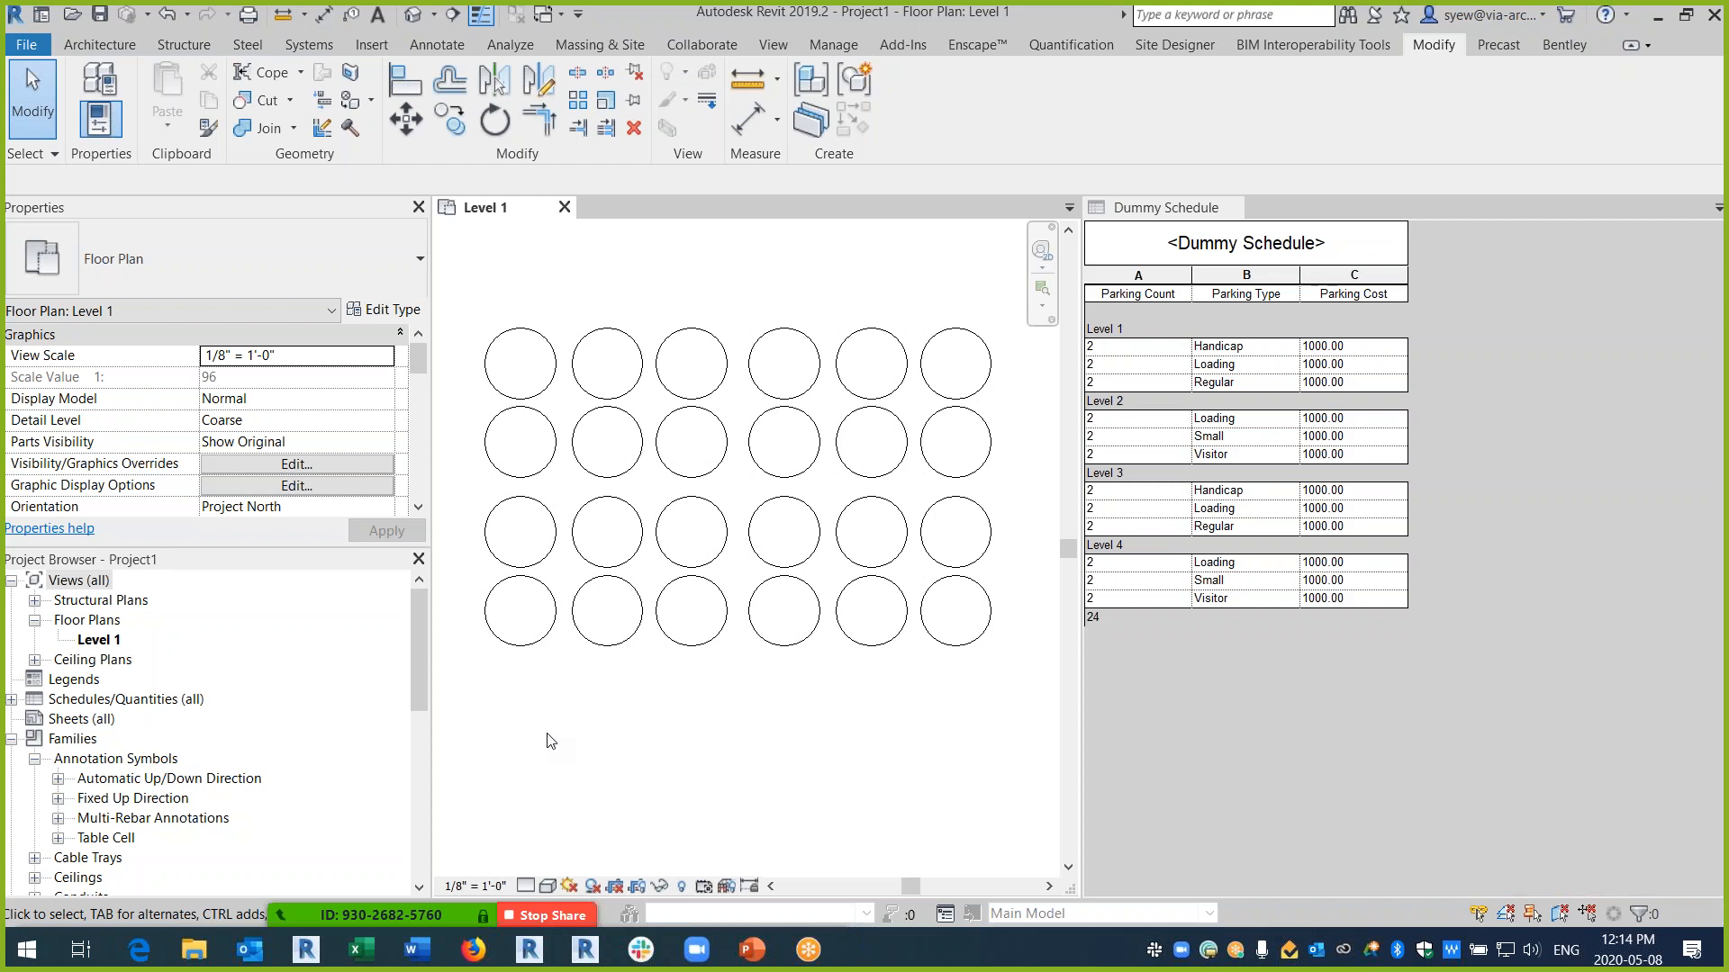
- Change the Parking Type of the Handicap row under Level 1 to Regular in the Dummy Schedule
left_click(1273, 347)
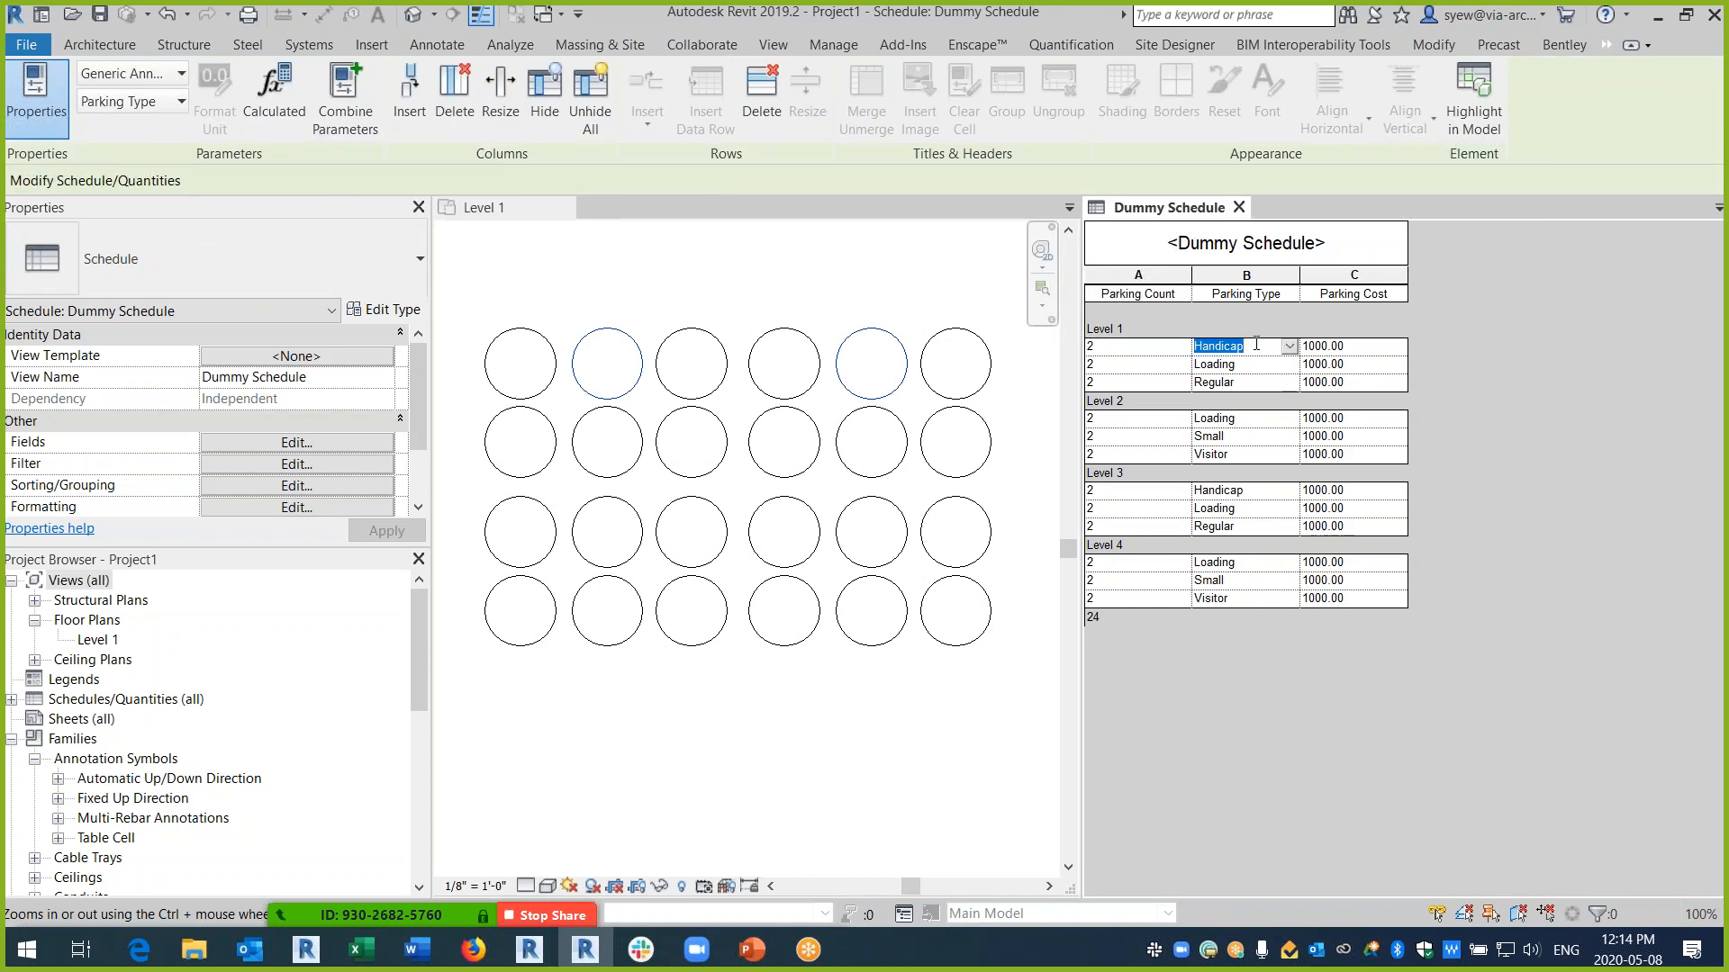
type("Regular")
key("Return")
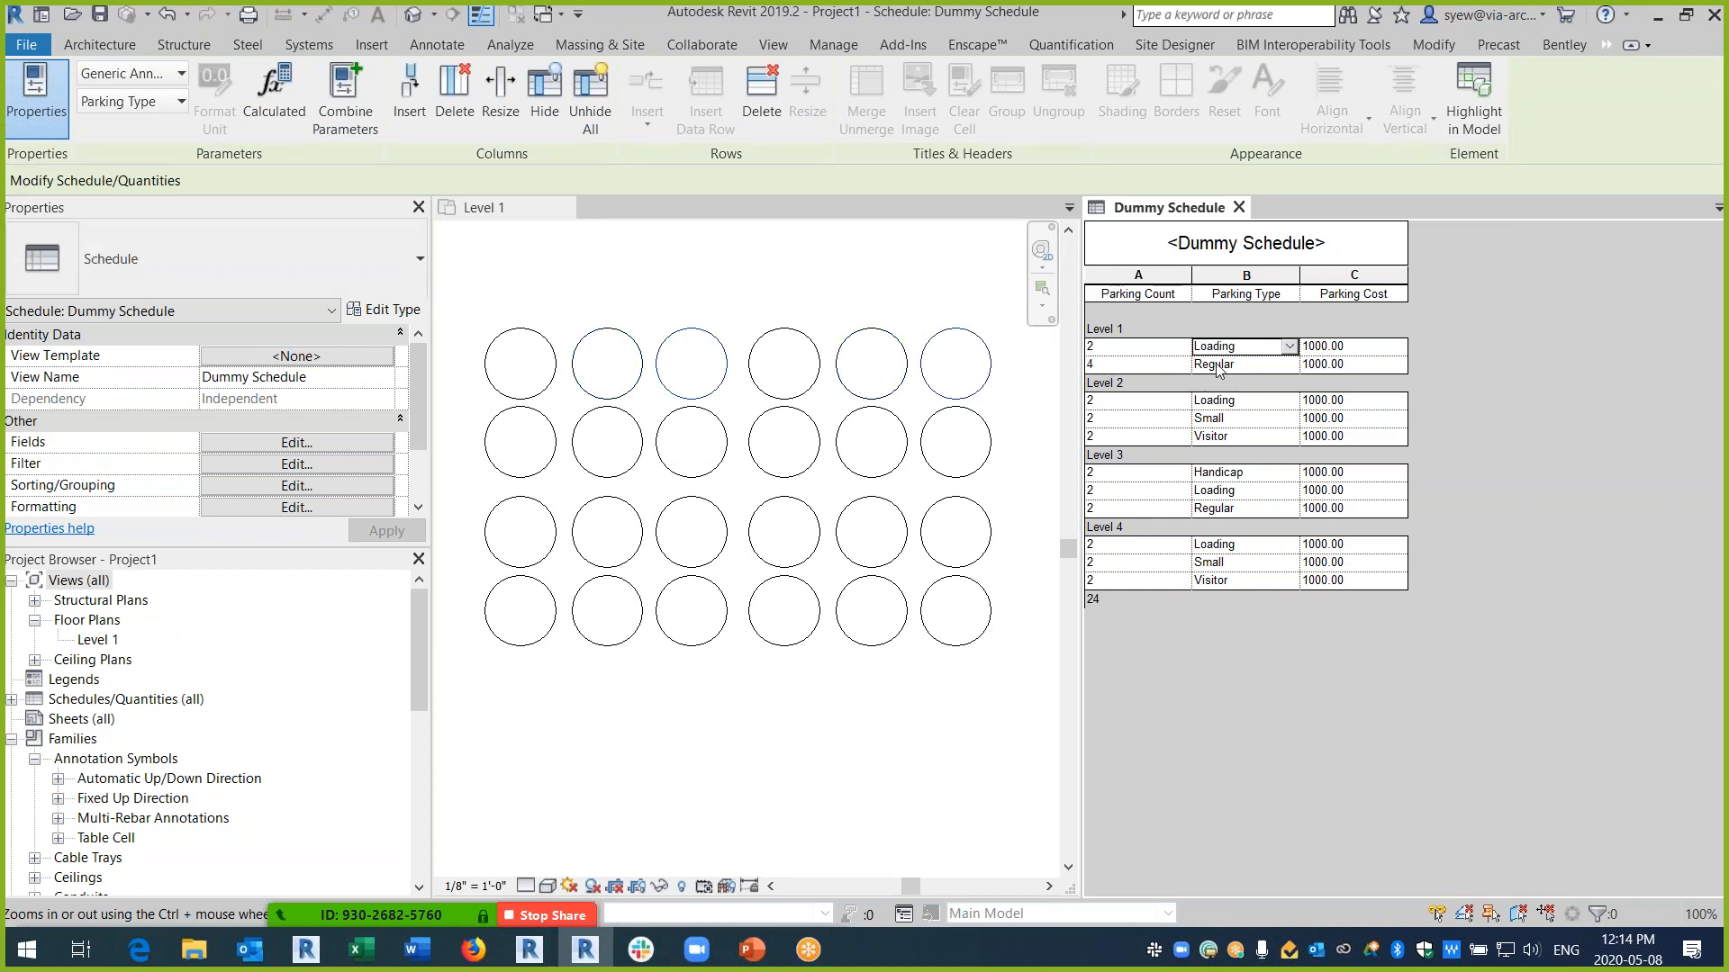
left_click(678, 309)
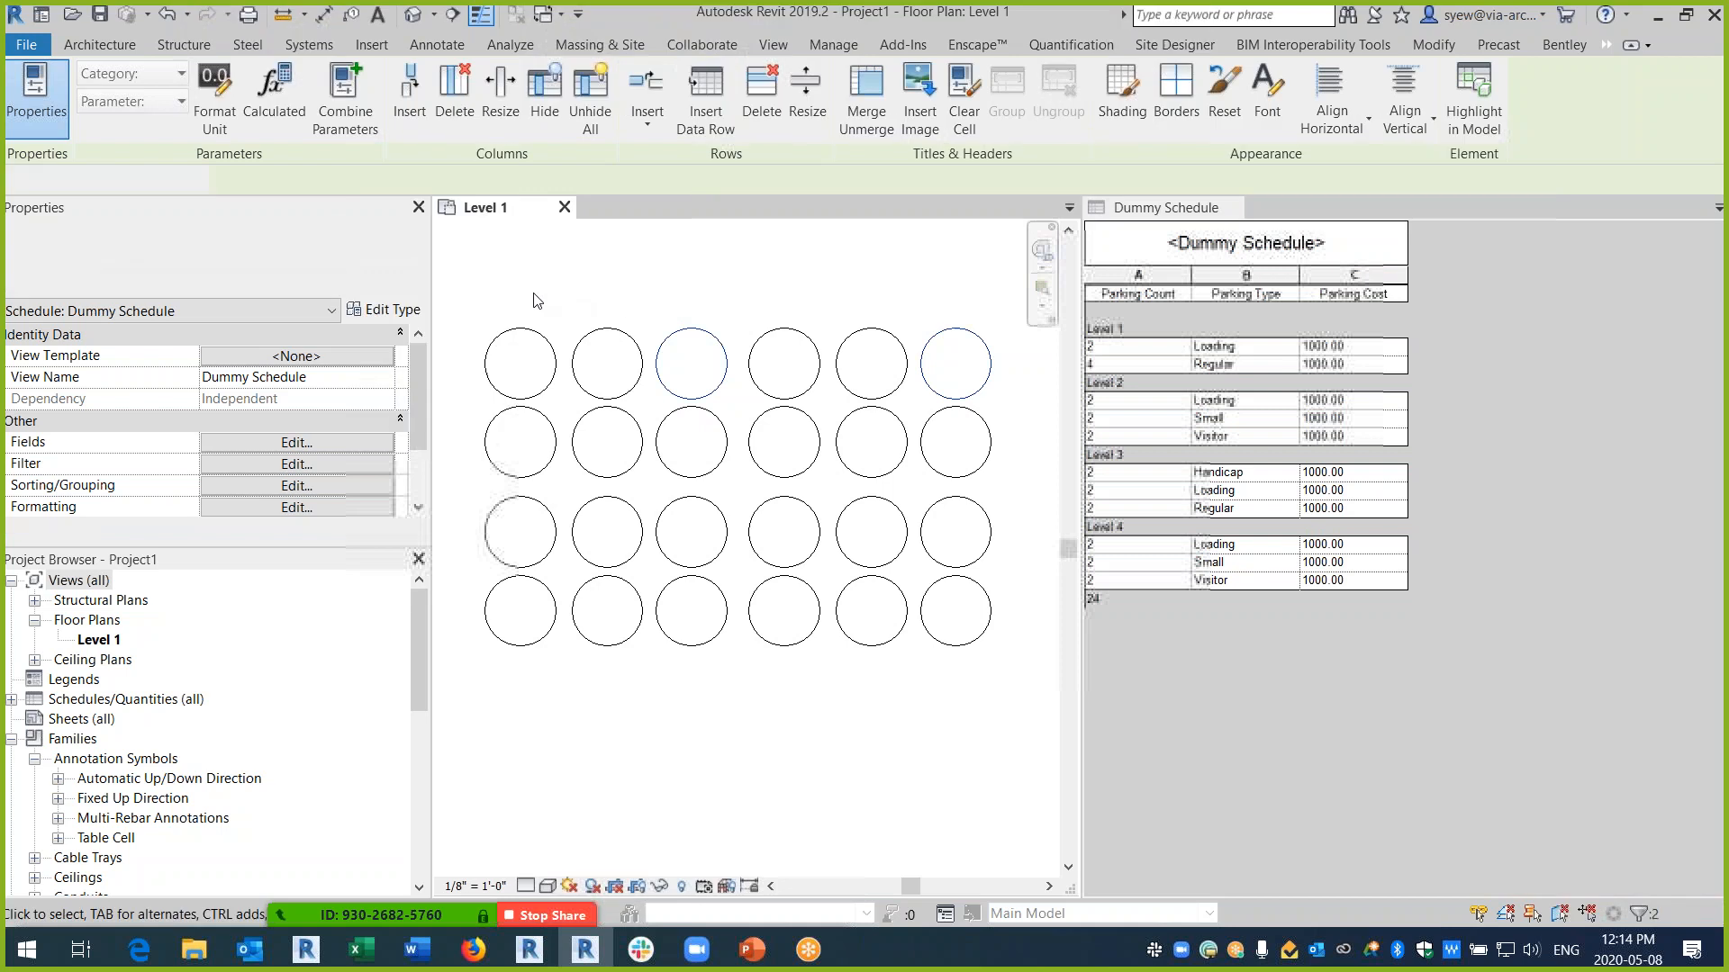
left_click(477, 304)
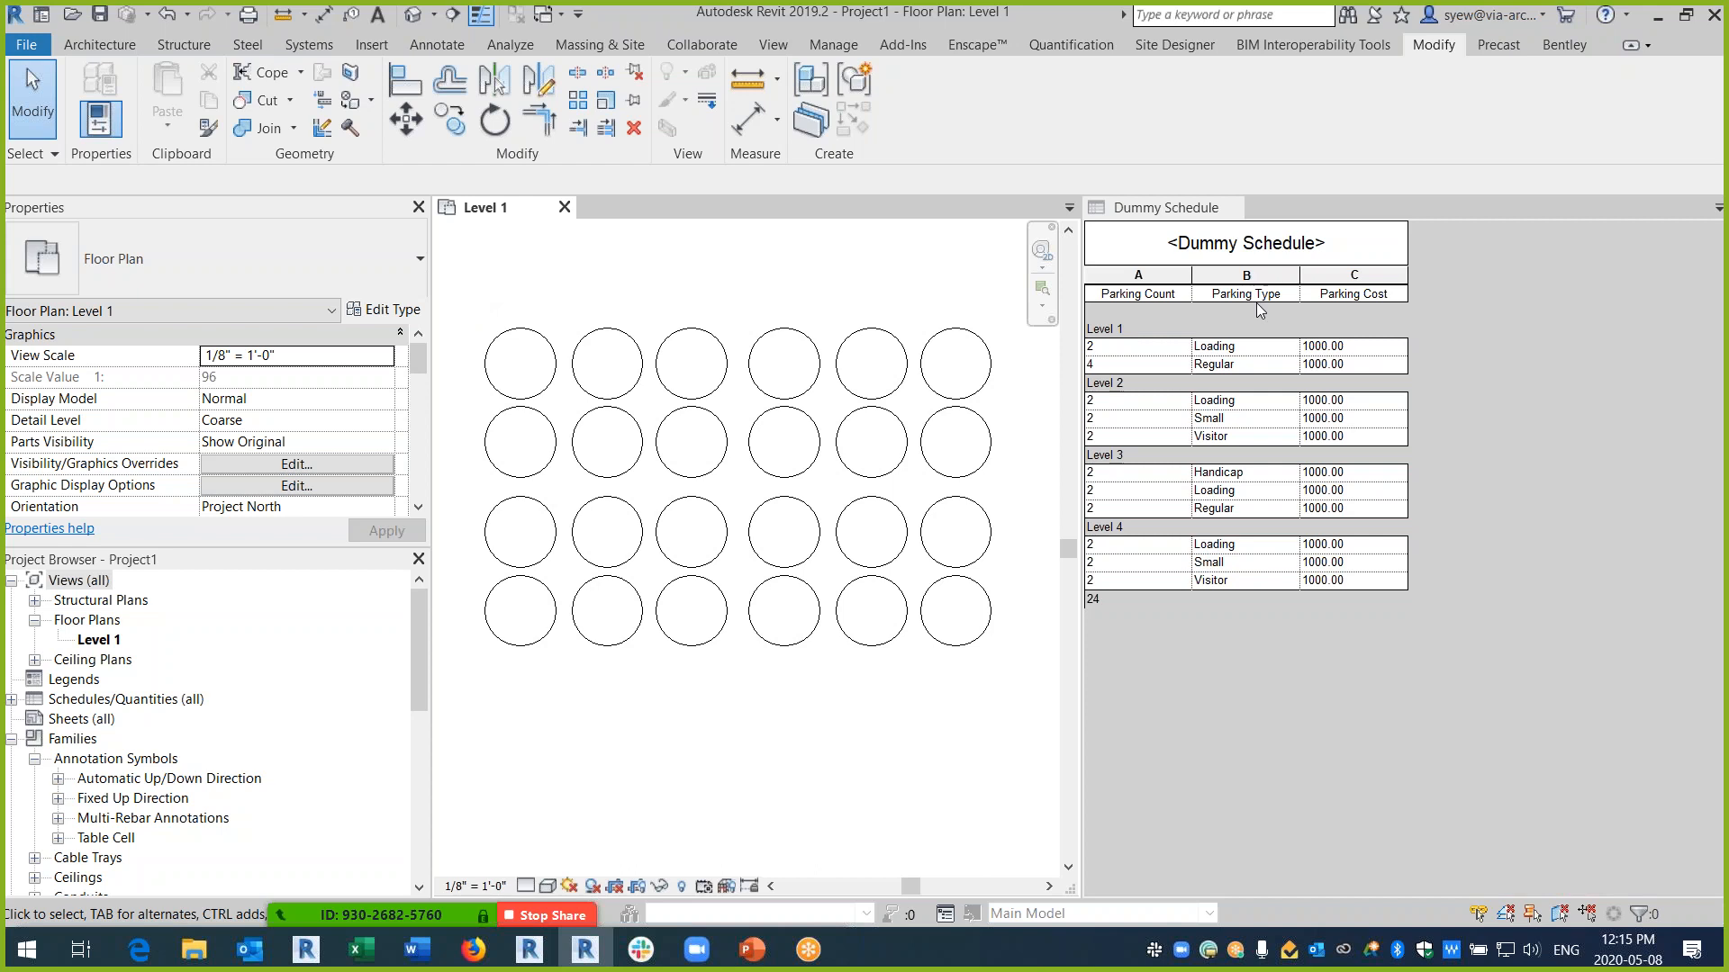
left_click(536, 397)
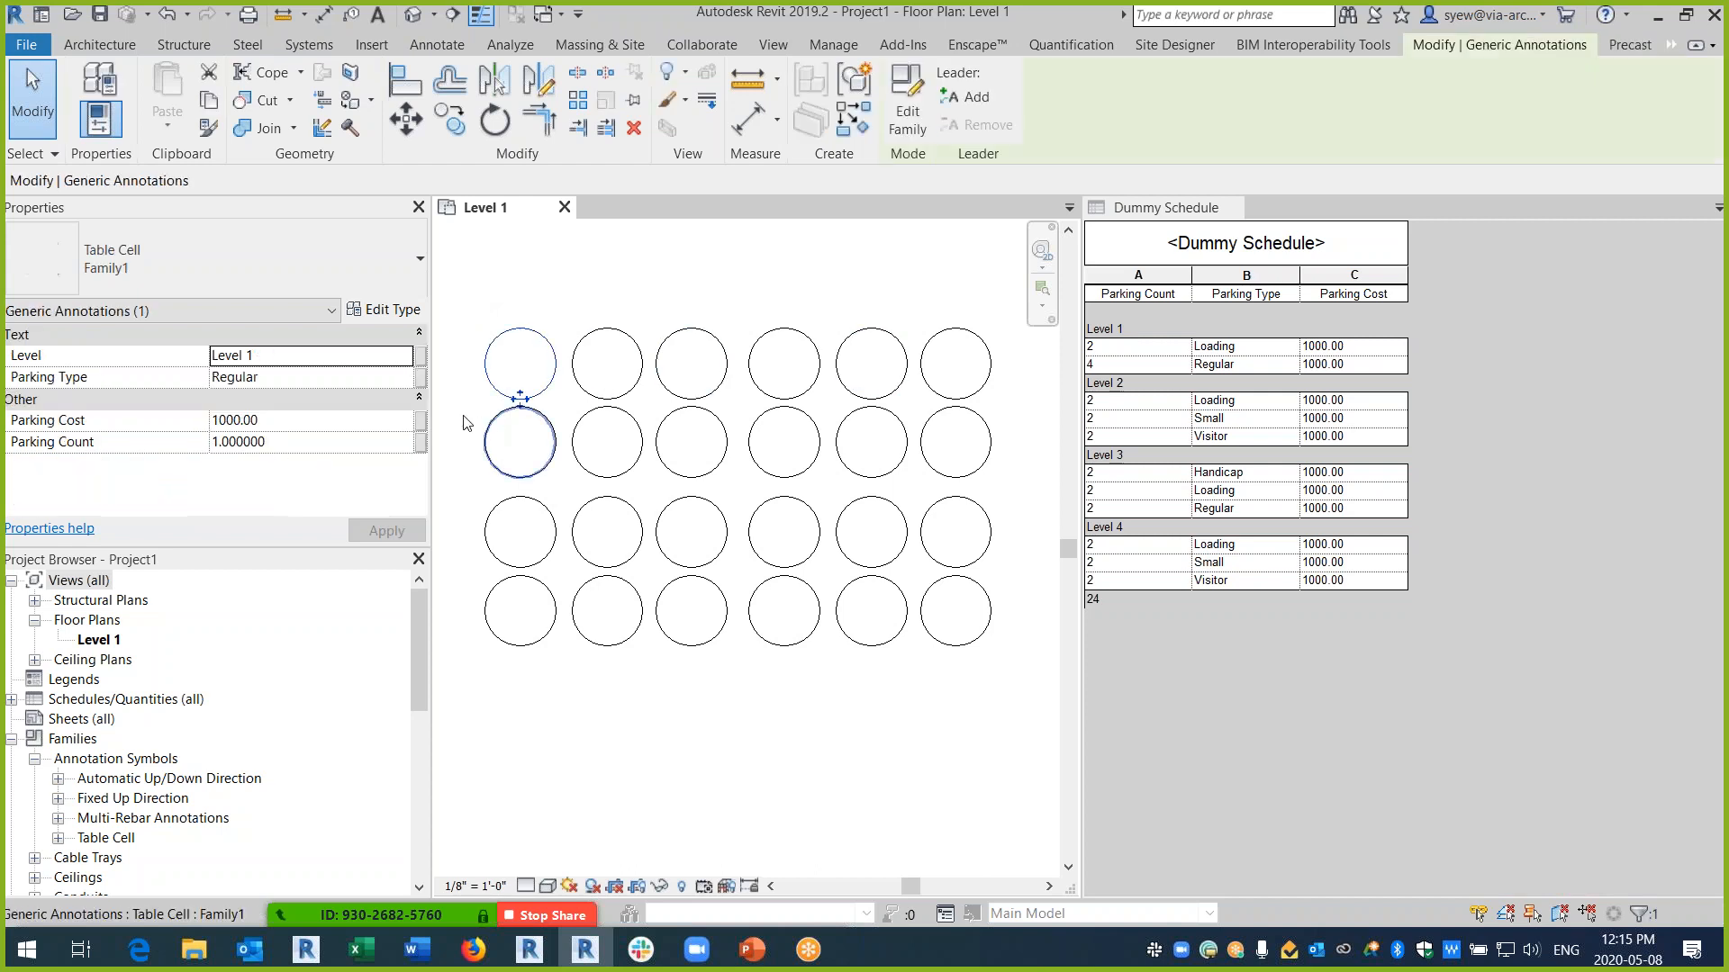
left_click(711, 773)
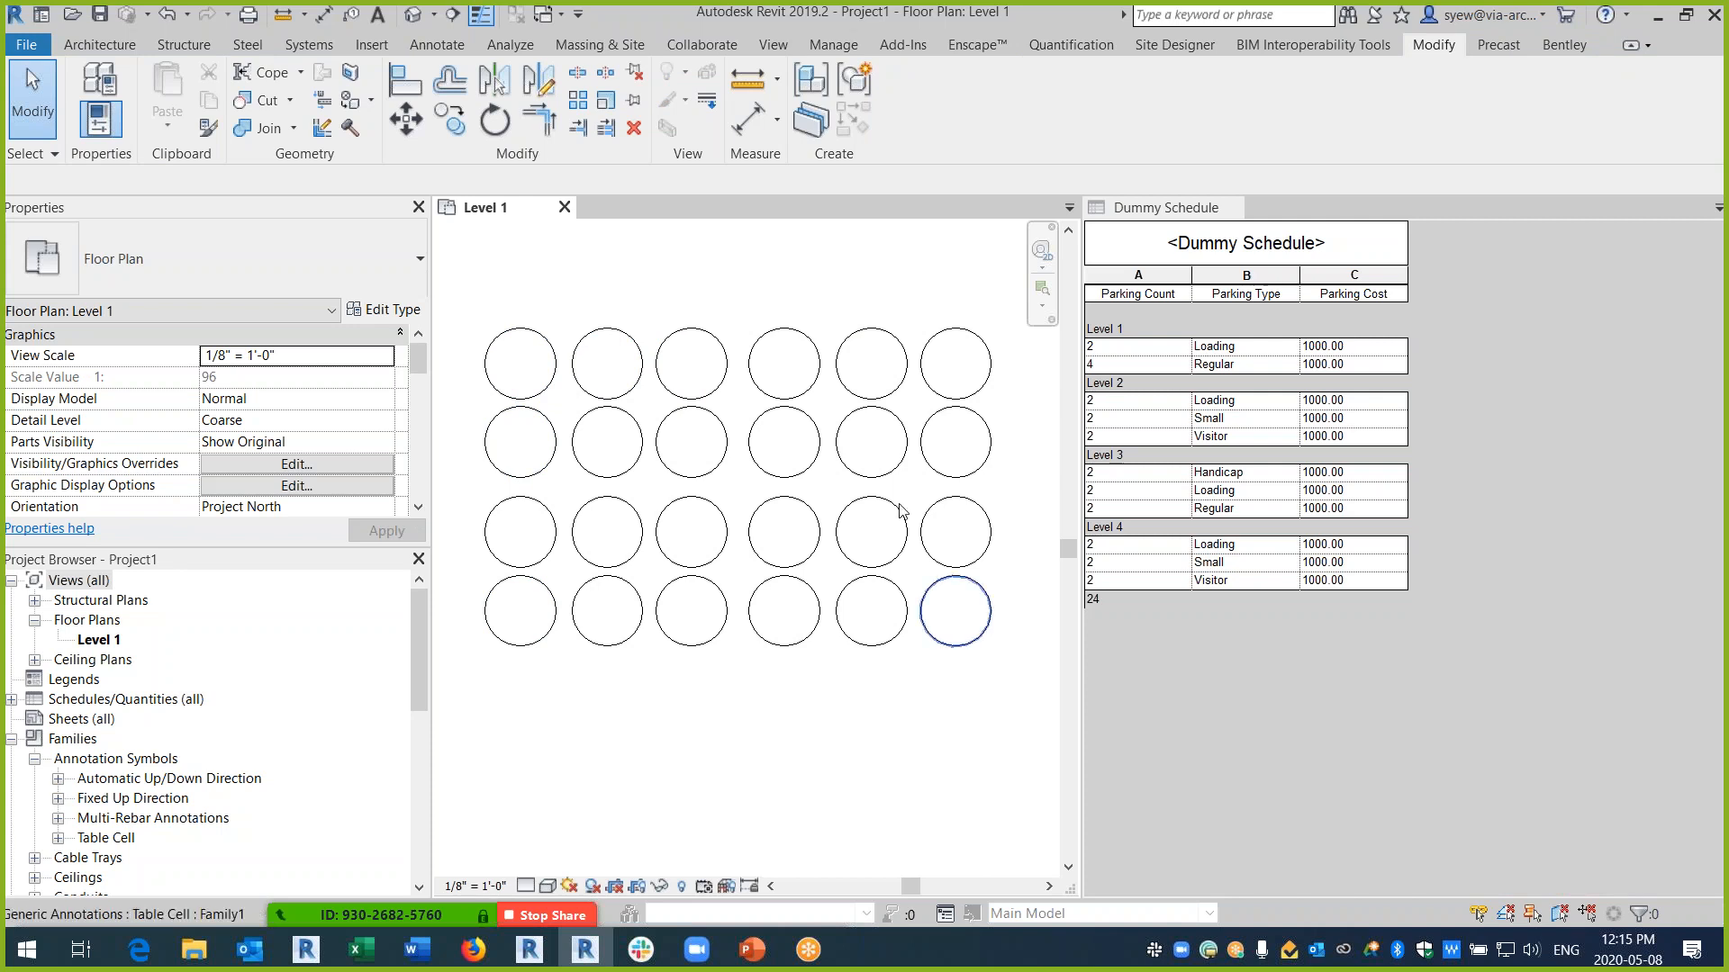
left_click(691, 398)
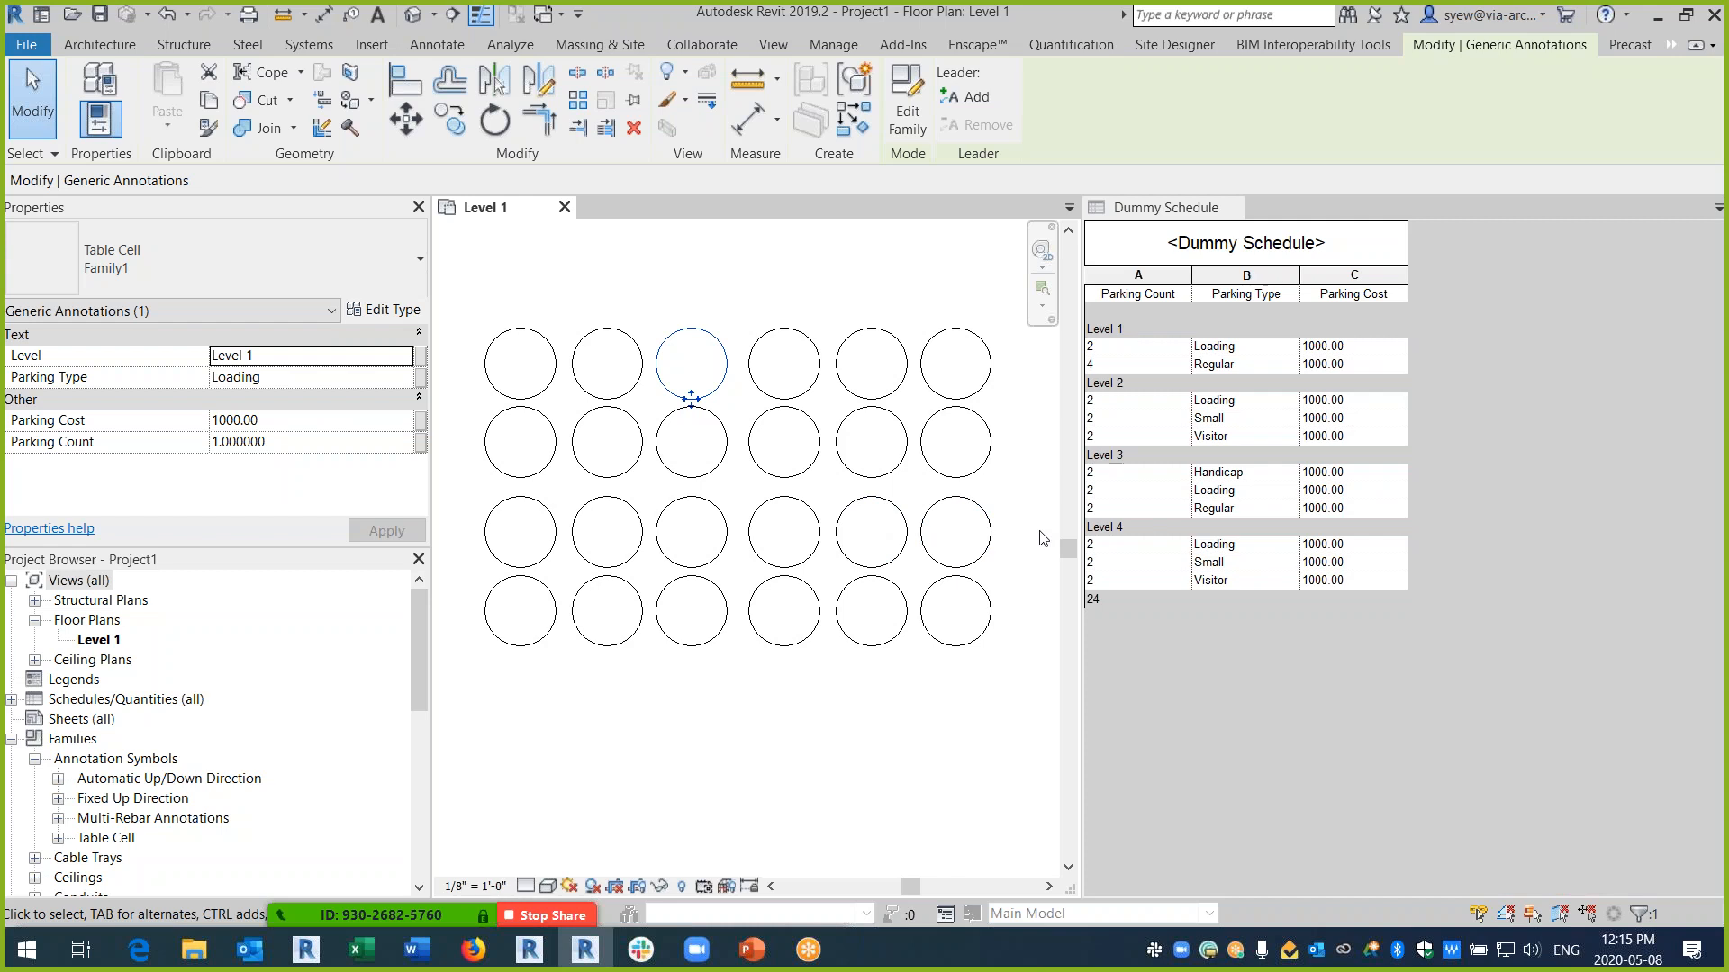
left_click(968, 702)
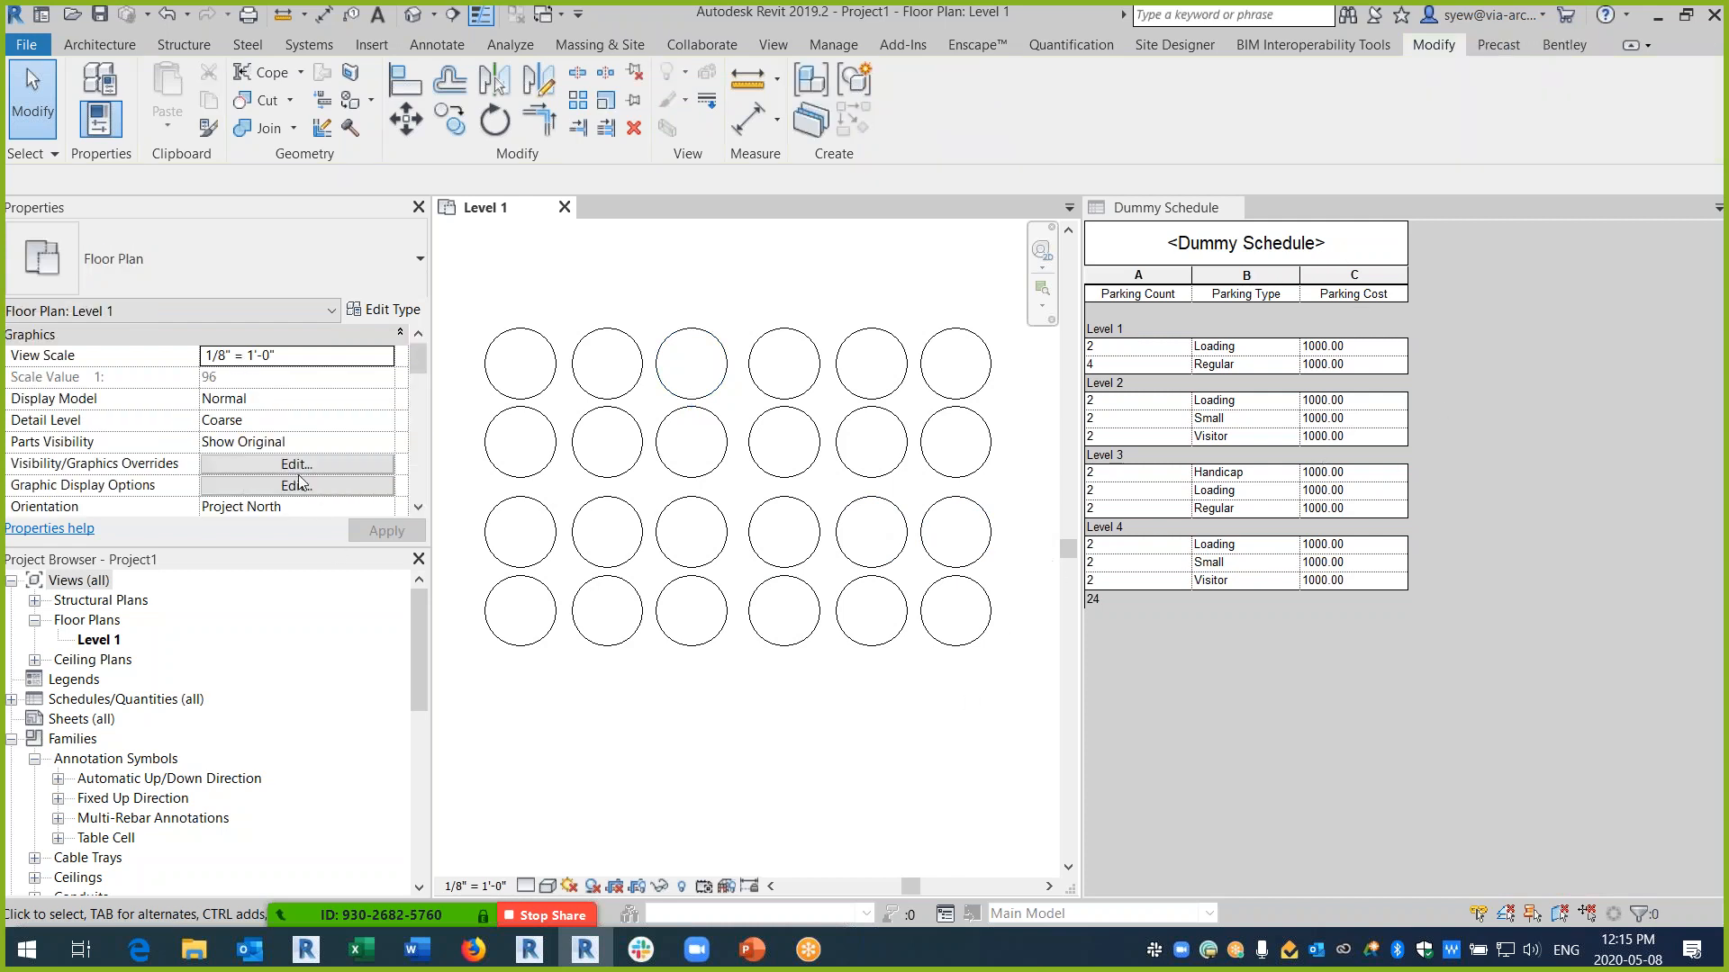
left_click_drag(418, 371, 420, 499)
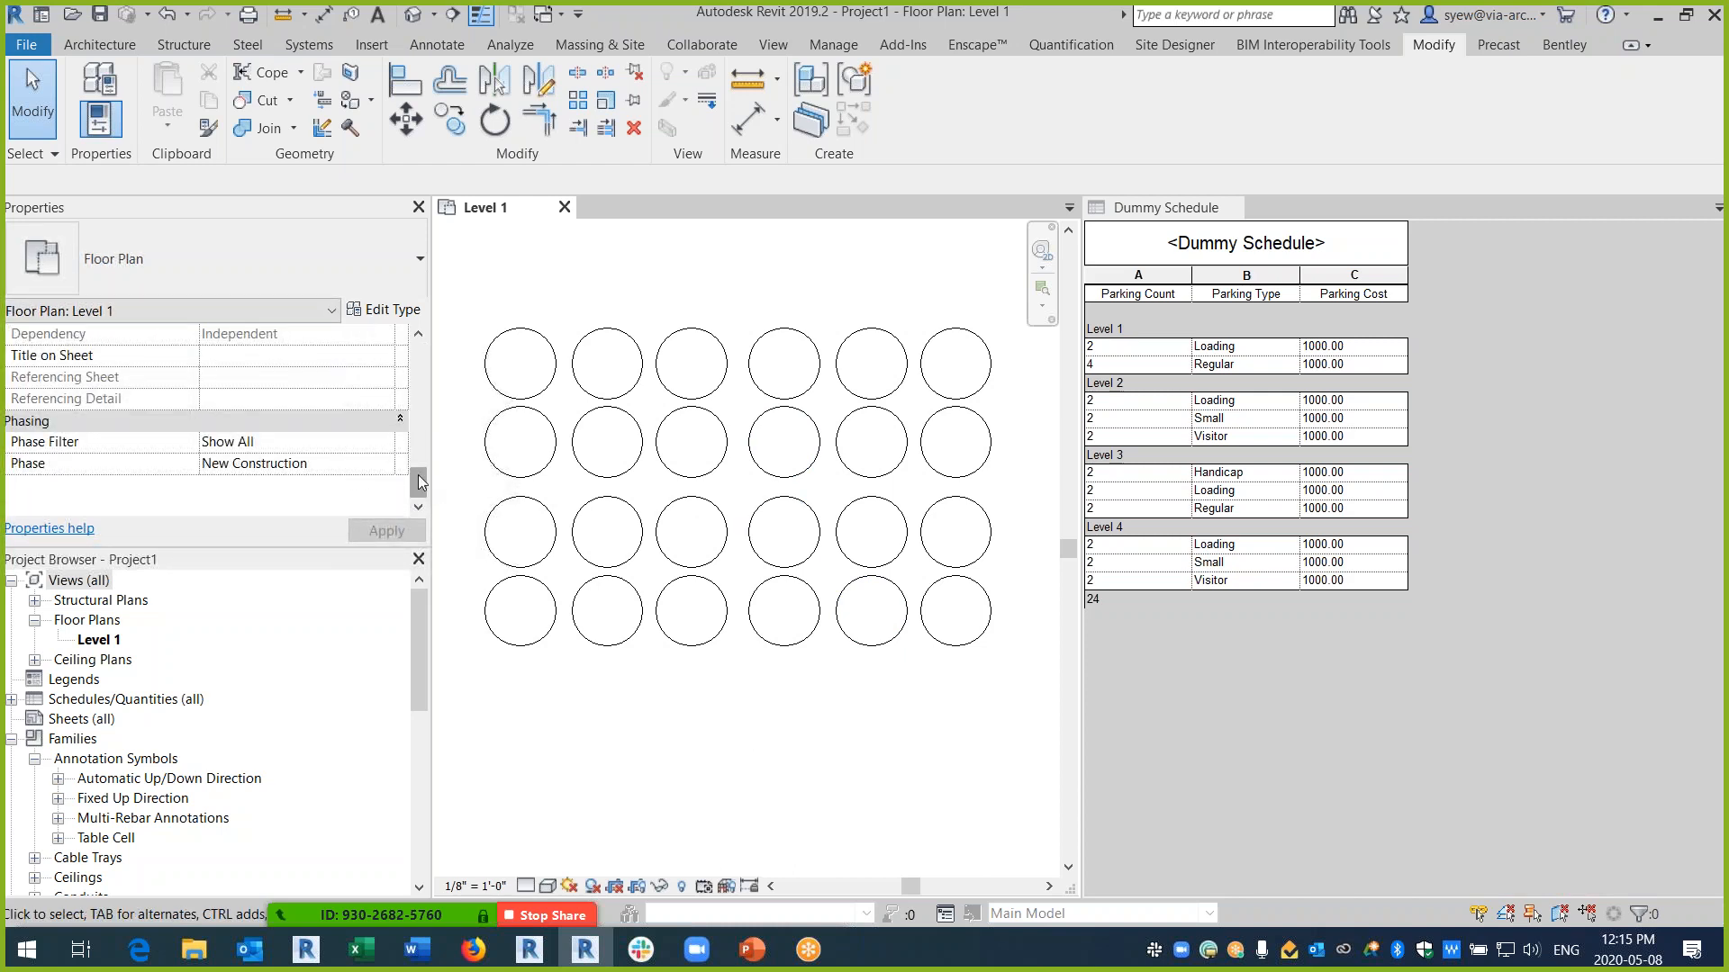
left_click_drag(420, 494, 419, 436)
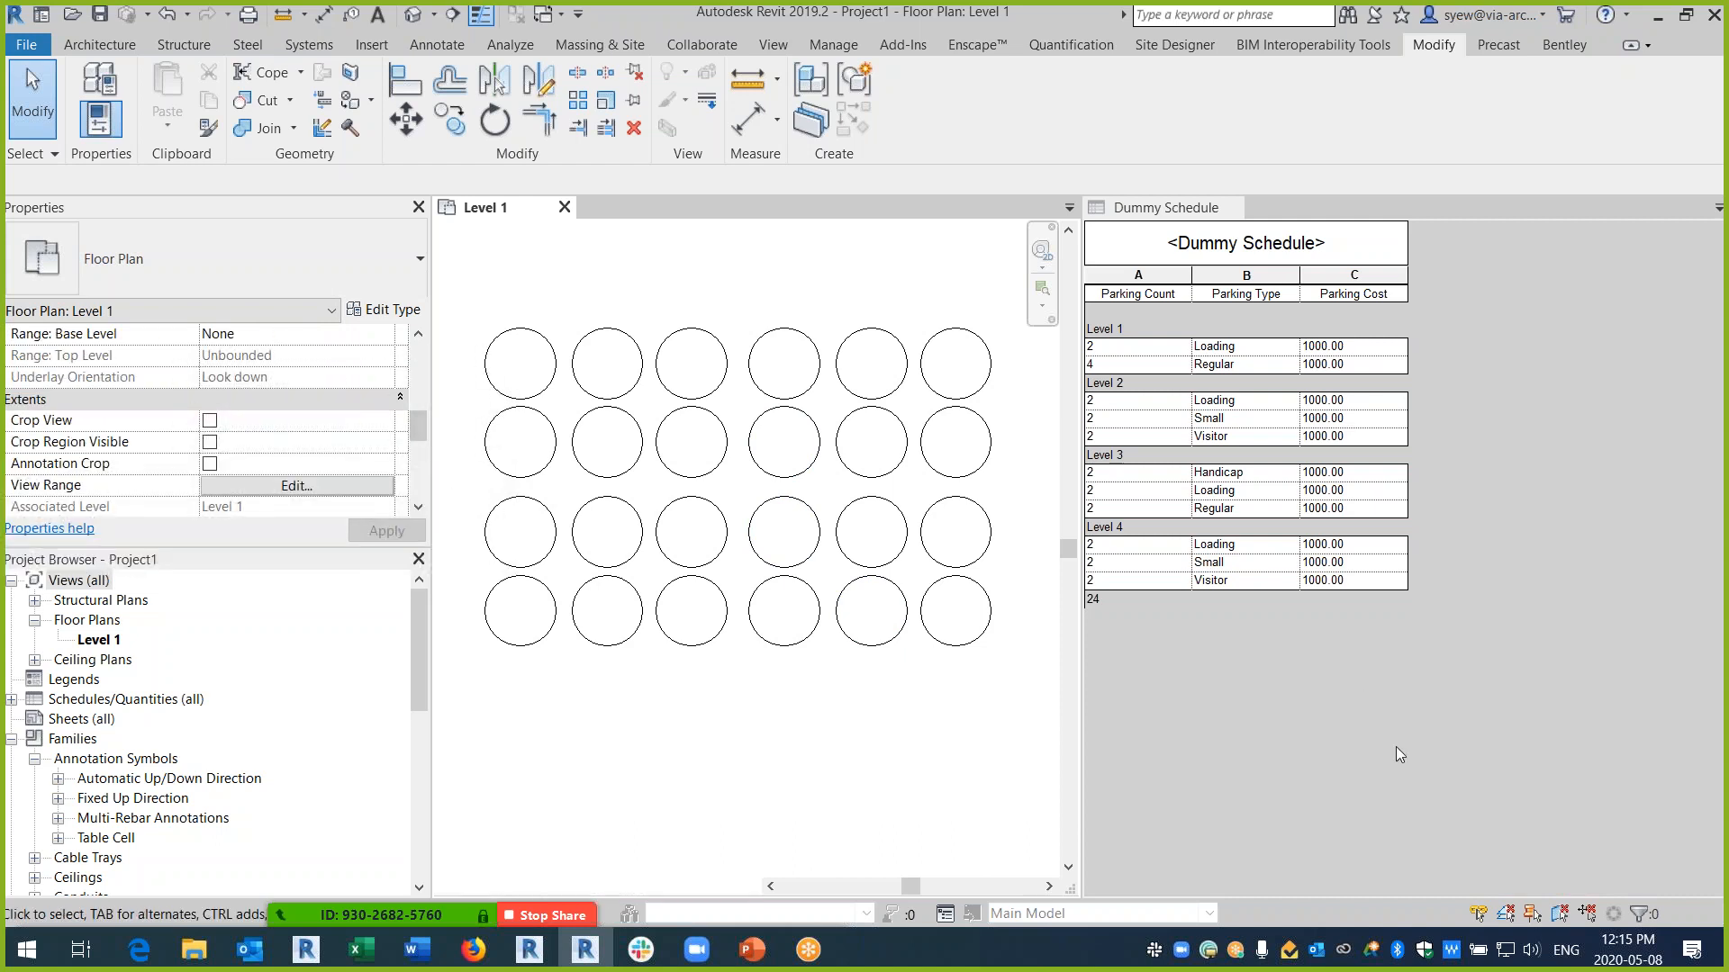
- Add a Yes/No instance parameter named Existing Parking to the Dummy Schedule's fields
left_click(297, 378)
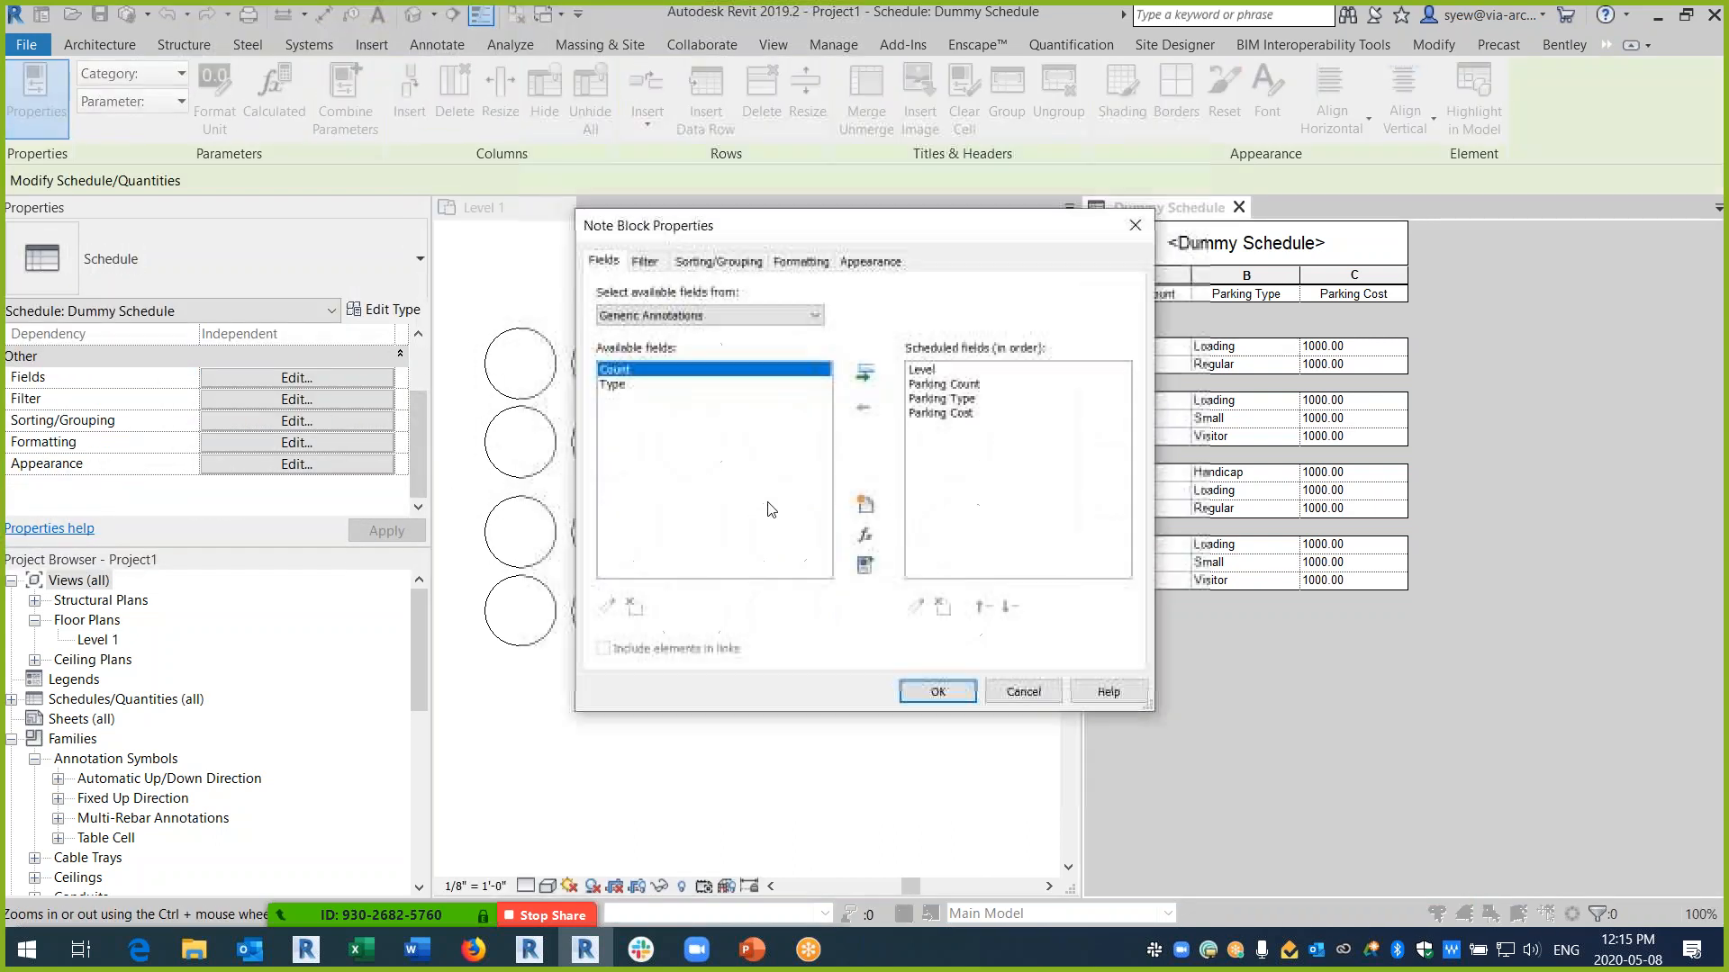
left_click(866, 505)
left_click(1196, 558)
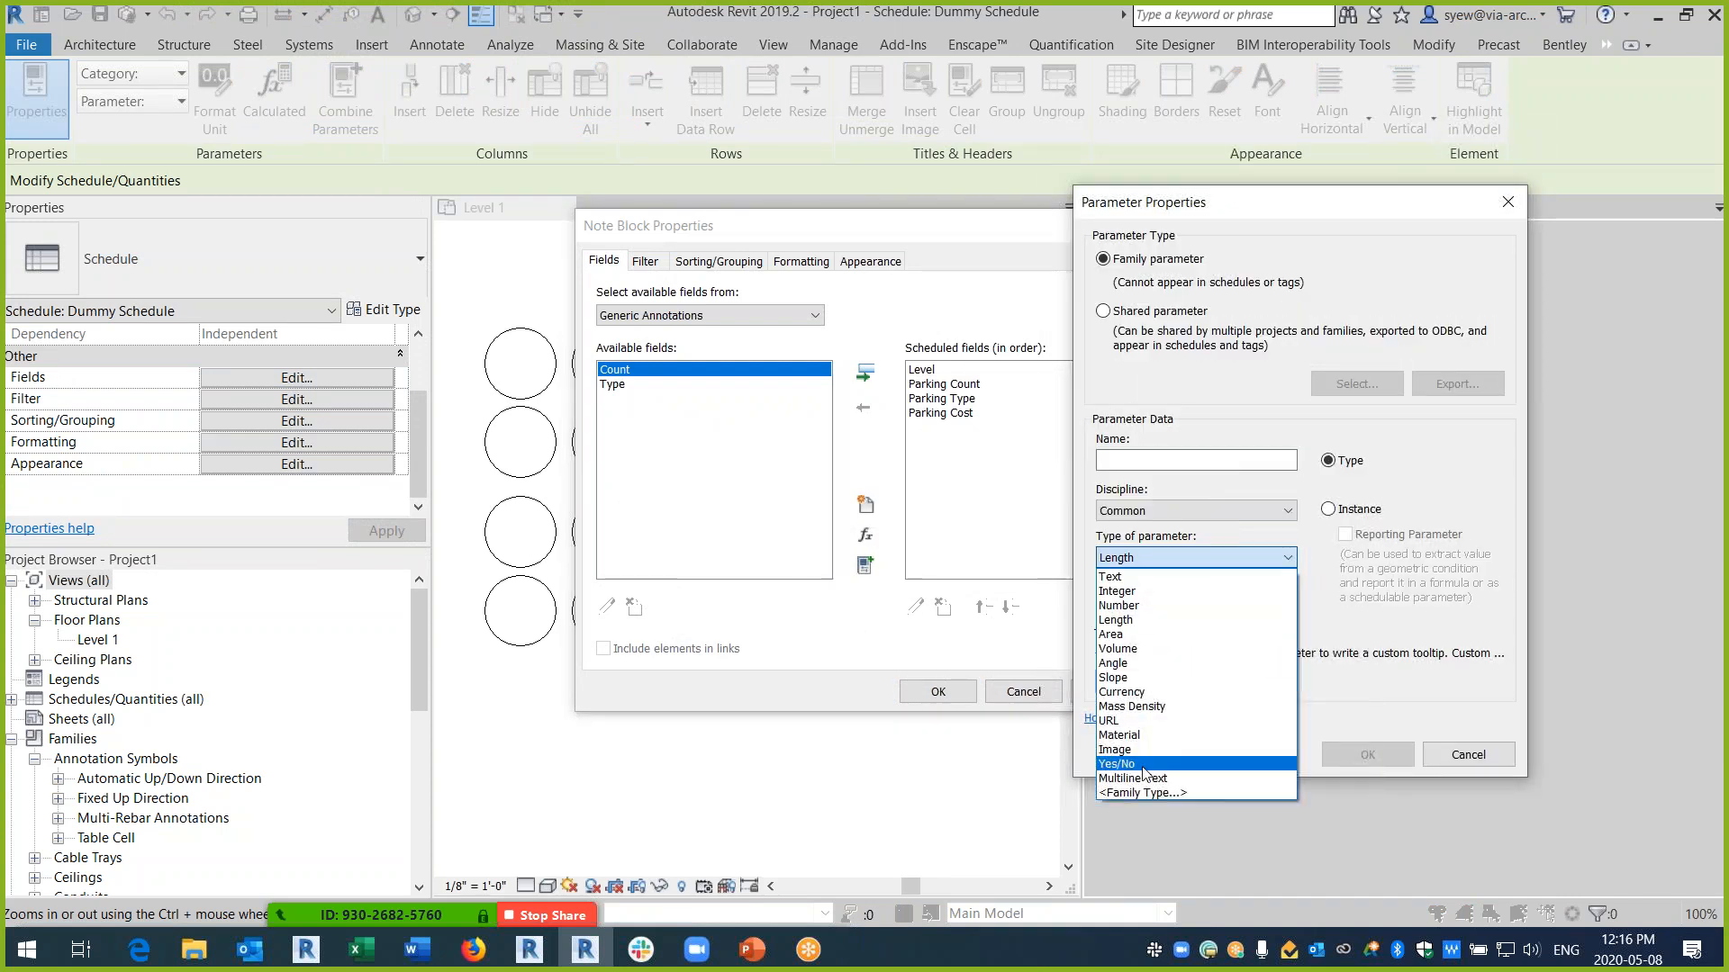
left_click(1139, 763)
left_click(1132, 461)
type("Existing Parking")
left_click(1368, 512)
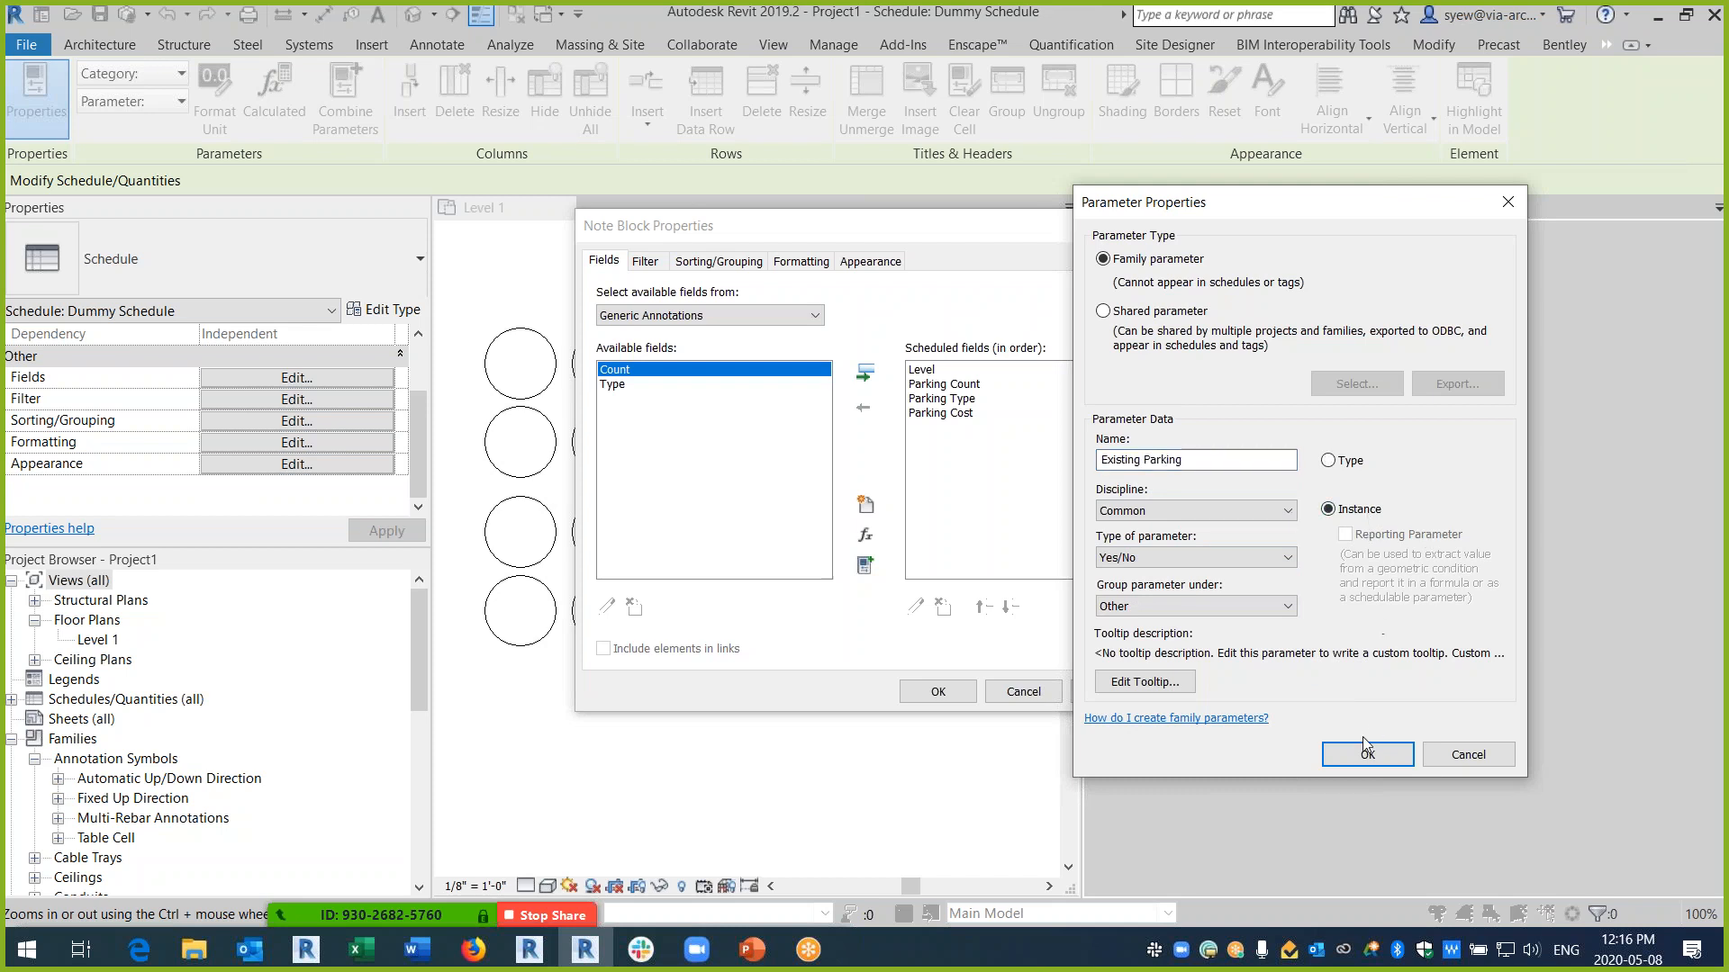
left_click(1366, 753)
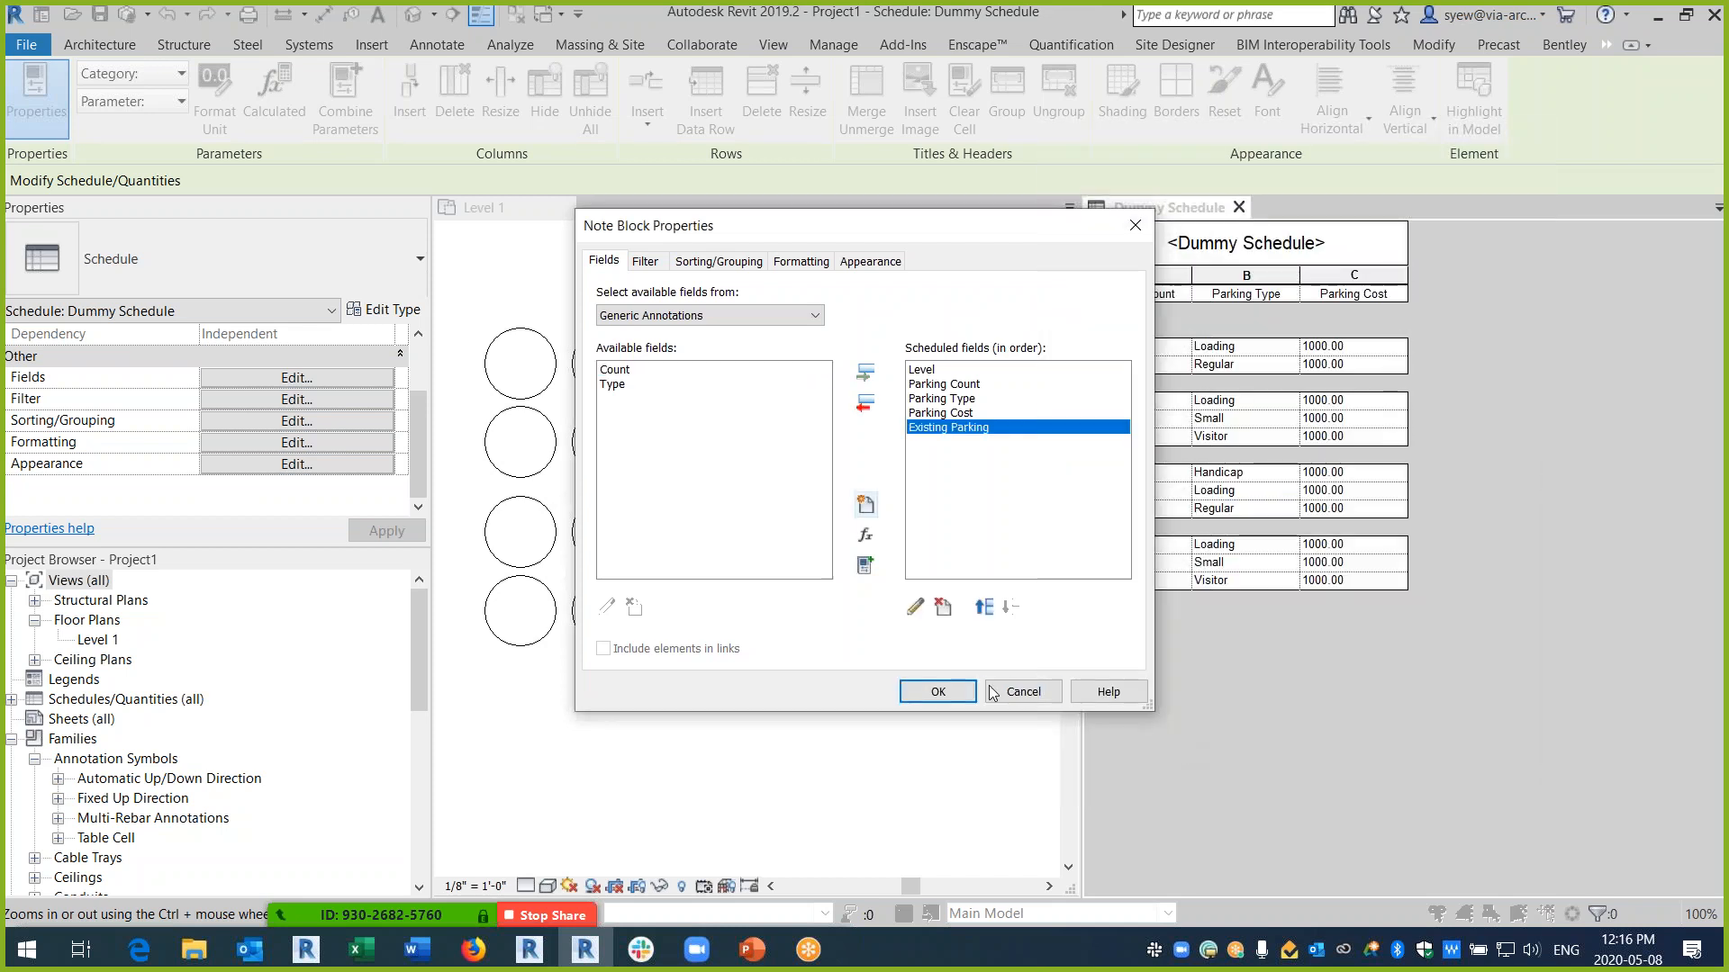
left_click(938, 692)
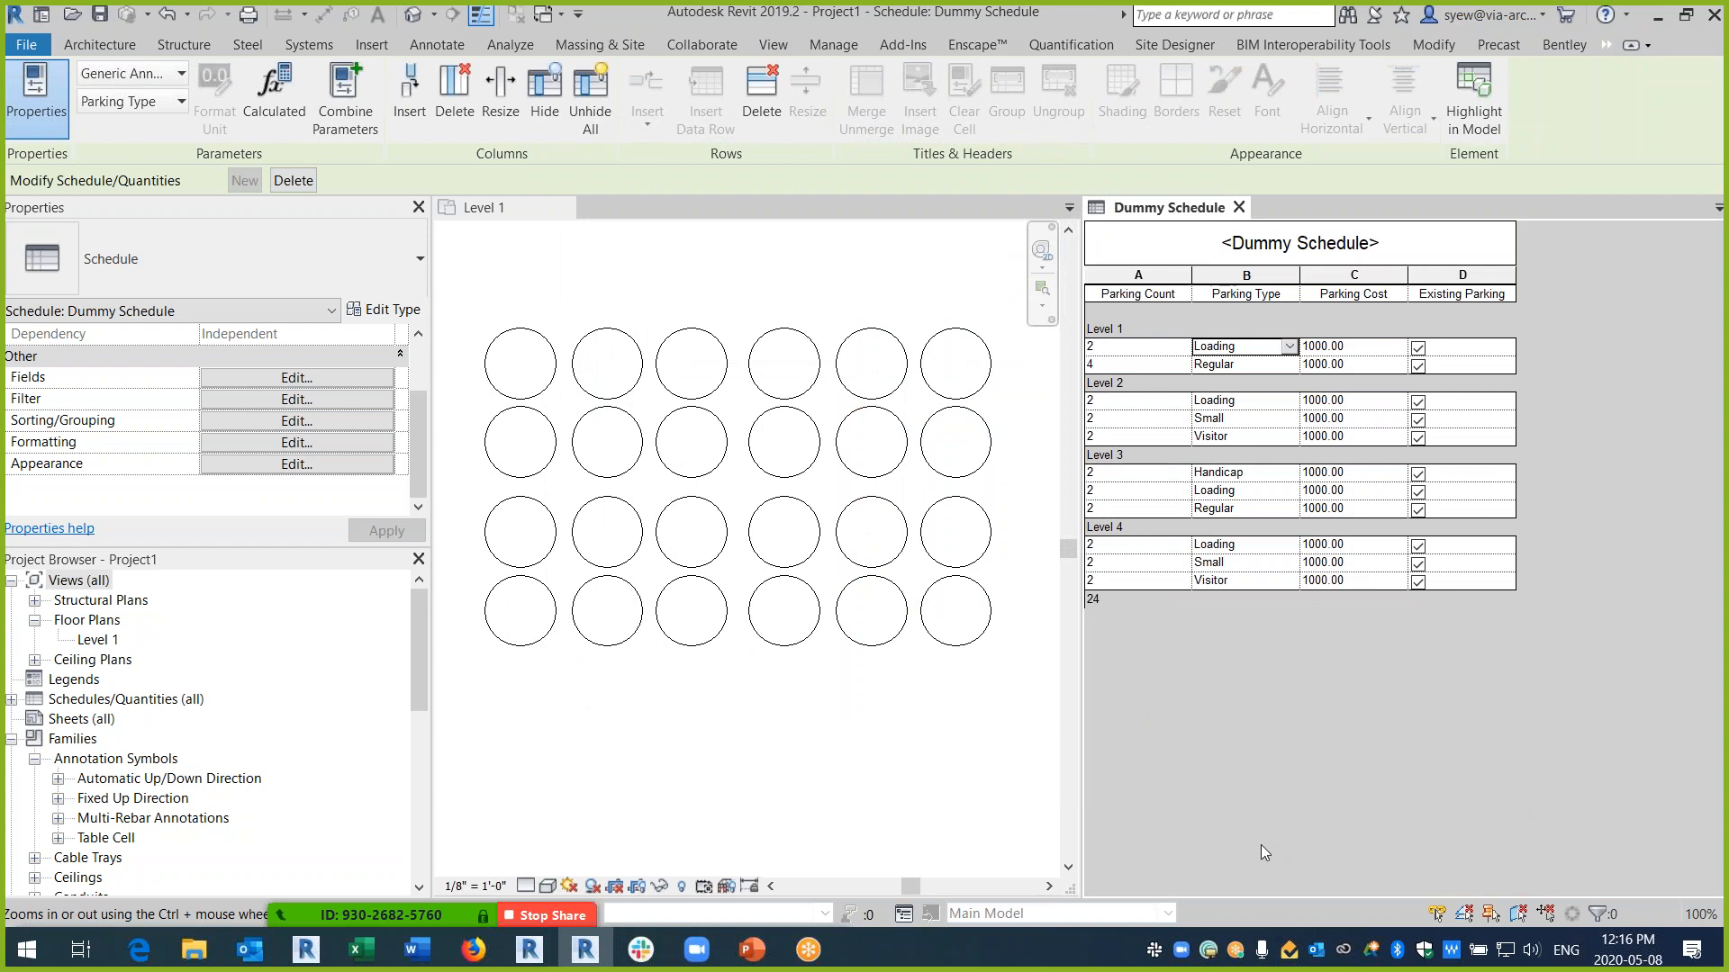
- Turn off Existing Parking for Level 1 Loading, Level 2 Loading and Visitor, Level 3 Handicap and Regular, and Level 4 Small
left_click(1418, 349)
left_click(1421, 405)
left_click(1419, 402)
left_click(1419, 439)
left_click(1419, 510)
left_click(1419, 475)
left_click(1419, 564)
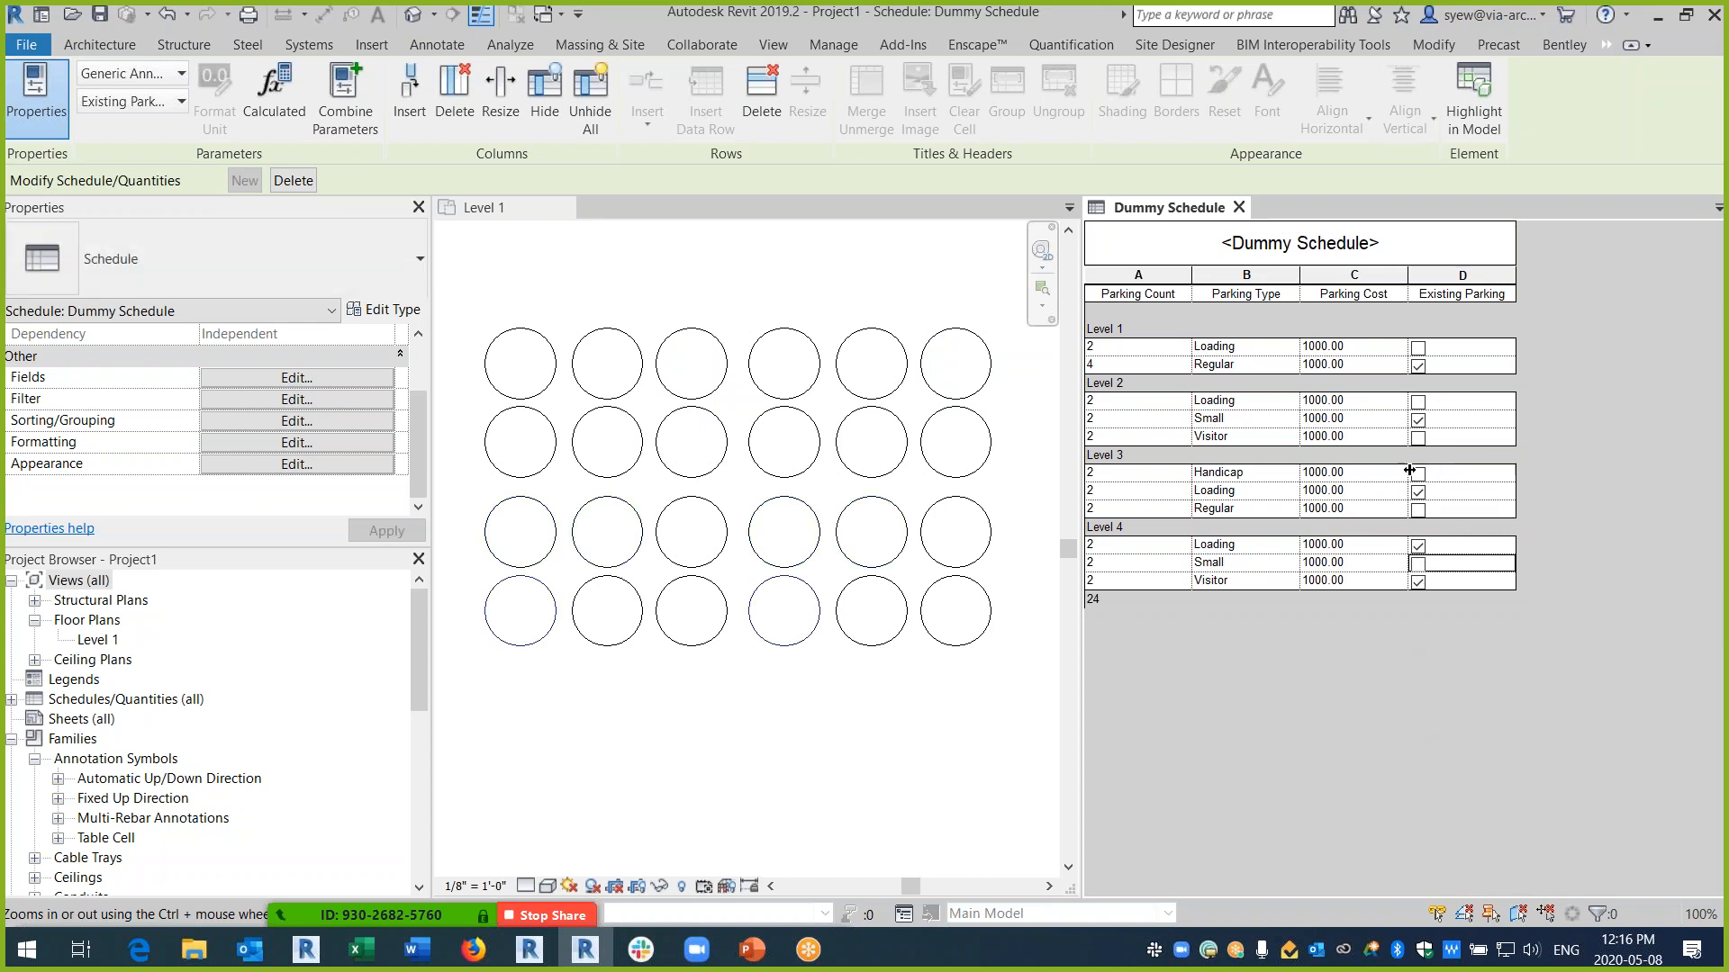
- Create a new sheet without a titleblock
left_click(133, 757)
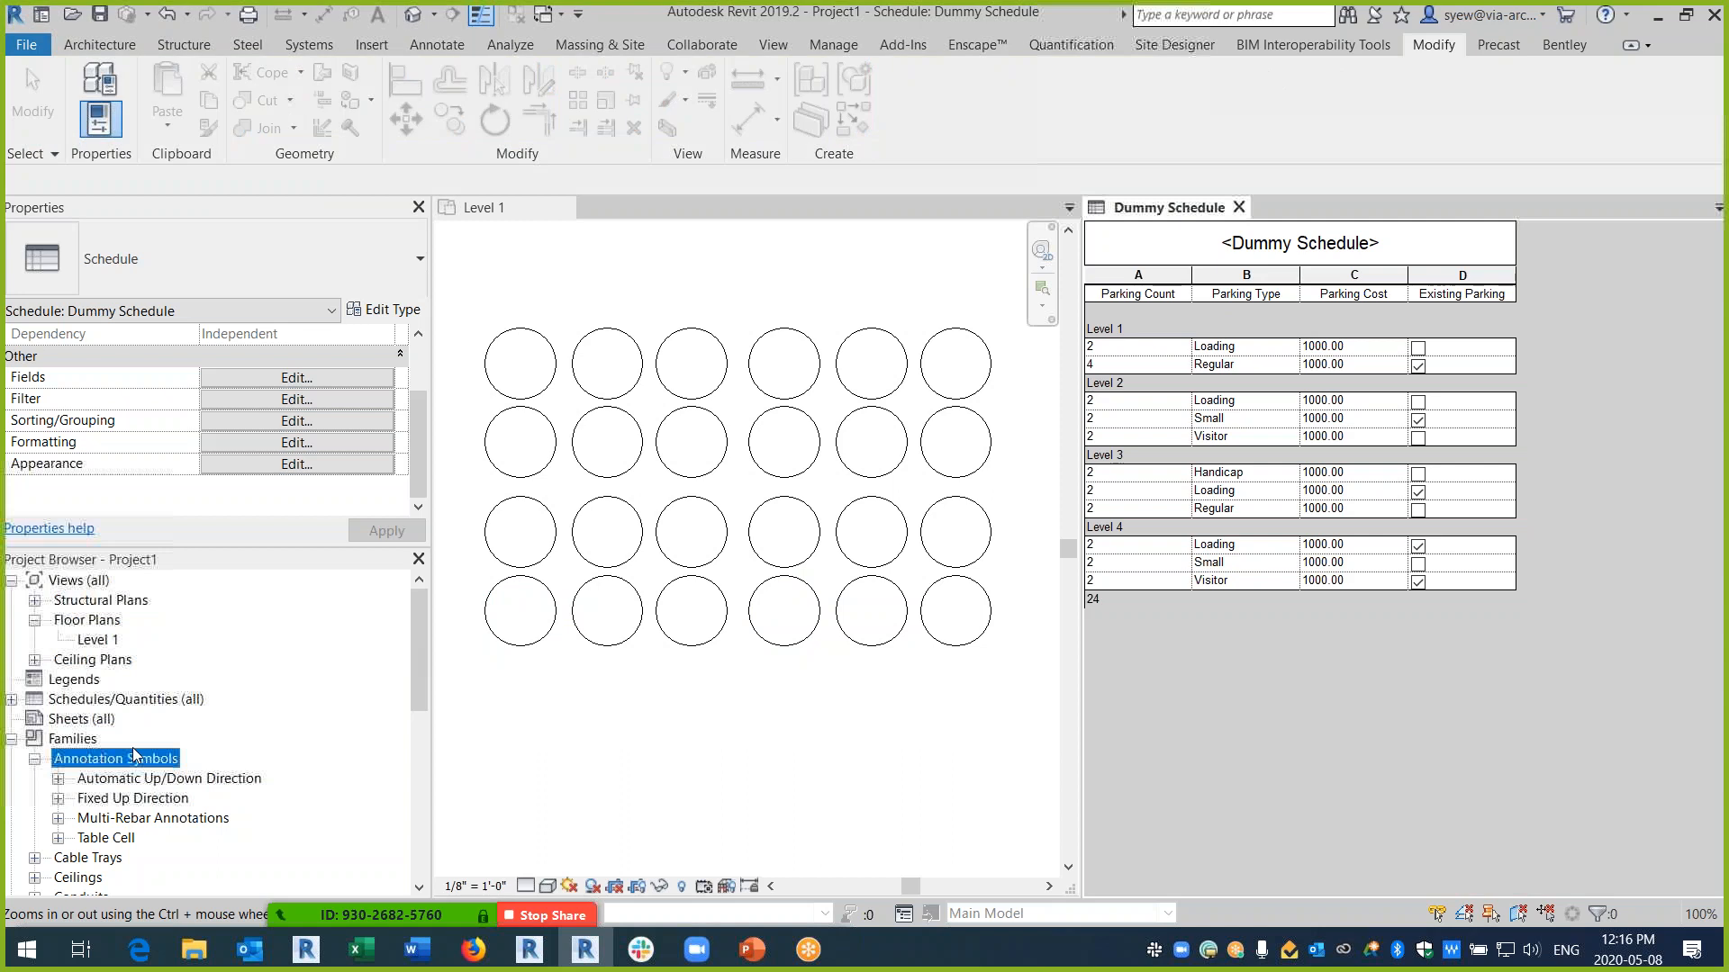
scroll(132, 755, "down", 4)
scroll(54, 684, "up", 1)
left_click(12, 621)
right_click(81, 718)
left_click(135, 729)
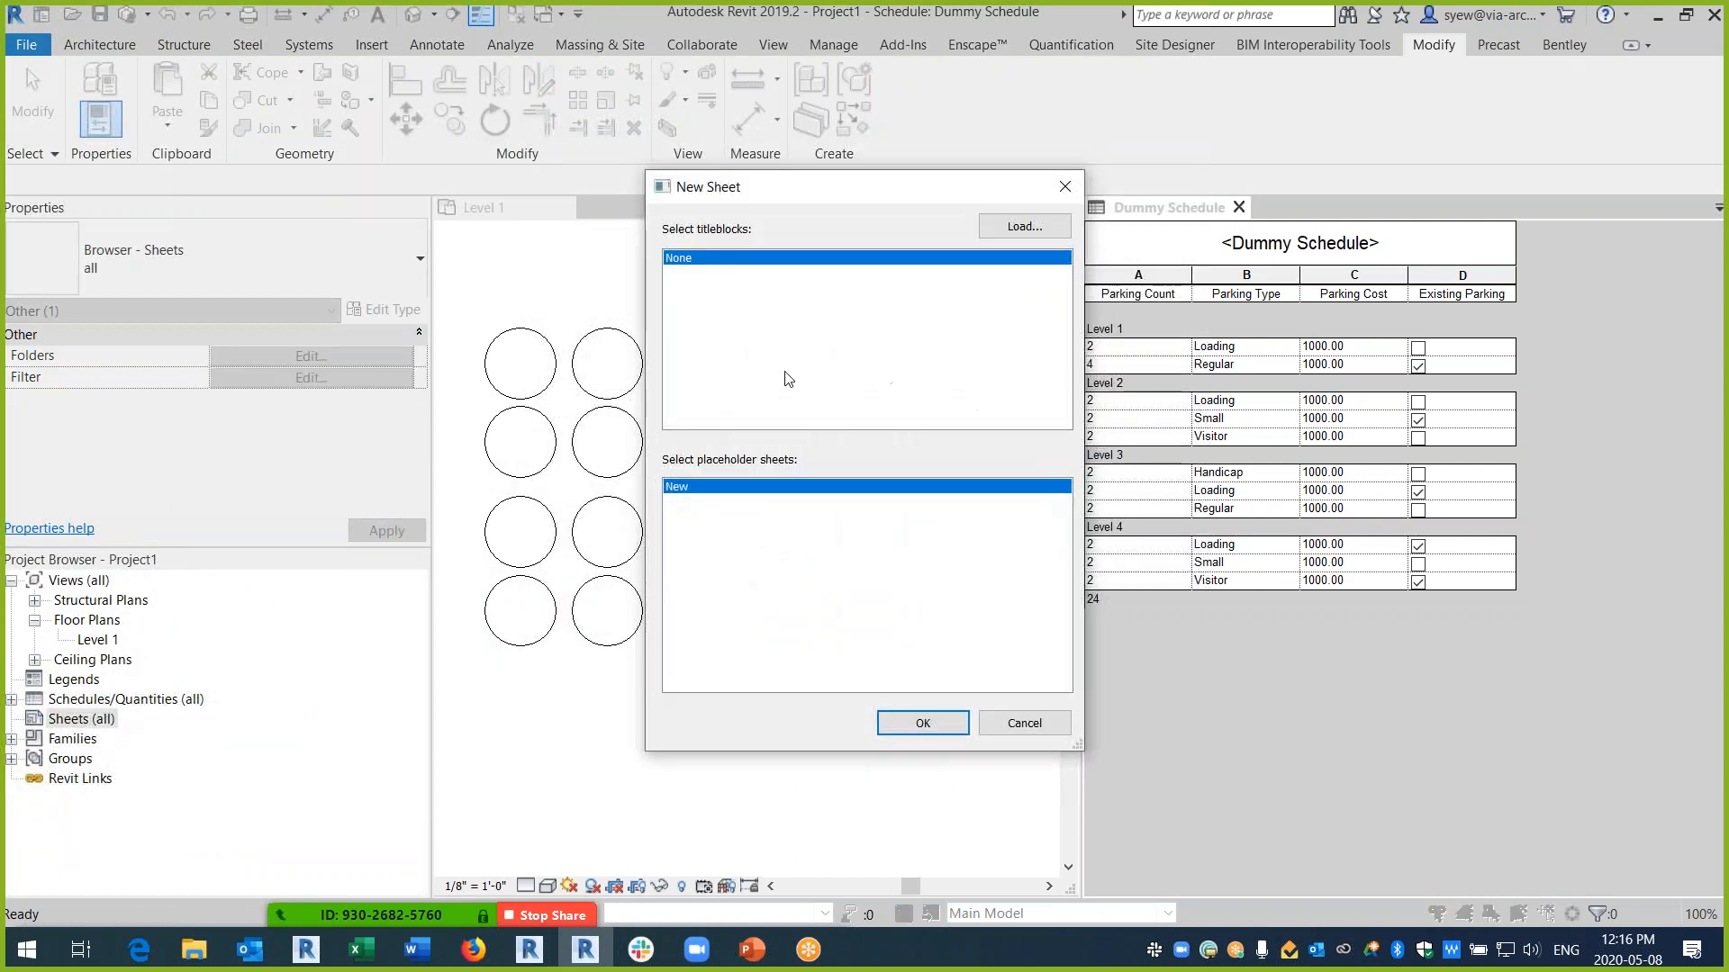
left_click(920, 722)
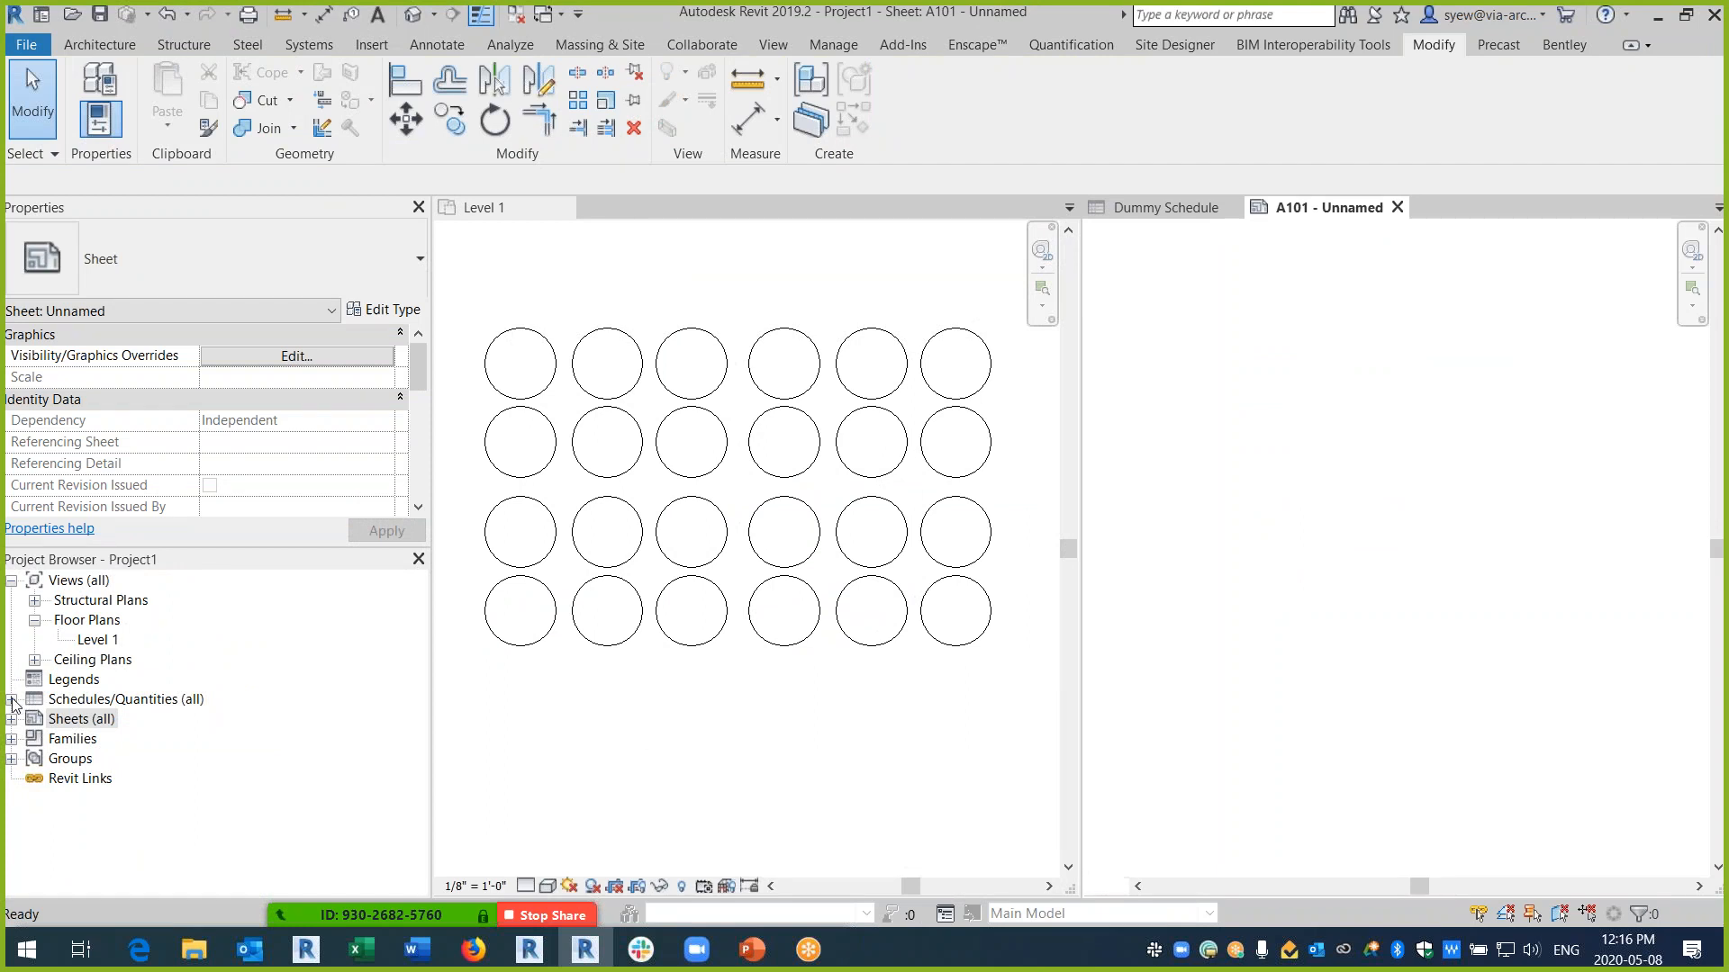
- Place the Dummy Schedule on the new A101 sheet
left_click(12, 700)
left_click_drag(108, 718, 1239, 436)
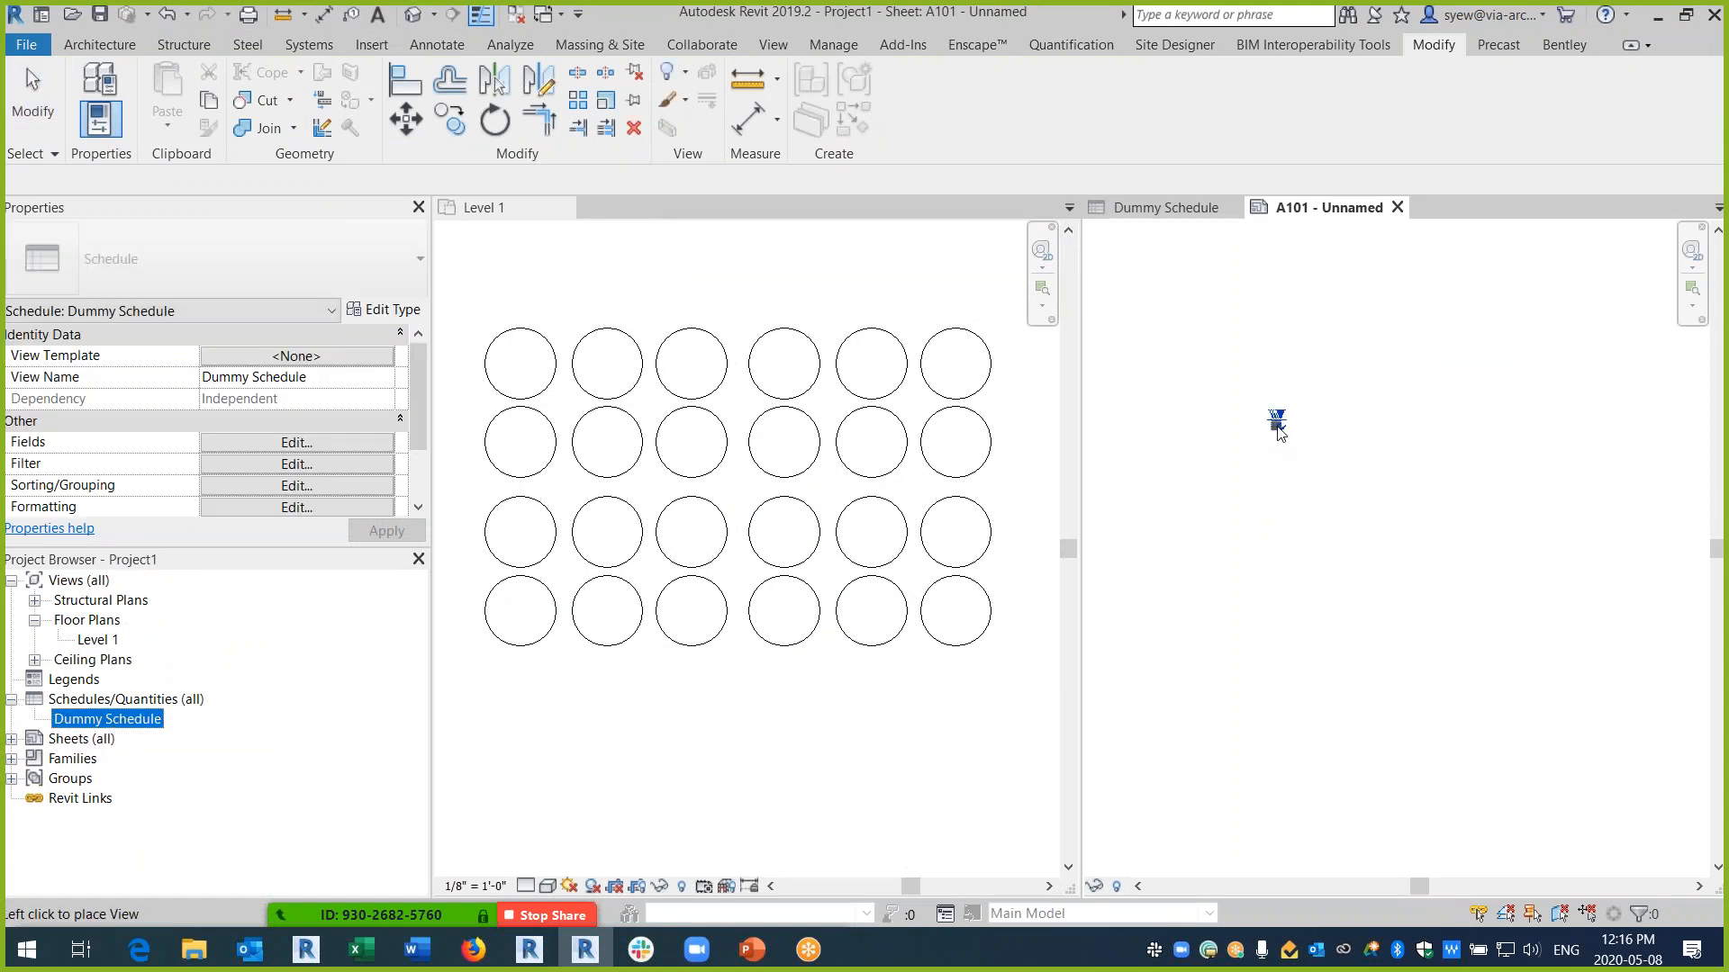
left_click(1279, 433)
left_click(1251, 427)
scroll(1201, 400, "up", 10)
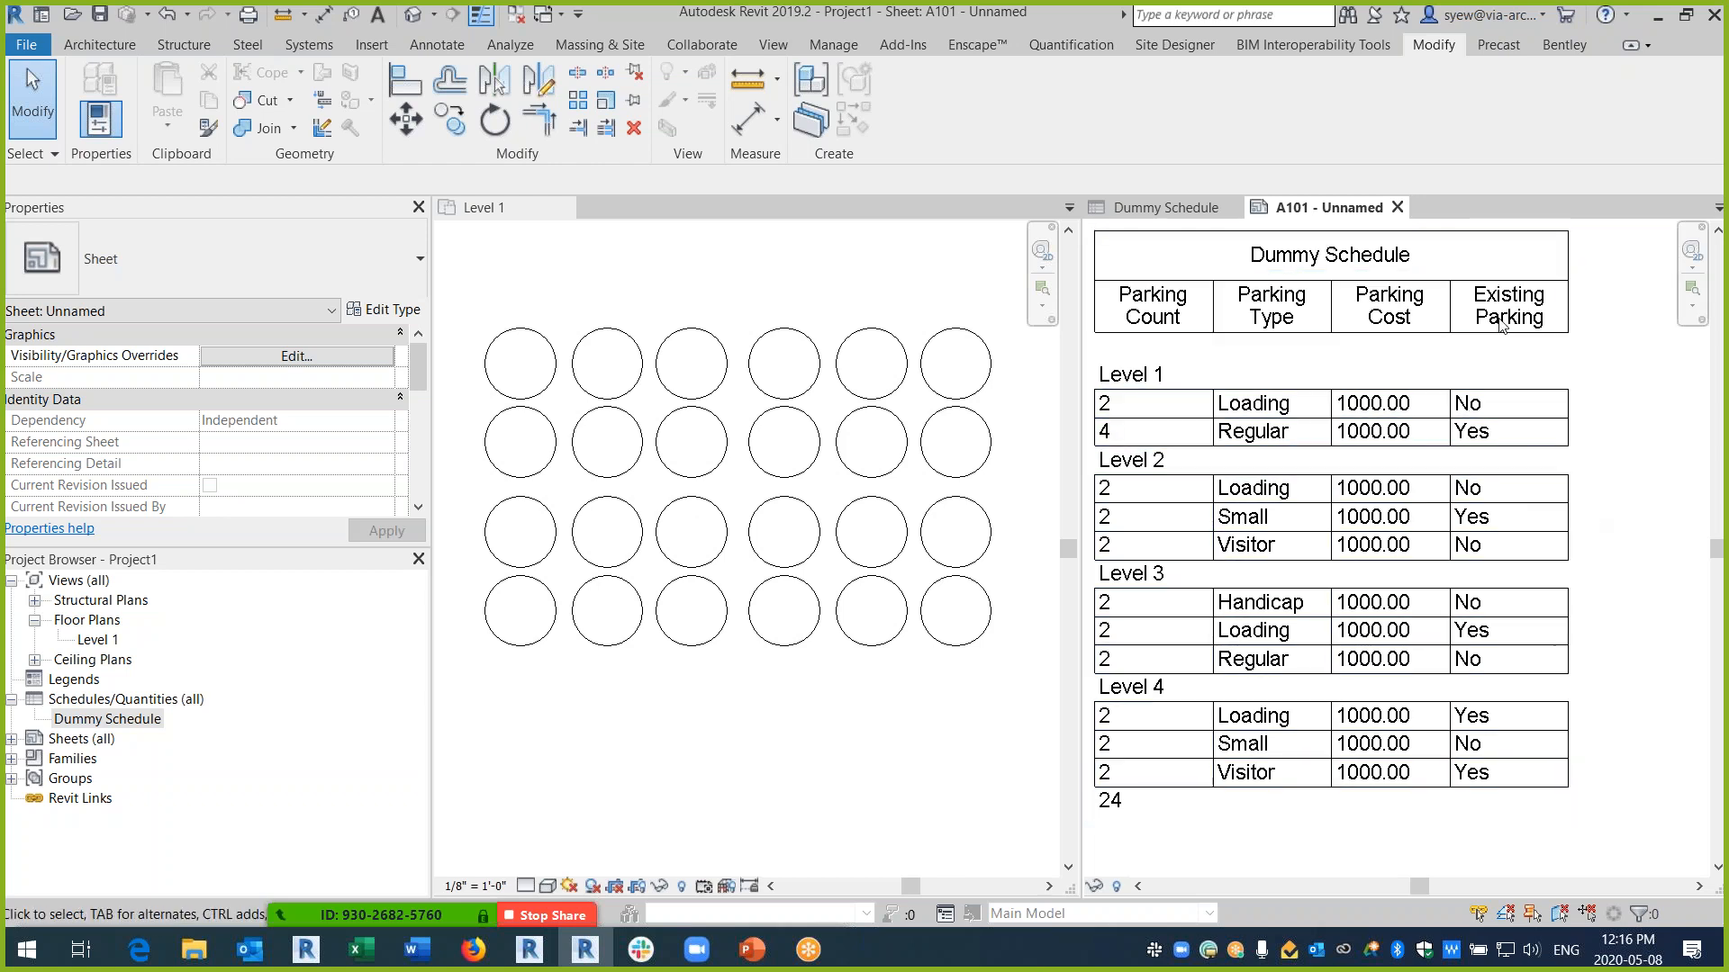
- Start a Text-type calculated value in the Dummy Schedule's fields and insert Existing Parking into its formula
left_click(97, 720)
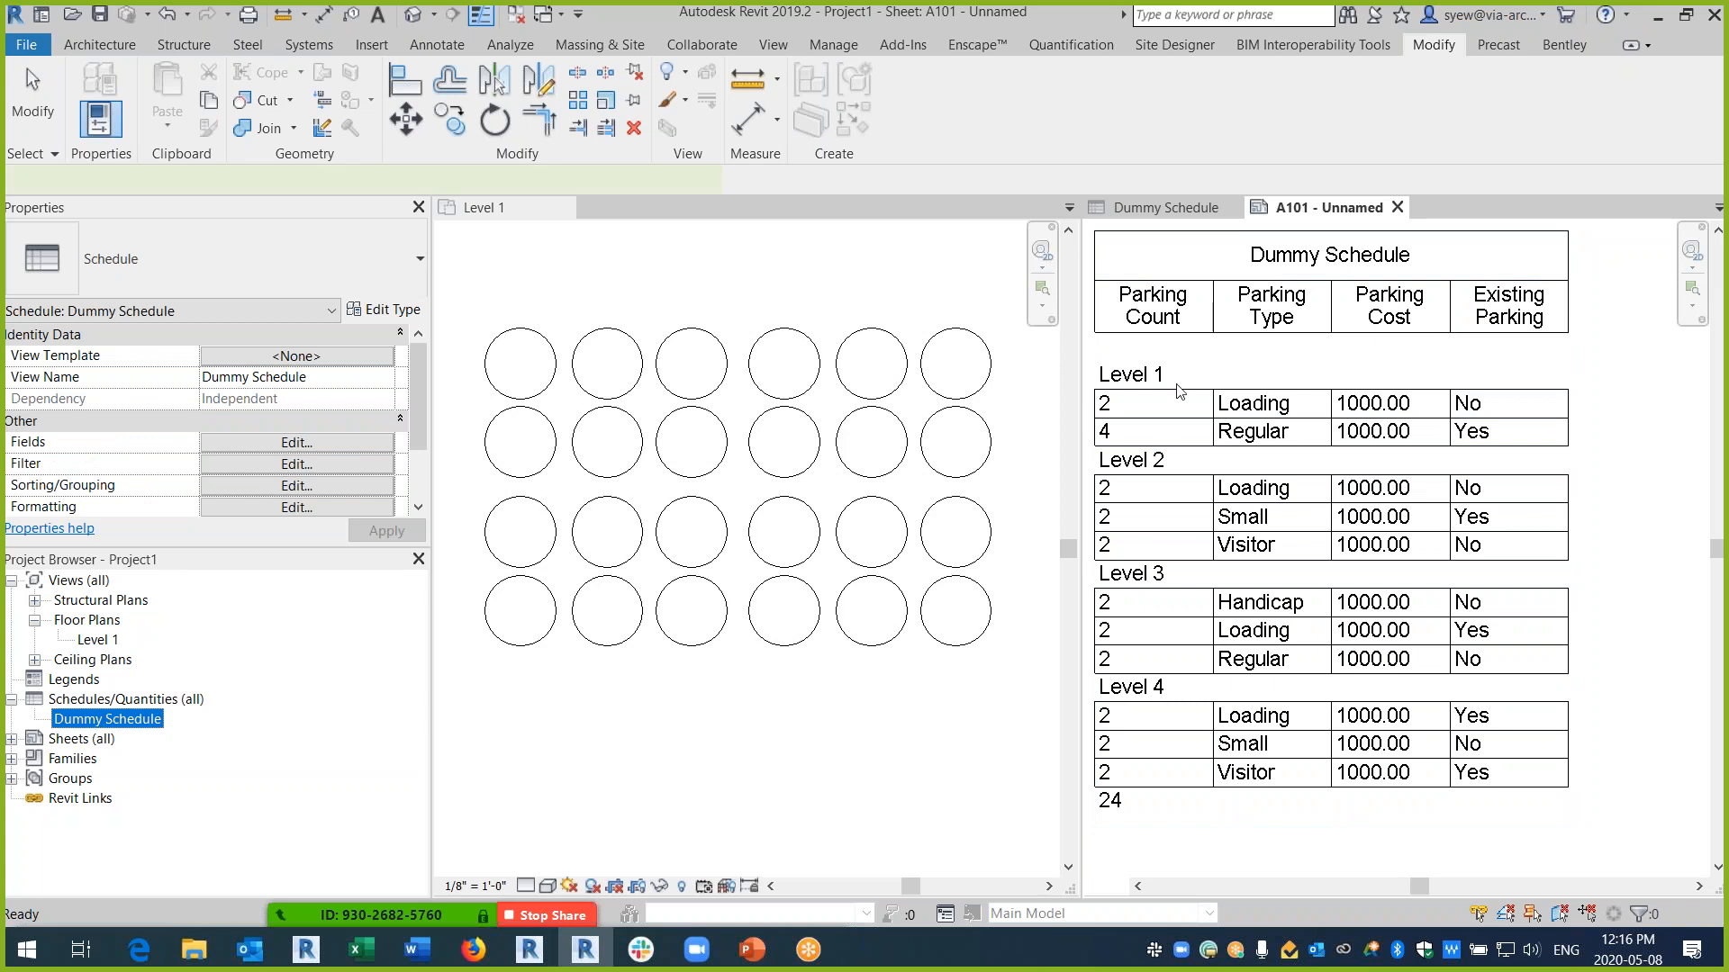
double_click(1180, 392)
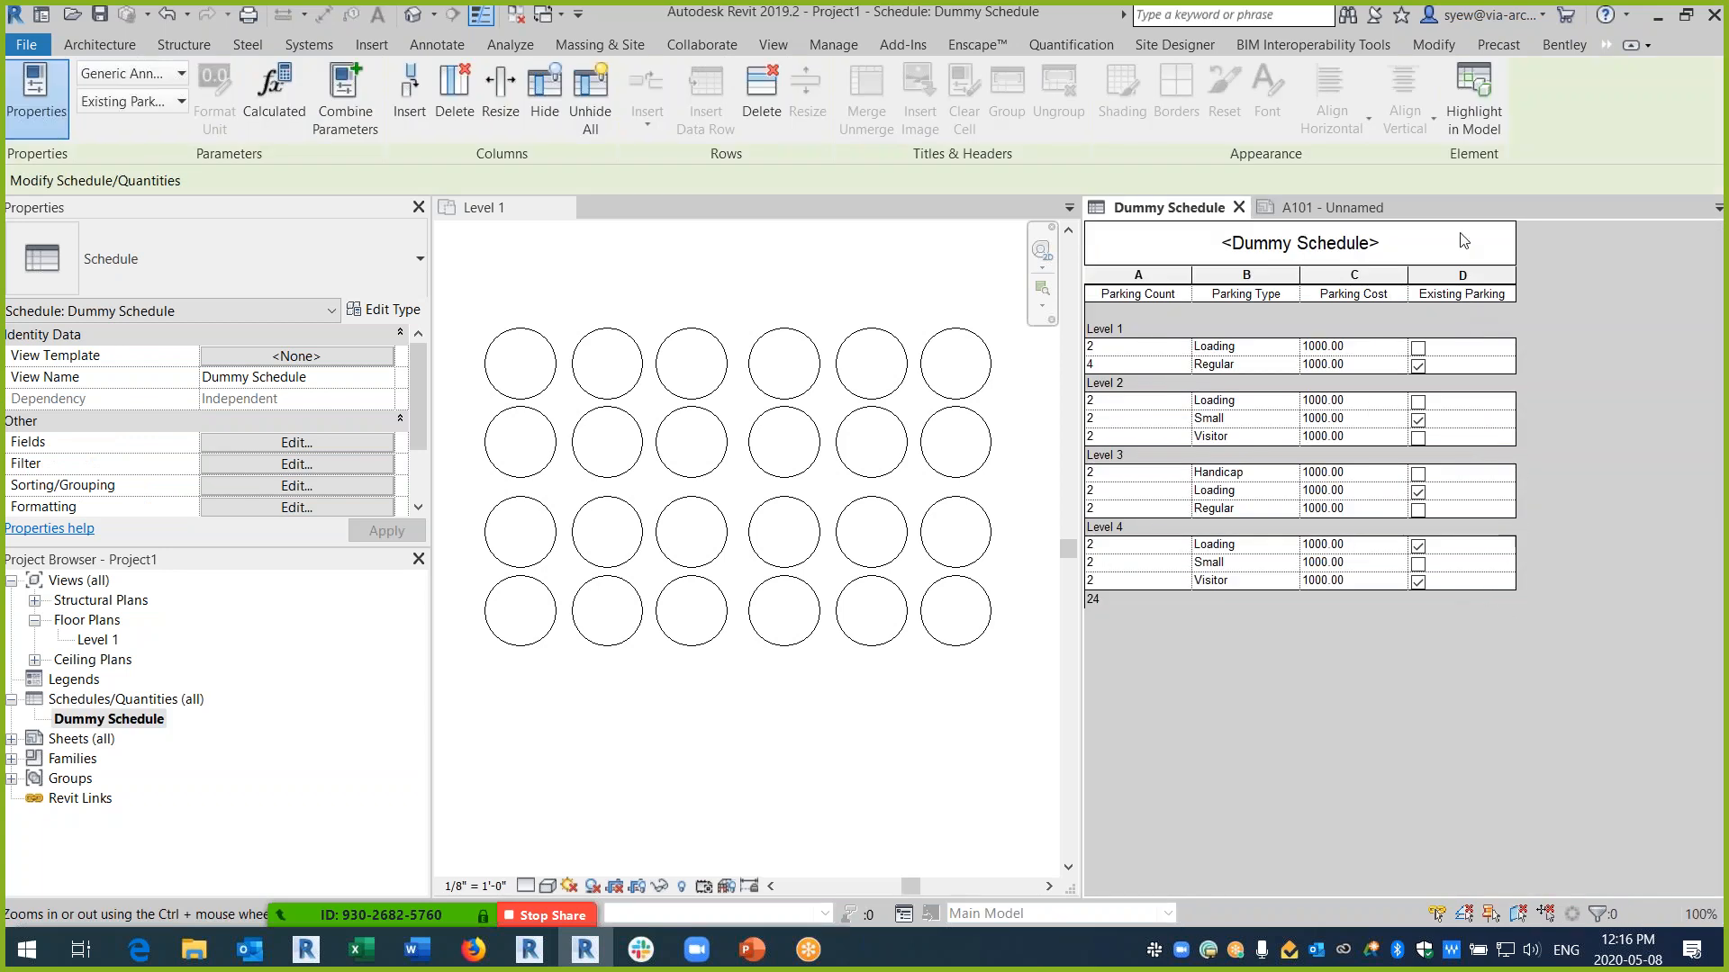
left_click(315, 441)
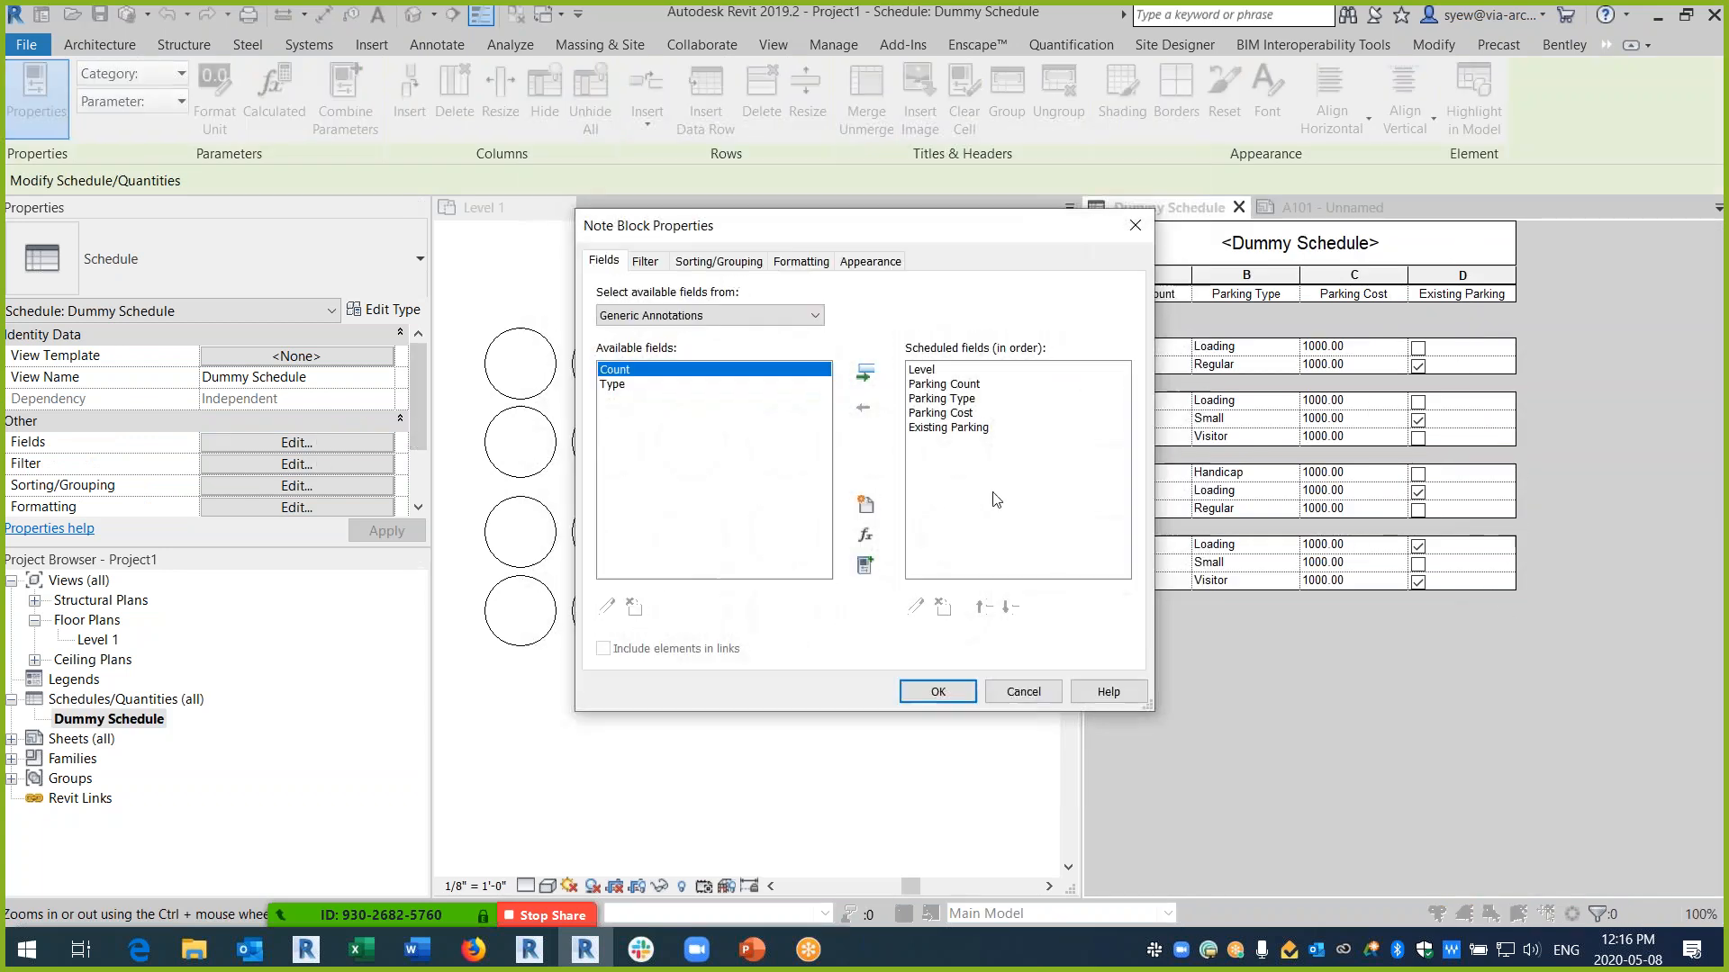
left_click(870, 536)
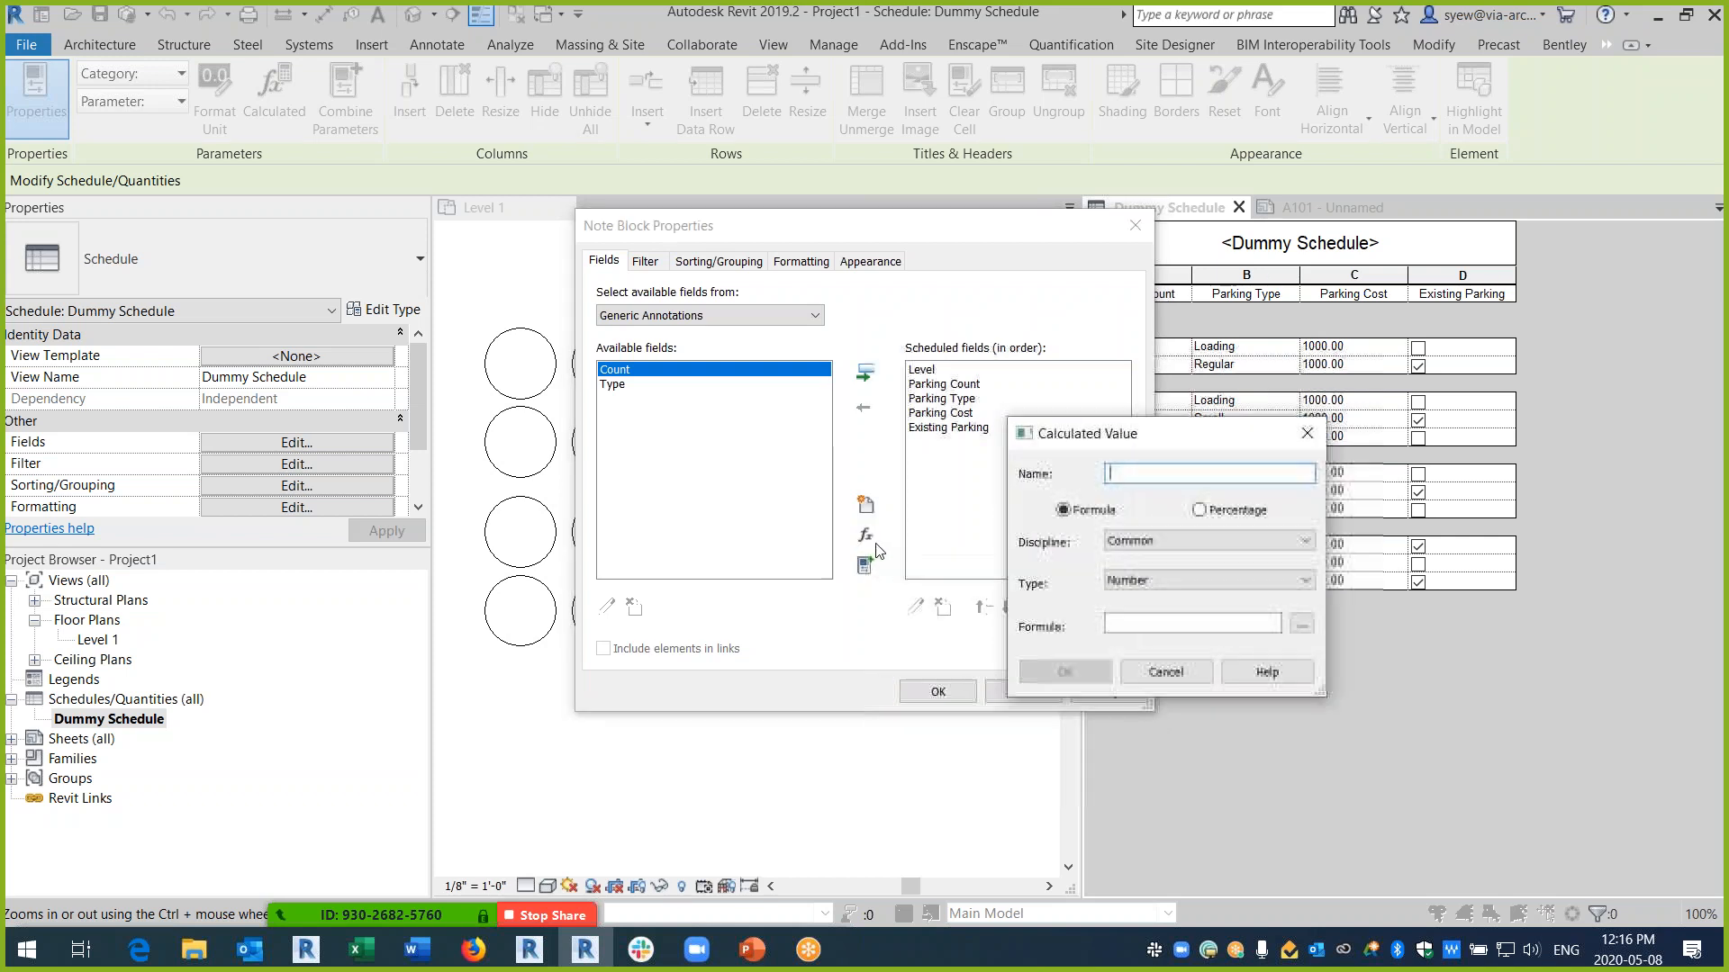
left_click(1164, 584)
left_click(1136, 596)
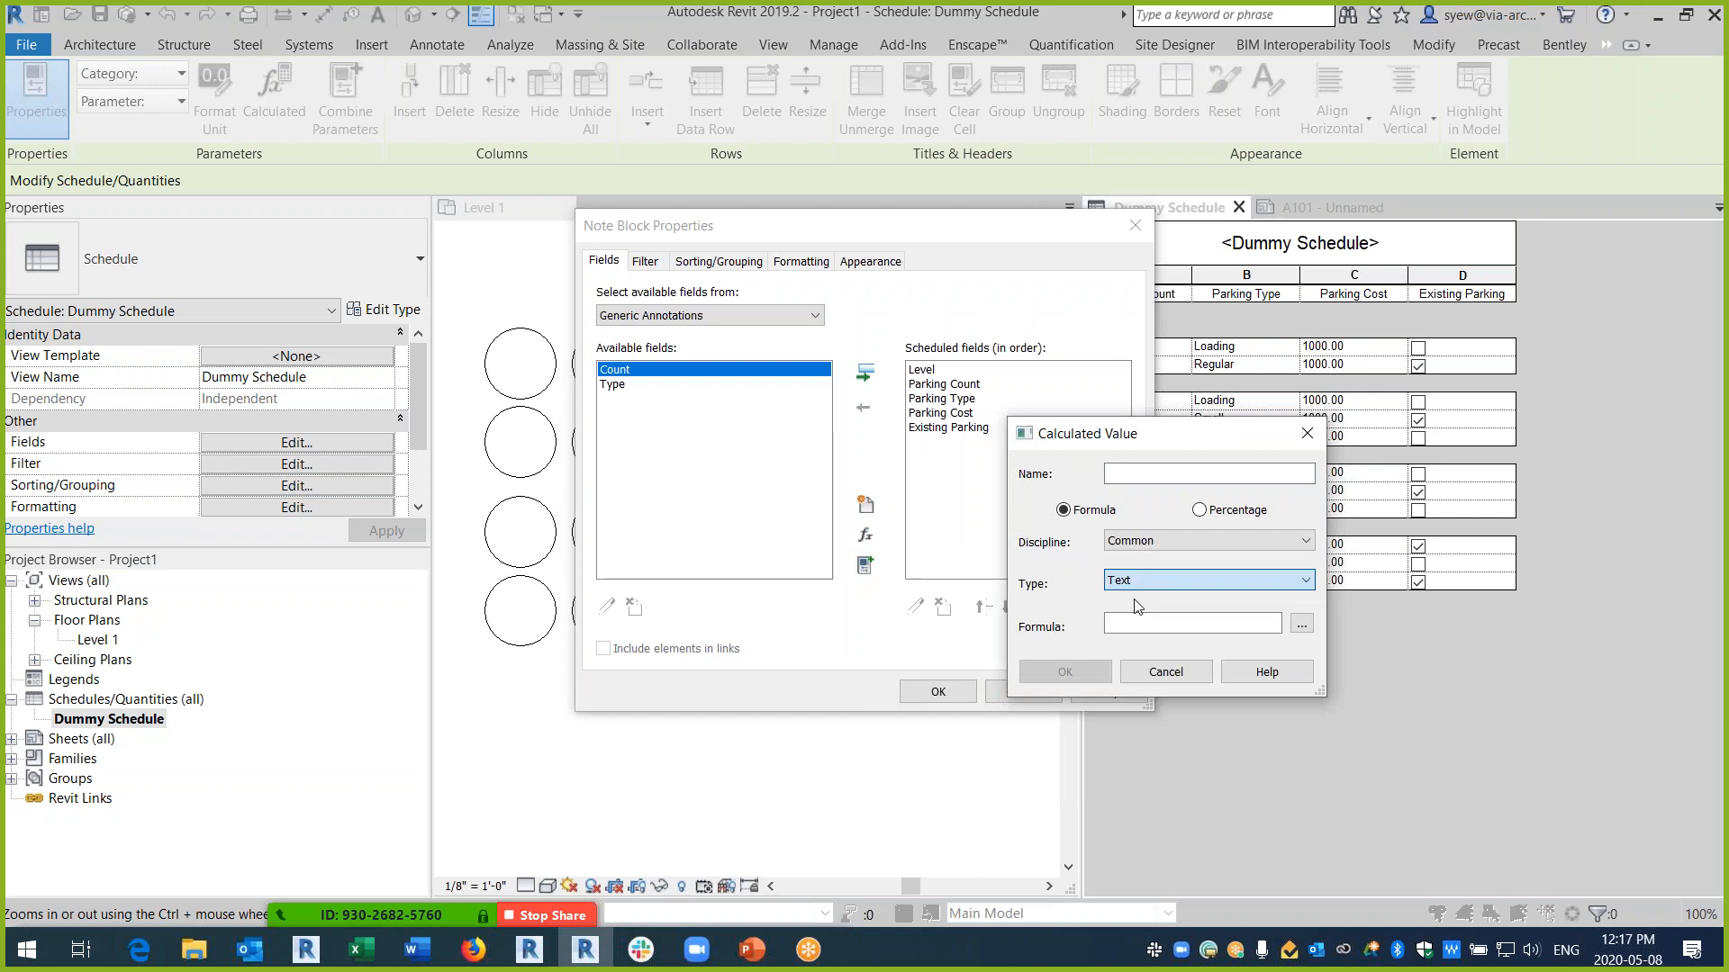
left_click(1300, 624)
left_click(1104, 529)
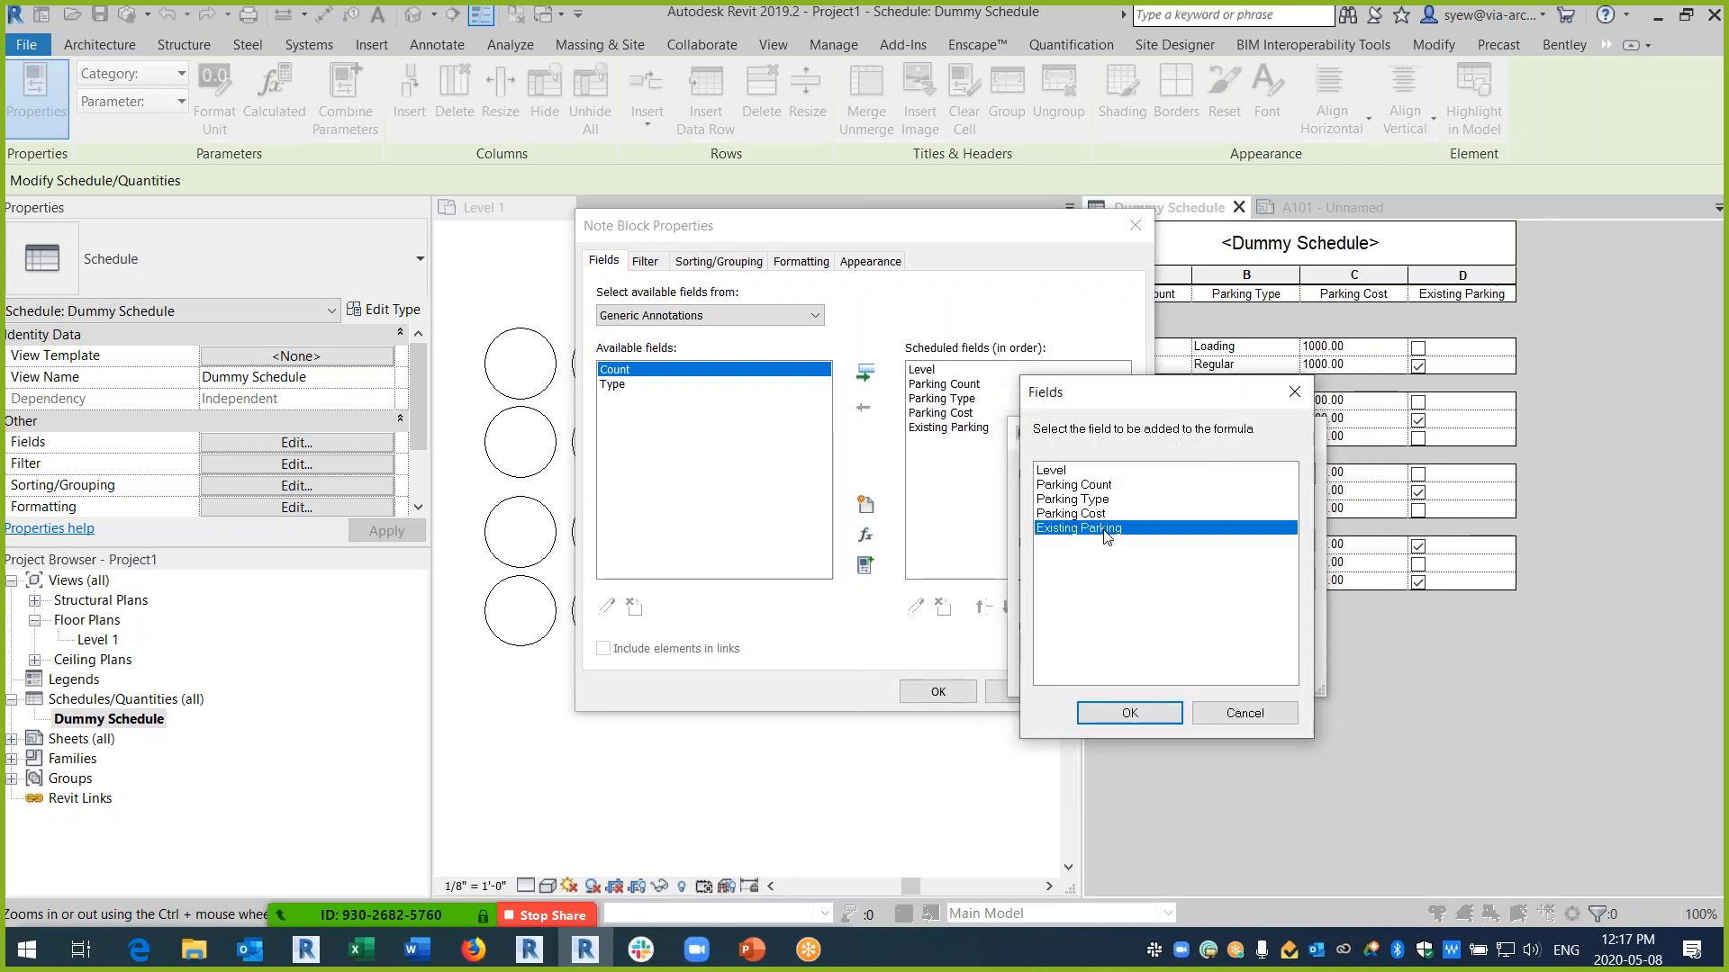
left_click(1131, 712)
- Name the calculated field Value, set its formula to if(Existing Parking, "X", ""), and apply it to the schedule
left_click(1134, 475)
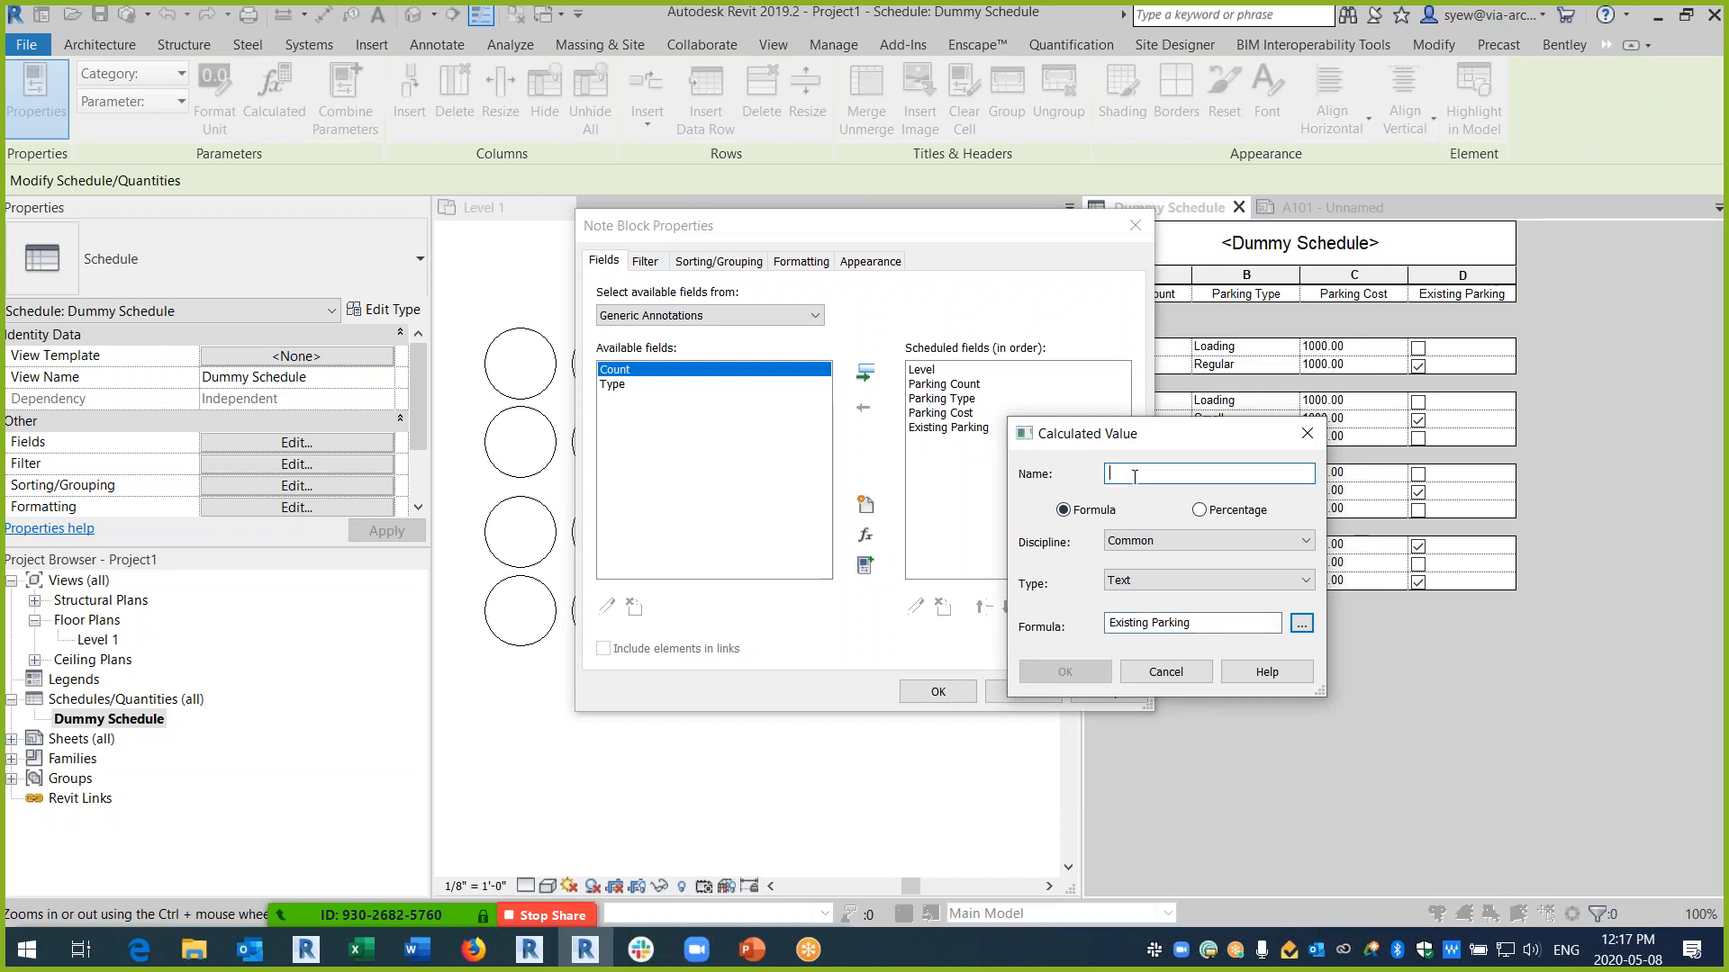
type("lue")
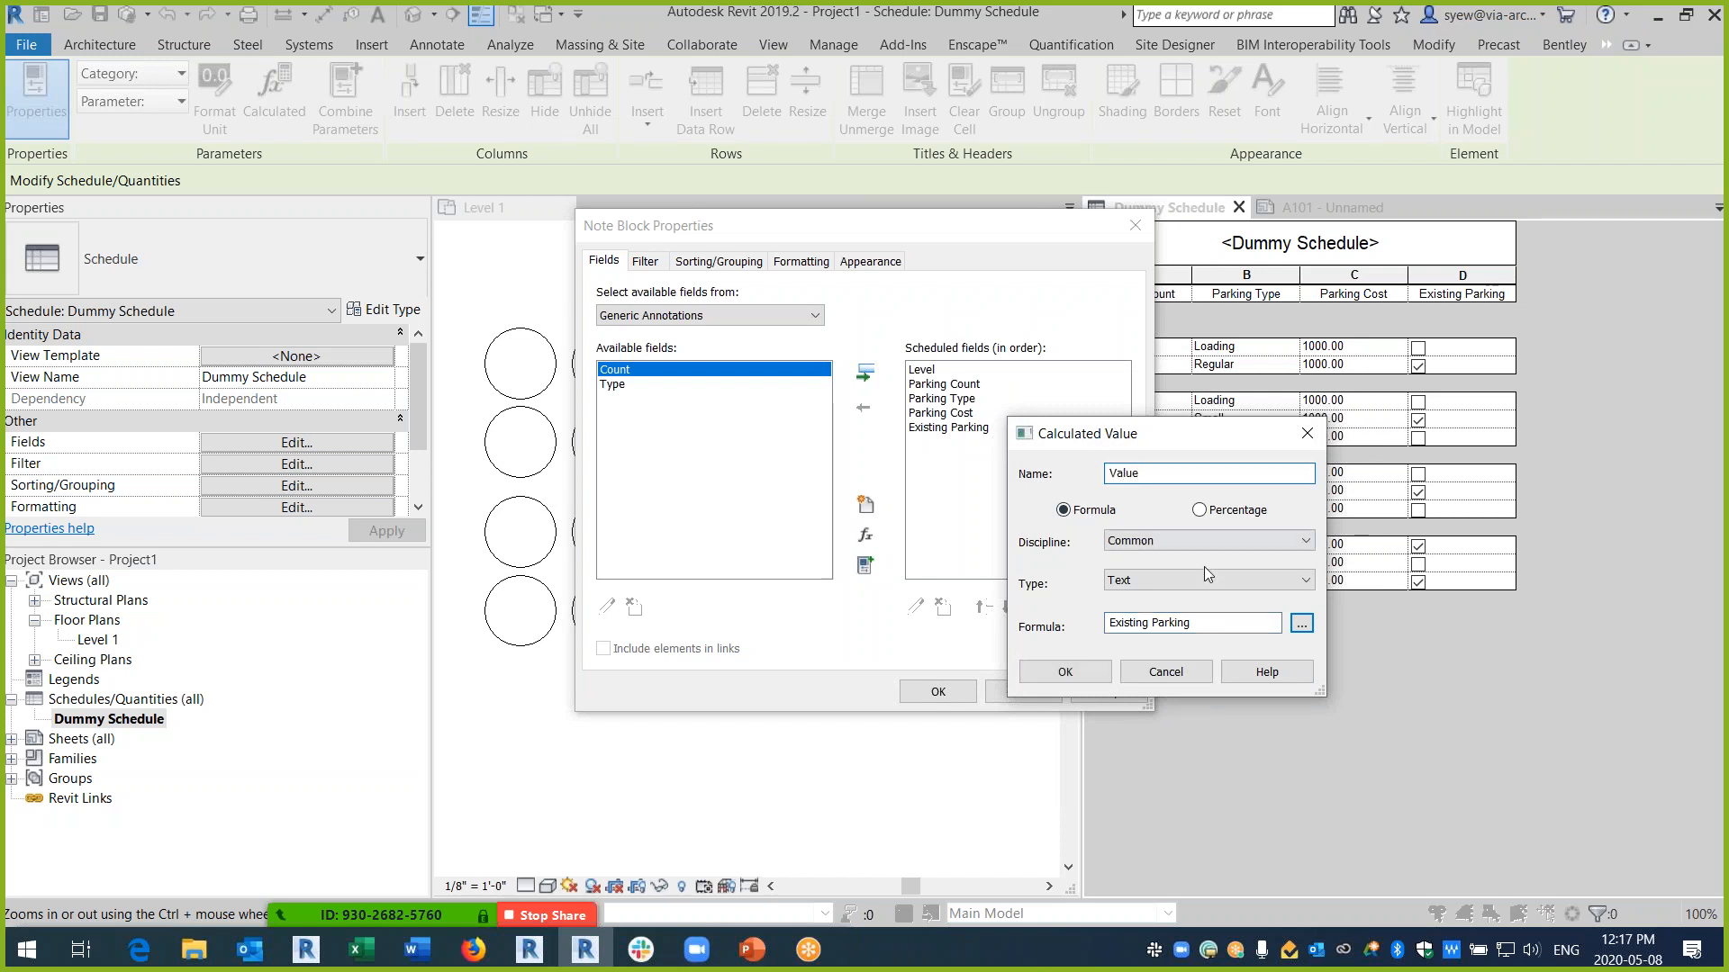
type("if(")
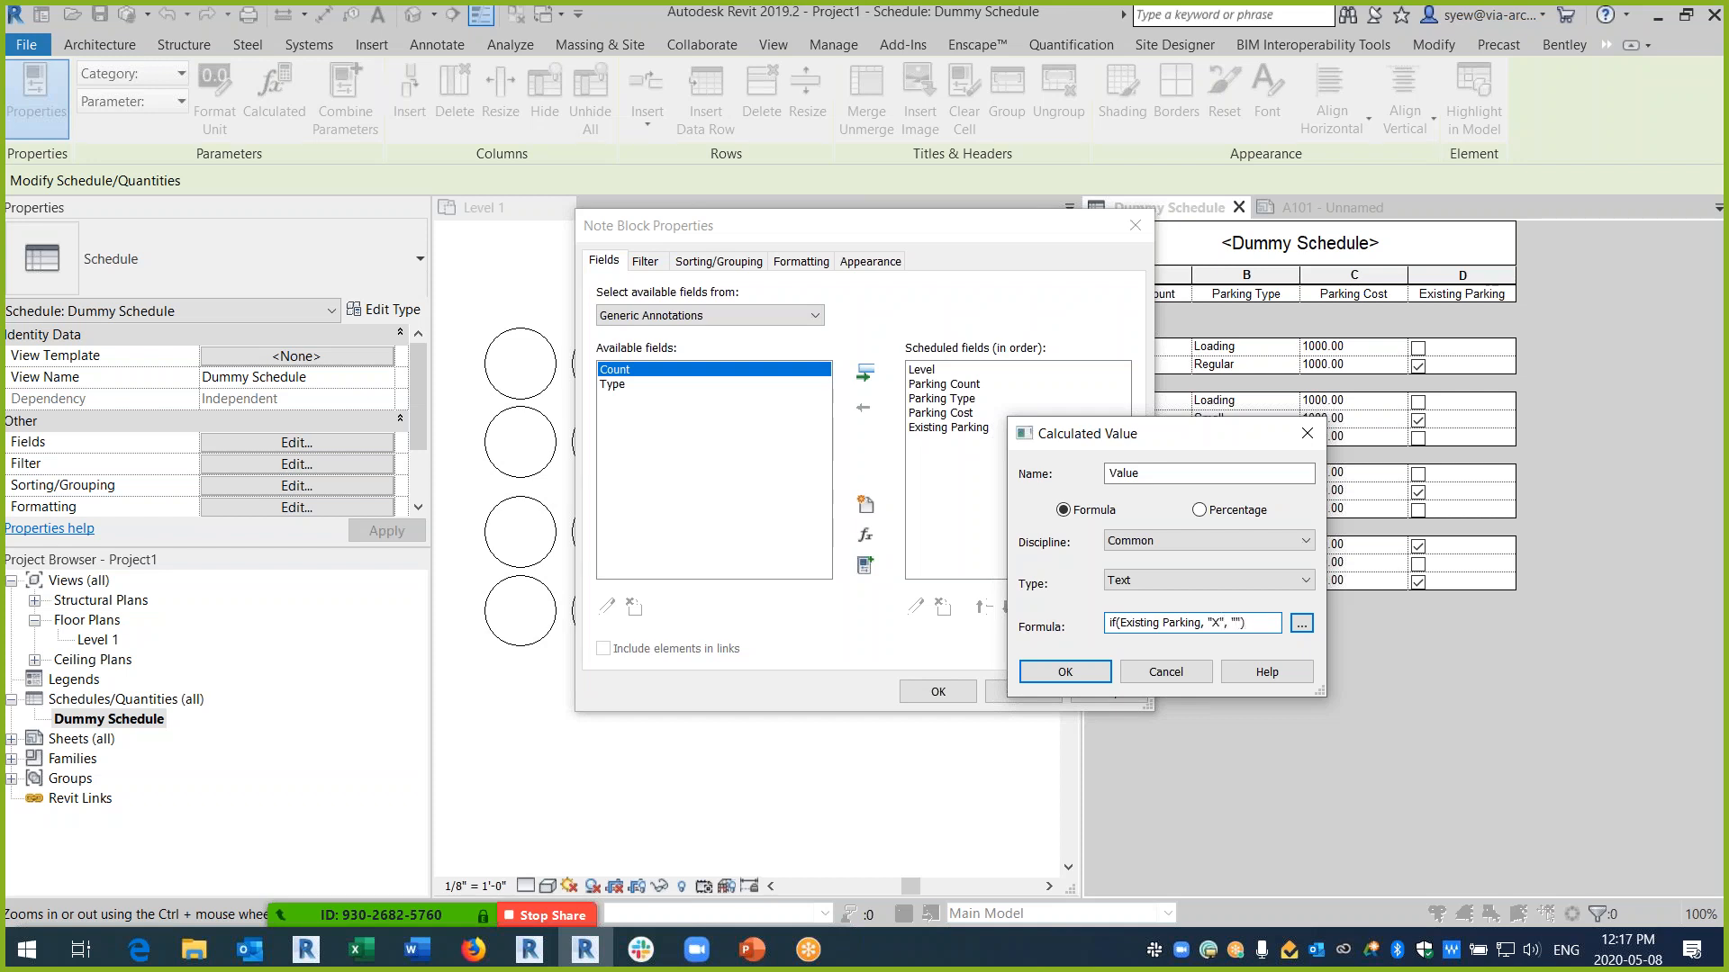
left_click(1062, 672)
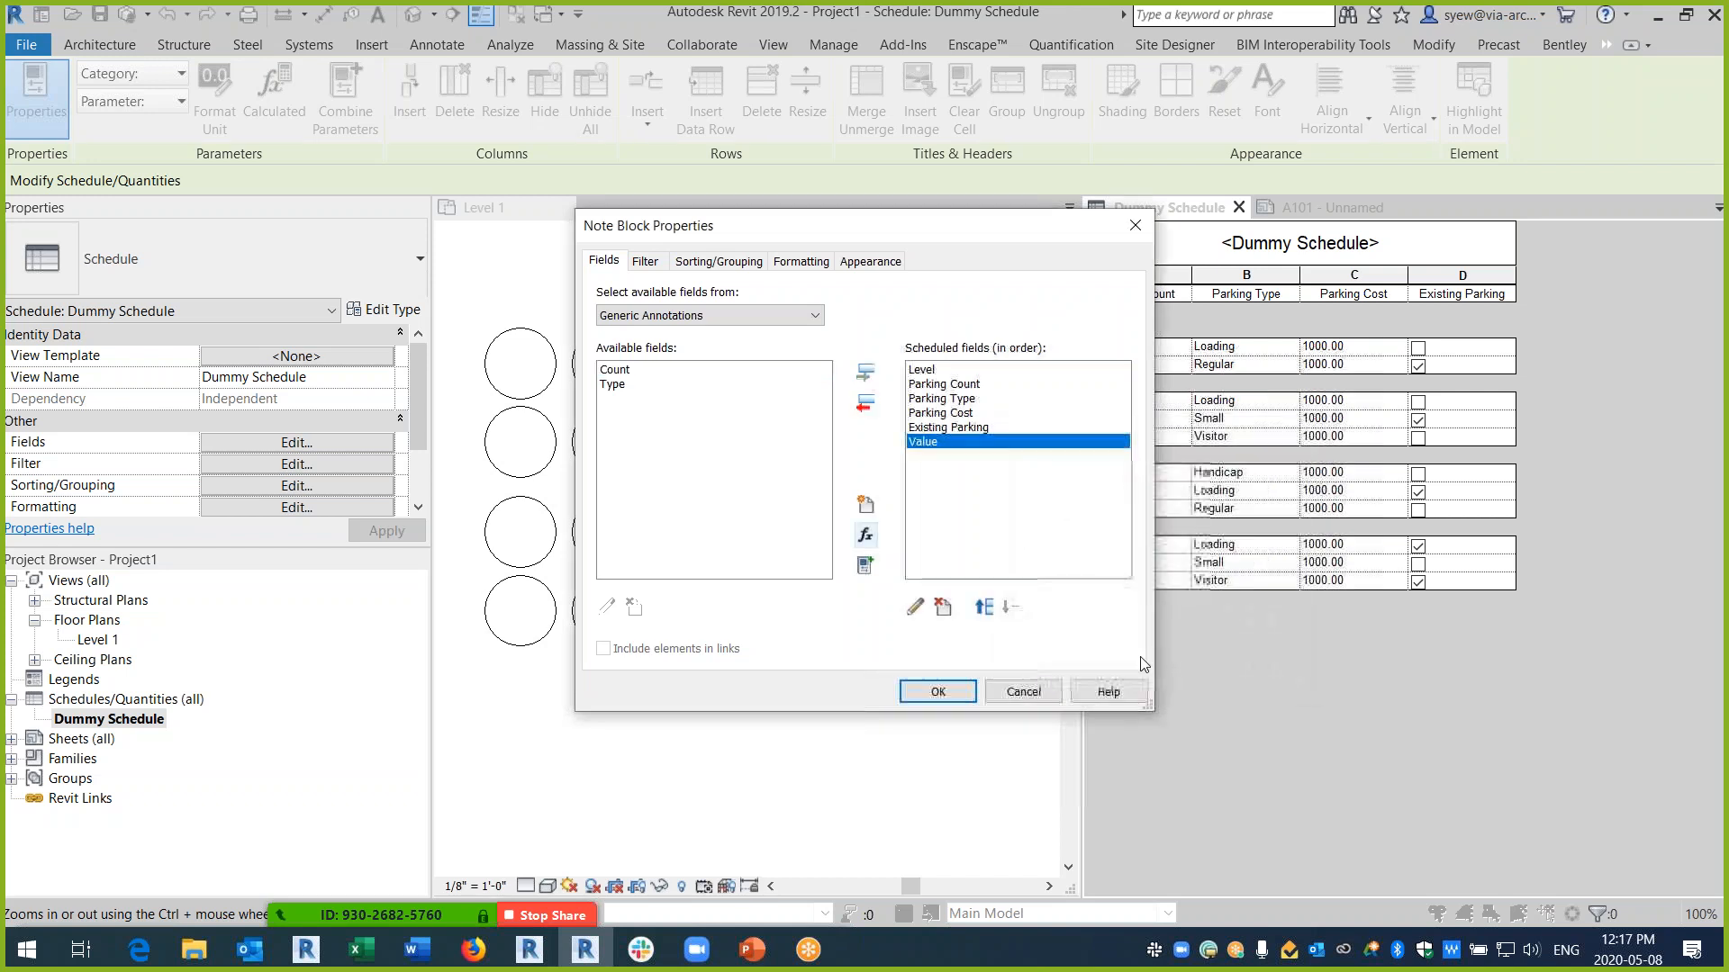
left_click(938, 692)
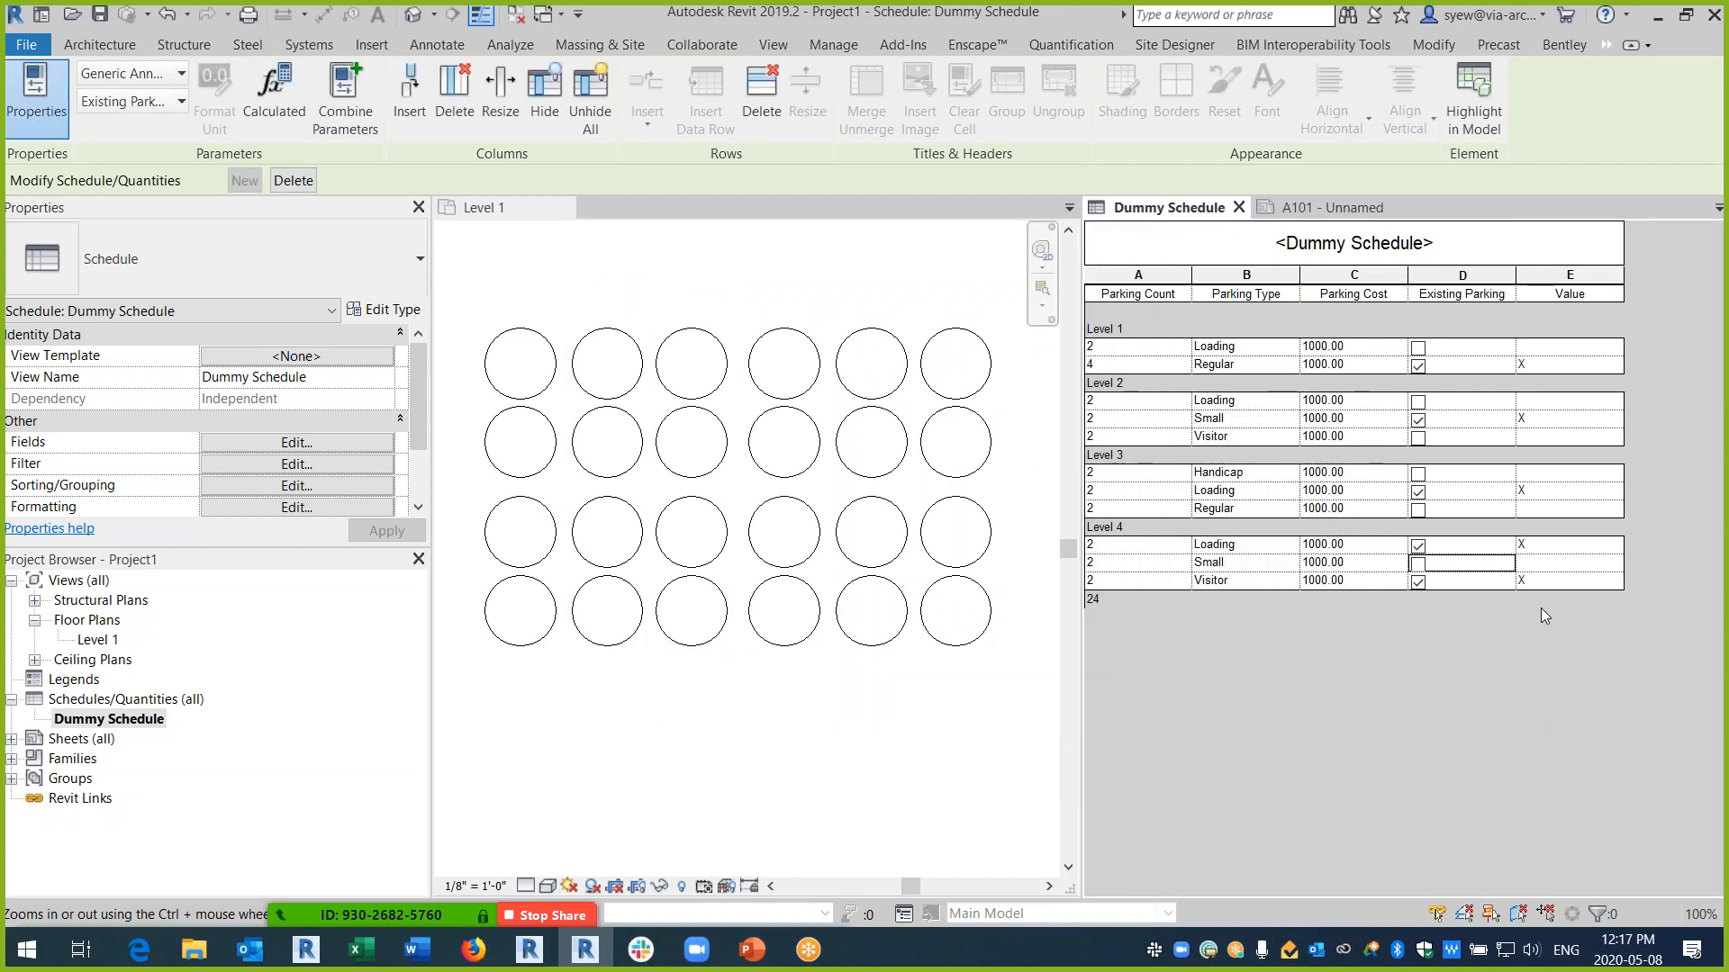
- Make Existing Parking a hidden field in the Dummy Schedule's formatting
left_click(275, 441)
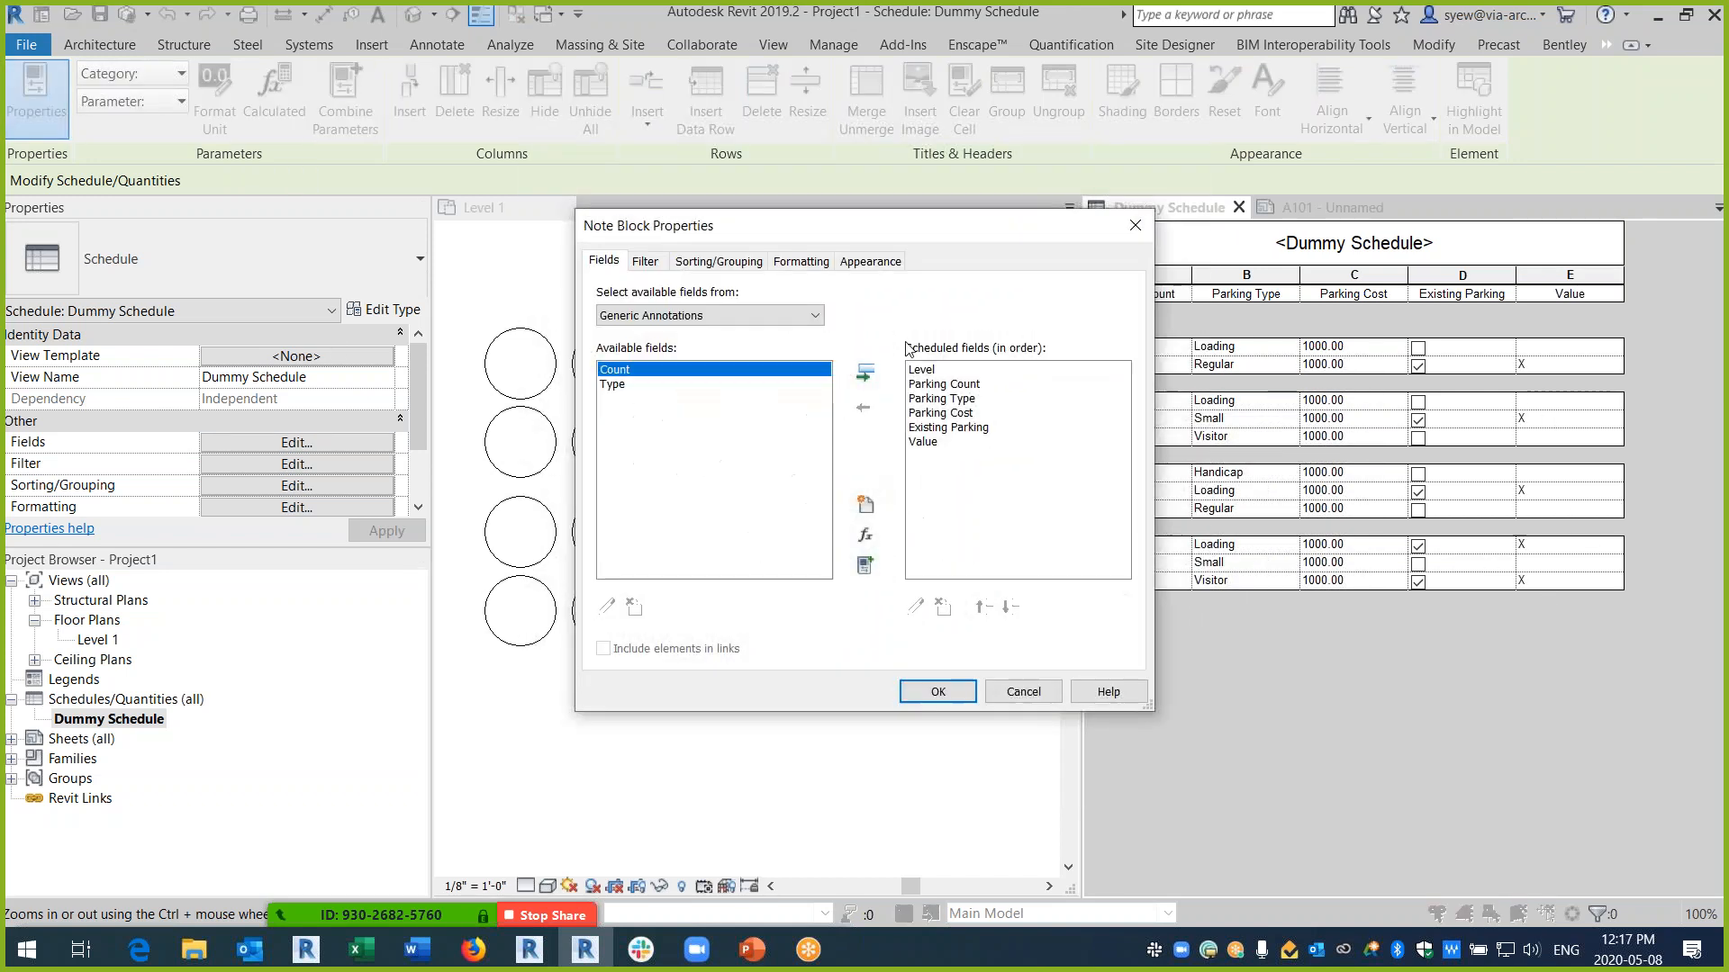
left_click(948, 426)
left_click(800, 261)
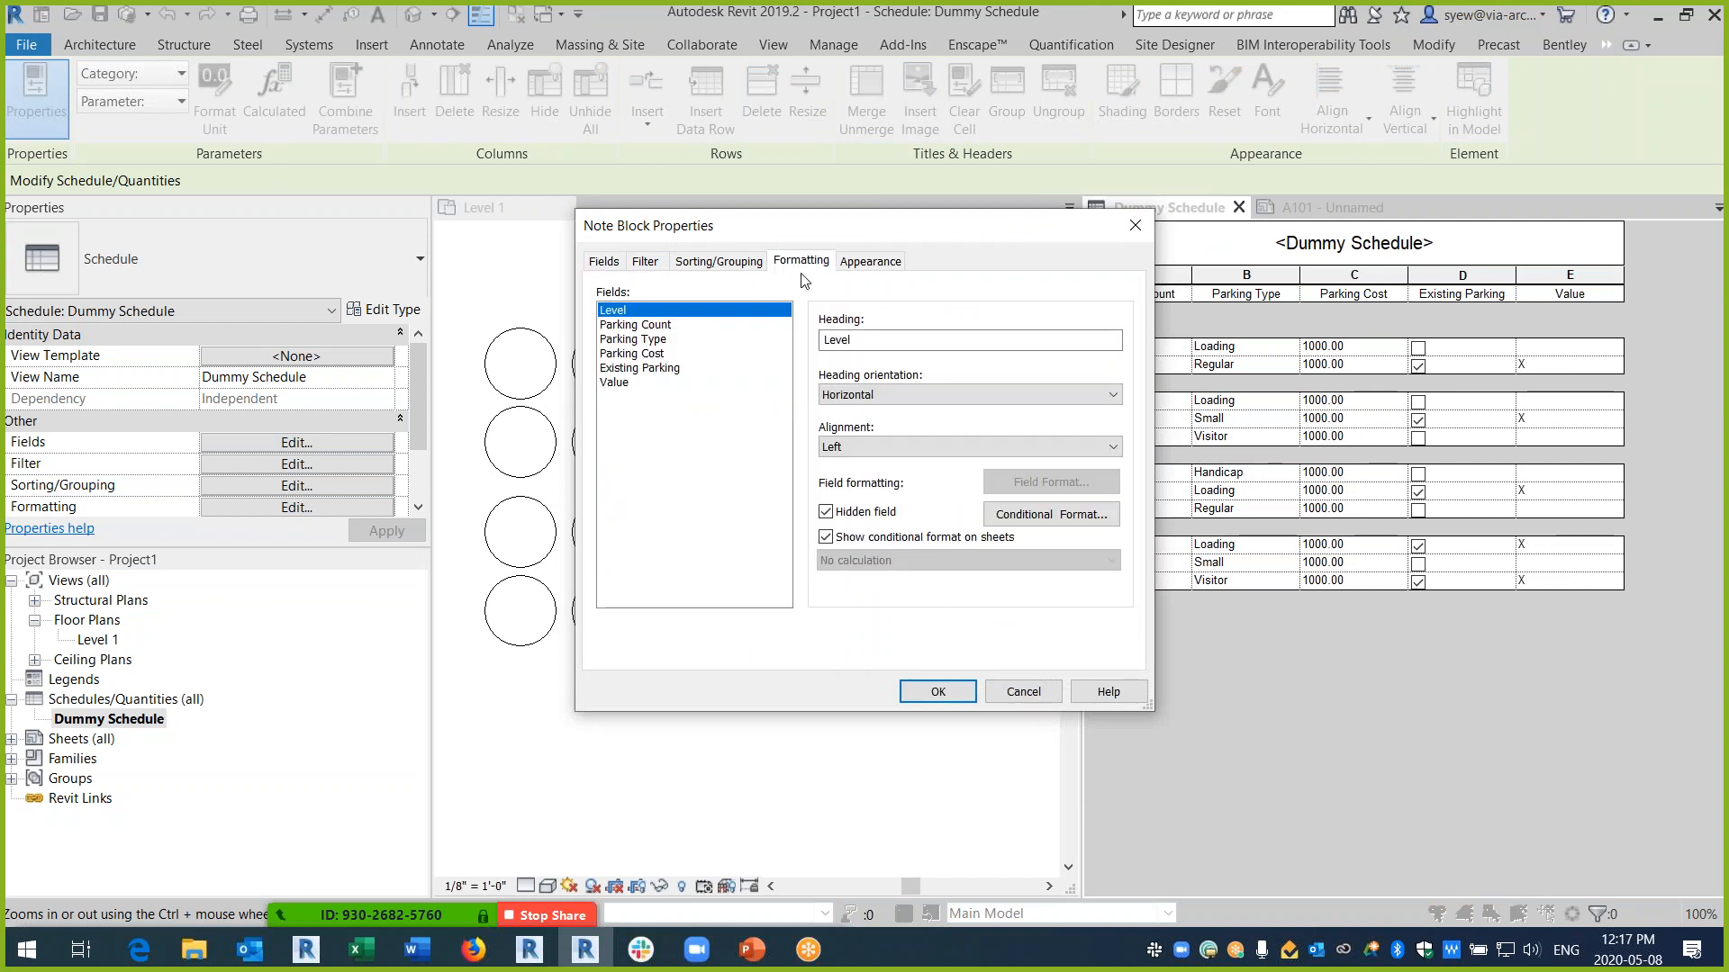
left_click(652, 368)
left_click(825, 512)
left_click(938, 692)
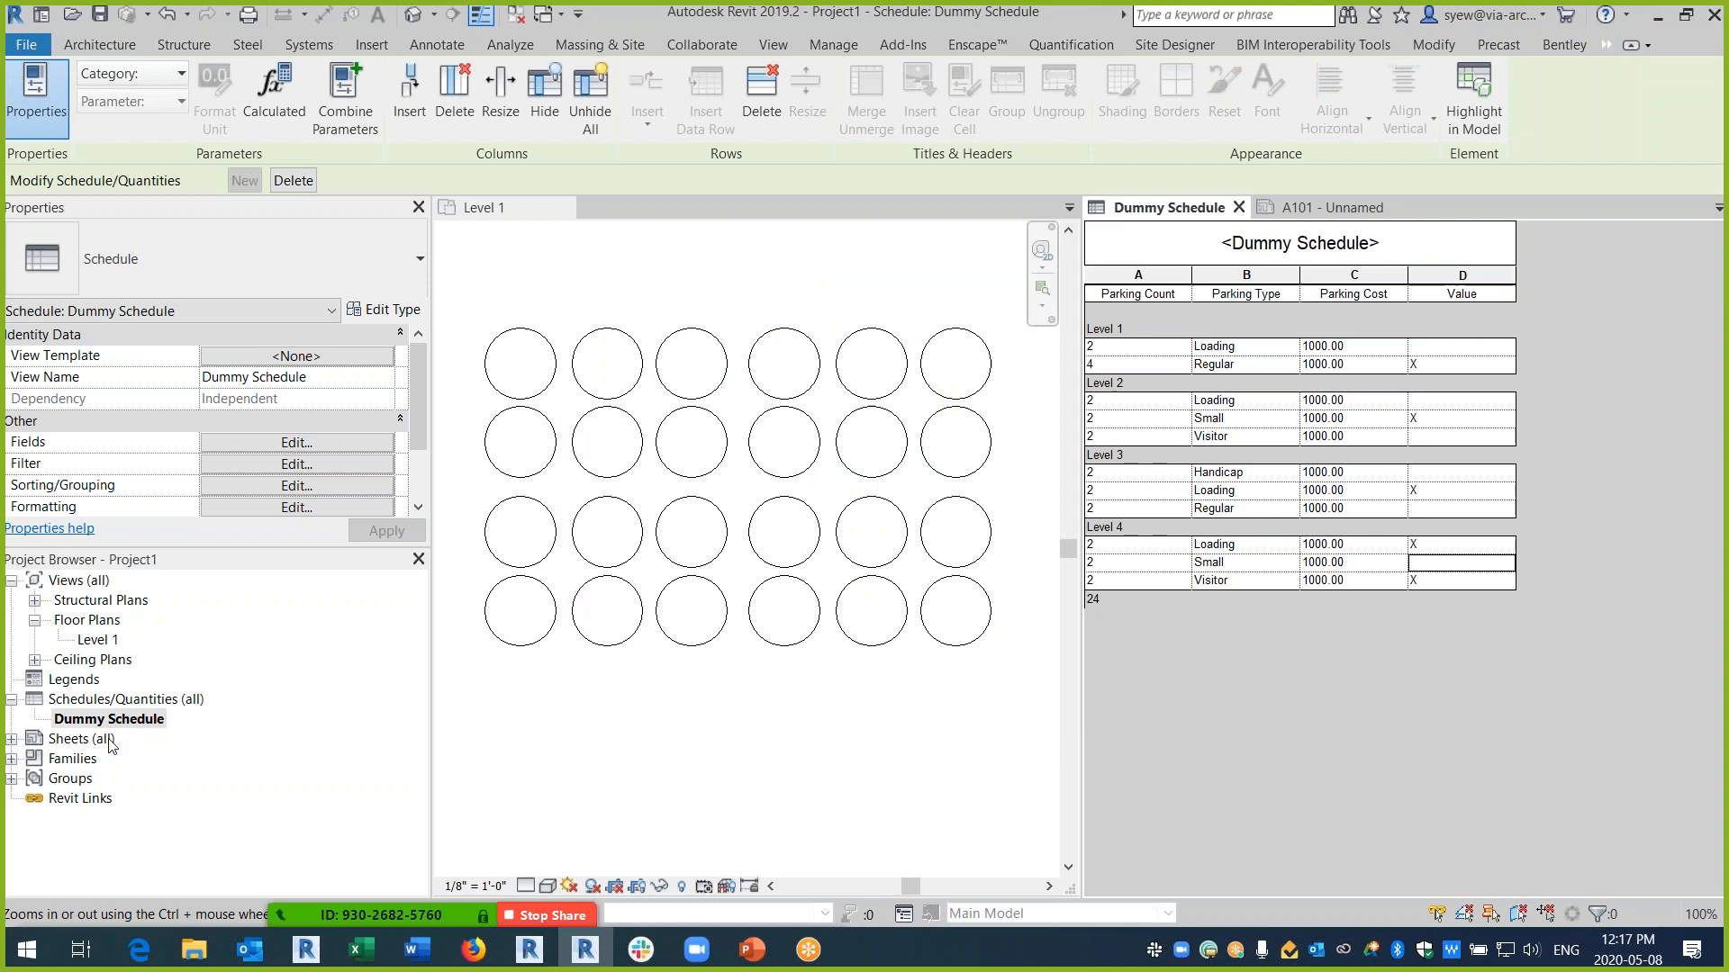
- Open sheet A101 and check how the Value column displays in the placed schedule
double_click(72, 739)
double_click(103, 758)
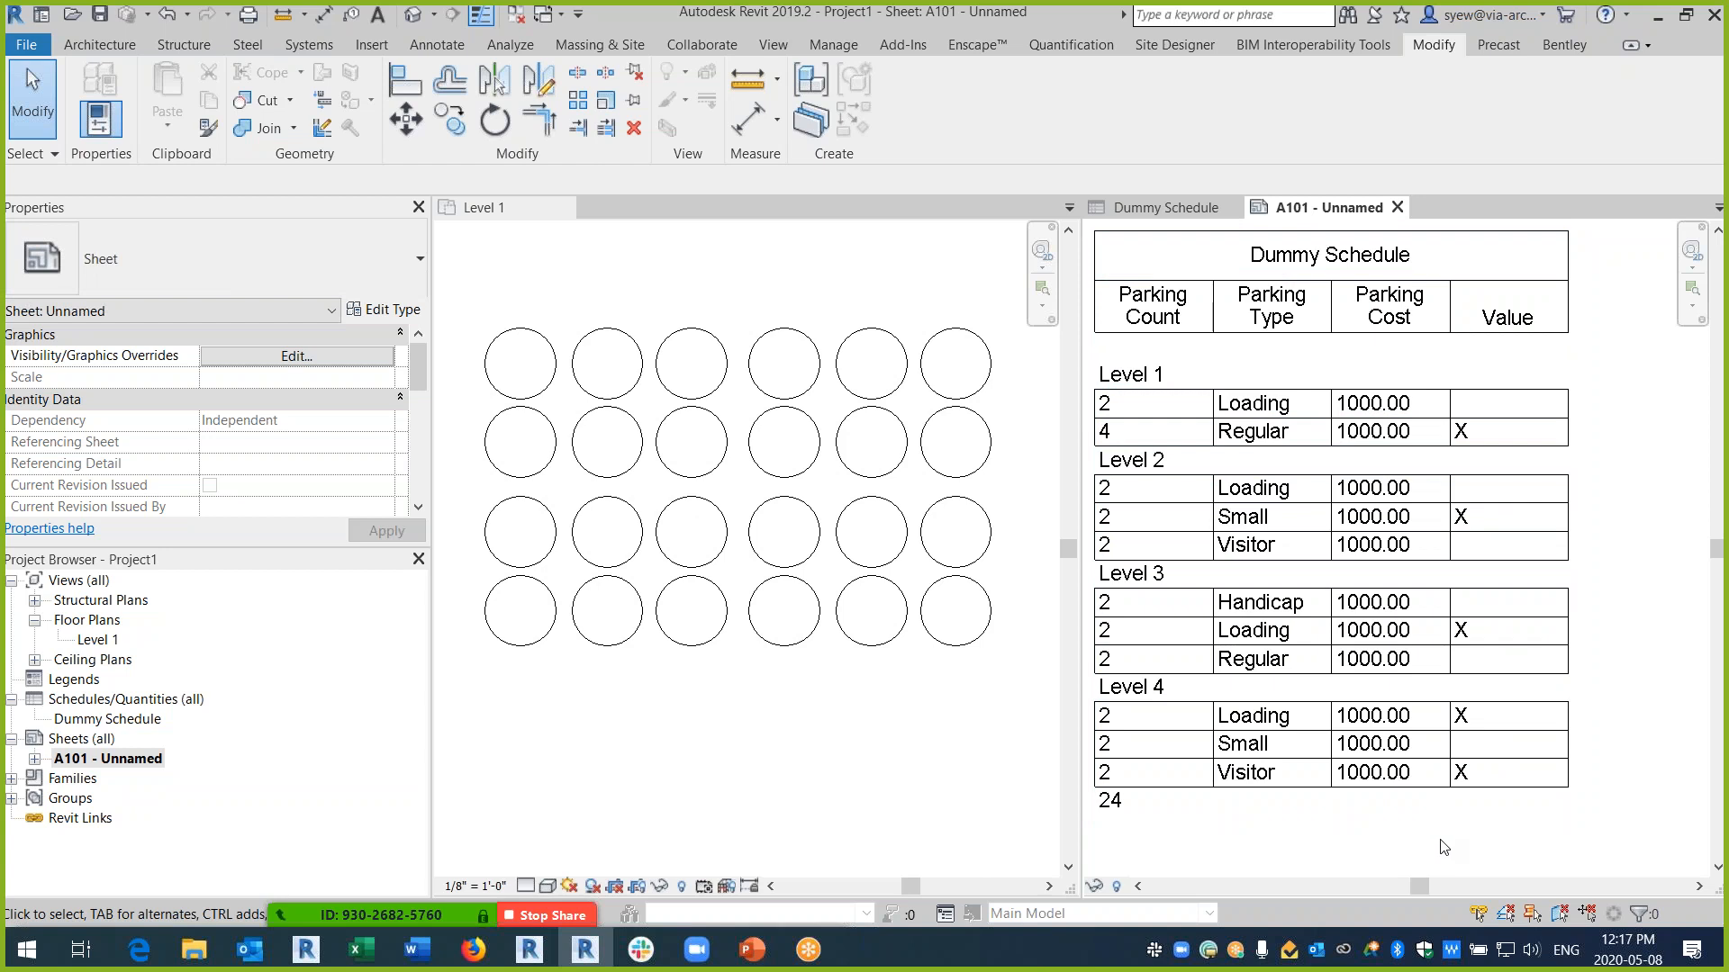
left_click(1420, 802)
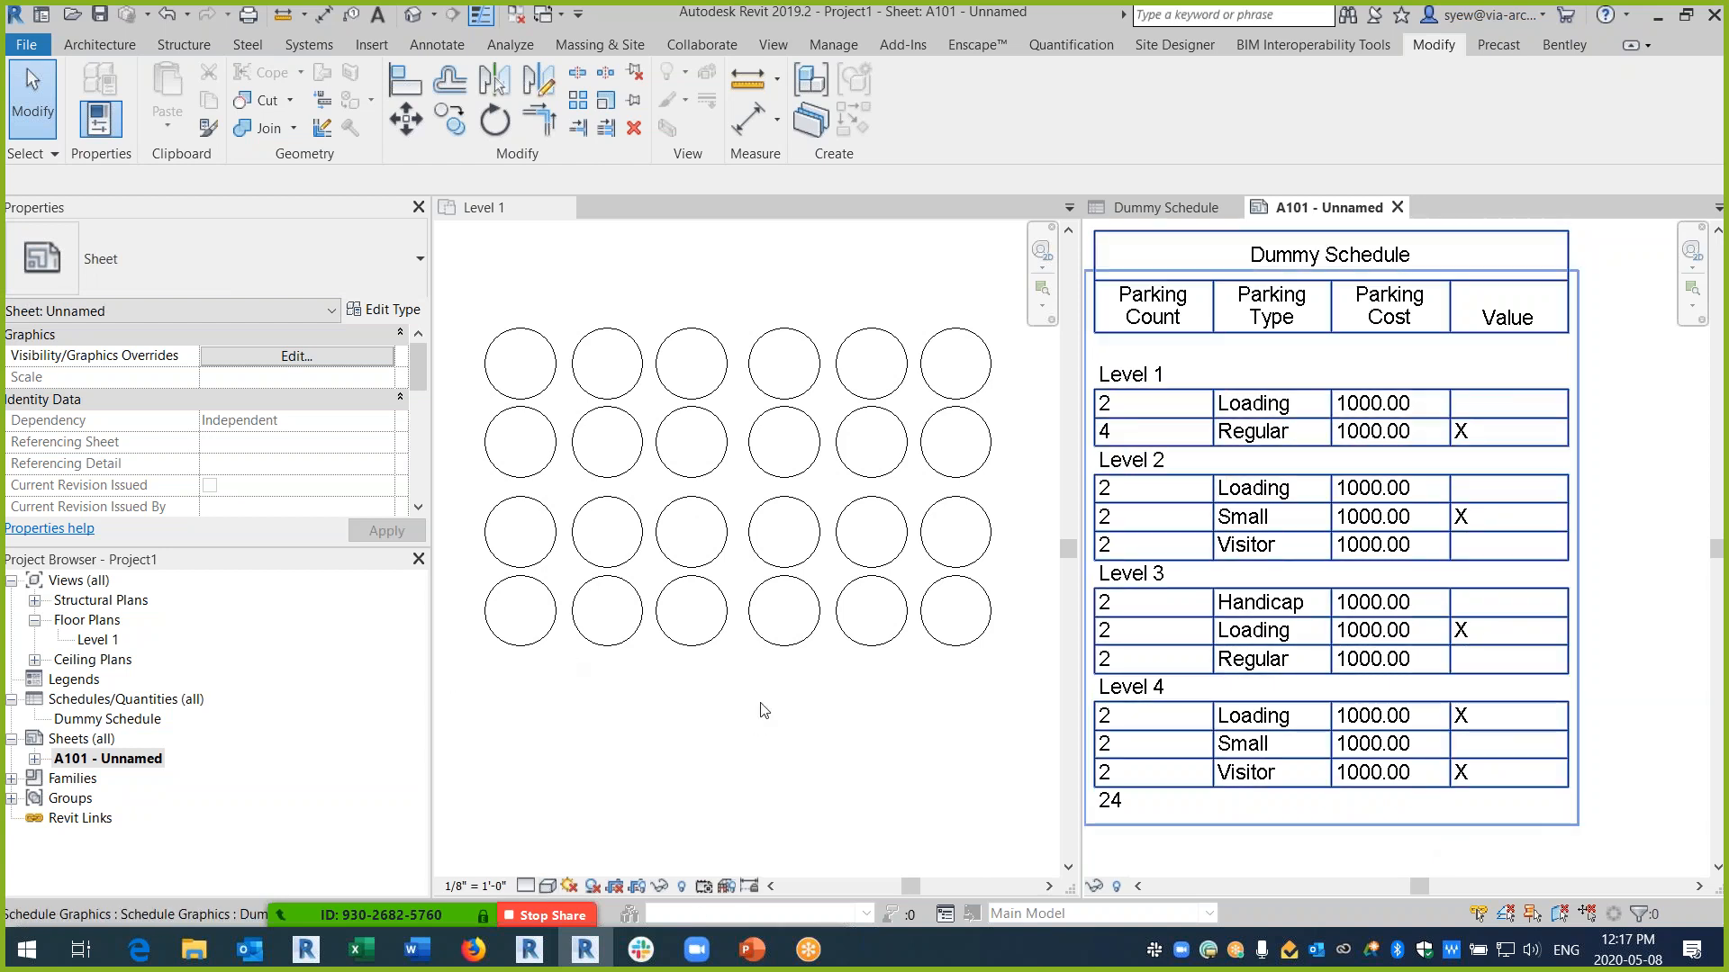
- Launch the Windows Character Map with the charmap command and move its window over the drawing area
key("super+r")
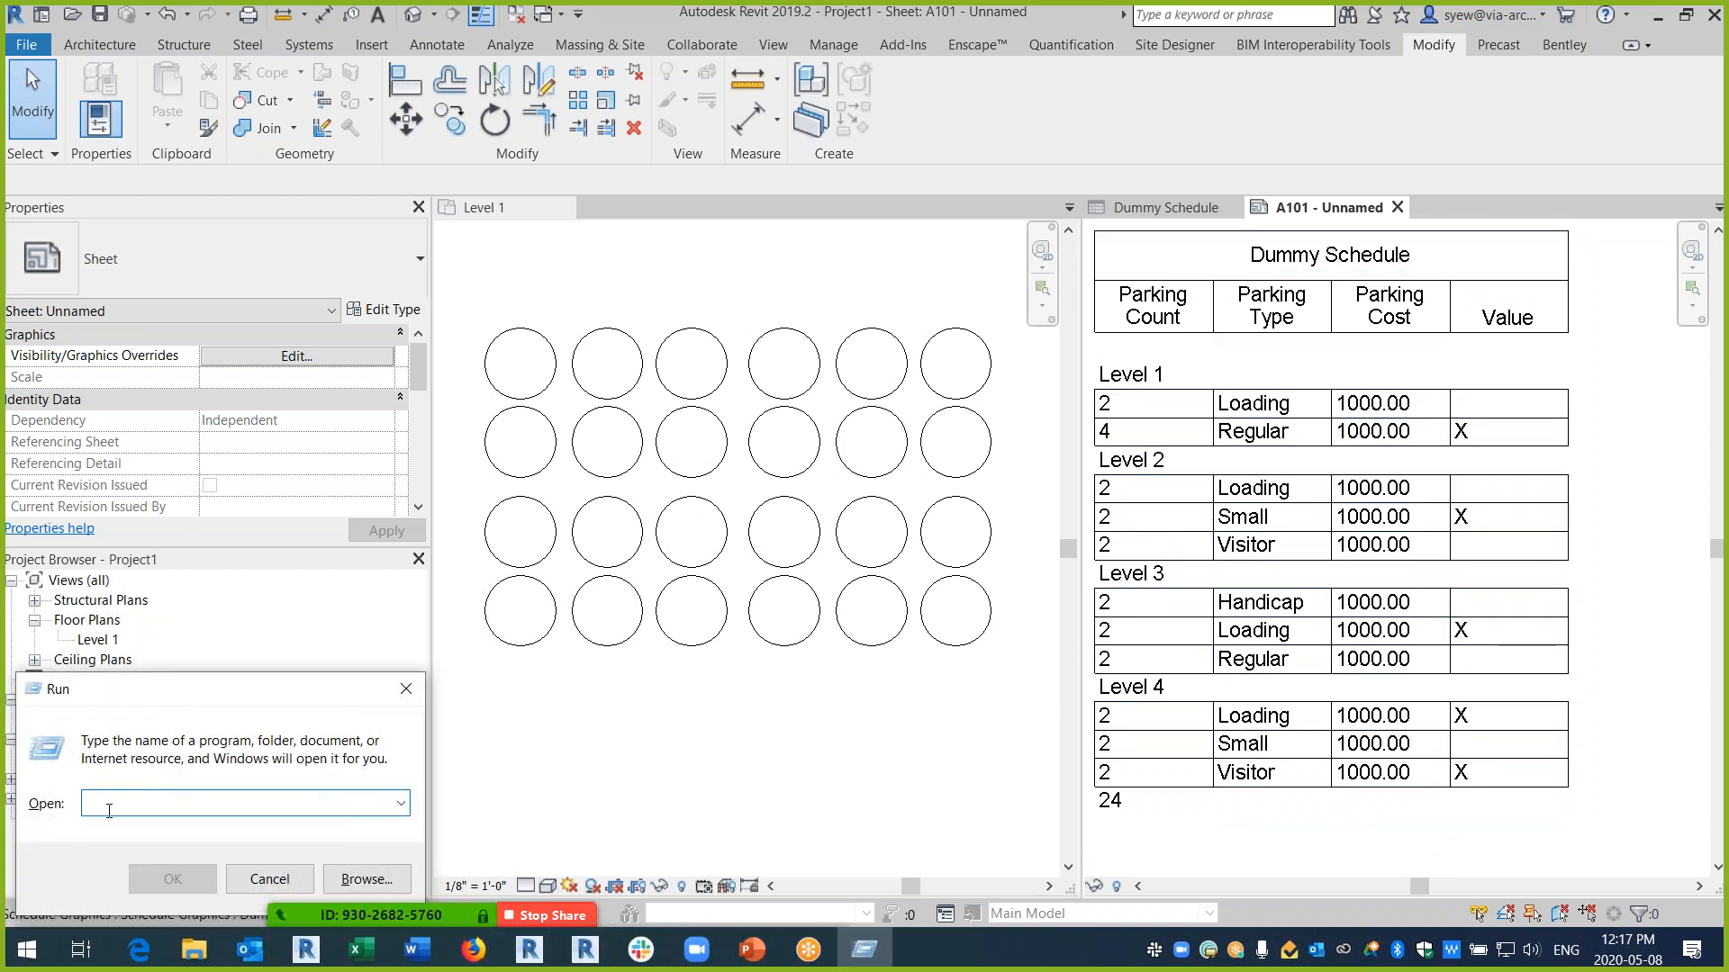
type("charmap")
key("Return")
left_click_drag(230, 108, 1083, 333)
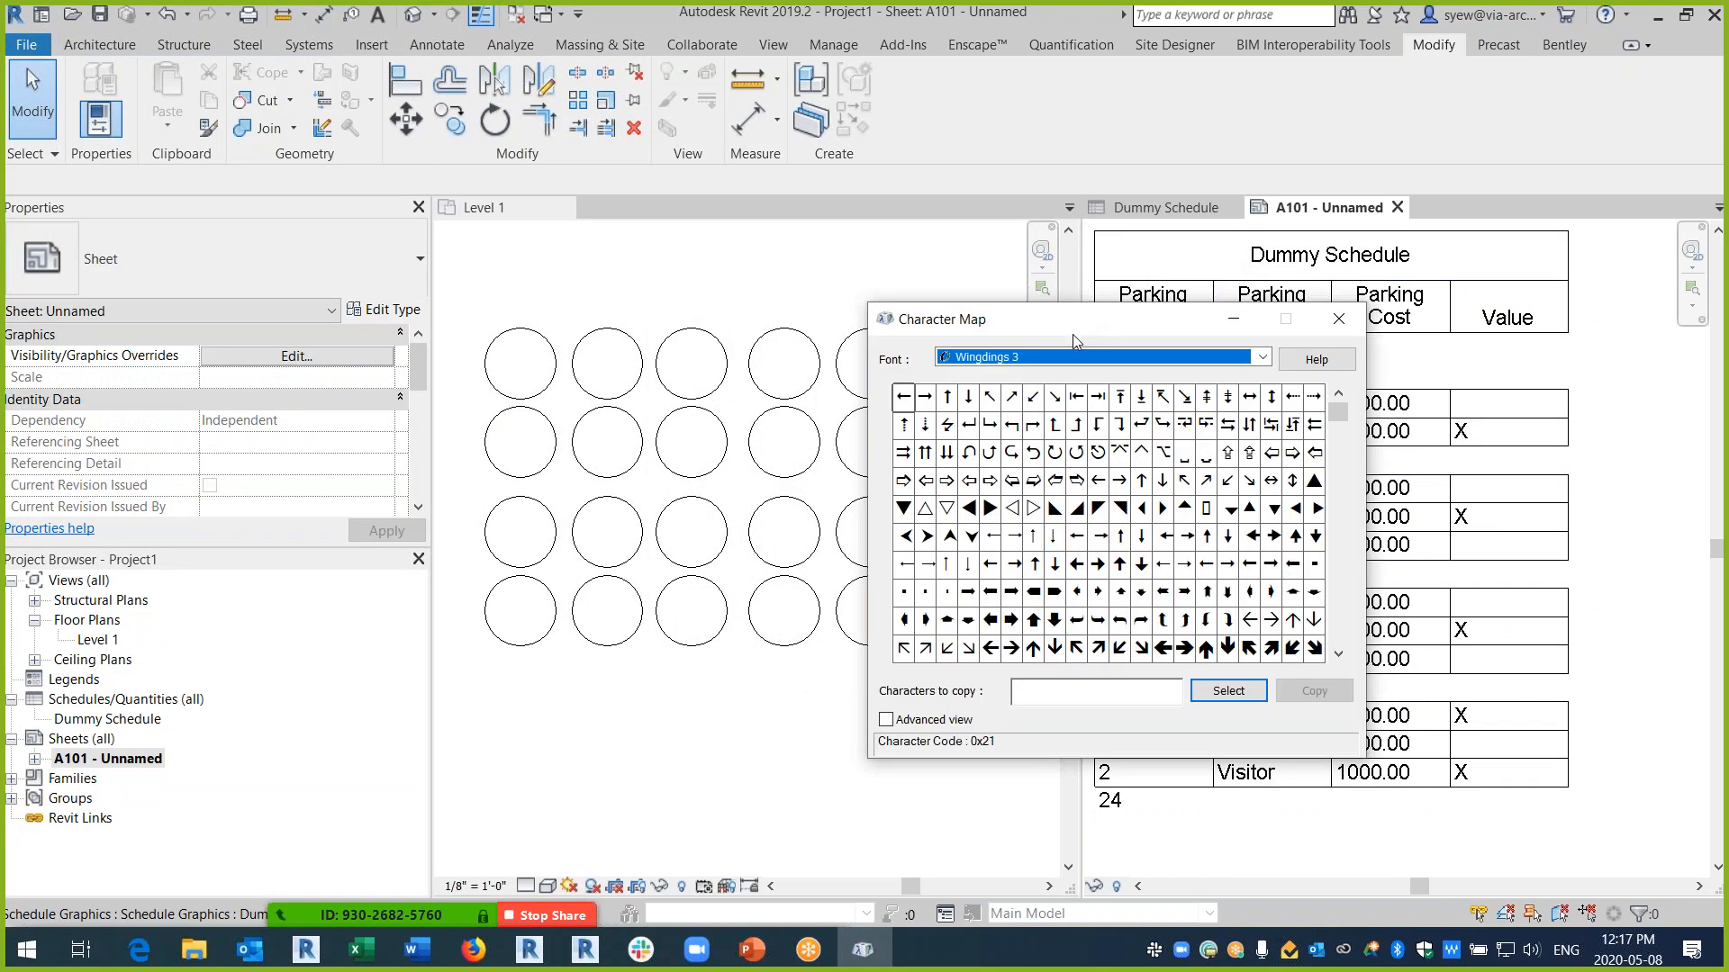
- Browse the Arial font's characters in Character Map for a suitable symbol
left_click(1060, 358)
left_click_drag(1261, 763, 1058, 388)
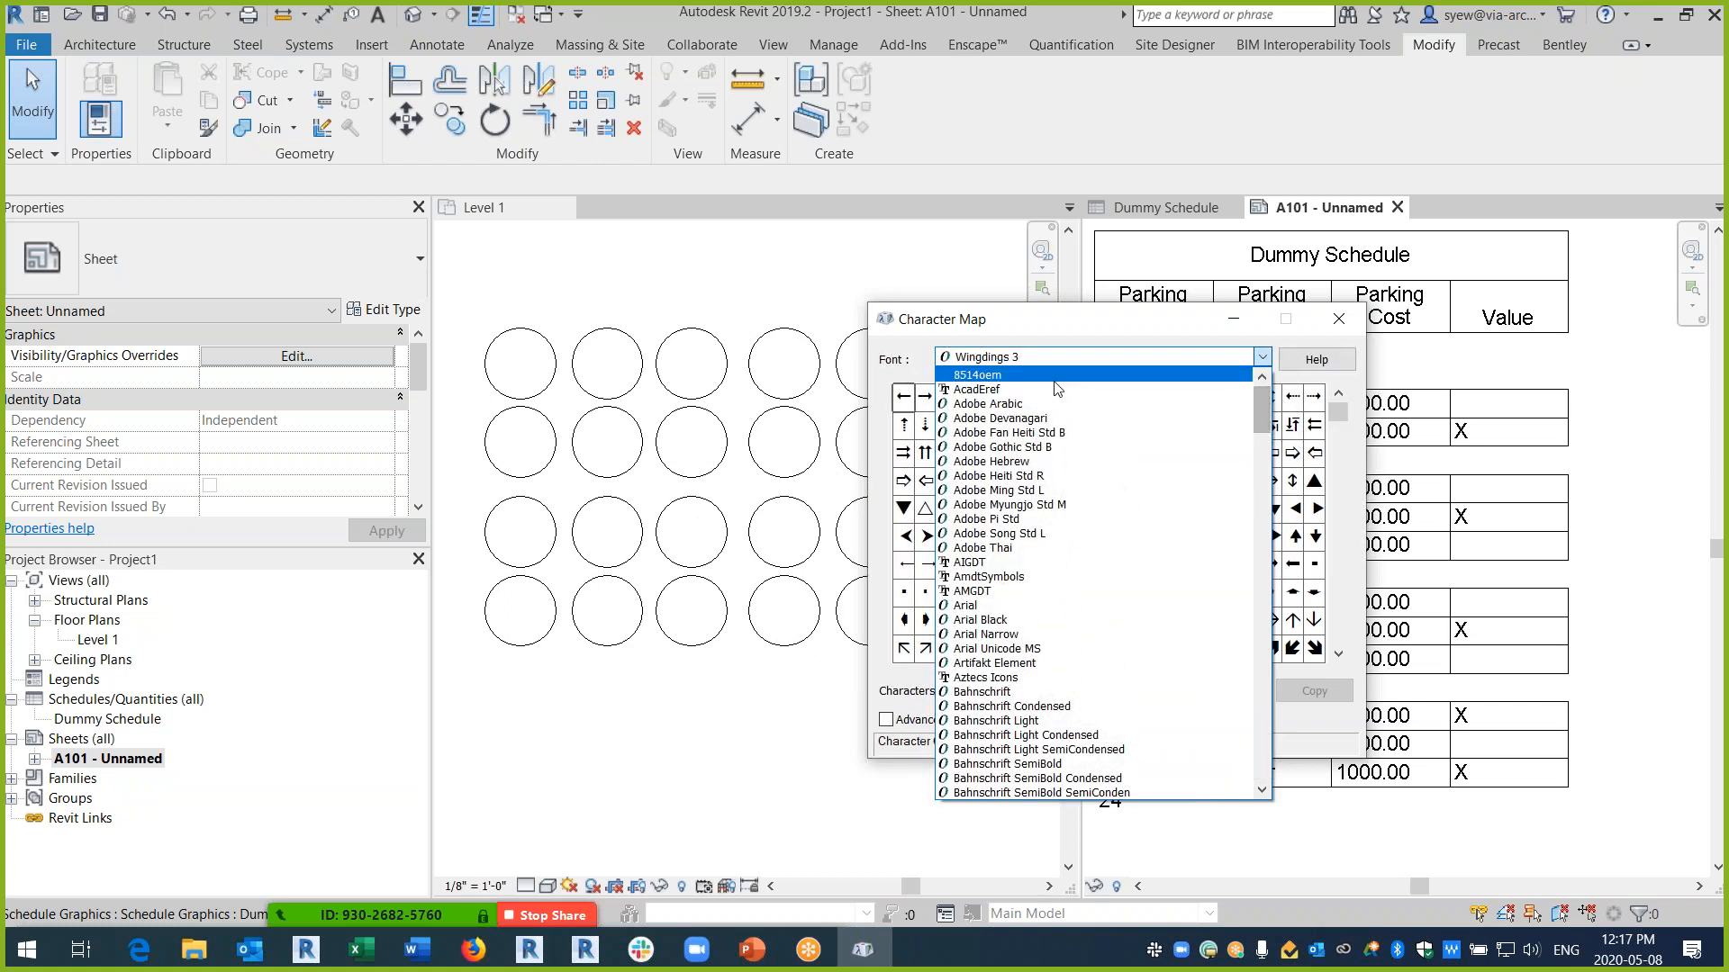
left_click(1059, 383)
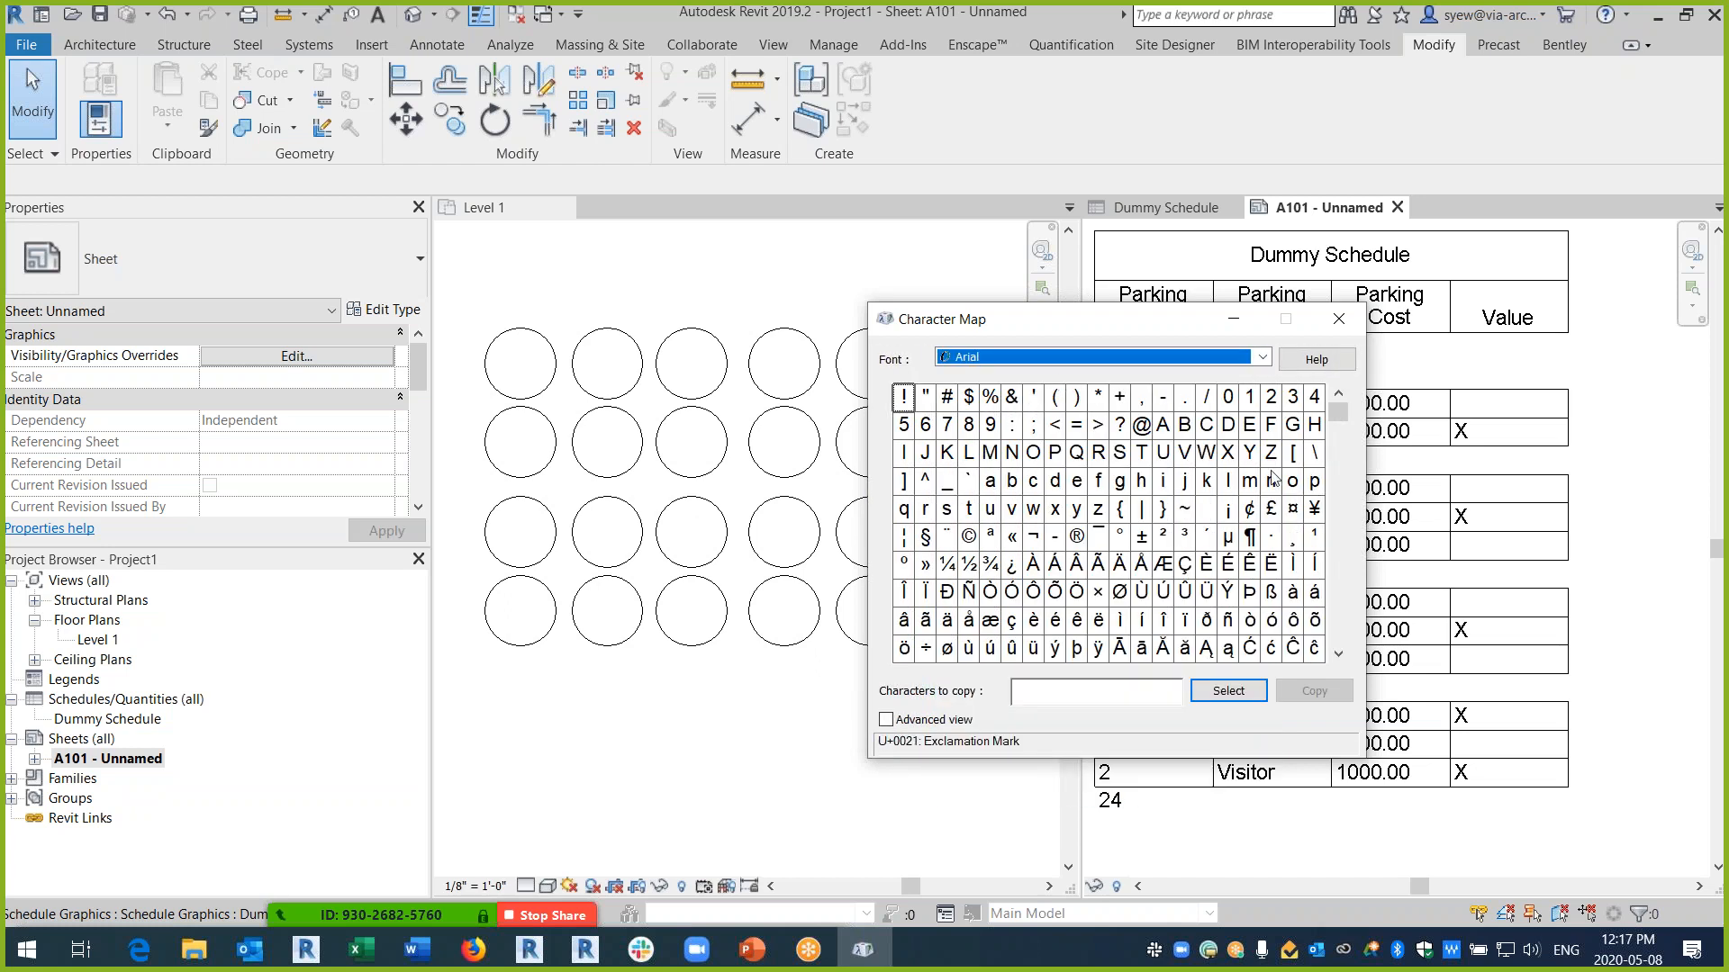
left_click_drag(1337, 410, 1338, 521)
- Switch Character Map to the Wingdings font, copy the solid black circle character, and minimize the window
left_click(1119, 357)
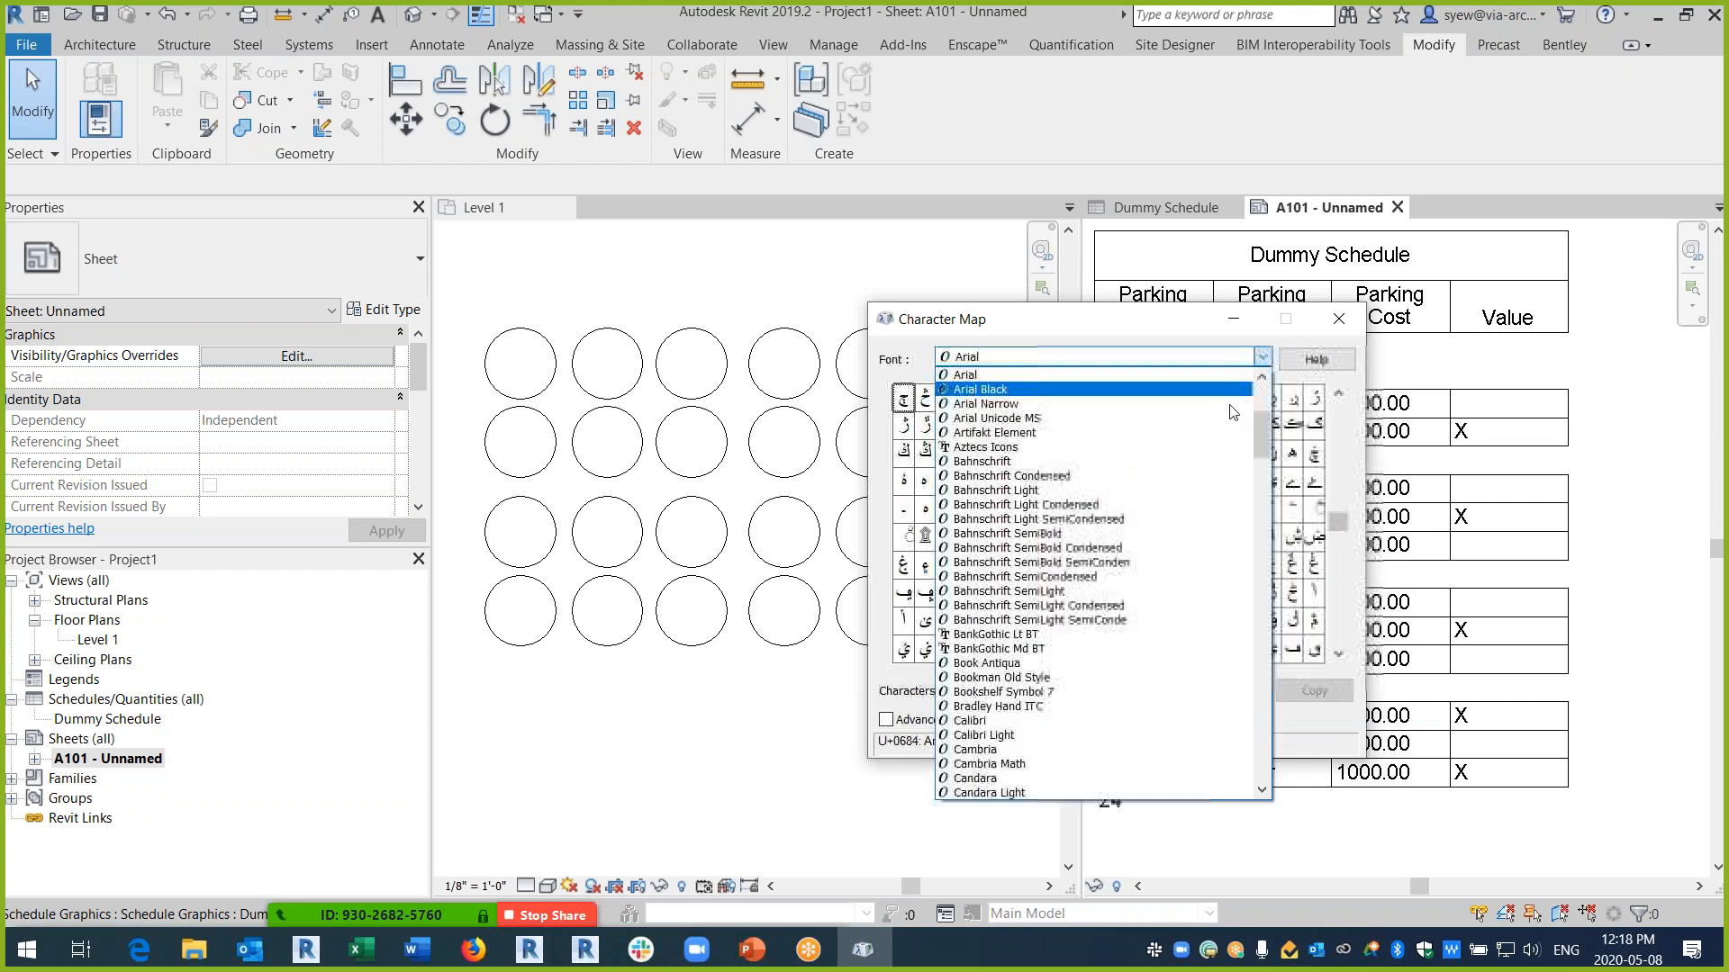
left_click_drag(1262, 436, 1262, 756)
left_click(981, 649)
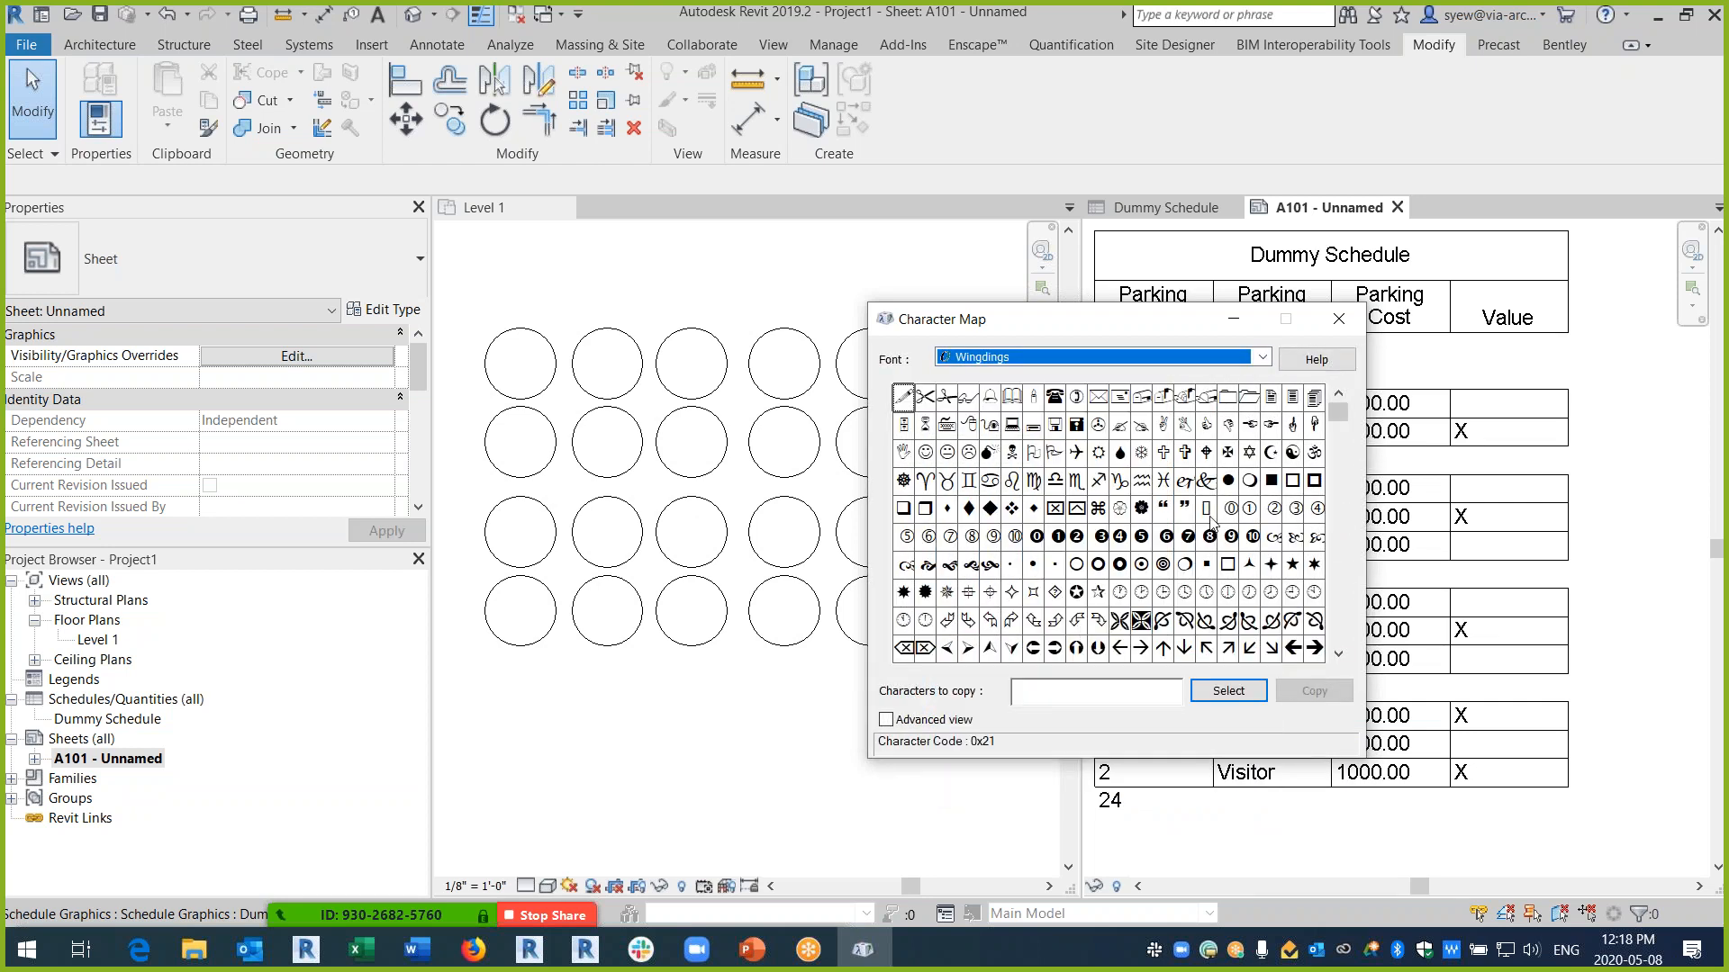
left_click(1228, 482)
left_click(1228, 690)
left_click(1329, 700)
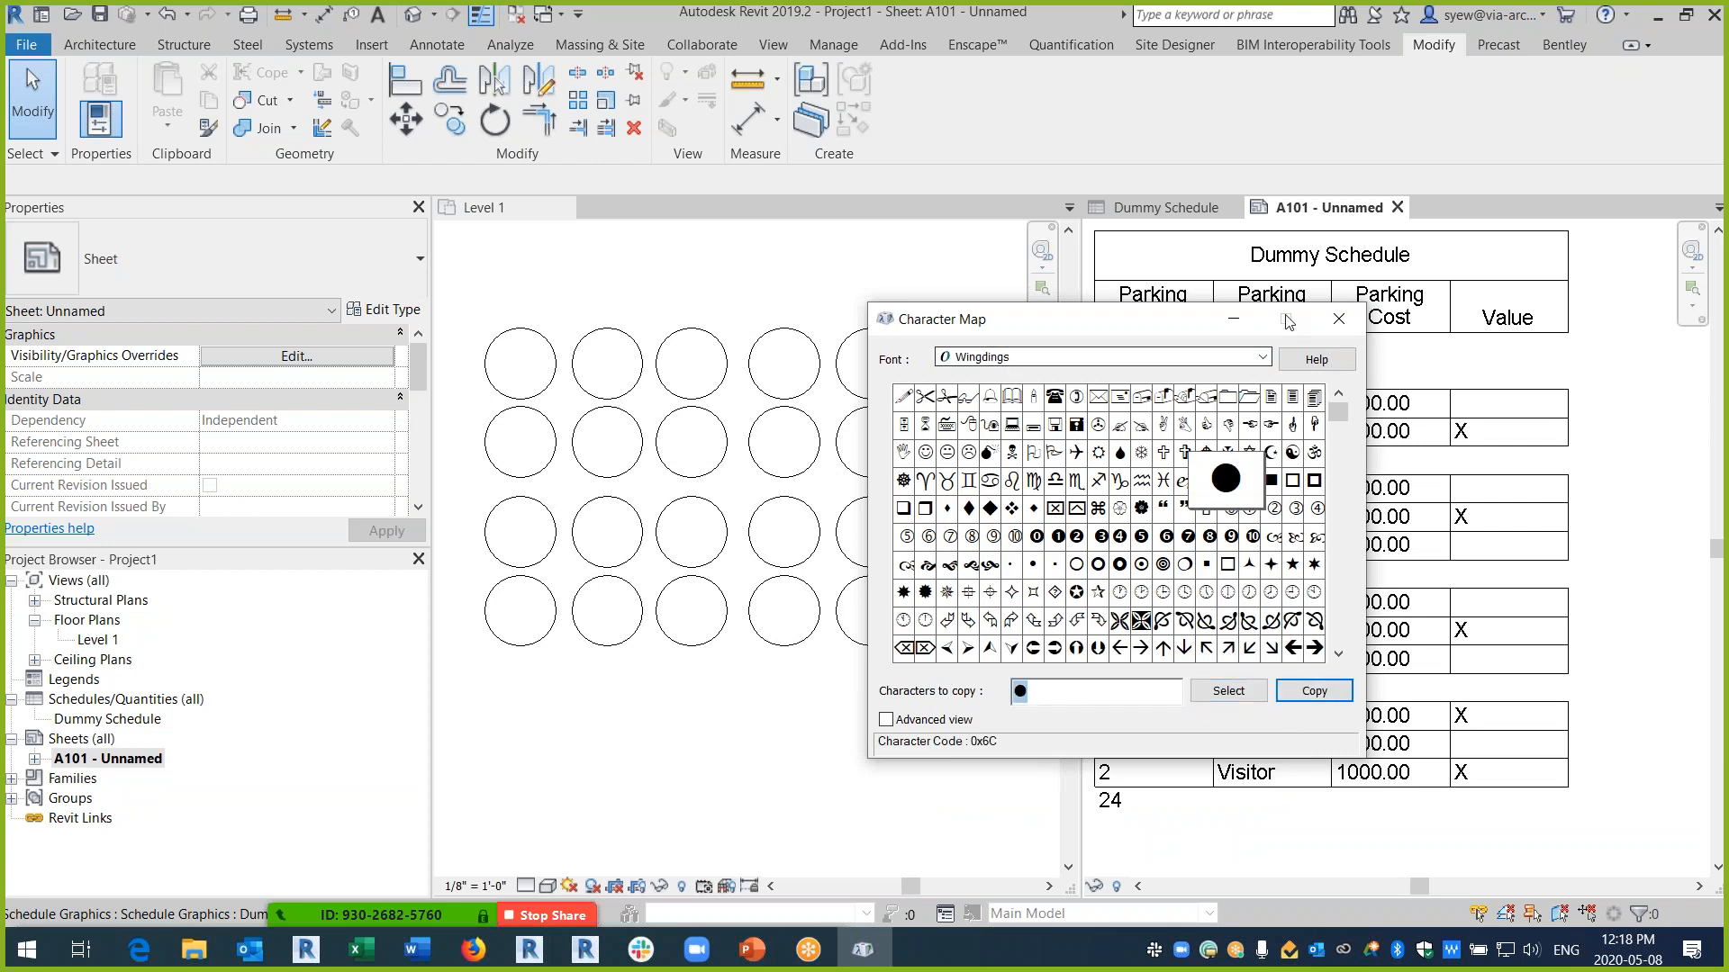
left_click(1233, 318)
- Replace the X in the Dummy Schedule's Value formula with the copied Wingdings circle character, keeping the empty alternative
left_click(132, 719)
double_click(132, 719)
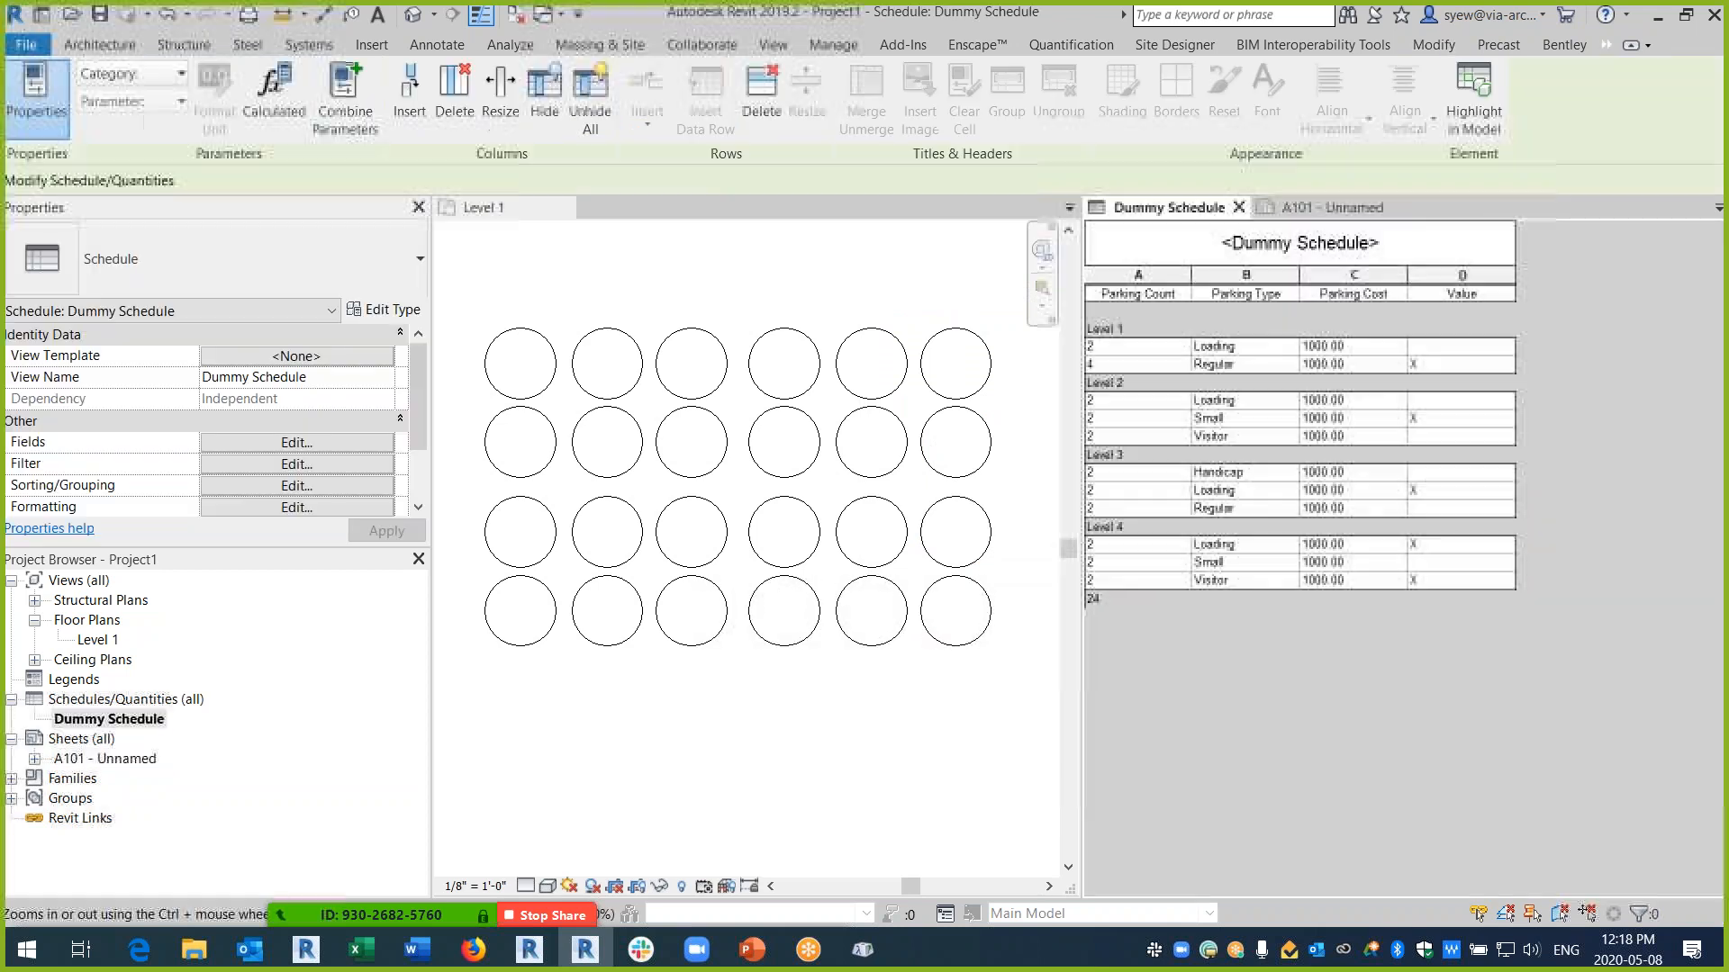
left_click(231, 445)
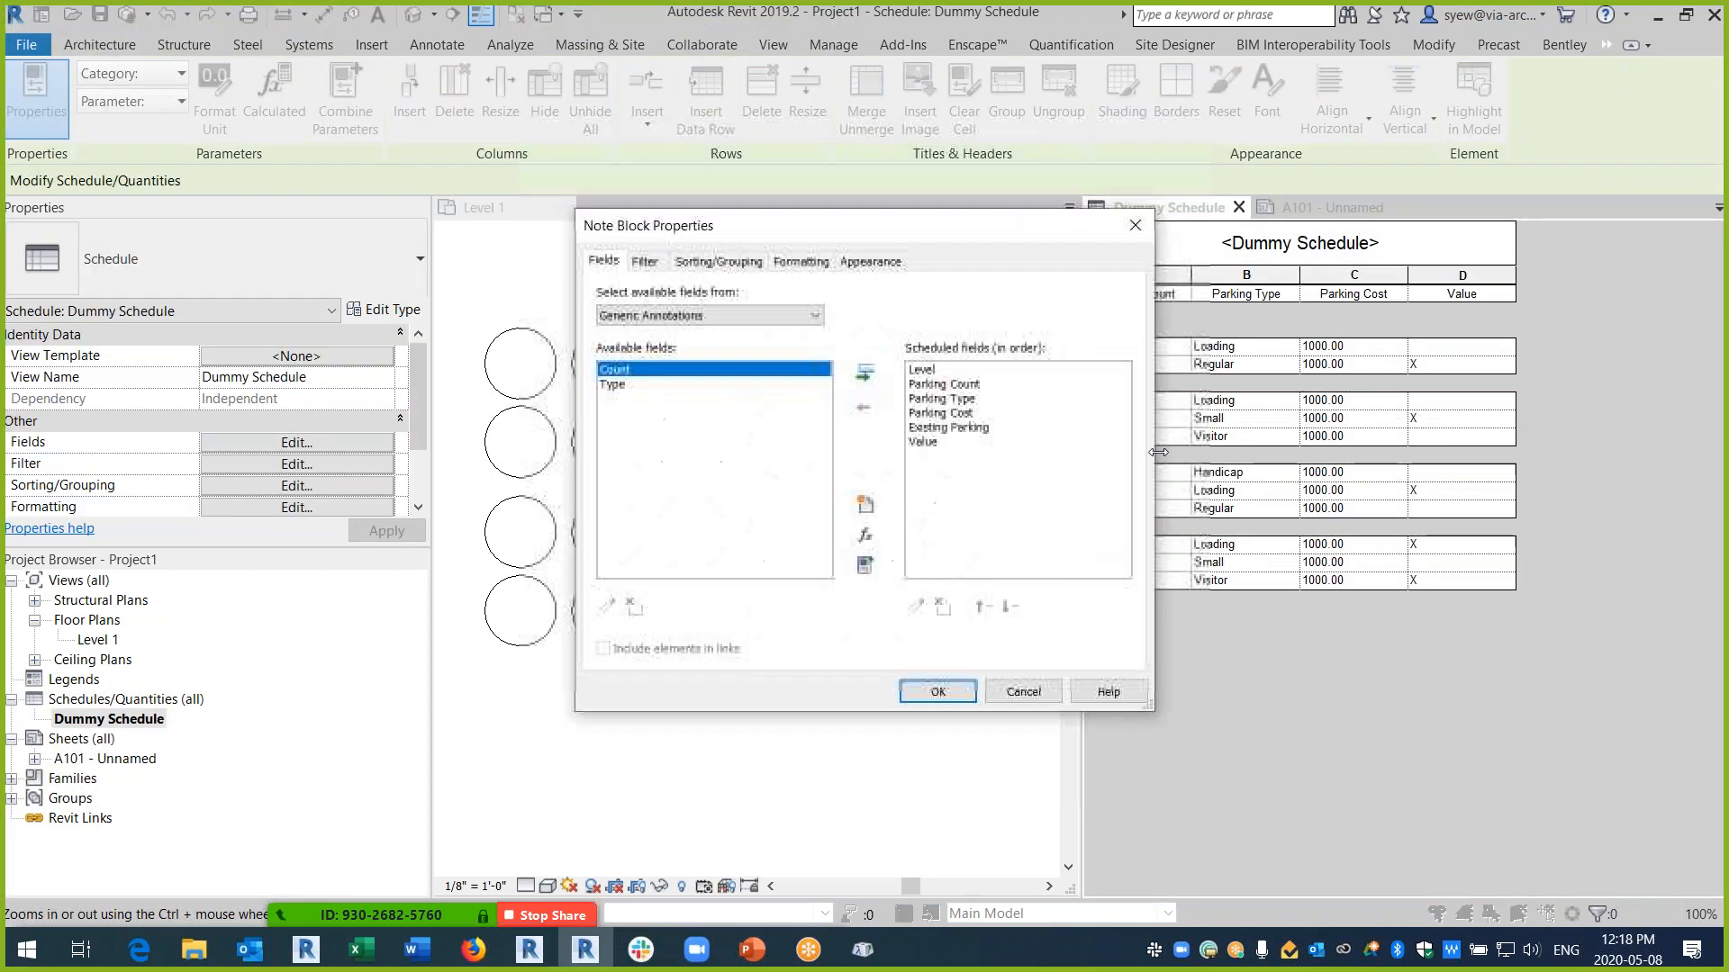
left_click(927, 442)
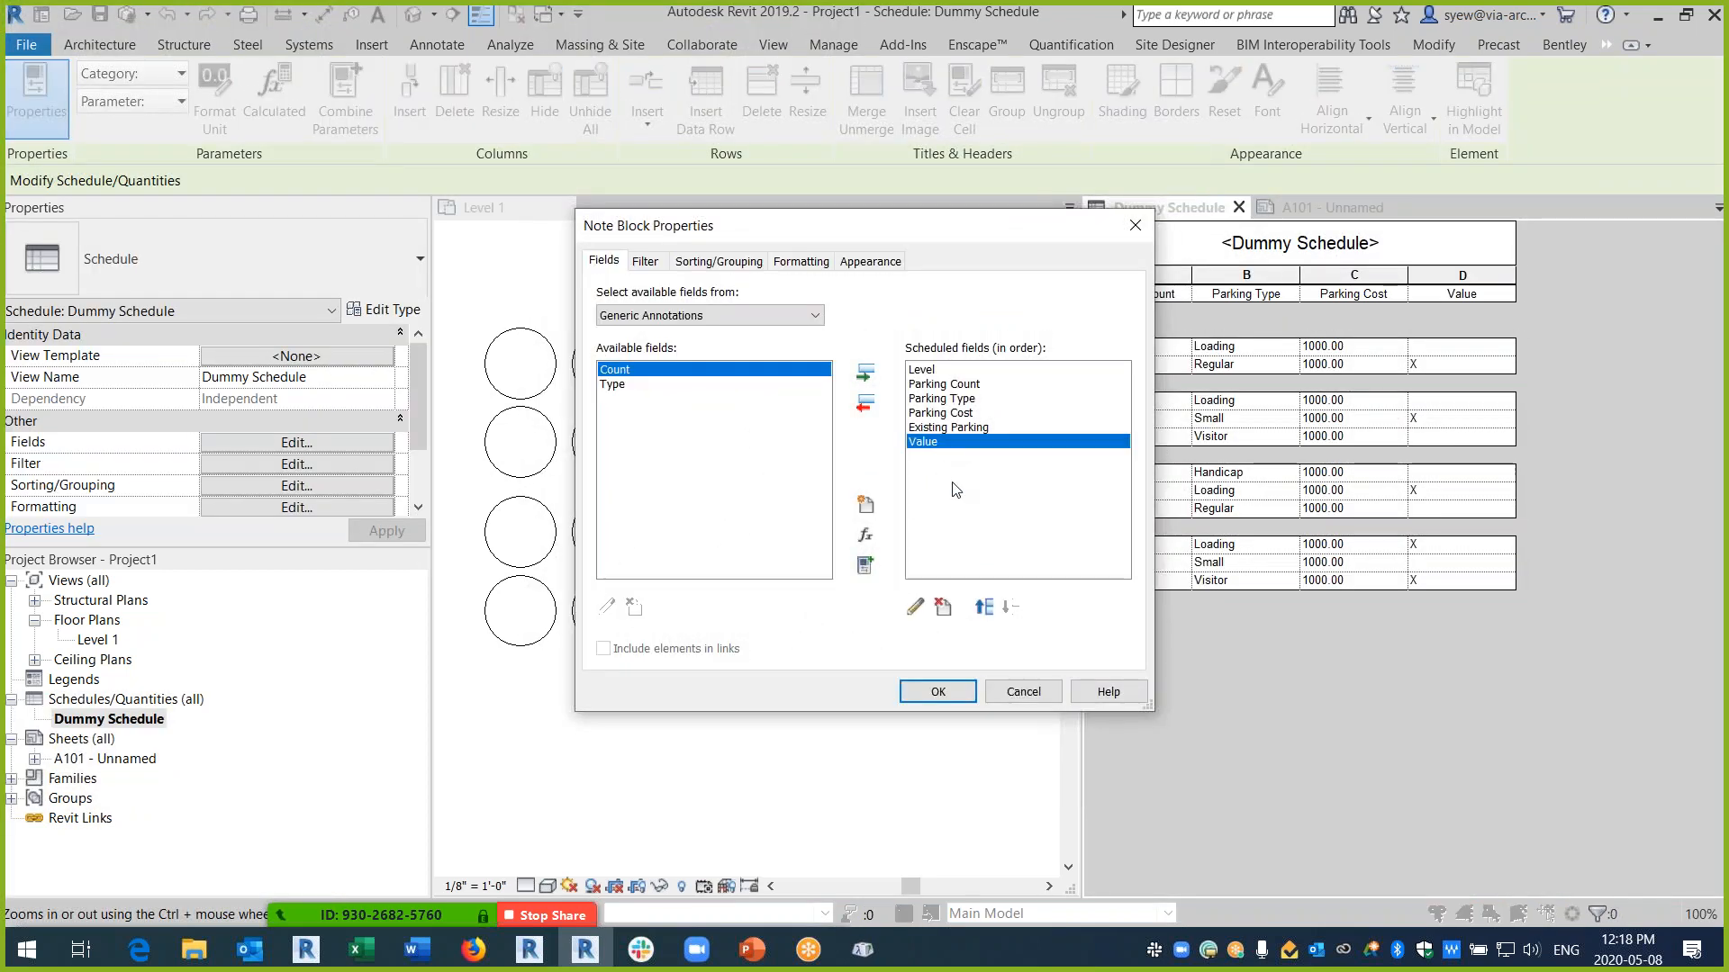
left_click(915, 606)
double_click(1215, 623)
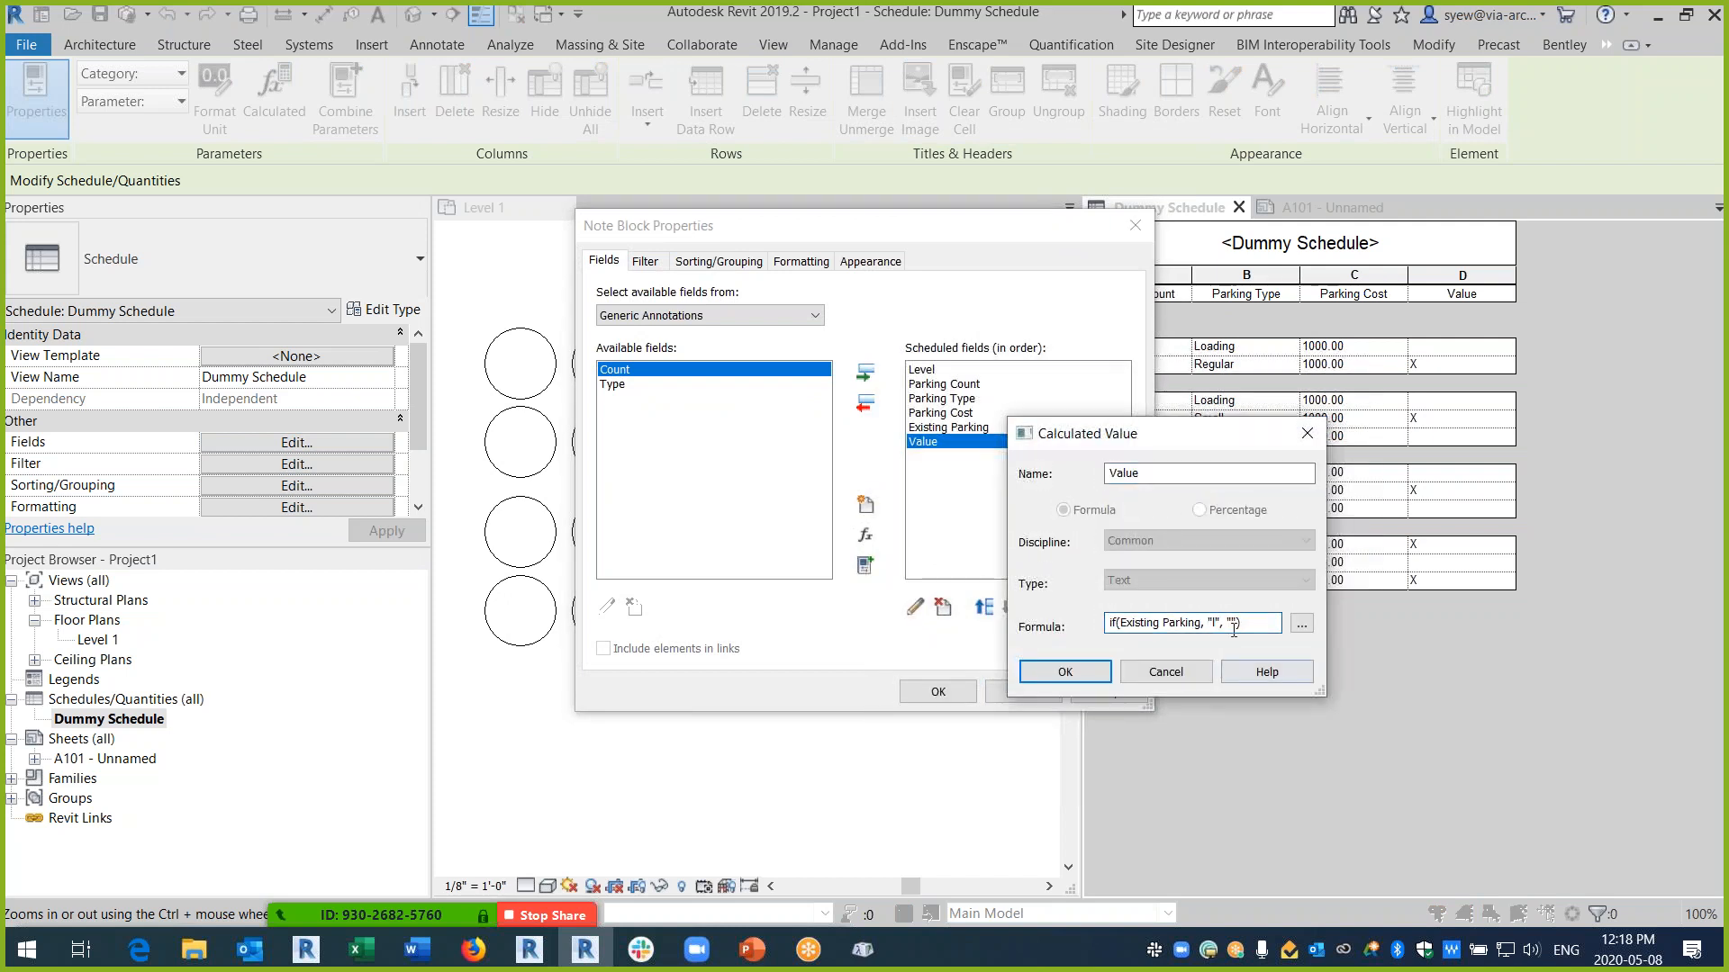
left_click(1065, 671)
left_click(940, 691)
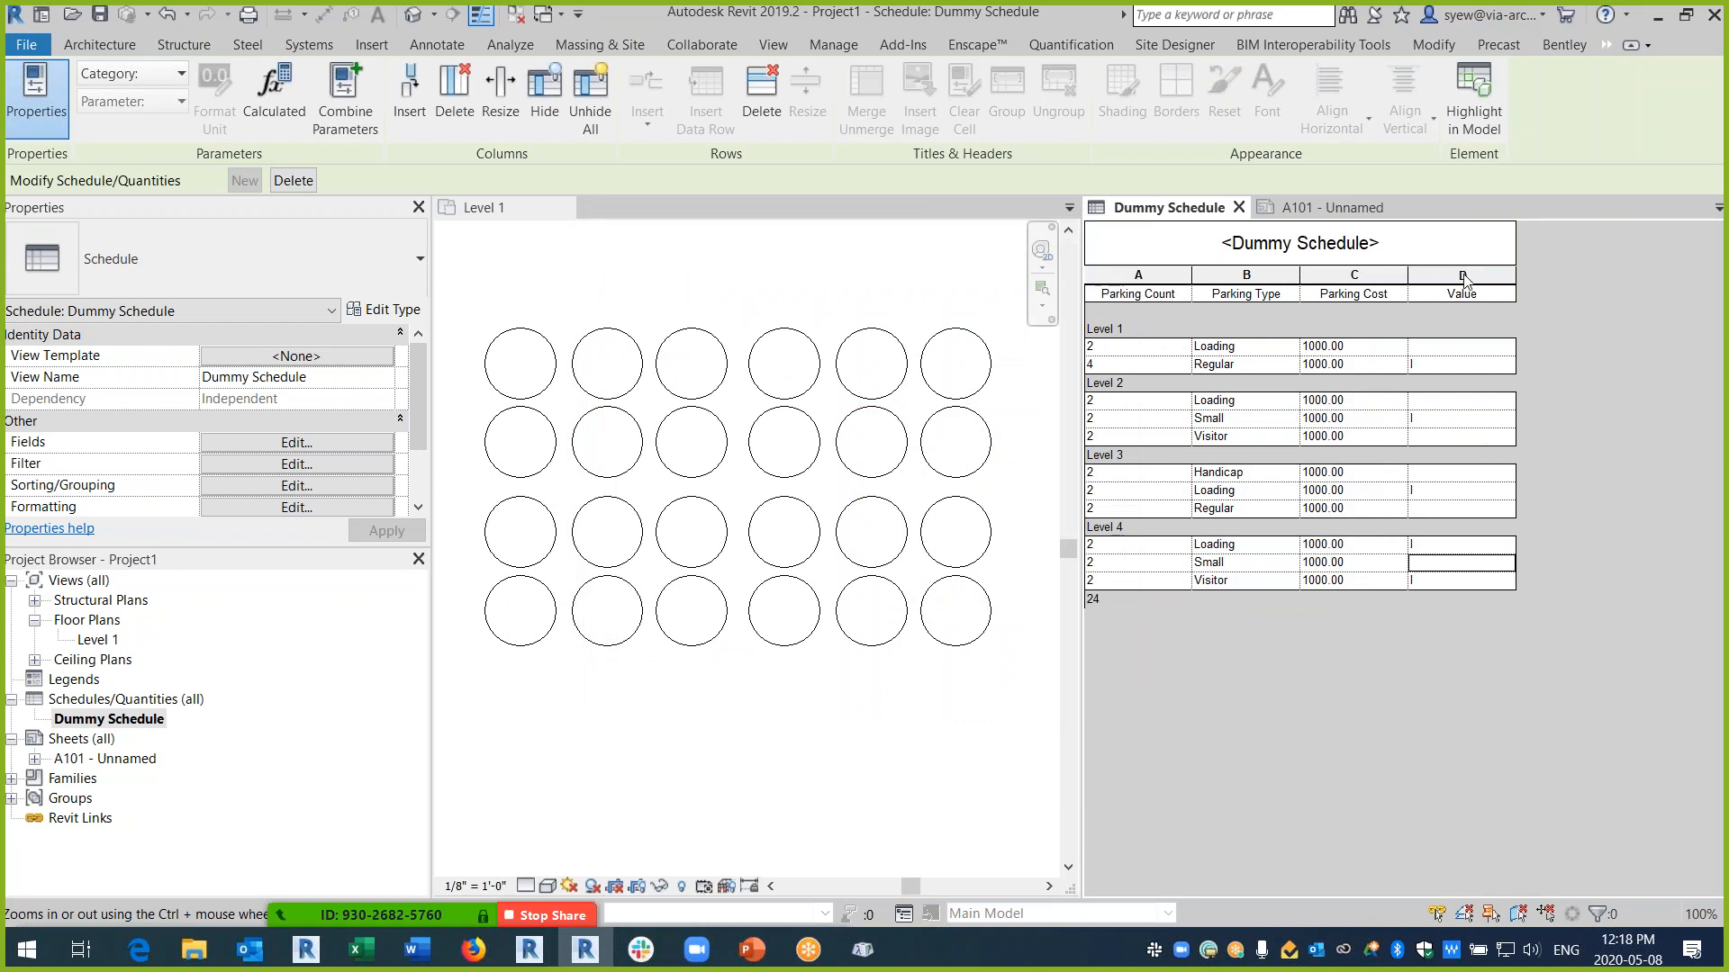
- Set the font of the whole Value column to Wingdings
left_click(1463, 275)
left_click(1268, 94)
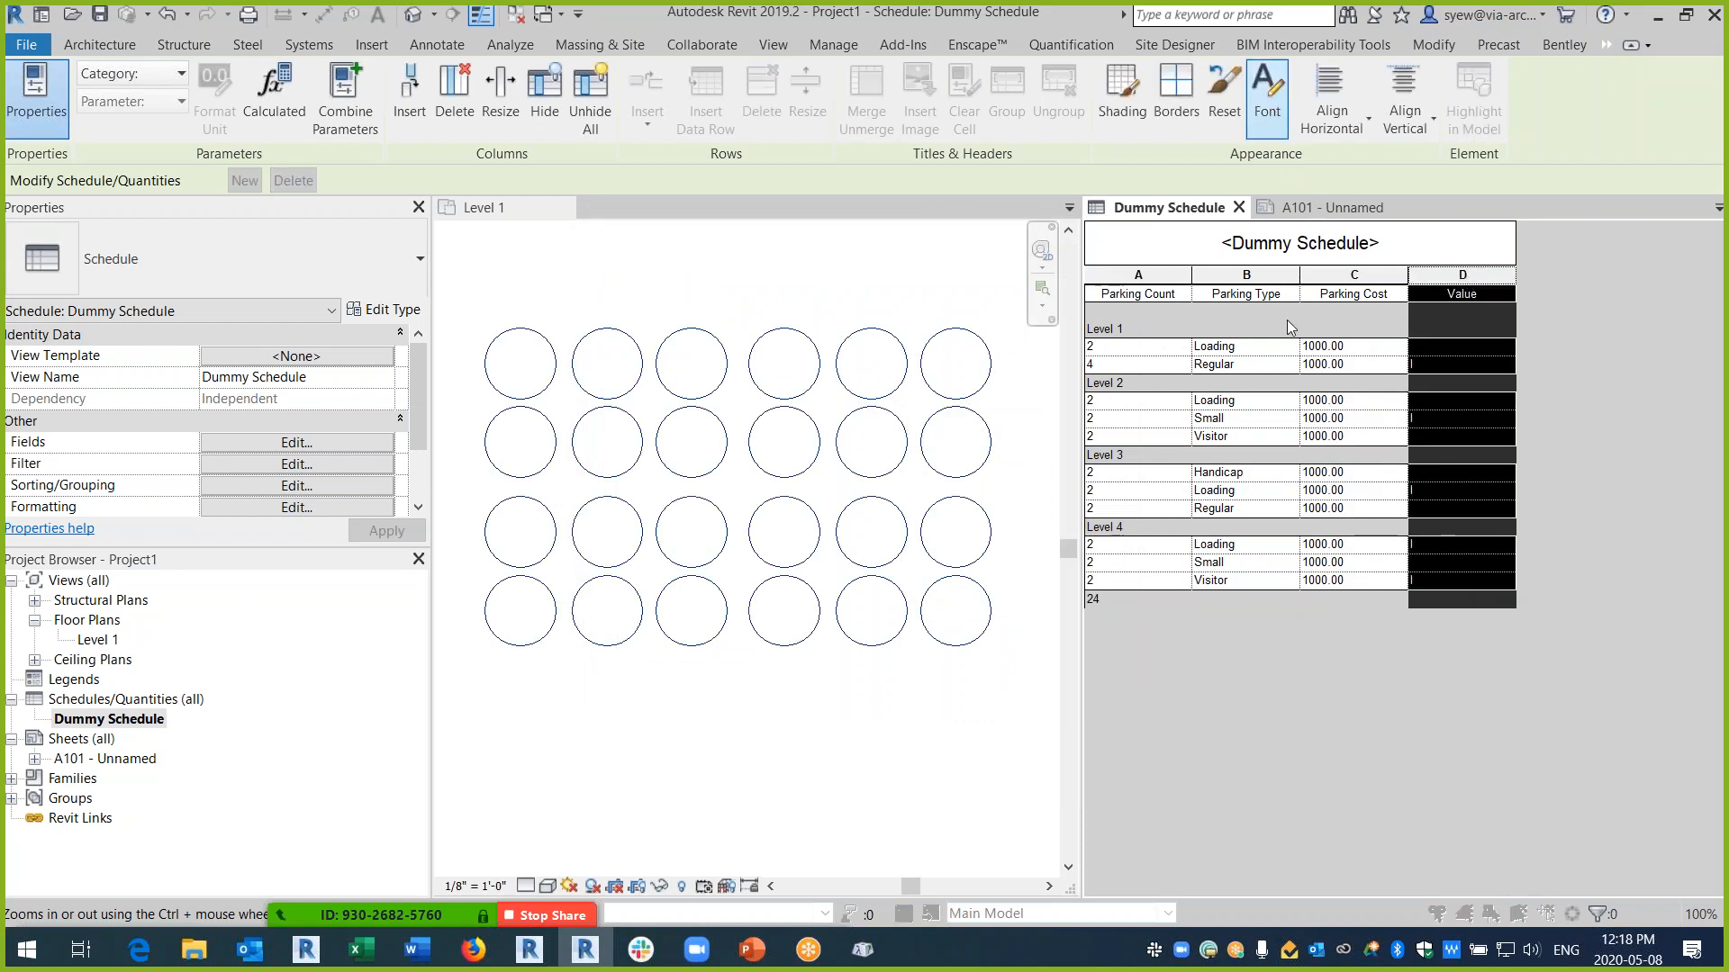
left_click(832, 368)
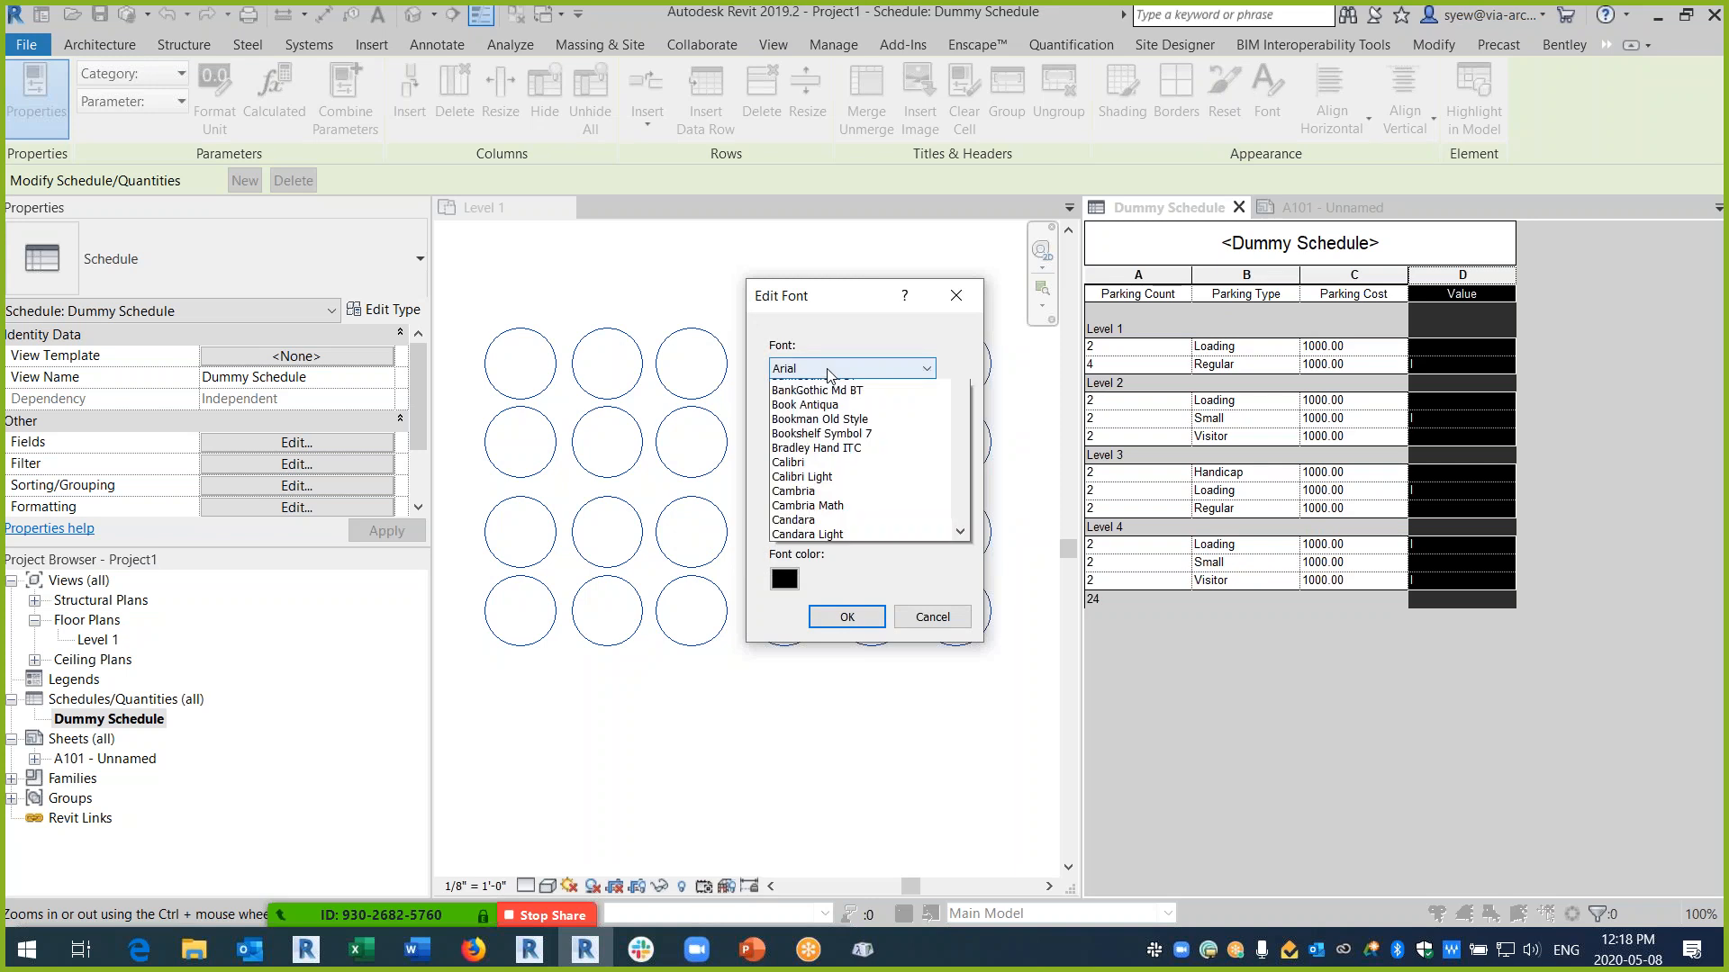
left_click_drag(960, 451, 955, 761)
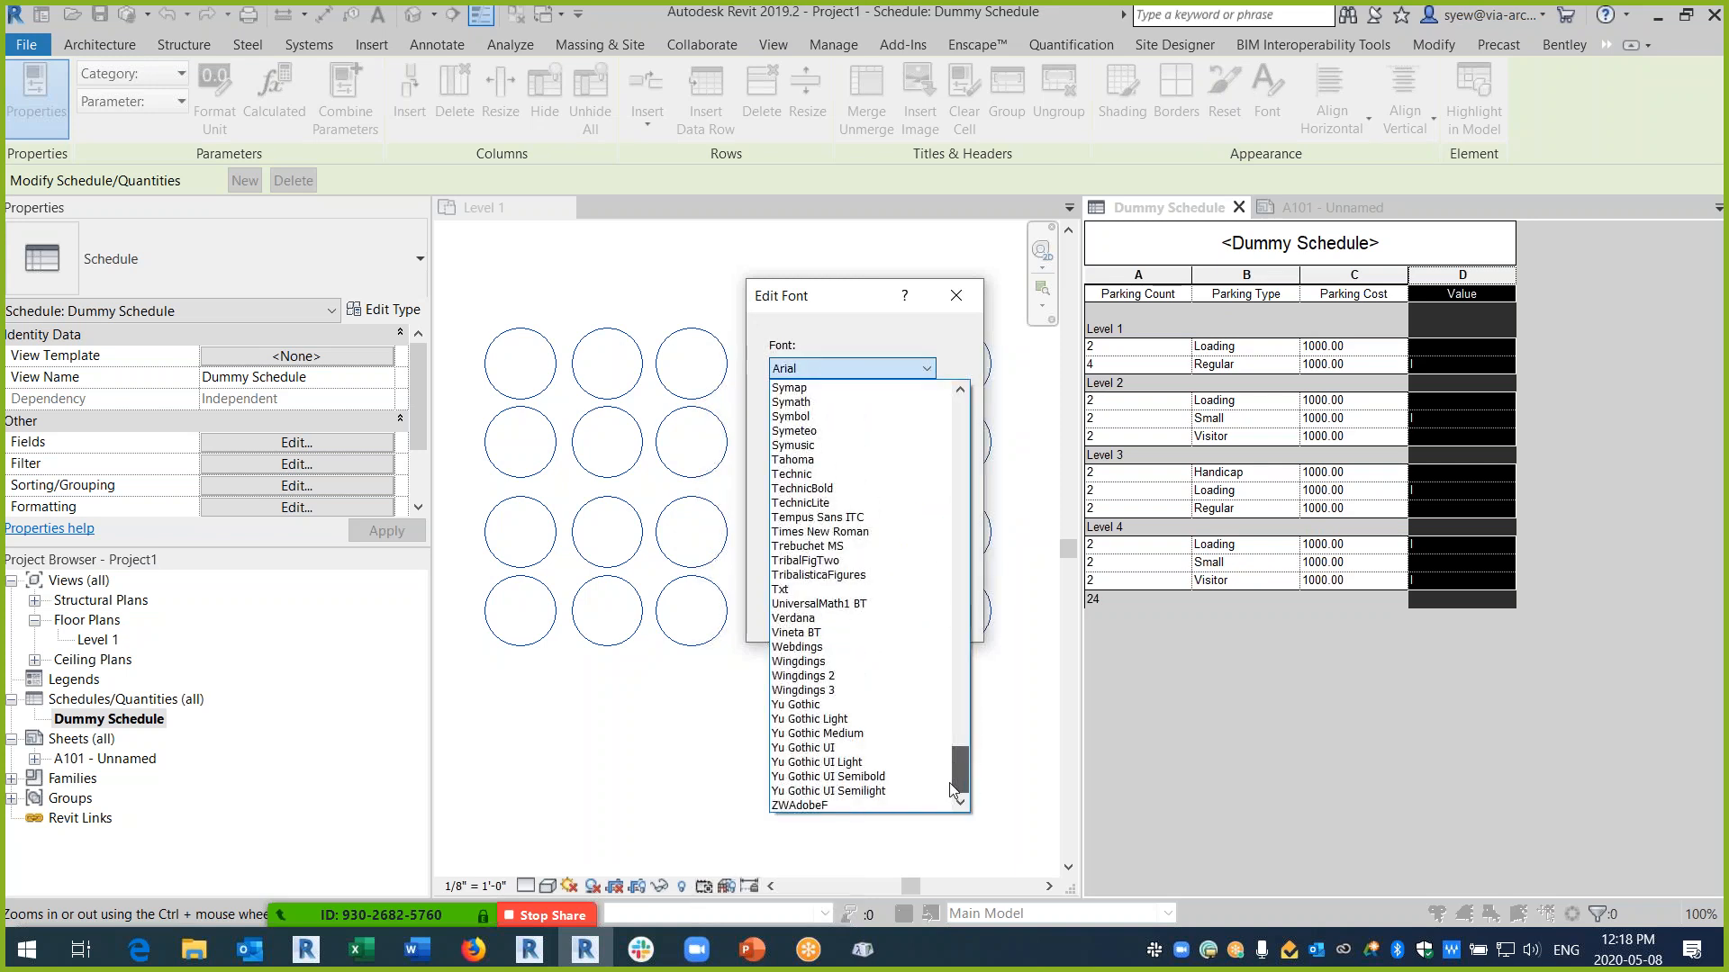
left_click(821, 662)
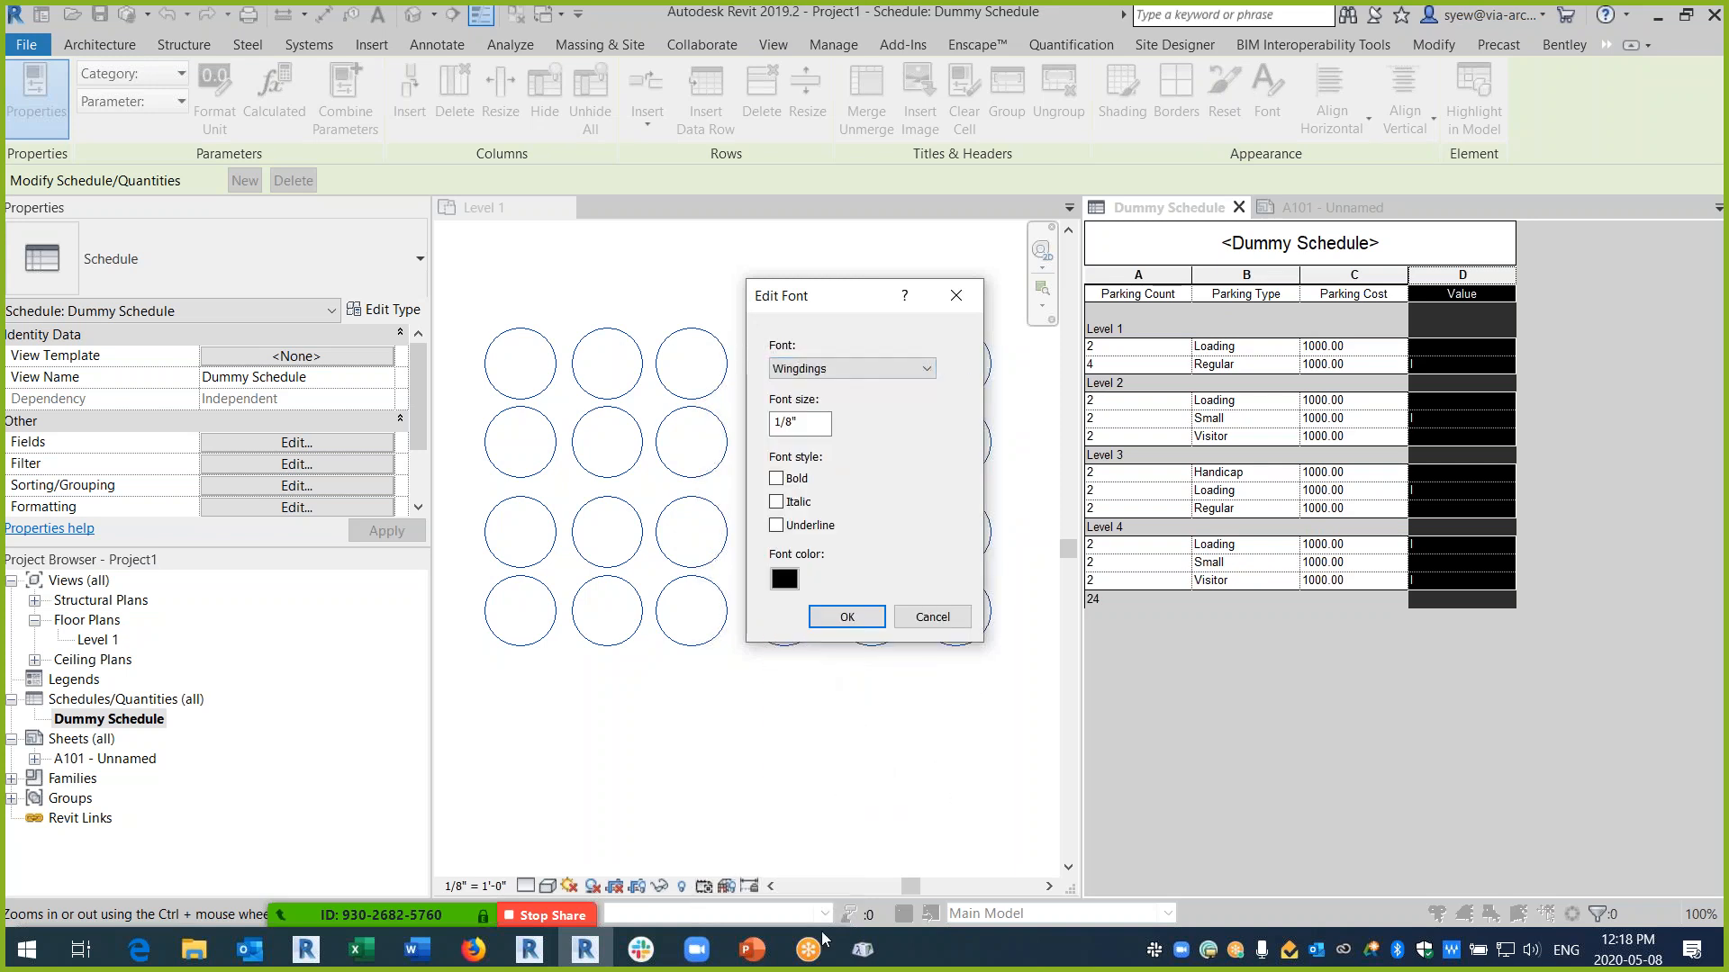
left_click(867, 622)
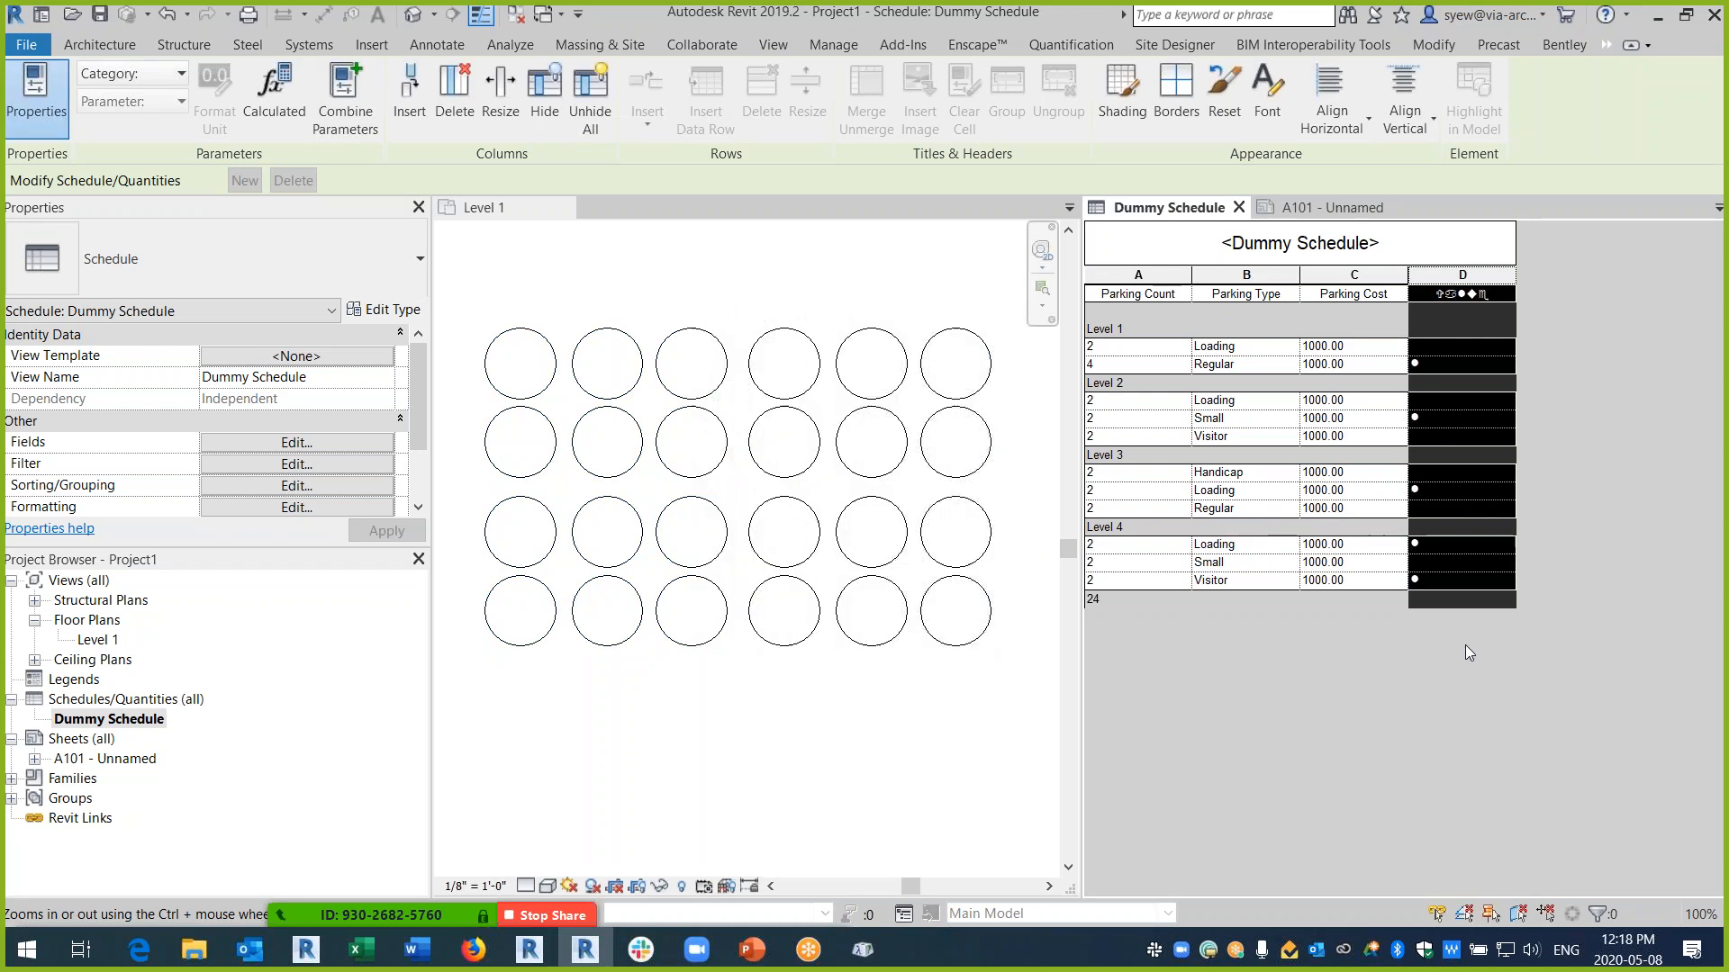
- Set the font of only the Value column's heading cell to Arial and view the schedule on sheet A101
left_click(1498, 294)
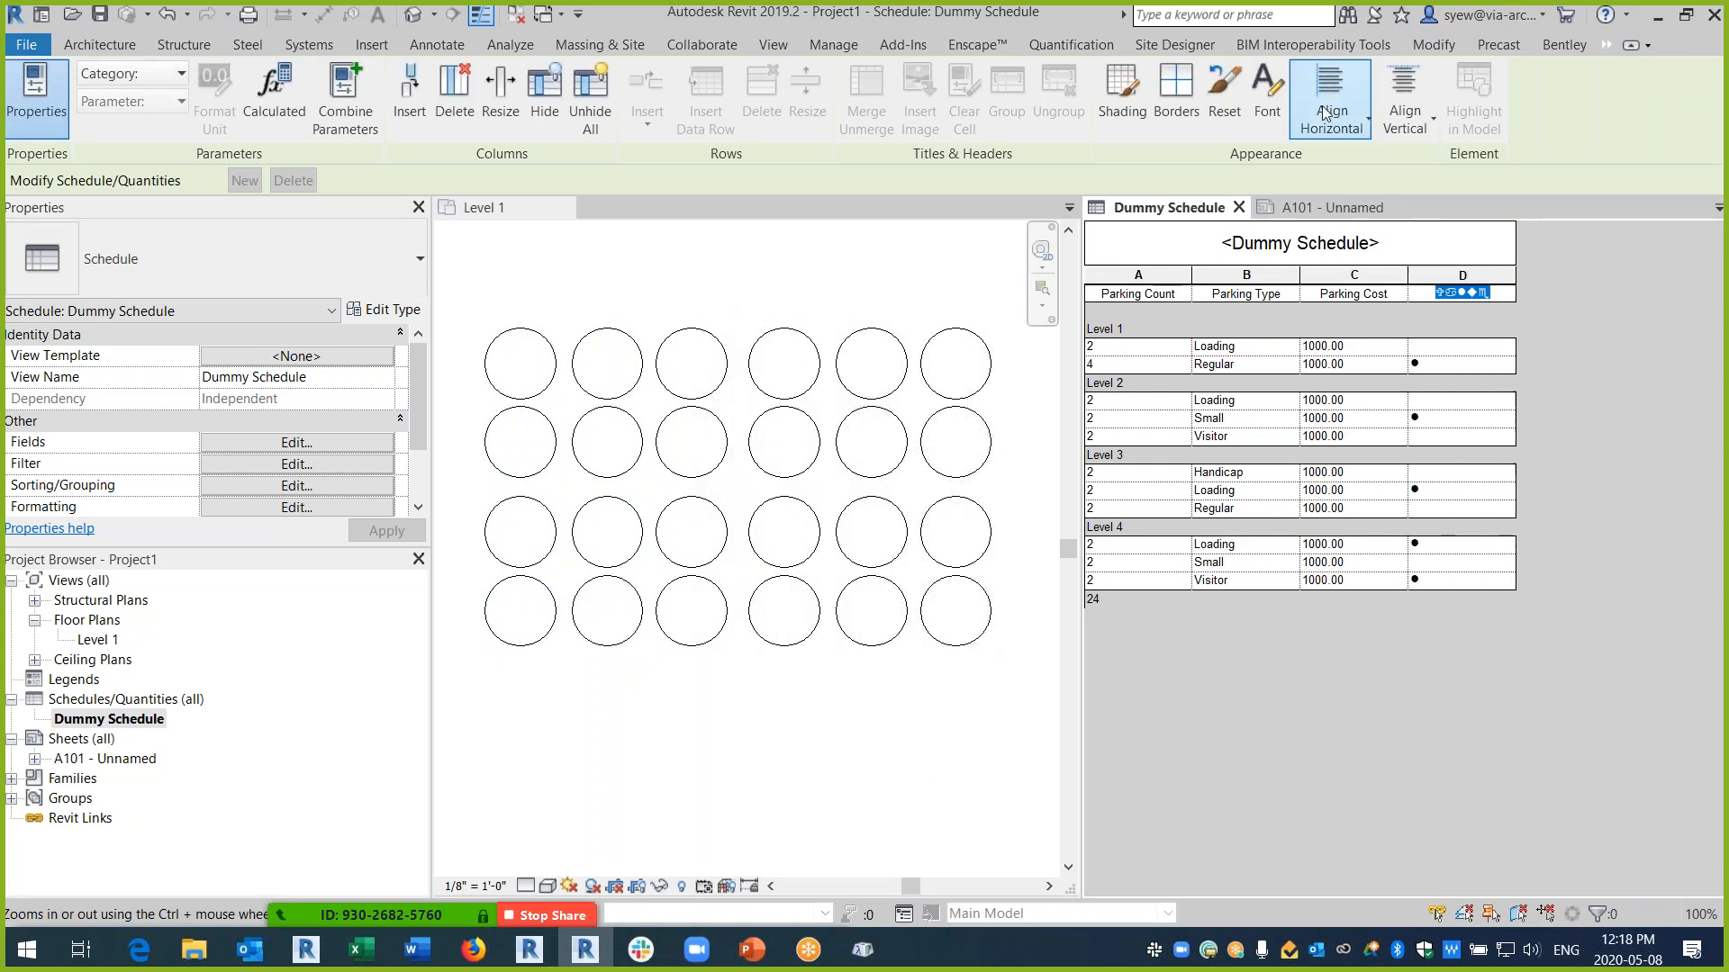
left_click(1267, 94)
left_click(861, 376)
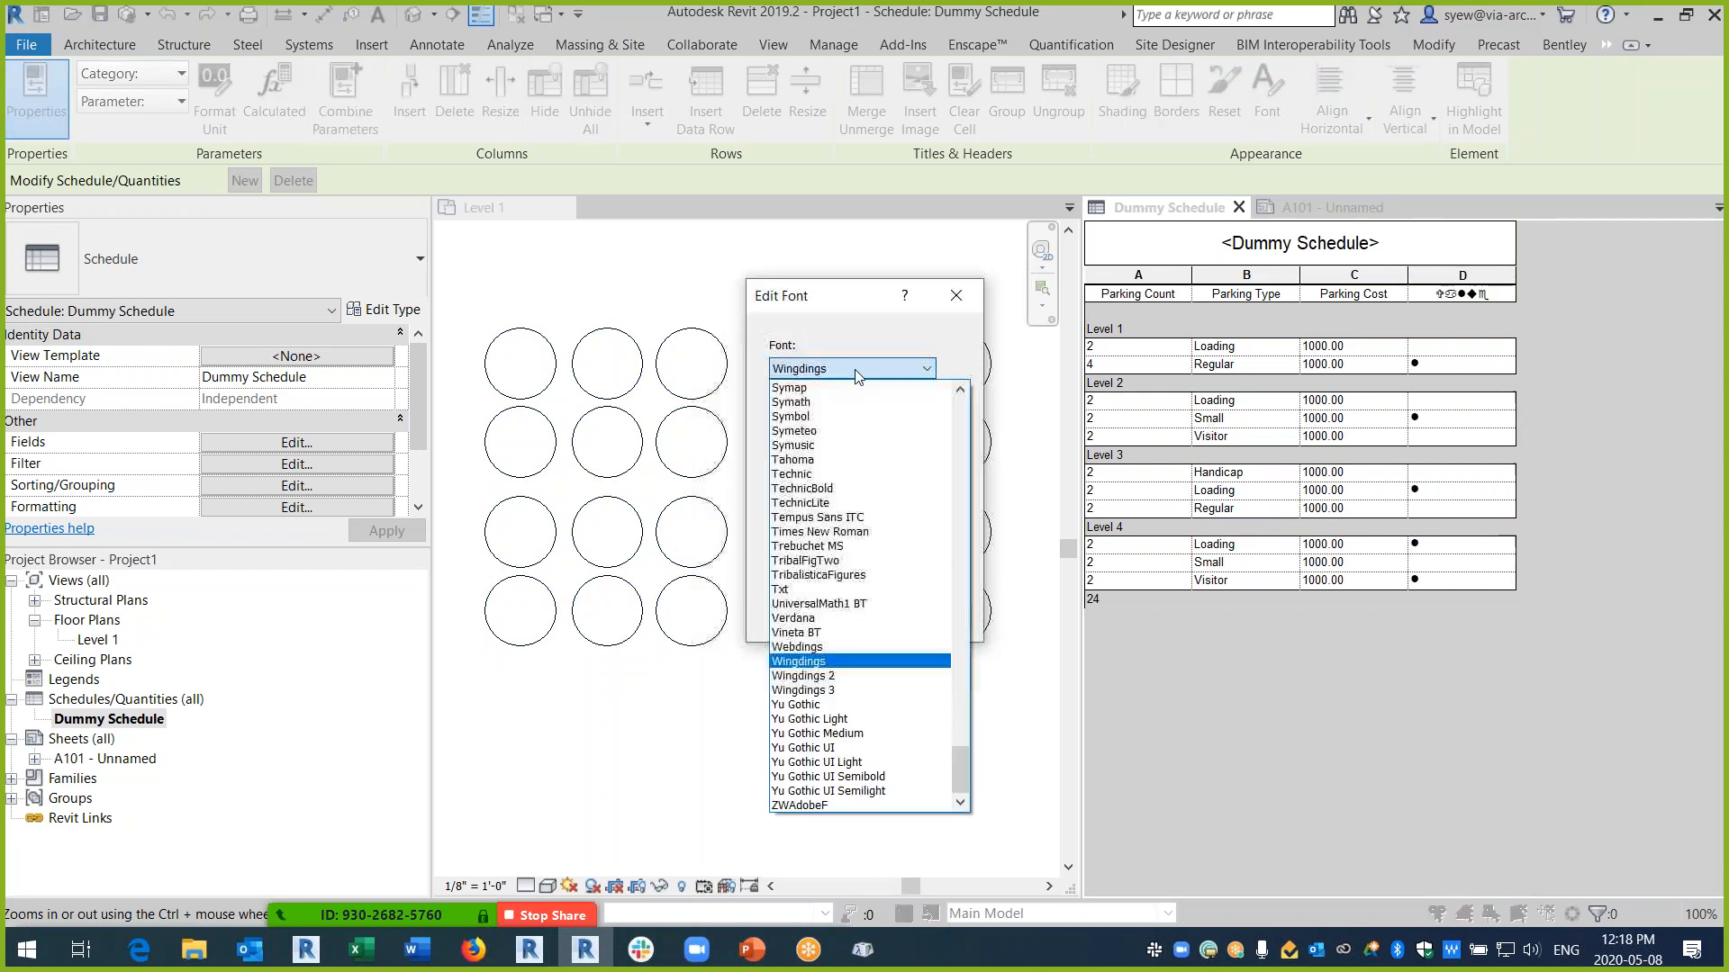
left_click_drag(964, 771, 953, 451)
left_click(824, 577)
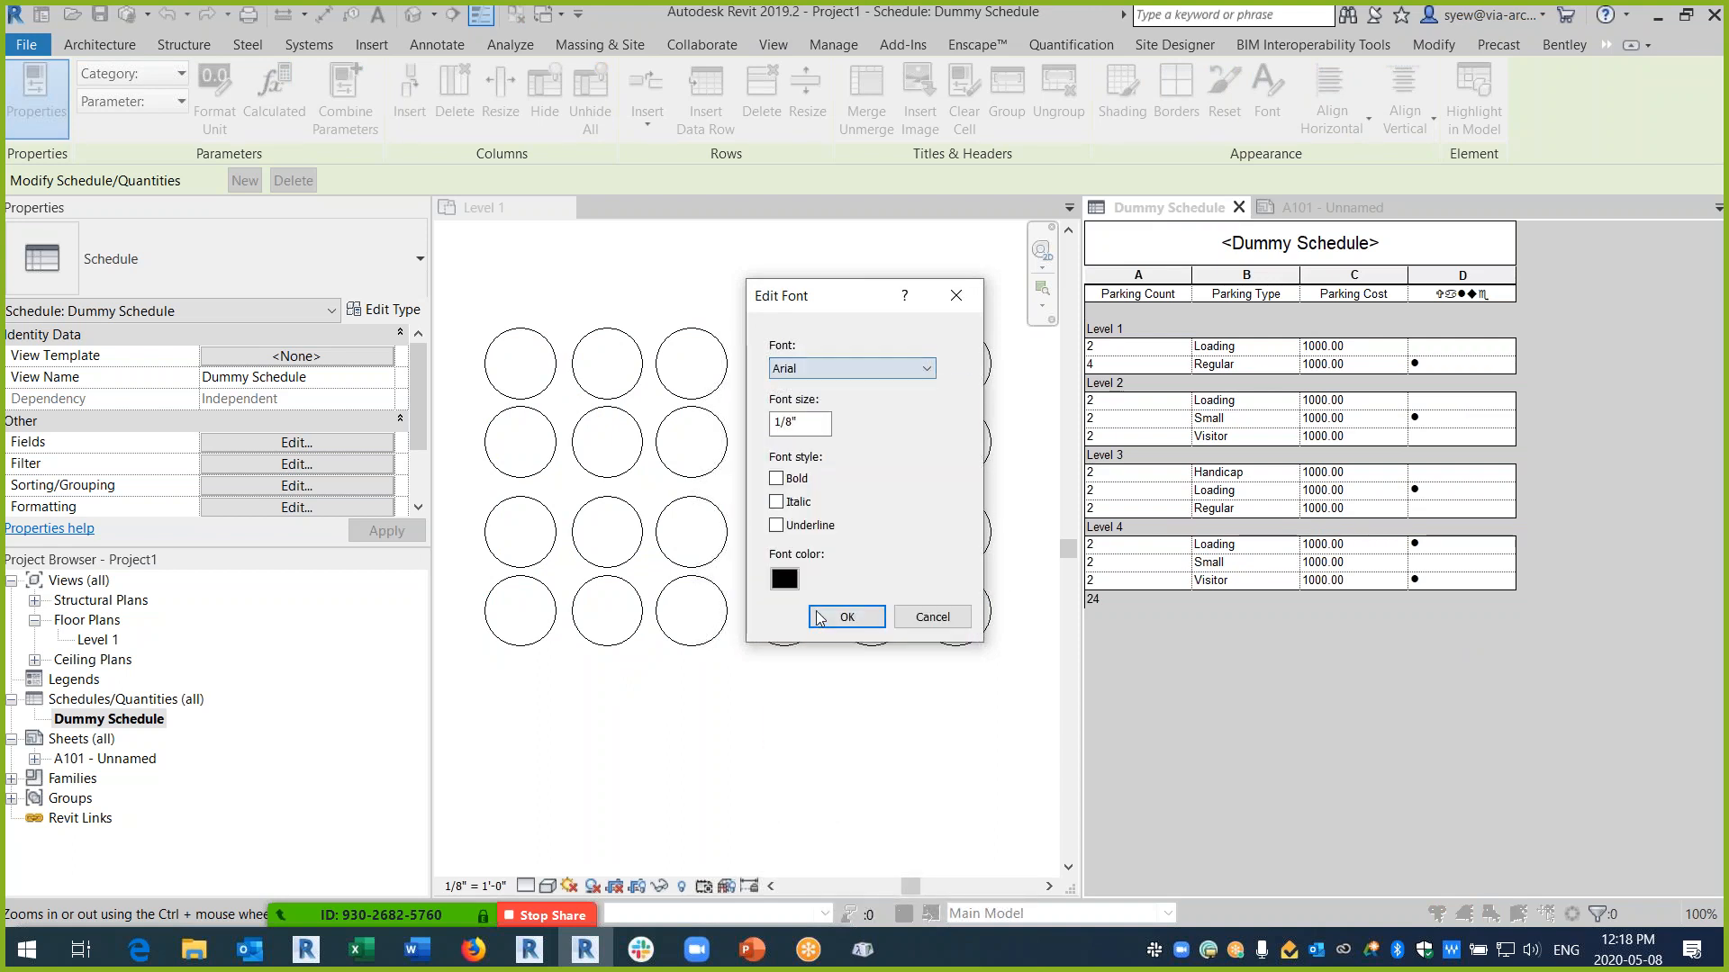
left_click(835, 617)
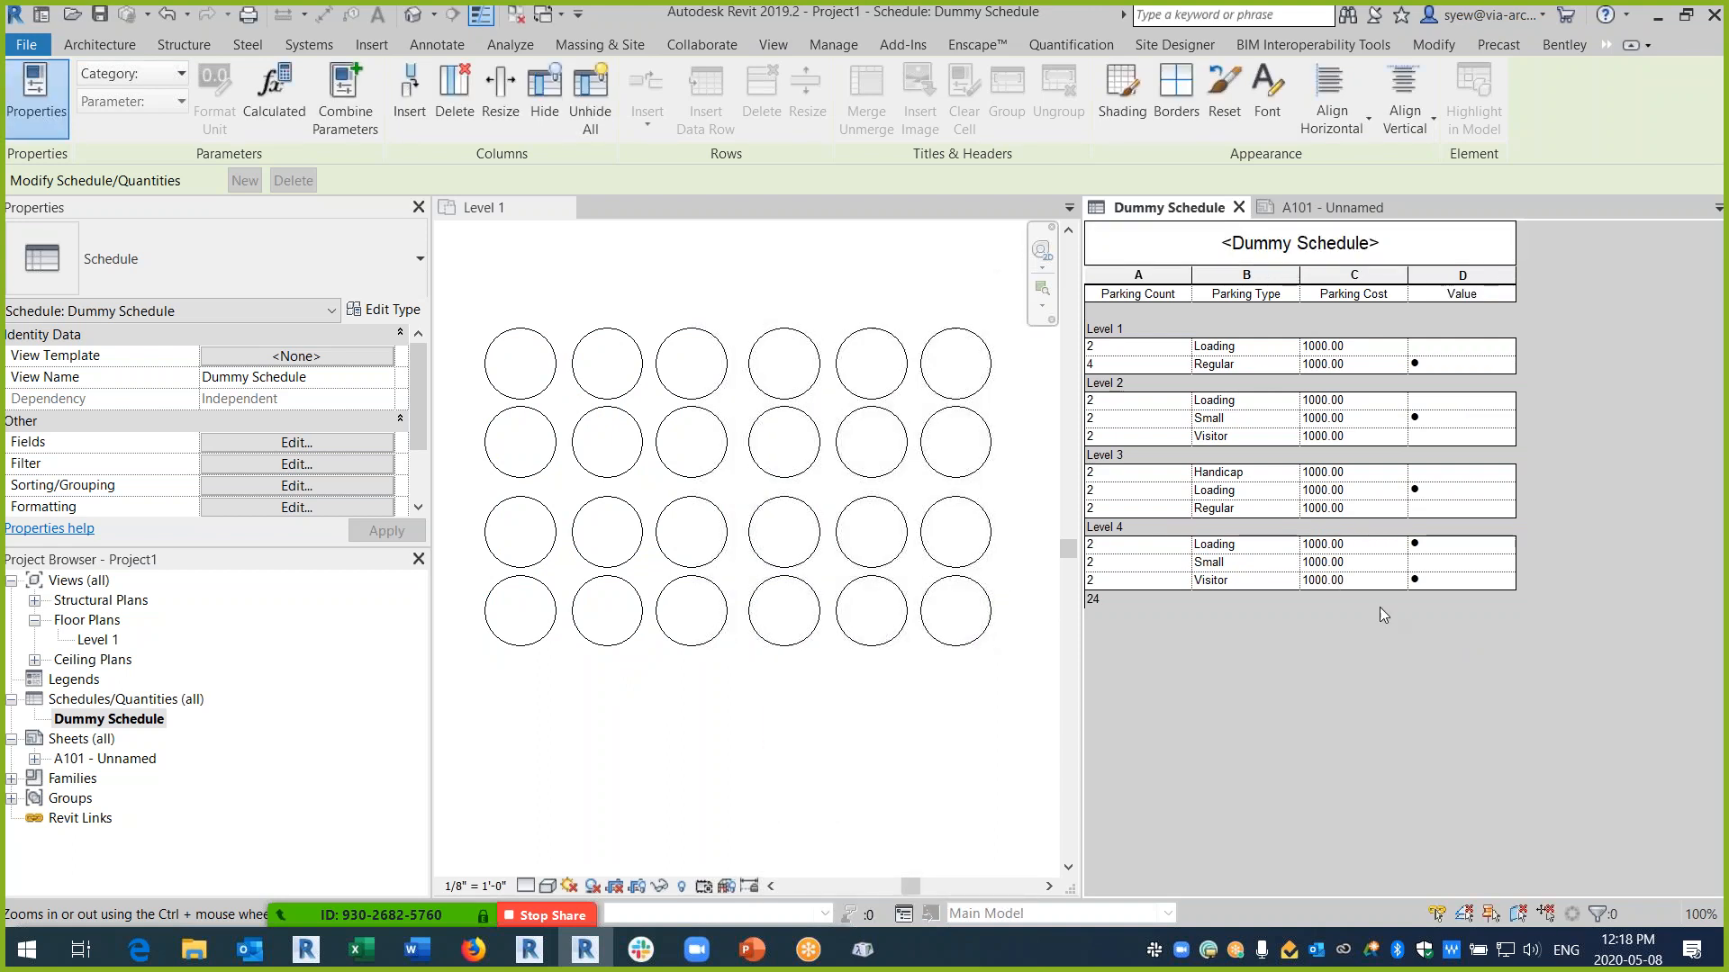
left_click(1321, 210)
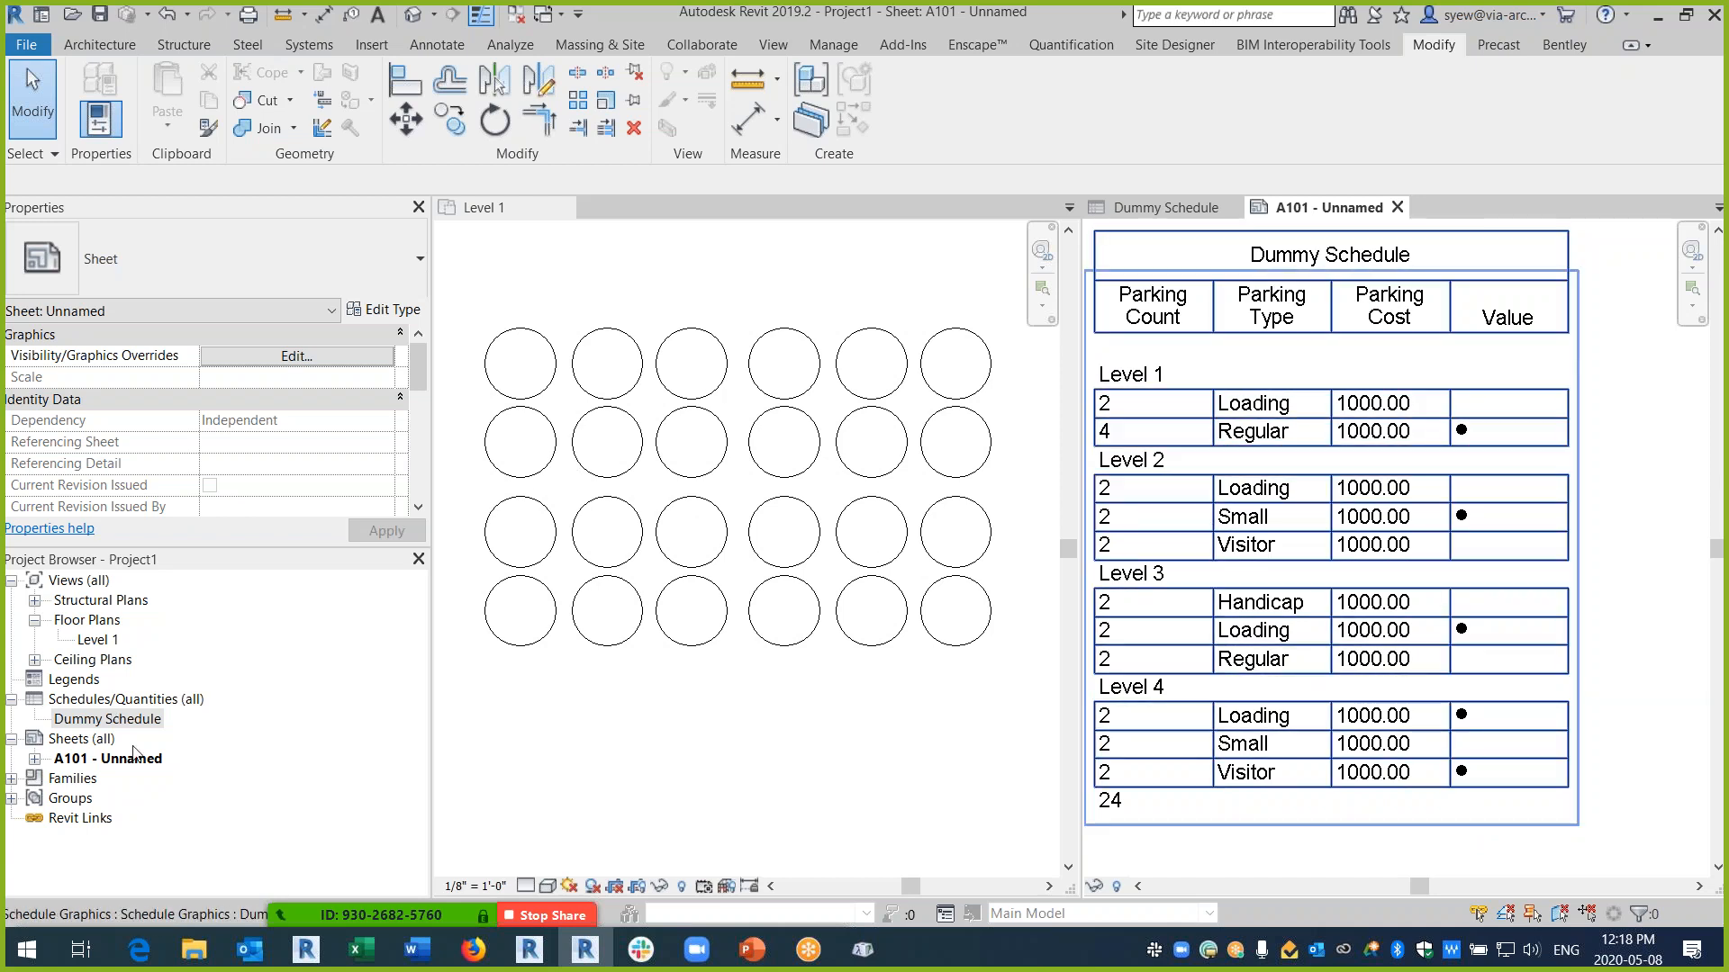
- Reopen the Dummy Schedule and center the whole Value column horizontally
double_click(99, 721)
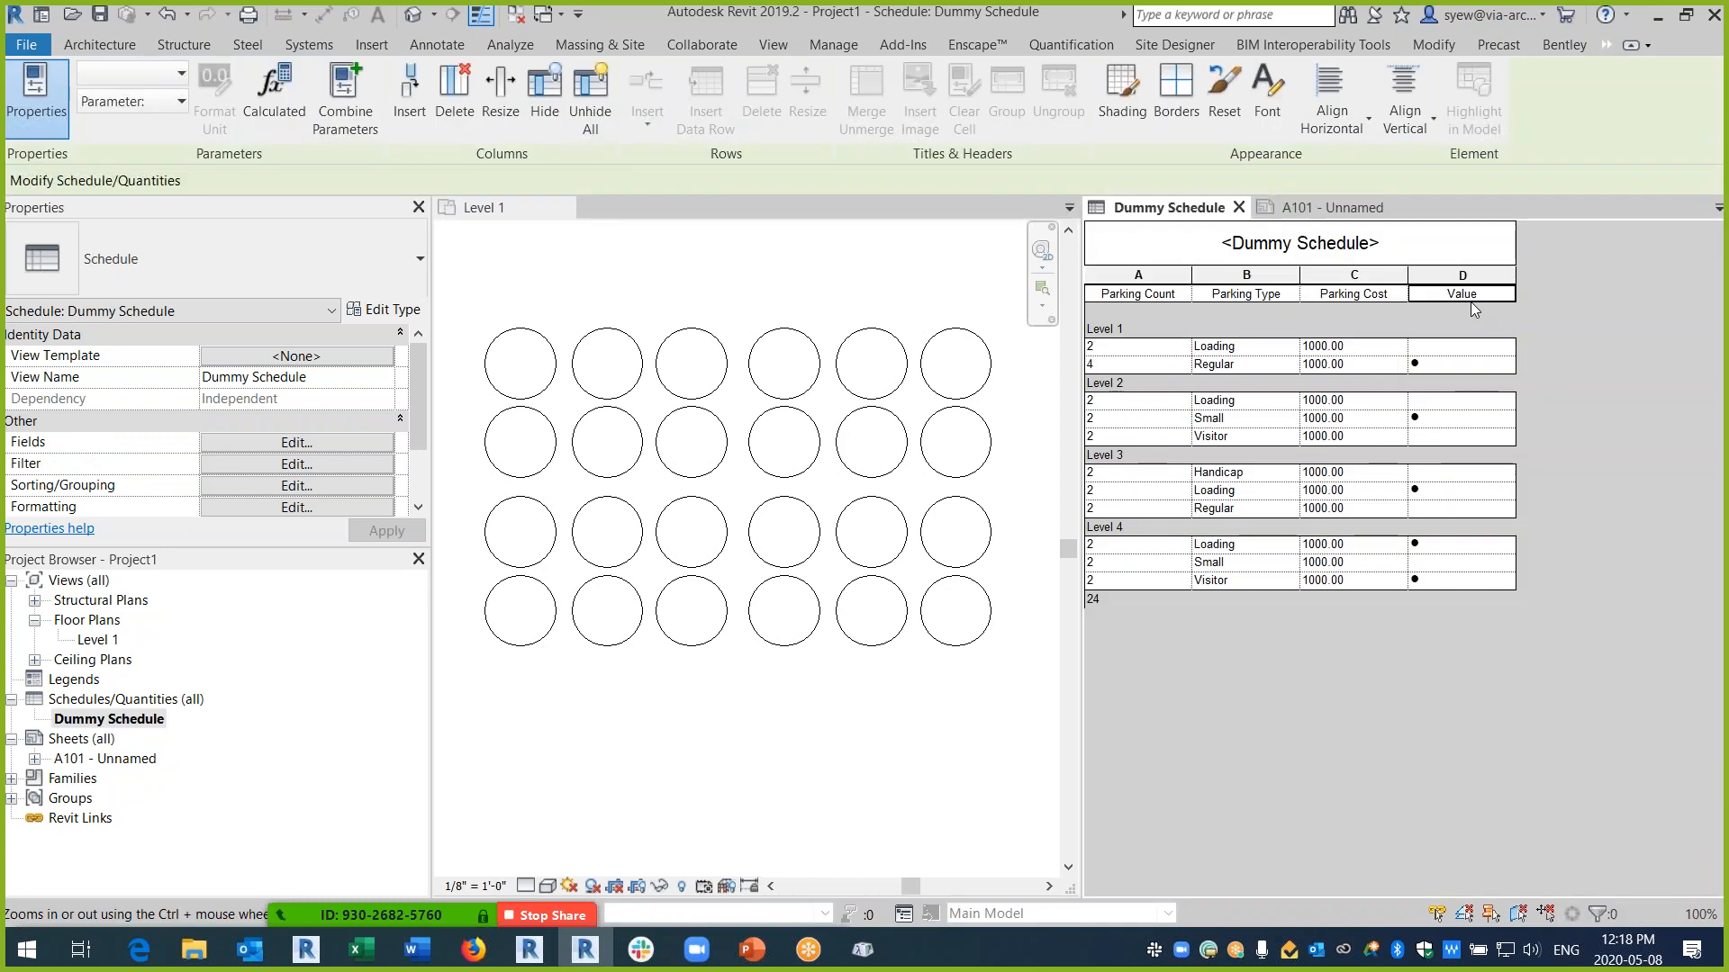
left_click(1464, 276)
left_click(1331, 115)
left_click(1355, 214)
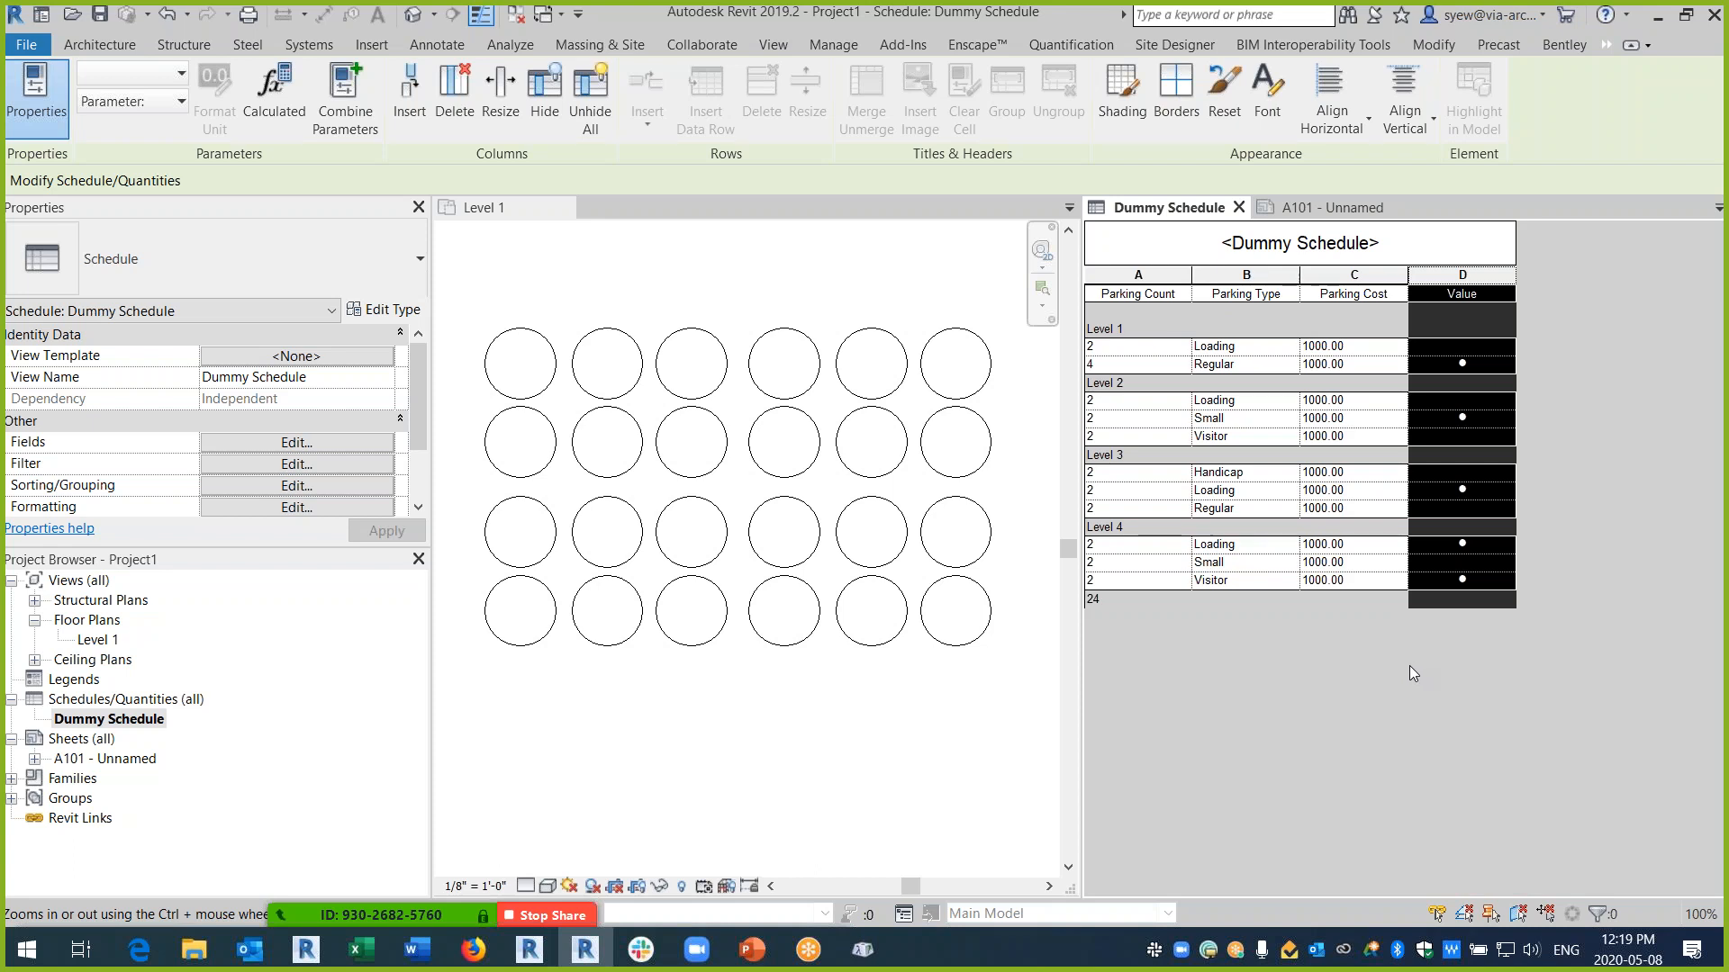
left_click(304, 446)
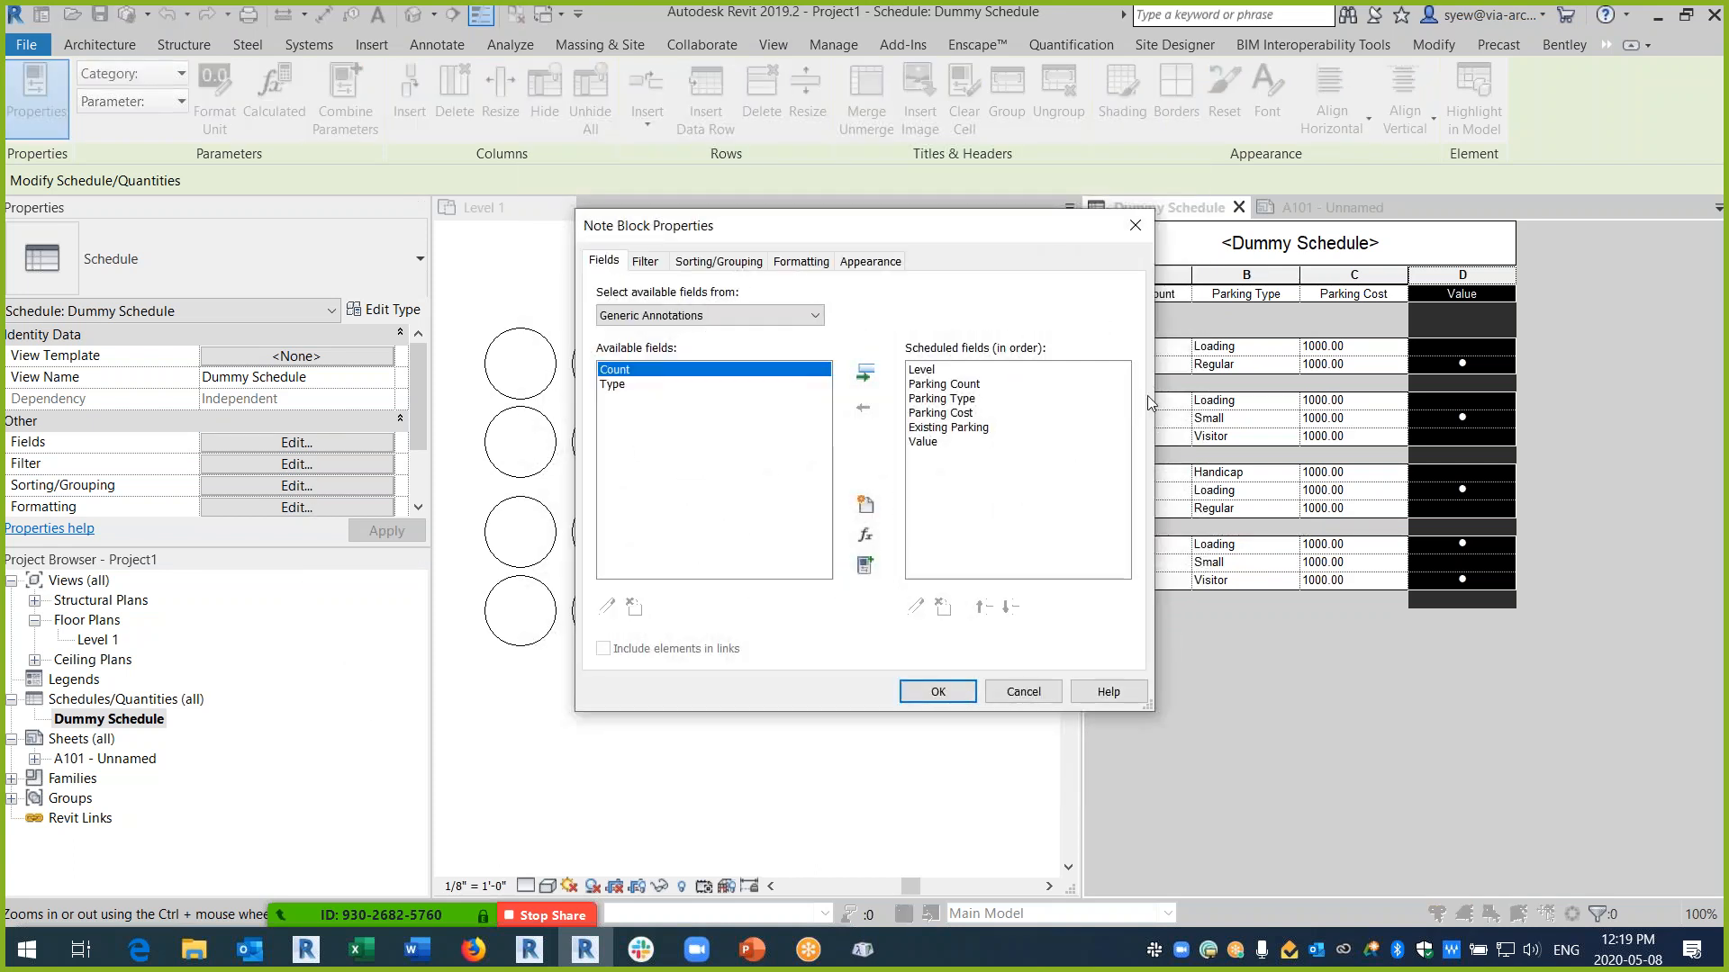
left_click(1024, 692)
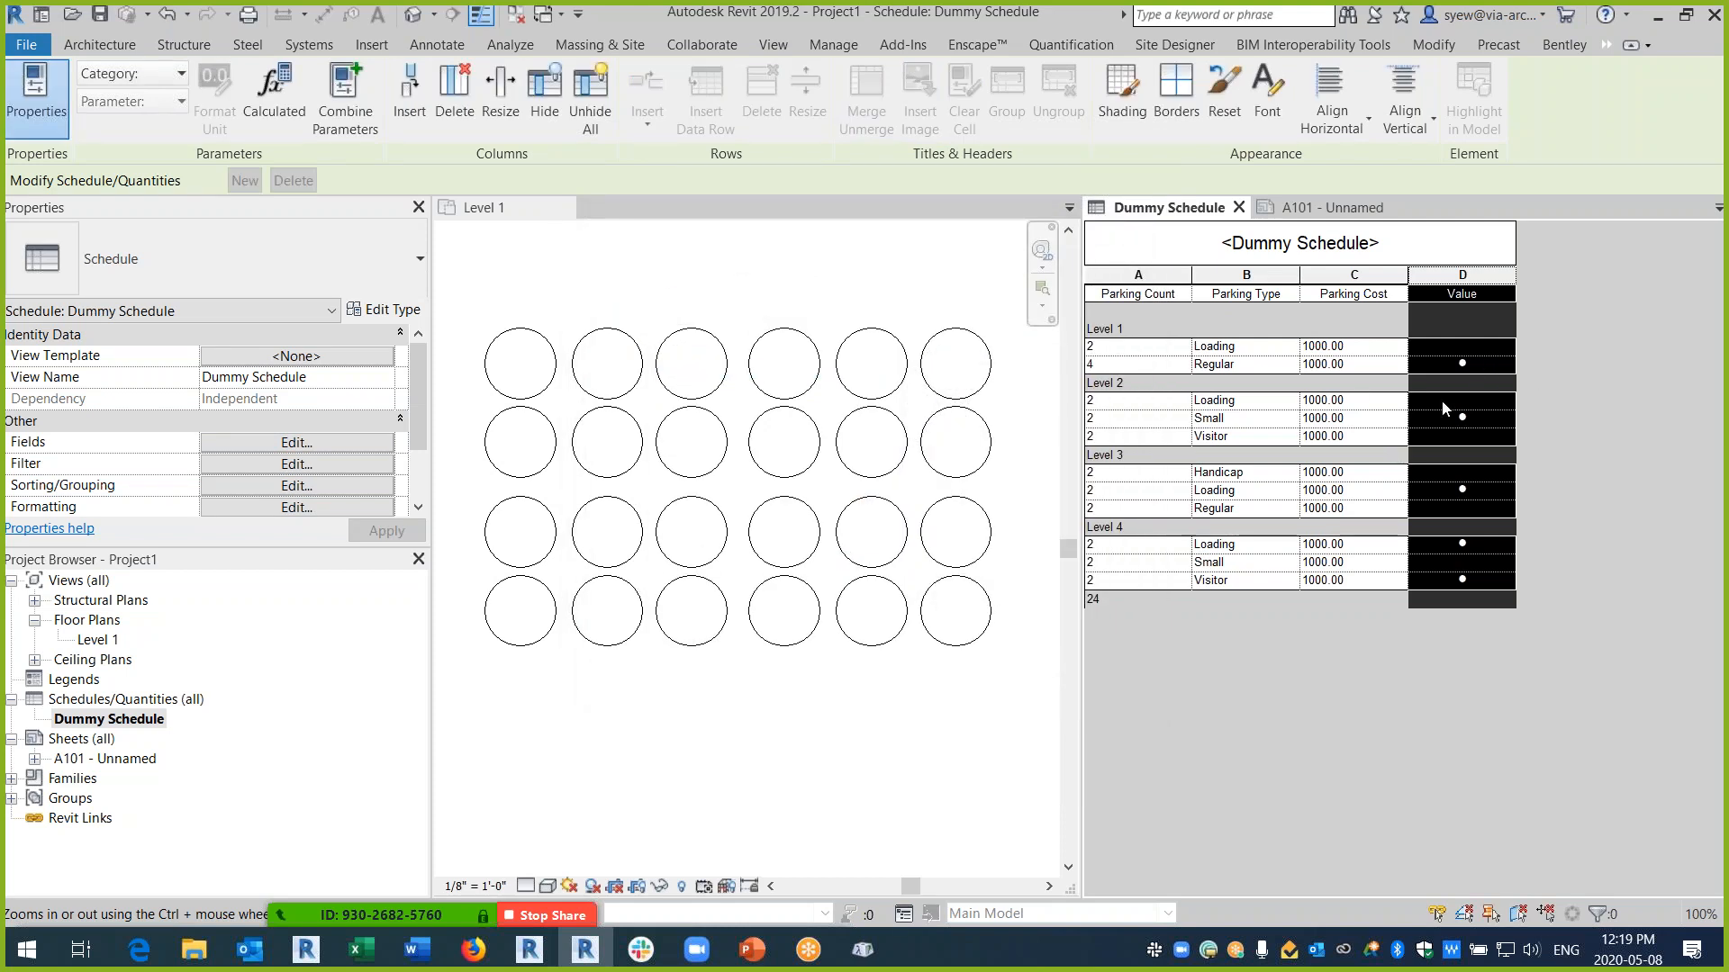
left_click(298, 421)
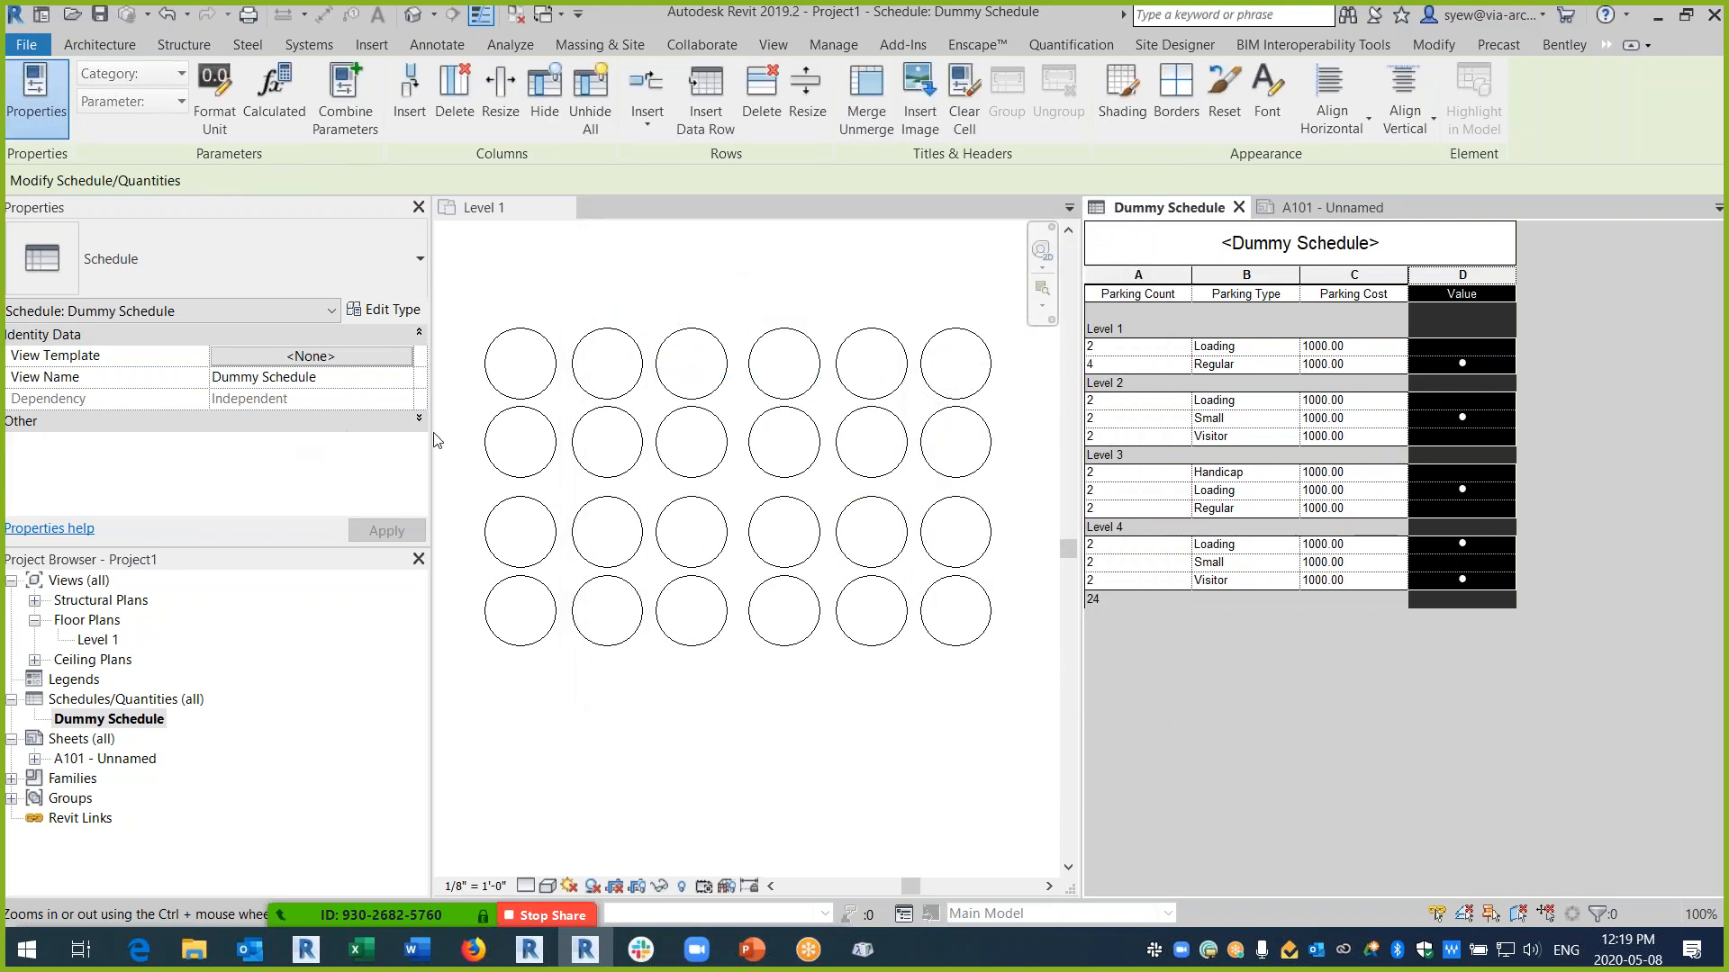
left_click(420, 421)
- Add a new Yes/No instance parameter named Color to the Dummy Schedule's scheduled fields
left_click(310, 398)
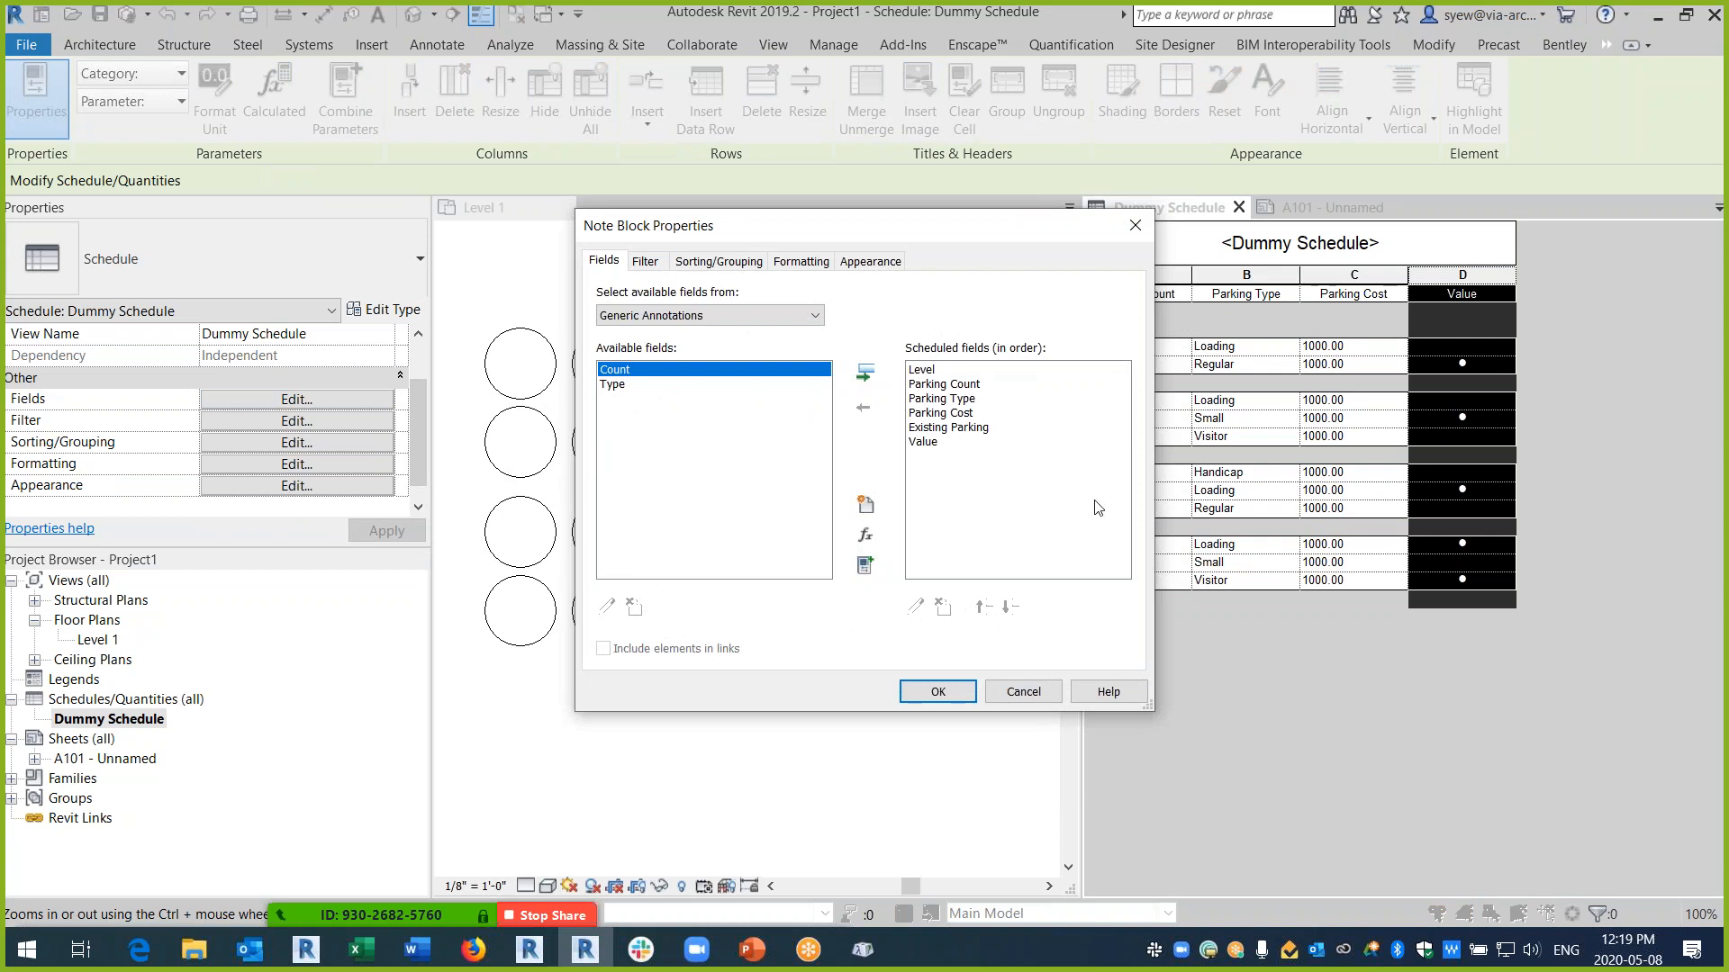
left_click(867, 505)
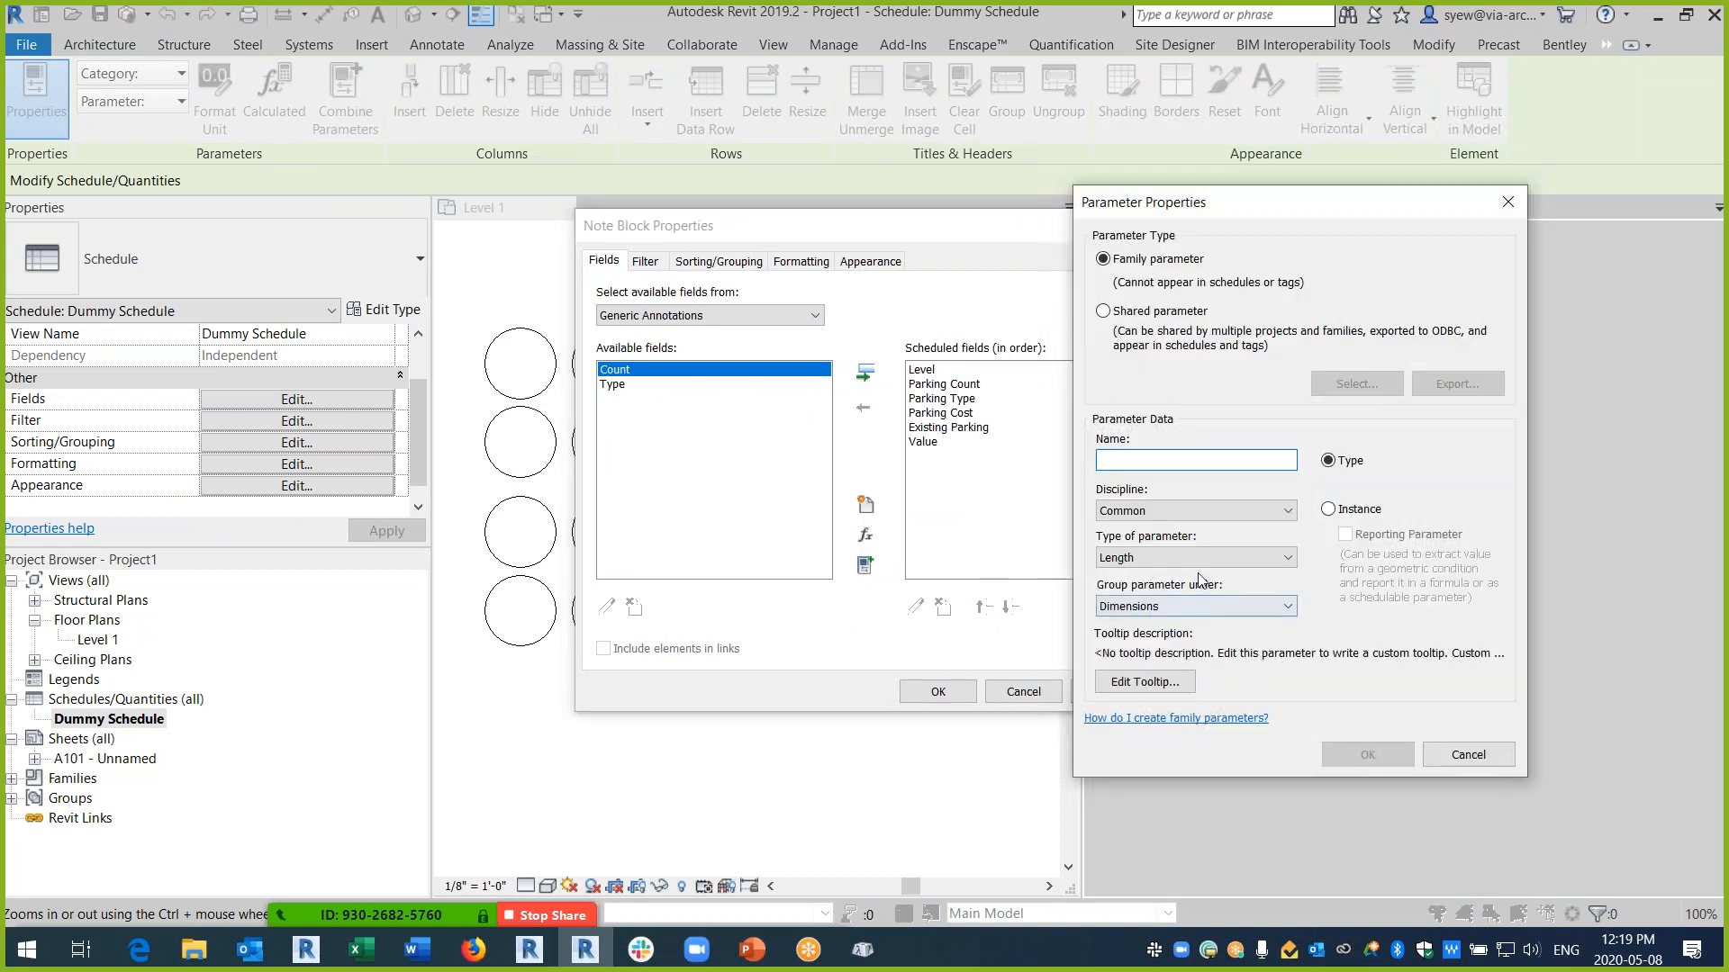
left_click(1149, 562)
left_click(1162, 766)
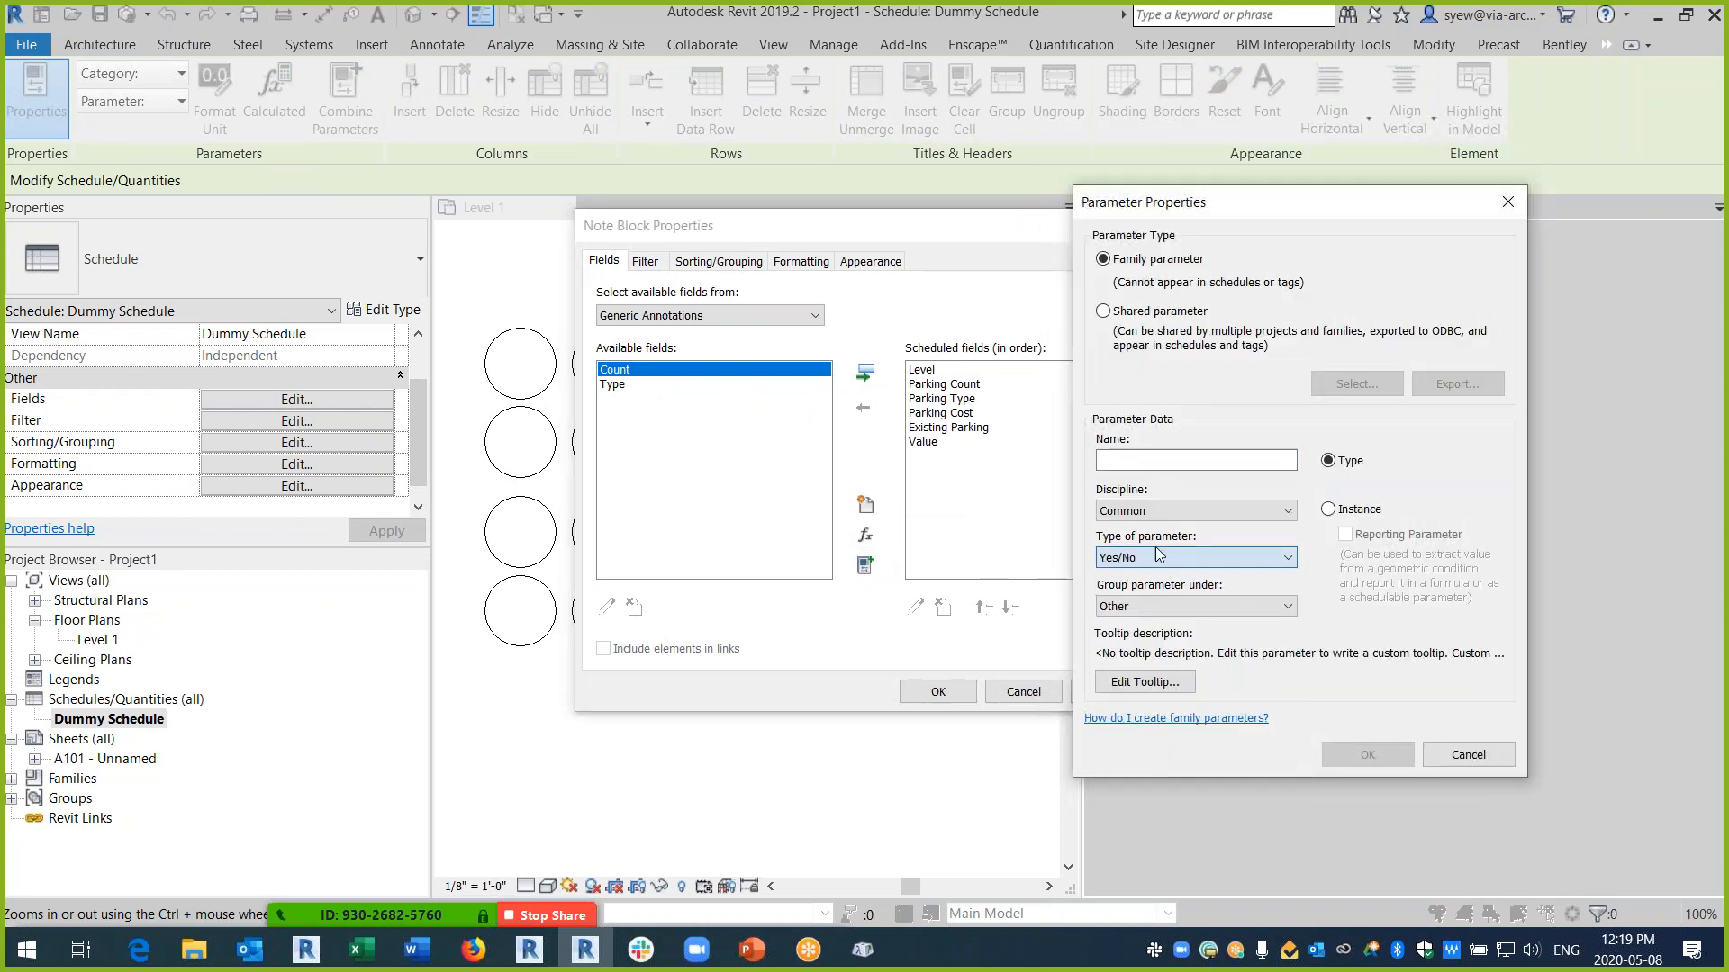
type("Color")
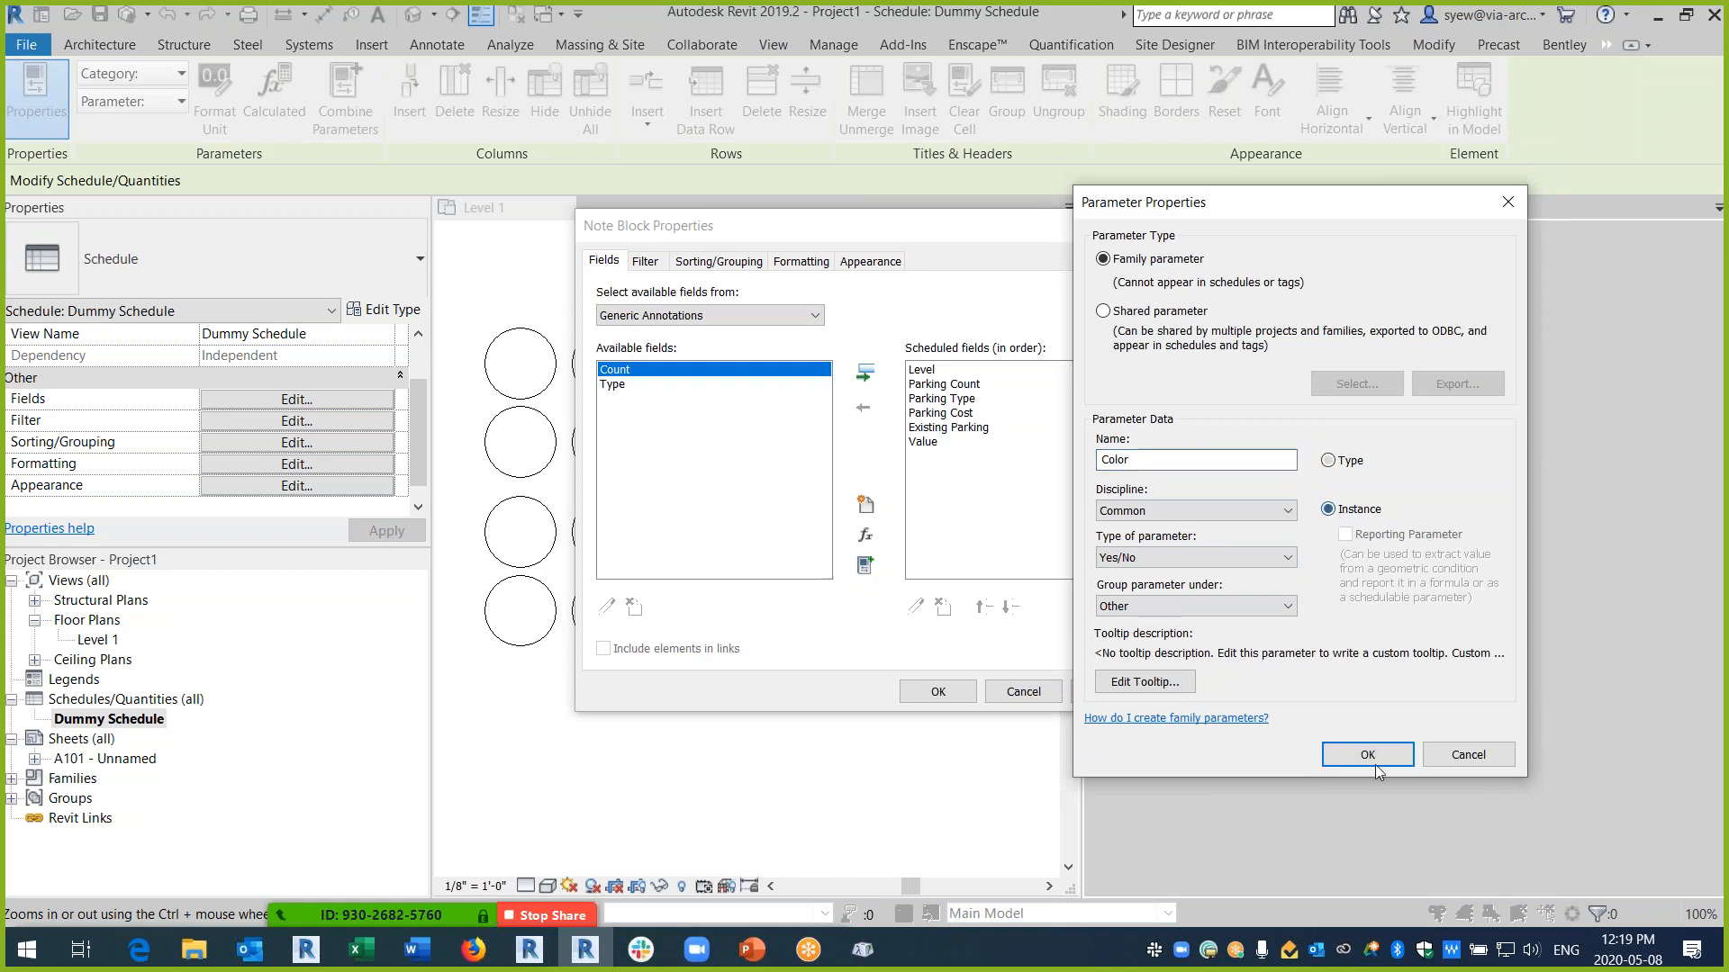
left_click(1354, 754)
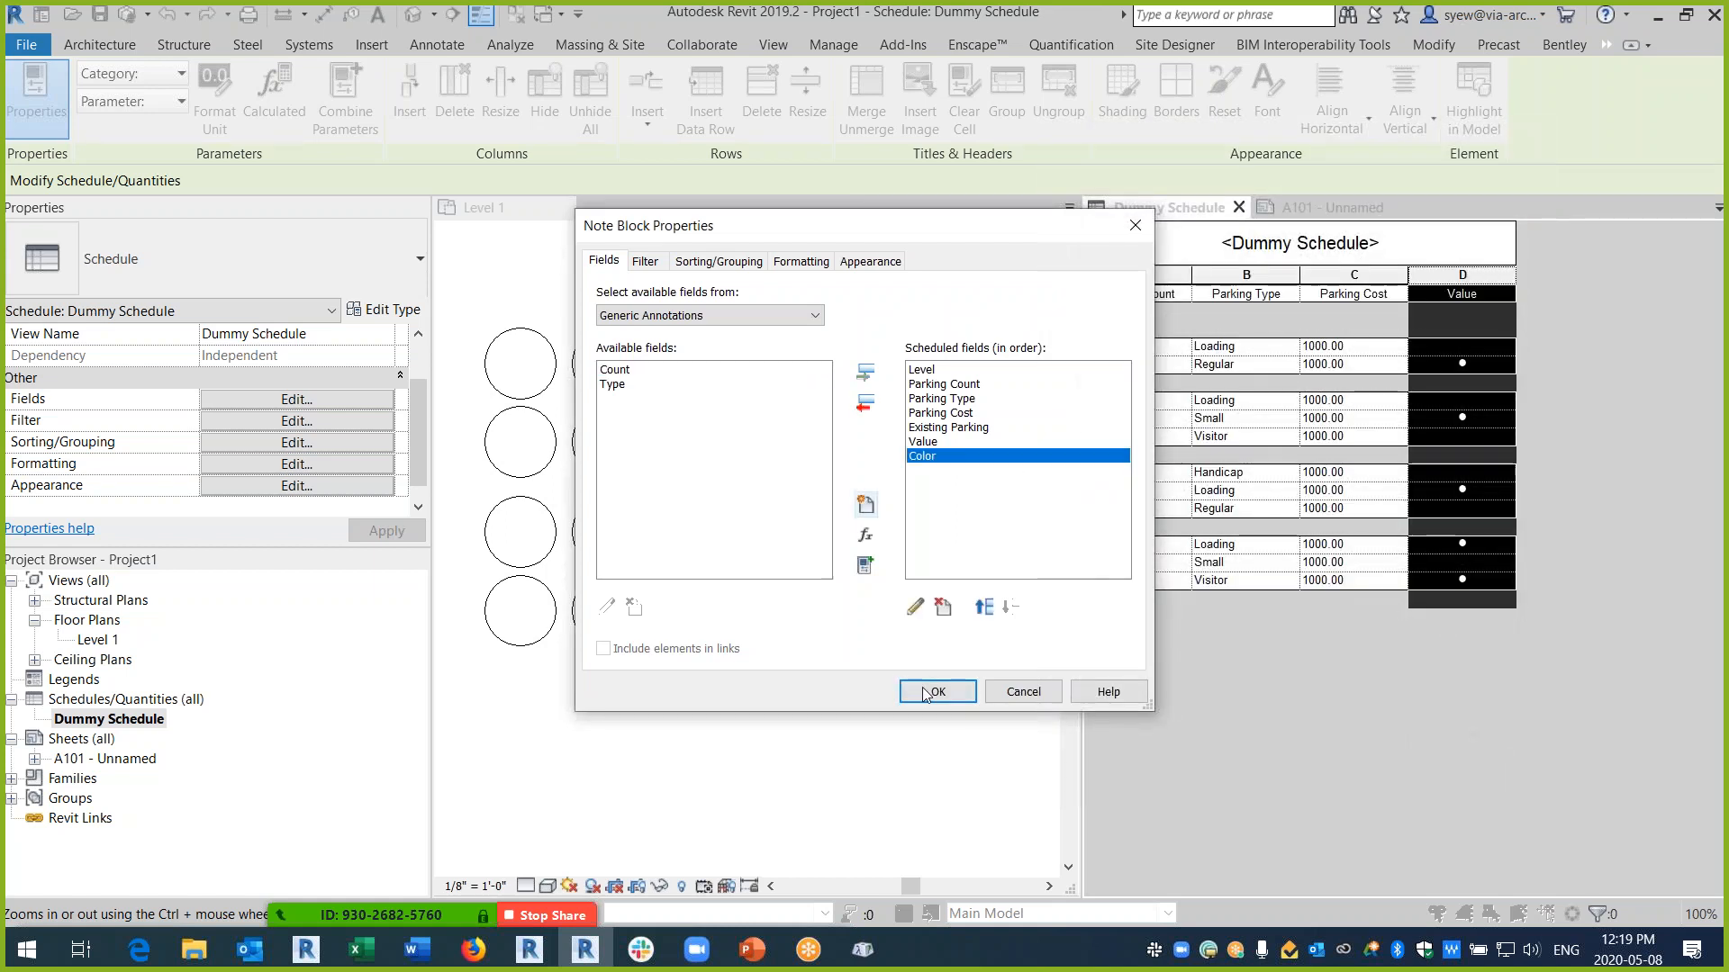
- Give the Level field a conditional format that applies when the Color field is Equal To Yes
left_click(800, 261)
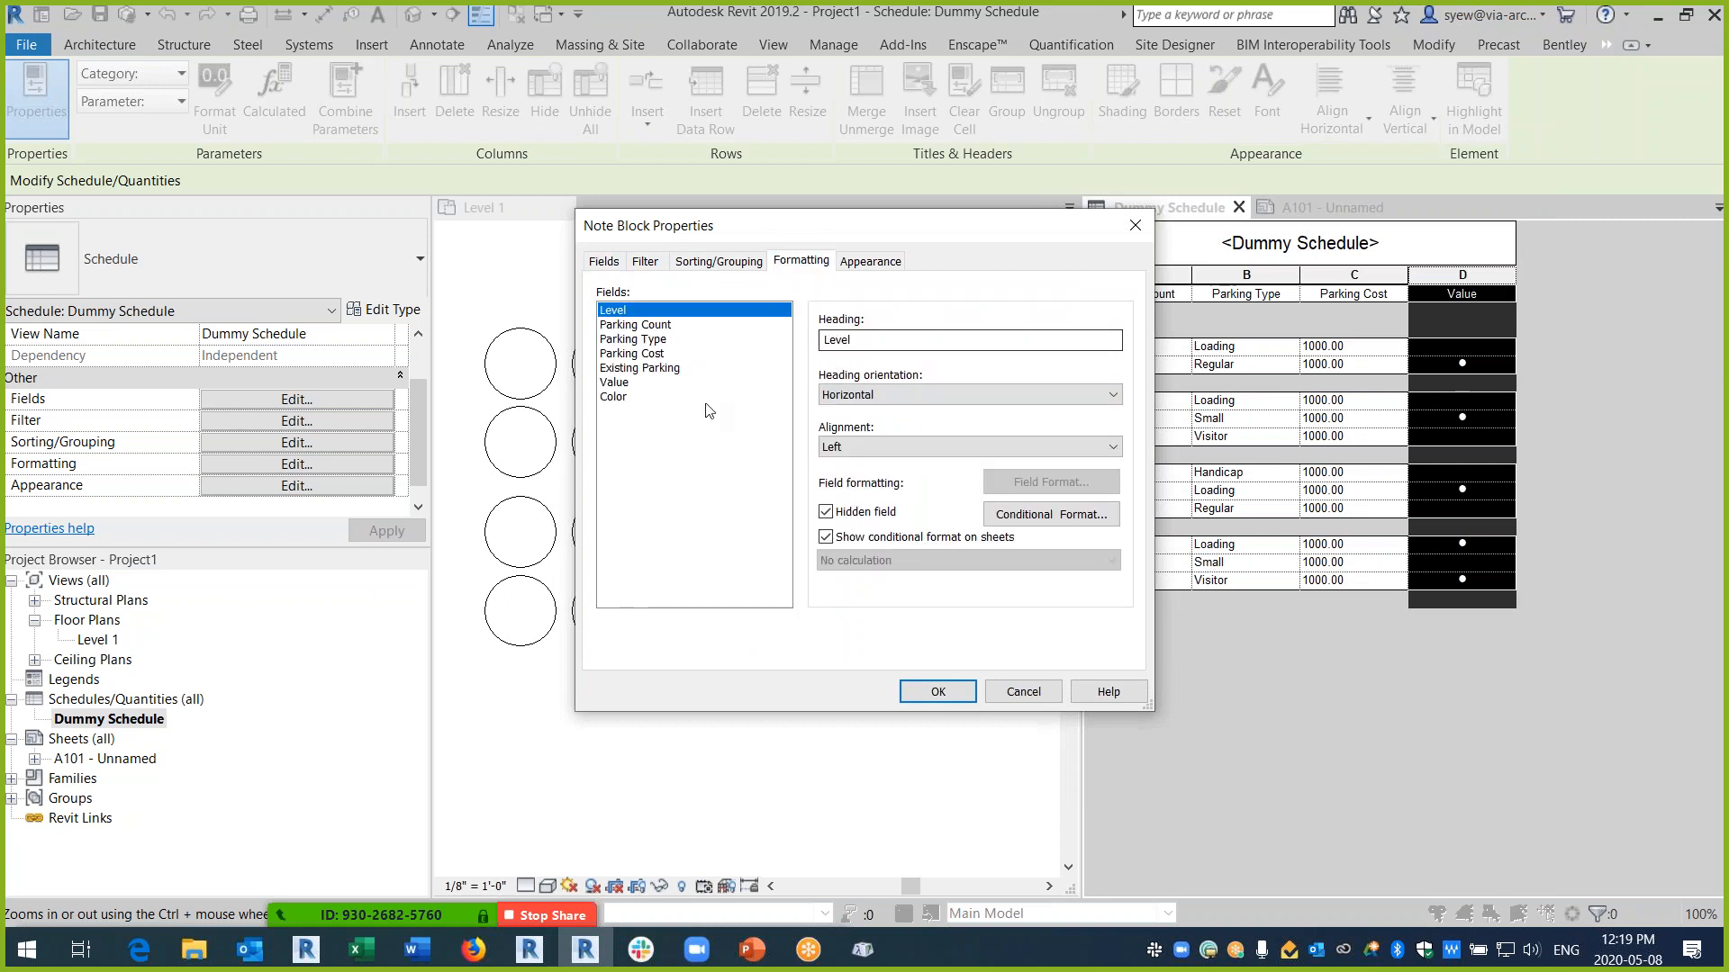
left_click(629, 326)
left_click(635, 311)
left_click(1050, 515)
left_click(633, 575)
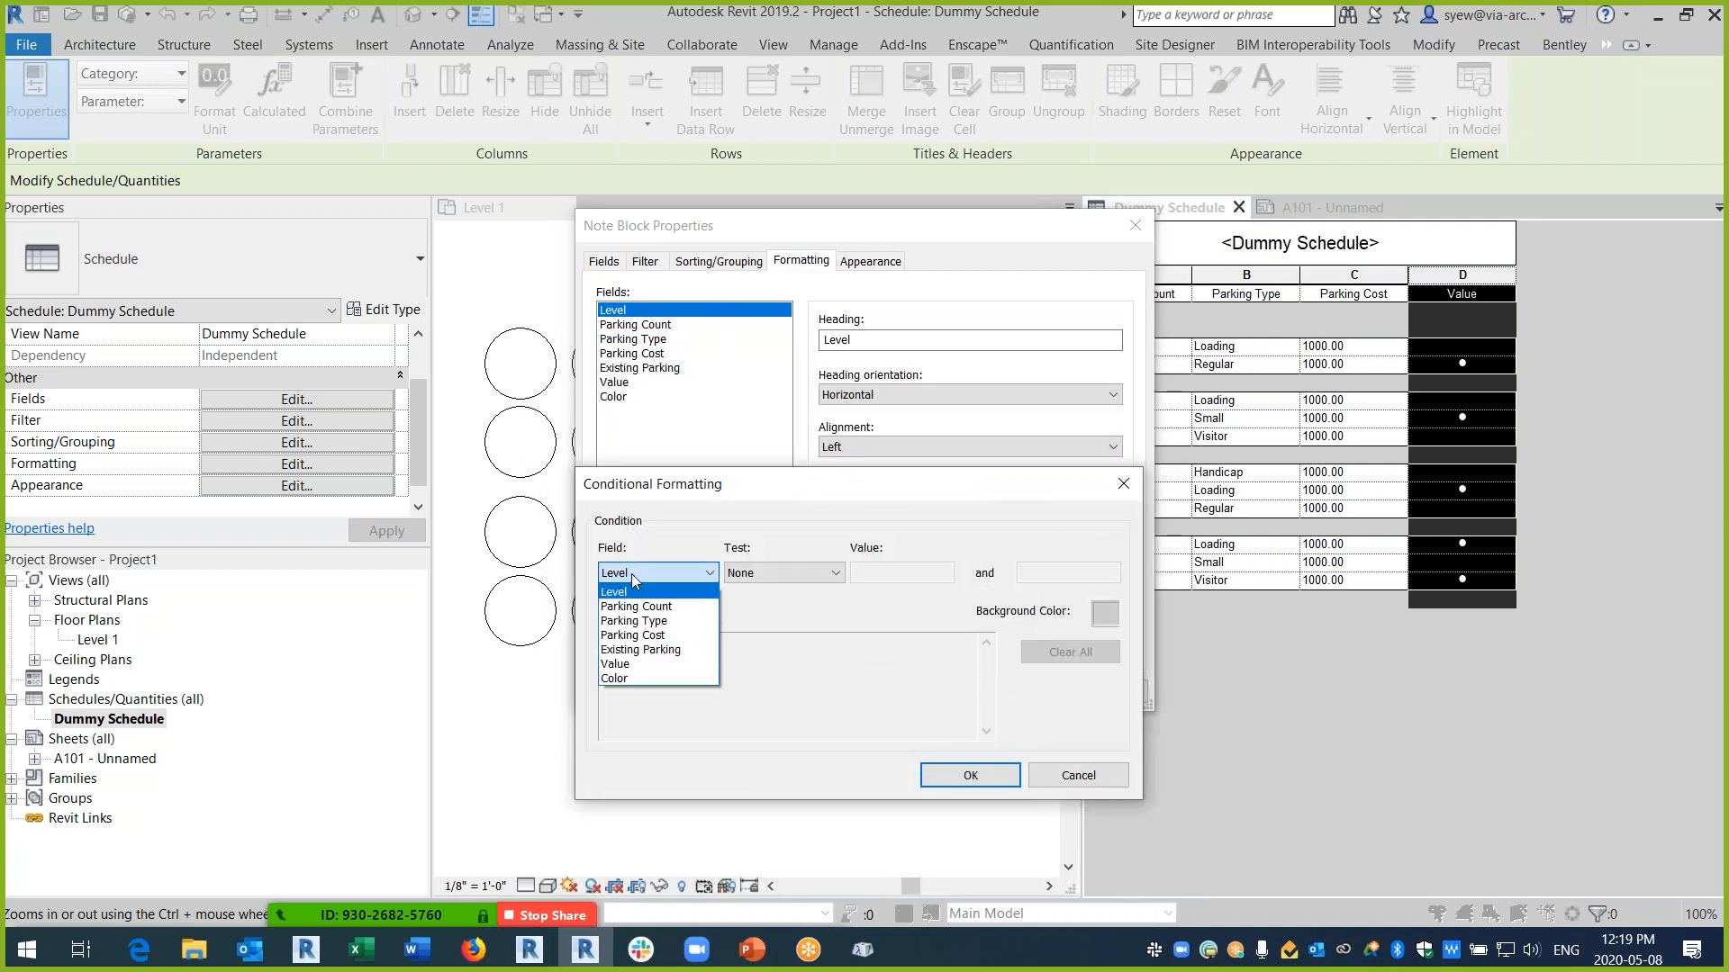
left_click(615, 678)
left_click(792, 573)
left_click(749, 606)
left_click(871, 574)
left_click(873, 592)
- Set the background color of the Level field's condition to light pink and confirm the conditional format
left_click(1106, 613)
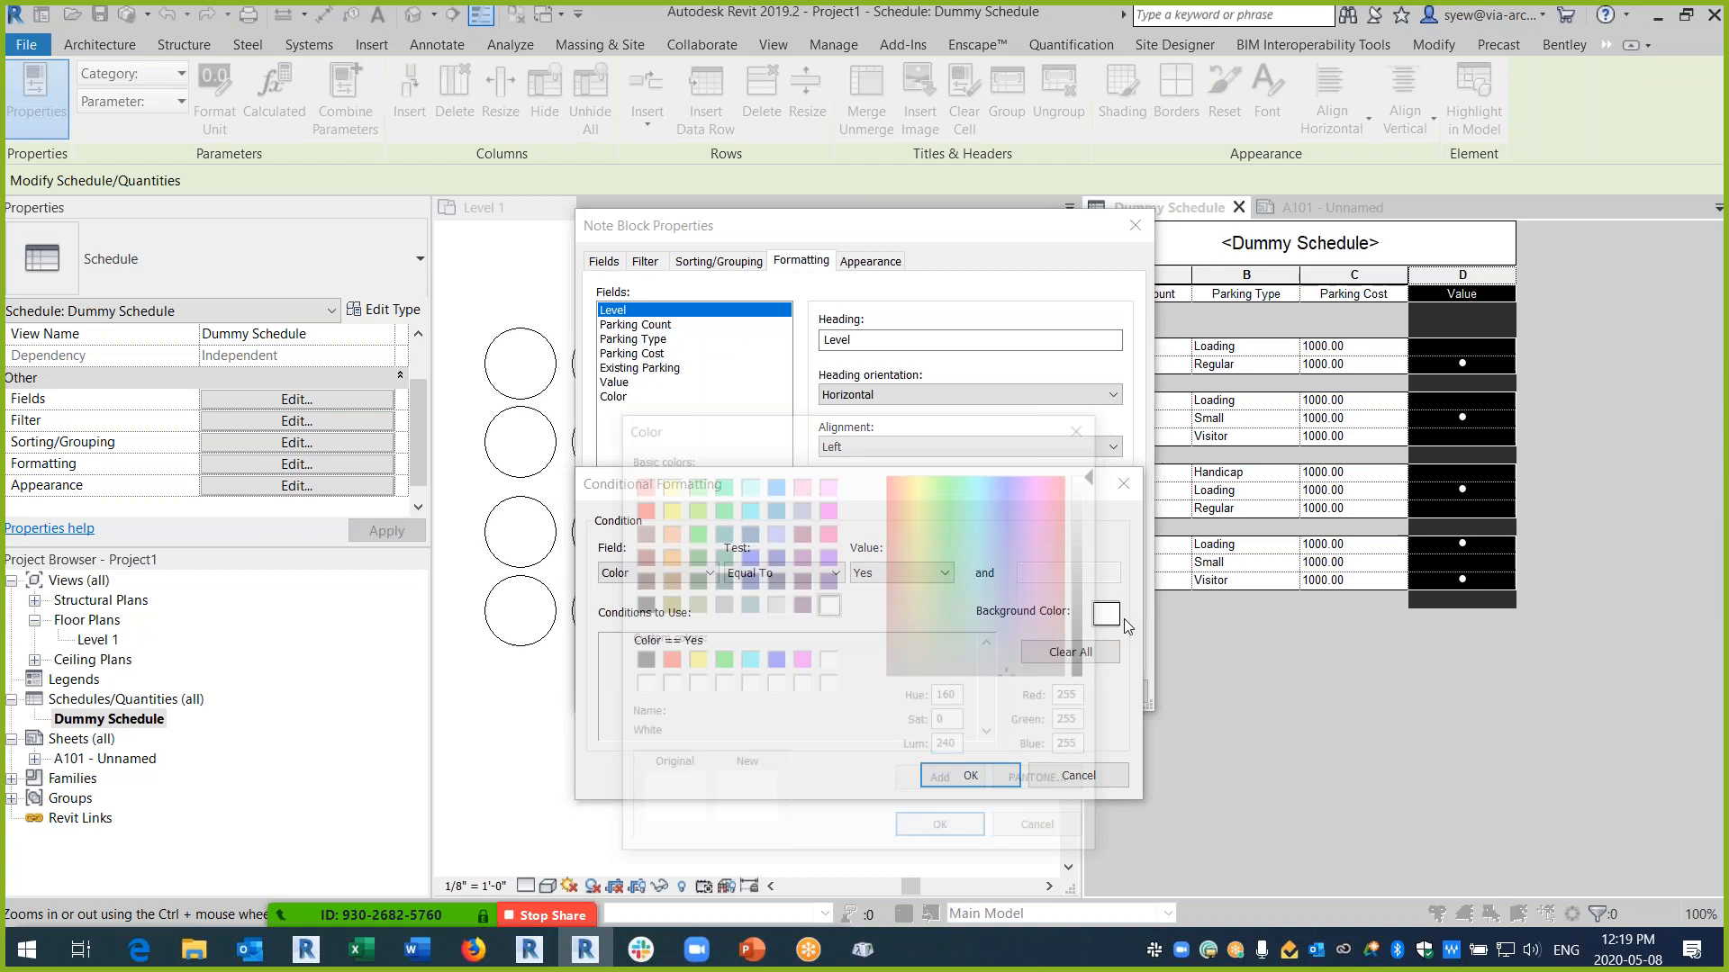
left_click(832, 487)
left_click(942, 831)
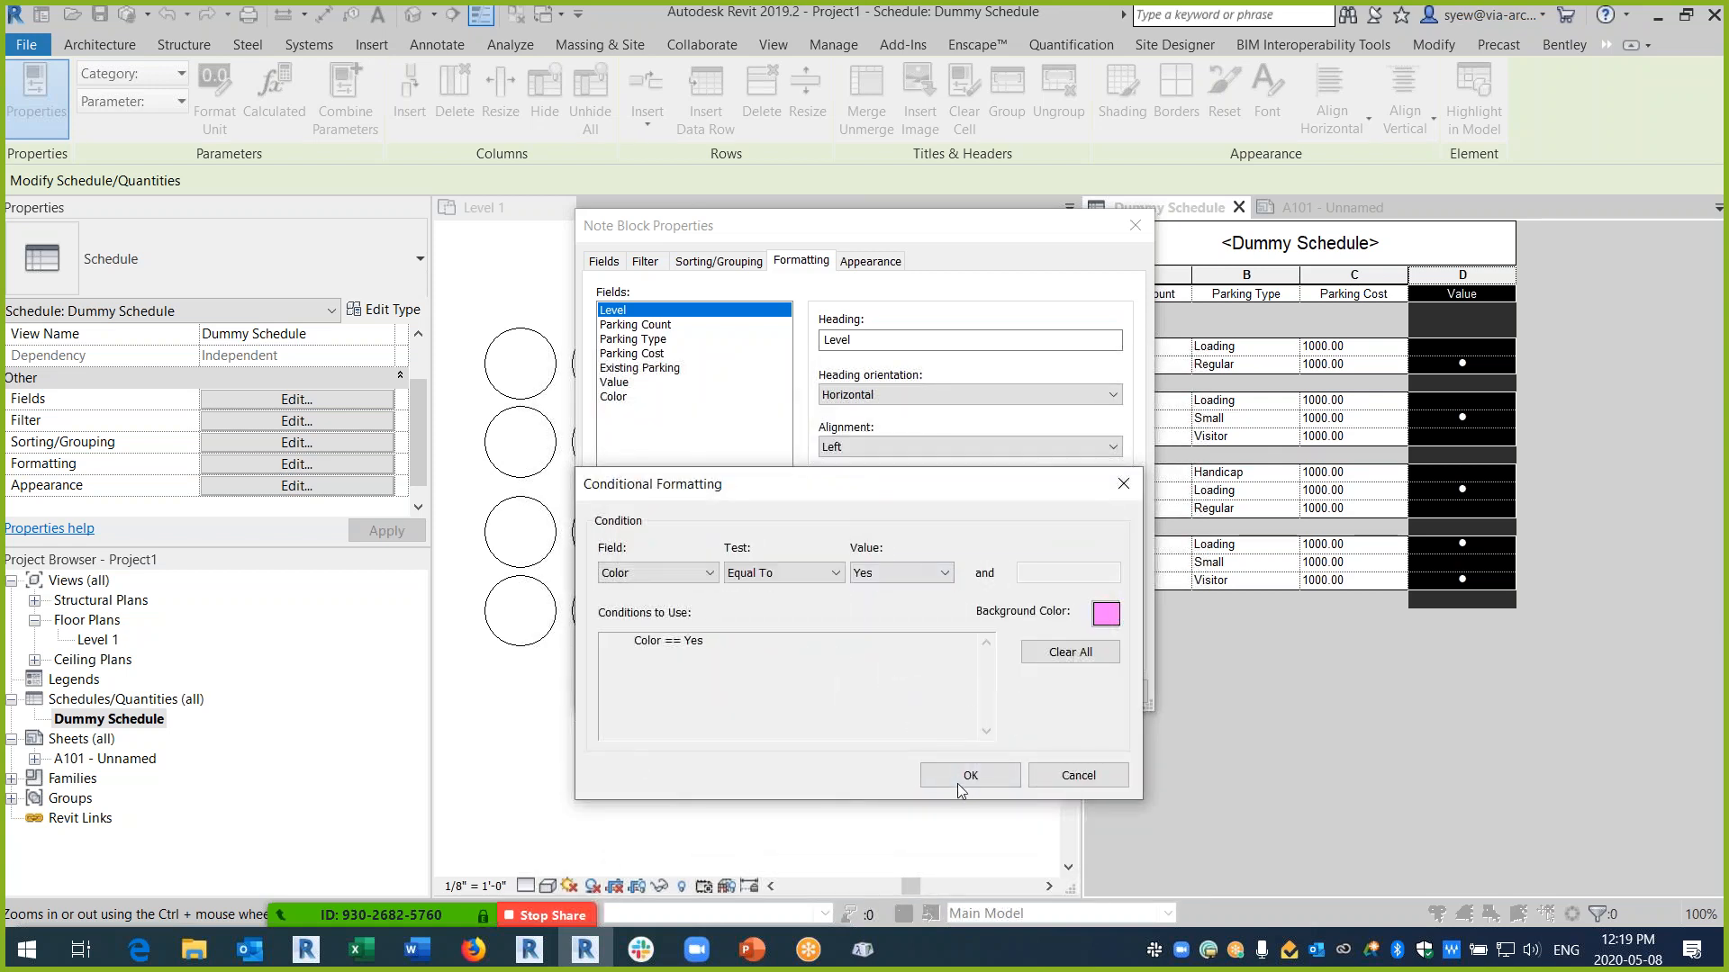
left_click(947, 773)
- Give the Parking Count field a conditional format with the condition Color Equal To Yes
left_click(648, 325)
left_click(1072, 514)
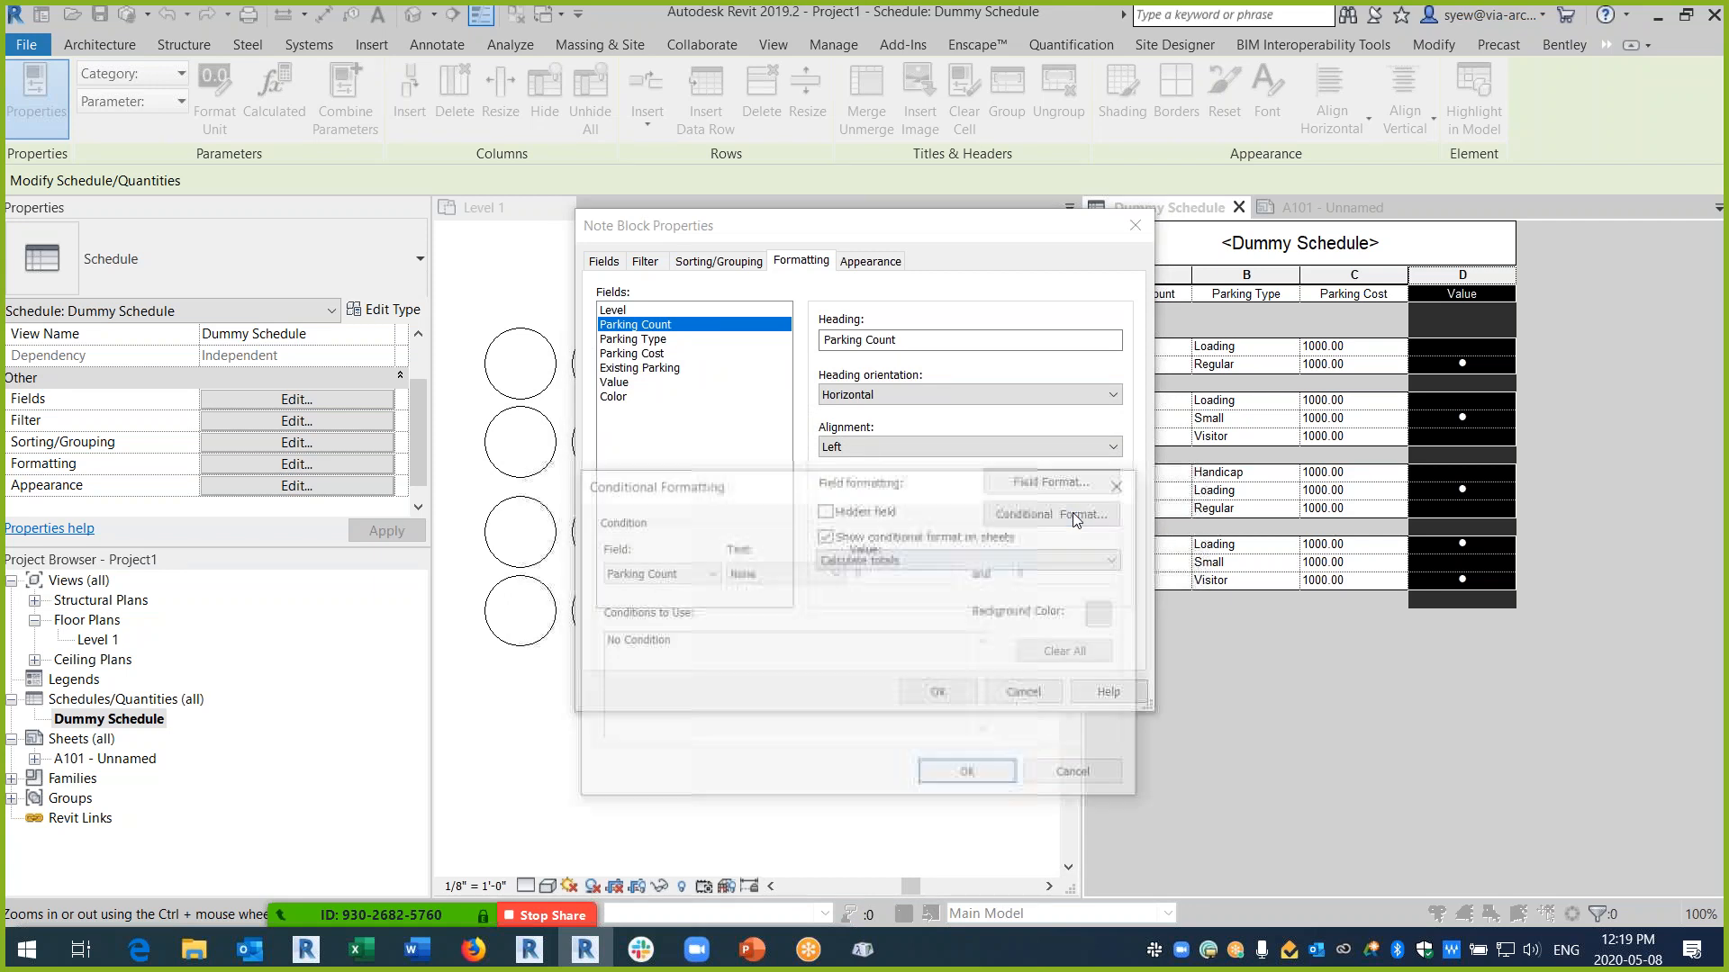
left_click(666, 573)
left_click(657, 691)
left_click(764, 573)
left_click(767, 605)
left_click(880, 574)
left_click(864, 602)
- Set the Parking Count condition's background to the same light pink and confirm the conditional format
left_click(1105, 613)
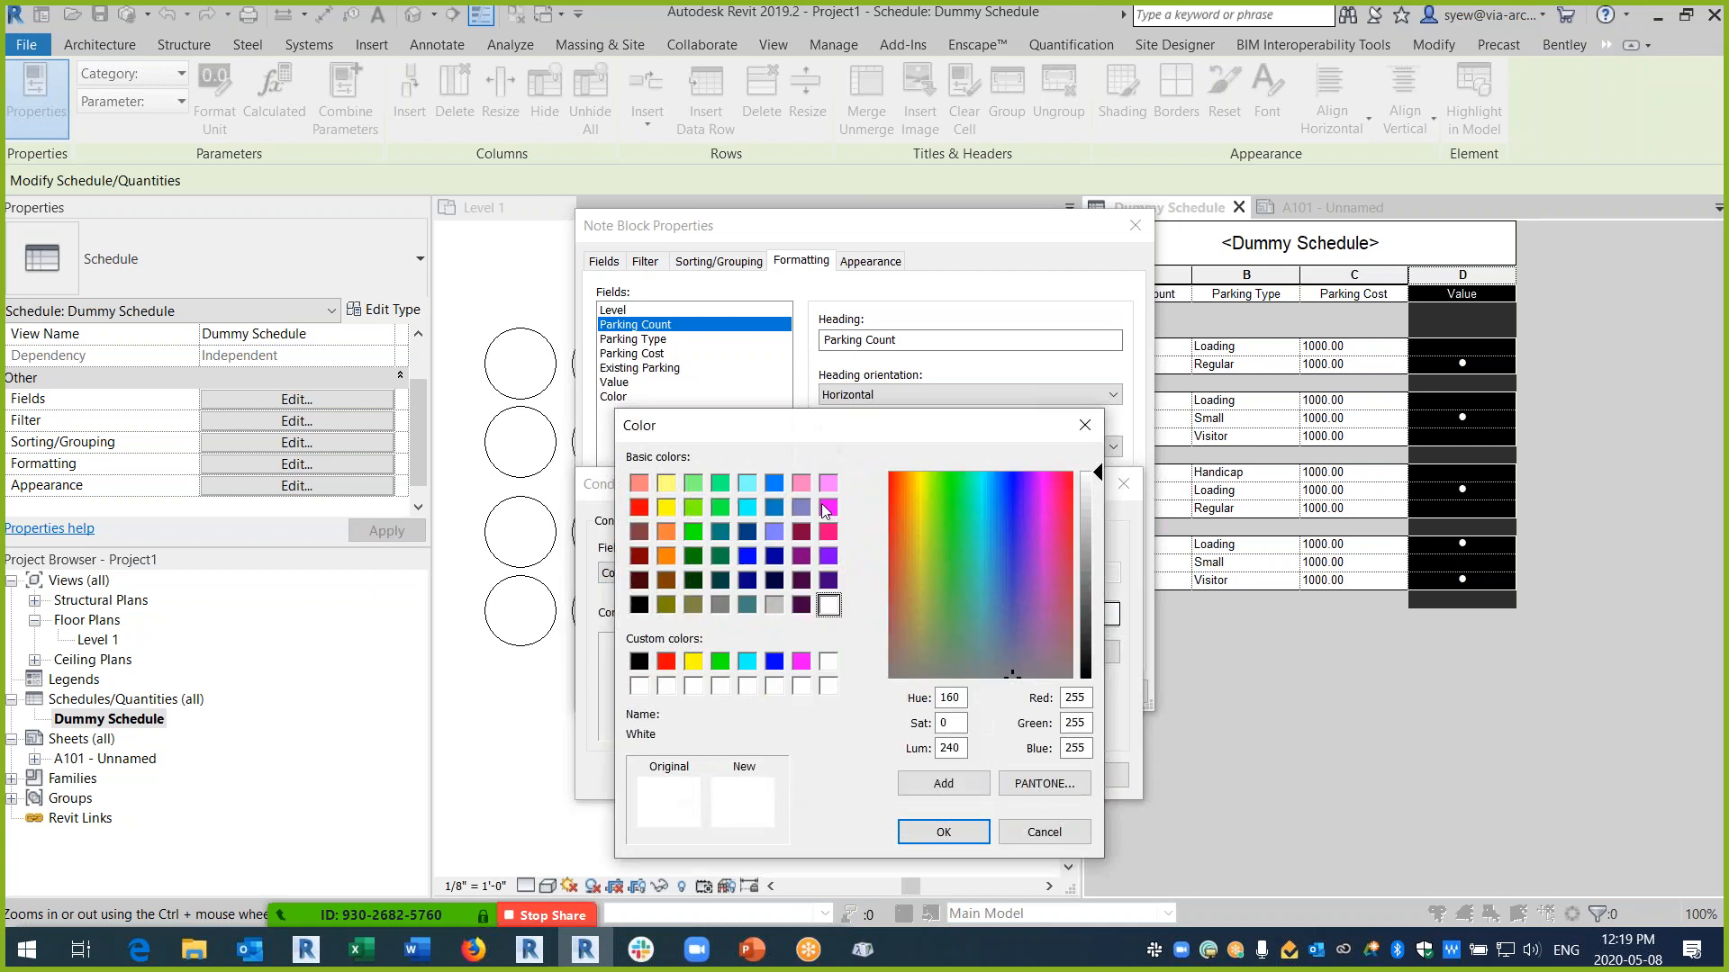
left_click(828, 484)
left_click(944, 830)
left_click(965, 770)
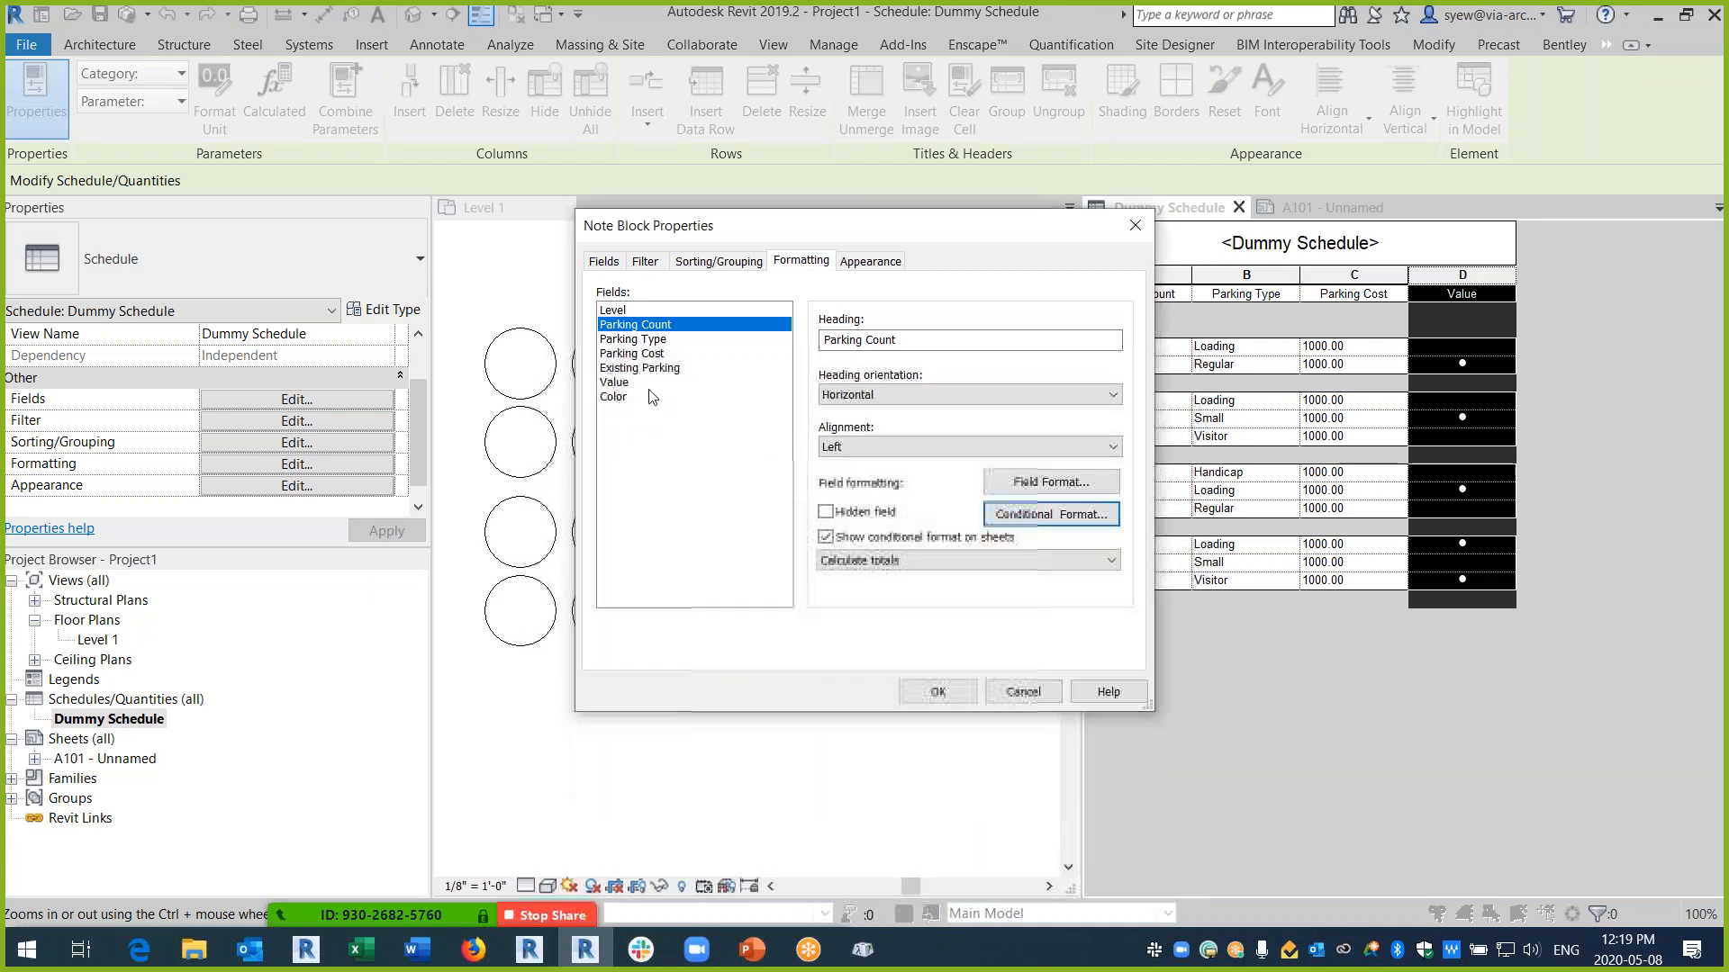
- Give the Parking Type field a conditional format with the condition Color Equal To Yes
left_click(632, 339)
left_click(1051, 514)
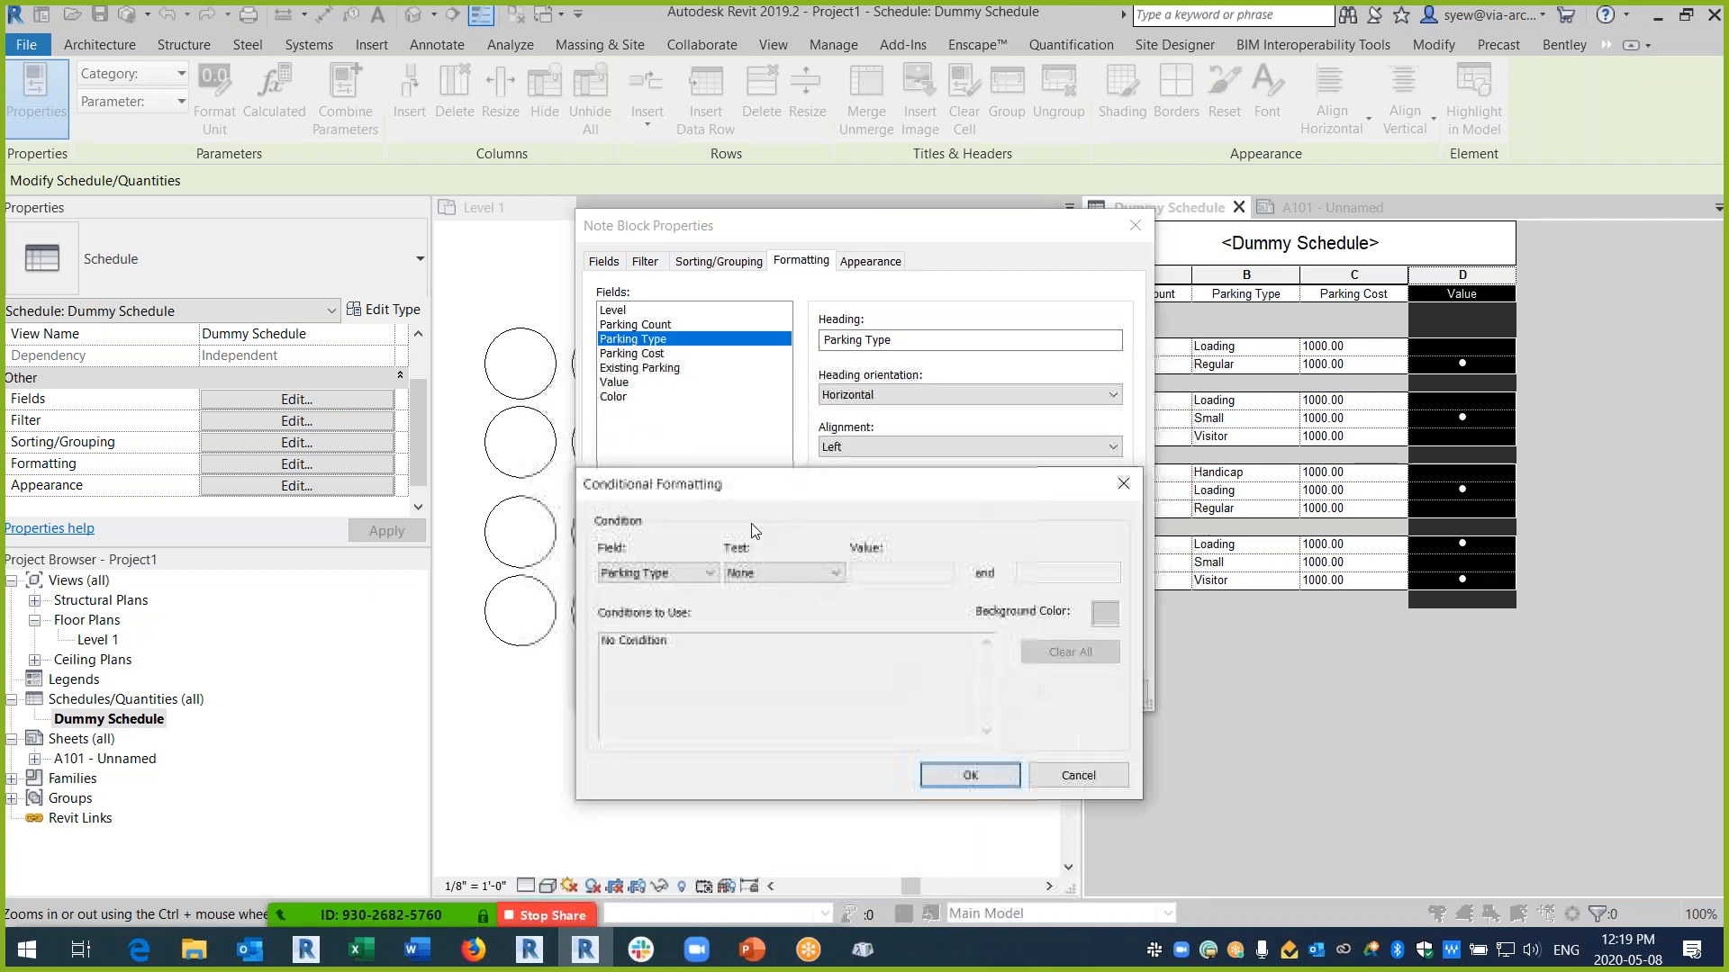
left_click(657, 572)
left_click(630, 672)
left_click(761, 573)
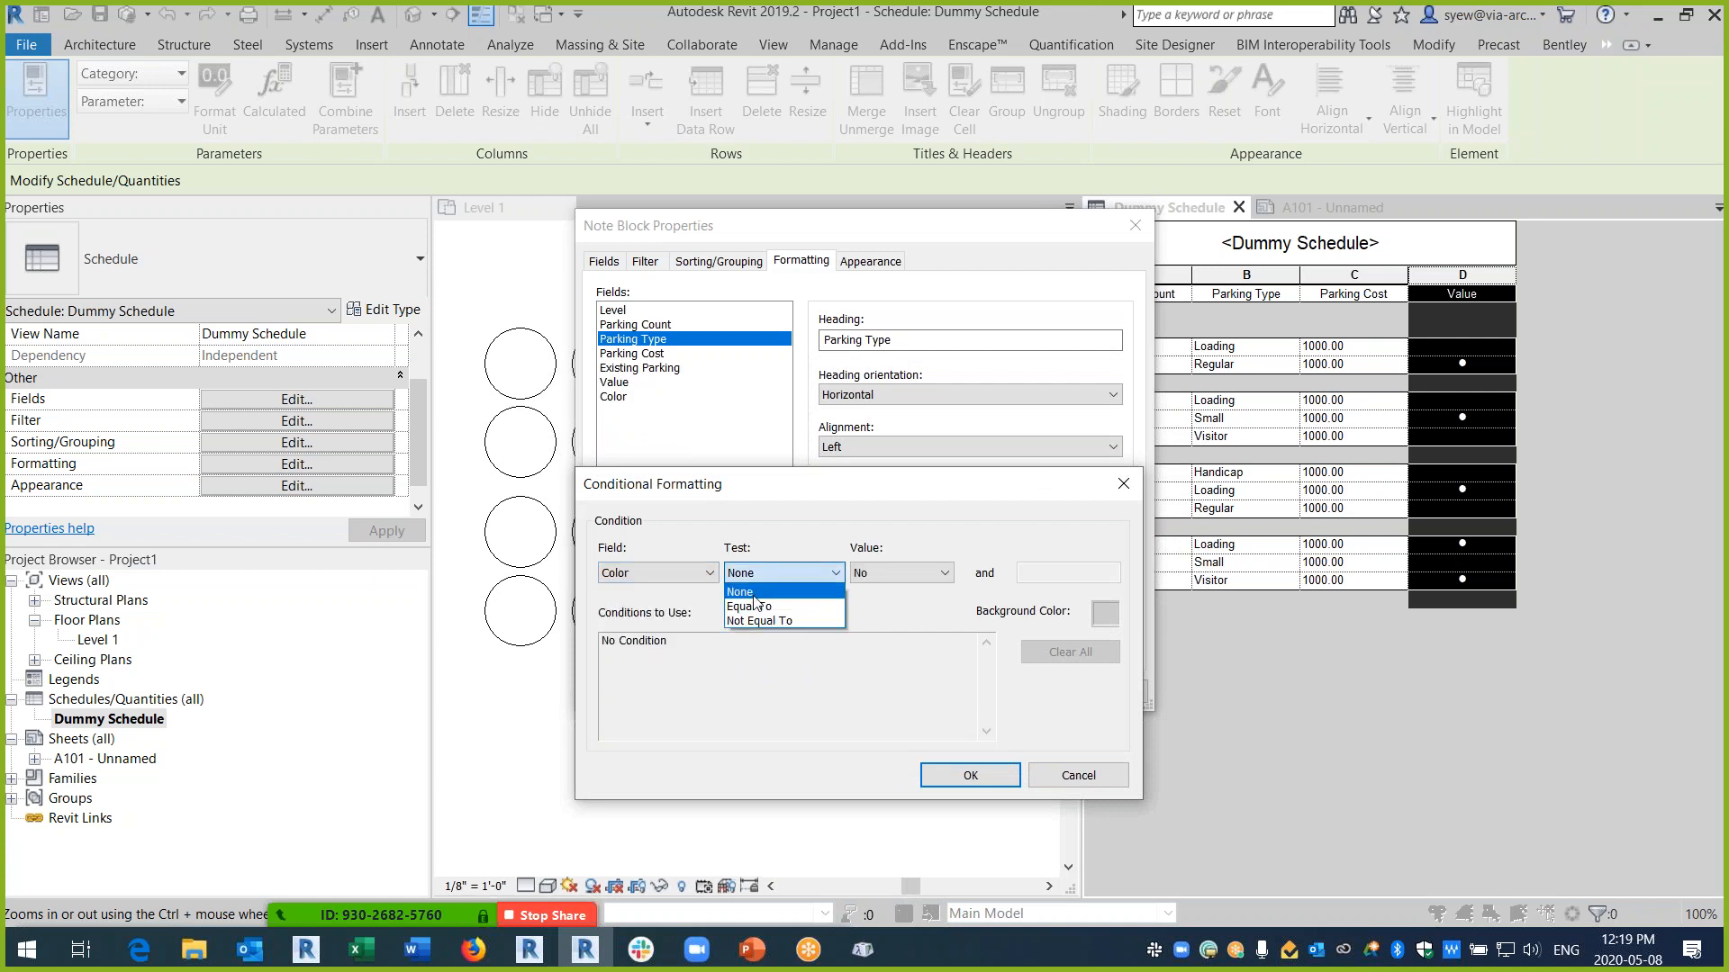
left_click(749, 606)
left_click(900, 573)
left_click(887, 606)
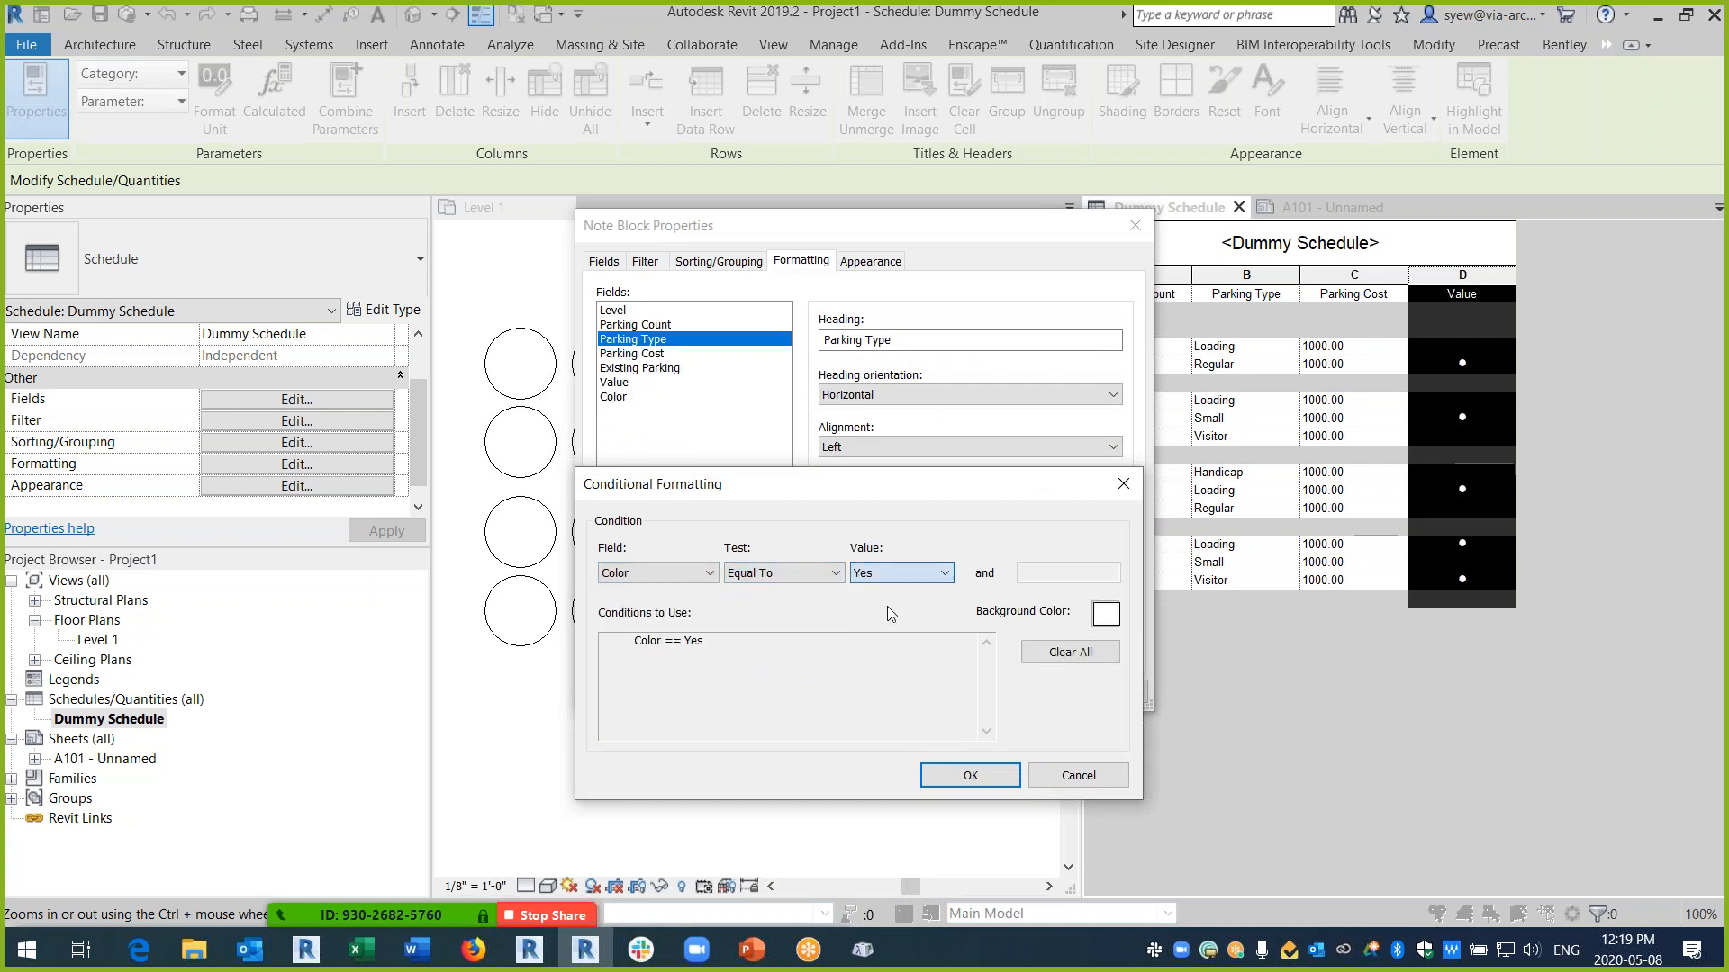
- Set the Parking Type condition's background to light pink, RGB 255-128-255, and confirm the conditional format
left_click(1106, 614)
left_click(828, 486)
left_click(956, 827)
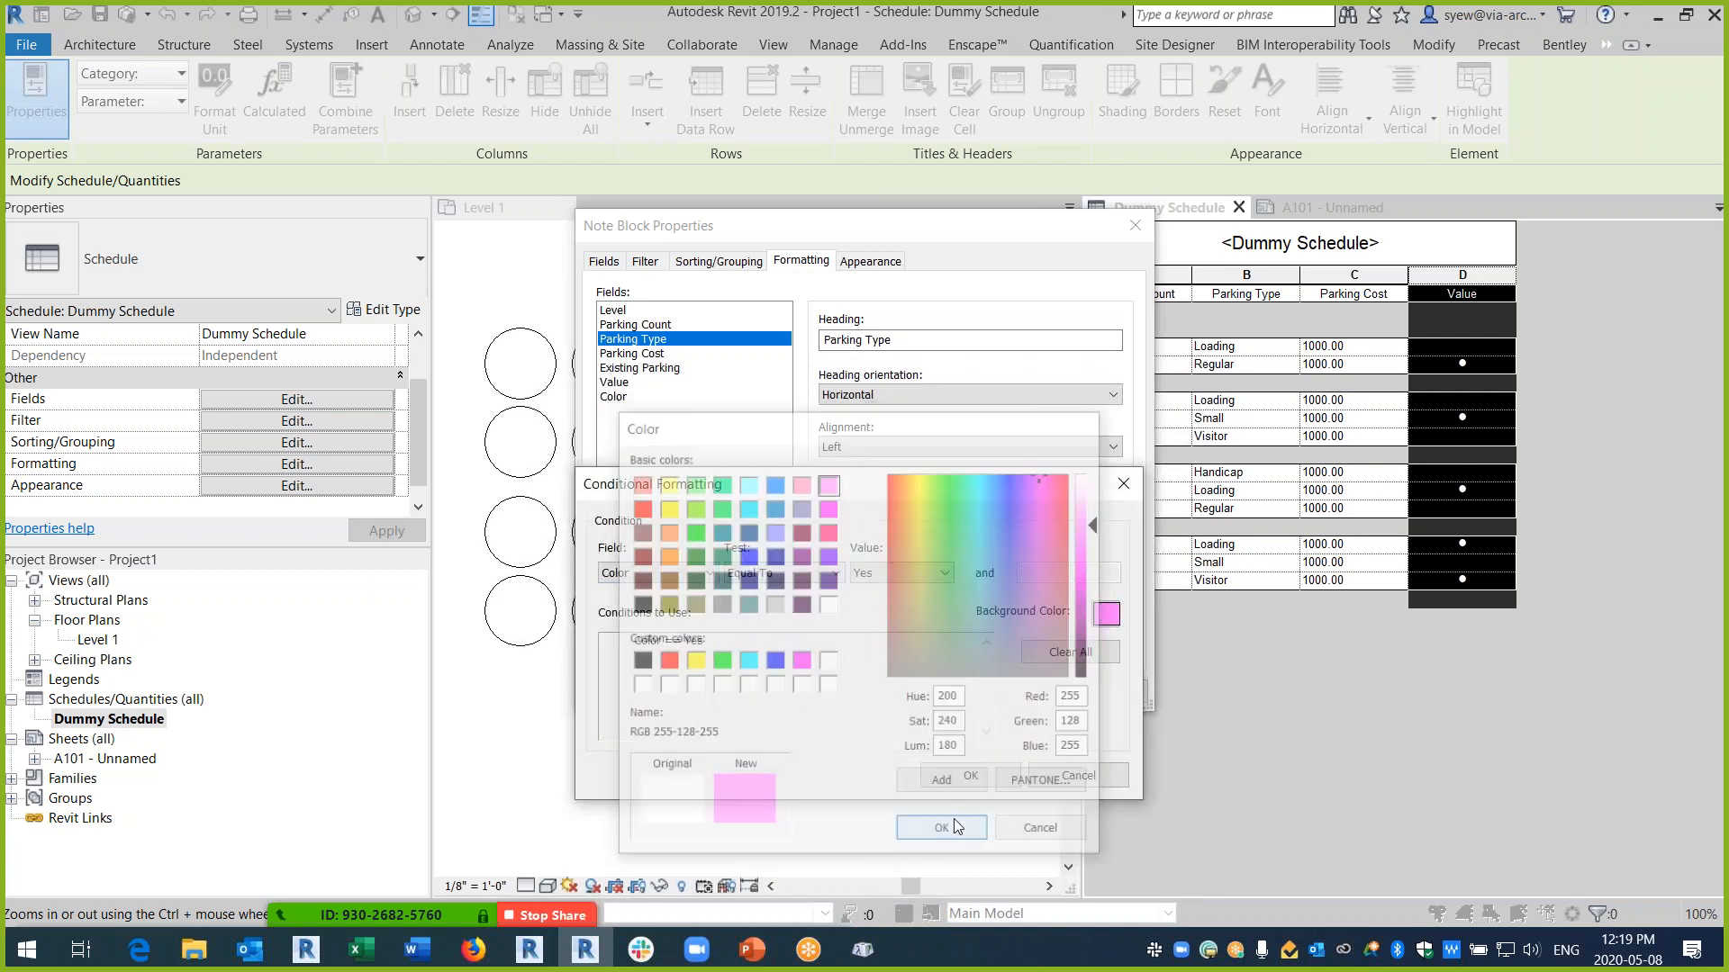
left_click(983, 785)
- Give the Parking Cost field a conditional format with the condition Color Equal To Yes
left_click(635, 353)
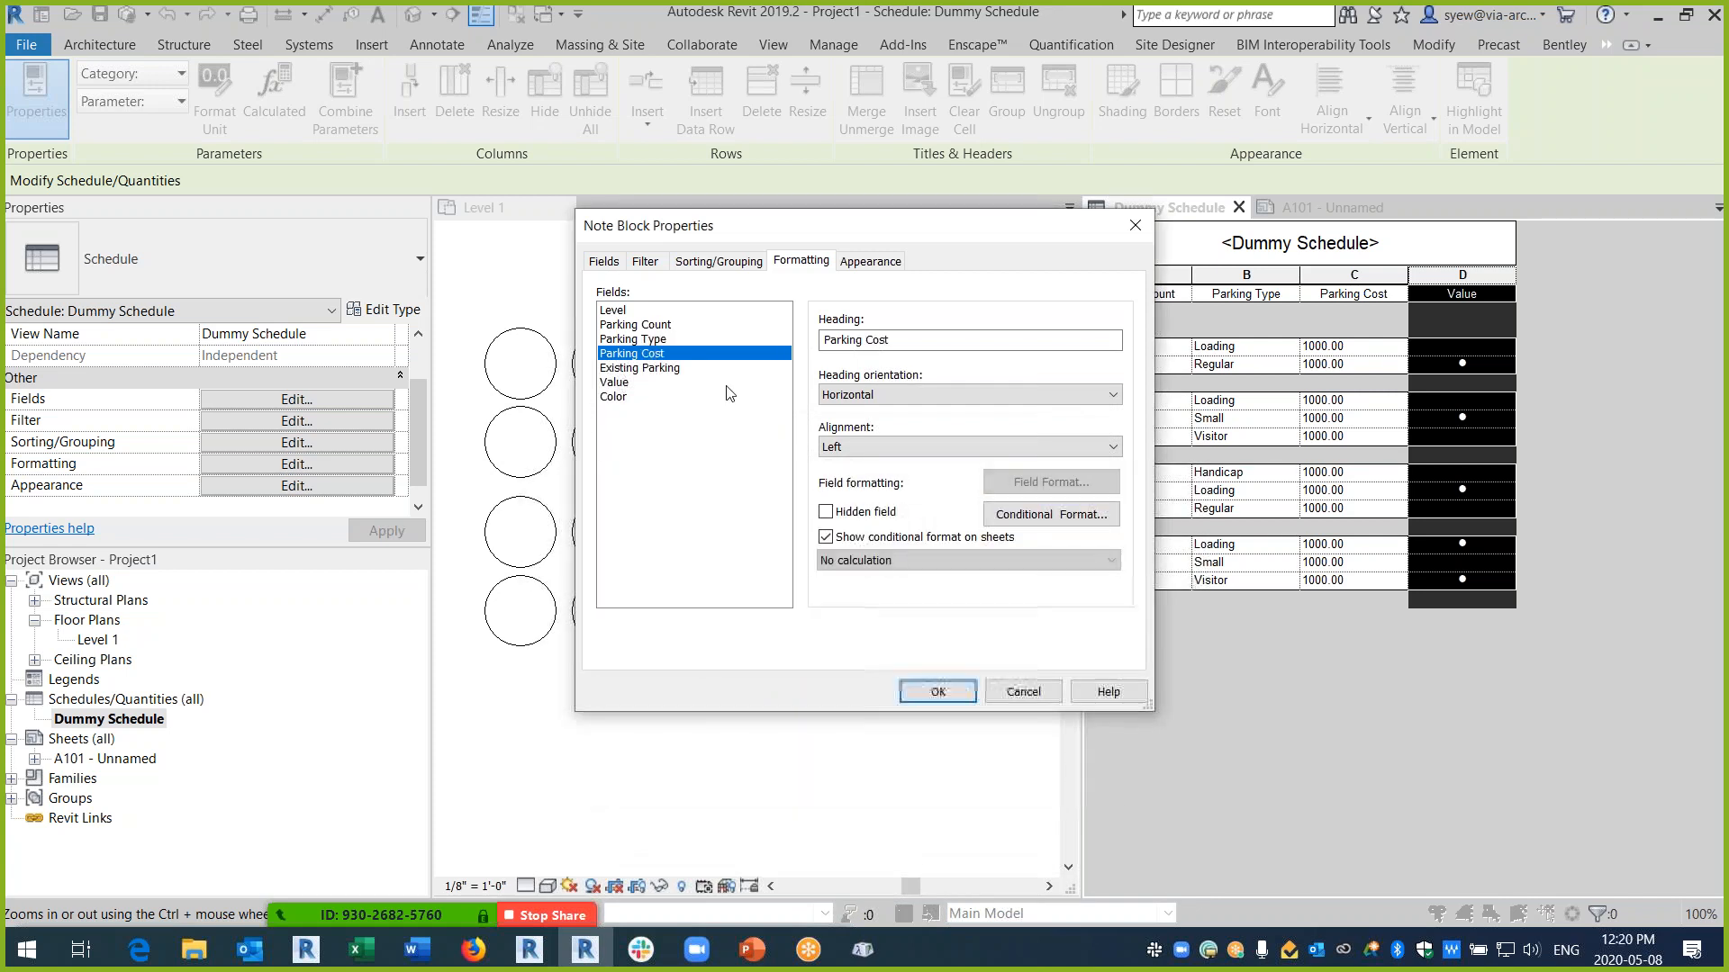
left_click(1049, 483)
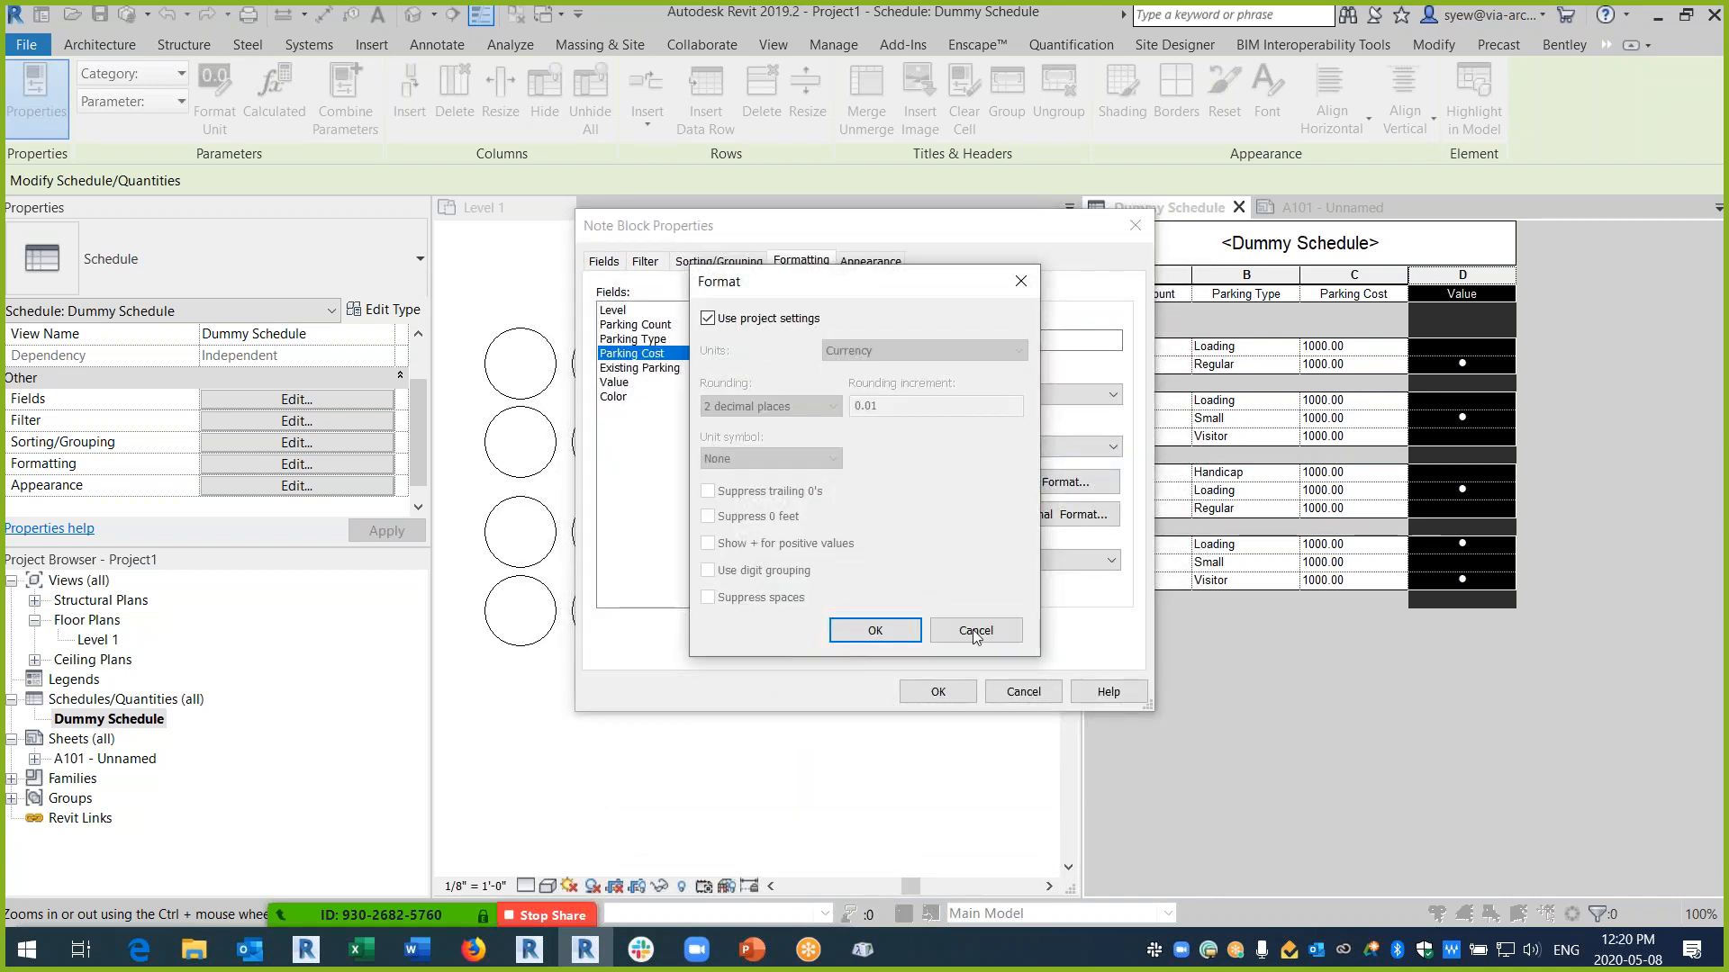
left_click(972, 630)
left_click(1067, 515)
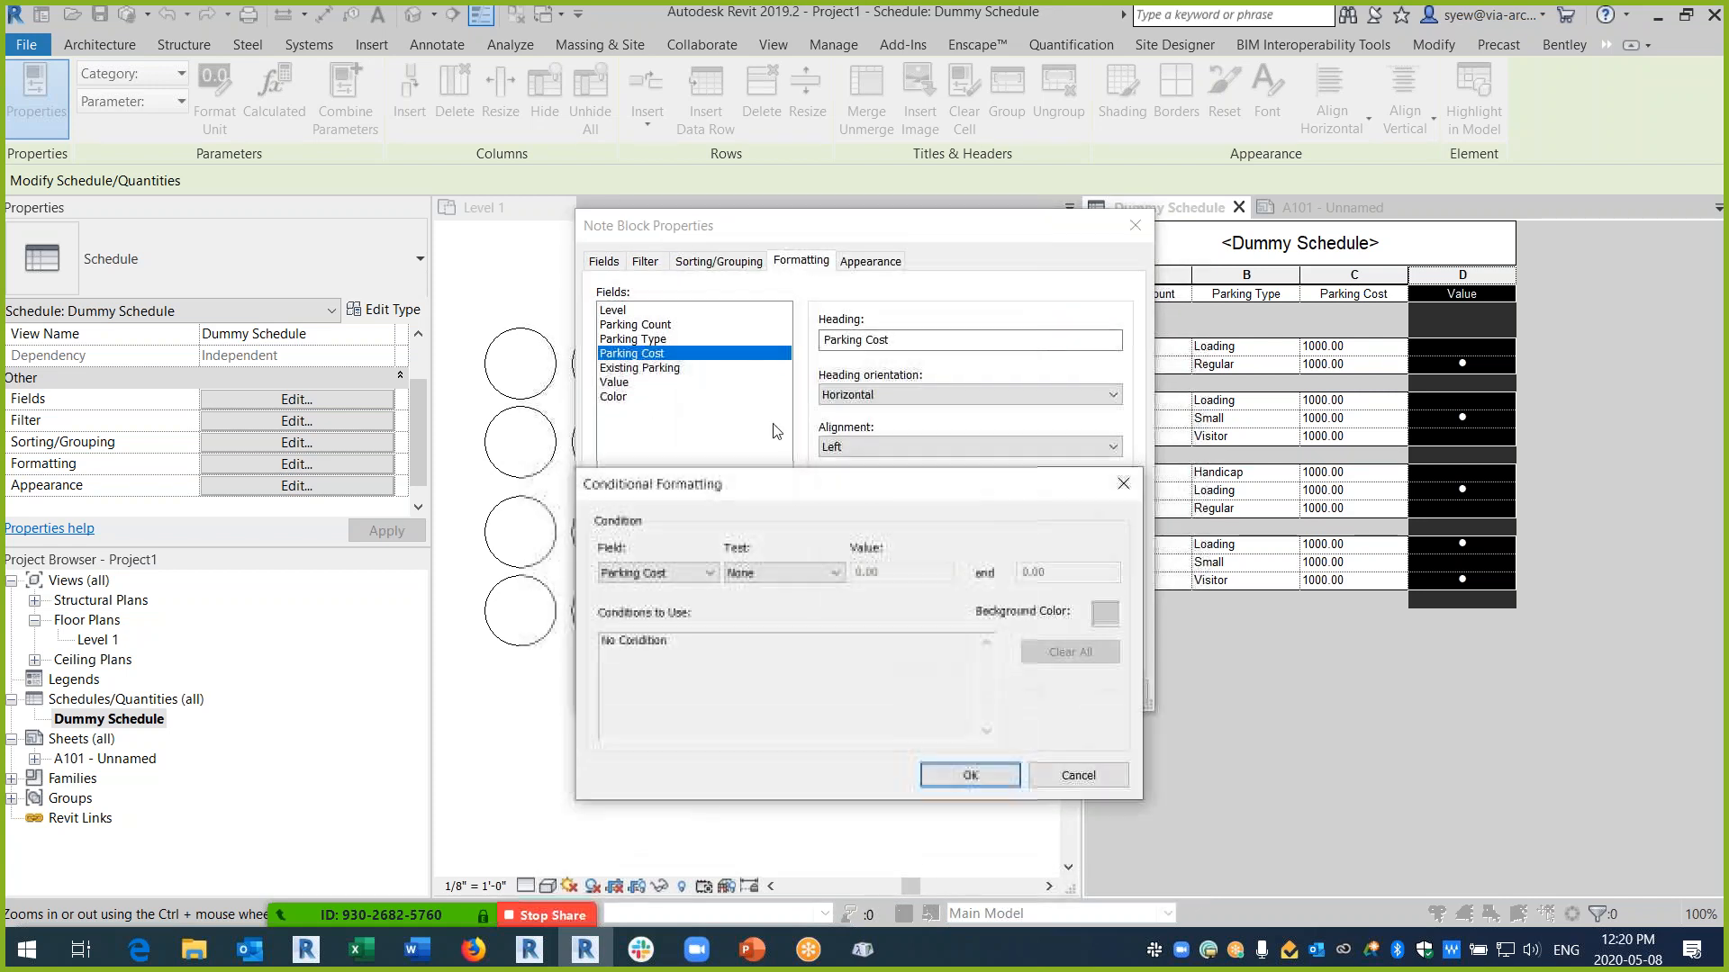
left_click(653, 578)
left_click(614, 679)
left_click(769, 574)
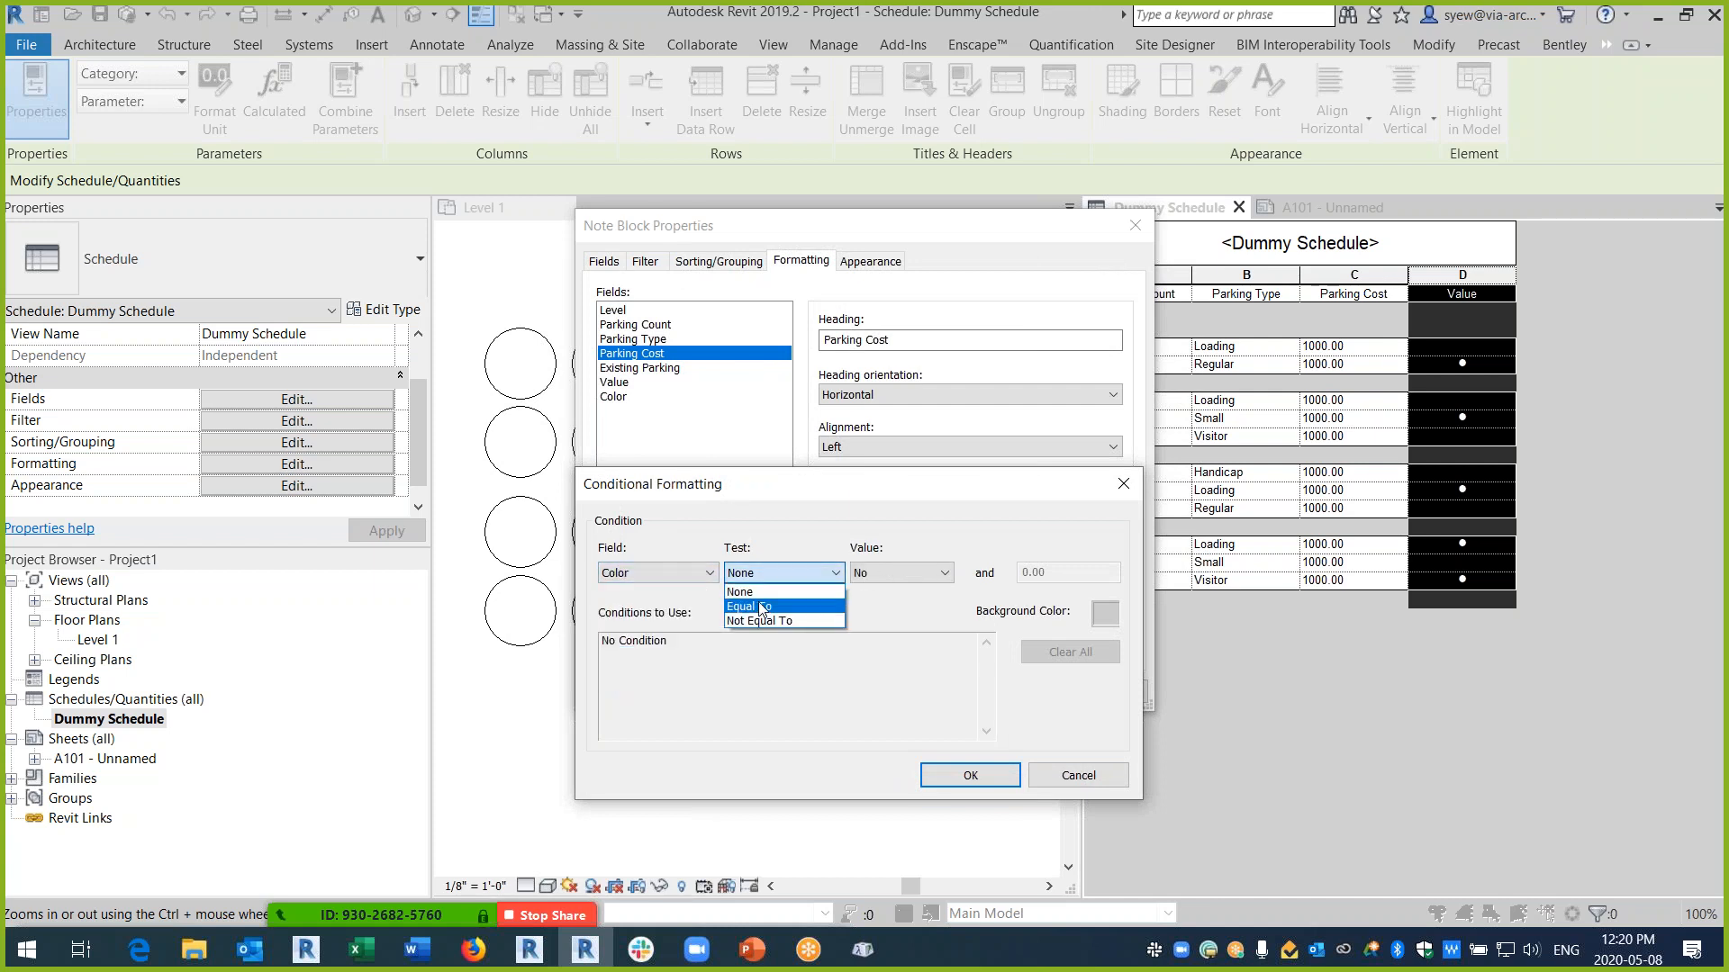
left_click(761, 607)
left_click(900, 574)
left_click(875, 601)
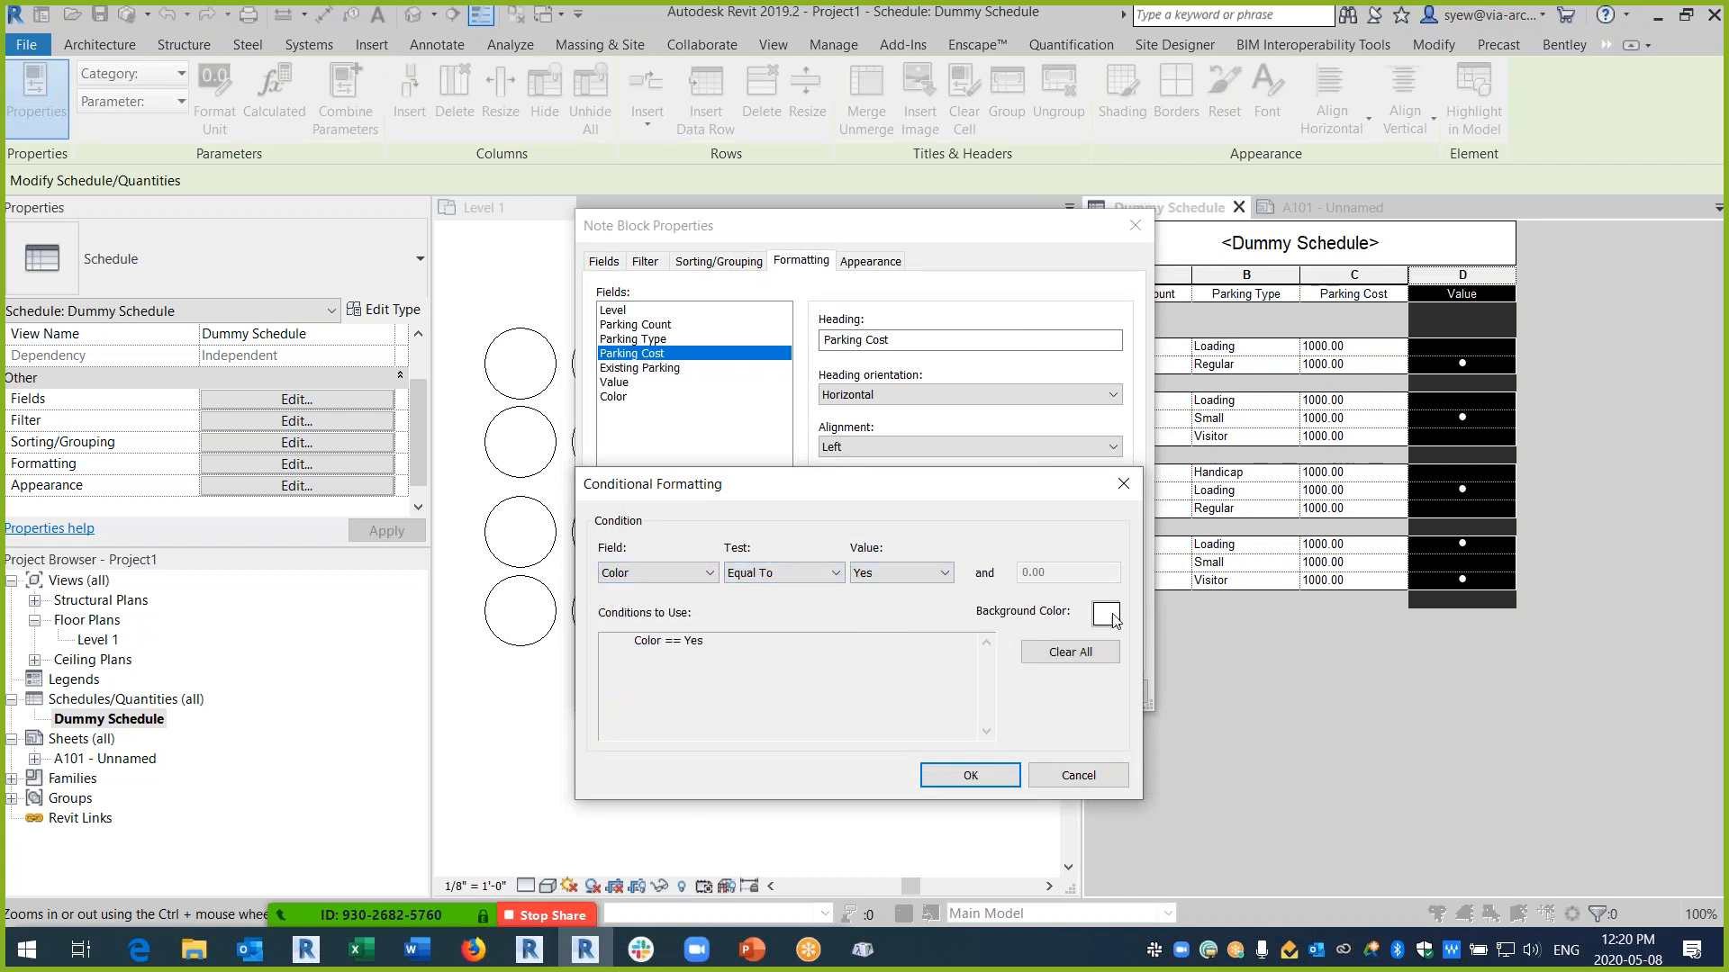
- Set the Parking Cost condition's background to light pink, RGB 255-128-255, and confirm the conditional format
left_click(1106, 614)
left_click(828, 484)
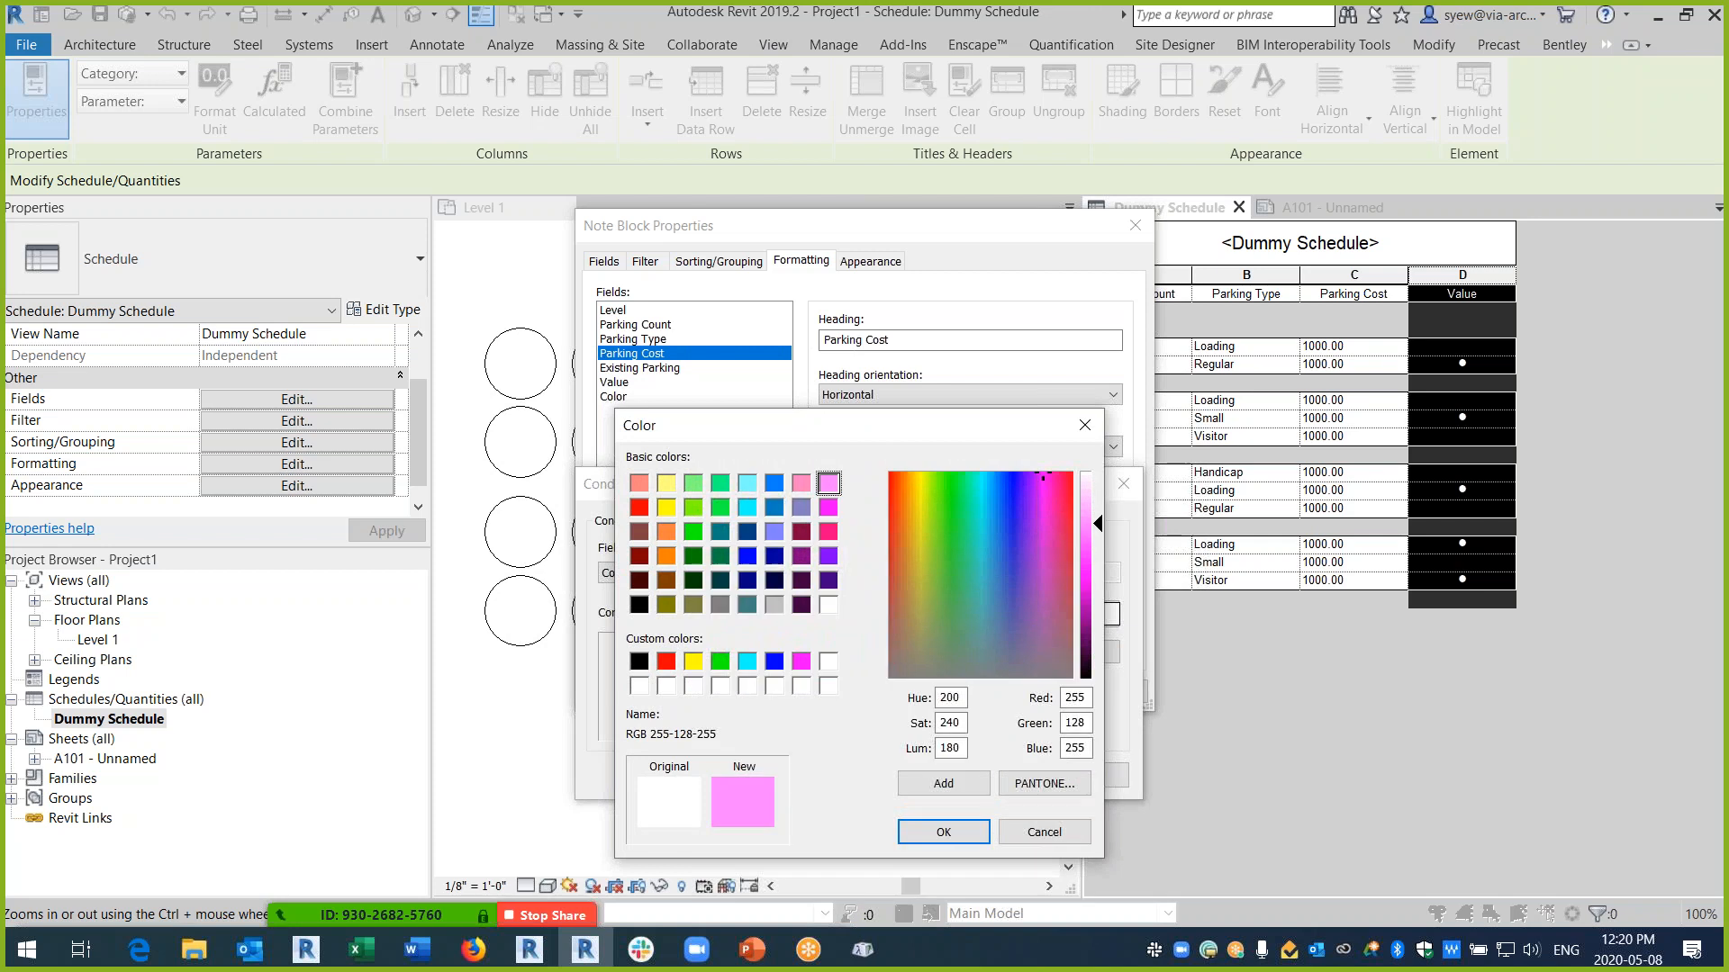
left_click(942, 830)
left_click(970, 776)
- Give the Existing Parking field a conditional format with the condition Color Equal To Yes
left_click(644, 368)
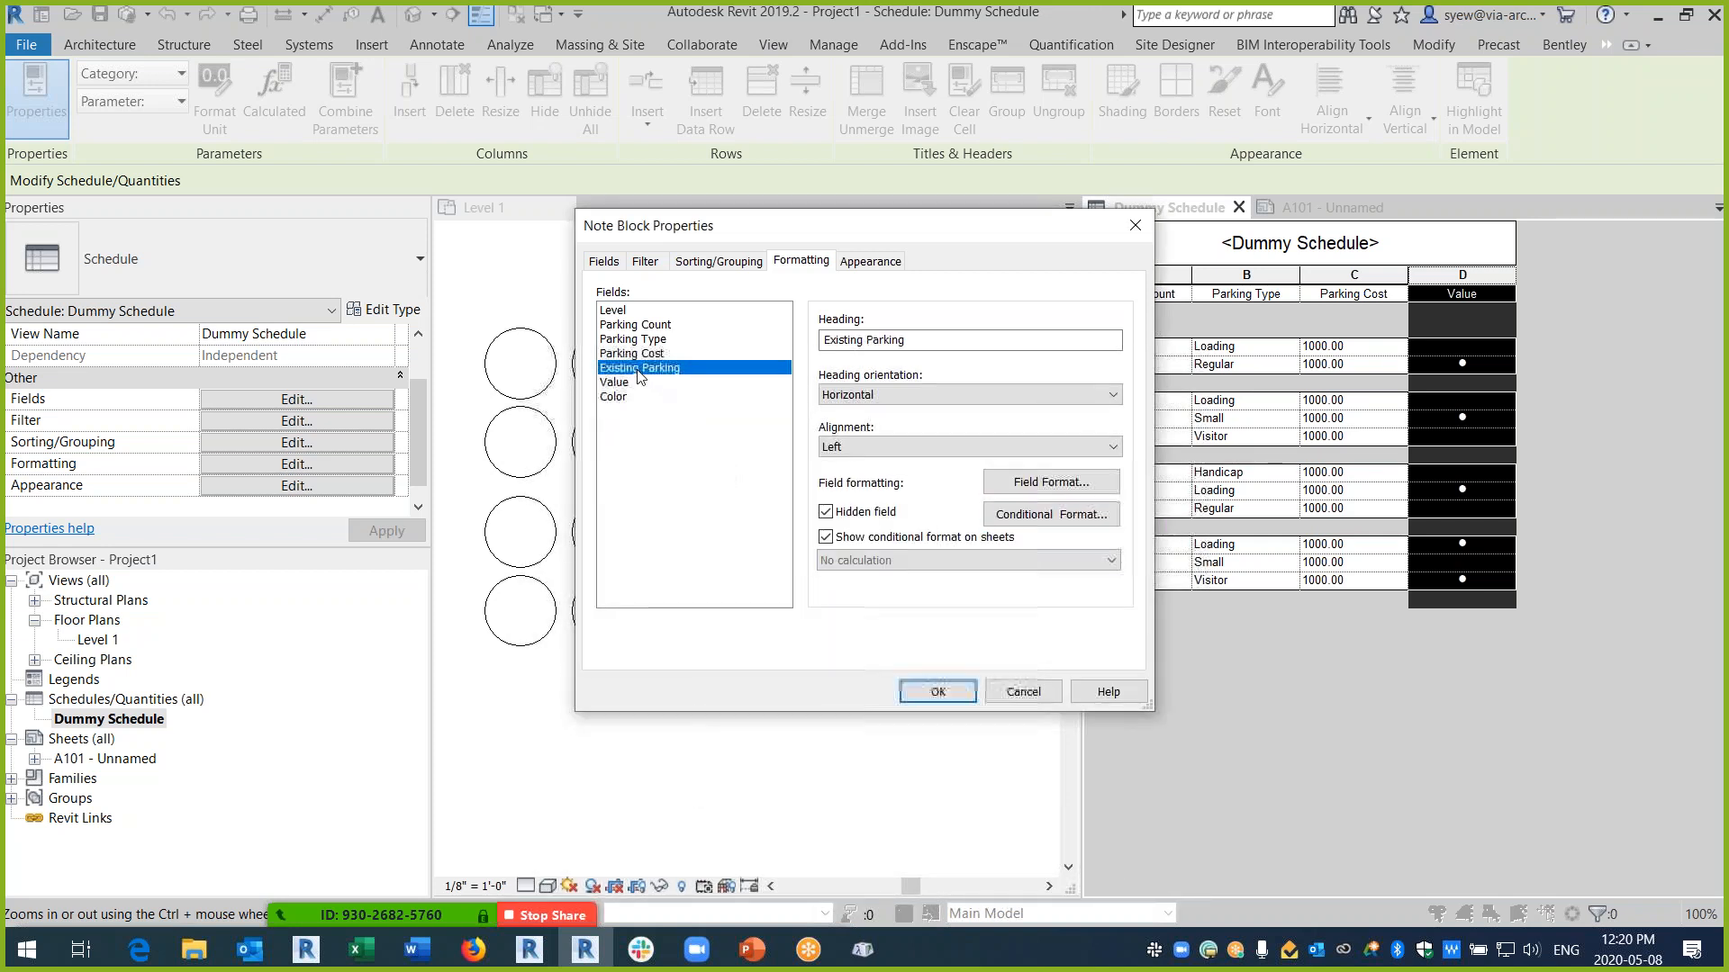
left_click(1066, 515)
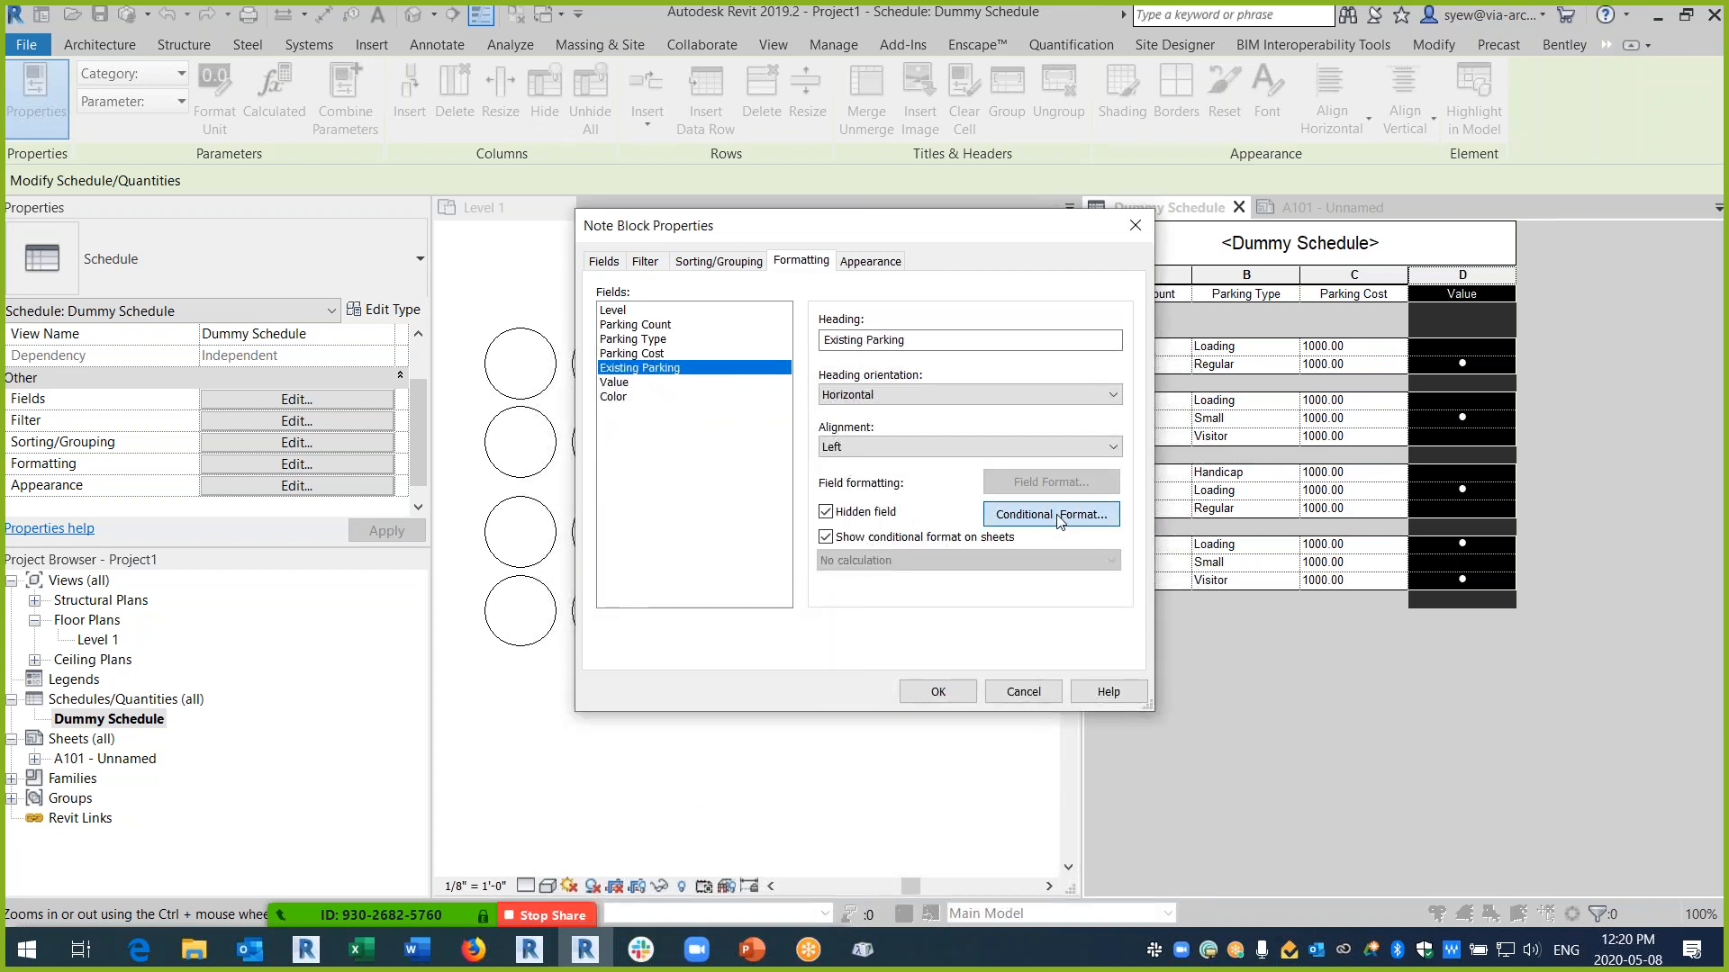
left_click(657, 572)
left_click(616, 679)
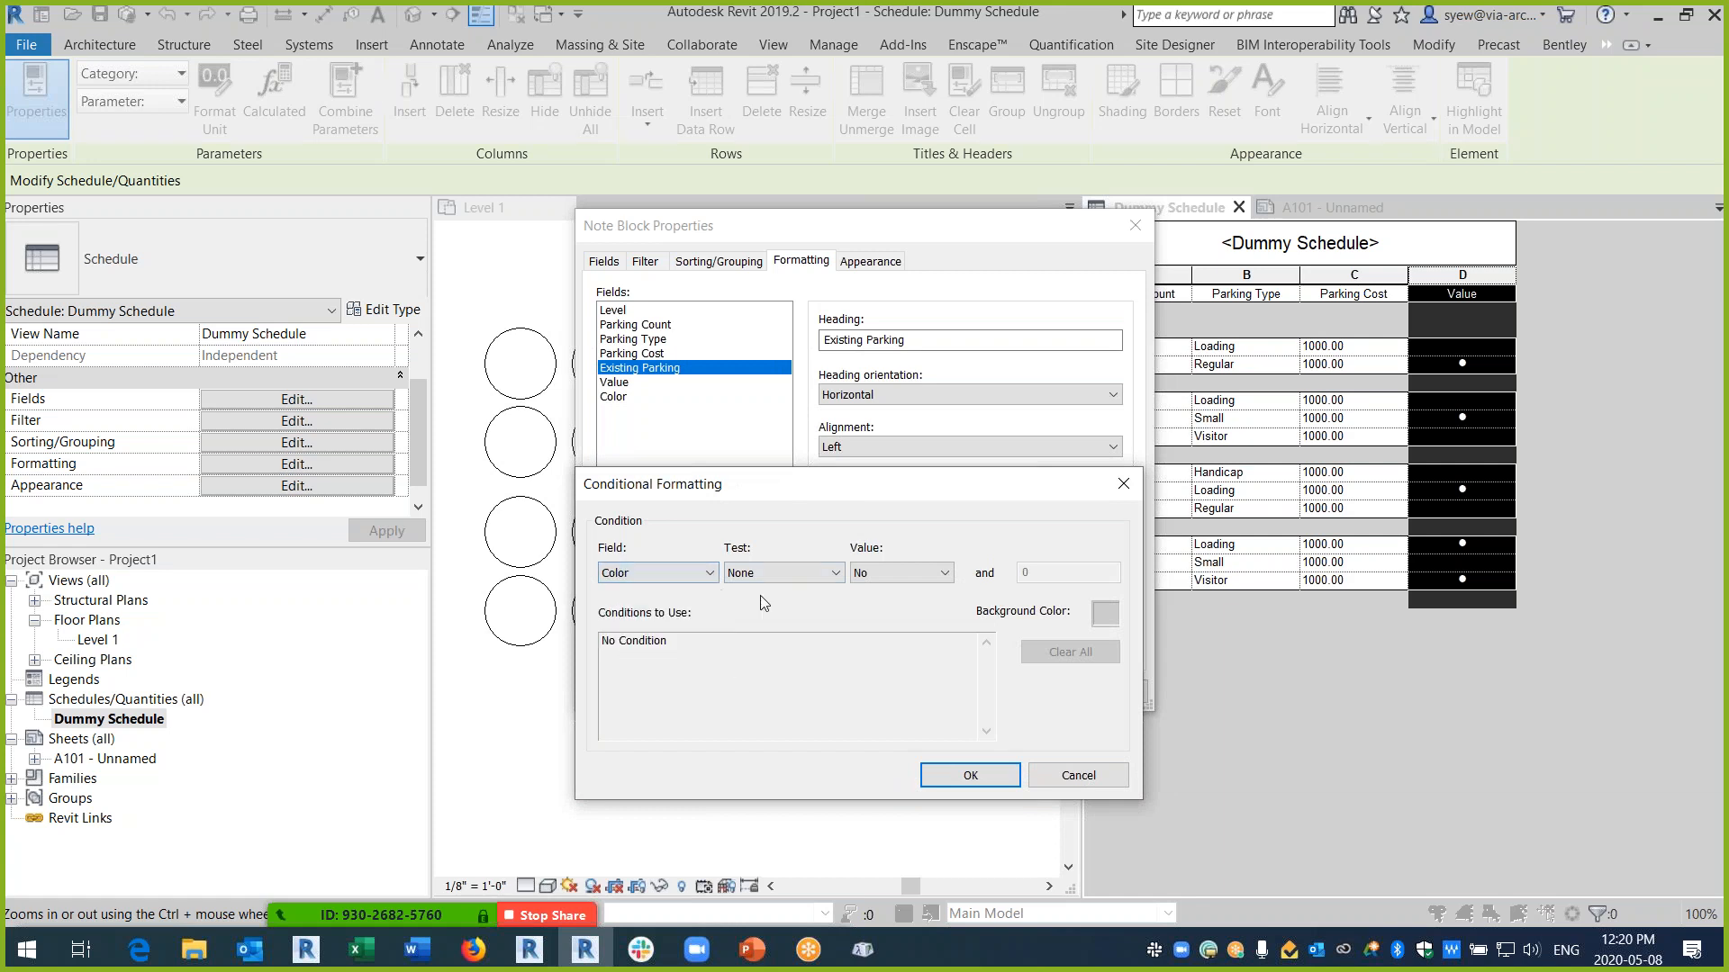
left_click(761, 574)
left_click(784, 601)
left_click(870, 573)
left_click(872, 606)
- Set the Existing Parking condition's background to light pink, RGB 255-128-255, and confirm the conditional format
left_click(1106, 614)
left_click(828, 484)
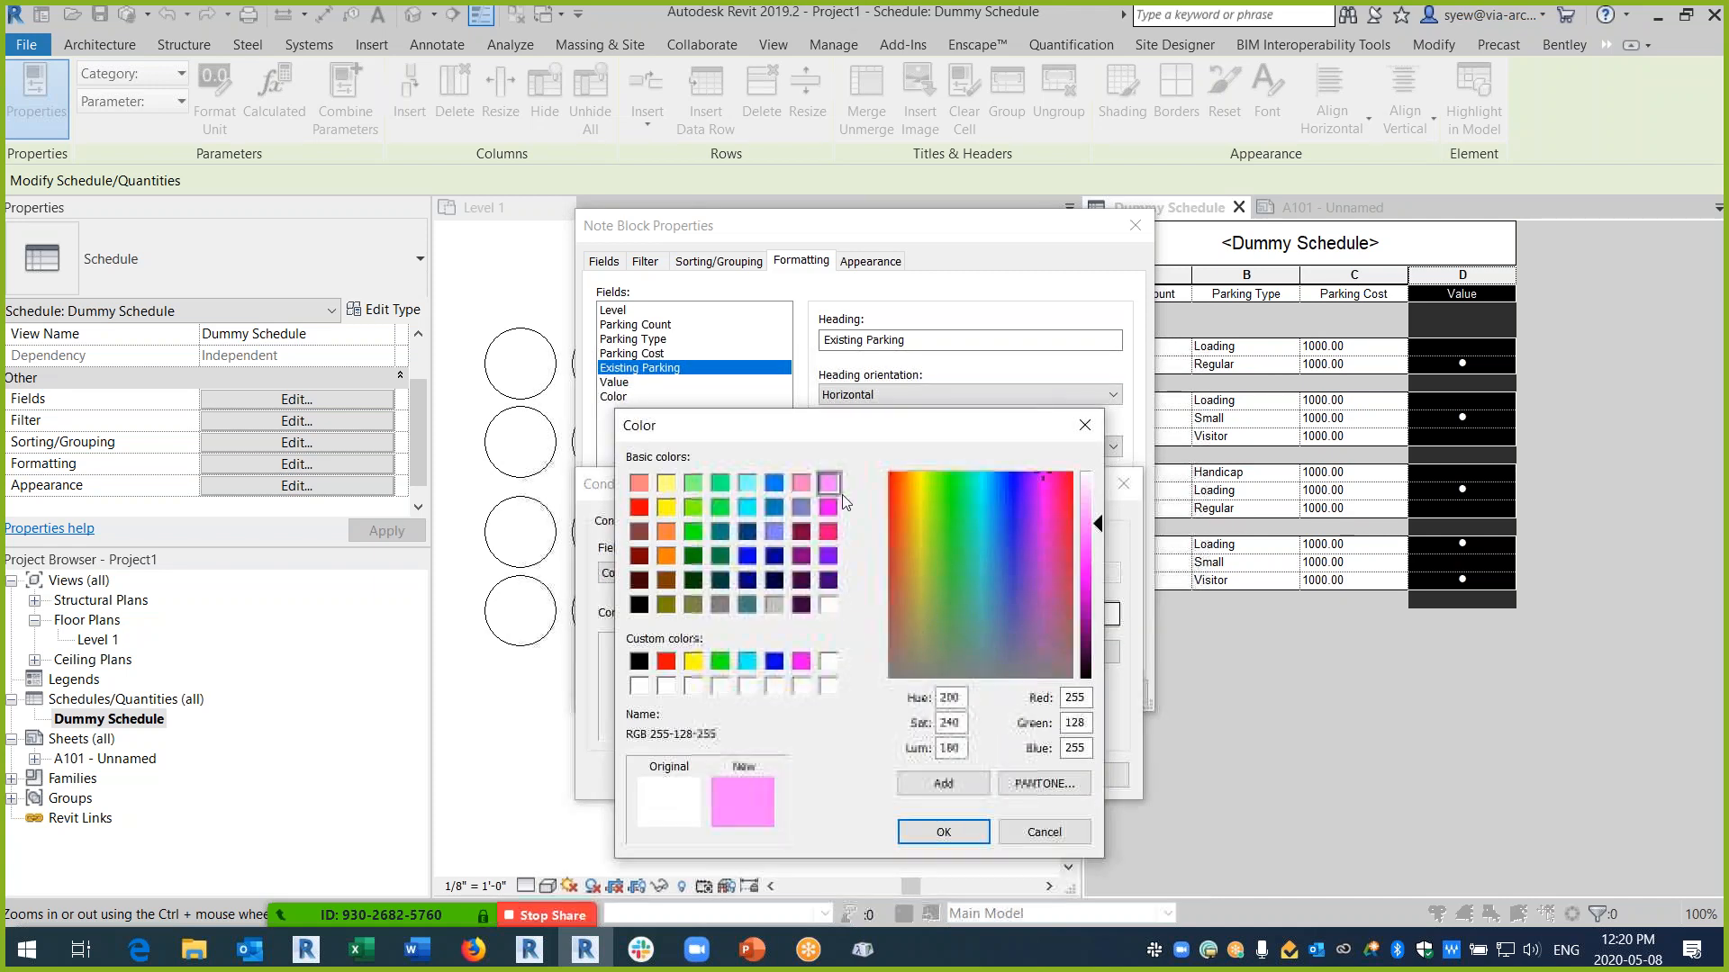
left_click(963, 828)
left_click(984, 771)
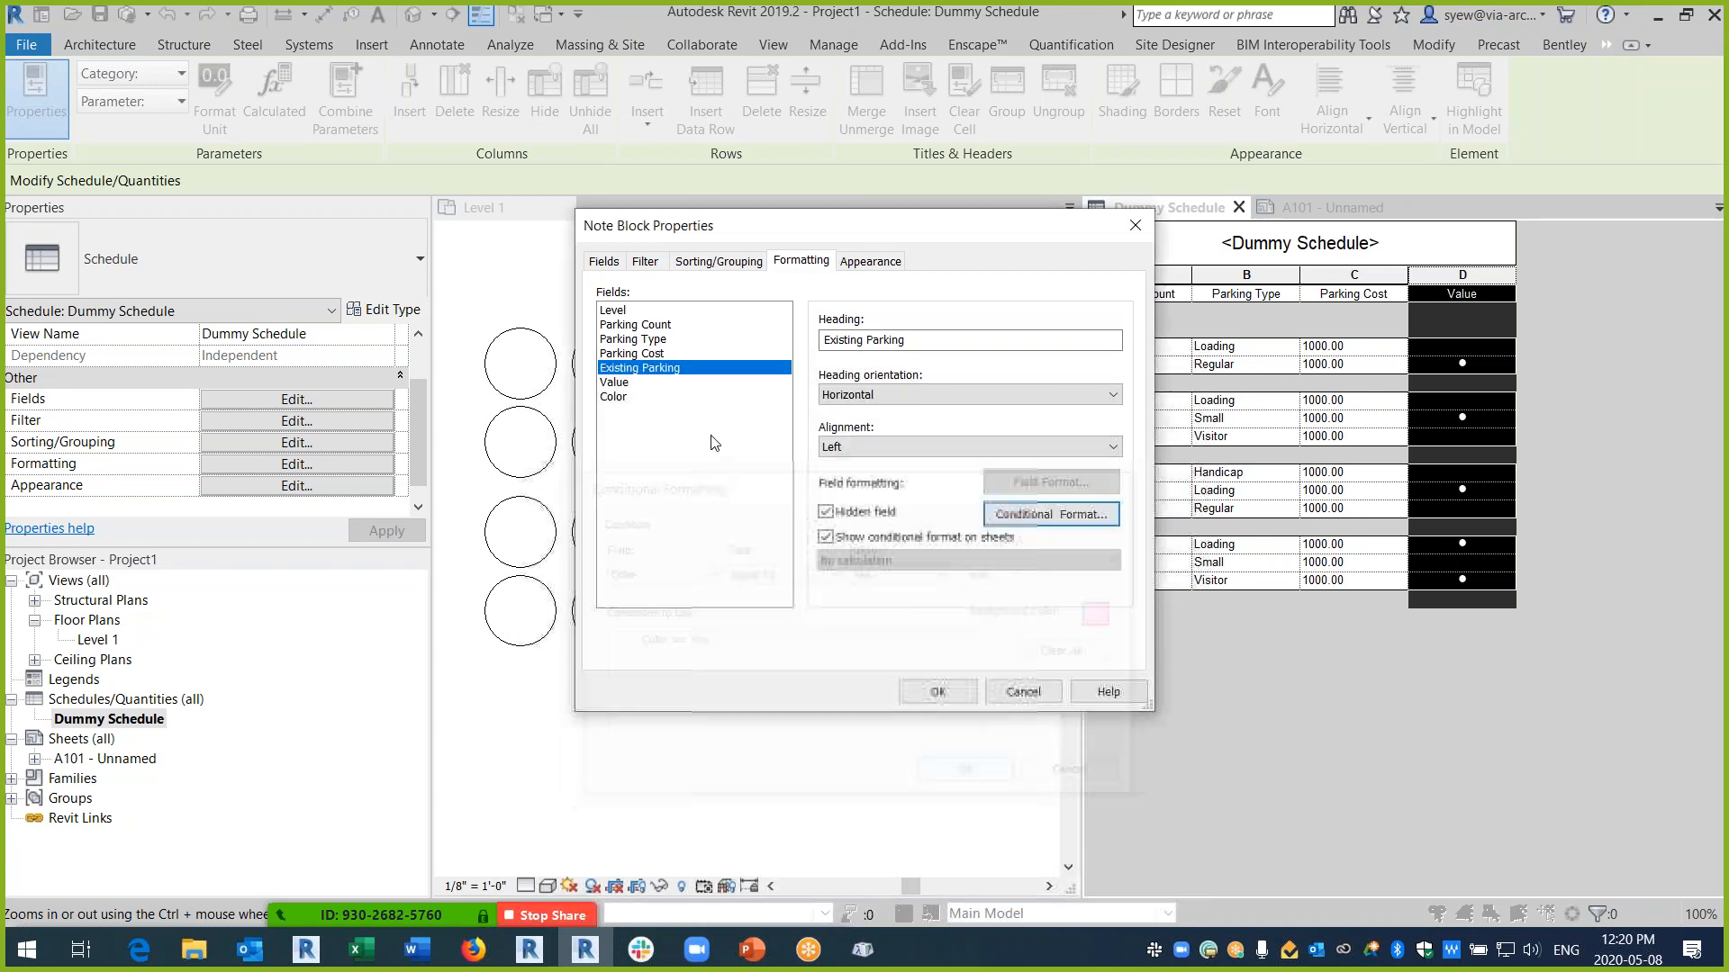
- Give the Value field a conditional format with the condition Color Equal To Yes
left_click(615, 383)
left_click(1051, 514)
left_click(667, 573)
left_click(614, 677)
left_click(784, 573)
left_click(761, 592)
left_click(894, 570)
left_click(887, 606)
- Set the Value condition's background to light pink, RGB 255-128-255, and confirm the conditional format and the schedule properties
left_click(1107, 614)
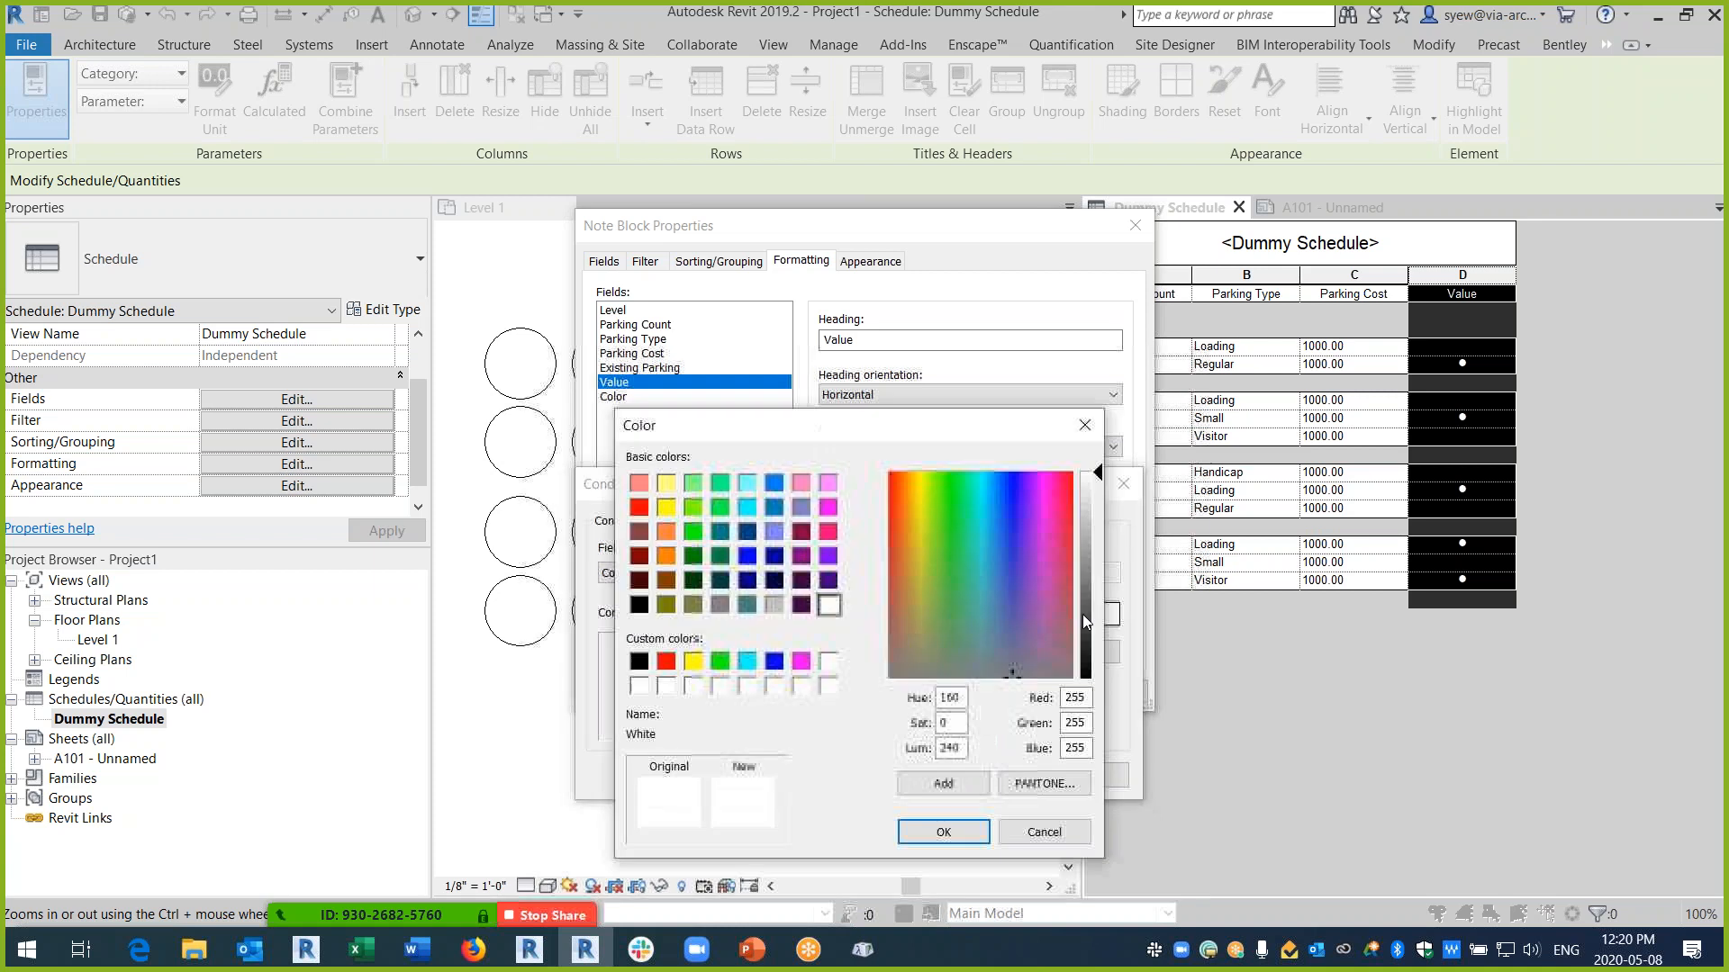
left_click(828, 483)
left_click(942, 832)
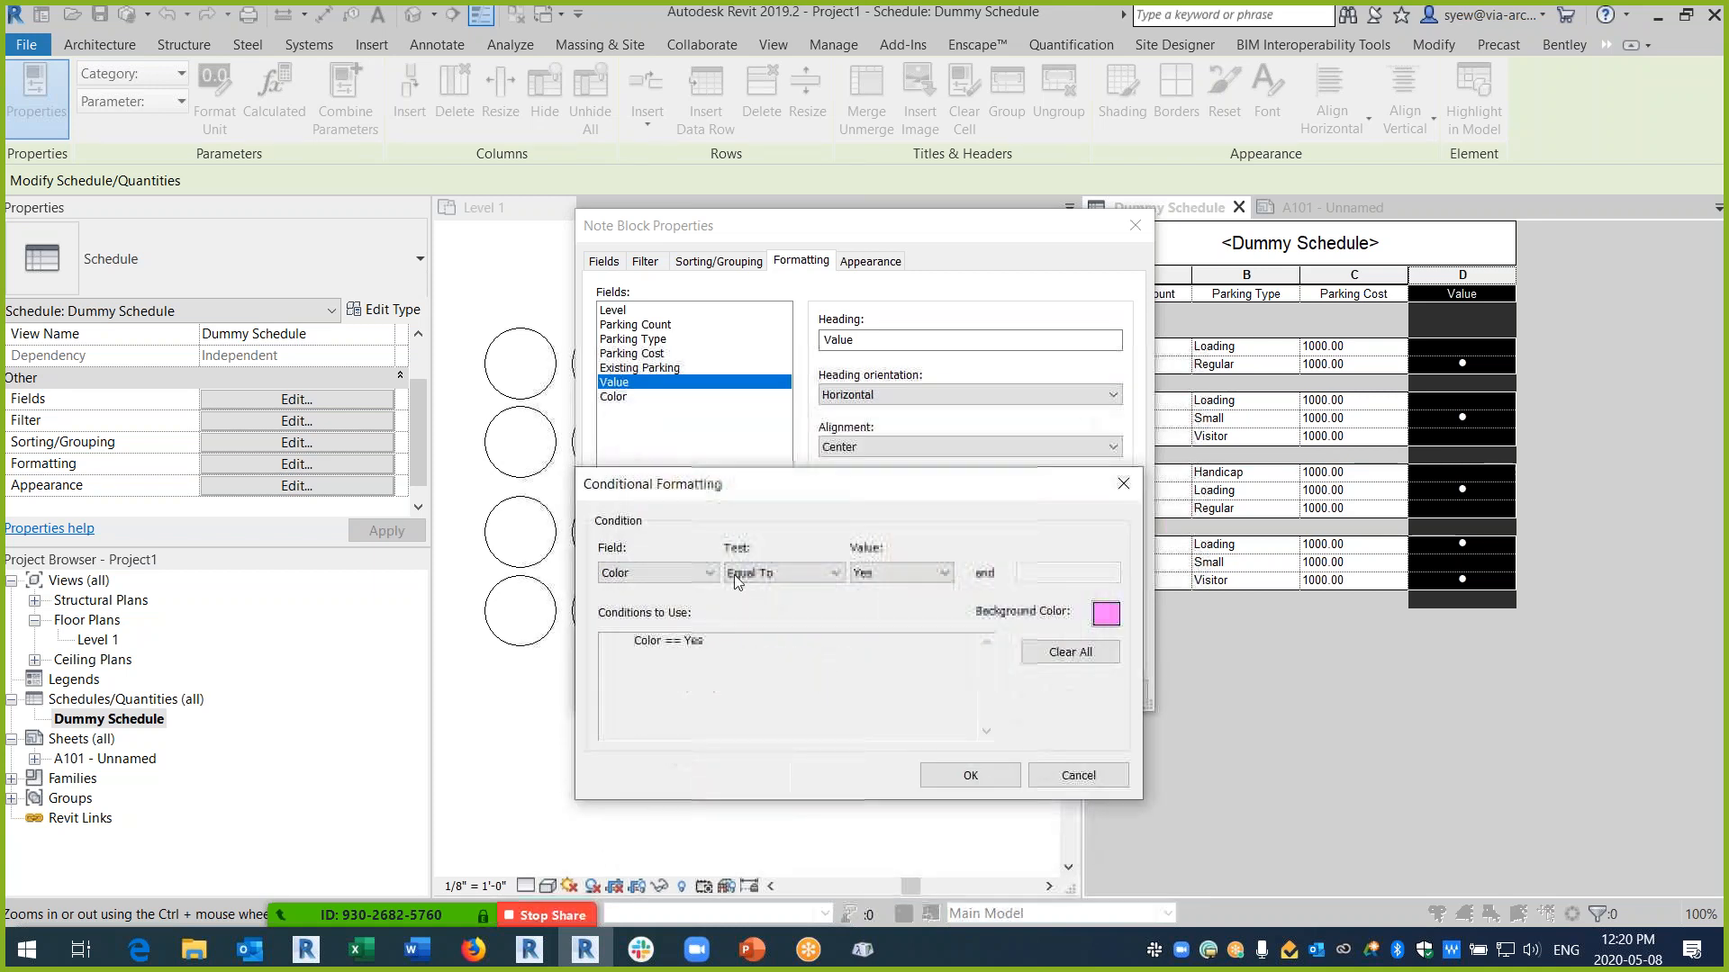
left_click(956, 777)
left_click(615, 398)
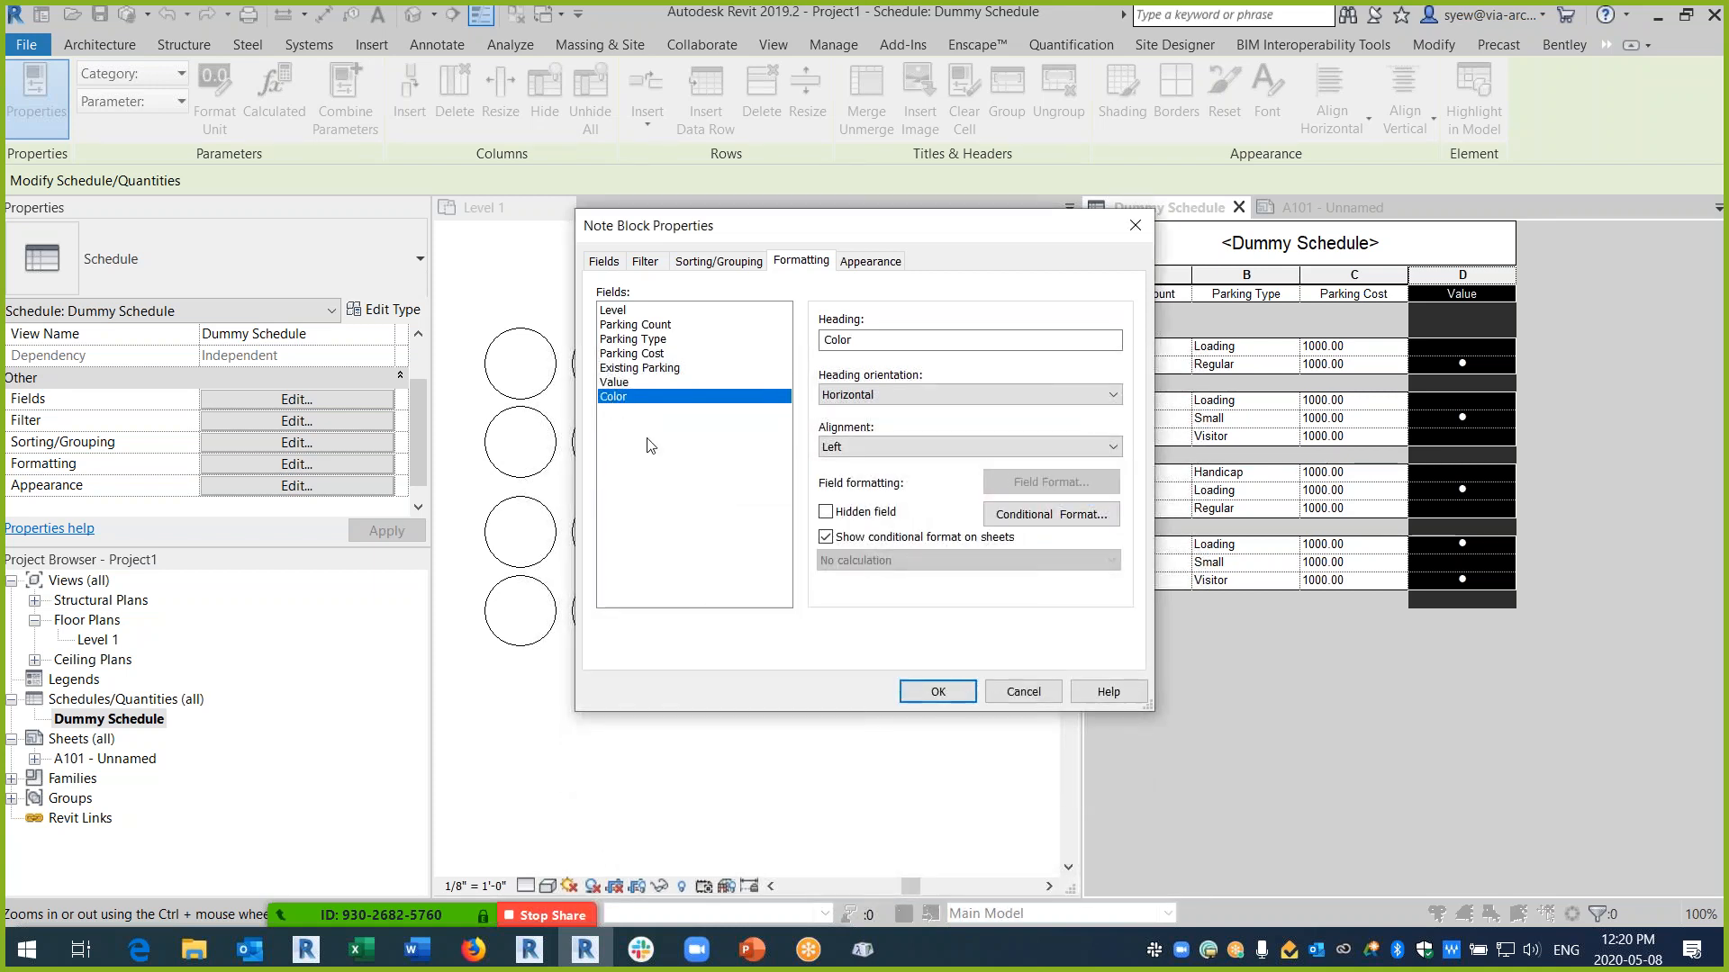
left_click(950, 694)
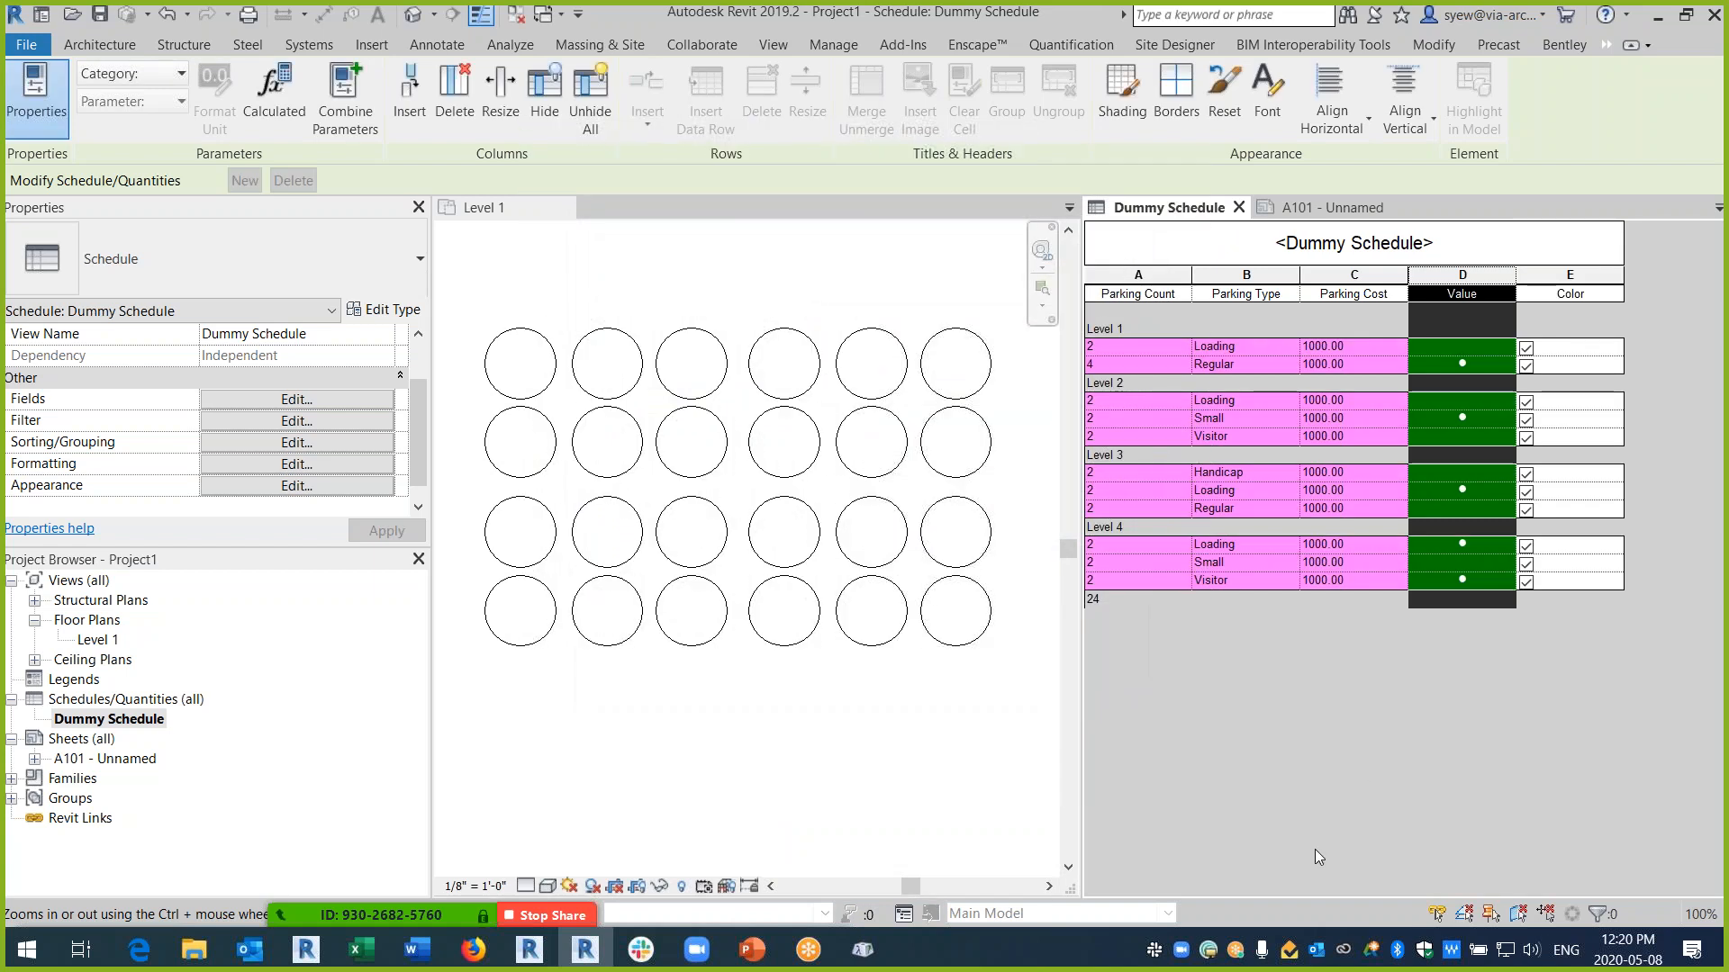
- Uncheck Color for Level 1 Loading, Level 2 Loading and Visitor, Level 3 Handicap and Regular, and Level 4 Loading and Visitor
left_click(1526, 349)
left_click(1526, 403)
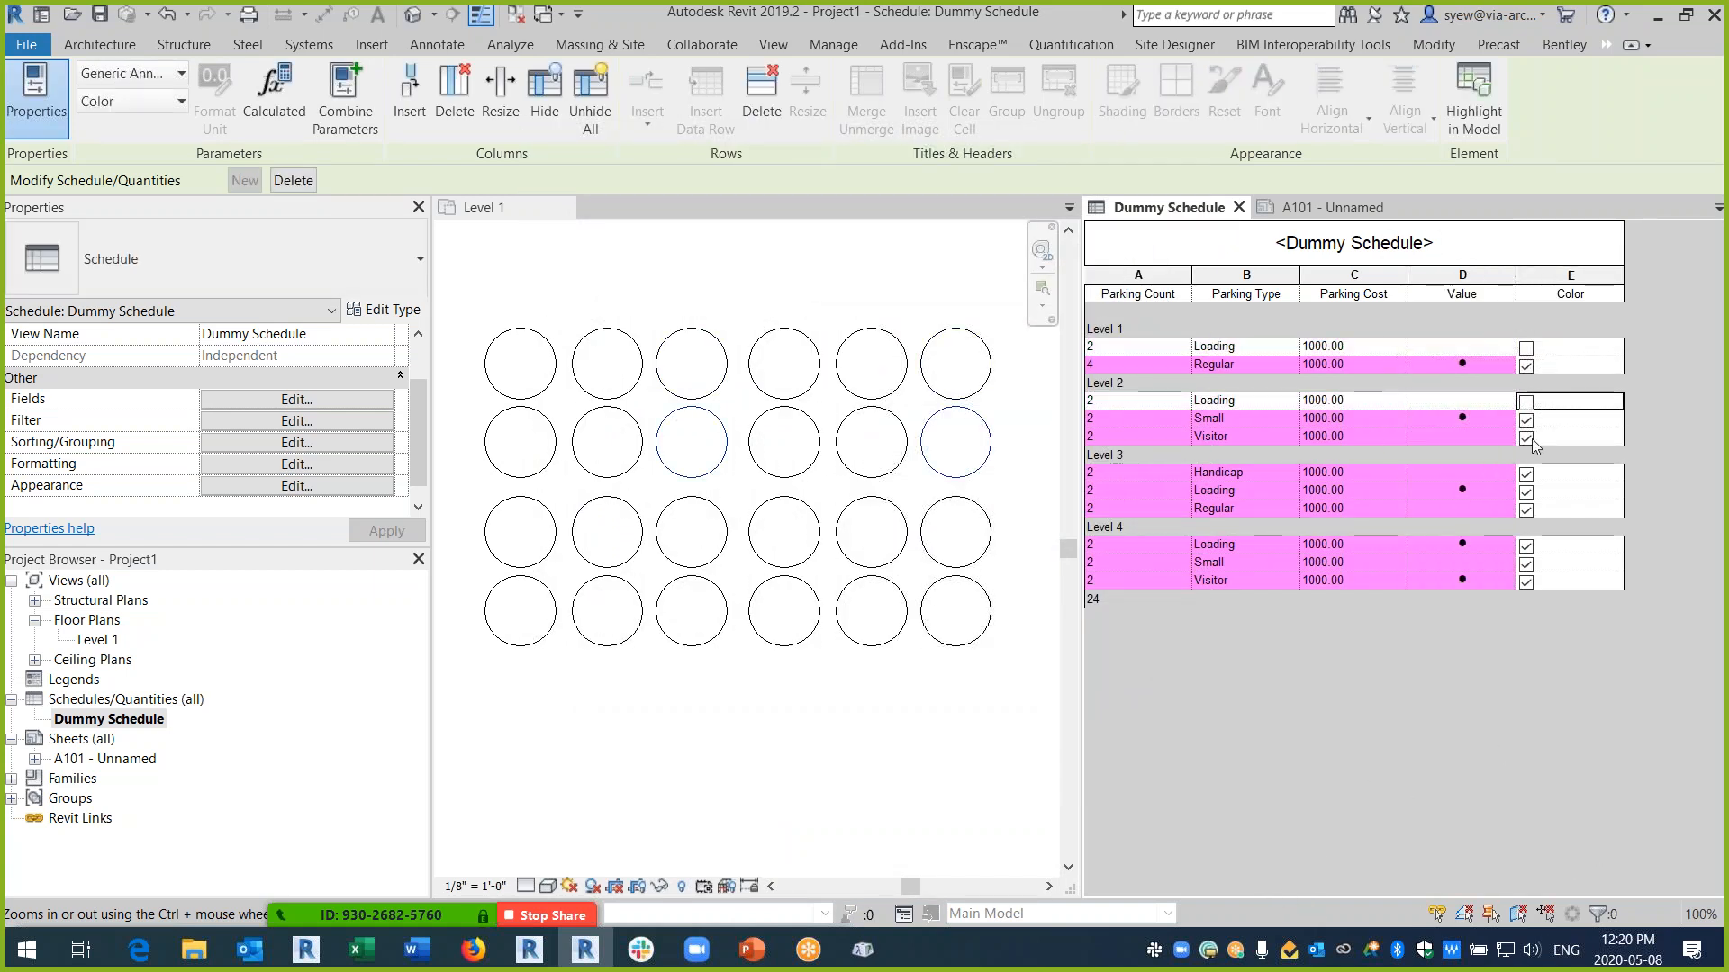
left_click(1526, 438)
left_click(1526, 474)
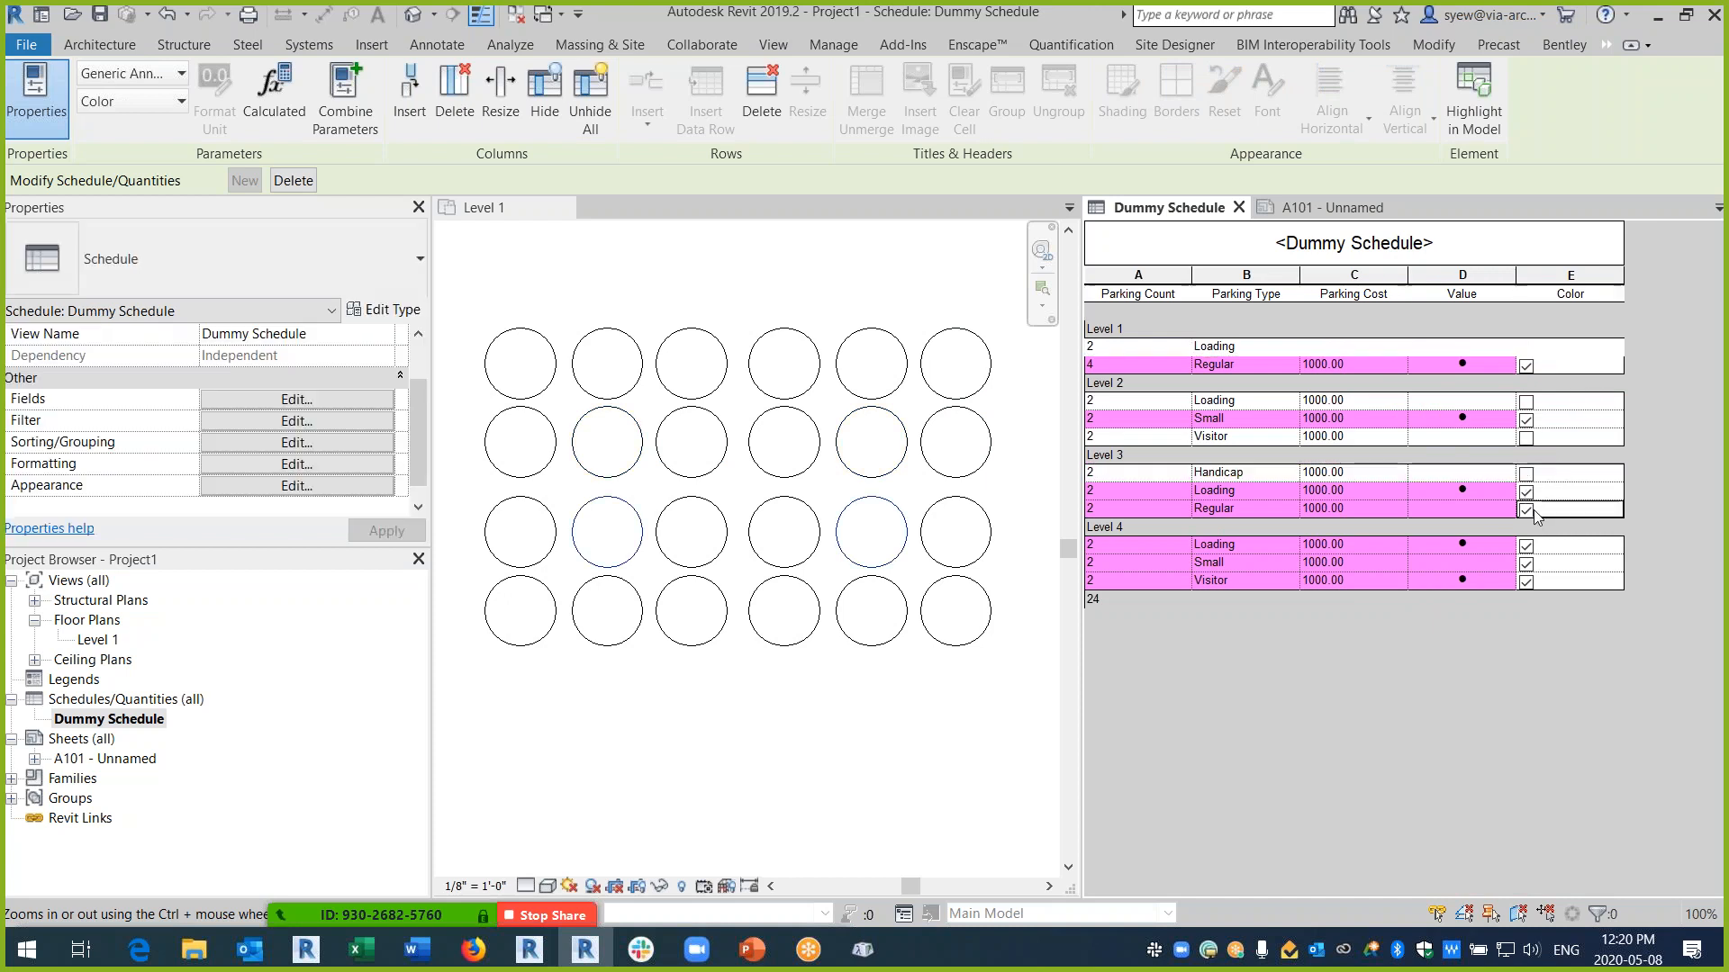
left_click(1526, 511)
left_click(1526, 547)
left_click(1526, 582)
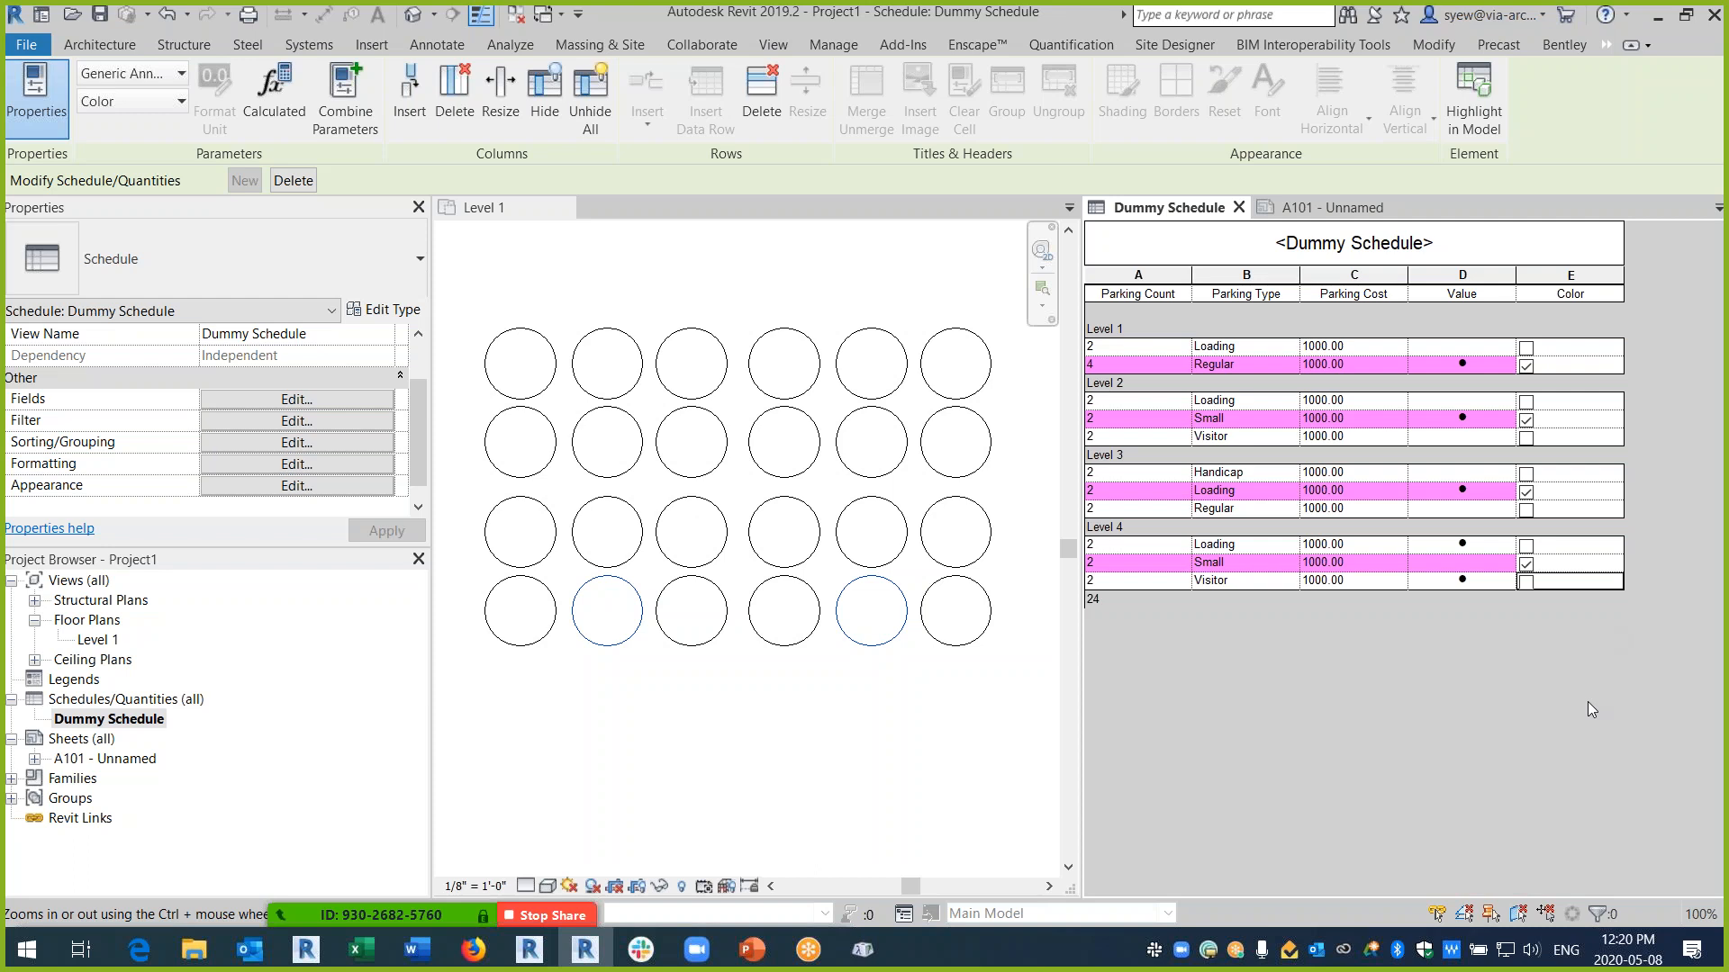
- Shade the Color column light green, RGB 128-255-128
left_click(1572, 276)
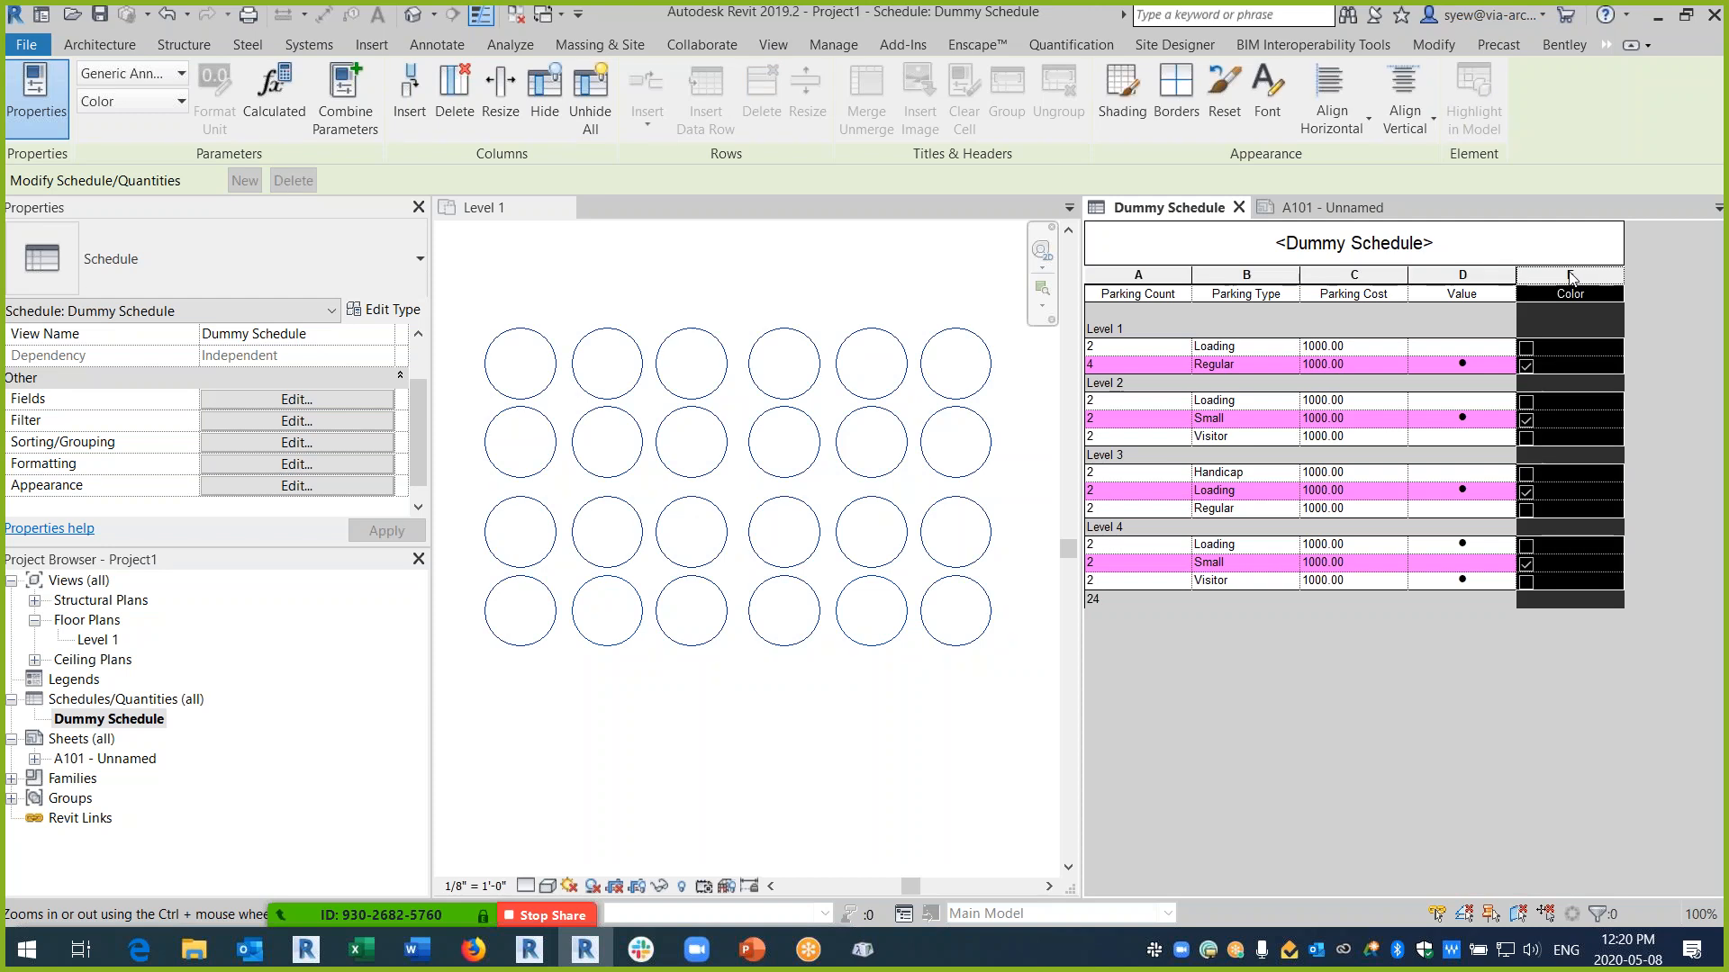
left_click(1122, 99)
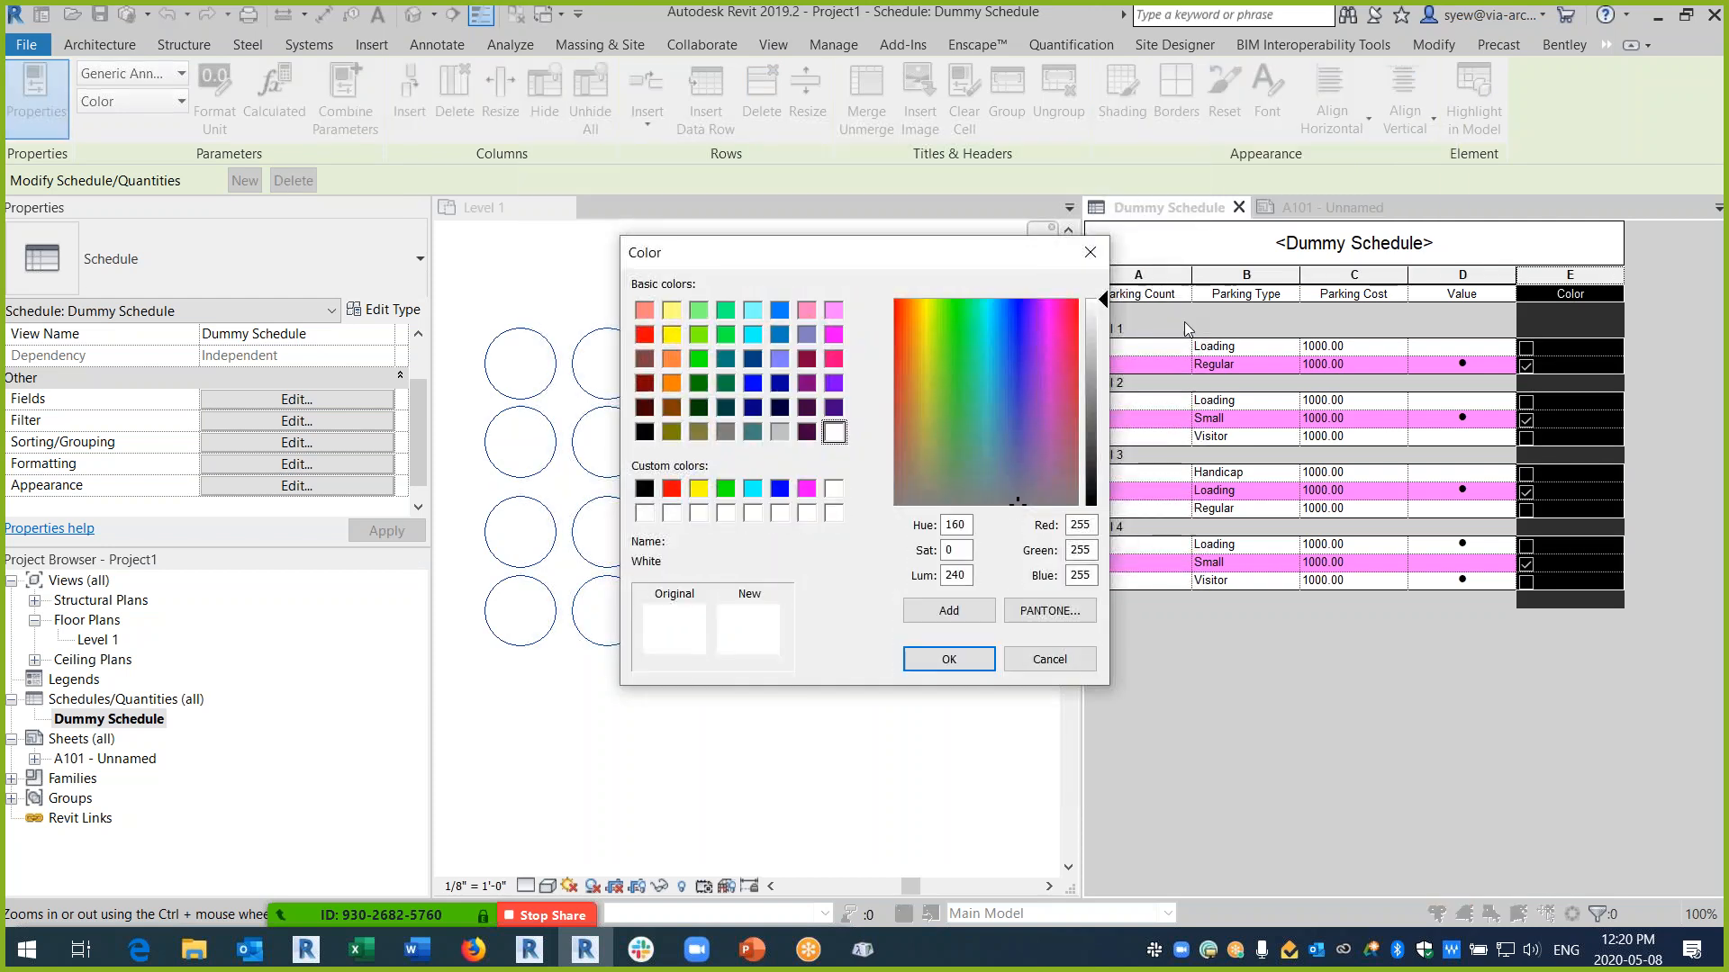
left_click(699, 311)
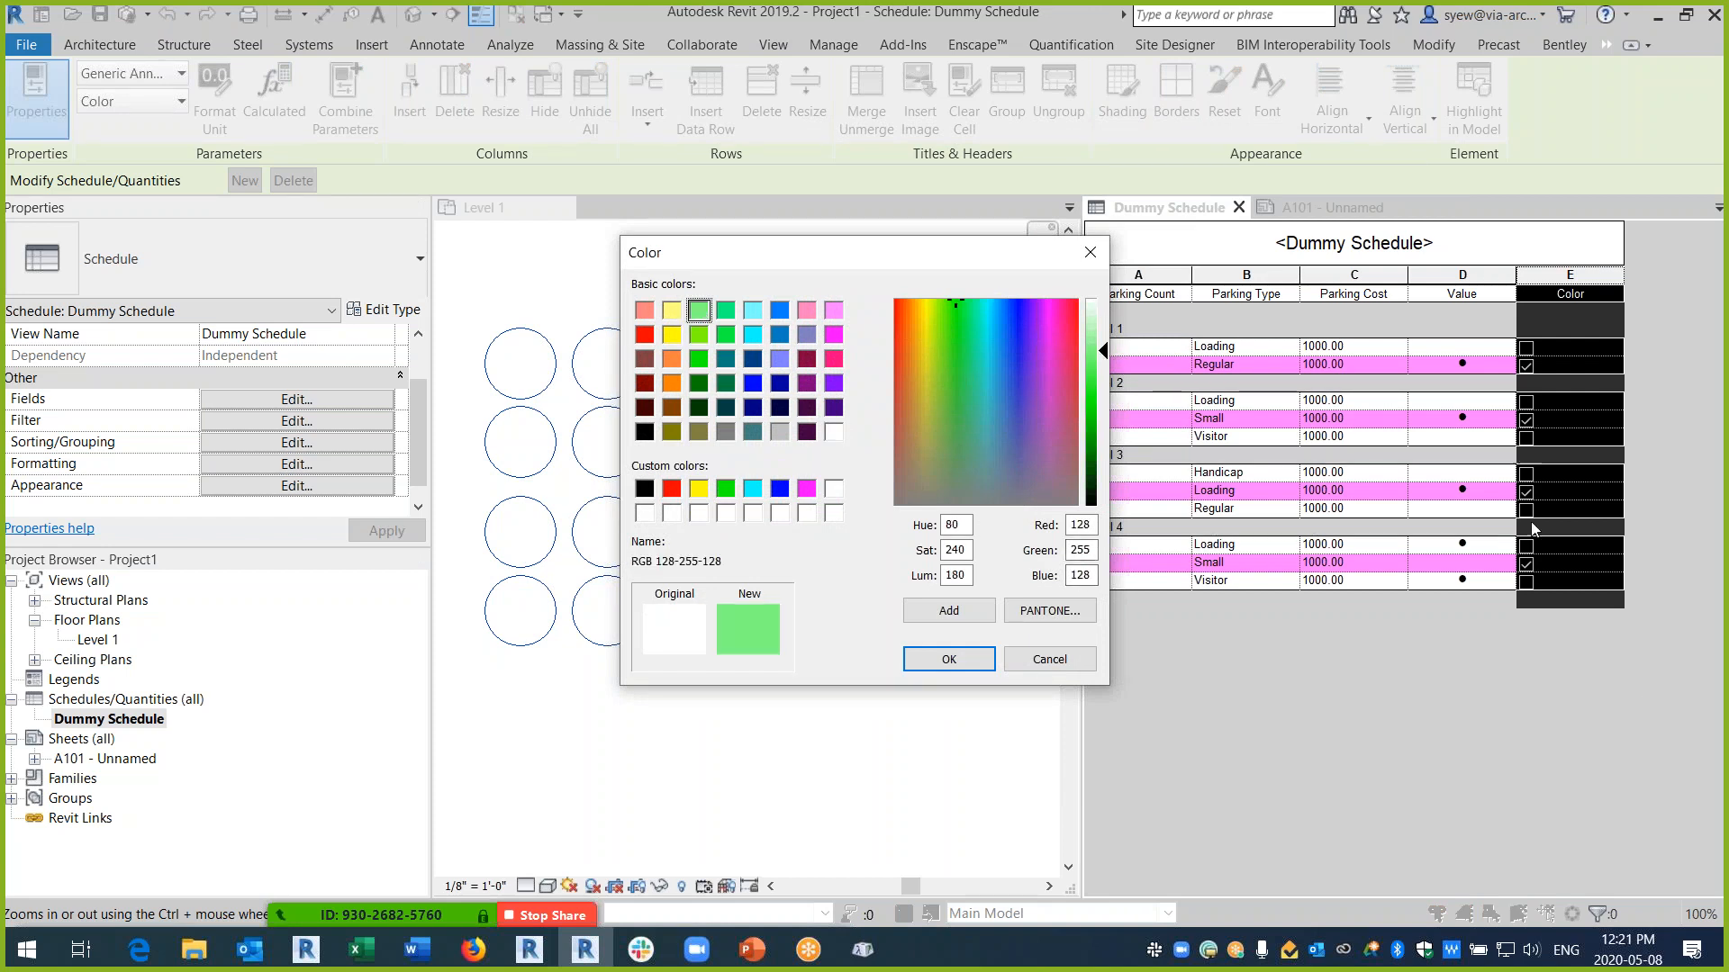
left_click(949, 660)
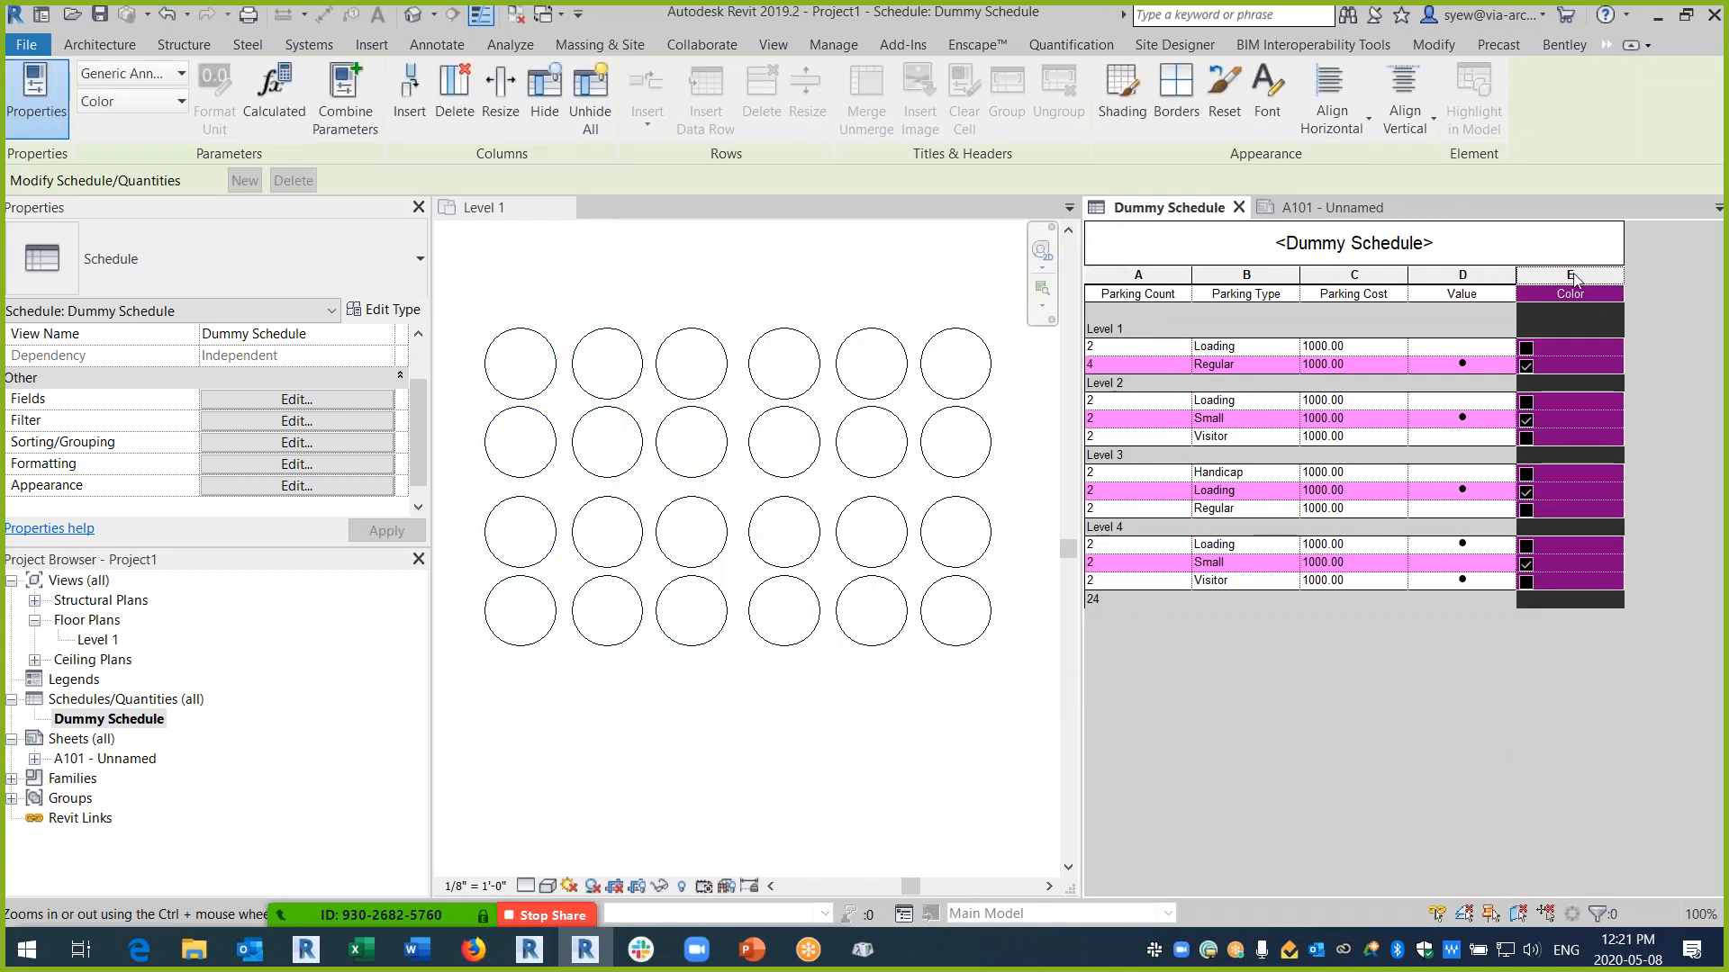
left_click(1463, 278)
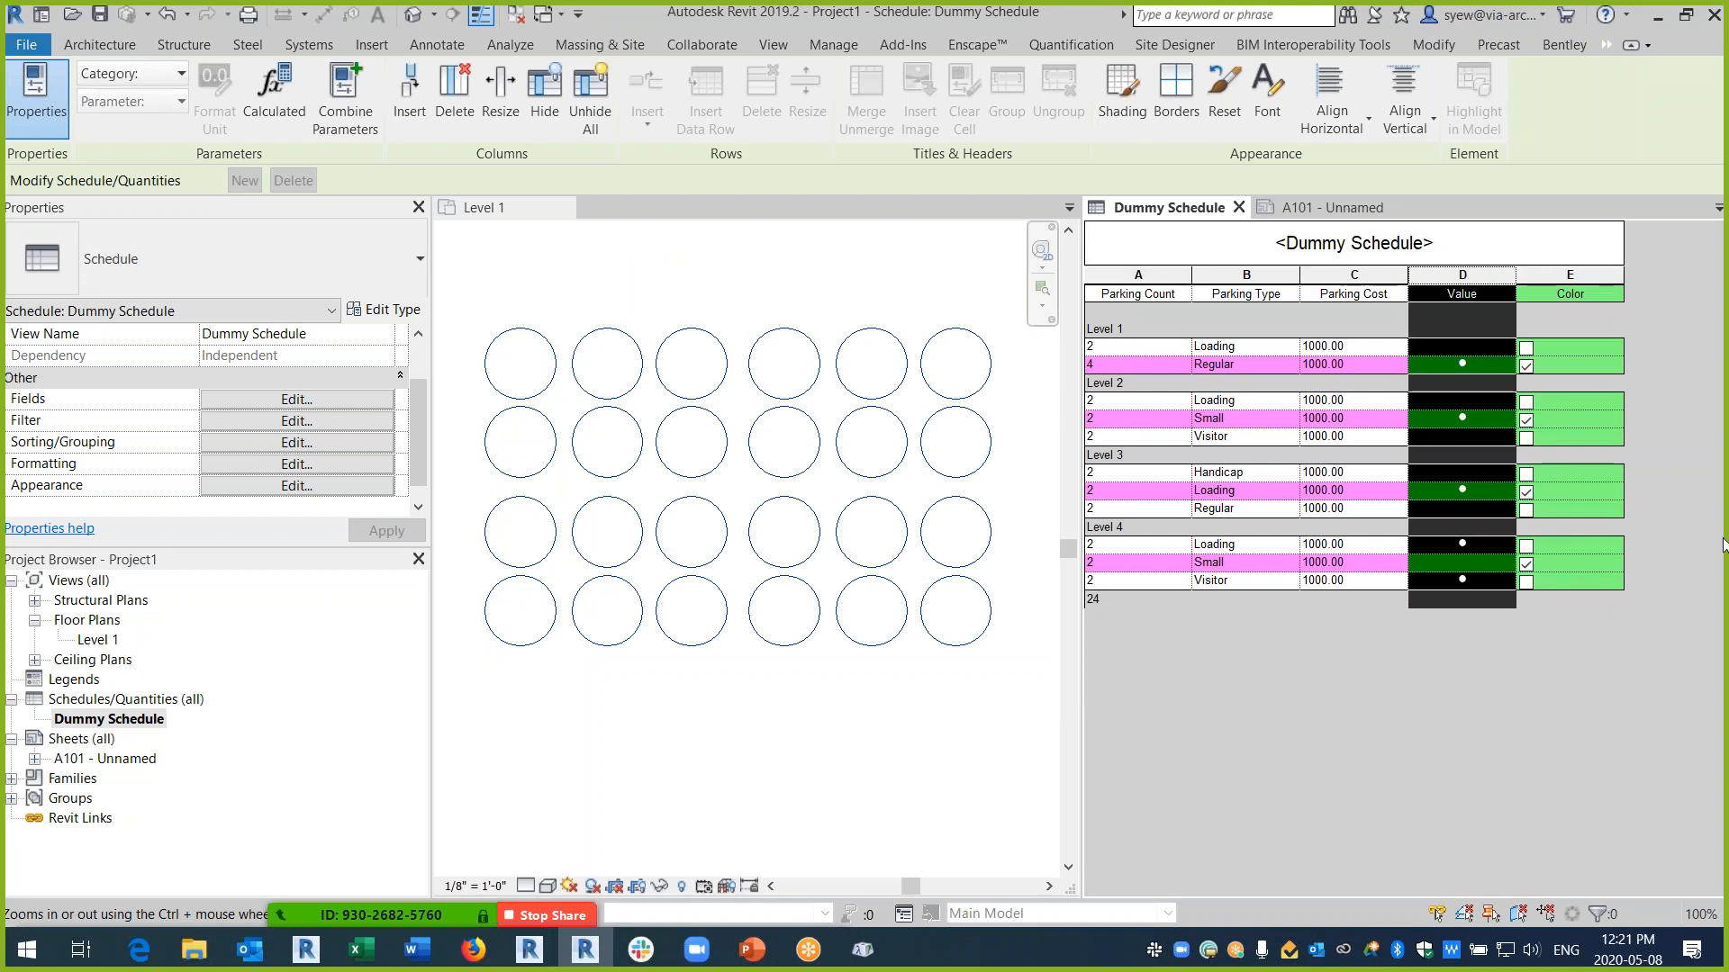
- Hide the Color column in the Dummy Schedule
left_click(1583, 277)
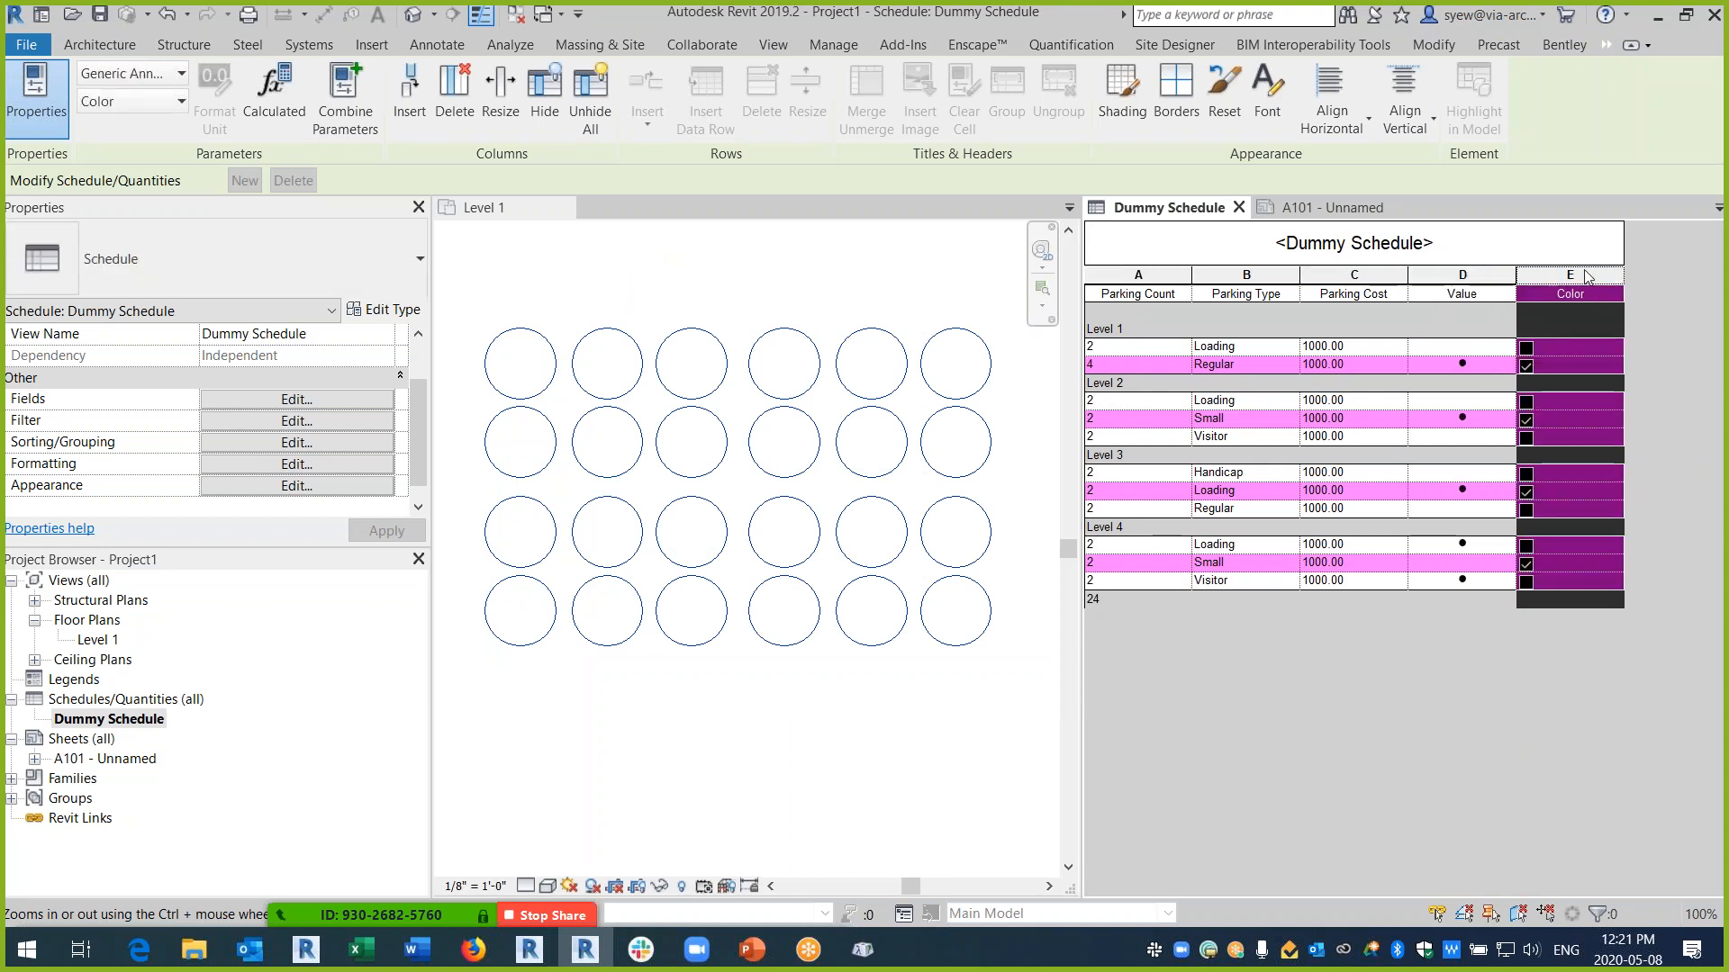
right_click(1587, 277)
left_click(1607, 443)
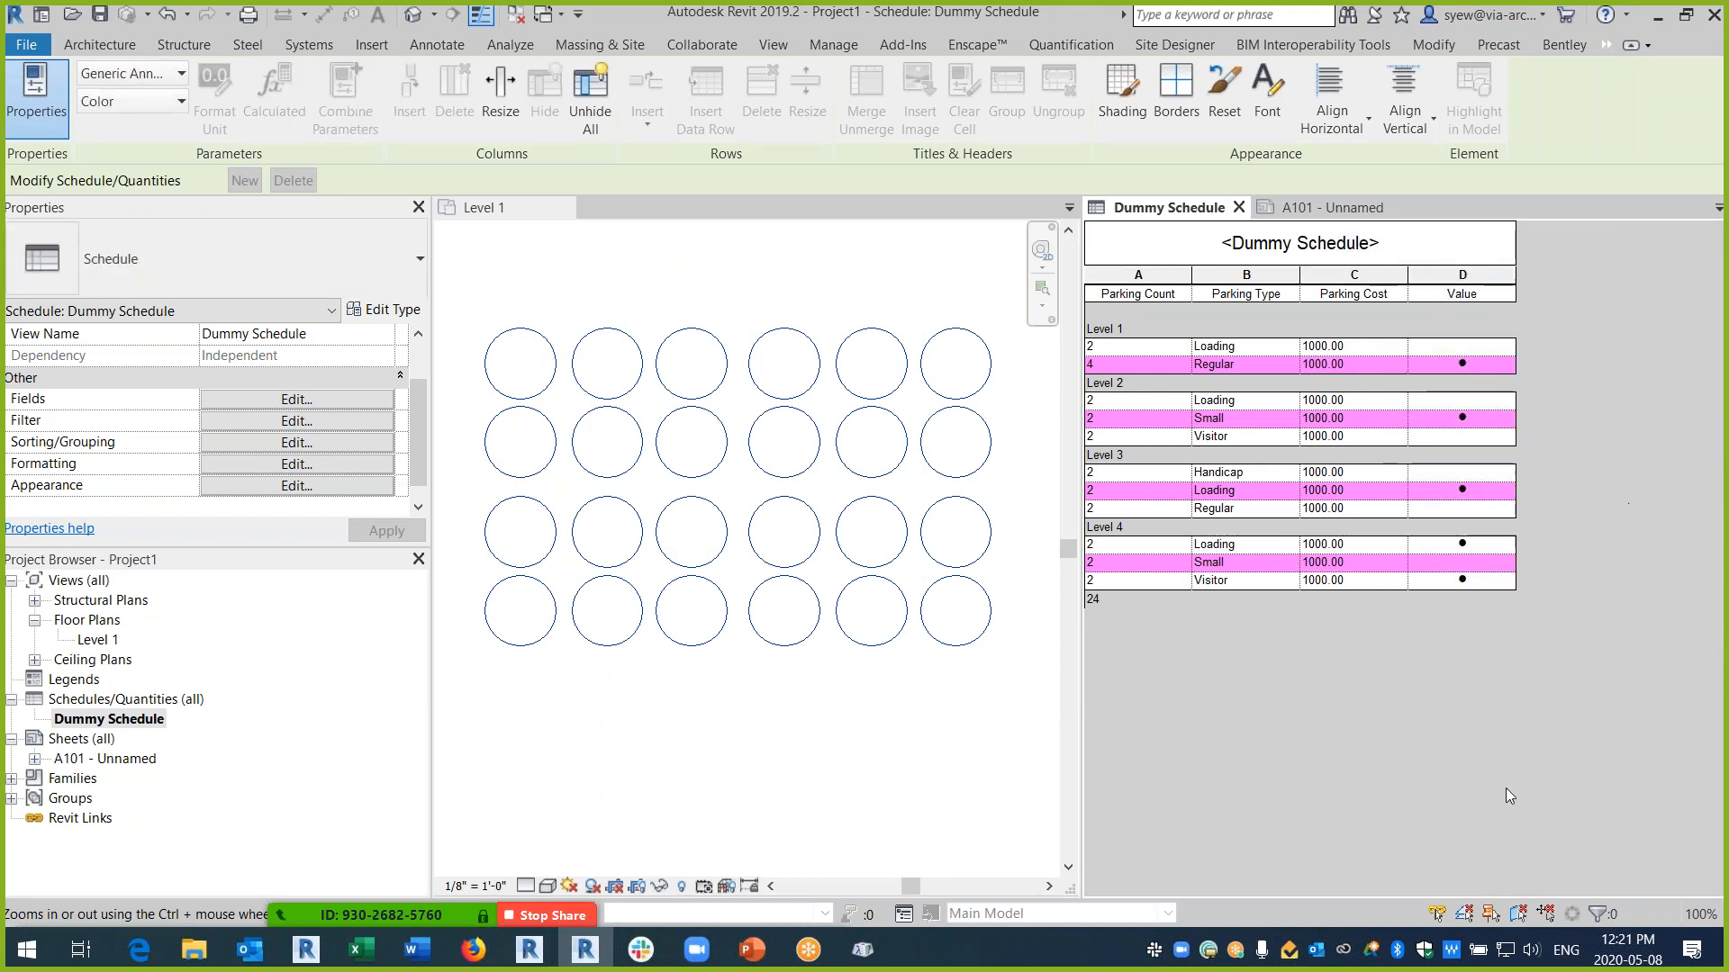
- Unhide all columns of the Dummy Schedule and shade the Level column light cyan, RGB 128-255-255
left_click_drag(1462, 274, 1138, 277)
left_click(596, 104)
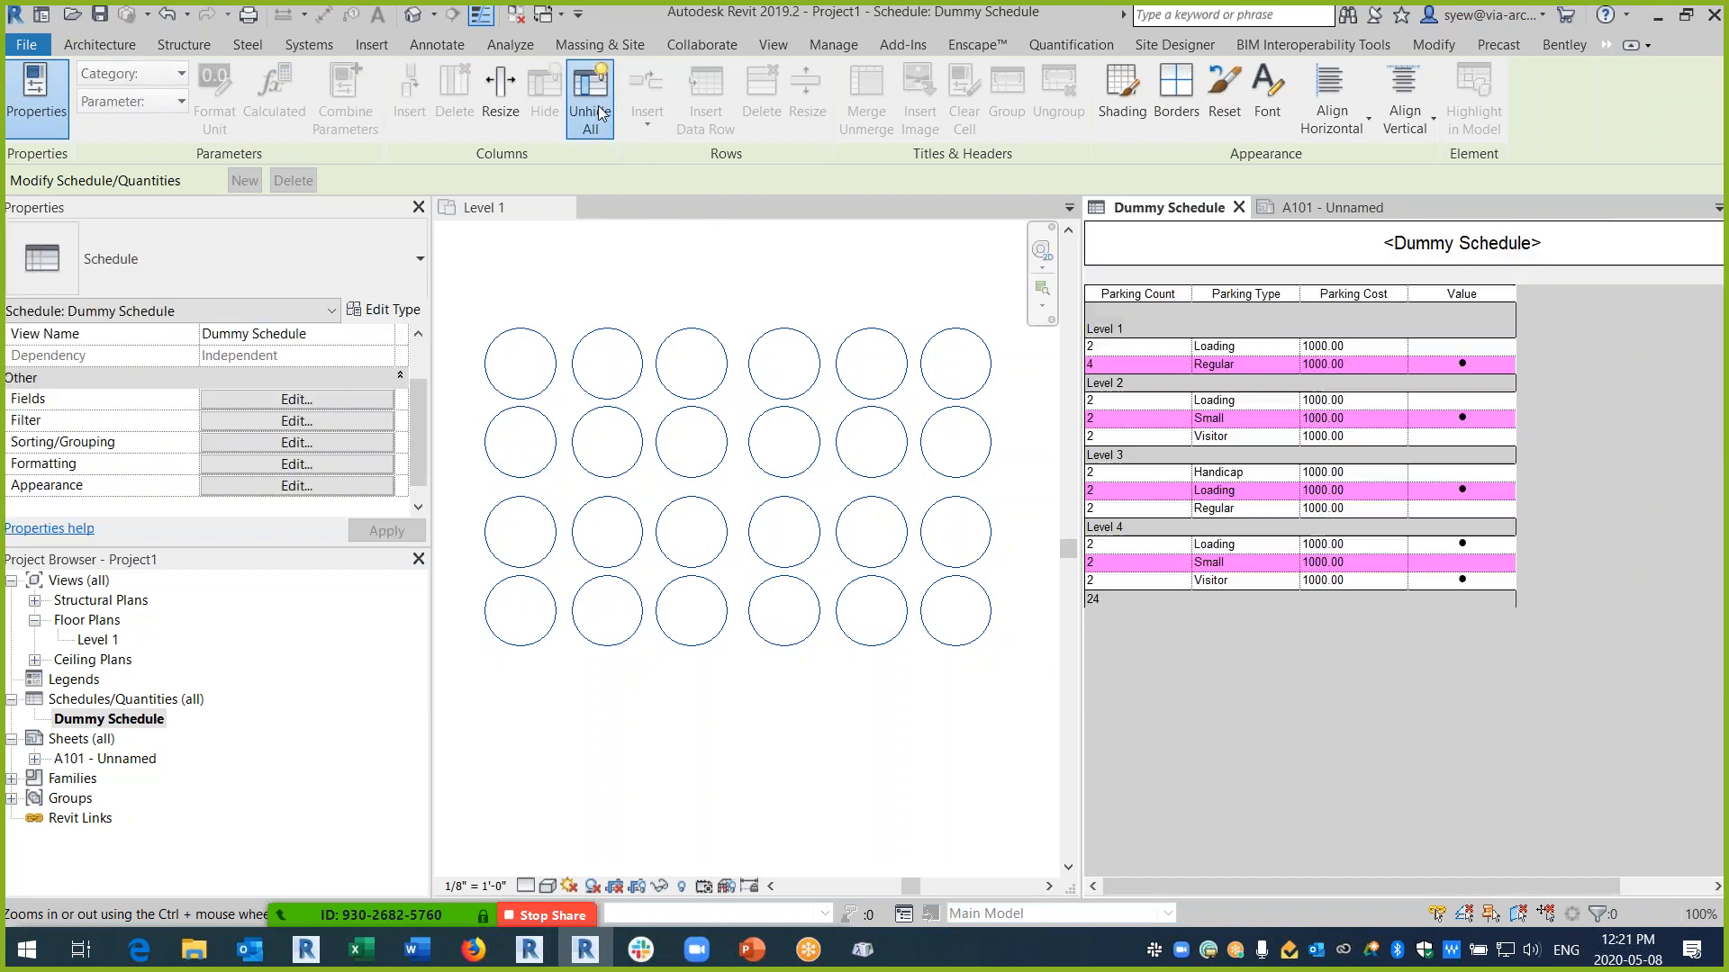
left_click(1151, 294)
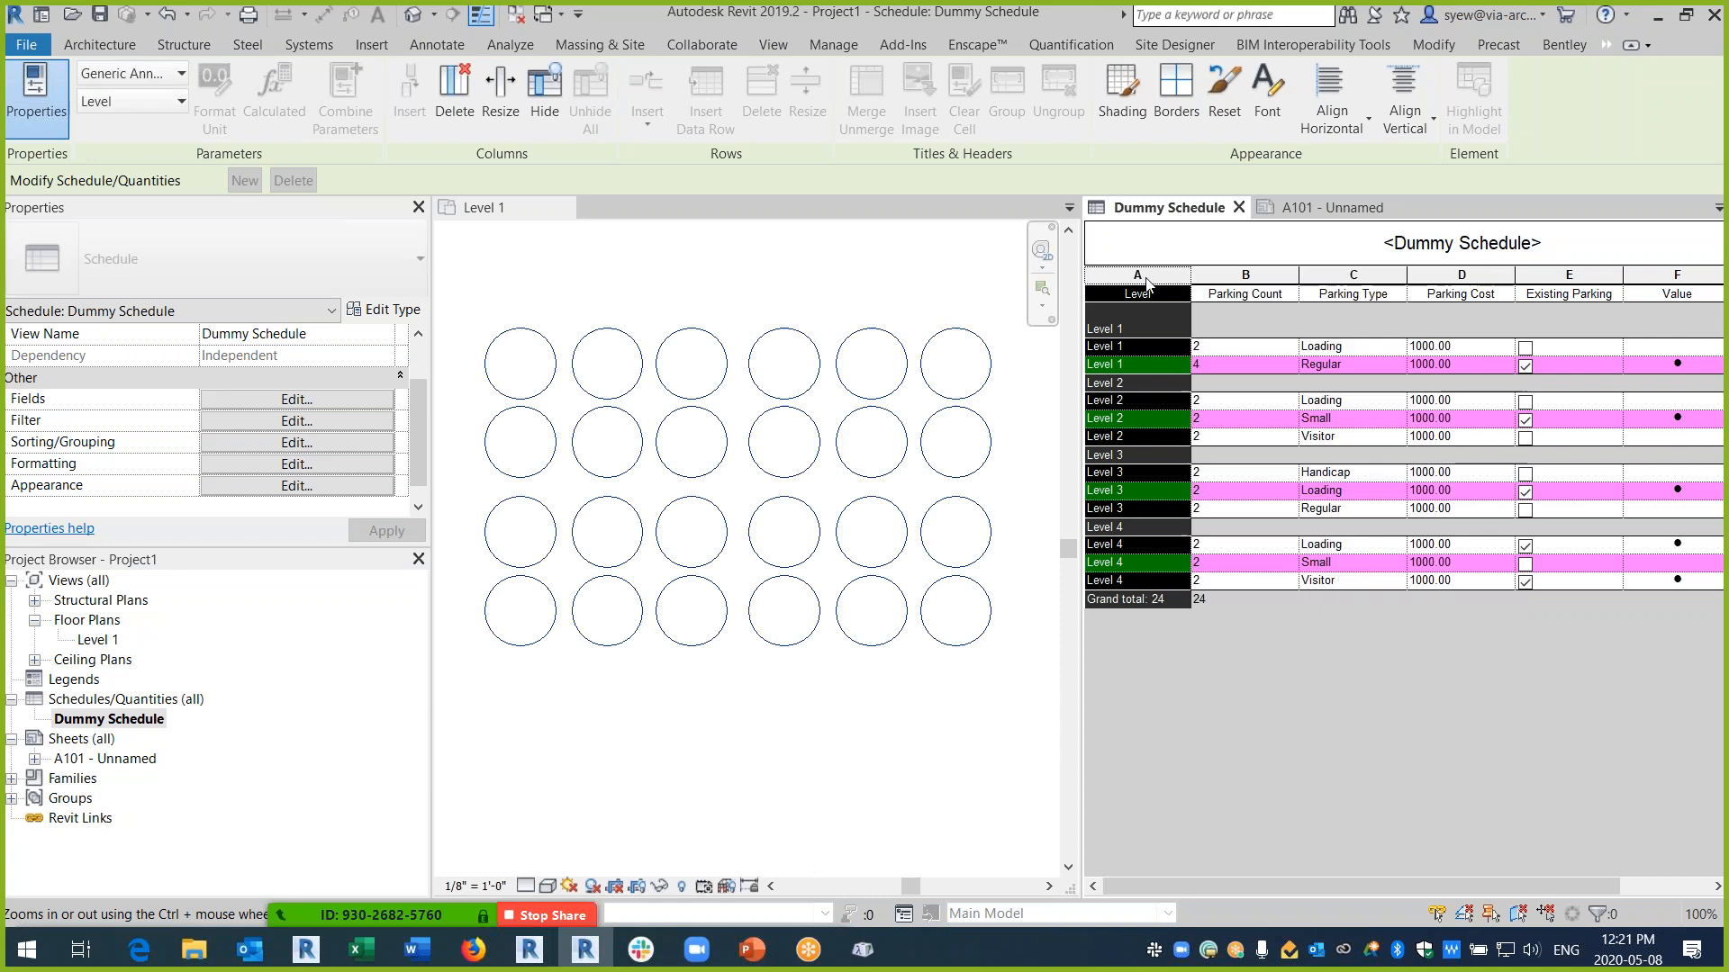
left_click(1124, 86)
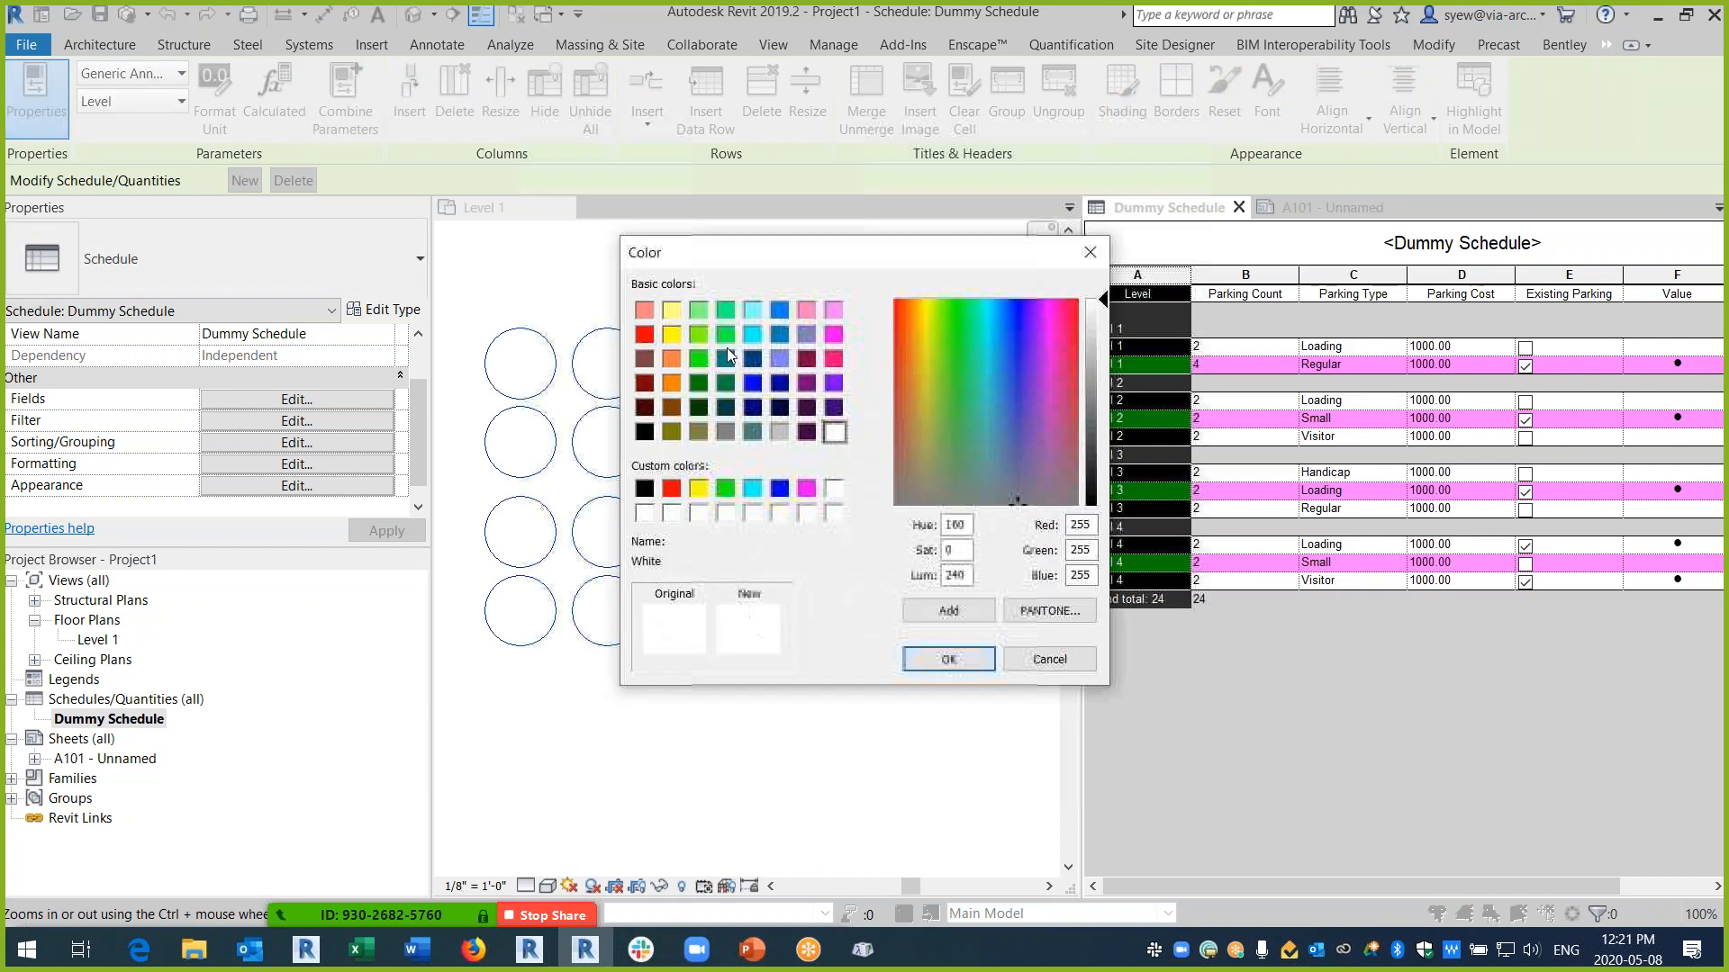
left_click(753, 310)
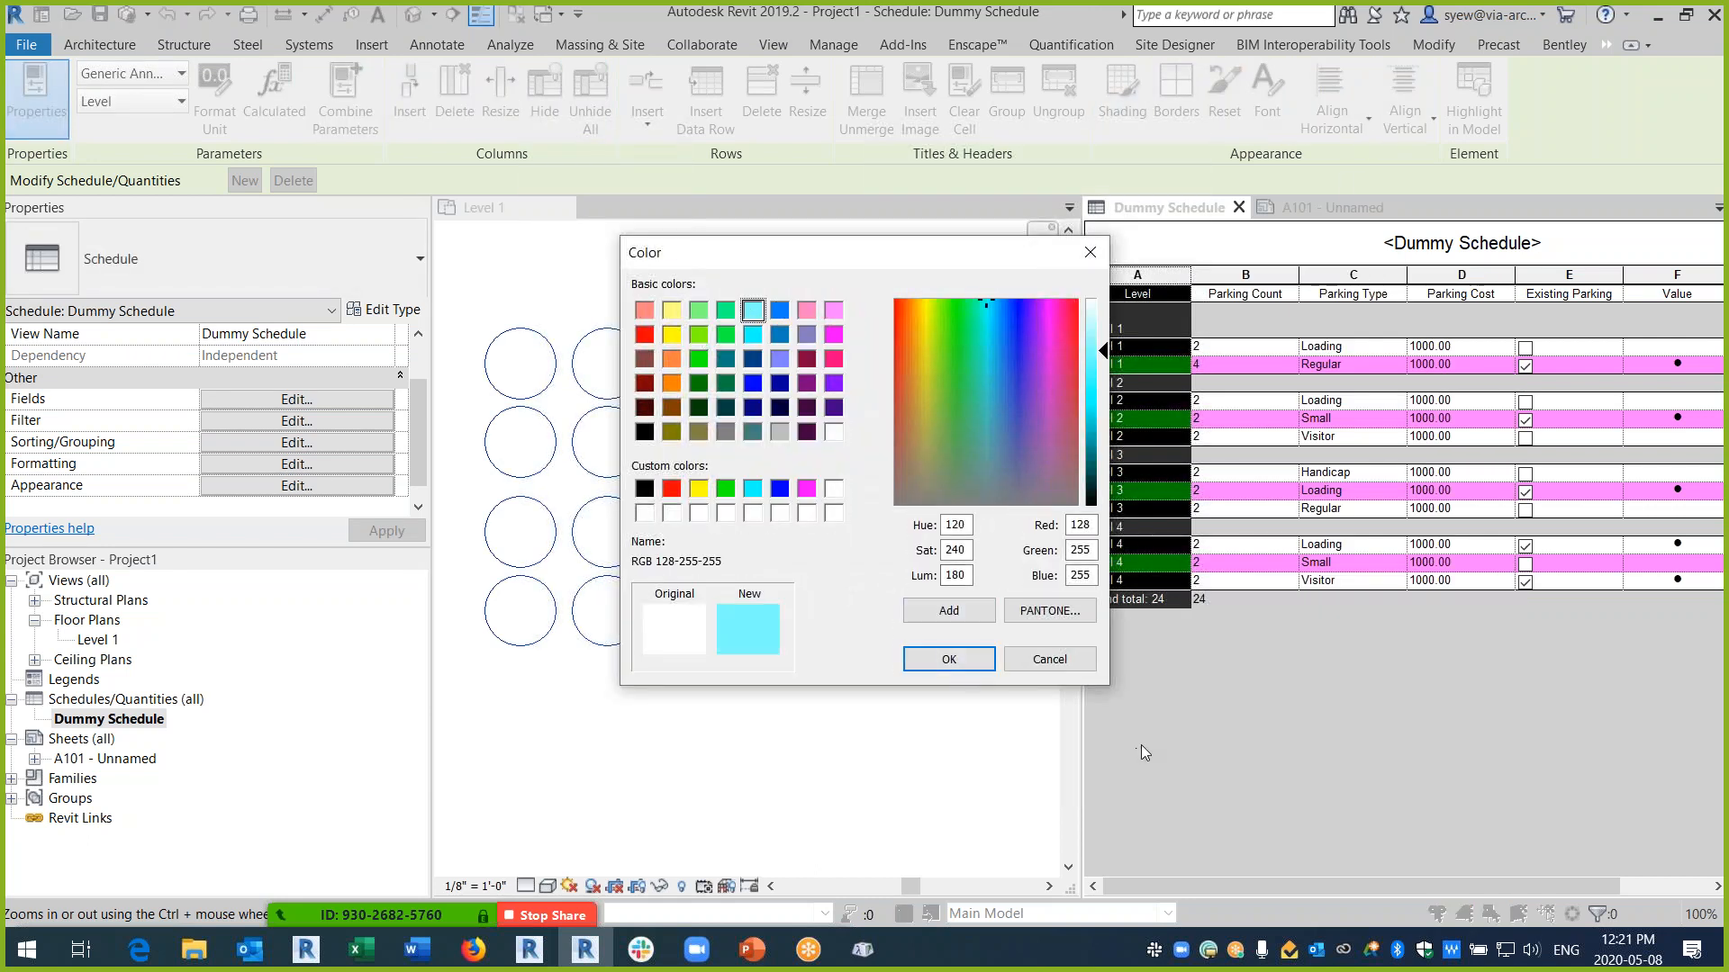
left_click(951, 660)
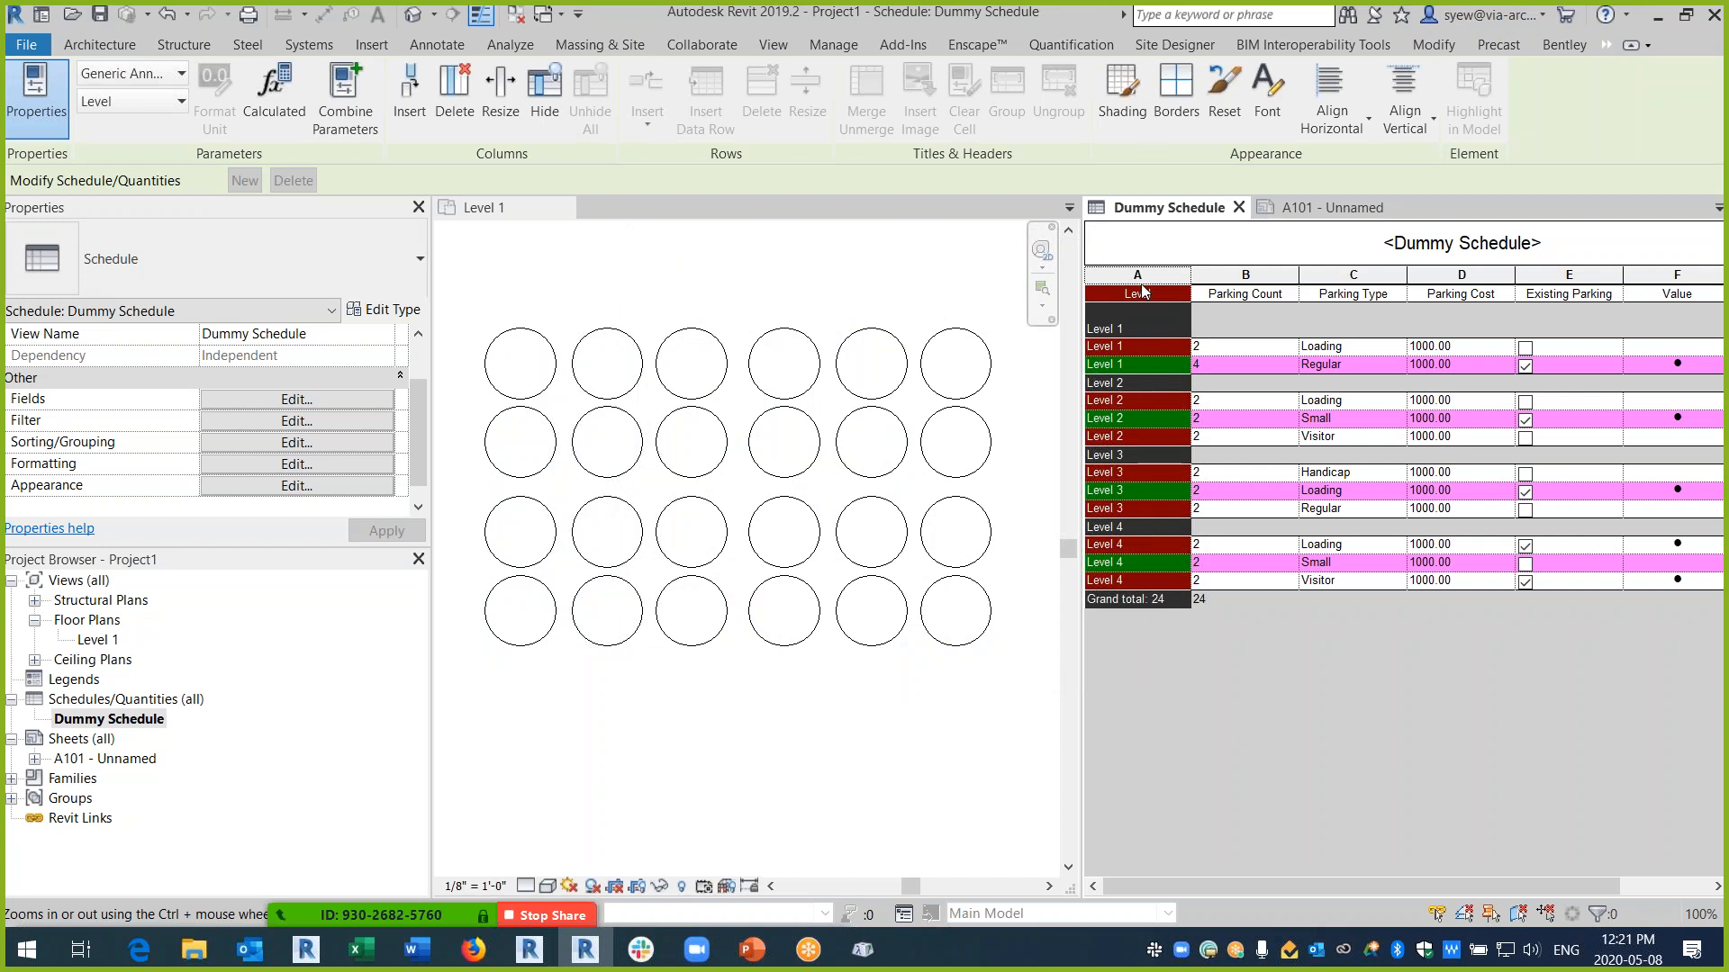
left_click(1250, 274)
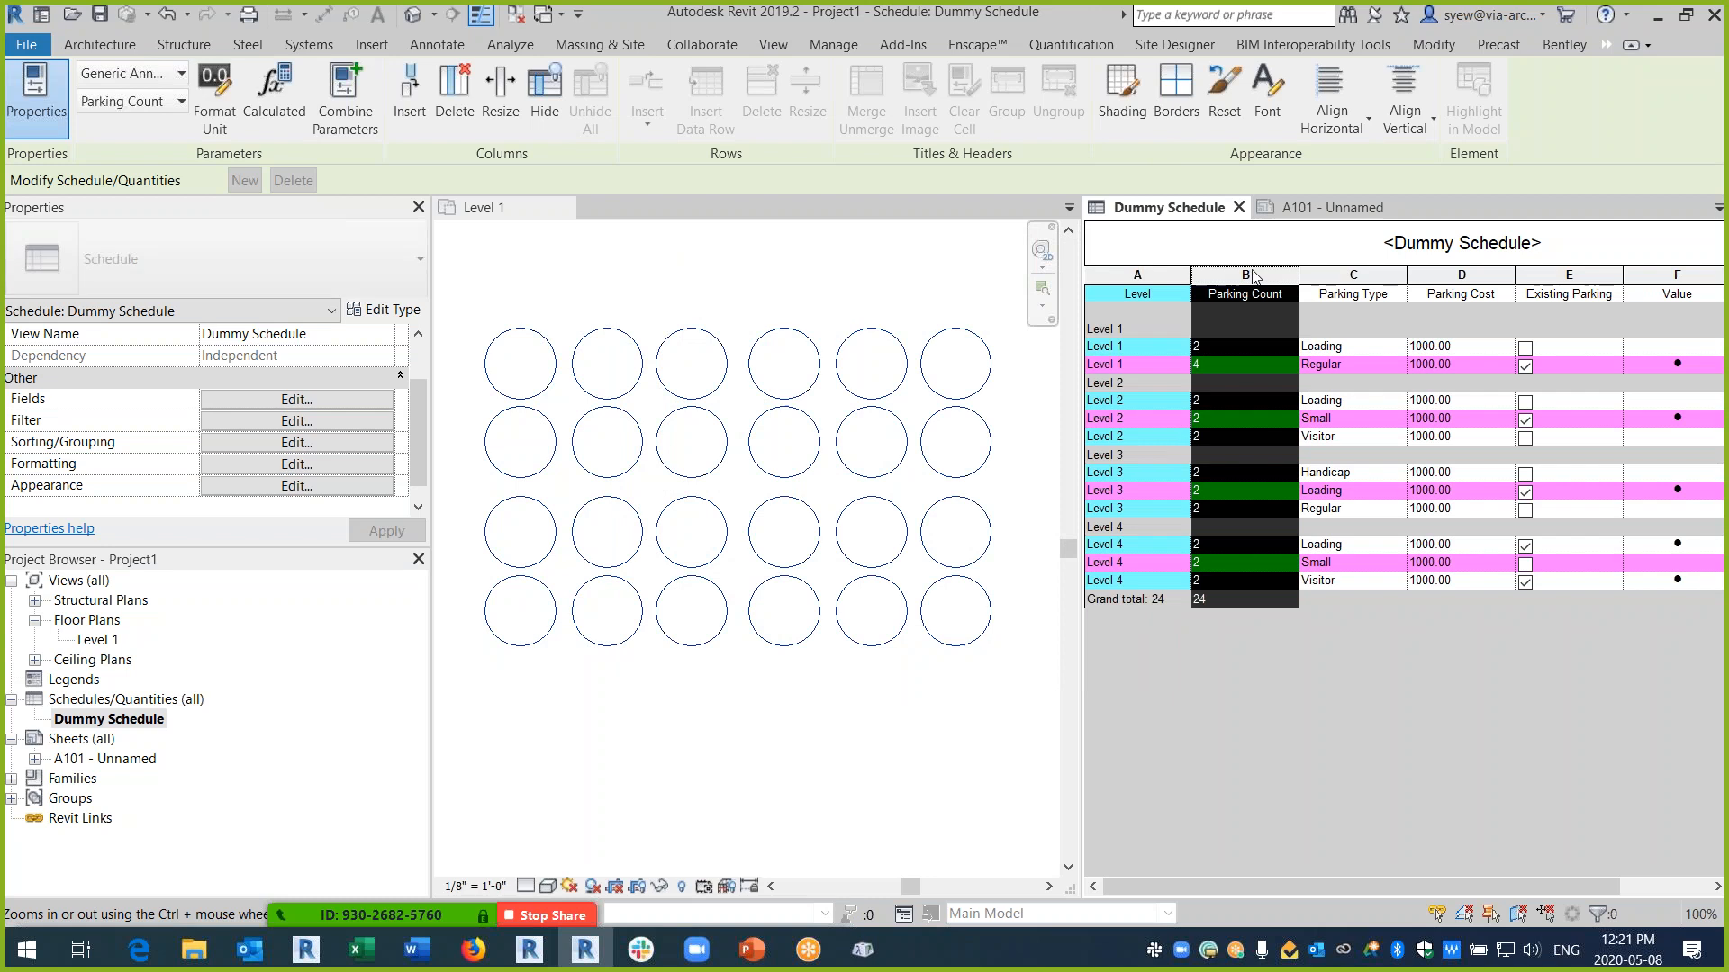
- Hide the Level and Color columns in the Dummy Schedule
right_click(1145, 281)
left_click(1223, 446)
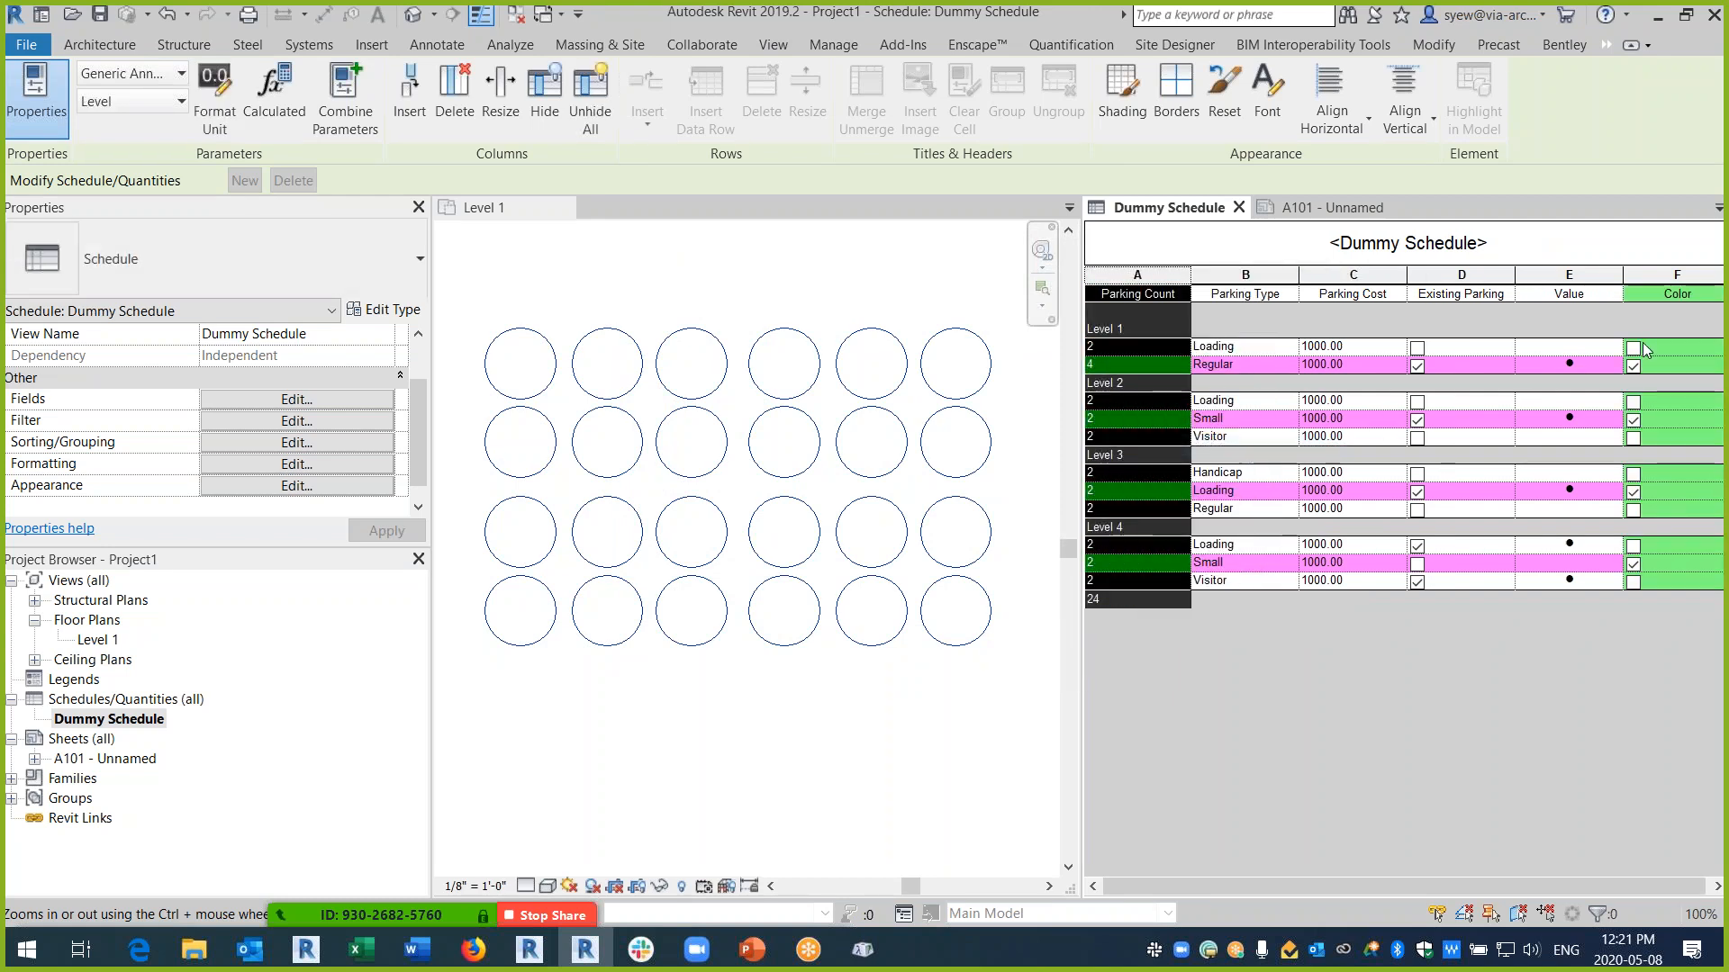
left_click(1664, 274)
right_click(1664, 274)
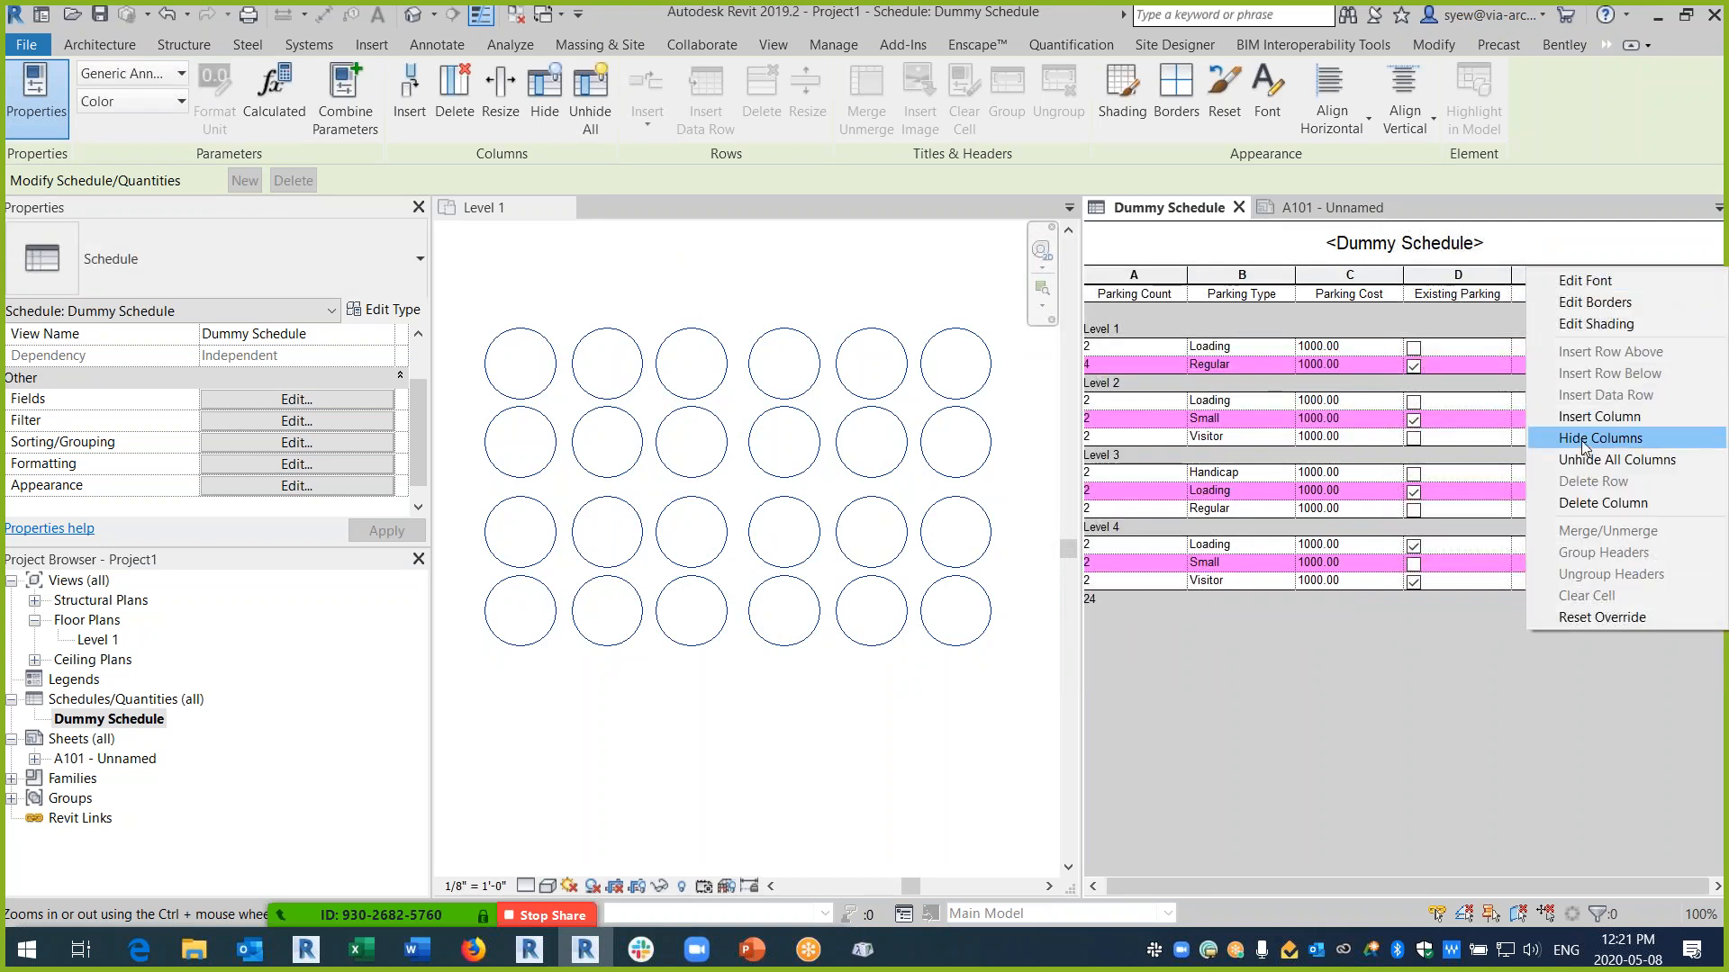
left_click(1587, 441)
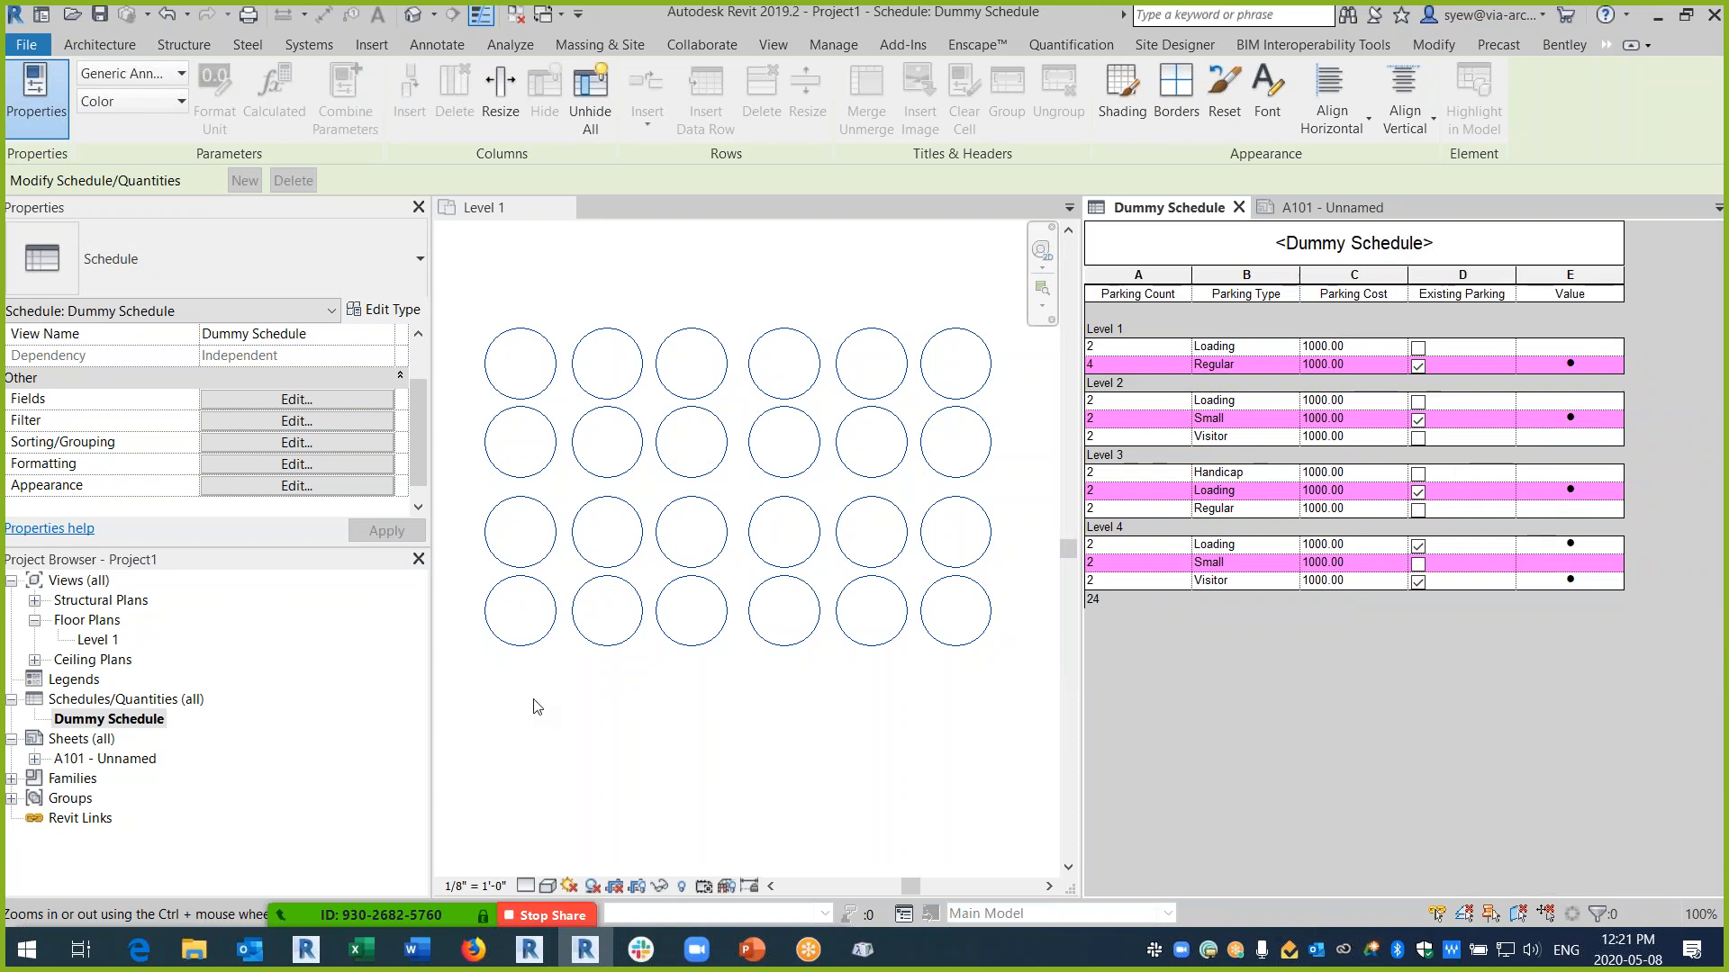
- Open the Dummy Schedule for editing from its placement on sheet A101, and close both views
double_click(105, 758)
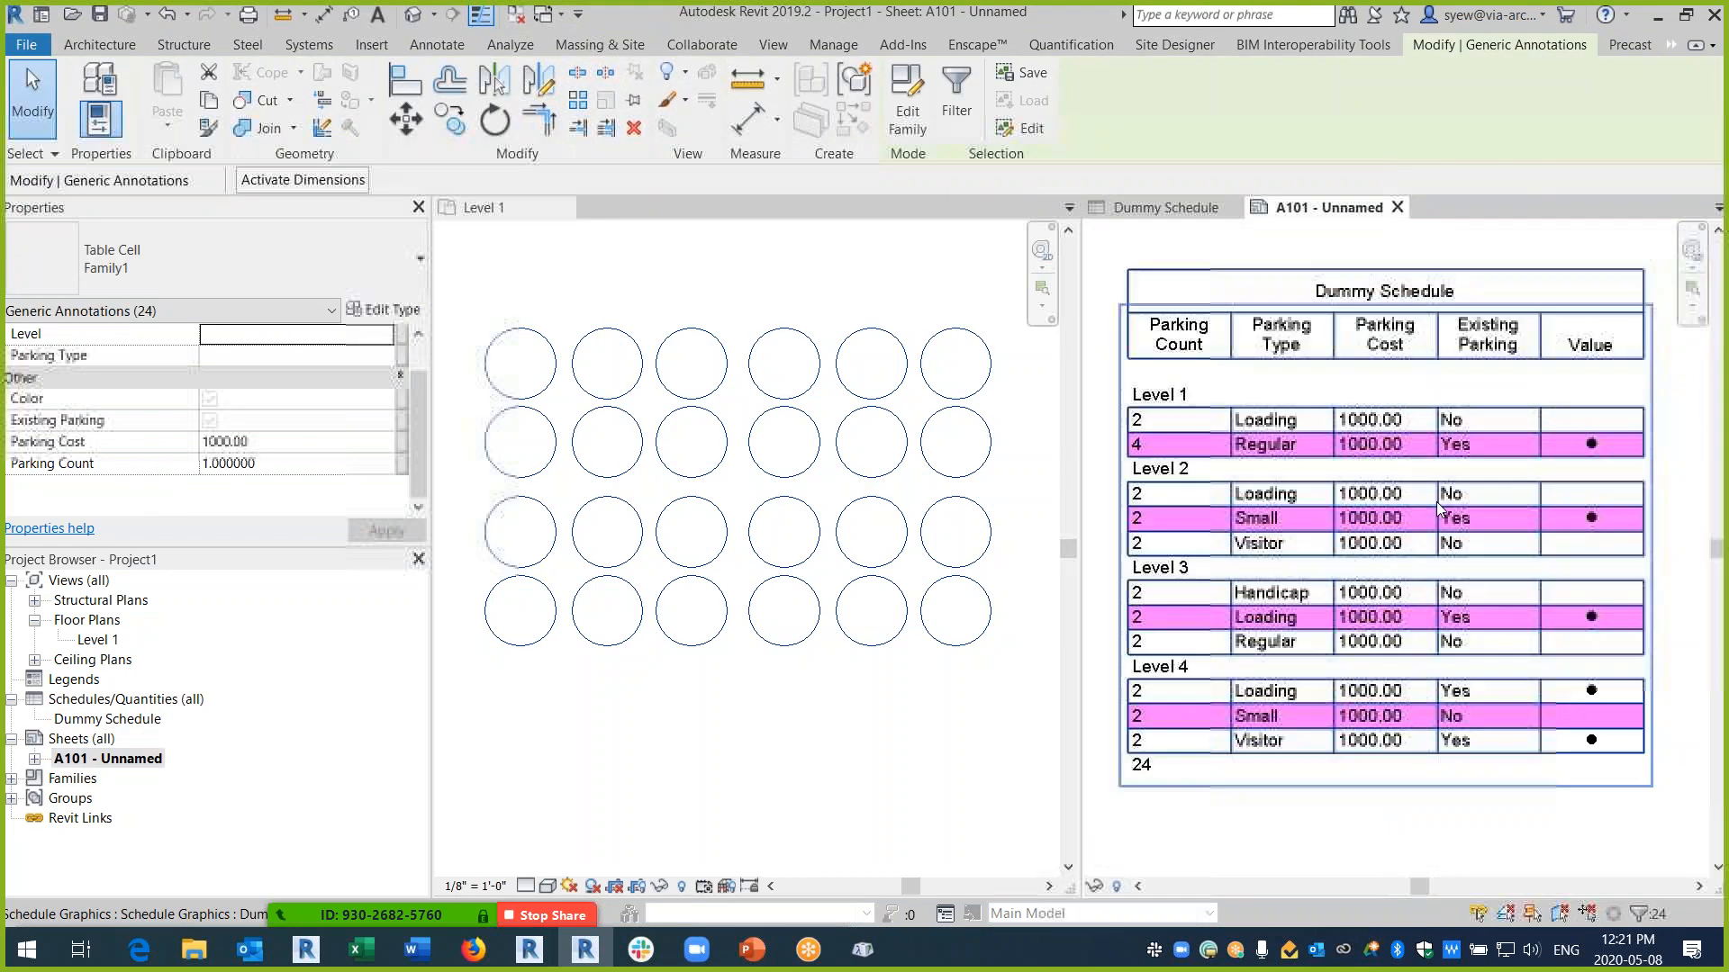
scroll(1441, 493, "up", 2)
right_click(1358, 549)
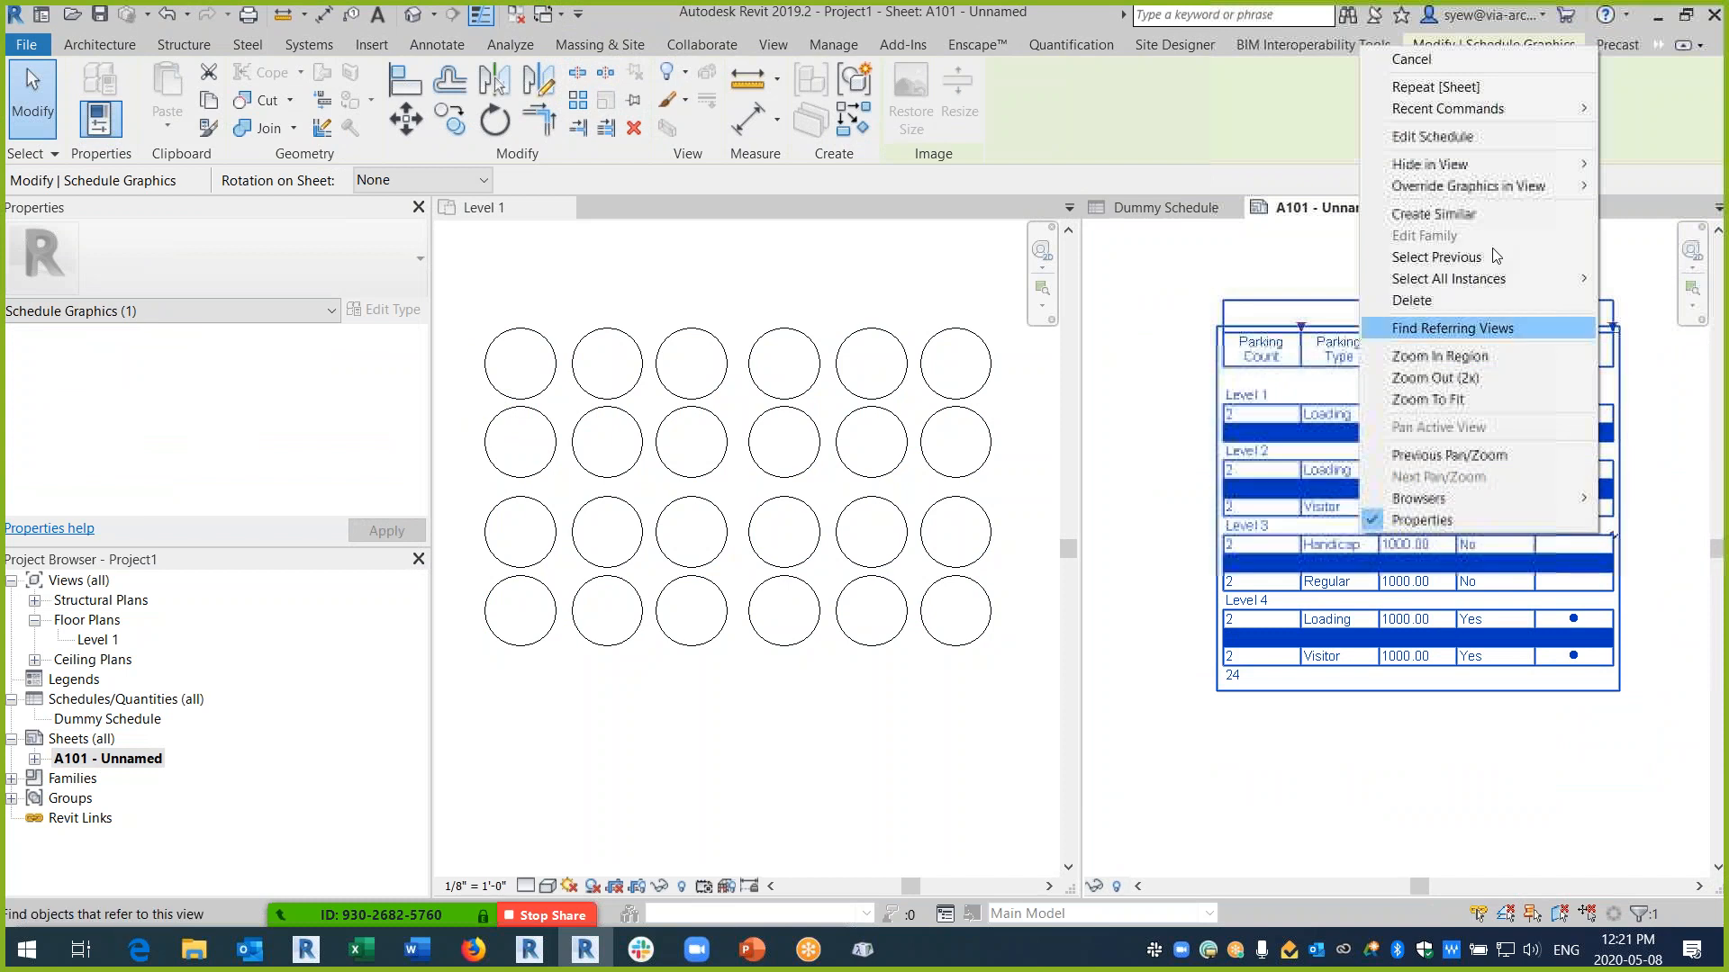
left_click(1473, 137)
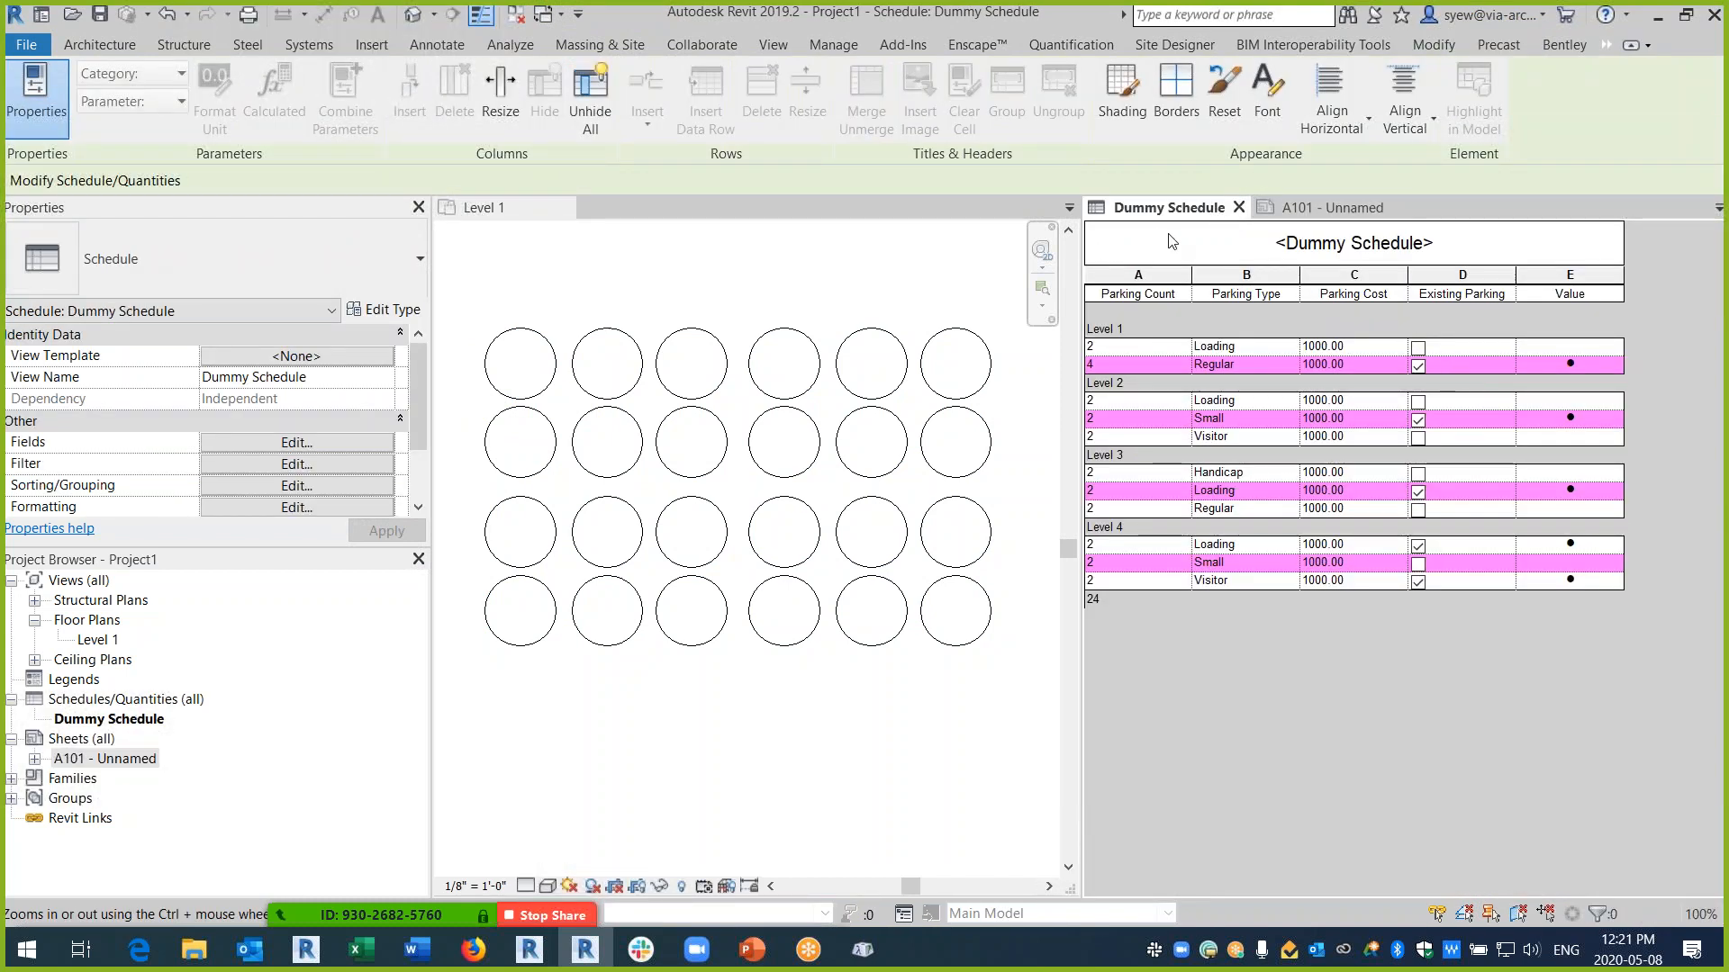
left_click(1239, 207)
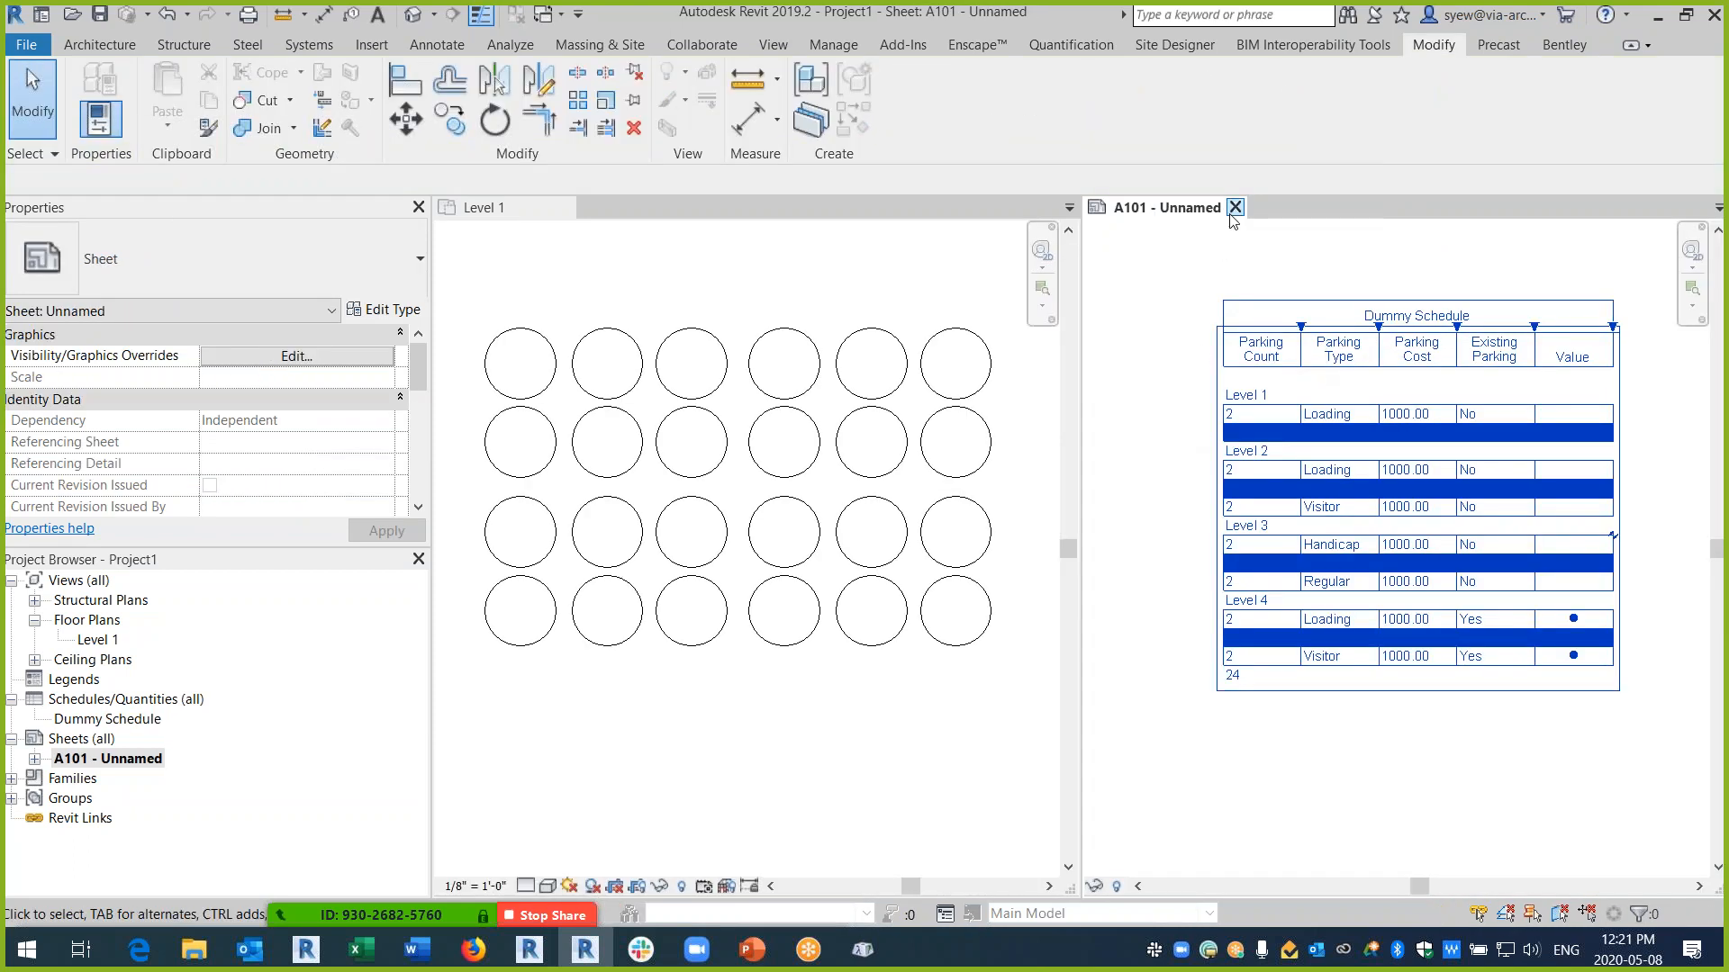
left_click(1235, 208)
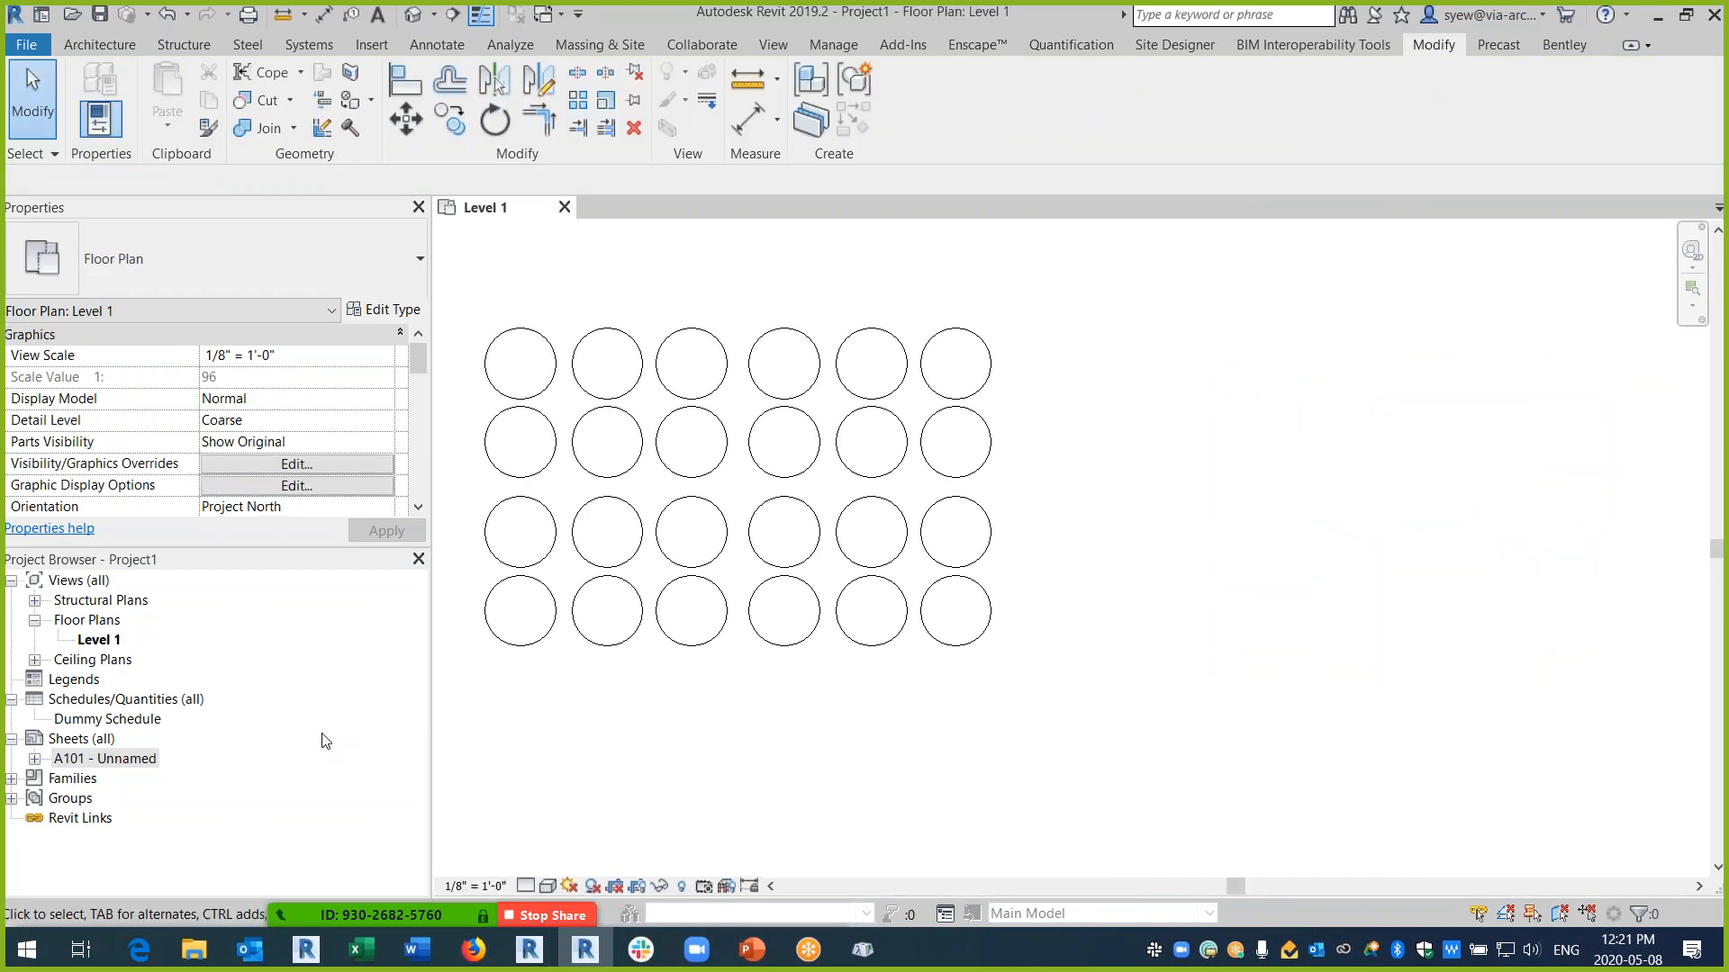
- Create a new schedule of building components for the Air Terminals category
left_click(776, 47)
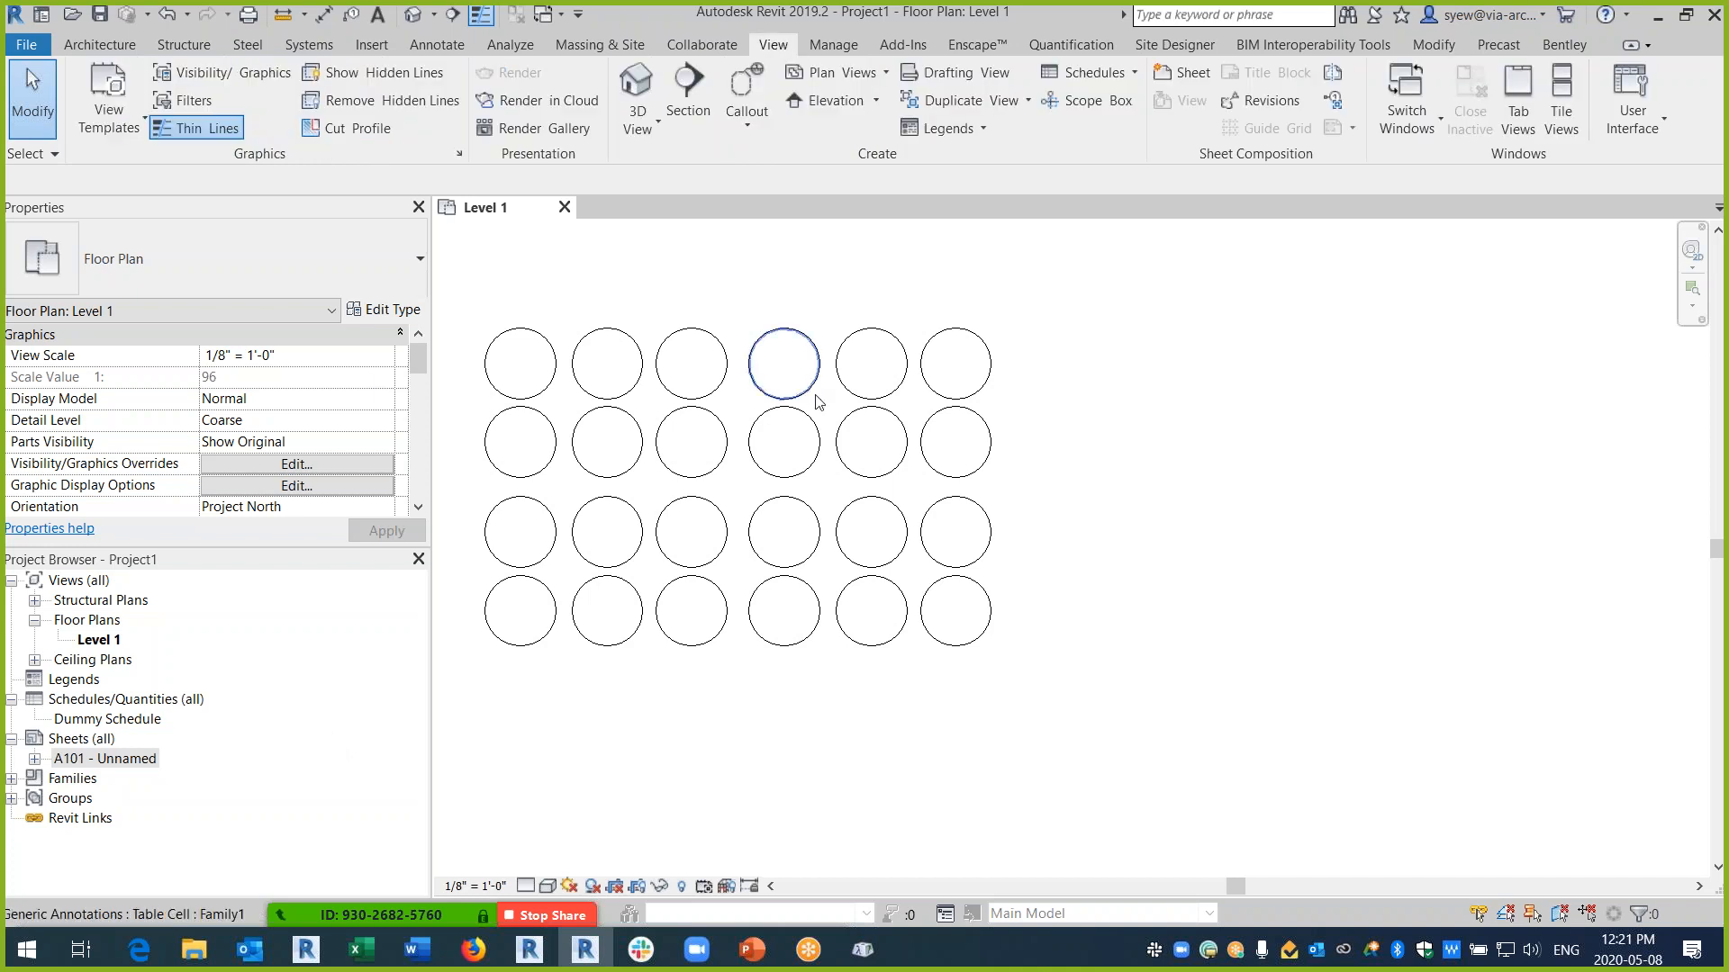
left_click(1080, 73)
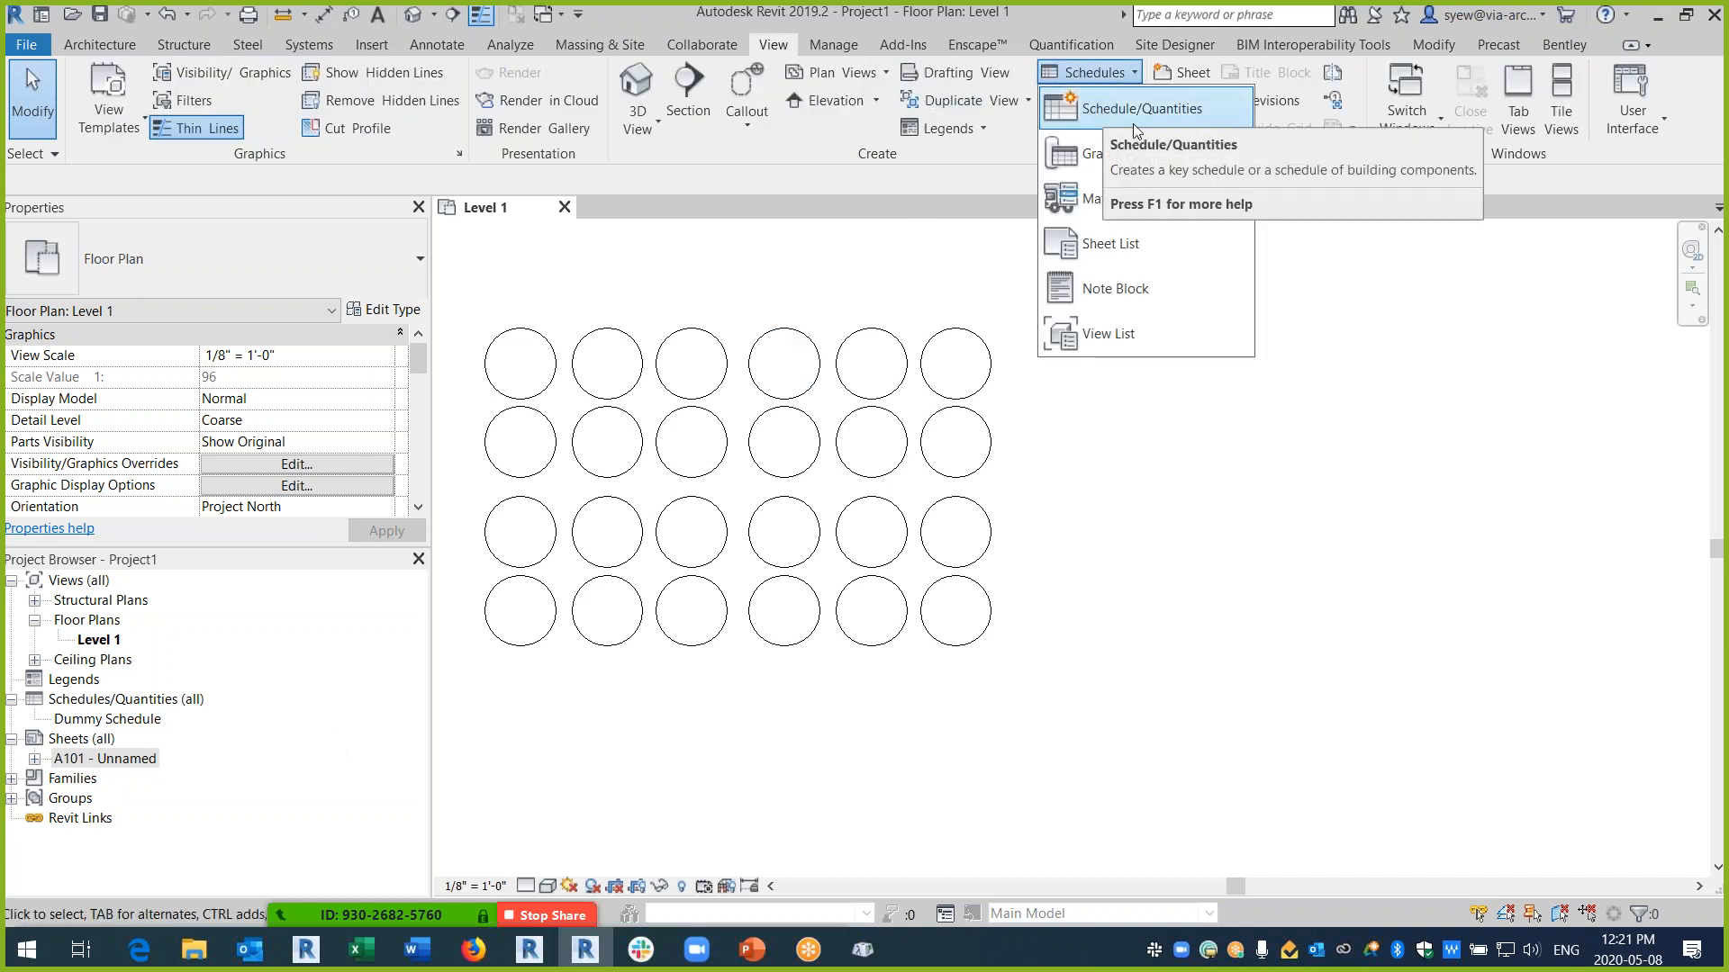
left_click(1131, 113)
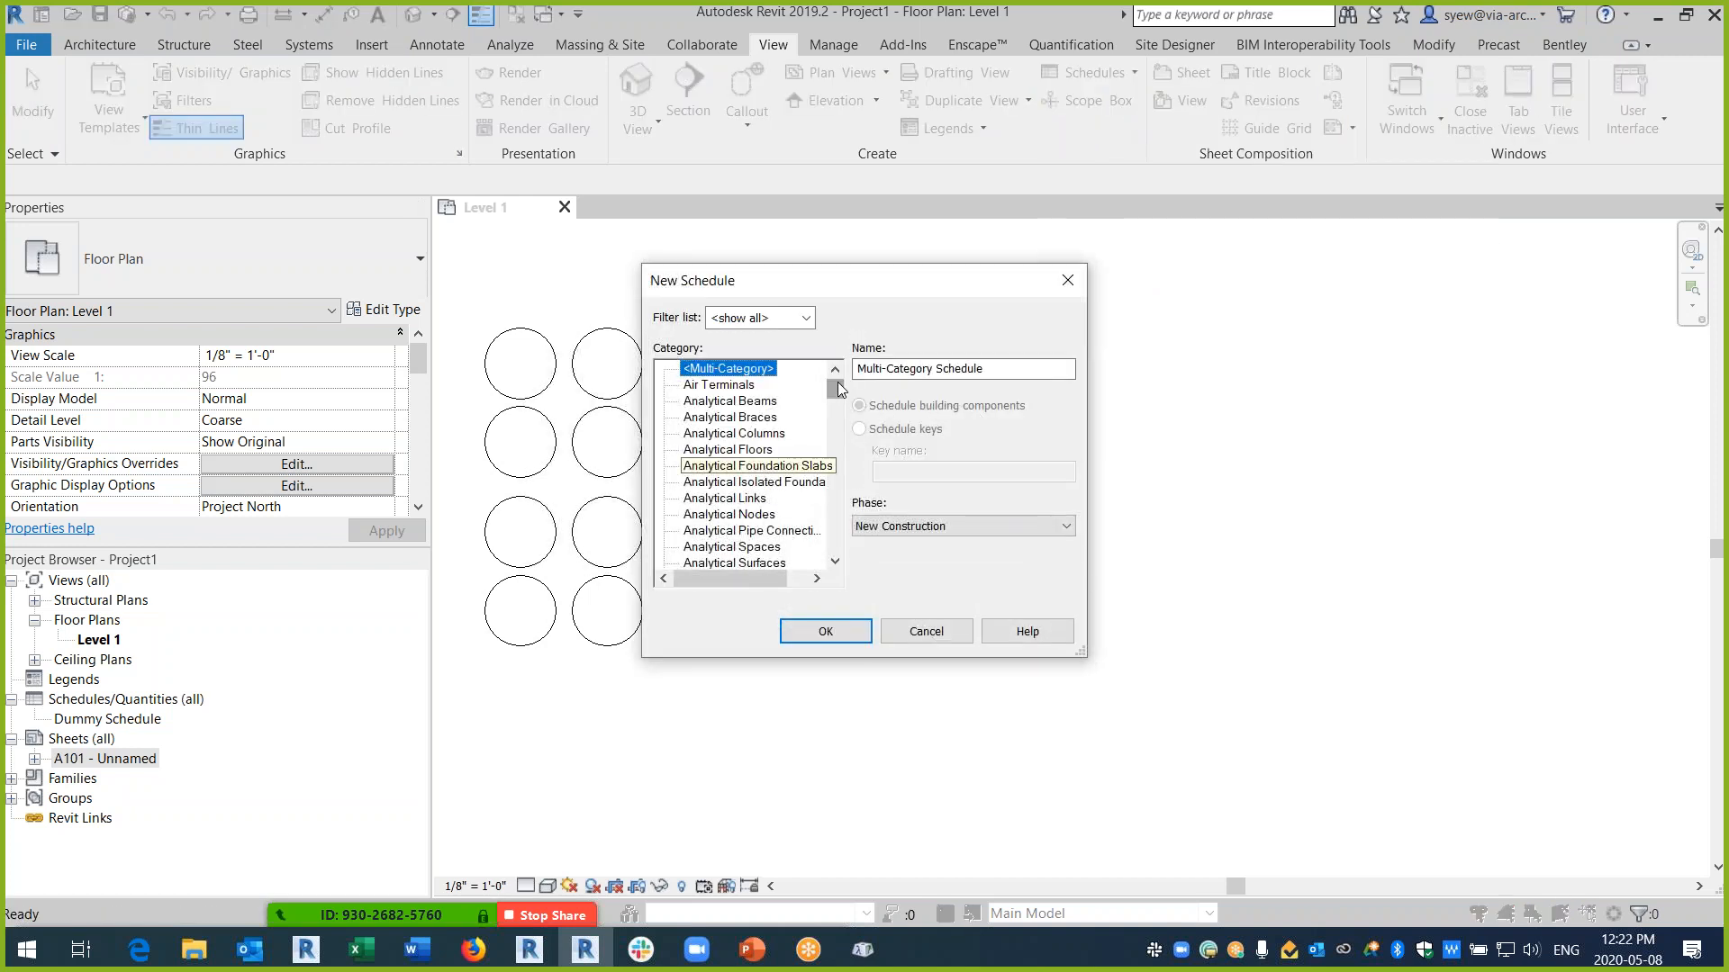
mouse_move(838, 388)
left_mouse_down()
mouse_move(845, 560)
mouse_move(836, 376)
left_mouse_up()
left_click(735, 386)
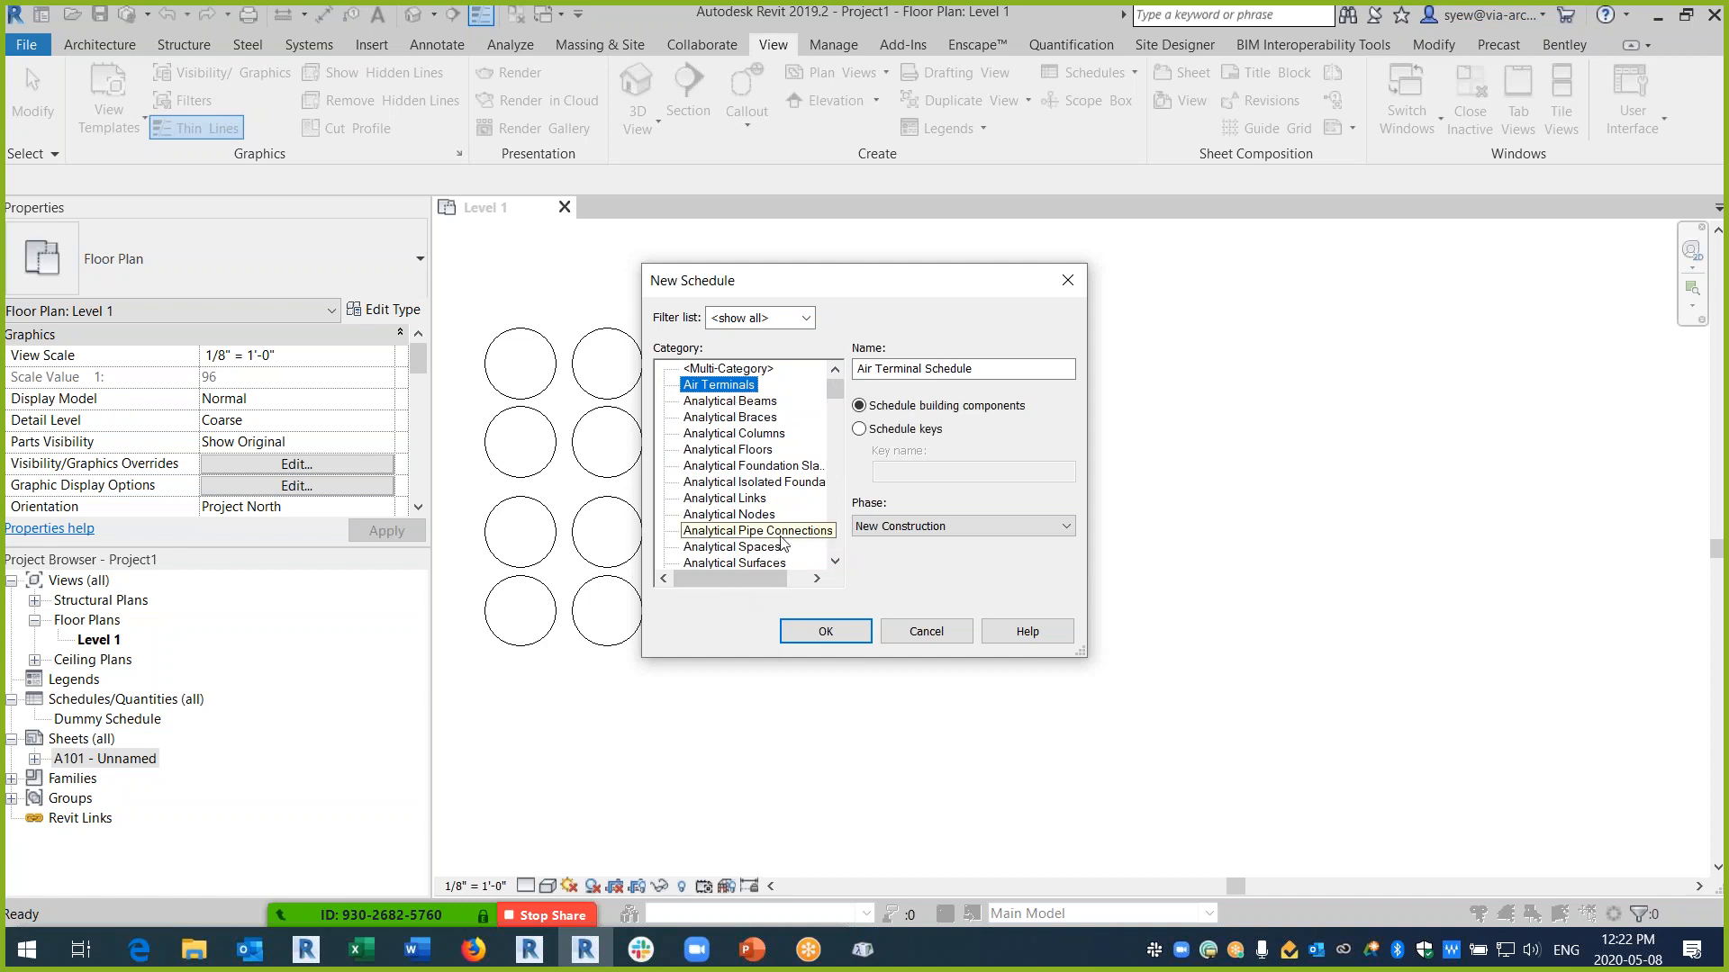
left_click_drag(830, 389, 832, 413)
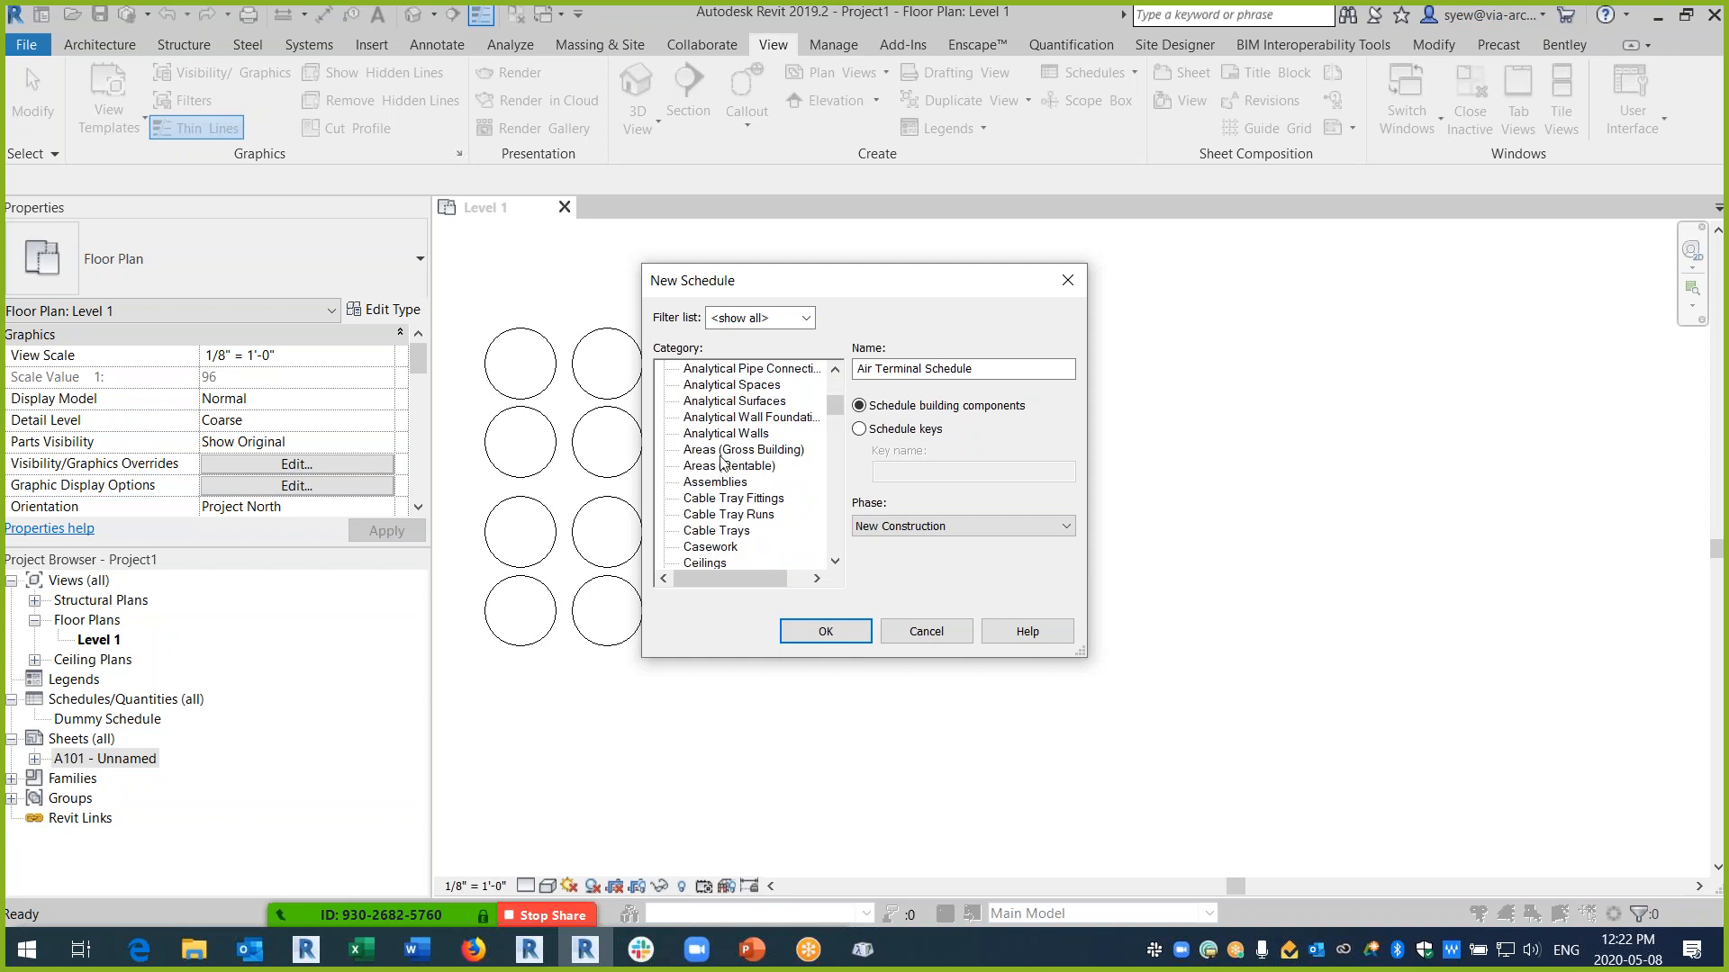
left_click_drag(835, 407, 837, 544)
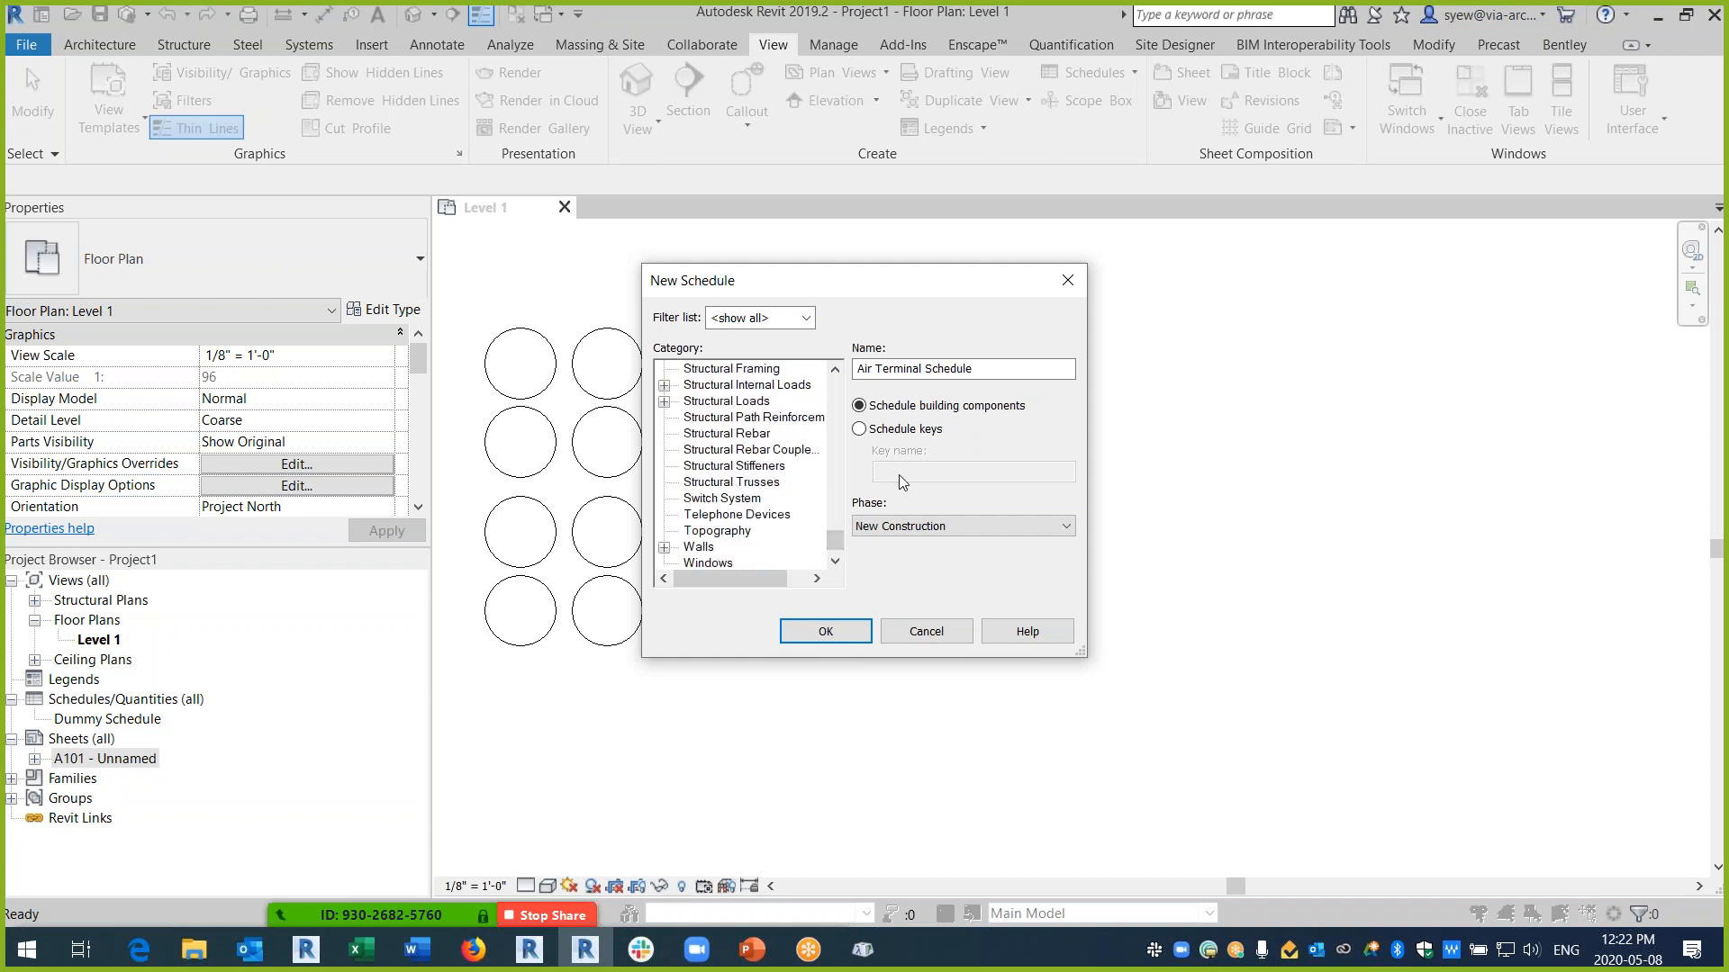
left_click_drag(839, 542, 834, 386)
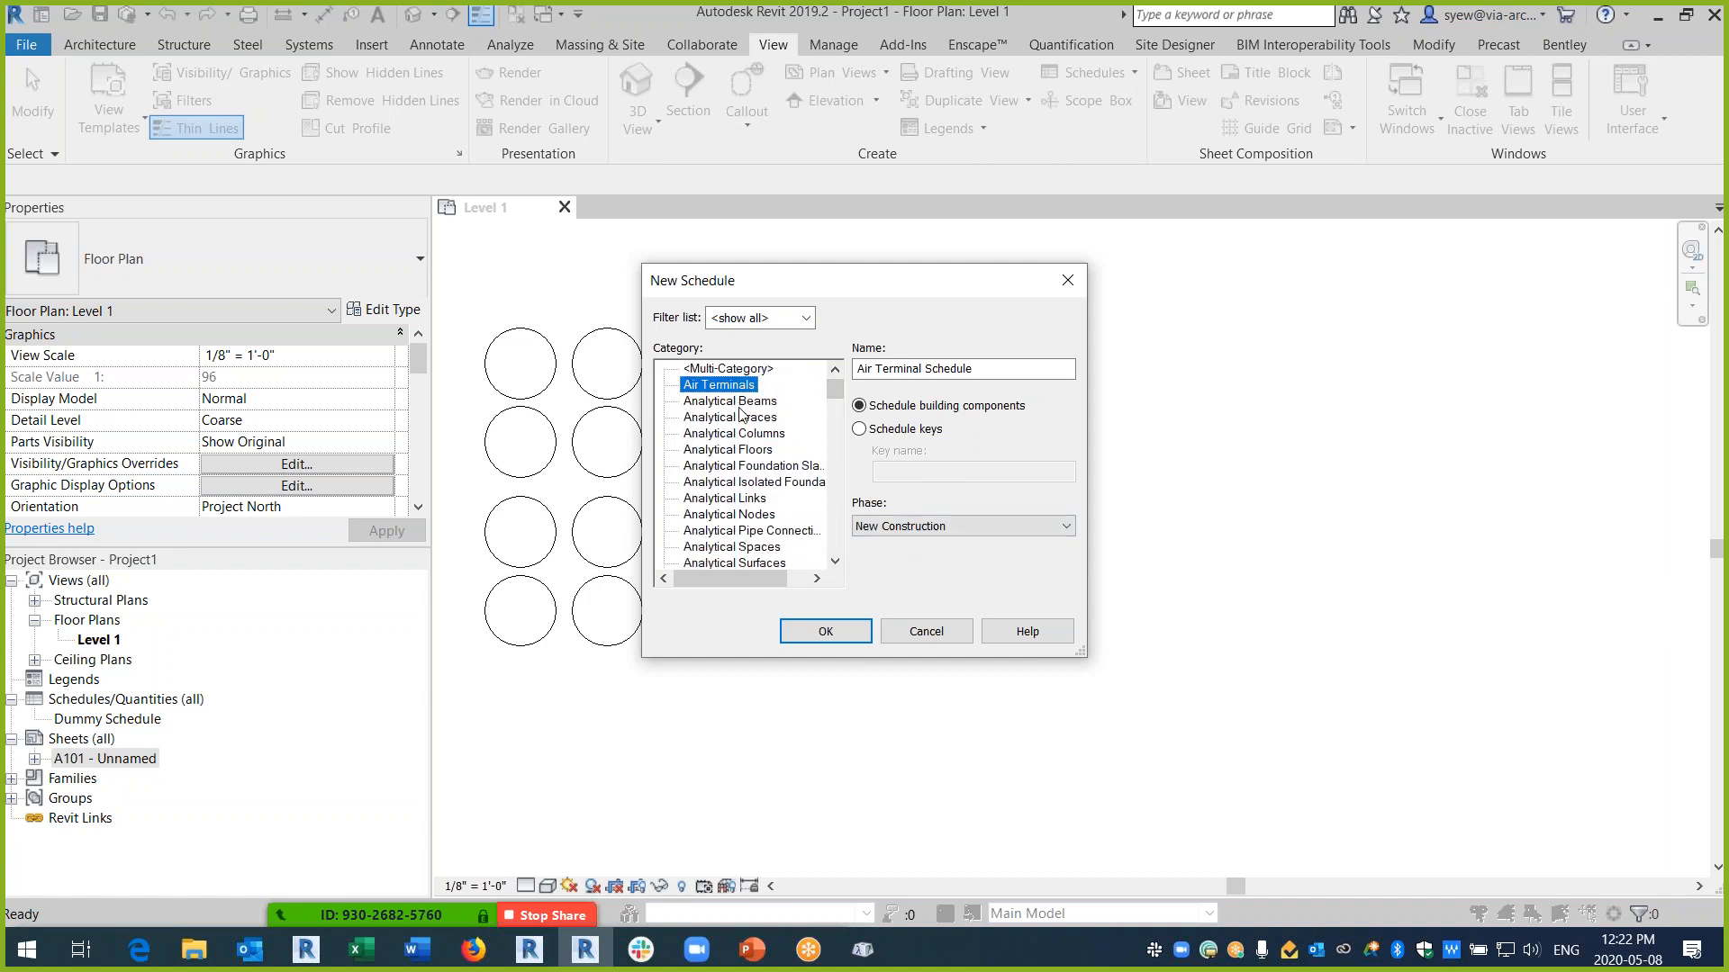
left_click(825, 632)
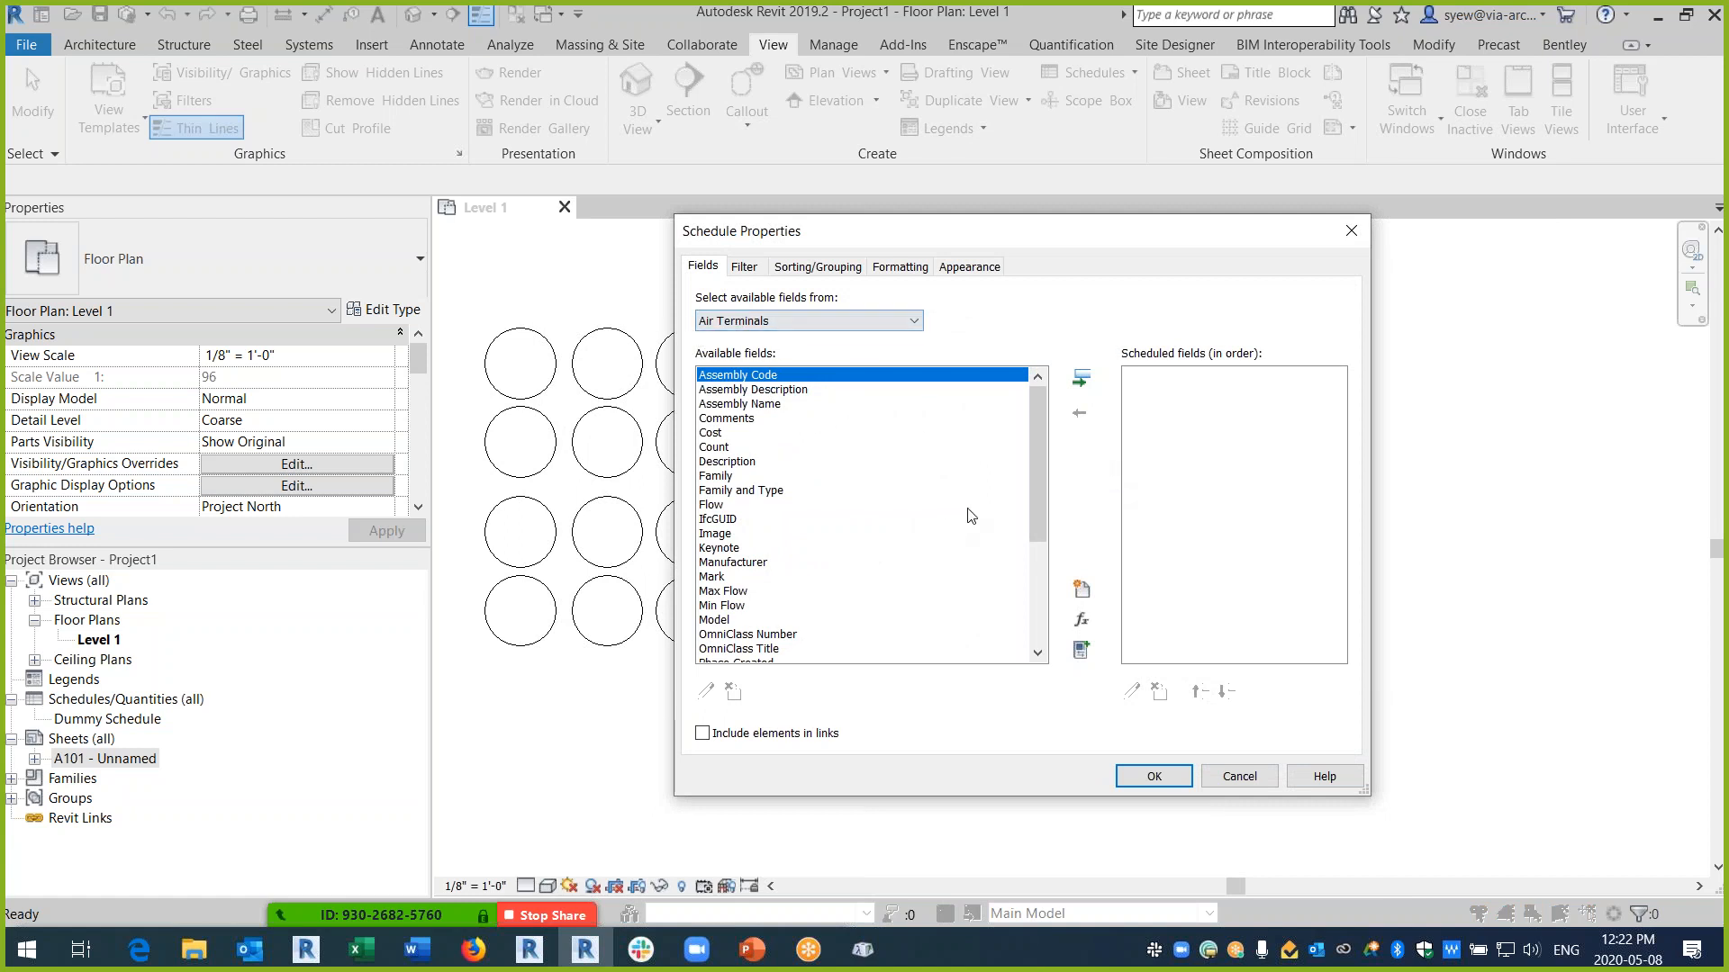
- Add Mark as the only scheduled field and generate the Air Terminal Schedule
left_click_drag(1037, 437, 1037, 558)
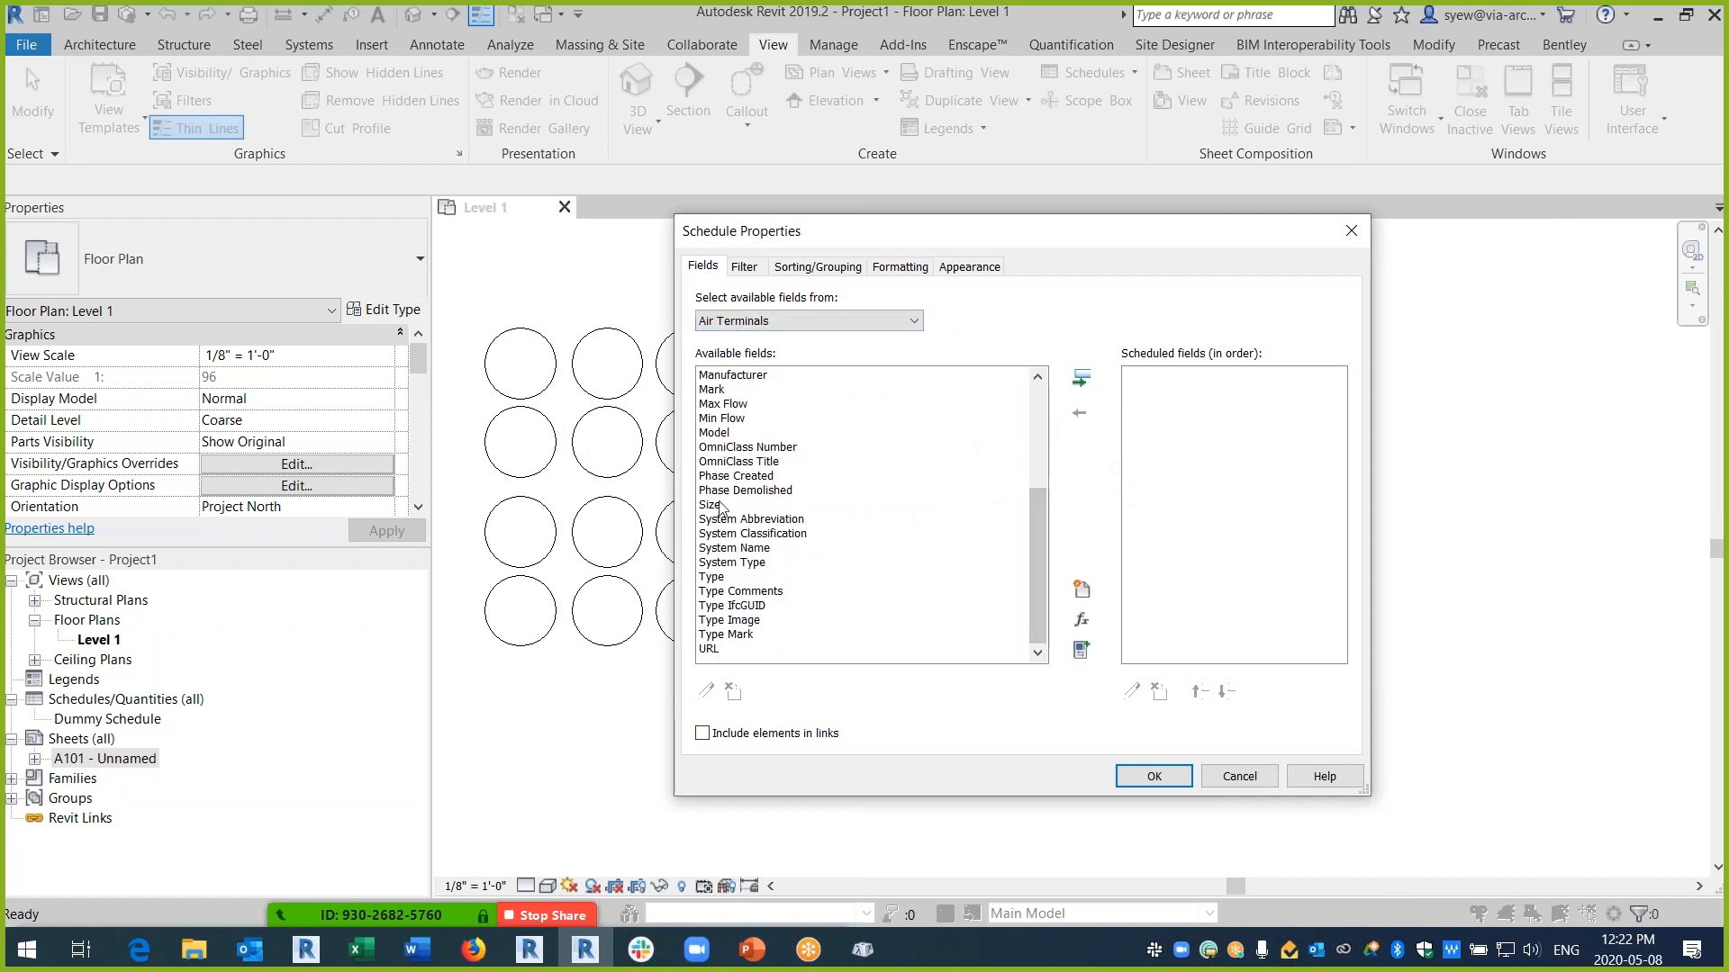
left_click(713, 390)
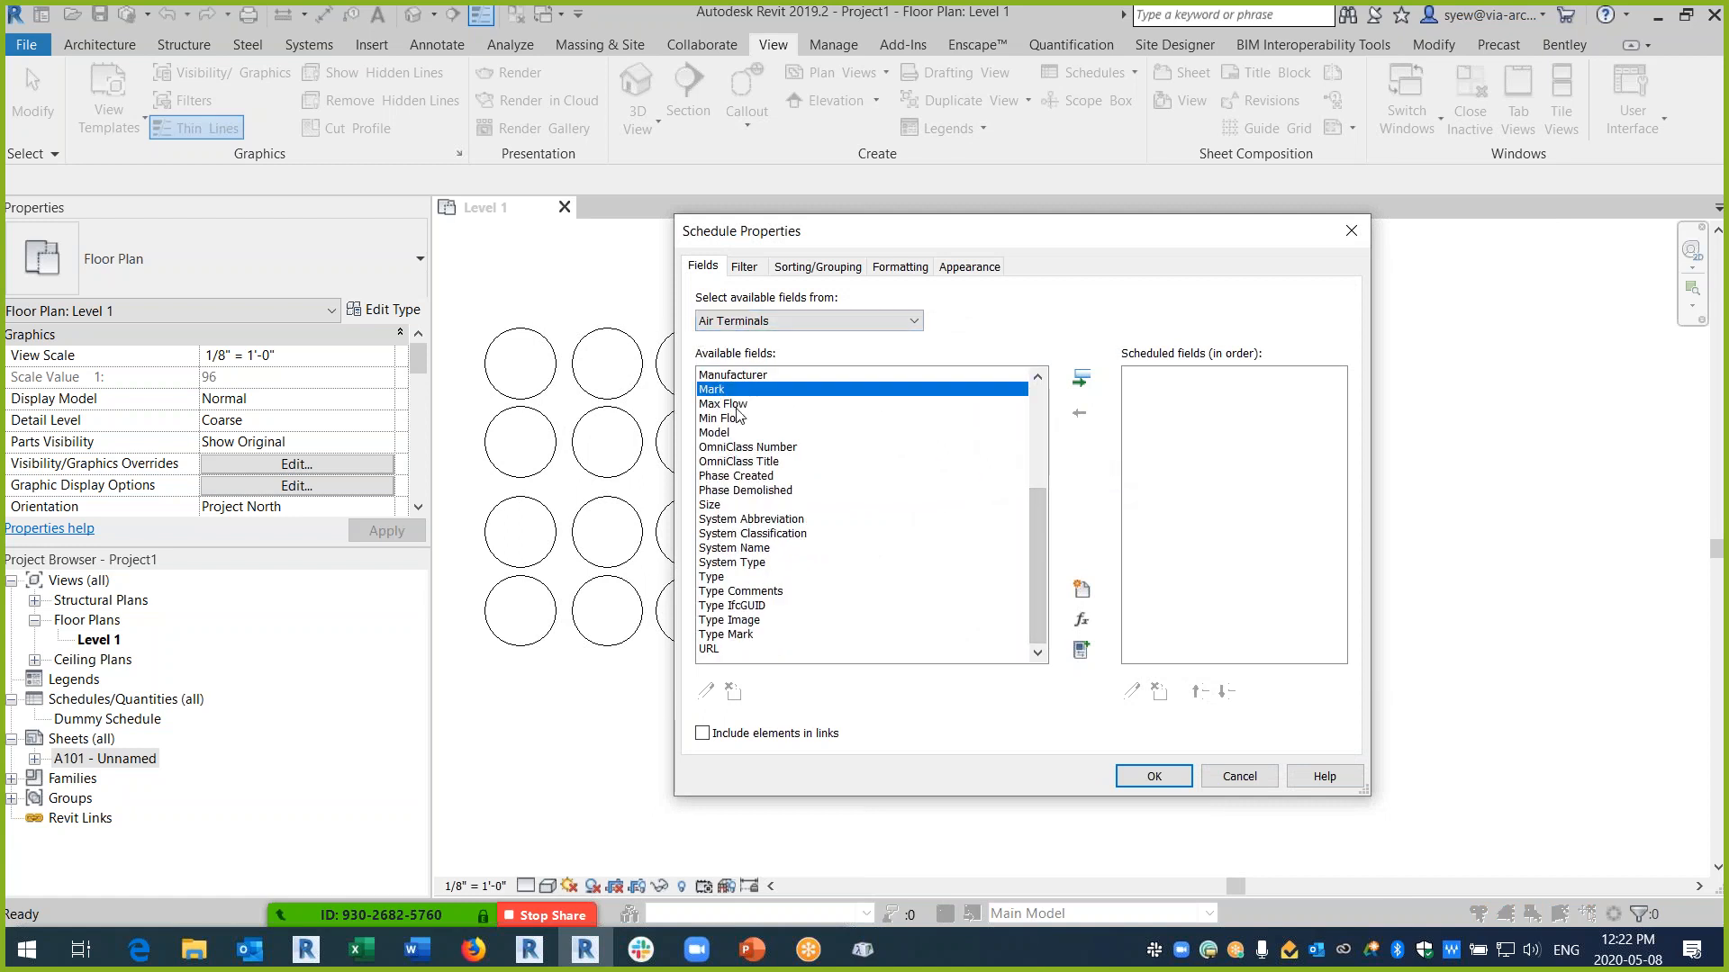
left_click(1080, 378)
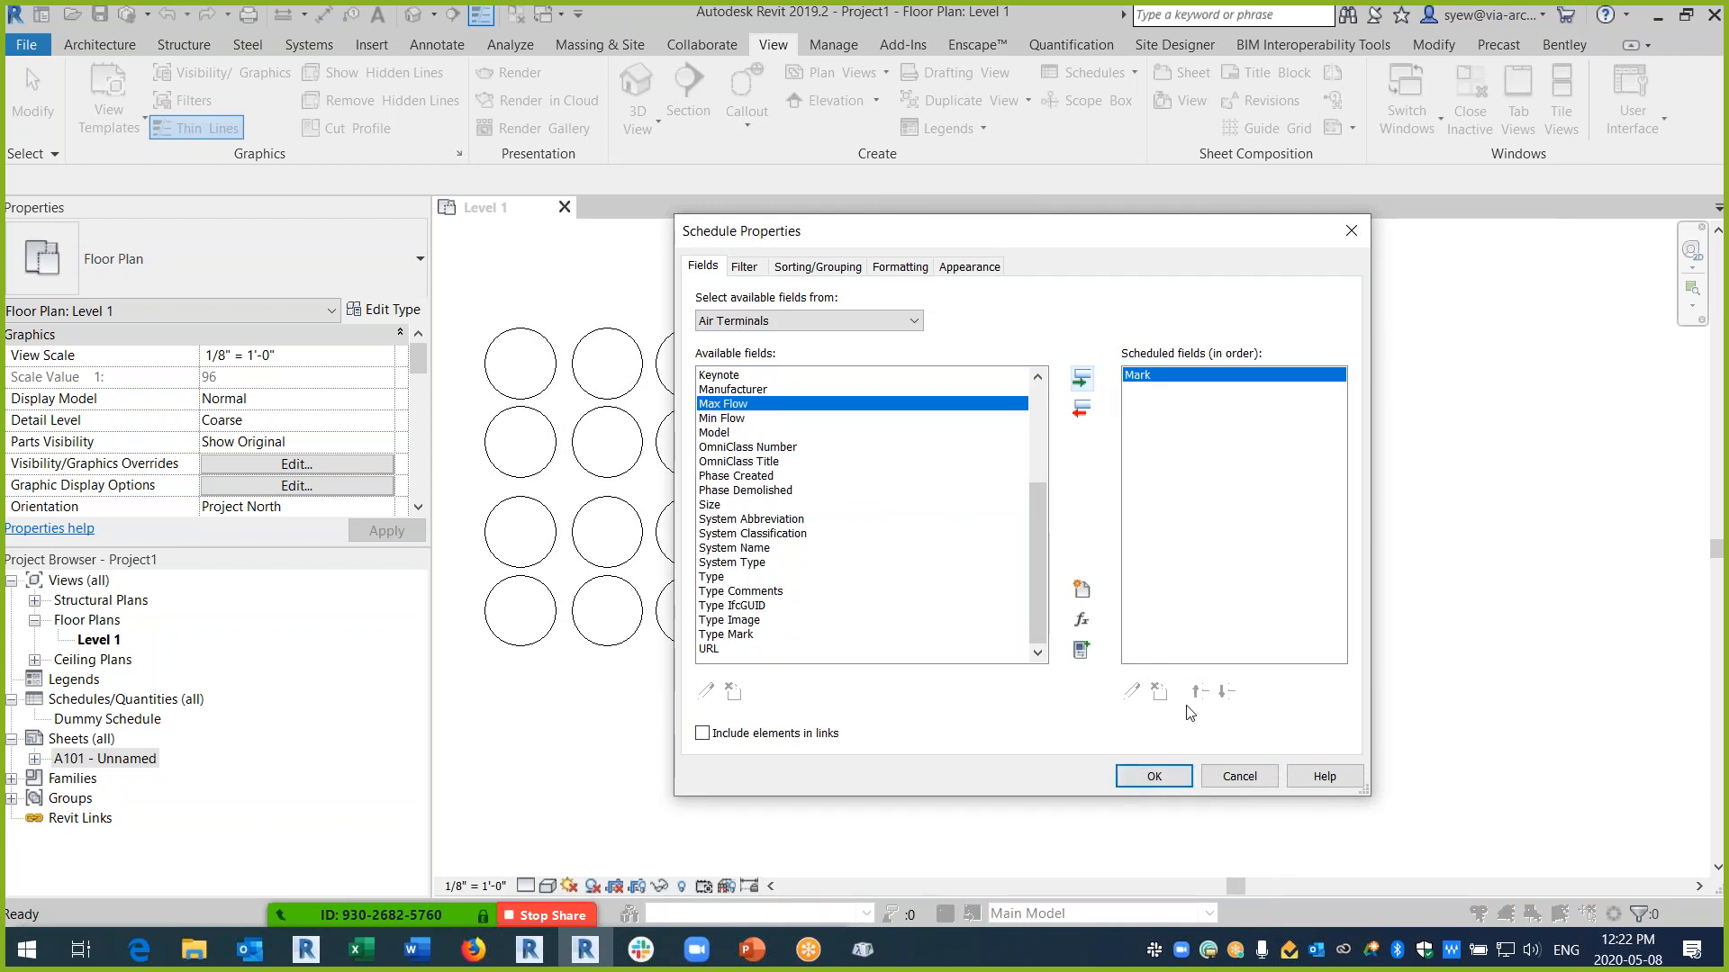
left_click(1151, 777)
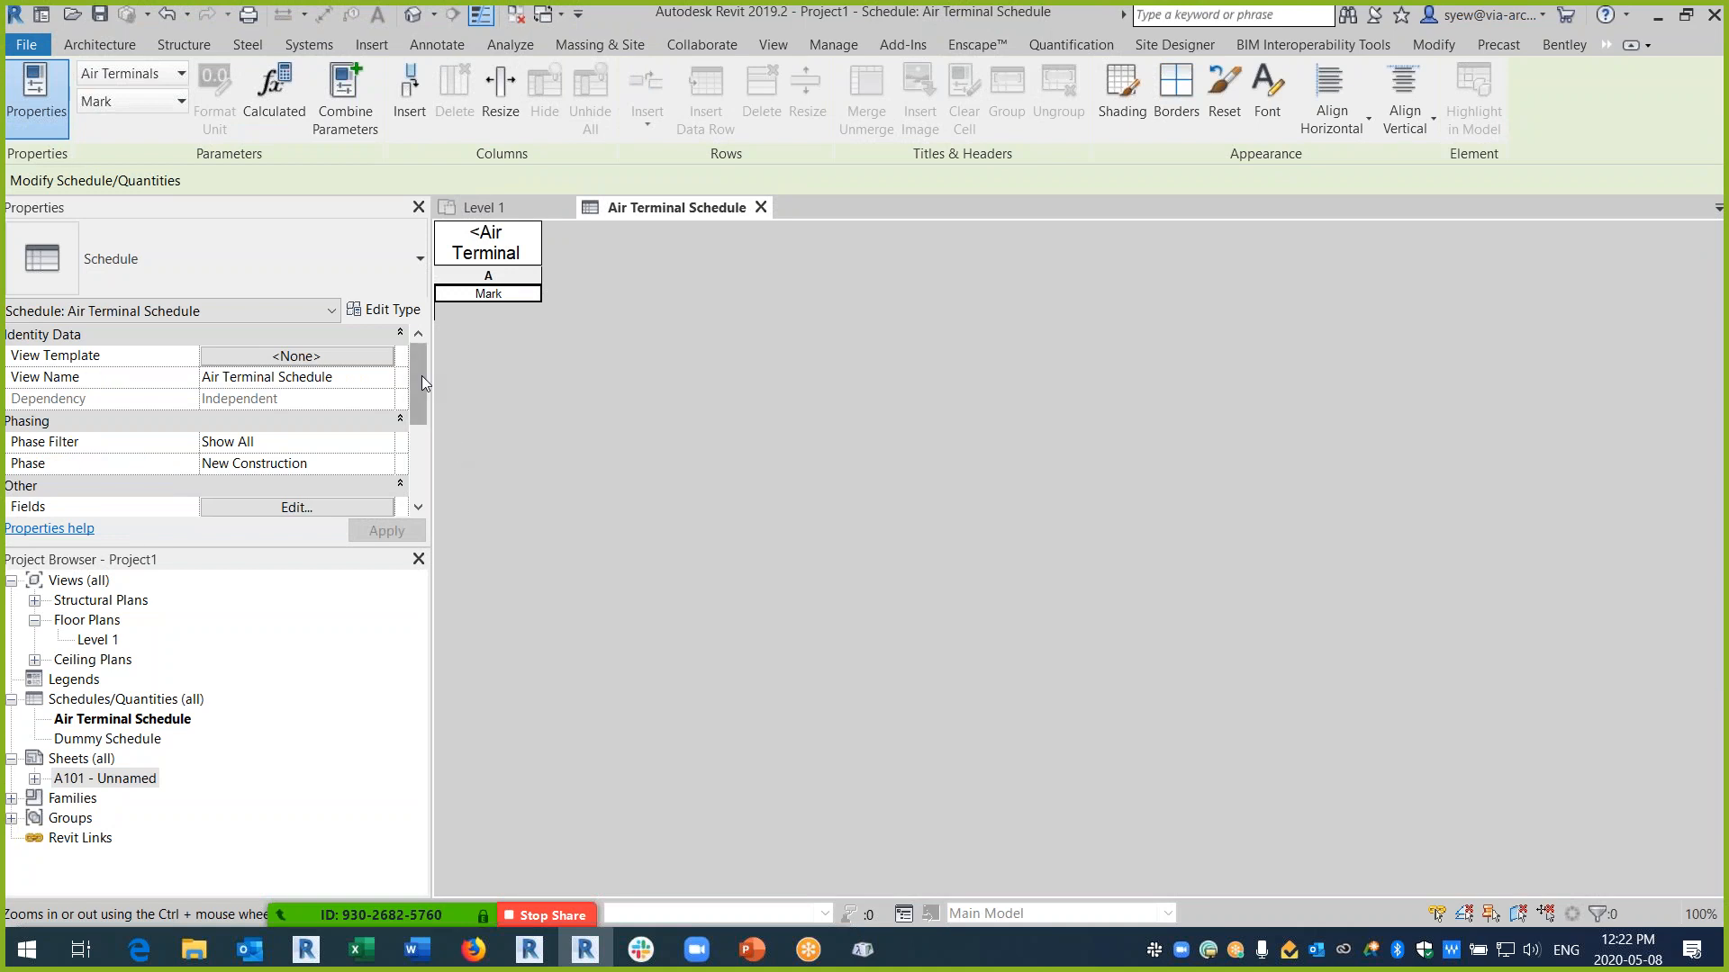
- Widen the Mark column across most of the view and turn off Show Headers in the schedule's appearance settings
left_click_drag(541, 274, 1640, 330)
left_click(297, 507)
left_click(901, 266)
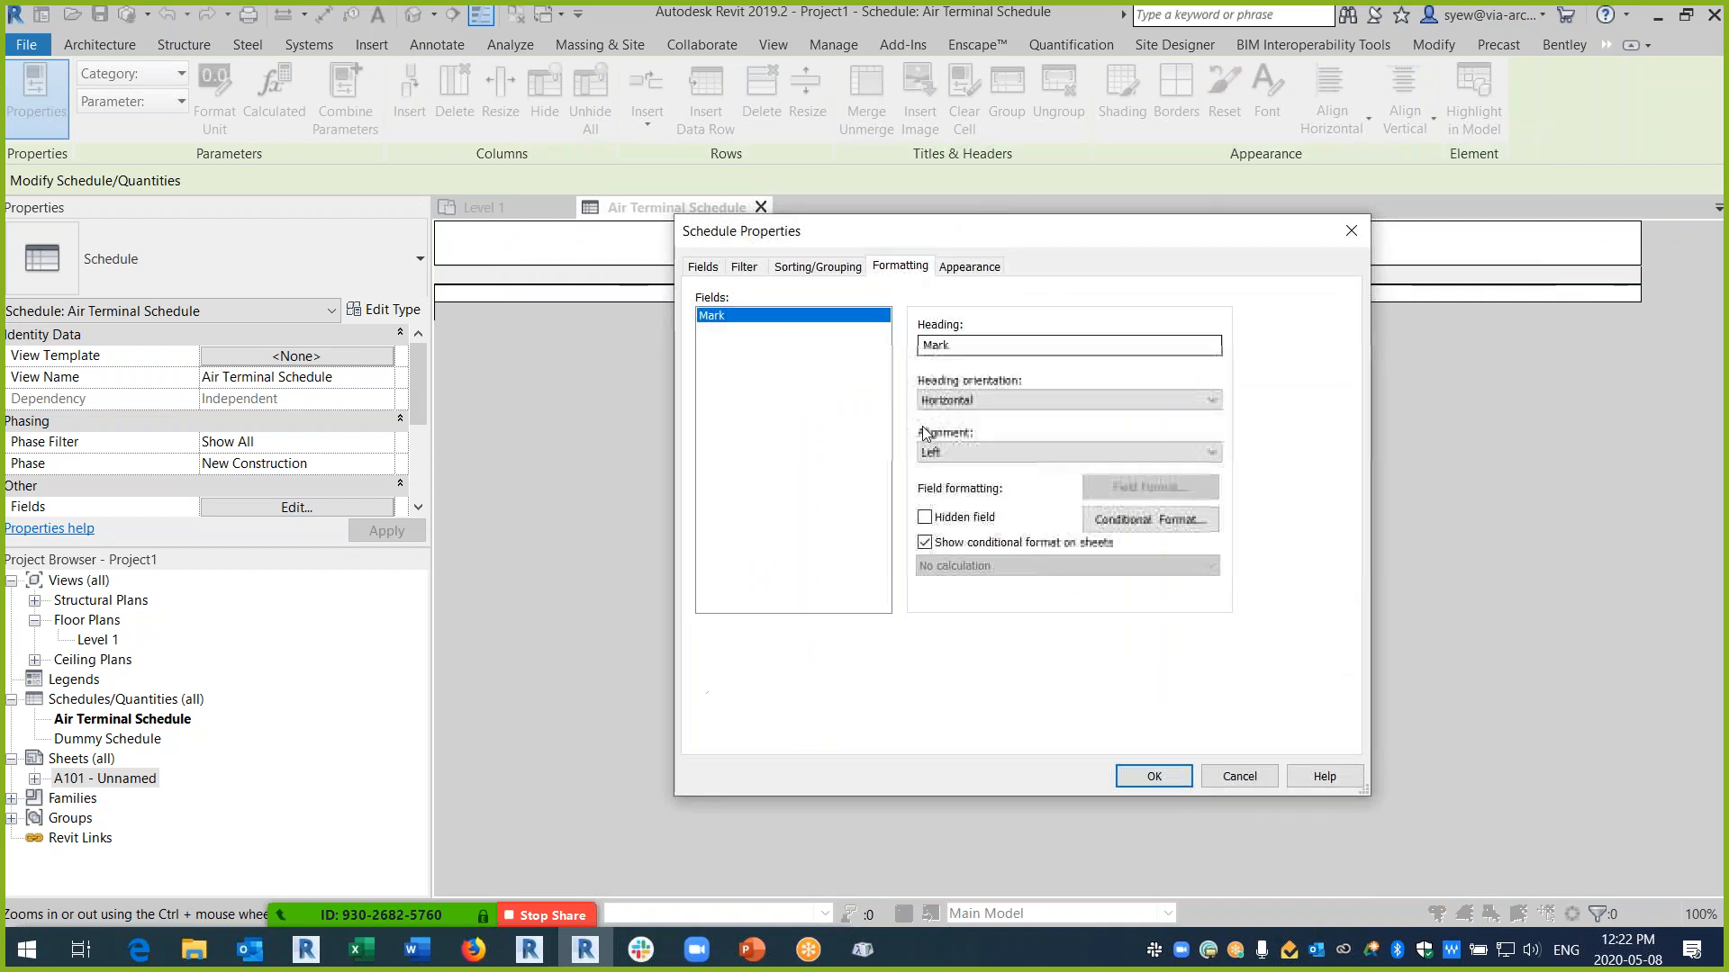
left_click(970, 266)
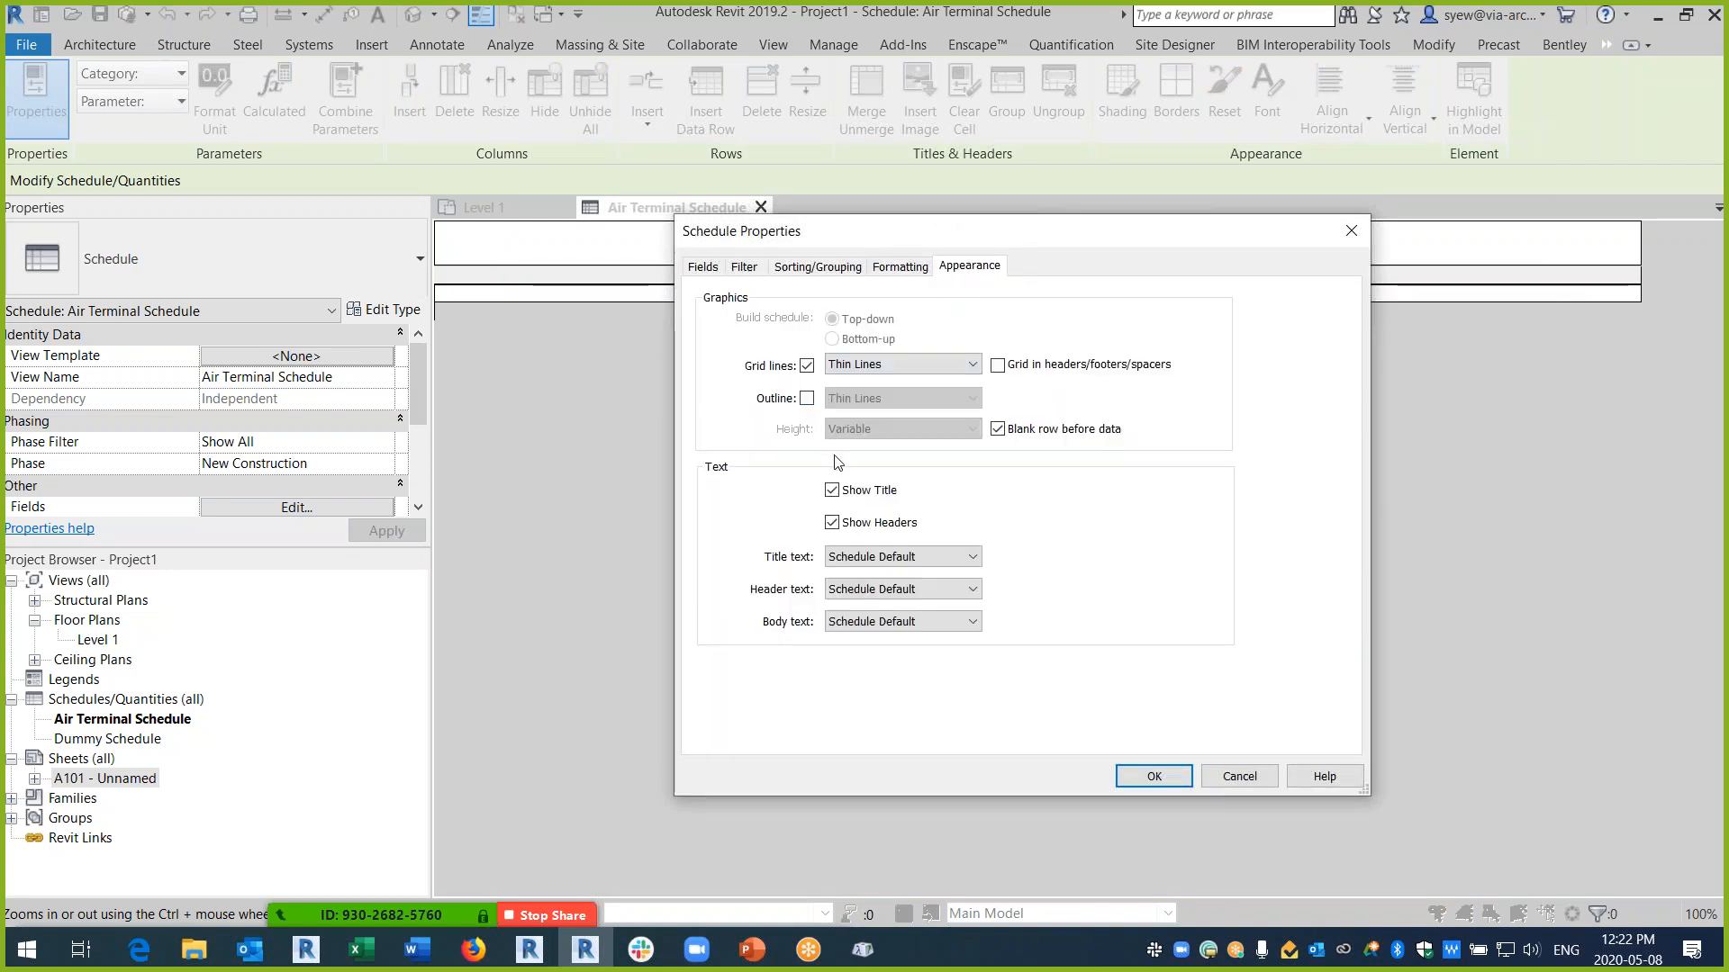
left_click(833, 524)
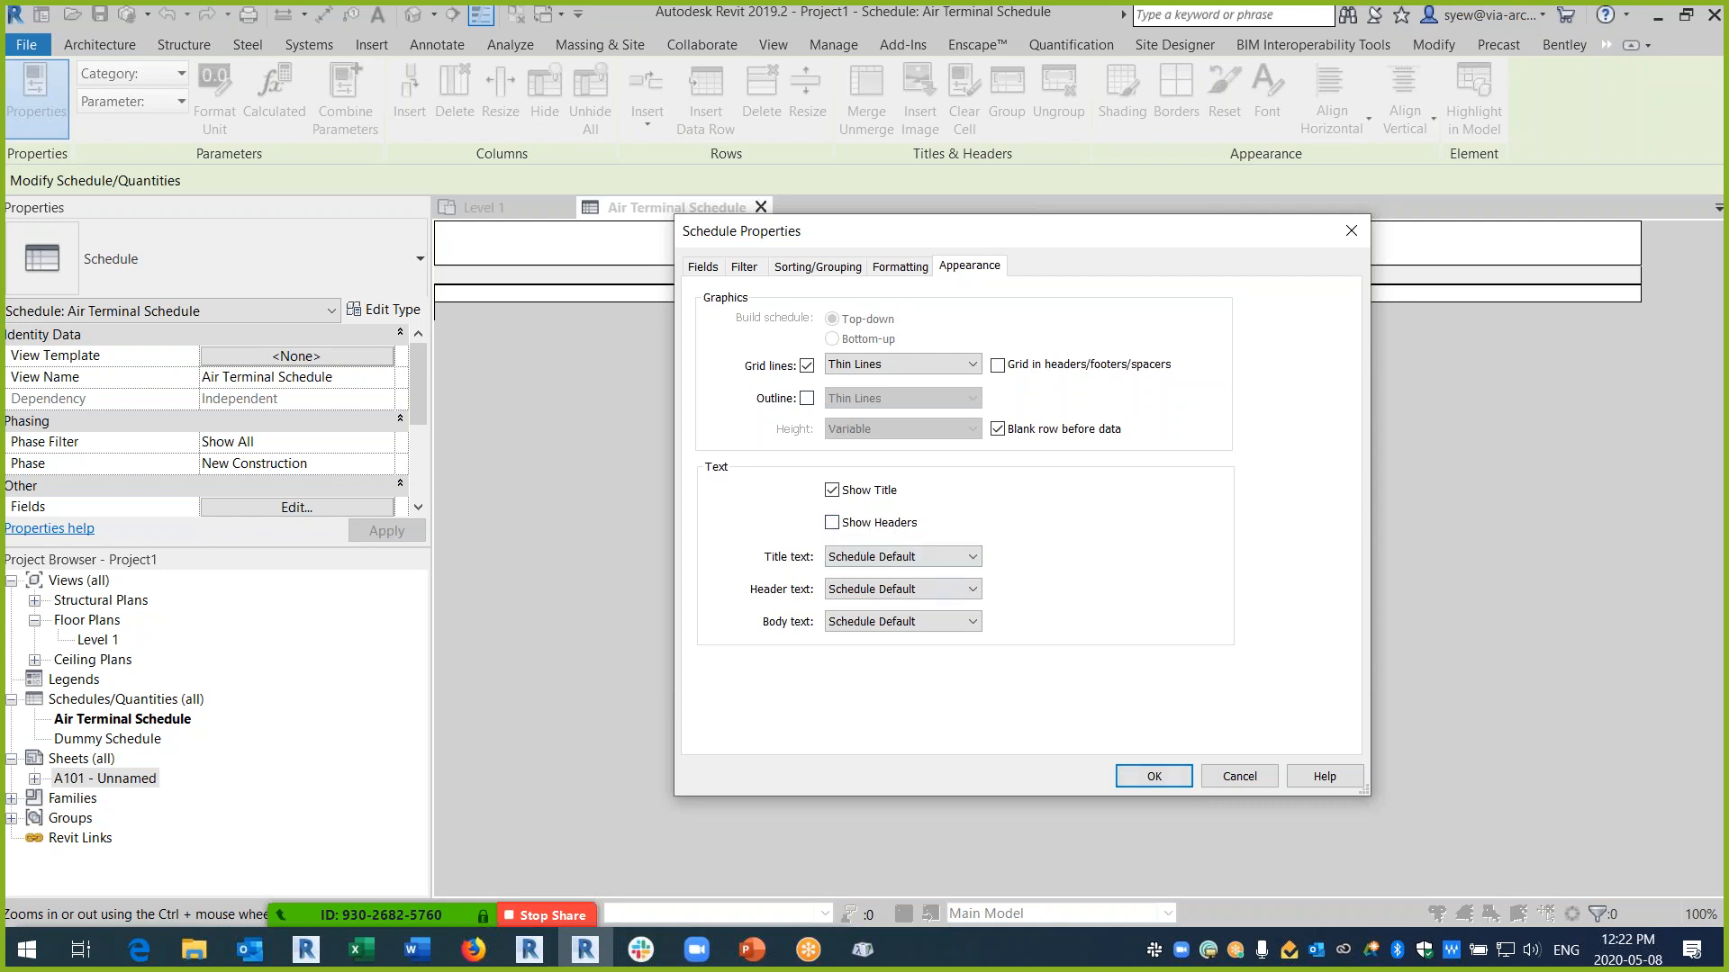
left_click(1153, 774)
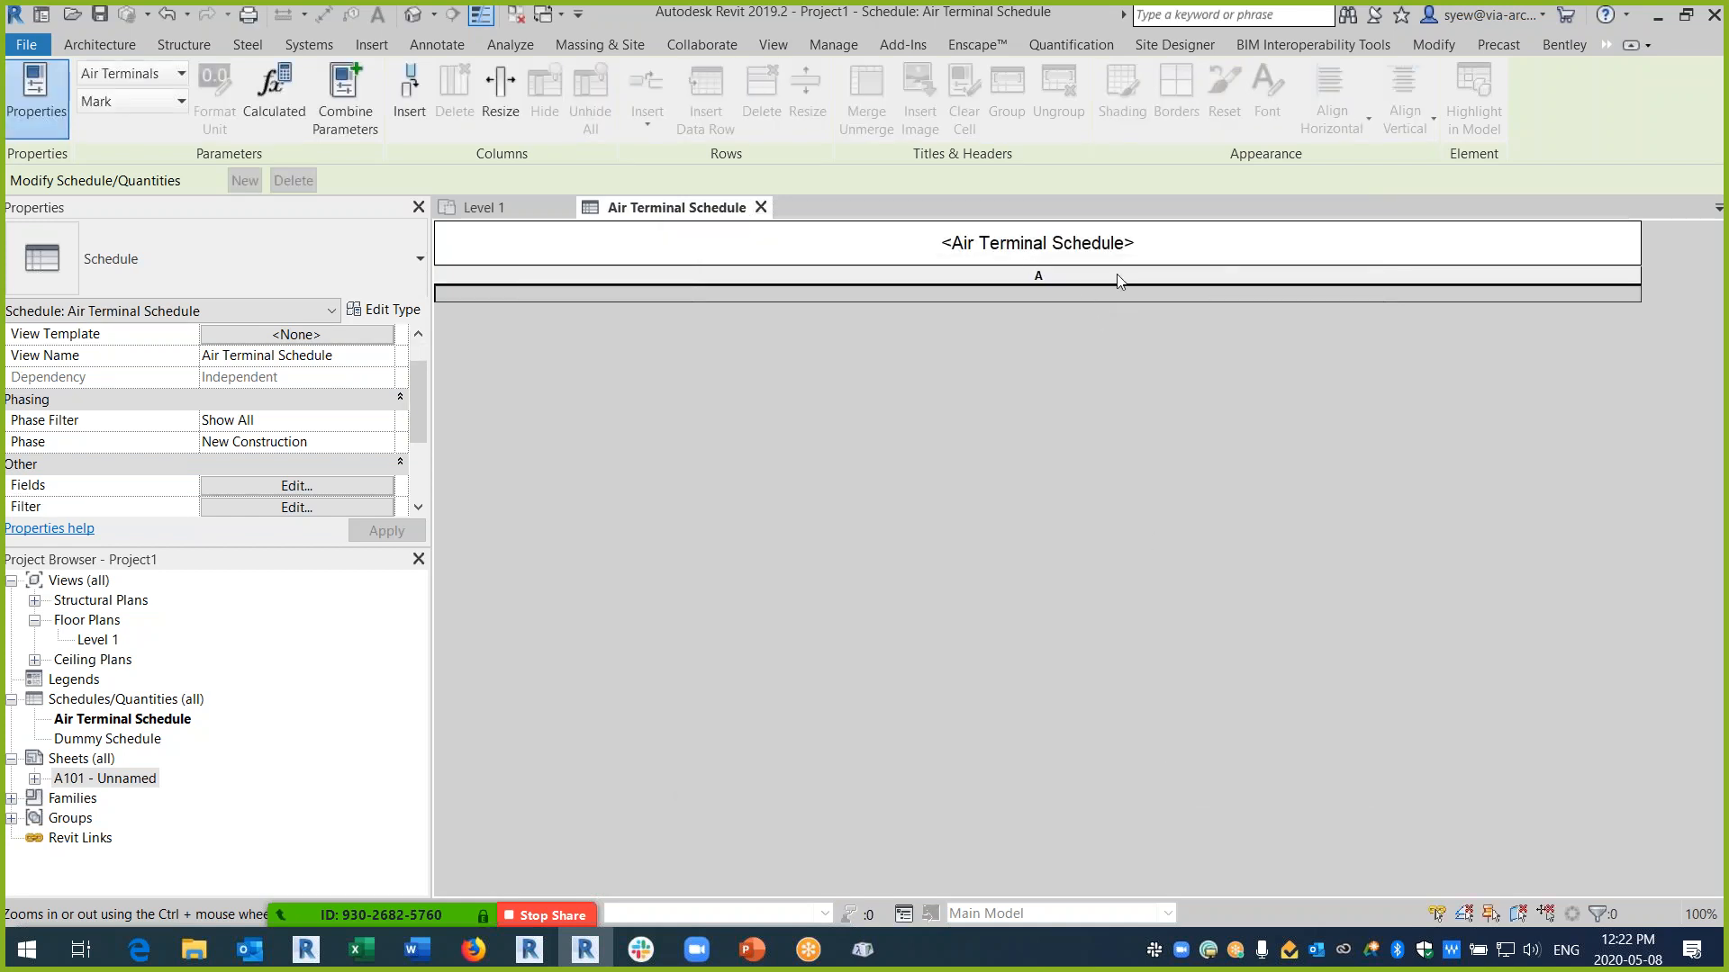
- Clear the schedule's title cell and insert three additional rows in the title area
left_click(1213, 258)
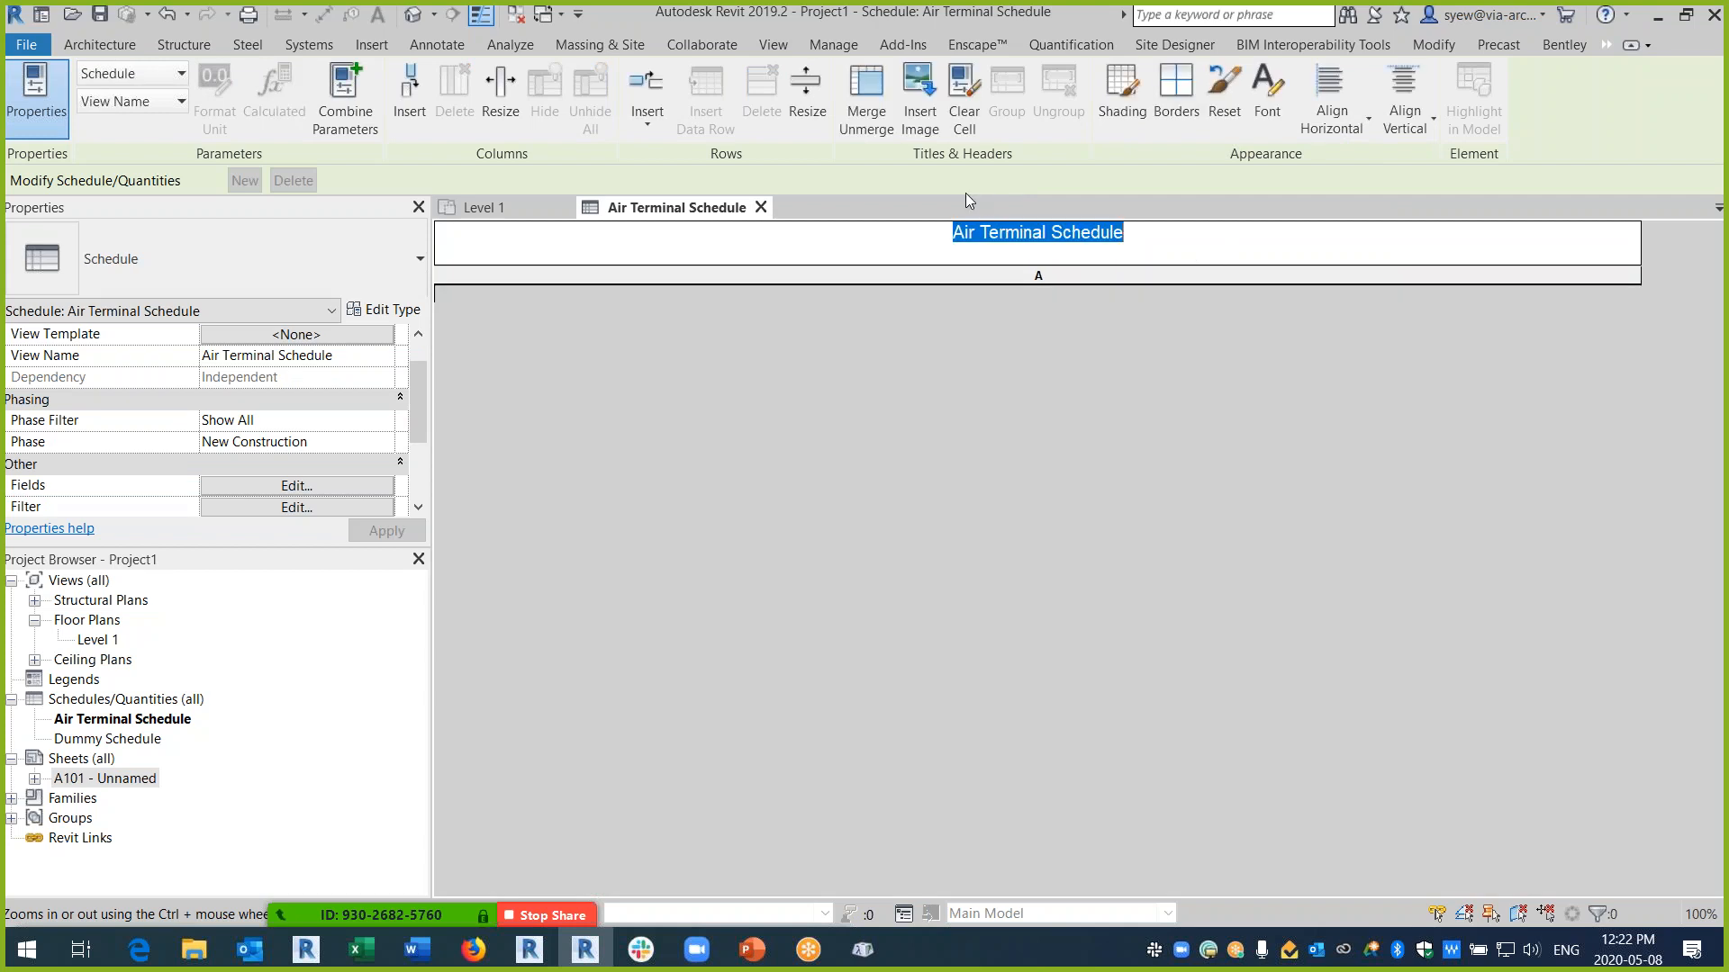
left_click(963, 99)
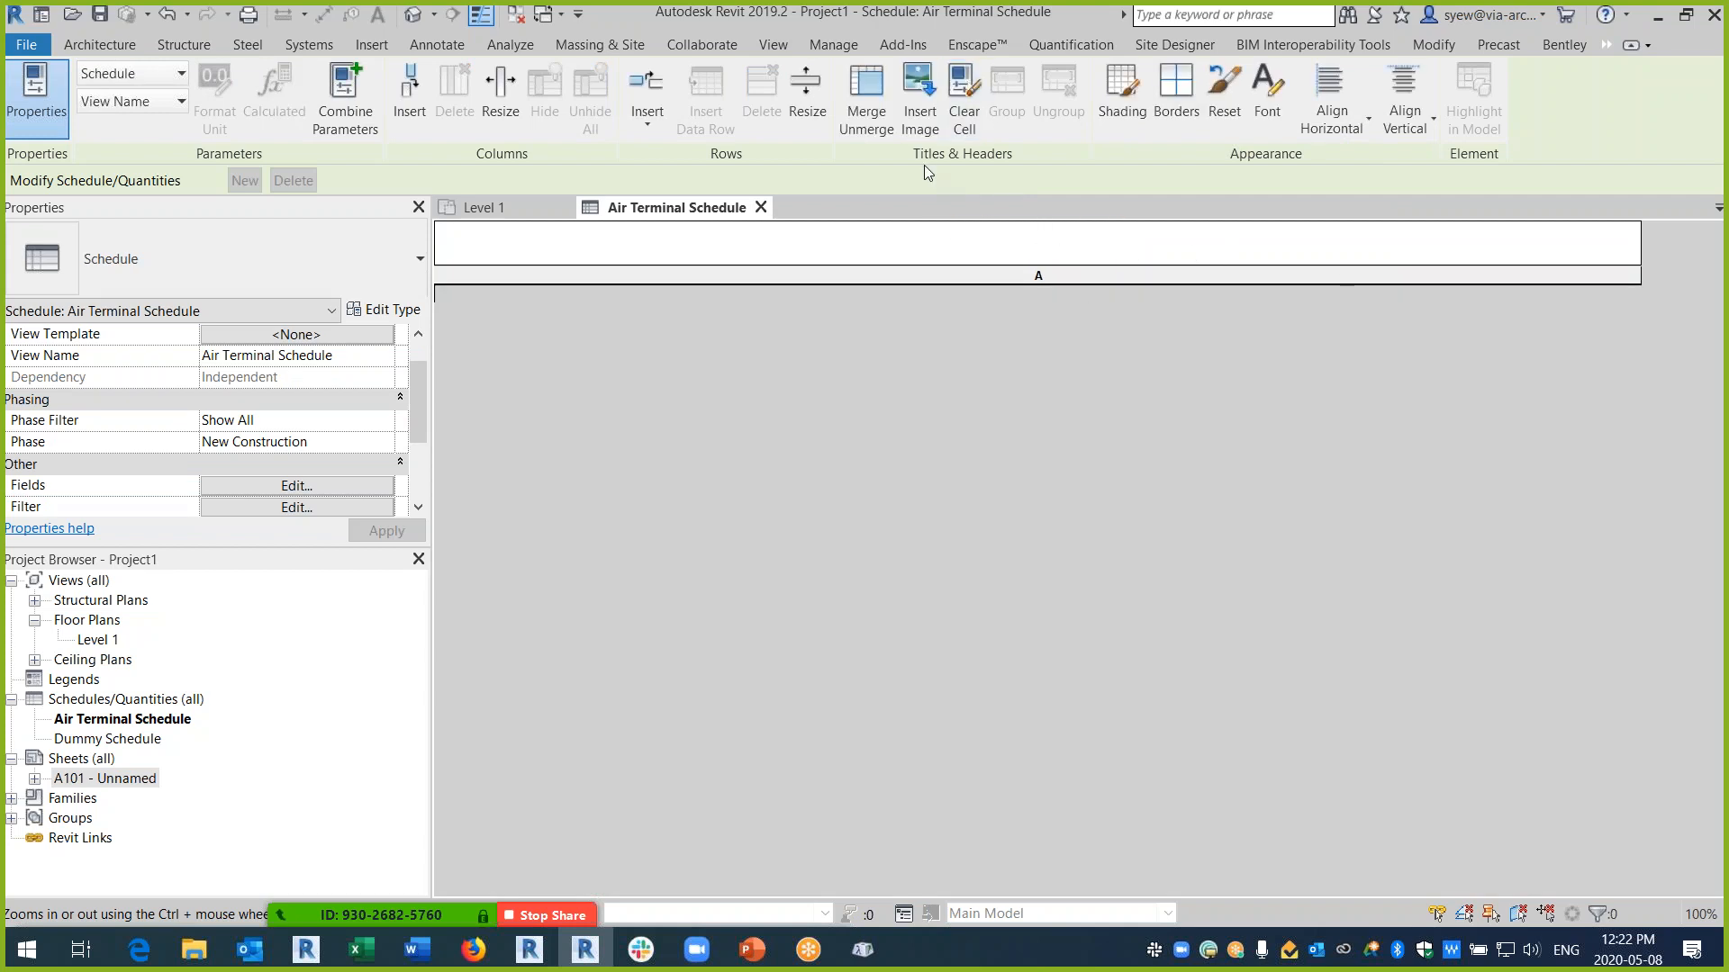
left_click(646, 126)
left_click(713, 167)
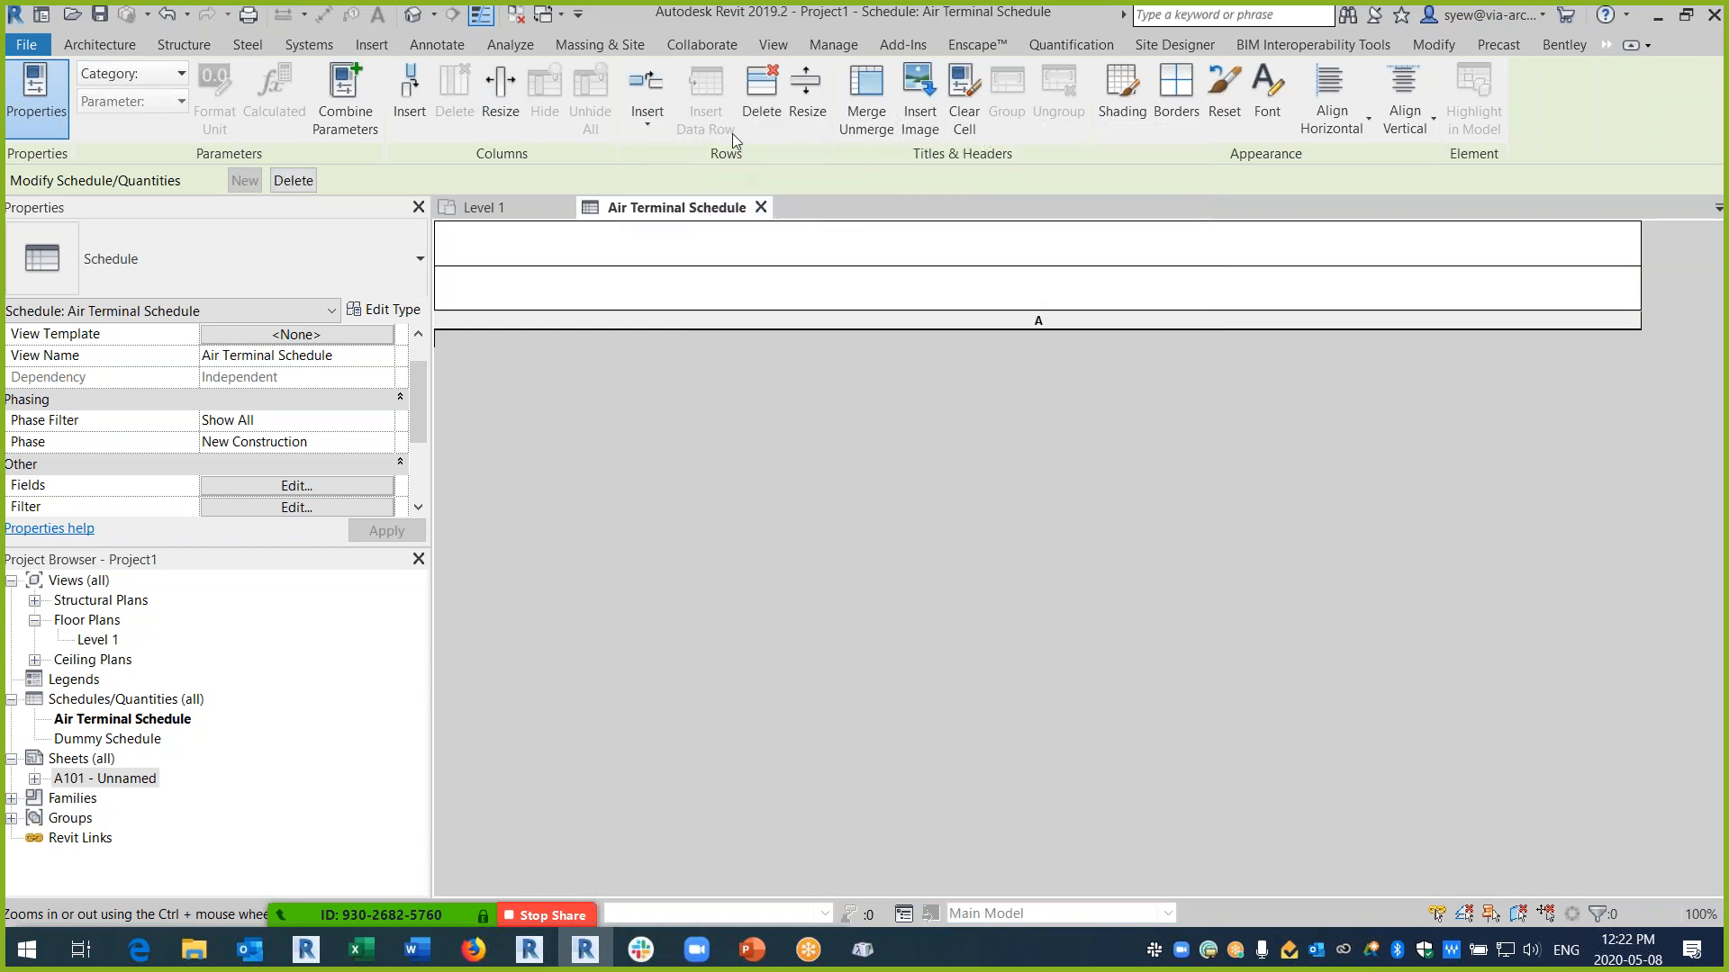
left_click(647, 125)
left_click(711, 165)
left_click(647, 125)
left_click(668, 165)
- Fill the four title rows with the placeholder texts test, test, tes and test
type("test")
left_click(726, 293)
type("test")
left_click(760, 348)
type("tes")
left_click(810, 397)
type("test")
- Insert three columns in the title area, starting from the first row's cell
left_click(1097, 248)
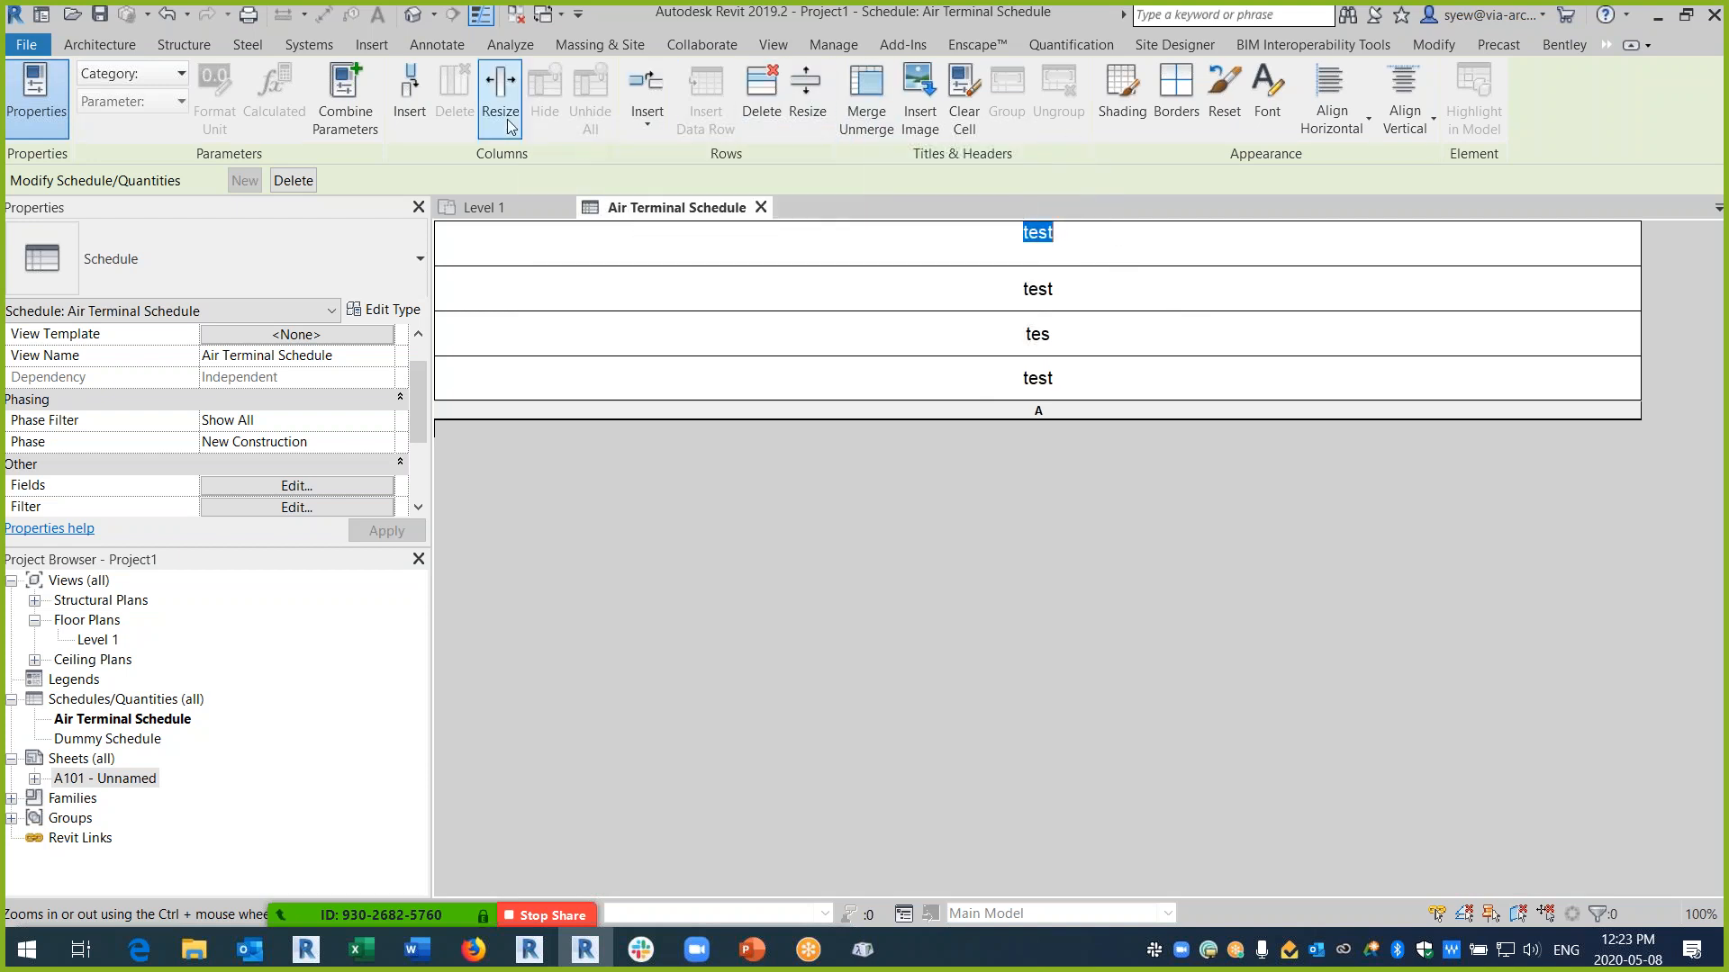
left_click(424, 117)
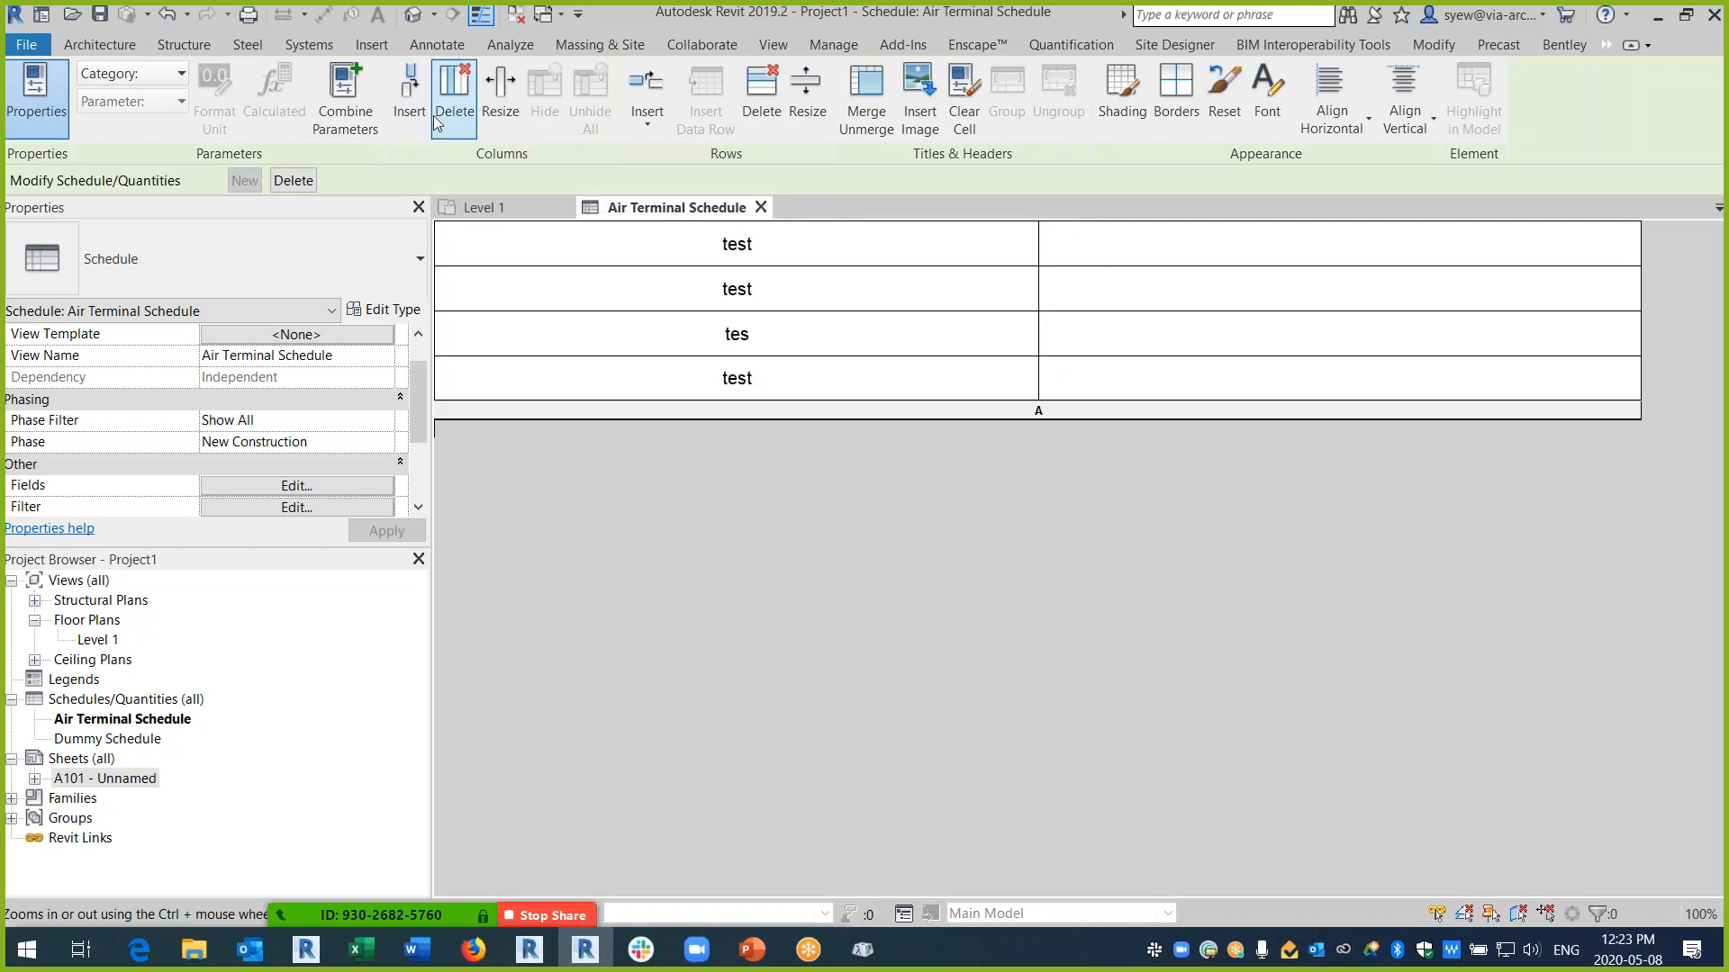
left_click(415, 97)
left_click(415, 95)
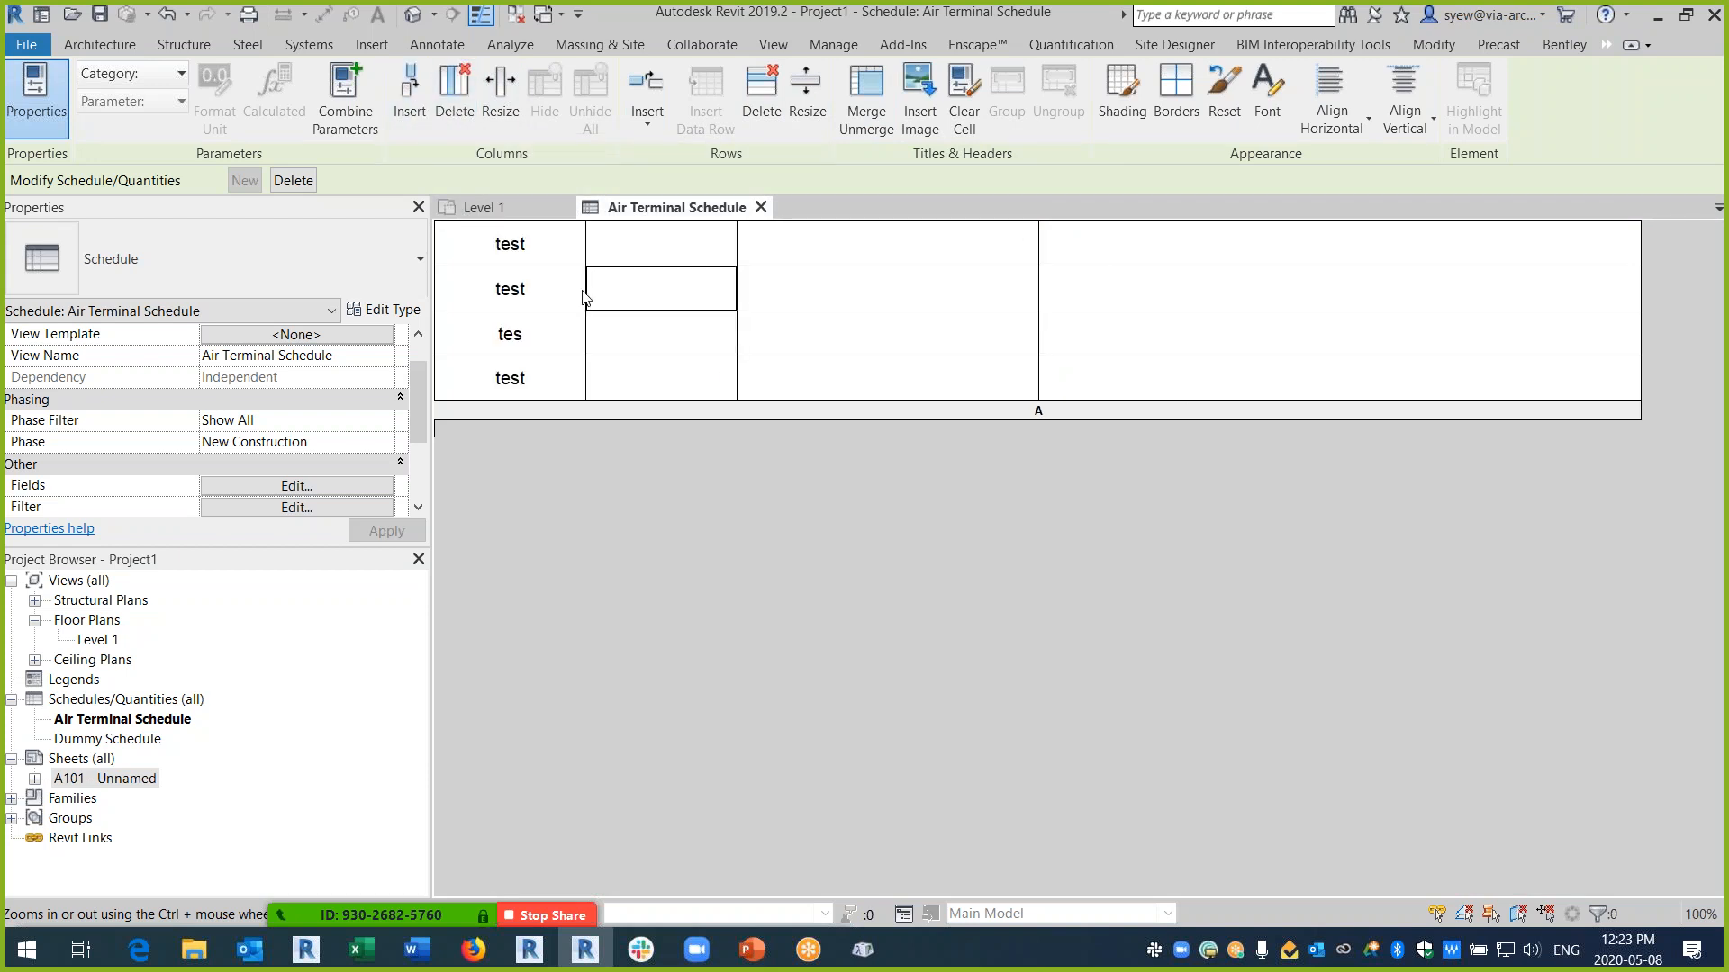
- Merge the first two cells of the second title row and the last two cells of the third row
left_click_drag(638, 299, 527, 299)
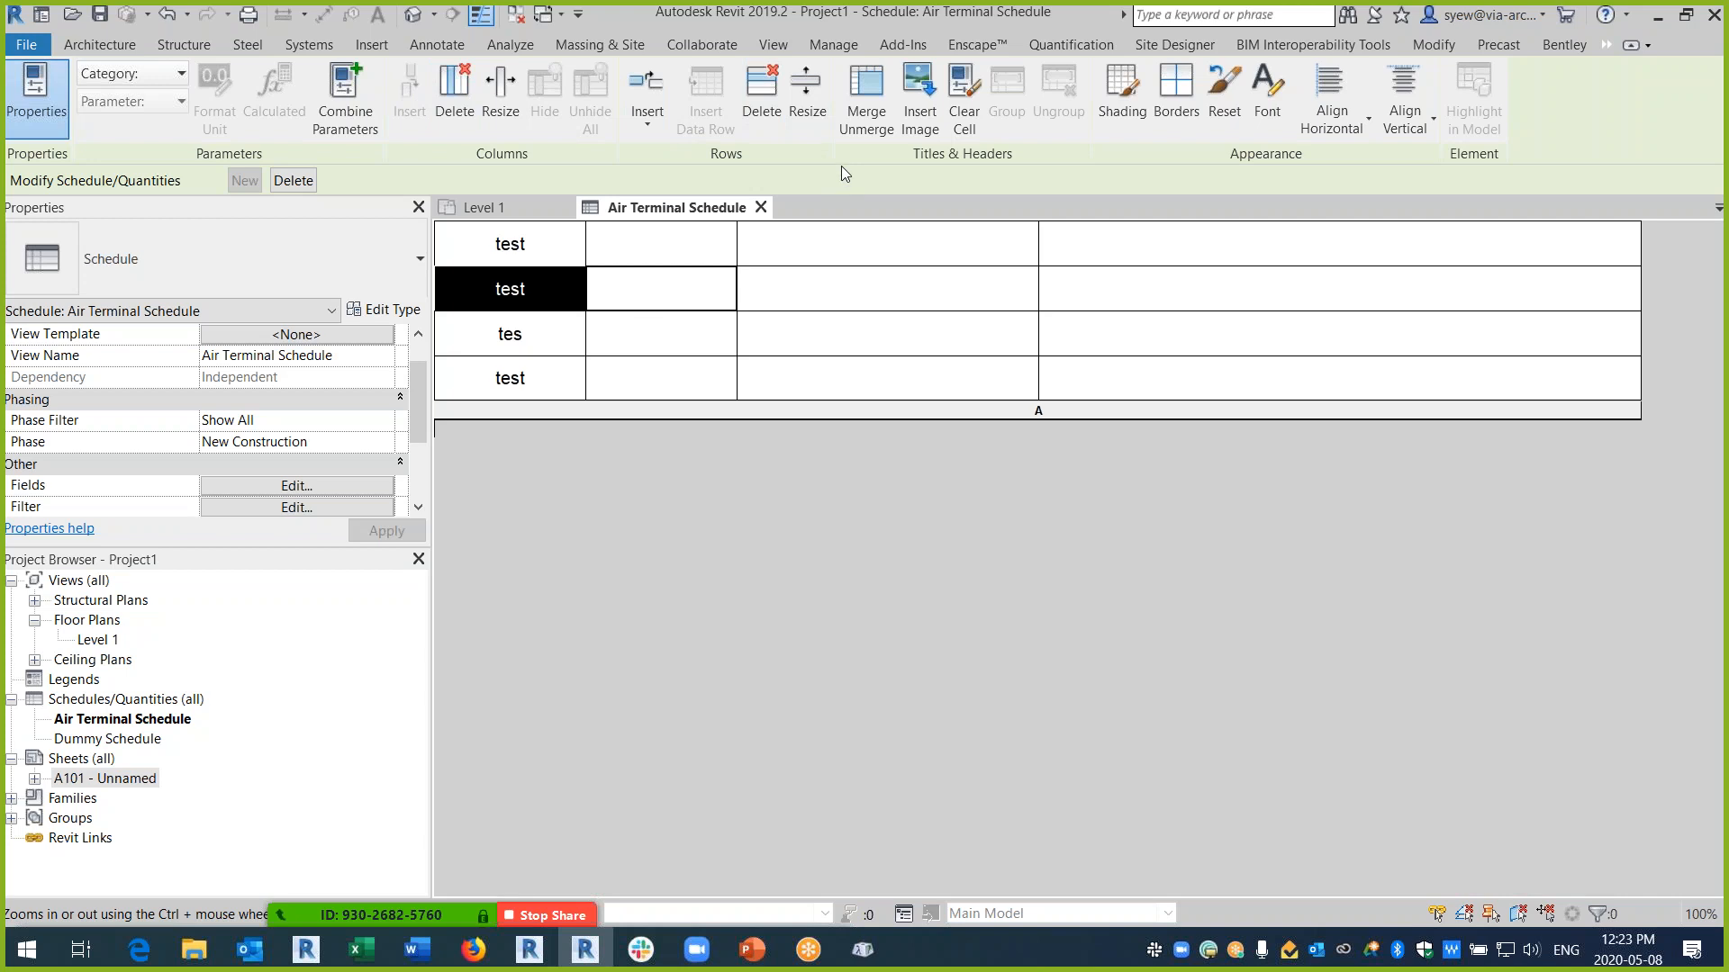
left_click(868, 126)
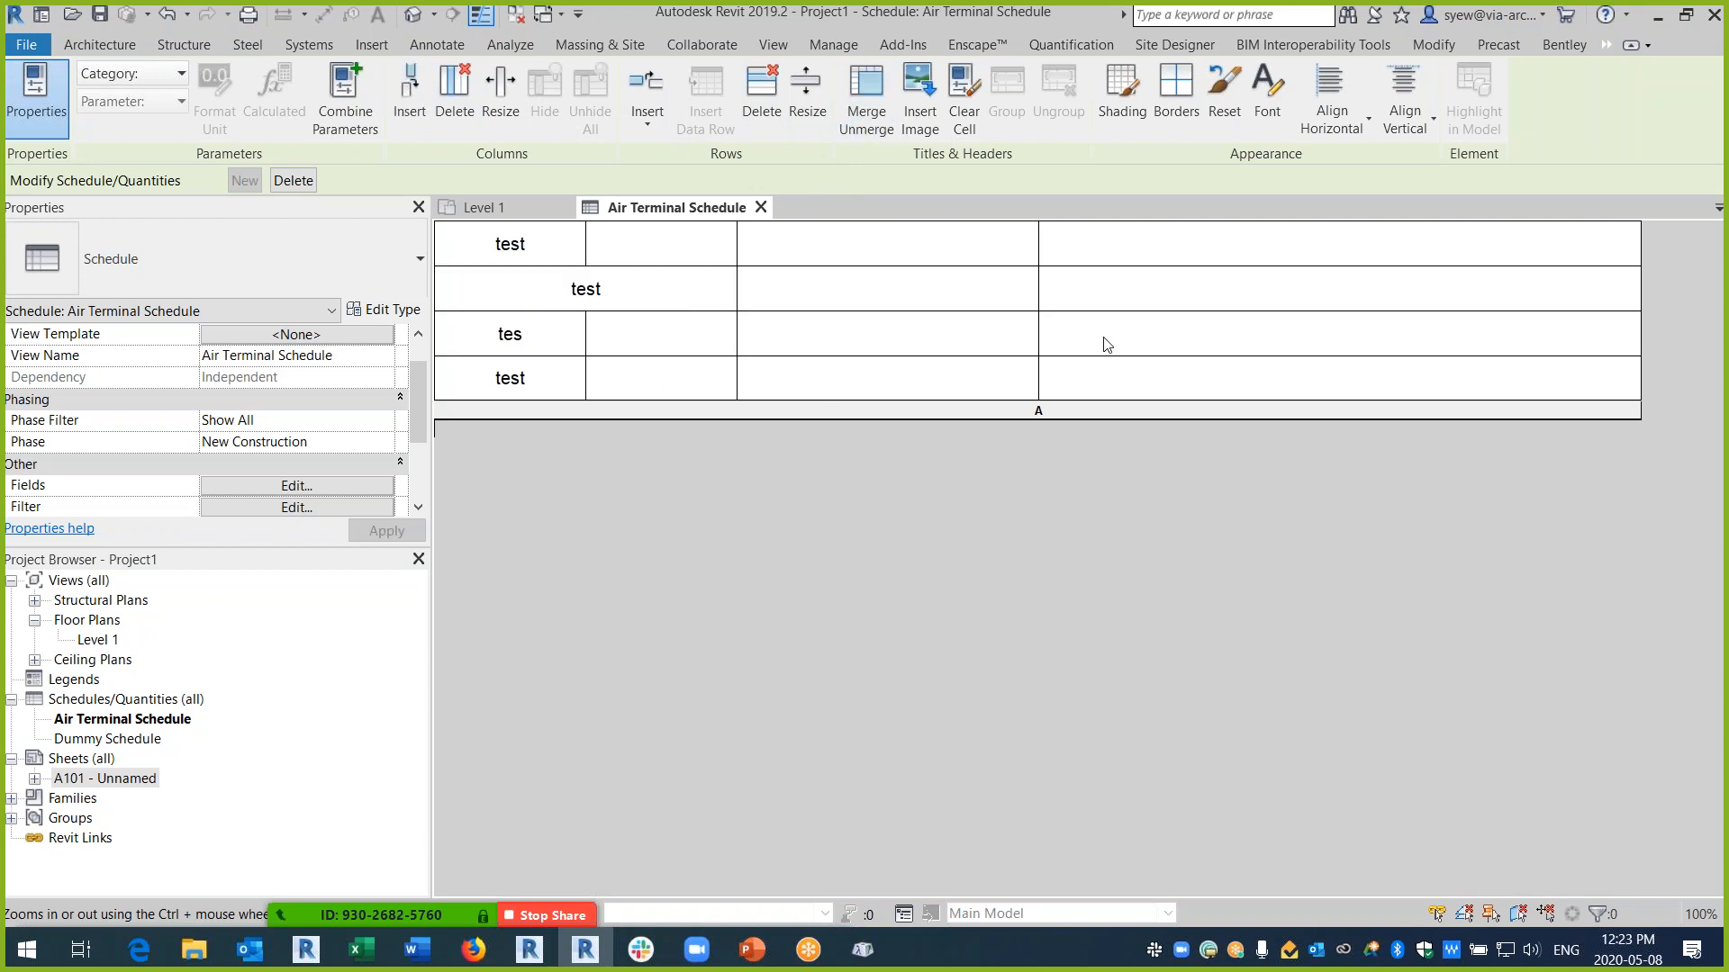
left_click_drag(1107, 343, 936, 335)
left_click(863, 92)
- Switch to the PowerPoint presentation, view slide 8 on Revit schedule appearance, and return to the Revit schedule
mouse_move(762, 945)
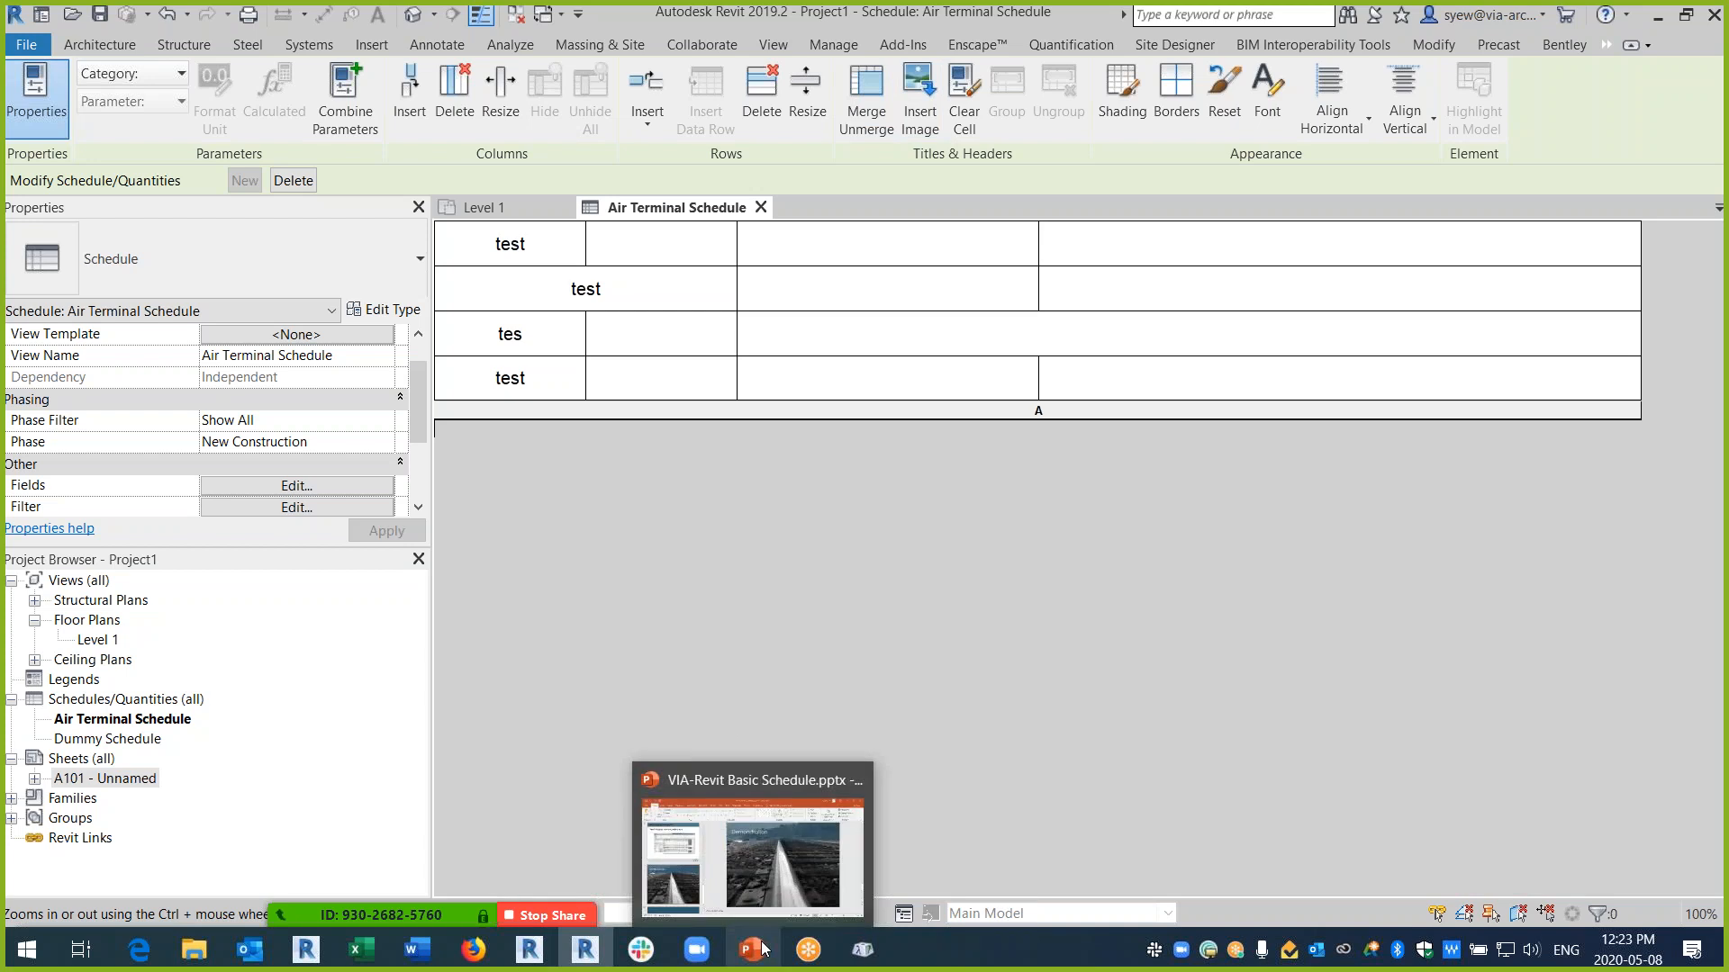
left_click(780, 873)
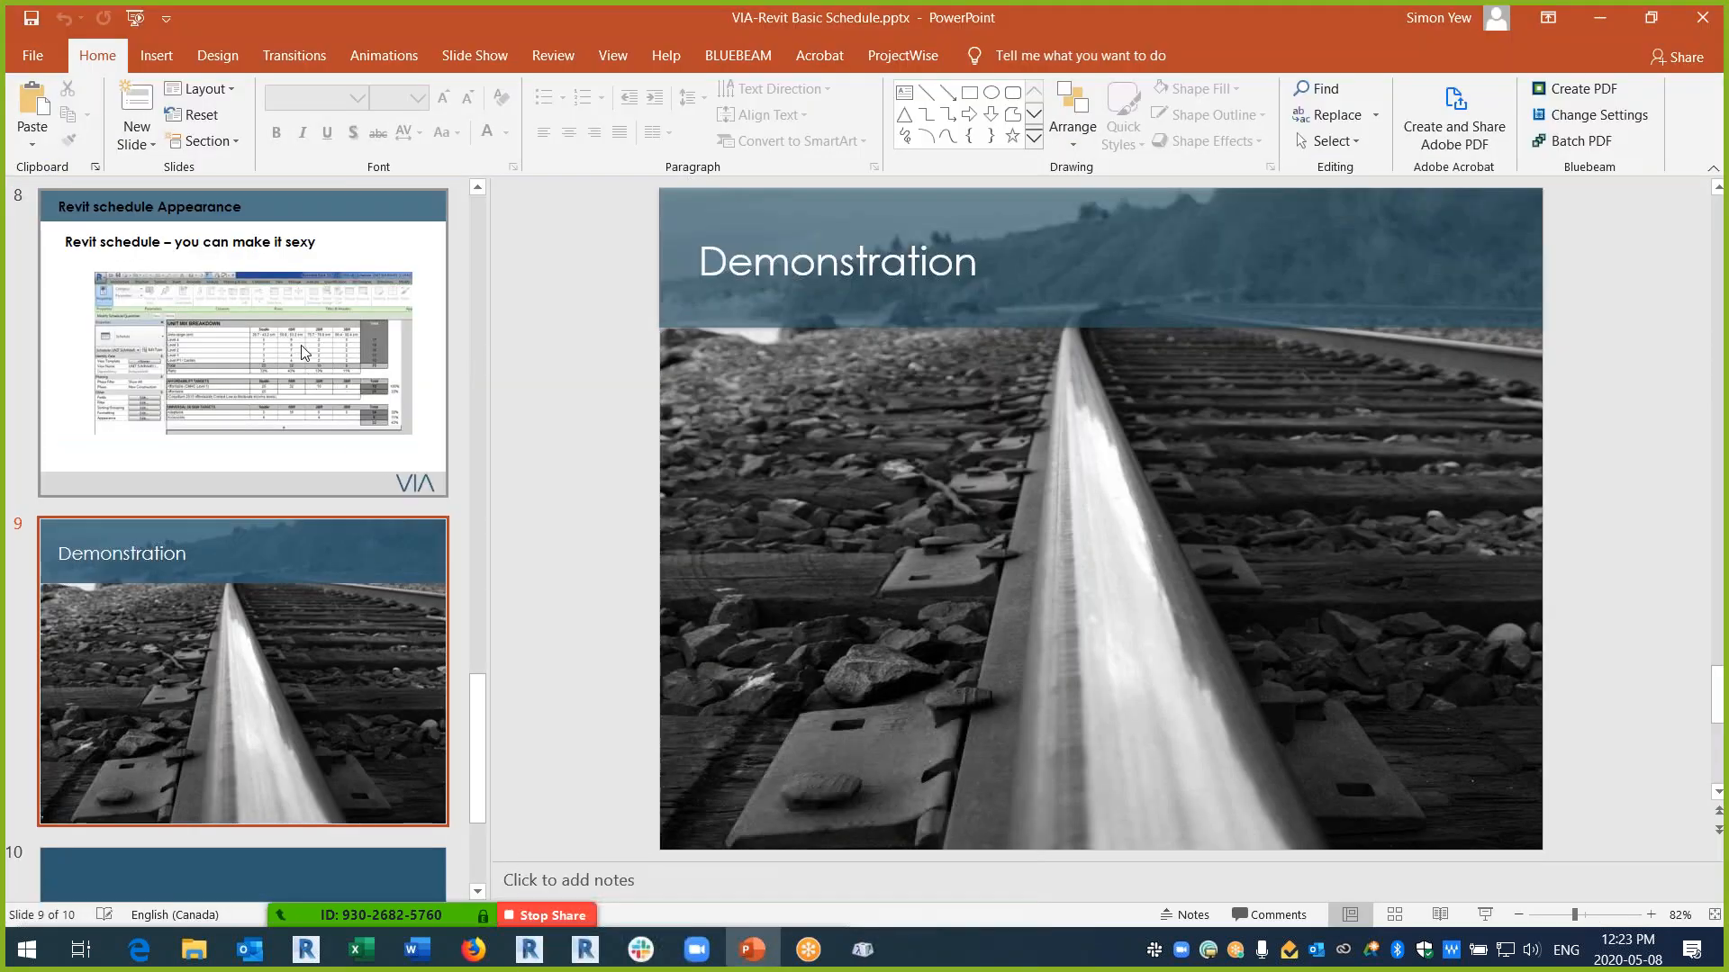
scroll(289, 531, "up", 3)
left_click(289, 532)
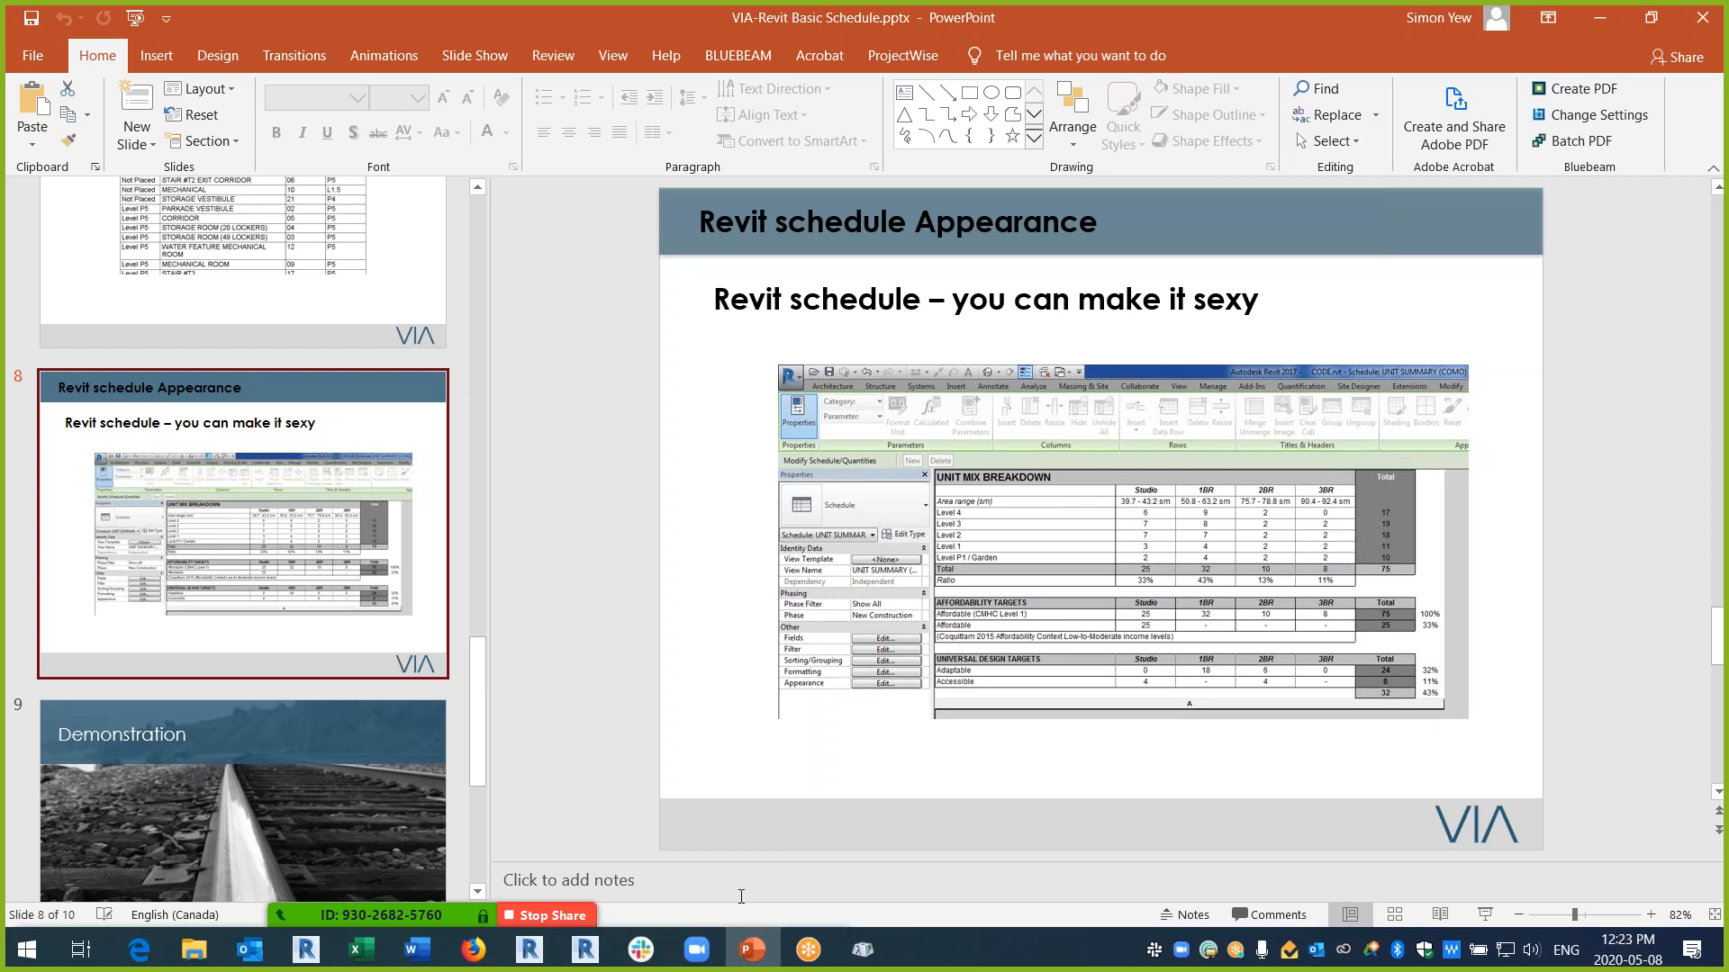
left_click(585, 949)
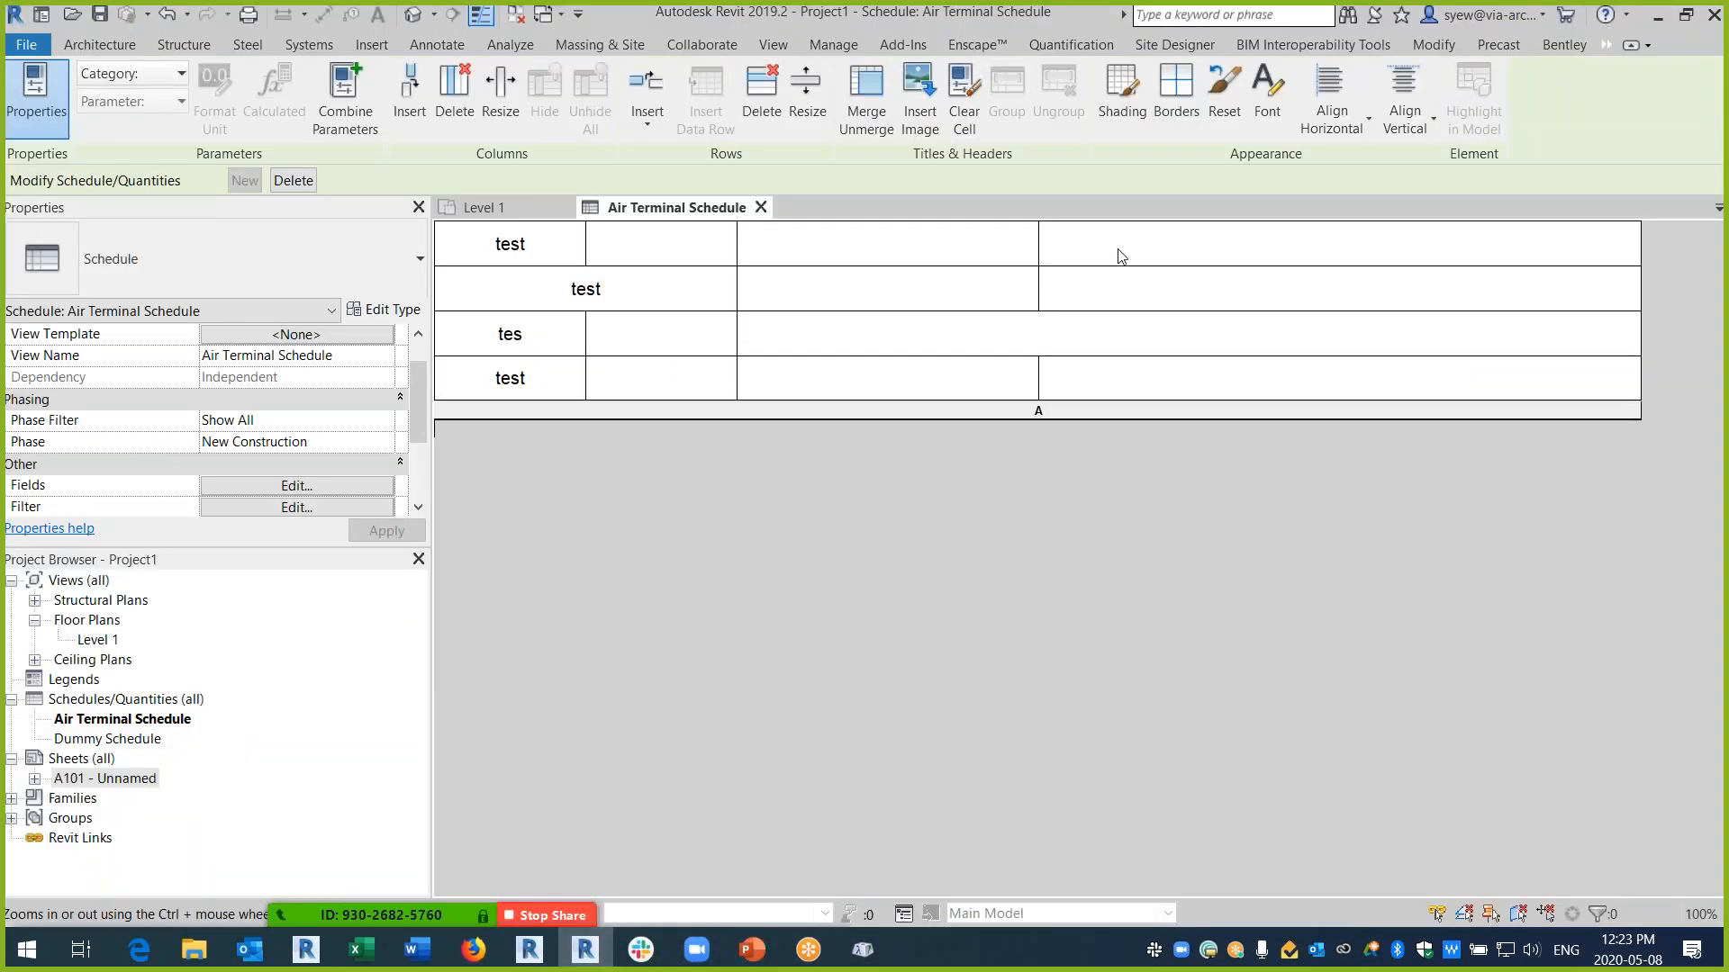
- Remove the top and bottom borders from the last cell of the first title row
left_click(1176, 90)
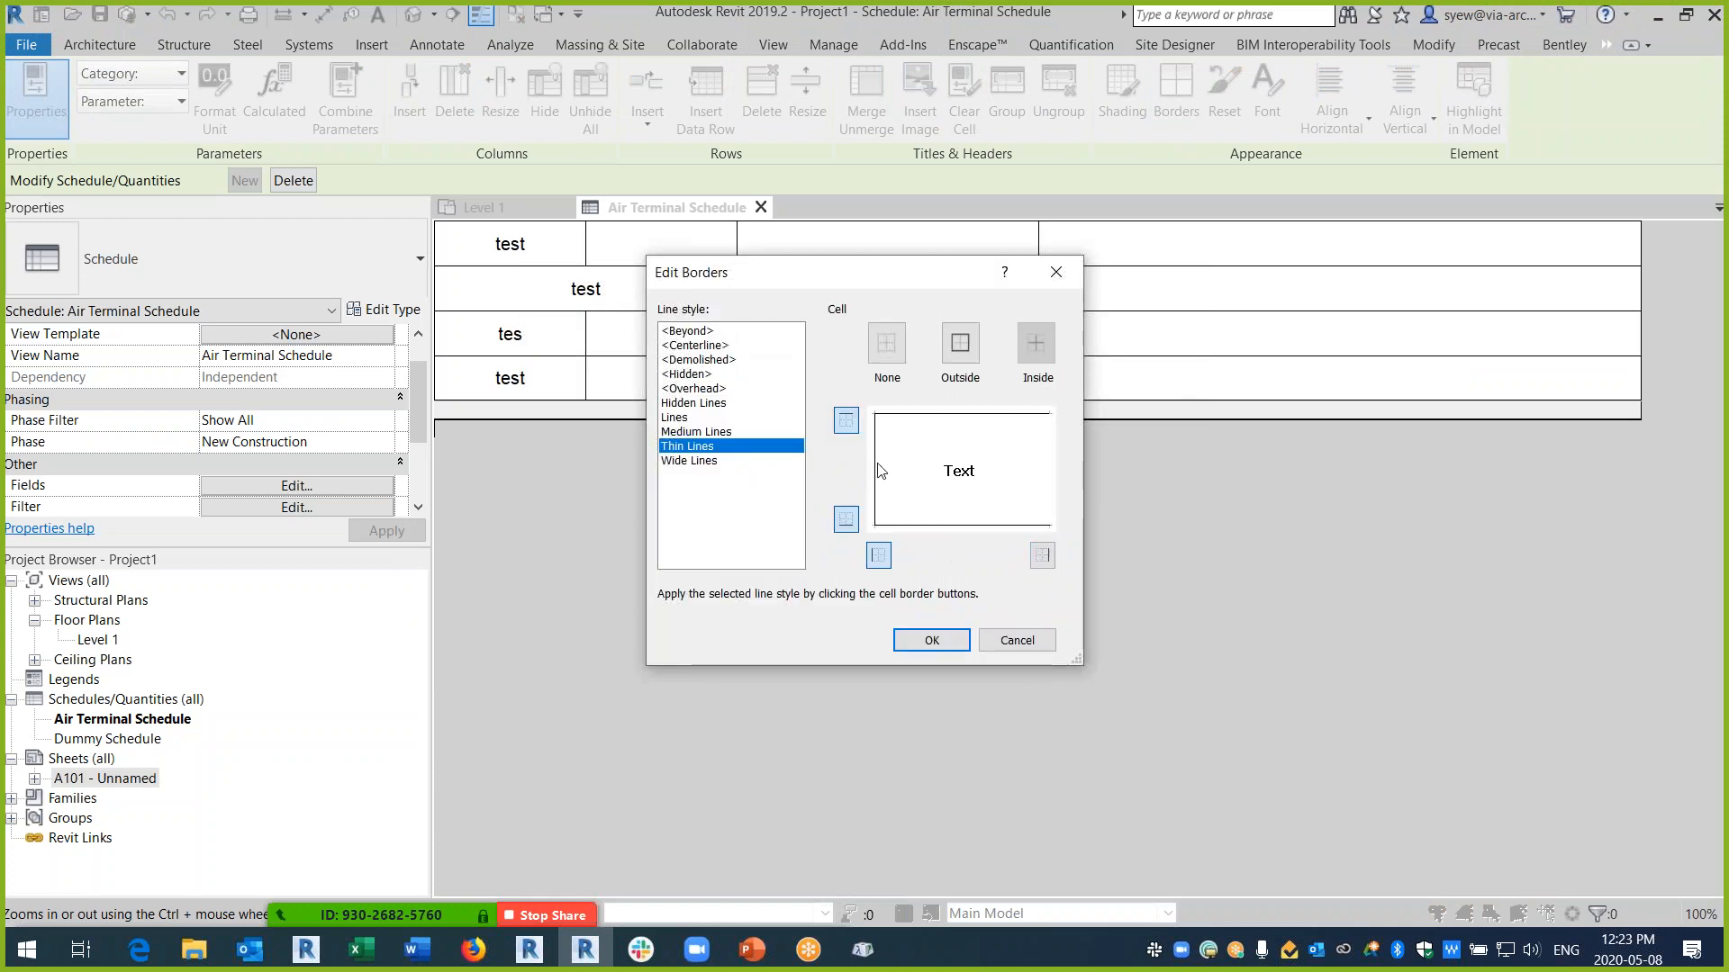
left_click(845, 519)
left_click(845, 421)
left_click(931, 640)
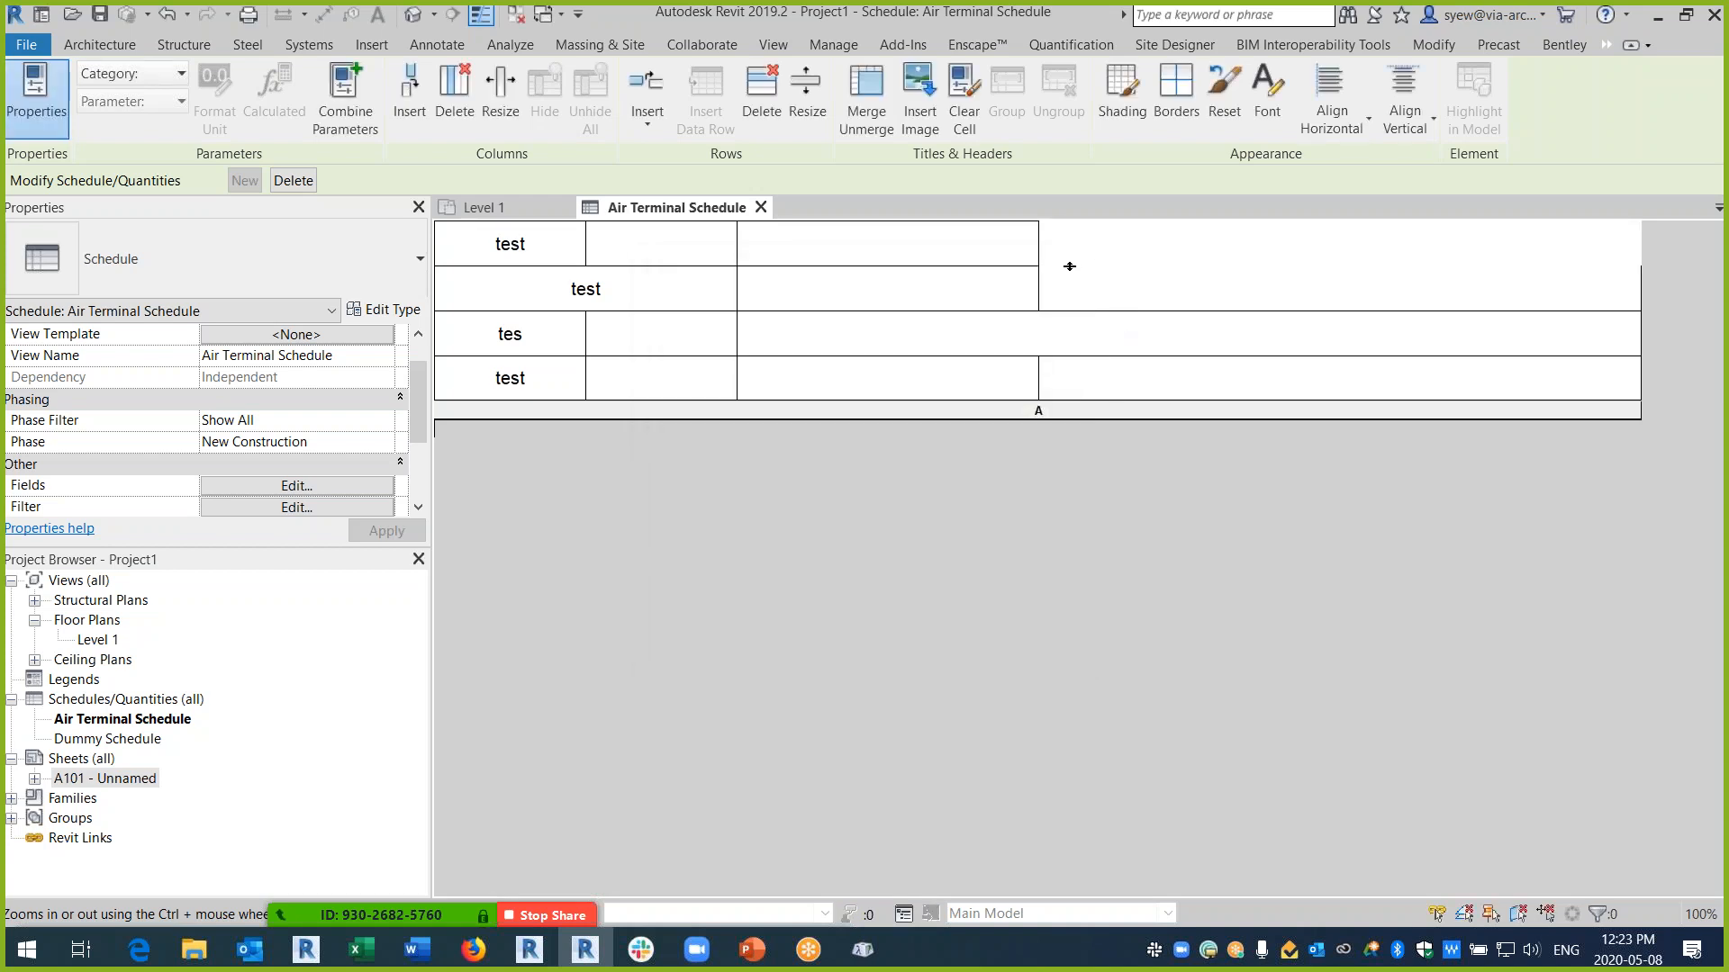
- Shade the empty cell beside the merged test cell in the second title row light pink
left_click(875, 280)
left_click(1122, 90)
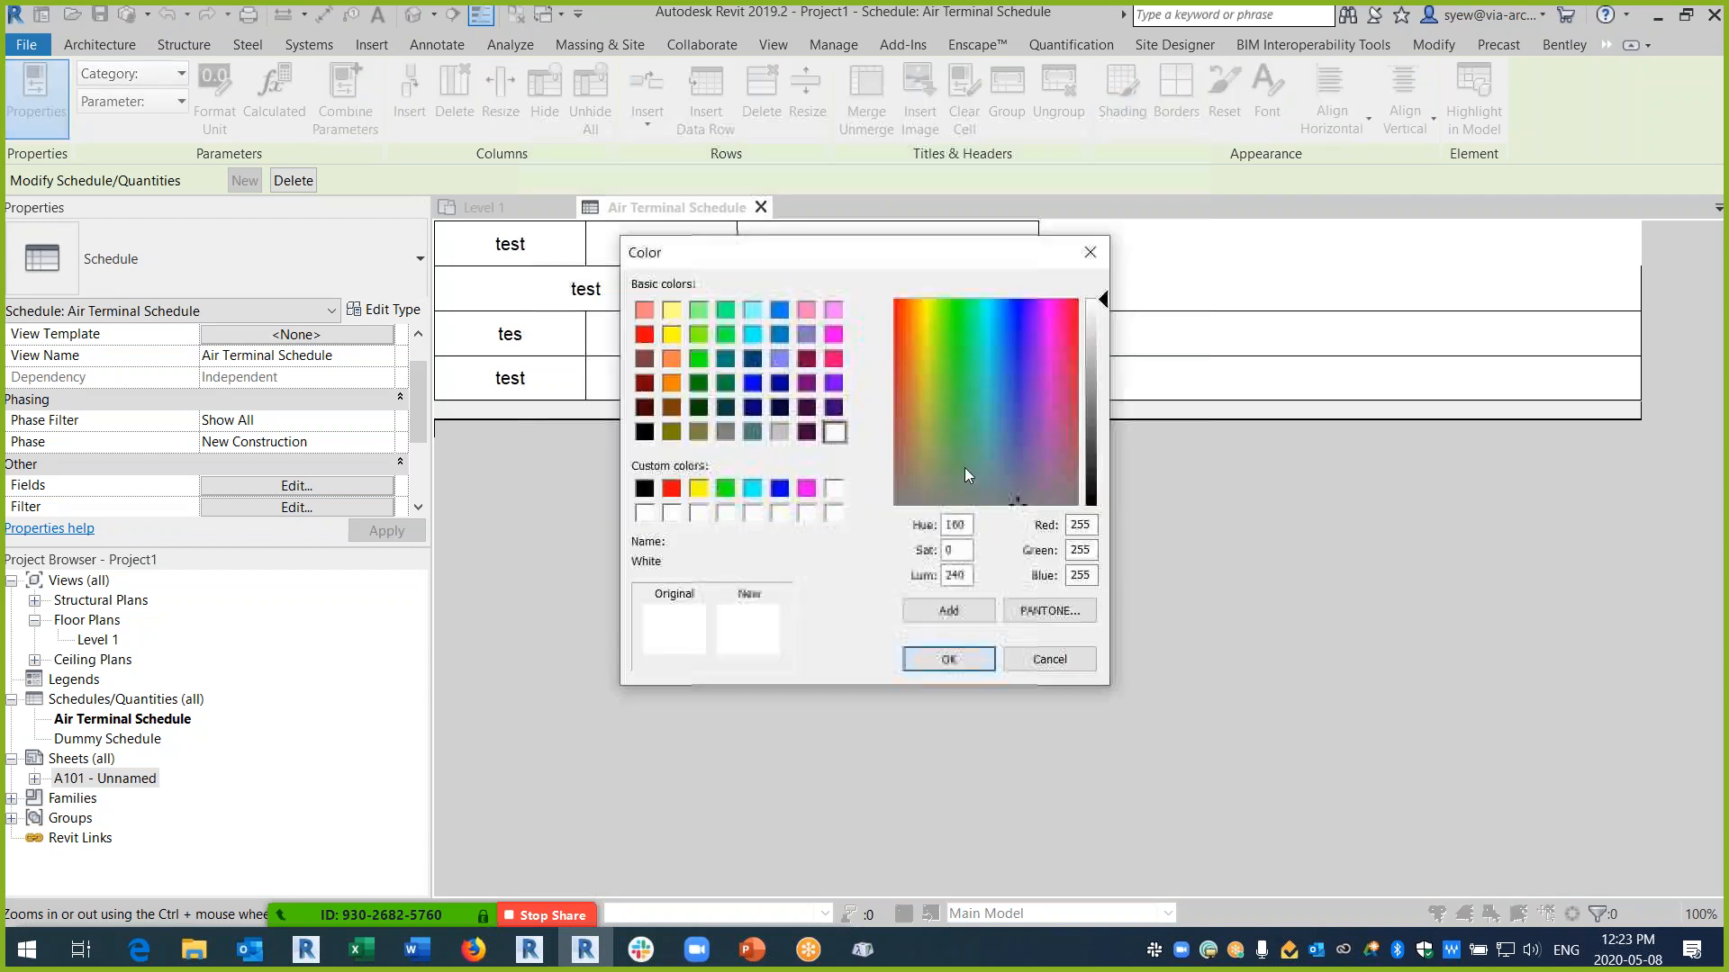
left_click(834, 359)
left_click_drag(1104, 403, 1102, 330)
left_click(948, 659)
left_click(641, 378)
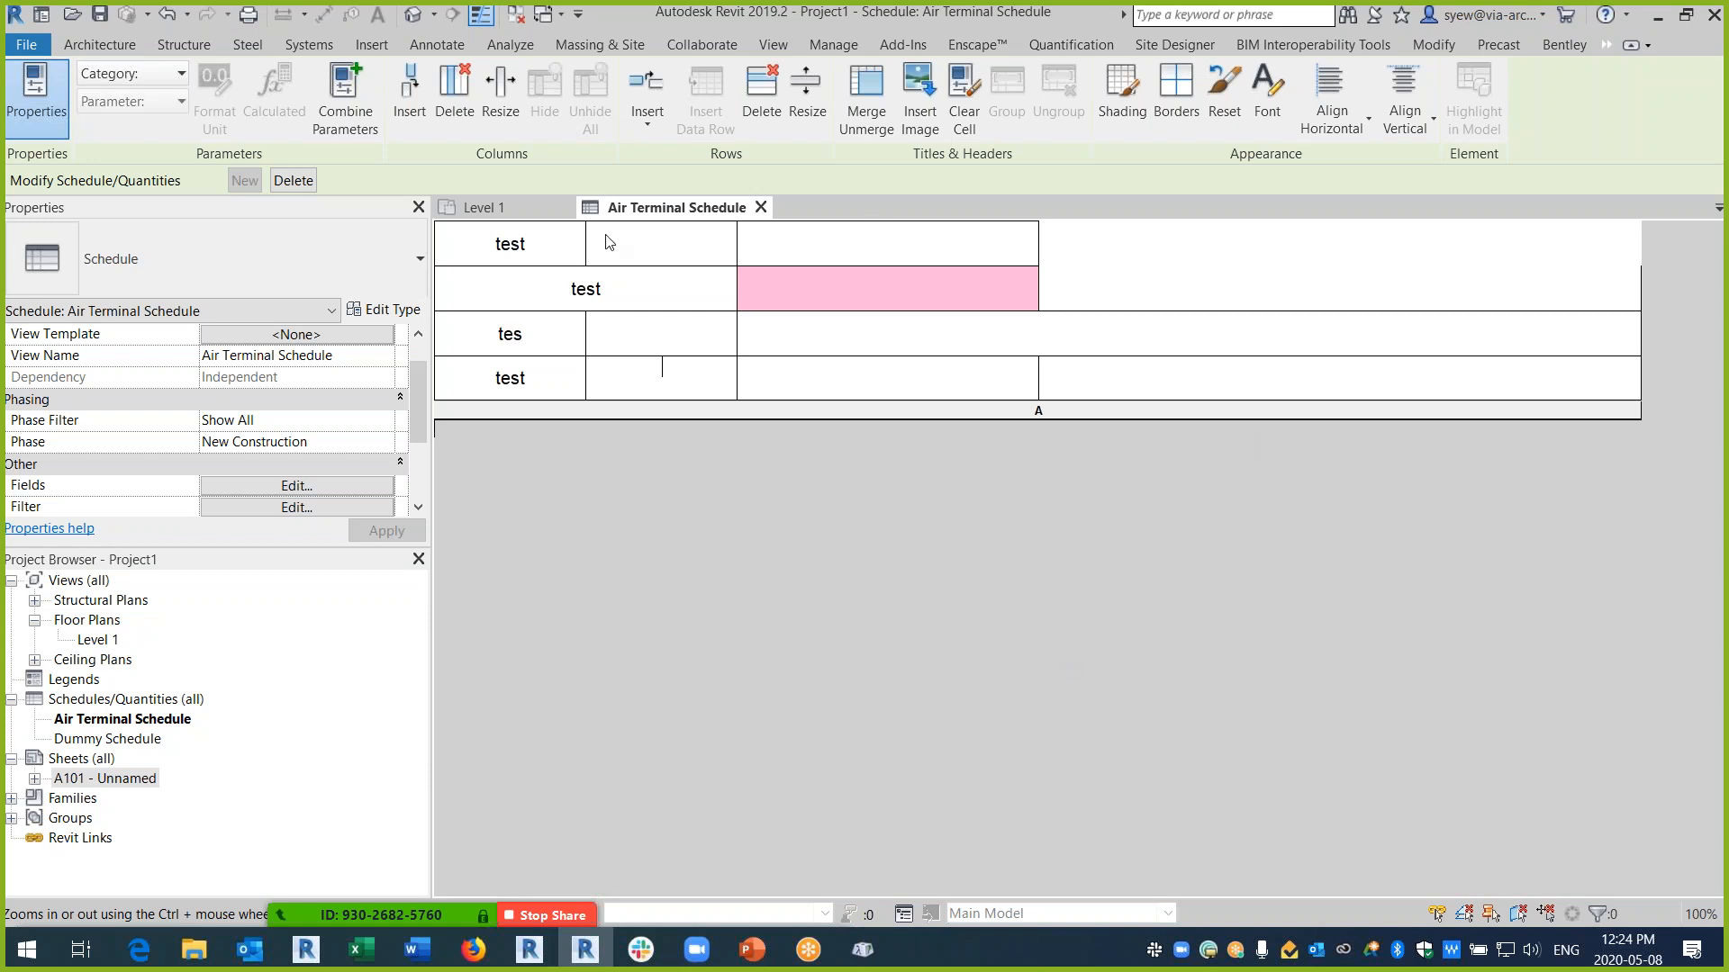
- Insert two additional columns at the right end of the title area, splitting the last column each time
left_click(1278, 286)
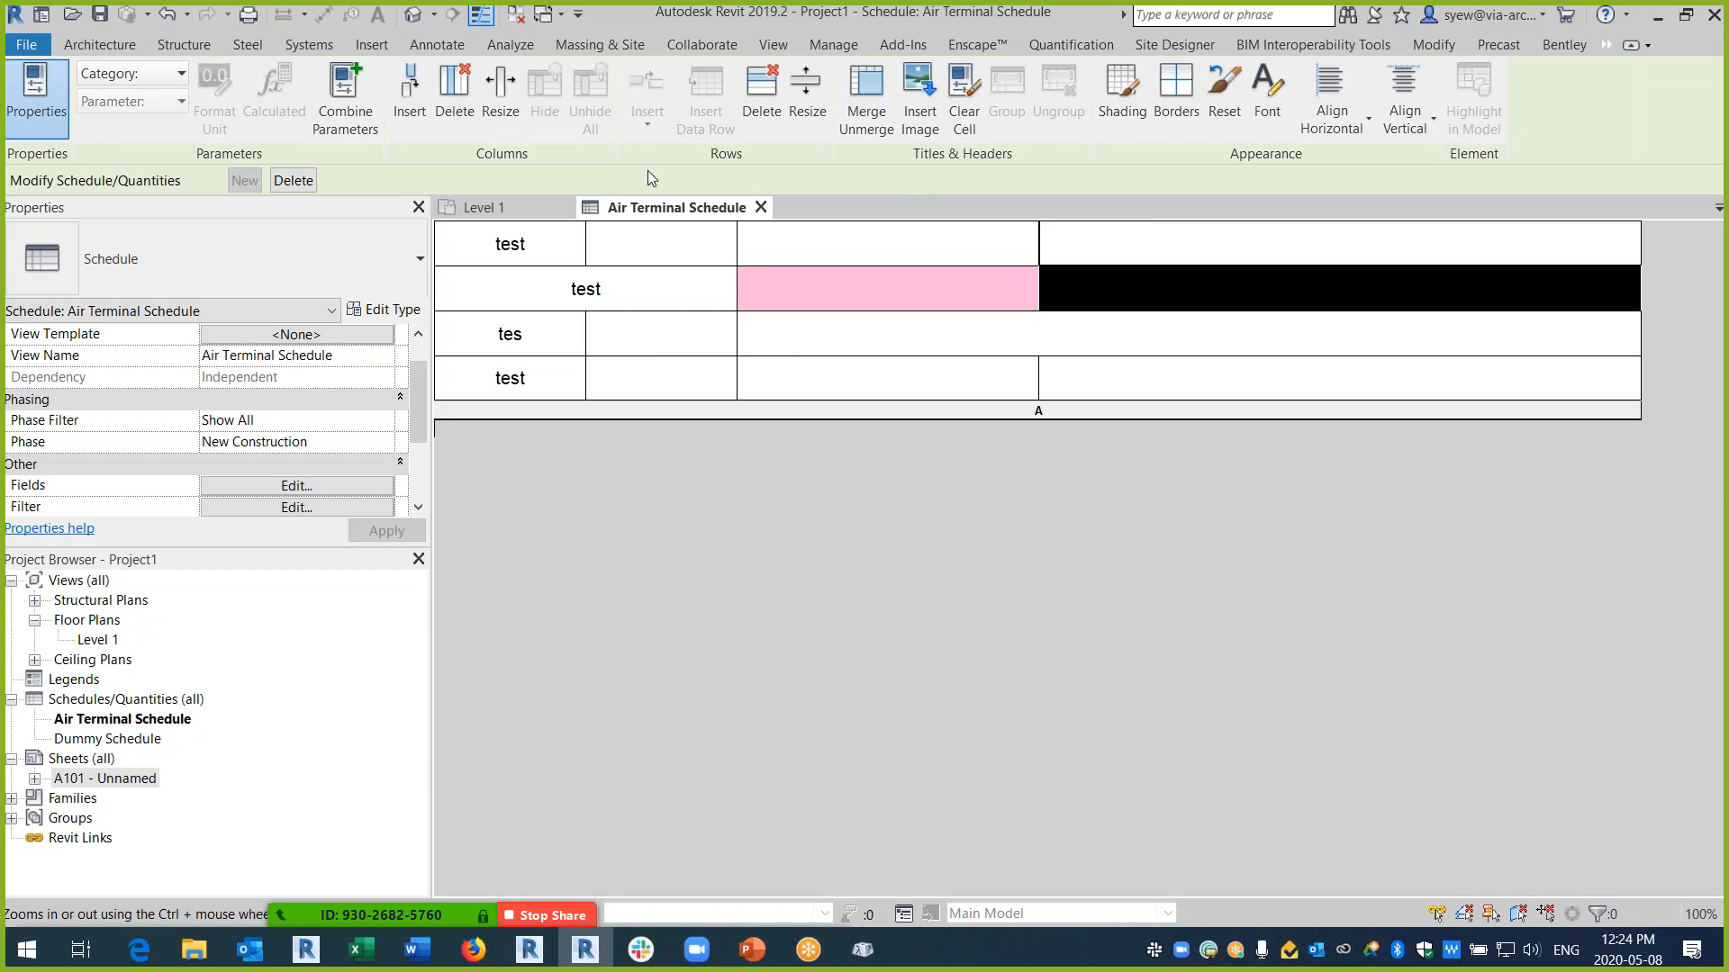
left_click(411, 101)
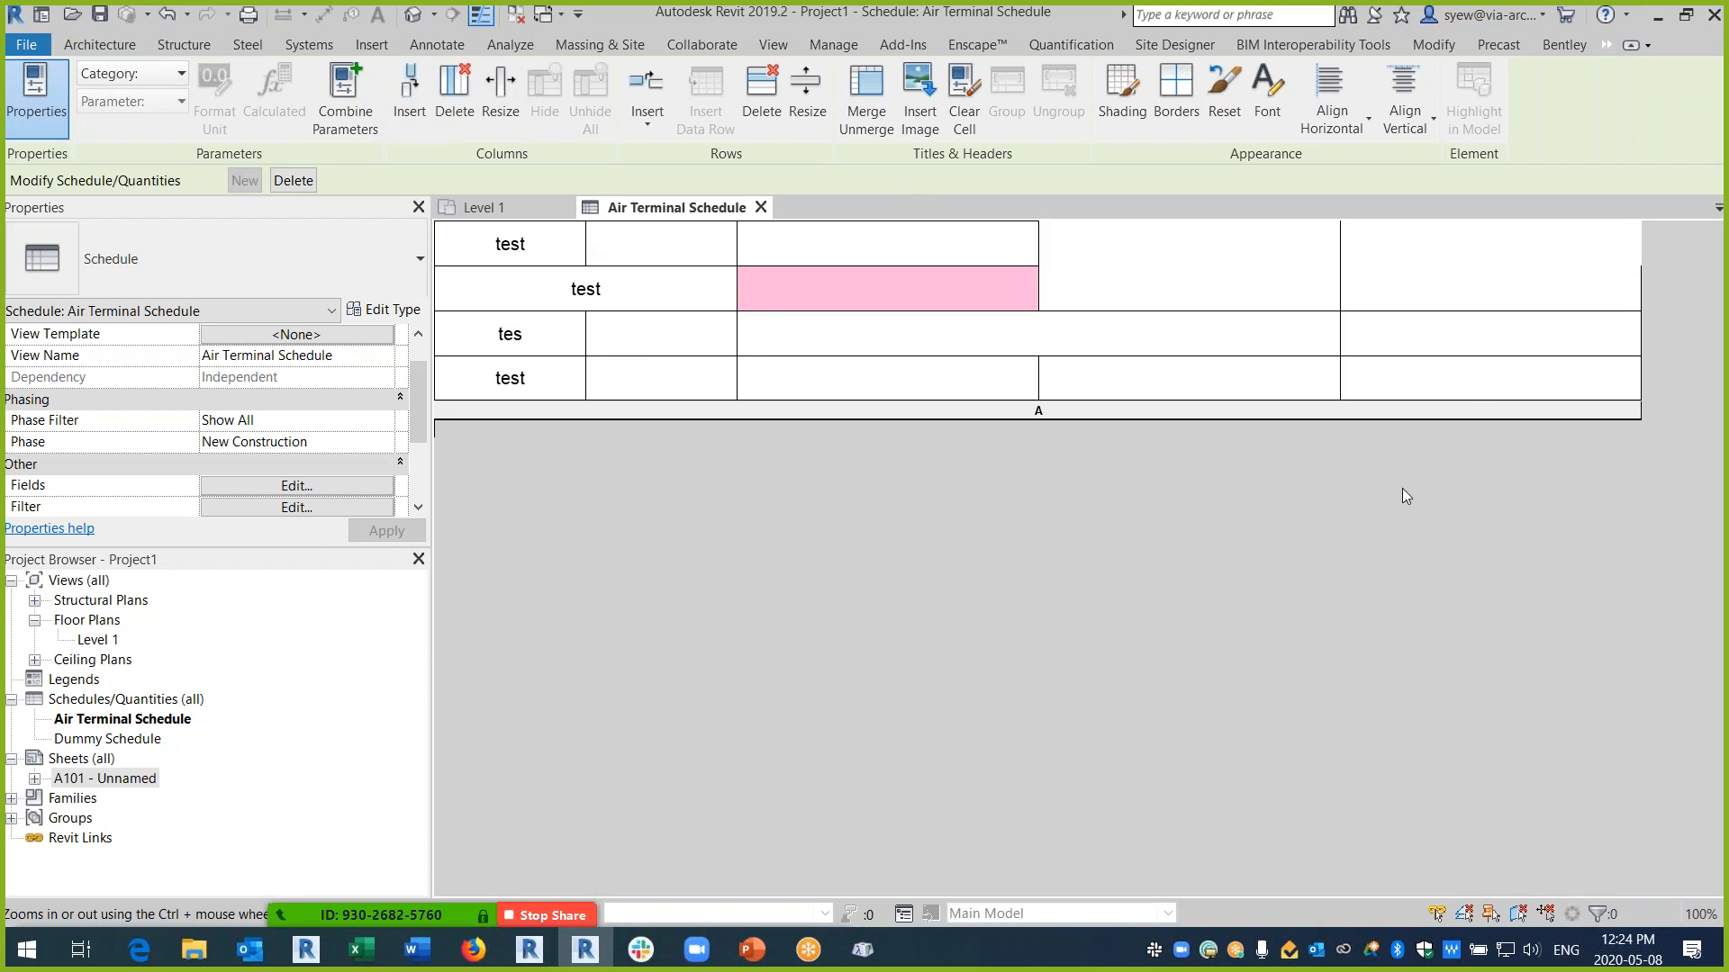
left_click_drag(1458, 243, 1471, 397)
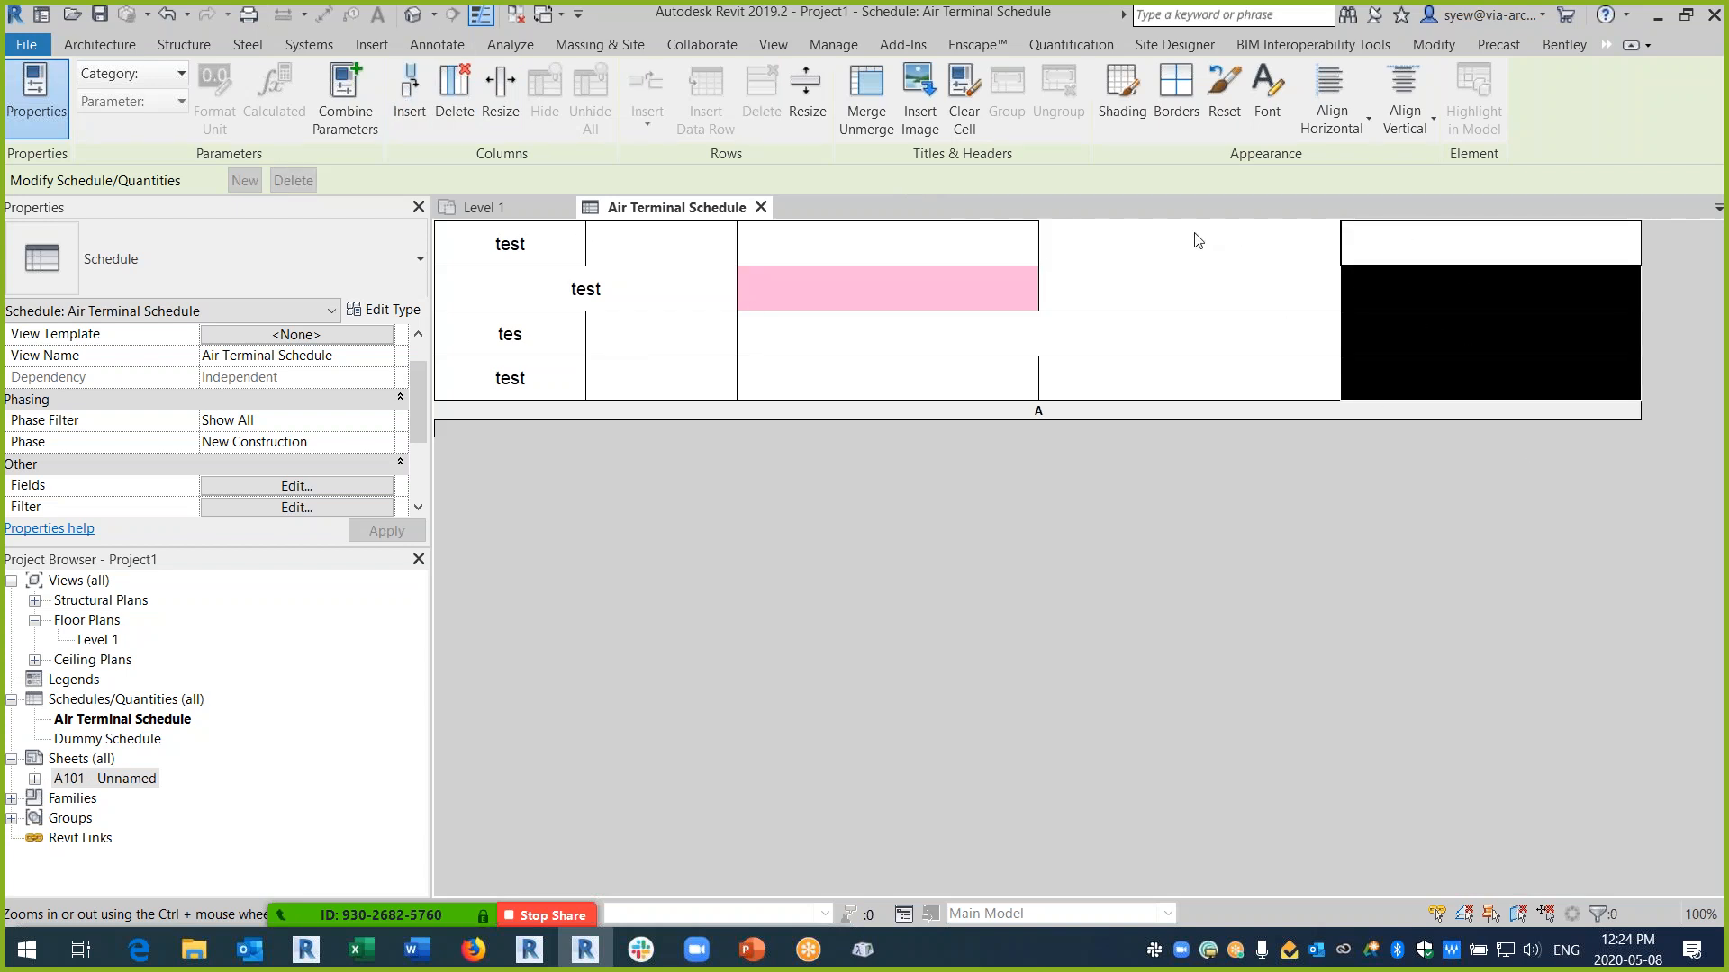
left_click(410, 90)
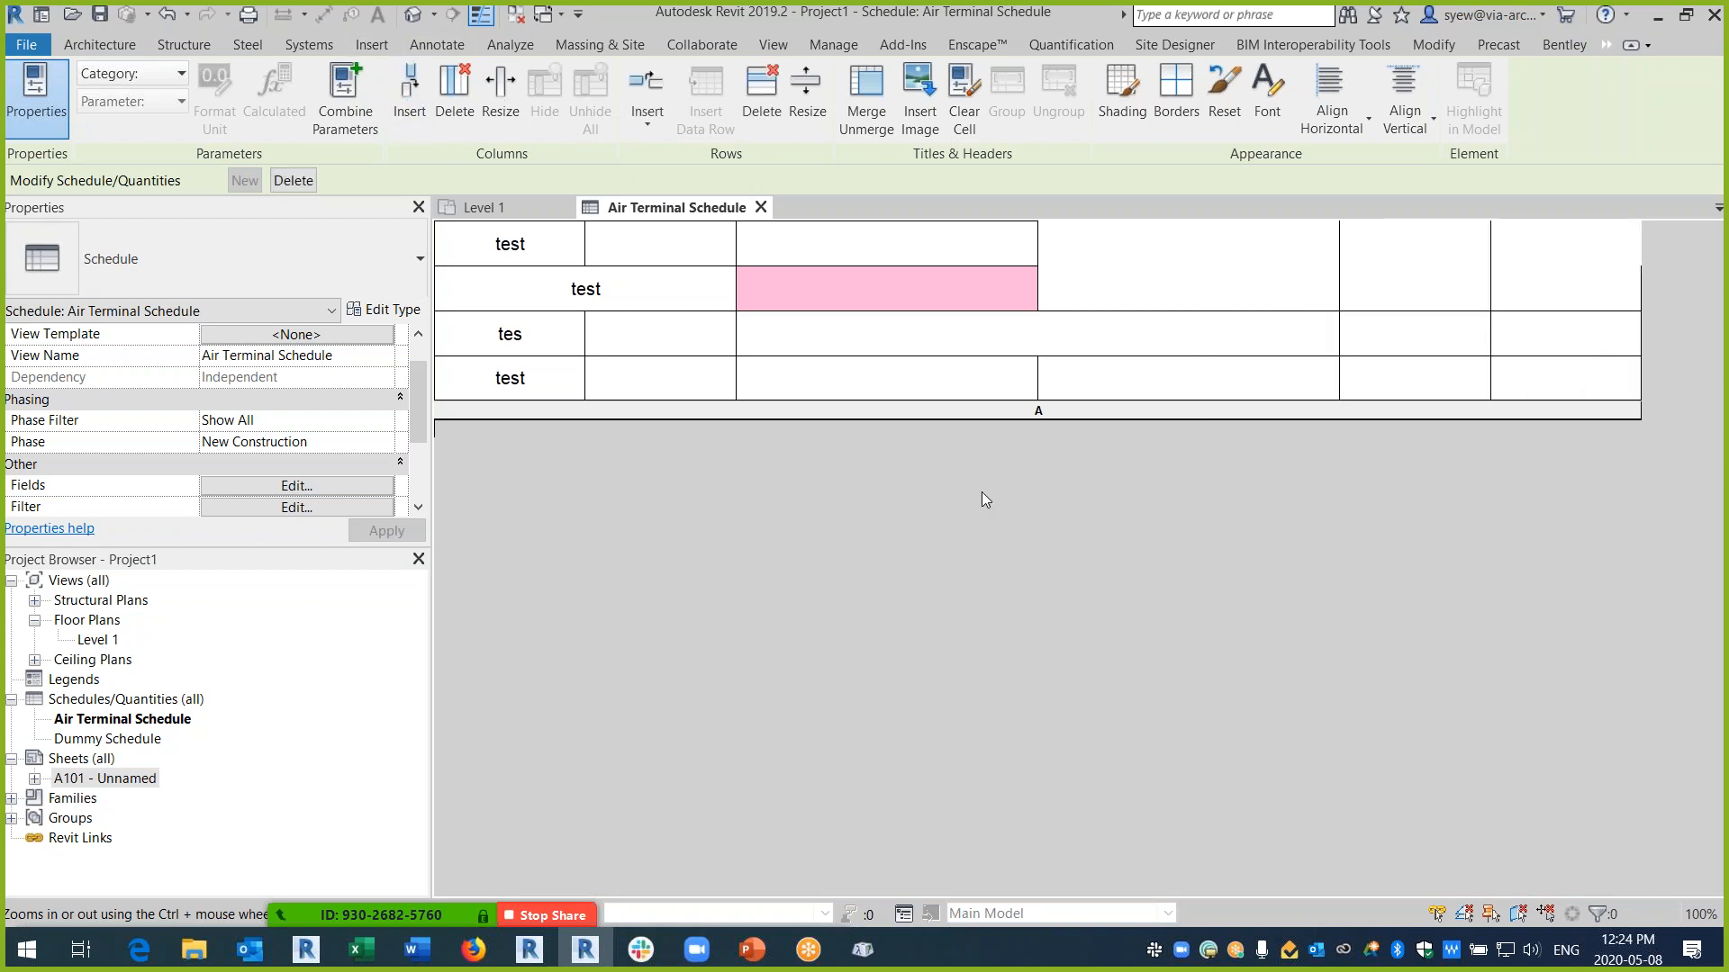
- Widen the whole schedule to about 11.94 inches and shift both boundaries of the fifth title column to the left
left_click_drag(1636, 410, 1721, 410)
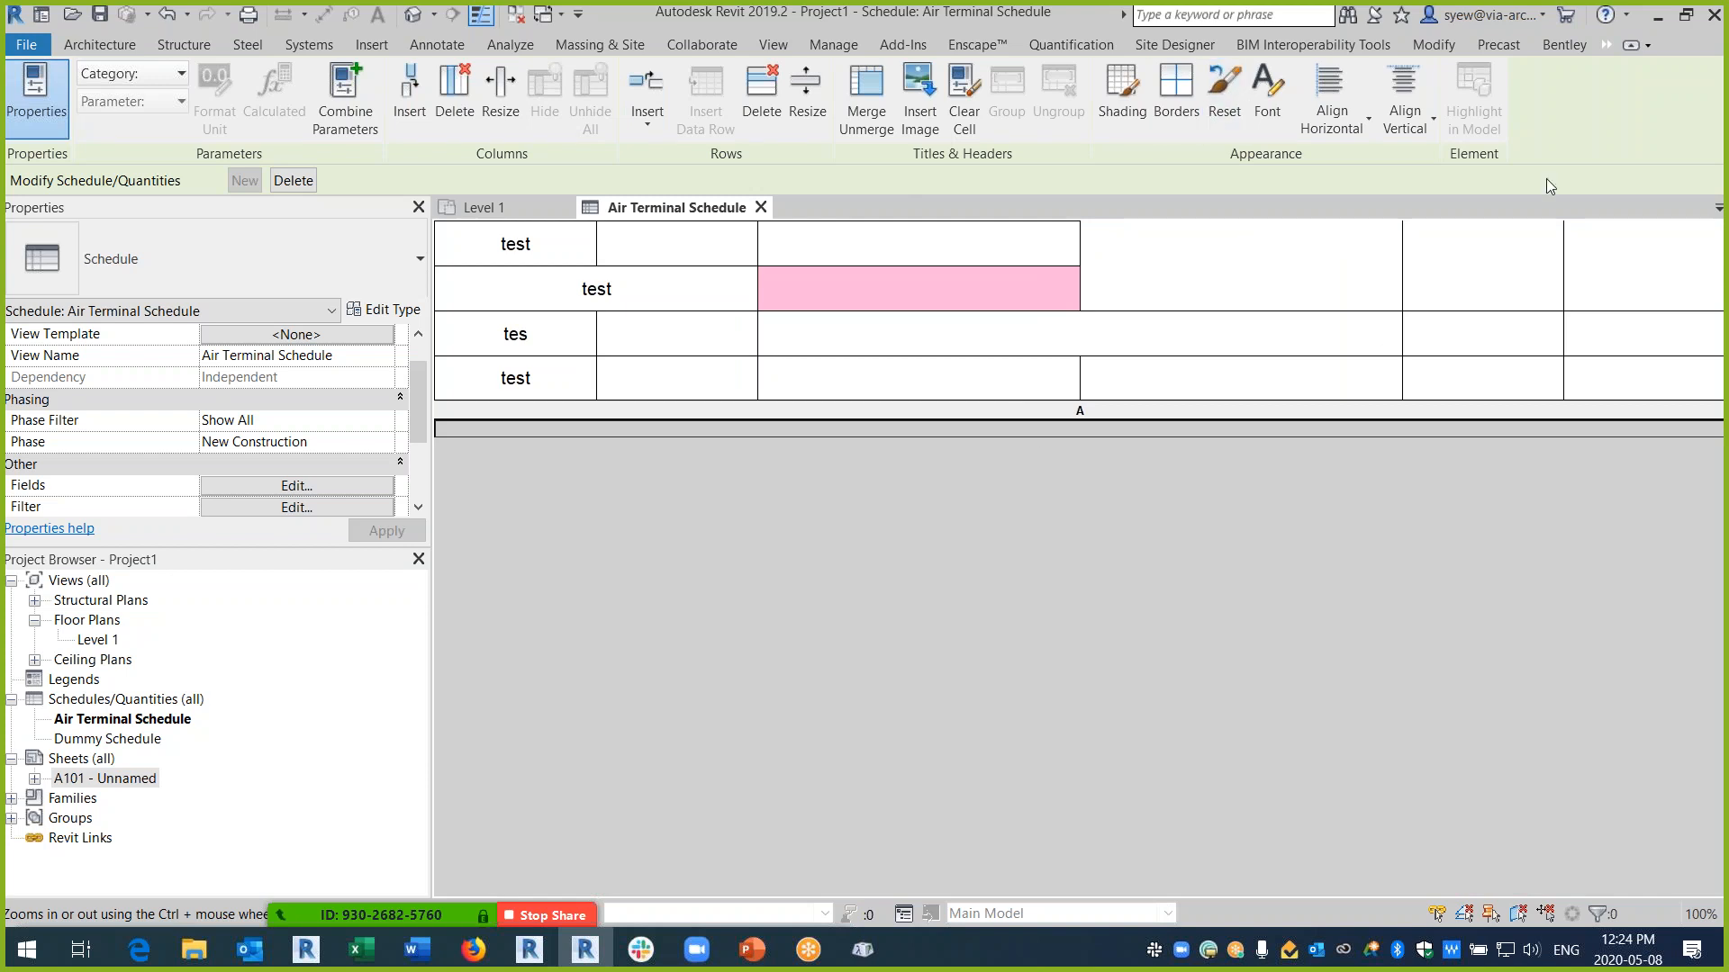
left_click_drag(1402, 264, 1310, 259)
left_click_drag(1566, 285, 1480, 284)
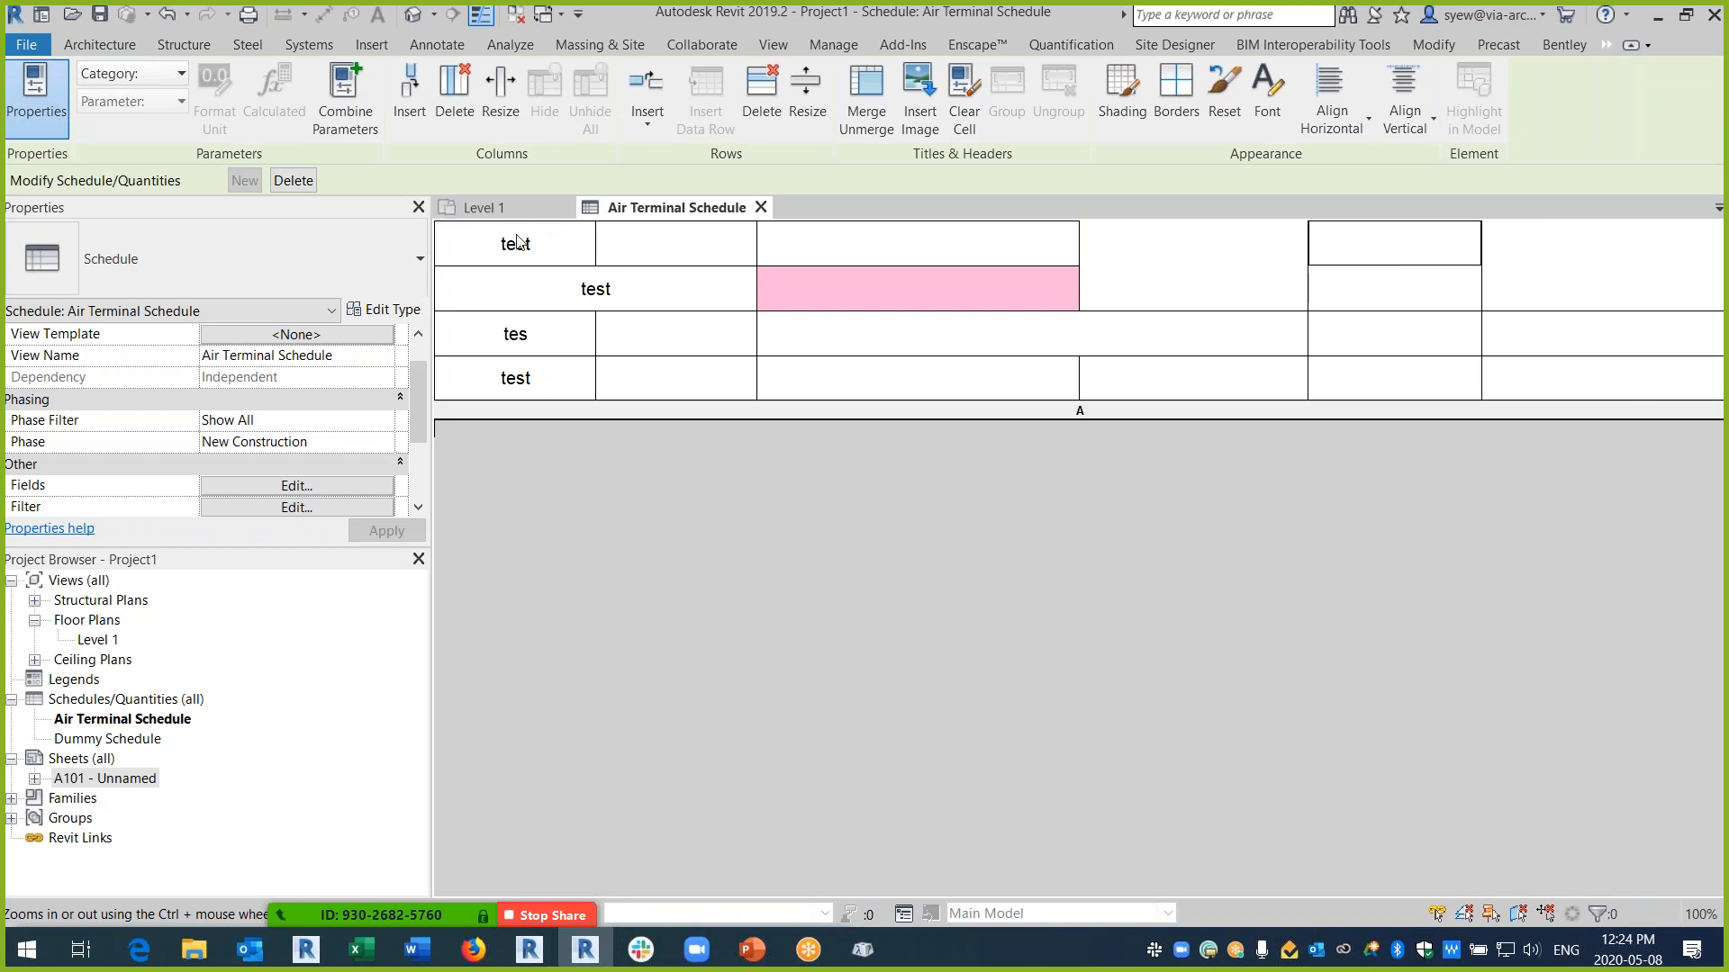
- Set the width of the schedule's body column A to 12 inches
left_click(1079, 410)
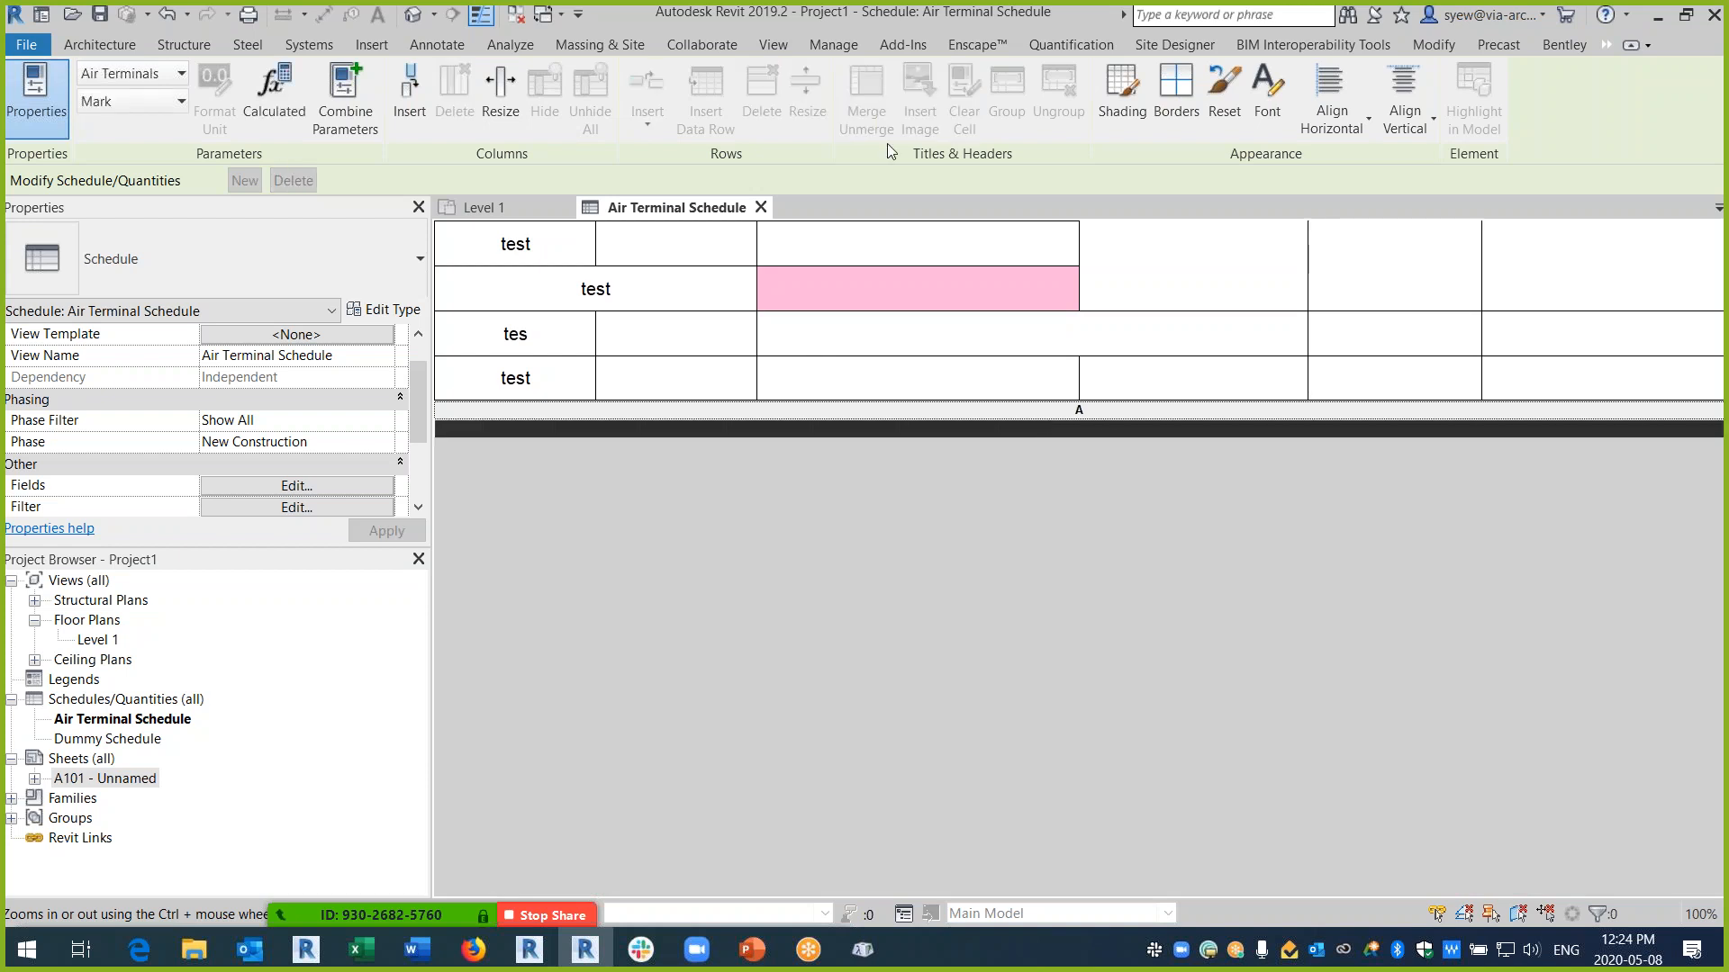
left_click_drag(846, 461, 721, 455)
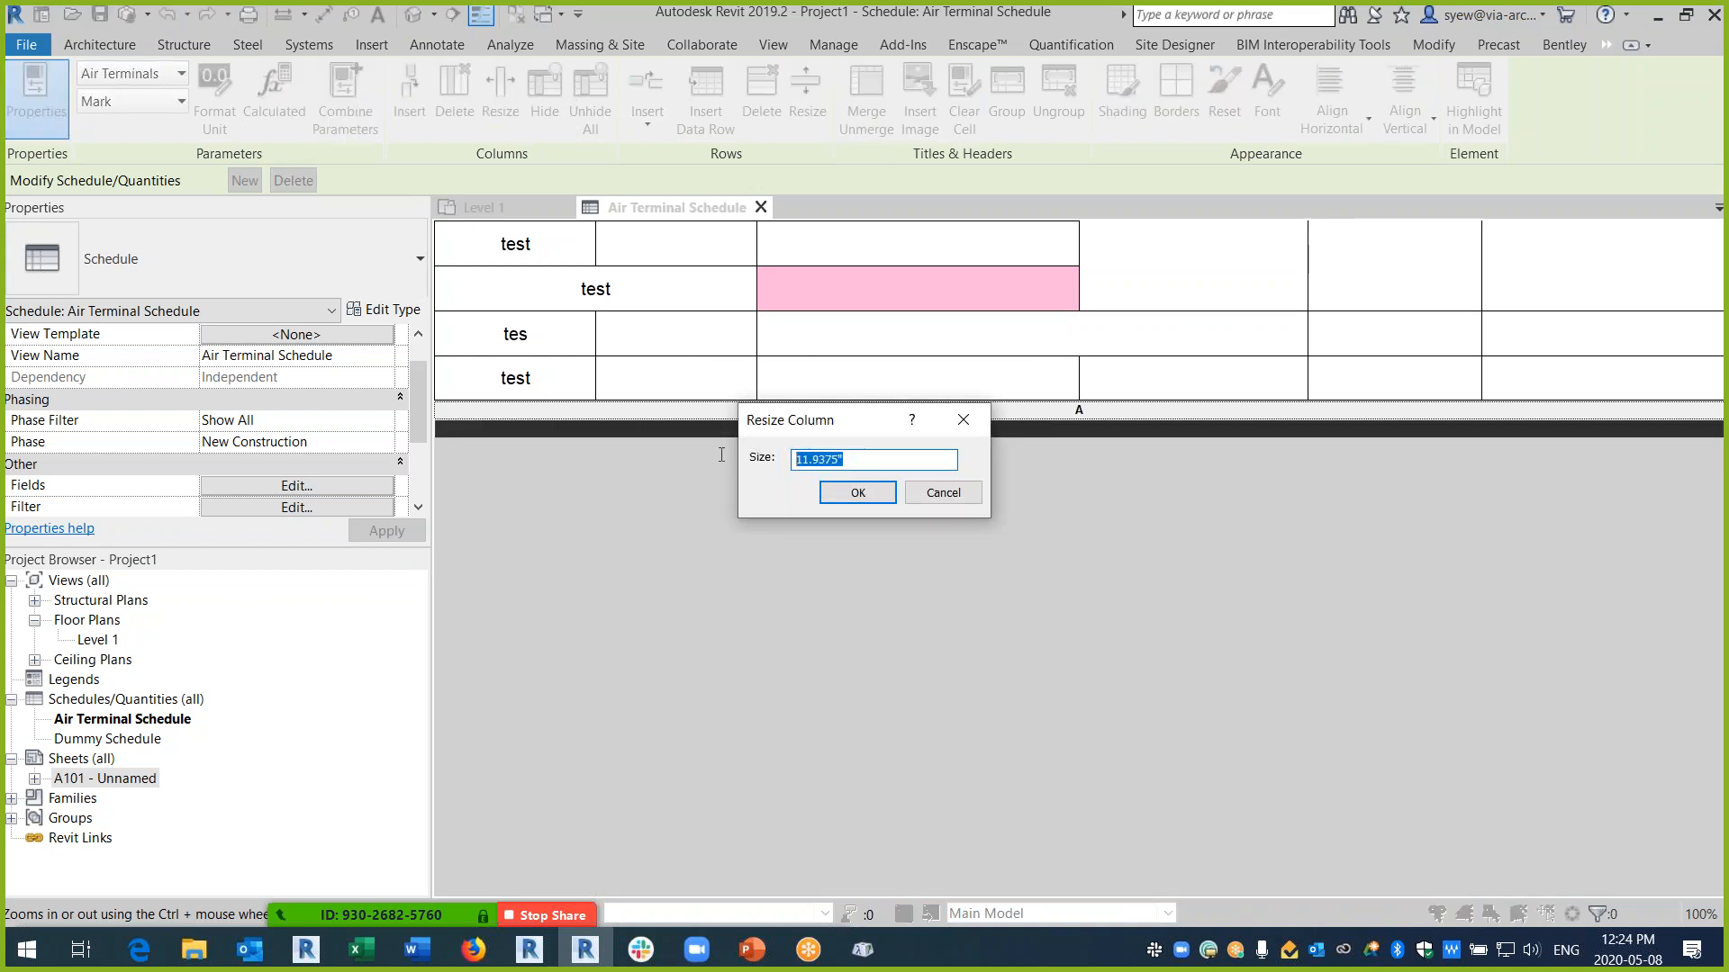
type("12")
left_click(865, 498)
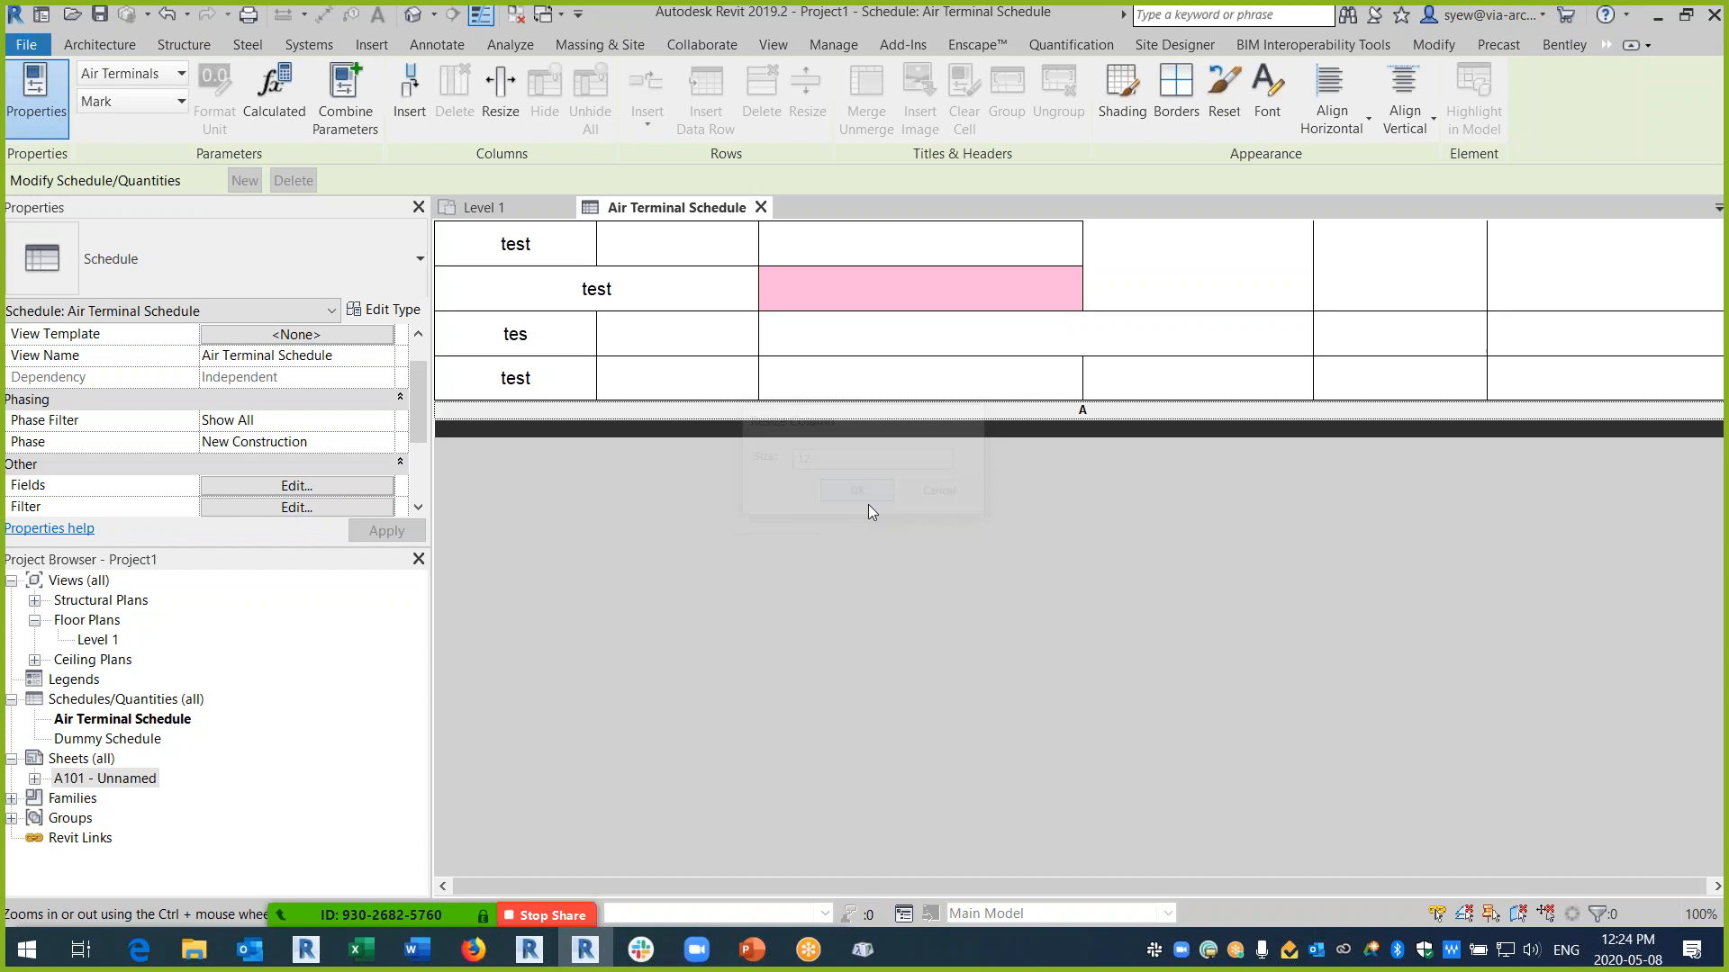
- Check the width of the first title column without changing it
left_click(526, 234)
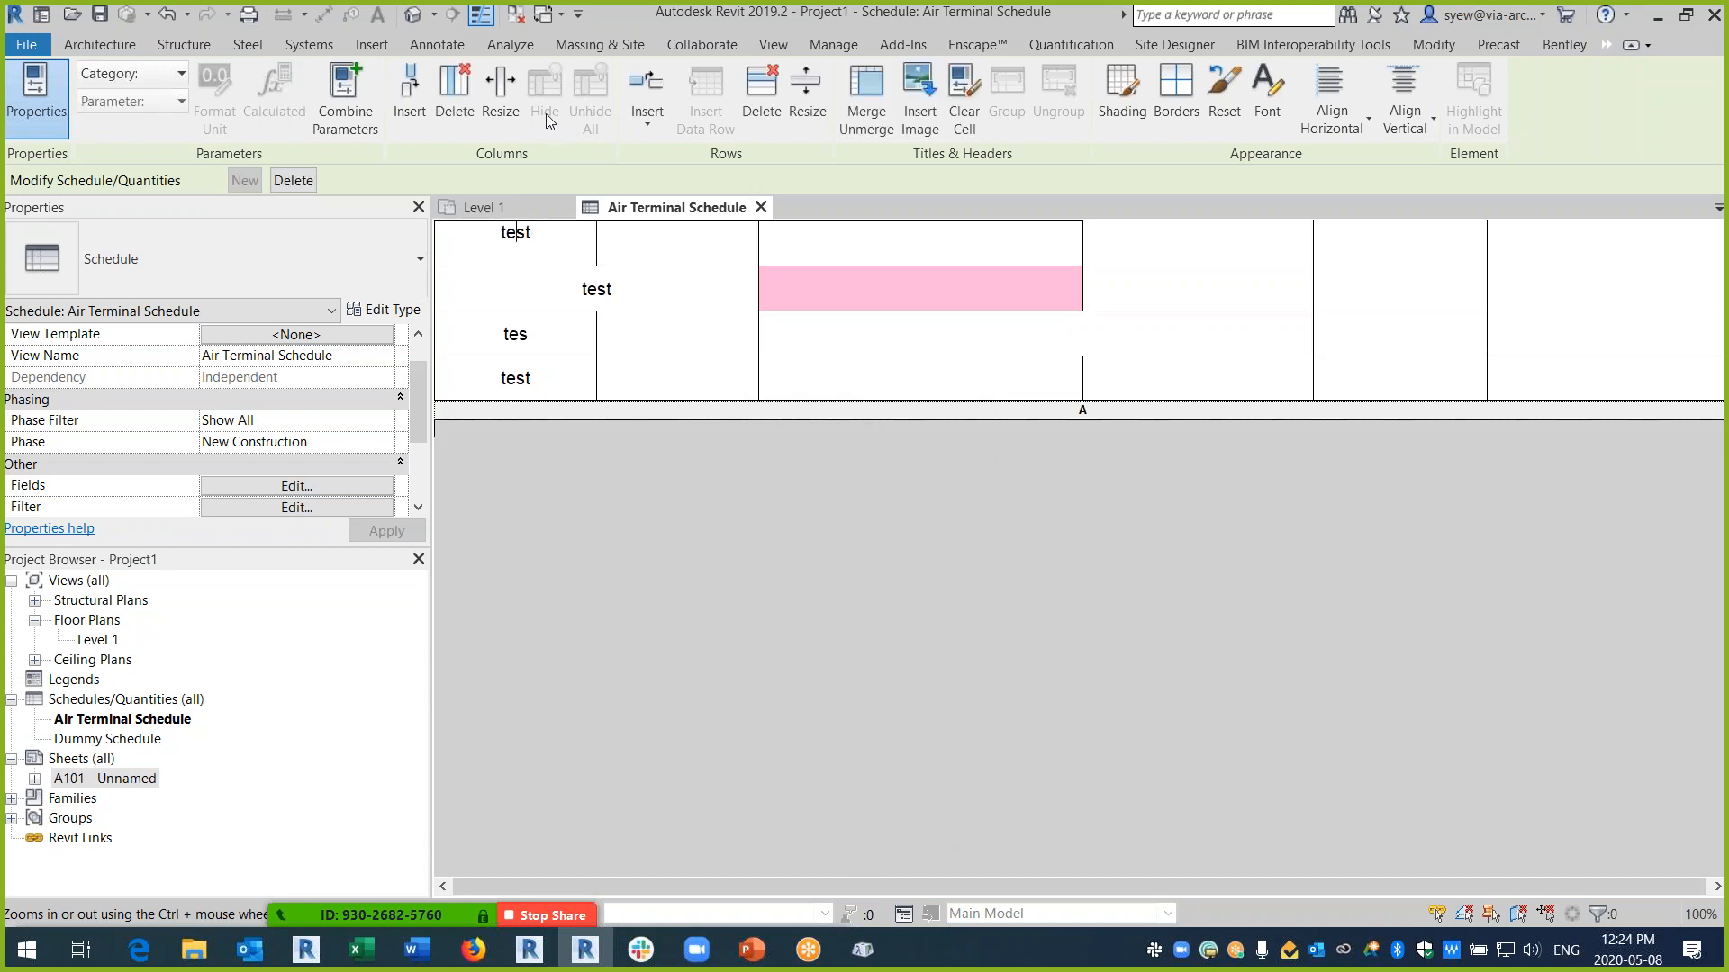
left_click(501, 97)
left_click(853, 492)
left_click(500, 98)
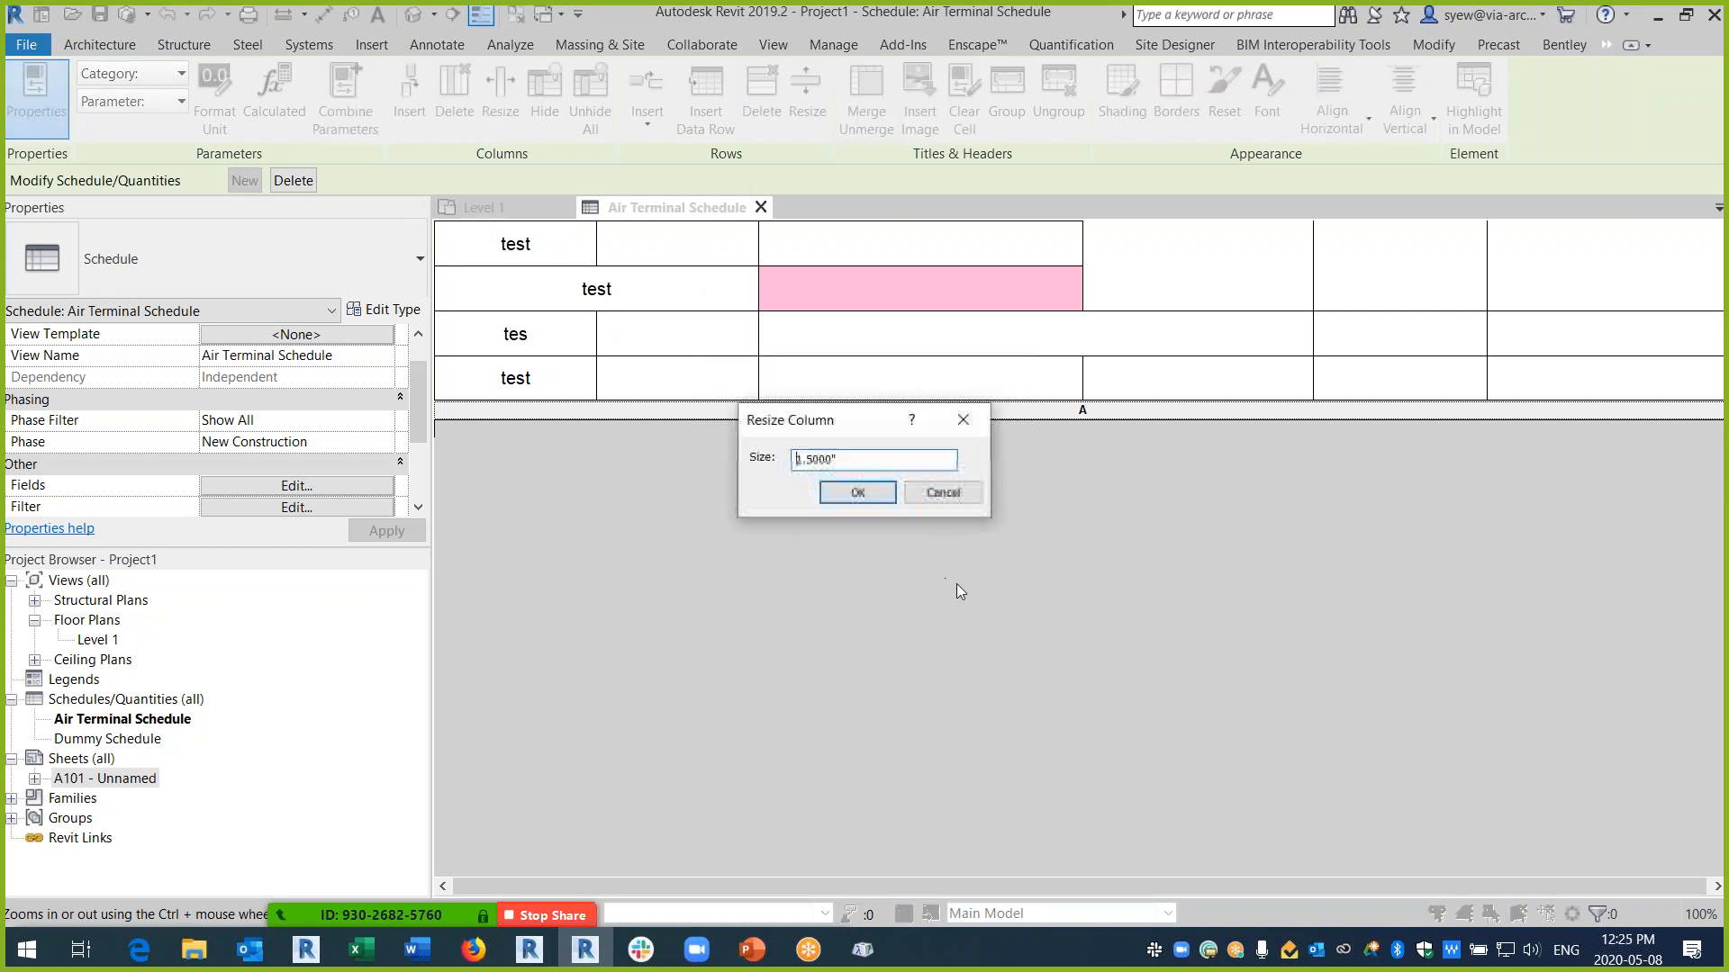
left_click(871, 498)
left_click(501, 97)
left_click(858, 493)
- Set the width of the fourth title column, right of the pink cell, to 2 inches
left_click(1122, 253)
left_click(501, 97)
left_click_drag(863, 460, 754, 461)
type("2")
left_click(858, 492)
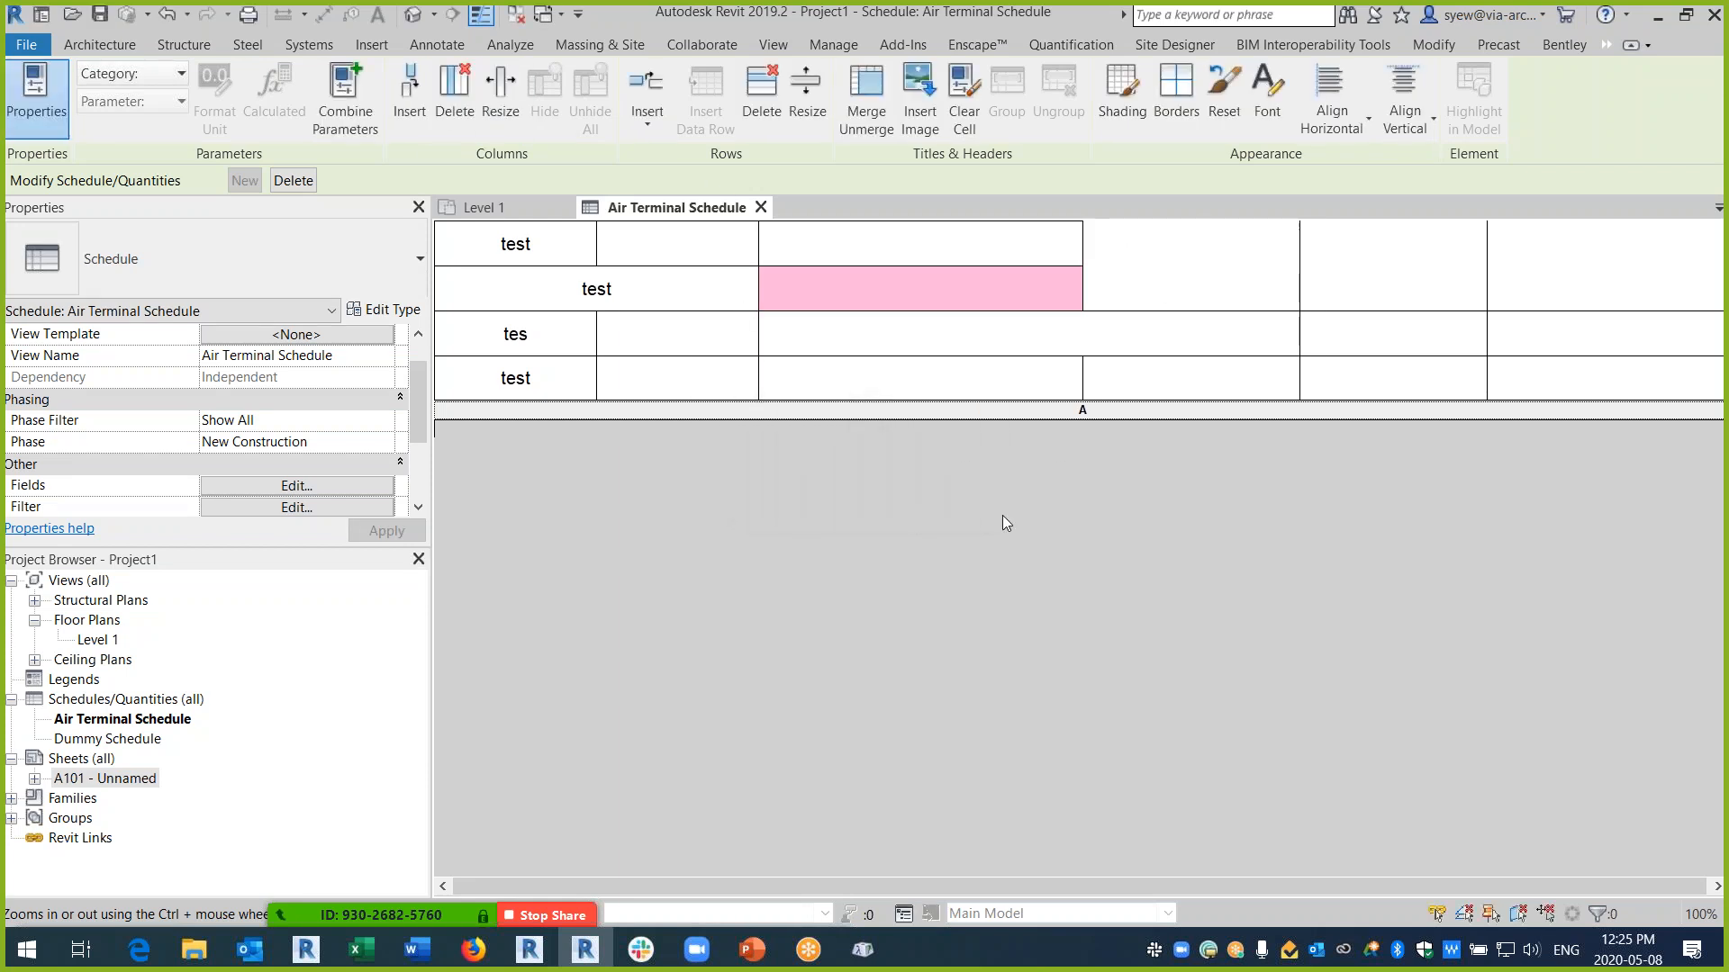
- Resize the fifth title column by editing the decimals of its exact width
left_click(1377, 241)
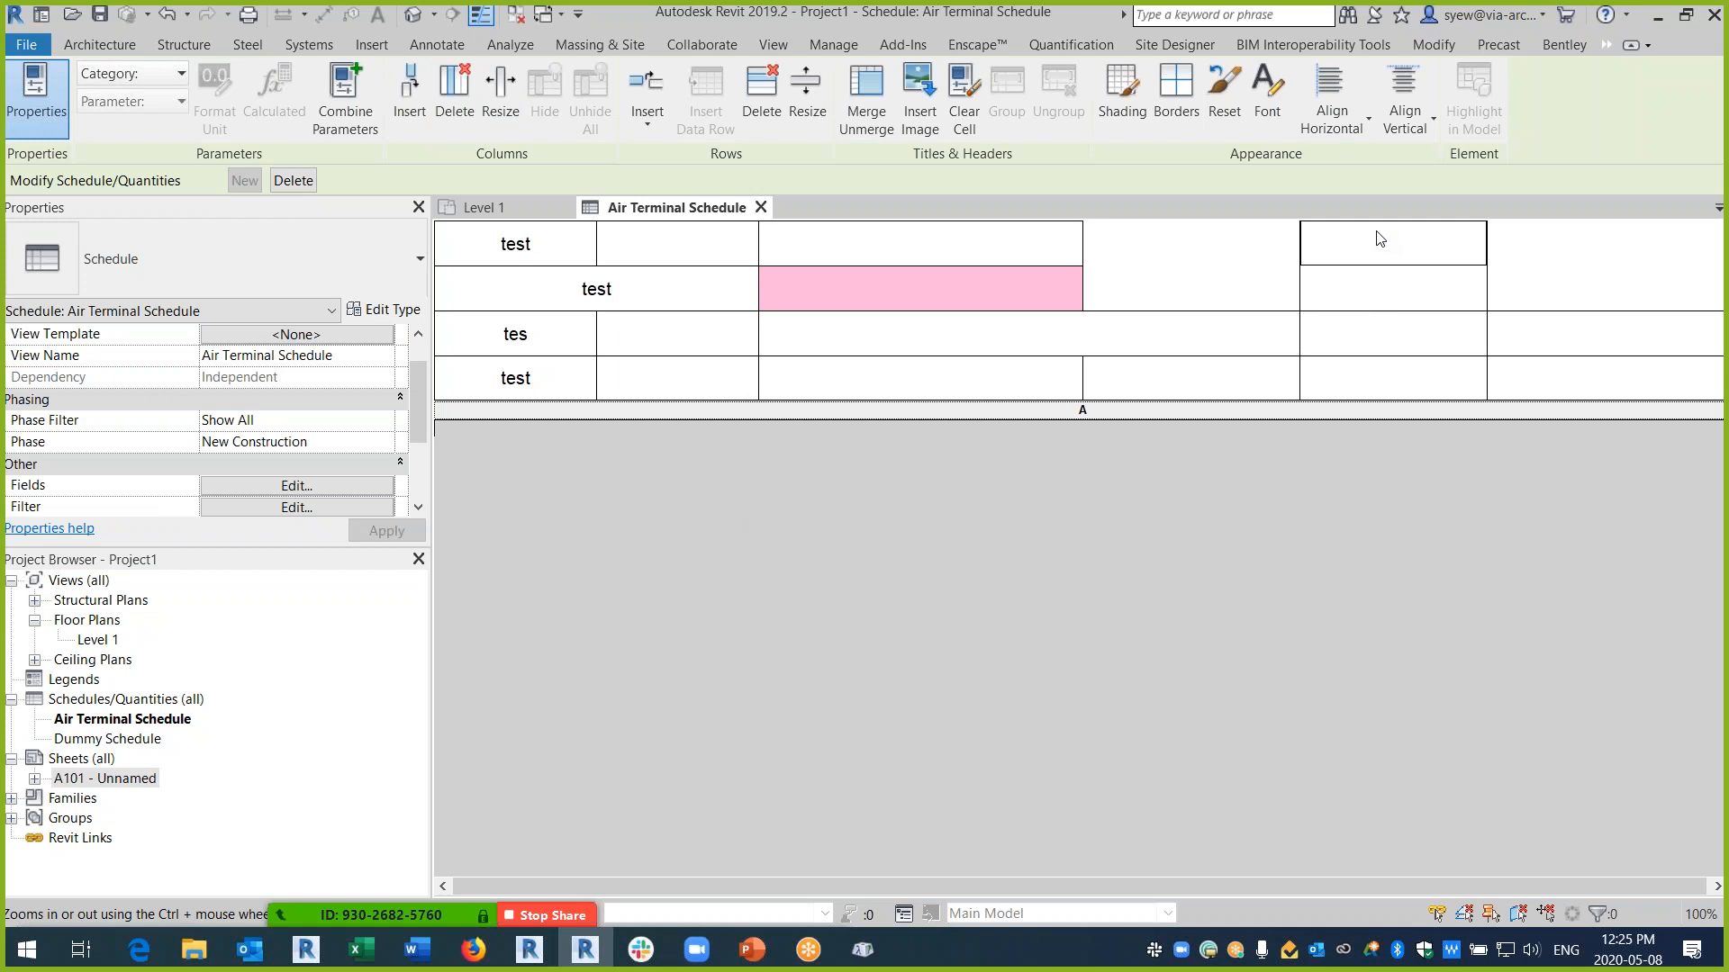
left_click(501, 94)
left_click_drag(870, 457, 810, 458)
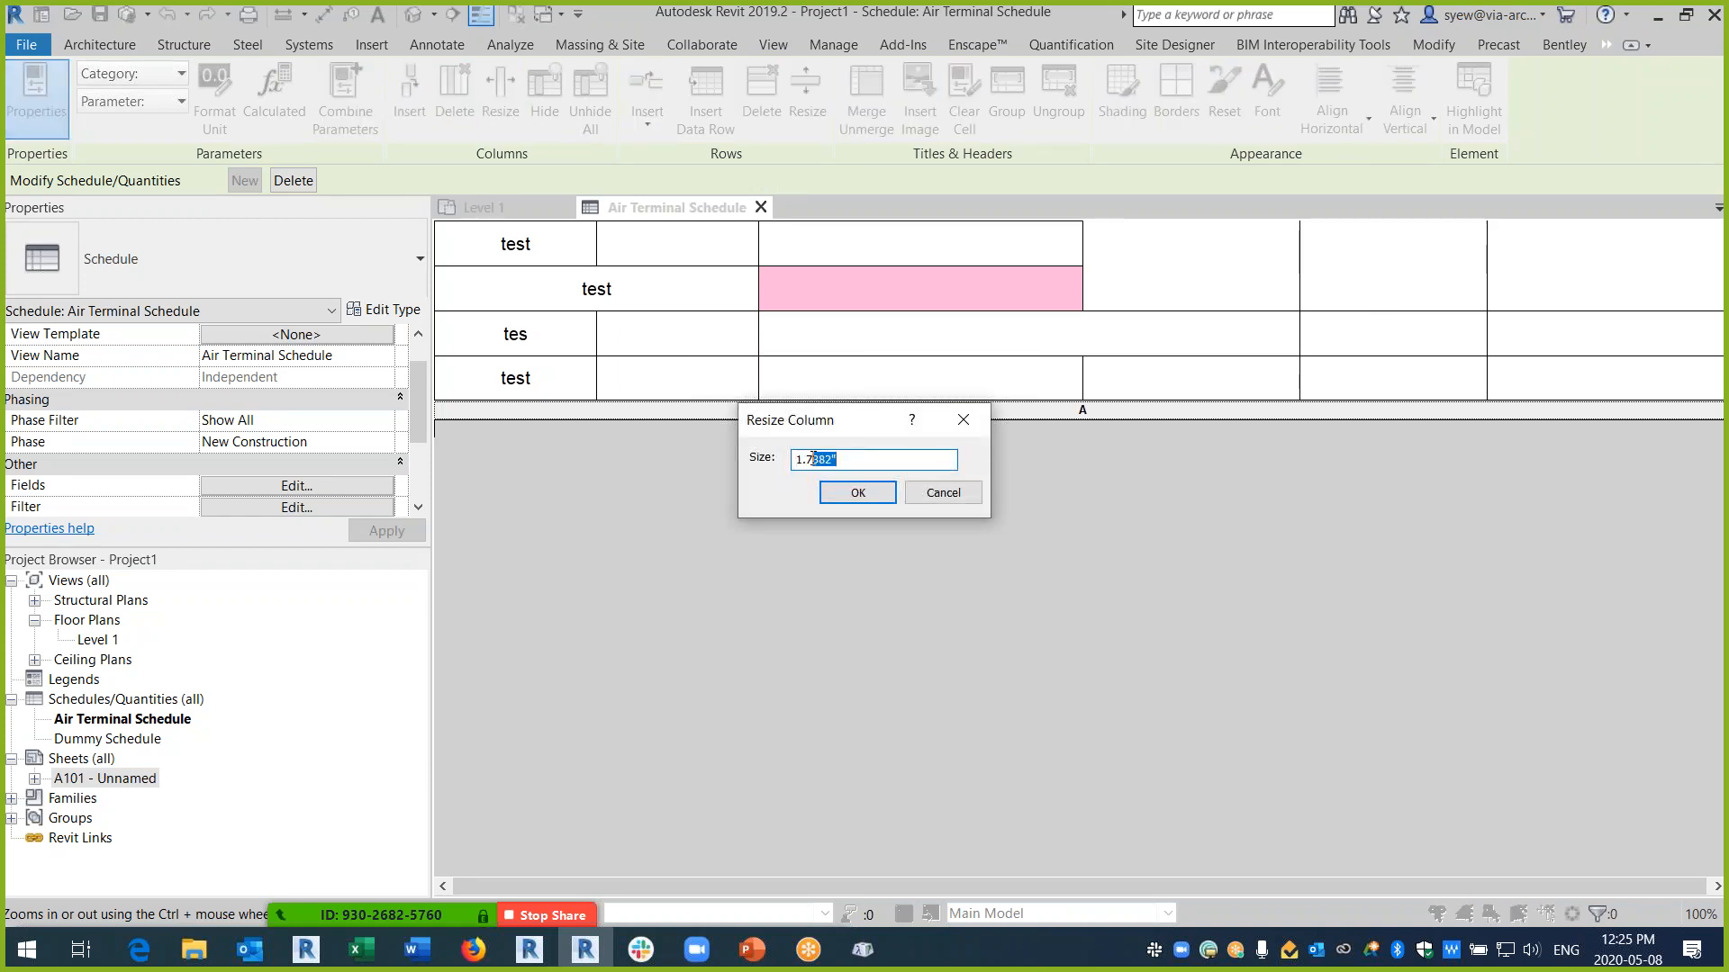
left_click(858, 496)
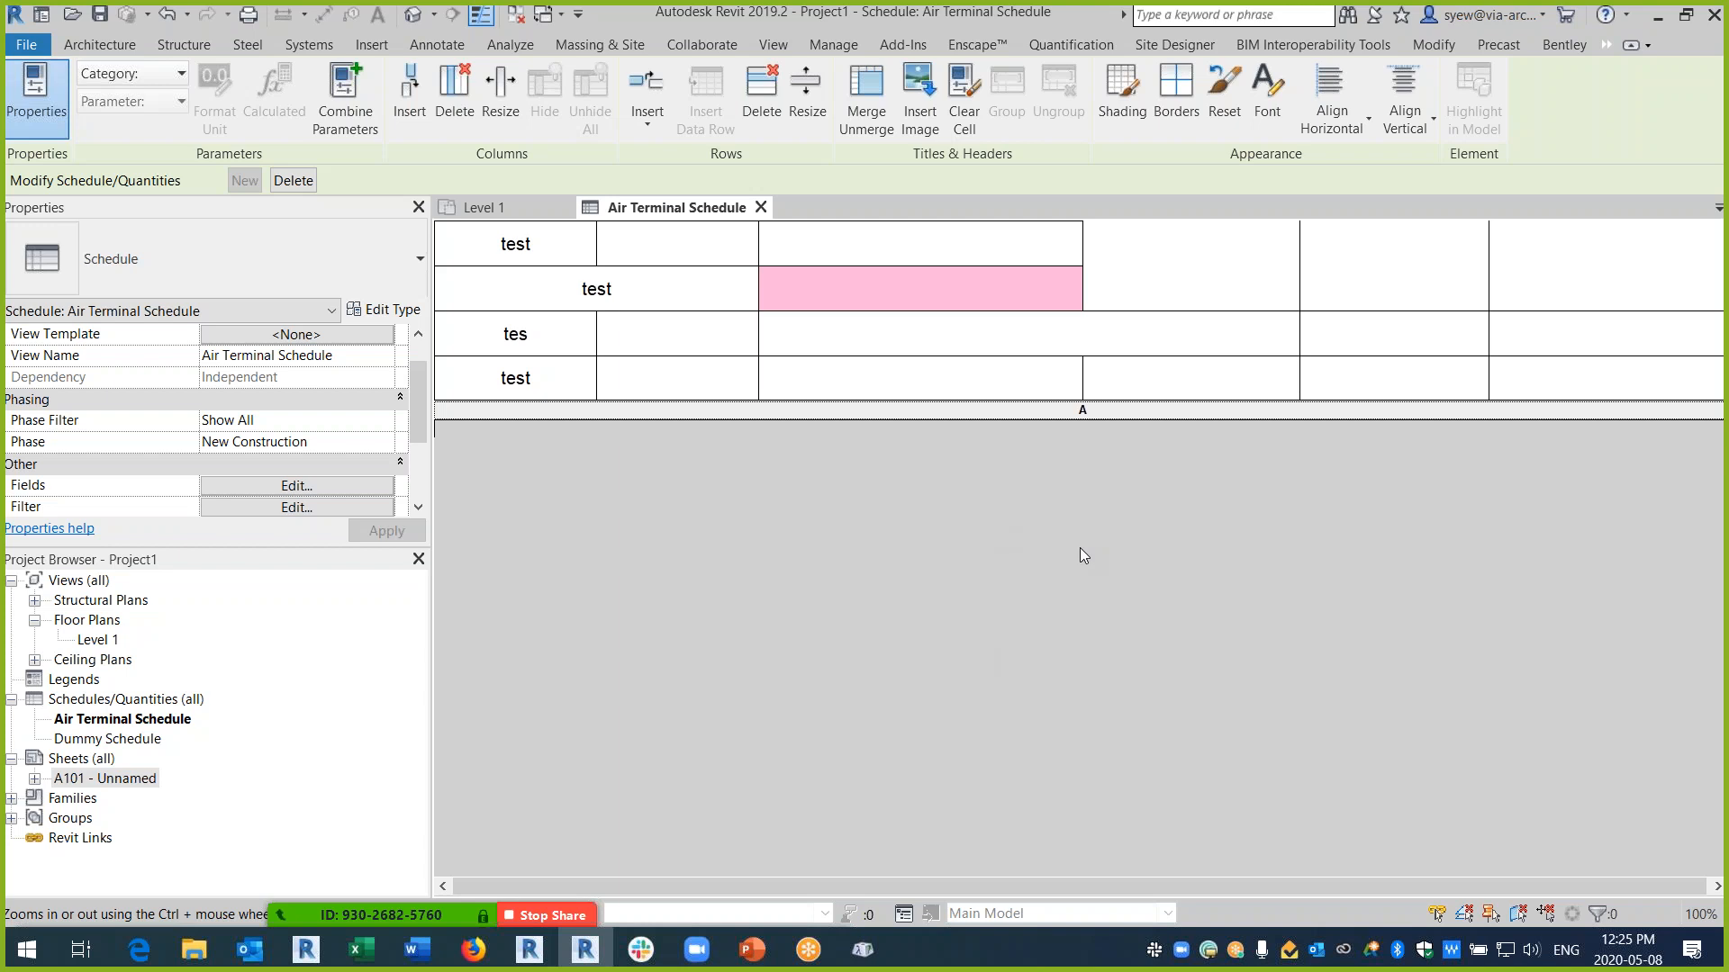
- Check the width of body column A without changing it
left_click(1054, 423)
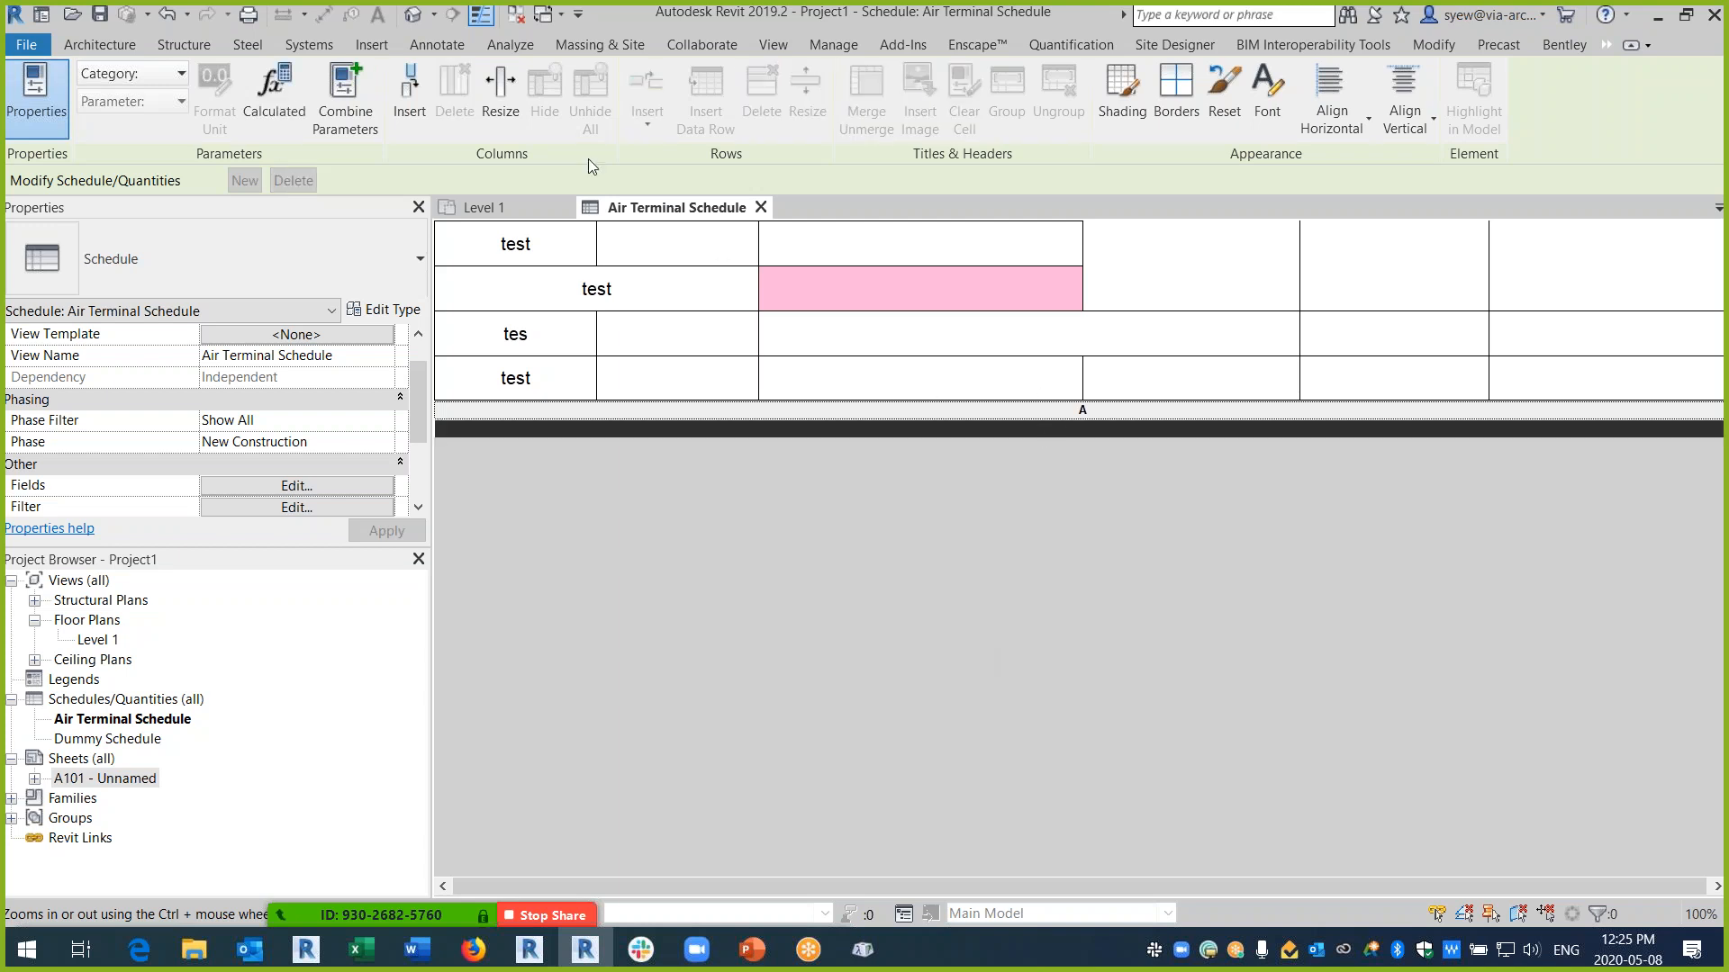
left_click(502, 85)
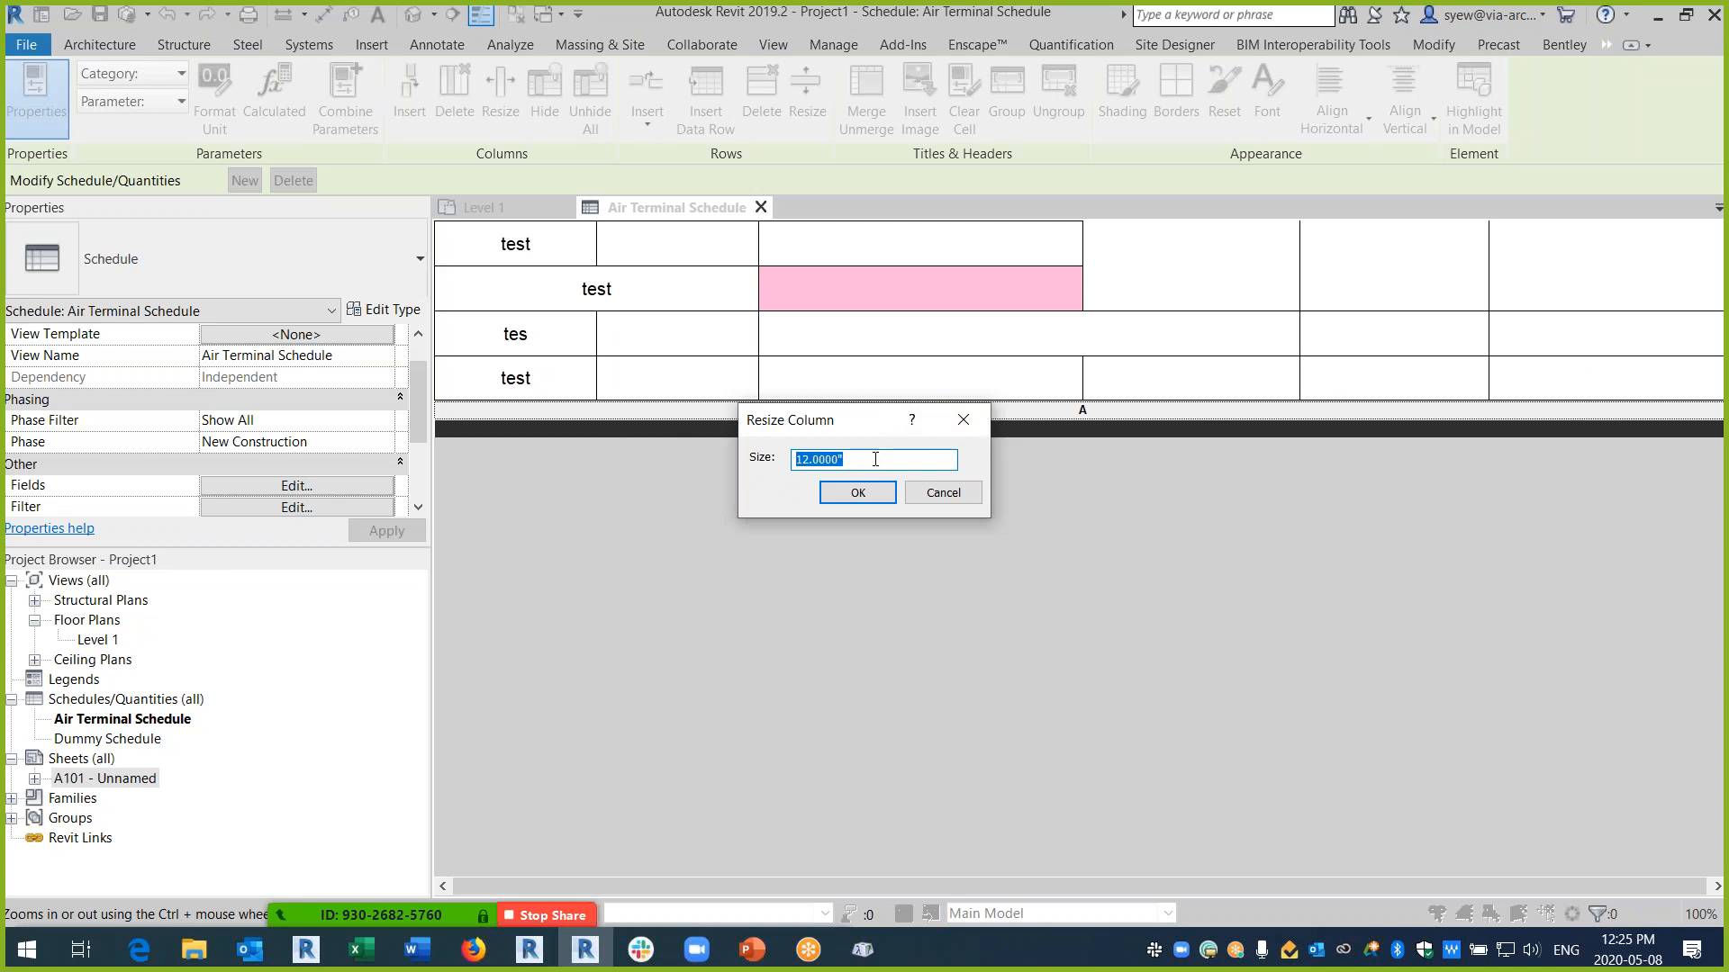
left_click_drag(848, 460, 793, 462)
left_click(925, 500)
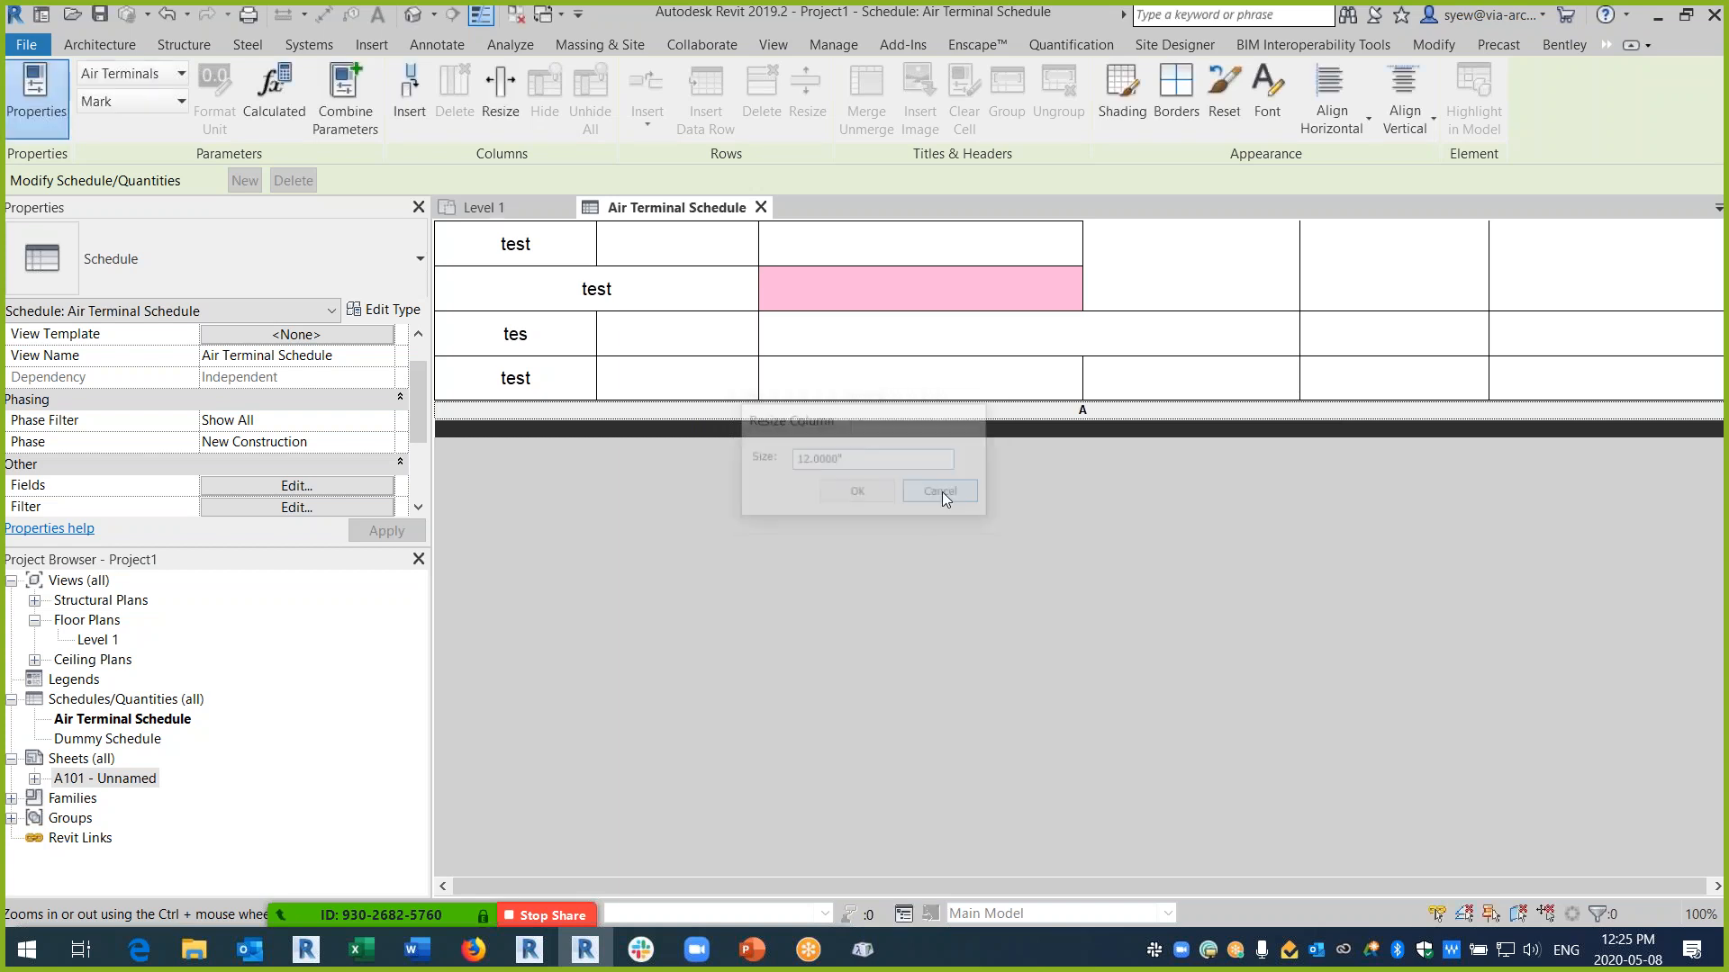
left_click(540, 347)
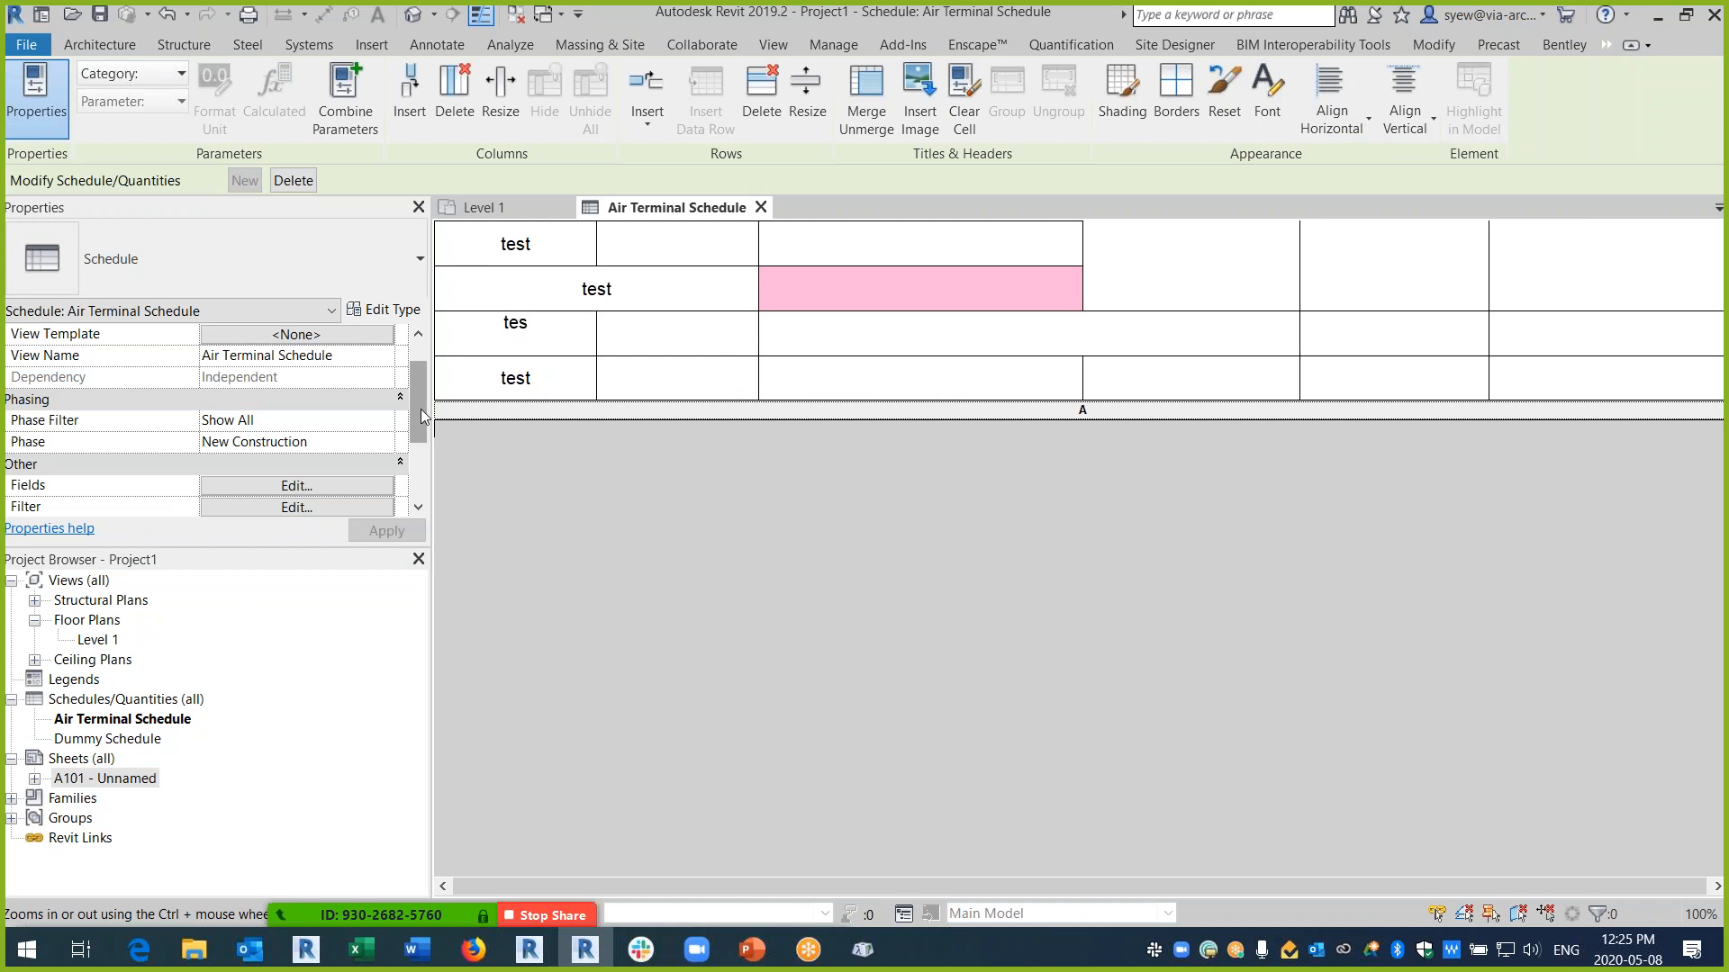
- Open the Level 1 floor plan and place a text note reading "test" above the rows of circles
left_click(94, 641)
double_click(95, 642)
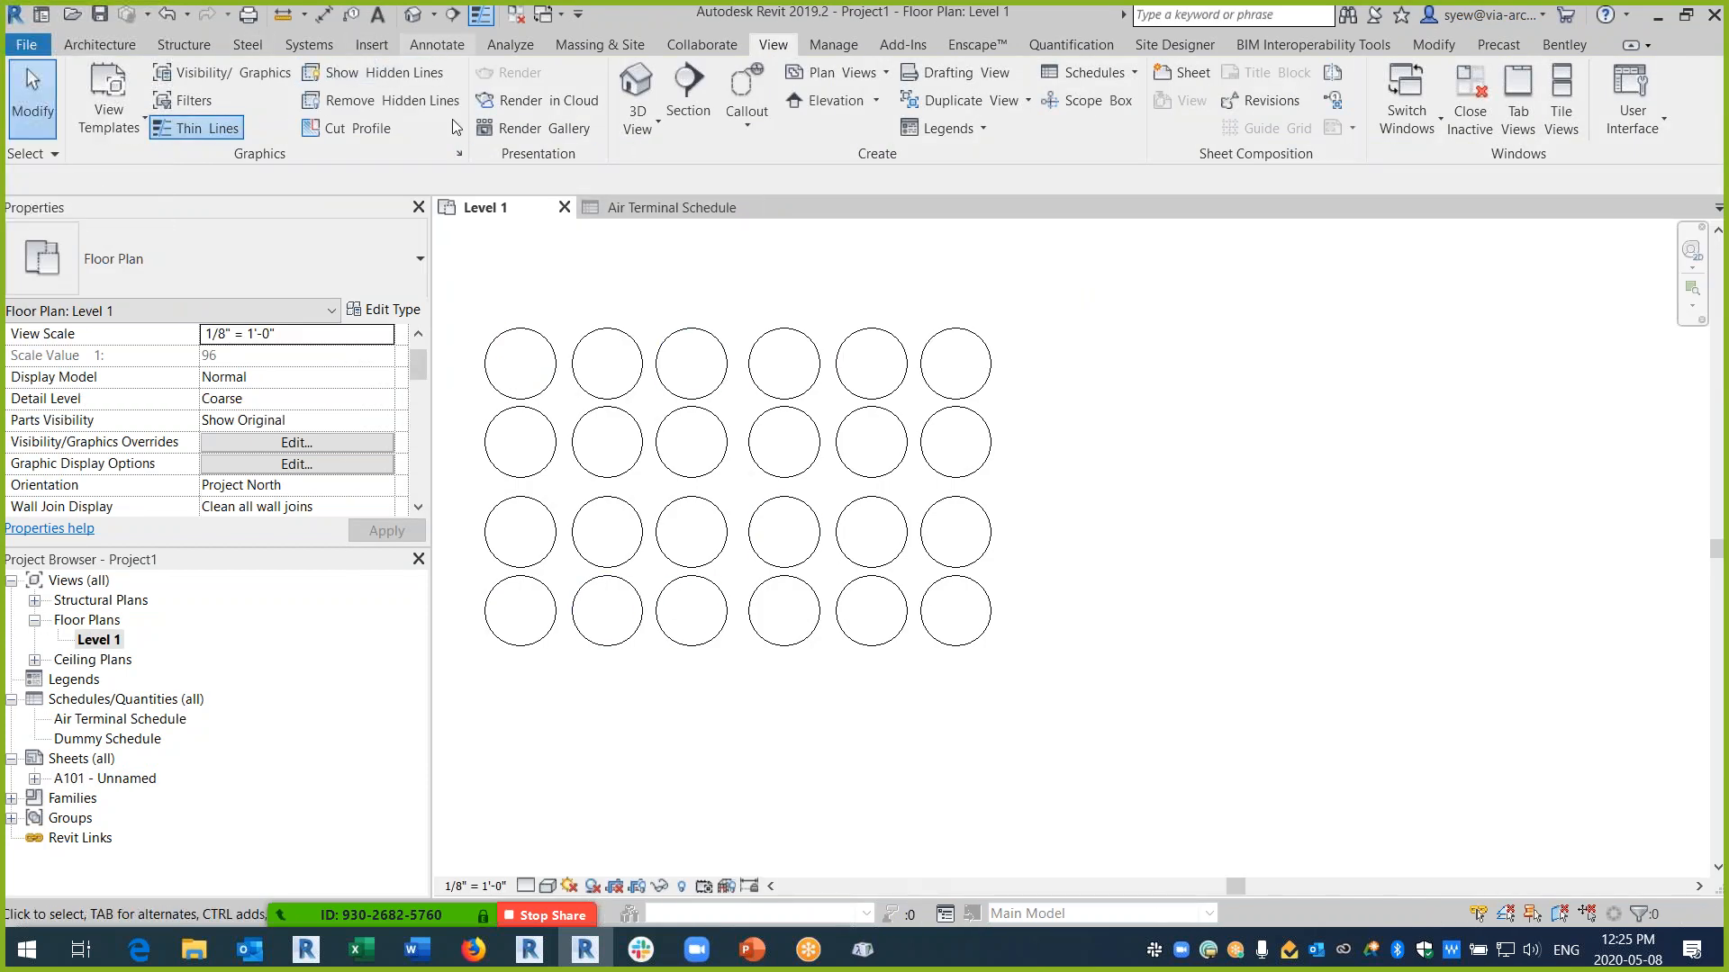
left_click(437, 44)
left_click(745, 83)
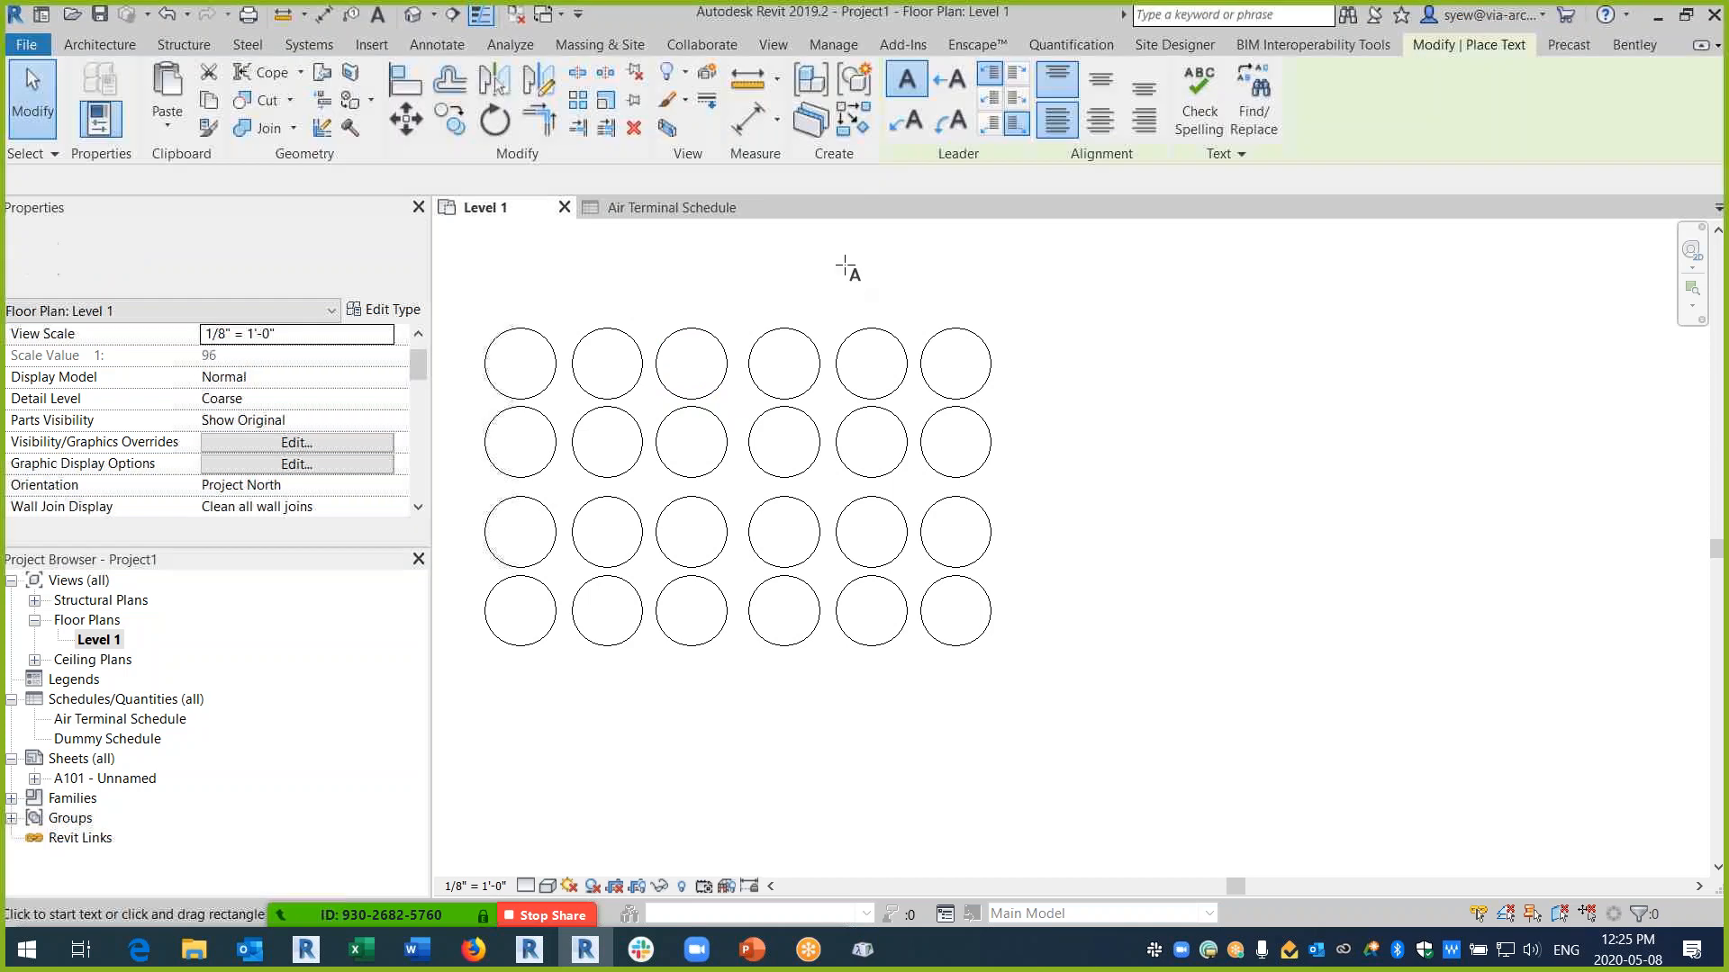
left_click(845, 266)
type("test")
left_click(927, 286)
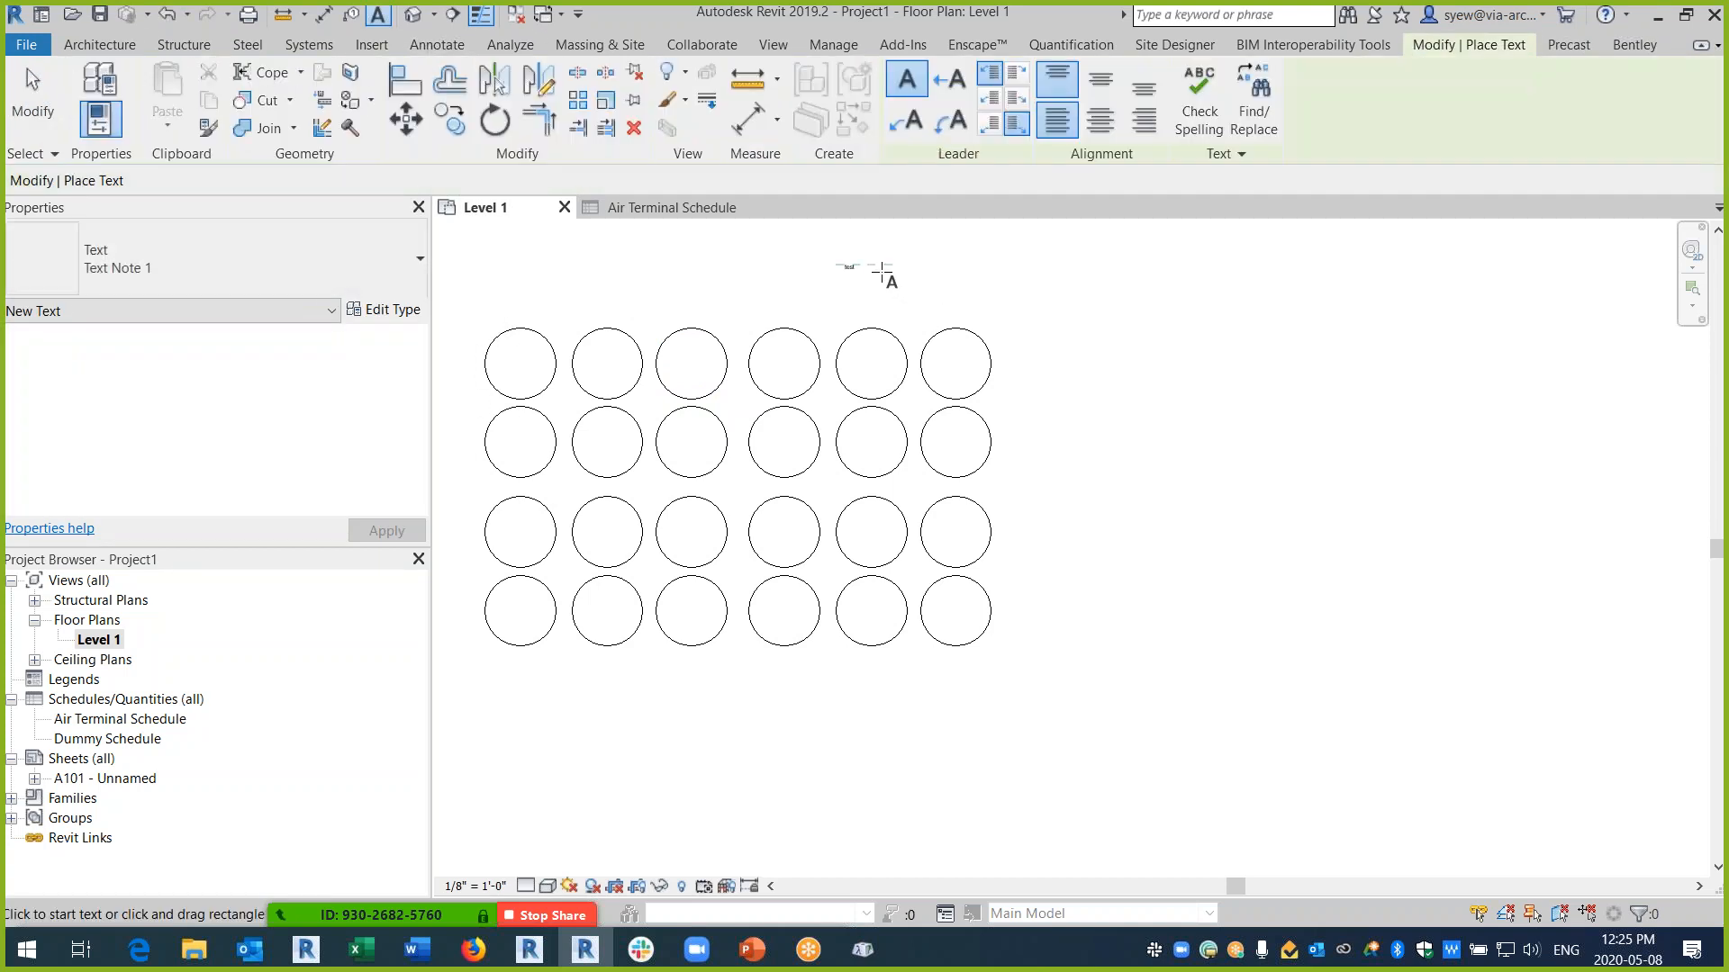
- Duplicate the test note's text type under the name Table Text
key("Escape")
scroll(862, 273, "up", 5)
left_click(847, 274)
left_click(382, 312)
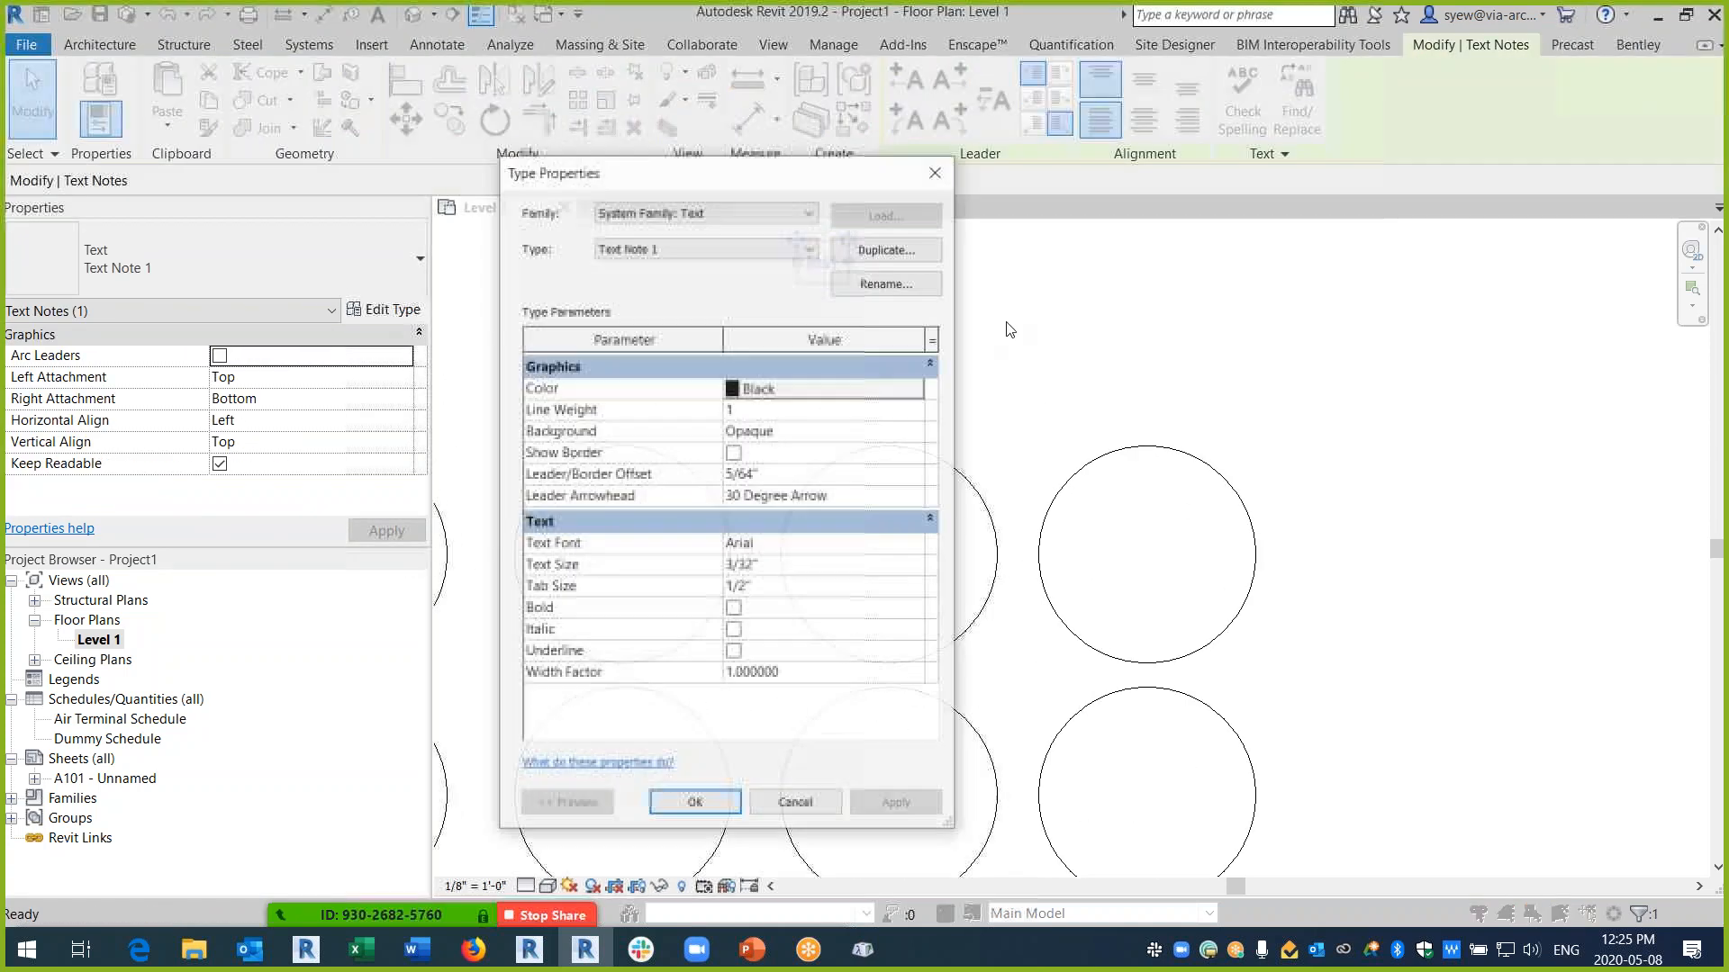
left_click(886, 250)
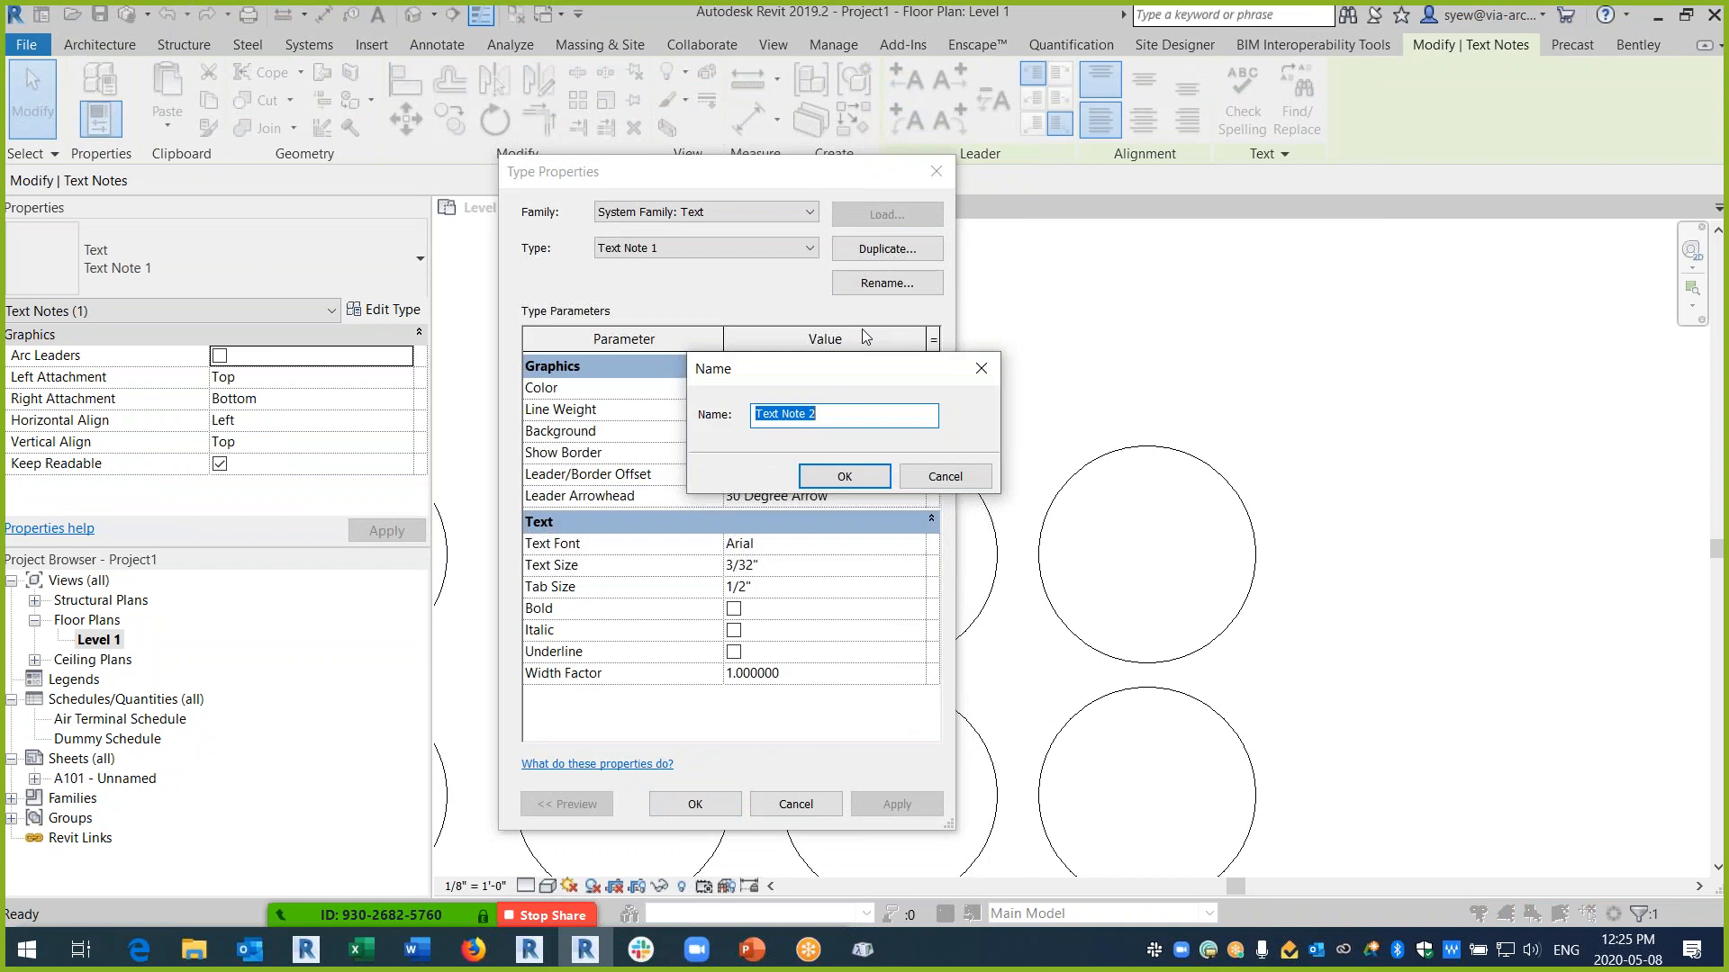
type("Table Text")
key("Return")
- Set the Table Text type to size 5/64" with the Arial Black font and apply it to the note
left_click(816, 567)
type("5/64")
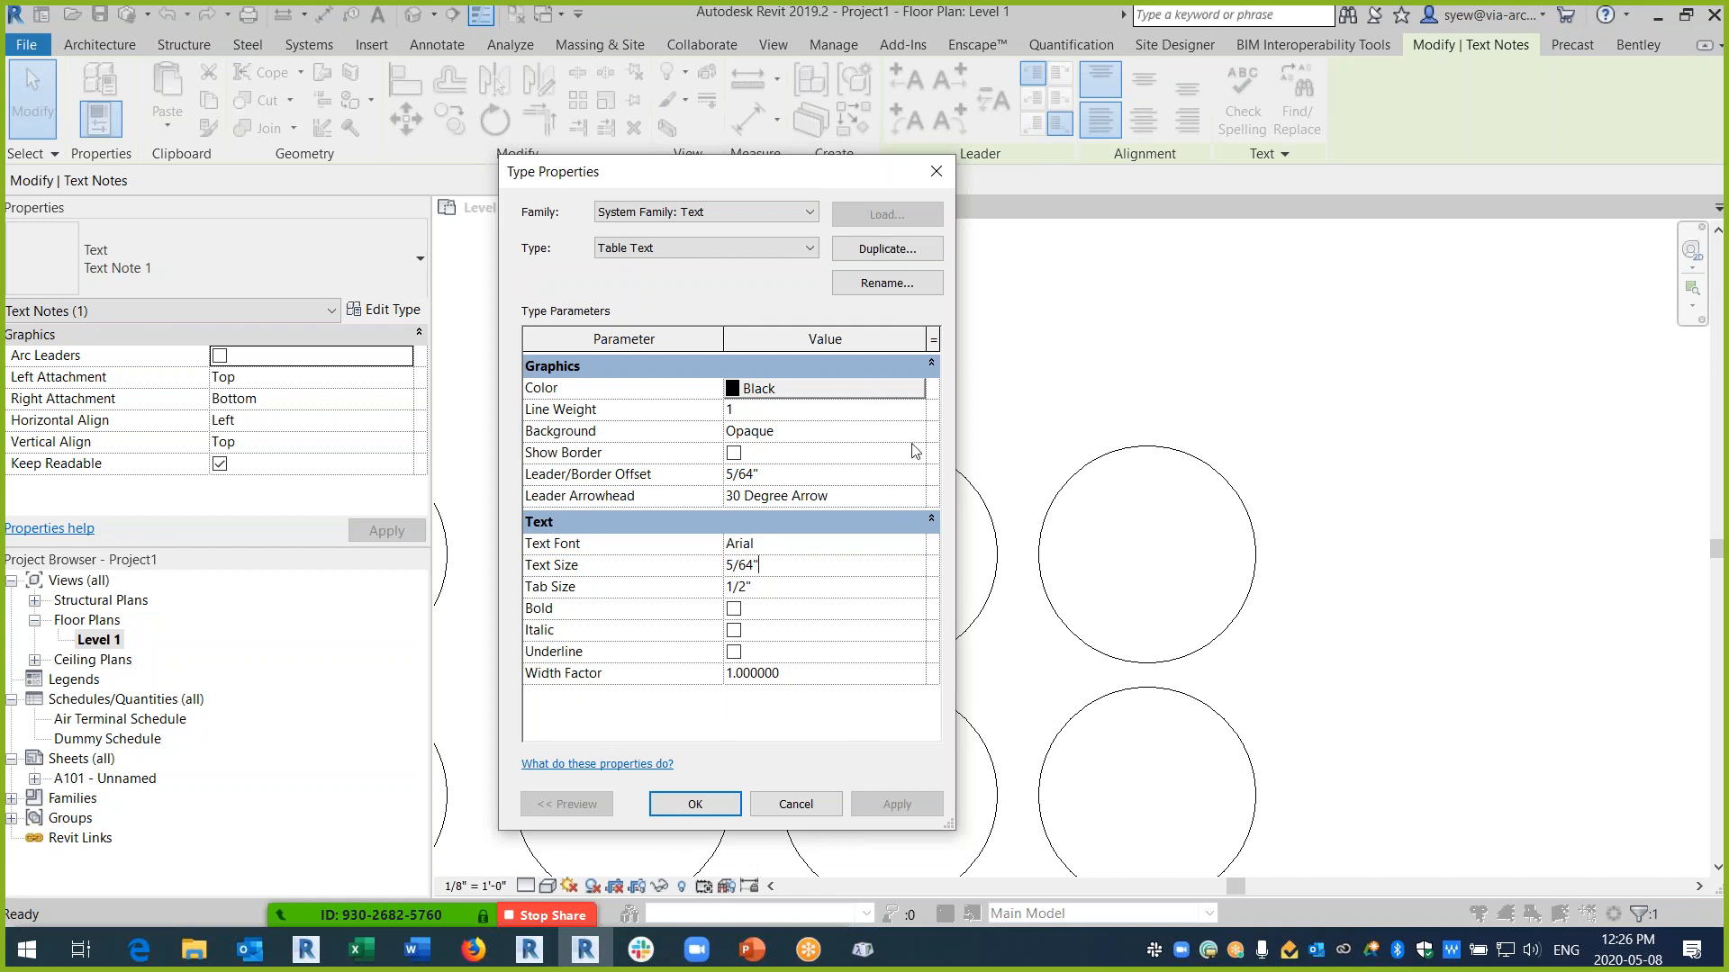
left_click(916, 544)
left_click(916, 543)
left_click(792, 601)
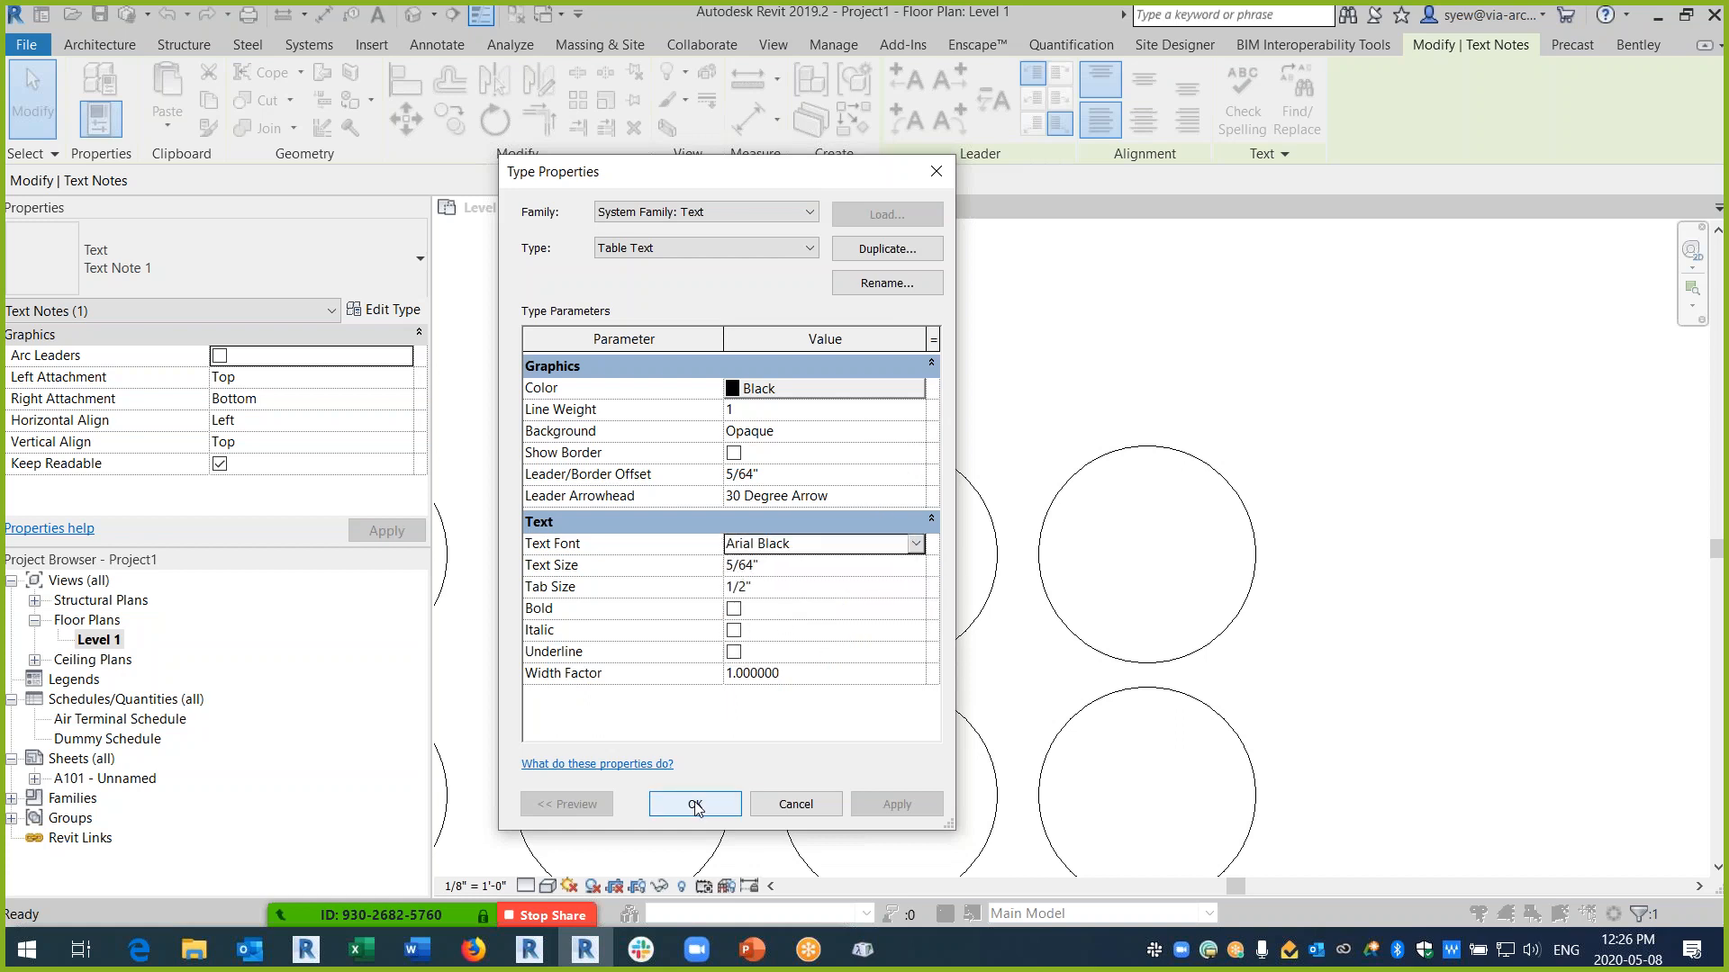
left_click(696, 806)
left_click(976, 324)
scroll(990, 515, "up", 3)
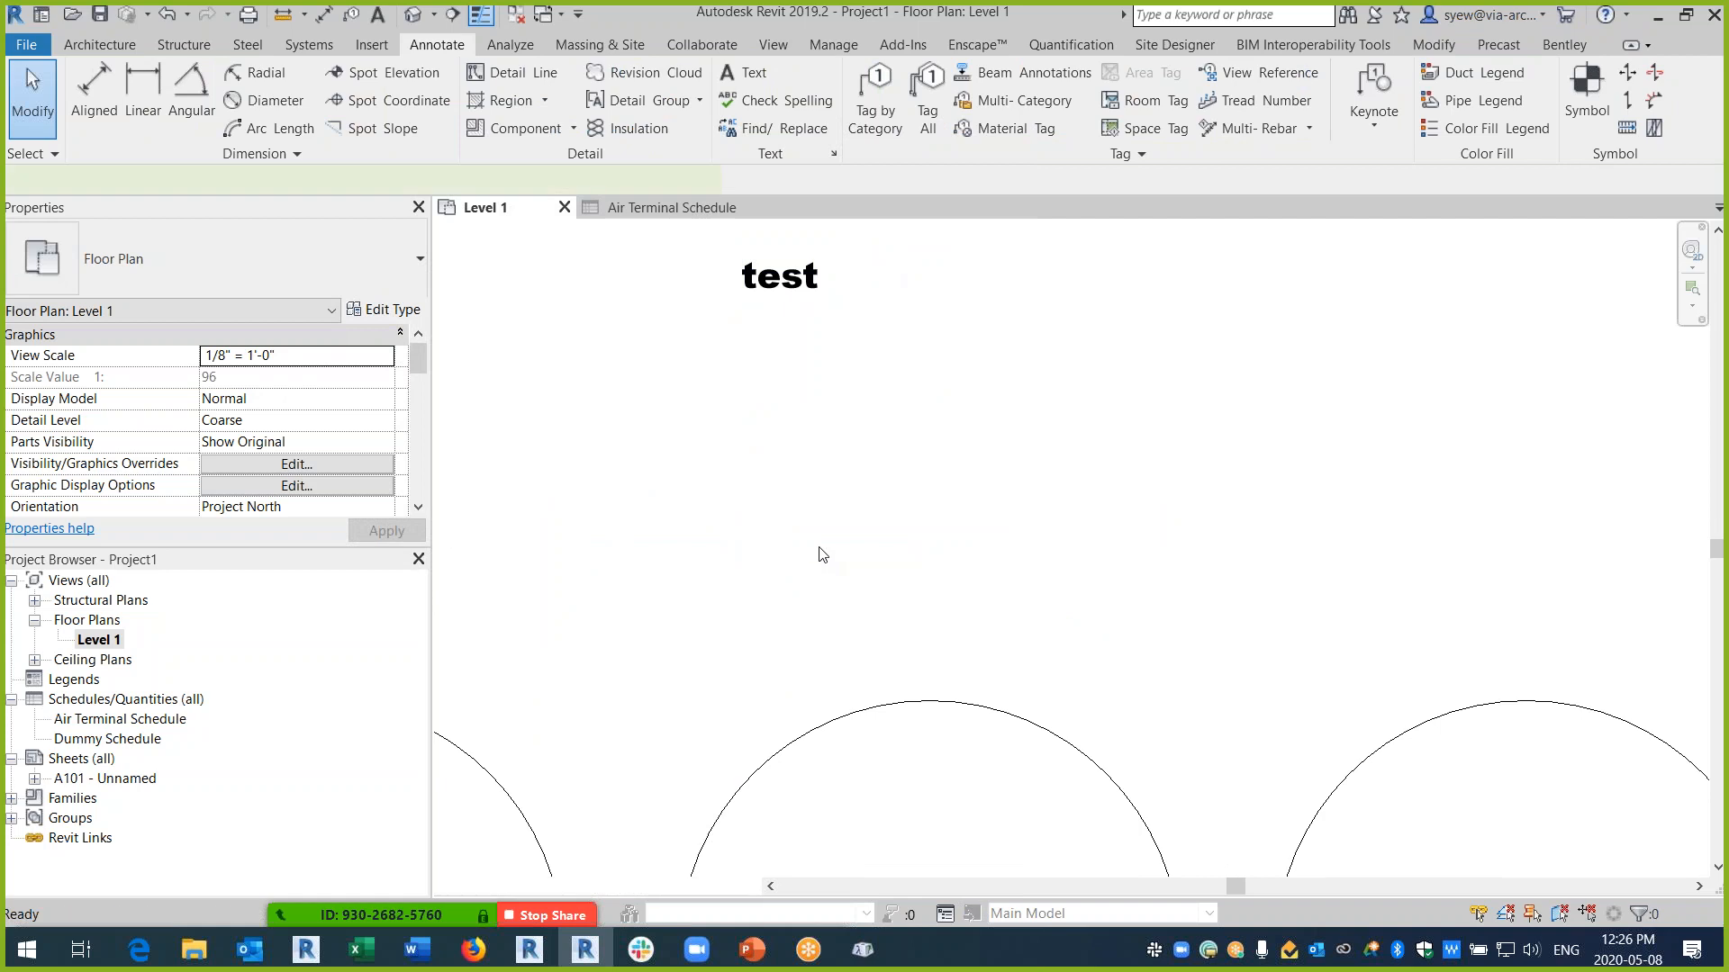
- Return to the Air Terminal Schedule and set its title, header and body text appearance to Table Text
key("ctrl+Tab")
scroll(419, 373, "down", 3)
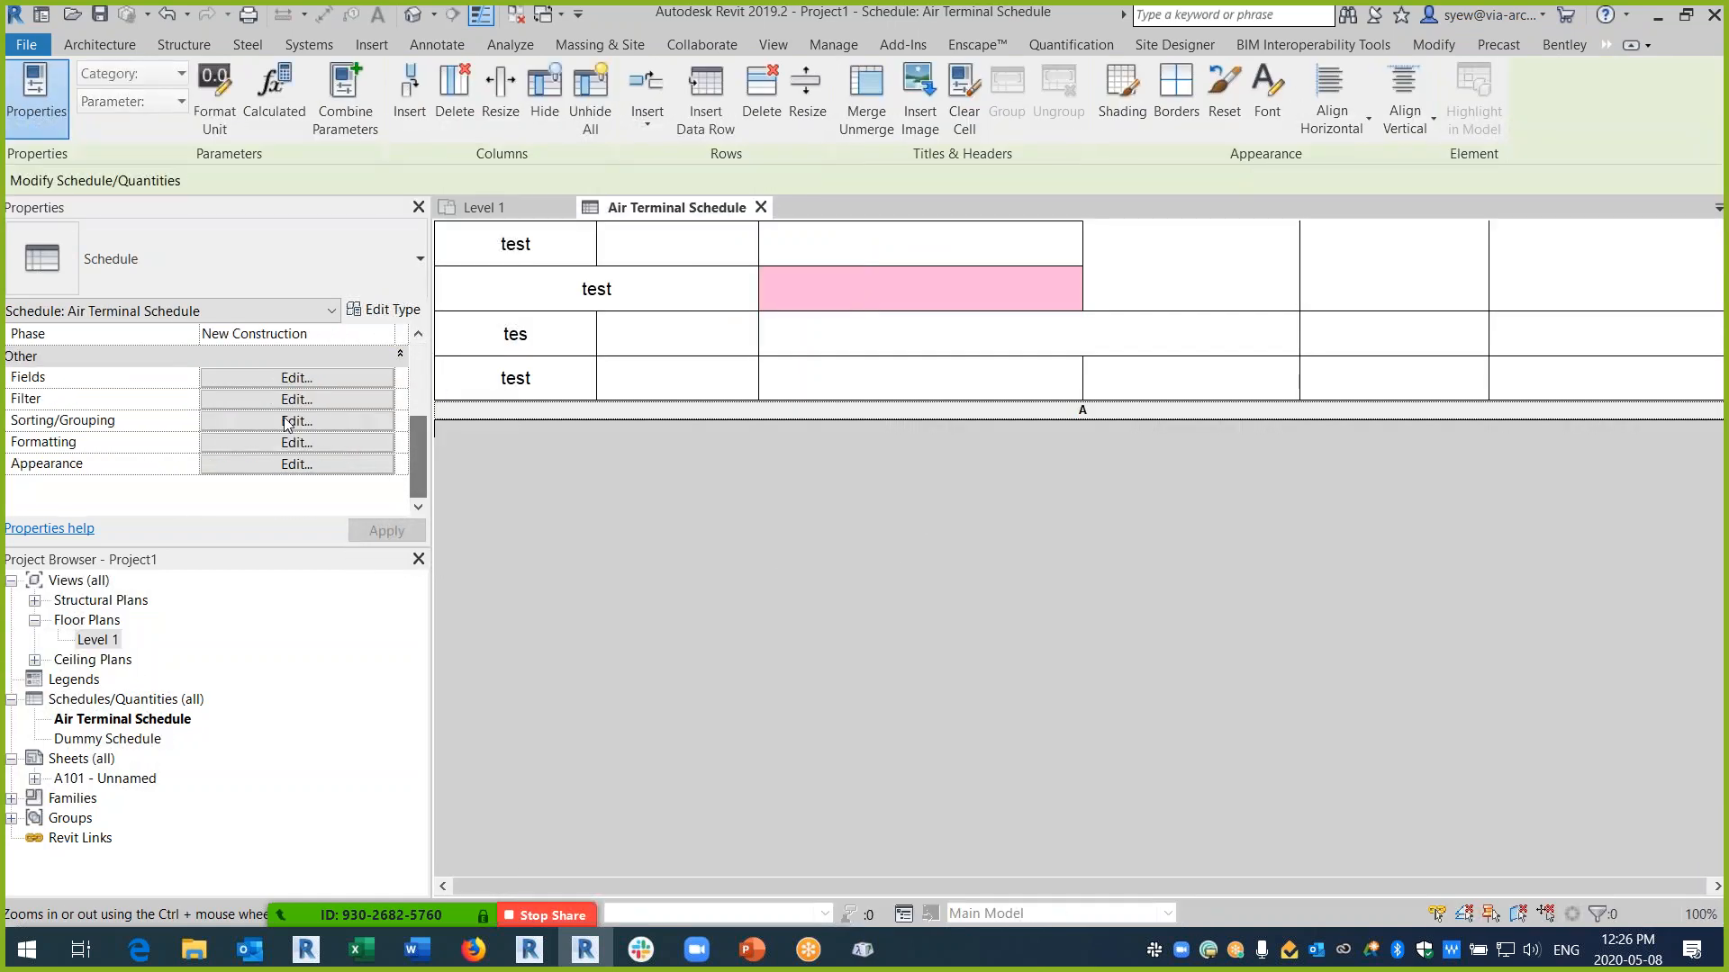
left_click(969, 265)
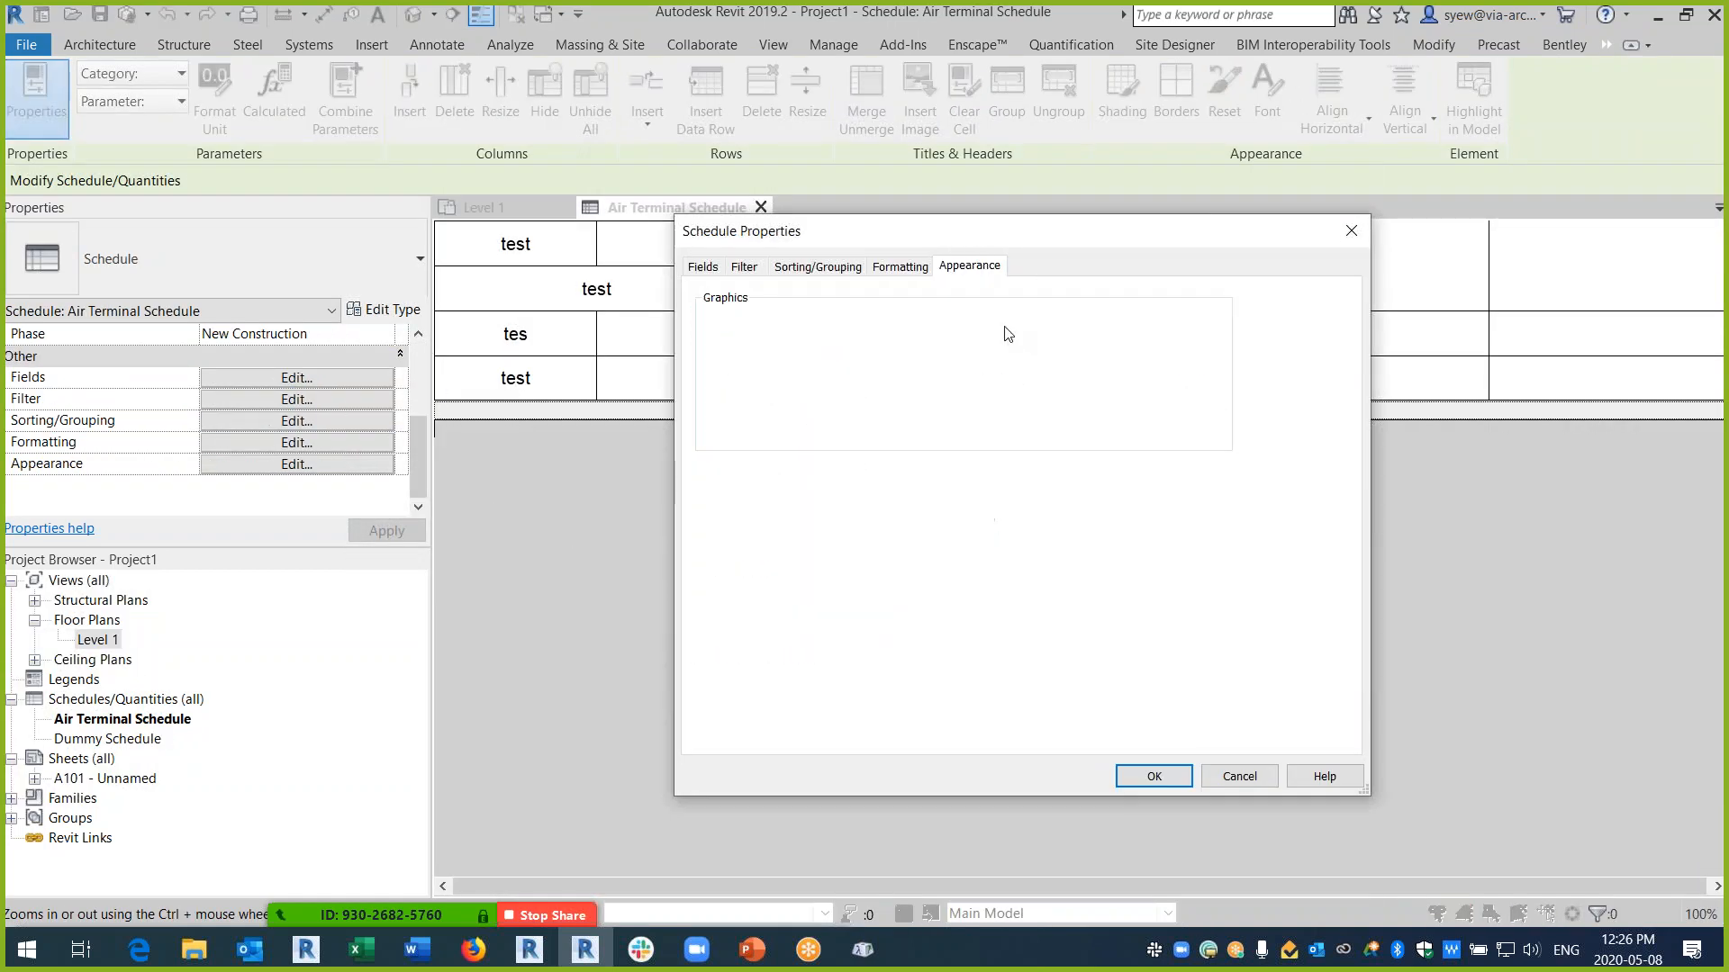
left_click(901, 557)
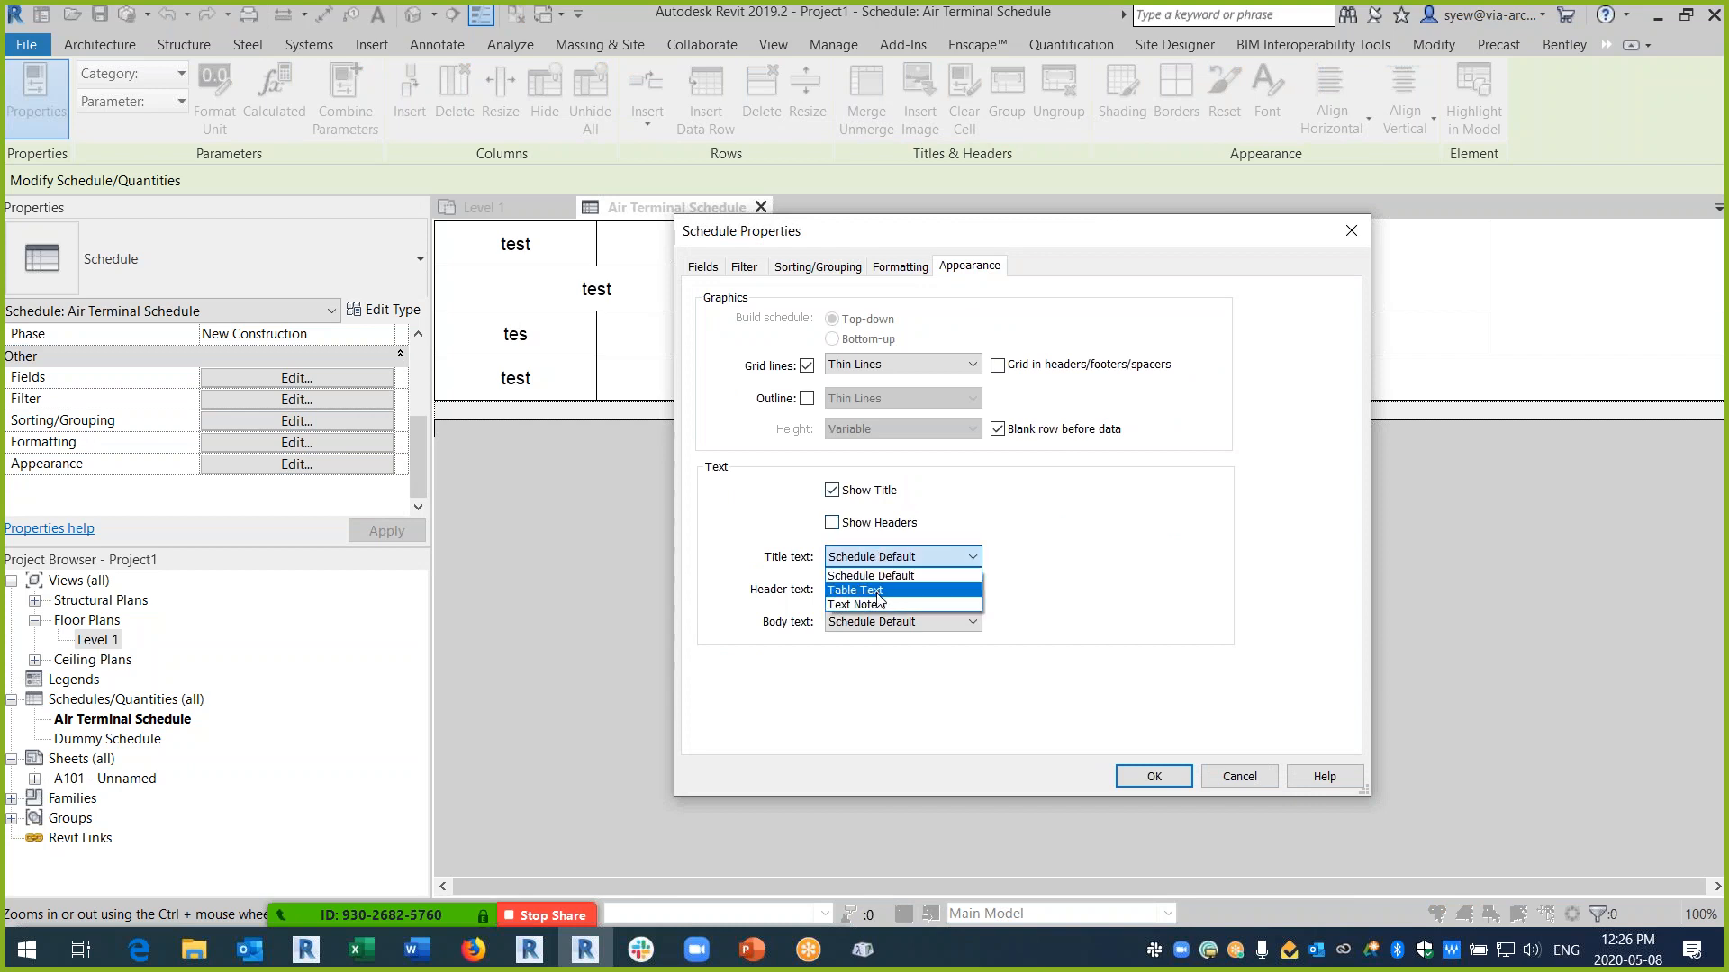
left_click(874, 591)
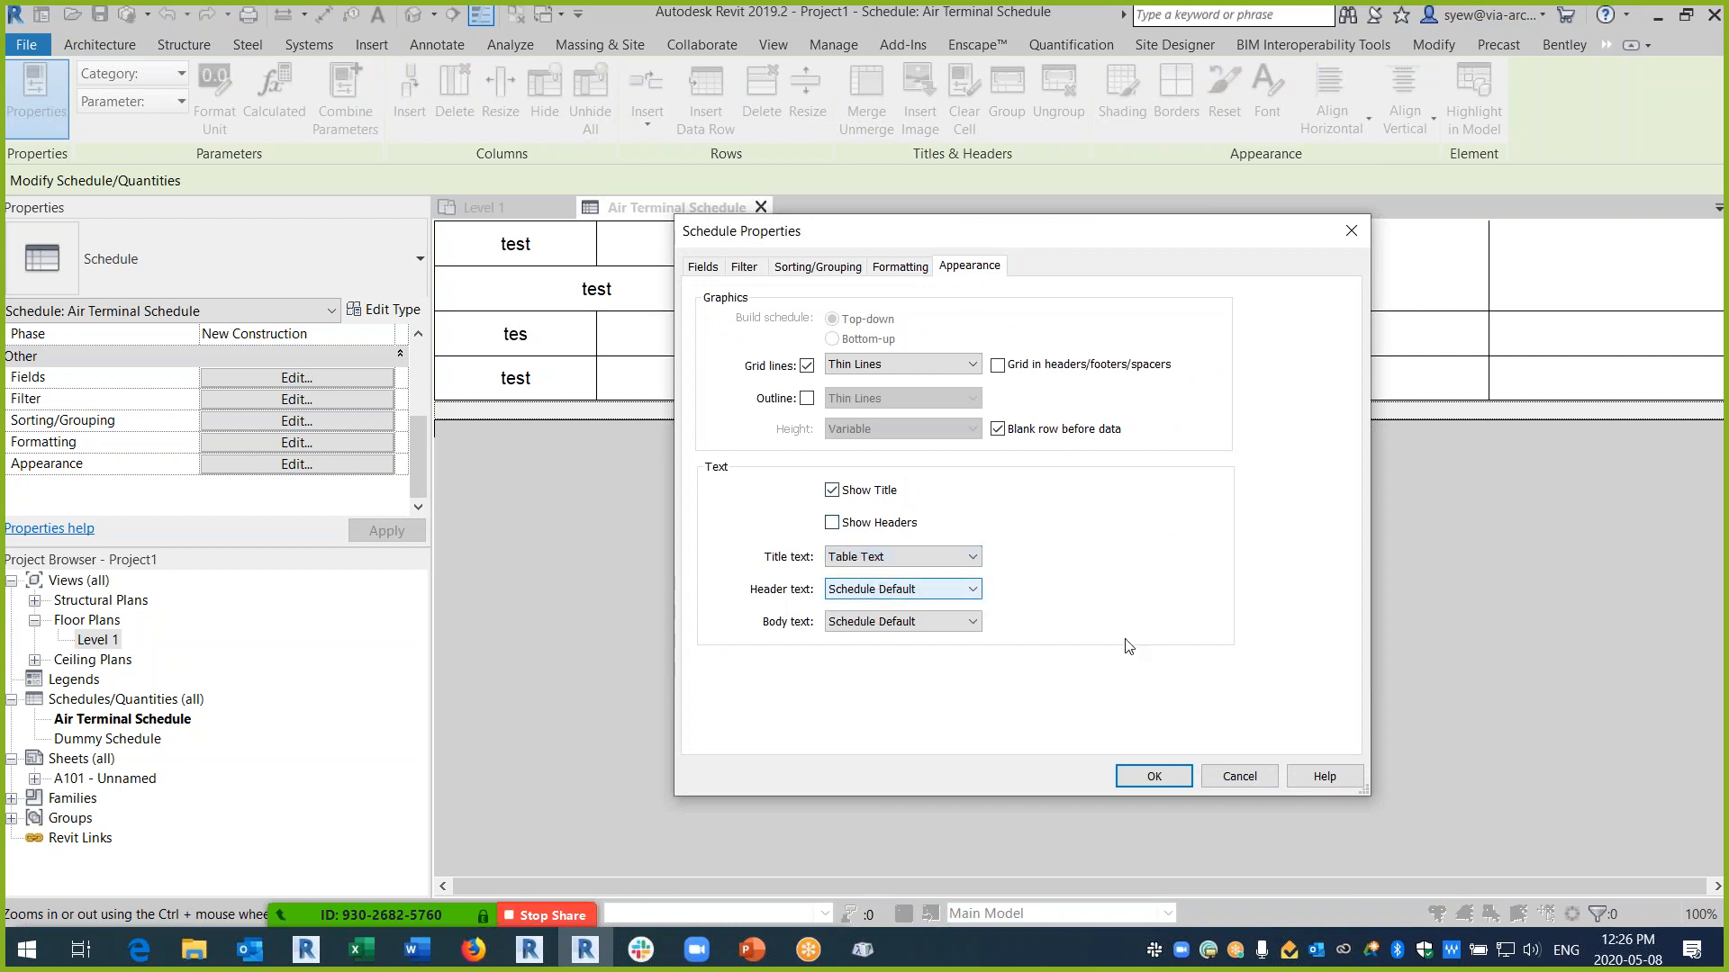
left_click(883, 589)
left_click(905, 622)
left_click(904, 622)
left_click(900, 648)
left_click(1154, 776)
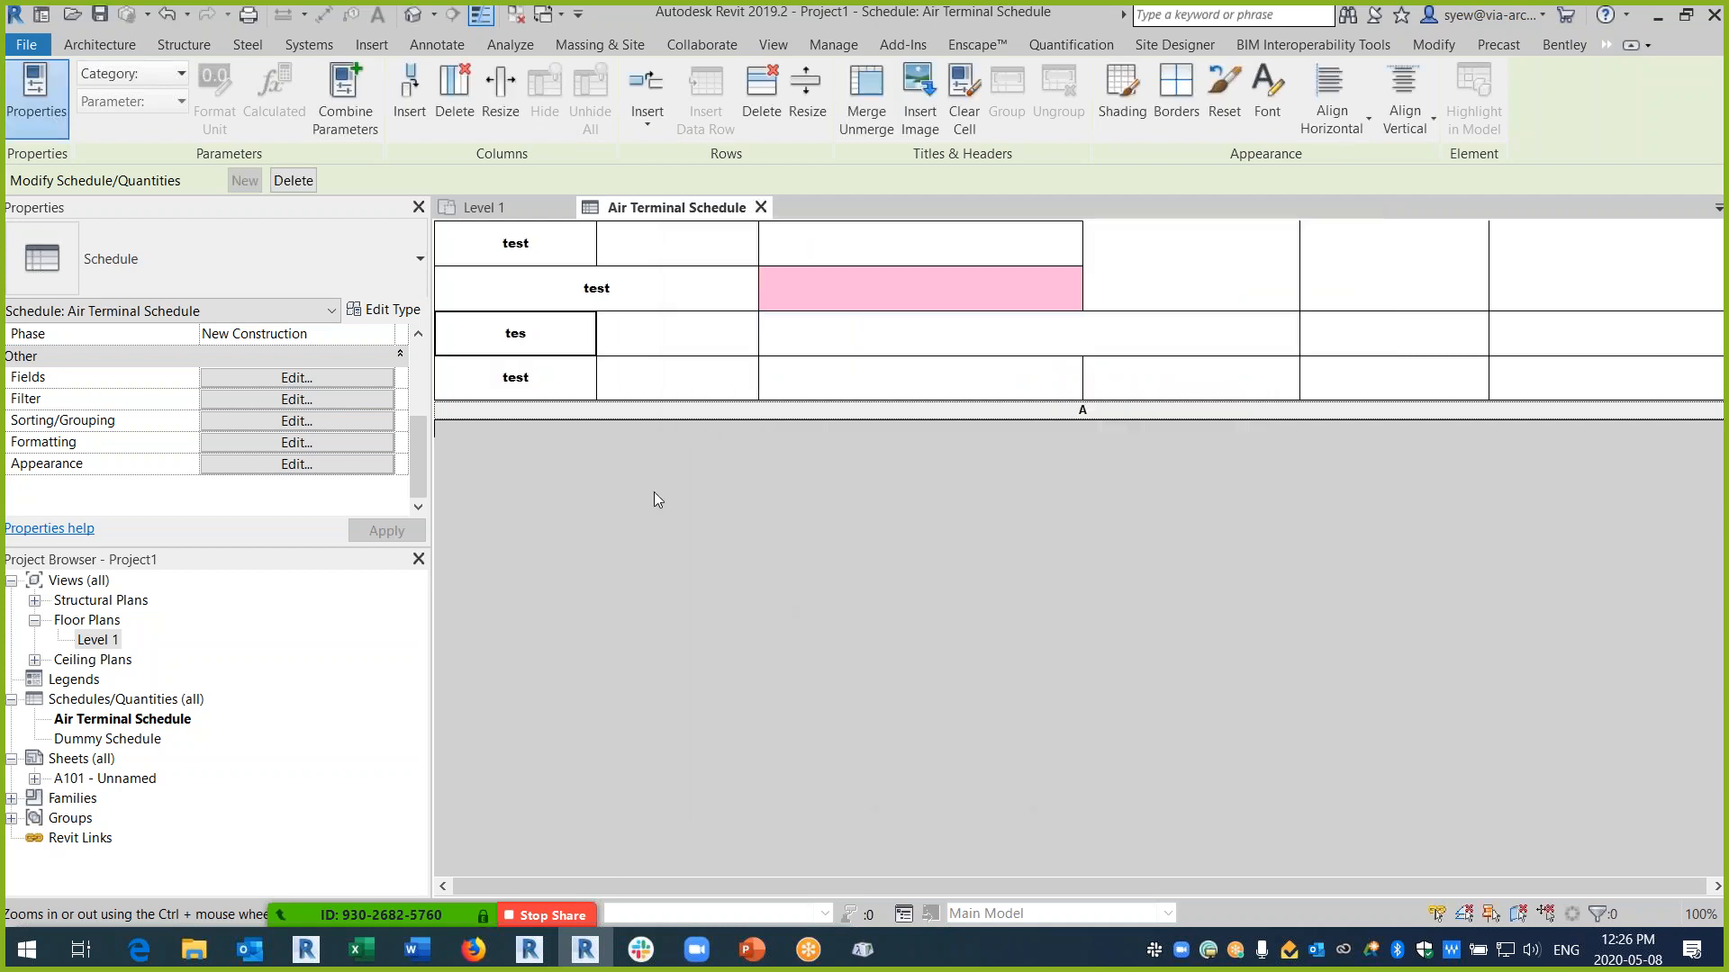
- Change the font size of the merged test cell beside the pink cell and set its font to Calibri
left_click(678, 285)
left_click(718, 298)
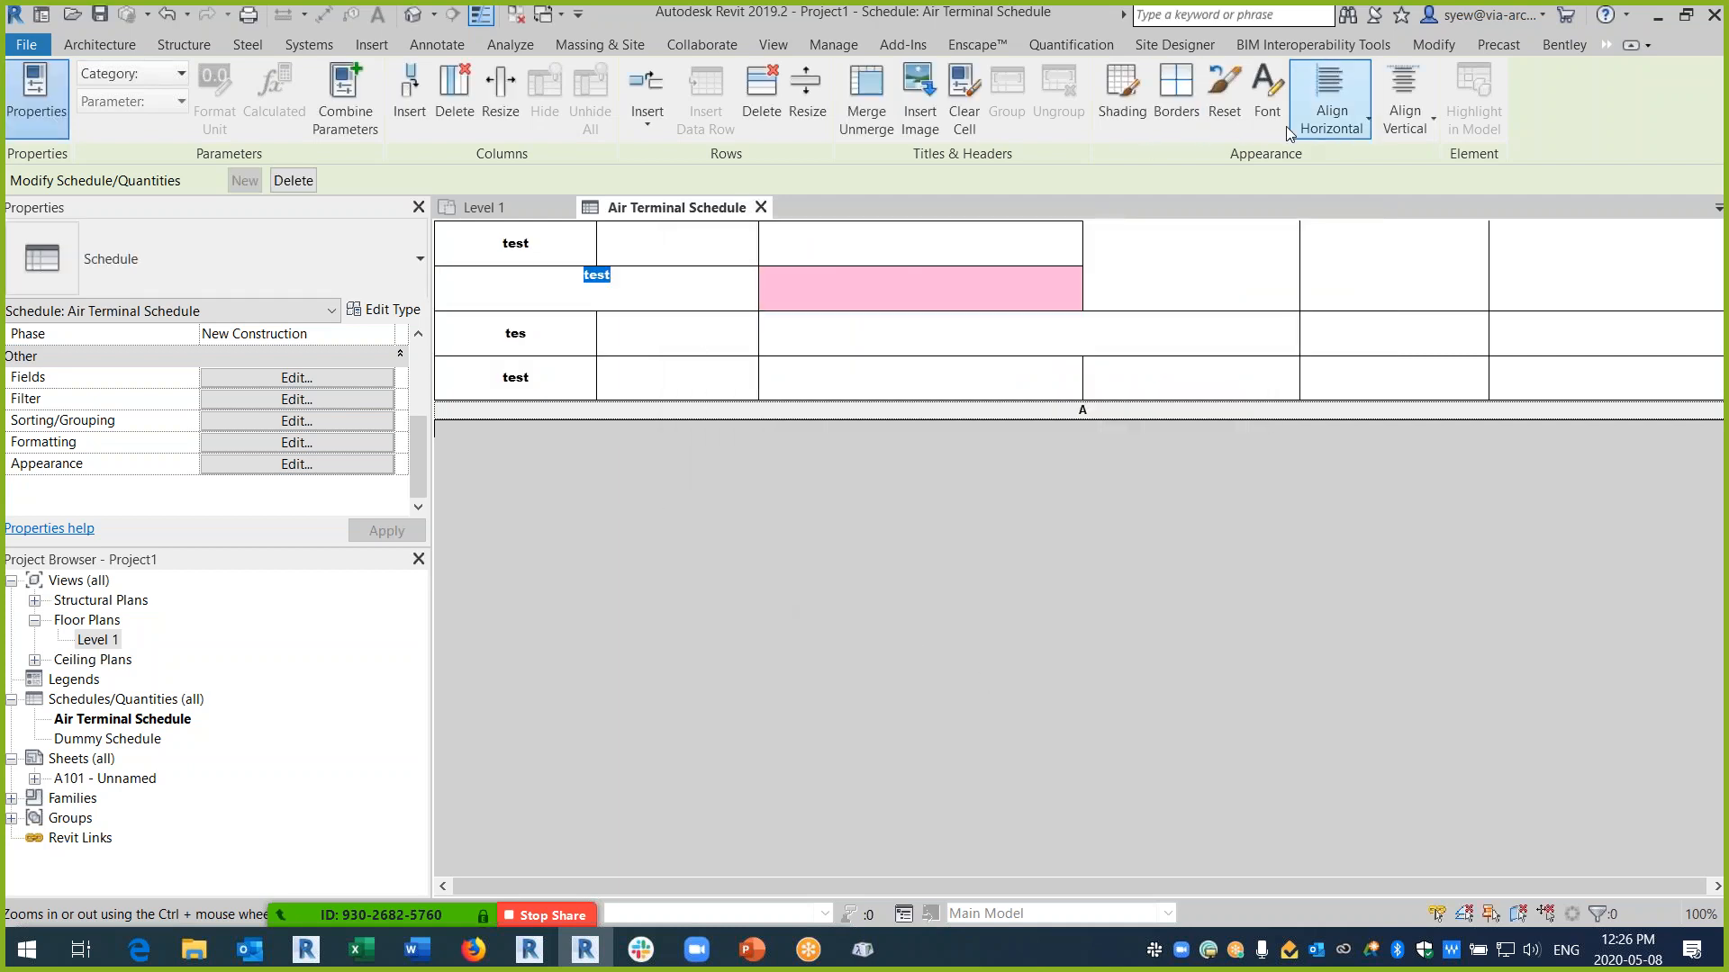
left_click(1267, 94)
left_click_drag(773, 422, 820, 422)
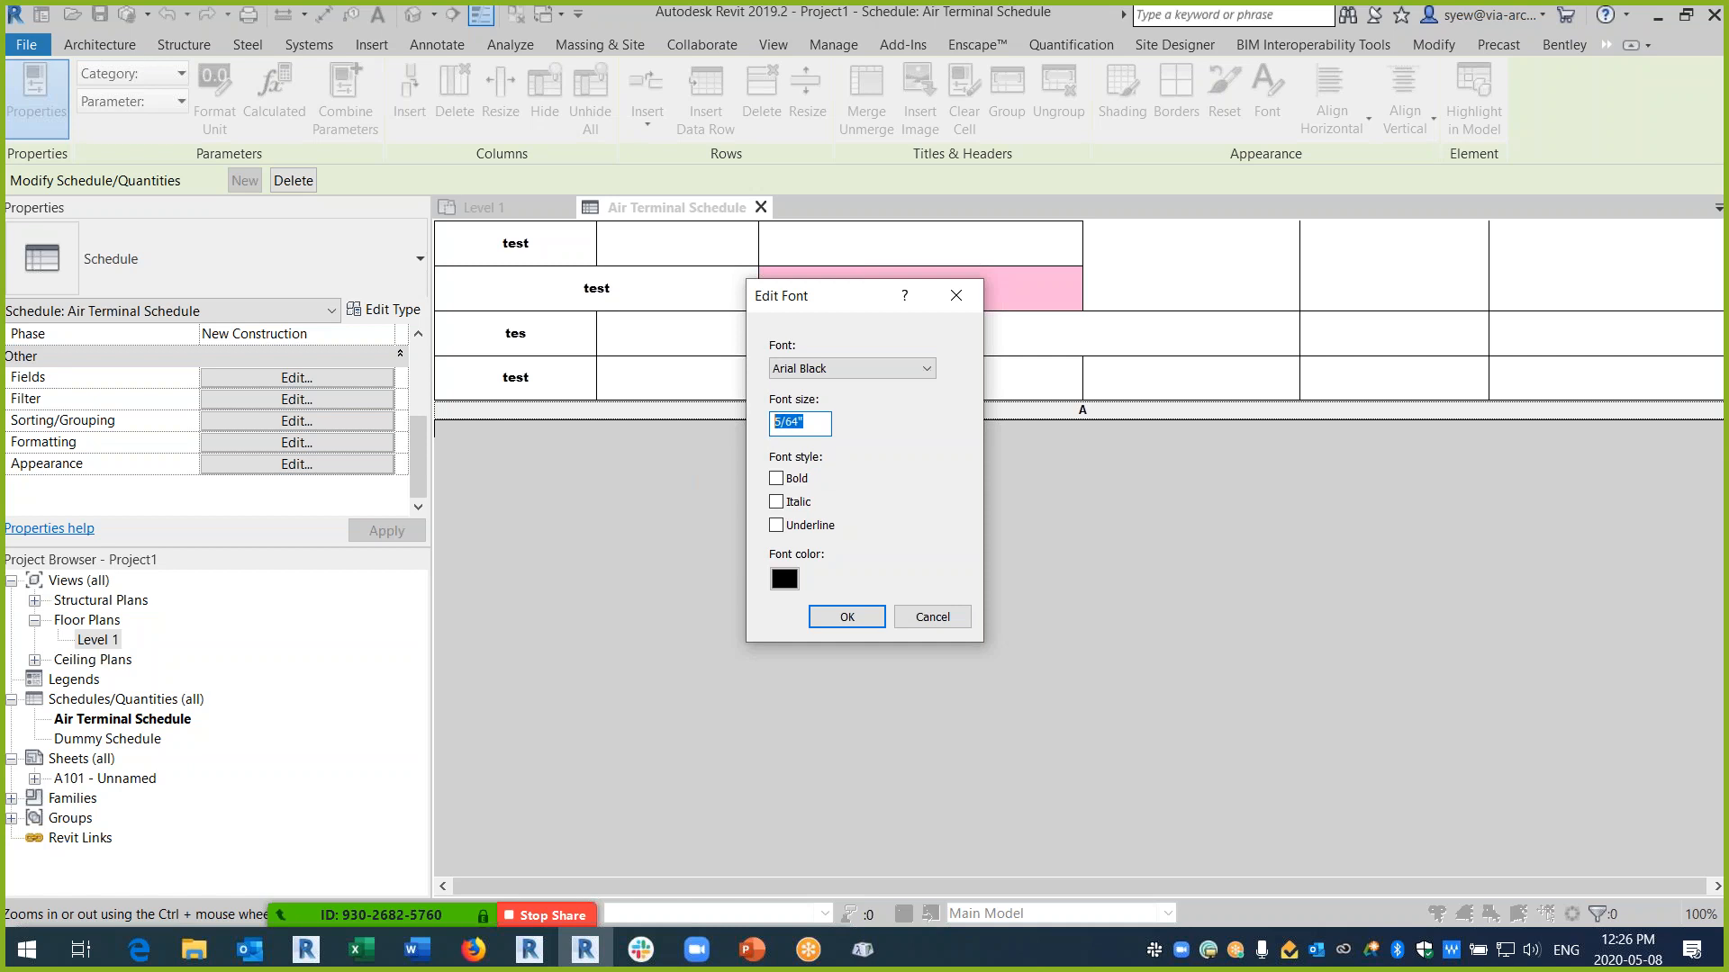
type("1/")
left_click(841, 370)
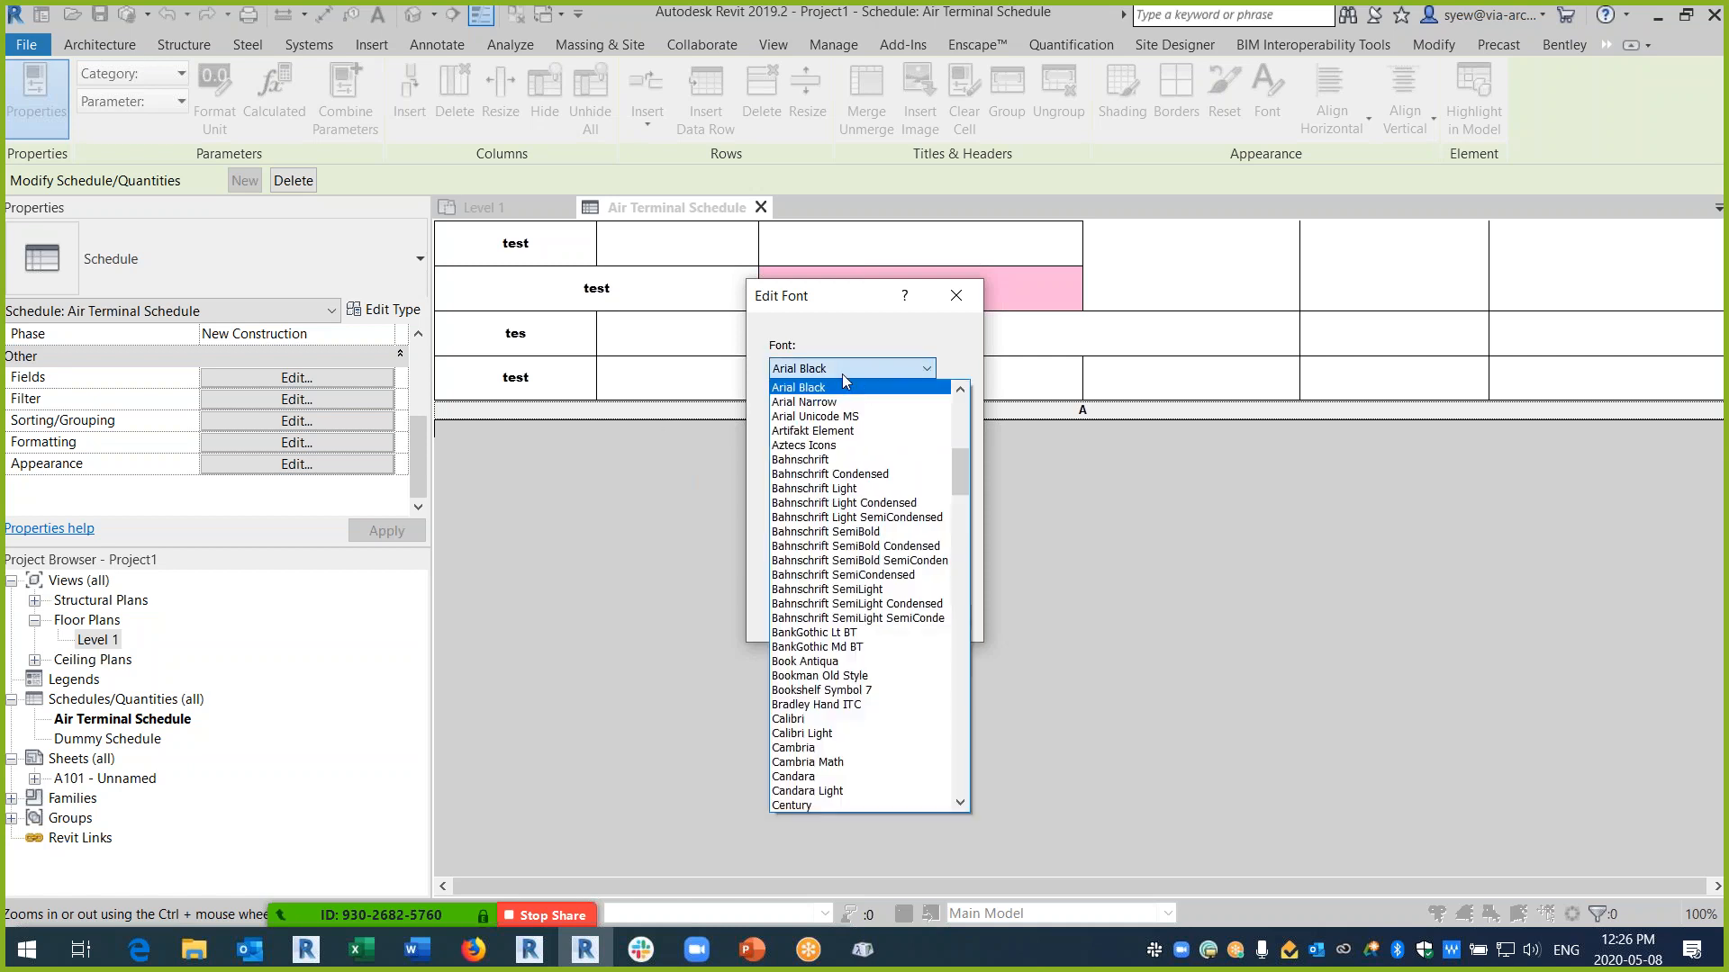
left_click(809, 718)
left_click(842, 619)
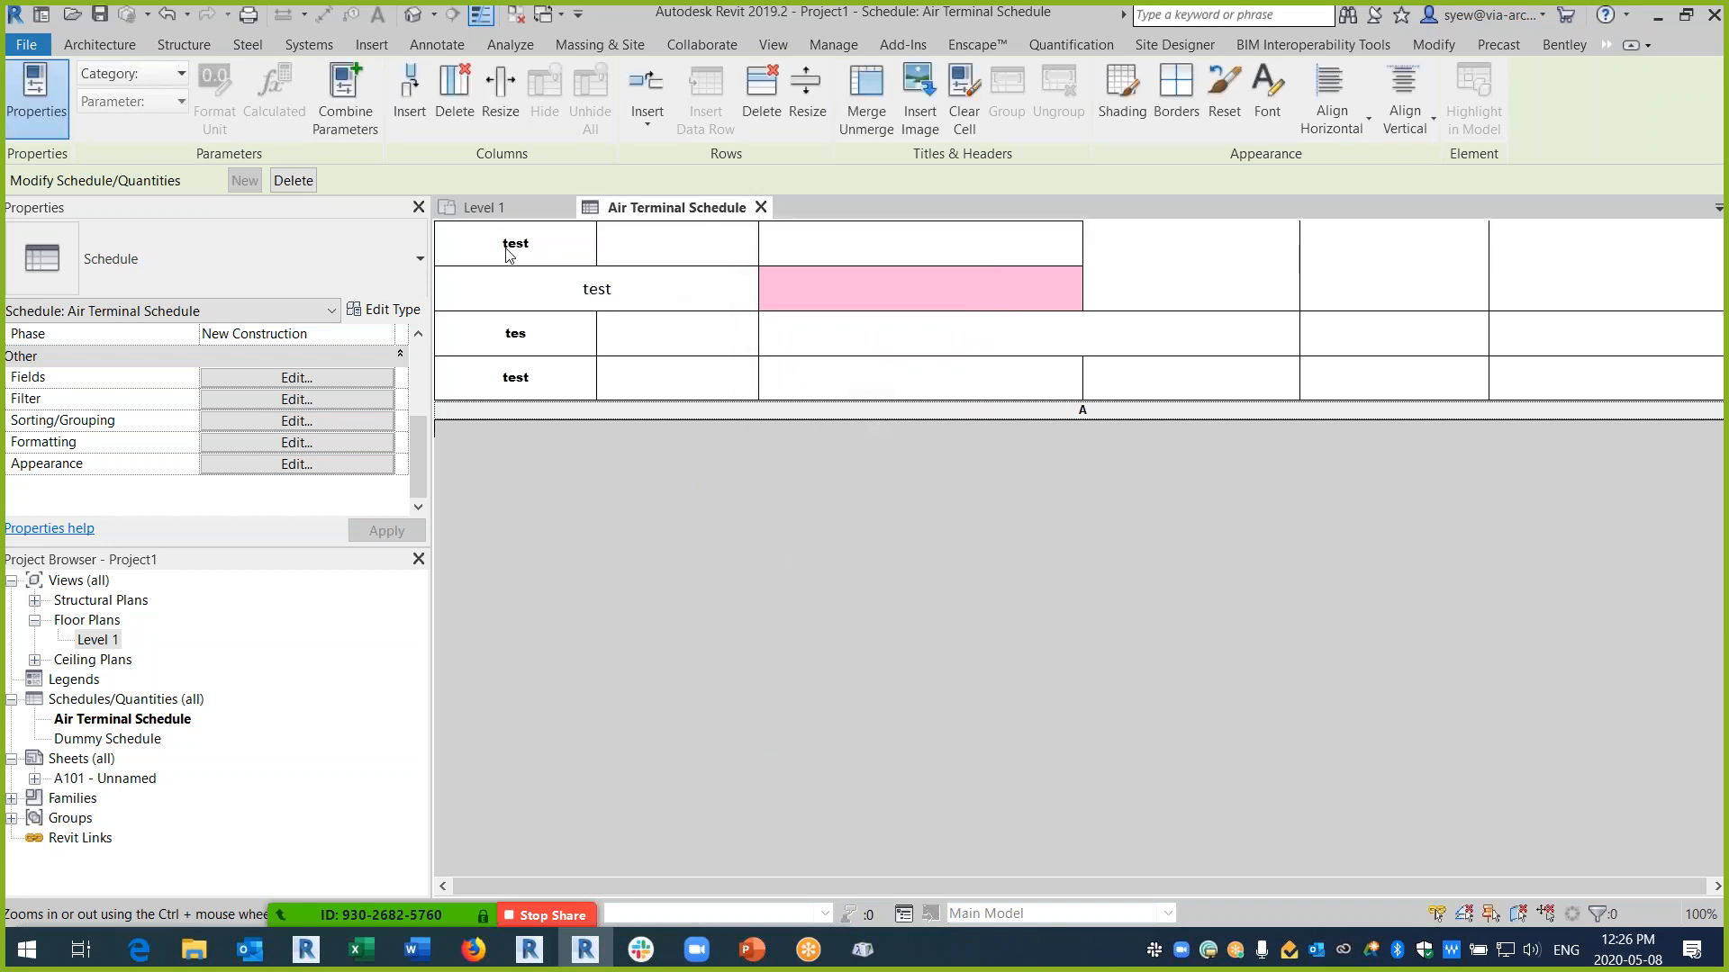
- Check the schedule's title, header and body text styles in its appearance properties without altering them
left_click(1270, 116)
key("Escape")
left_click(297, 378)
left_click(968, 265)
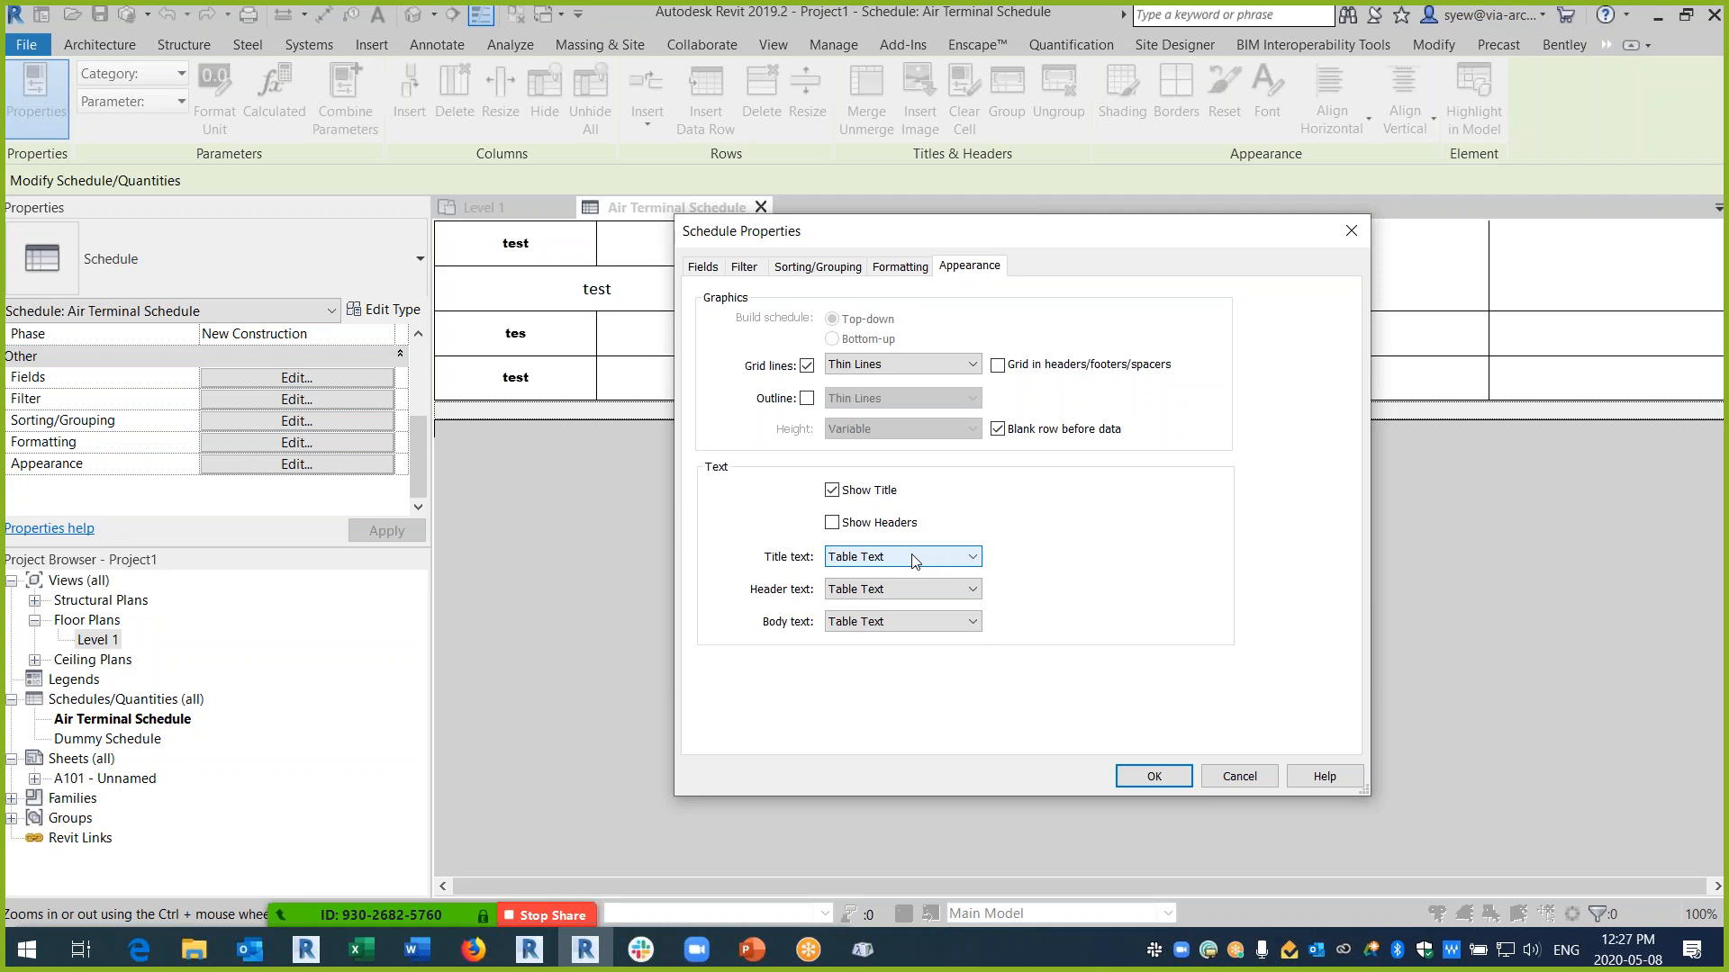
left_click(1154, 776)
- Make the text of the merged test cell beside the pink cell bold and enlarge its font size
left_click(652, 293)
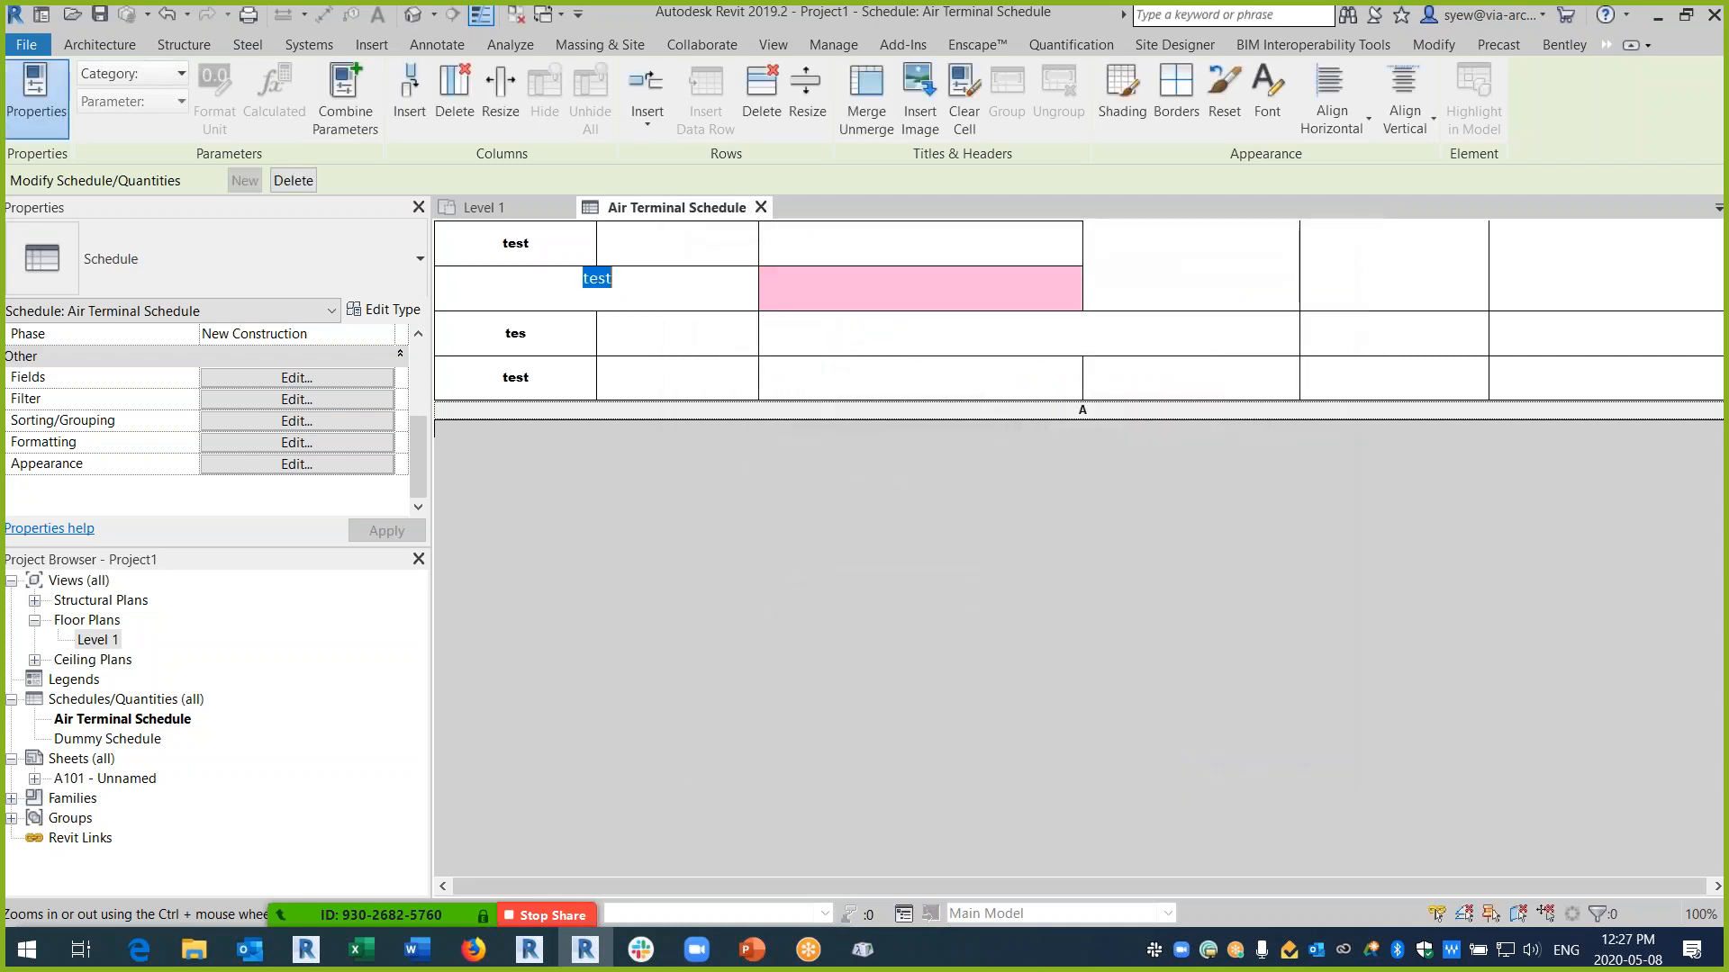
left_click(1267, 99)
left_click(776, 478)
left_click_drag(772, 422, 835, 416)
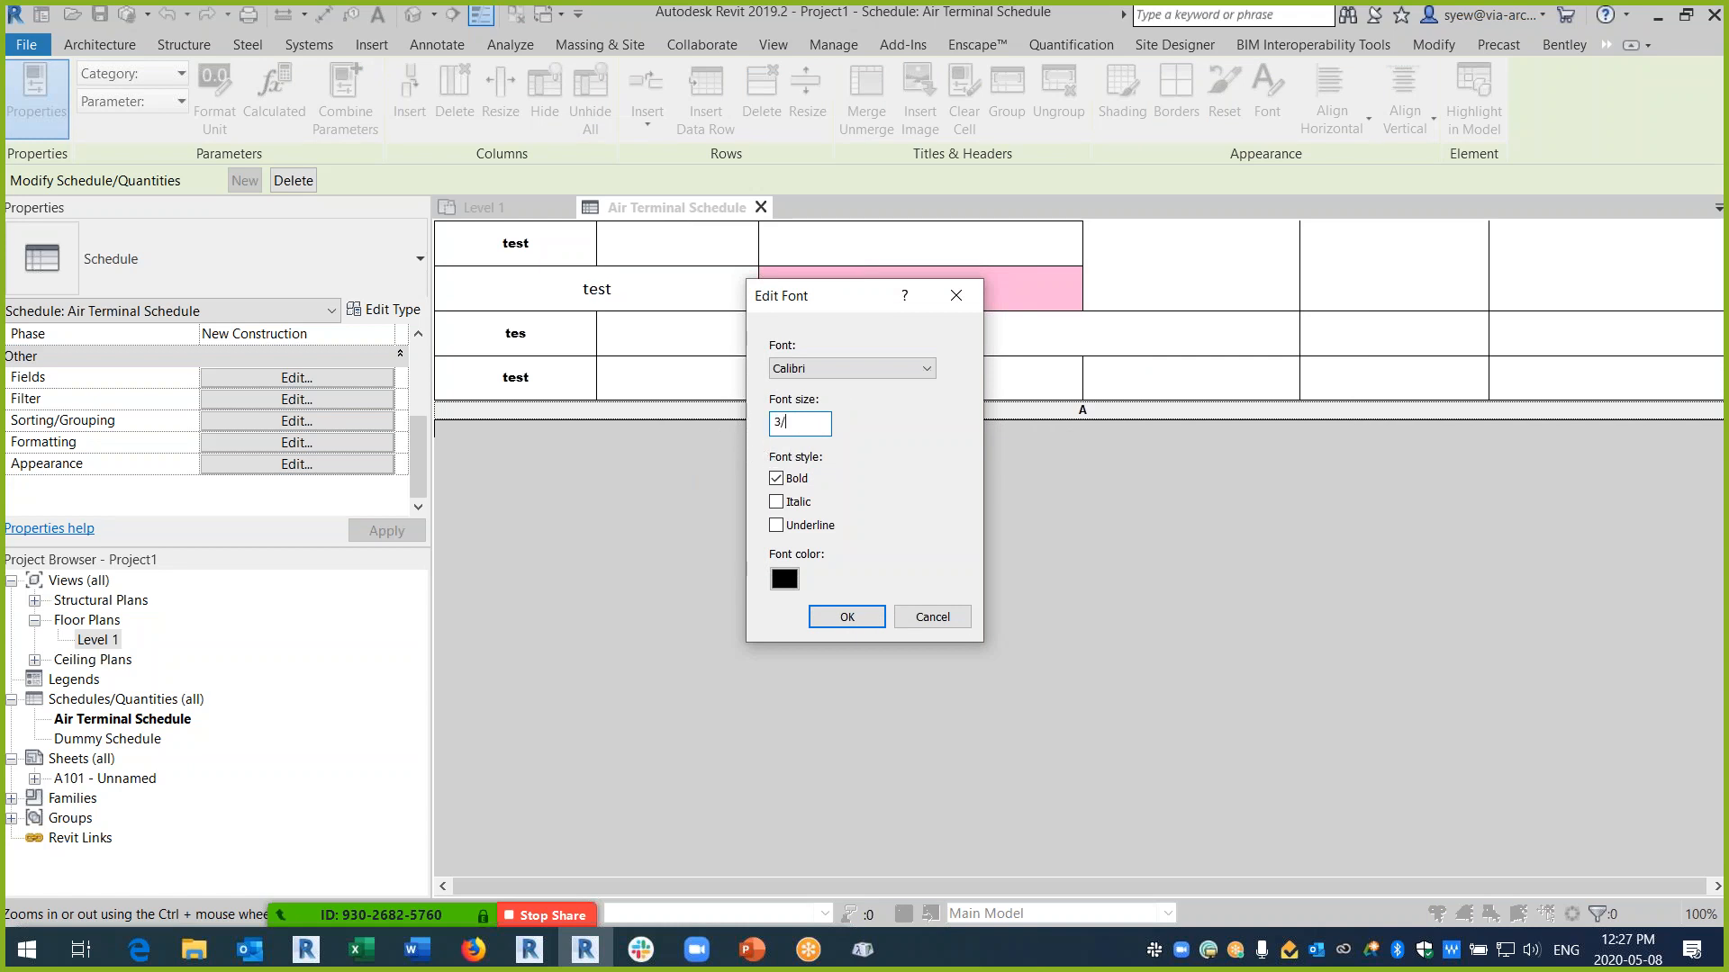
key("Return")
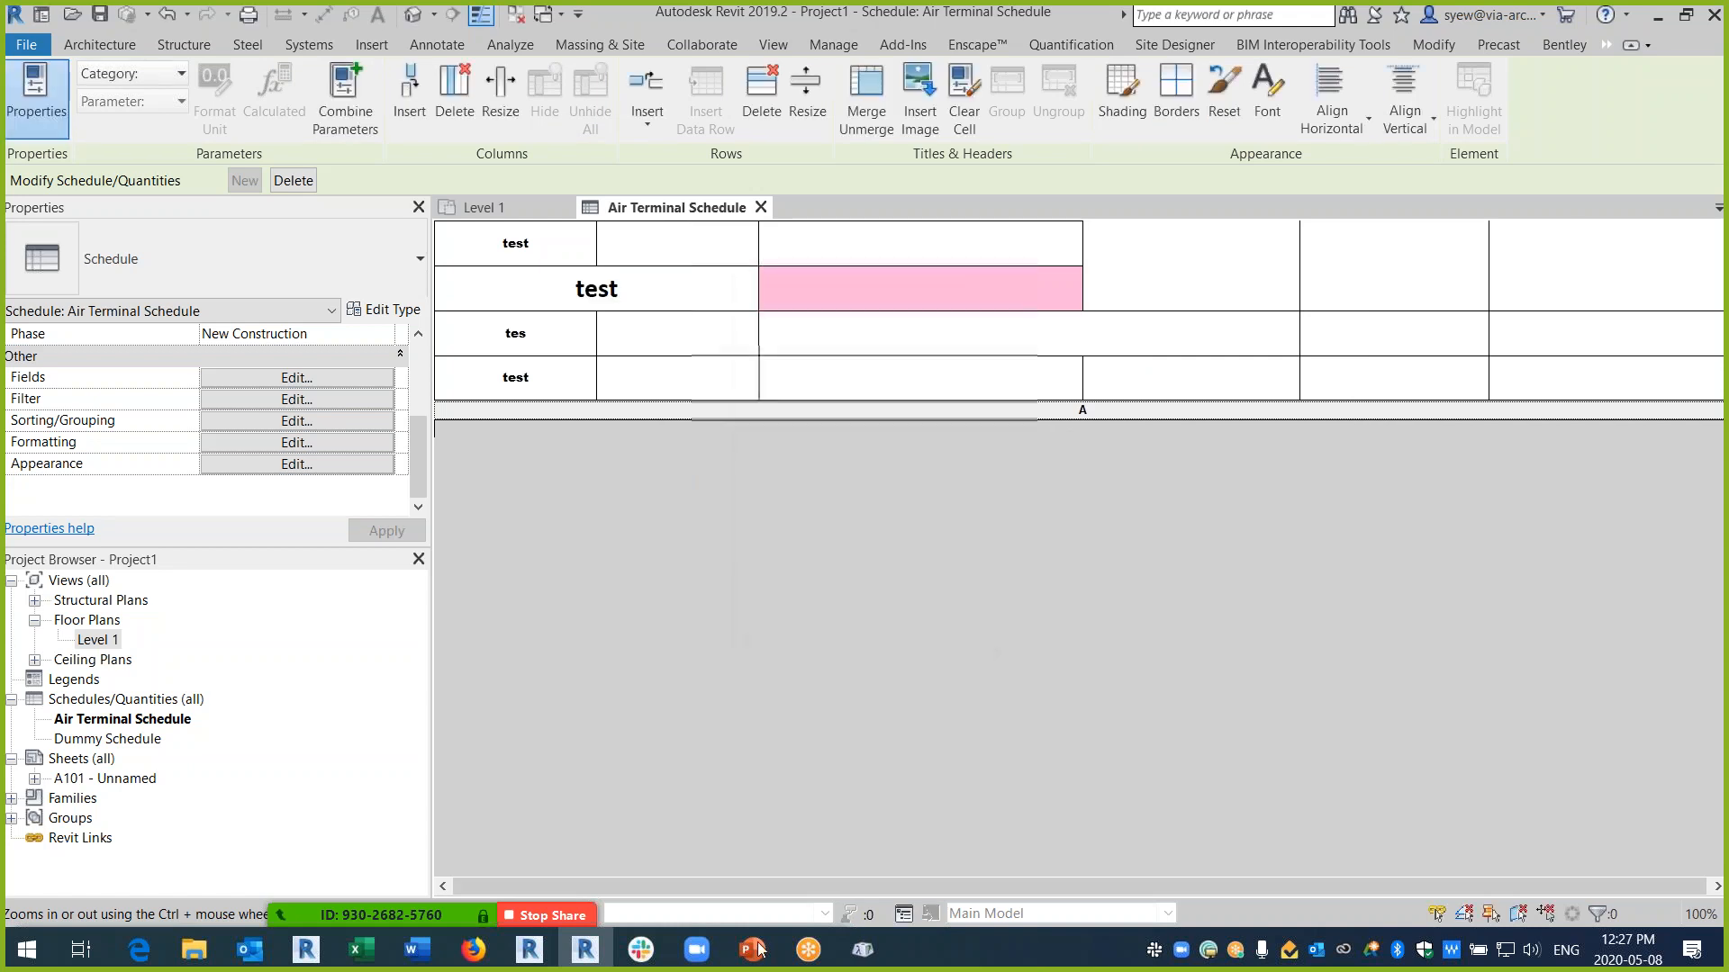
- Switch to PowerPoint to review the unit mix example on the Revit schedule Appearance slide, and return to Revit
left_click(752, 950)
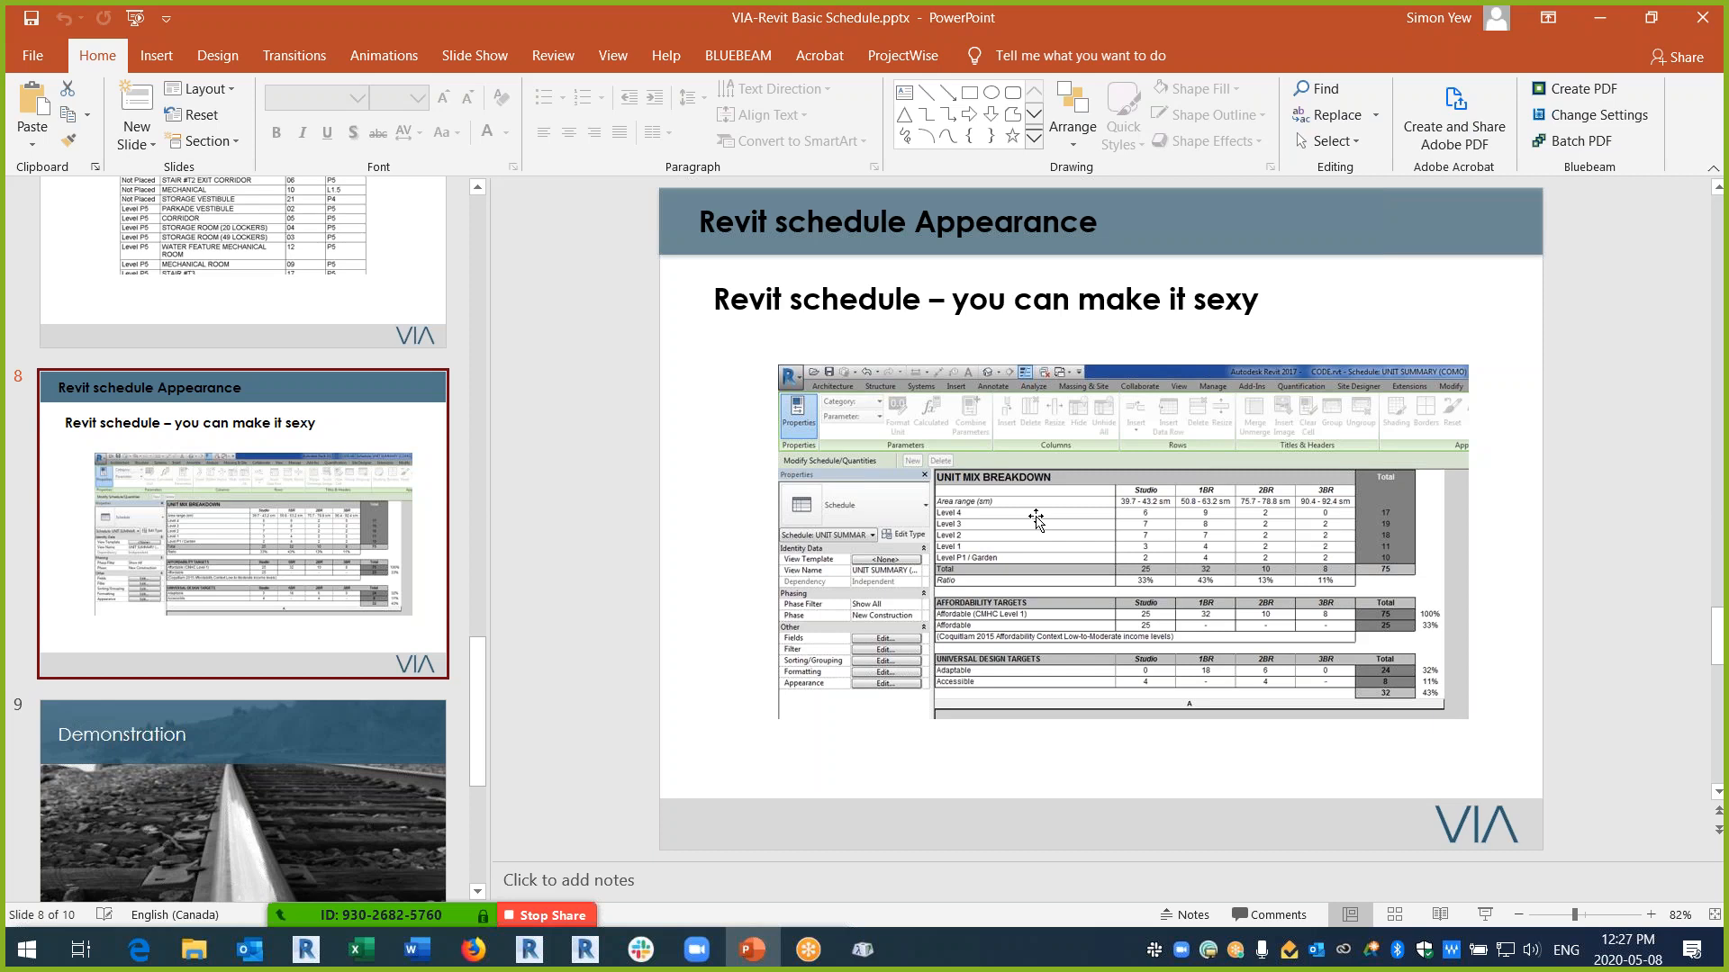
mouse_move(586, 952)
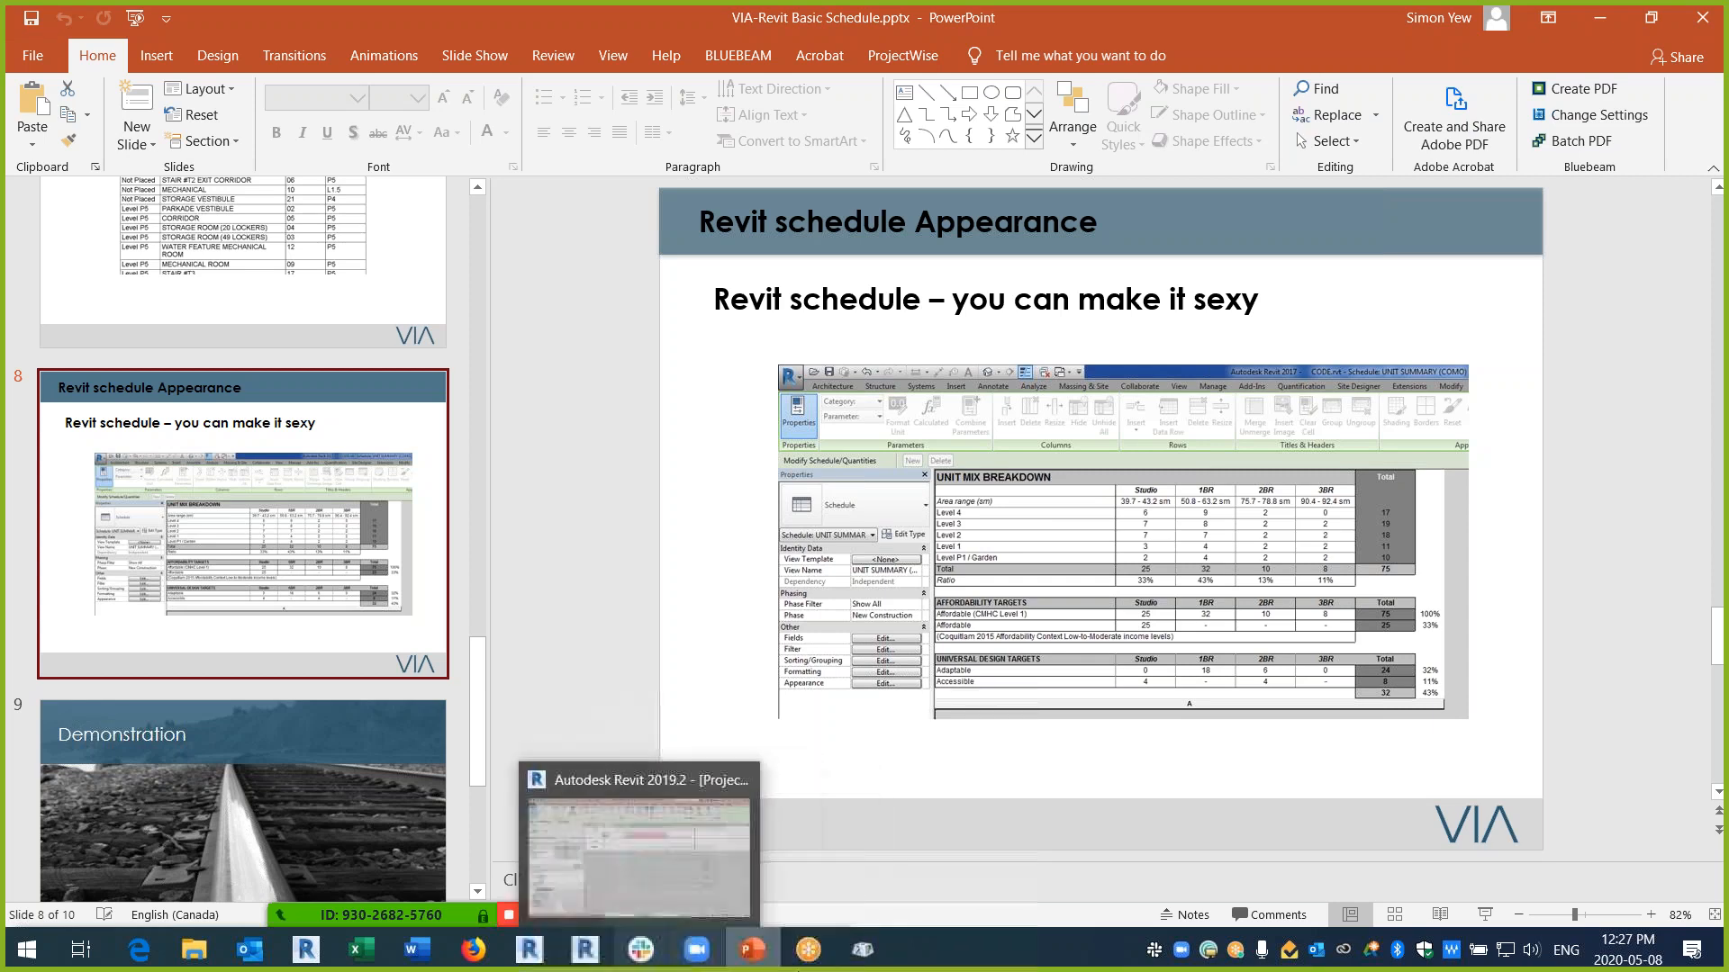
left_click(585, 953)
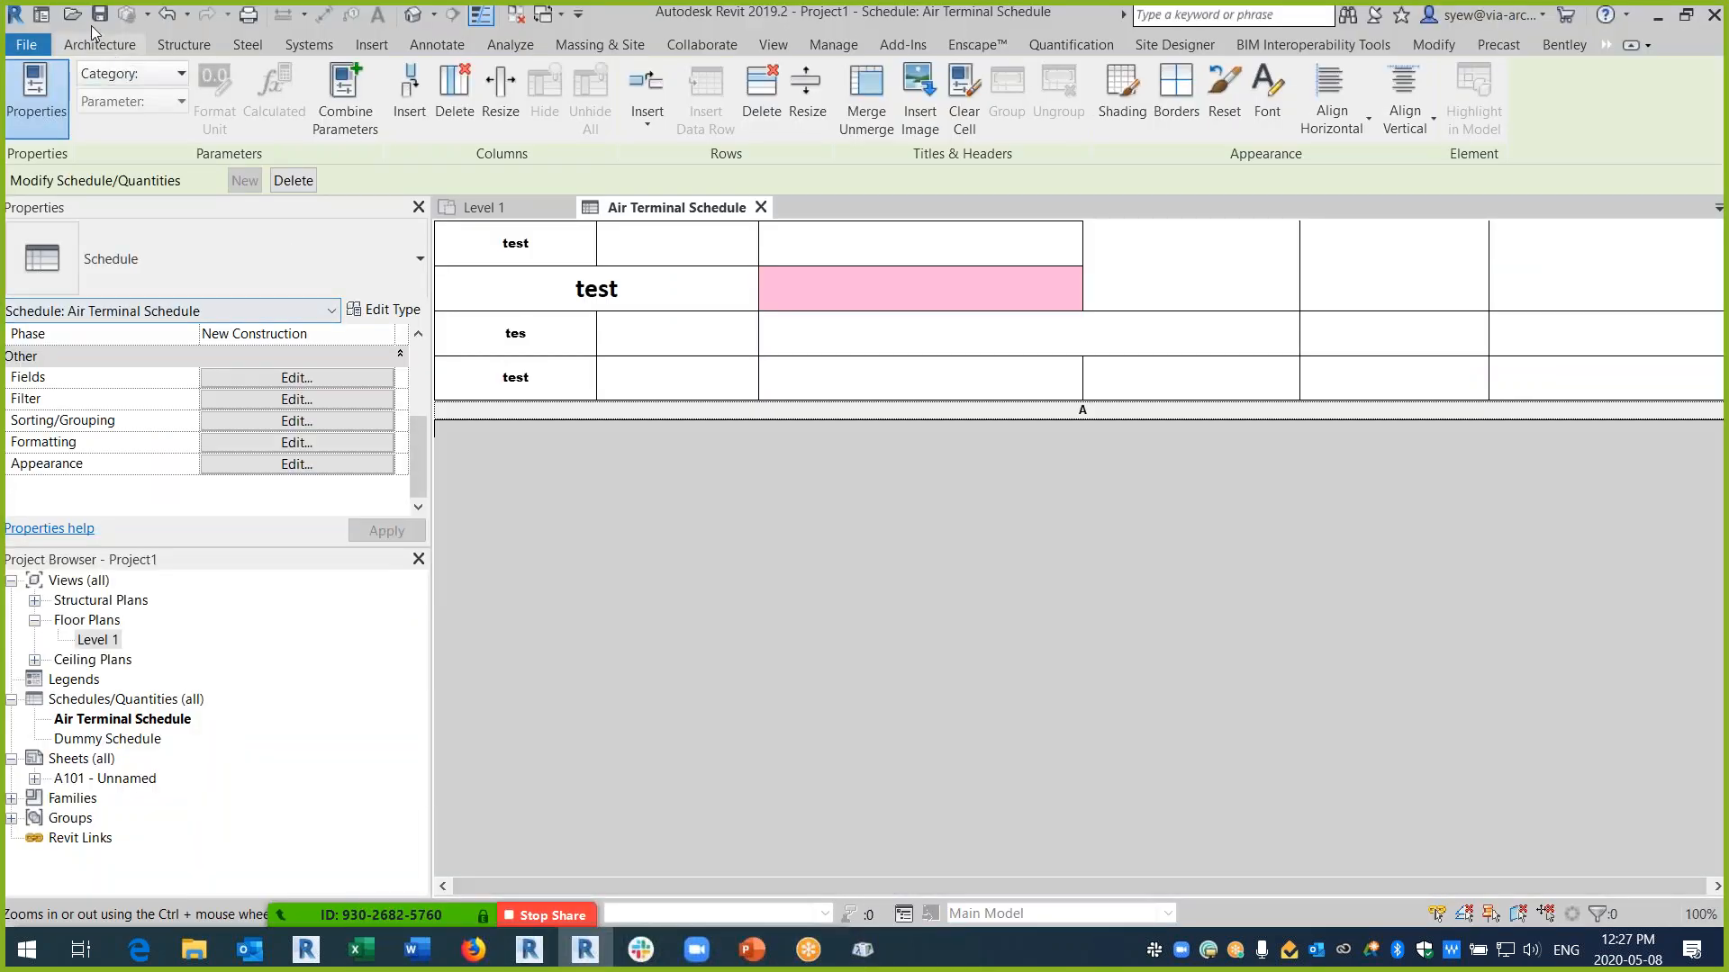
key("ctrl+o")
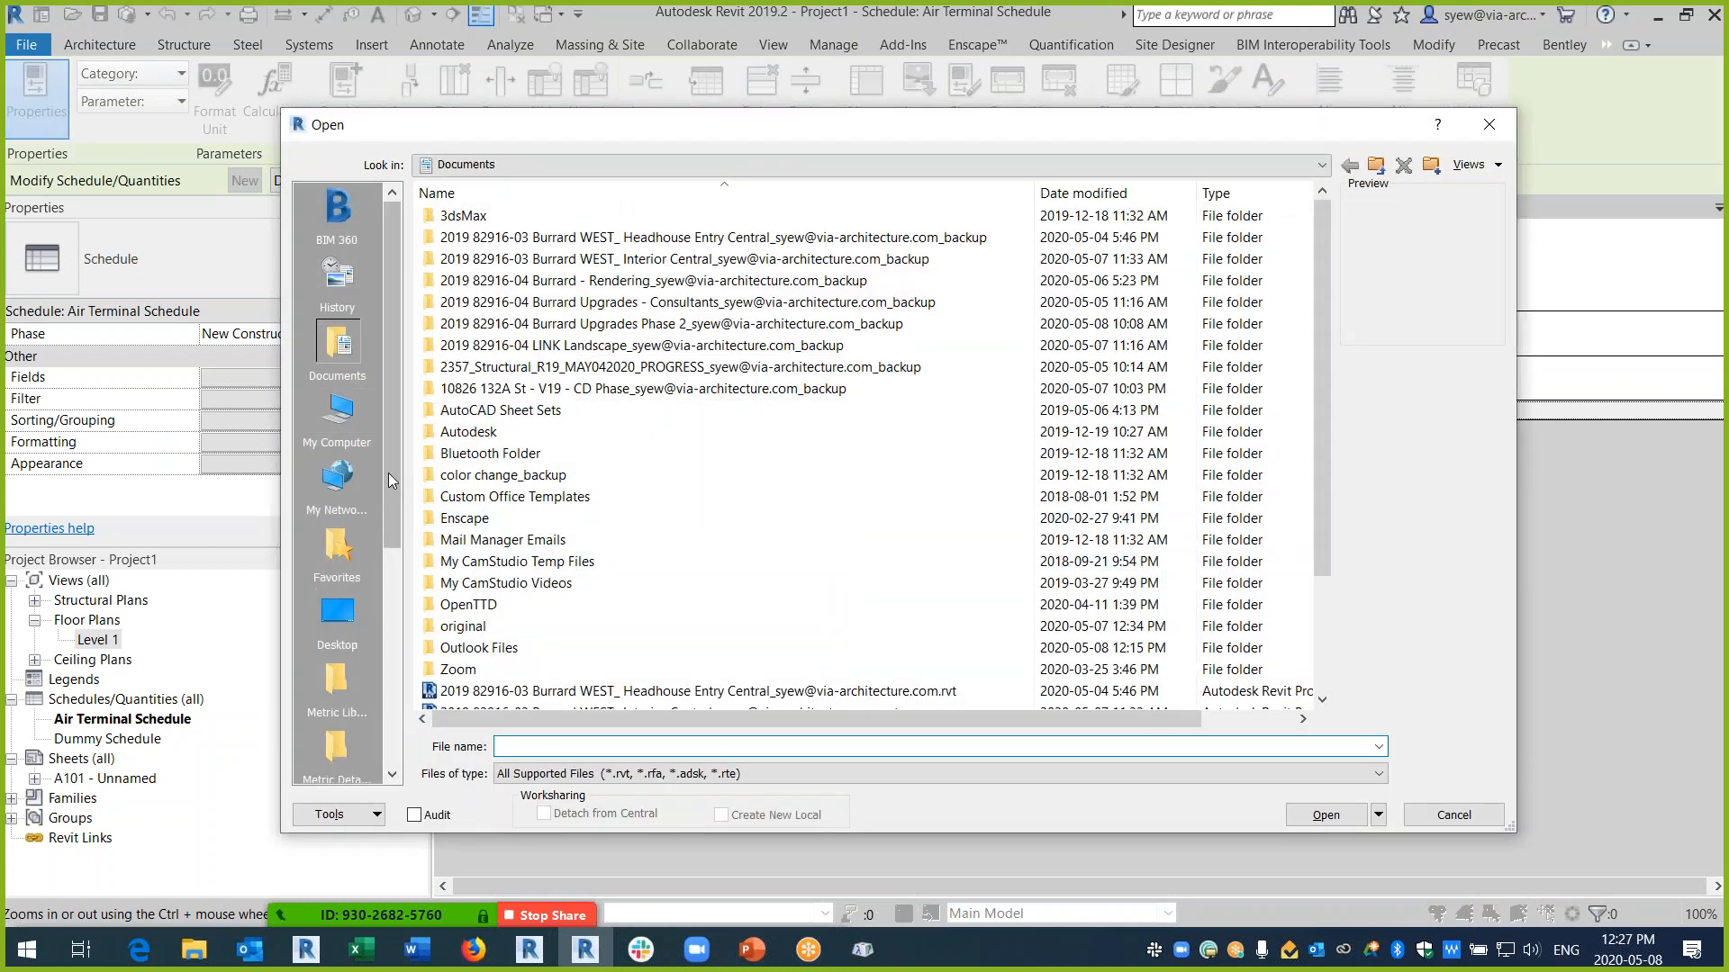
left_click(336, 482)
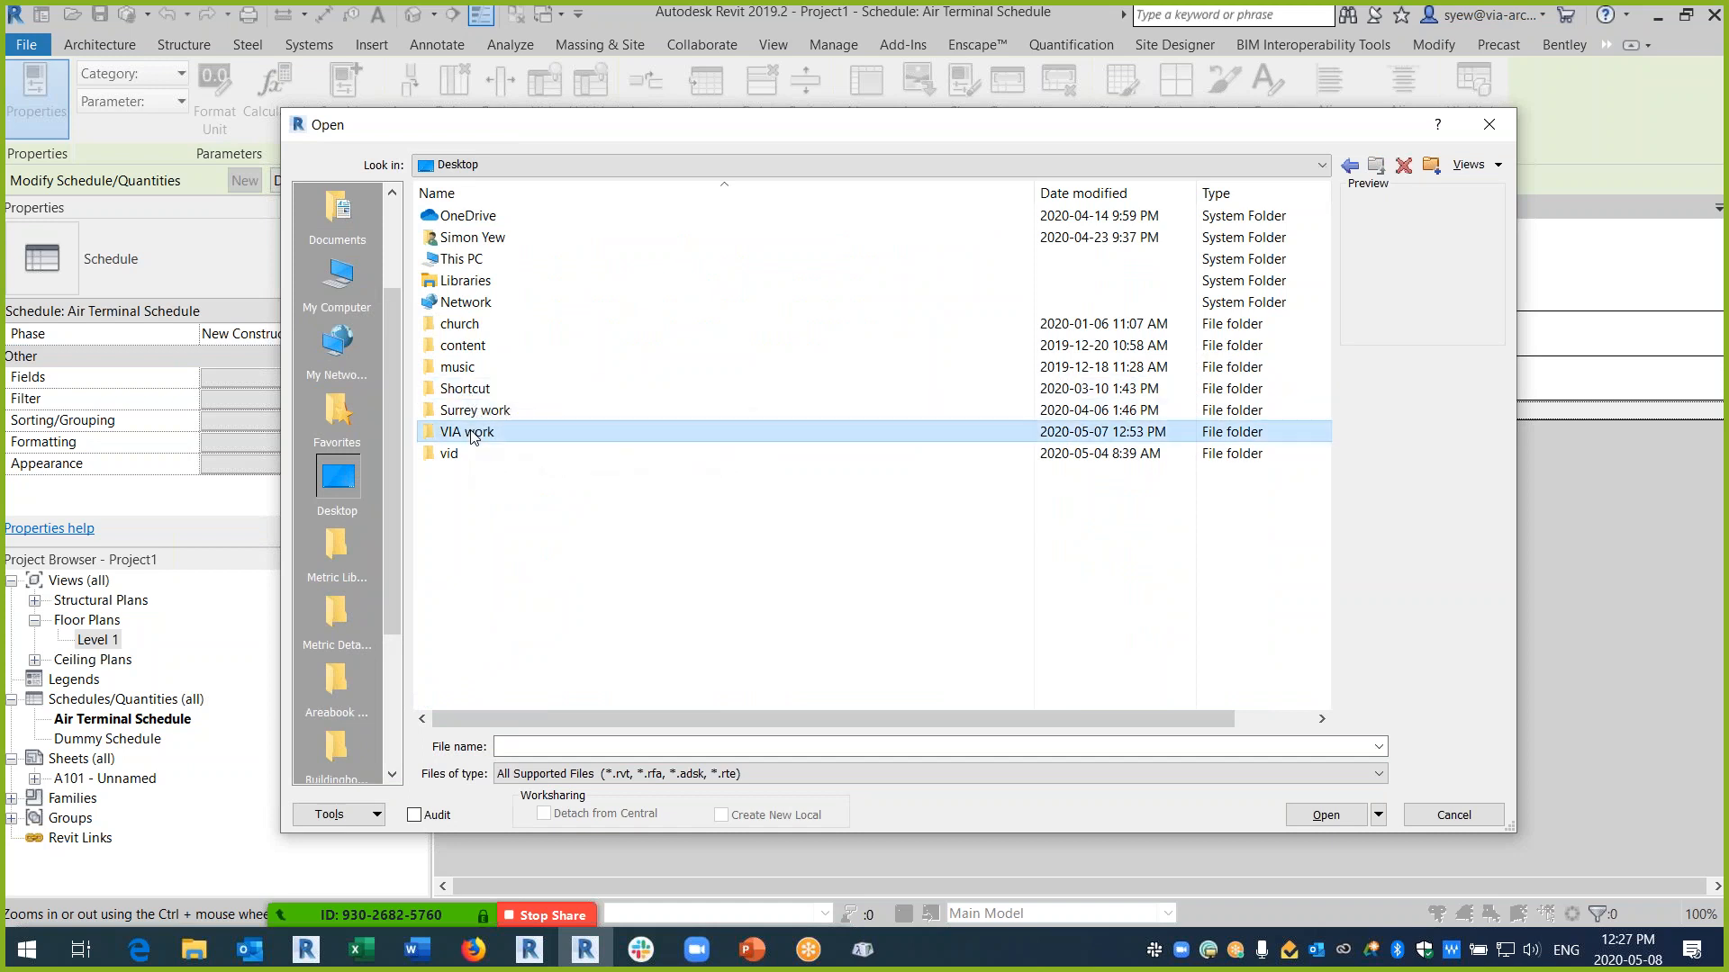
double_click(467, 433)
double_click(459, 368)
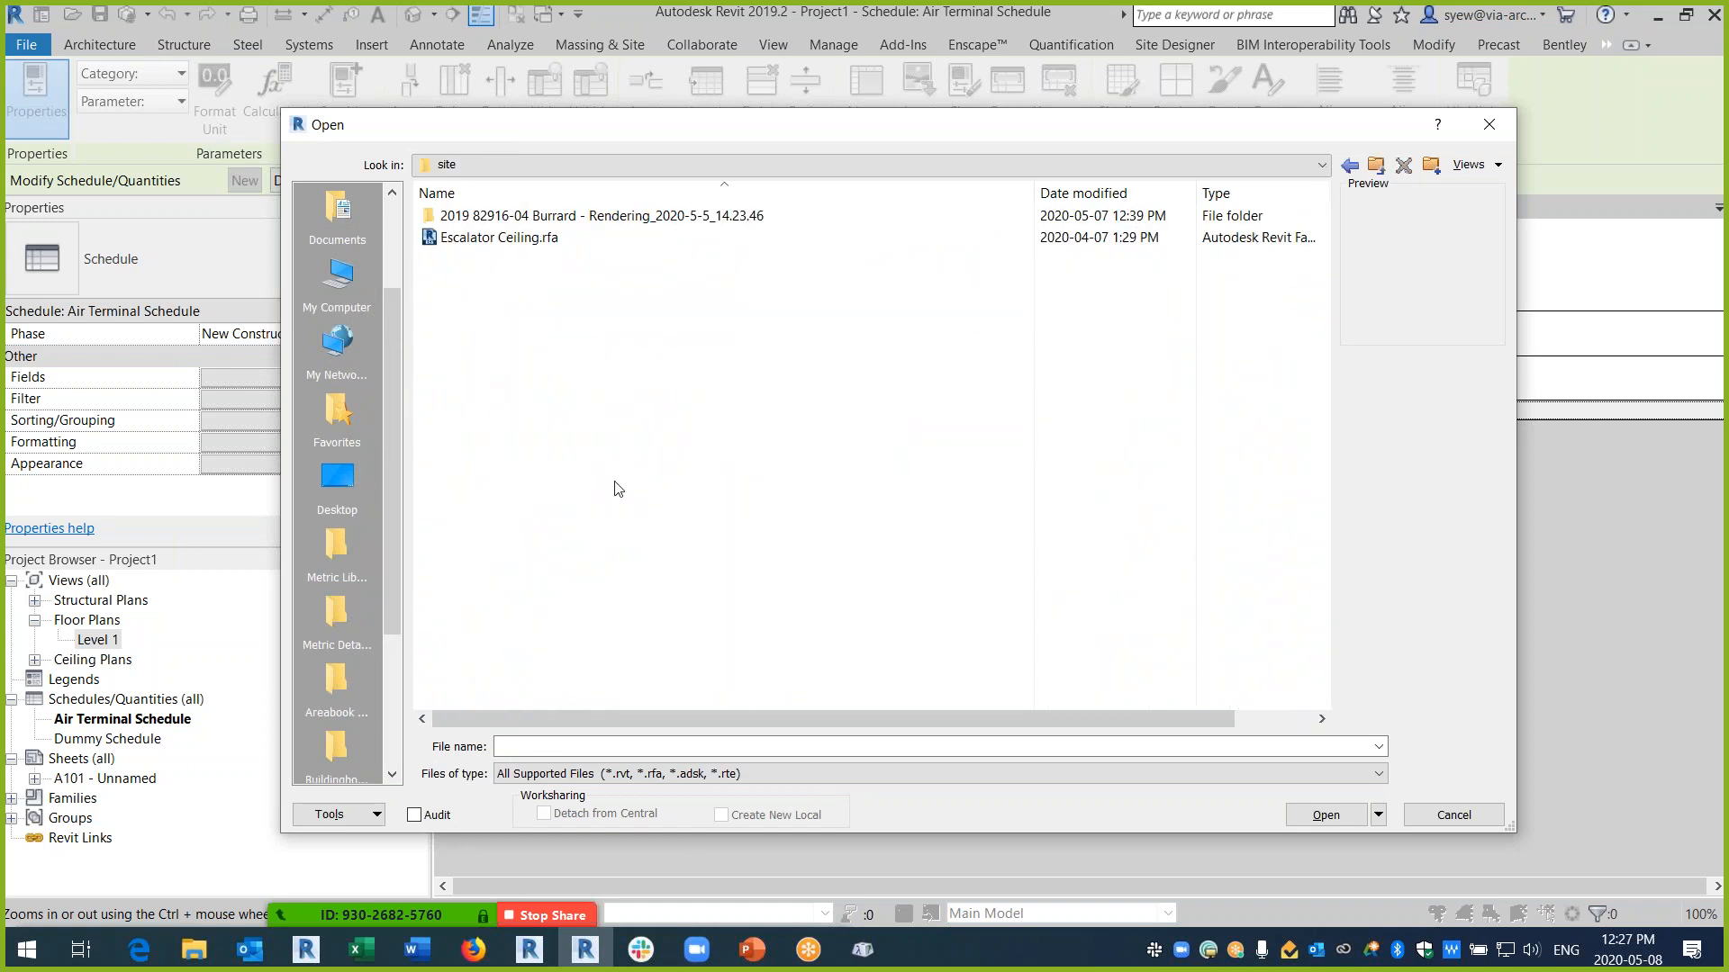
double_click(531, 216)
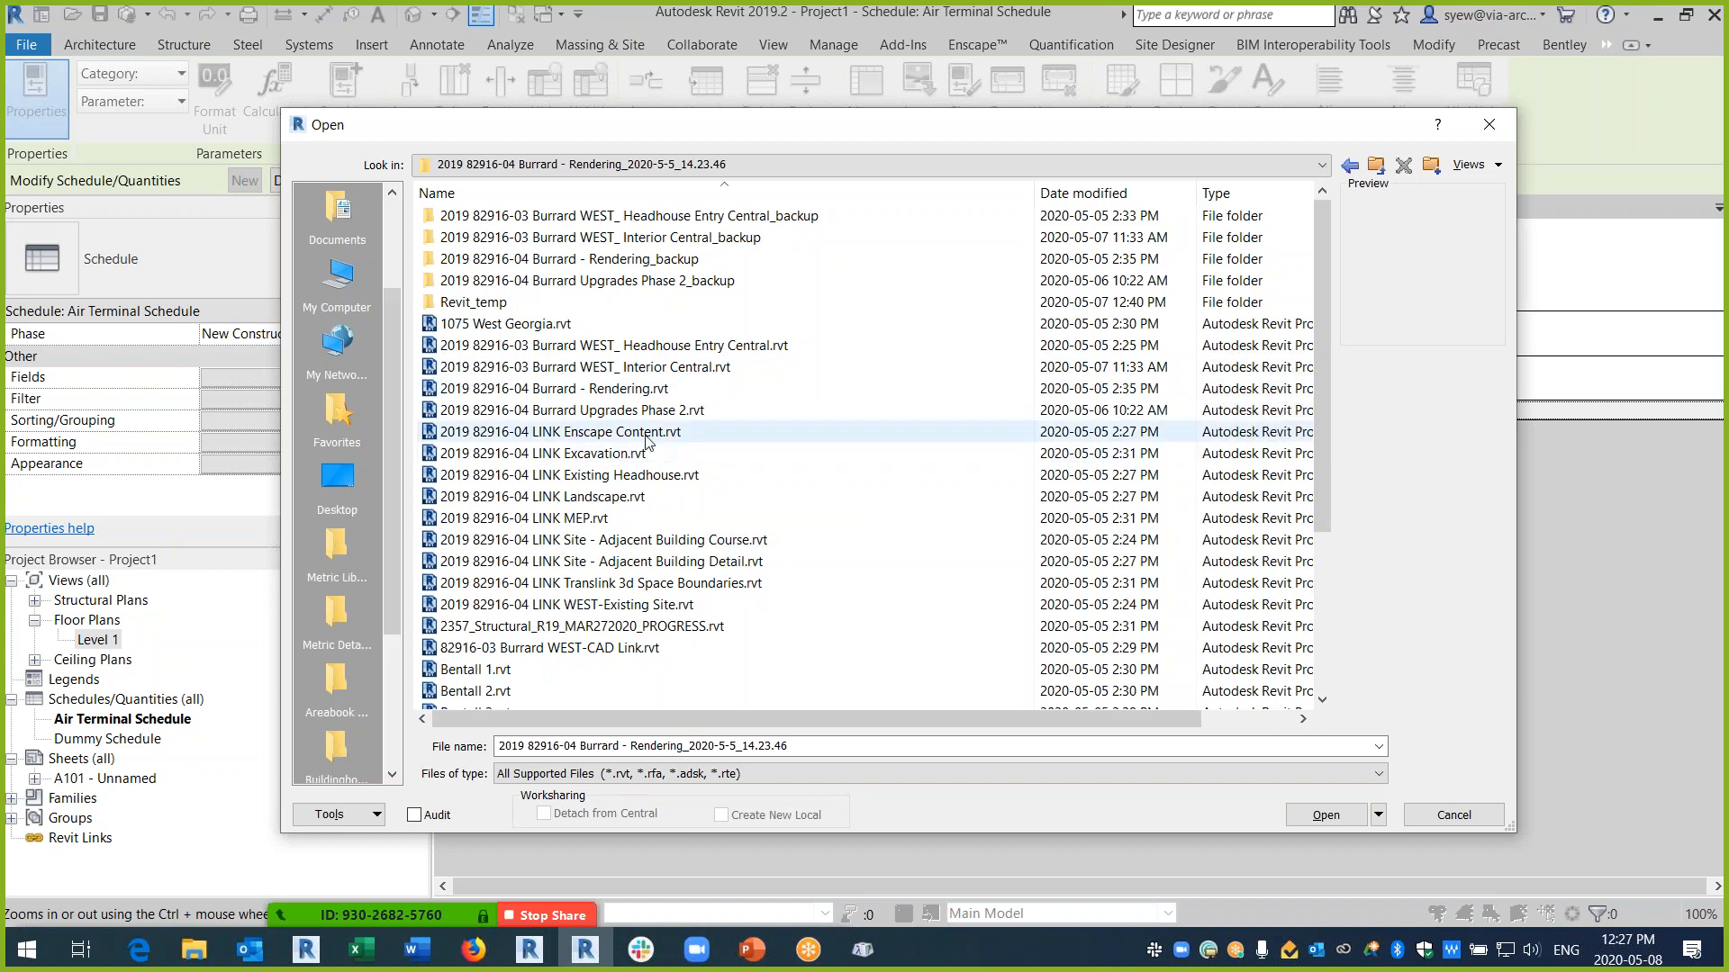
left_click(445, 411)
left_click(1326, 815)
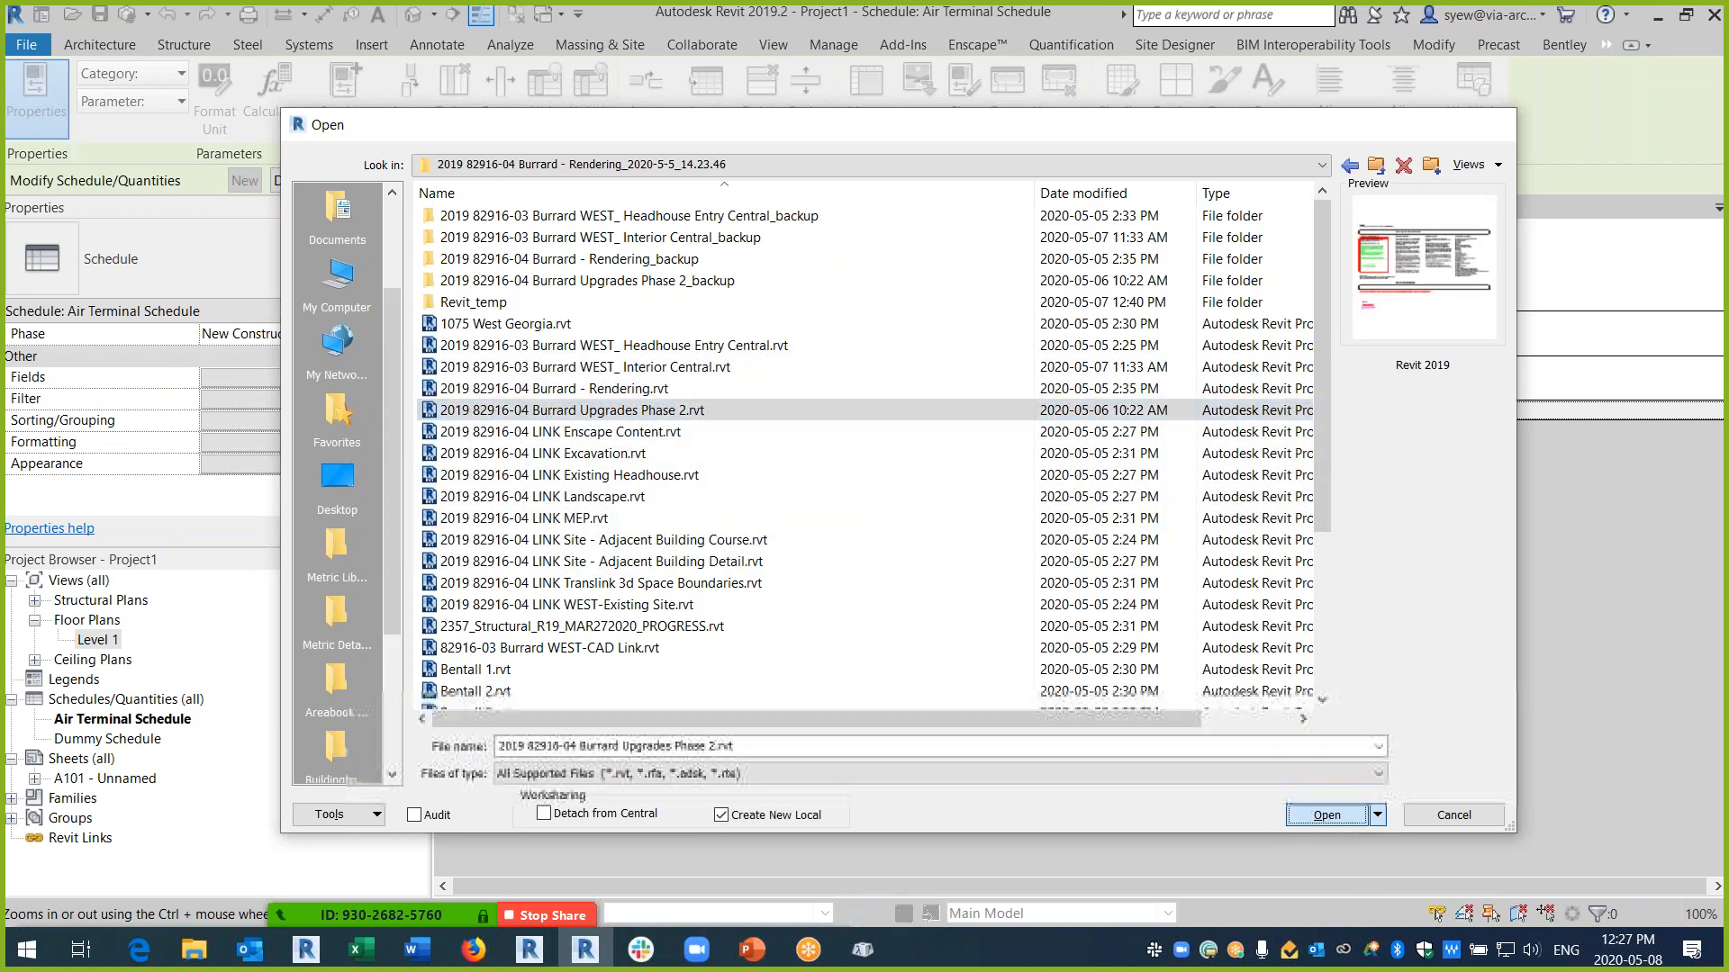
left_click(790, 411)
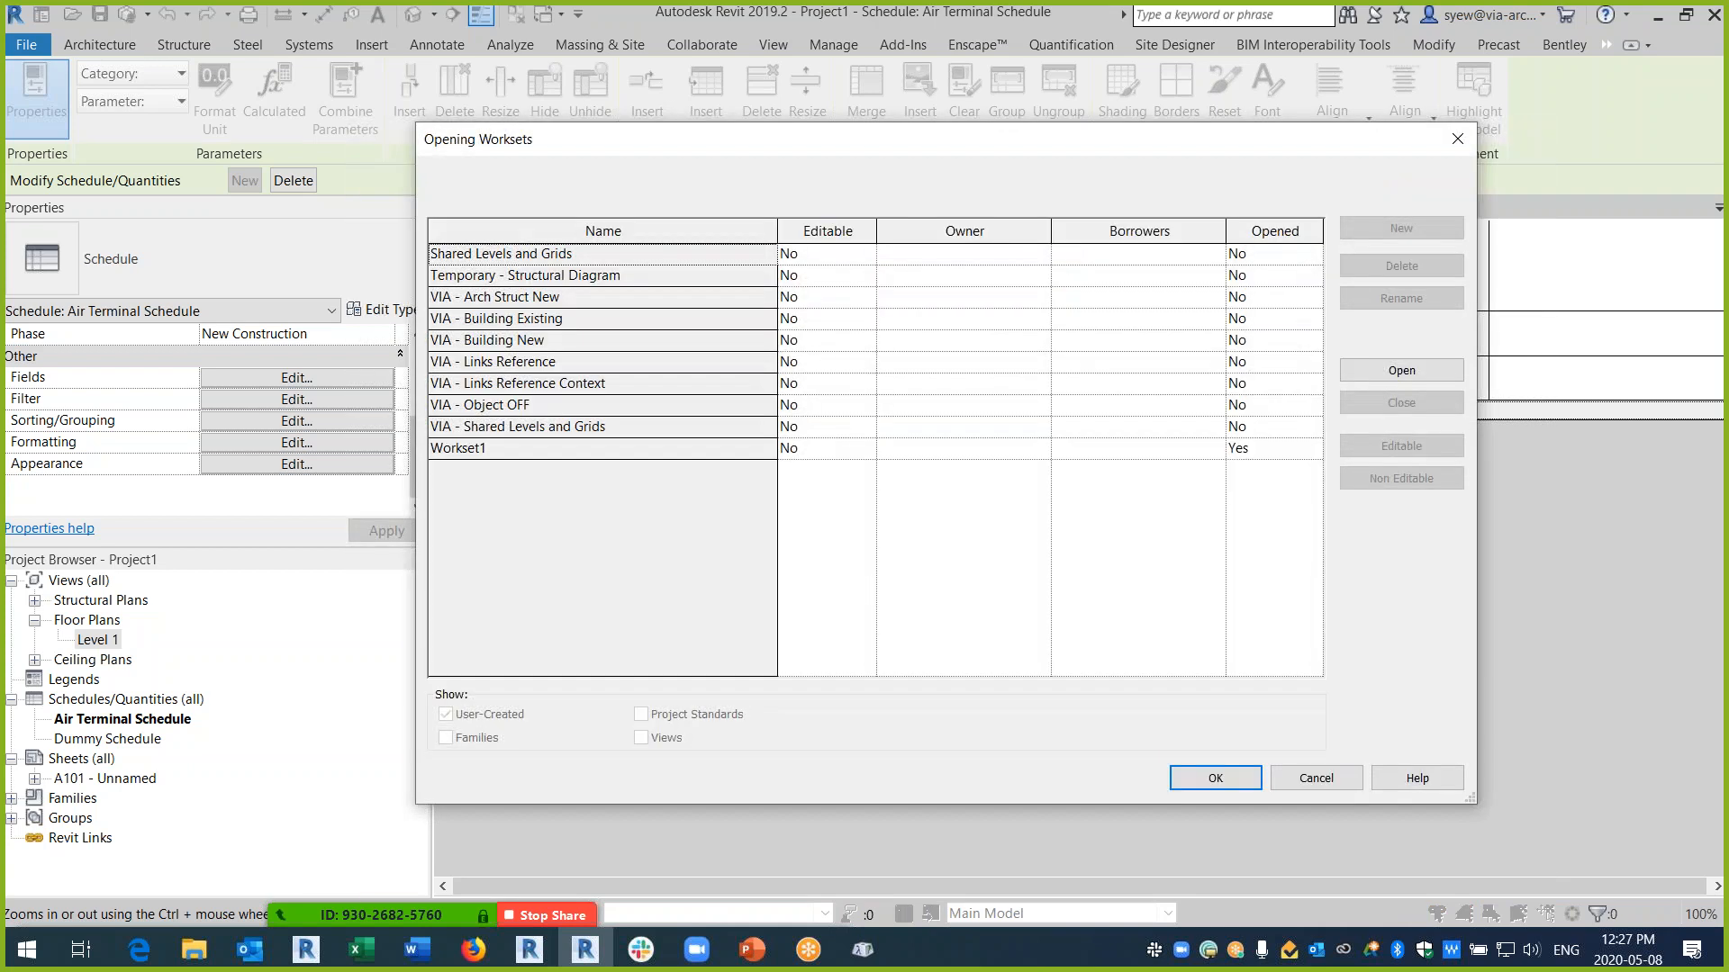
left_click(1212, 777)
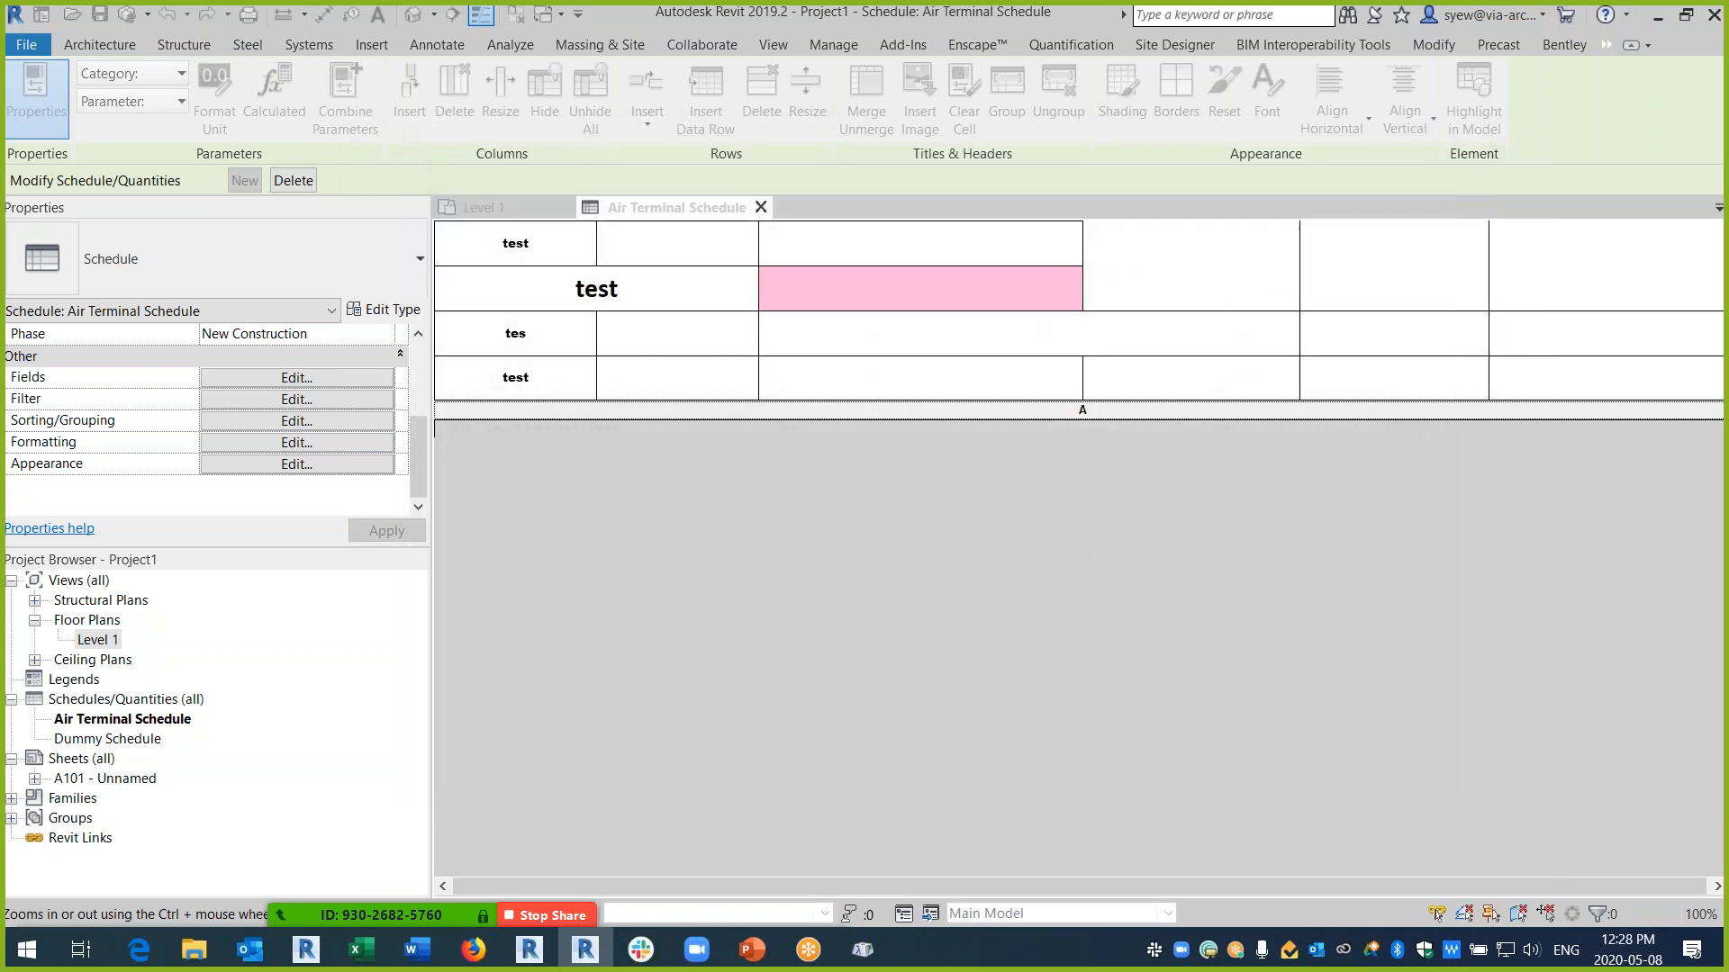
- Switch to PowerPoint to review slide 3, How to tackle Revit schedule?, and return to the Burrard project in Revit
key("alt+Tab")
scroll(343, 502, "up", 15)
scroll(201, 596, "down", 3)
left_click(229, 601)
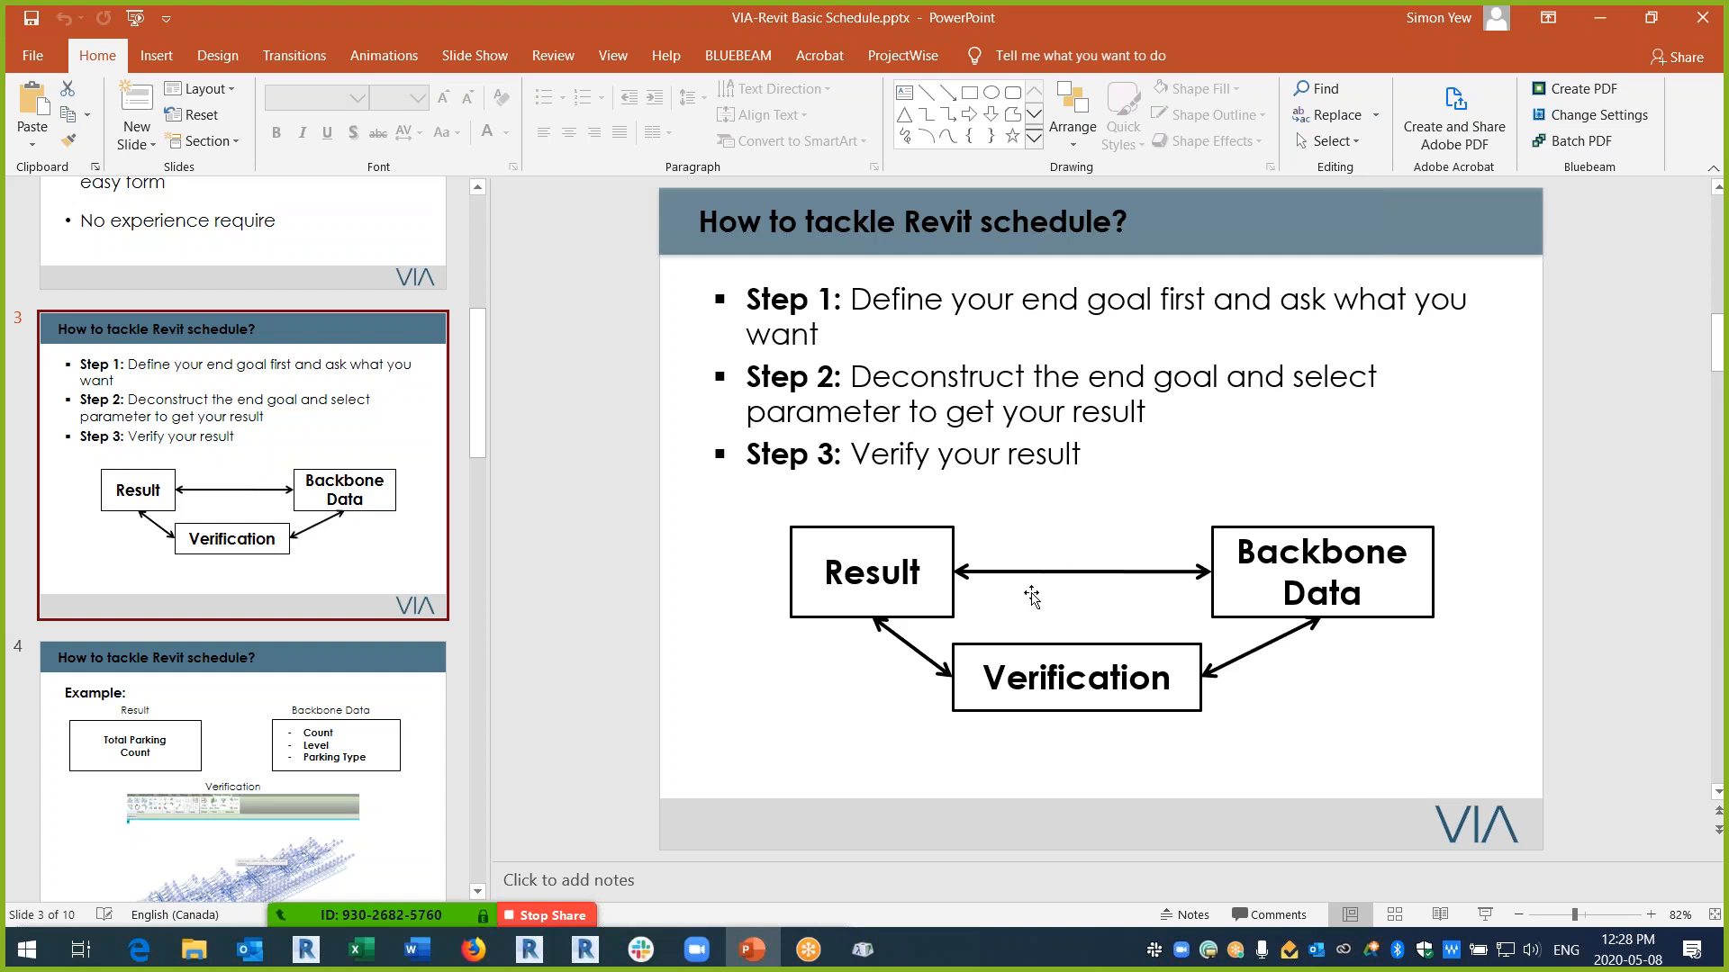
left_click(585, 950)
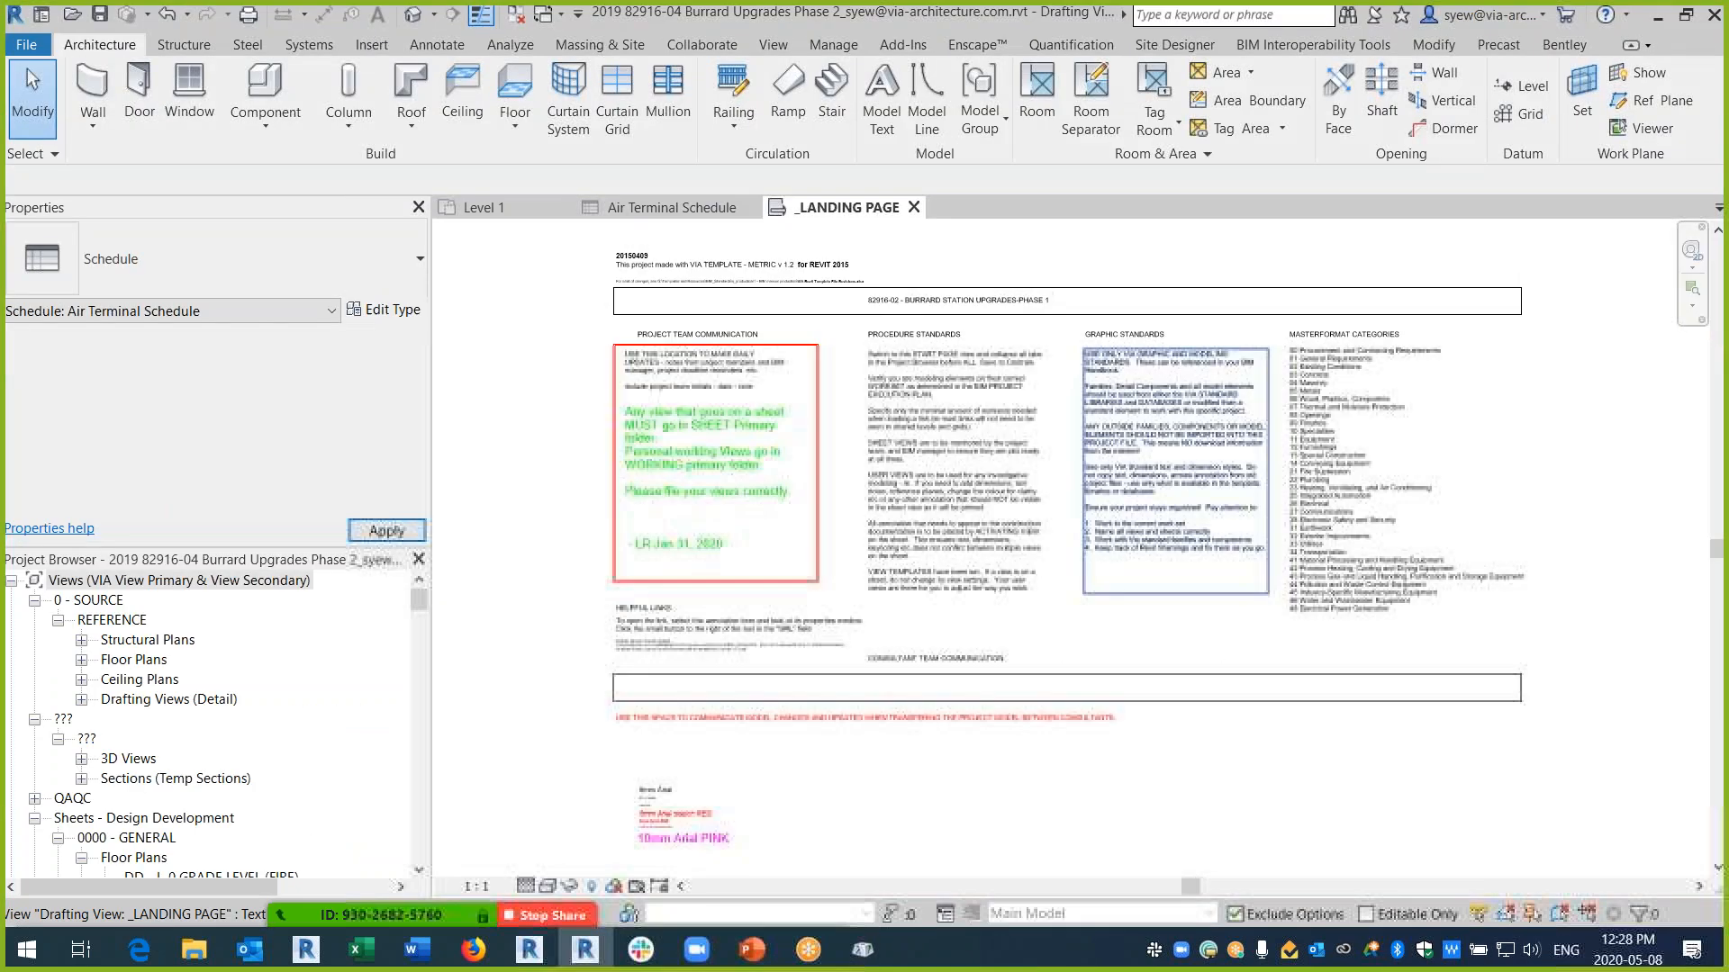
- Expand the Schedules/Quantities list of the Burrard project in the Project Browser
left_click_drag(419, 601, 386, 734)
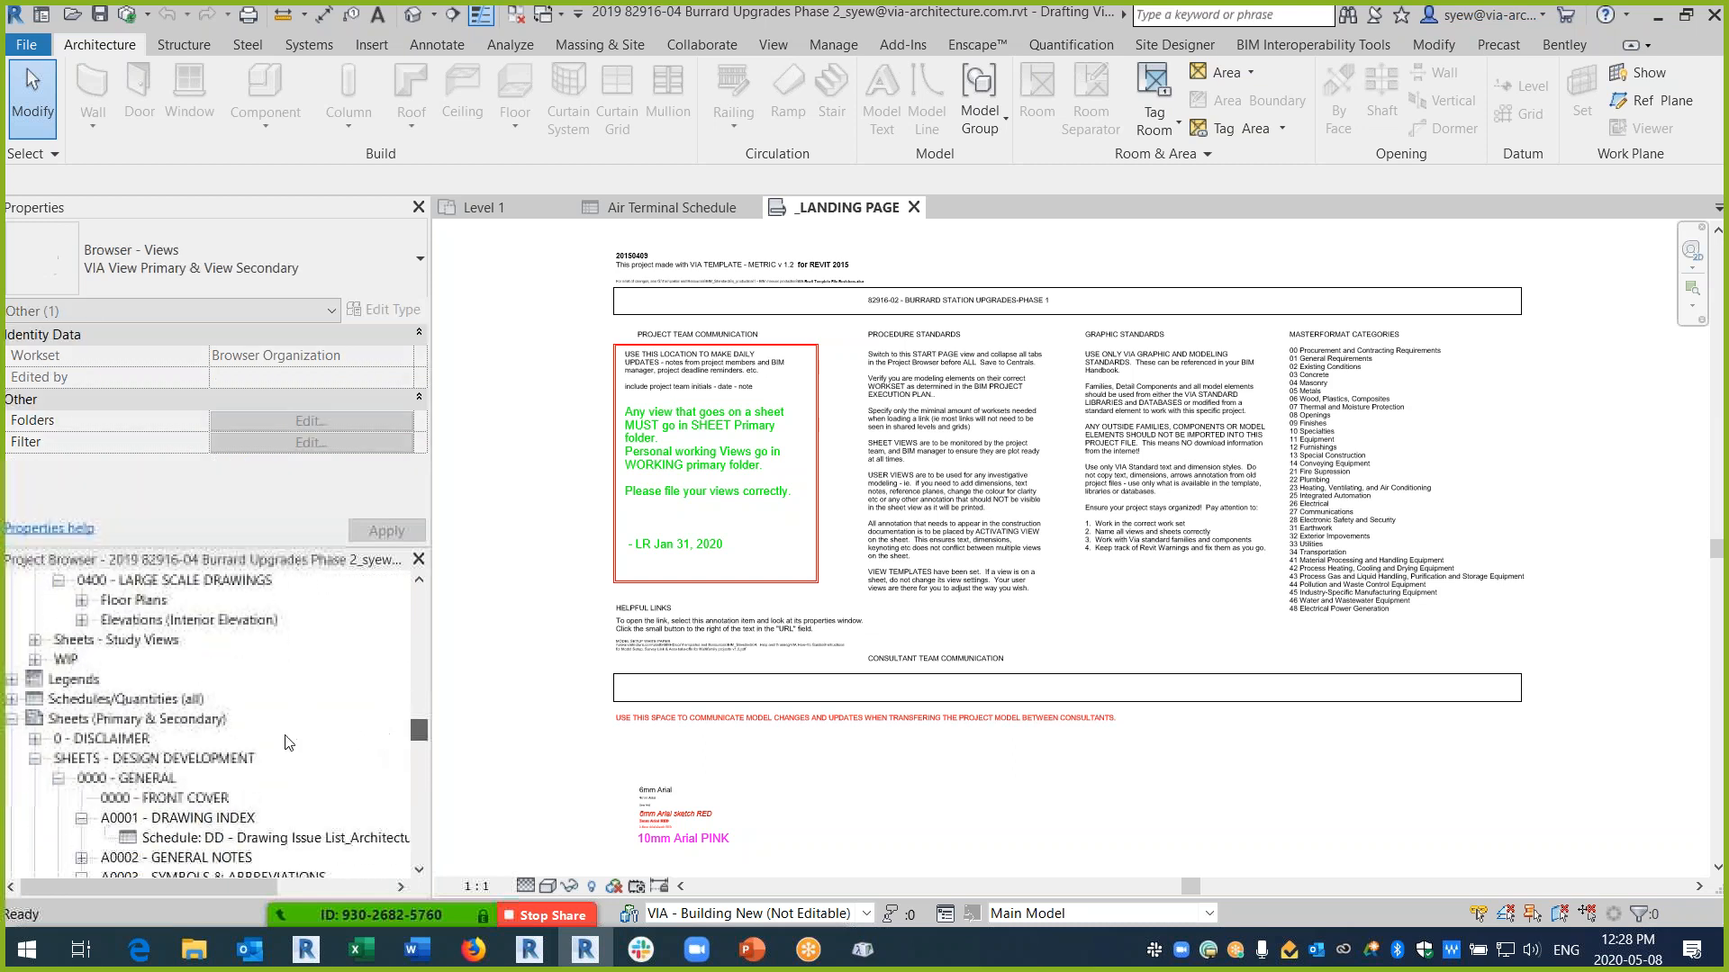
left_click(11, 700)
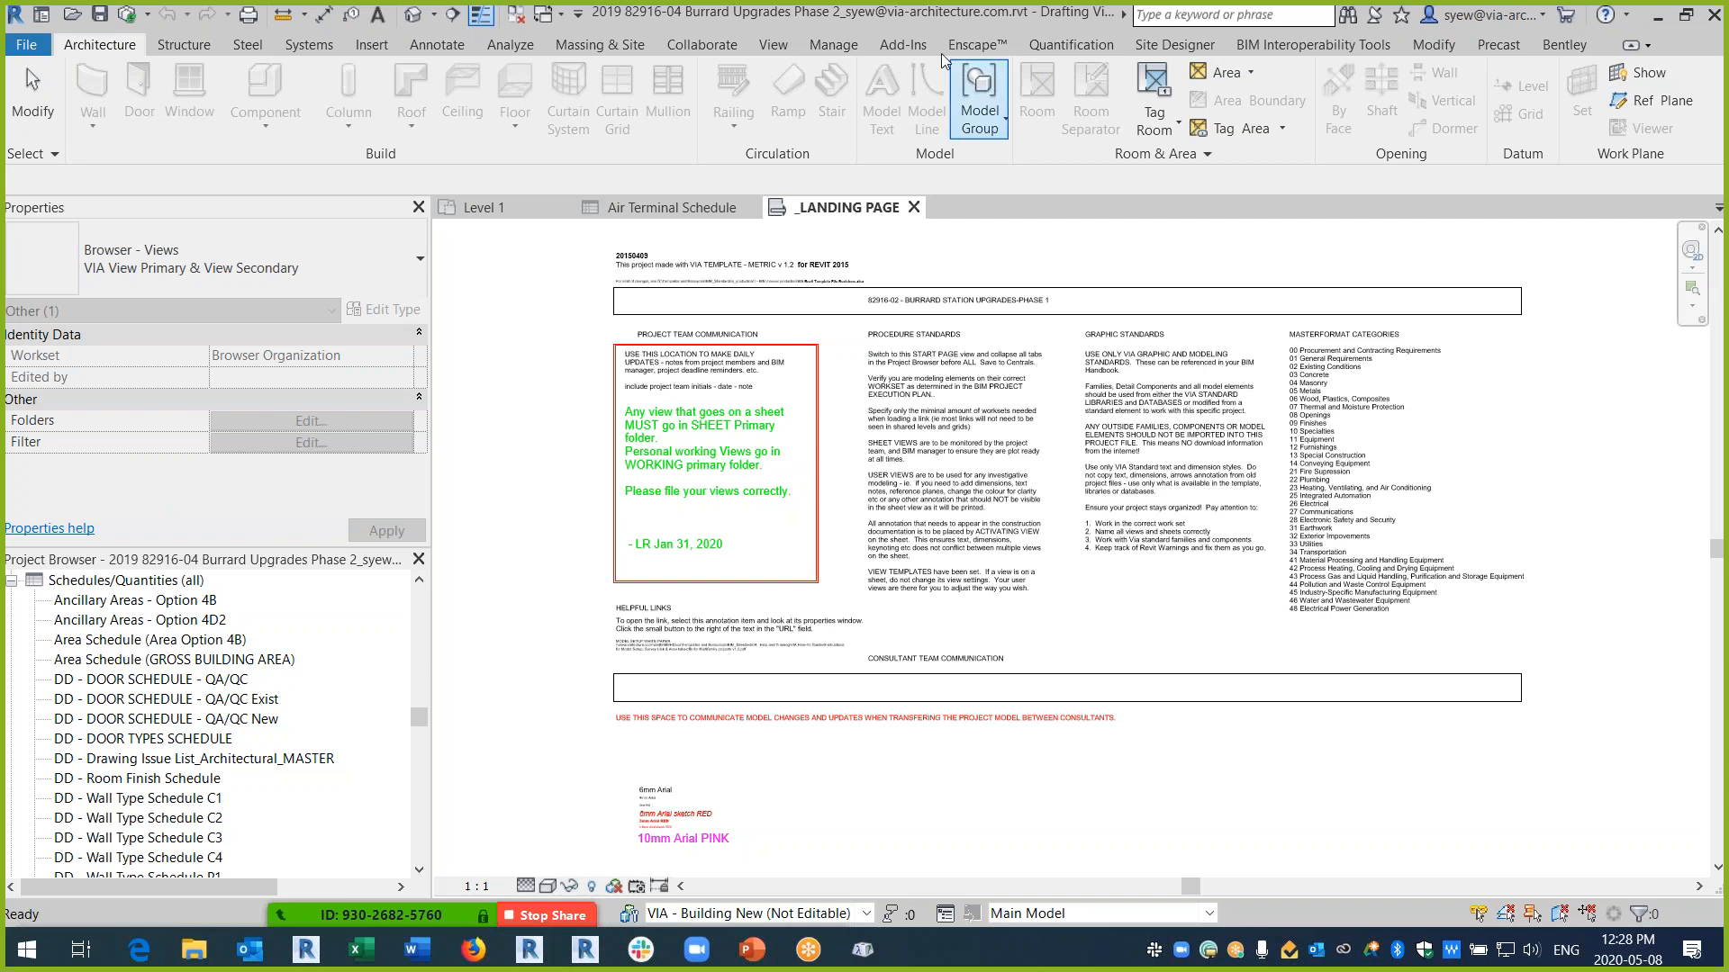
left_click(832, 45)
left_click(773, 45)
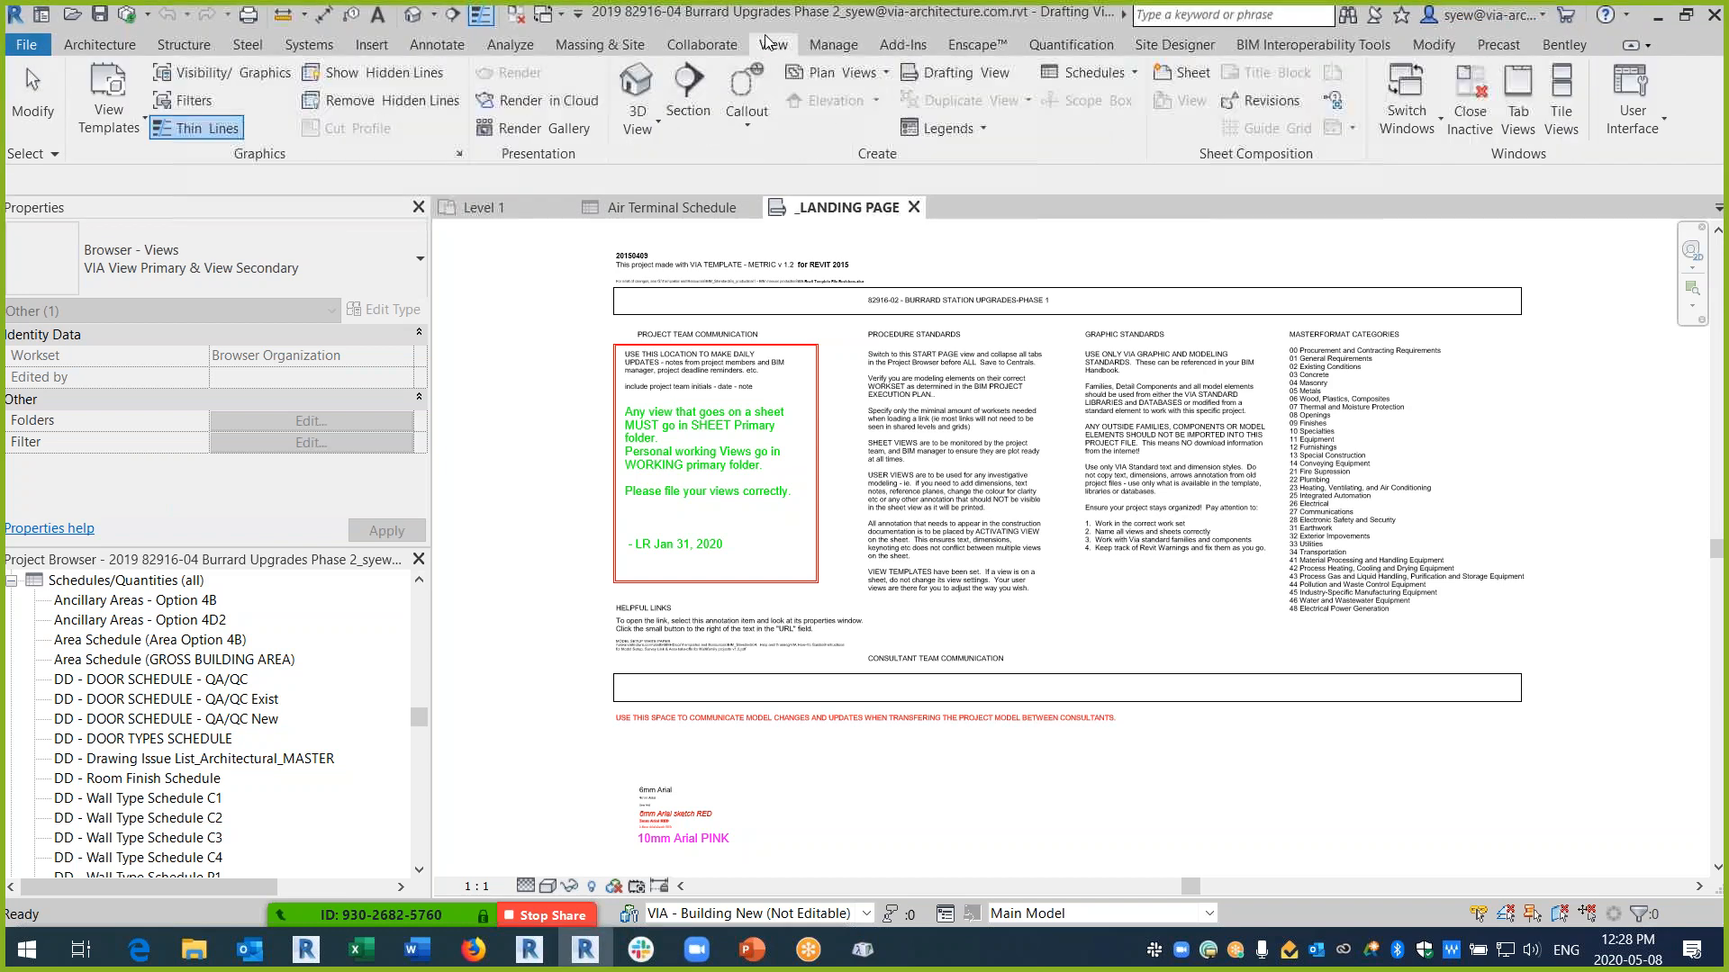
left_click(1080, 74)
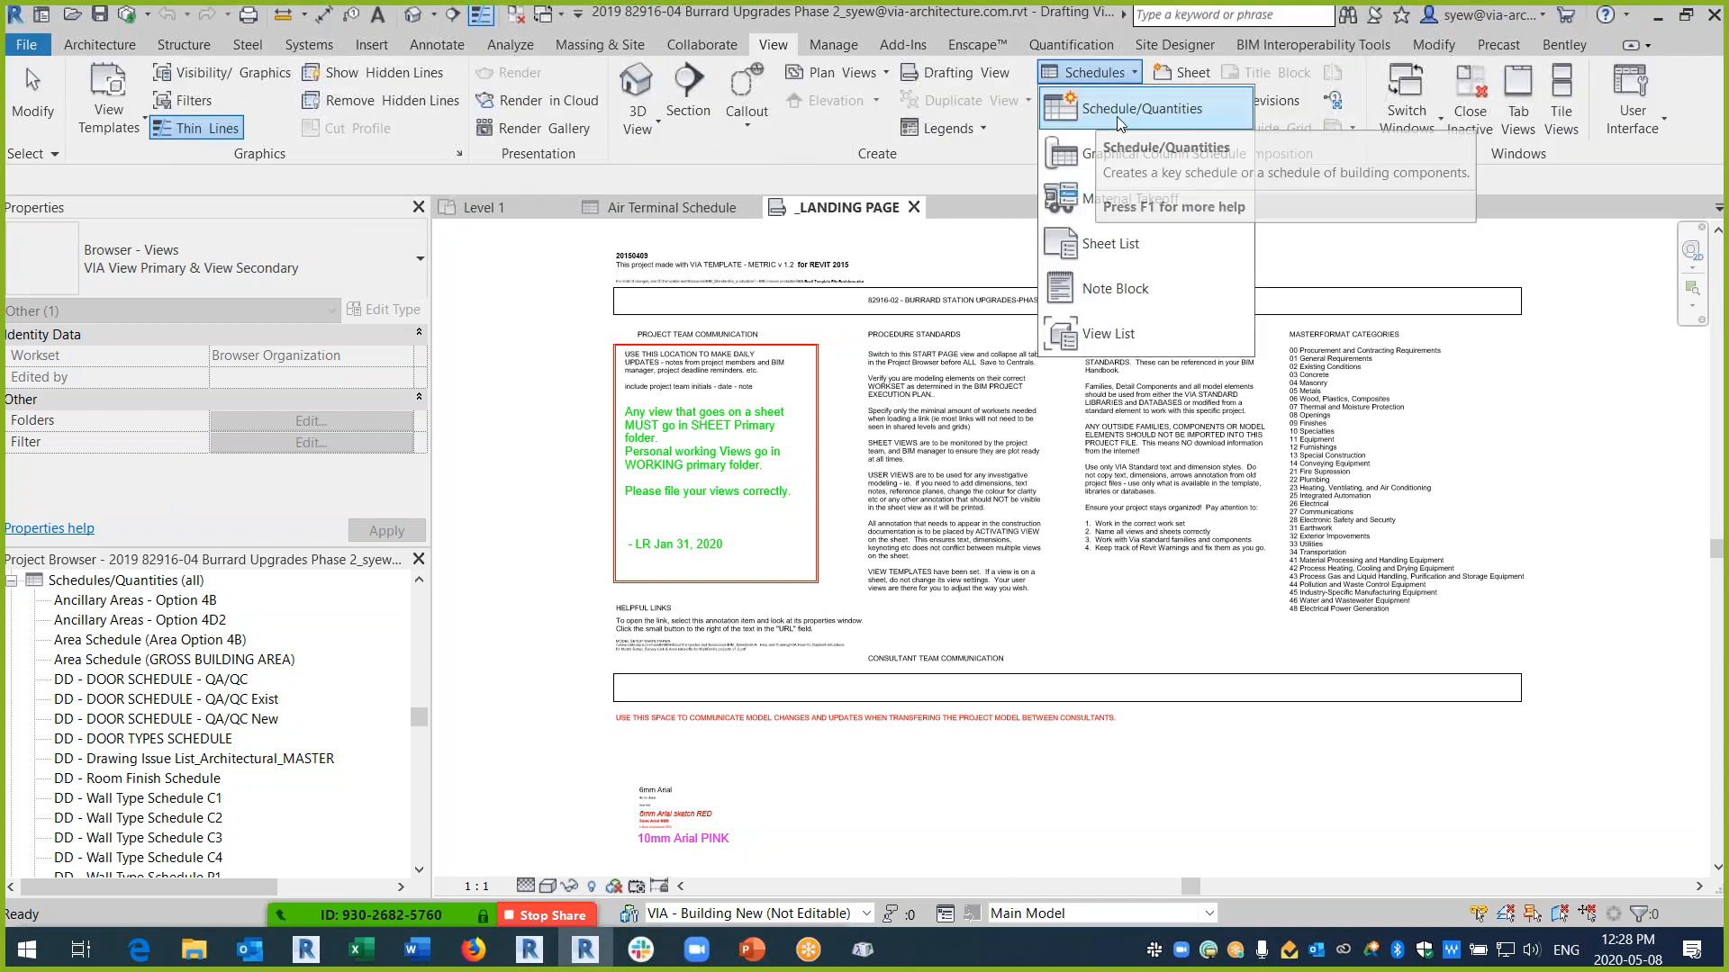
left_click(1121, 124)
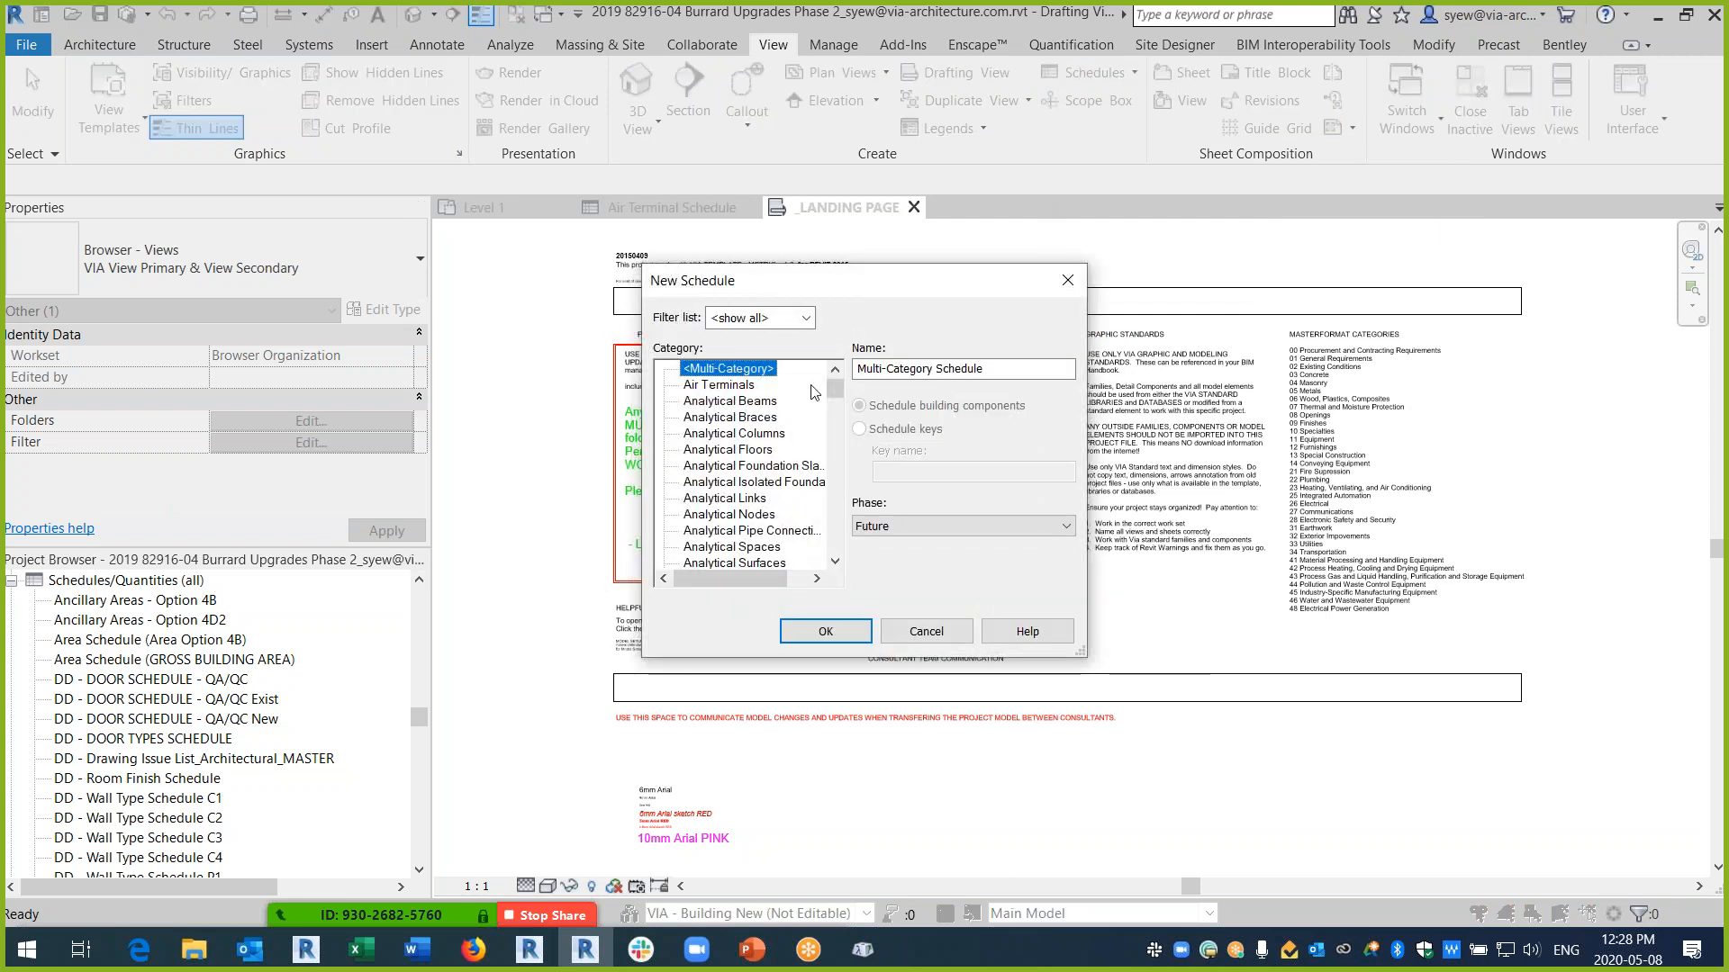
left_click(1068, 280)
- Start a new Schedule/Quantities and limit the category filter to Architecture by excluding Structure, Mechanical, Electrical and Piping
left_click(1074, 73)
left_click(1125, 109)
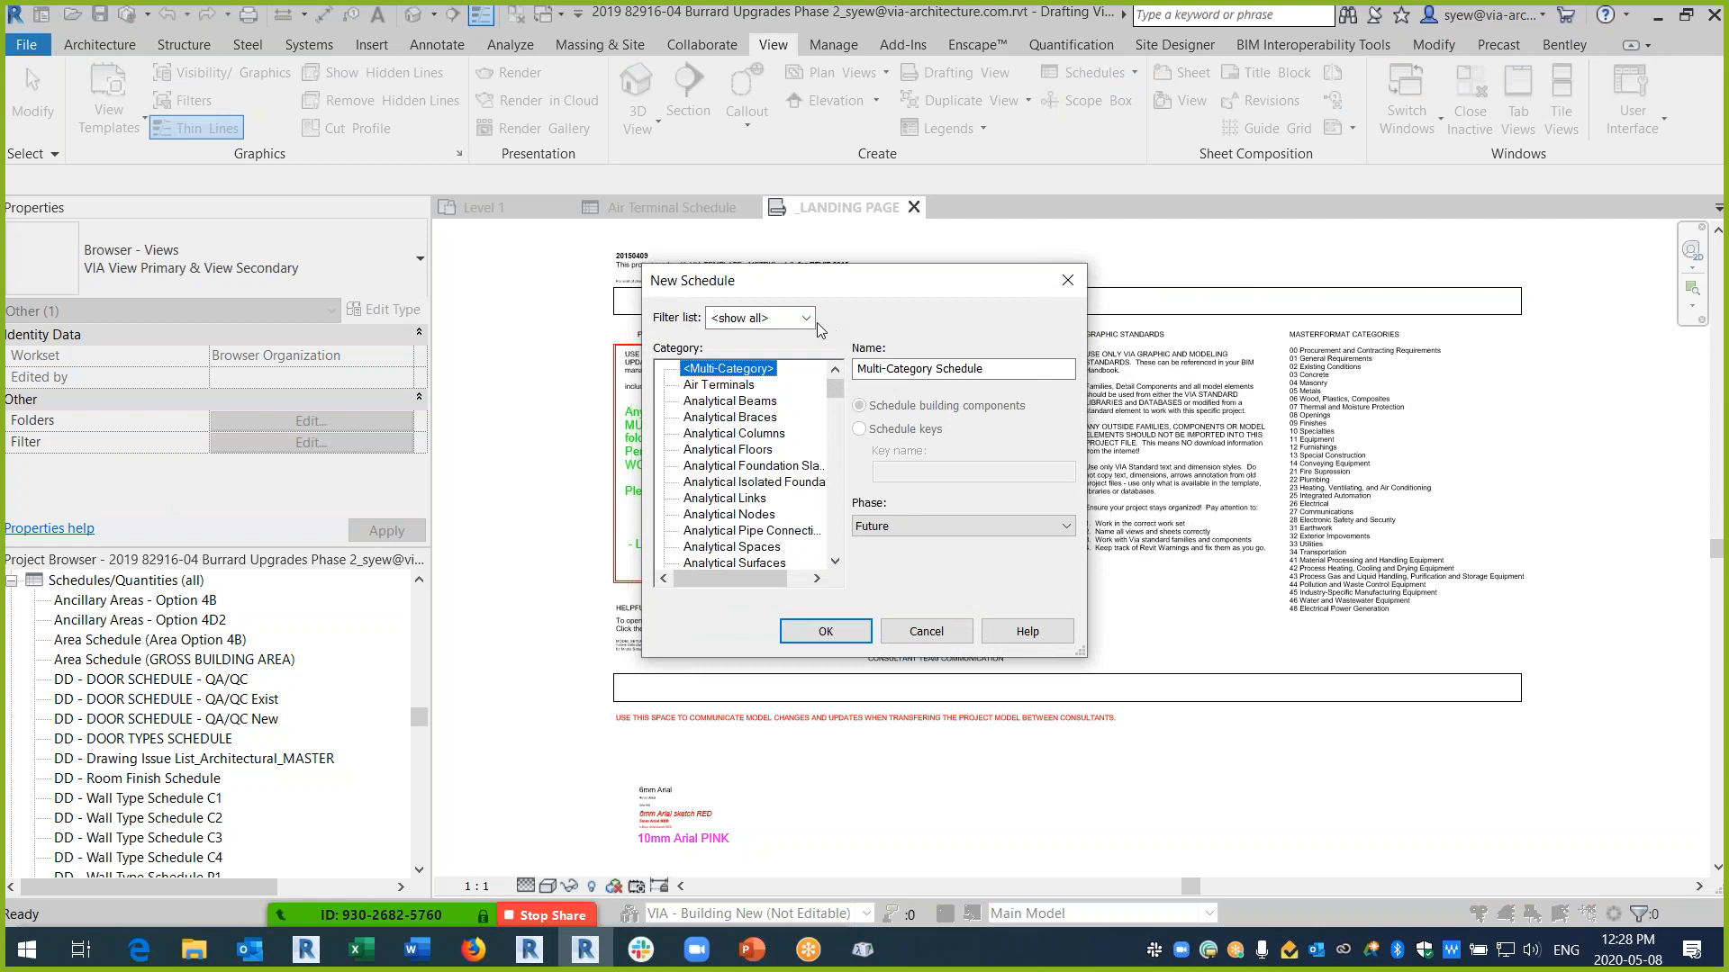
left_click(807, 318)
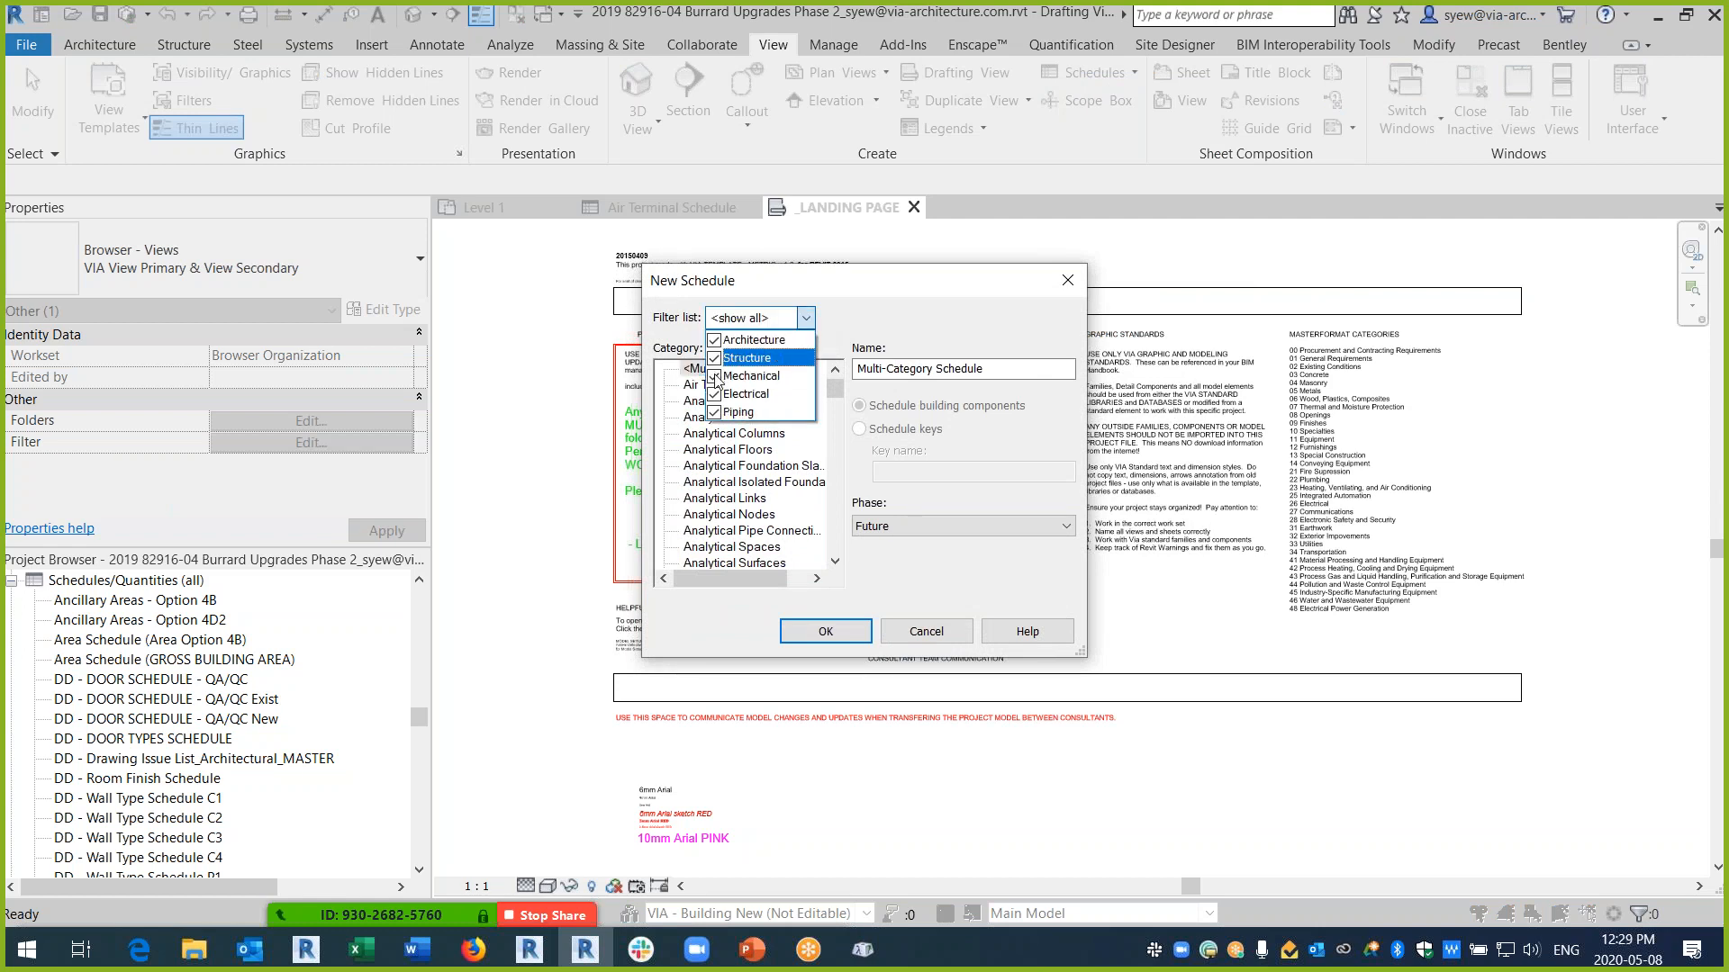
left_click(715, 357)
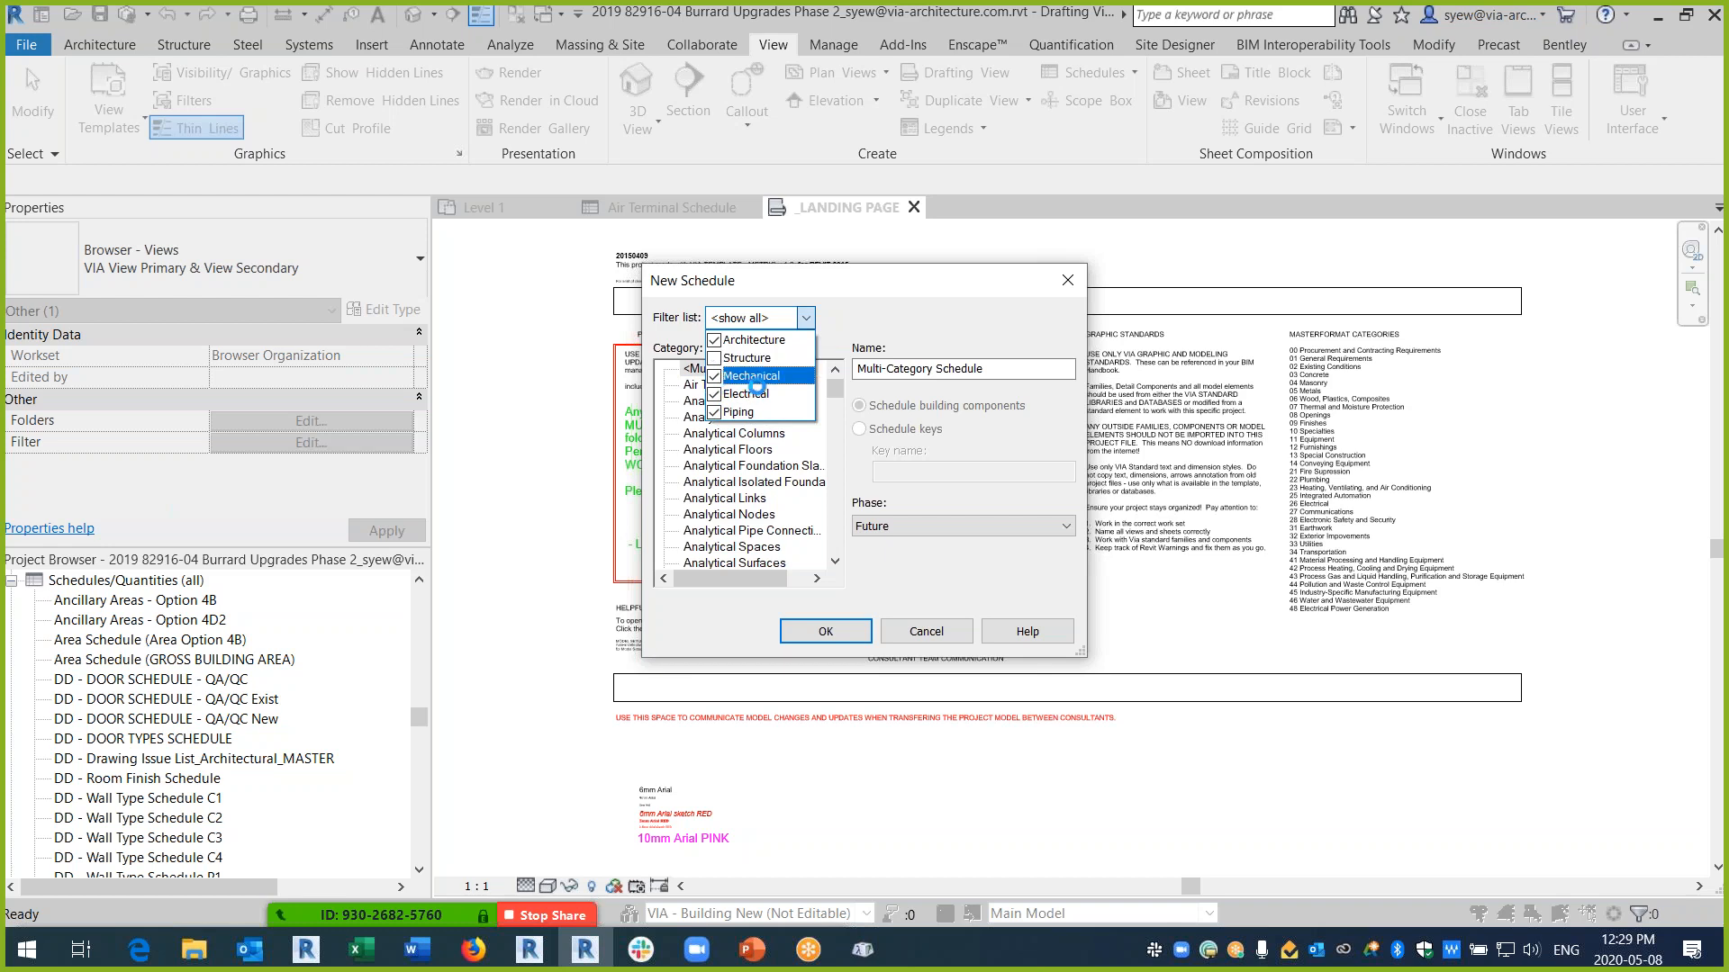
left_click(754, 376)
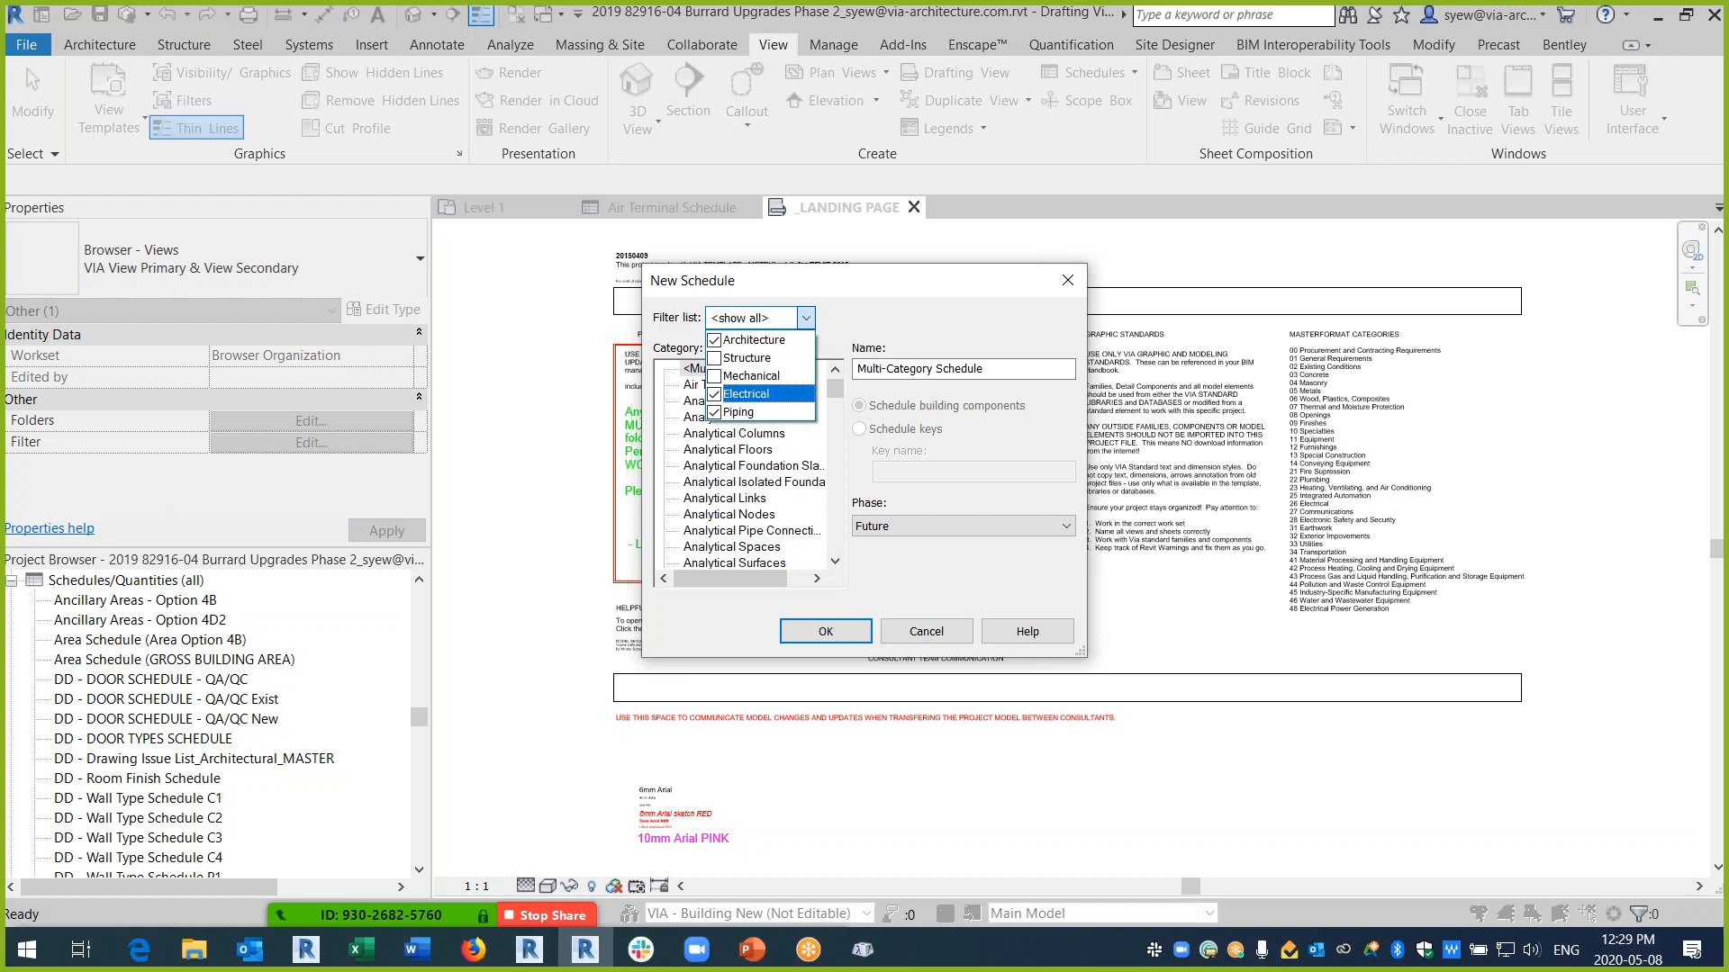
left_click(746, 394)
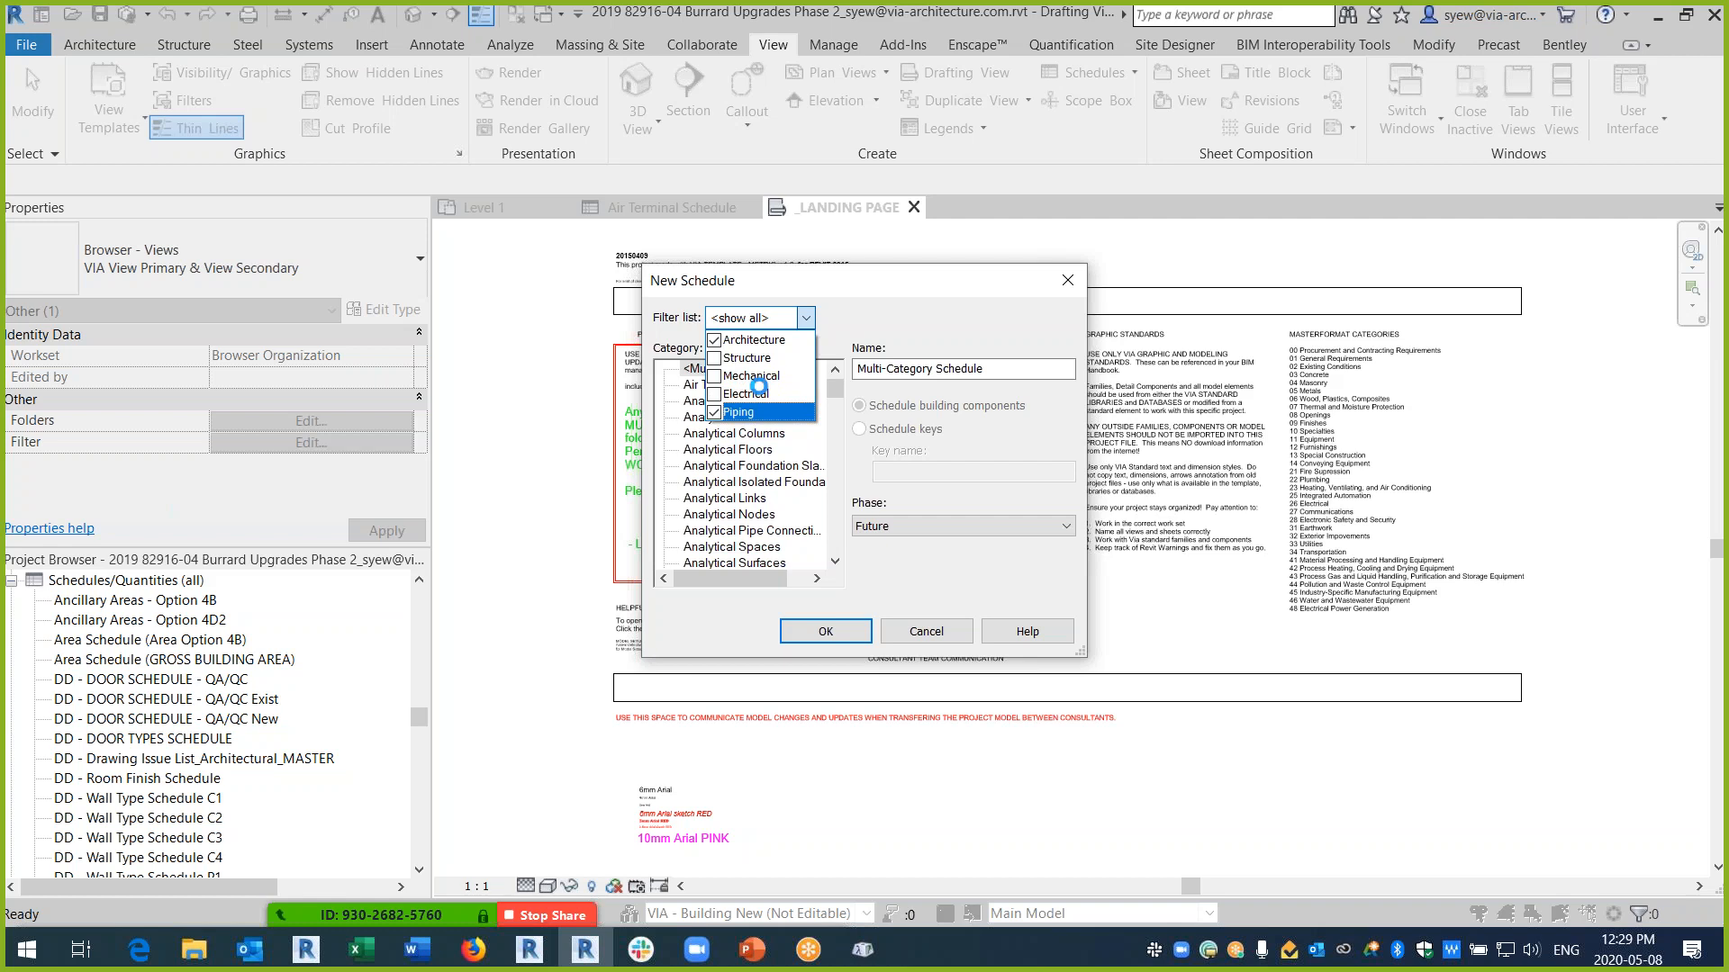
left_click(739, 411)
left_click(897, 480)
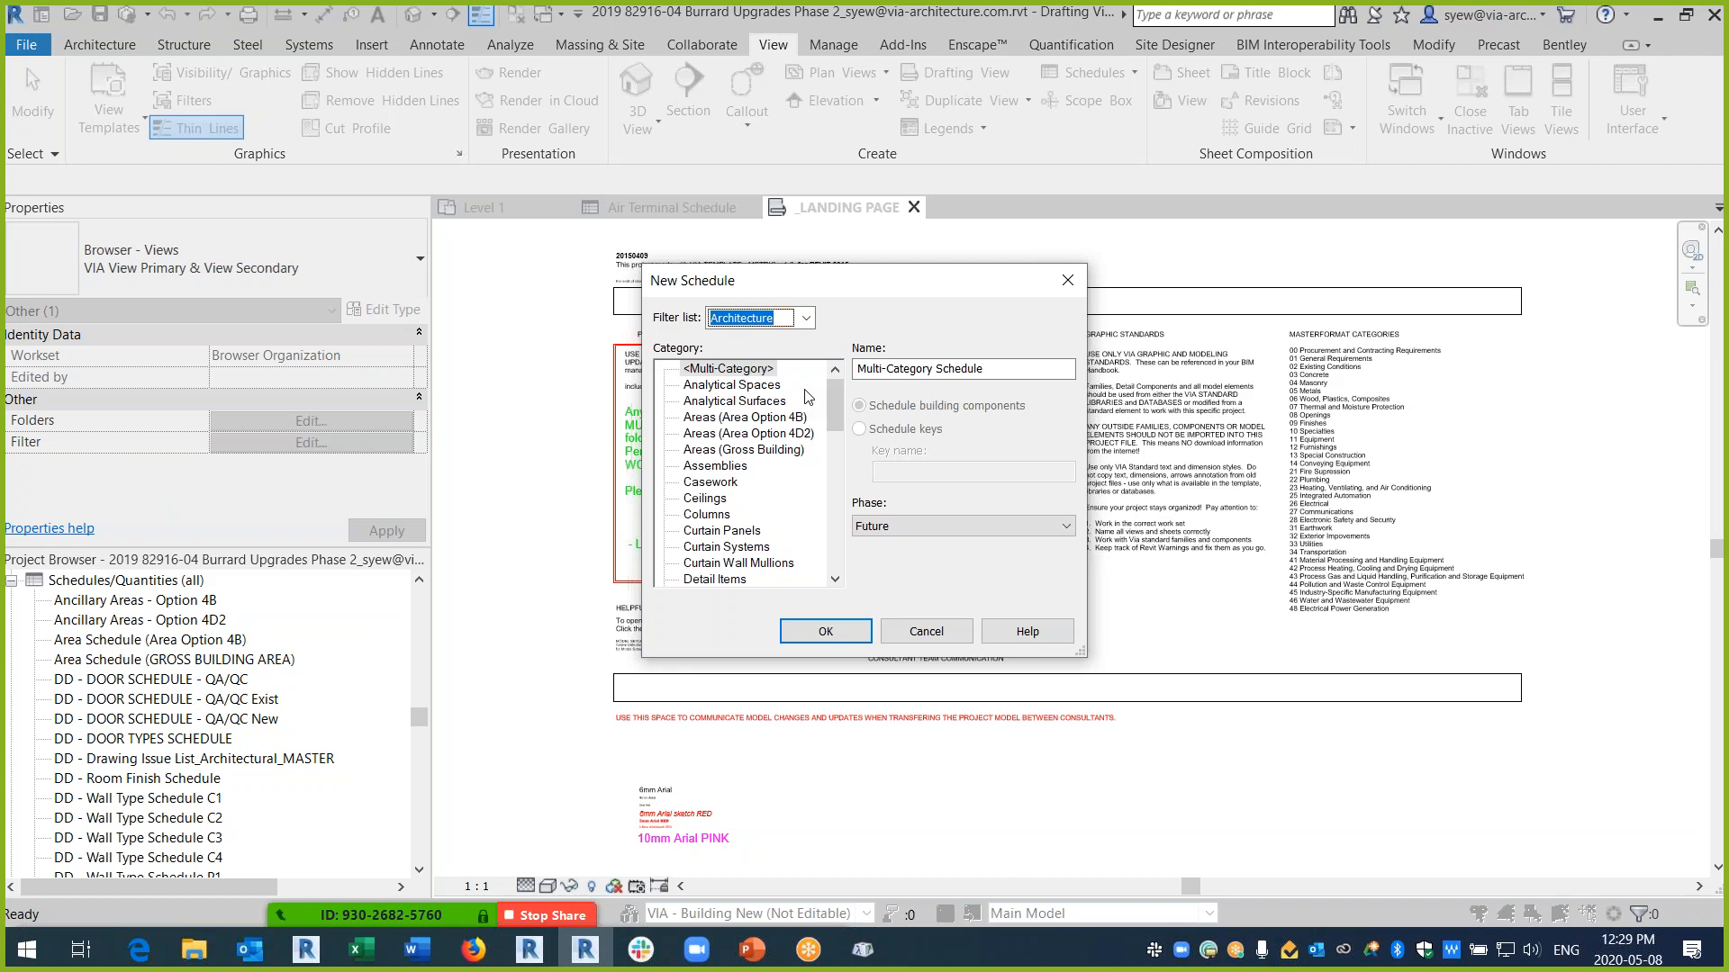
- Choose the Doors category for the new schedule, name it DOOR SCHEDULE SAMPLE and set its phase to Phase 1
left_click_drag(837, 406, 838, 431)
left_click(699, 499)
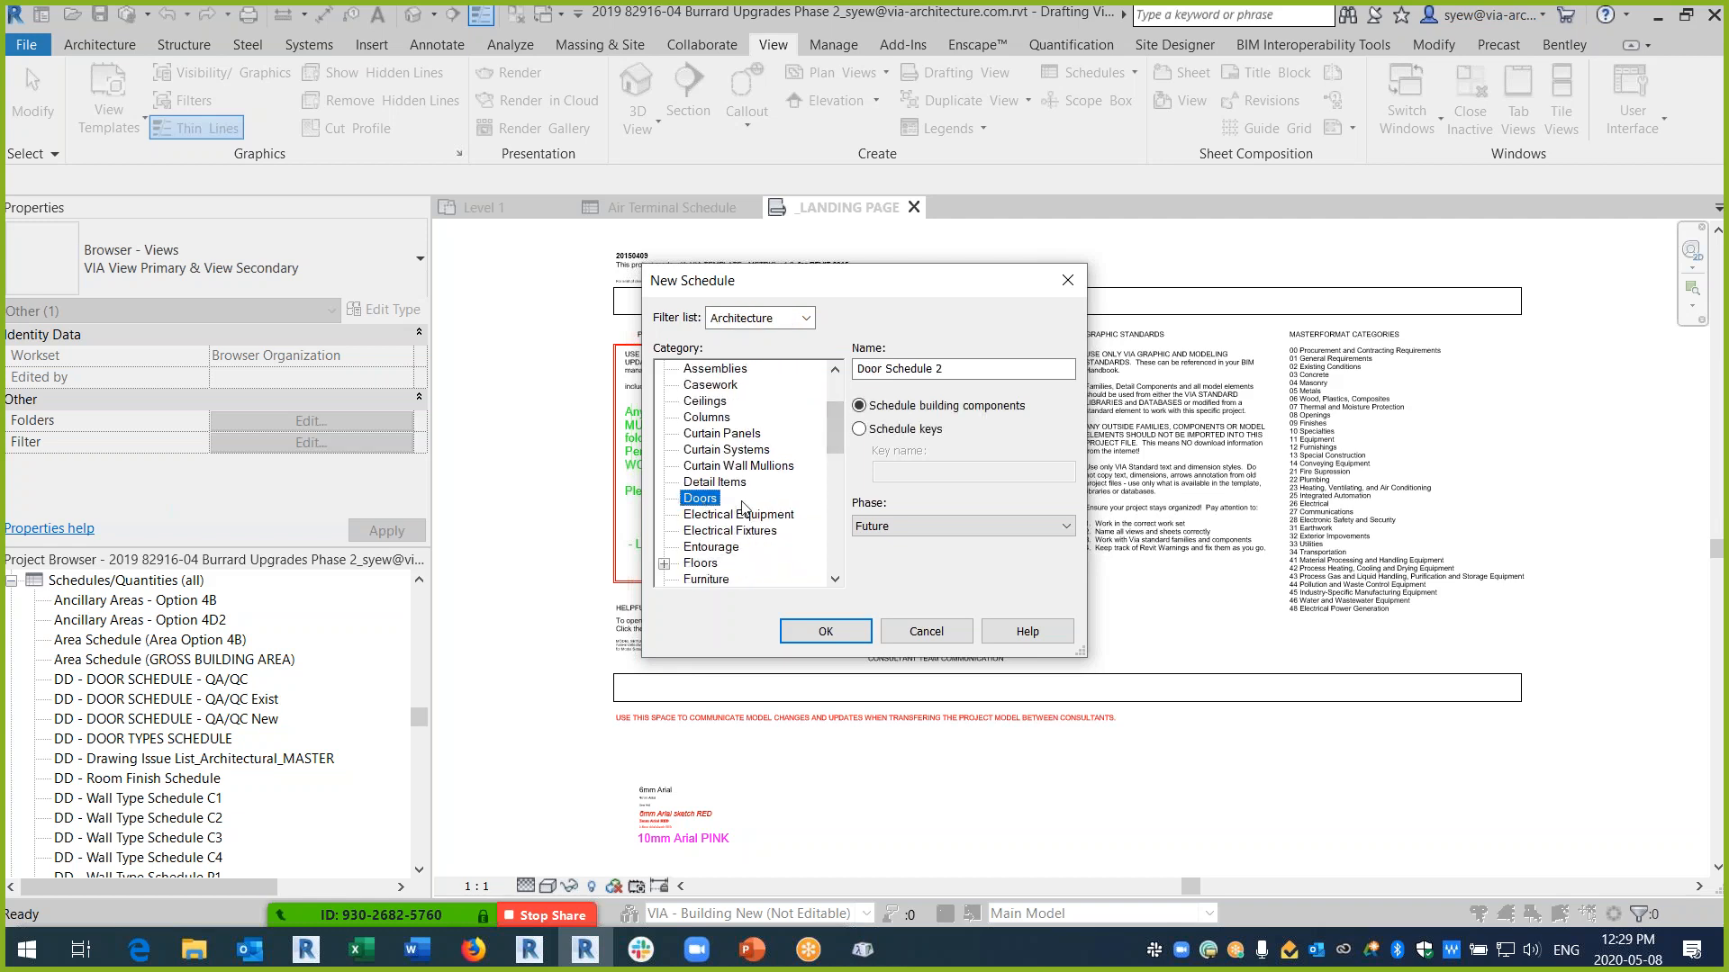
left_click_drag(943, 369, 842, 370)
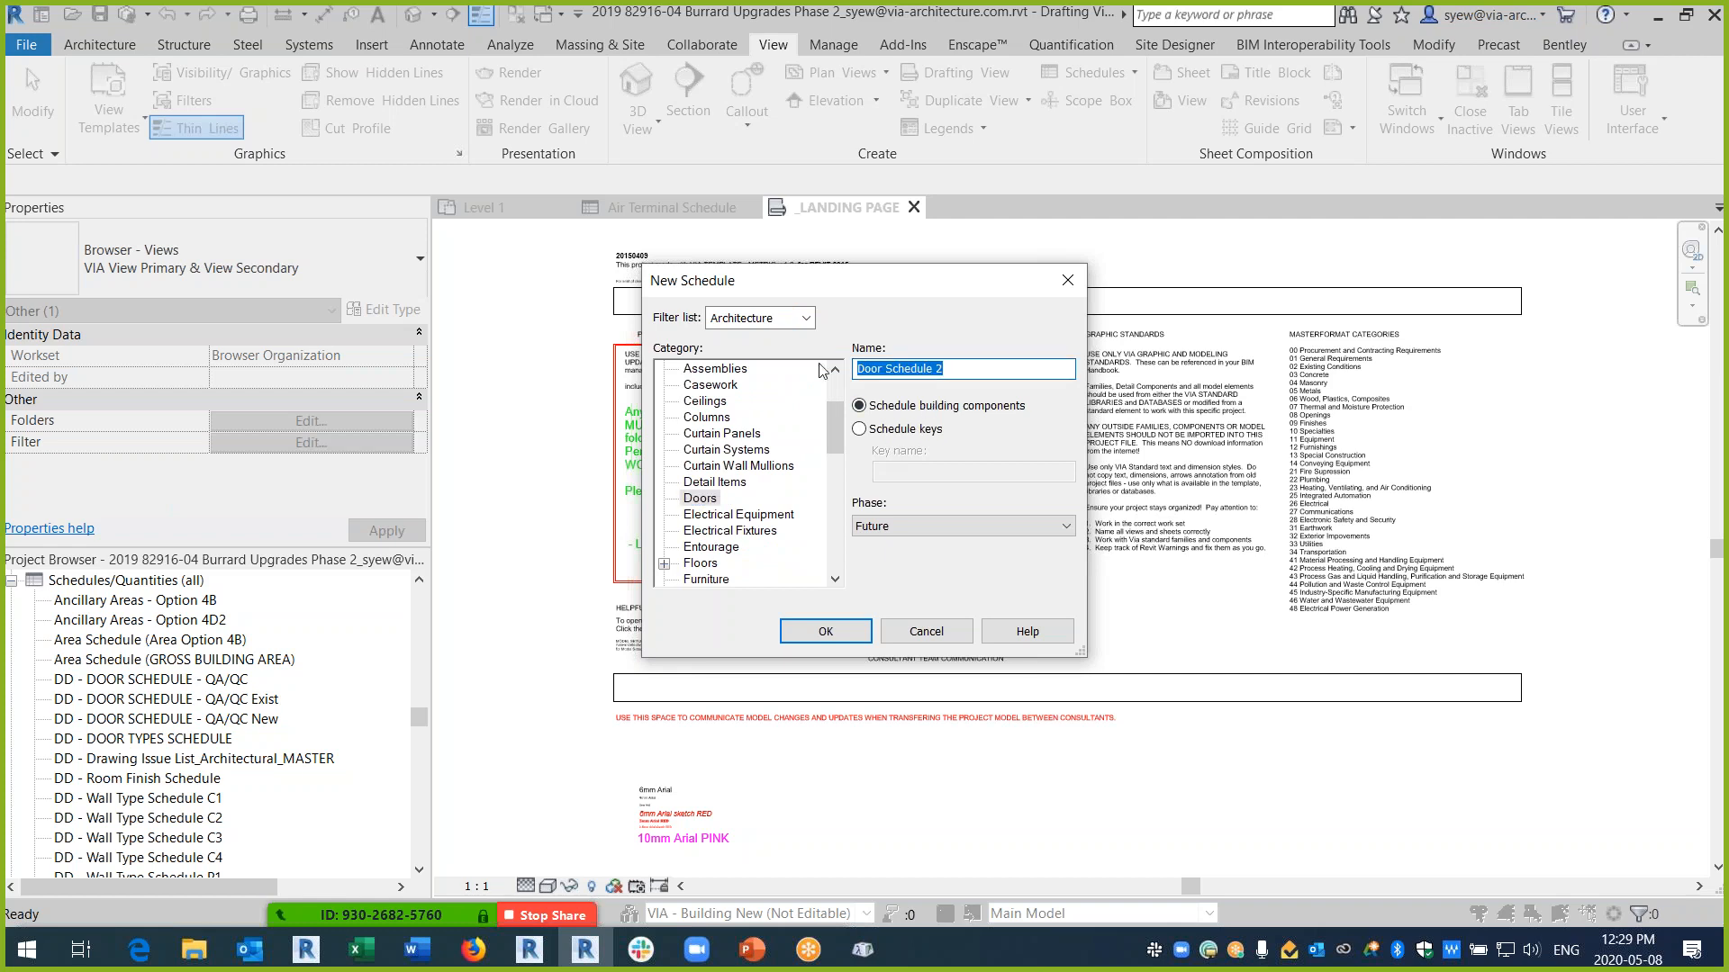
type("DOOR SCHEDULE SAMPLE")
left_click(926, 531)
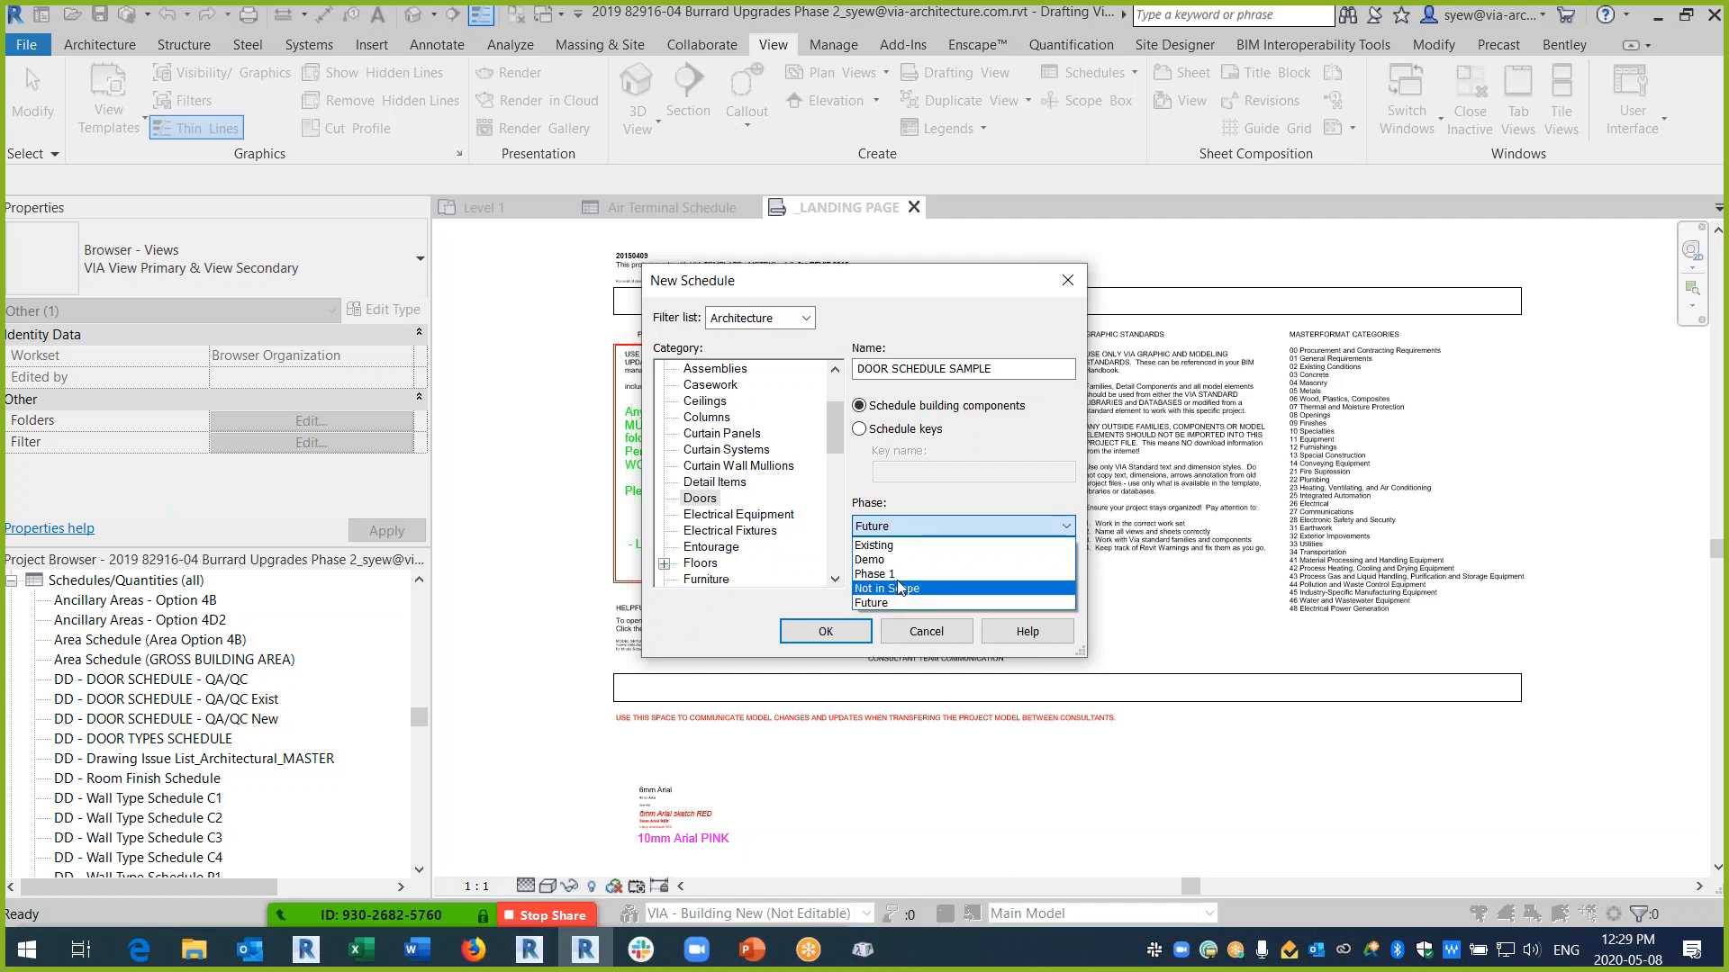
left_click(902, 575)
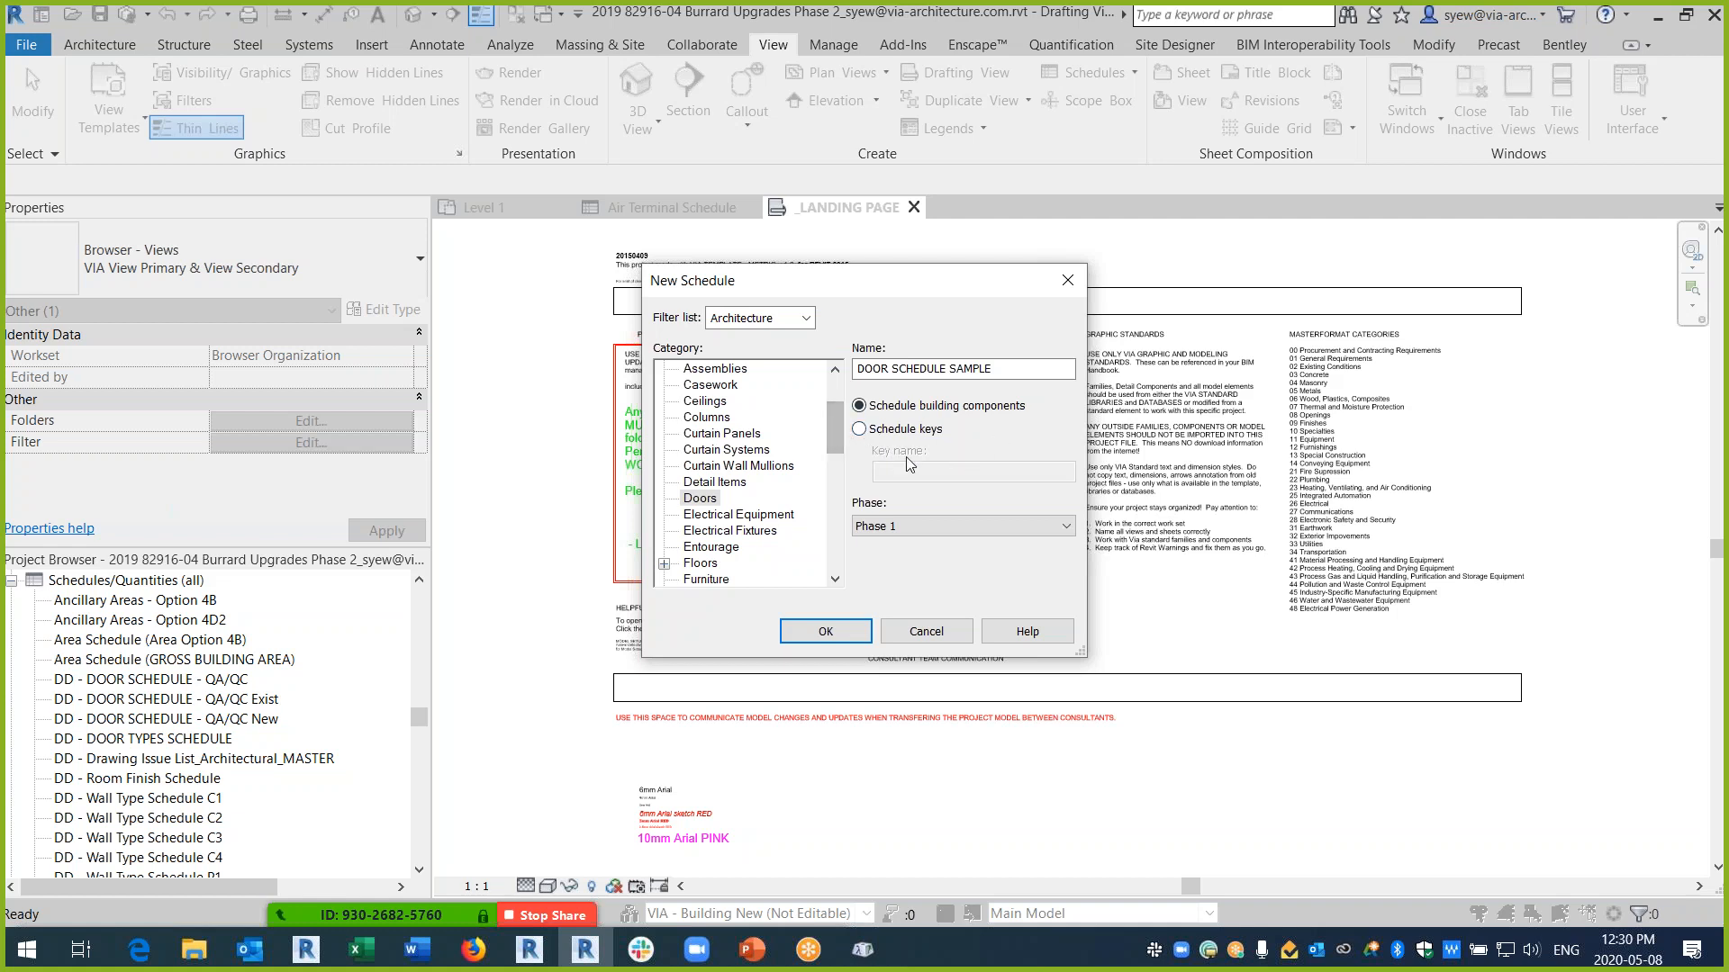
- Create the new door schedule and add the Level field to its scheduled fields
left_click(828, 632)
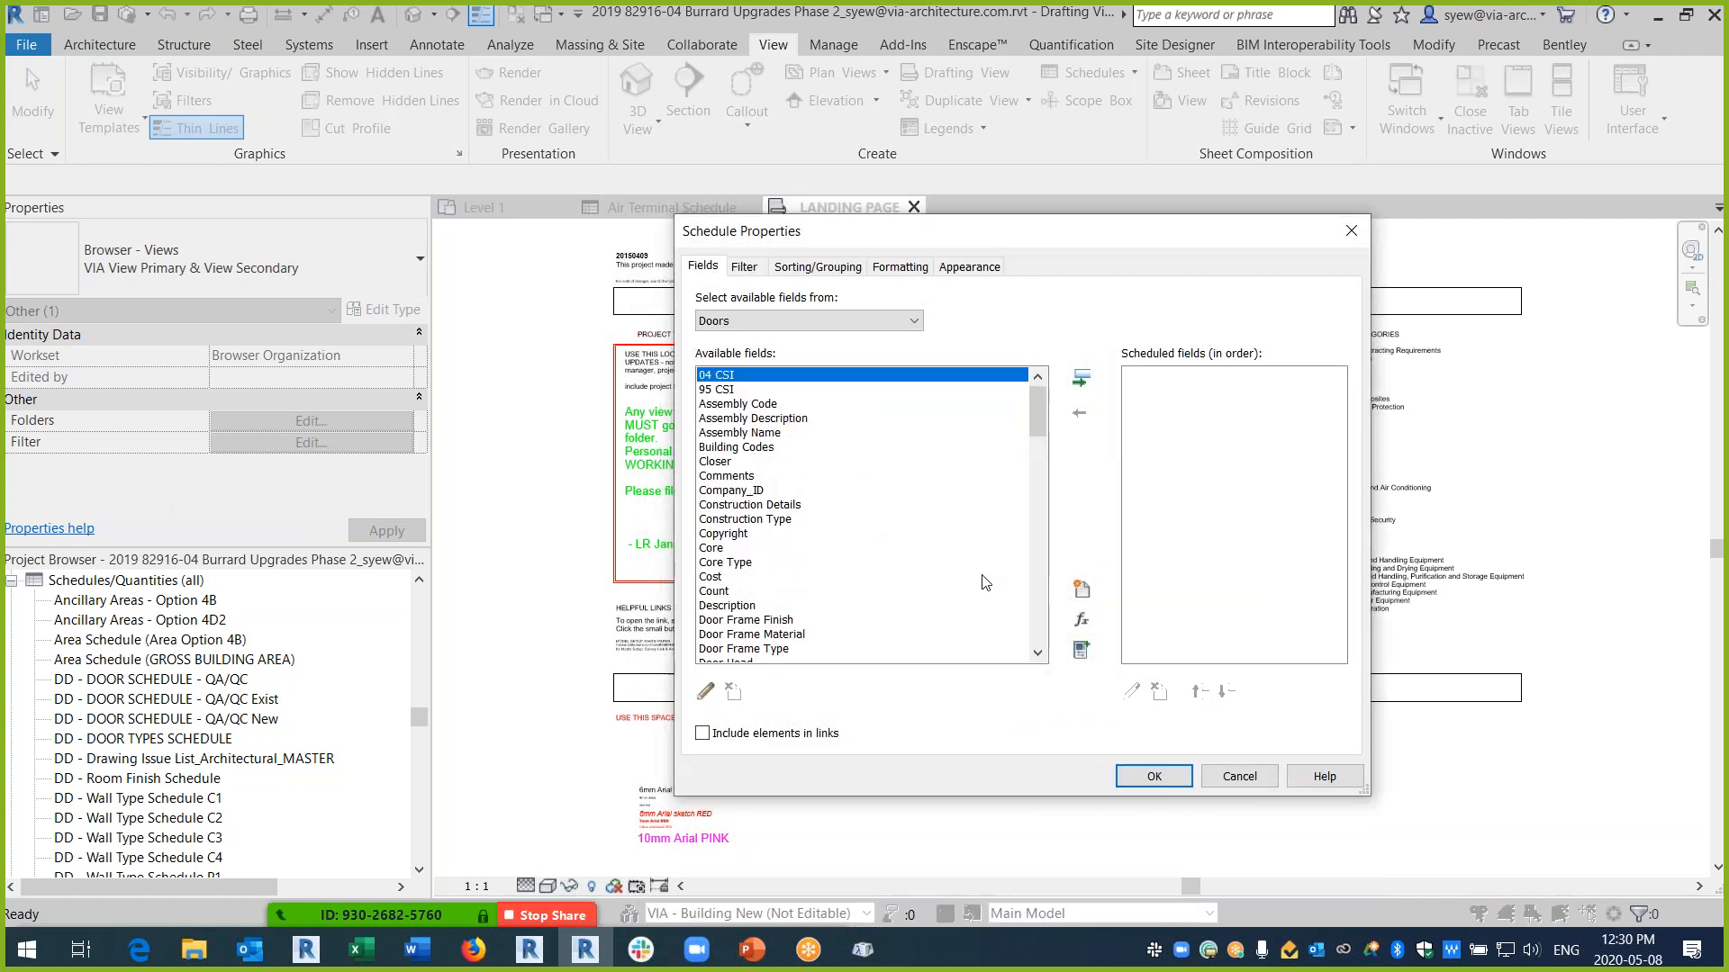
mouse_move(1038, 407)
left_mouse_down()
mouse_move(1023, 637)
mouse_move(1021, 396)
mouse_move(1023, 436)
left_mouse_up()
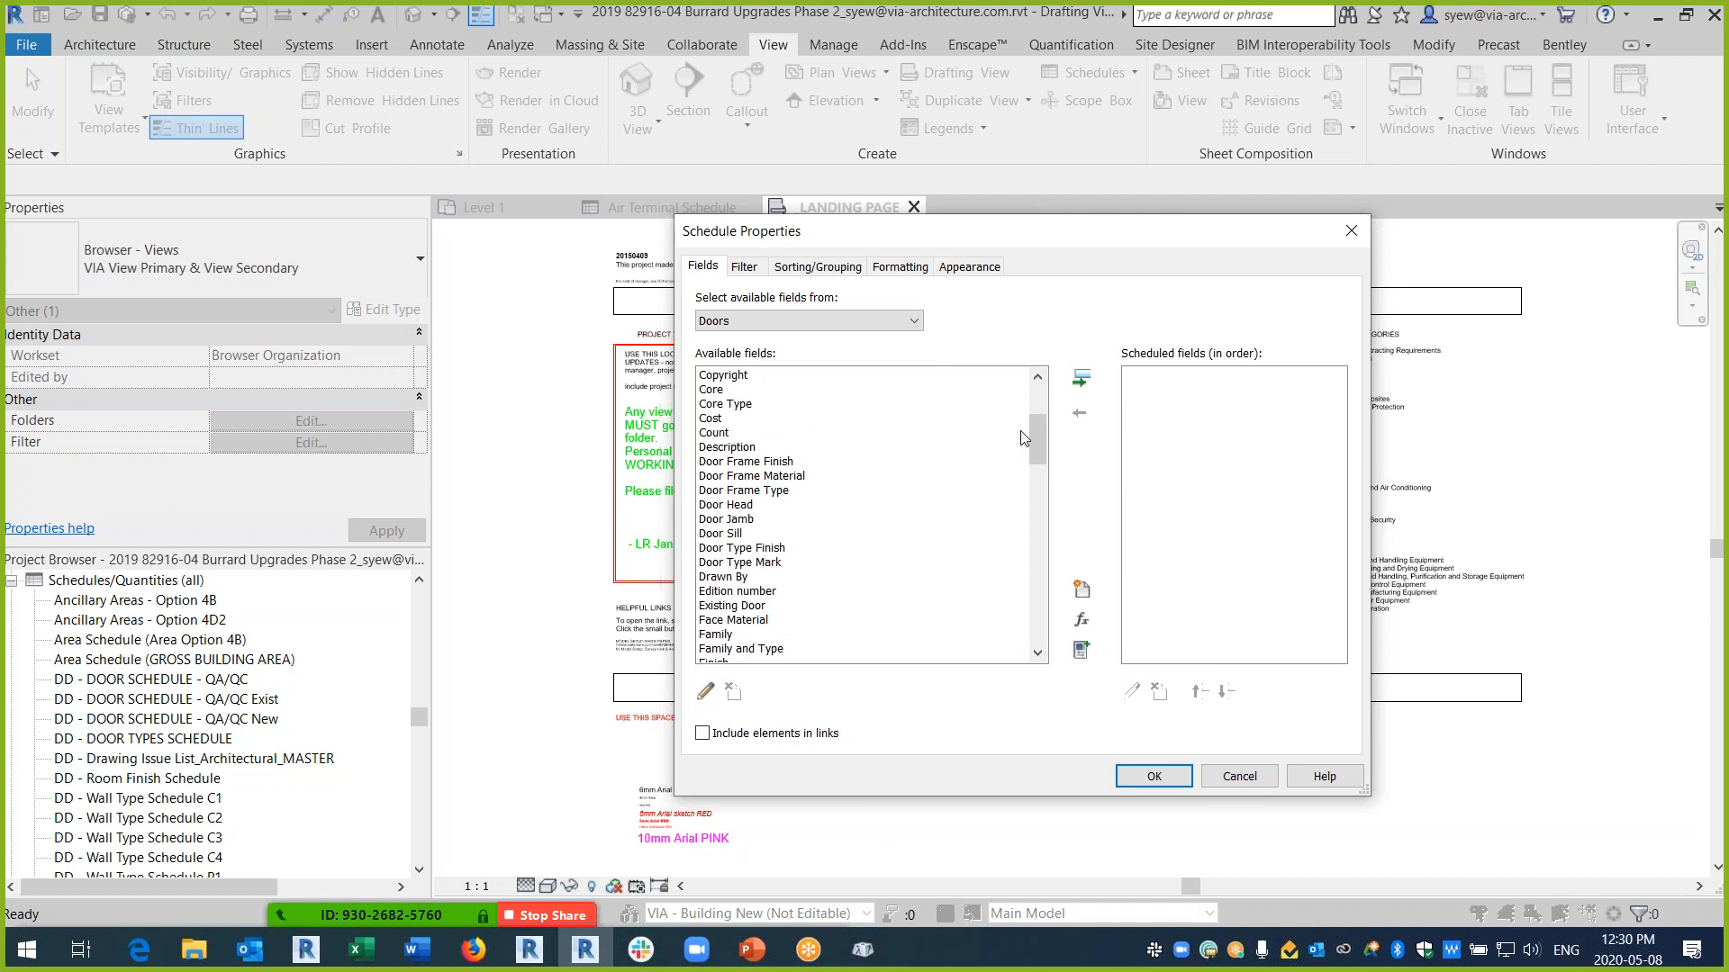
left_click_drag(1027, 236, 755, 204)
left_click_drag(774, 391, 776, 423)
left_click(441, 446)
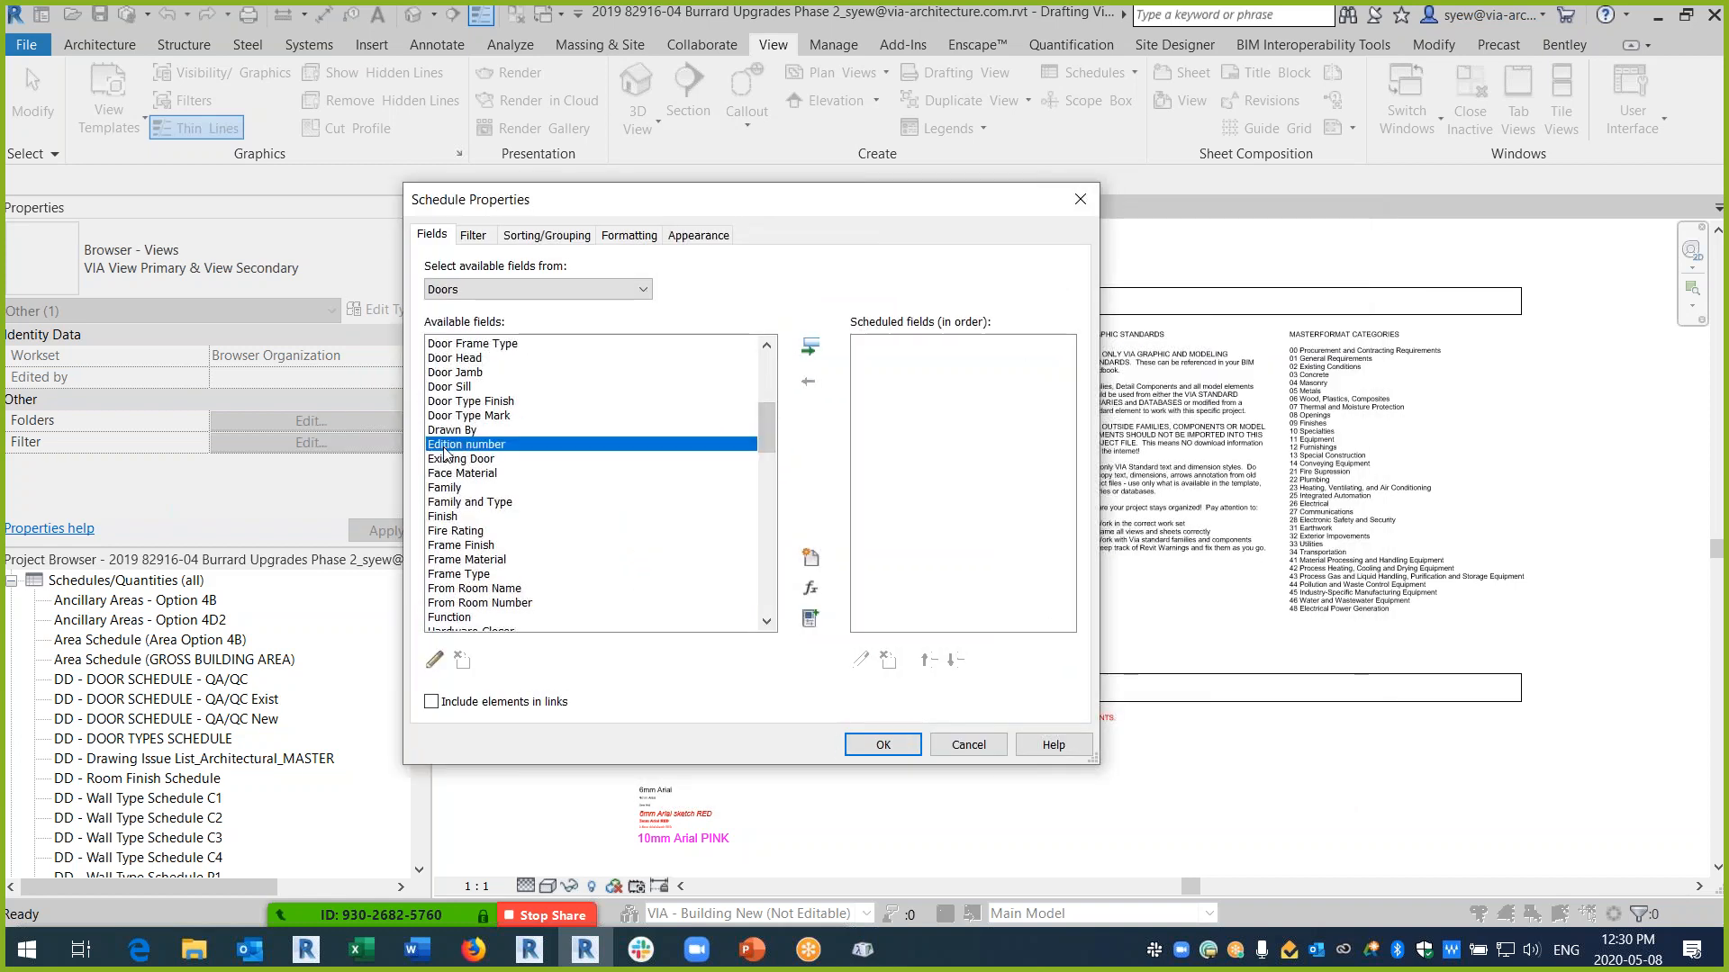
key("l")
left_click(810, 346)
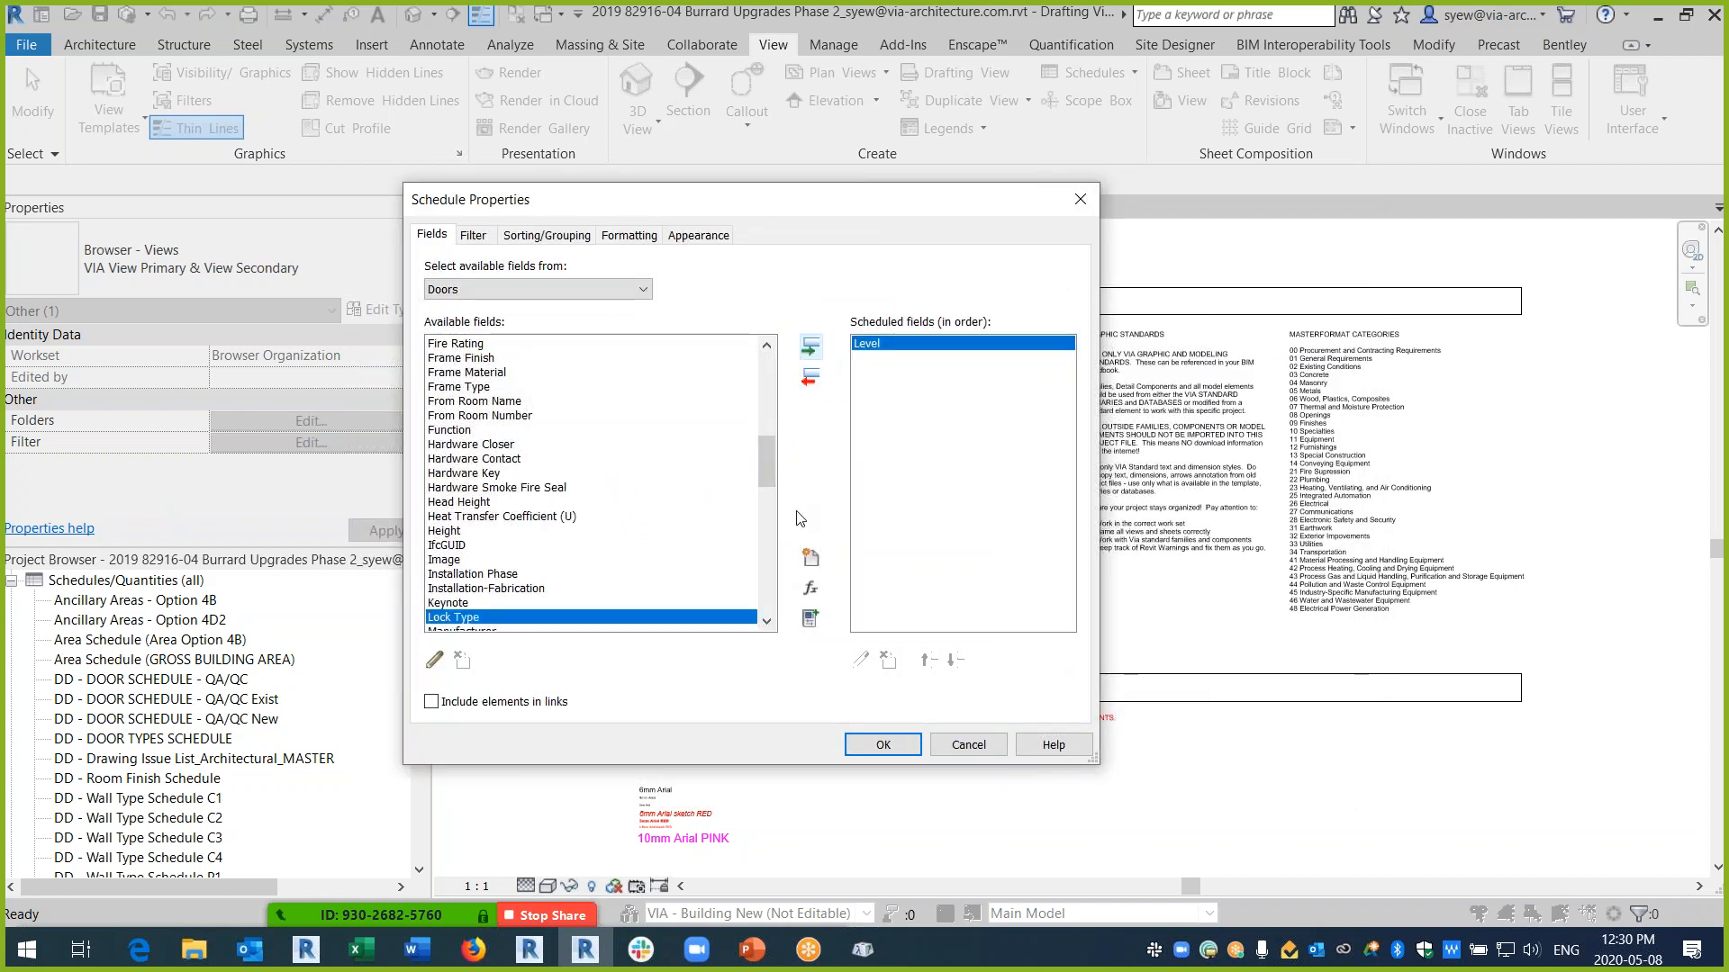
- Find the Mark field among the available door fields and add it to the schedule after Level
left_click_drag(768, 463, 754, 380)
left_click(437, 390)
key("m")
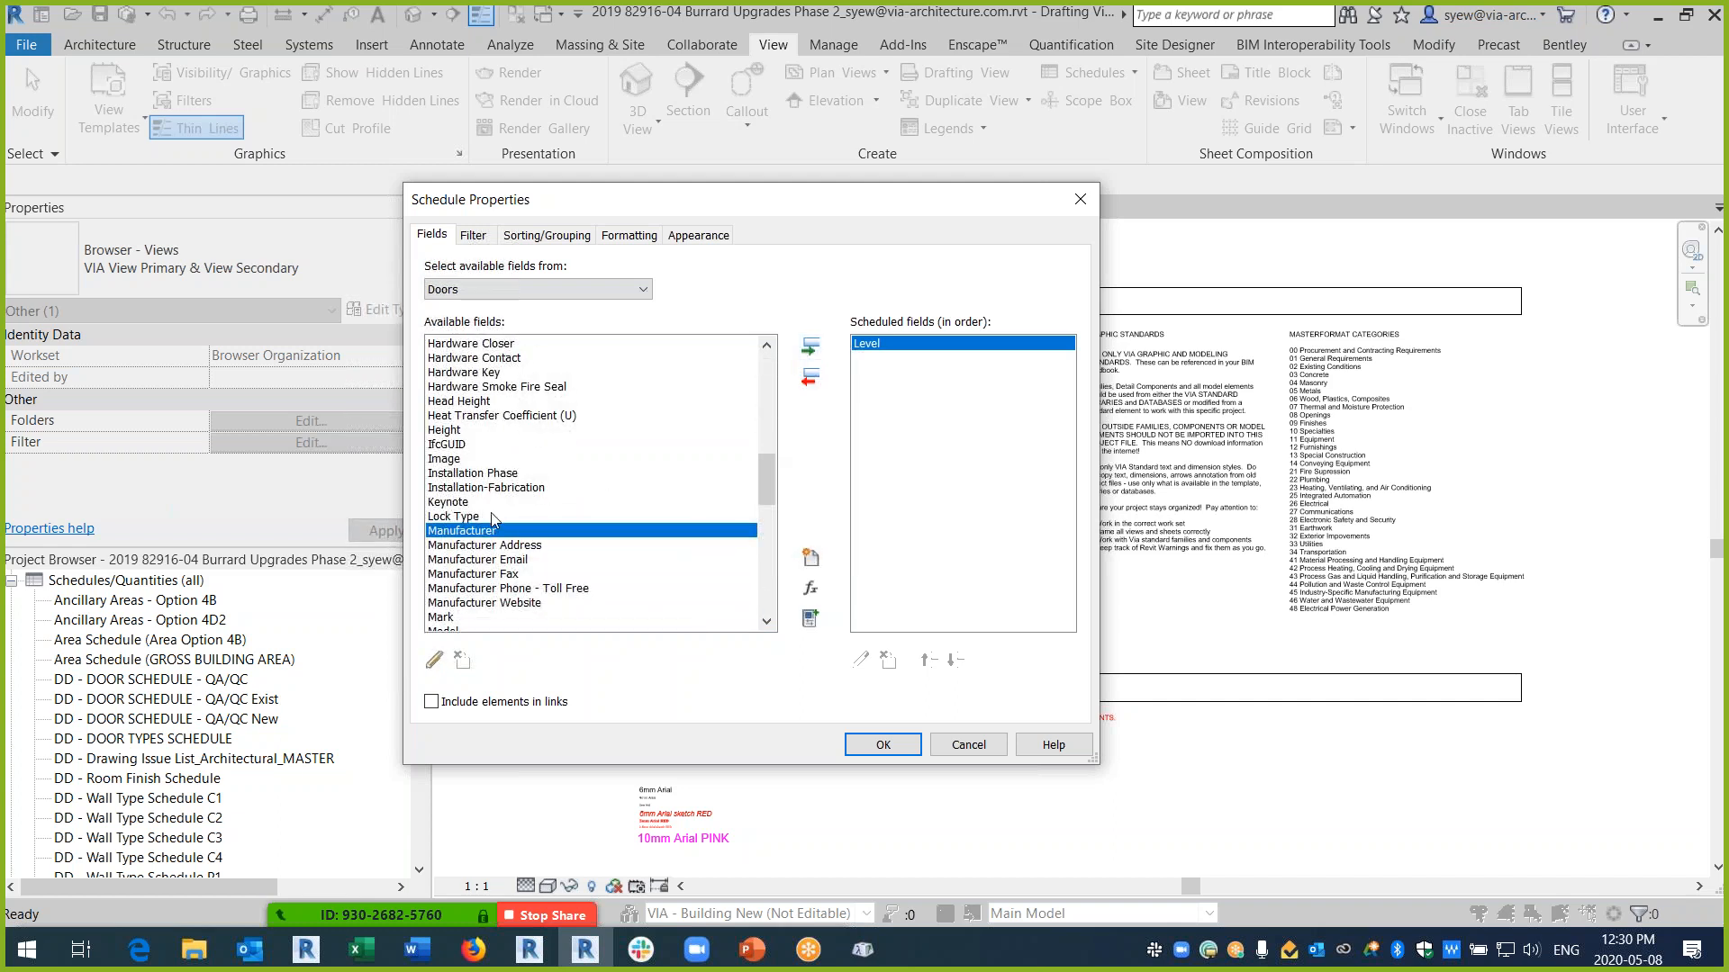
scroll(586, 541, "down", 1)
left_click(552, 574)
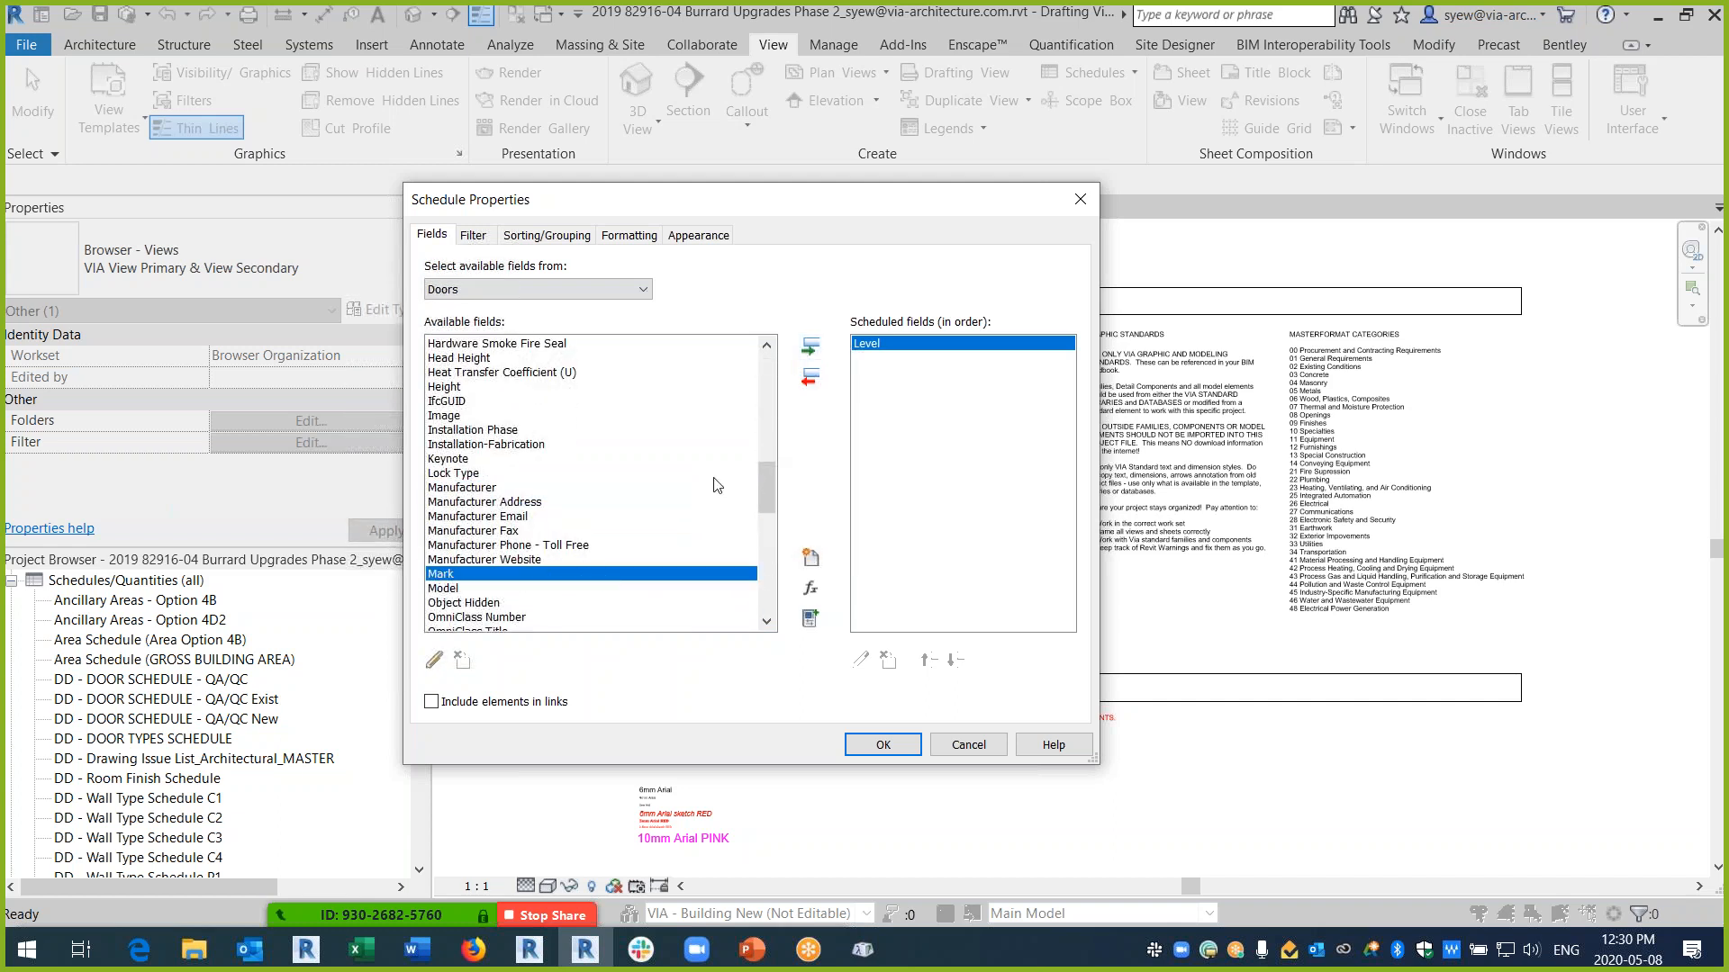
left_click(810, 346)
scroll(520, 567, "down", 2)
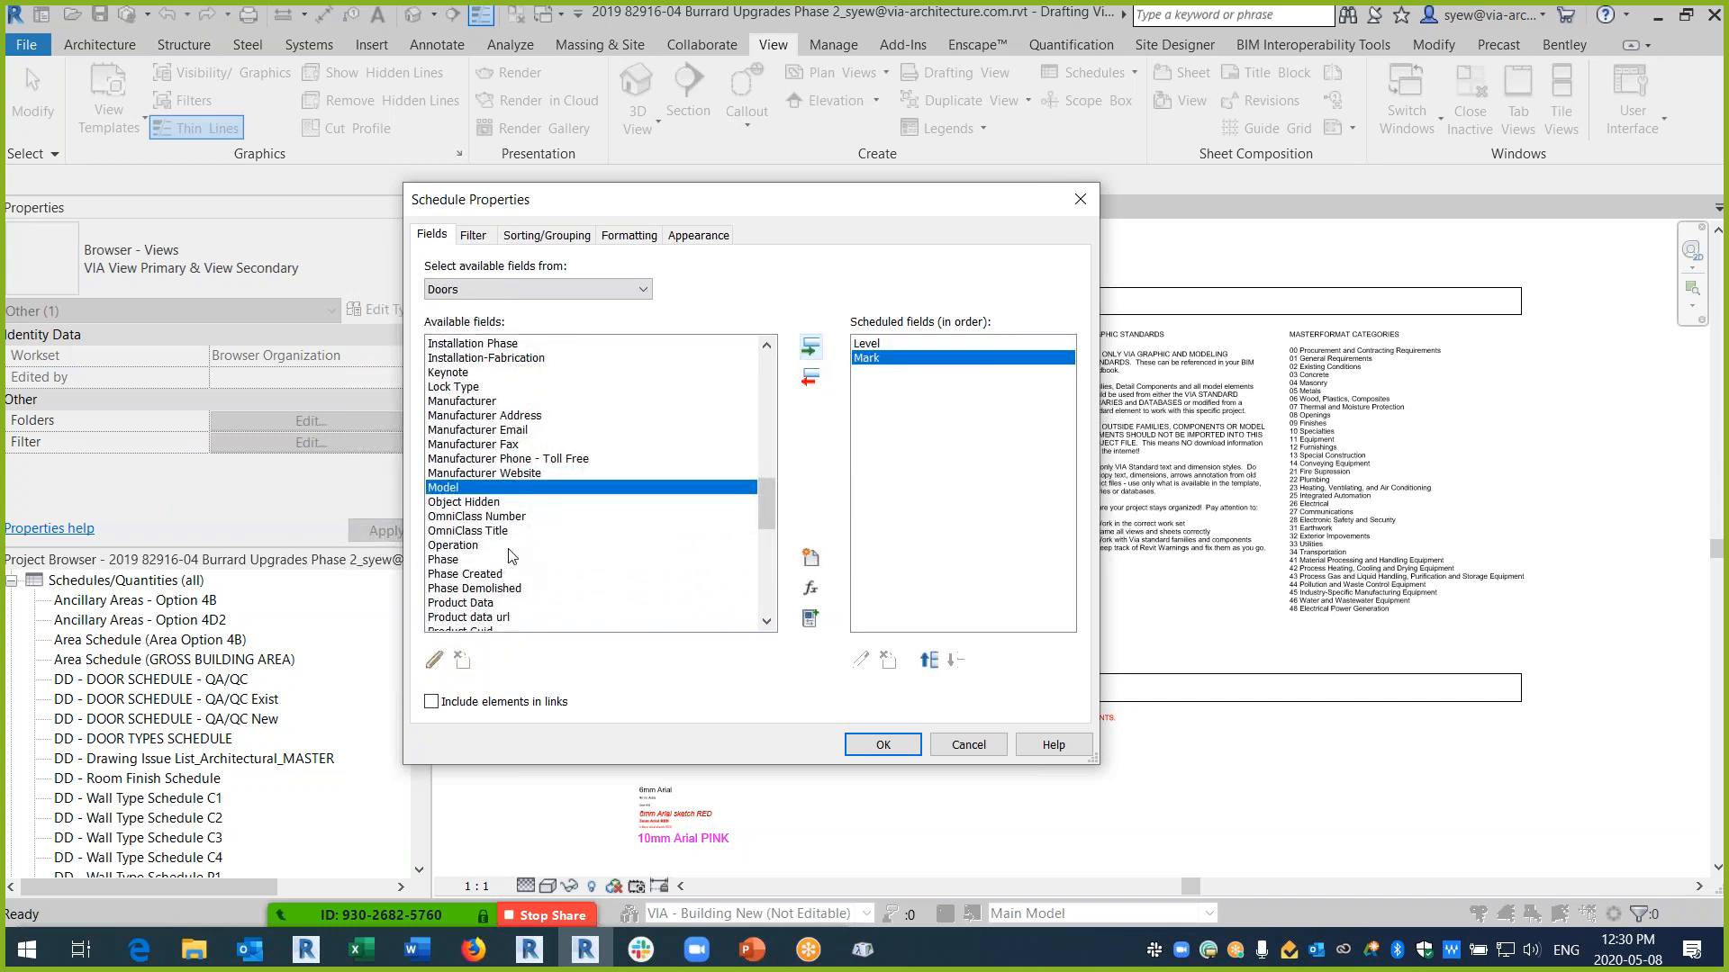
- Look through the available door fields for door type, frame and finish parameters to schedule
scroll(517, 564, "down", 4)
scroll(513, 551, "down", 3)
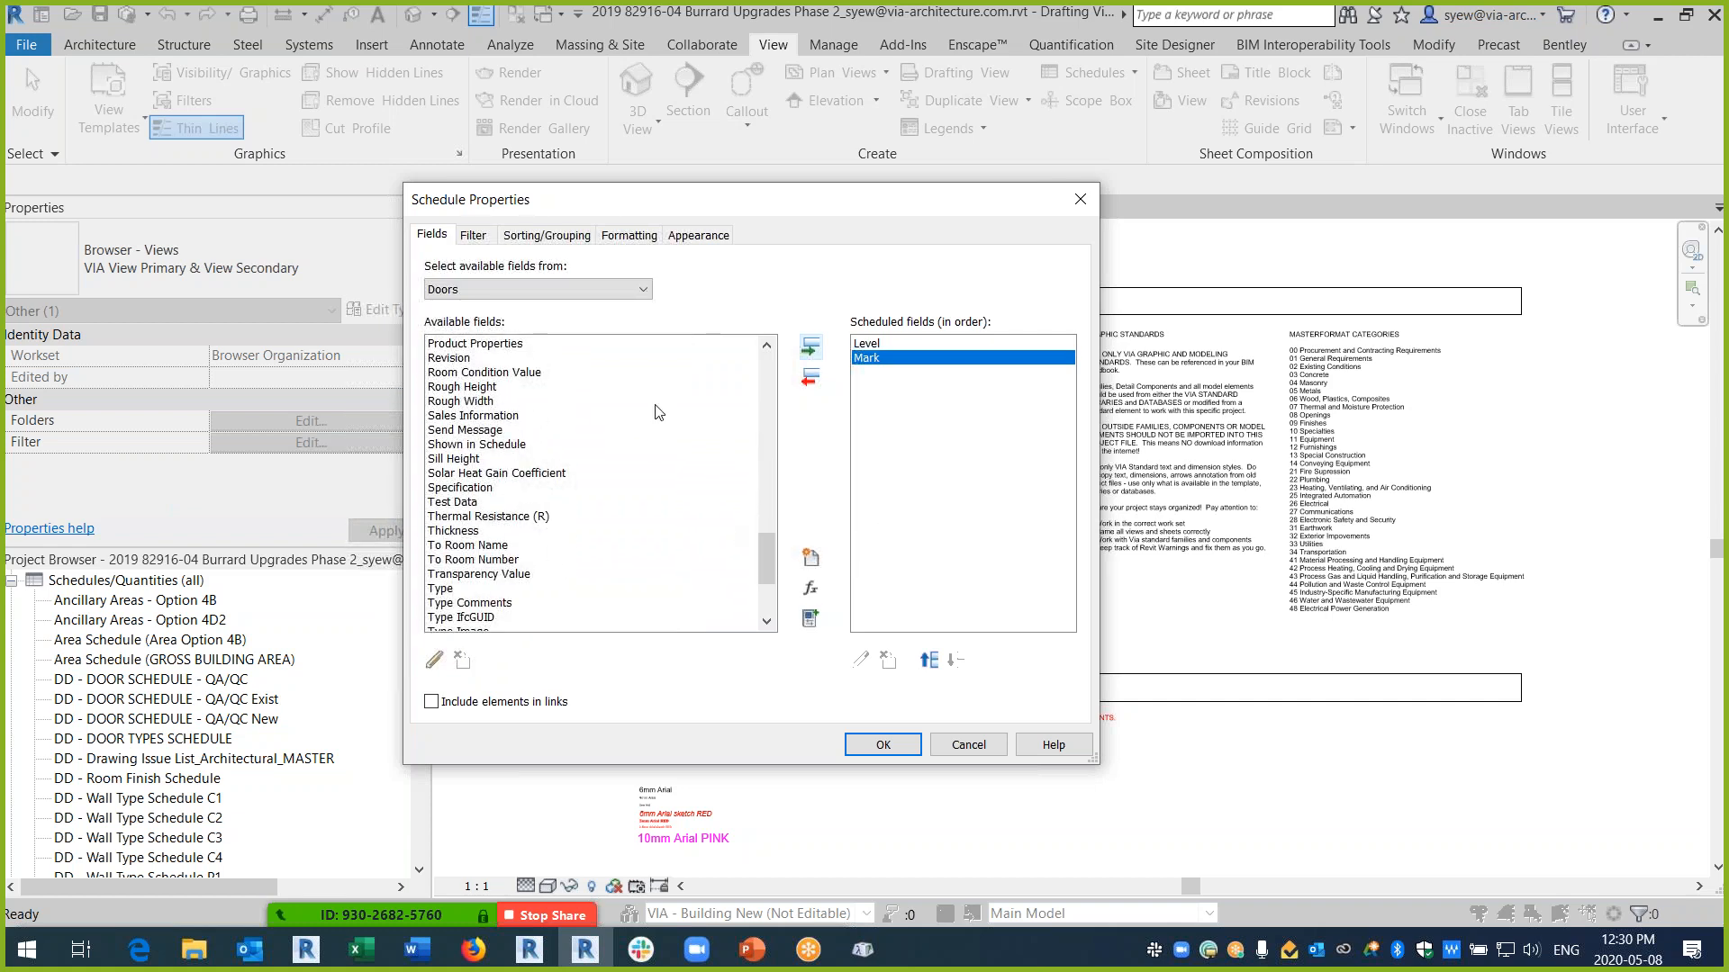
left_click_drag(771, 562, 770, 407)
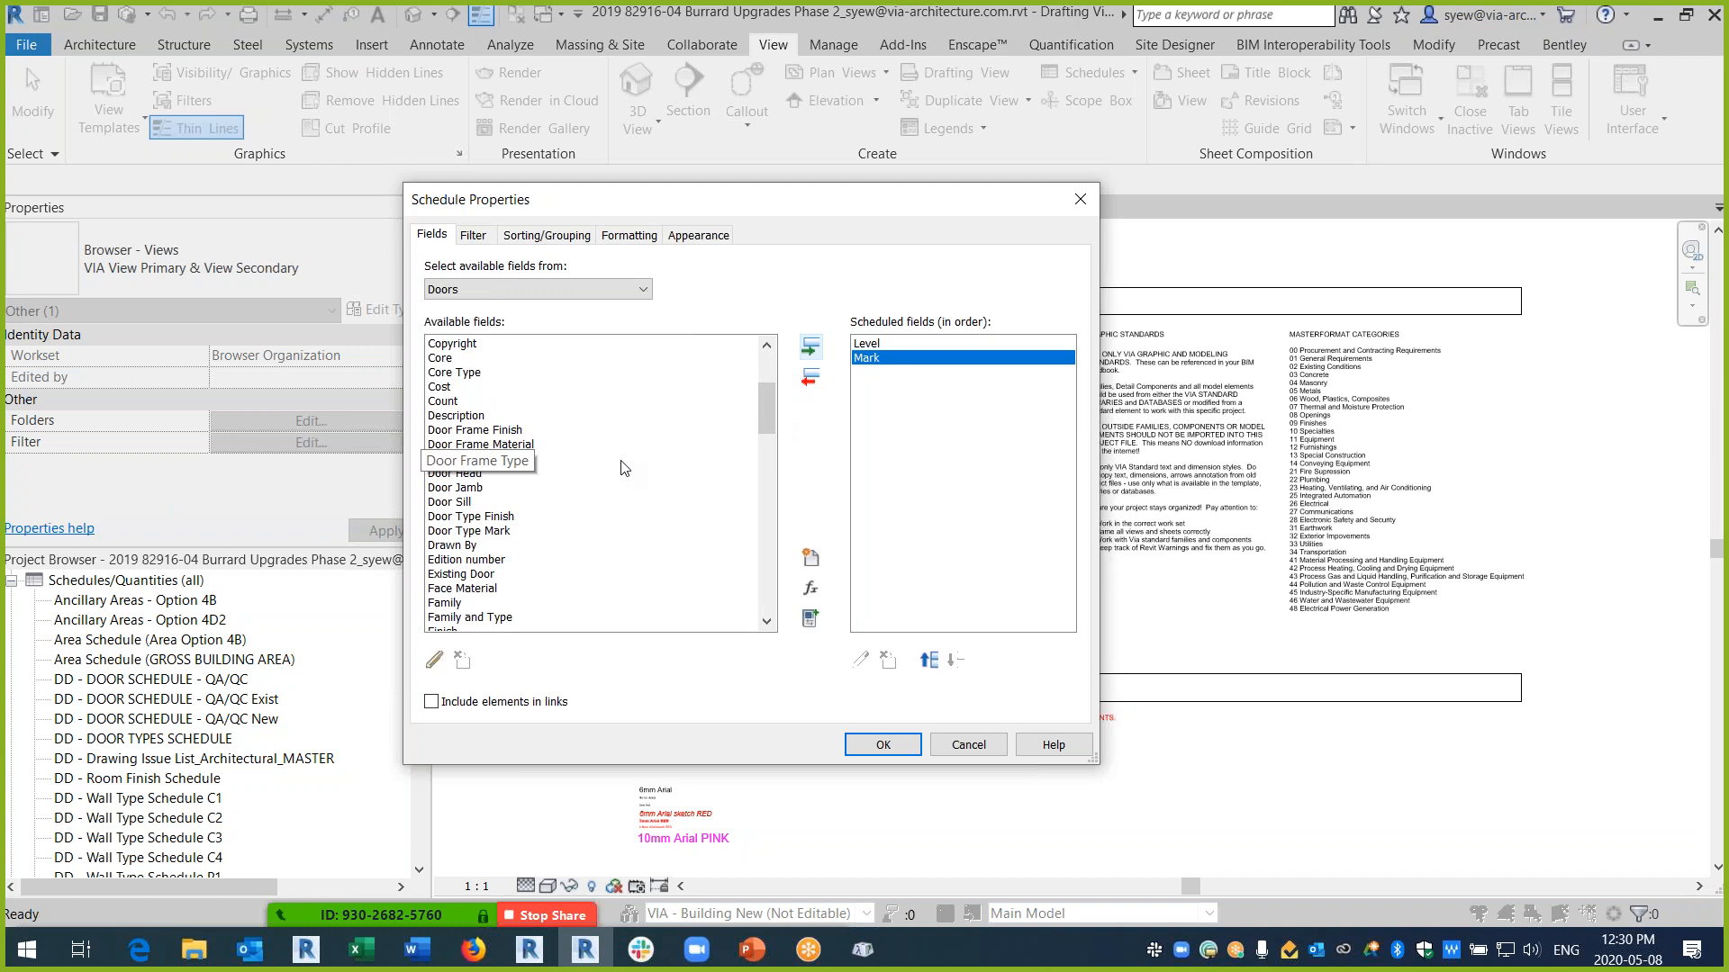
left_click_drag(766, 410, 765, 431)
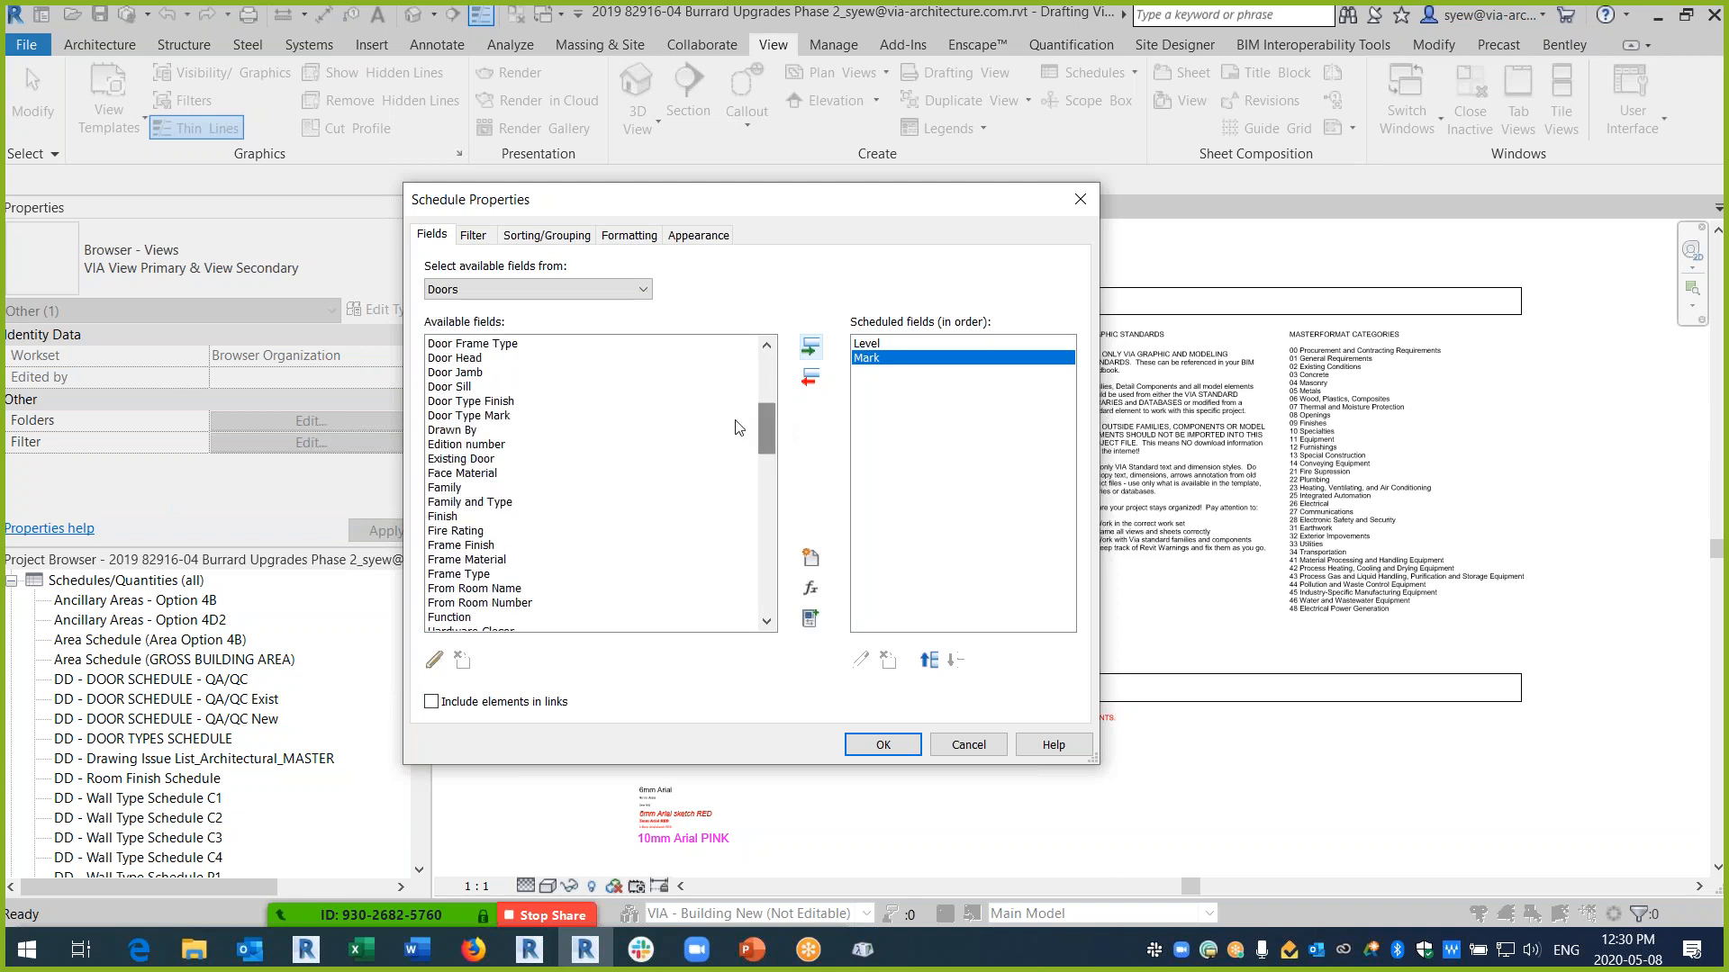
left_click(479, 459)
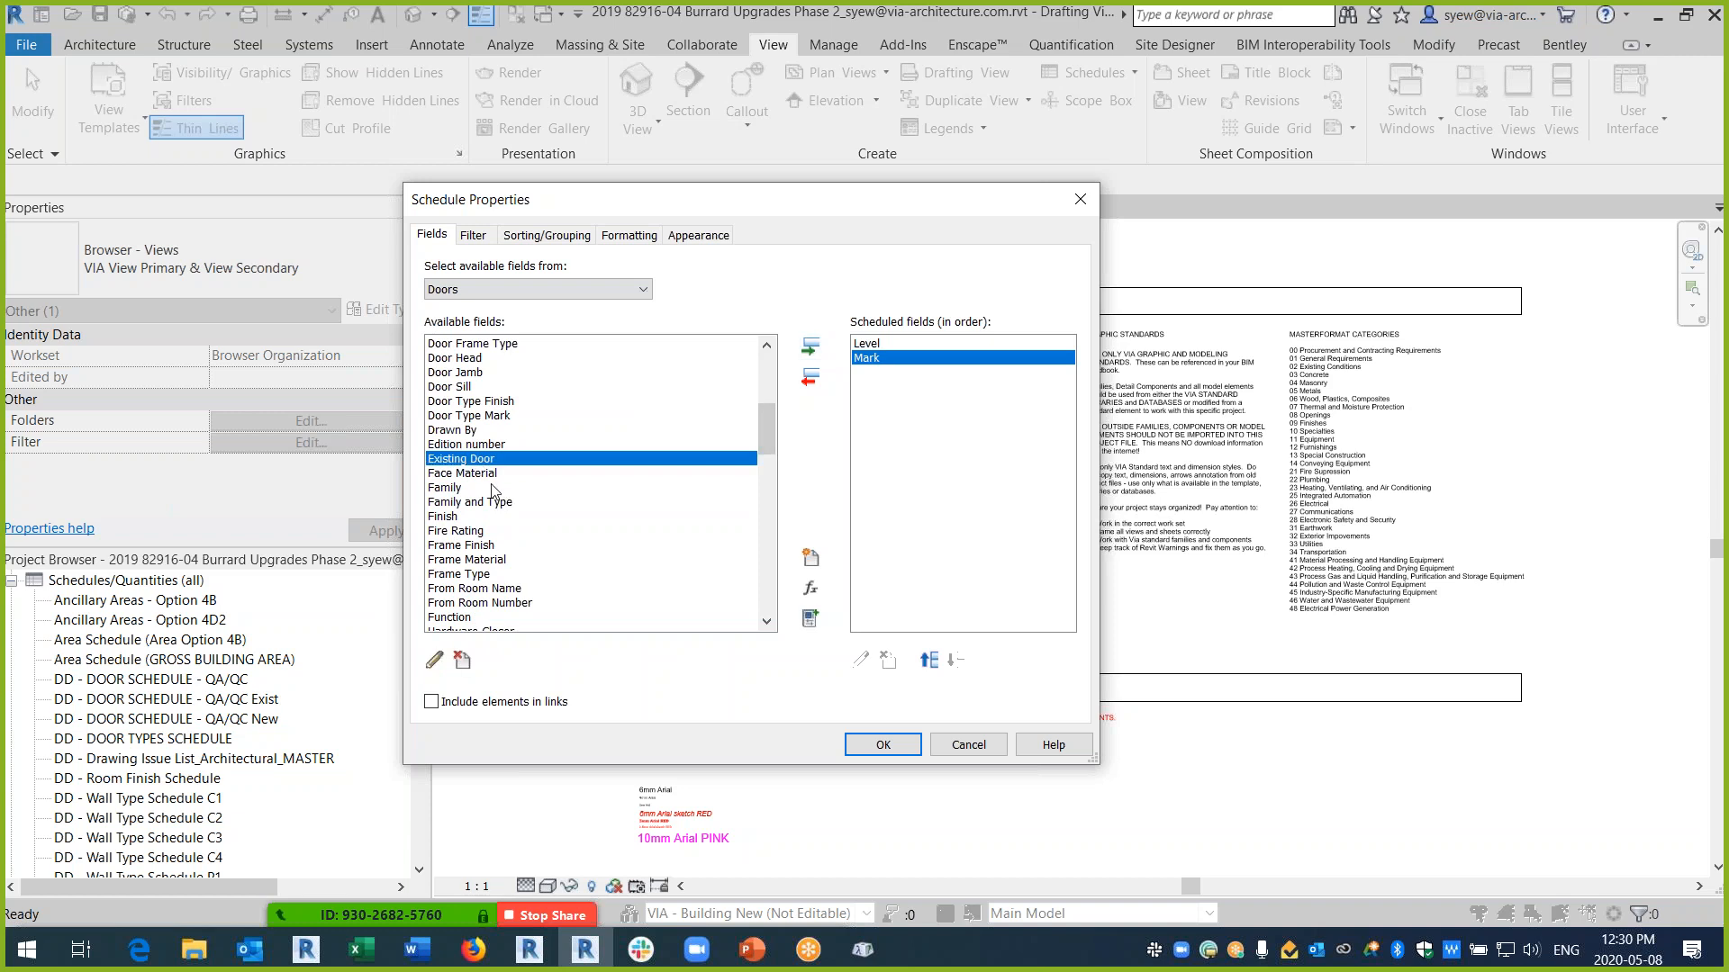
left_click(461, 546)
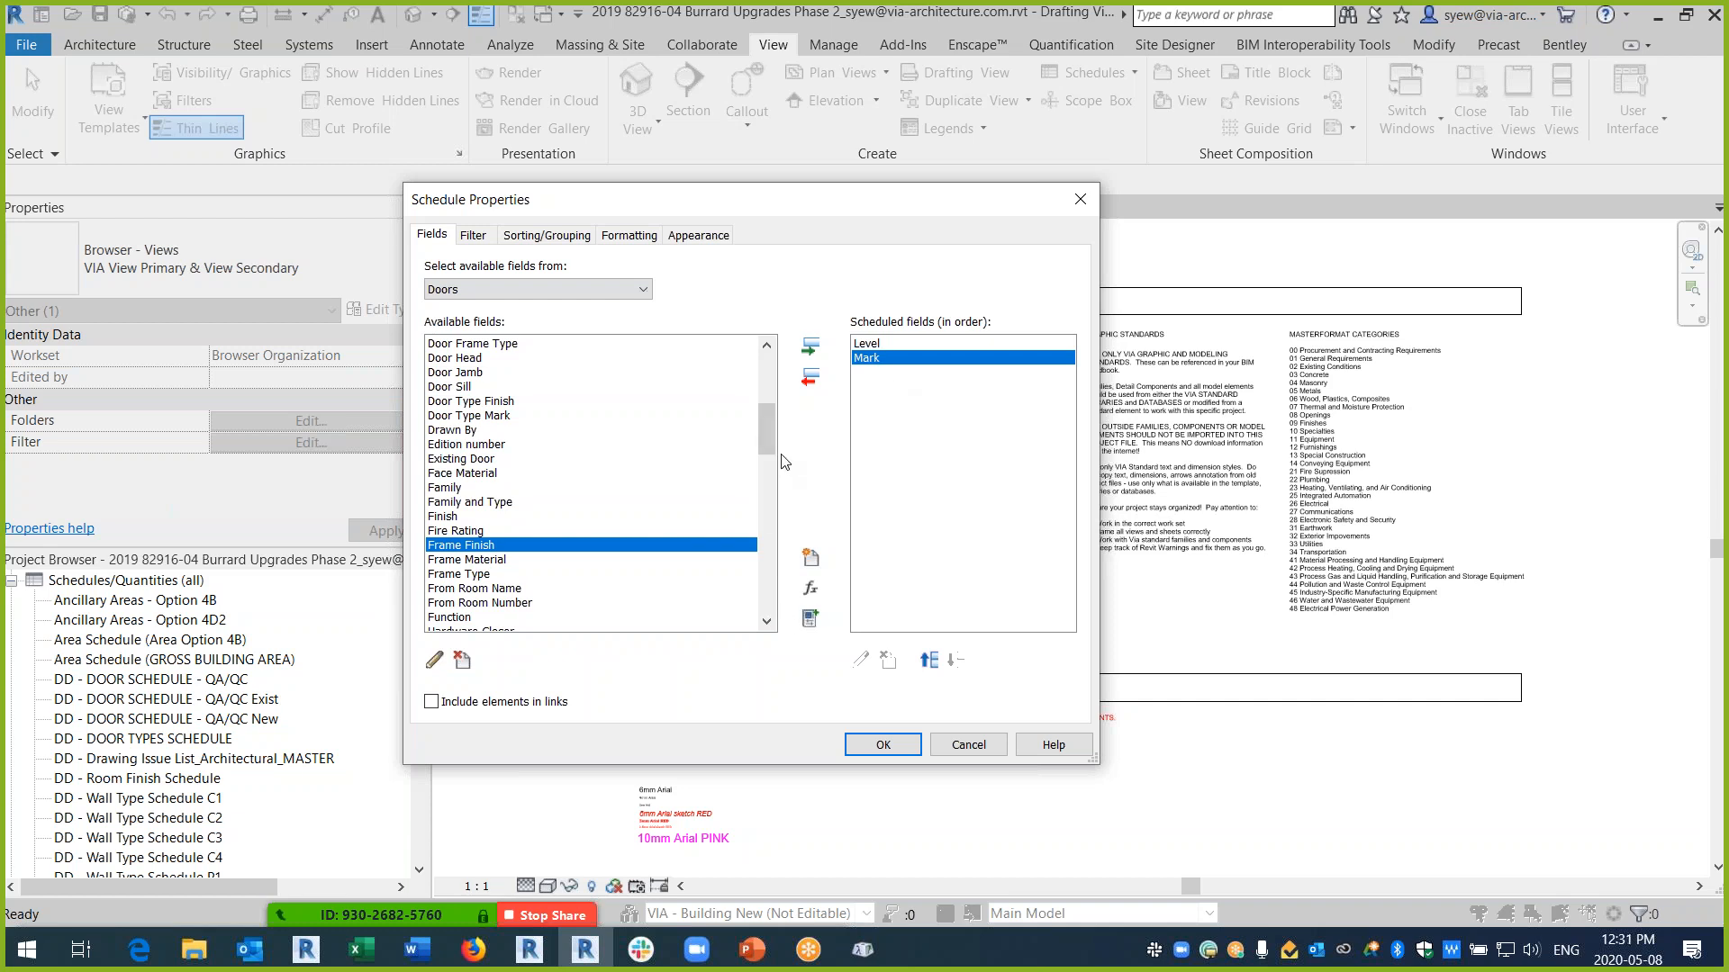
left_click_drag(775, 444, 776, 421)
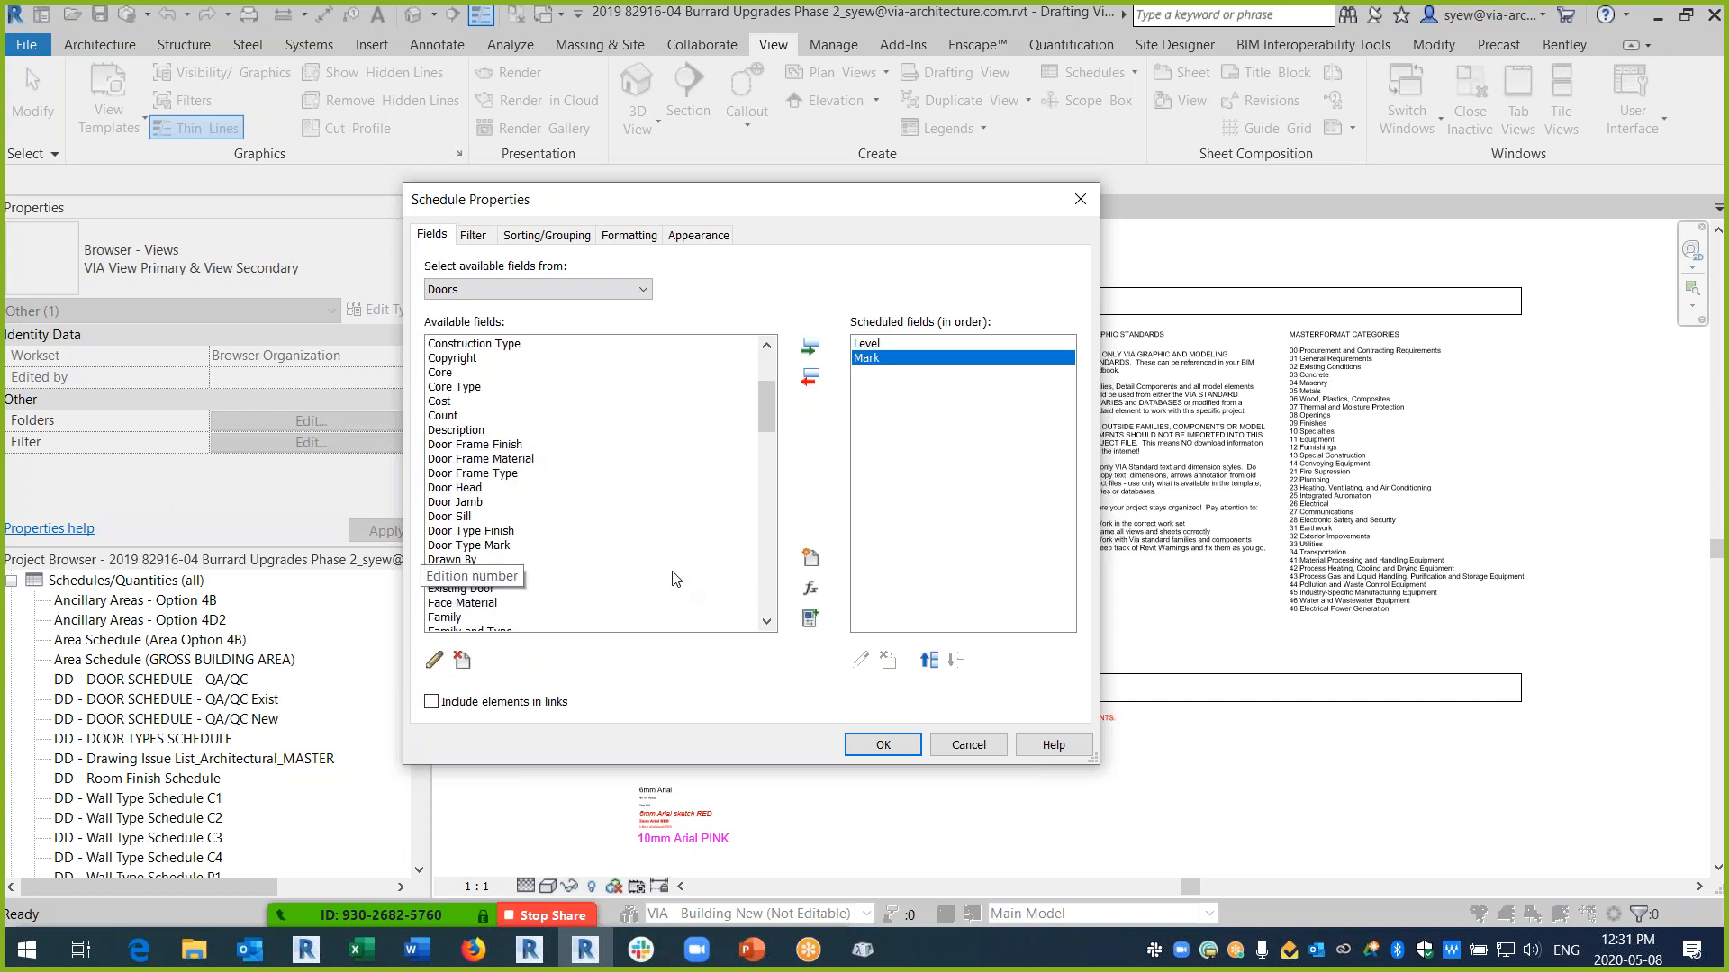
mouse_move(770, 413)
left_mouse_down()
mouse_move(770, 612)
mouse_move(754, 528)
mouse_move(766, 394)
mouse_move(766, 427)
left_mouse_up()
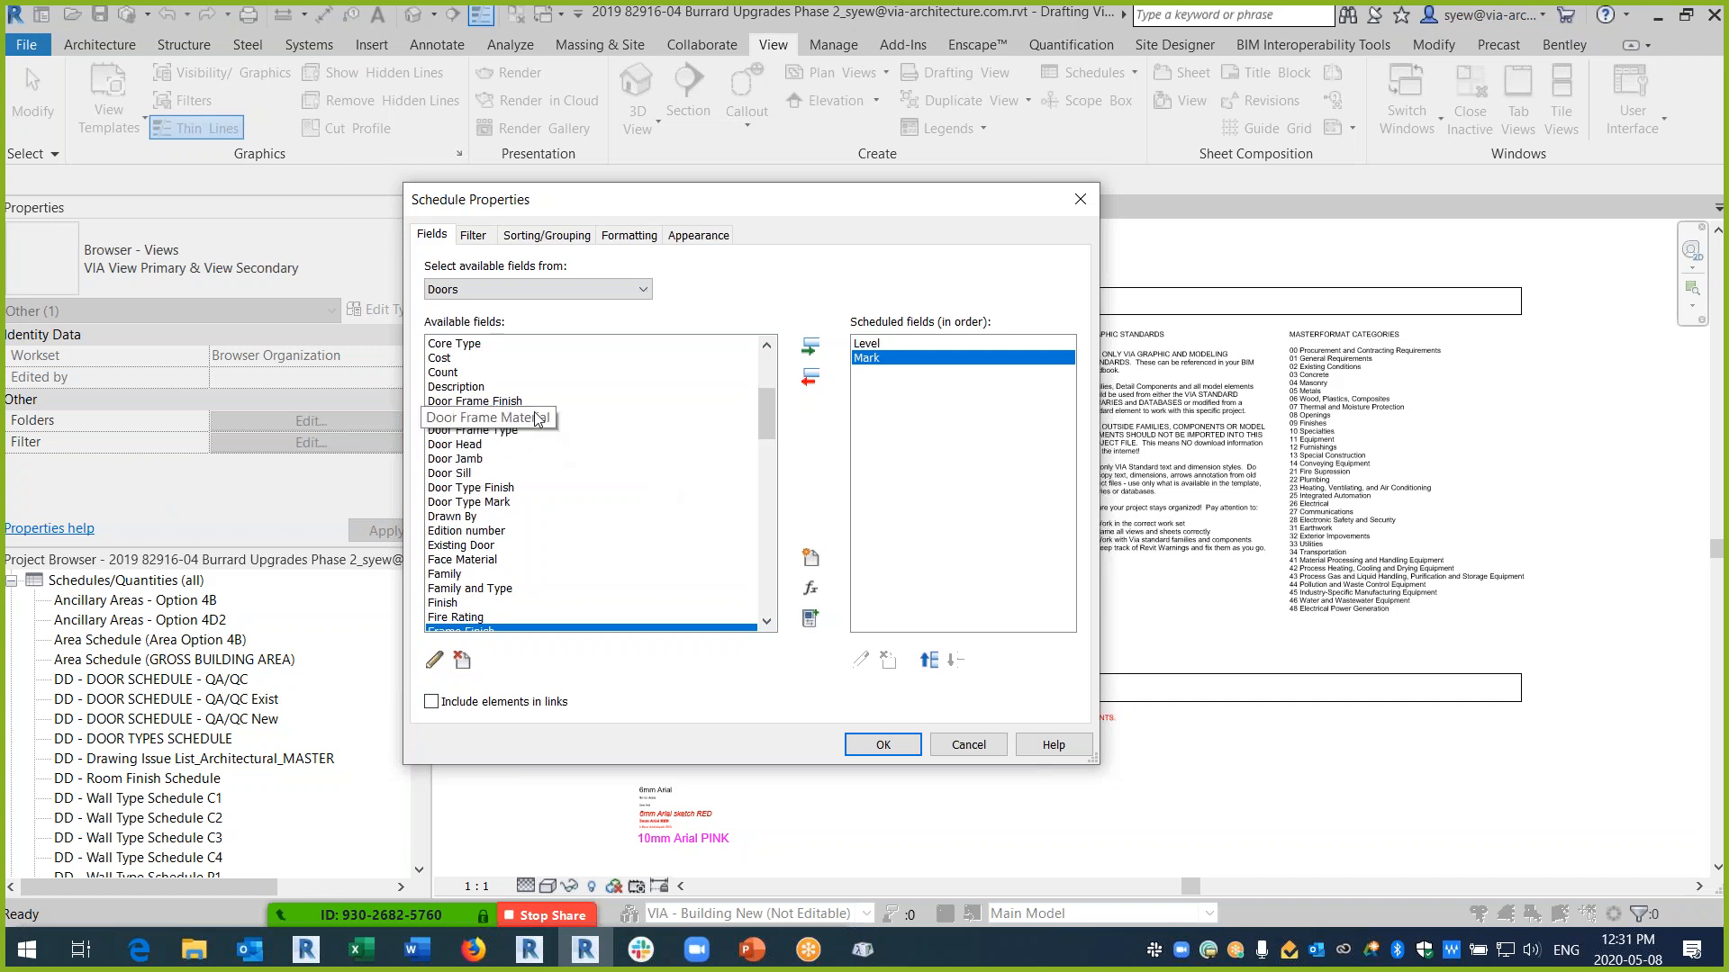
- Add Door Frame Finish, Door Frame Material, Door Frame Type, Door Type Finish and Door Type Mark to the scheduled fields
left_click(486, 401)
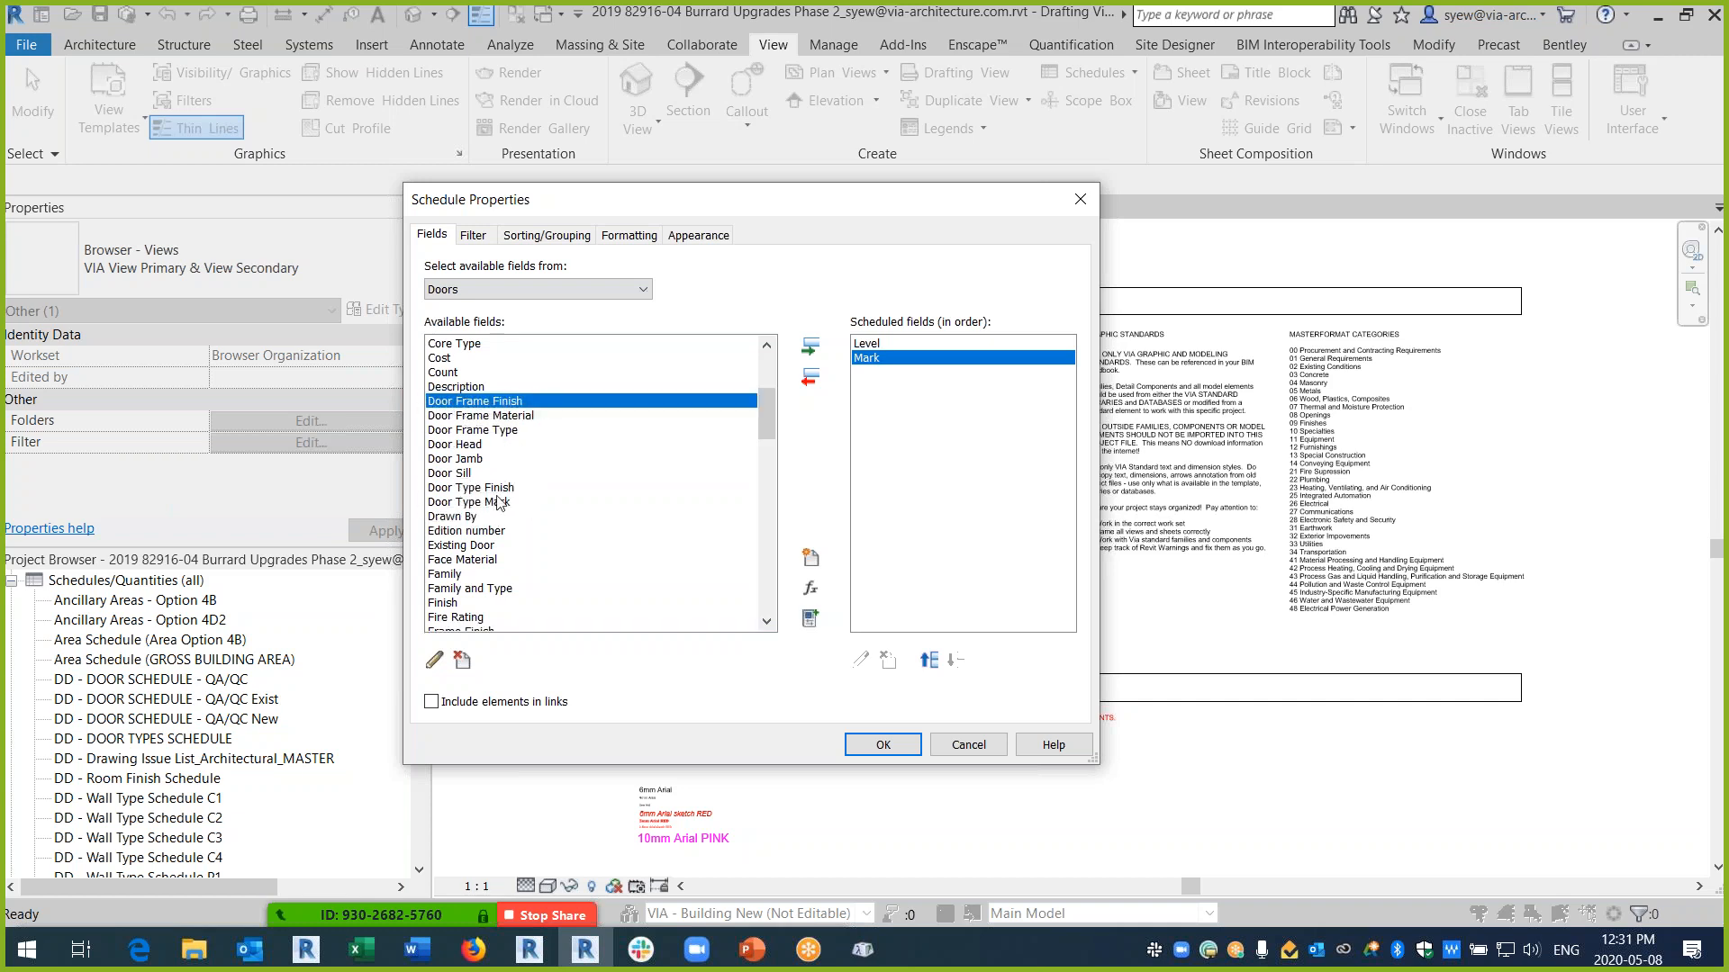
left_click(810, 346)
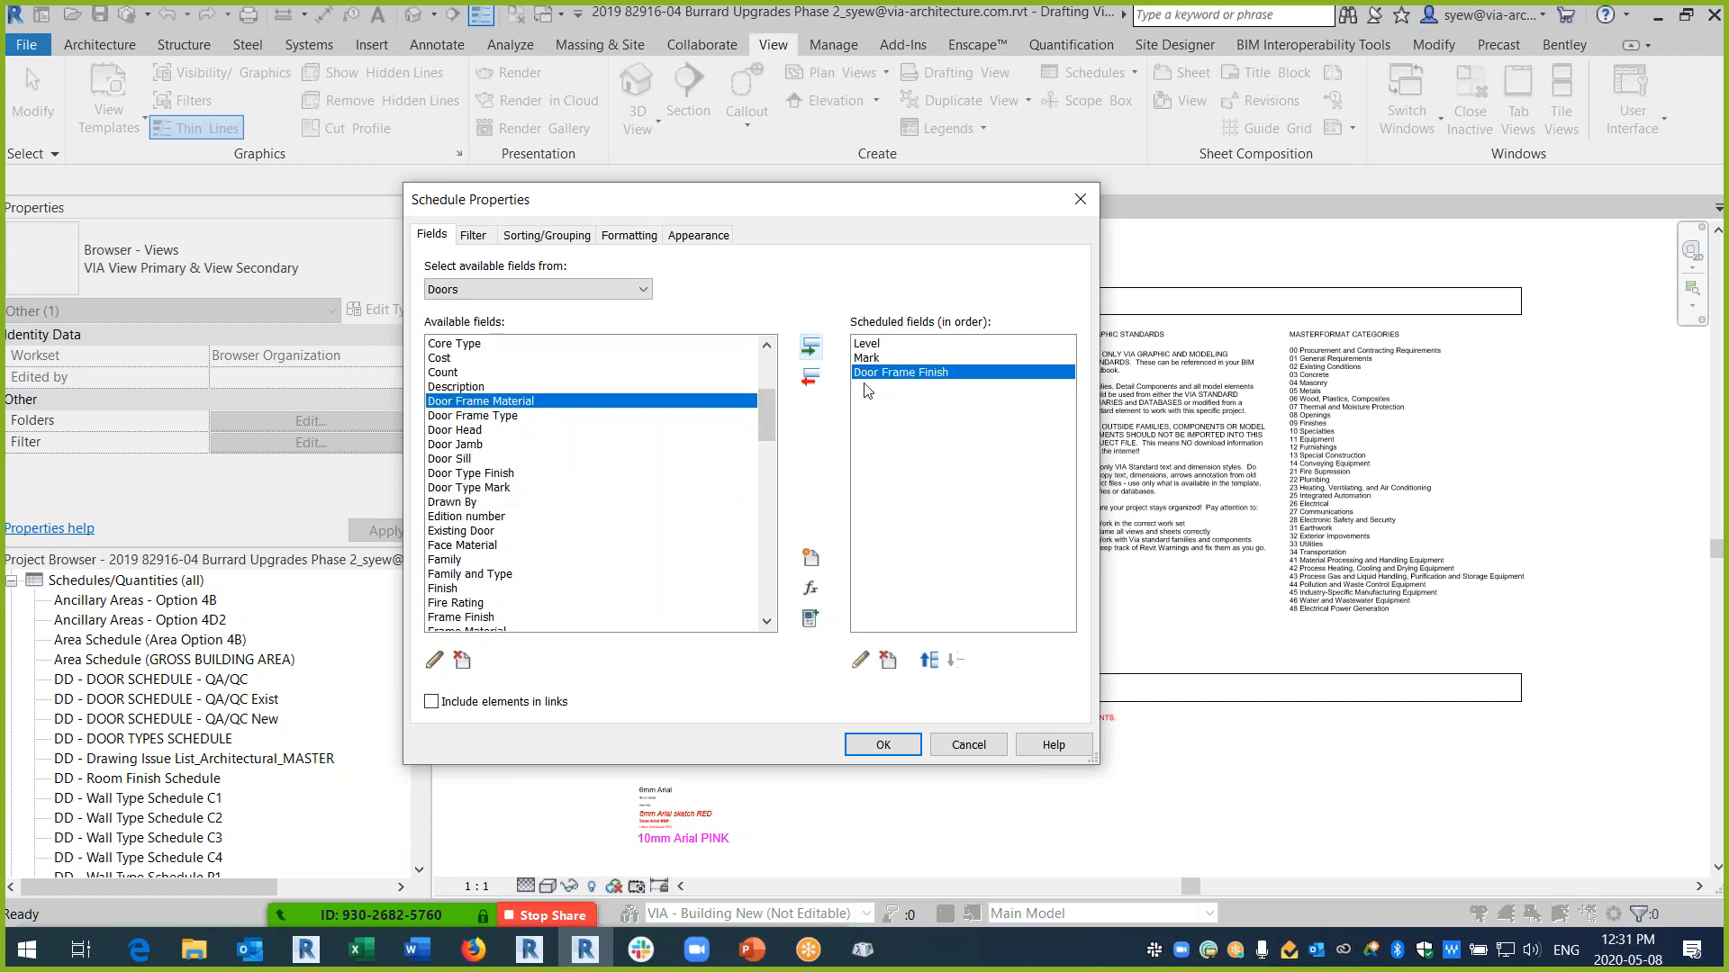
left_click(810, 344)
left_click(810, 344)
left_click(490, 446)
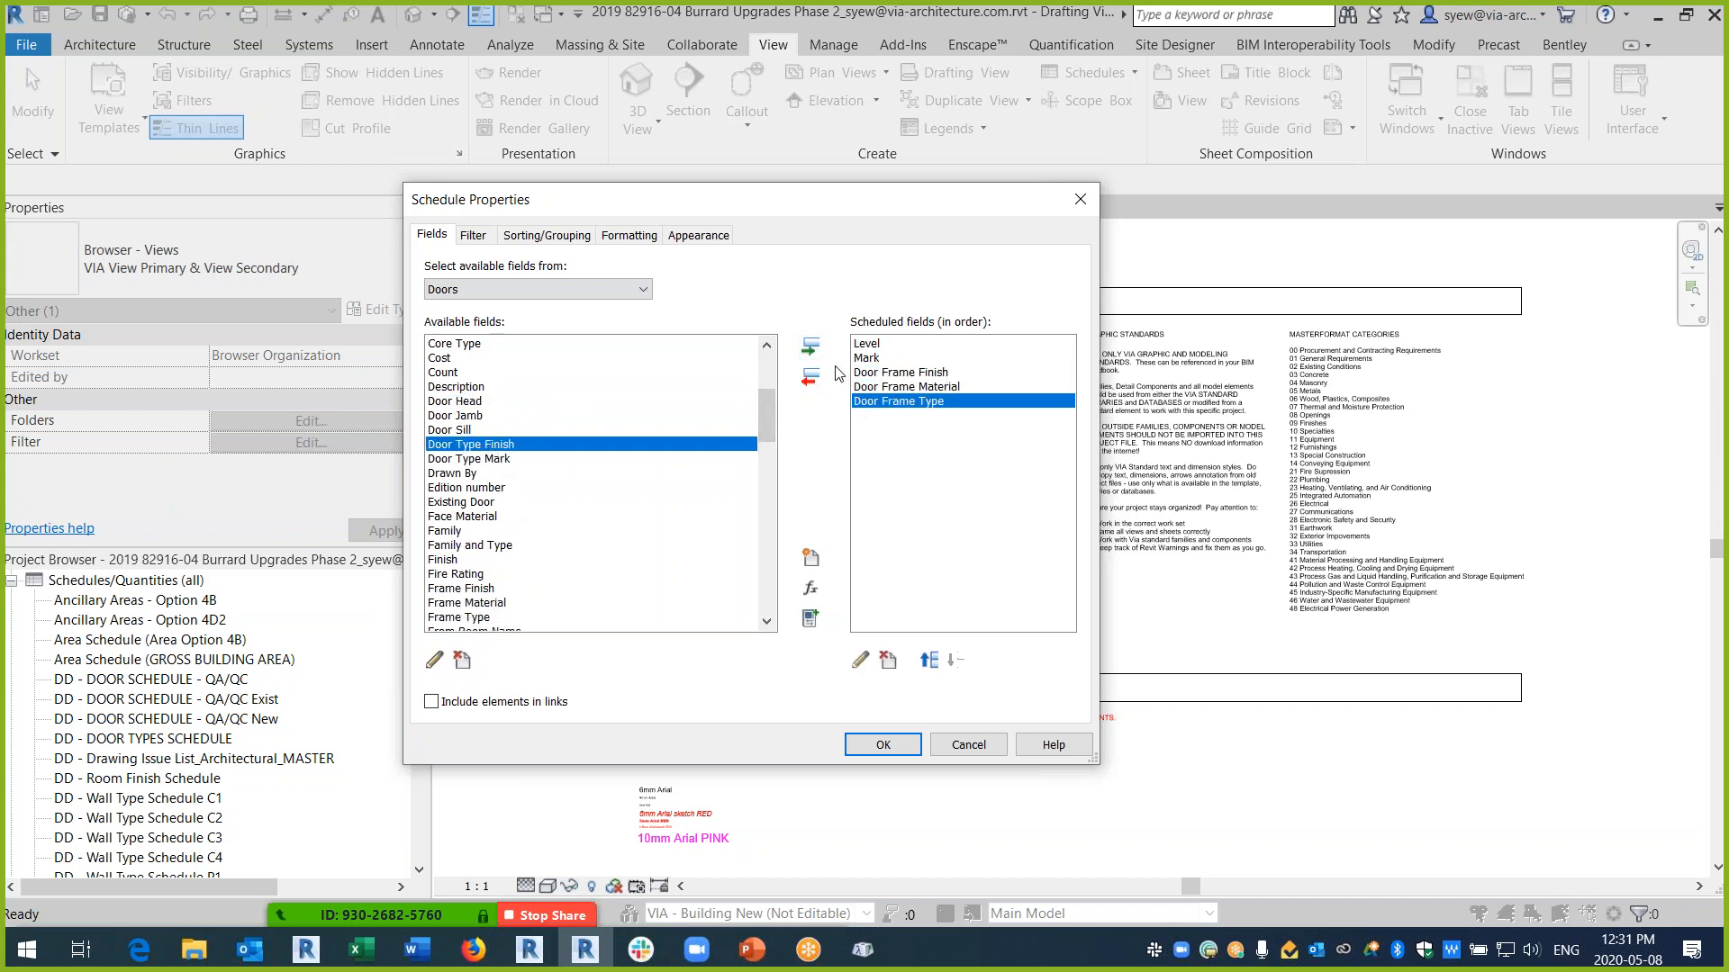
left_click(812, 347)
left_click(813, 349)
- Add the Width field to the schedule and move it directly below Mark
left_click(459, 517)
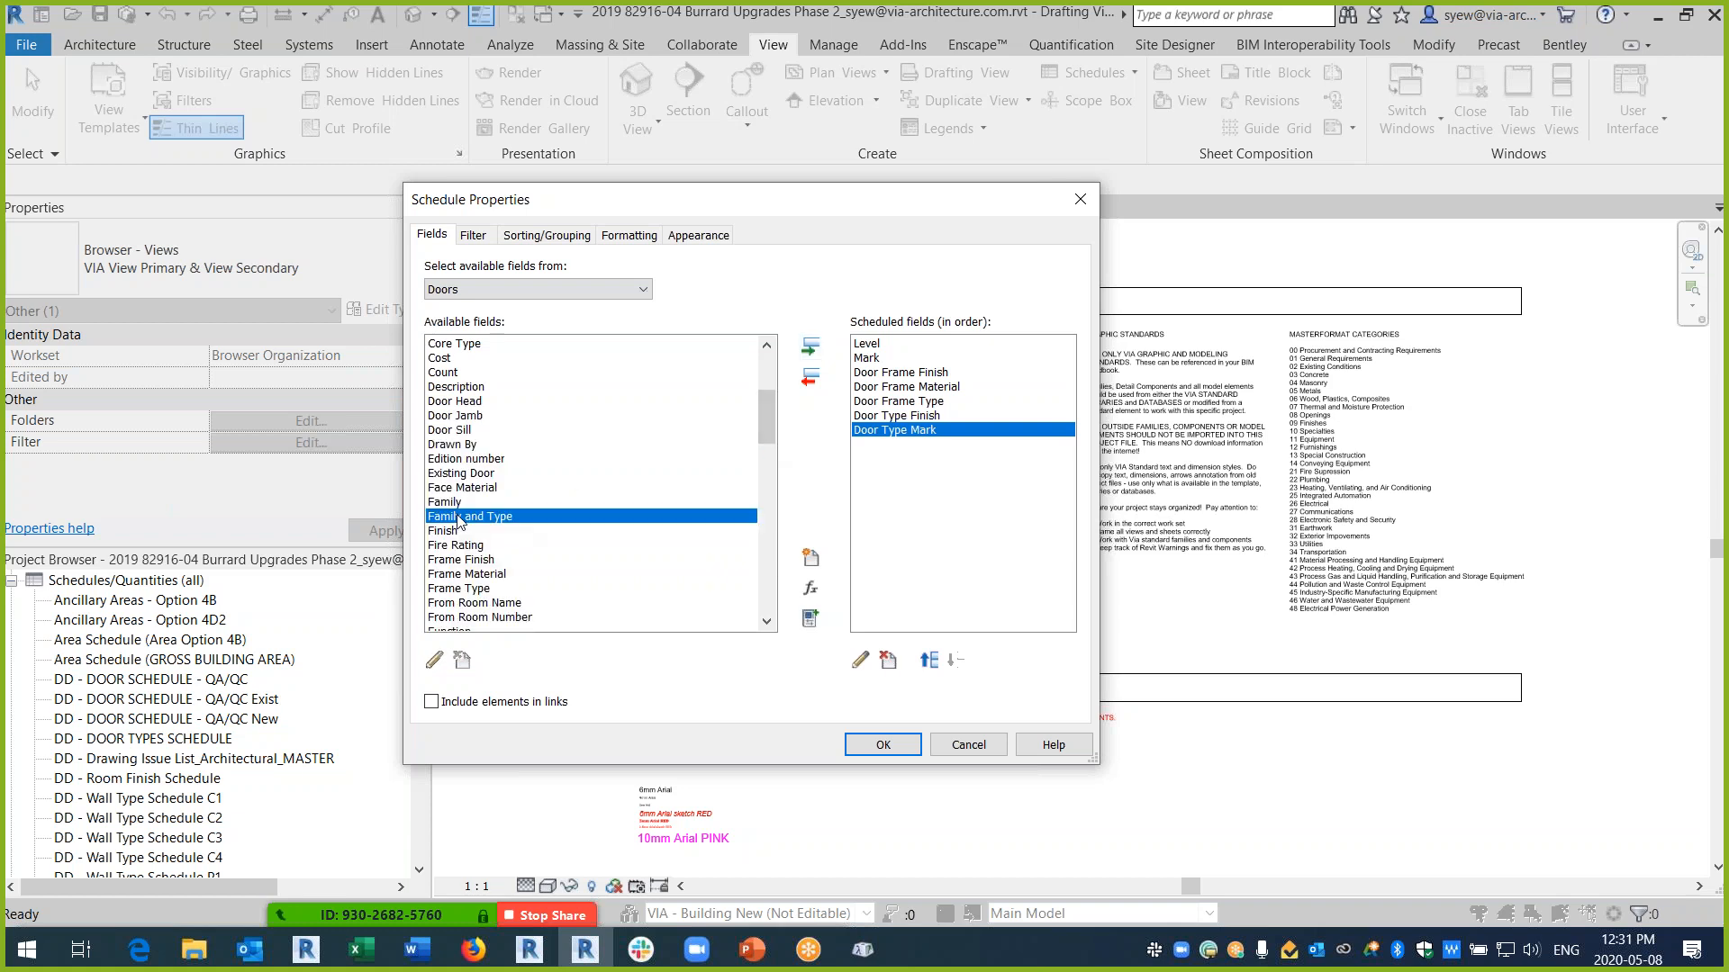
key("w")
left_click(810, 346)
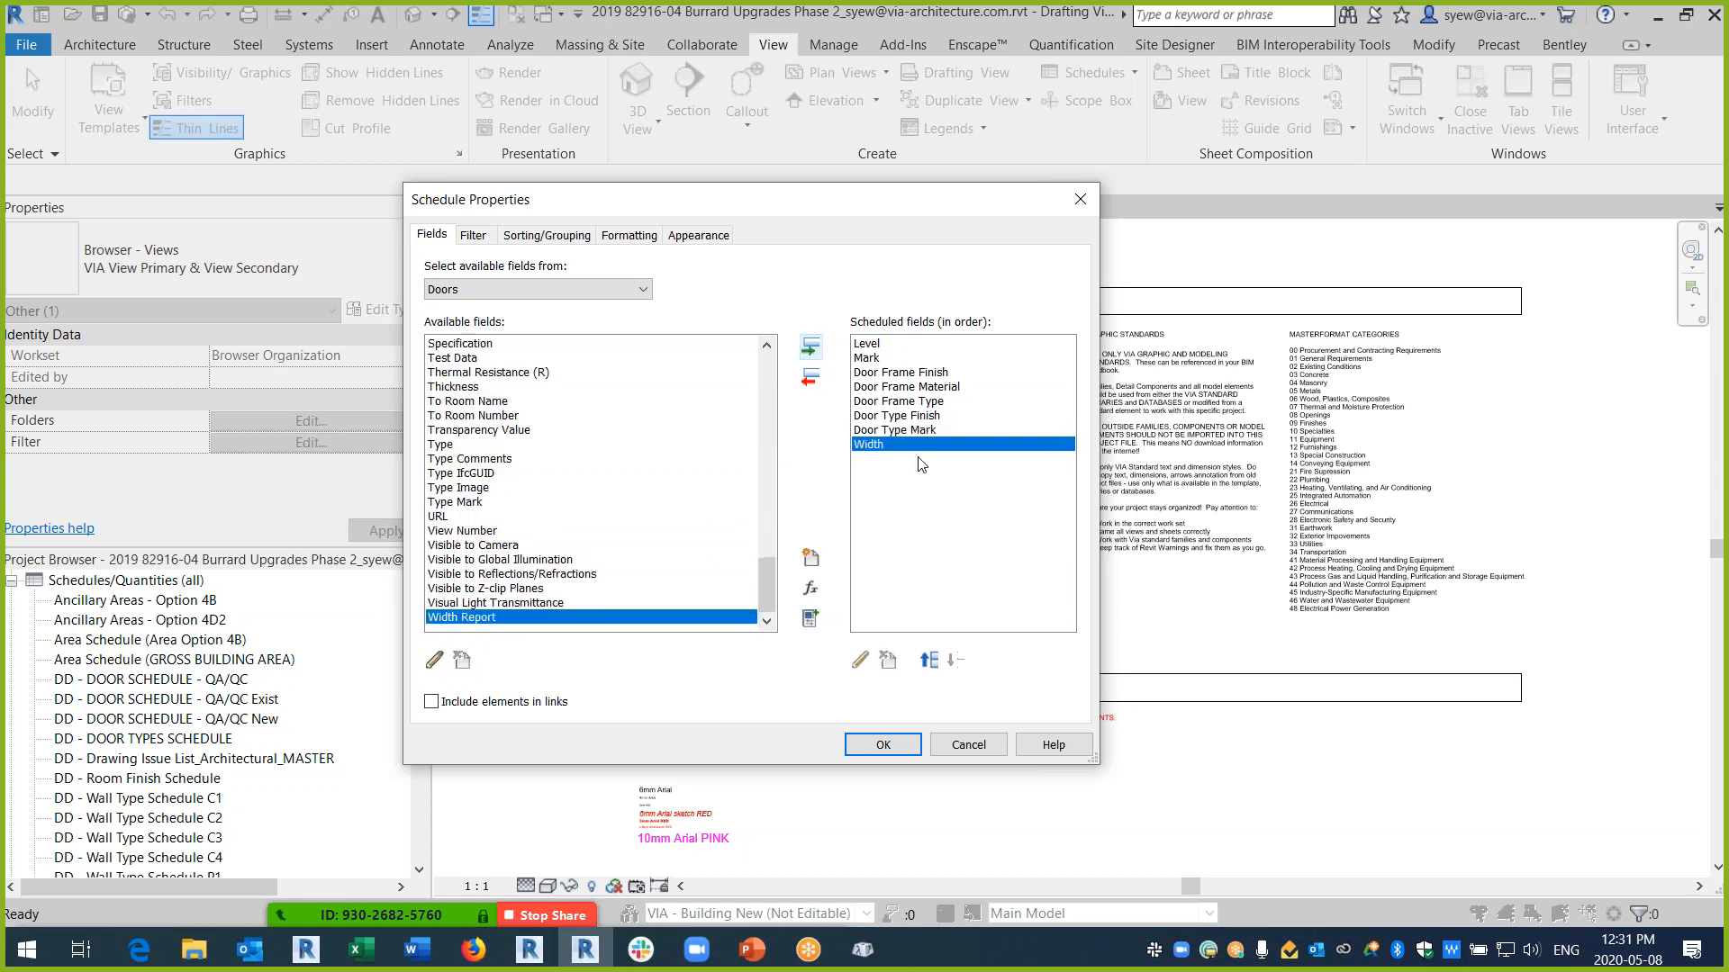
left_click(928, 660)
left_click(930, 660)
left_click(933, 660)
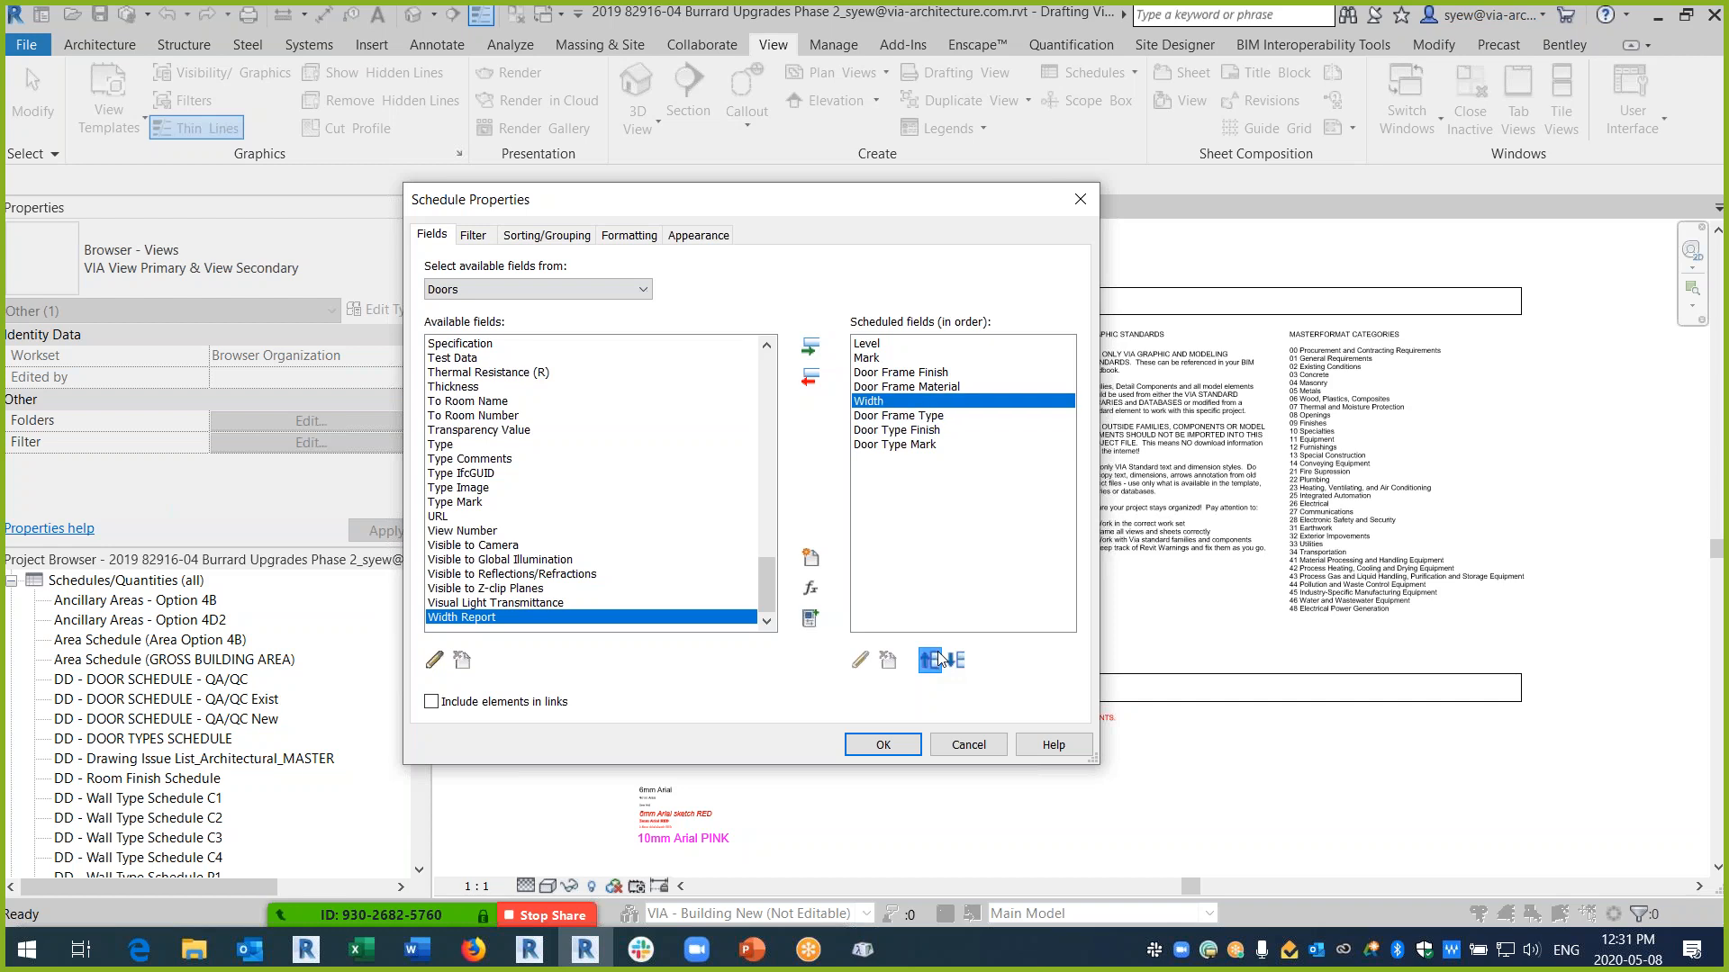
left_click(938, 662)
left_click(938, 662)
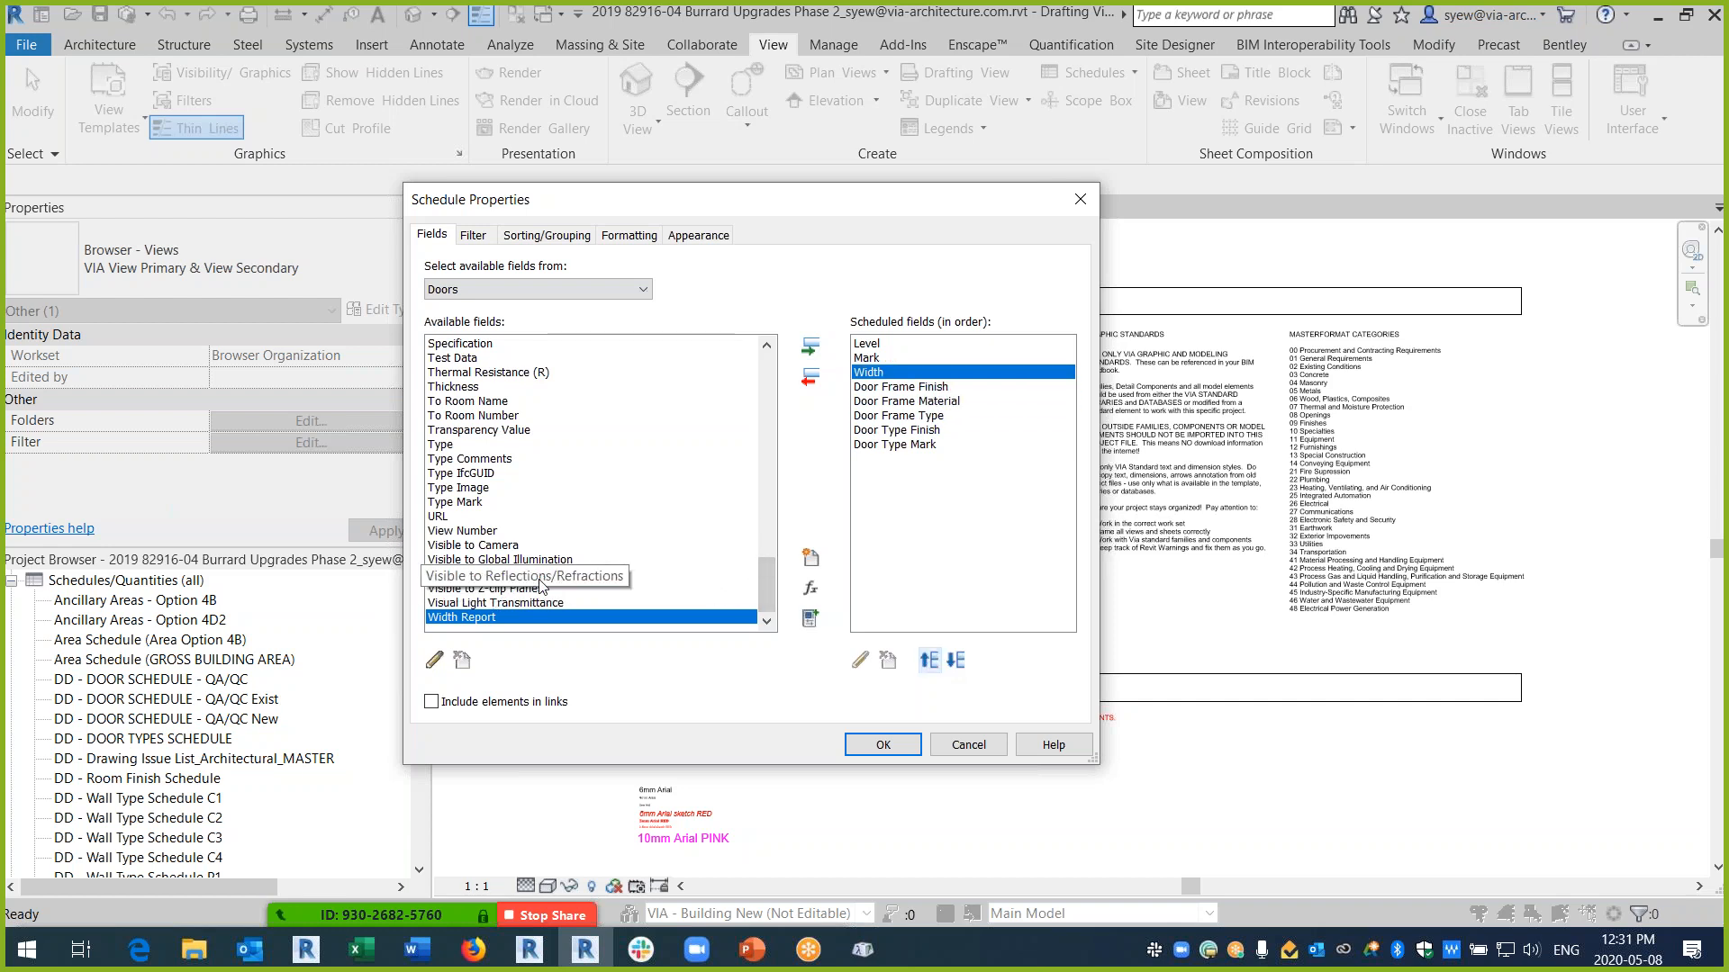
- Add the Height field to the schedule directly after Width
left_click(457, 474)
key("h")
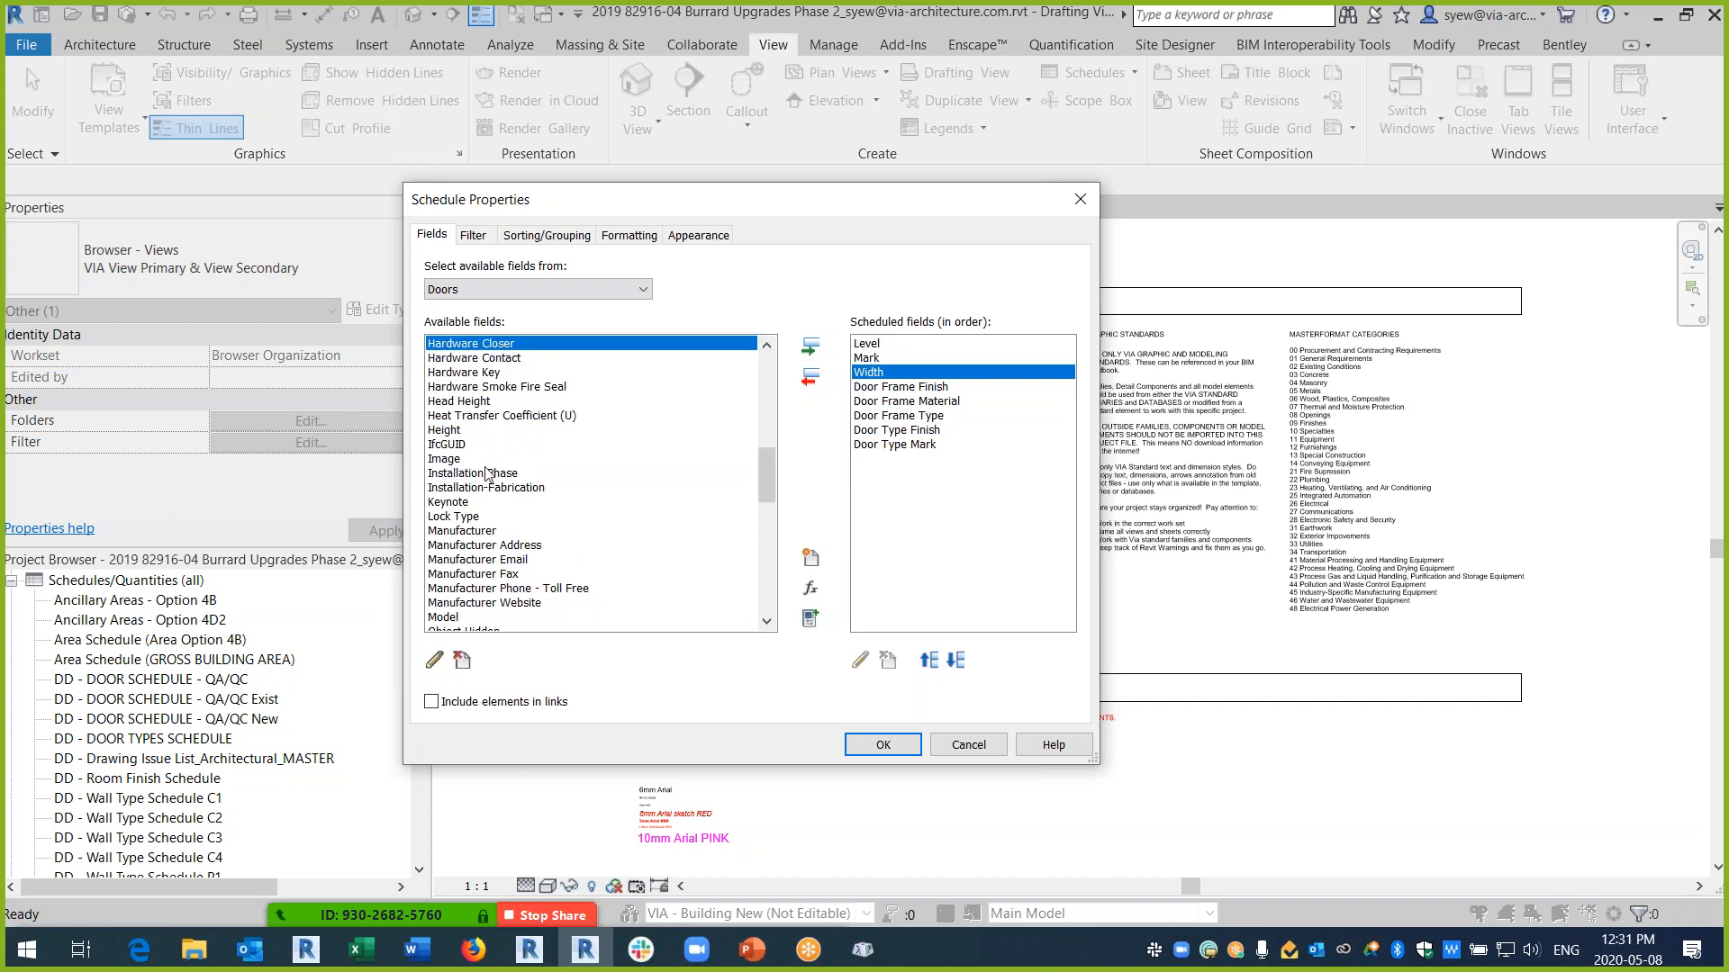
left_click(451, 431)
left_click(810, 346)
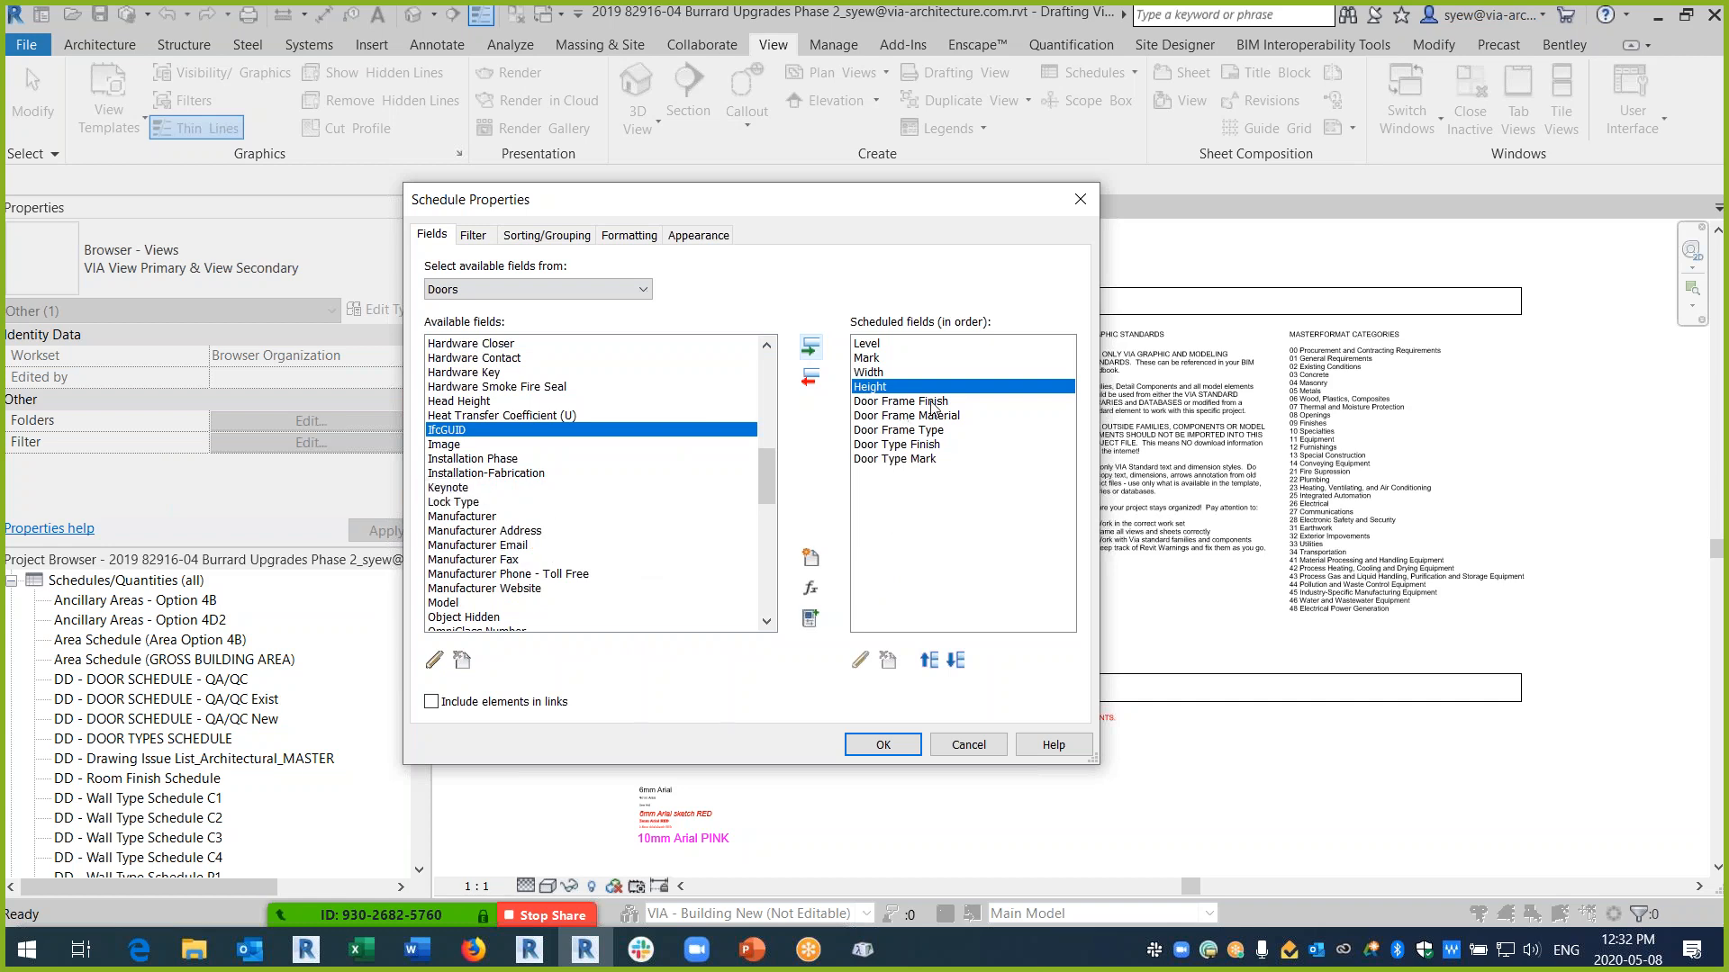
- Reorder the scheduled fields so Door Type Mark and Door Type Finish follow Height, ahead of the door frame fields
left_click(941, 446)
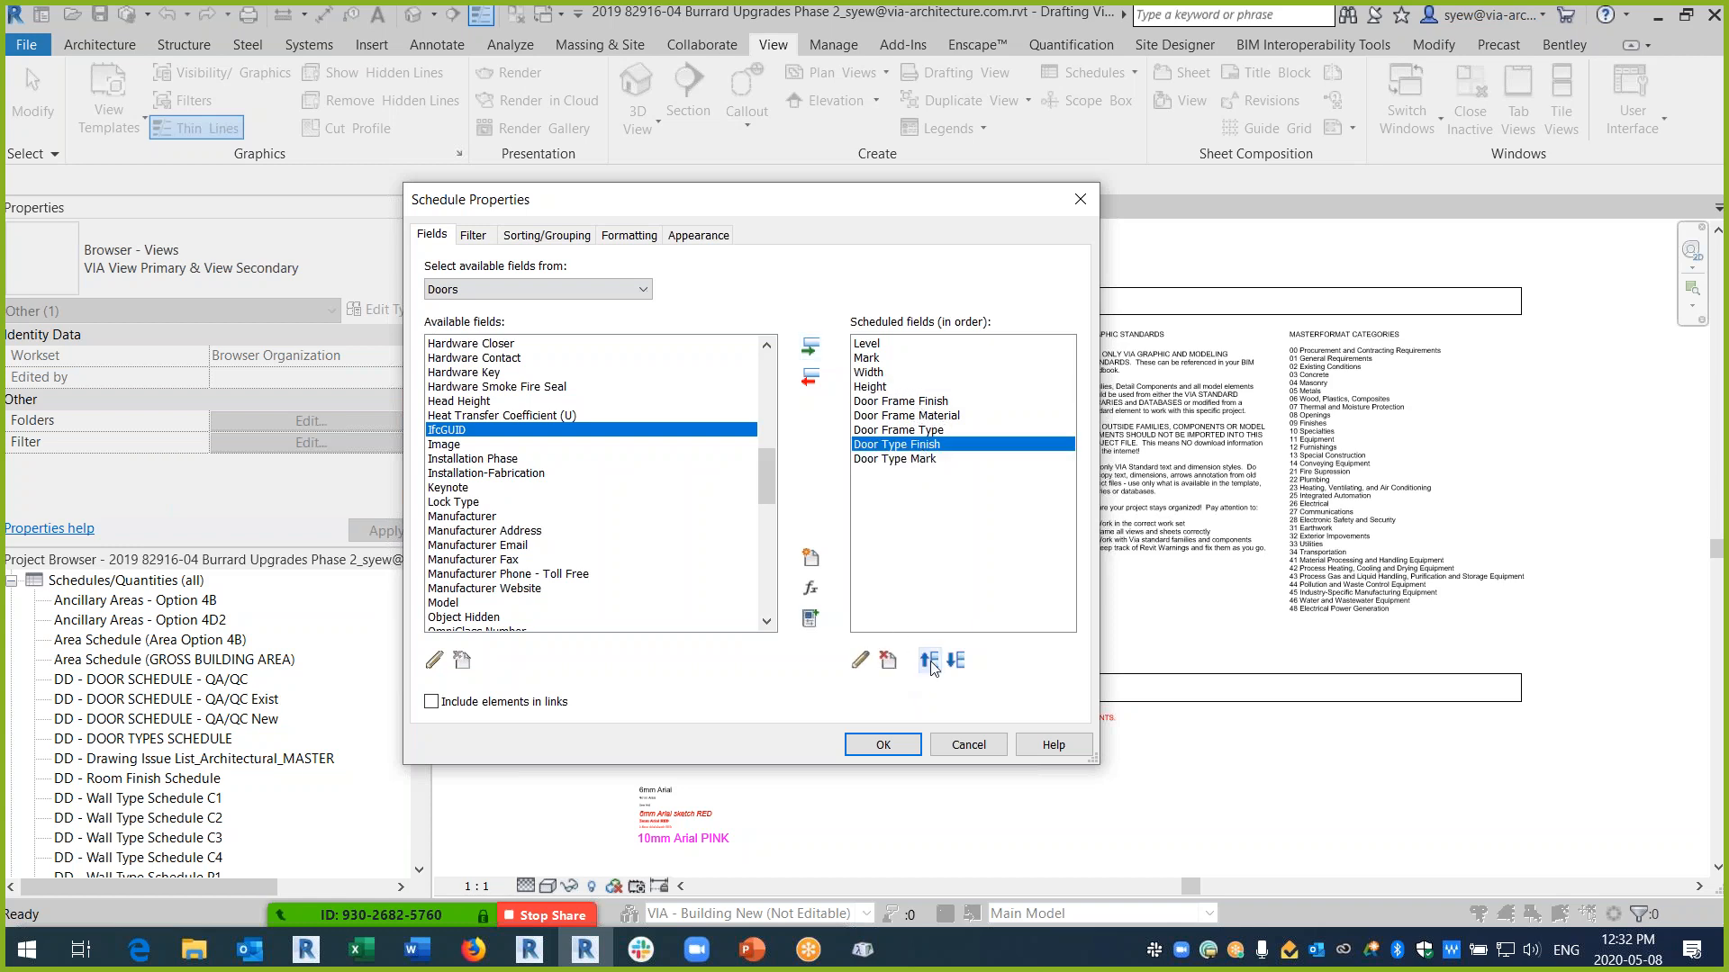
left_click(928, 662)
left_click(927, 662)
left_click(927, 662)
left_click(908, 460)
left_click(929, 662)
left_click(930, 662)
left_click(930, 661)
left_click(930, 662)
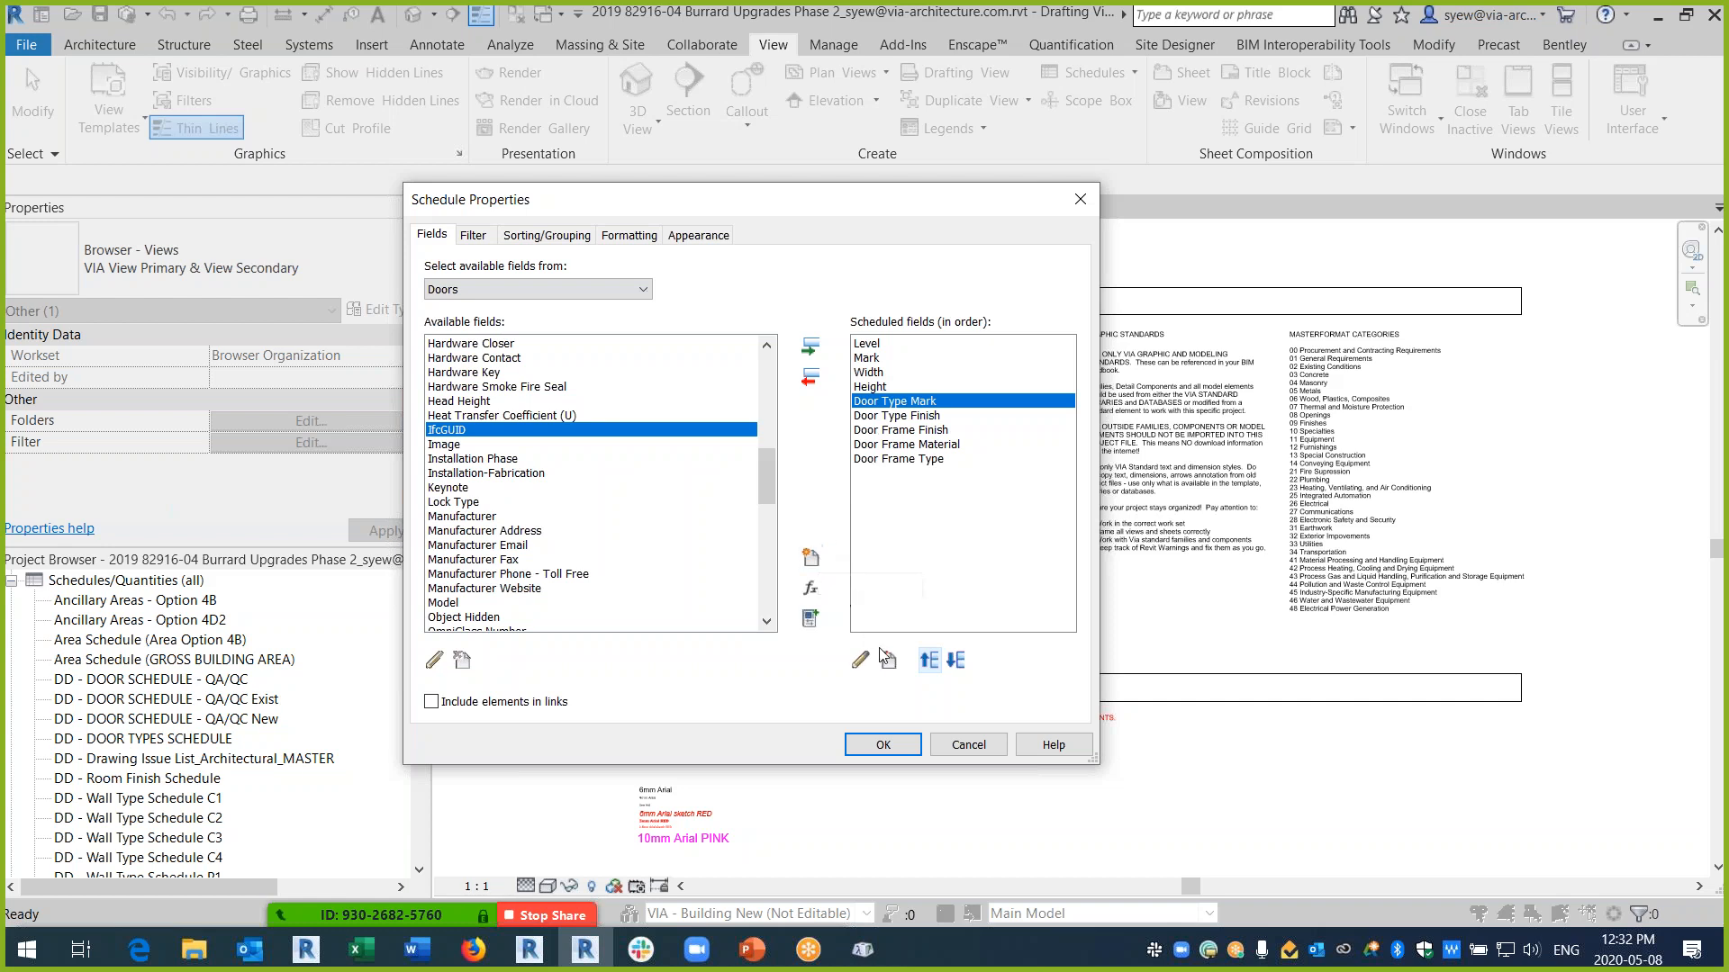
- Check the parameter properties of Door Type Mark and find the separate Type Mark field among the available fields
left_click(859, 660)
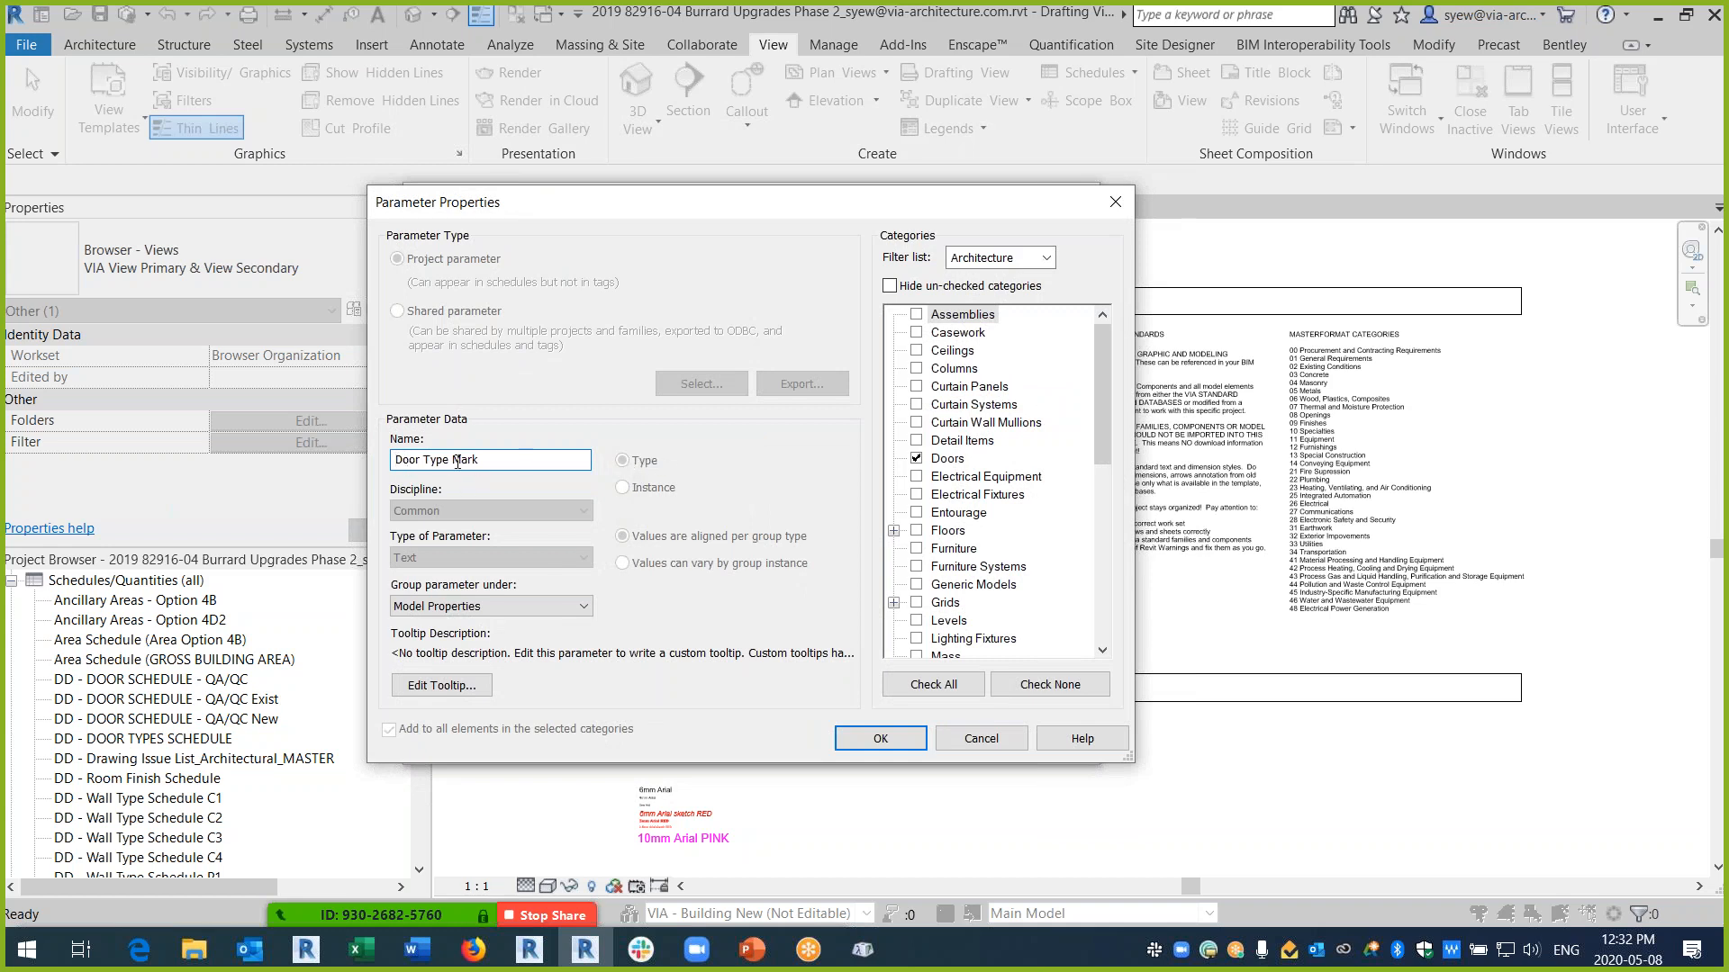
left_click(881, 739)
left_click_drag(769, 477, 758, 576)
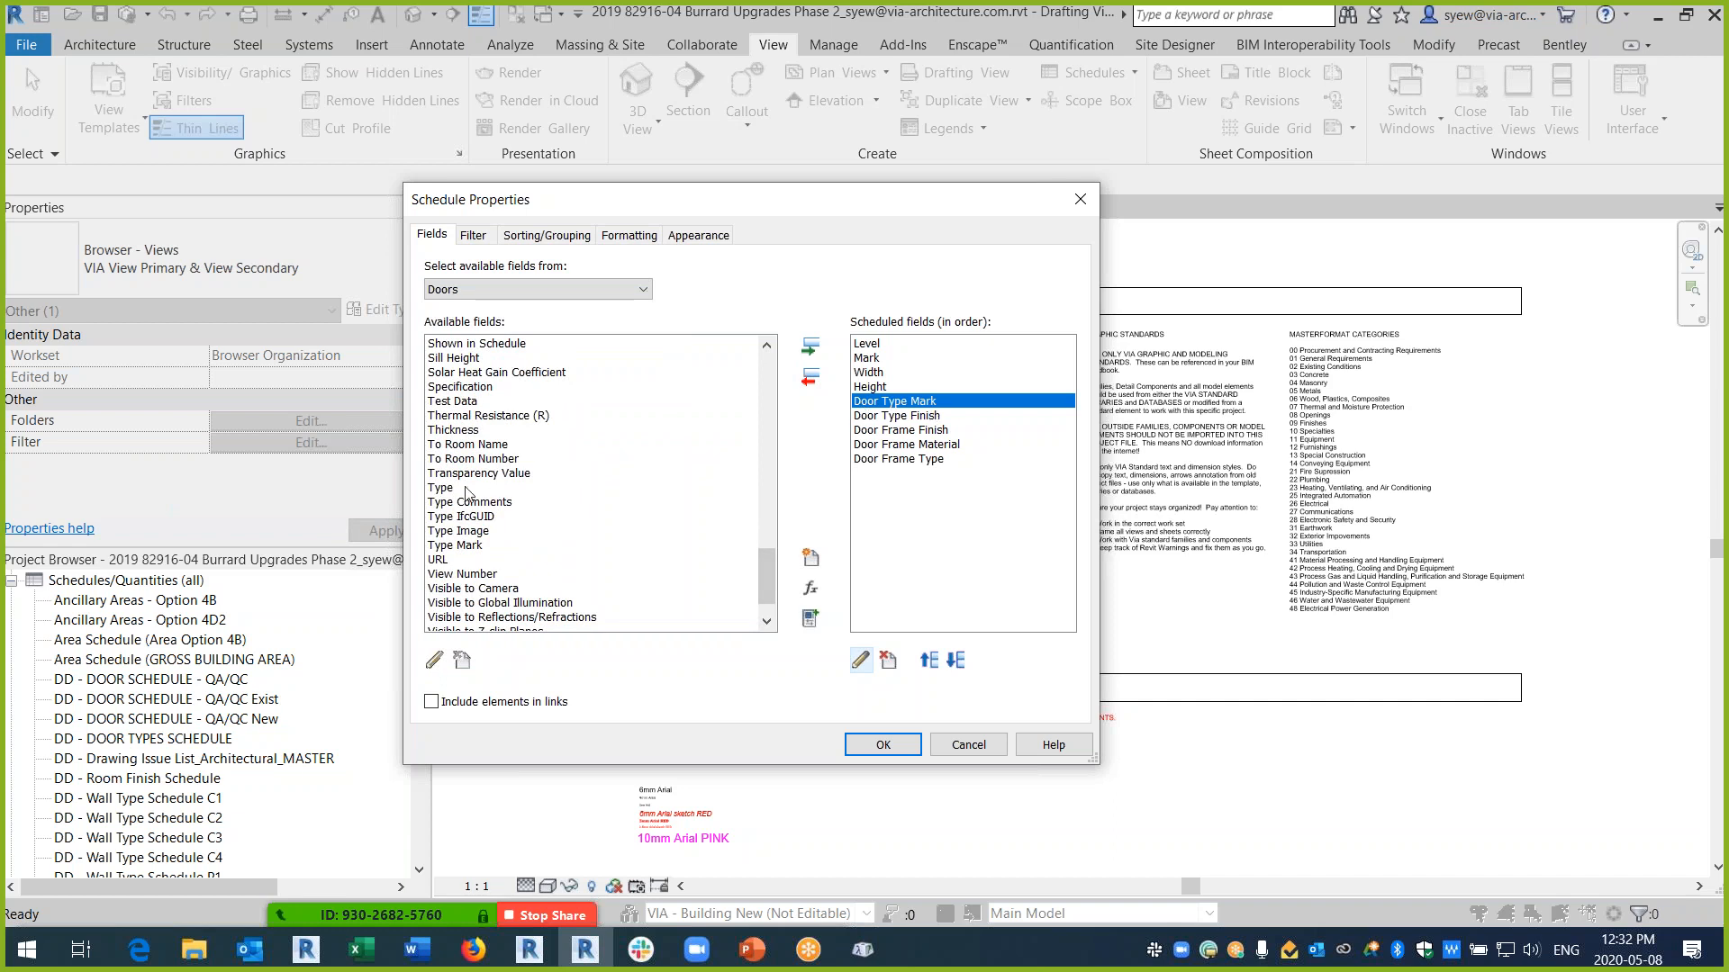
left_click(459, 545)
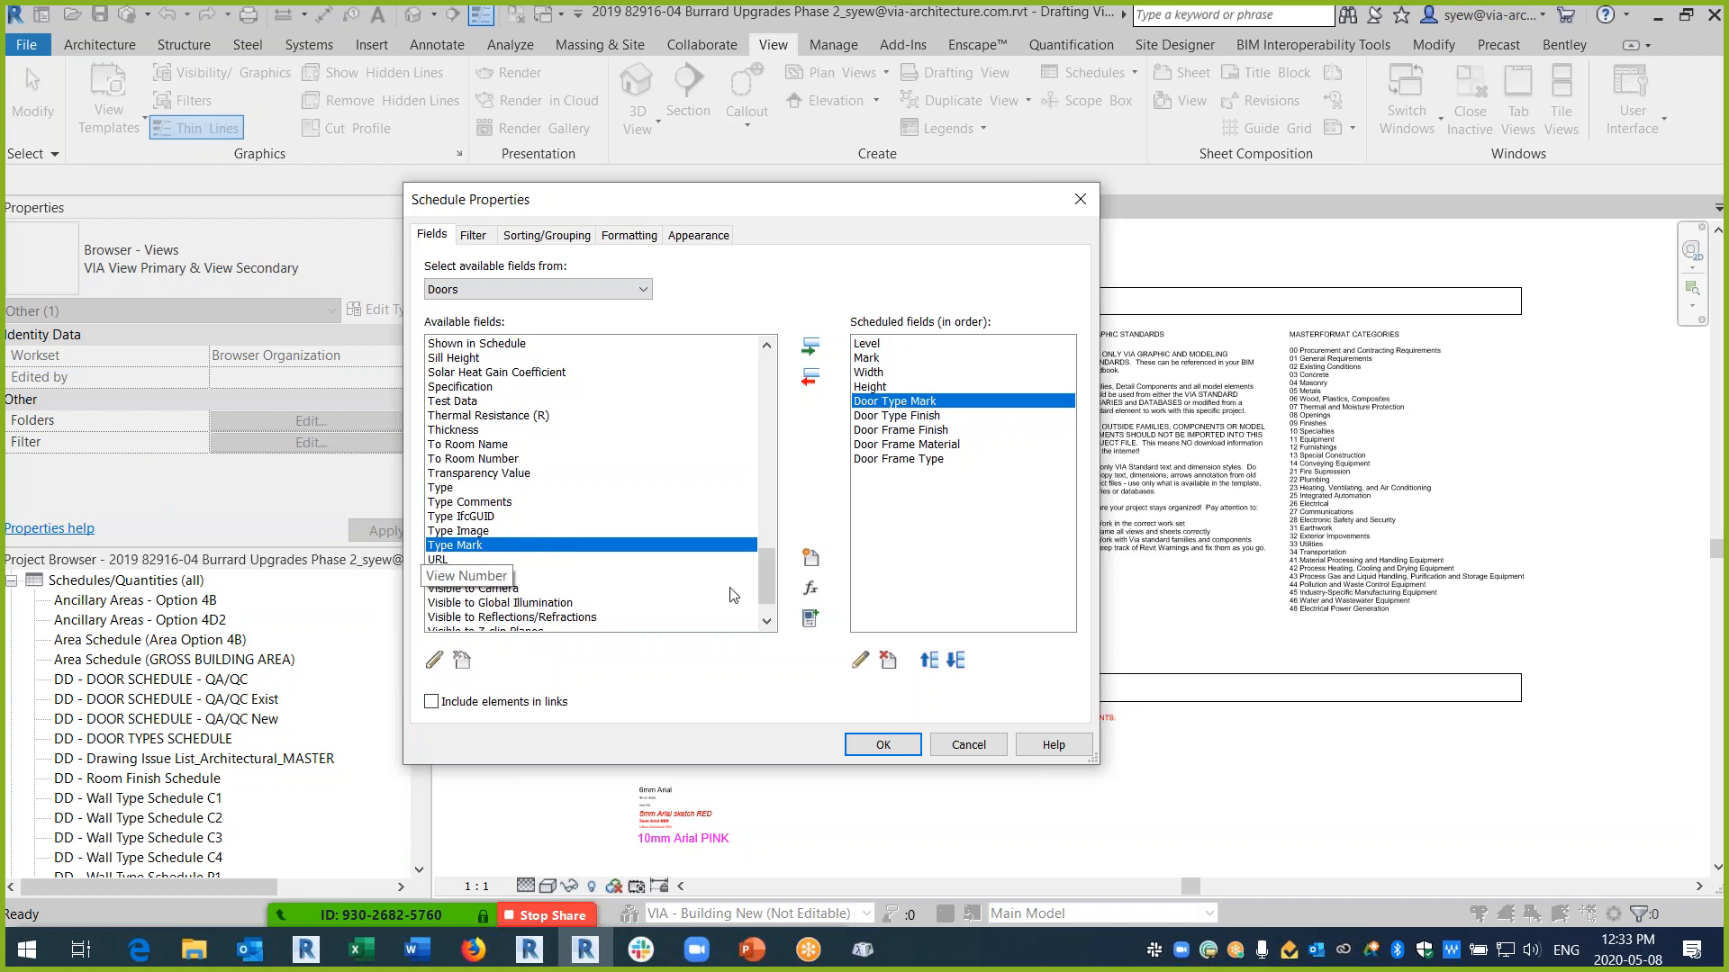
- Add the Thickness field directly below Height and generate the door schedule
left_click_drag(767, 594, 761, 448)
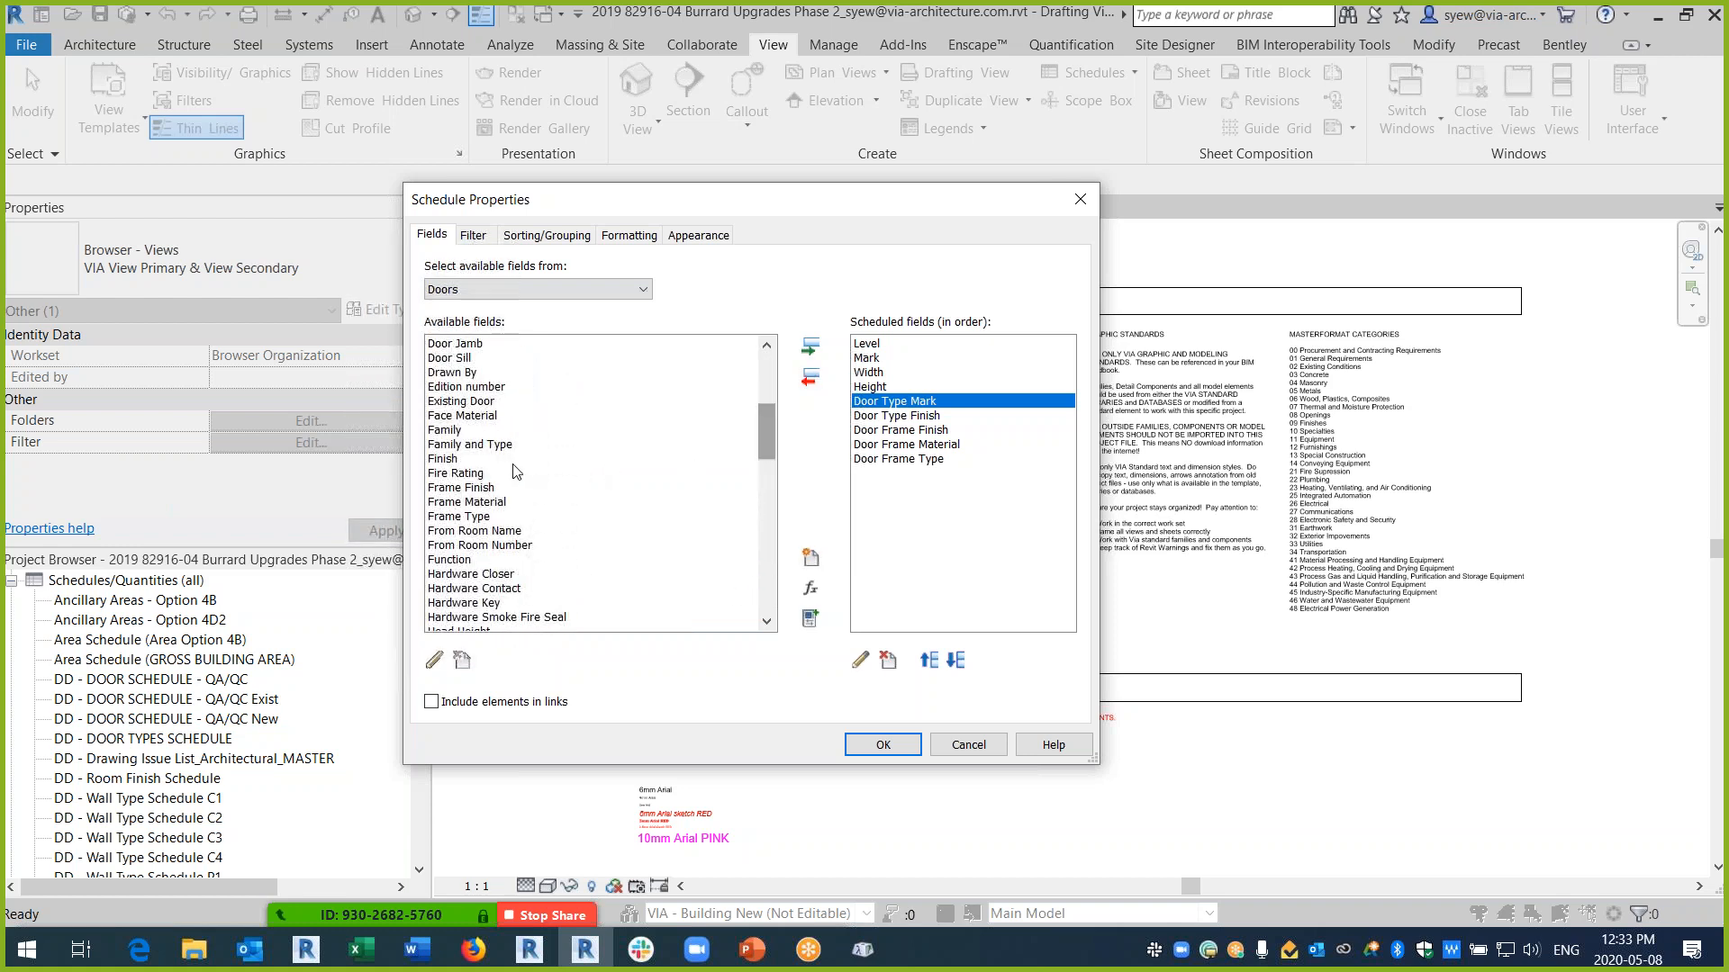
left_click(477, 445)
scroll(486, 460, "down", 13)
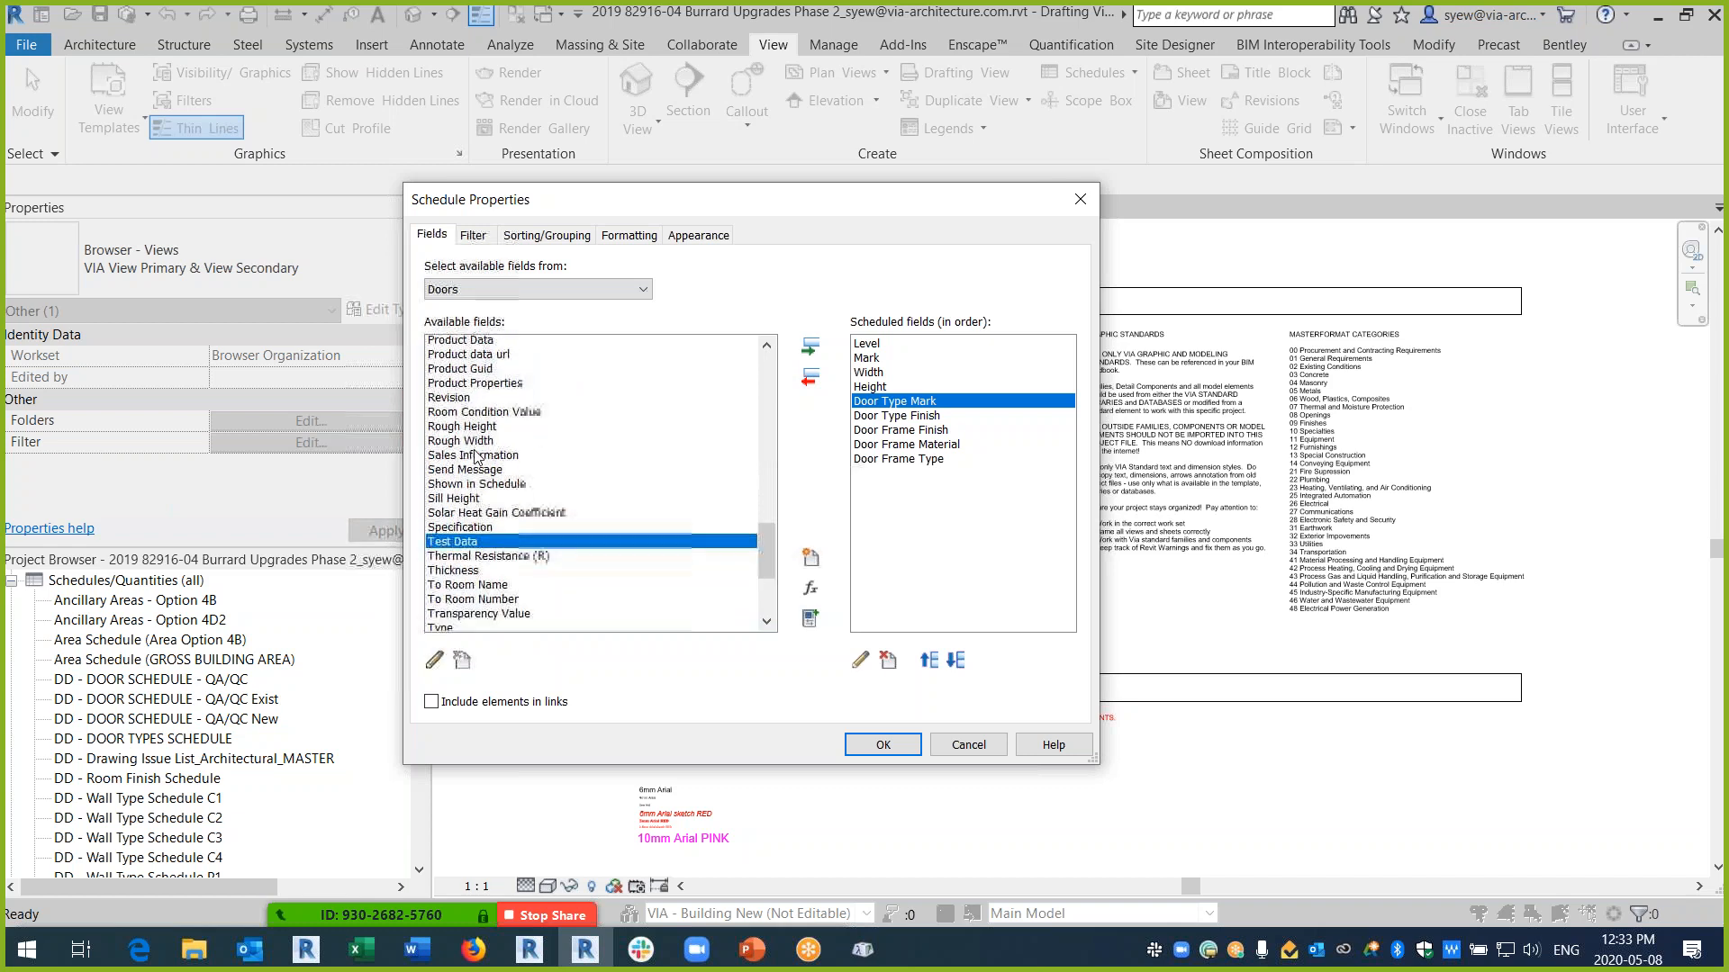
left_click(463, 560)
left_click(809, 346)
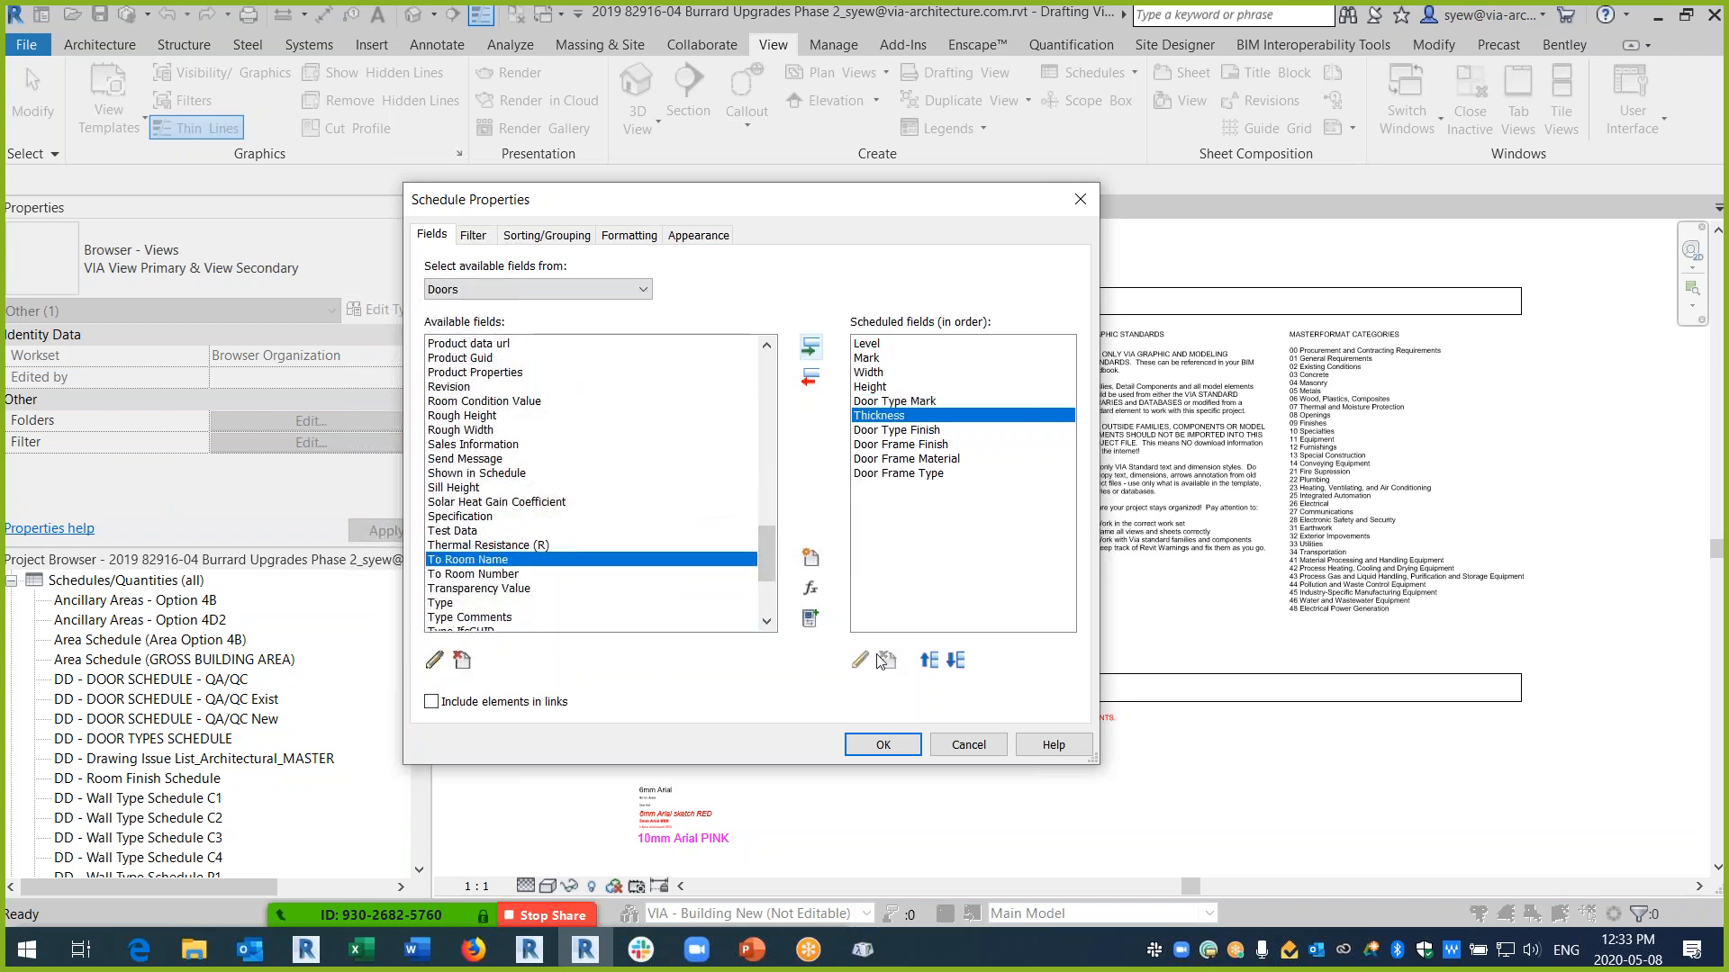
left_click(930, 661)
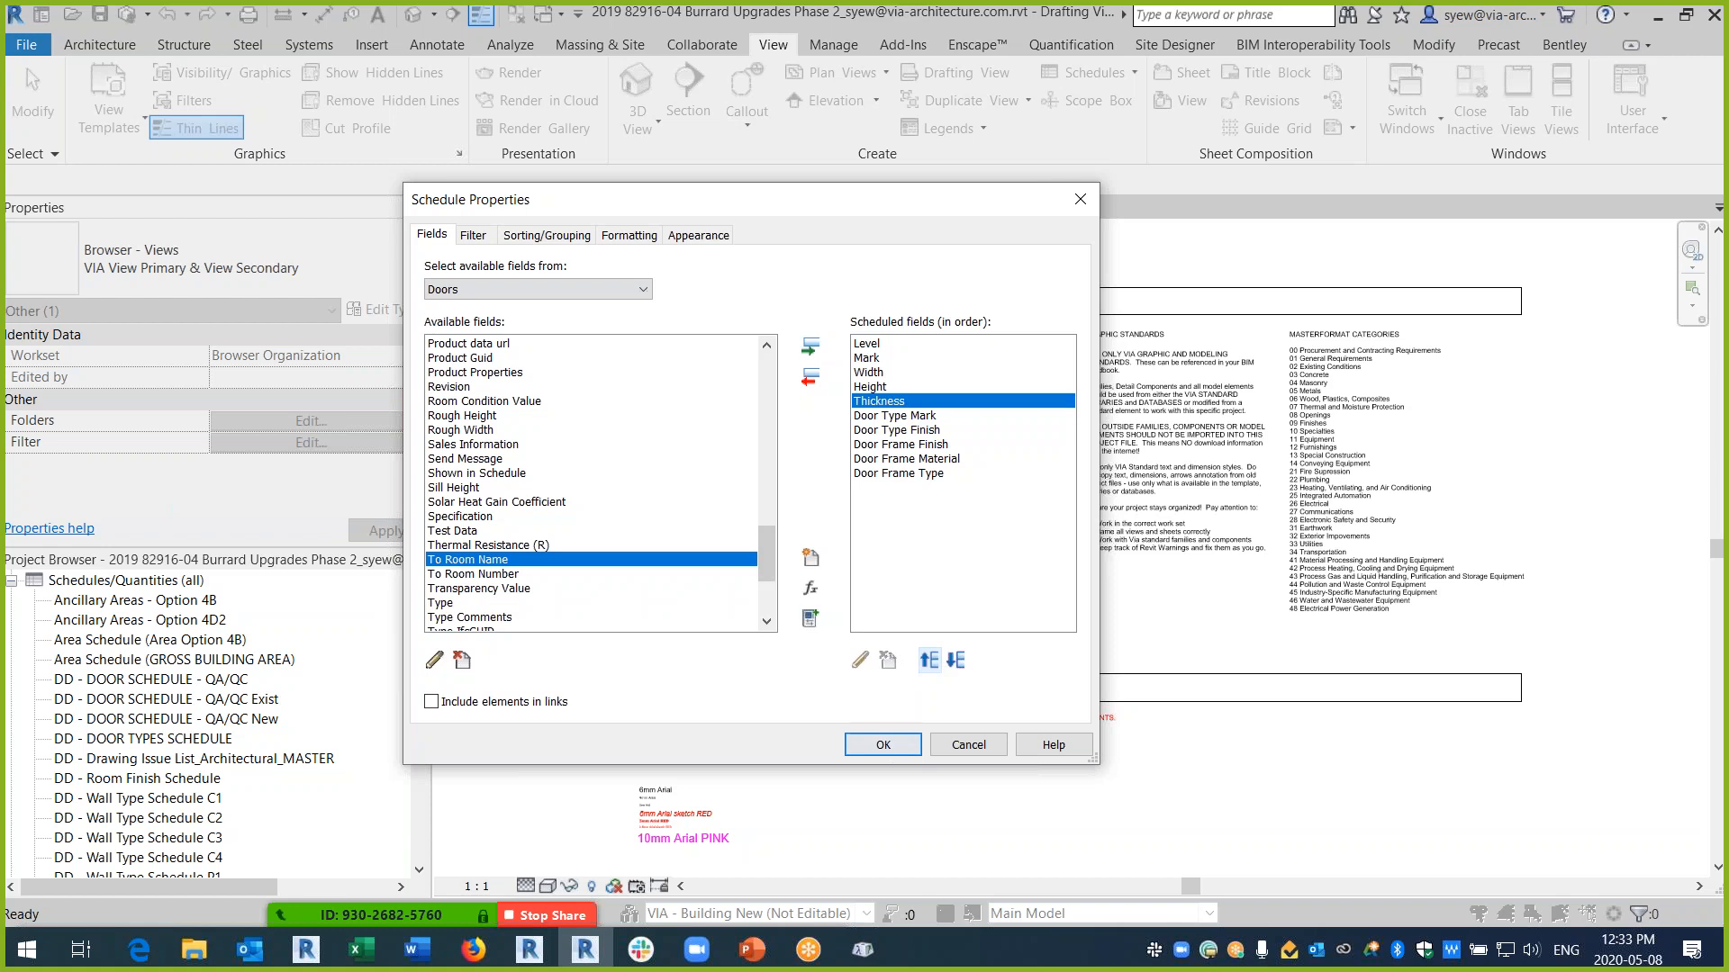
left_click(882, 744)
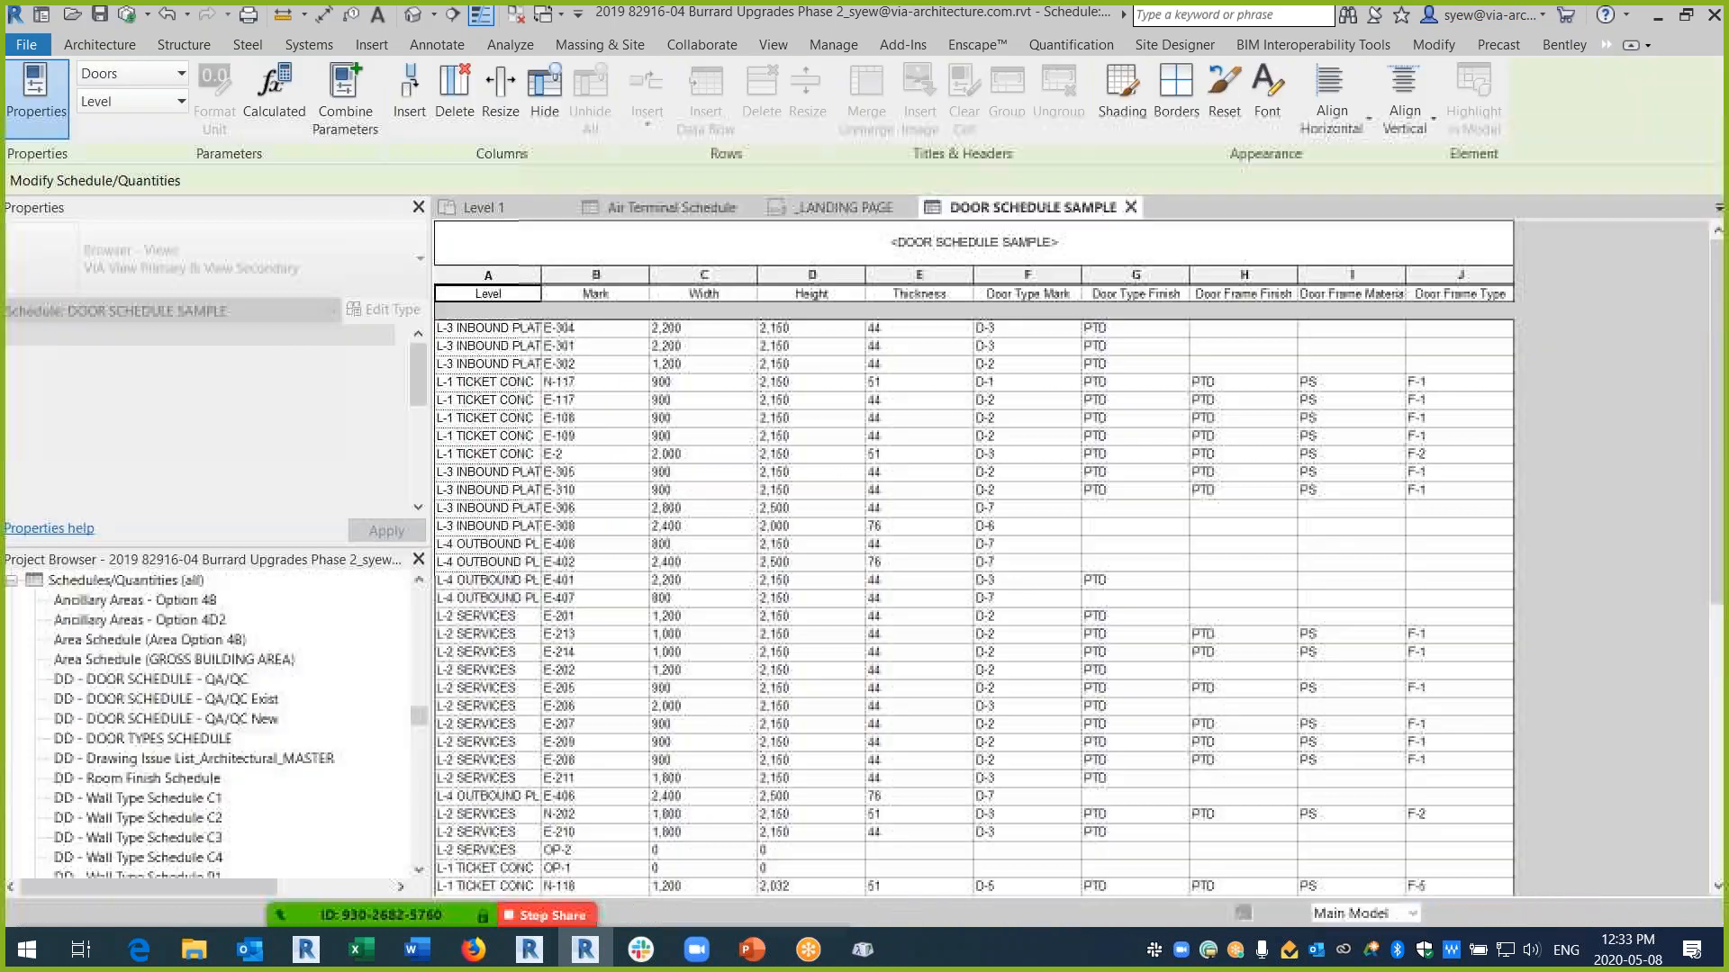
- Review the rows of the new door schedule and briefly open its field settings
scroll(1275, 583, "down", 7)
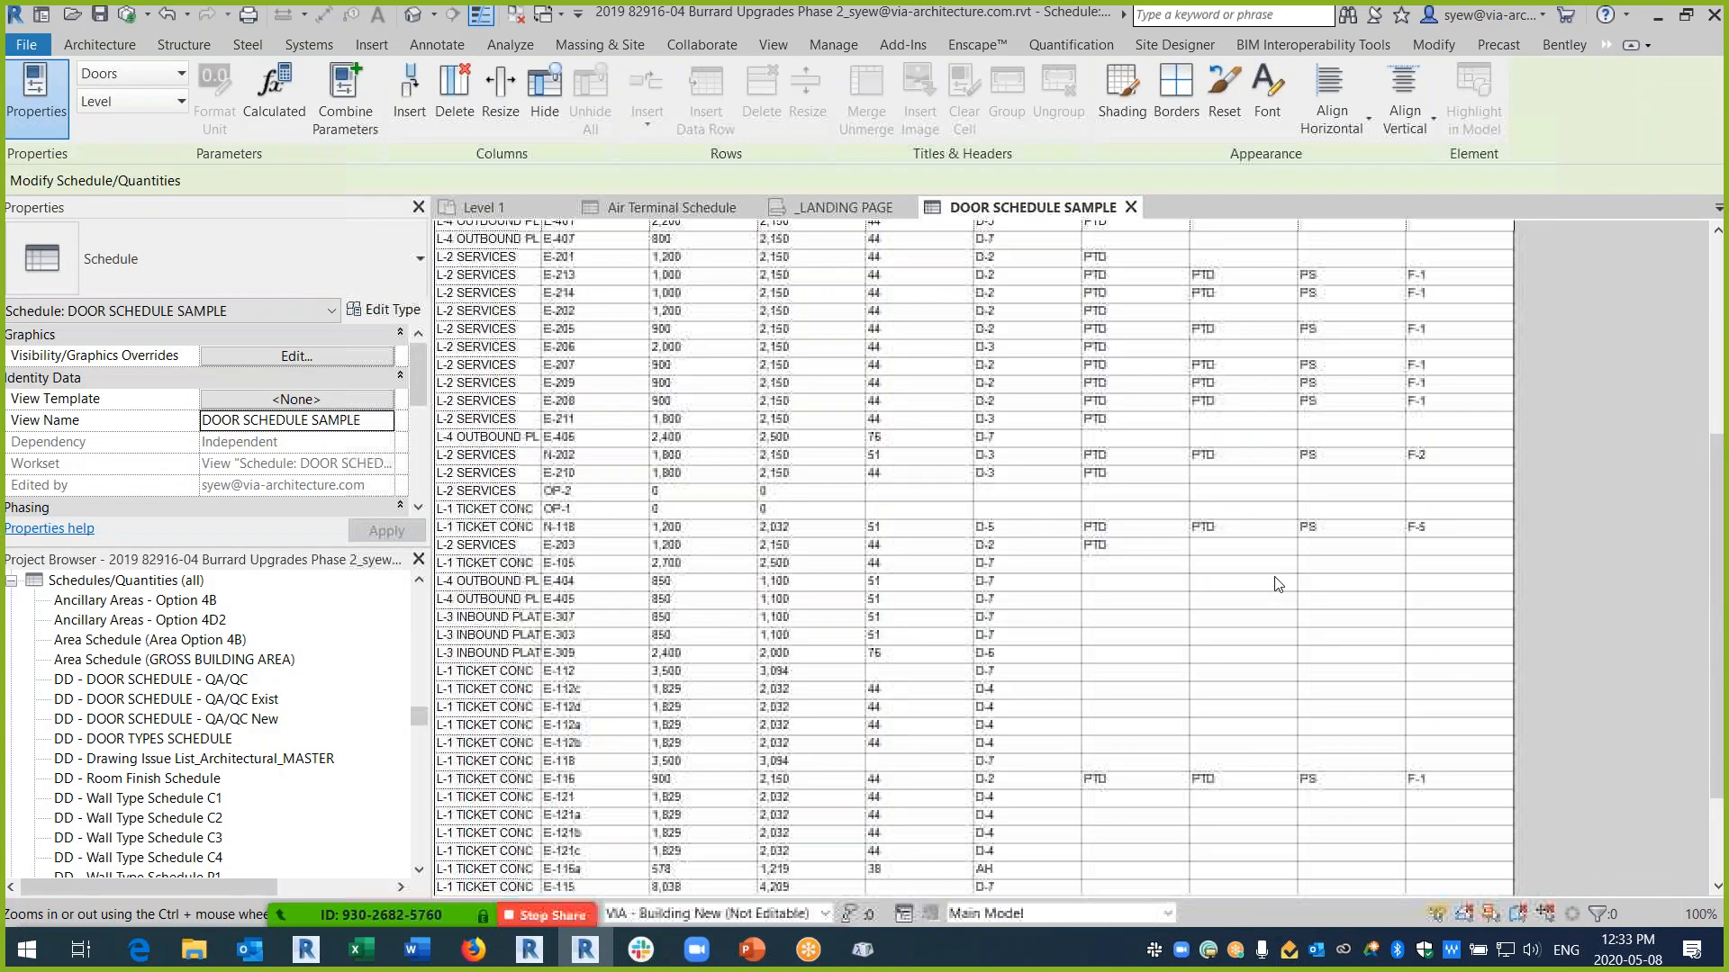
scroll(1275, 581, "up", 8)
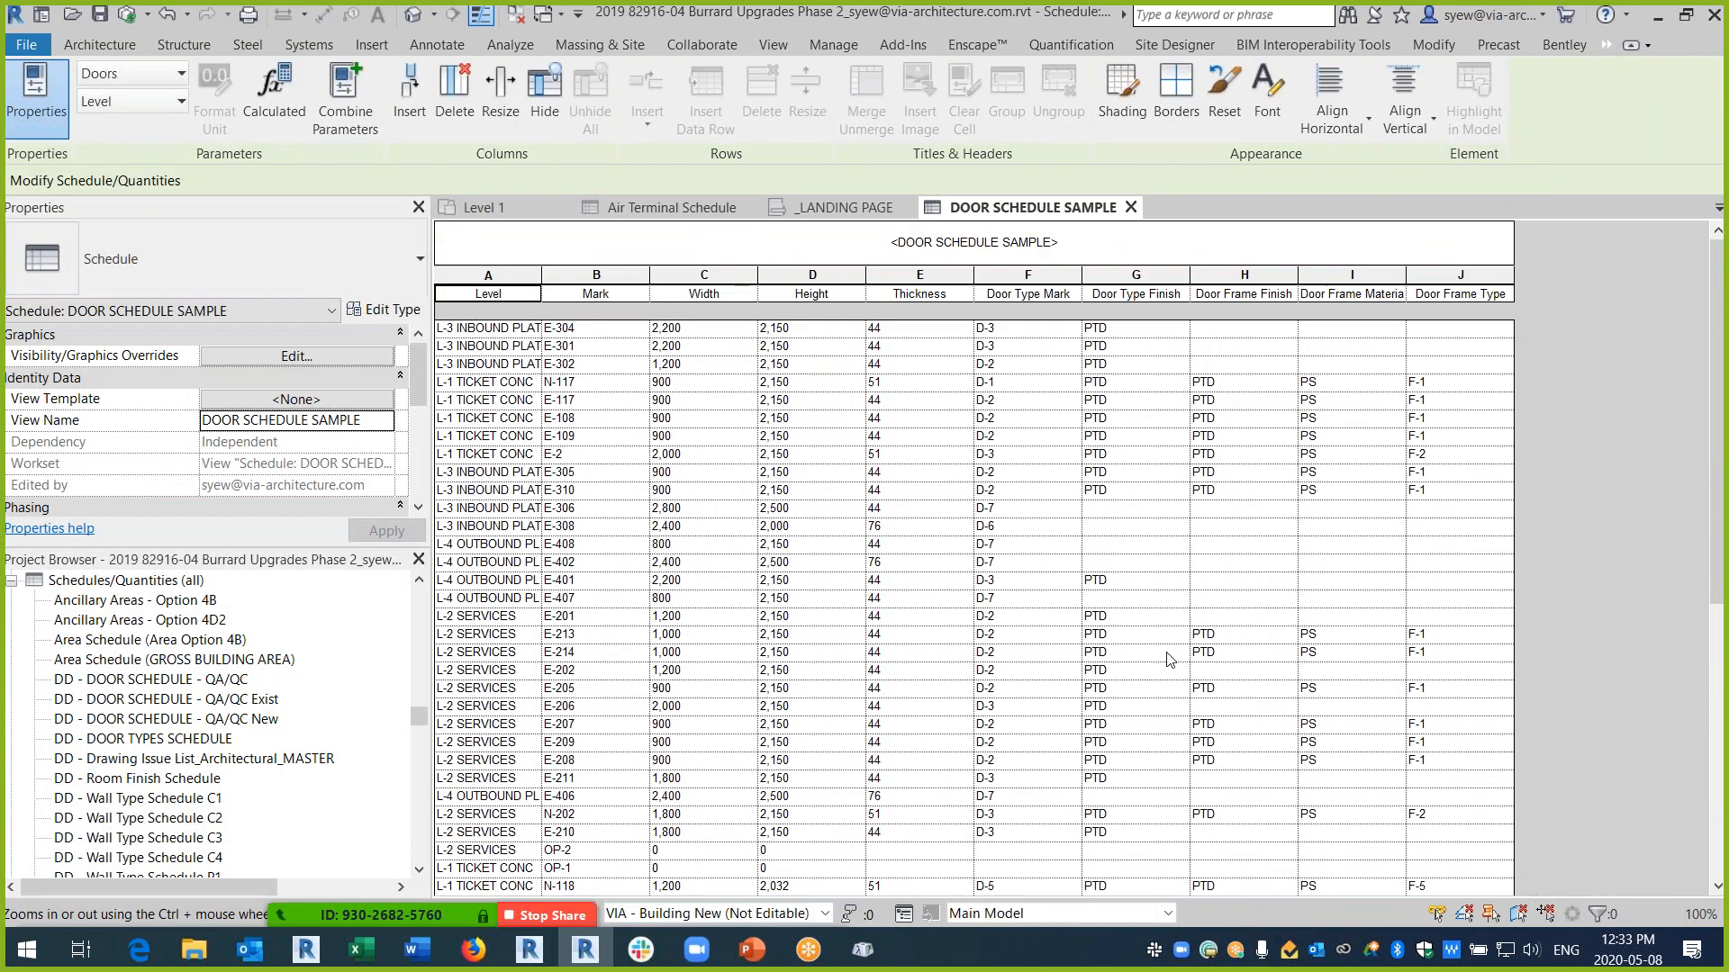
scroll(426, 382, "down", 3)
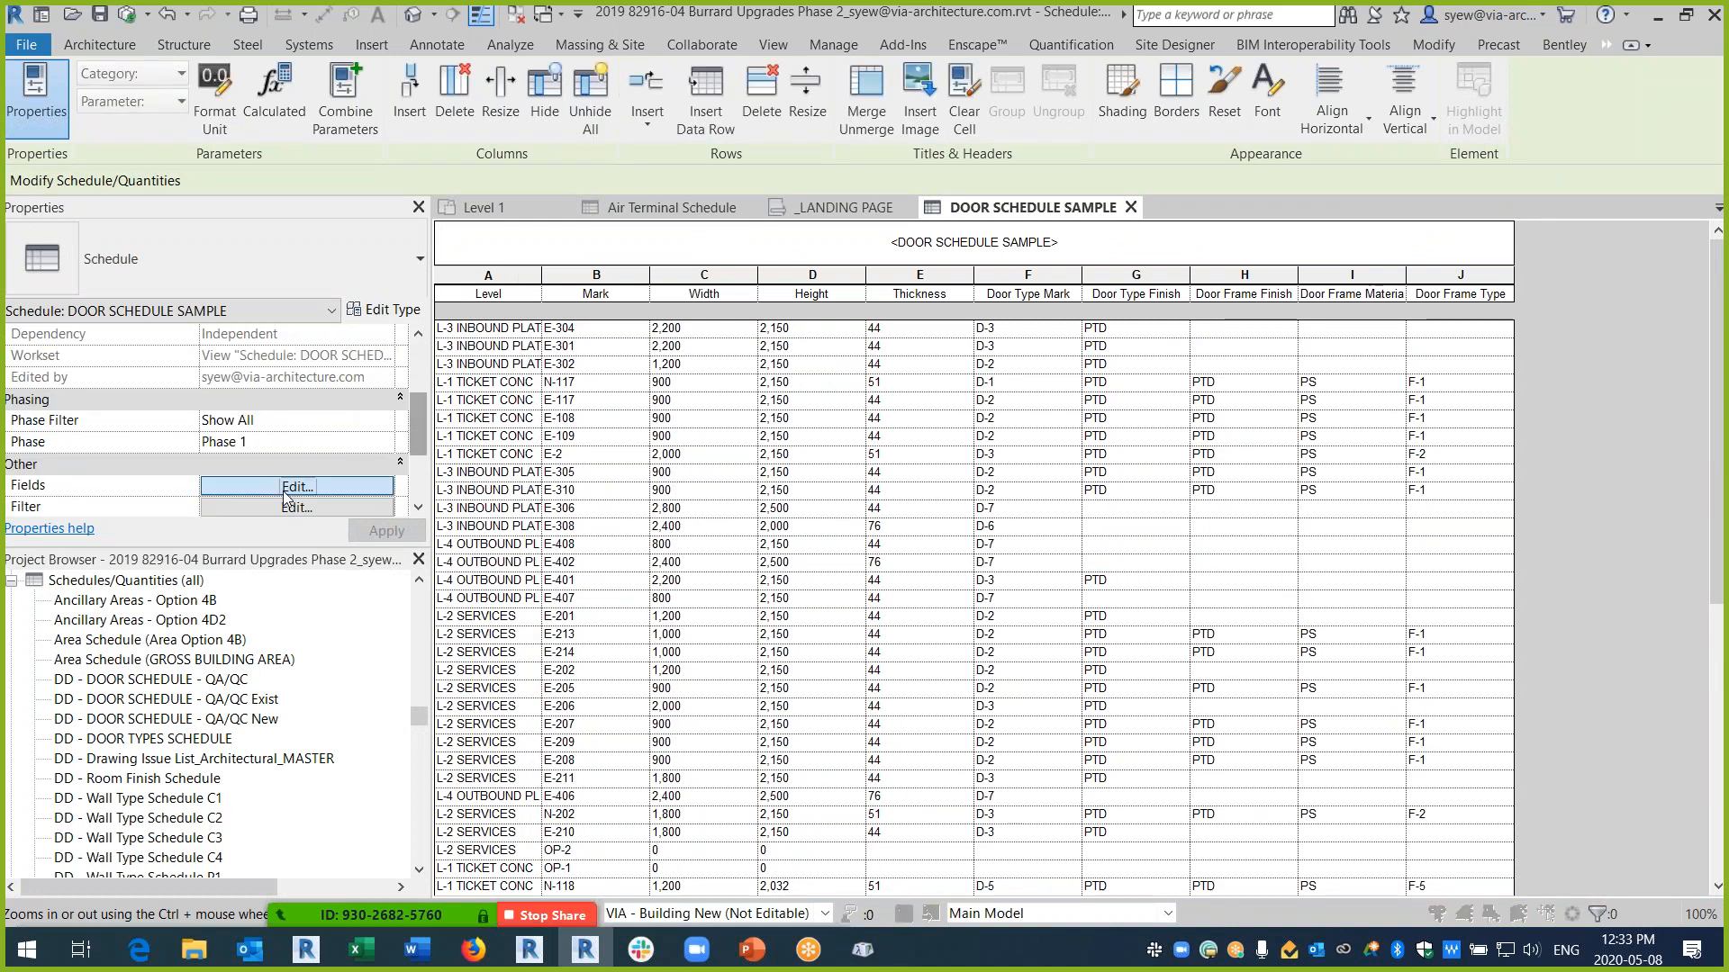
left_click(296, 485)
key("Escape")
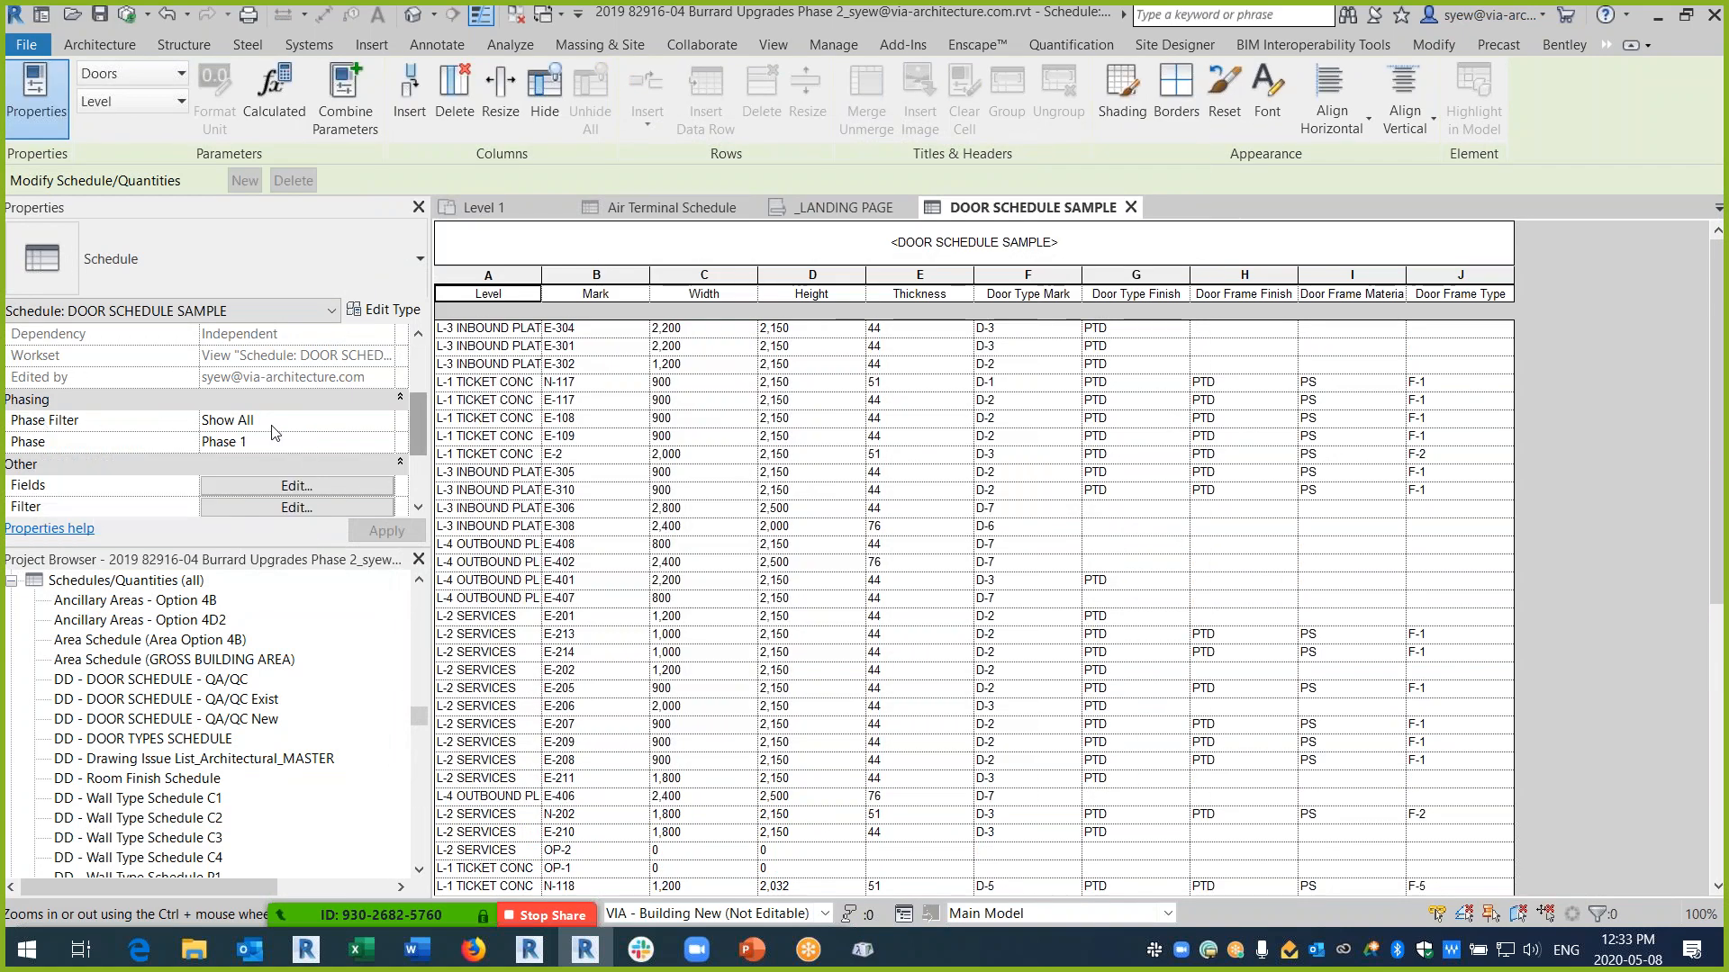
- Set the schedule's phase filter to Show Complete Mats and widen the Level column to fit the full level names
left_click(385, 420)
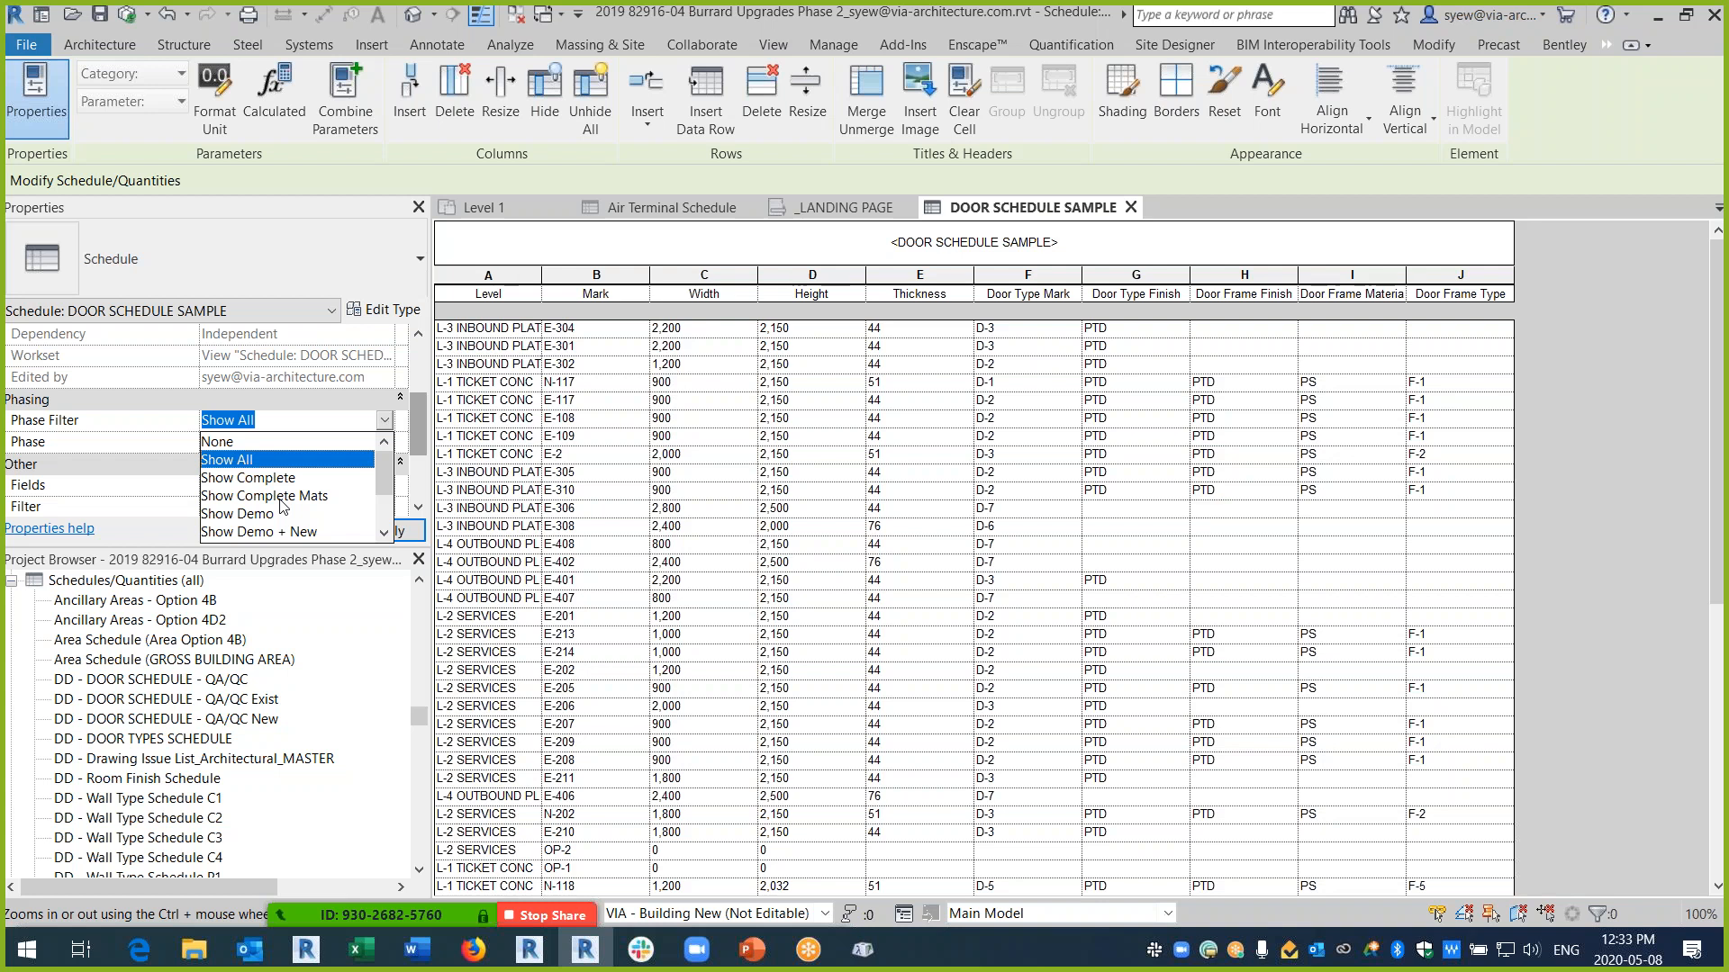
left_click(282, 496)
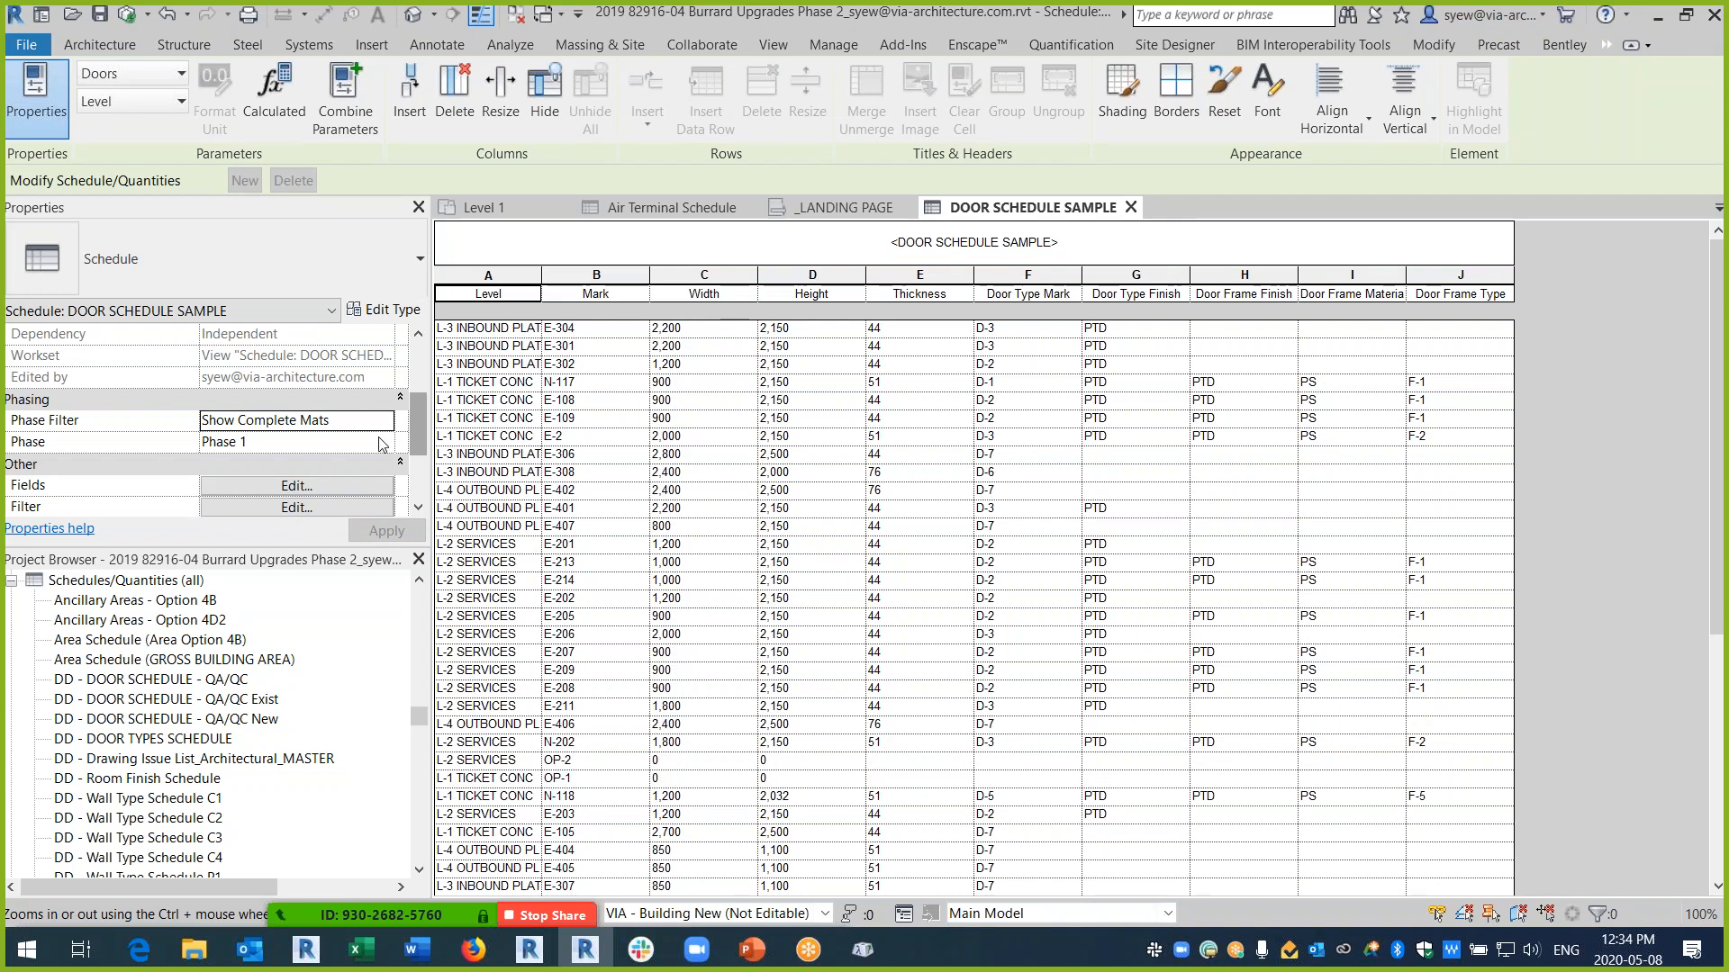
left_click_drag(542, 279, 612, 279)
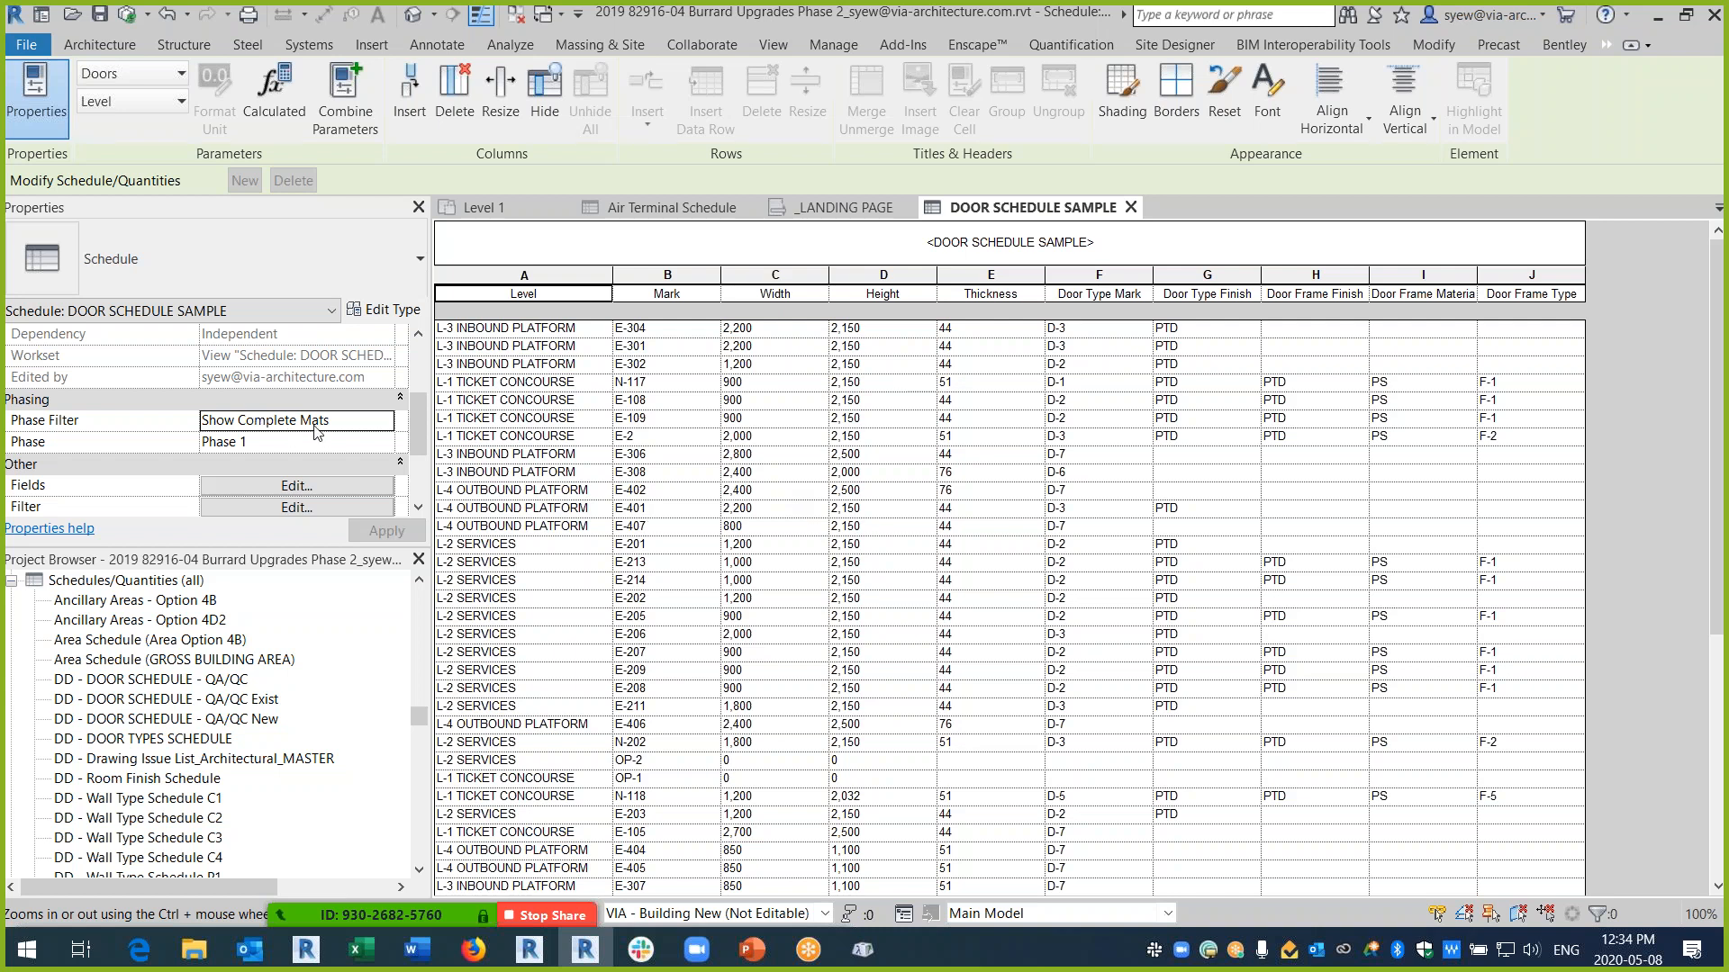
- Sort the door schedule by Level in ascending order with a header for each level, and hide the Level field
left_click(290, 485)
left_click(546, 235)
left_click(580, 269)
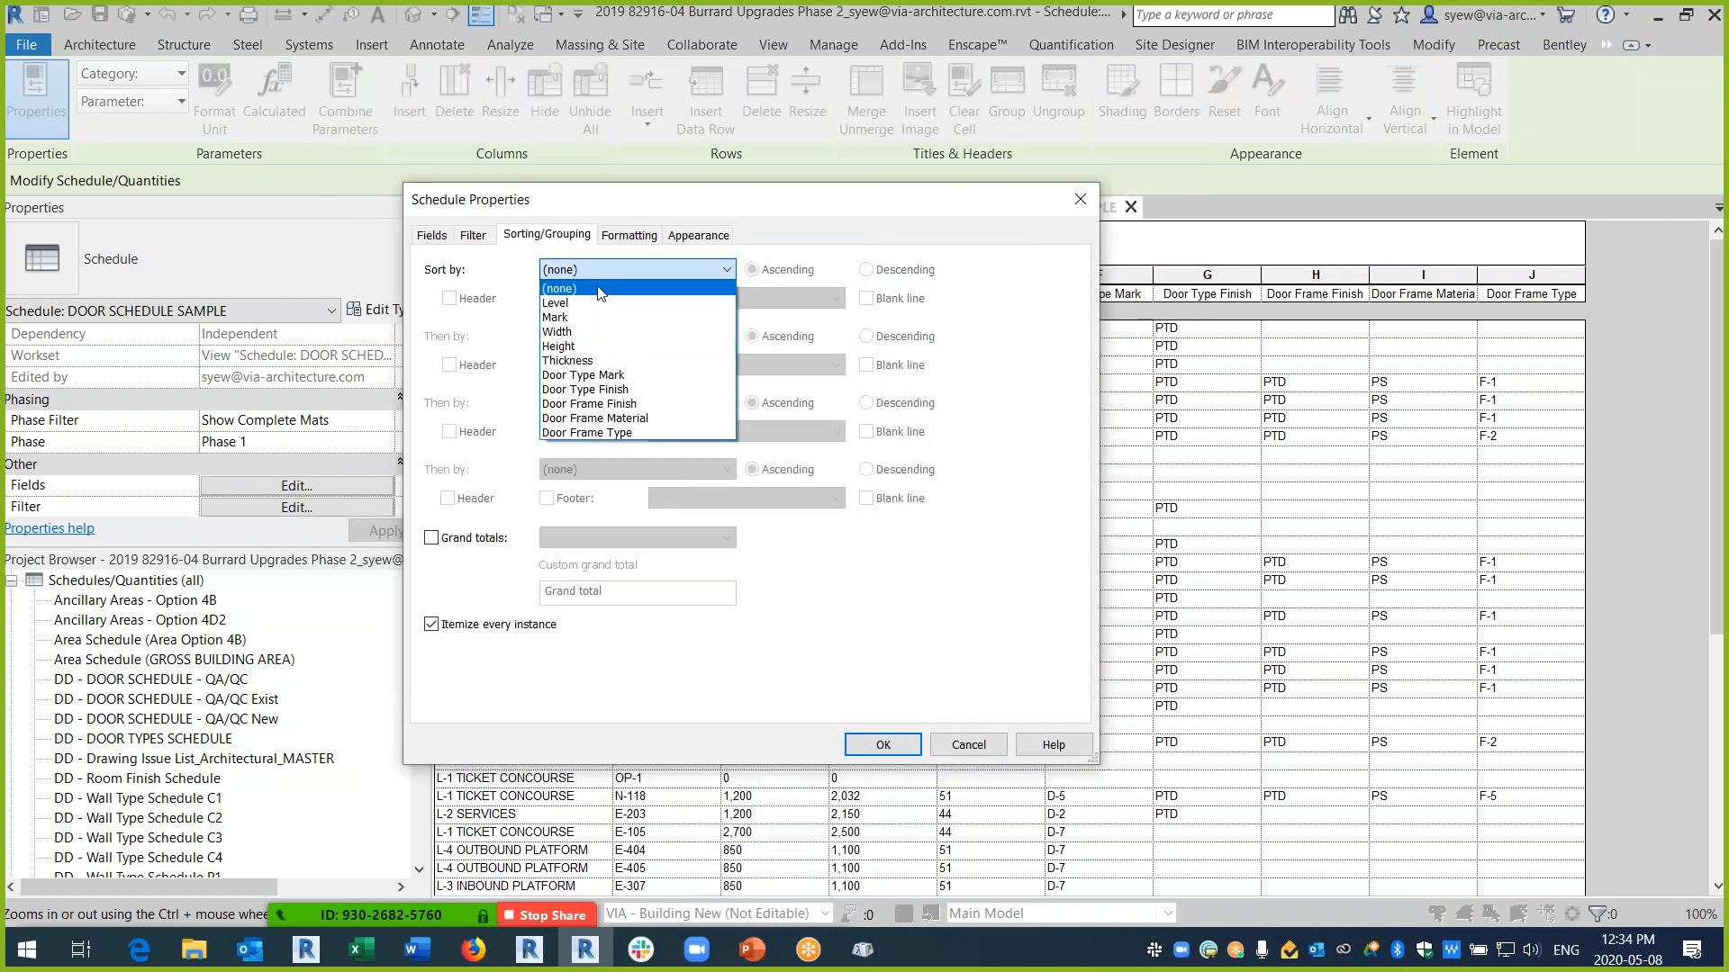
left_click(593, 308)
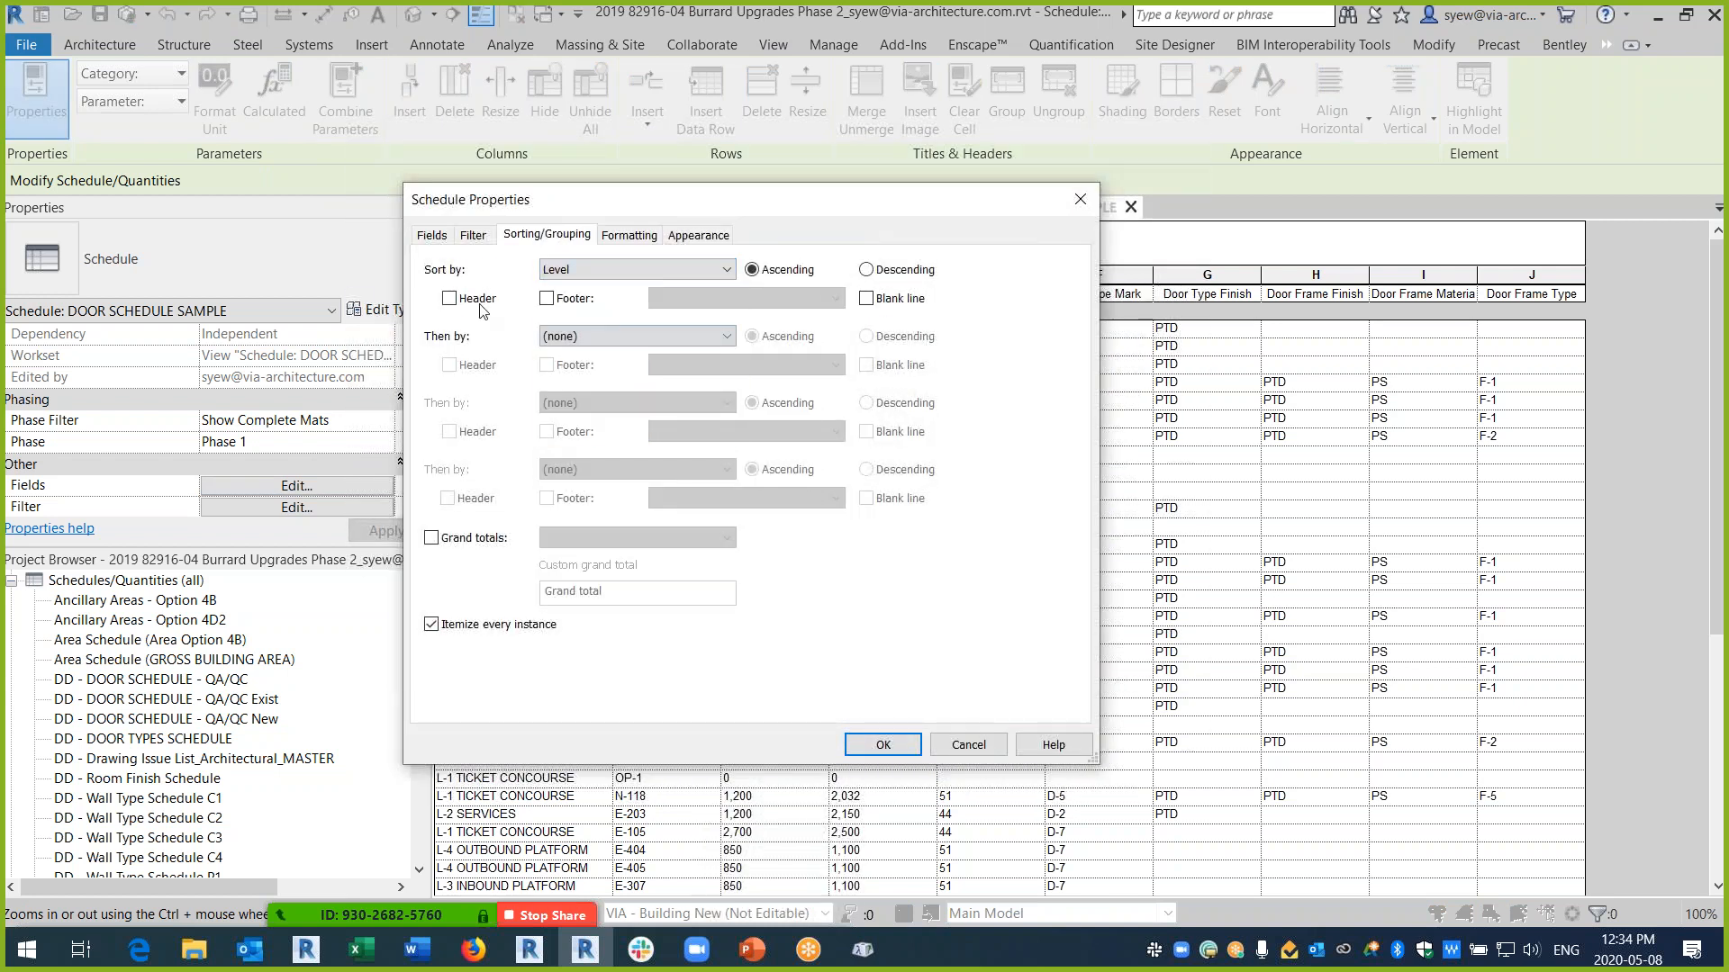
left_click_drag(614, 207, 1150, 266)
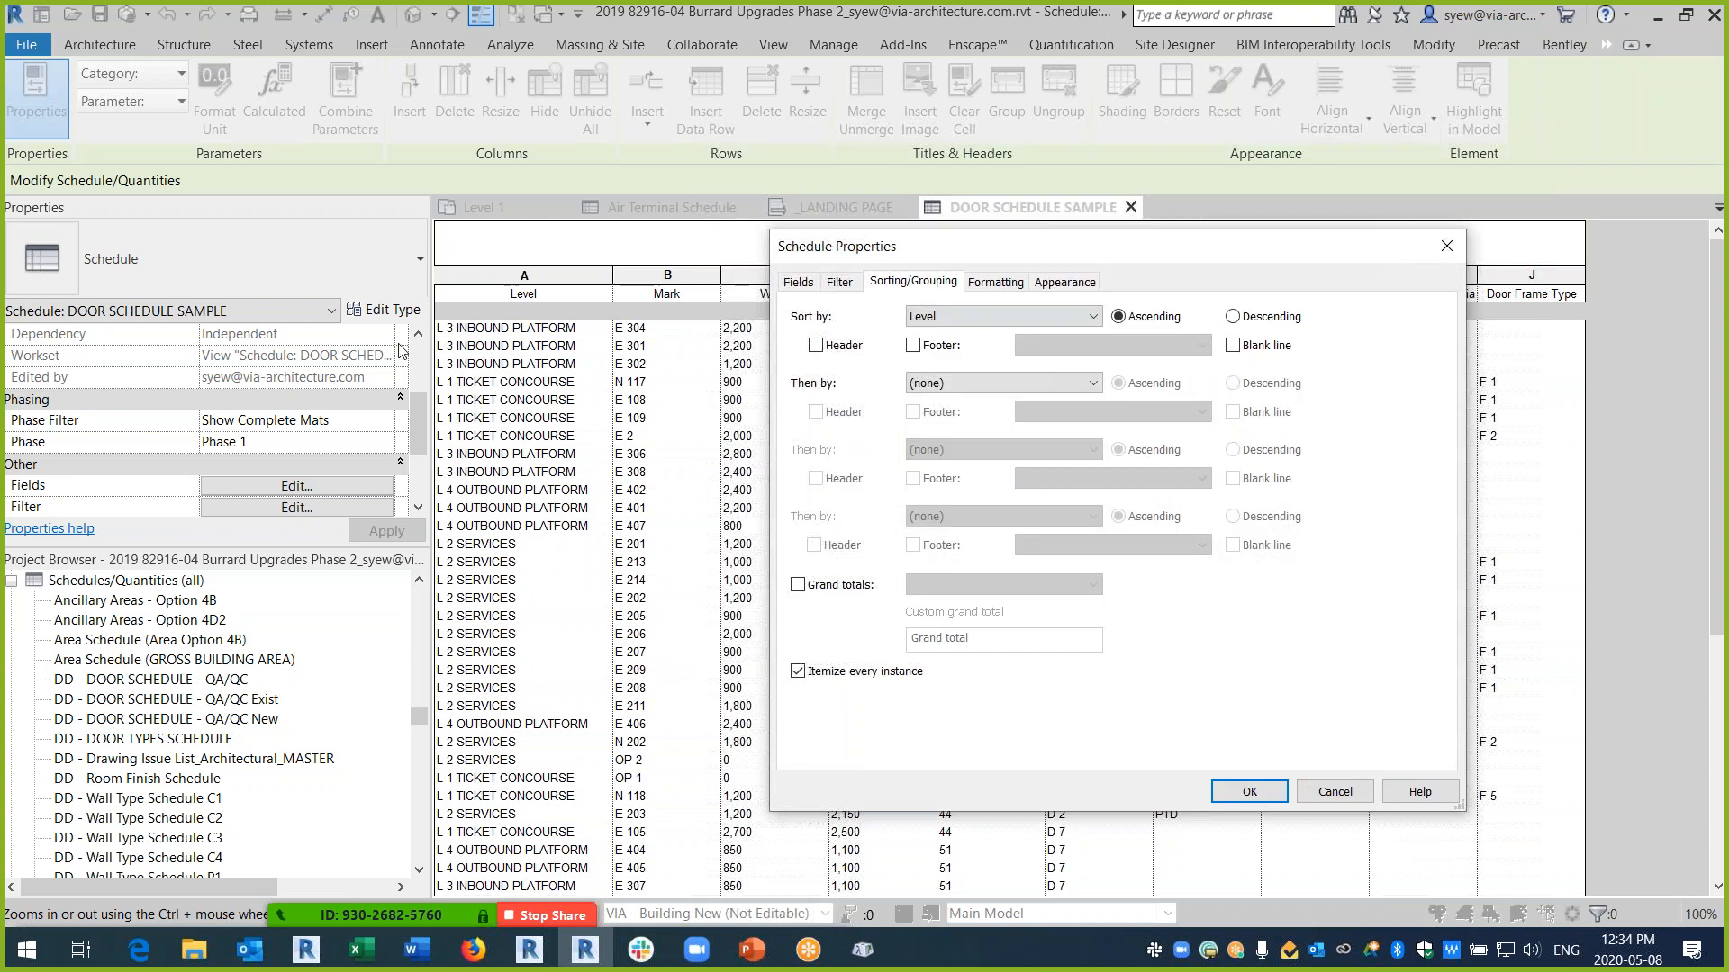
left_click(815, 345)
left_click(994, 287)
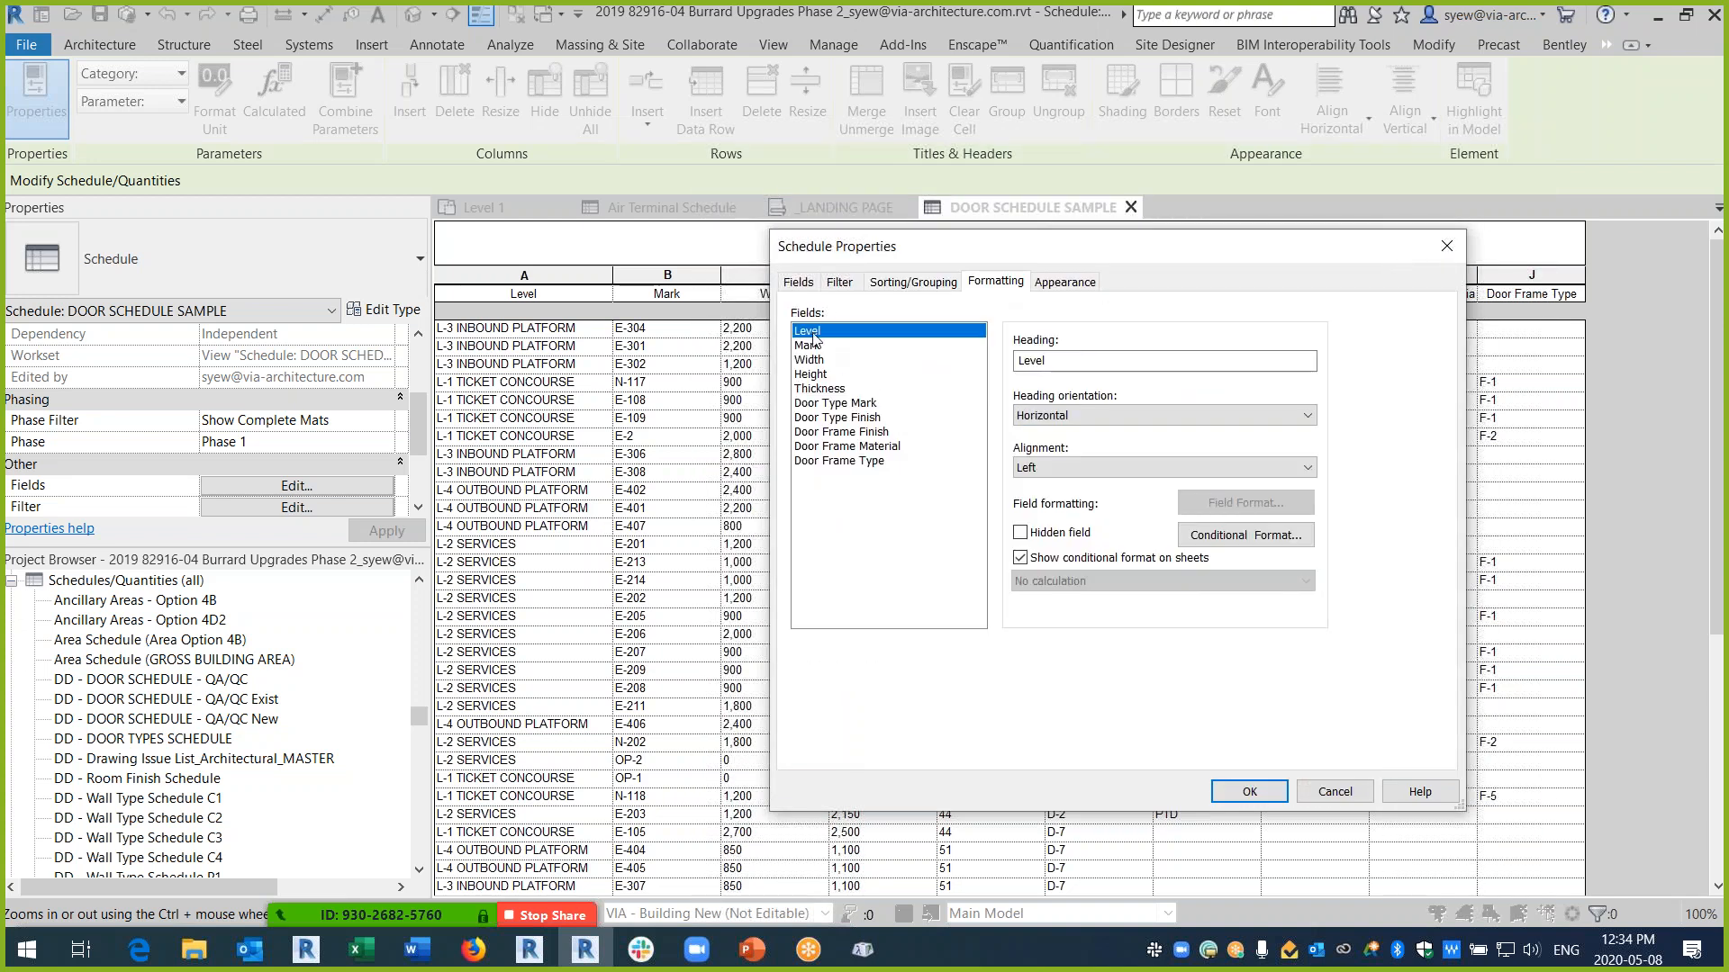
left_click(1249, 791)
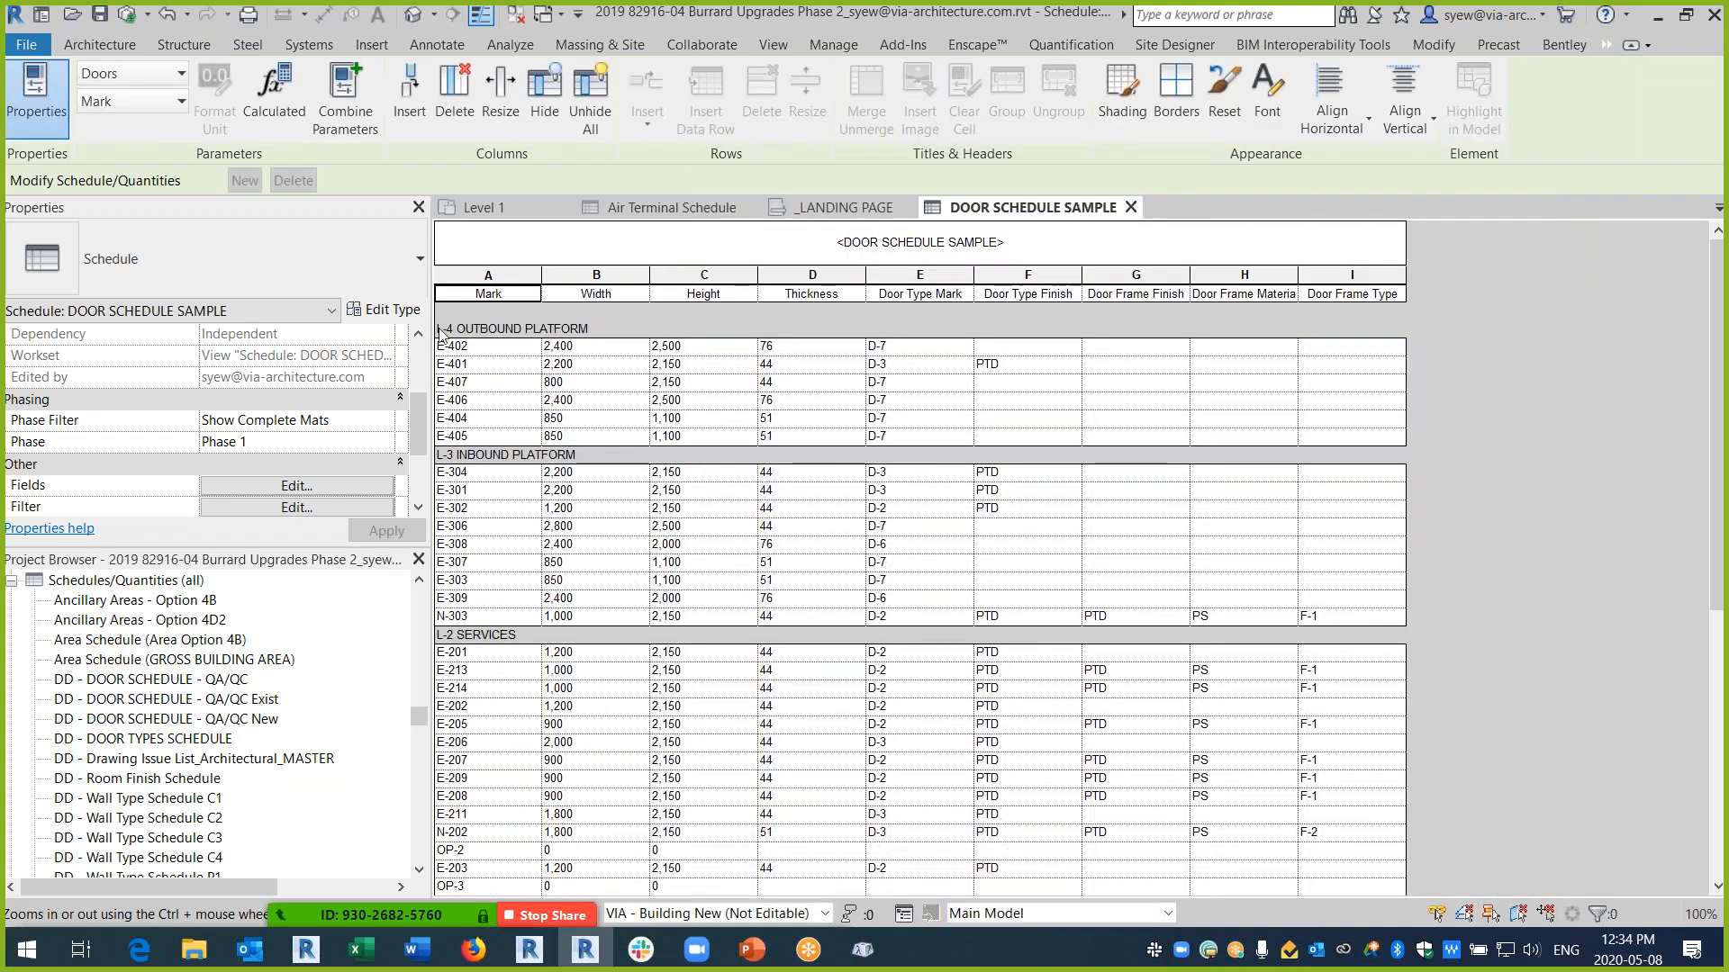
- Start a combined parameter in the schedule's fields and add Width and Height to it, in that order
scroll(581, 472, "down", 1)
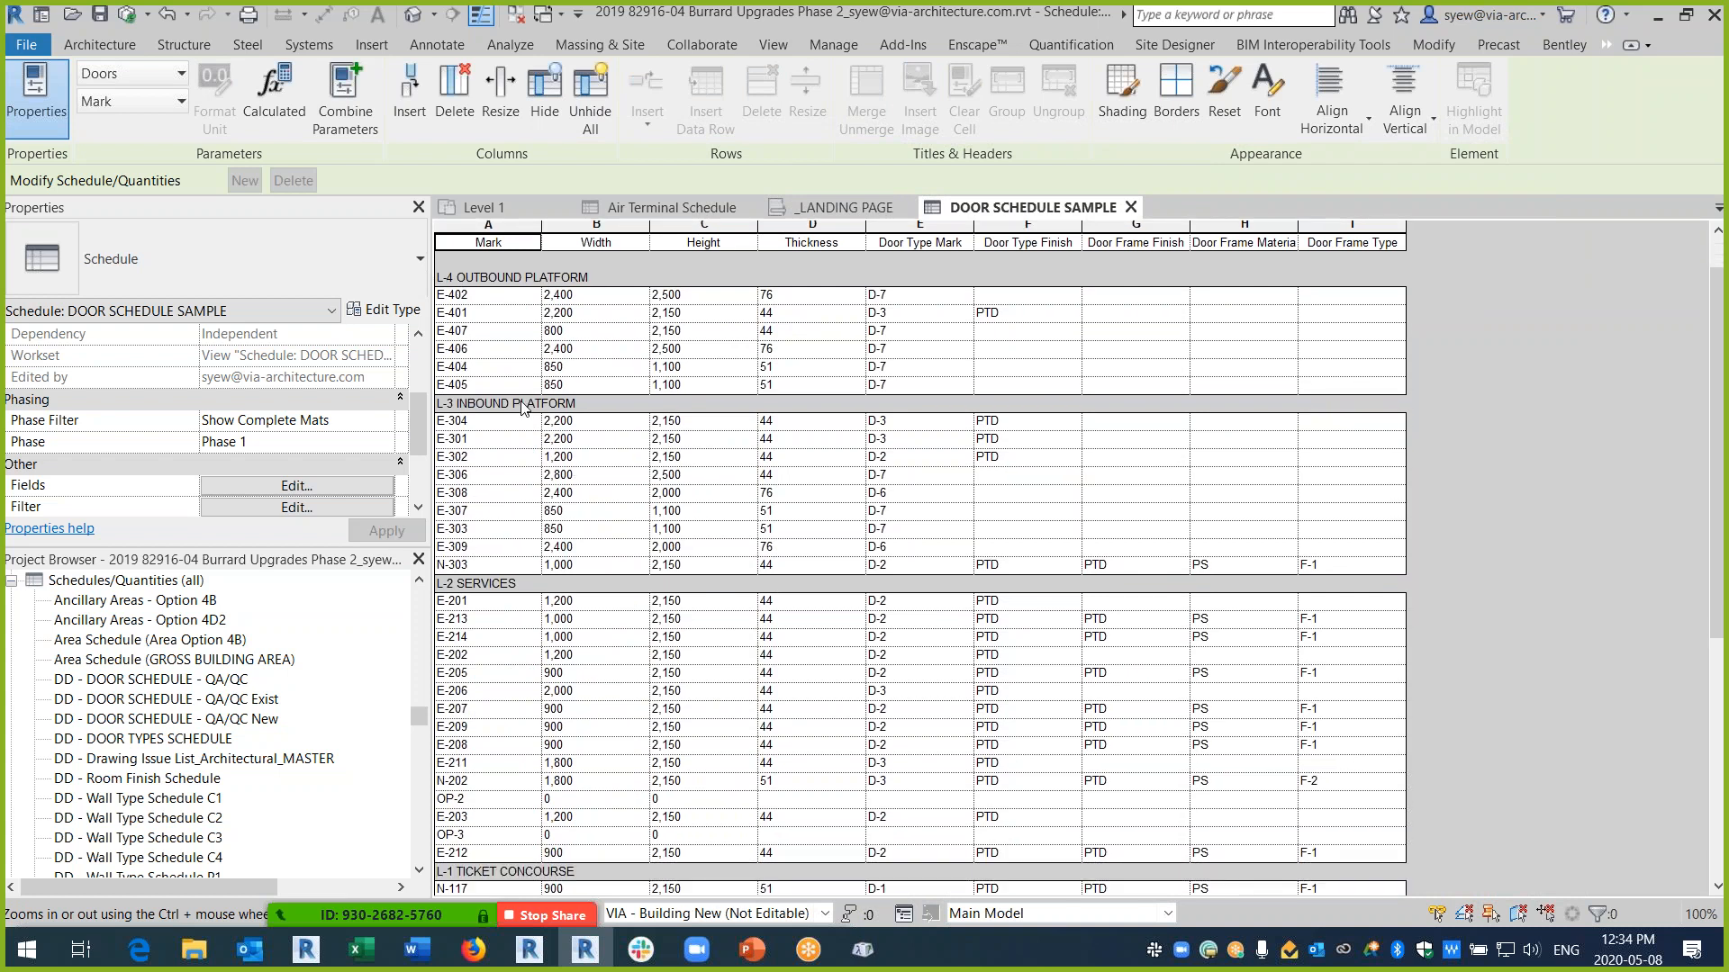
scroll(522, 407, "down", 8)
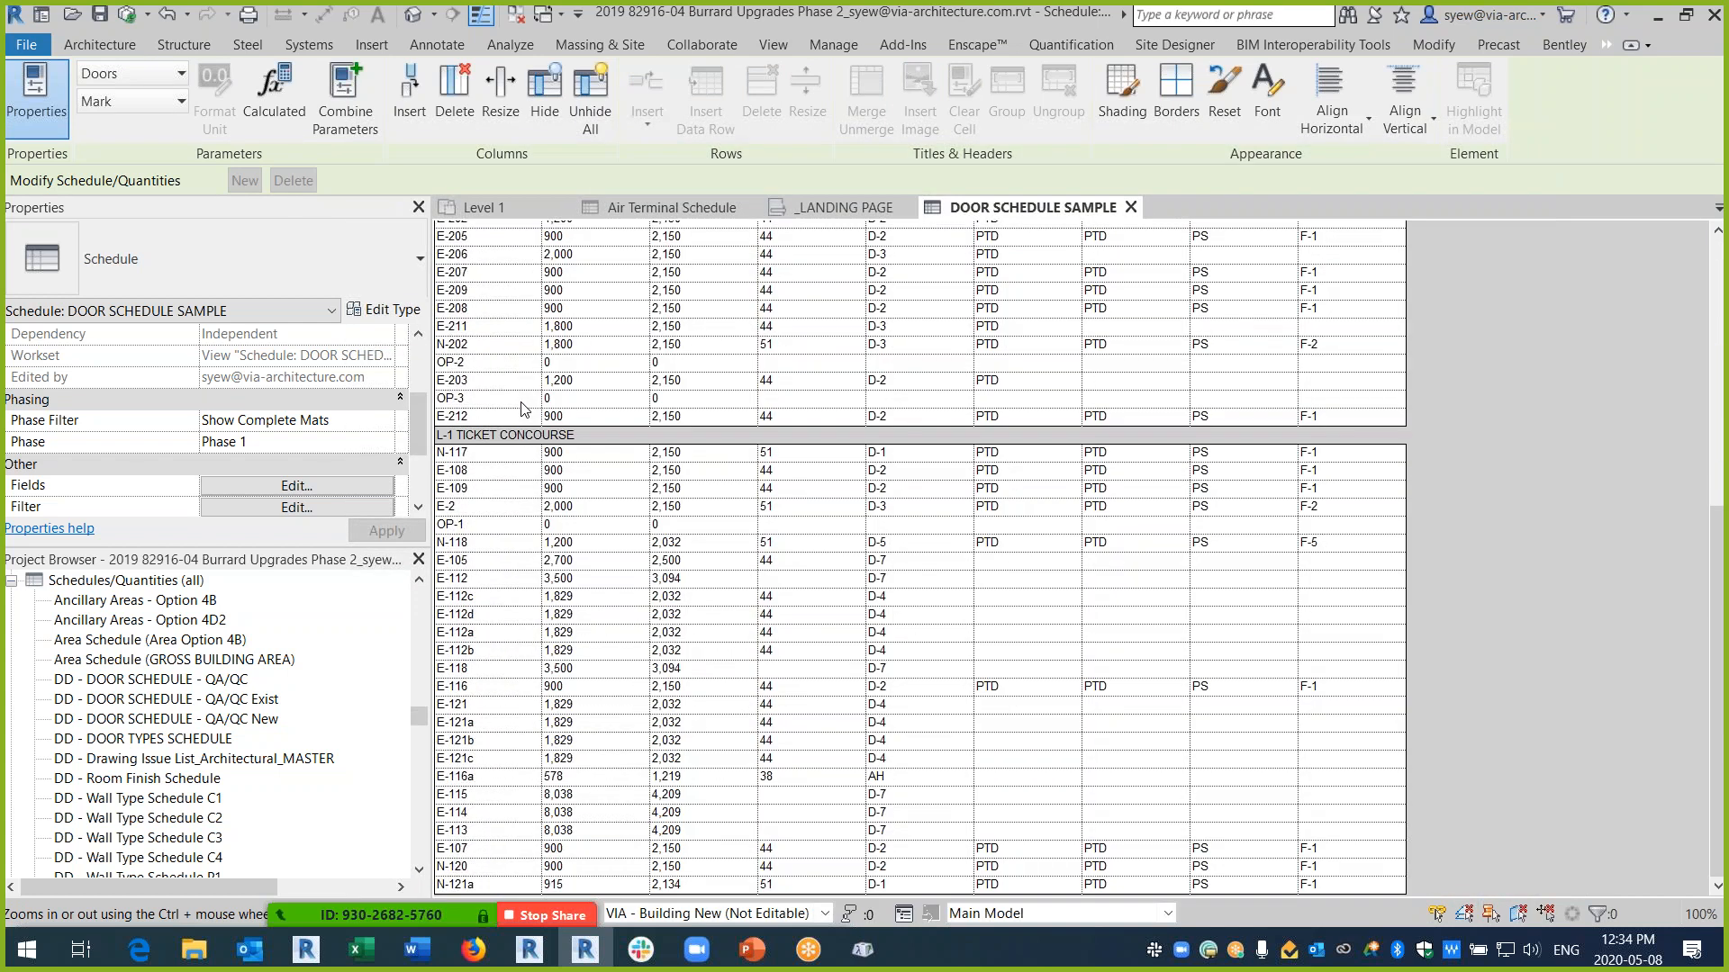
scroll(522, 407, "up", 9)
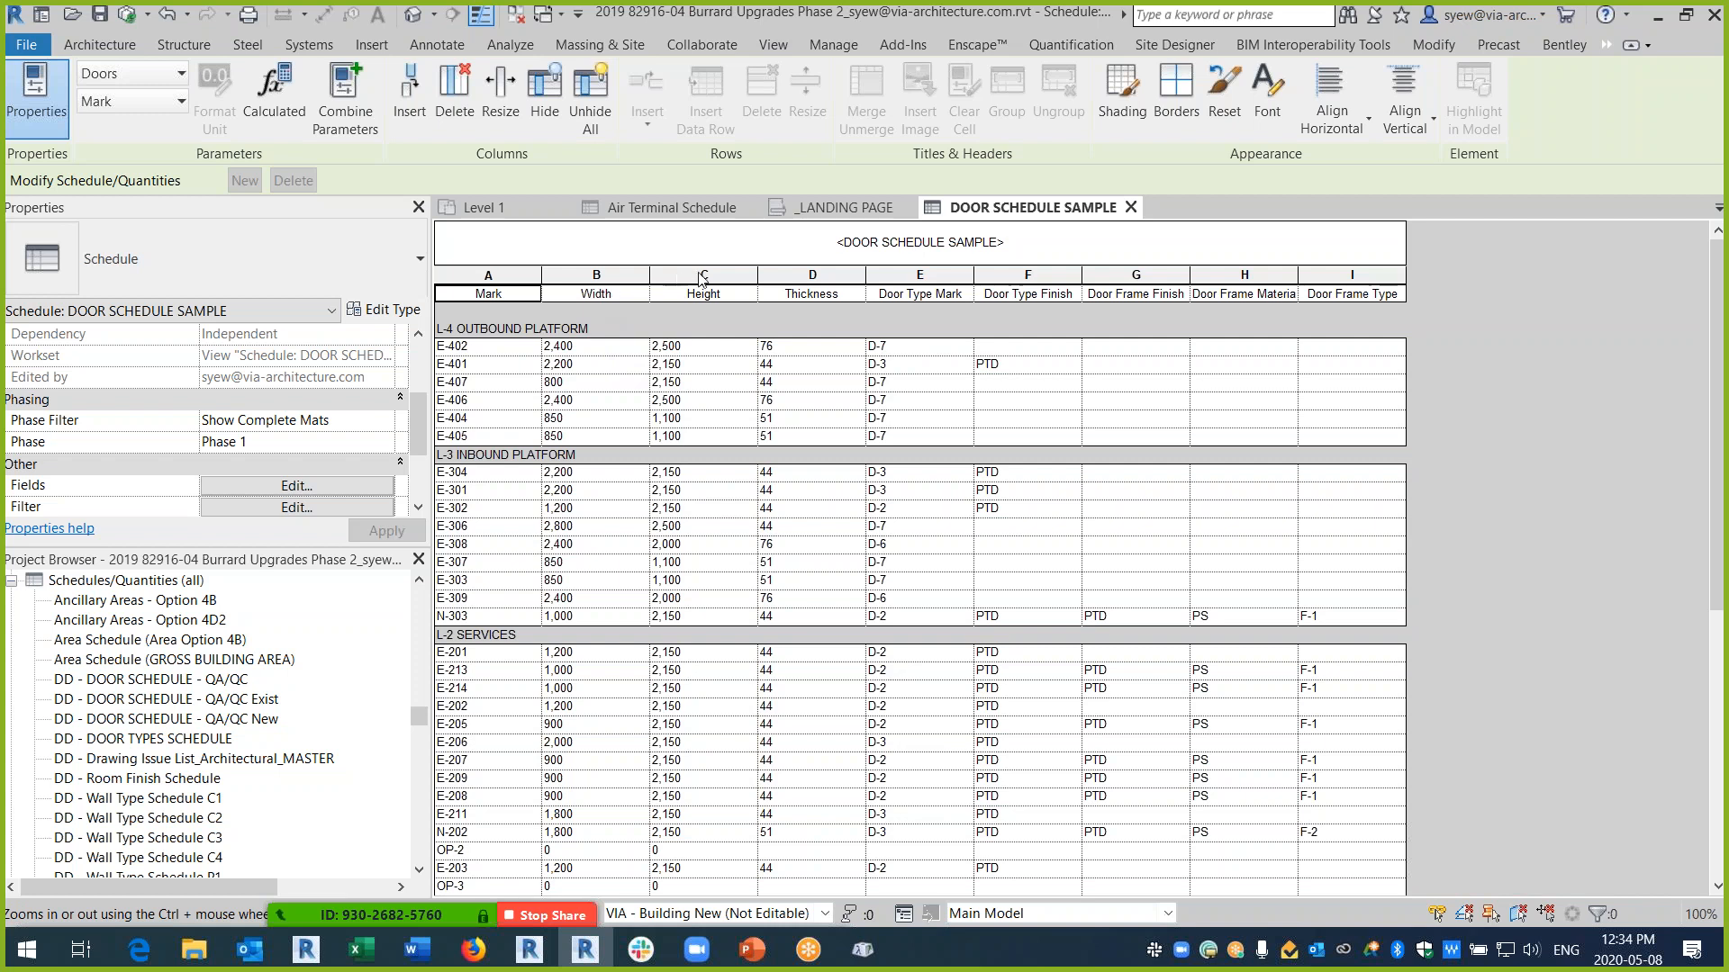
left_click(297, 486)
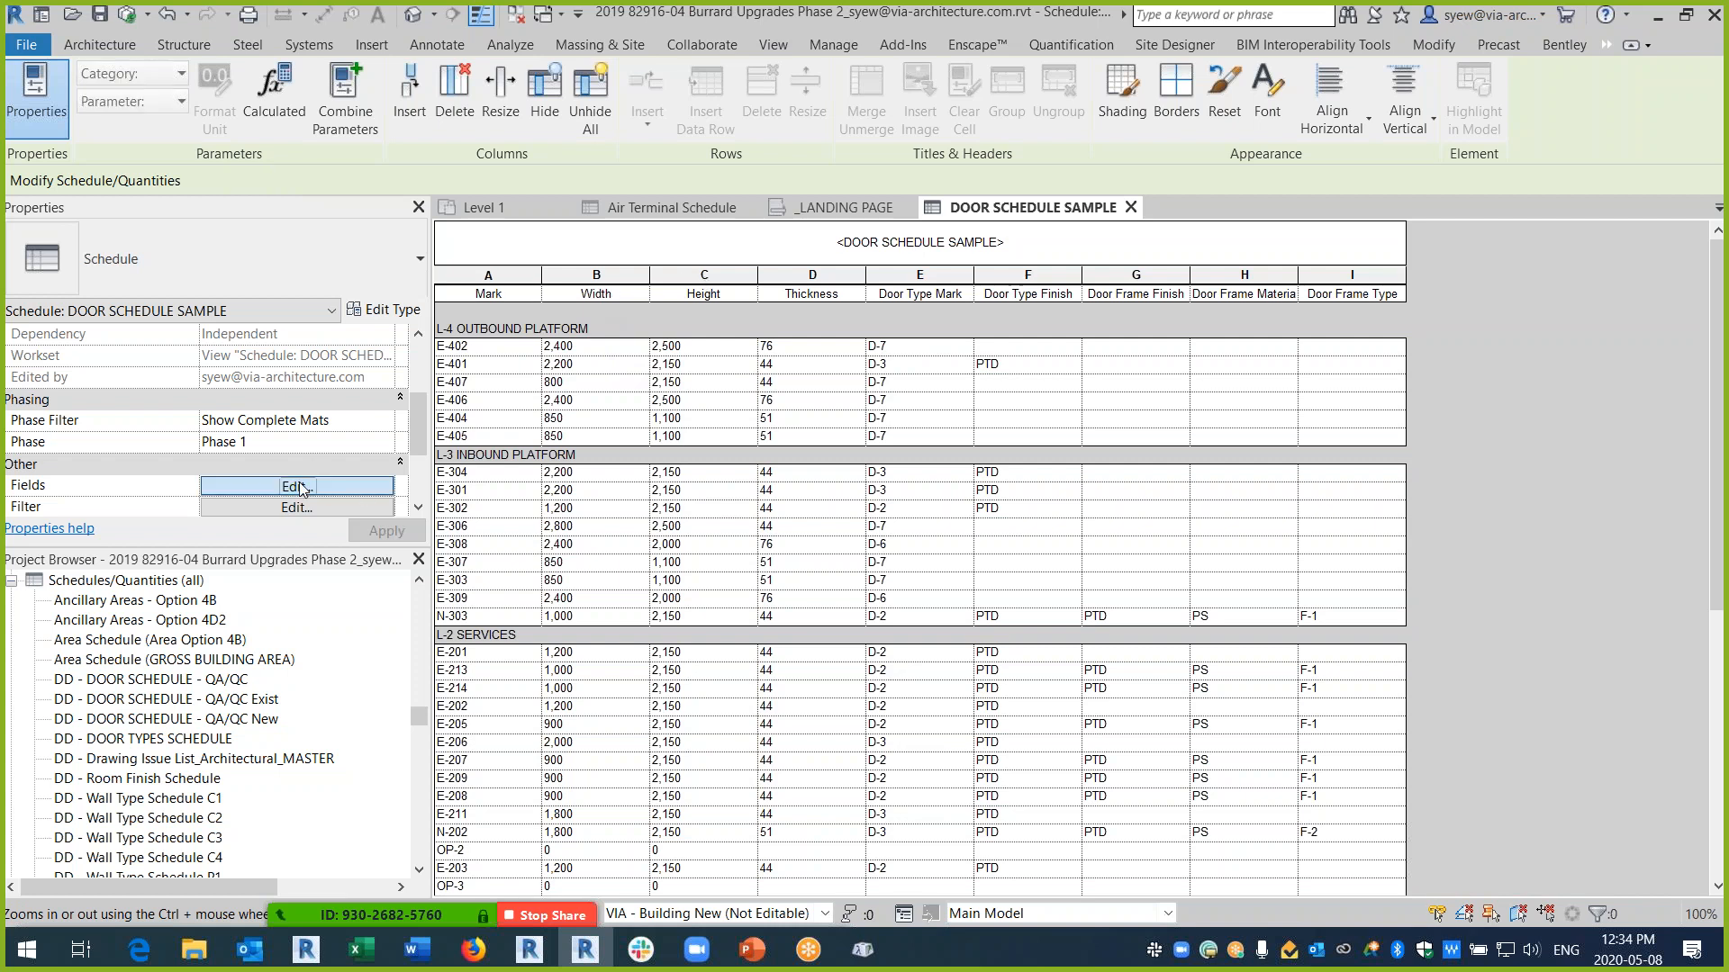
left_click_drag(1199, 256, 779, 229)
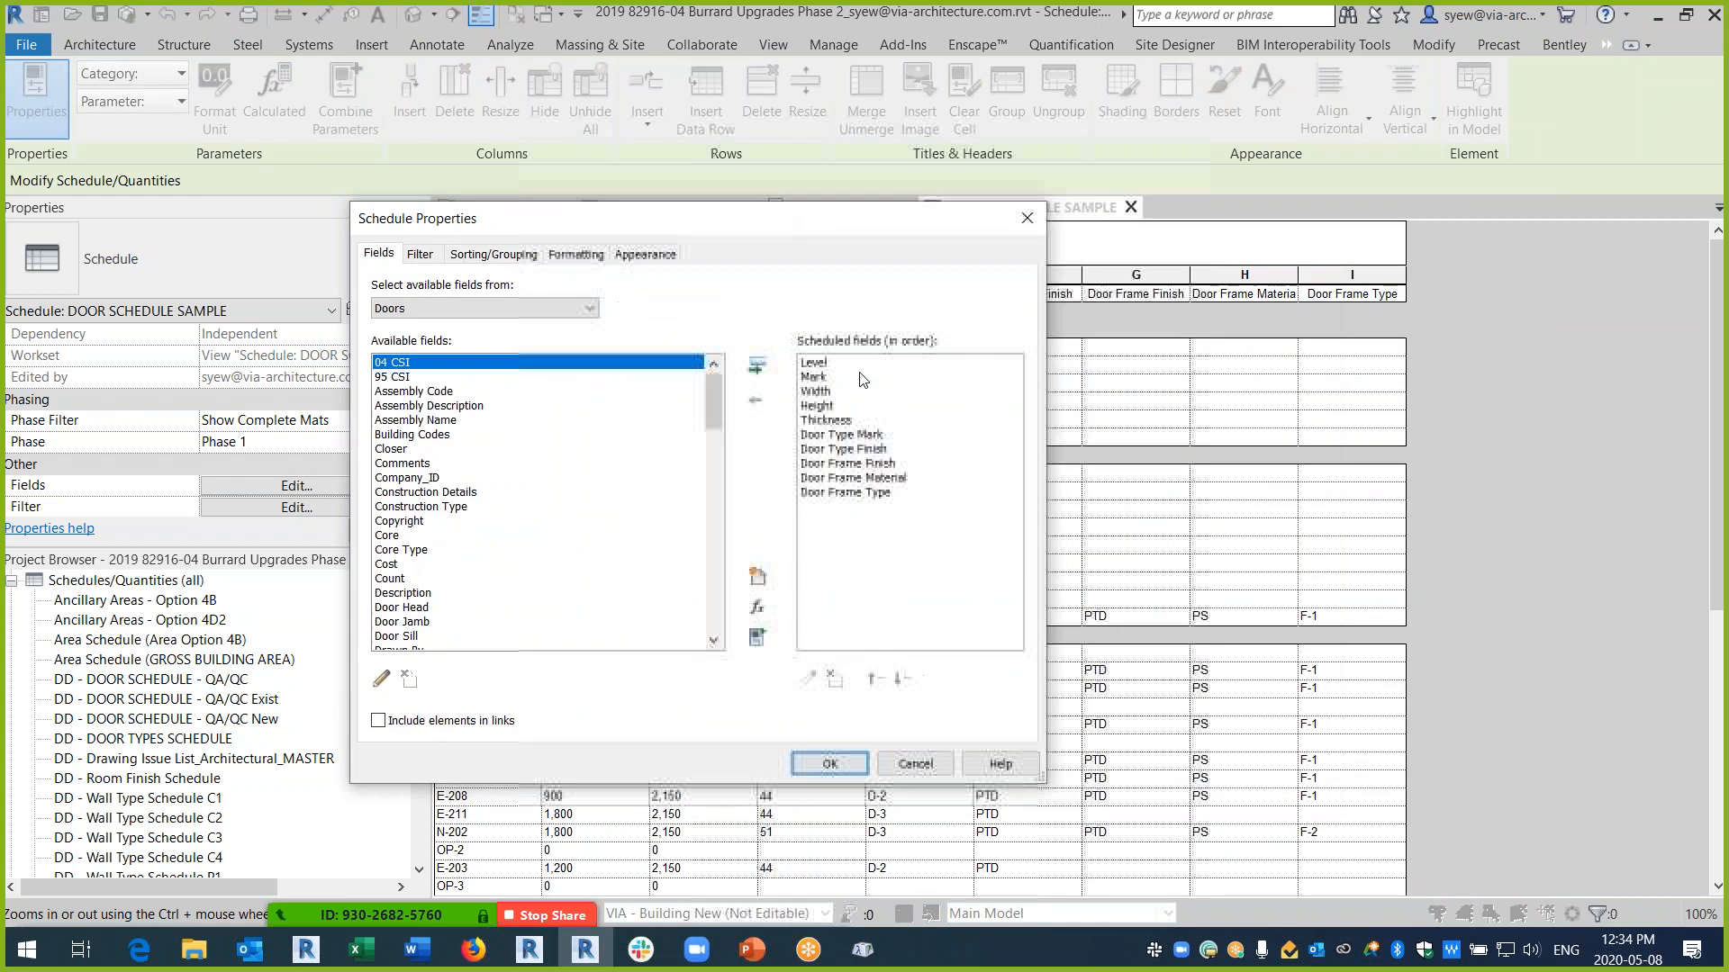
left_click(758, 637)
left_click_drag(715, 483, 715, 503)
left_click(578, 505)
key("w")
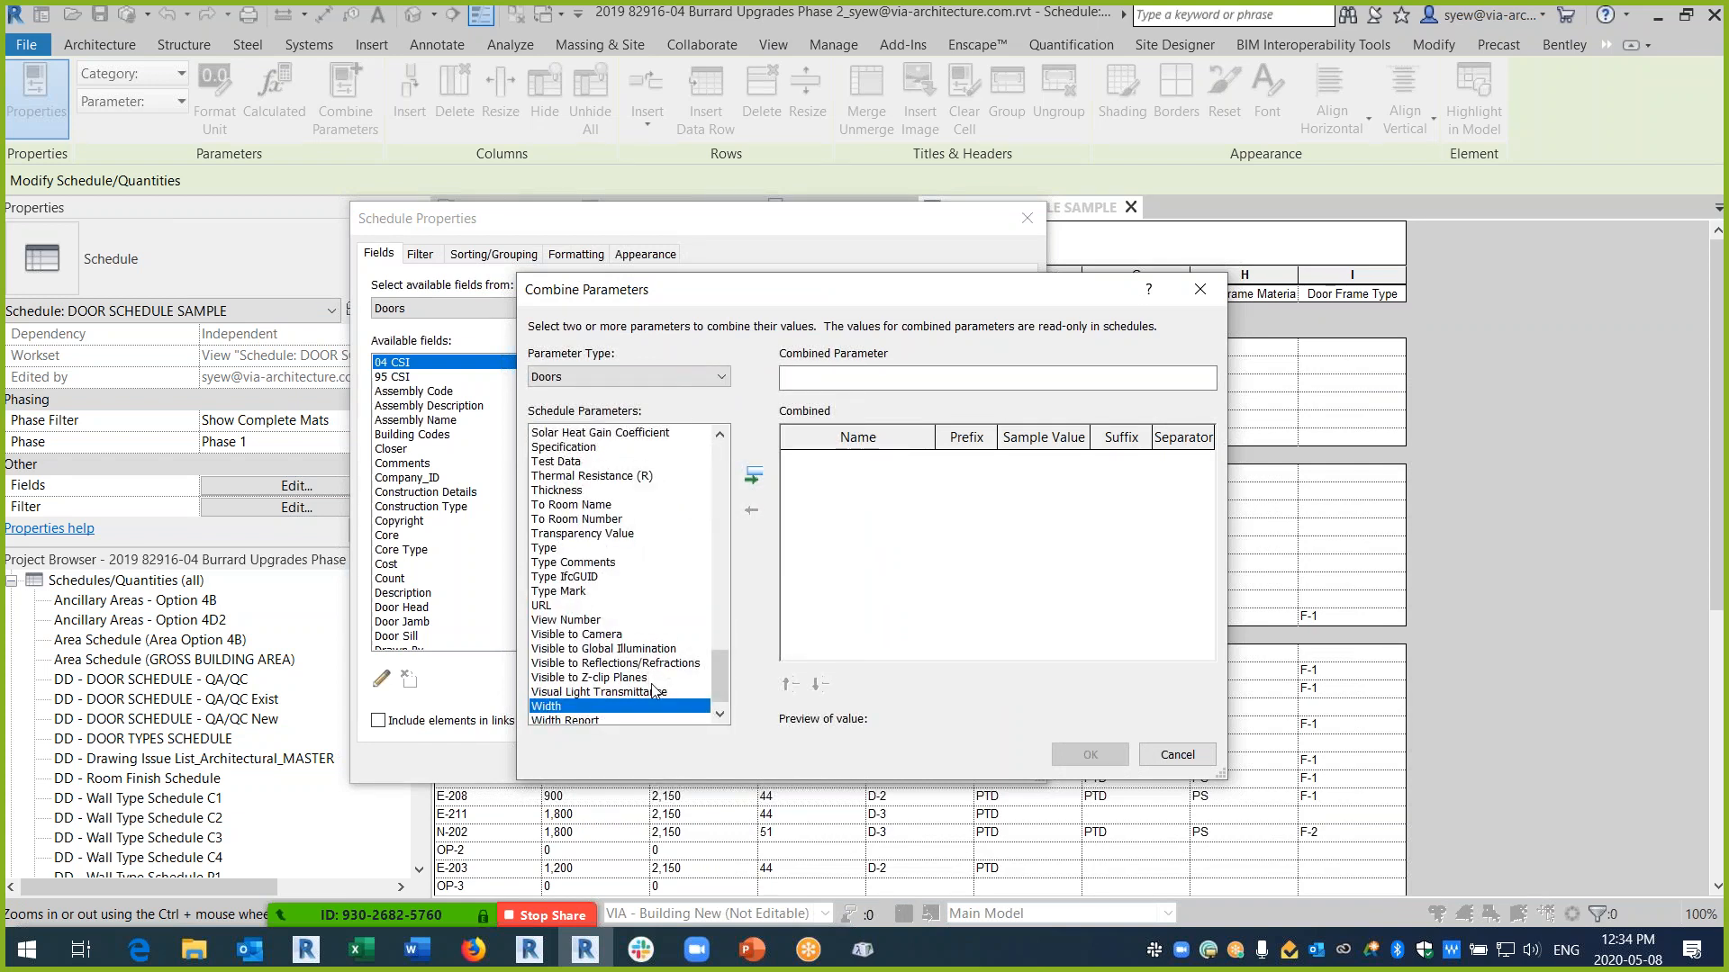
left_click(752, 476)
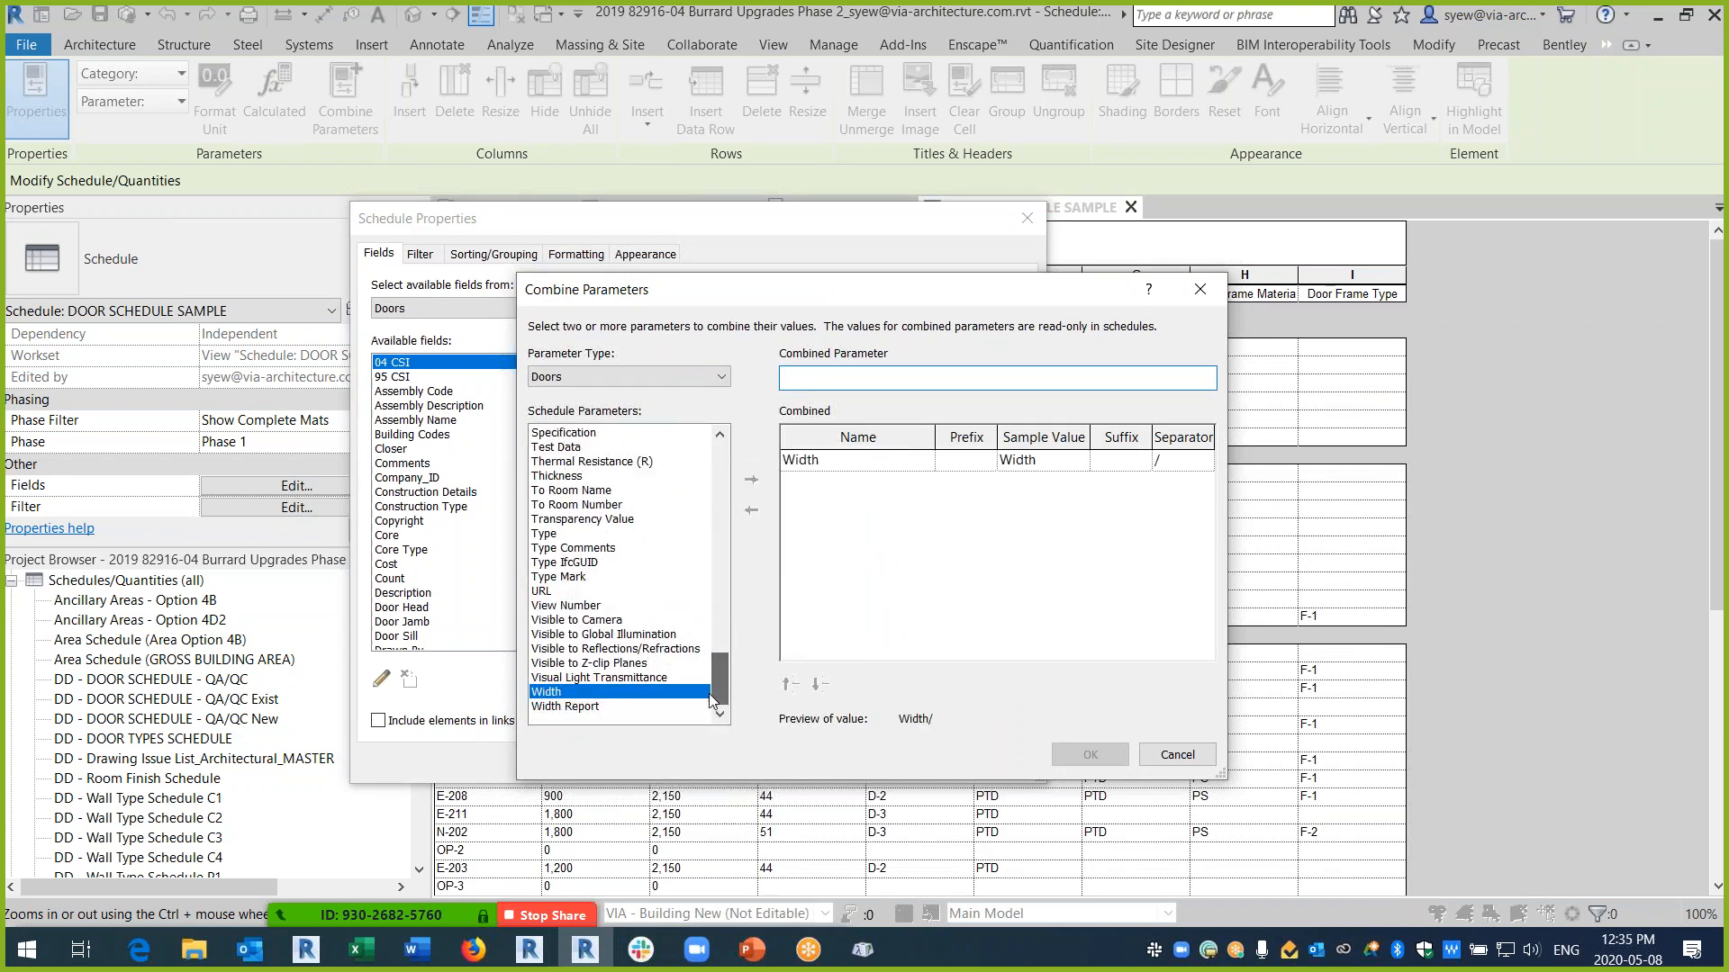
key("h")
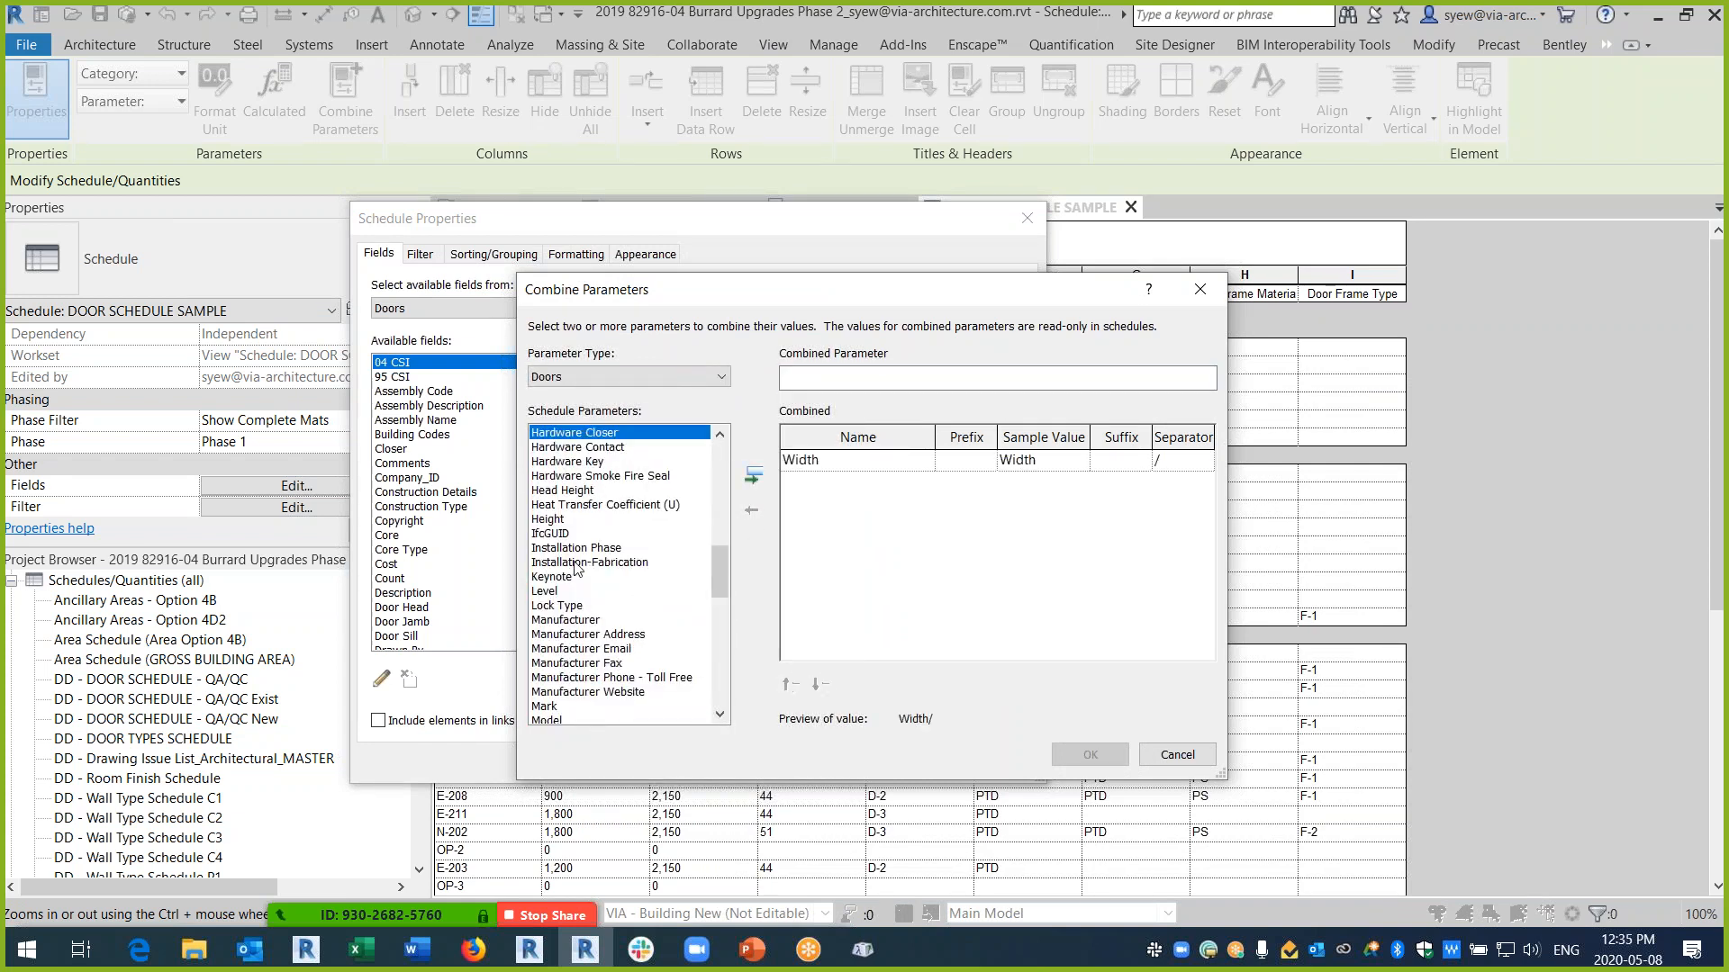
left_click(550, 519)
left_click(752, 476)
- Clear Height's separator, set Width's separator to a space and X, and name the combined parameter WIDTH X HEIGHT
left_click(1181, 483)
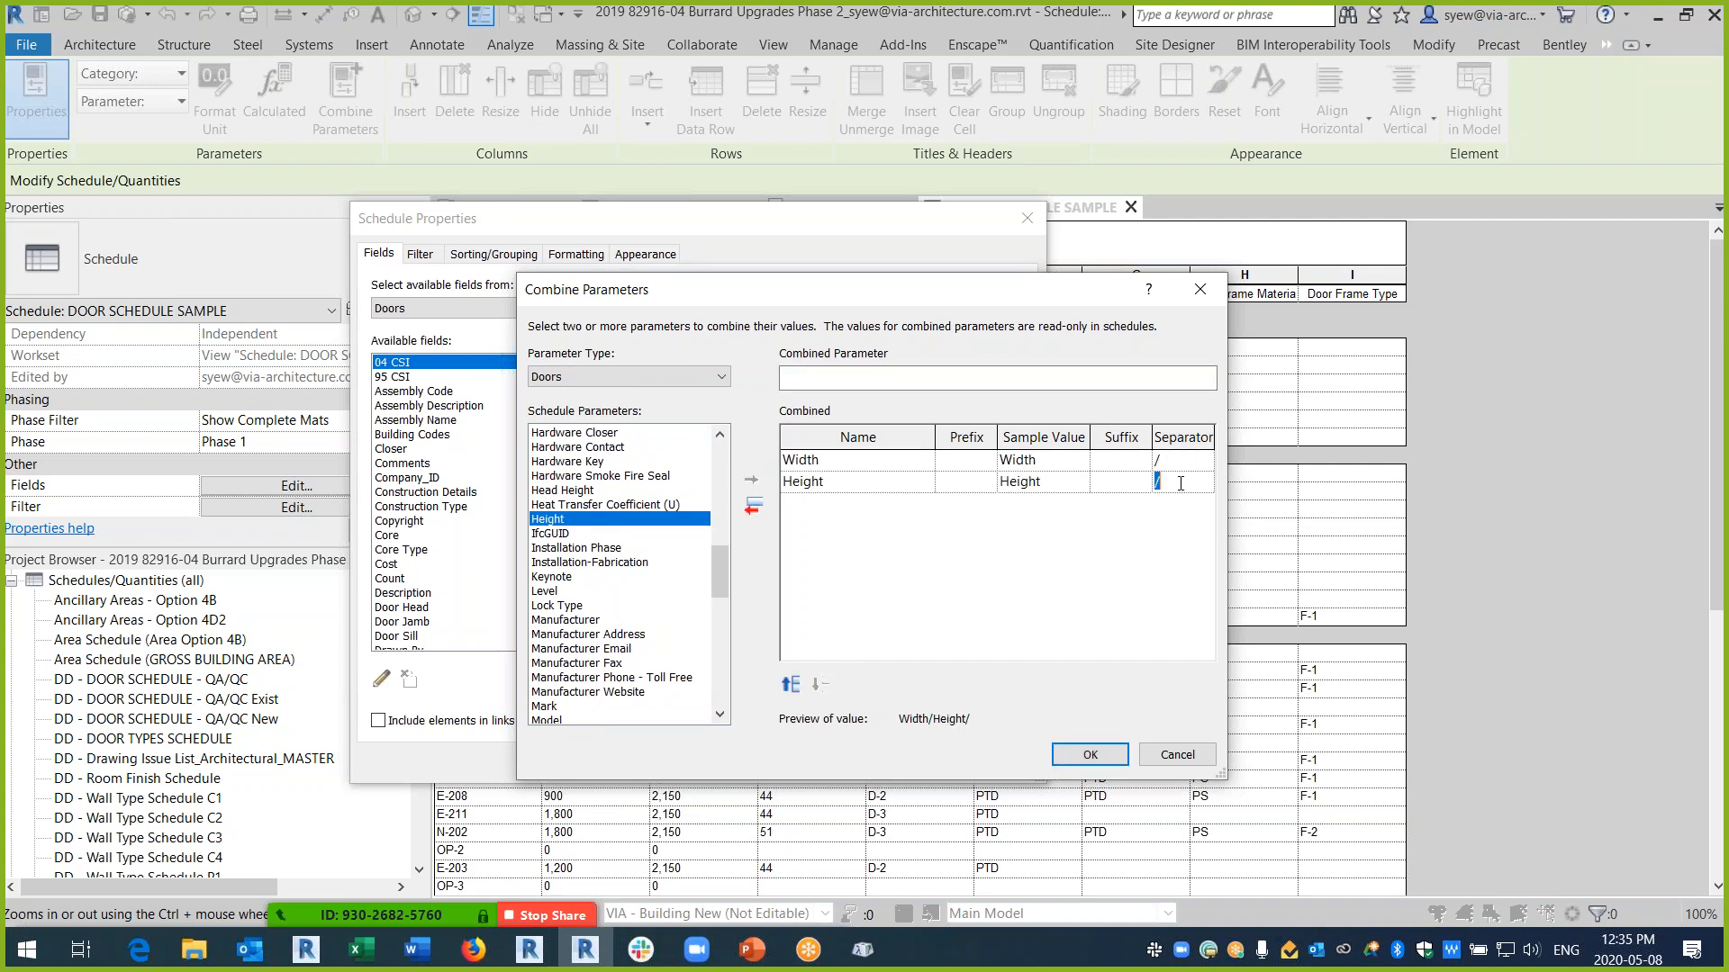
left_click(1182, 460)
left_click(919, 380)
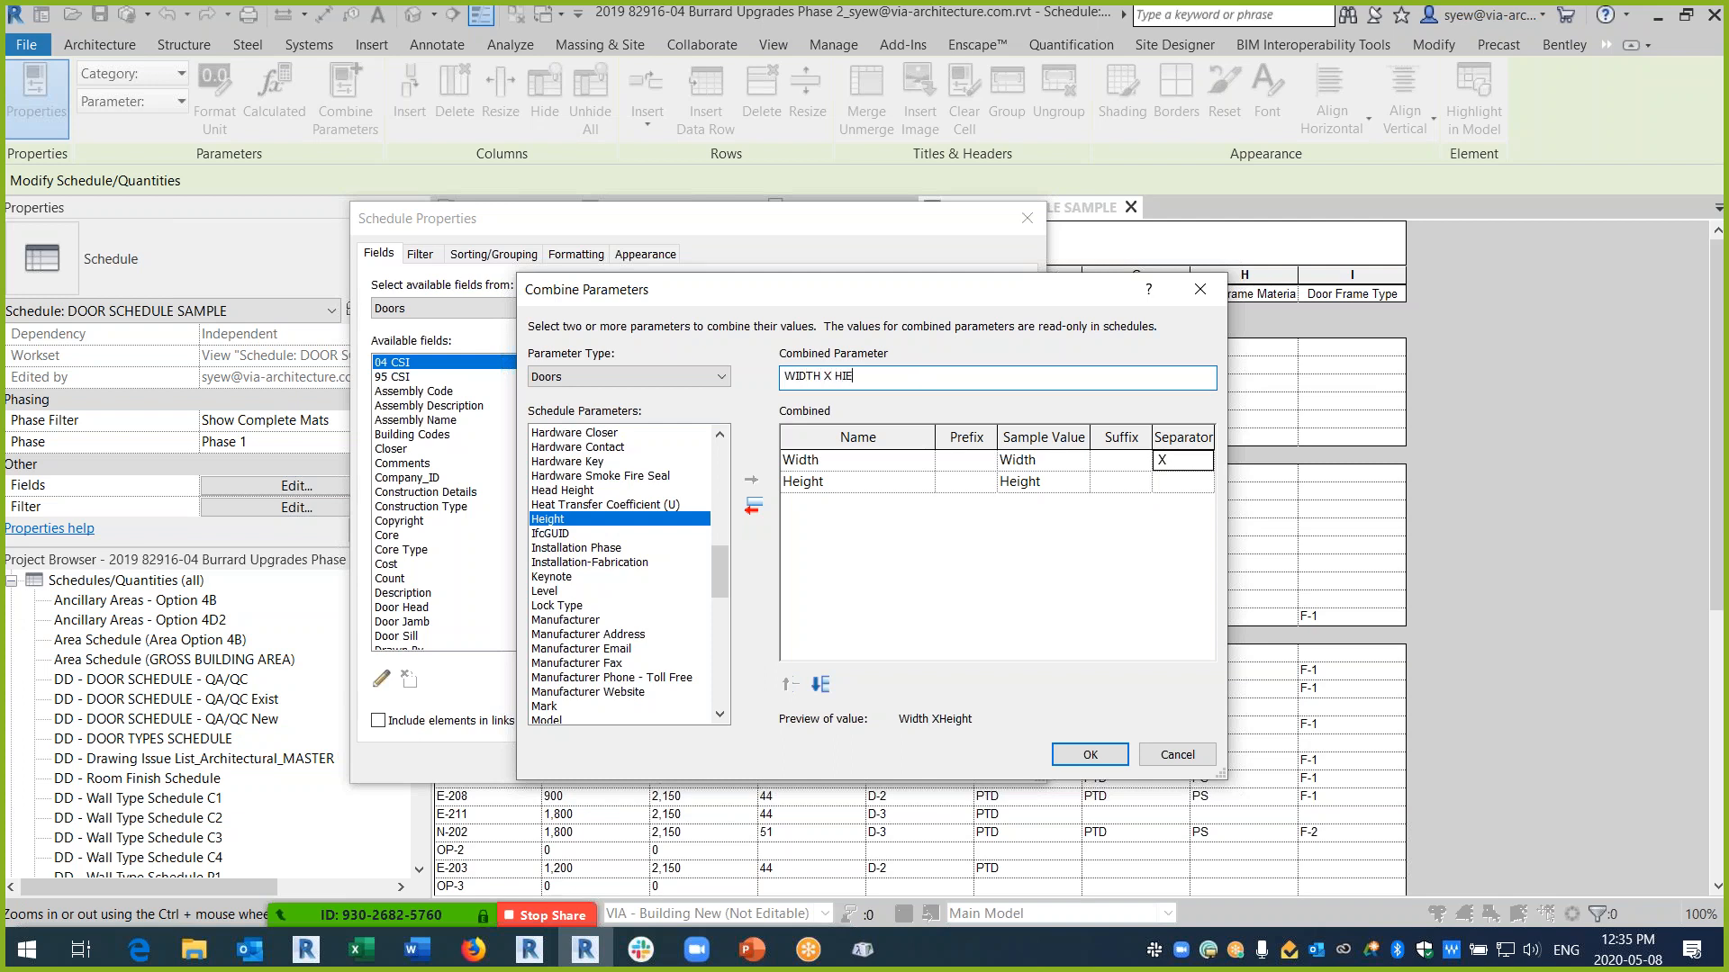
left_click(1090, 752)
- Move the WIDTH X HEIGHT field up the scheduled fields to sit directly above Width
left_click(876, 679)
left_click(876, 679)
left_click(876, 679)
left_click(876, 679)
left_click(876, 679)
left_click(876, 679)
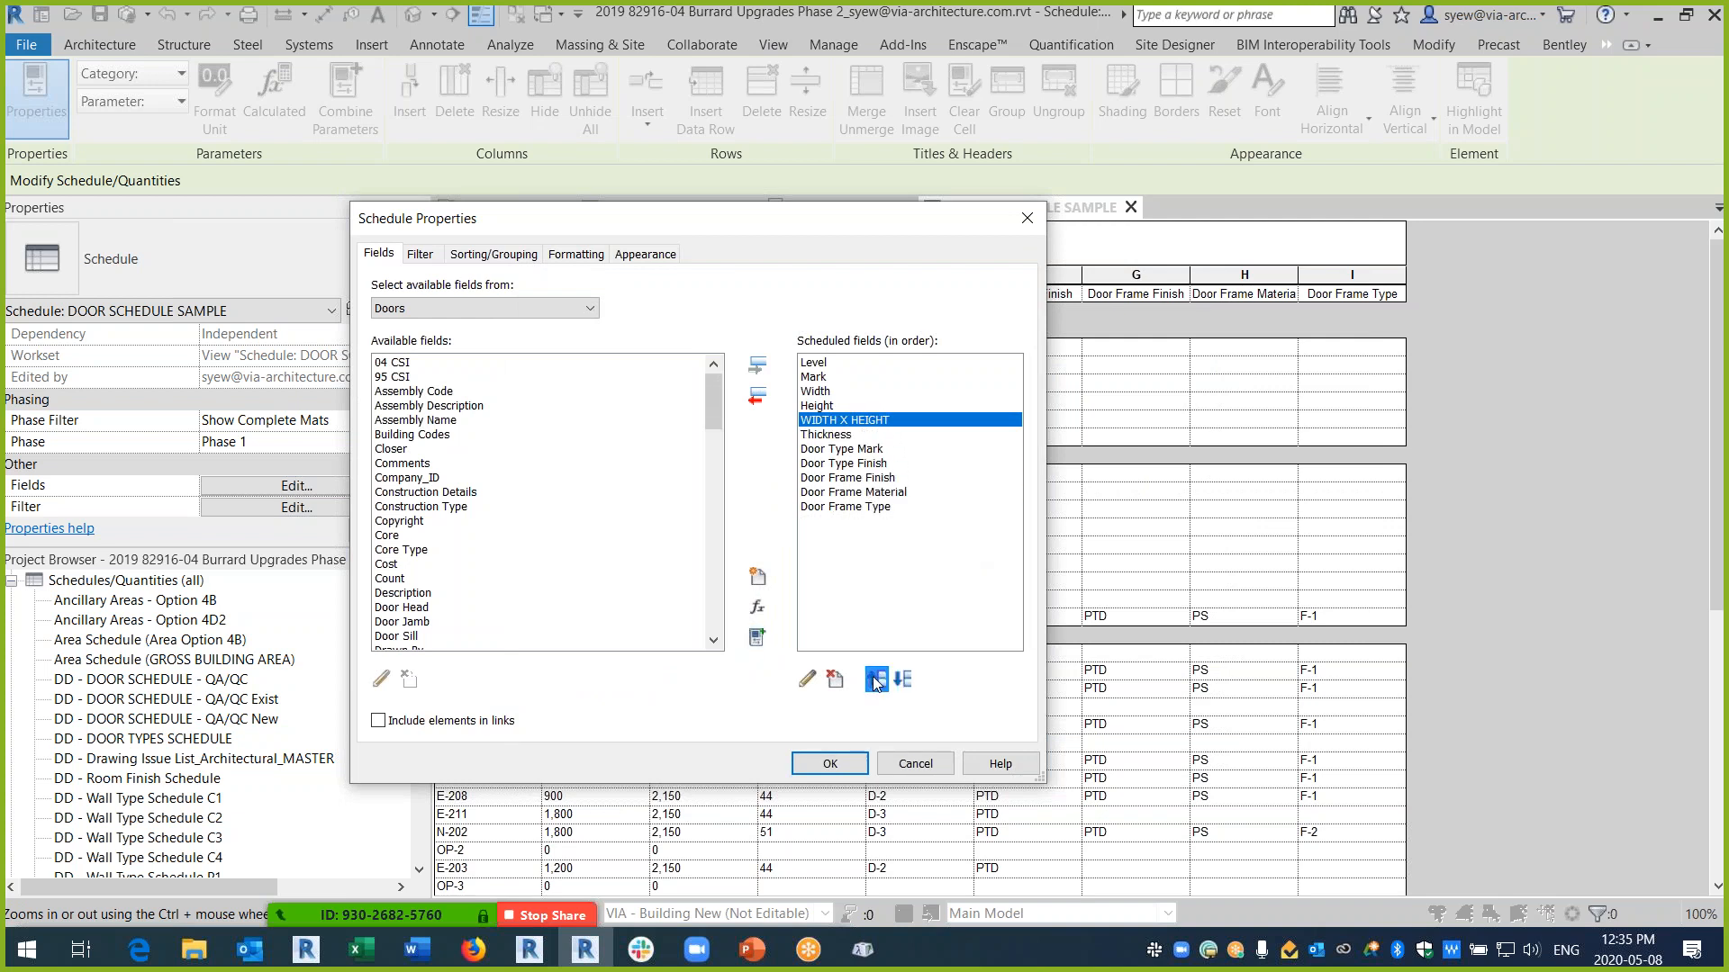
left_click(876, 679)
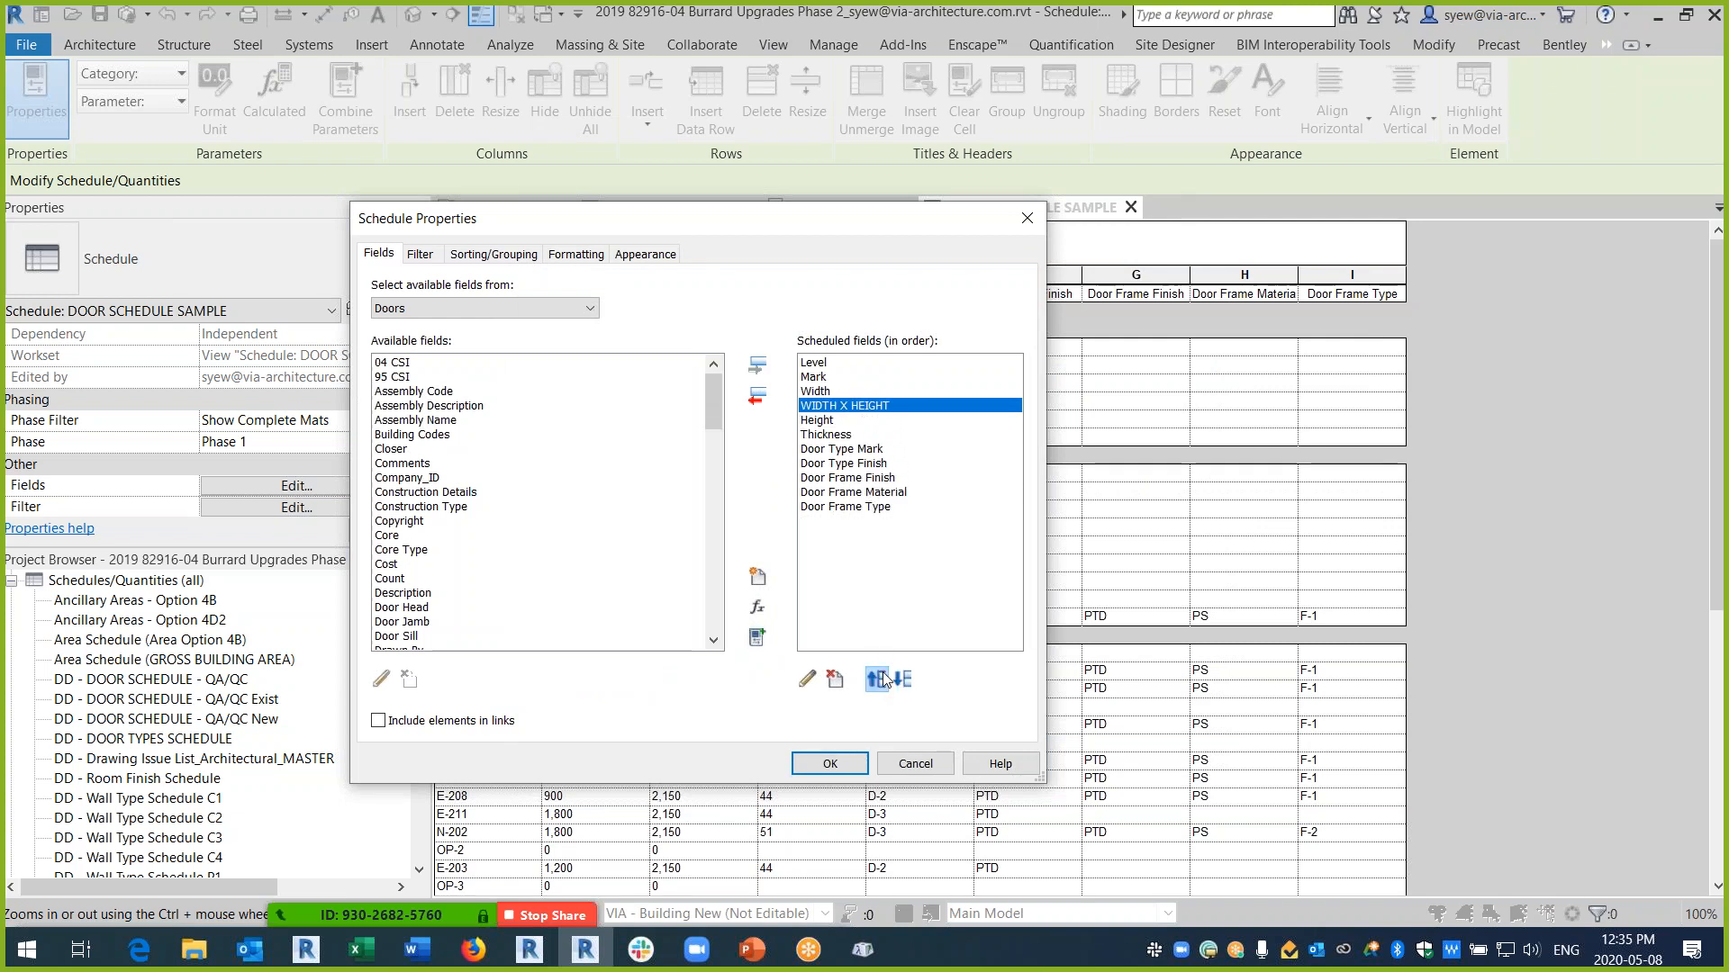
left_click(876, 679)
- Hide the separate Width and Height fields through their formatting and apply the changes to the schedule
left_click(821, 410)
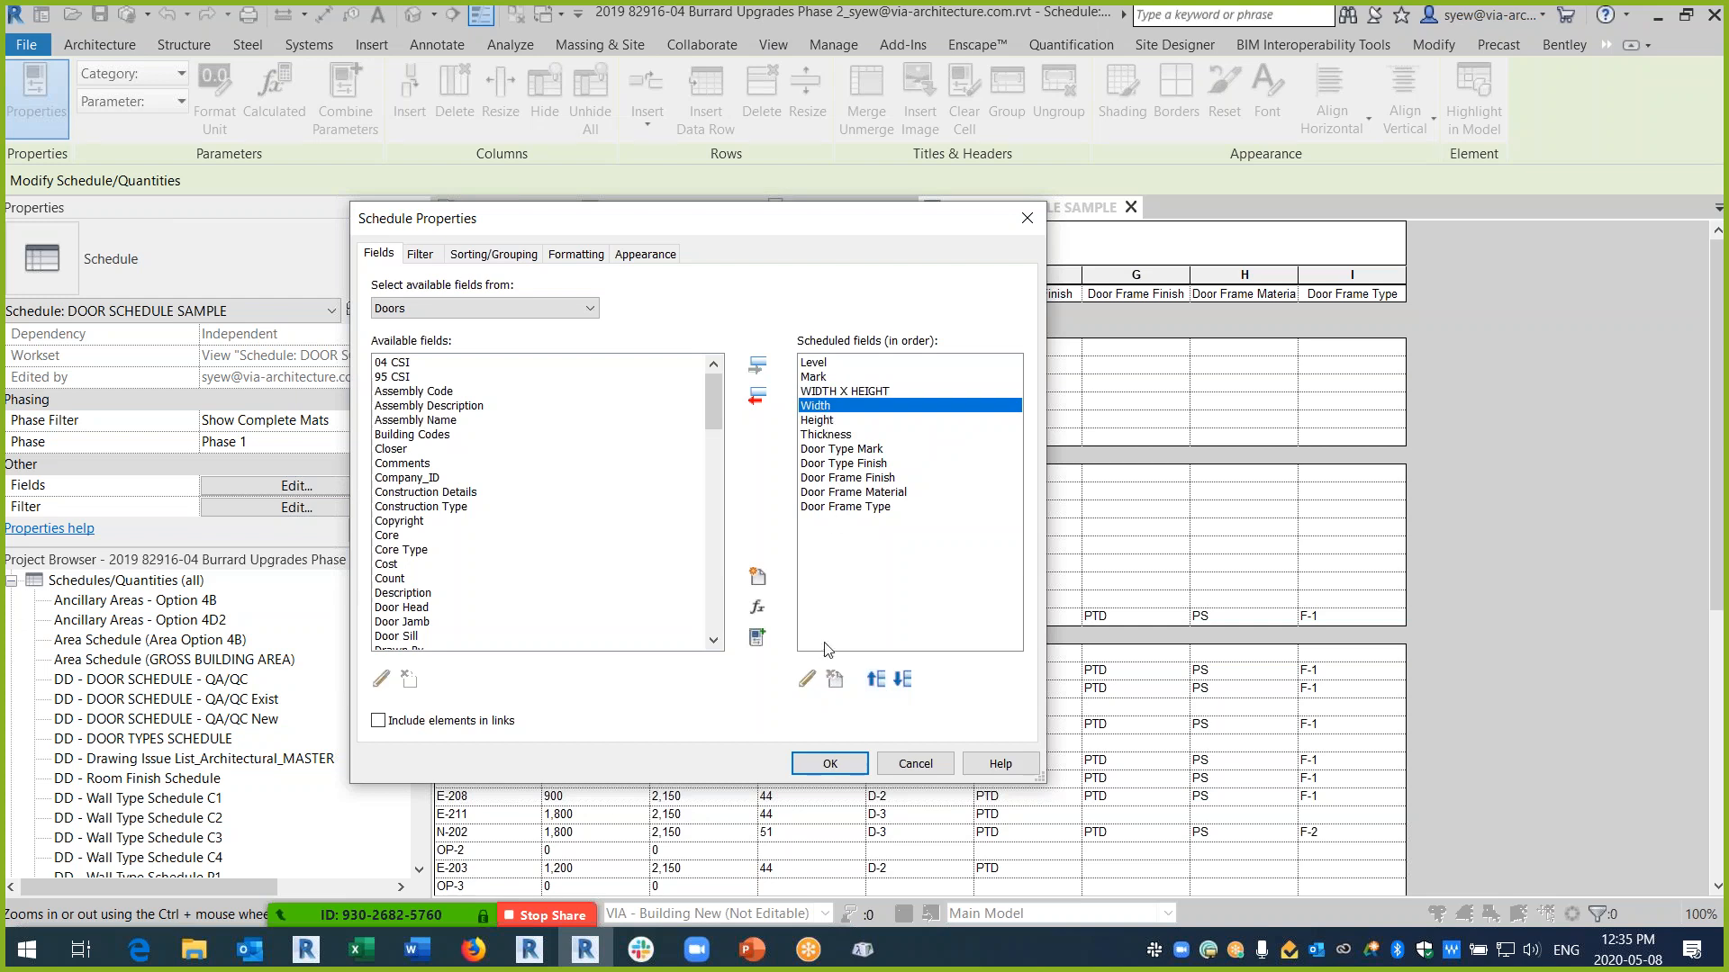
left_click(505, 255)
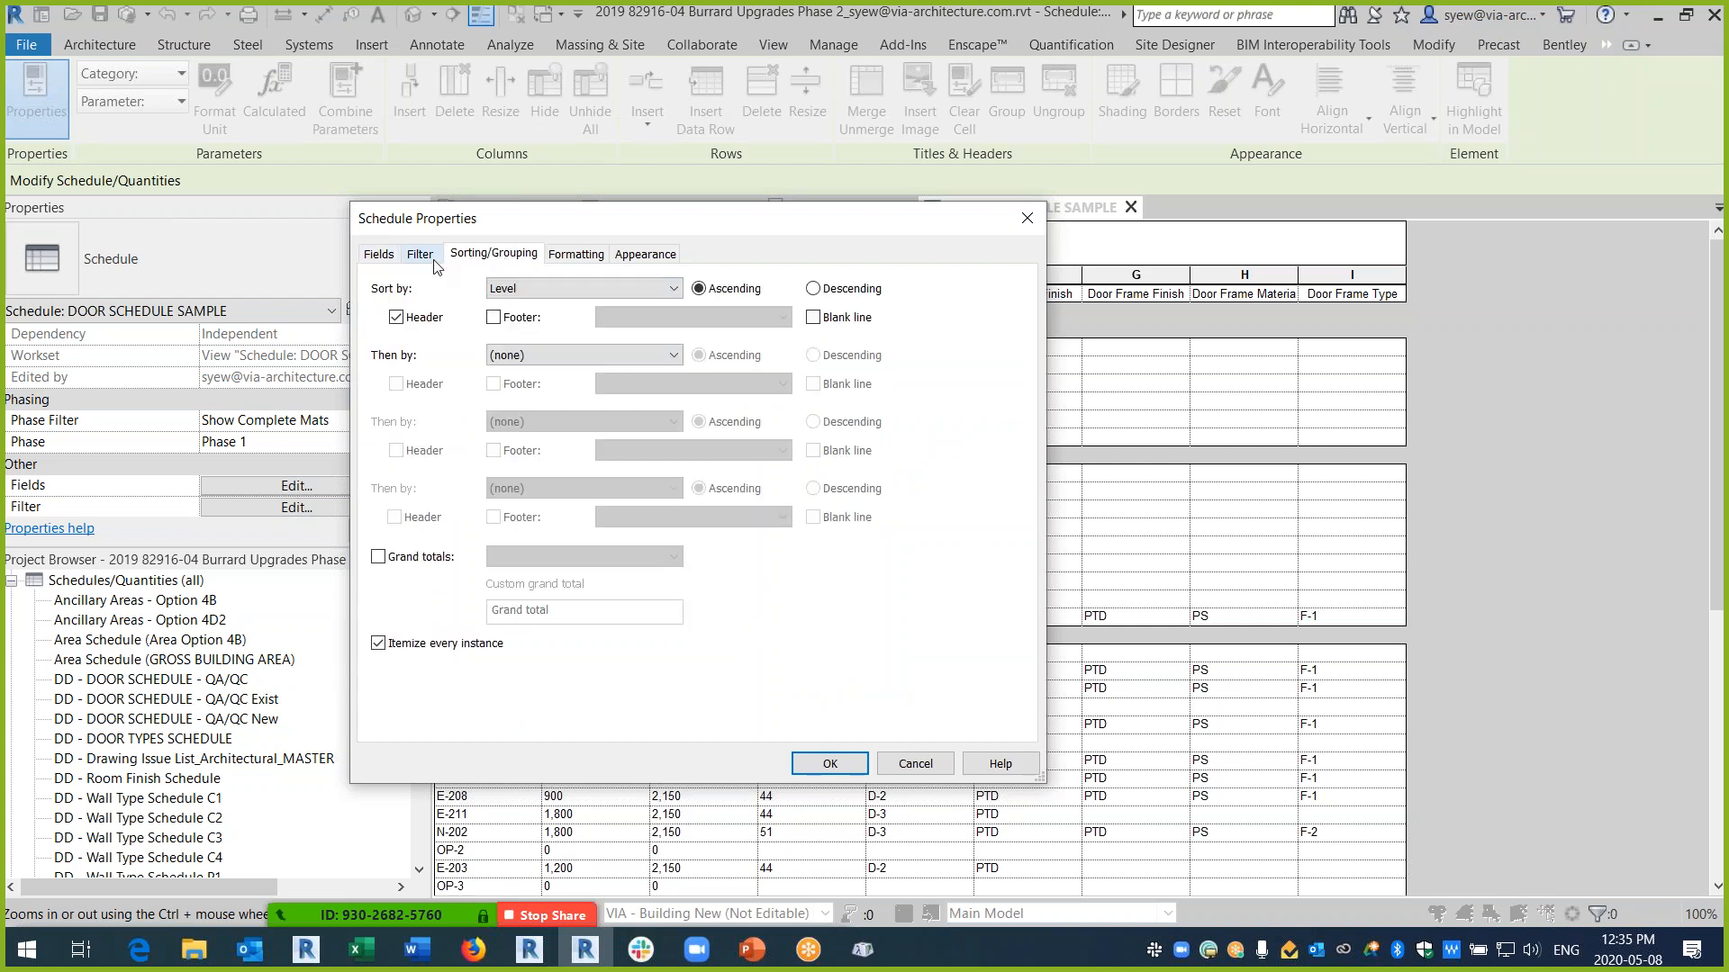
left_click(576, 255)
left_click(493, 255)
left_click(416, 256)
left_click(379, 254)
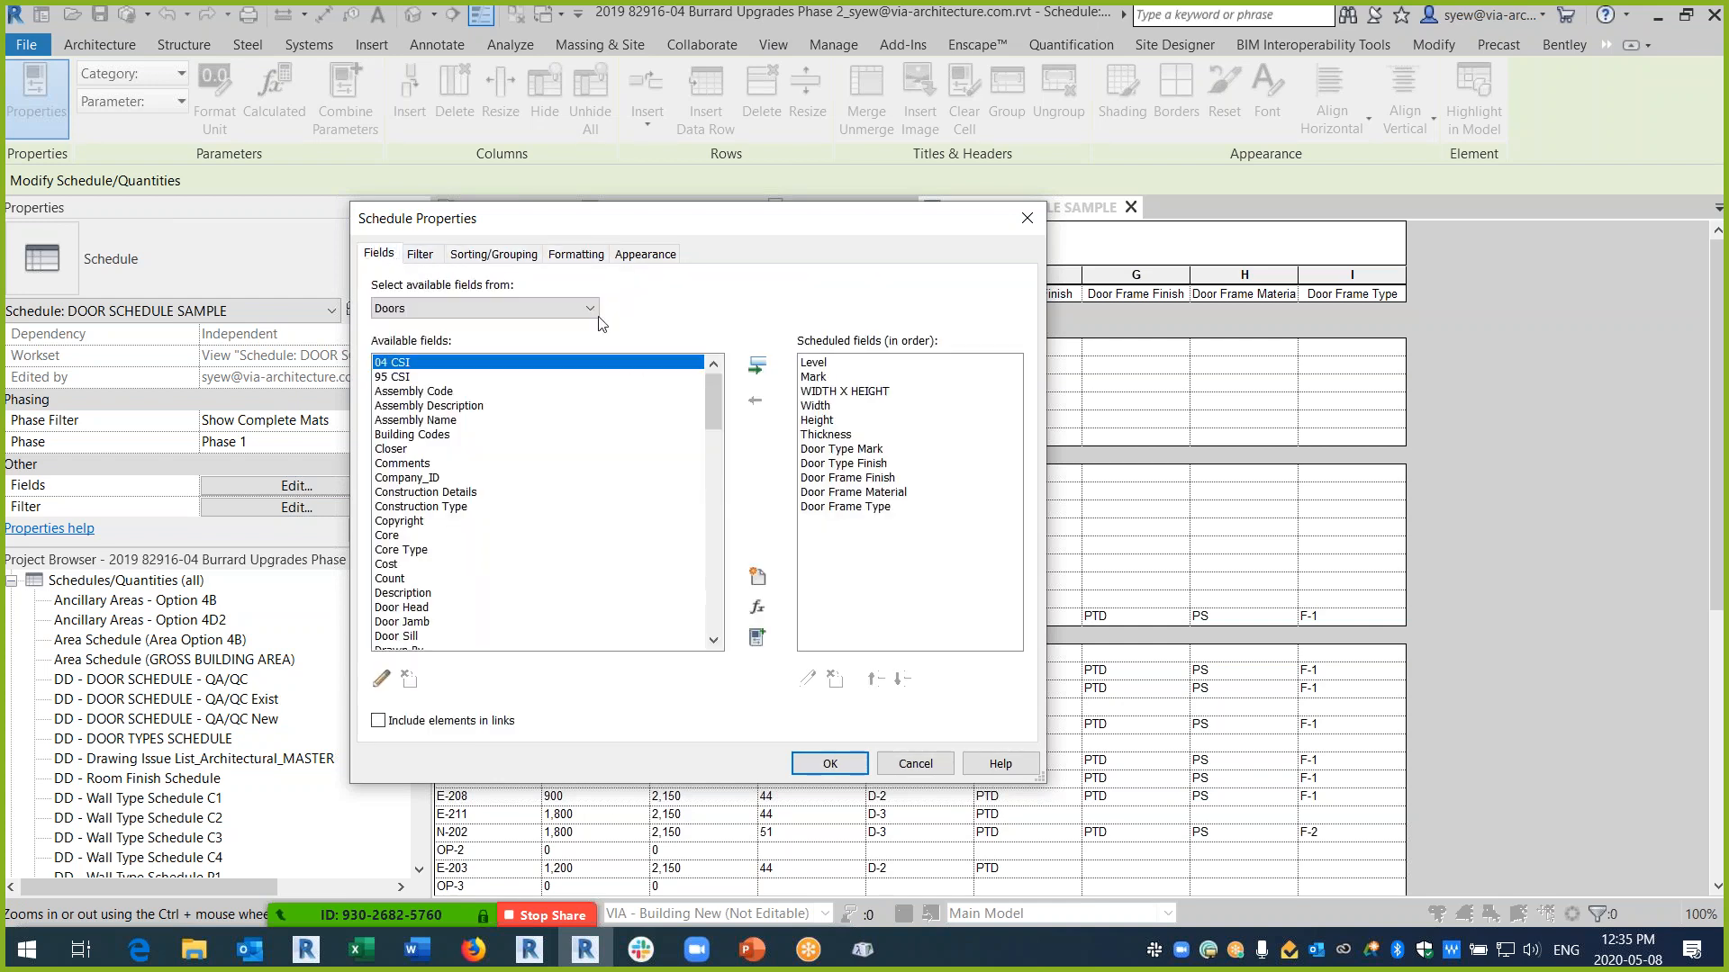
left_click(823, 406)
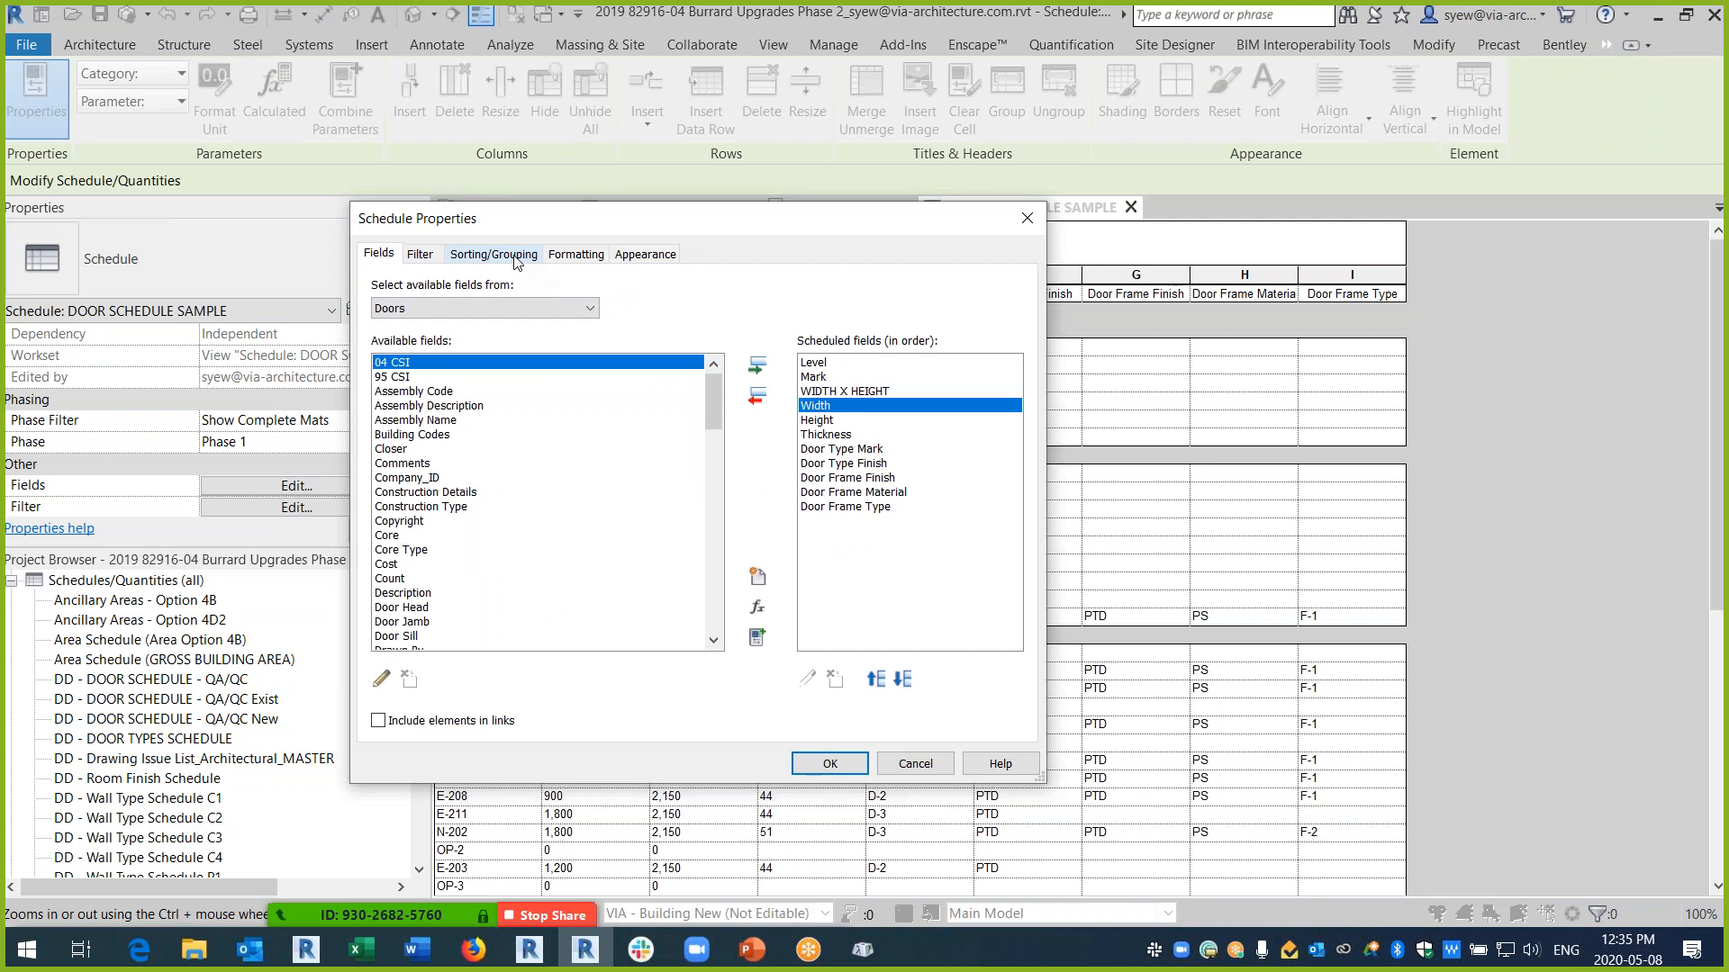
left_click(577, 254)
left_click(407, 346)
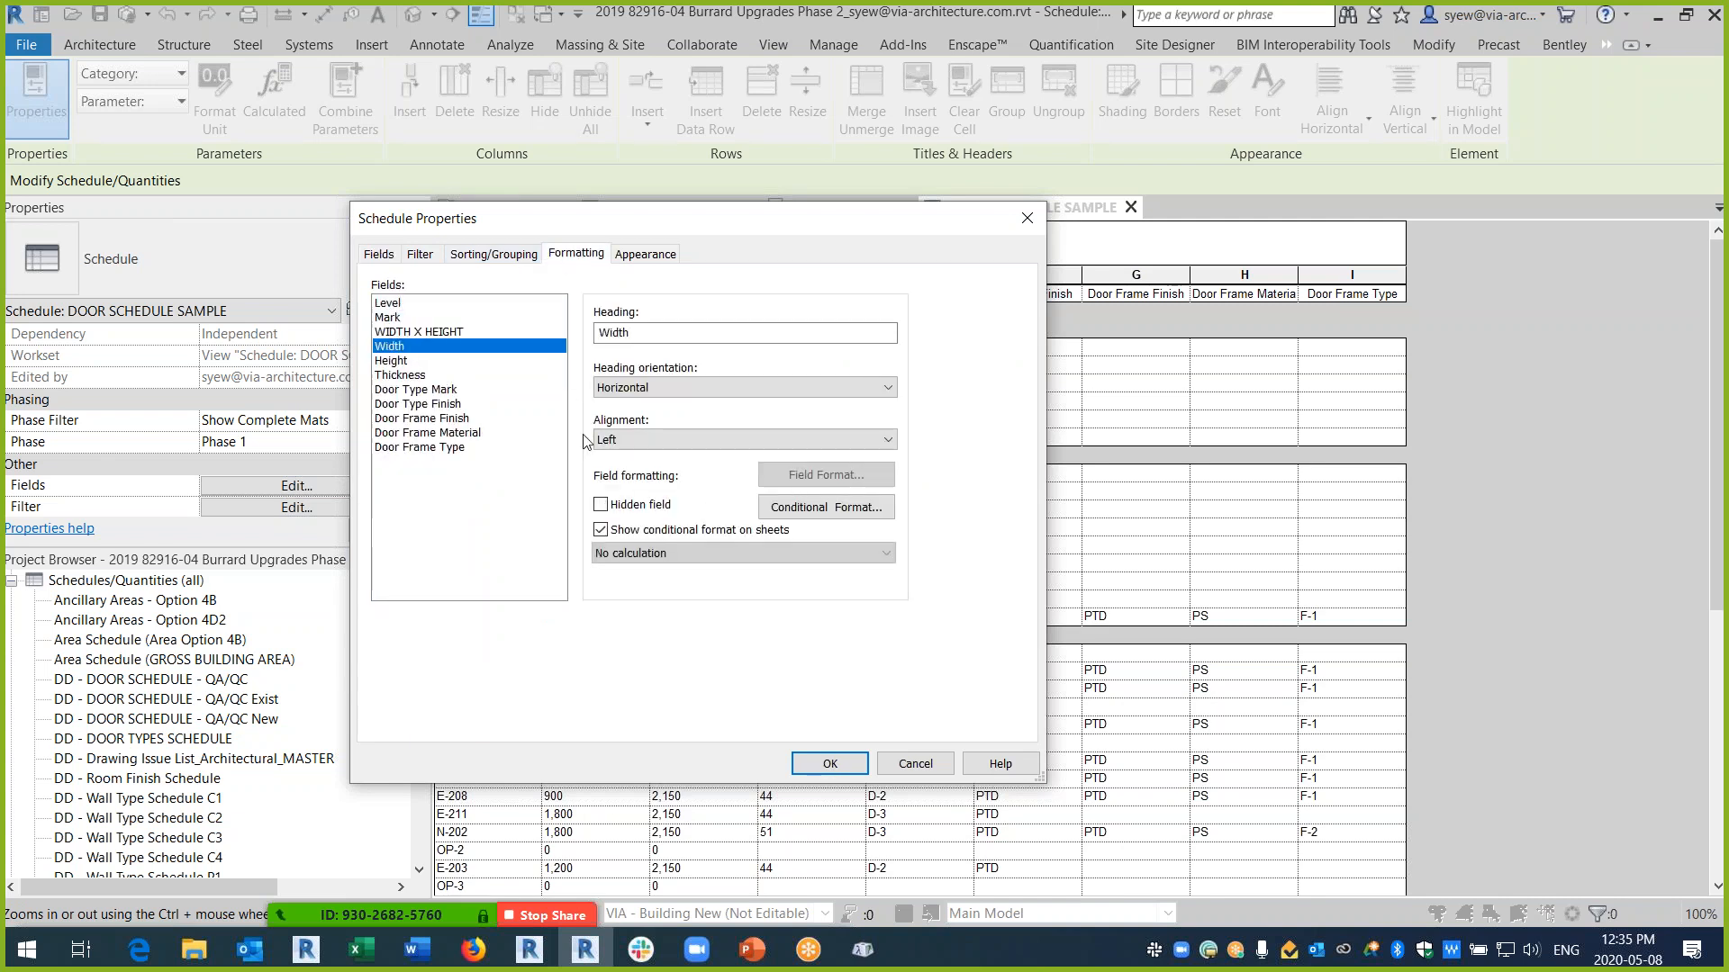
left_click(397, 361)
left_click(599, 505)
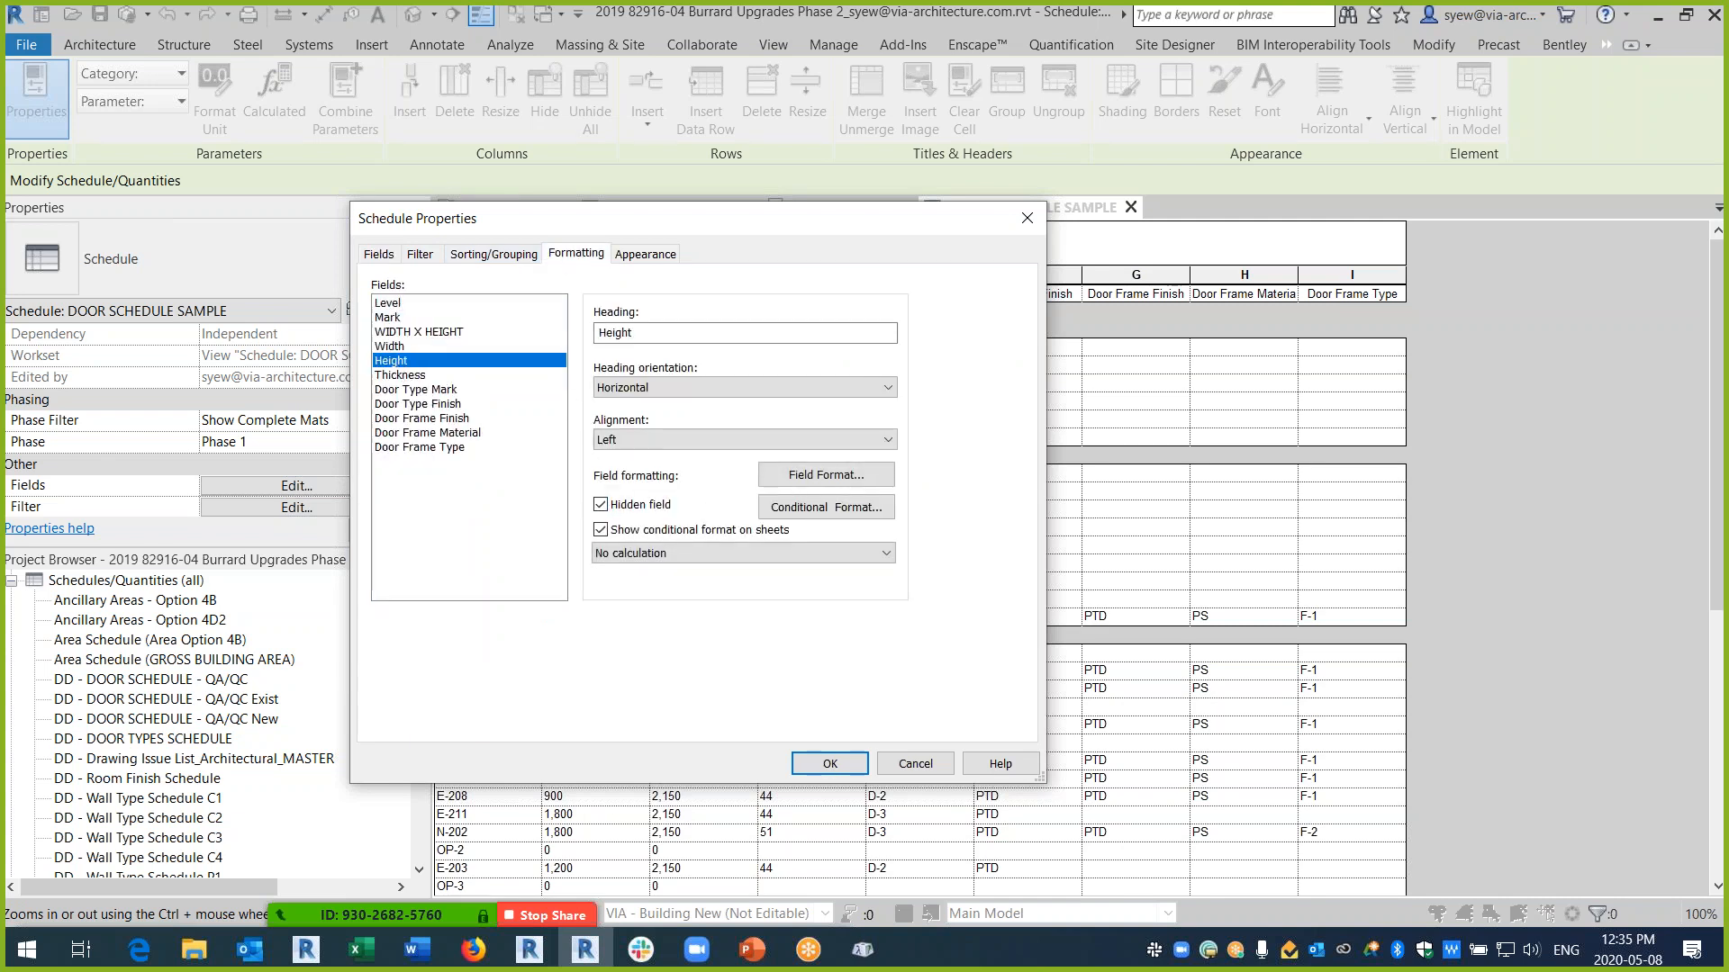
left_click(829, 763)
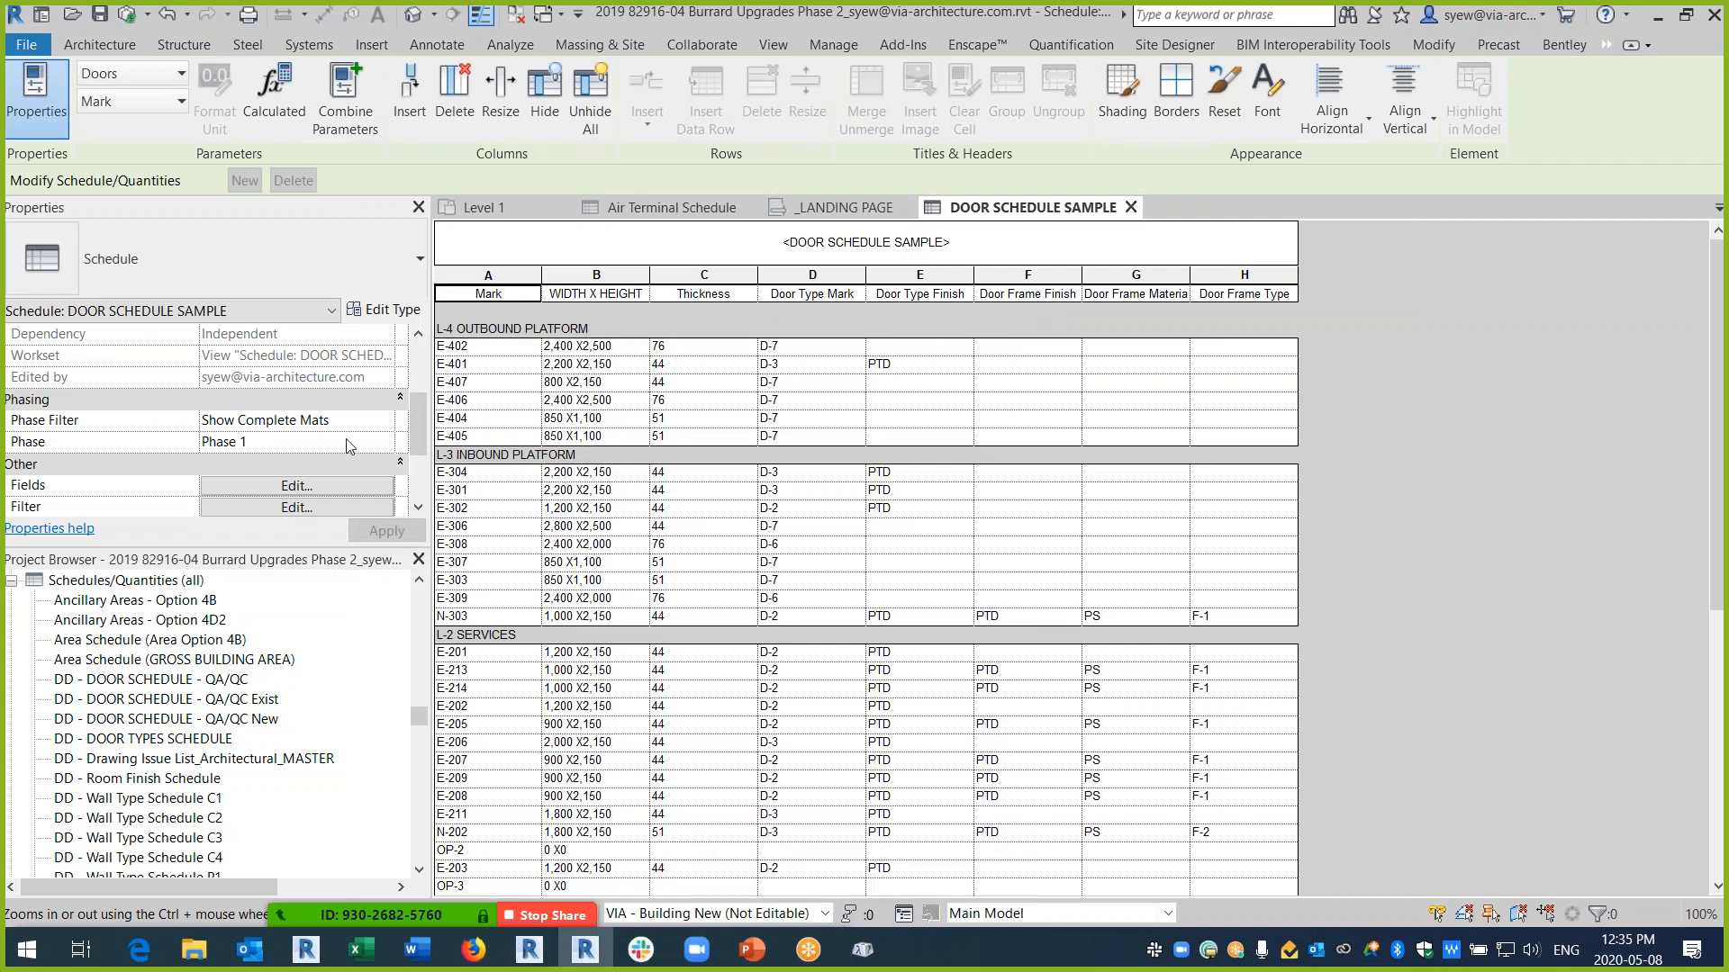
- Add a space after the X separator in the WIDTH X HEIGHT combined parameter and apply it to the schedule
left_click(297, 487)
left_click_drag(768, 237, 1175, 263)
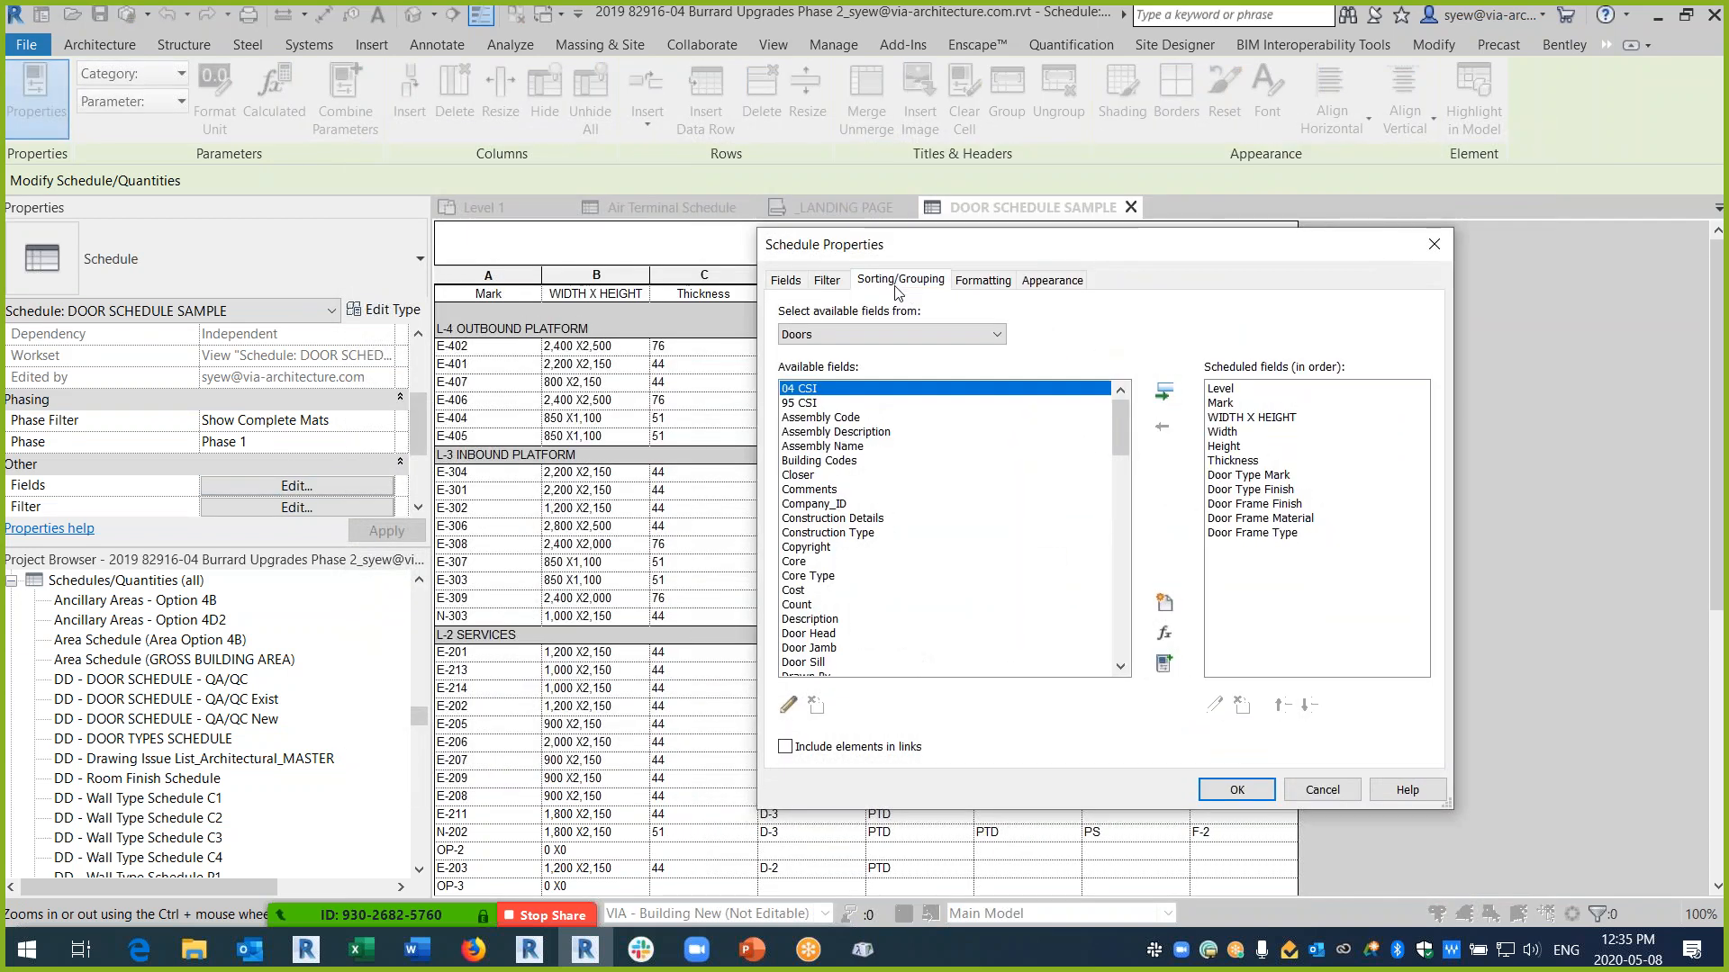
left_click(900, 280)
left_click(826, 280)
left_click(785, 280)
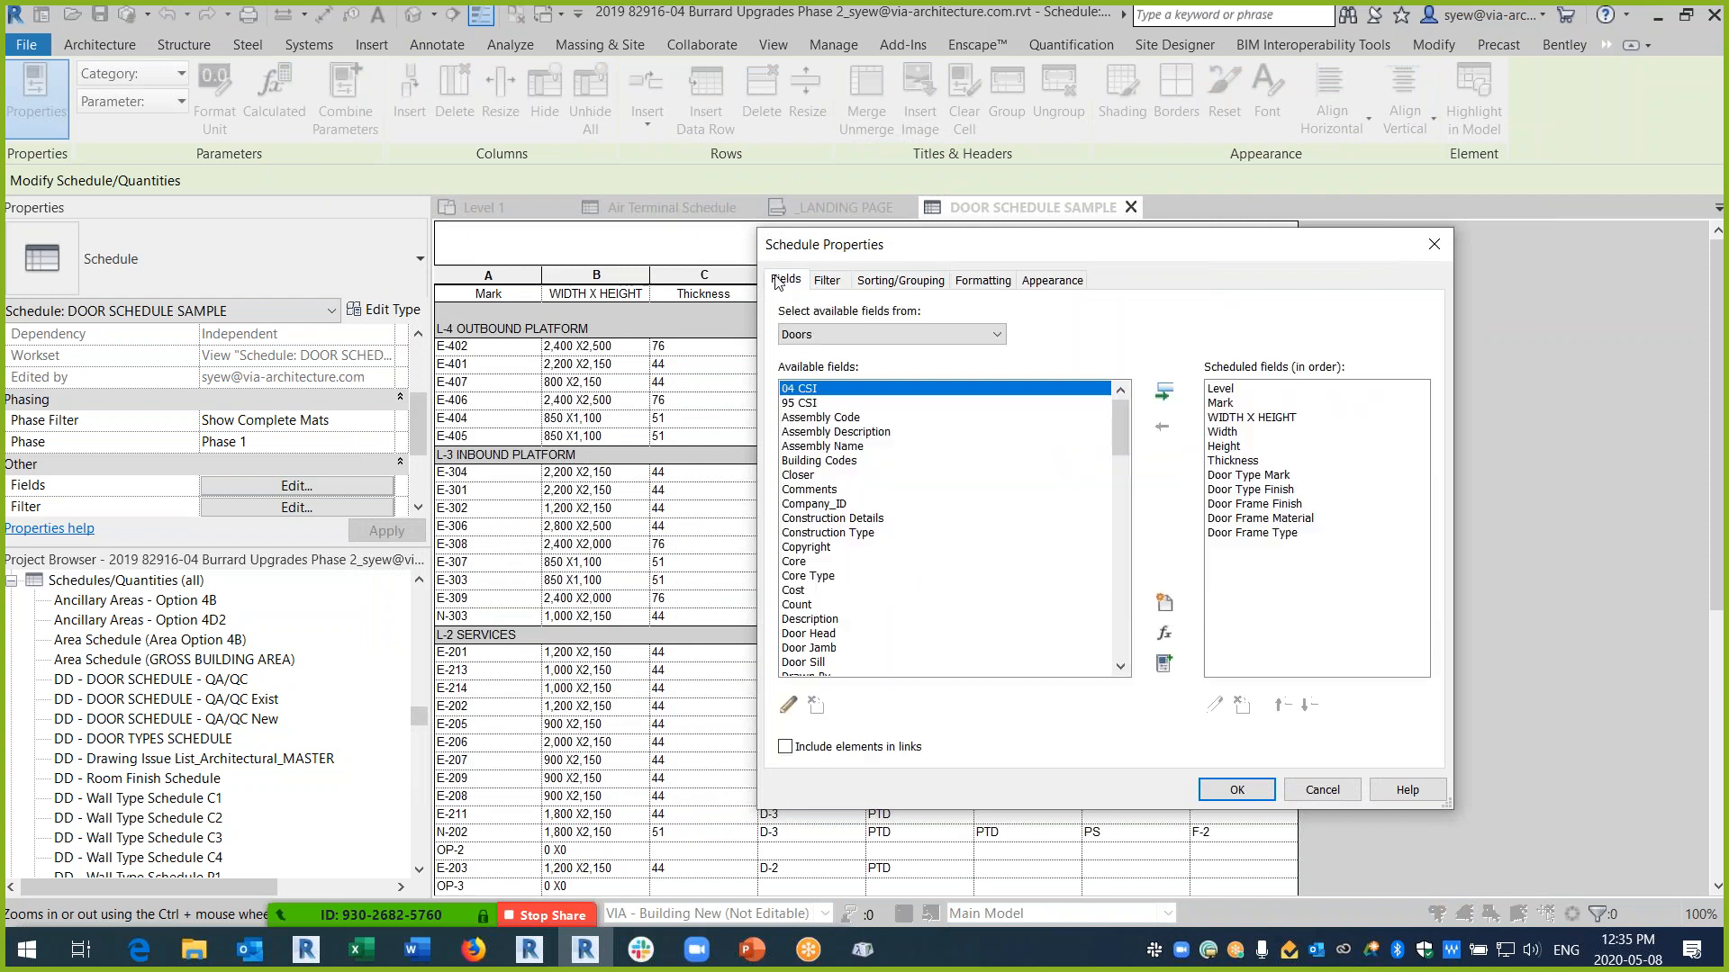
left_click(1252, 418)
left_click(1214, 705)
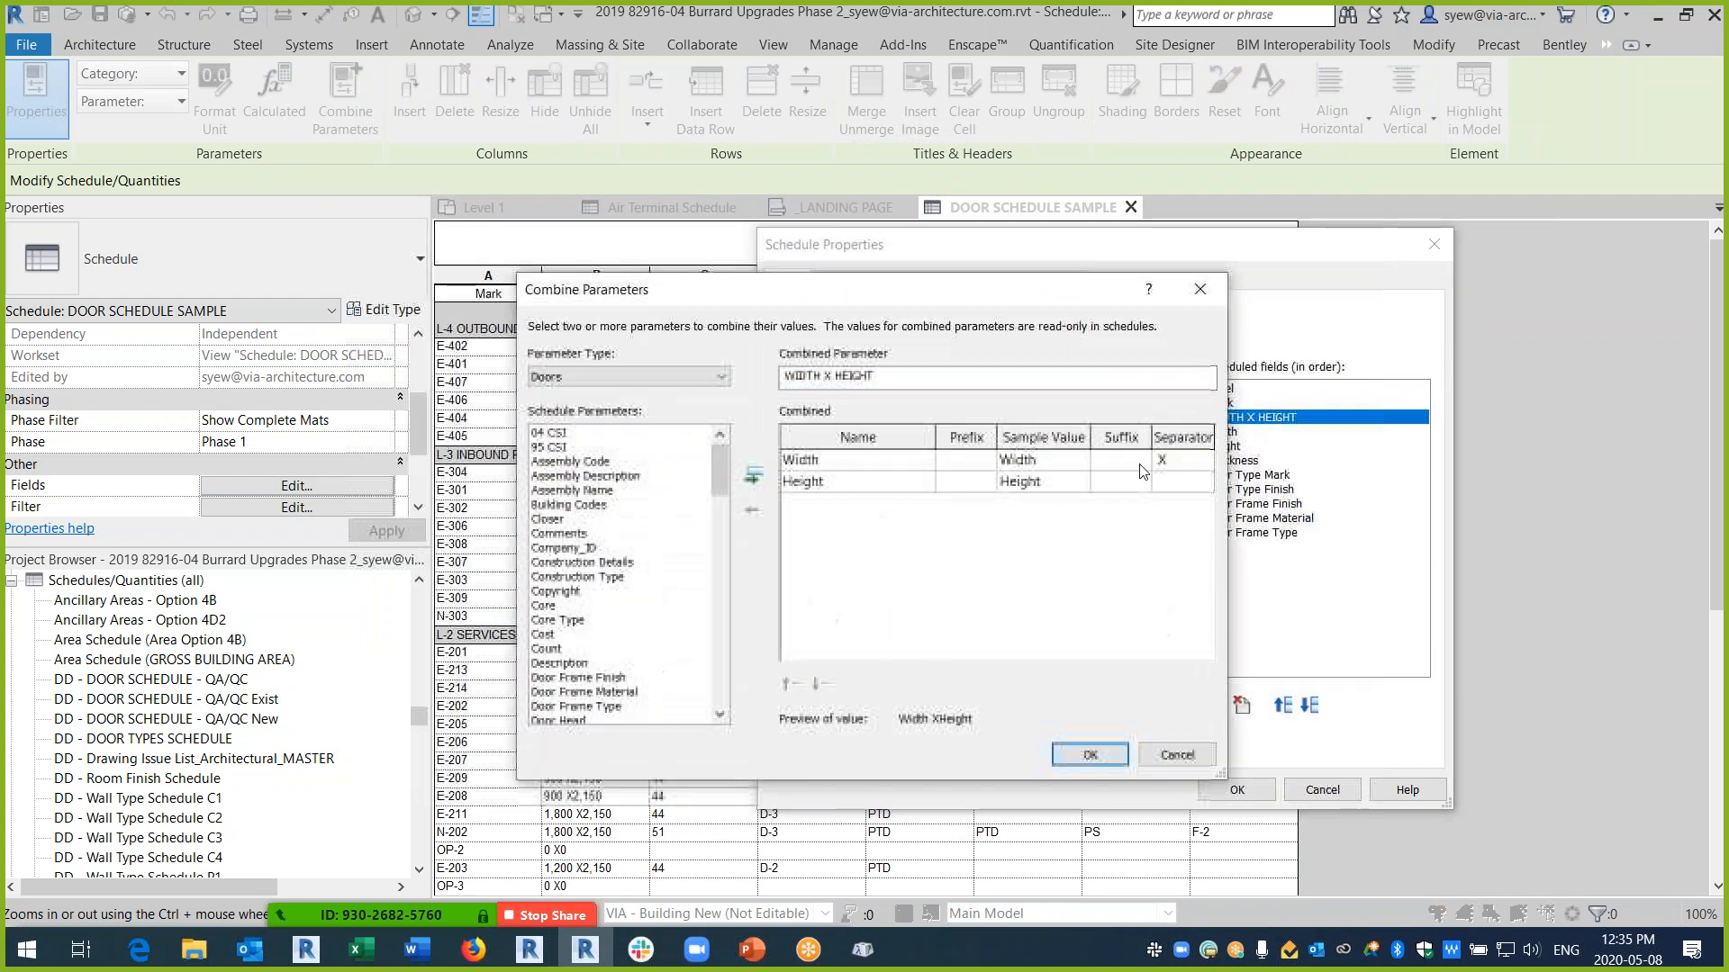
left_click(1182, 462)
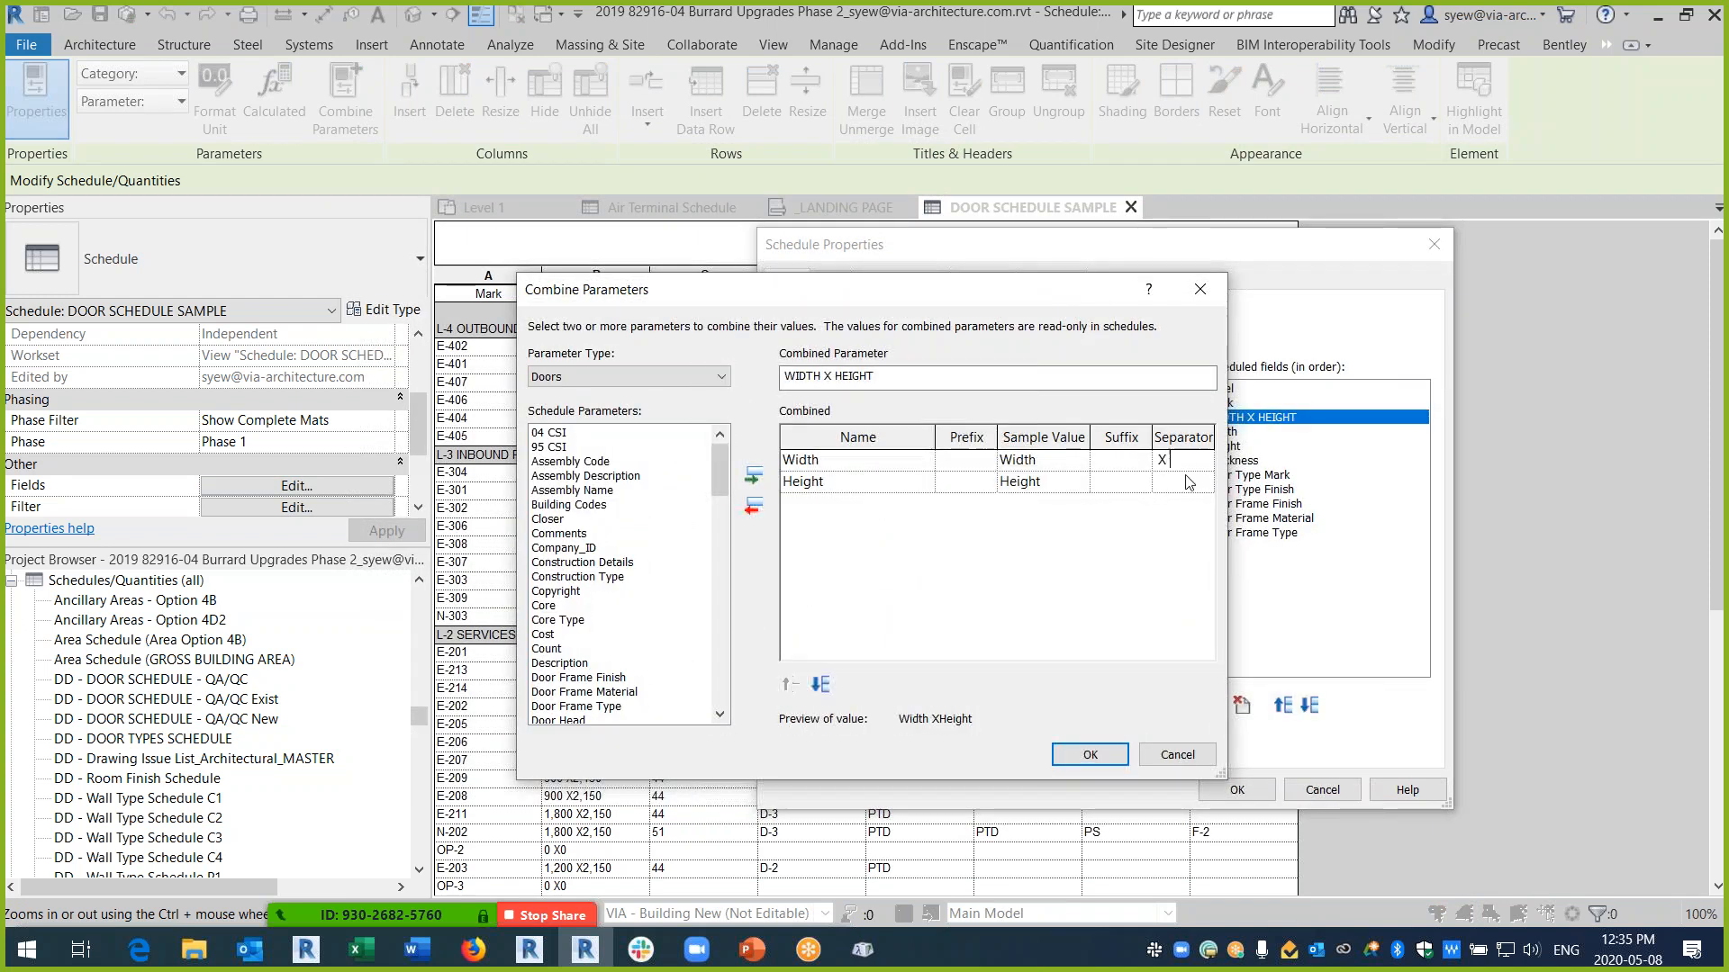
left_click(1089, 753)
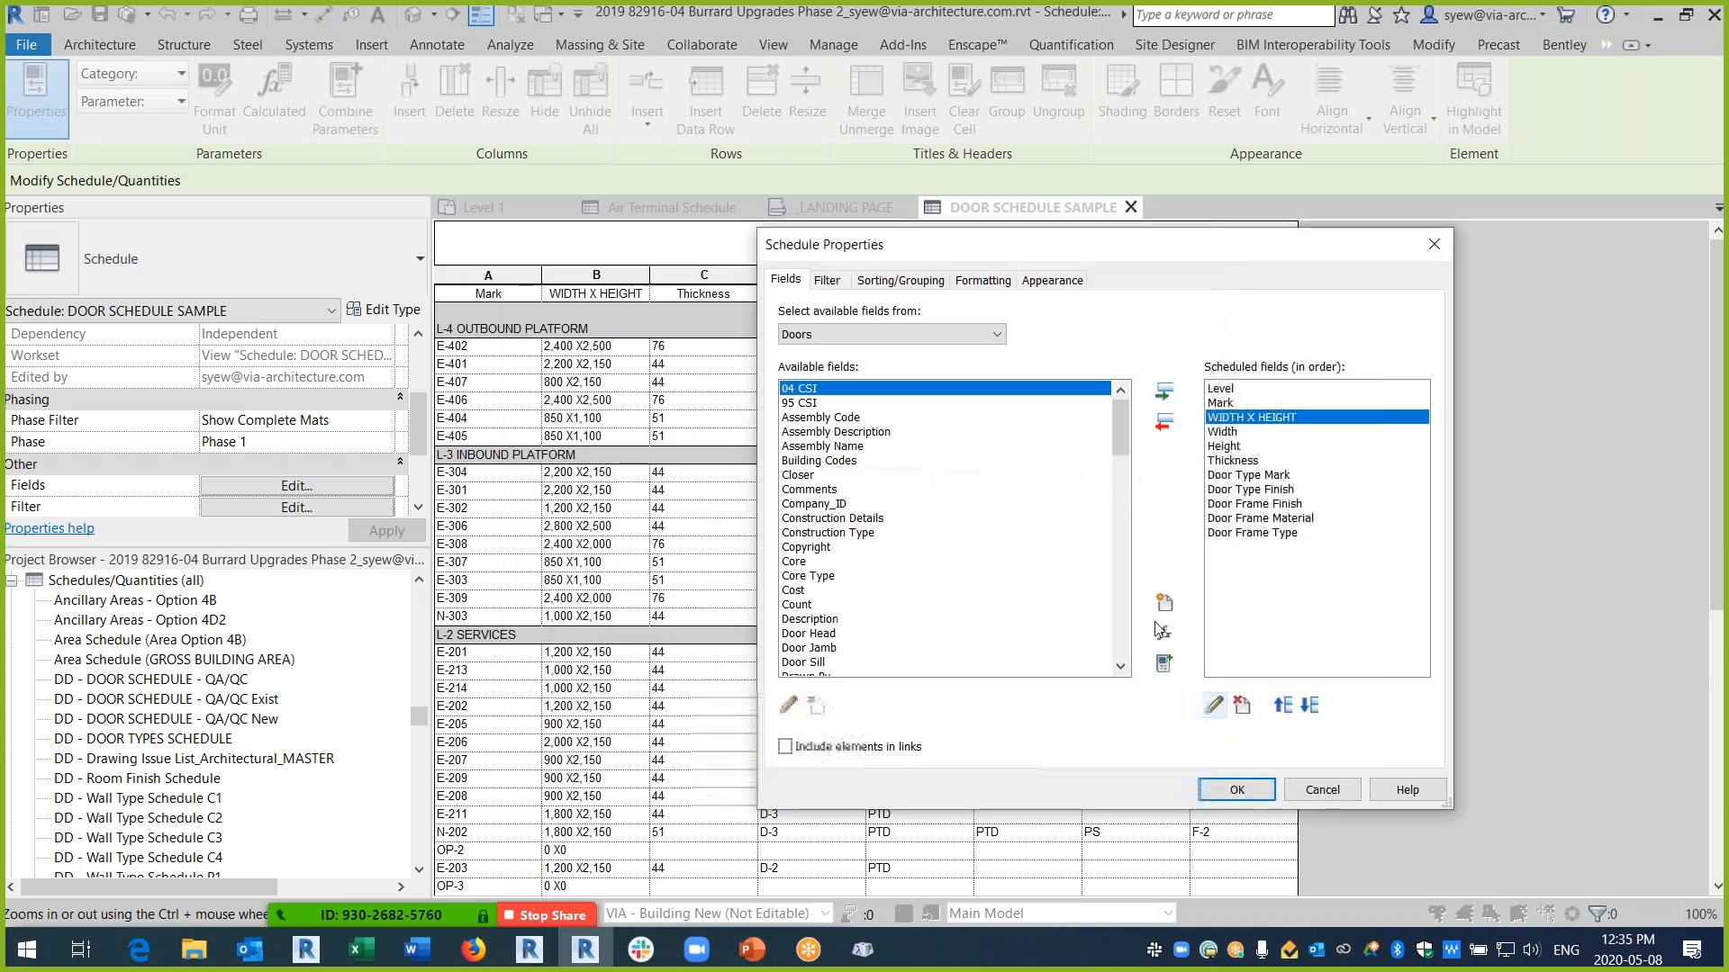
left_click(1235, 789)
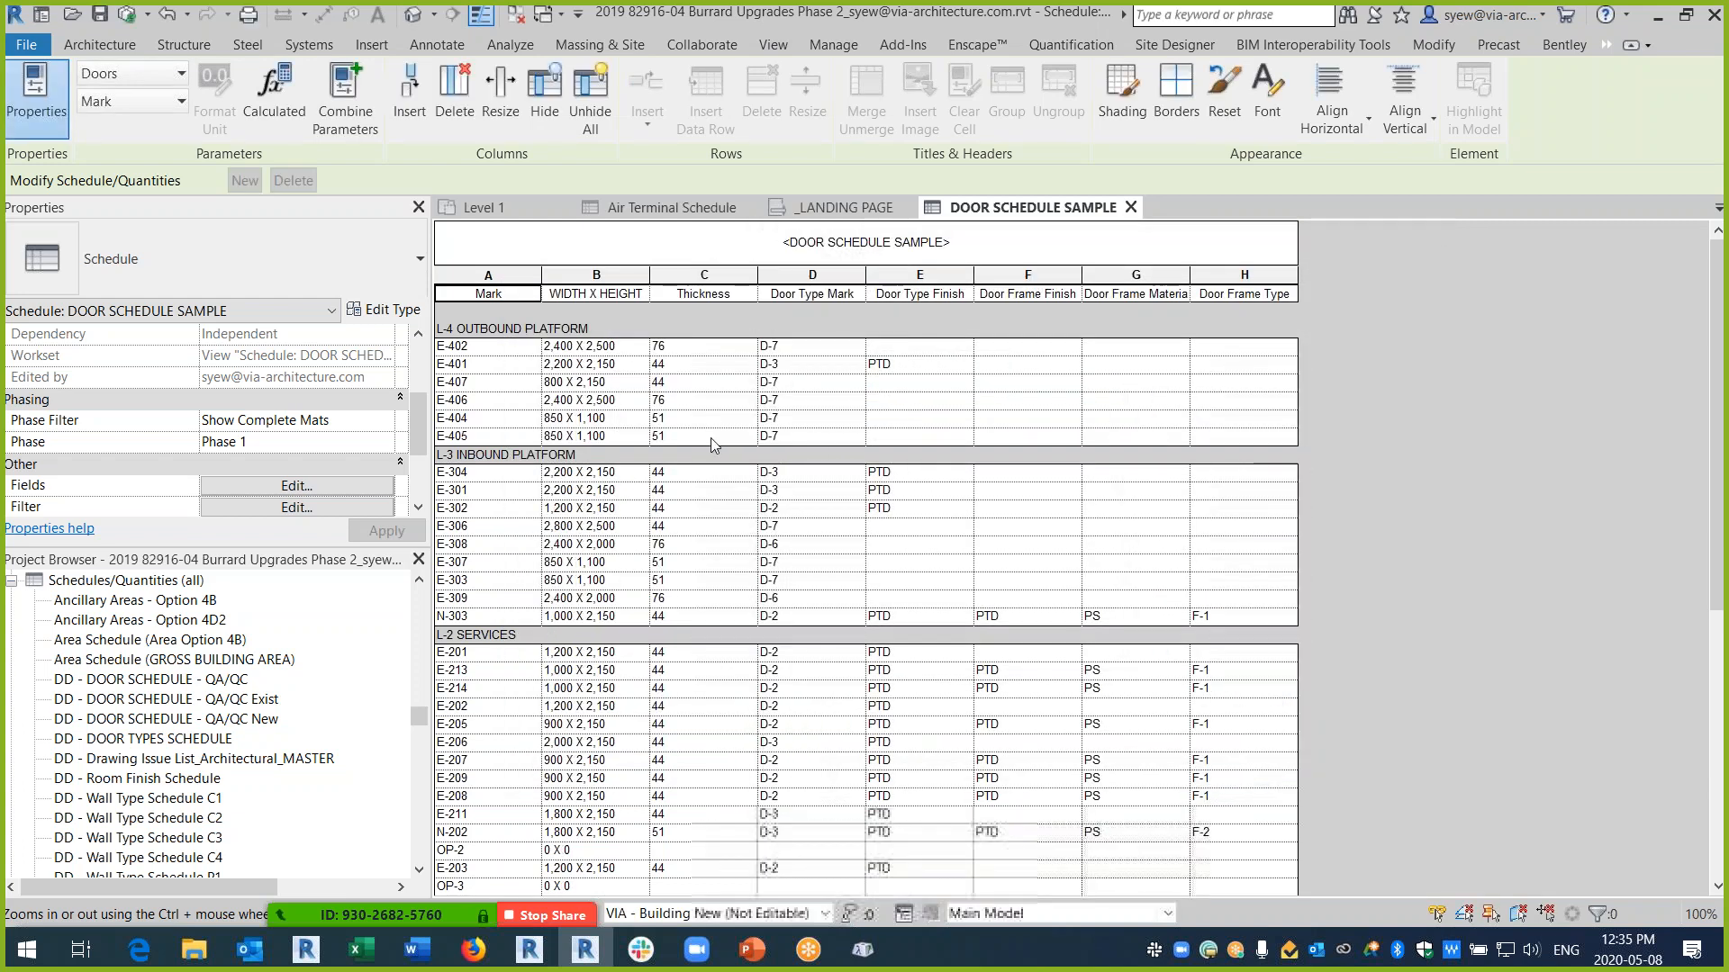
- Center the contents of the WIDTH X HEIGHT column horizontally
left_click(621, 286)
left_click(1327, 115)
left_click(1333, 209)
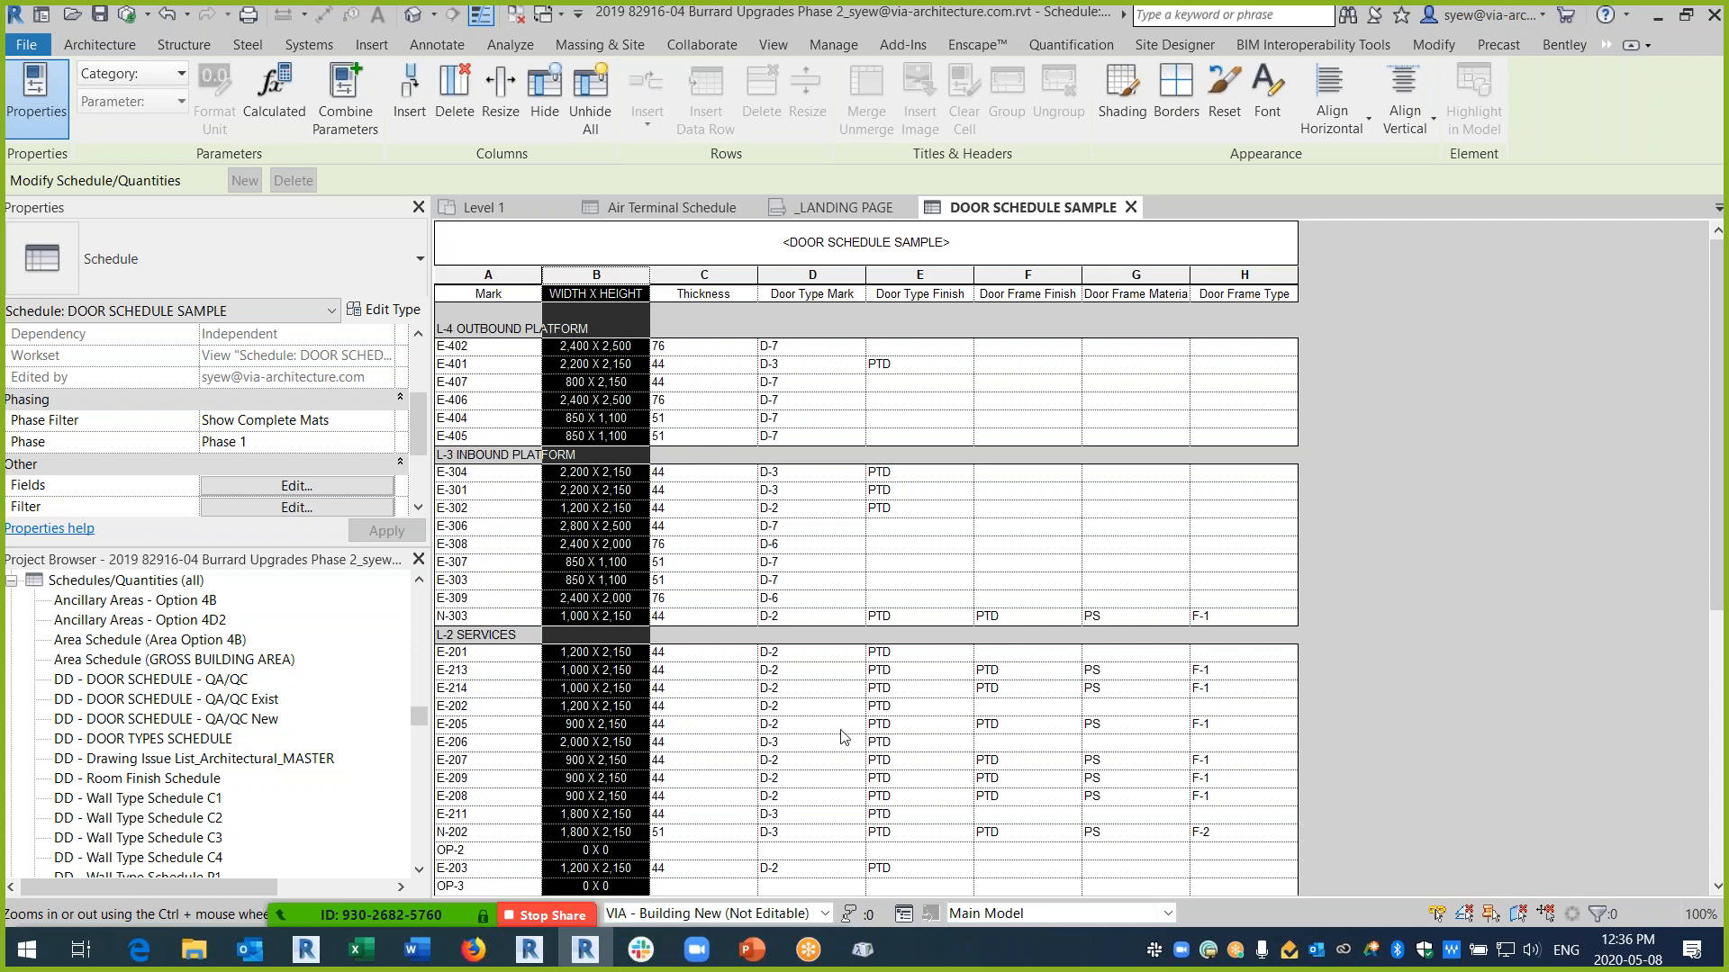
- Look through the schedule rows and examine the available fields offered under From Room and To Room
scroll(842, 684, "down", 10)
scroll(829, 680, "up", 10)
left_click(341, 488)
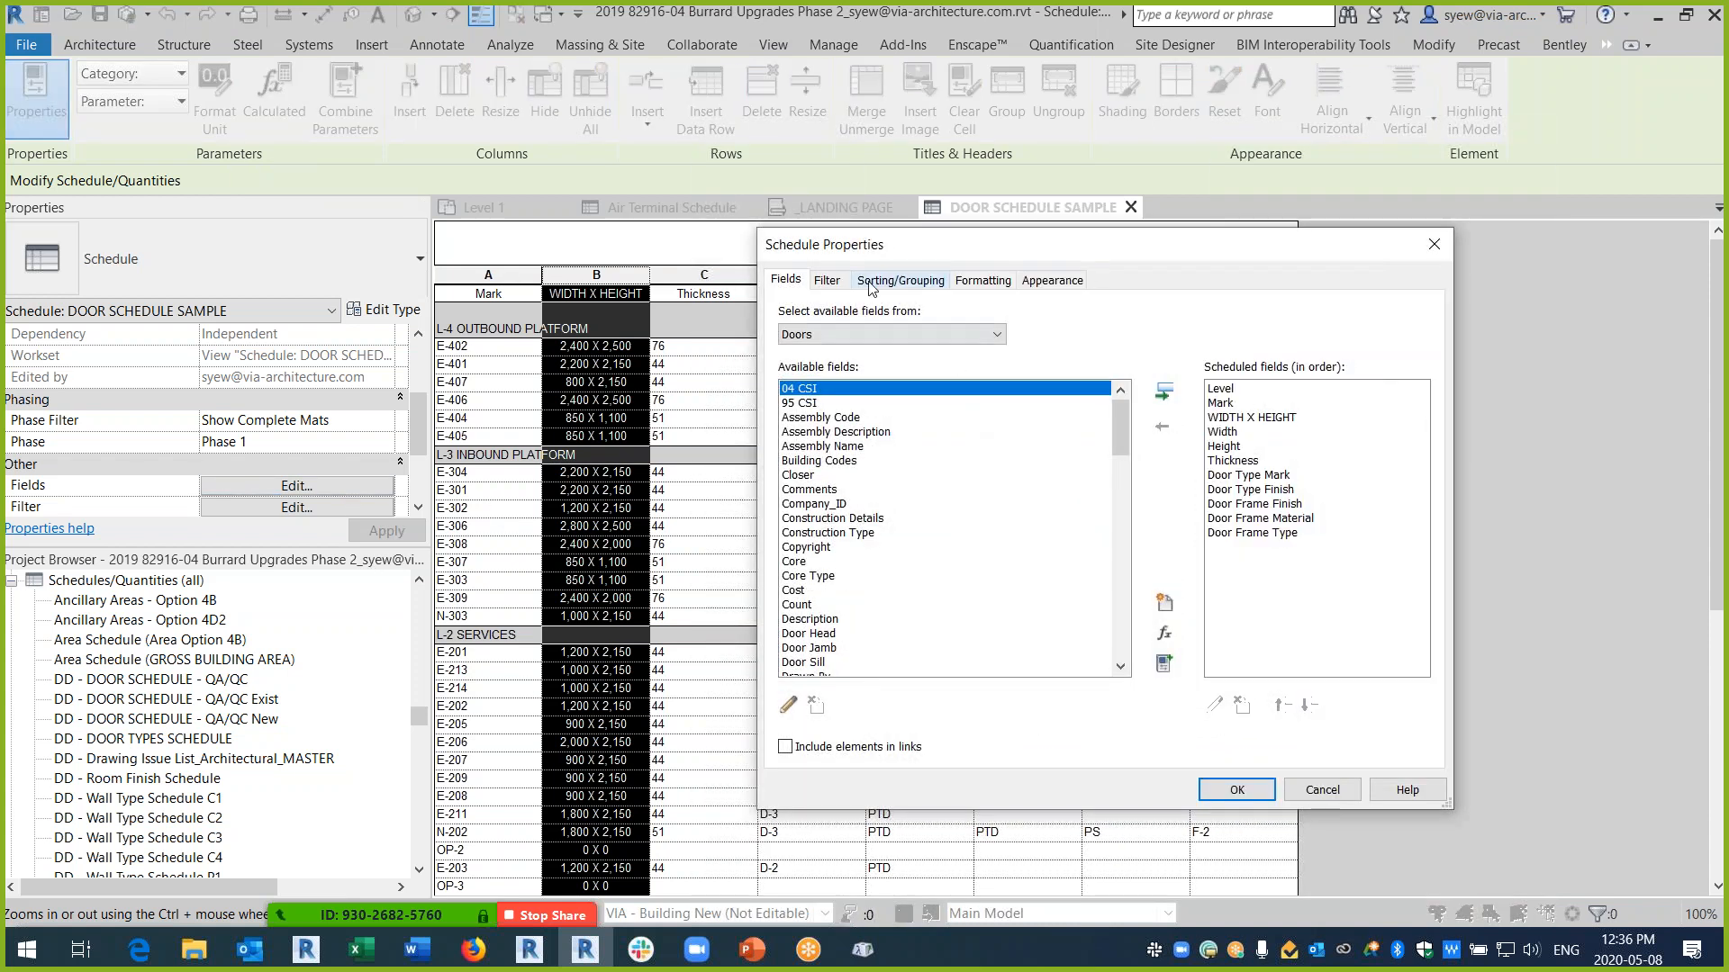
left_click(826, 280)
left_click(786, 280)
left_click(827, 333)
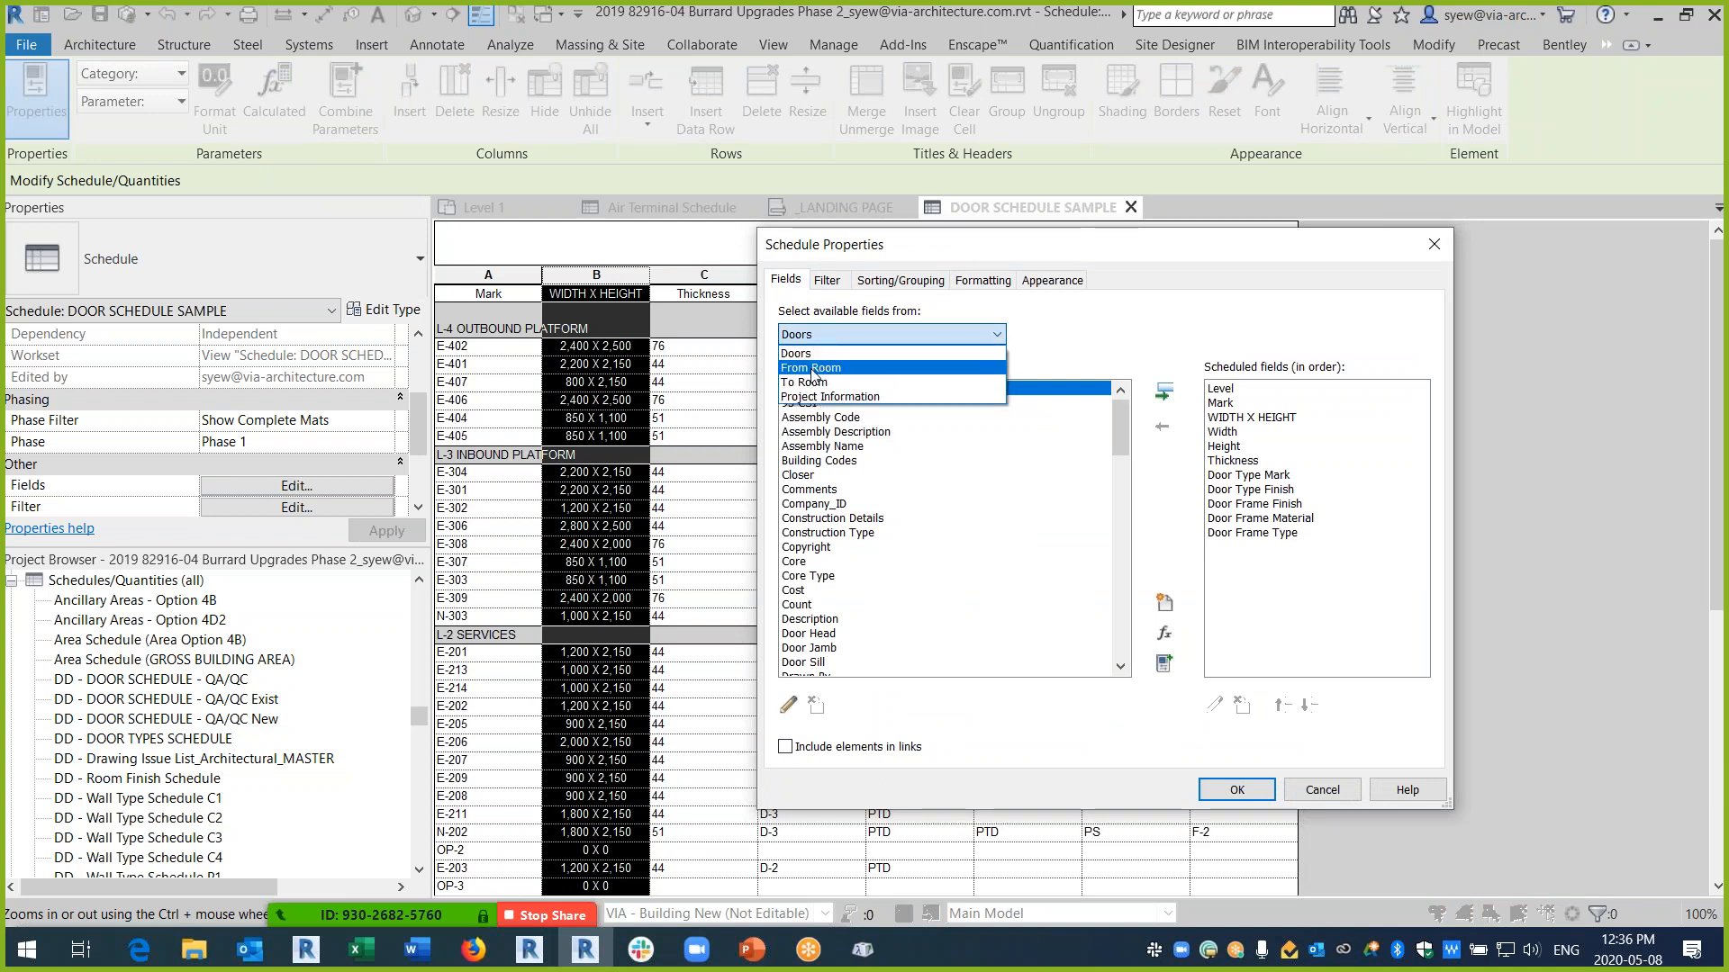
left_click(811, 368)
left_click(838, 336)
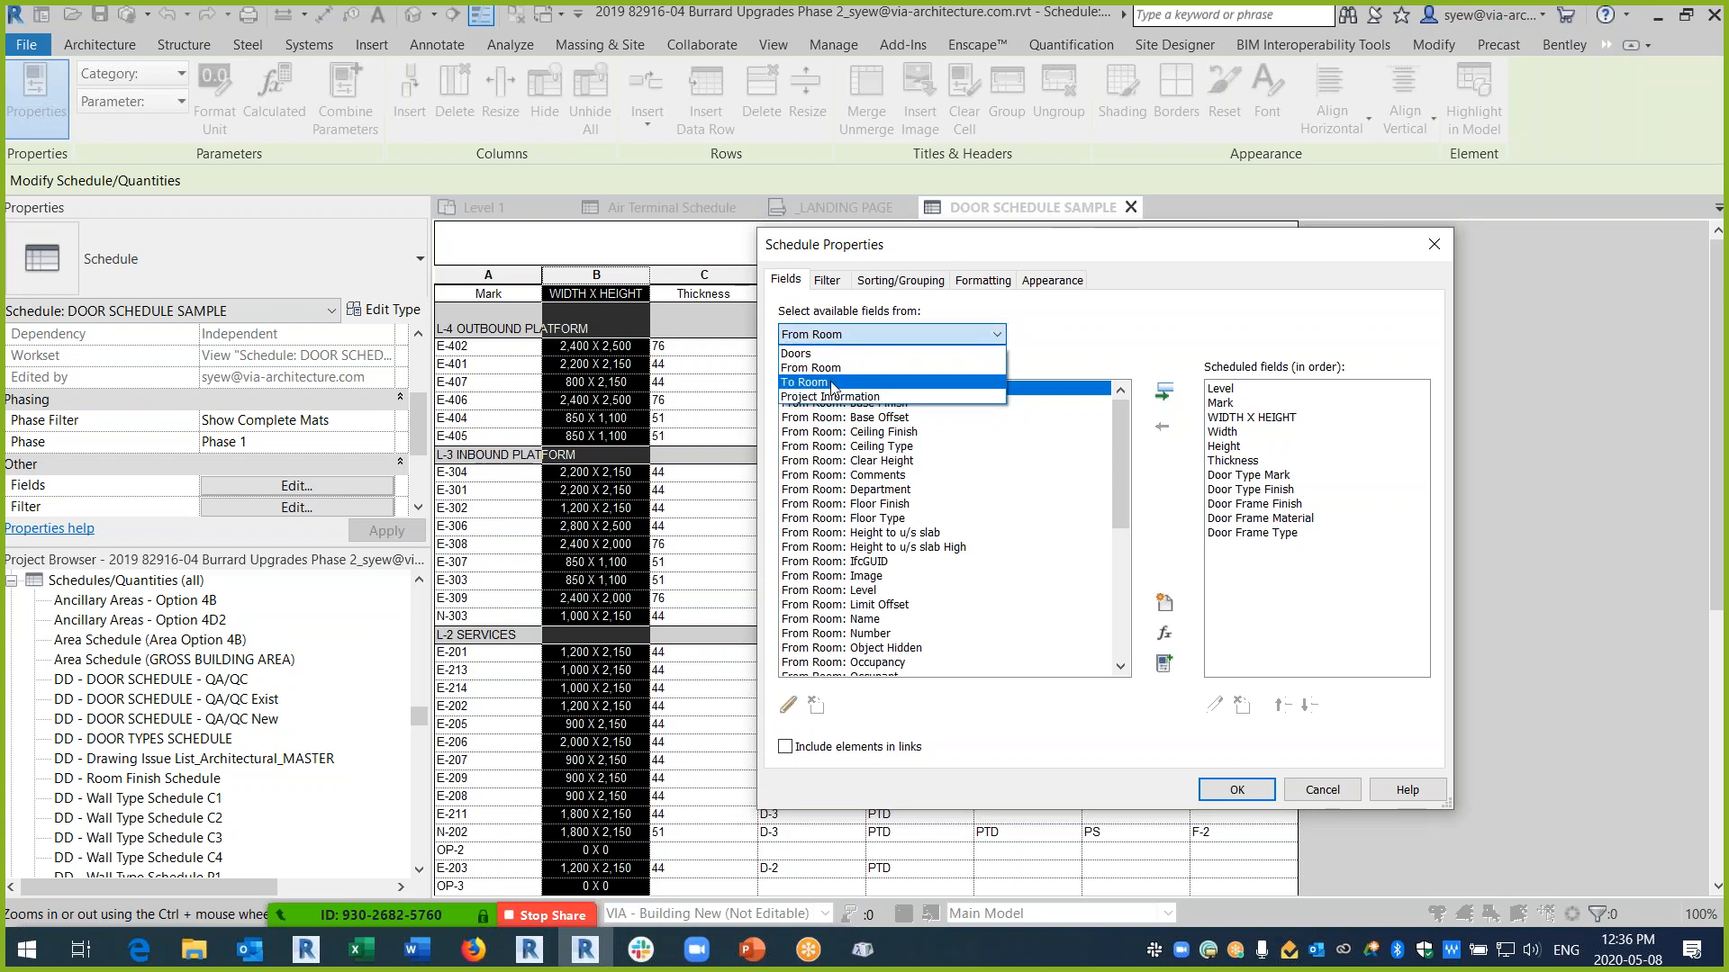
left_click(833, 382)
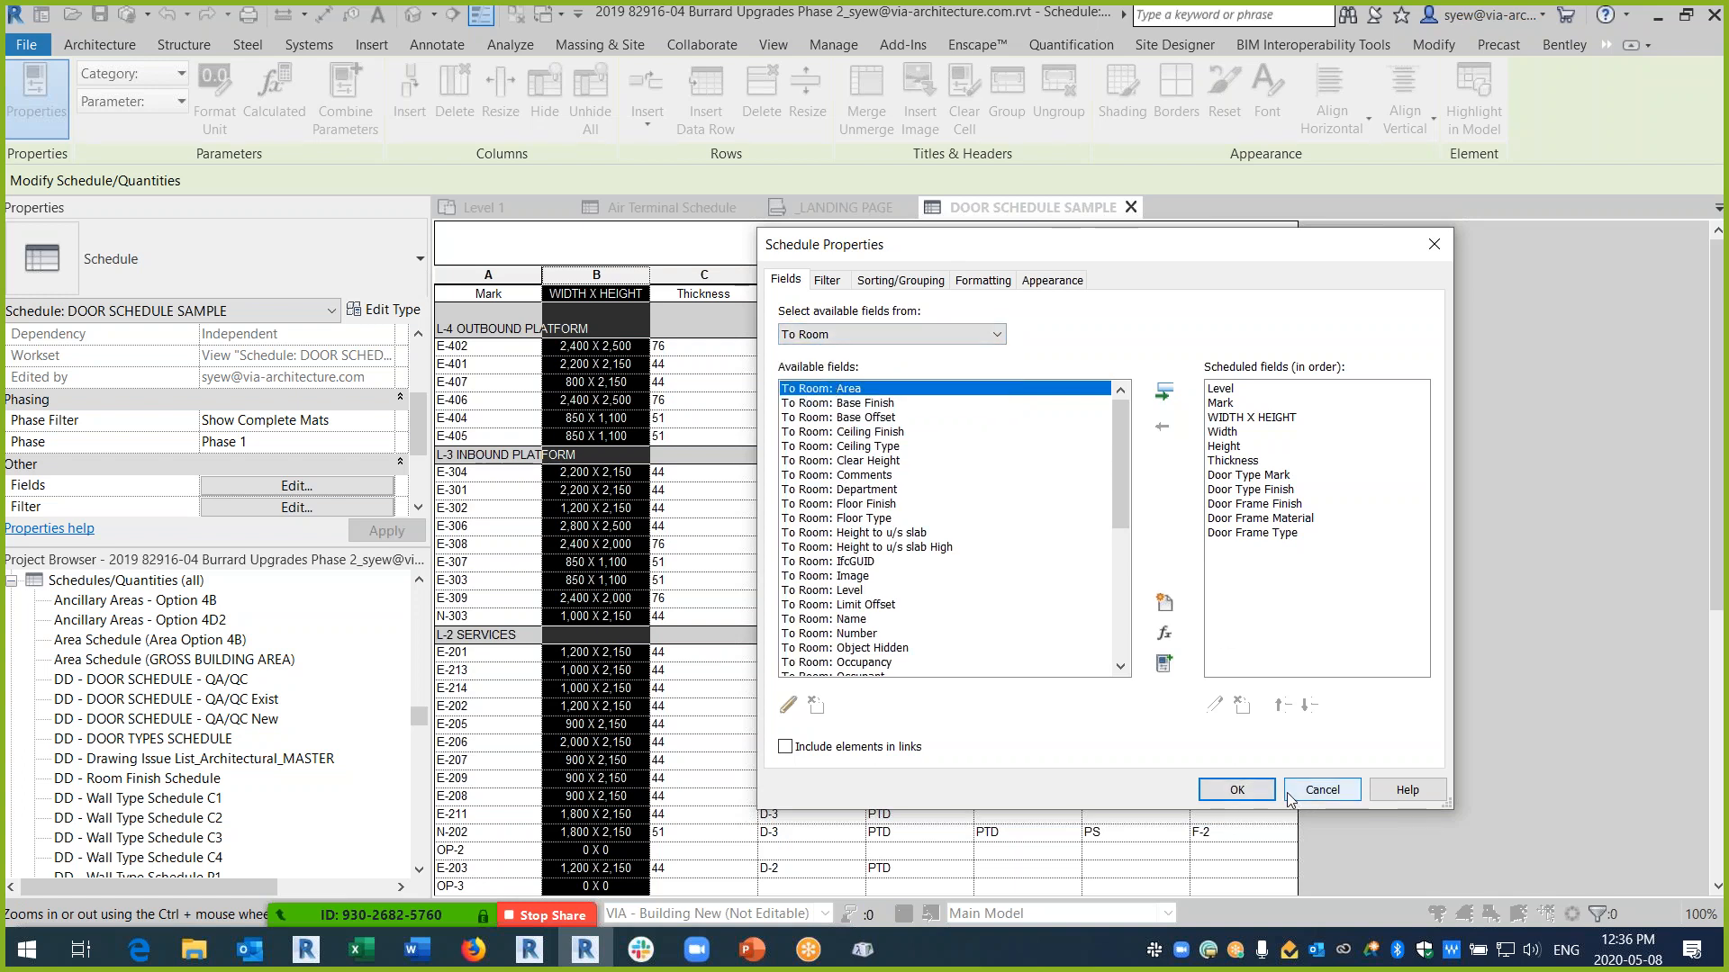
- Examine the fields offered under From Room and the other field sources, then close the schedule properties without changes
left_click(878, 334)
left_click(842, 368)
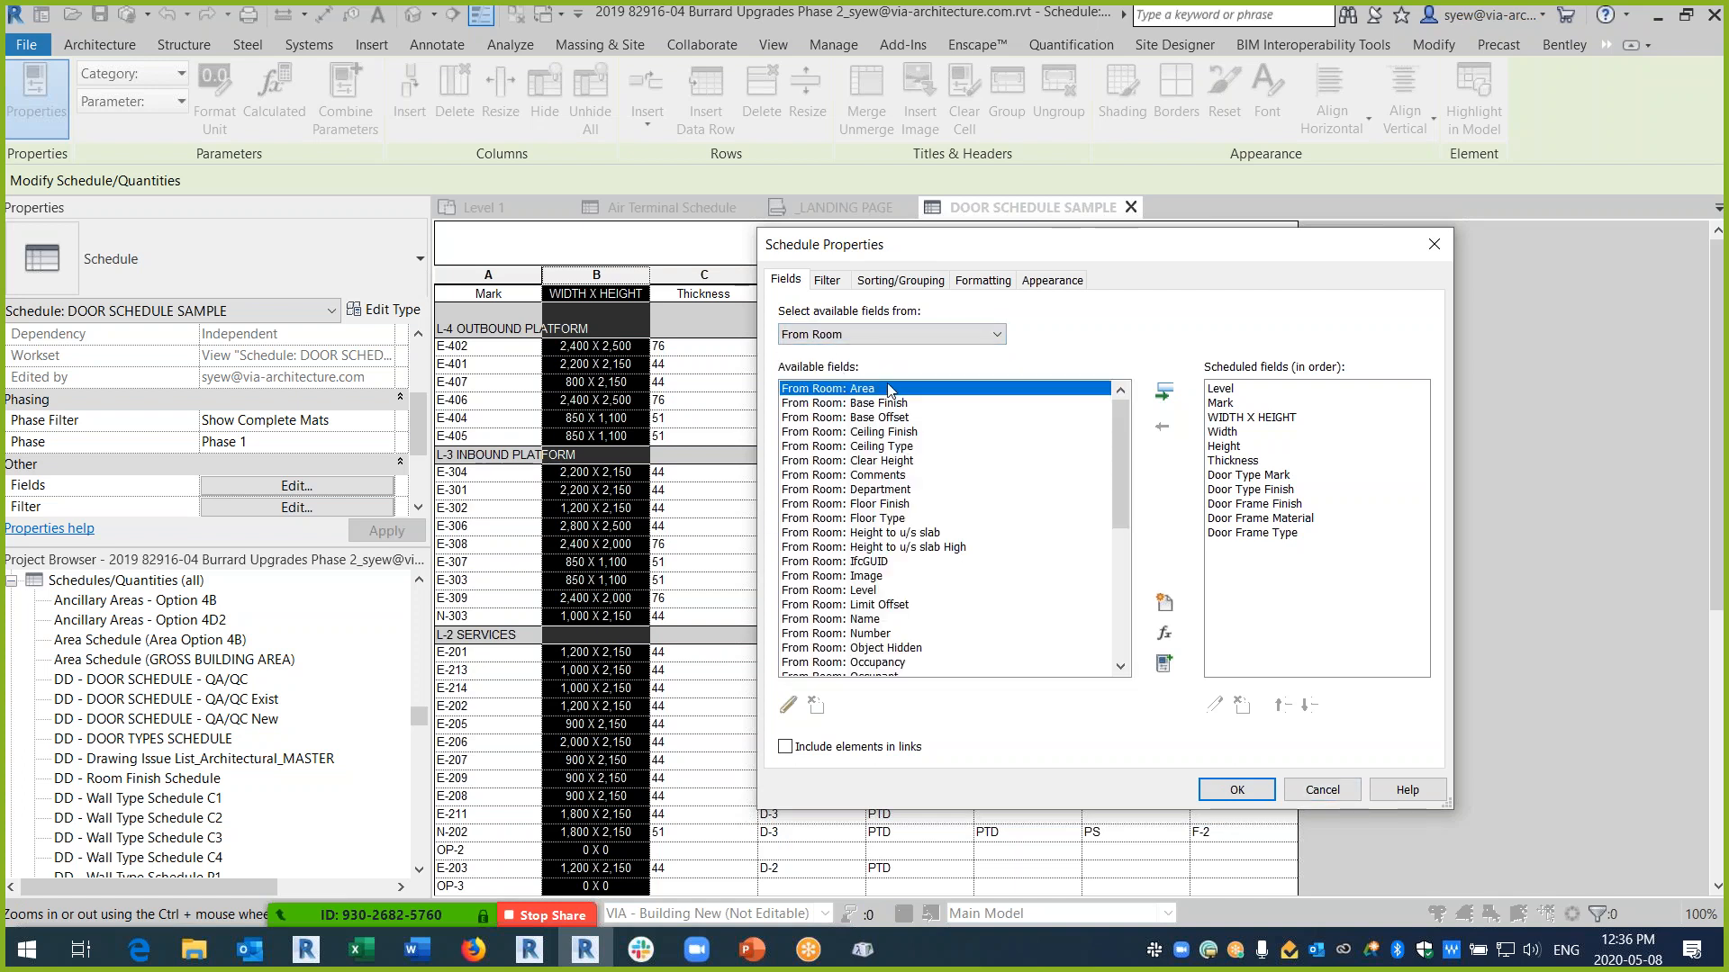
left_click(863, 335)
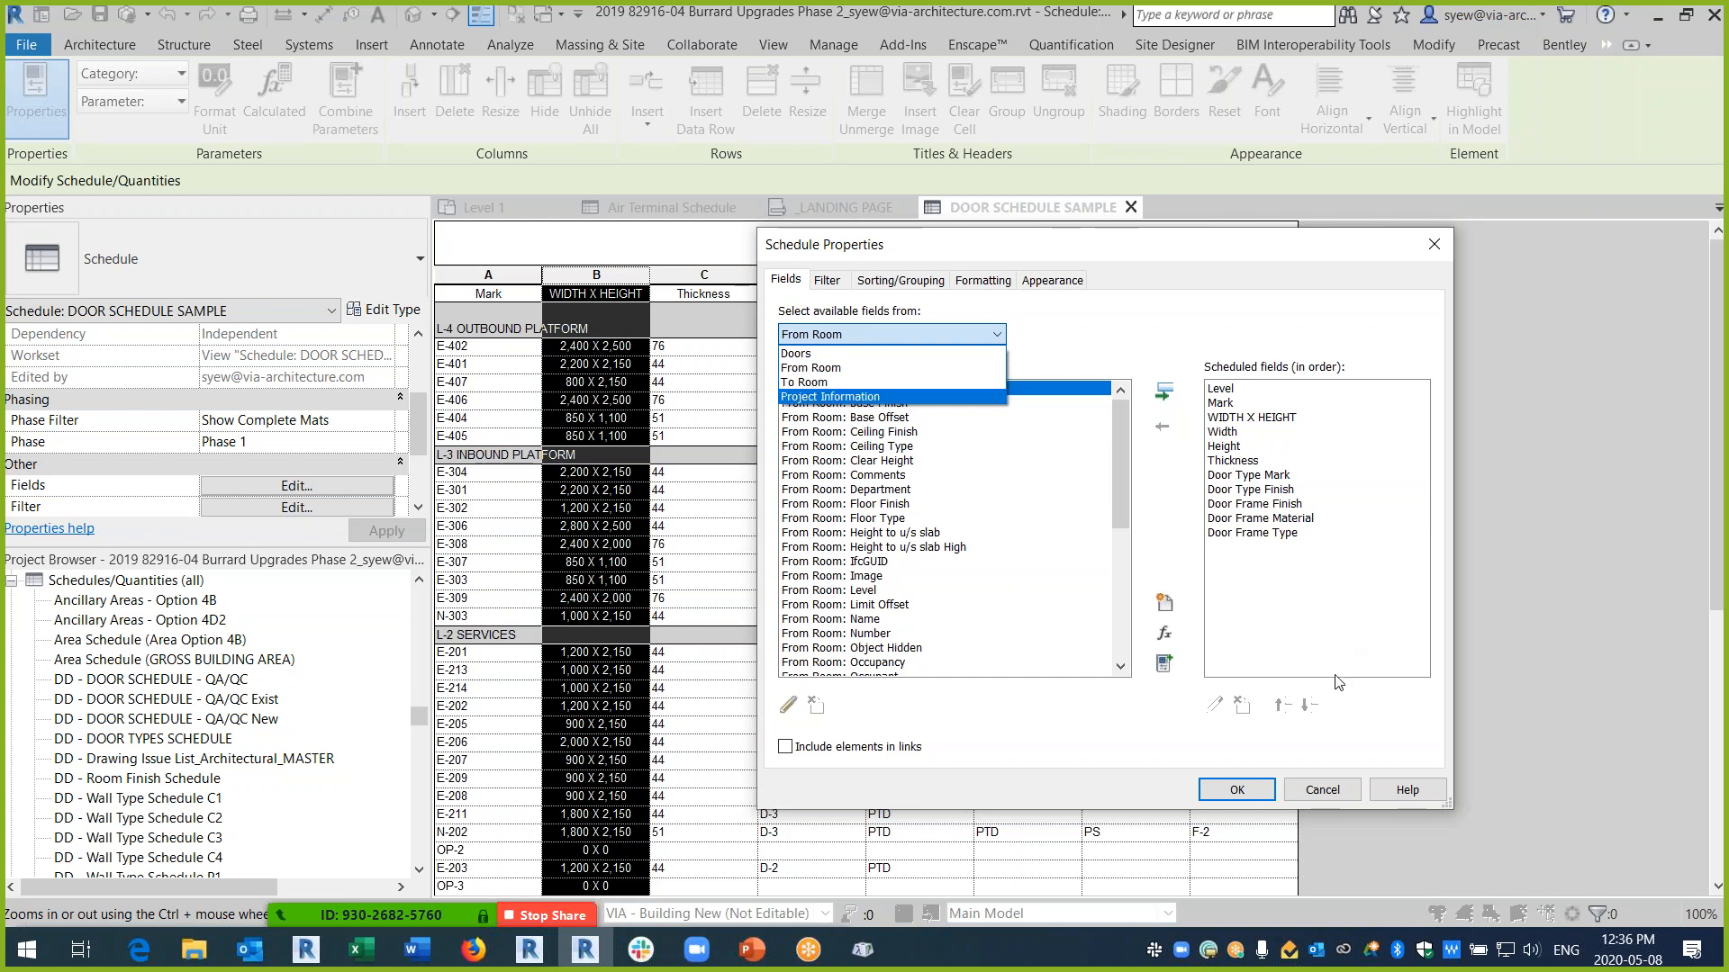
left_click(1308, 799)
left_click(1306, 792)
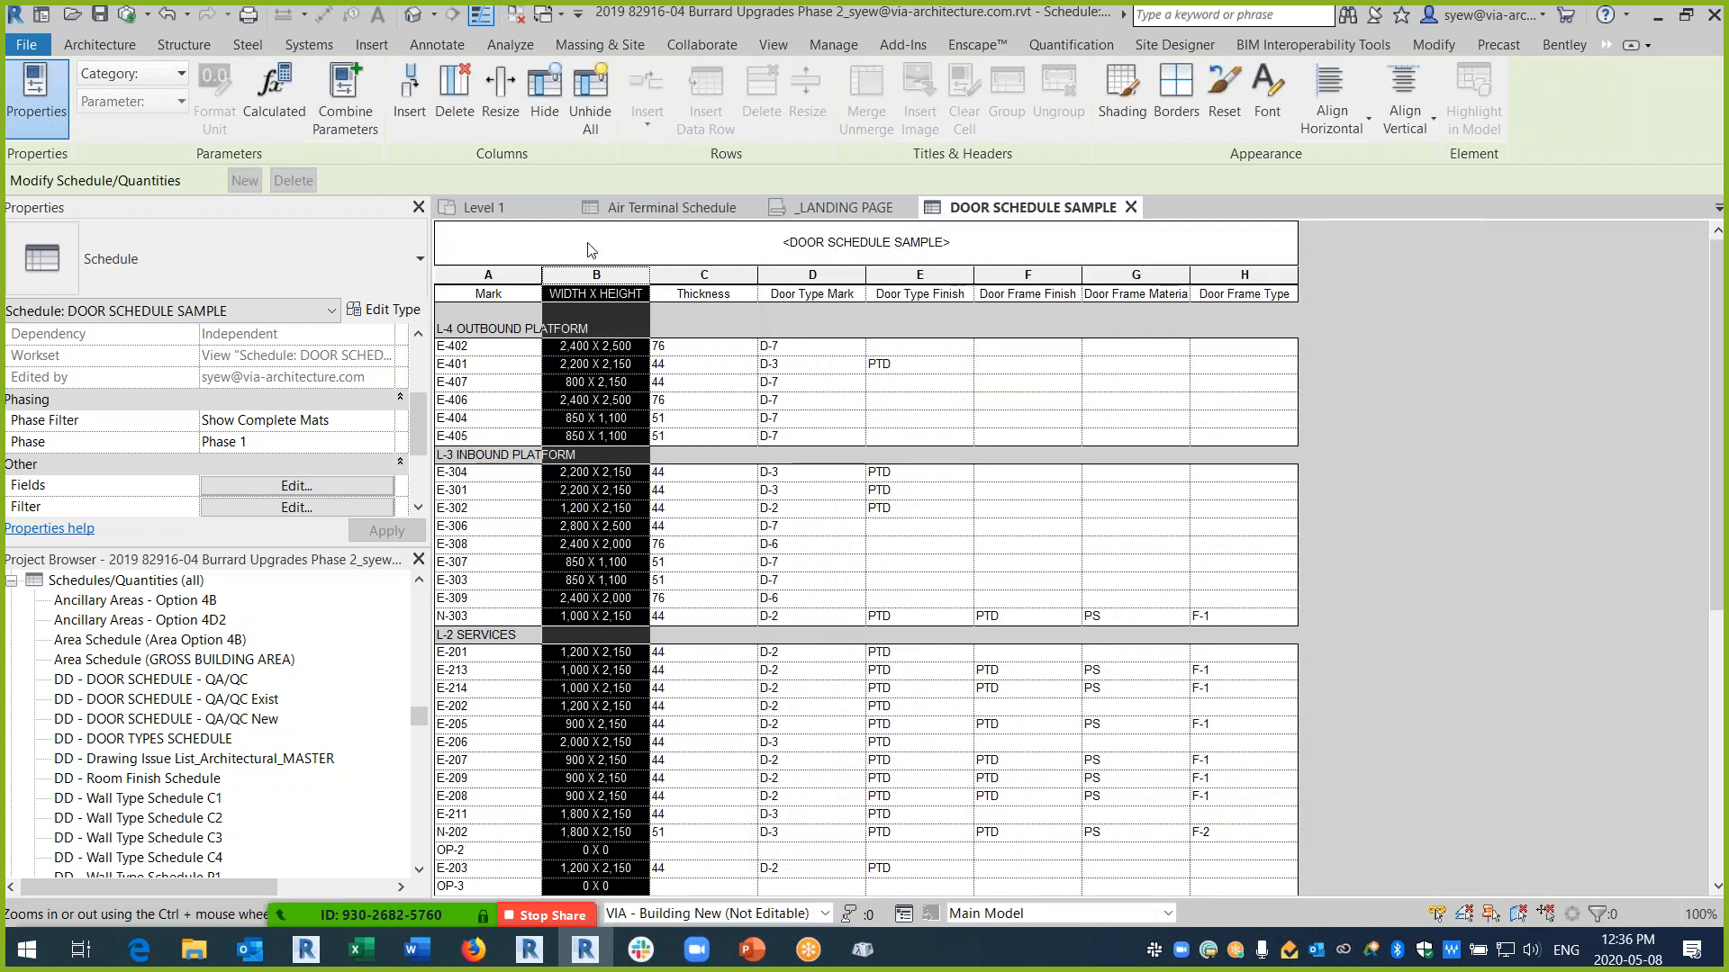
- Open the L-1 TICKET CONCOURSE view from the Structural Plans
left_click_drag(422, 711, 422, 574)
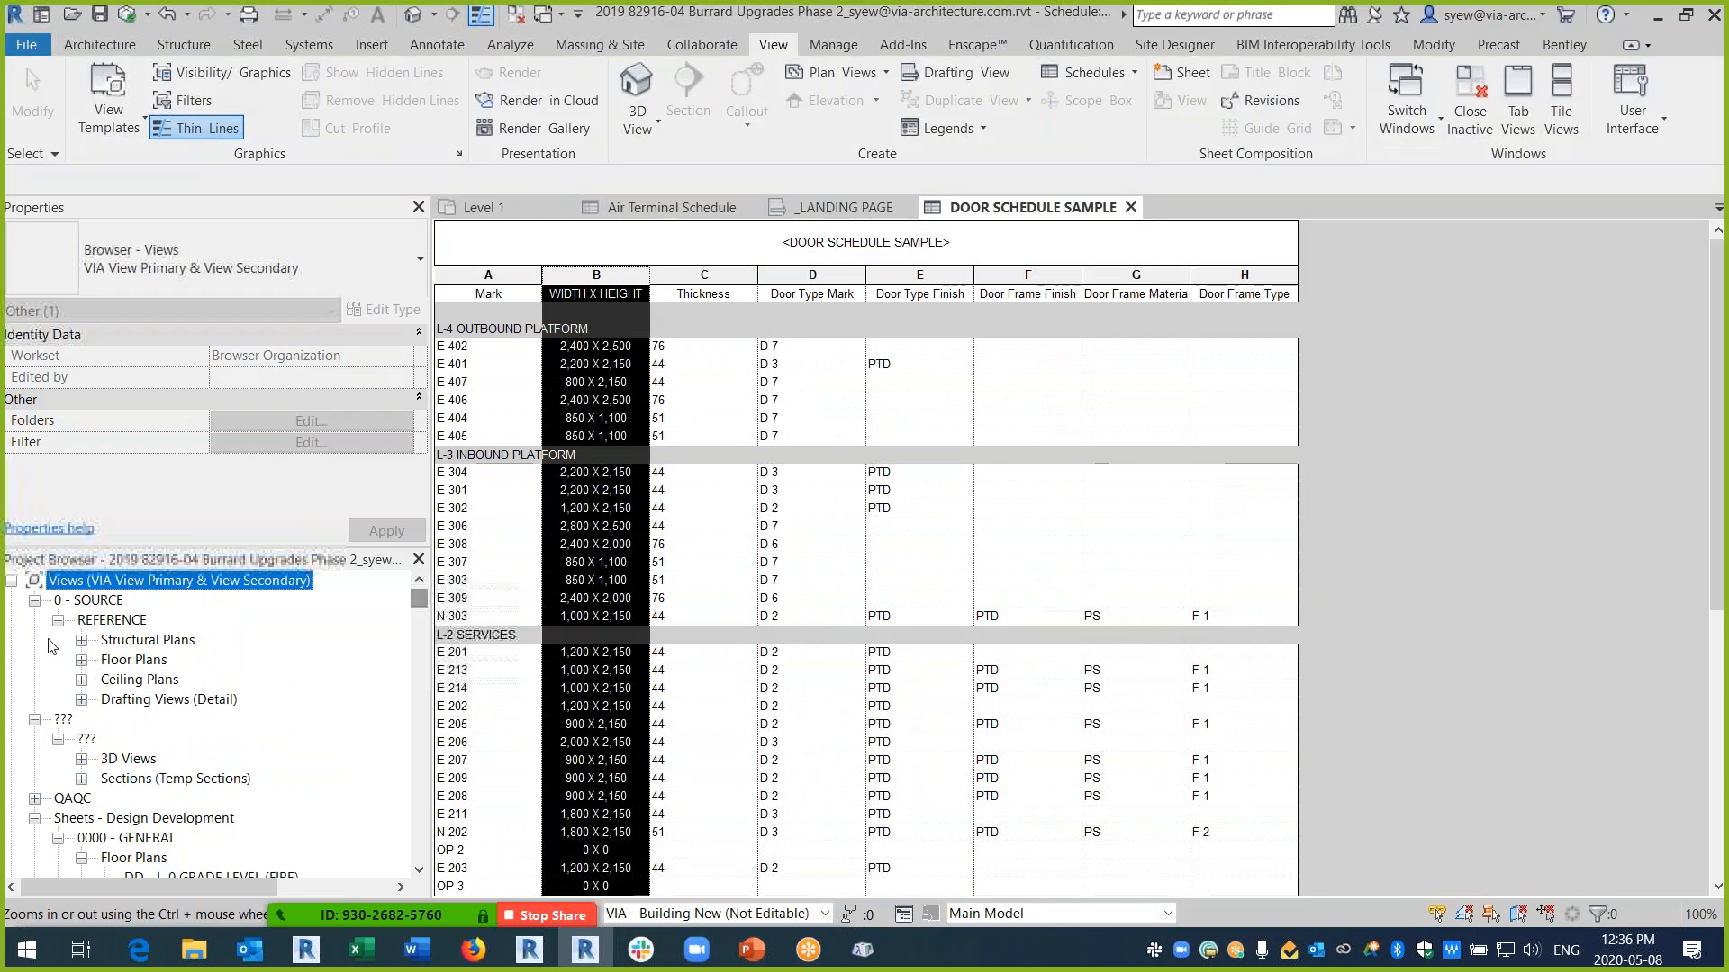
double_click(141, 644)
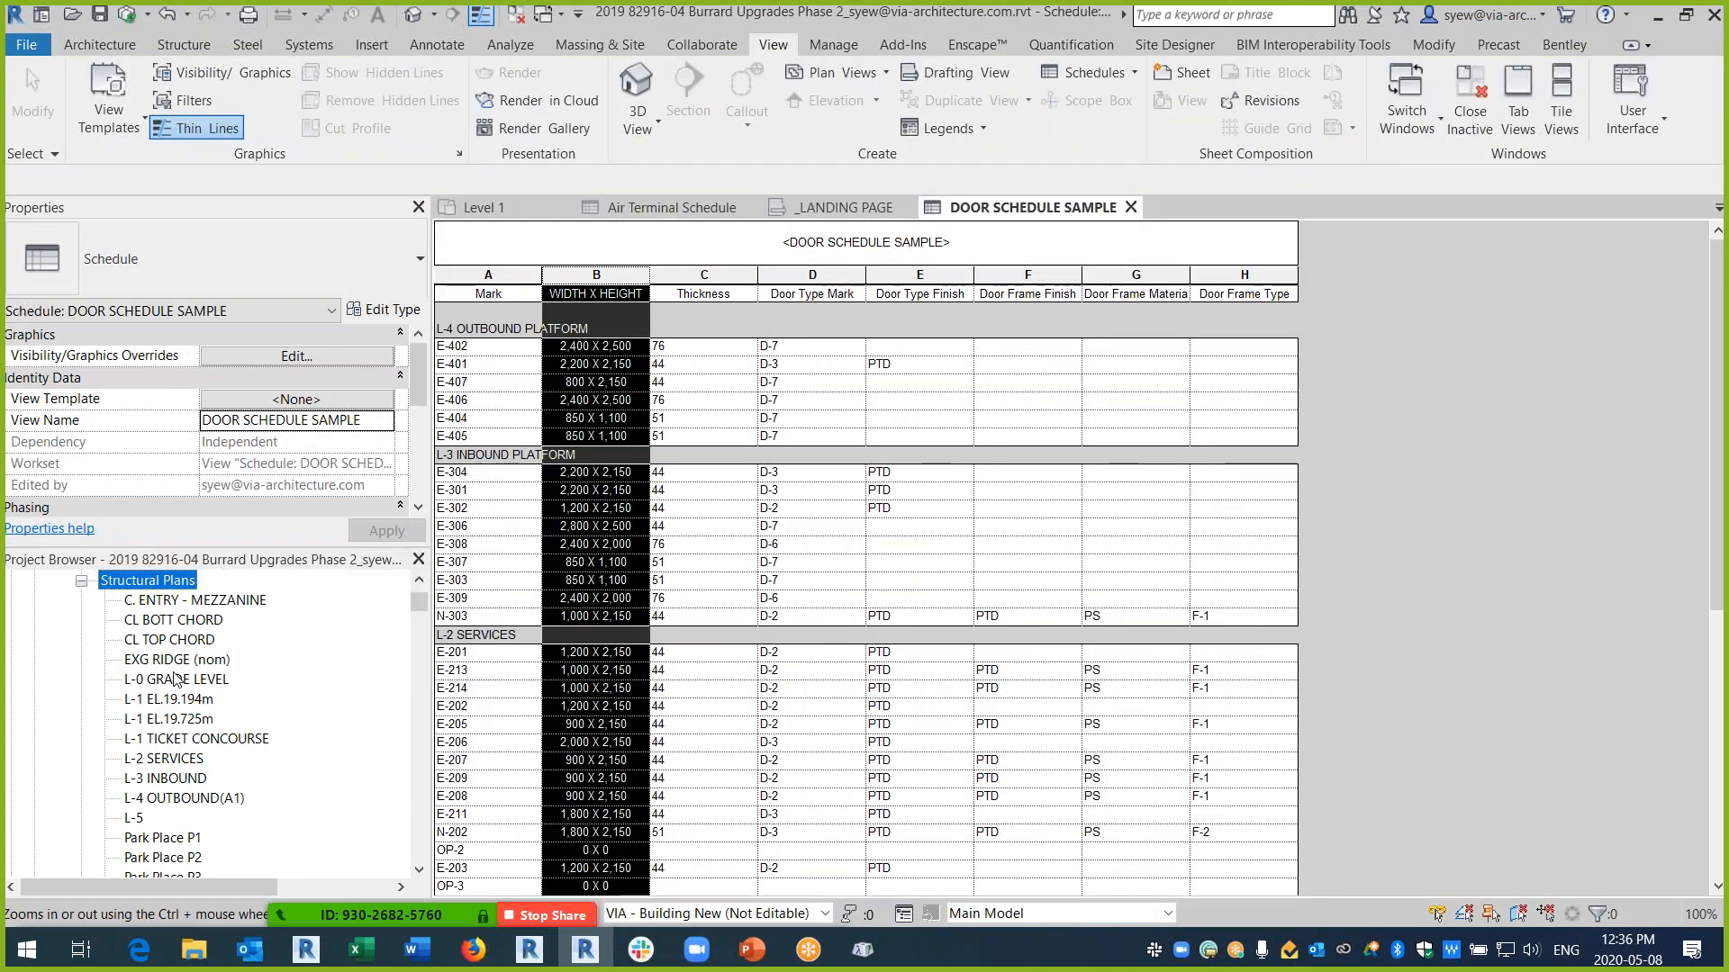
left_click(170, 738)
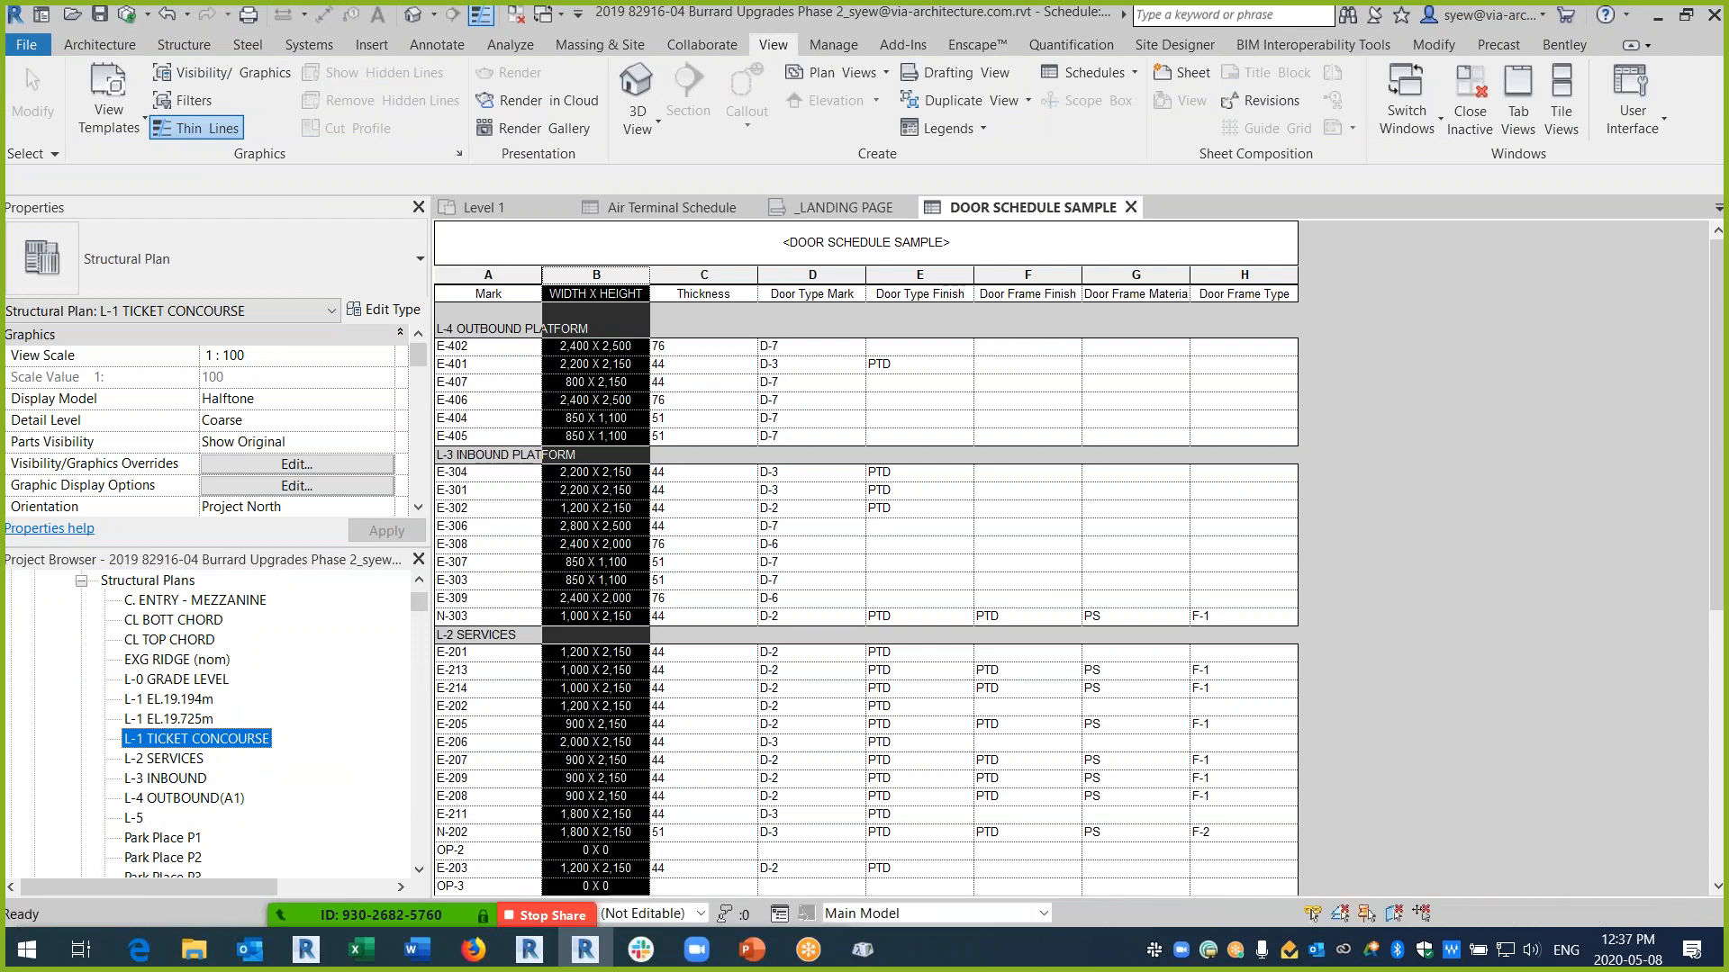
key("Return")
scroll(1090, 520, "up", 3)
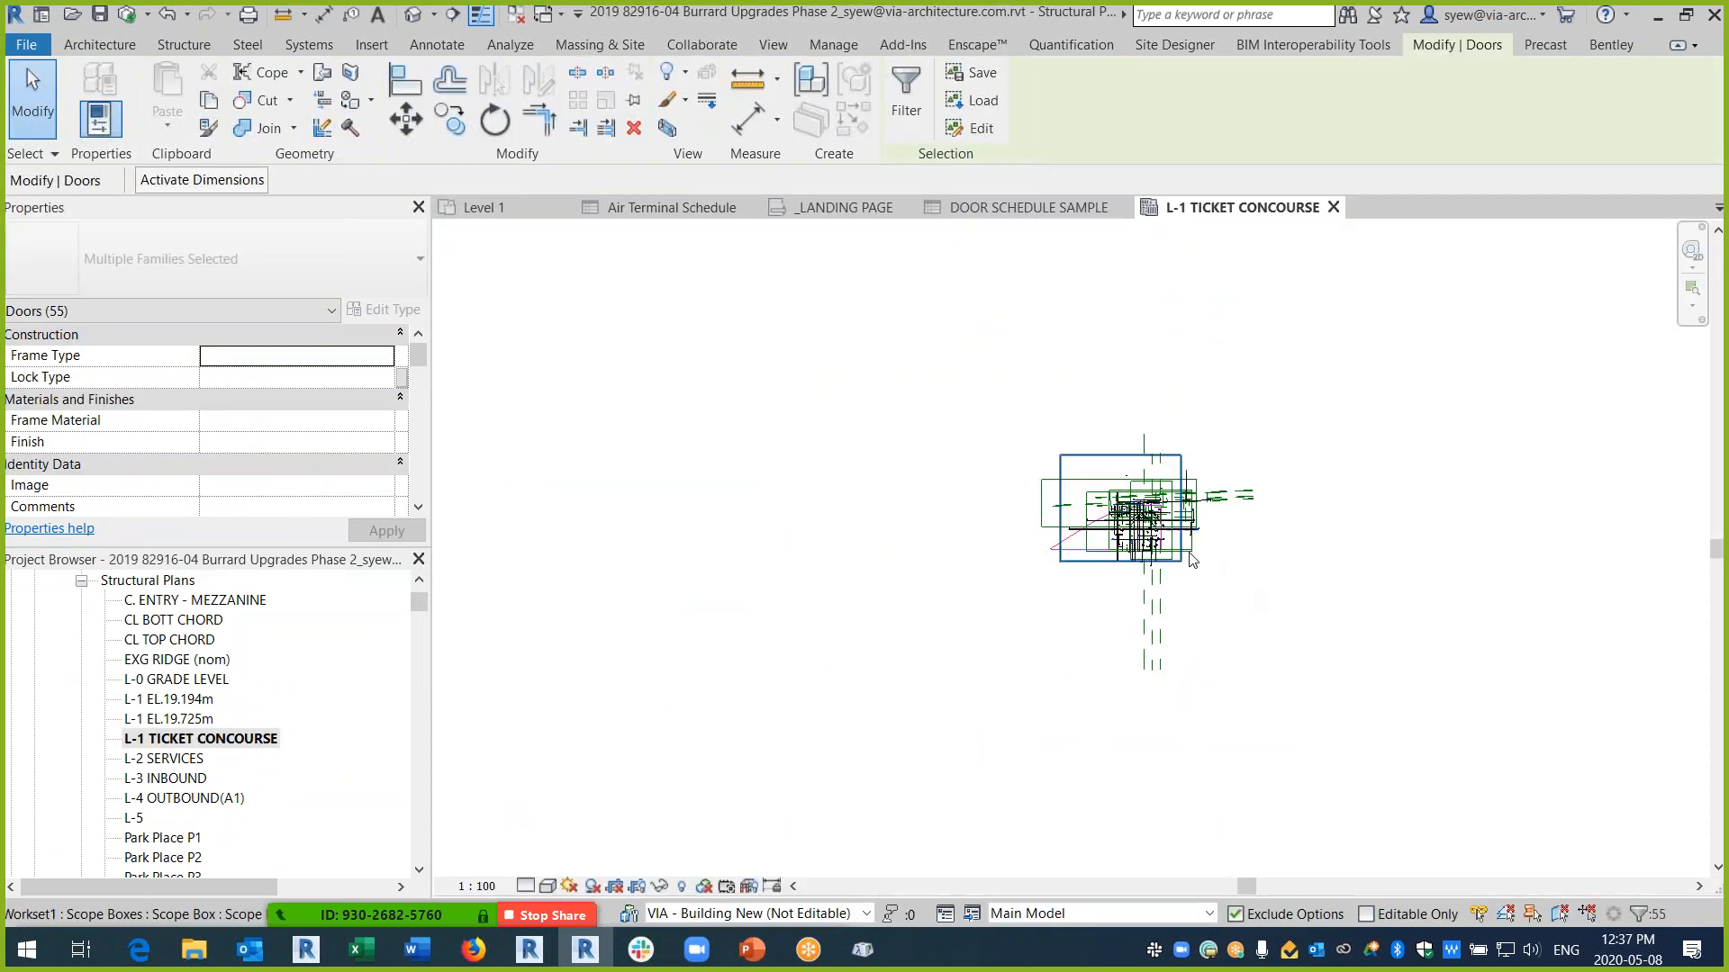
scroll(1089, 520, "up", 3)
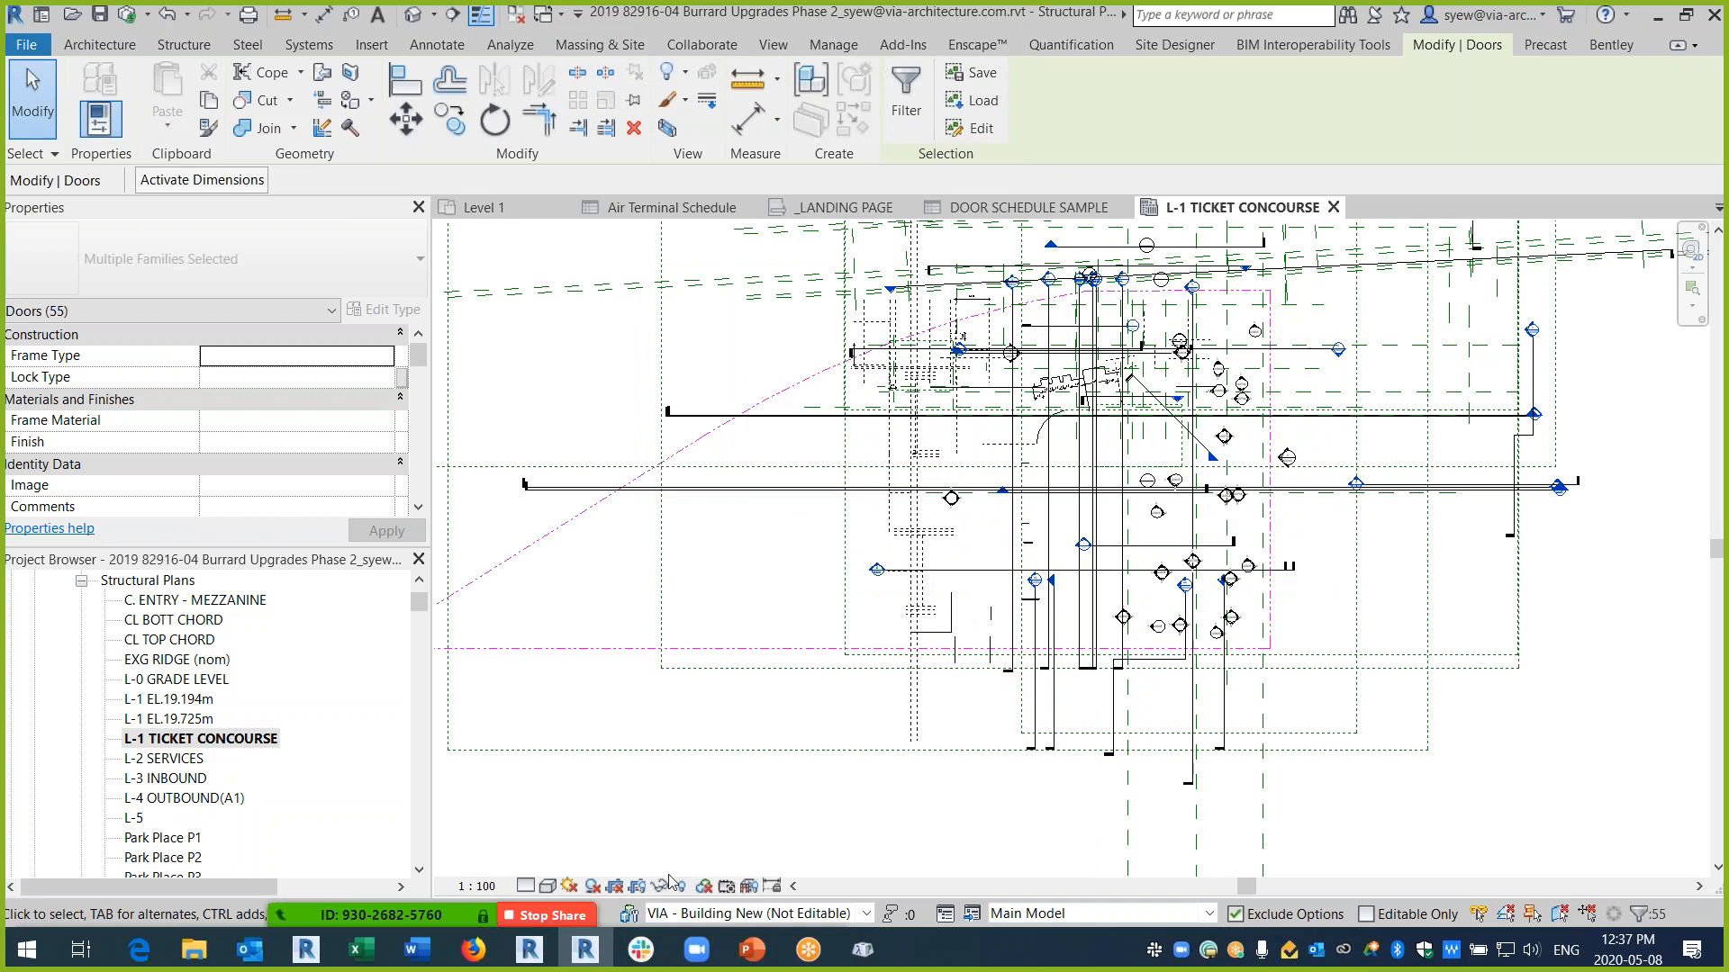
- Open the VIA - Building New workset so its elements load into the model
left_click(630, 914)
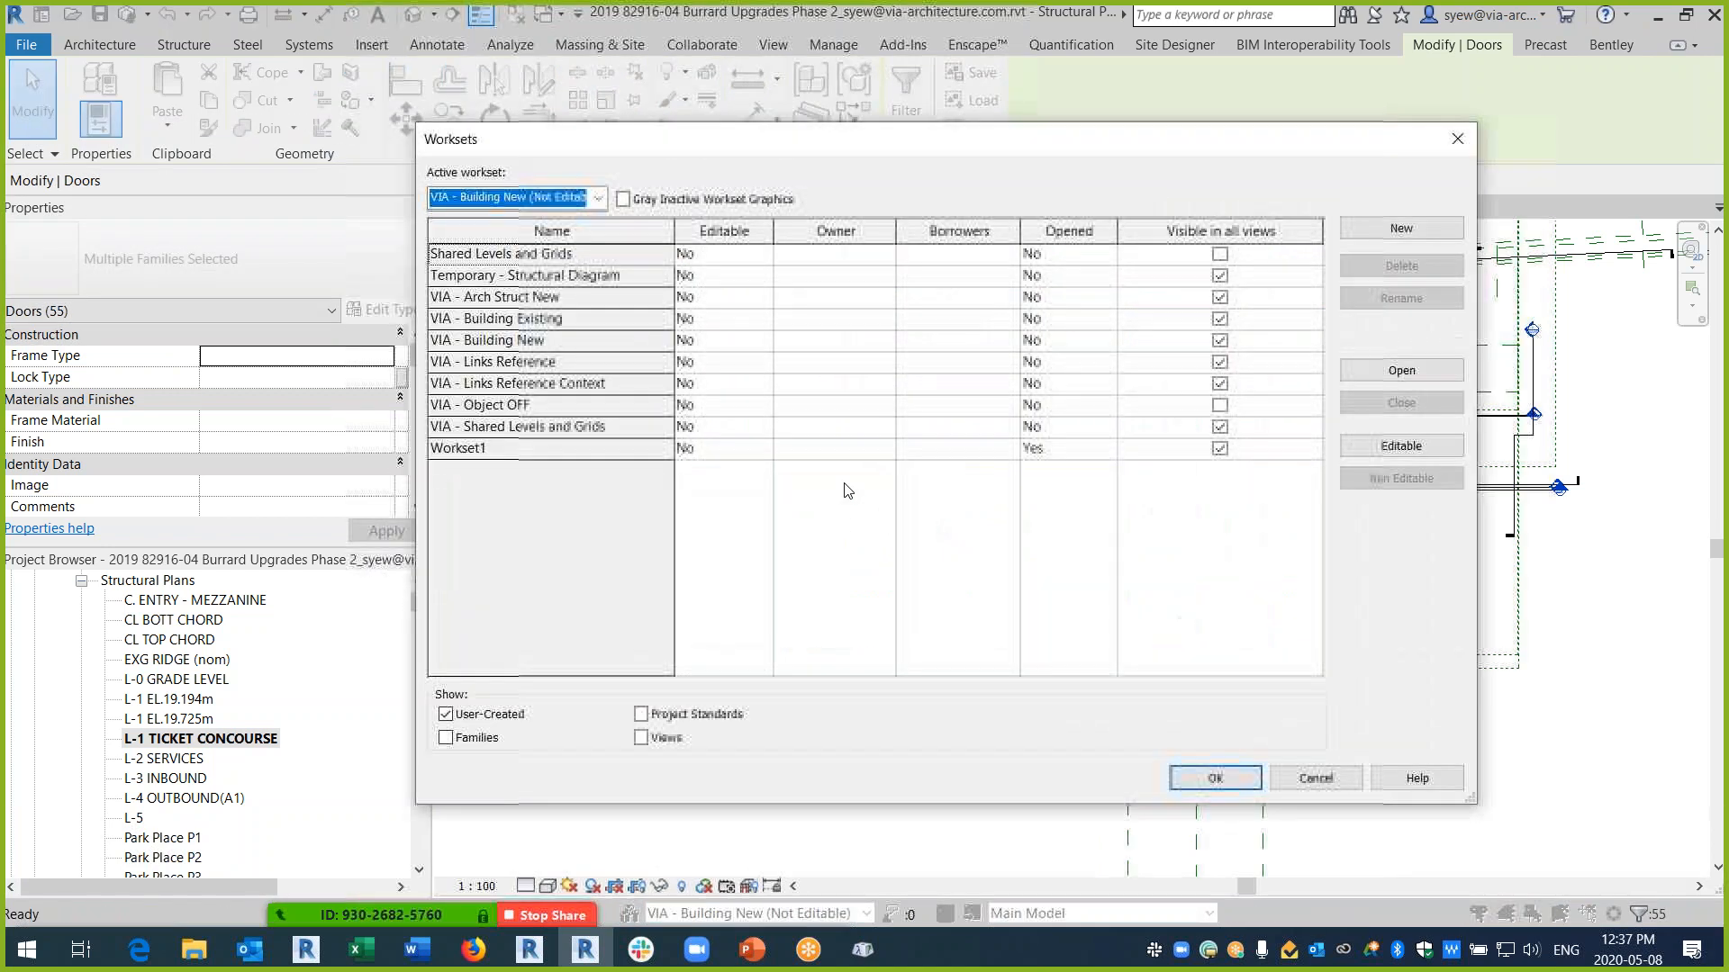
left_click(525, 344)
left_click(1401, 370)
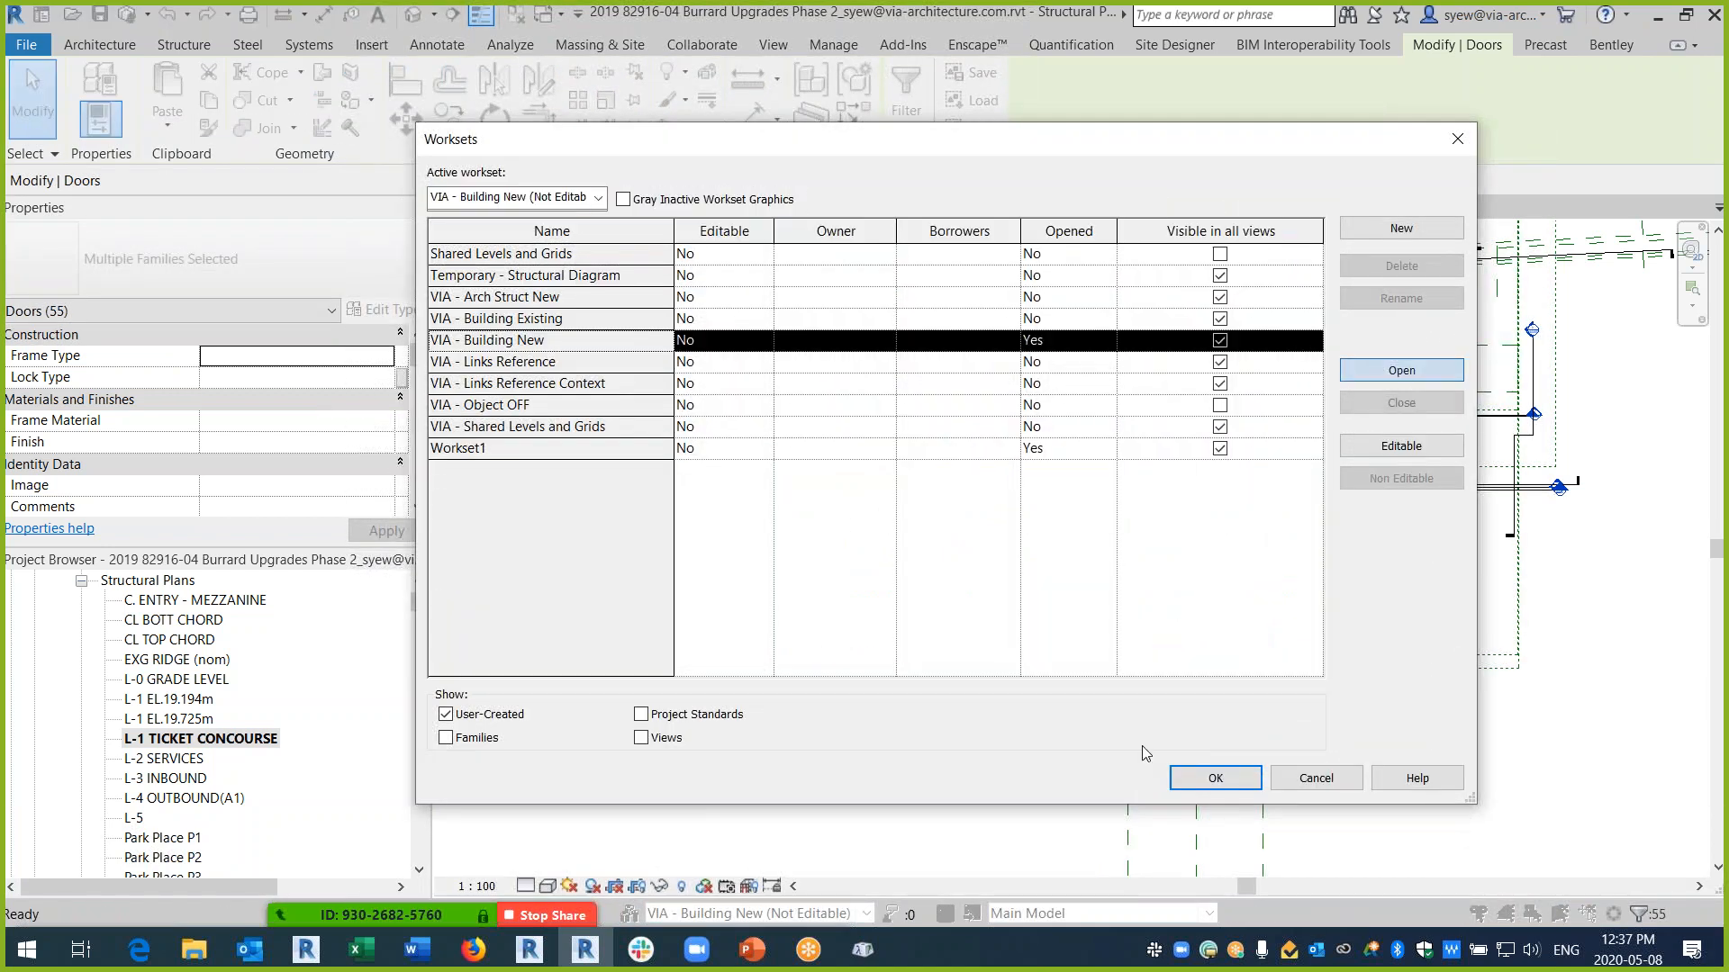
key("Return")
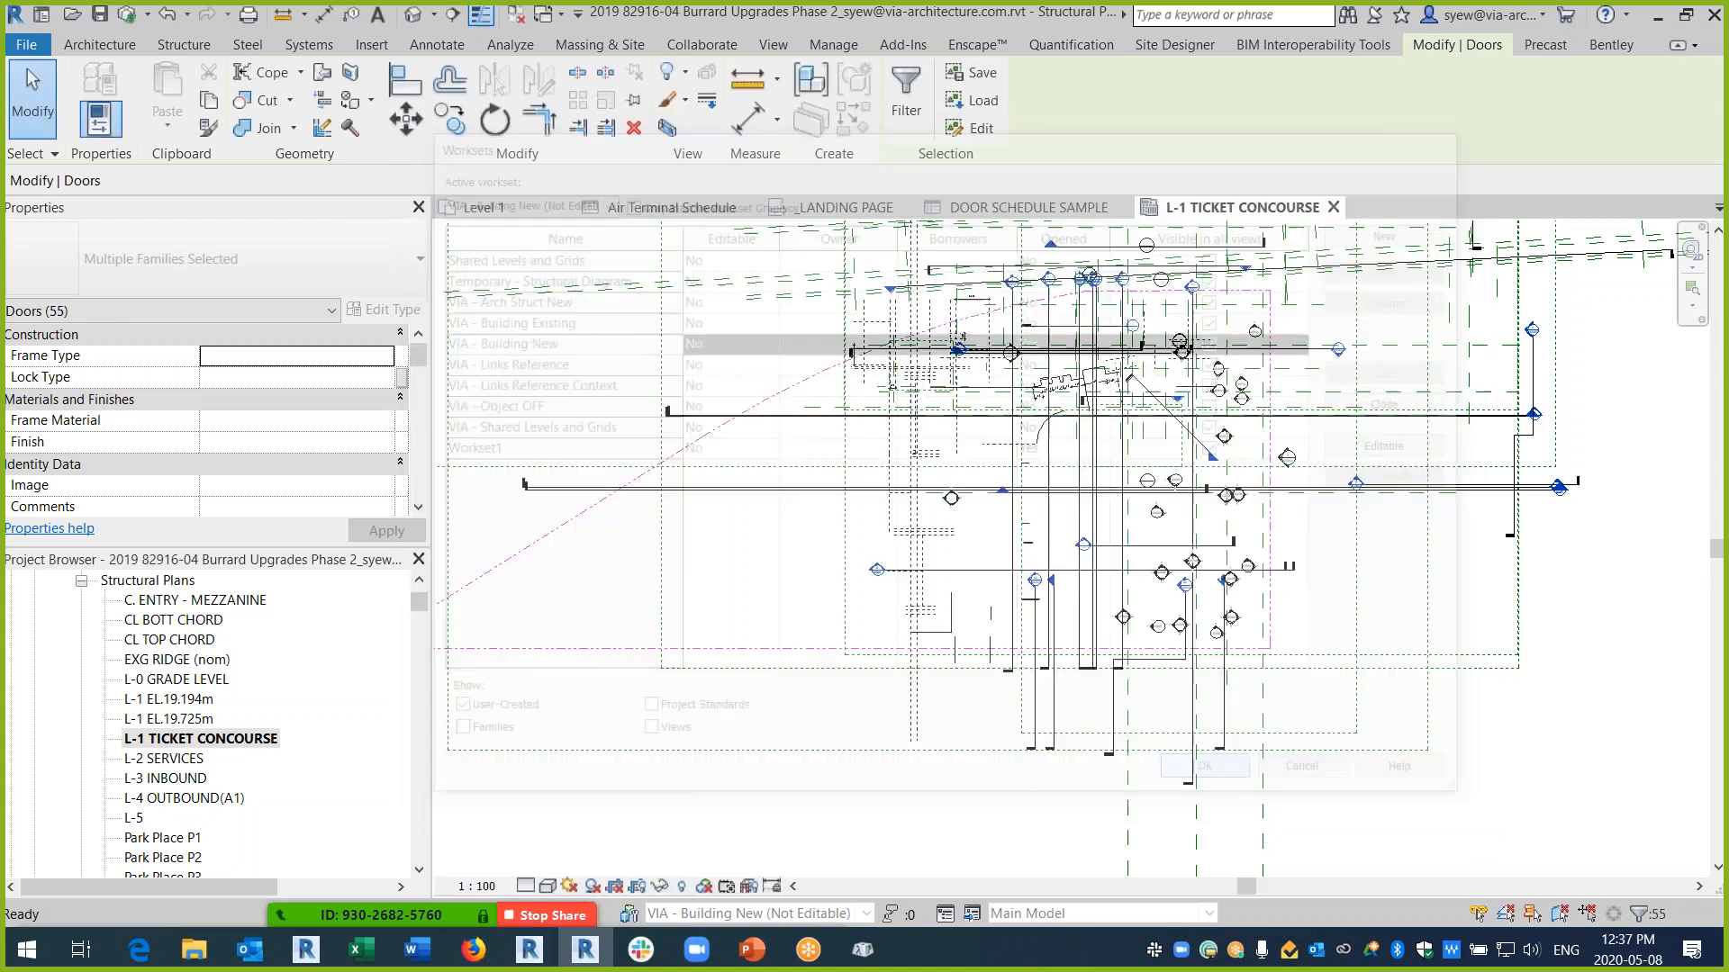
- Open the Door Single family of the door below NEW CATWALK 1 for editing, removing constraints, and show its Ref. Level floor plan
scroll(1160, 504, "up", 5)
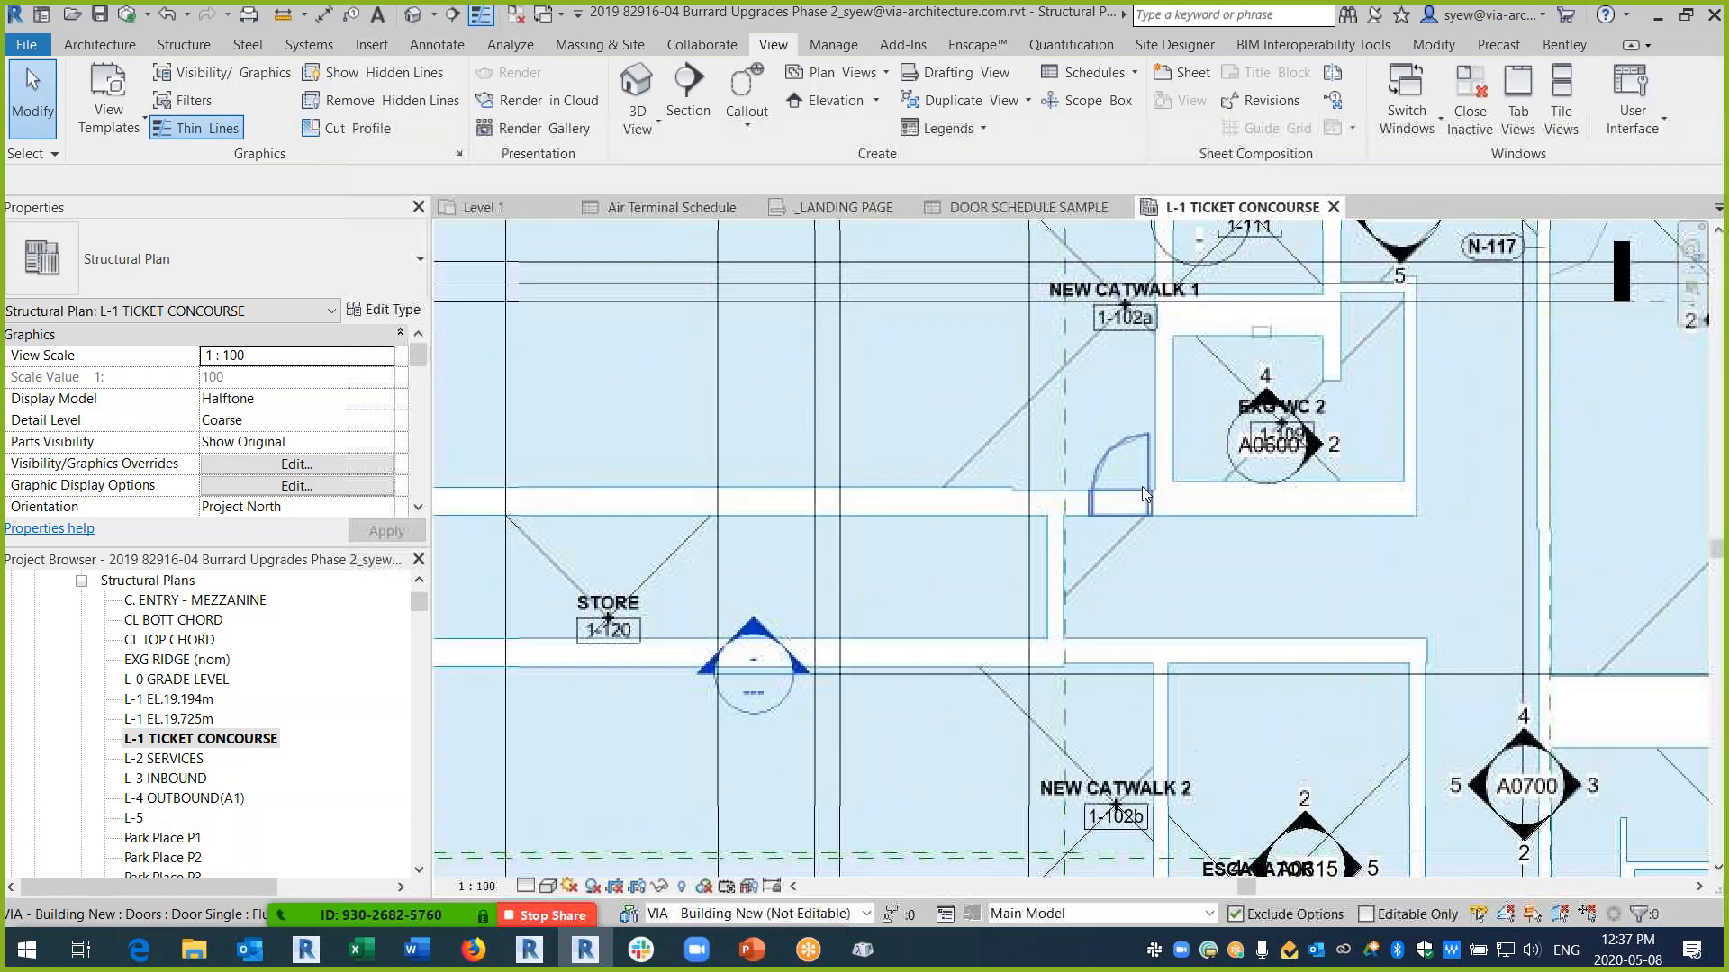
left_click(1142, 488)
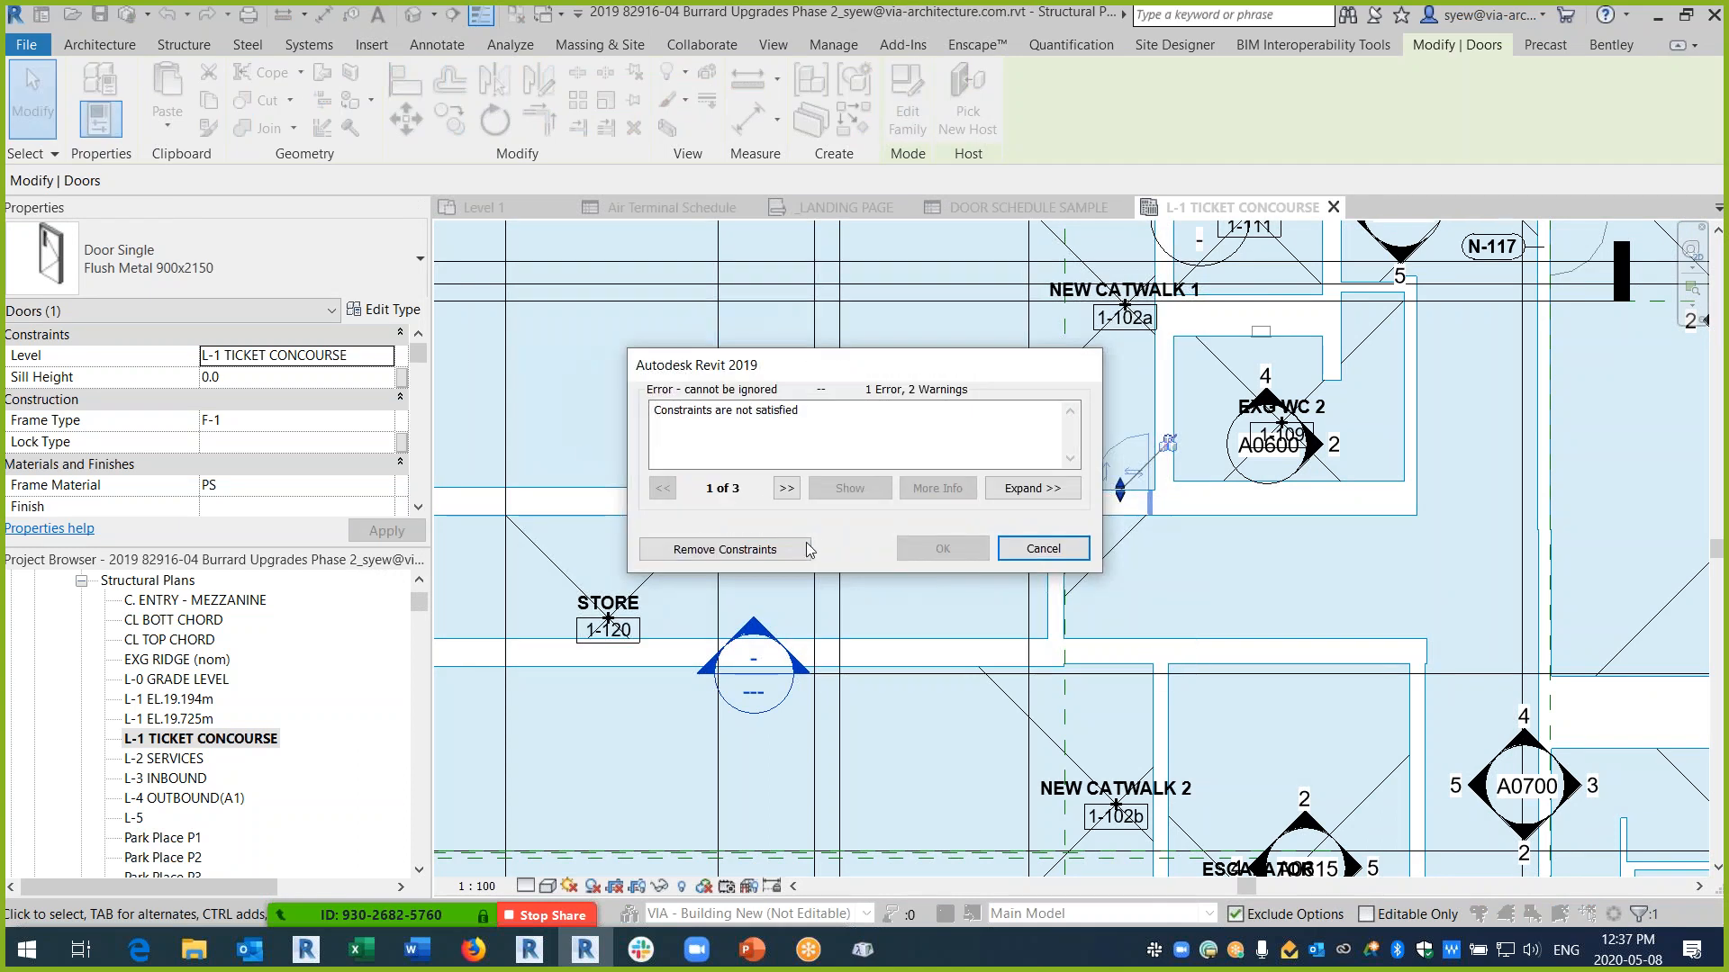
left_click(761, 550)
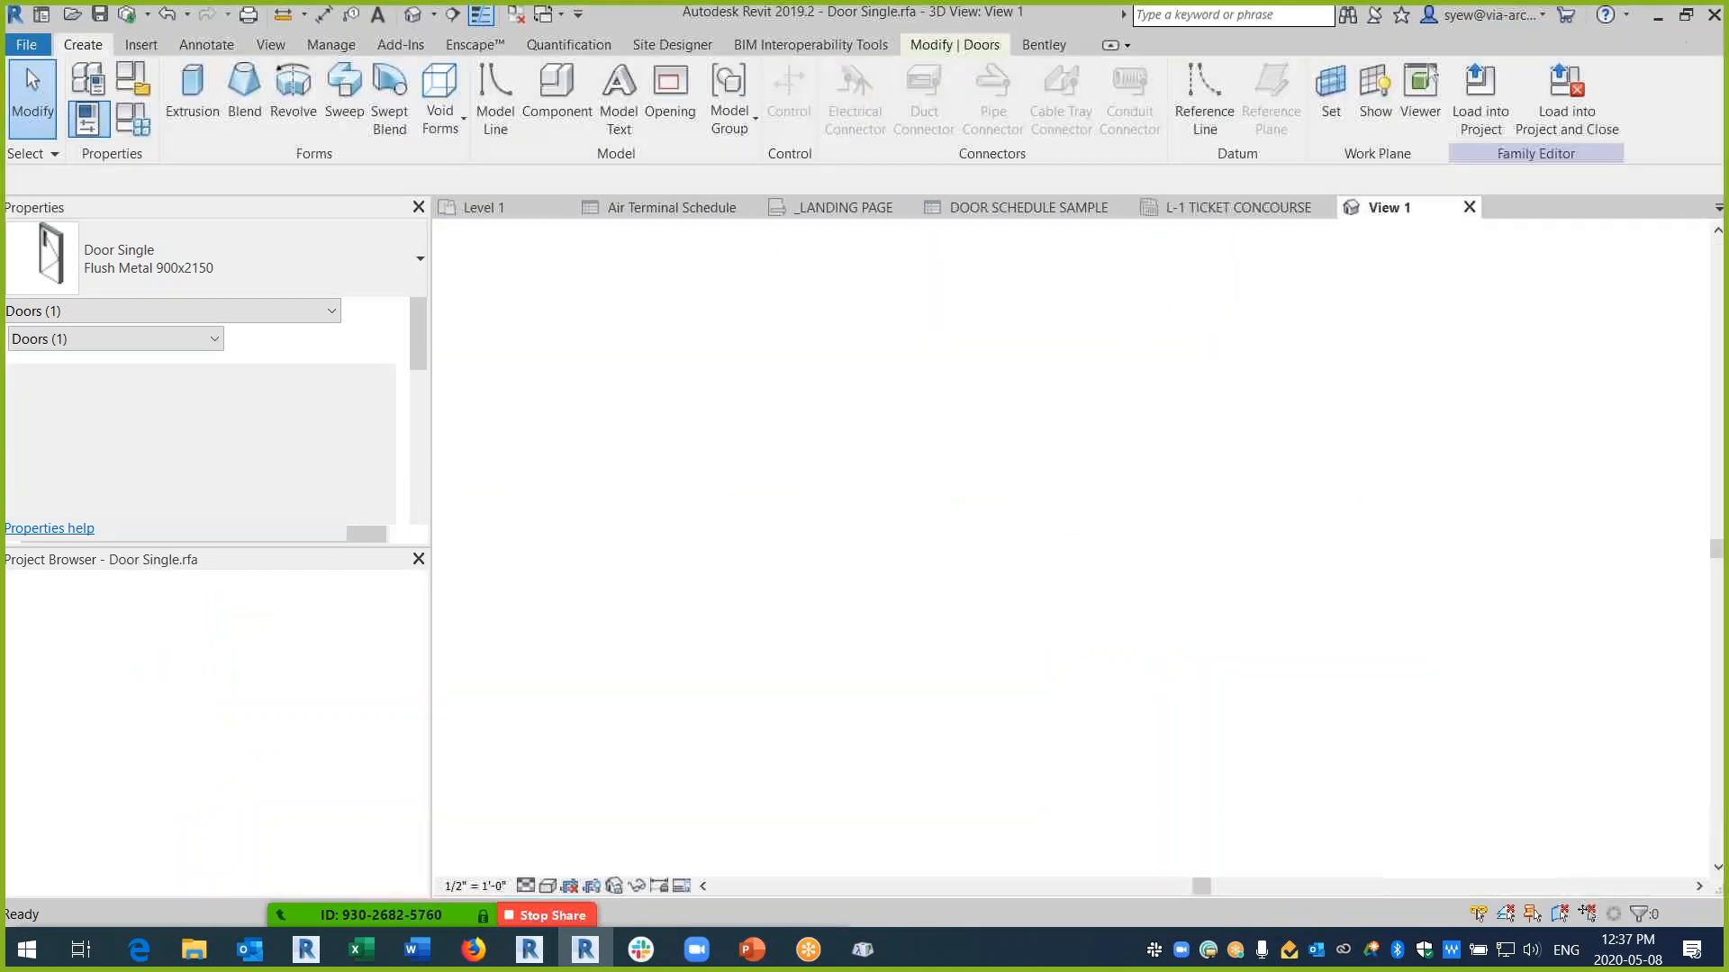
double_click(108, 619)
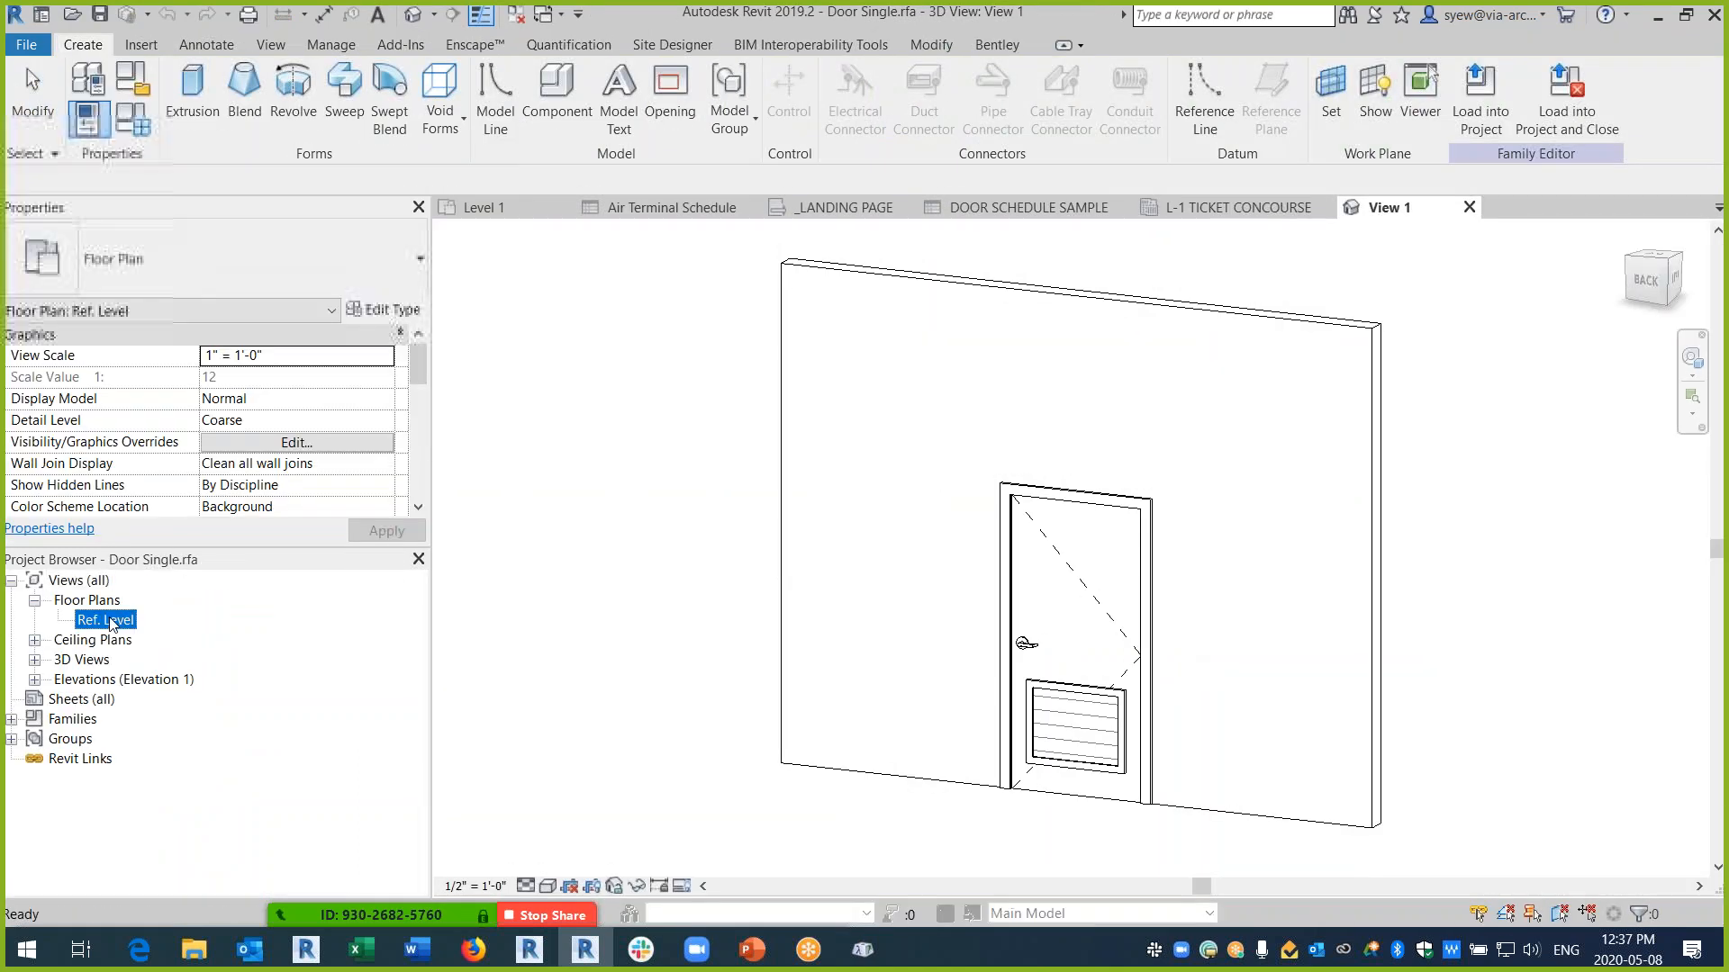
- Enable the Room Calculation Point for the door family and examine its arrows through the door opening
scroll(209, 467, "down", 1)
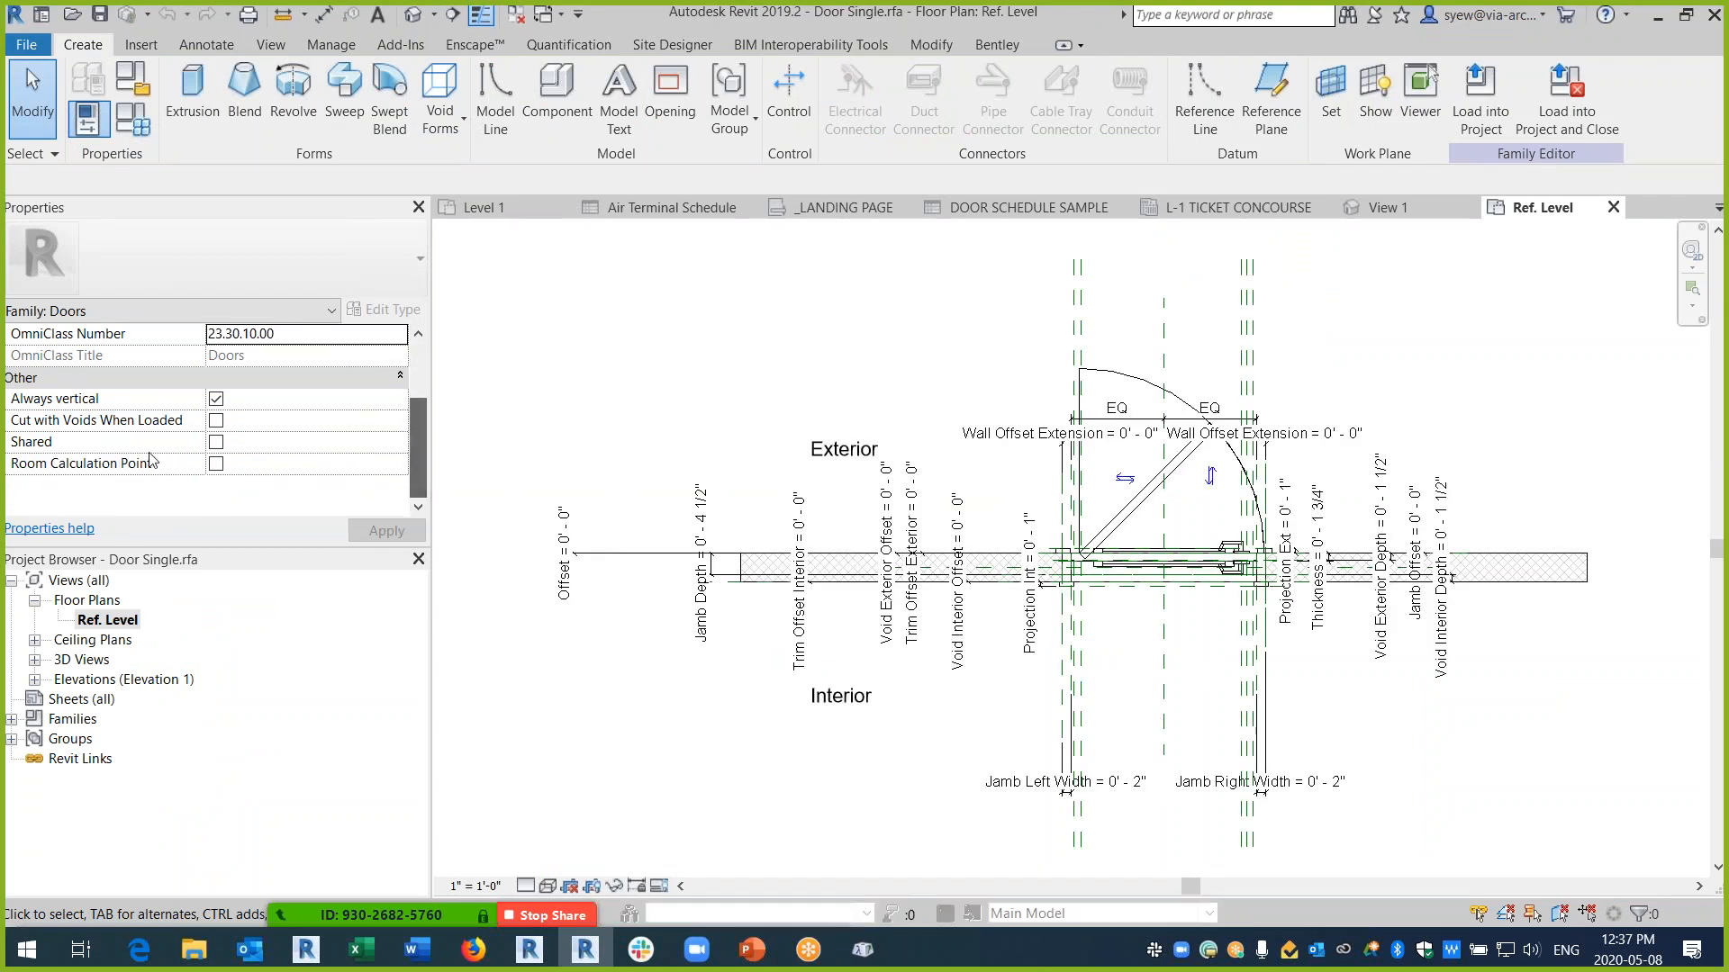
left_click(216, 464)
scroll(1189, 567, "up", 5)
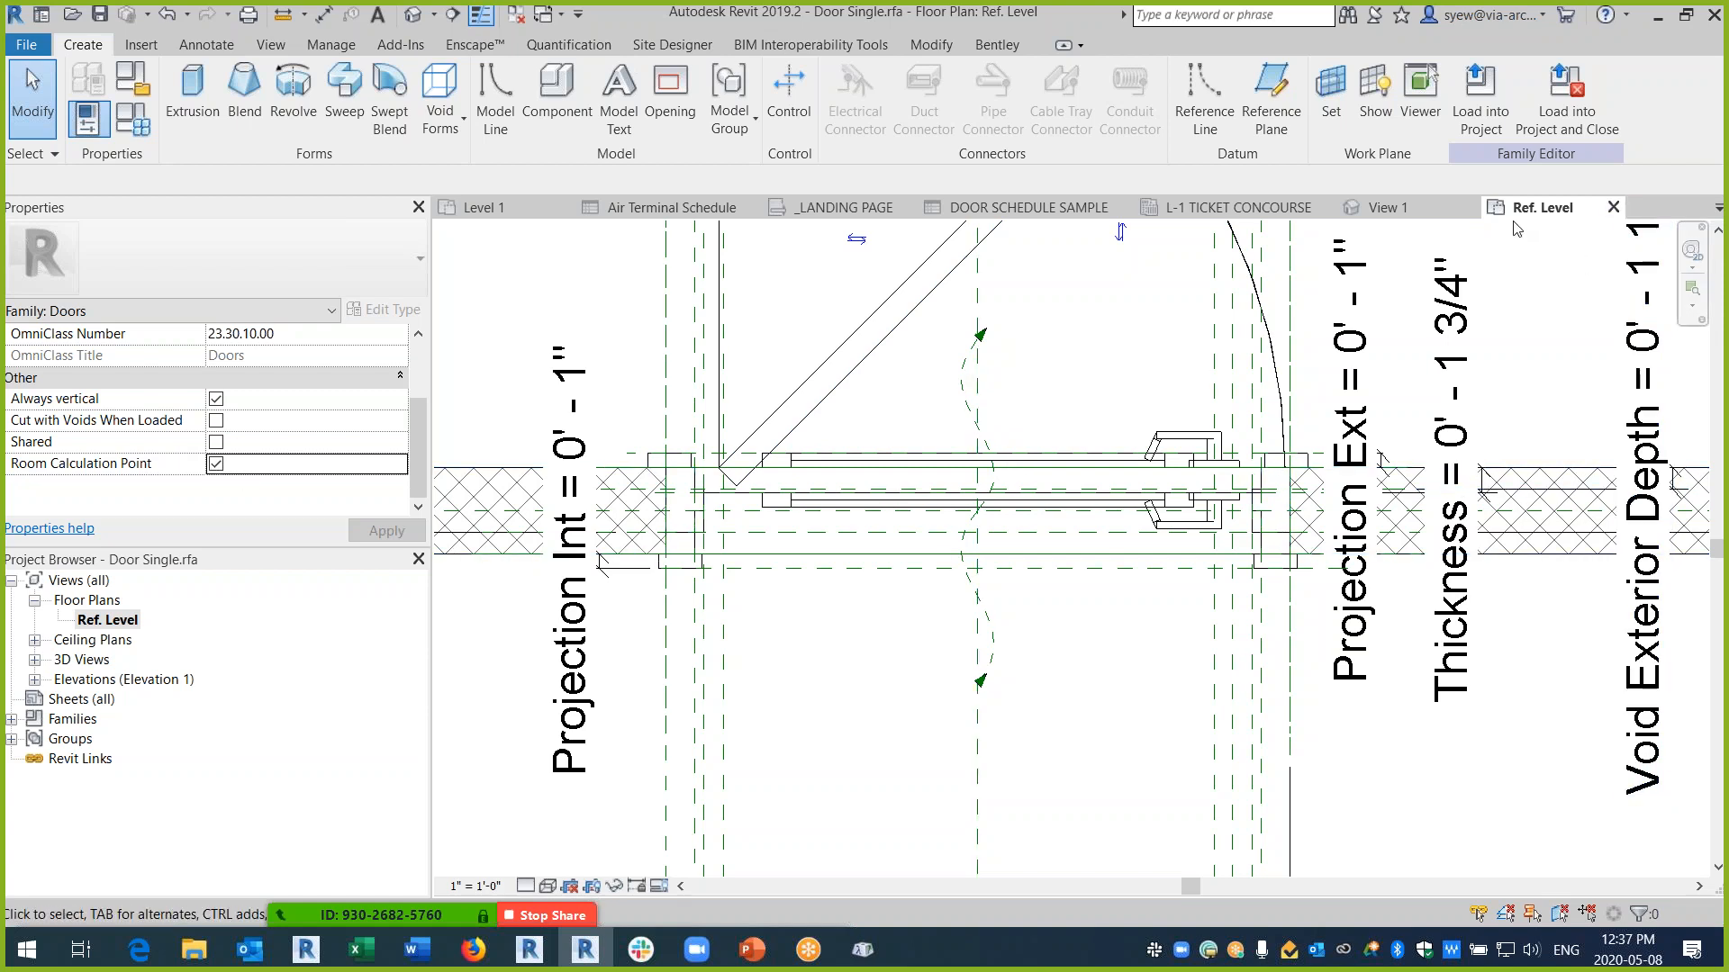
- Disable the door family's Room Calculation Point and close the family without saving
left_click(216, 464)
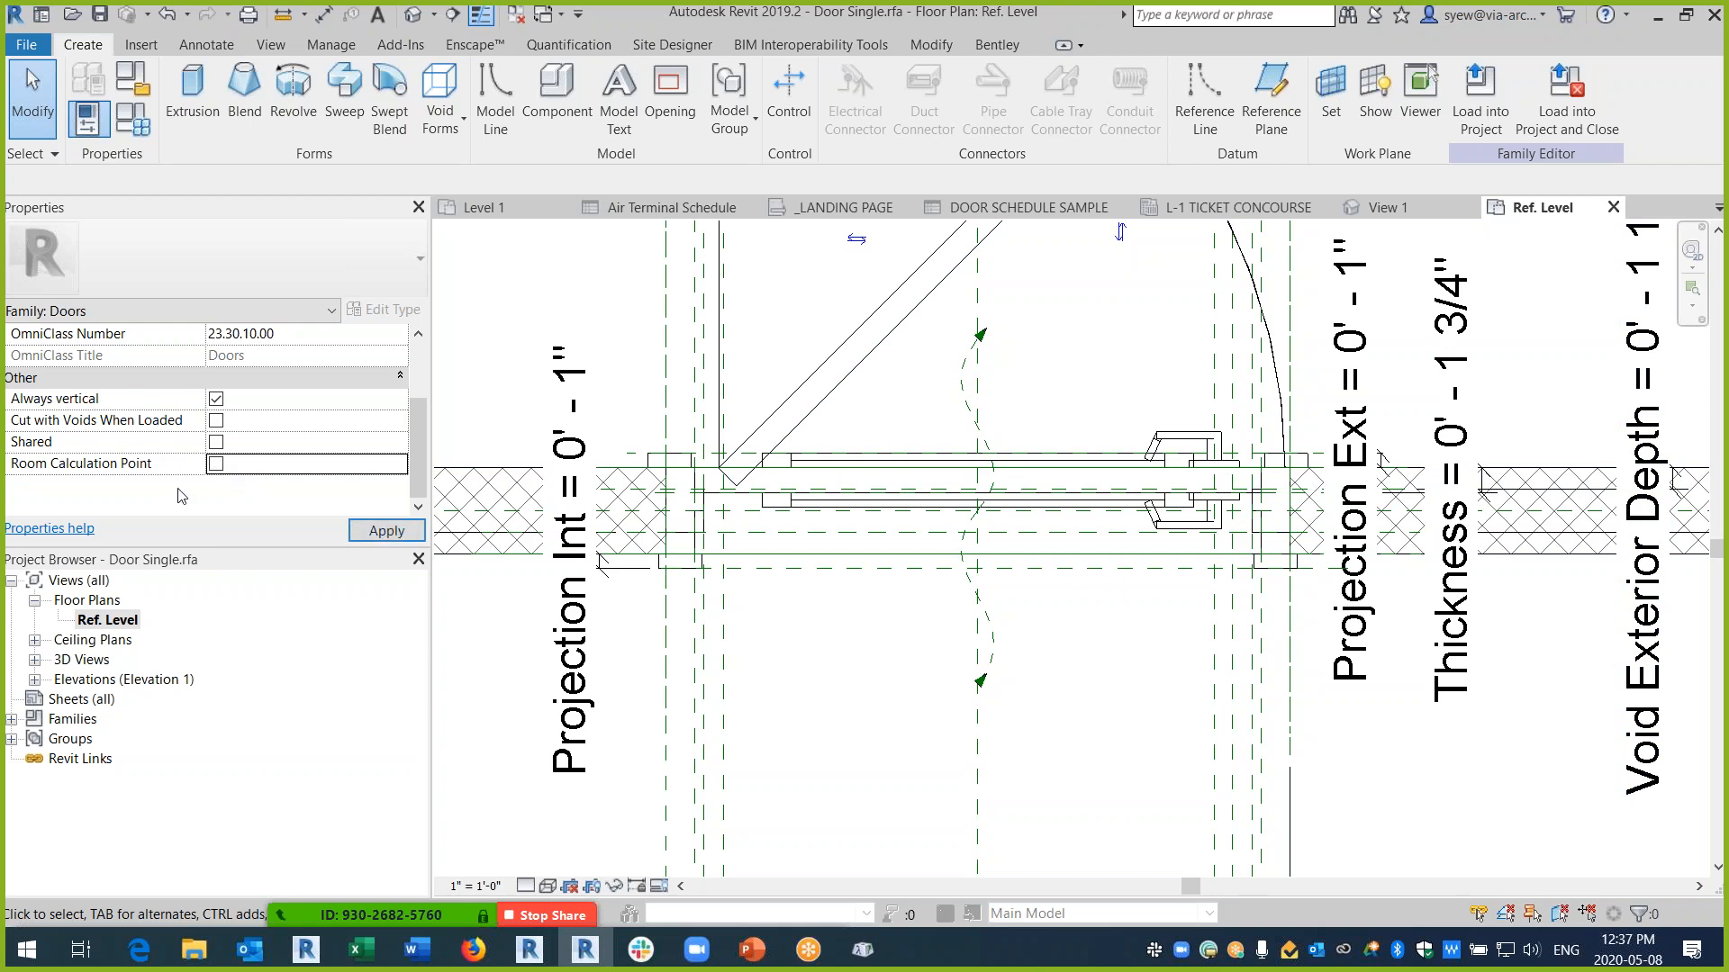
left_click(1612, 207)
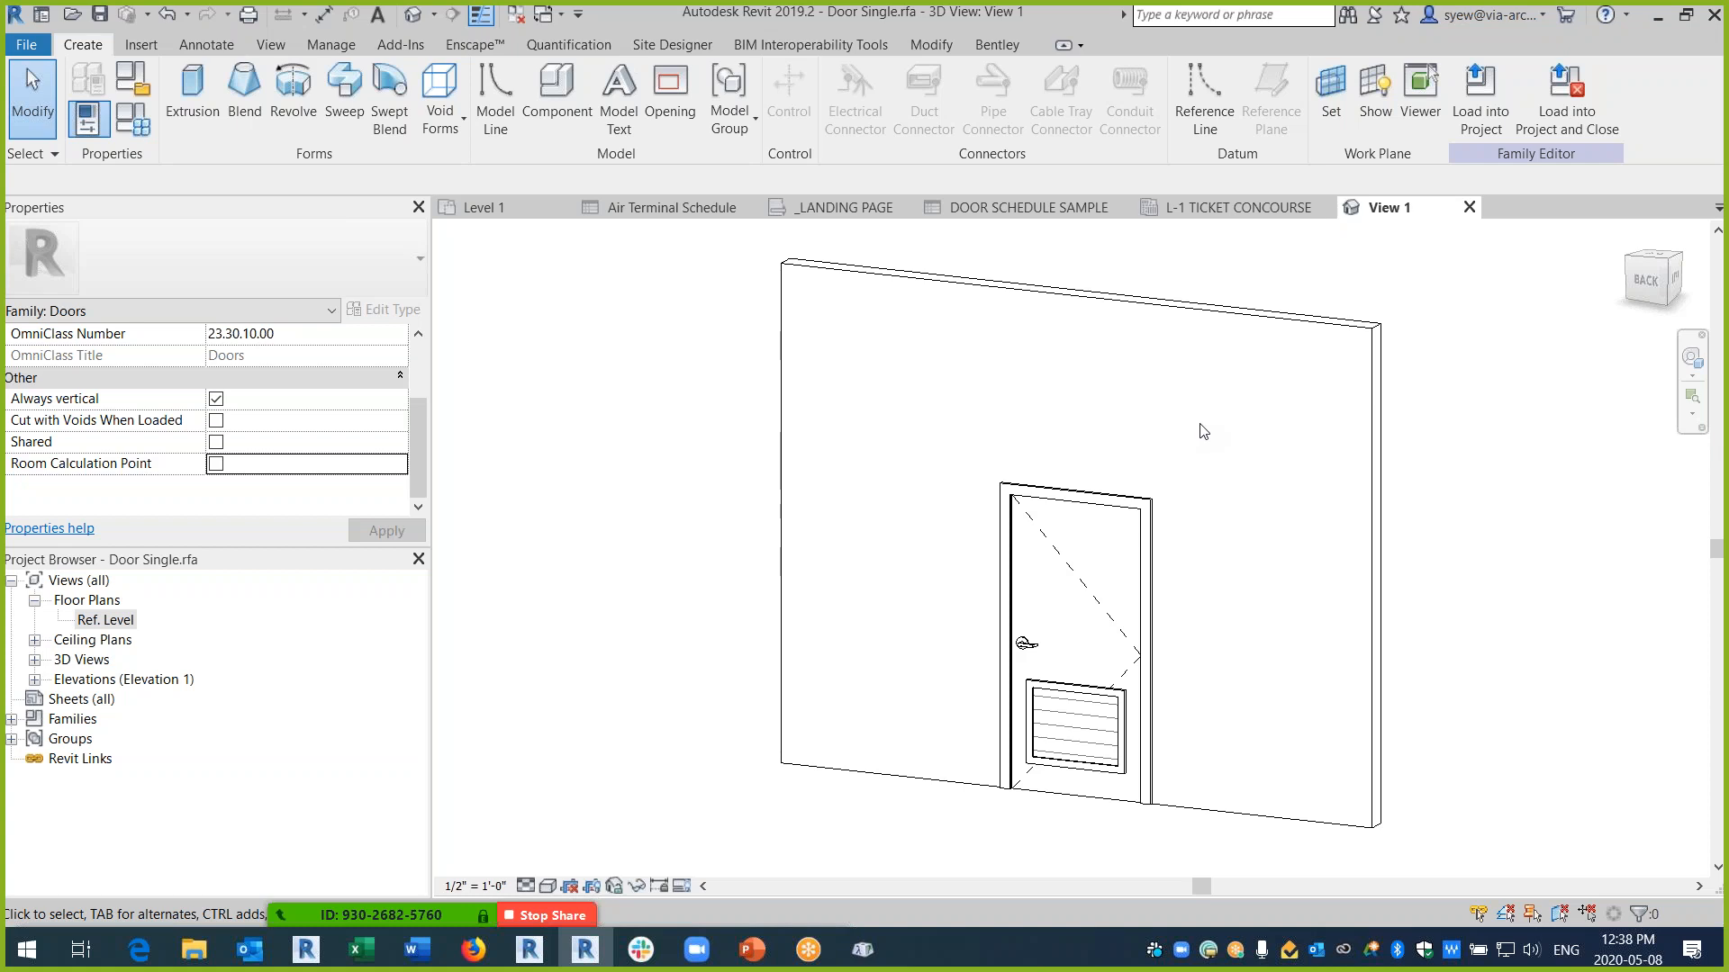
left_click(1469, 207)
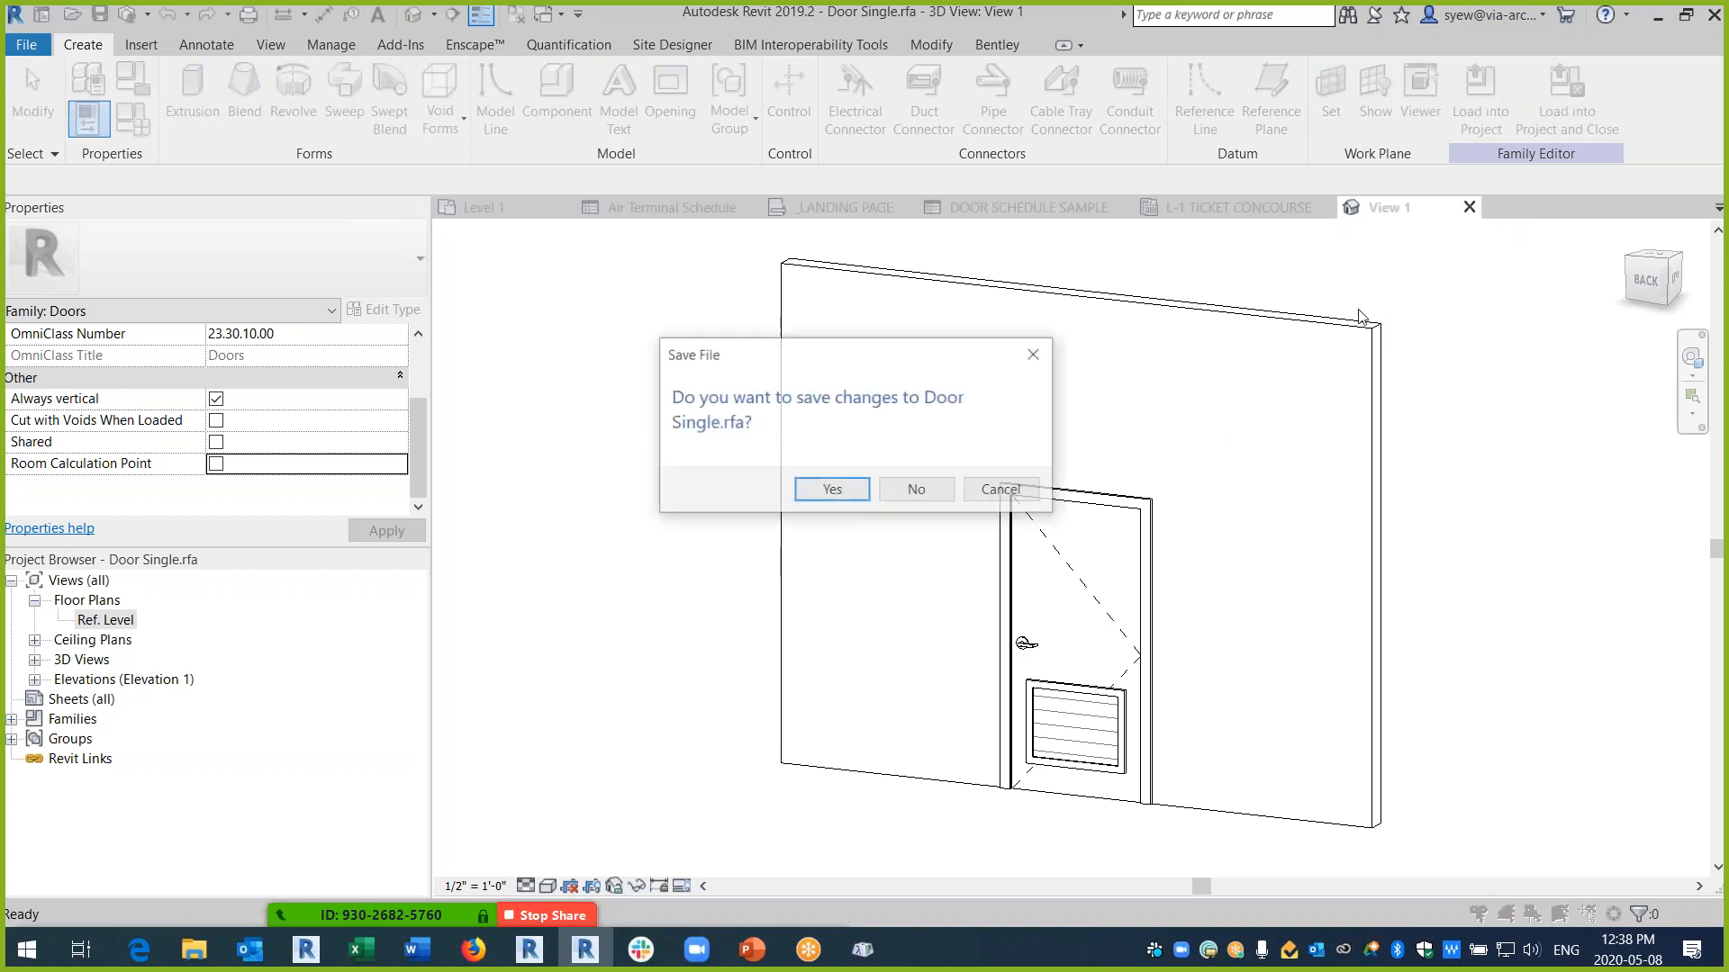
left_click(916, 489)
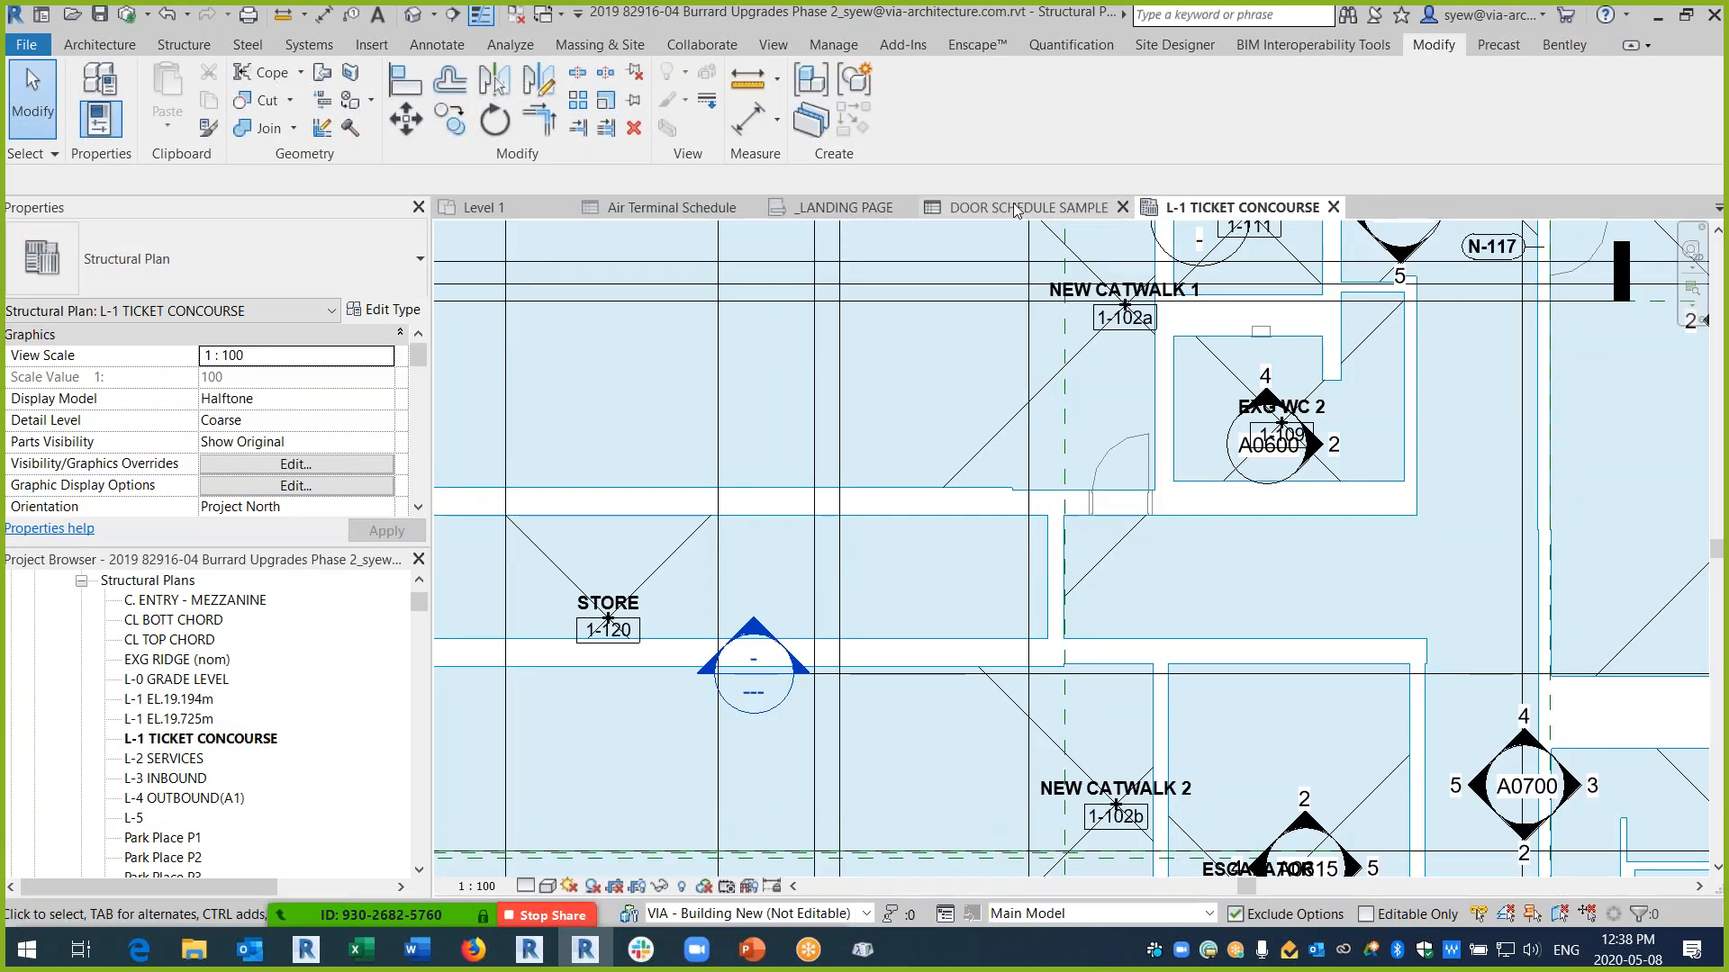
- Return to DOOR SCHEDULE SAMPLE and add the From Room: Name field to its scheduled fields
left_click(1028, 207)
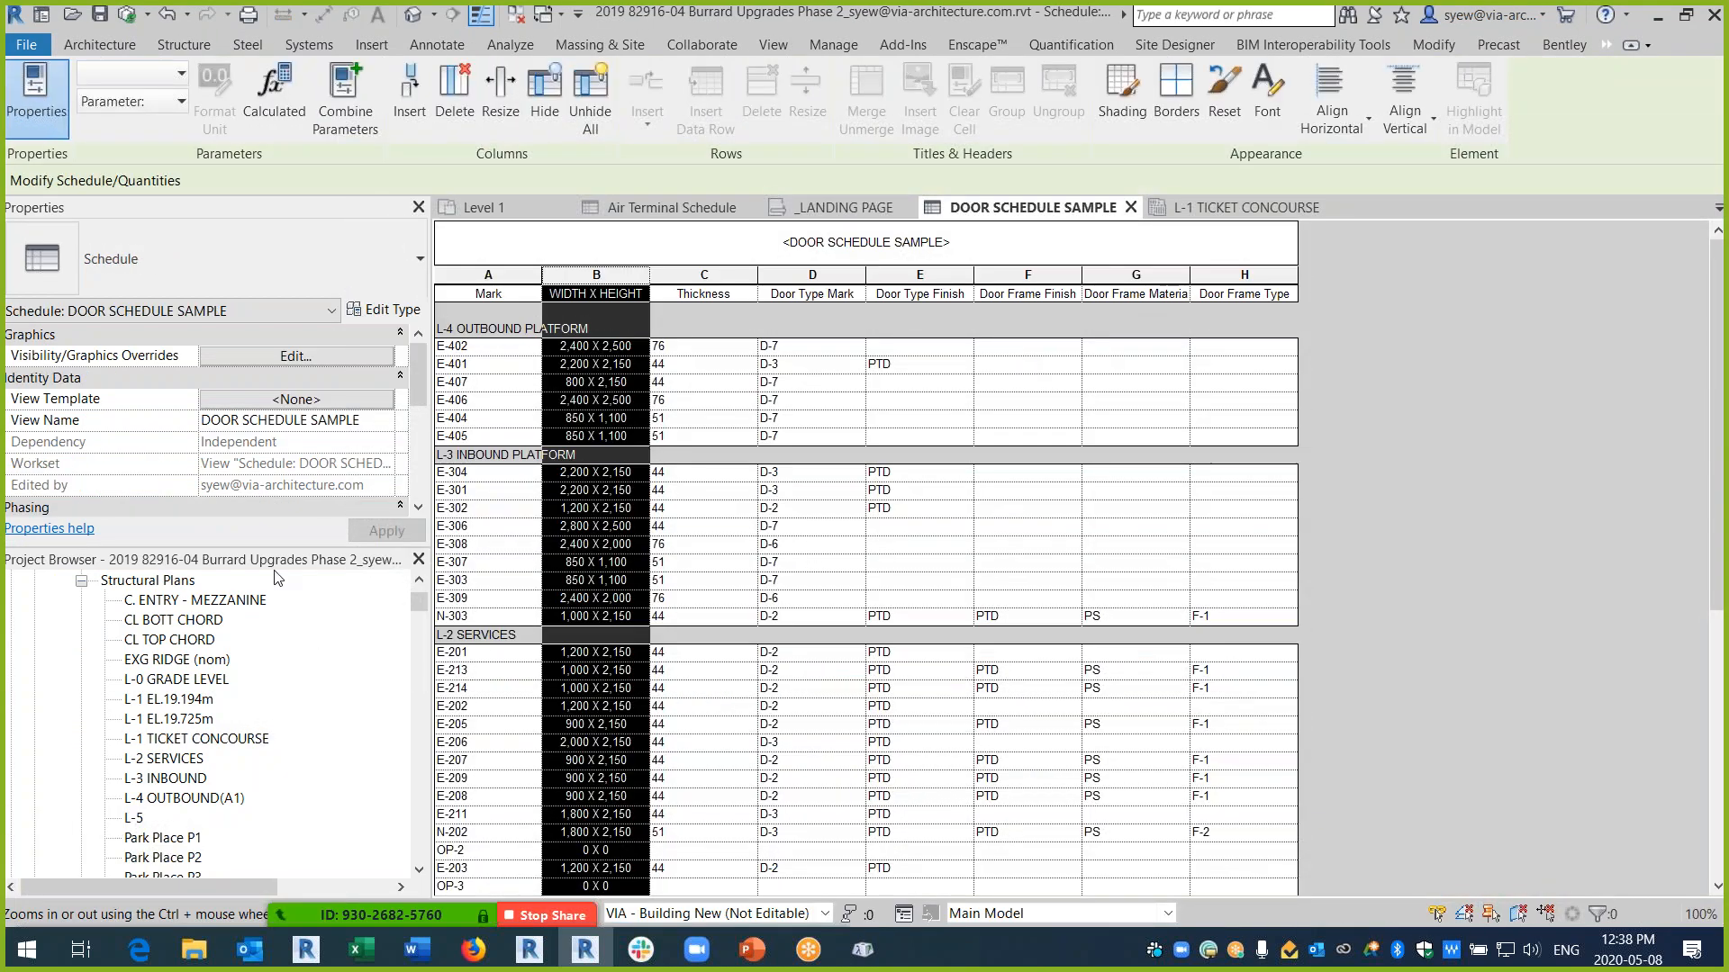
scroll(418, 386, "down", 3)
scroll(285, 505, "down", 4)
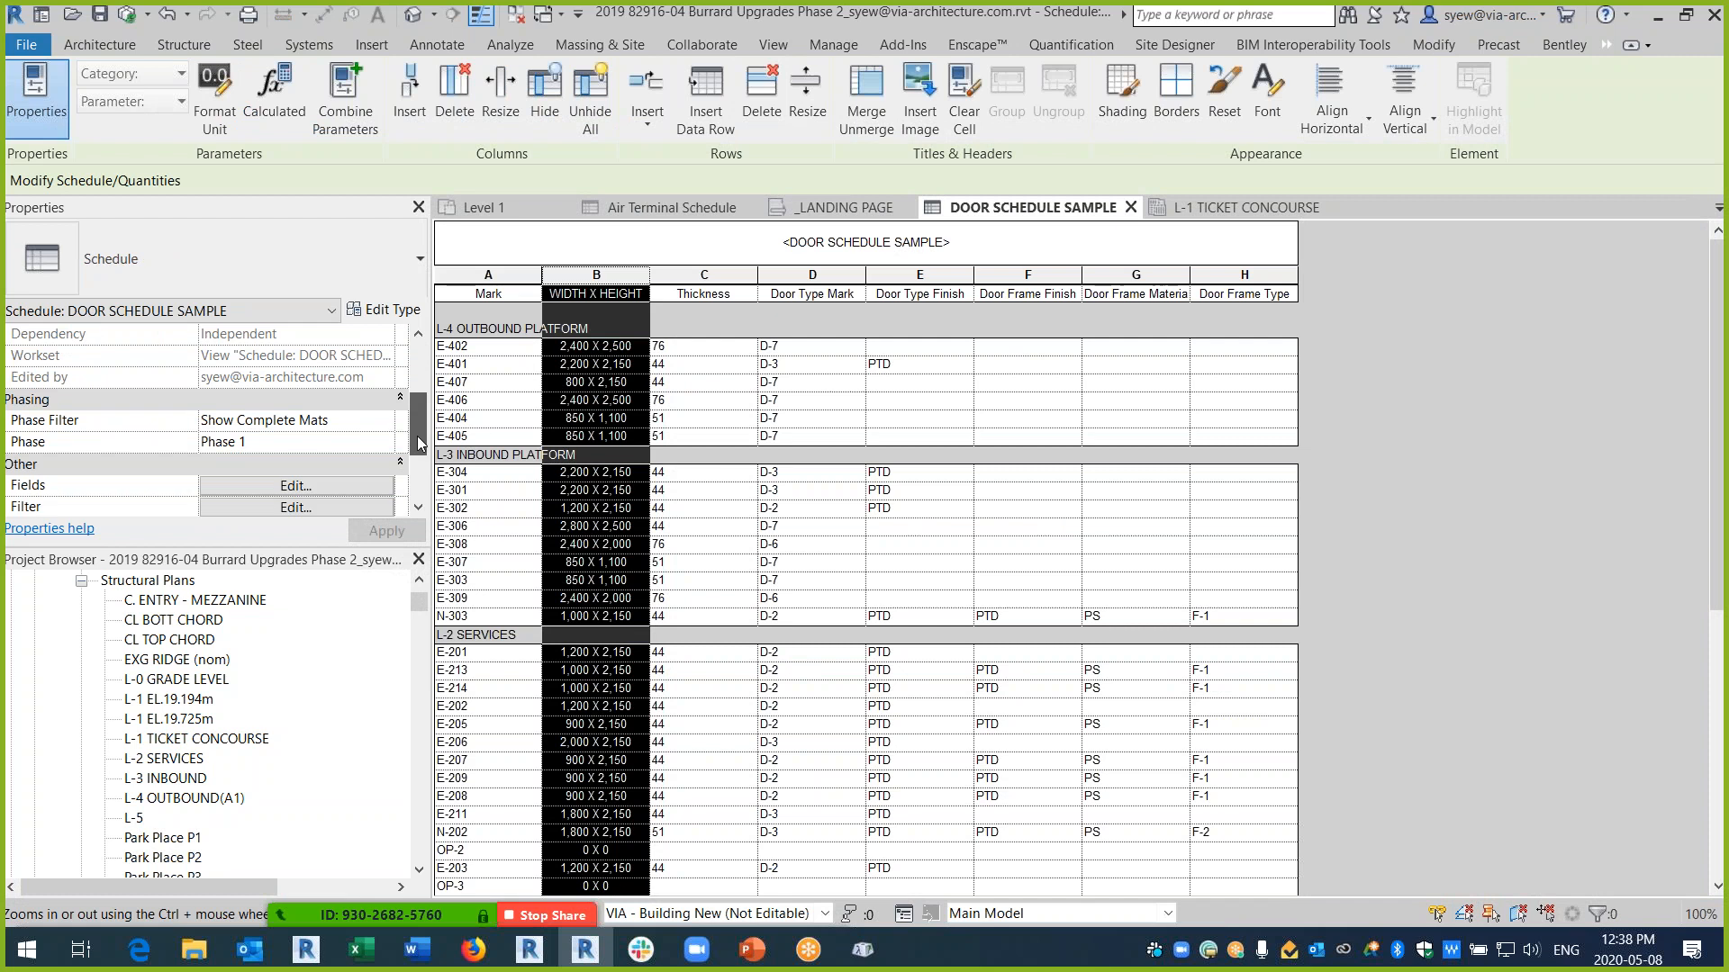
left_click(326, 443)
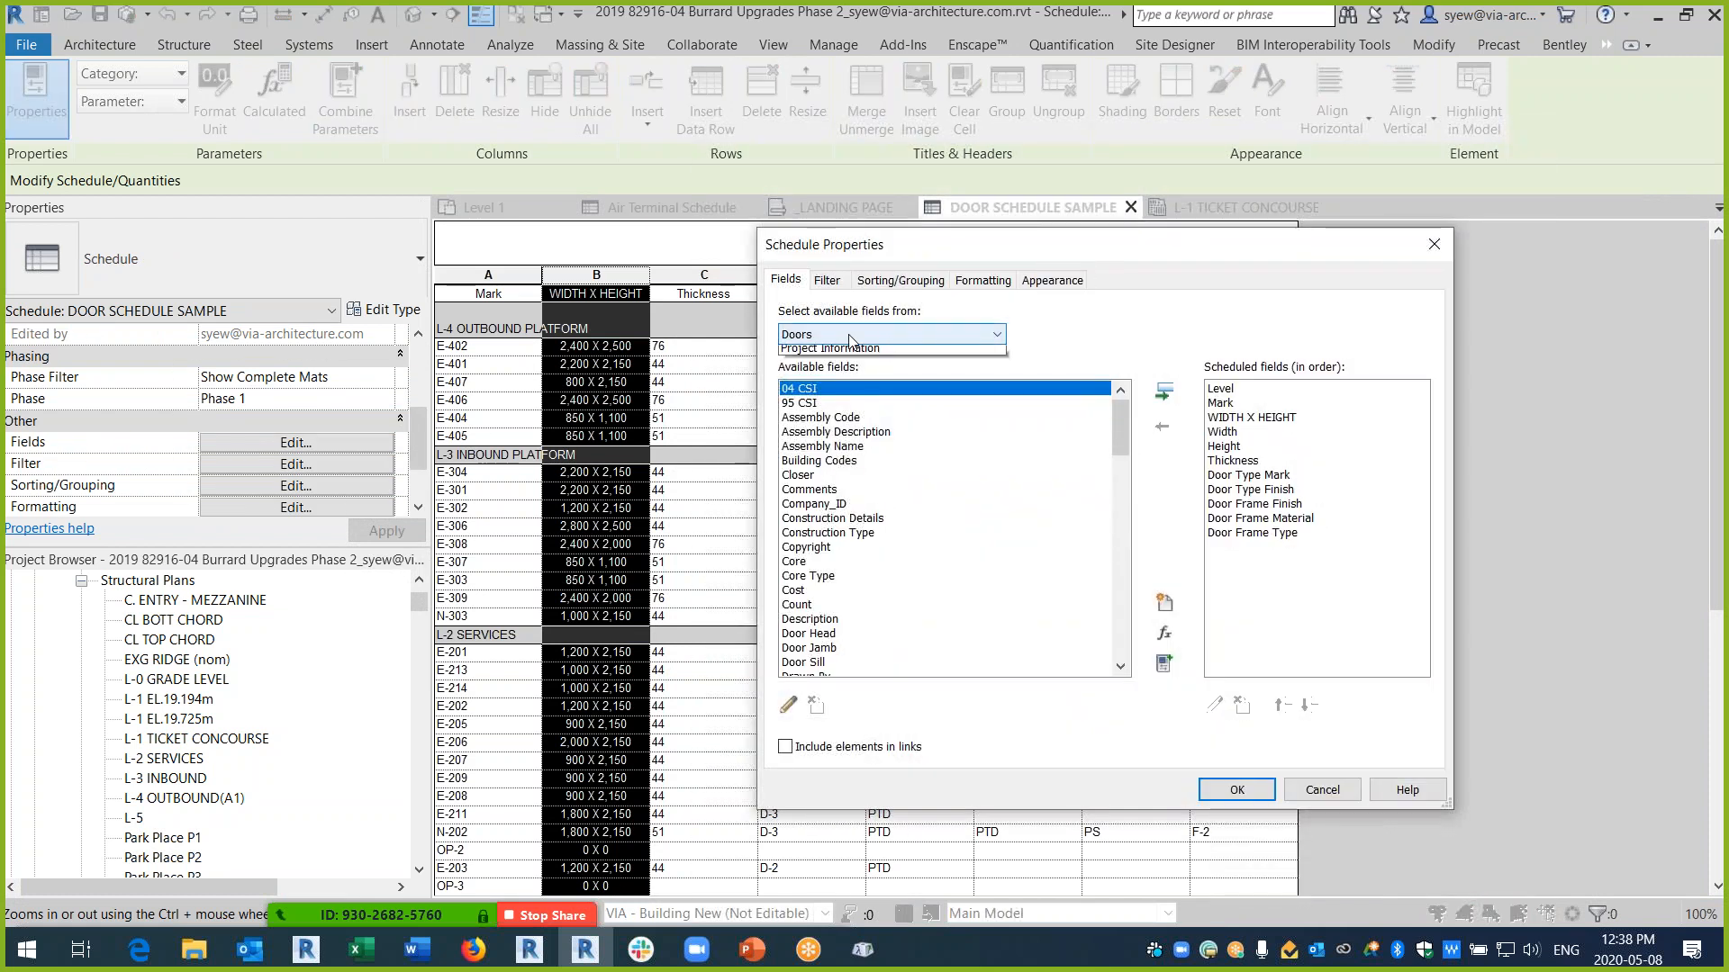
left_click(891, 335)
left_click(851, 367)
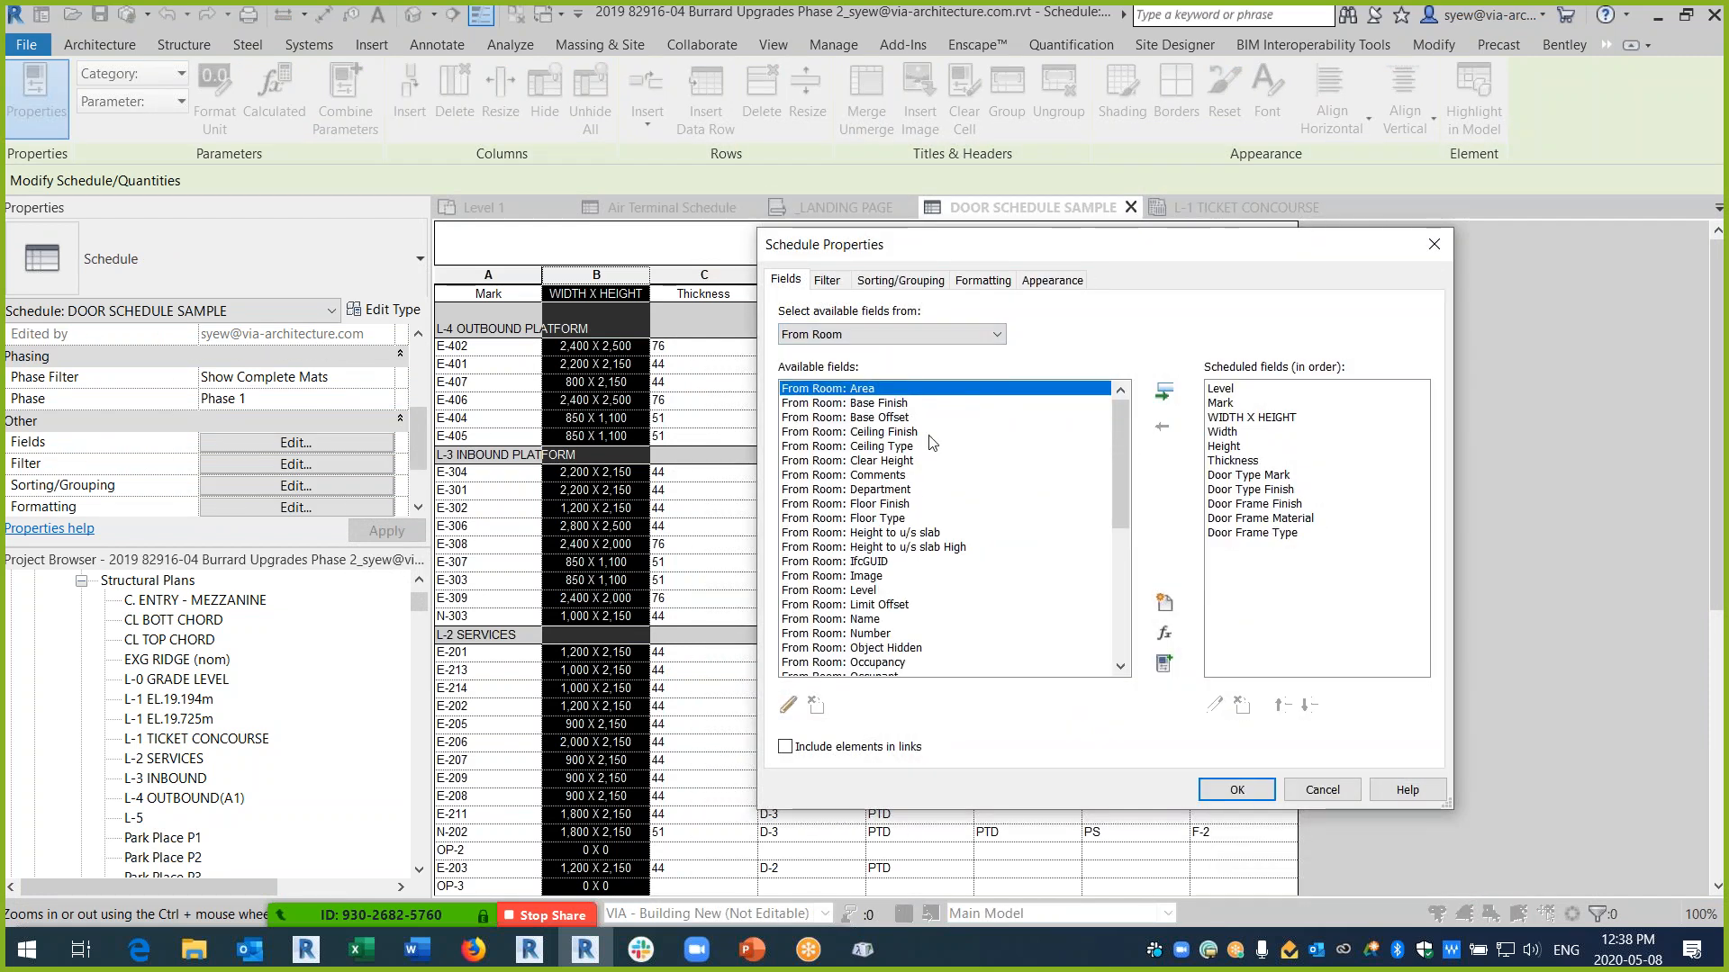
left_click(860, 620)
left_click(1173, 398)
- Move the From Room: Name field up the scheduled field order to directly below Level
left_click(1283, 705)
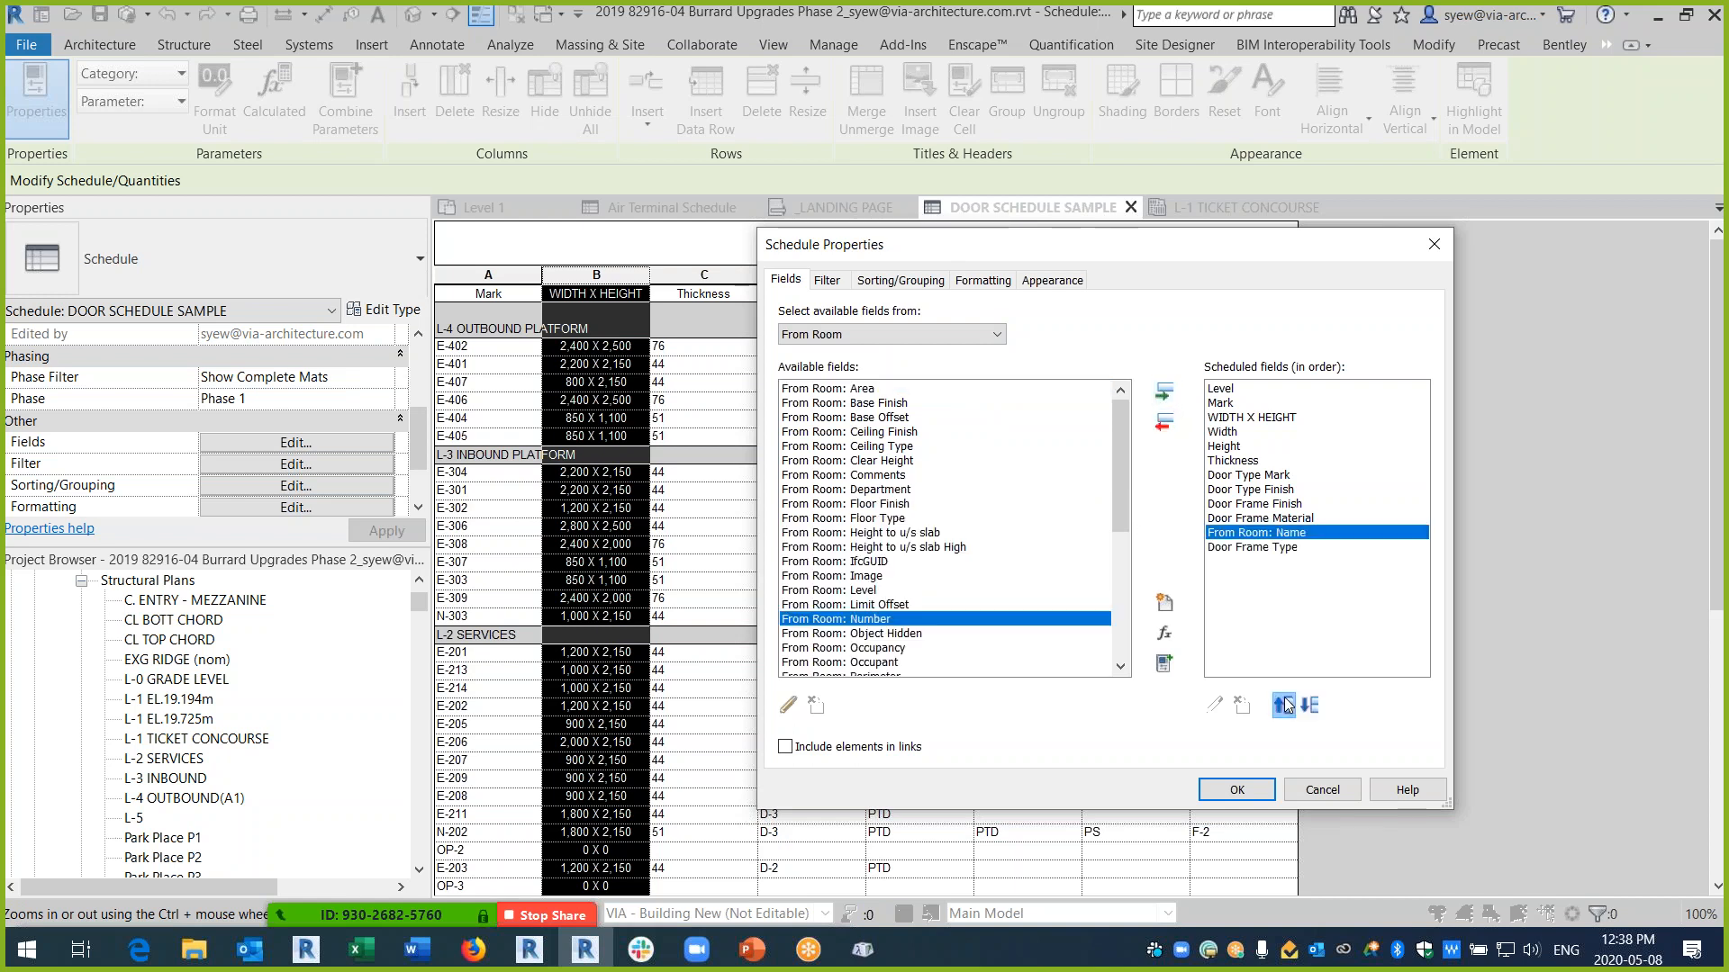
left_click(1283, 705)
left_click(1283, 705)
left_click(1283, 705)
left_click(1283, 705)
left_click(1282, 705)
left_click(1283, 705)
left_click(1283, 705)
left_click(1283, 705)
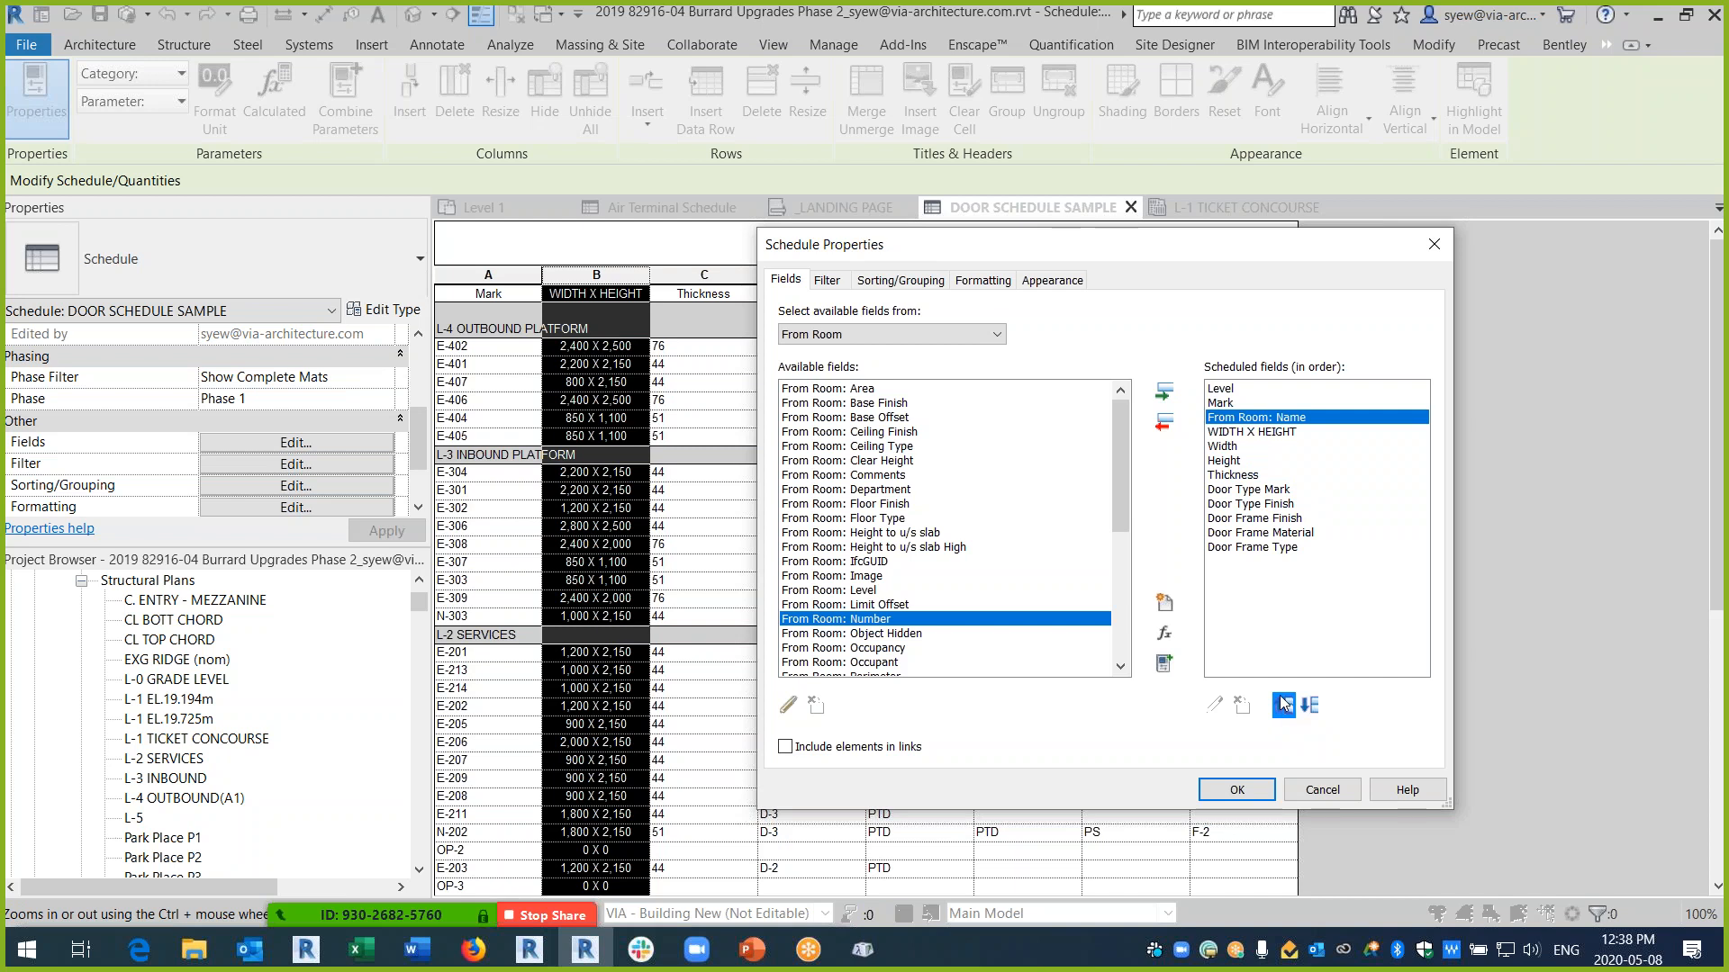
left_click(1283, 705)
- Add the From Room: Number field directly below From Room: Name and apply the fields to the schedule
left_click(898, 634)
left_click(880, 620)
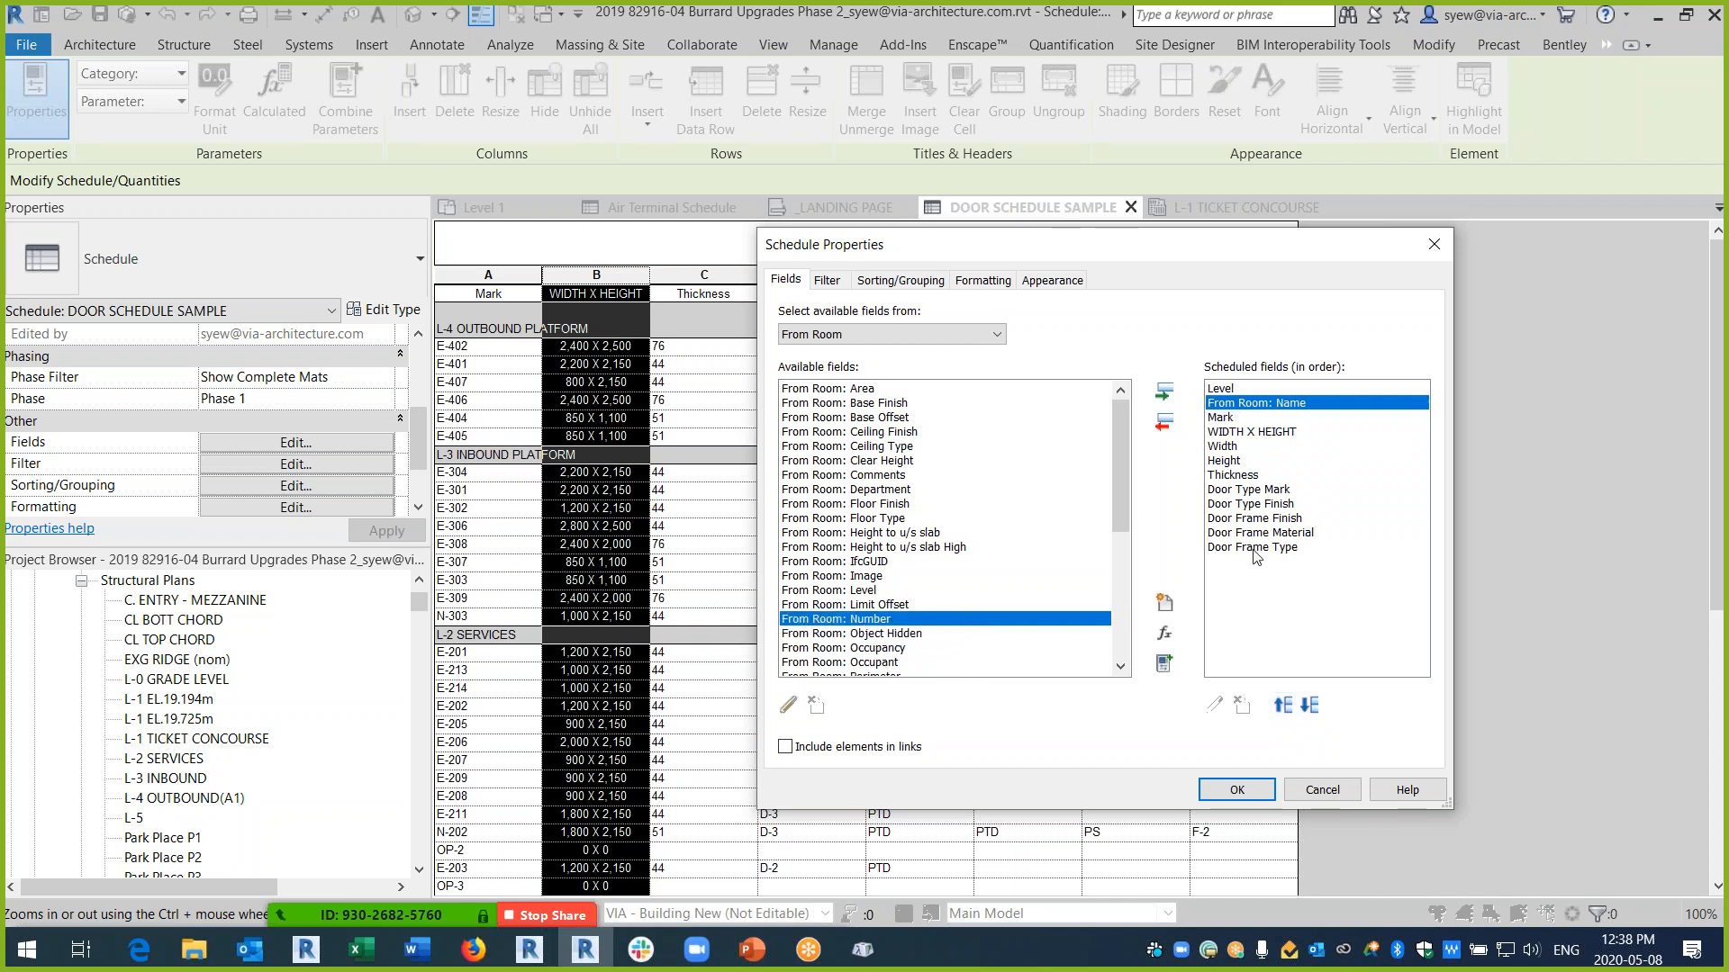
left_click(1173, 390)
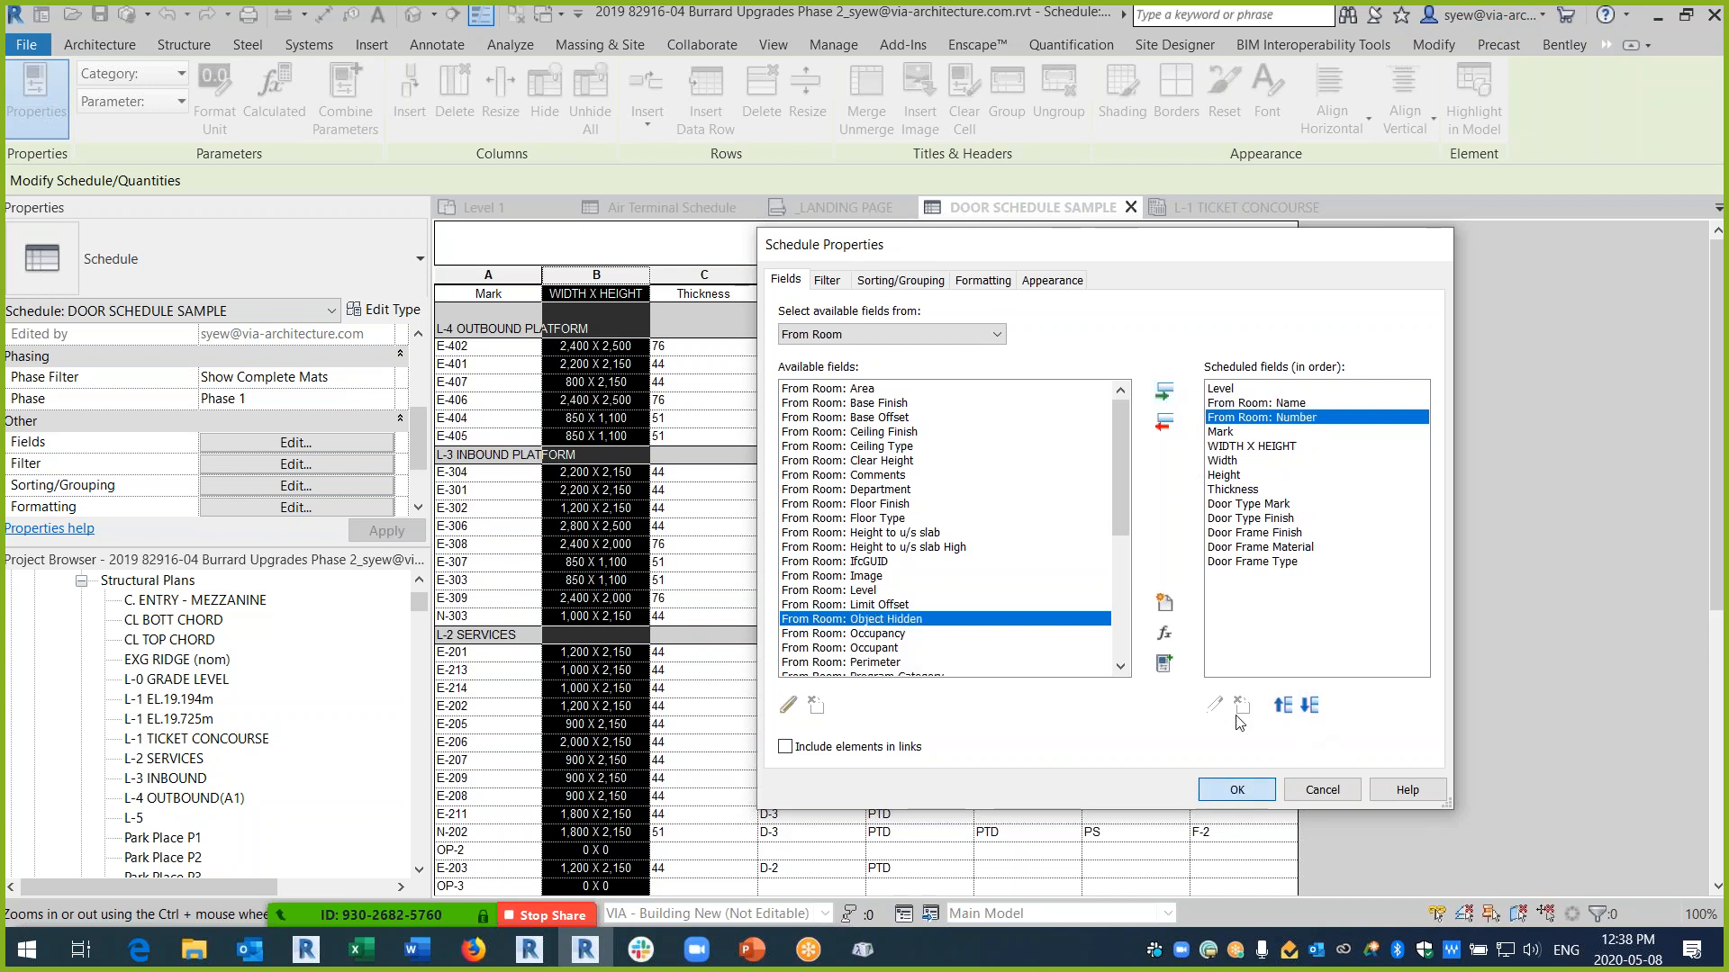
left_click(1236, 790)
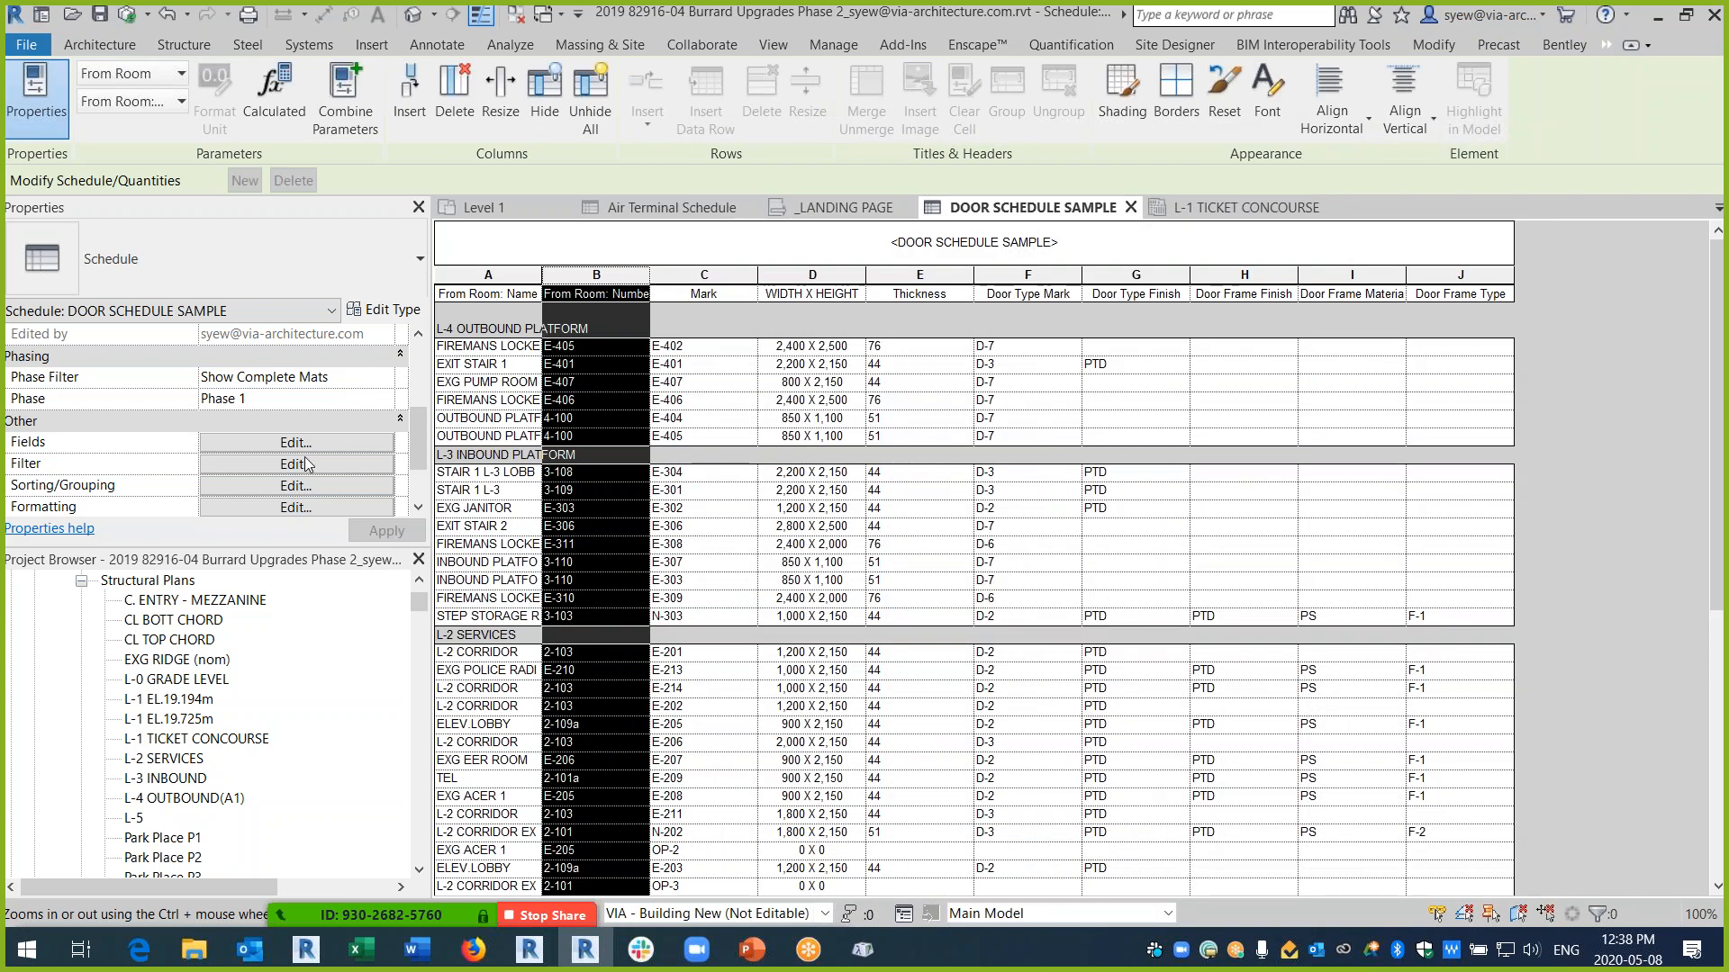
- Move the Mark field above both From Room fields and apply the new order to the schedule
left_click(296, 442)
left_click(1231, 432)
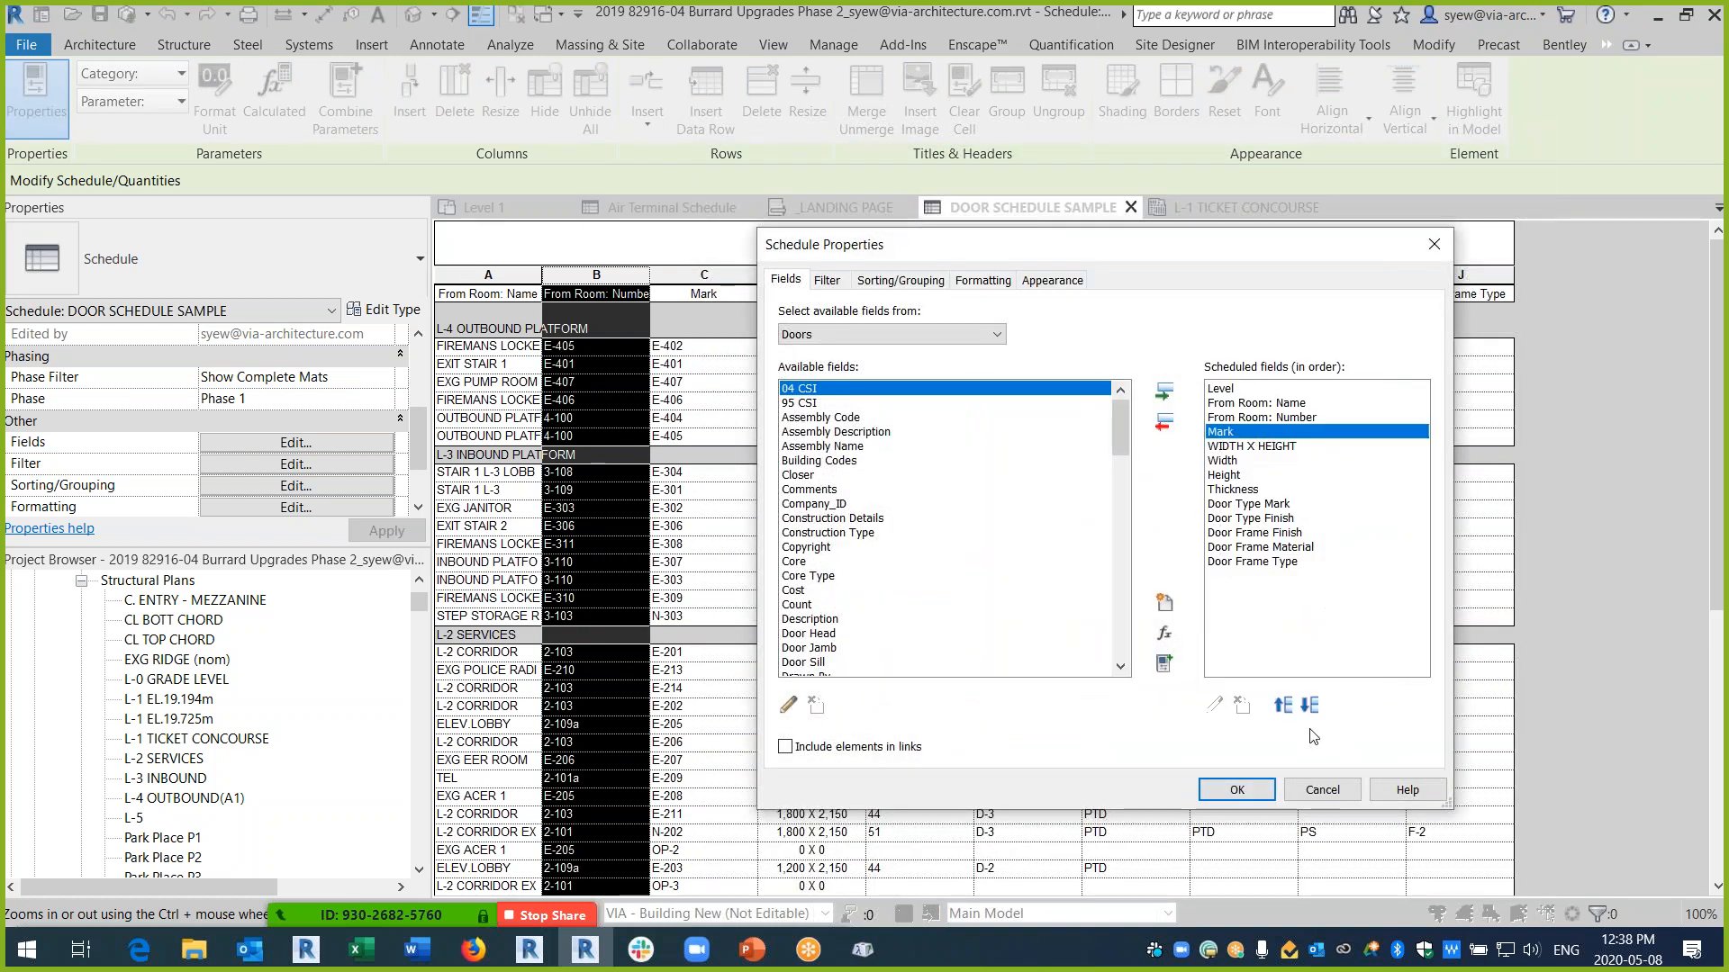
left_click(1283, 705)
left_click(1283, 705)
left_click(1217, 790)
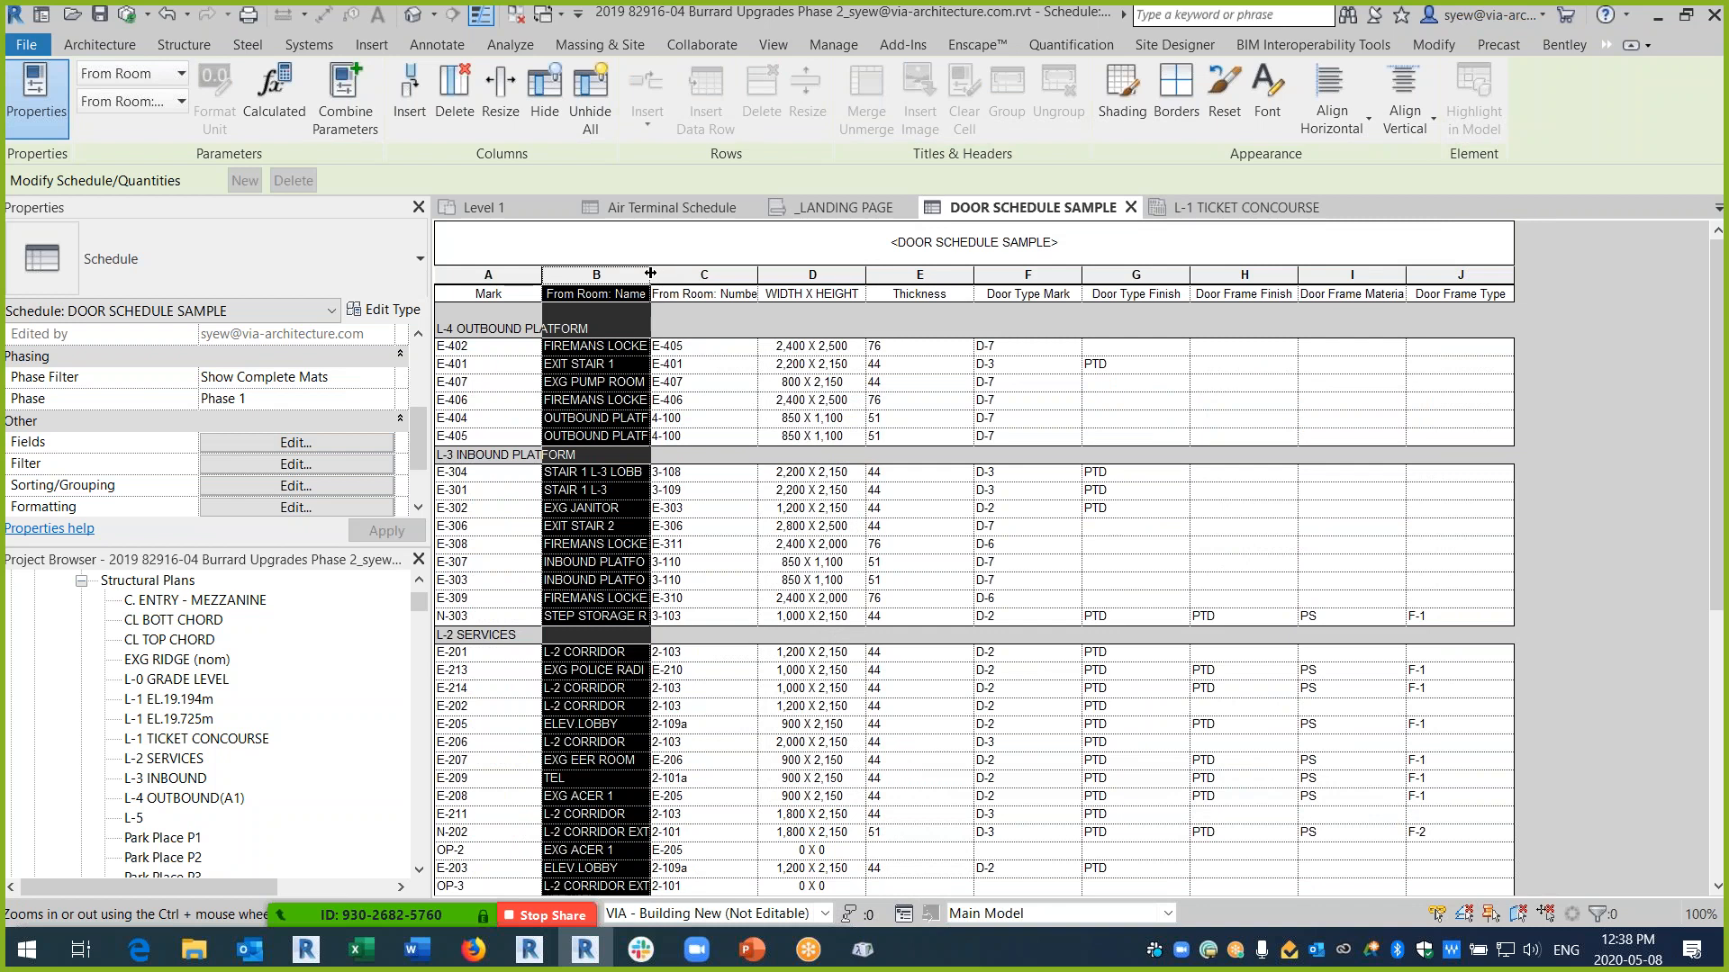
- Widen the From Room: Name and From Room: Number columns so their full contents fit
left_click_drag(650, 274, 702, 274)
left_click_drag(810, 274, 957, 274)
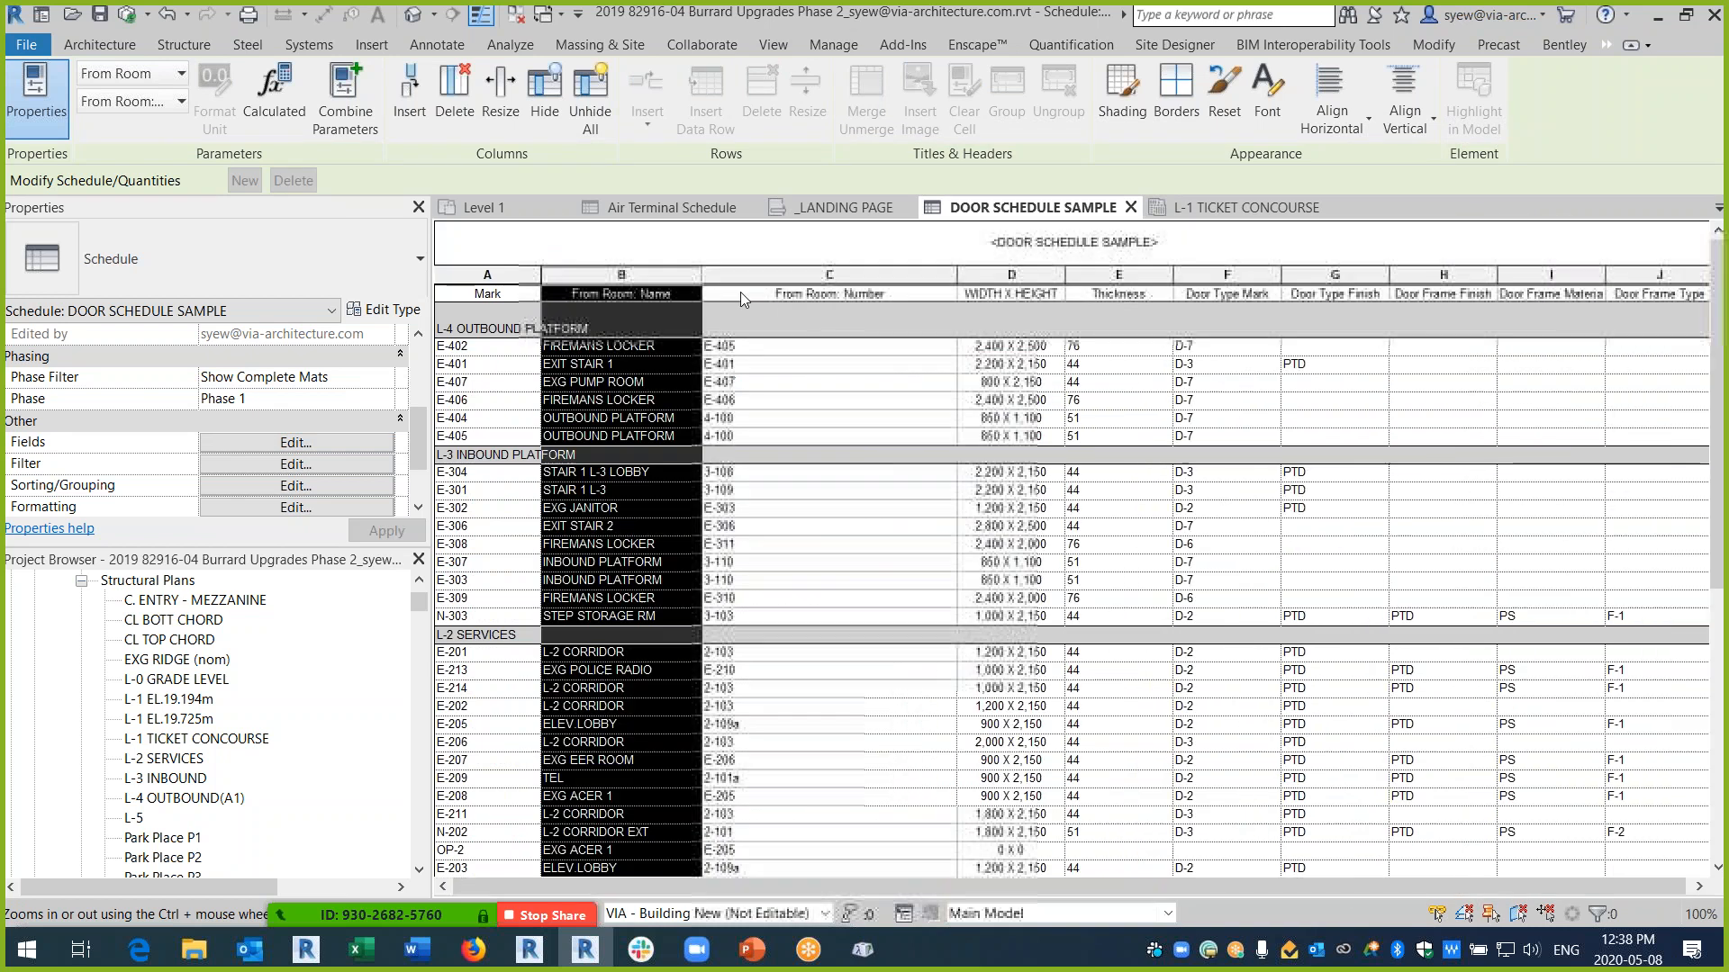
left_click_drag(702, 275, 920, 288)
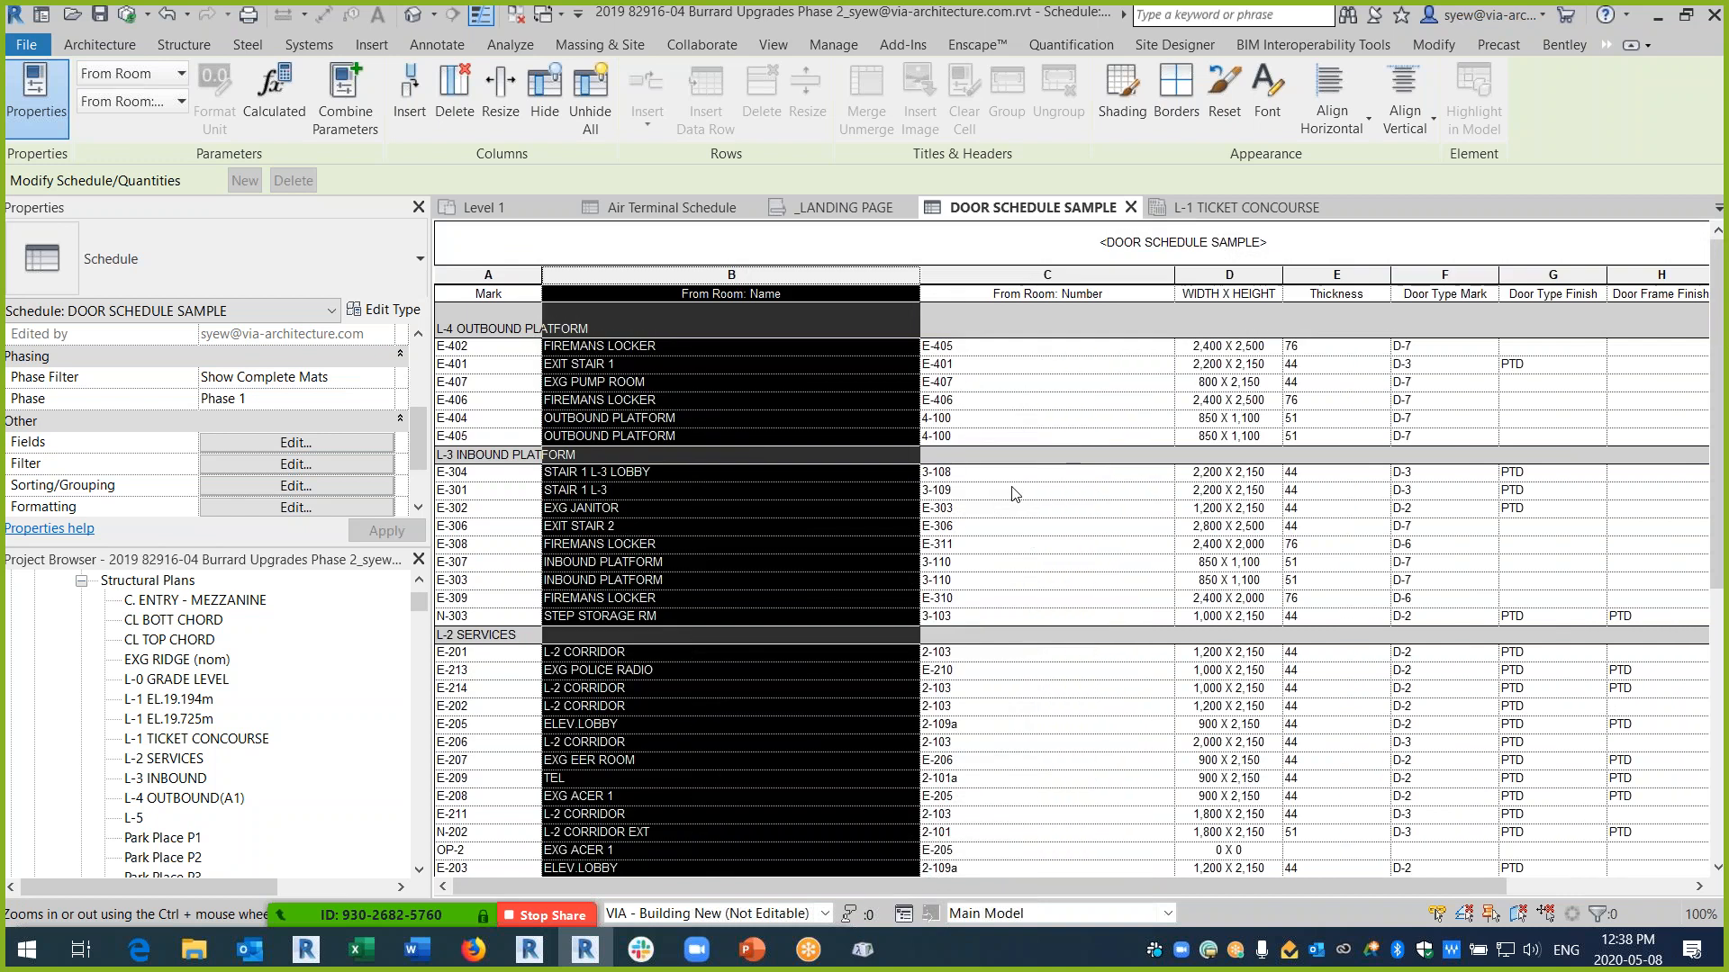
- Try STAIR 5 BASE as the From Room name of door E-401, and set it back to EXIT STAIR 1
left_click(909, 345)
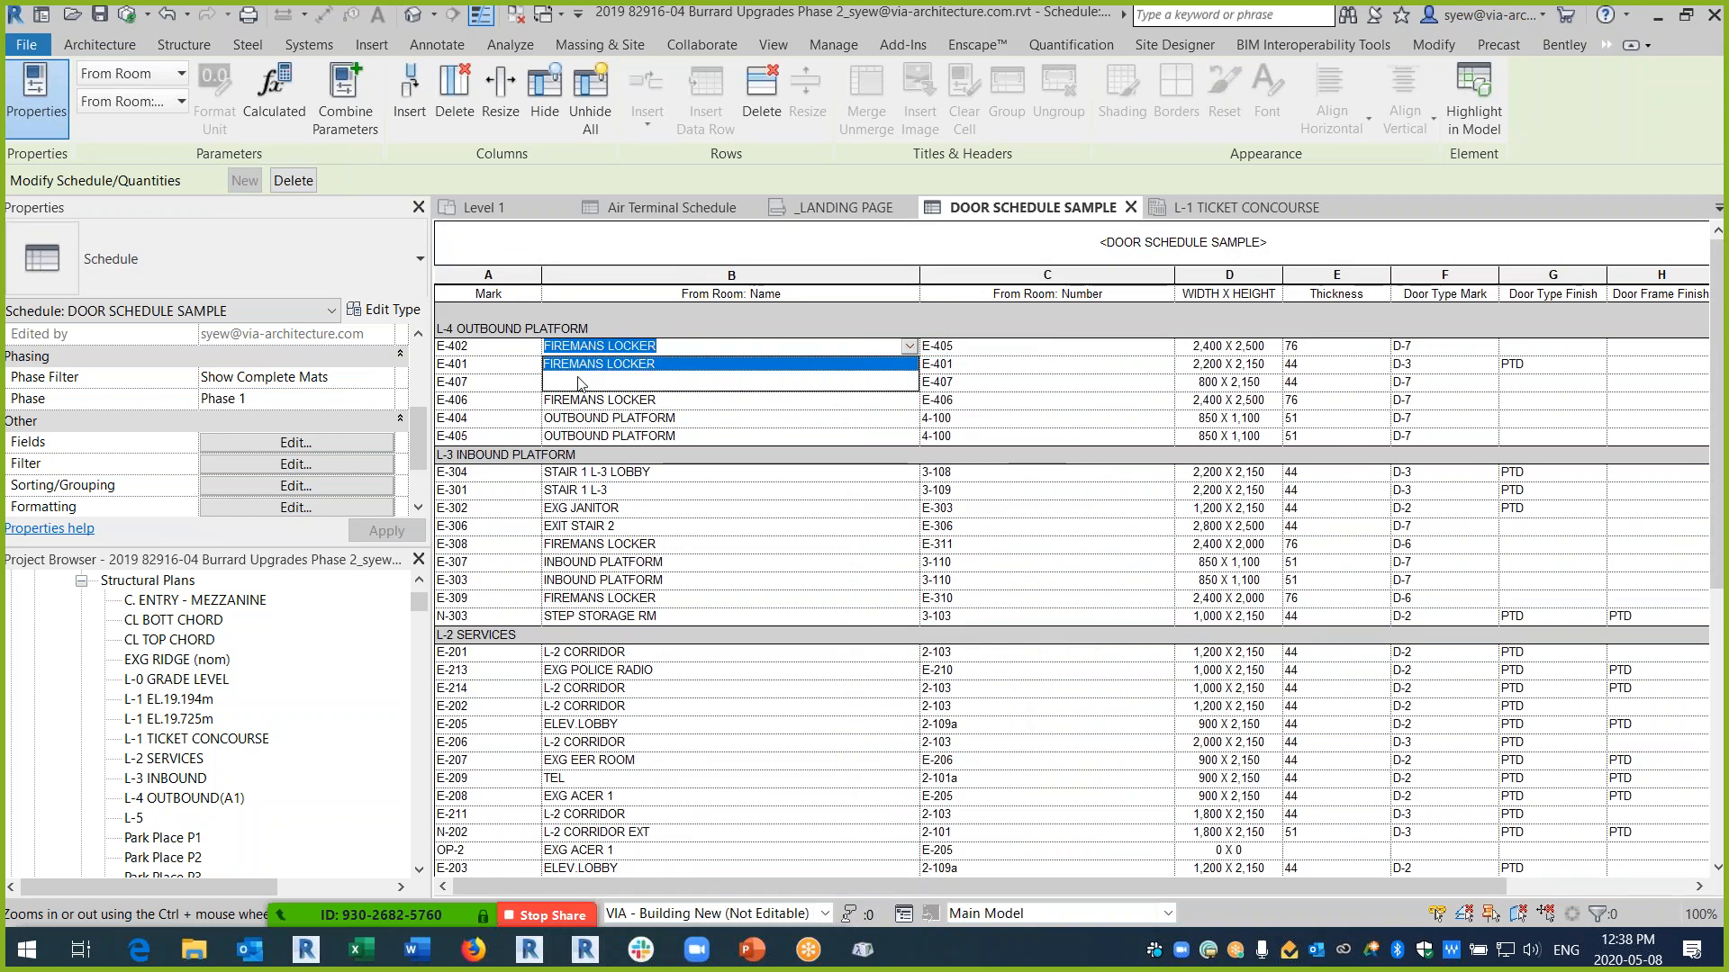
left_click(683, 370)
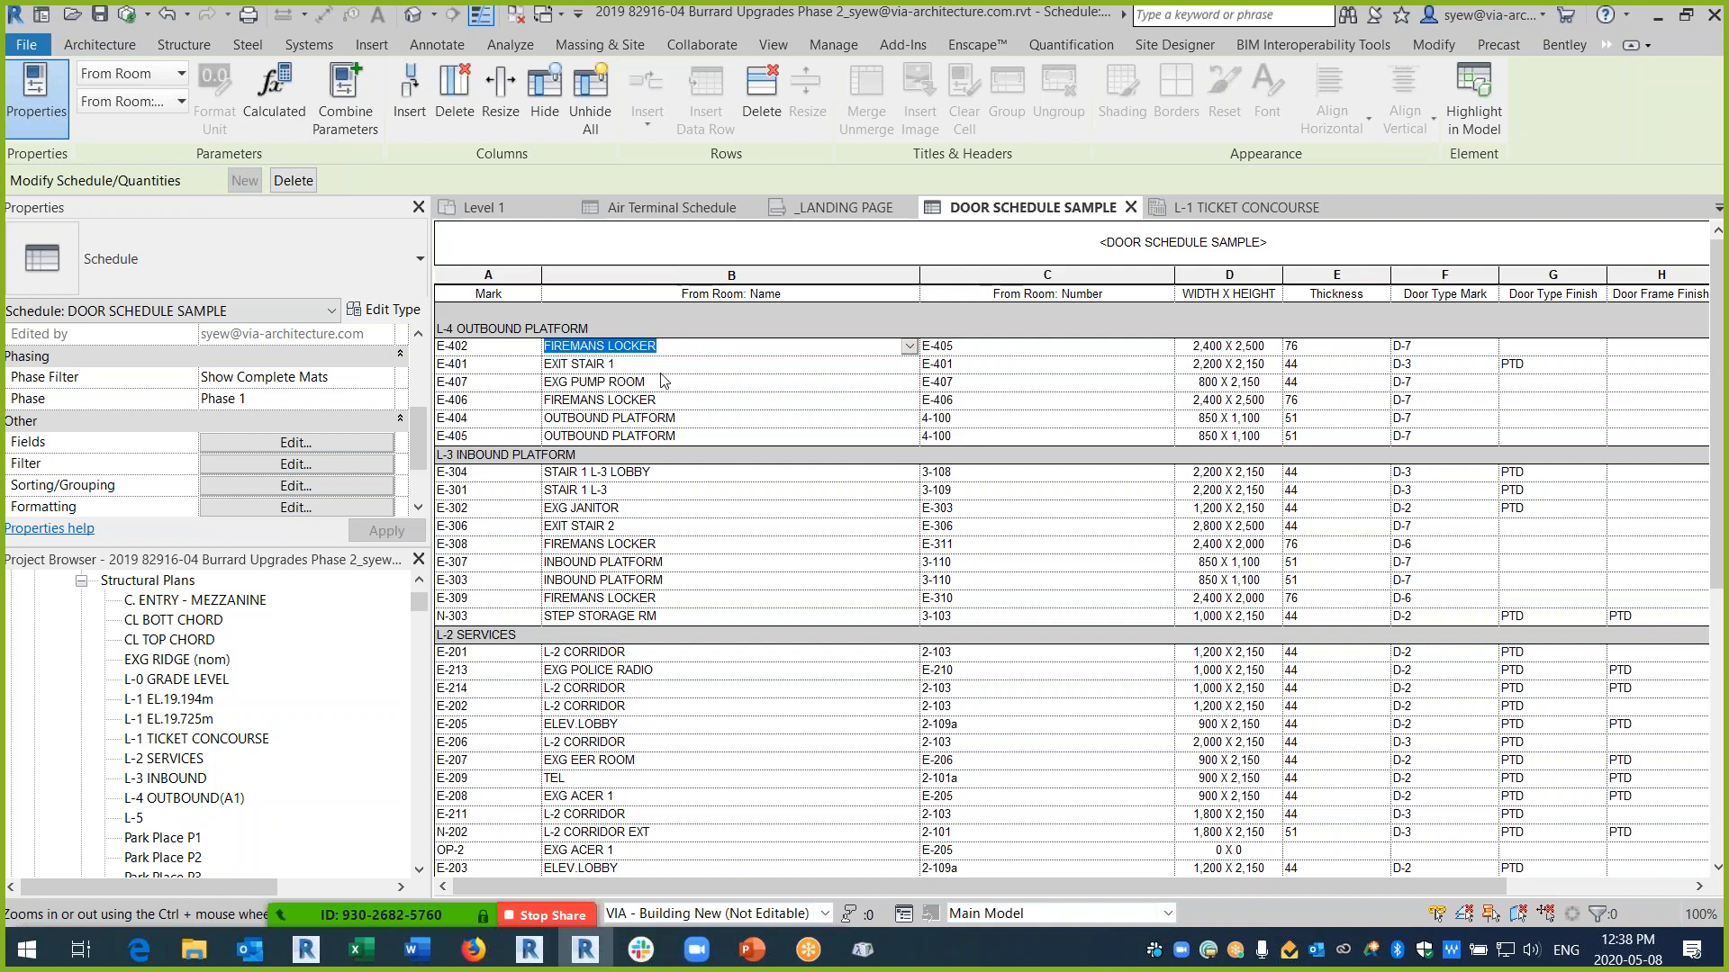
left_click(910, 365)
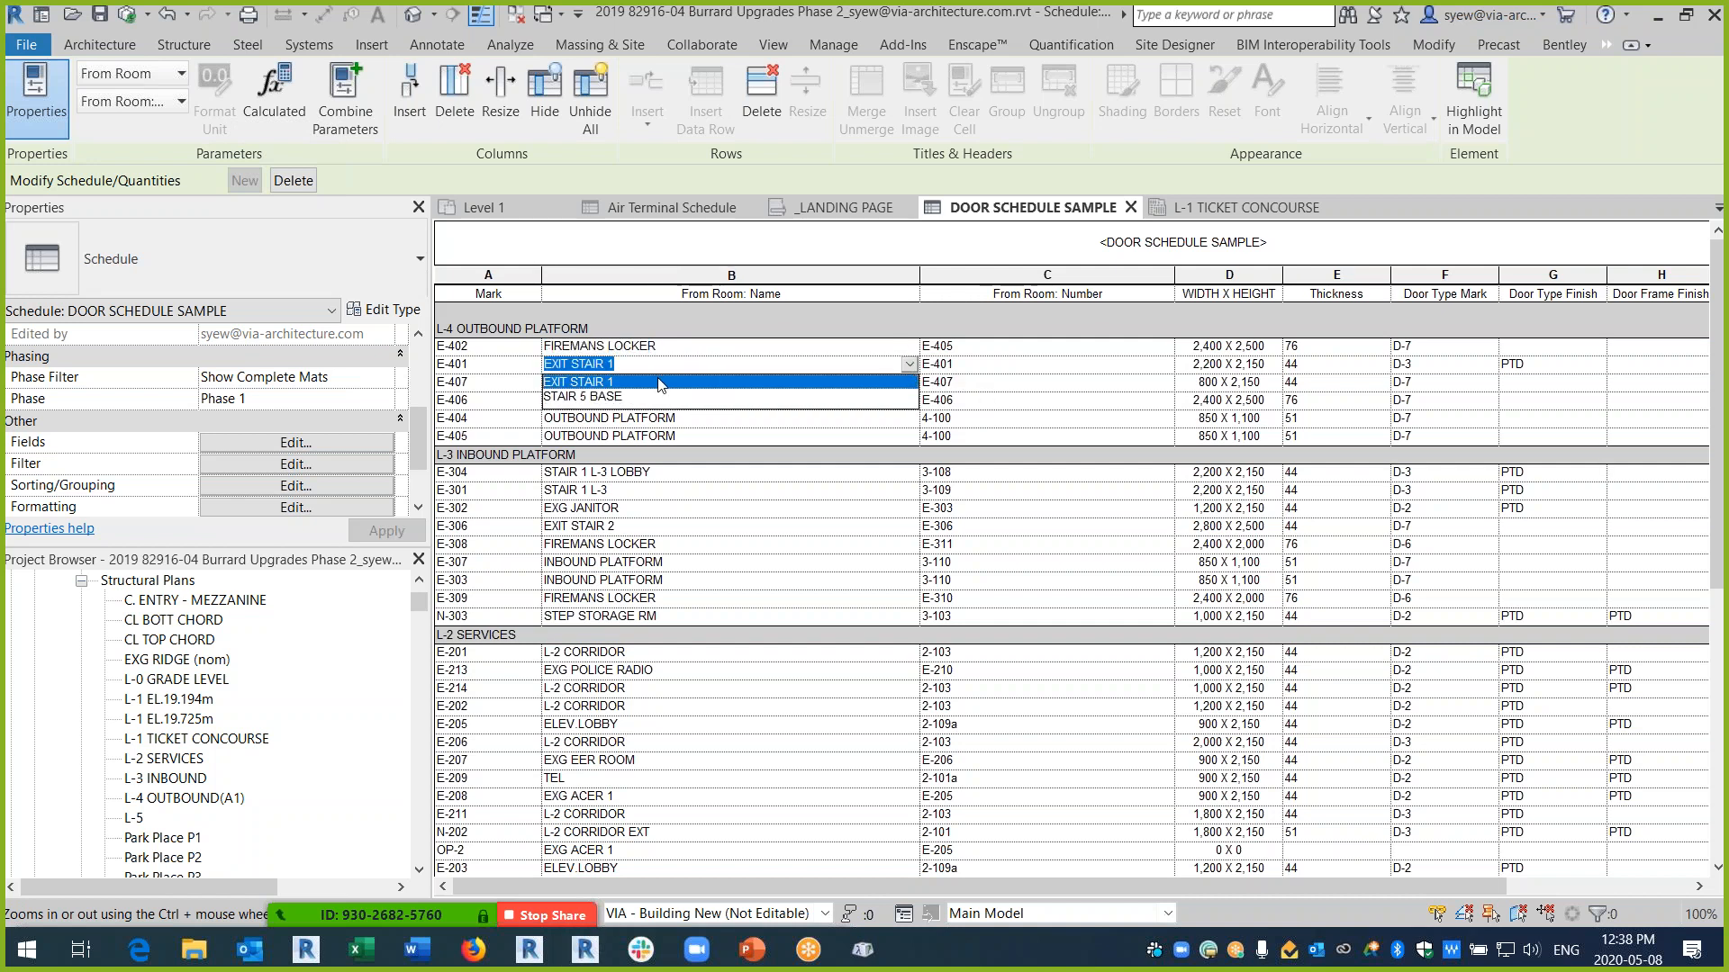
left_click(608, 398)
left_click(911, 365)
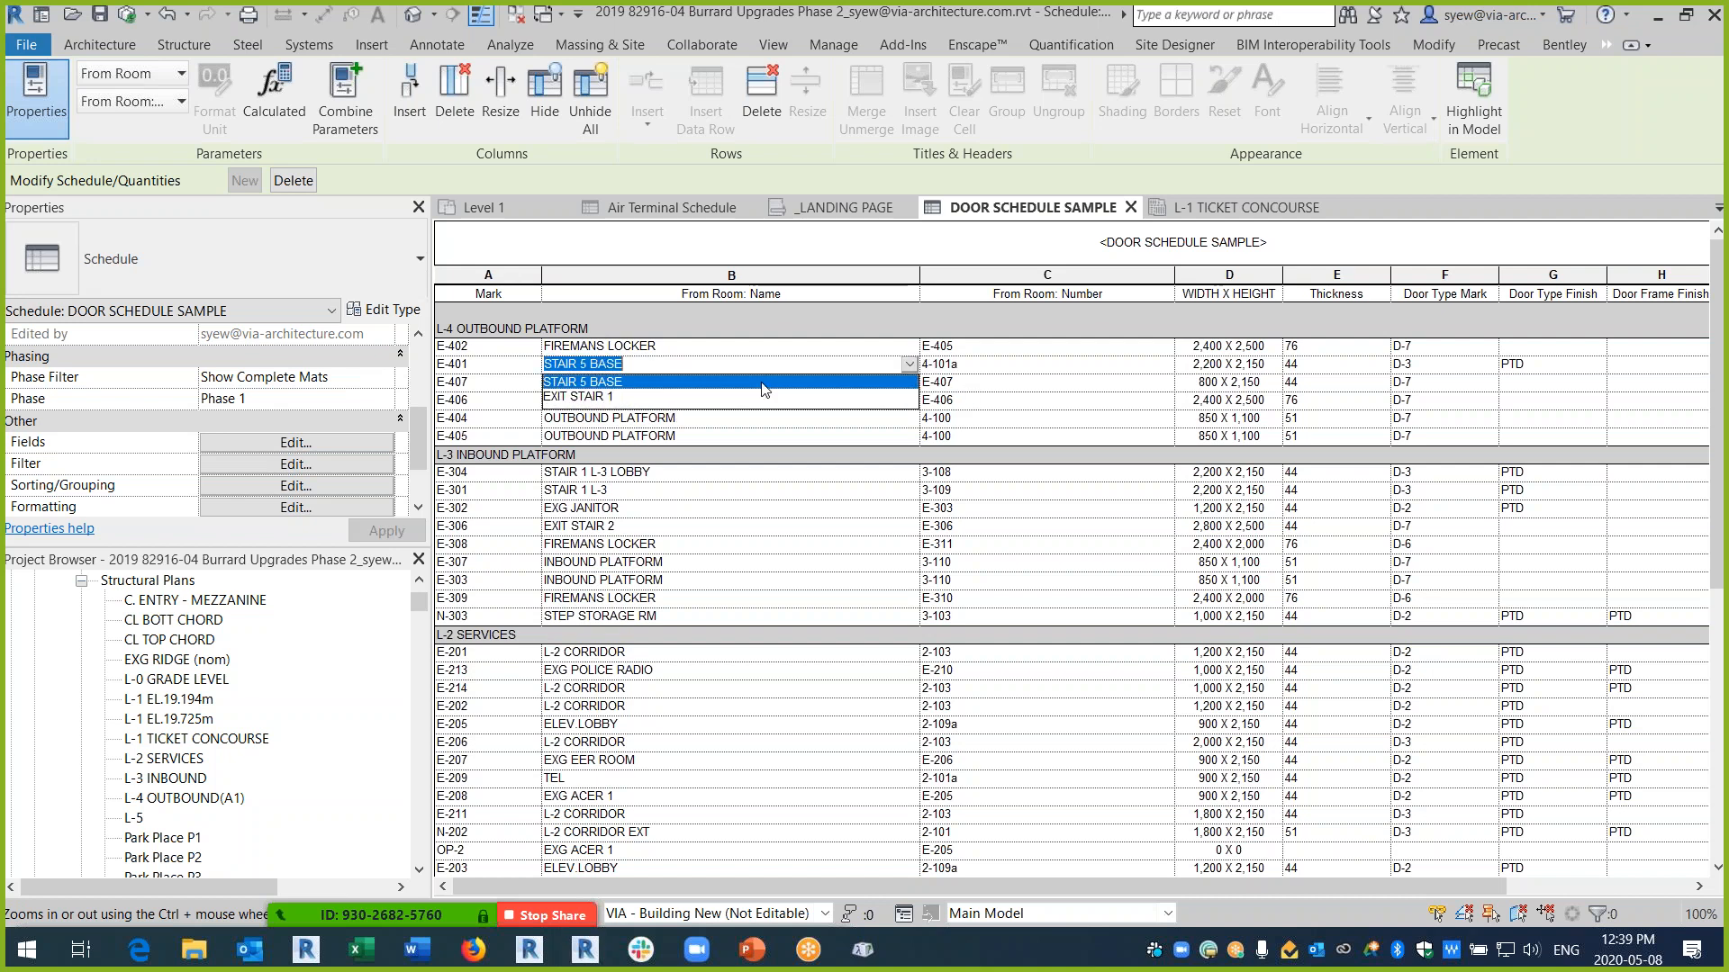
left_click(587, 399)
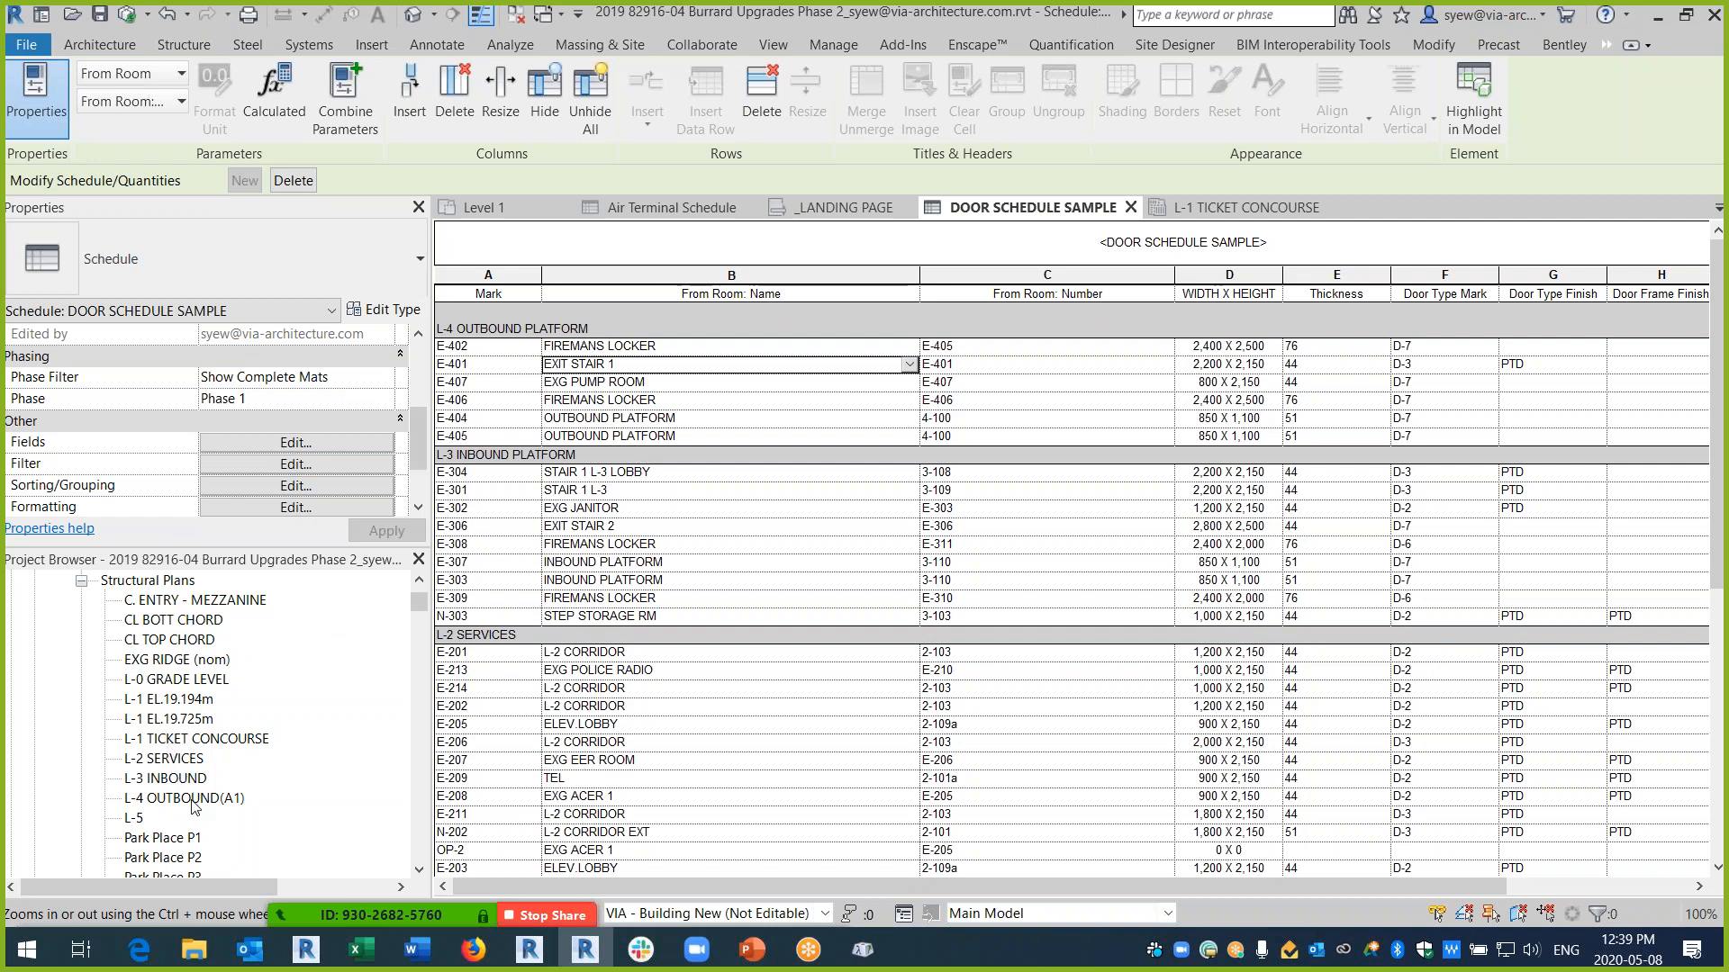
- View the L-1 TICKET CONCOURSE structural plan and return to the door schedule
scroll(630, 660, "down", 10)
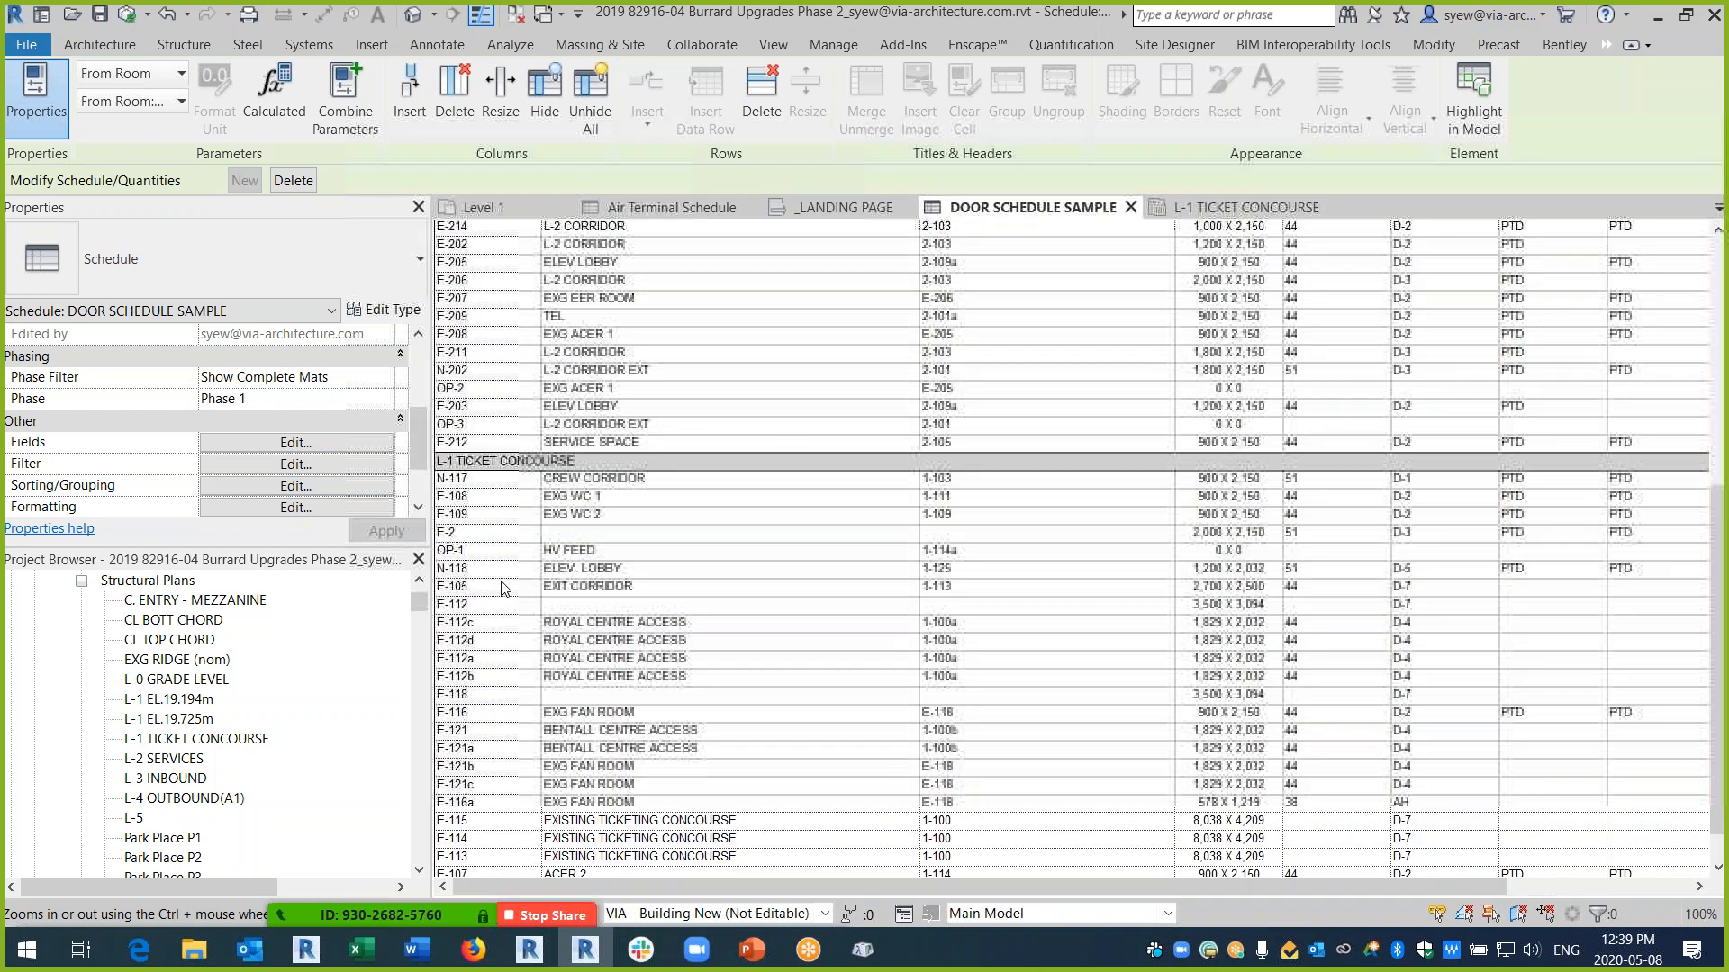
double_click(152, 745)
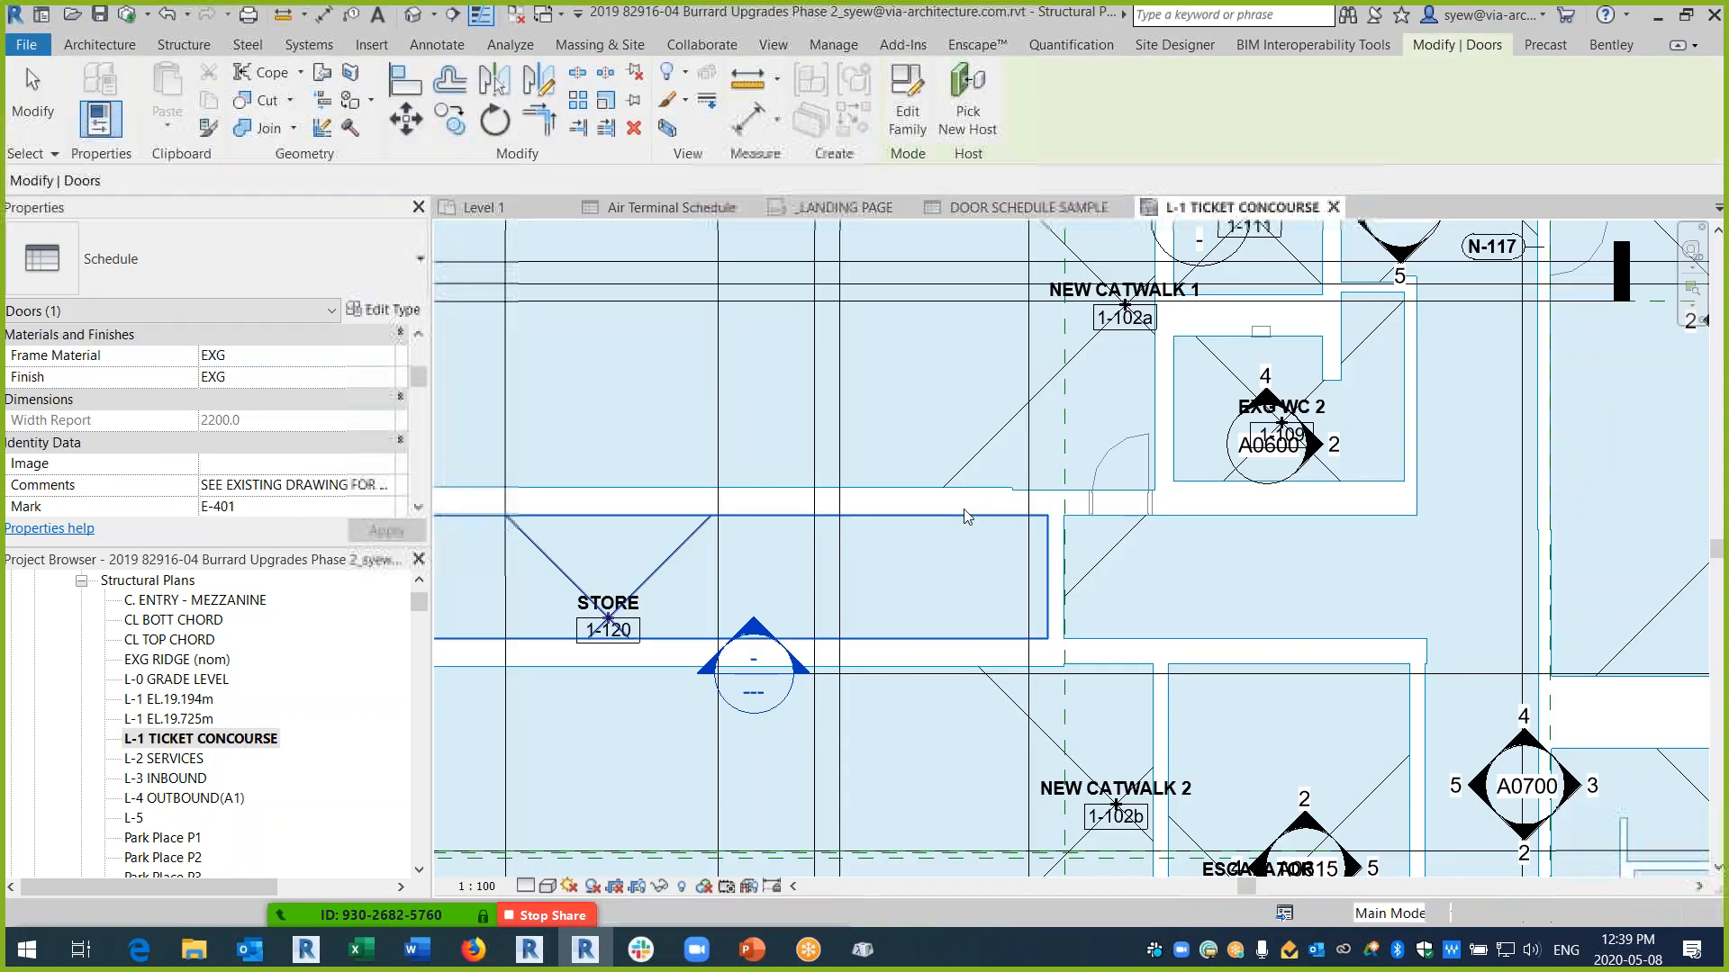
left_click(1031, 209)
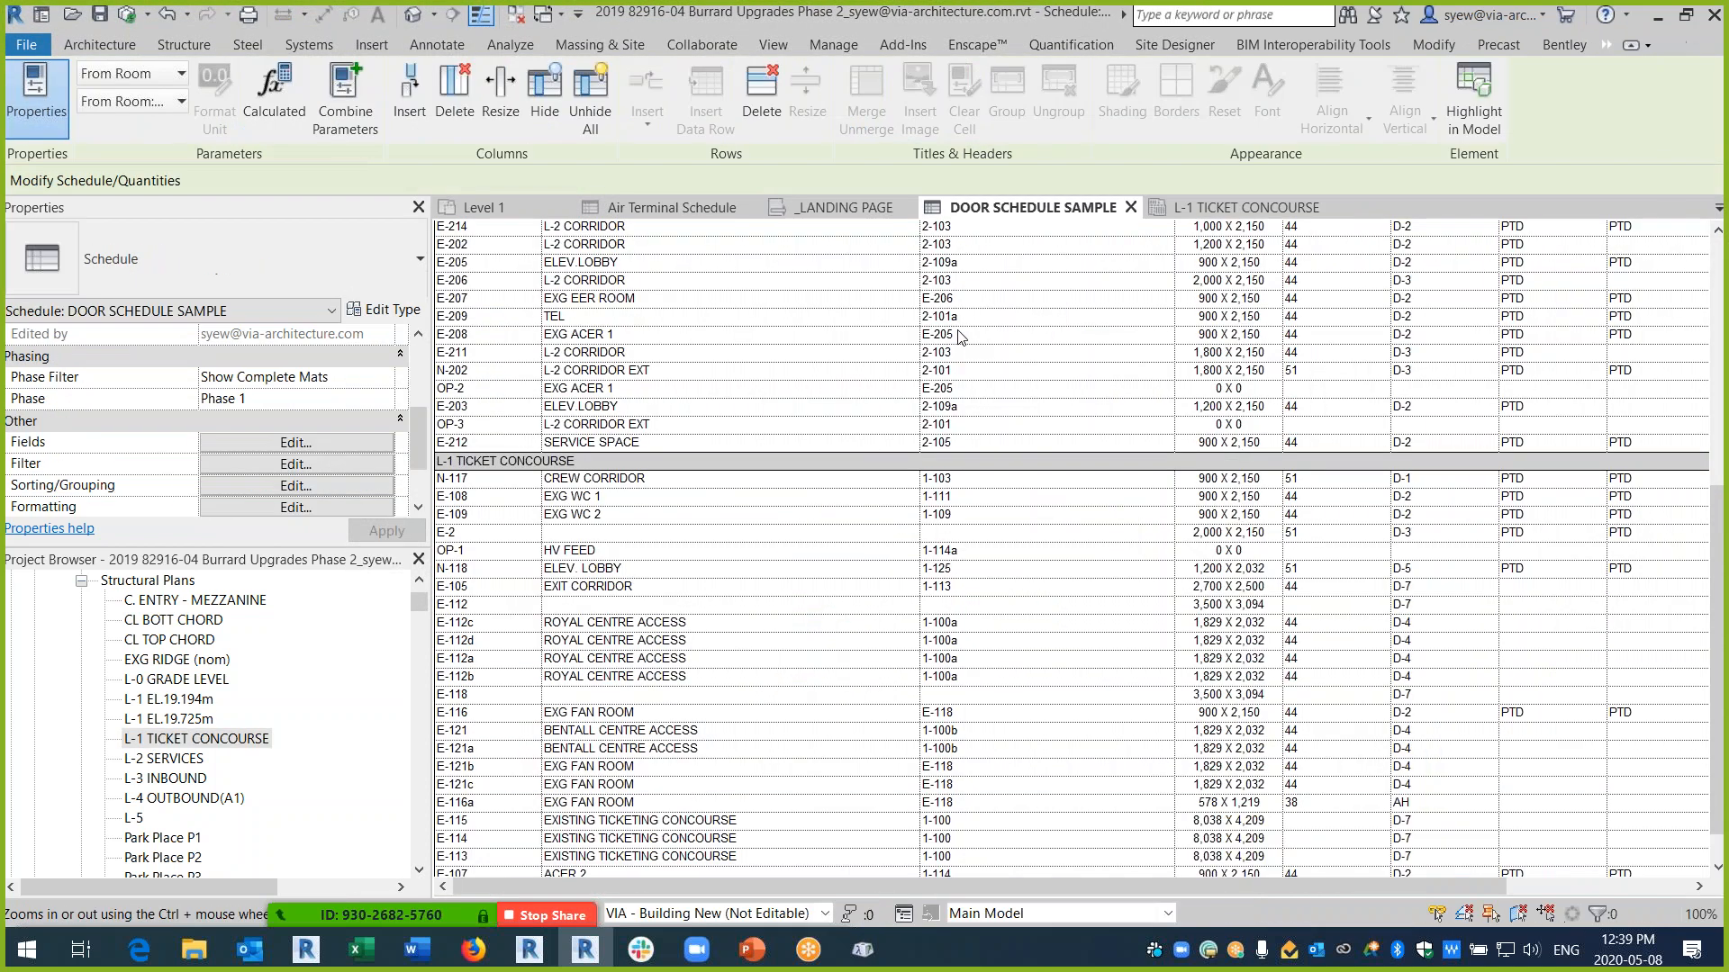
- Check which From Room names are available for door E-2 in the L-1 TICKET CONCOURSE group
left_click(911, 532)
left_click(911, 532)
left_click(647, 570)
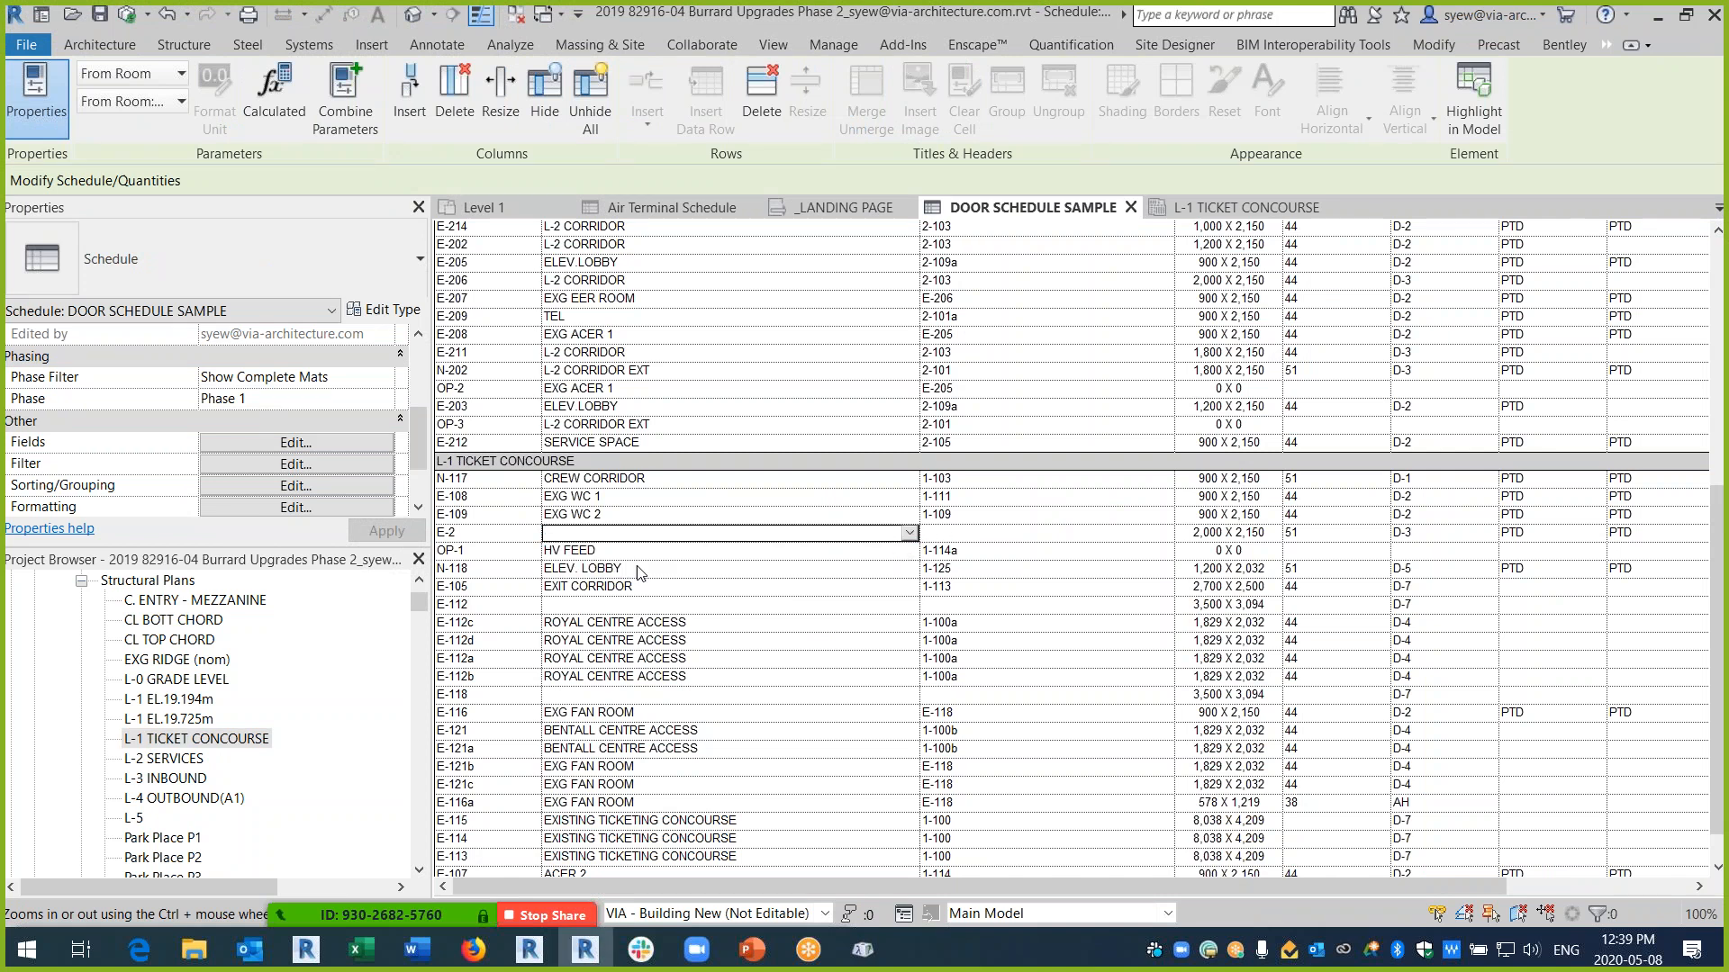
left_click(911, 533)
left_click(572, 551)
left_click(909, 534)
left_click(555, 605)
- Add the Comments field to the end of the scheduled fields and apply it to the schedule
left_click(317, 441)
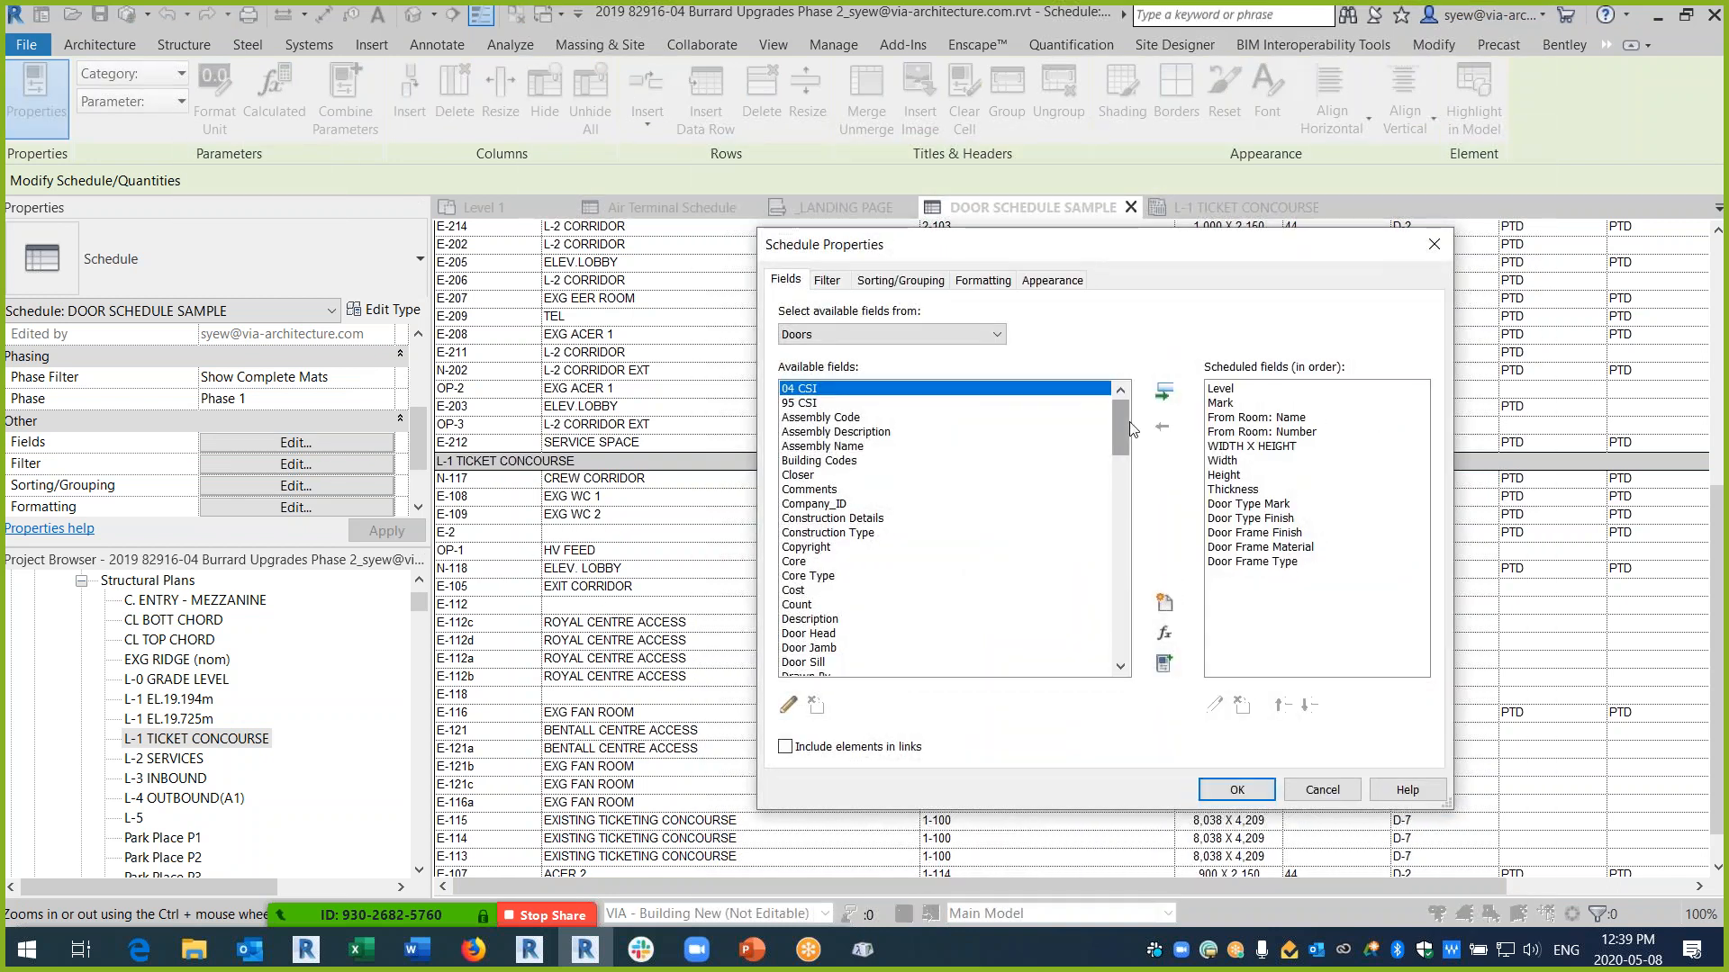
left_click(822, 489)
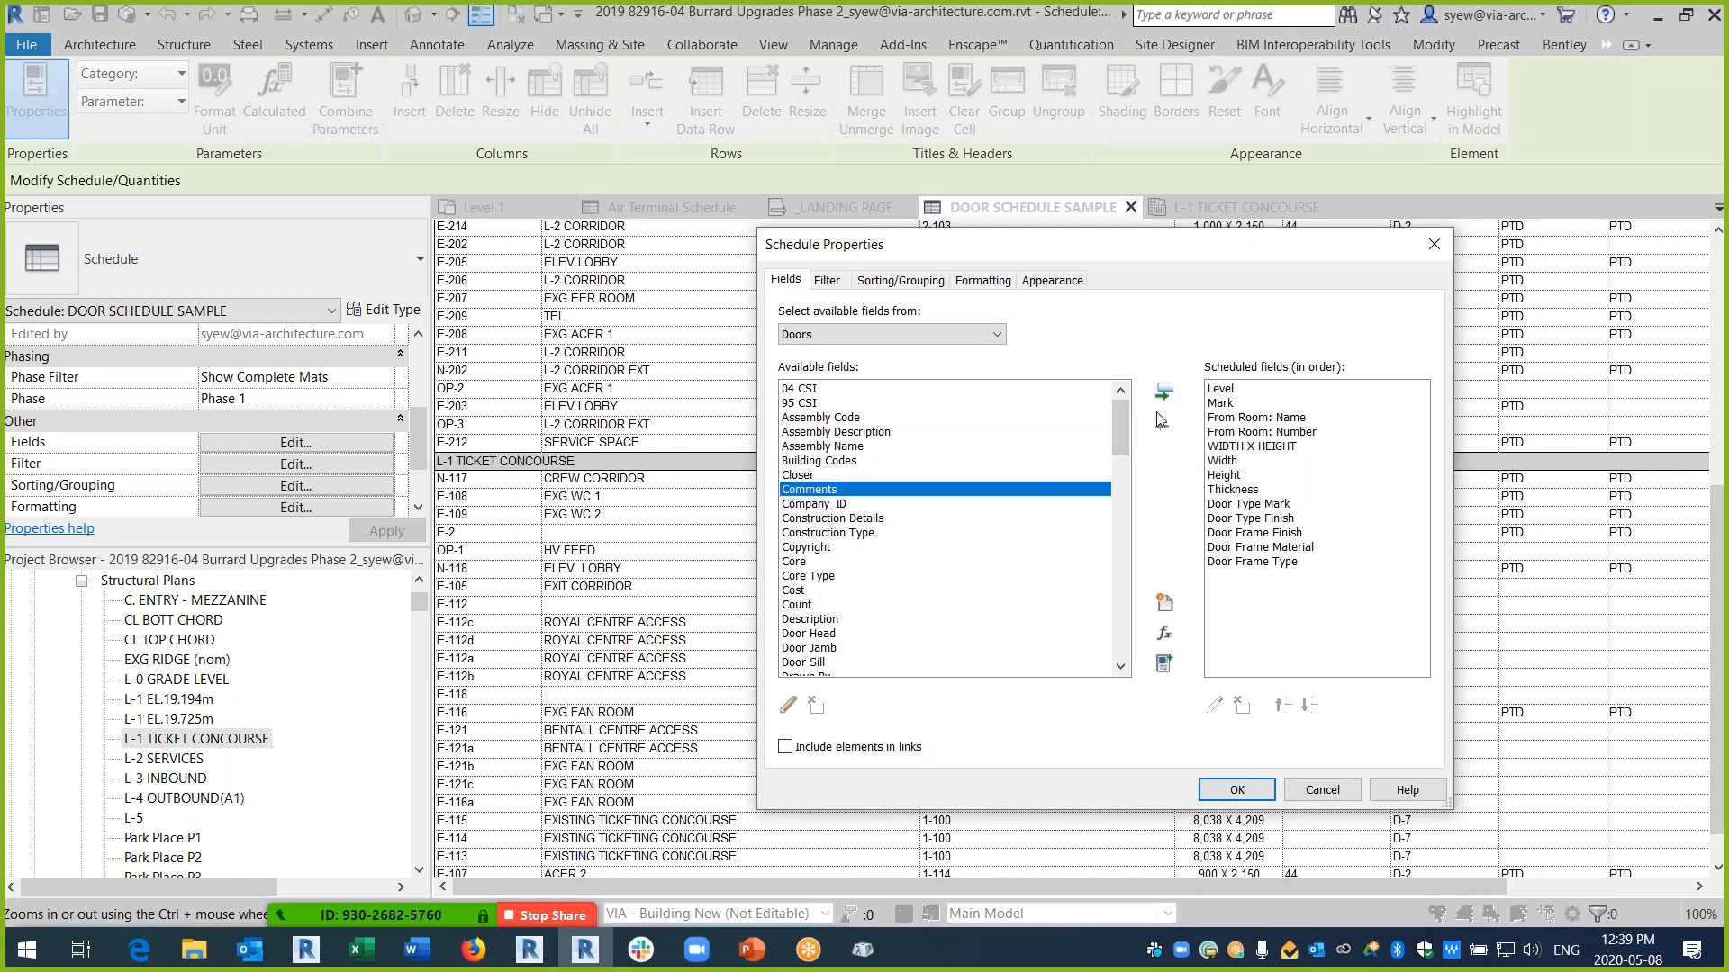
left_click(1164, 392)
left_click(1236, 790)
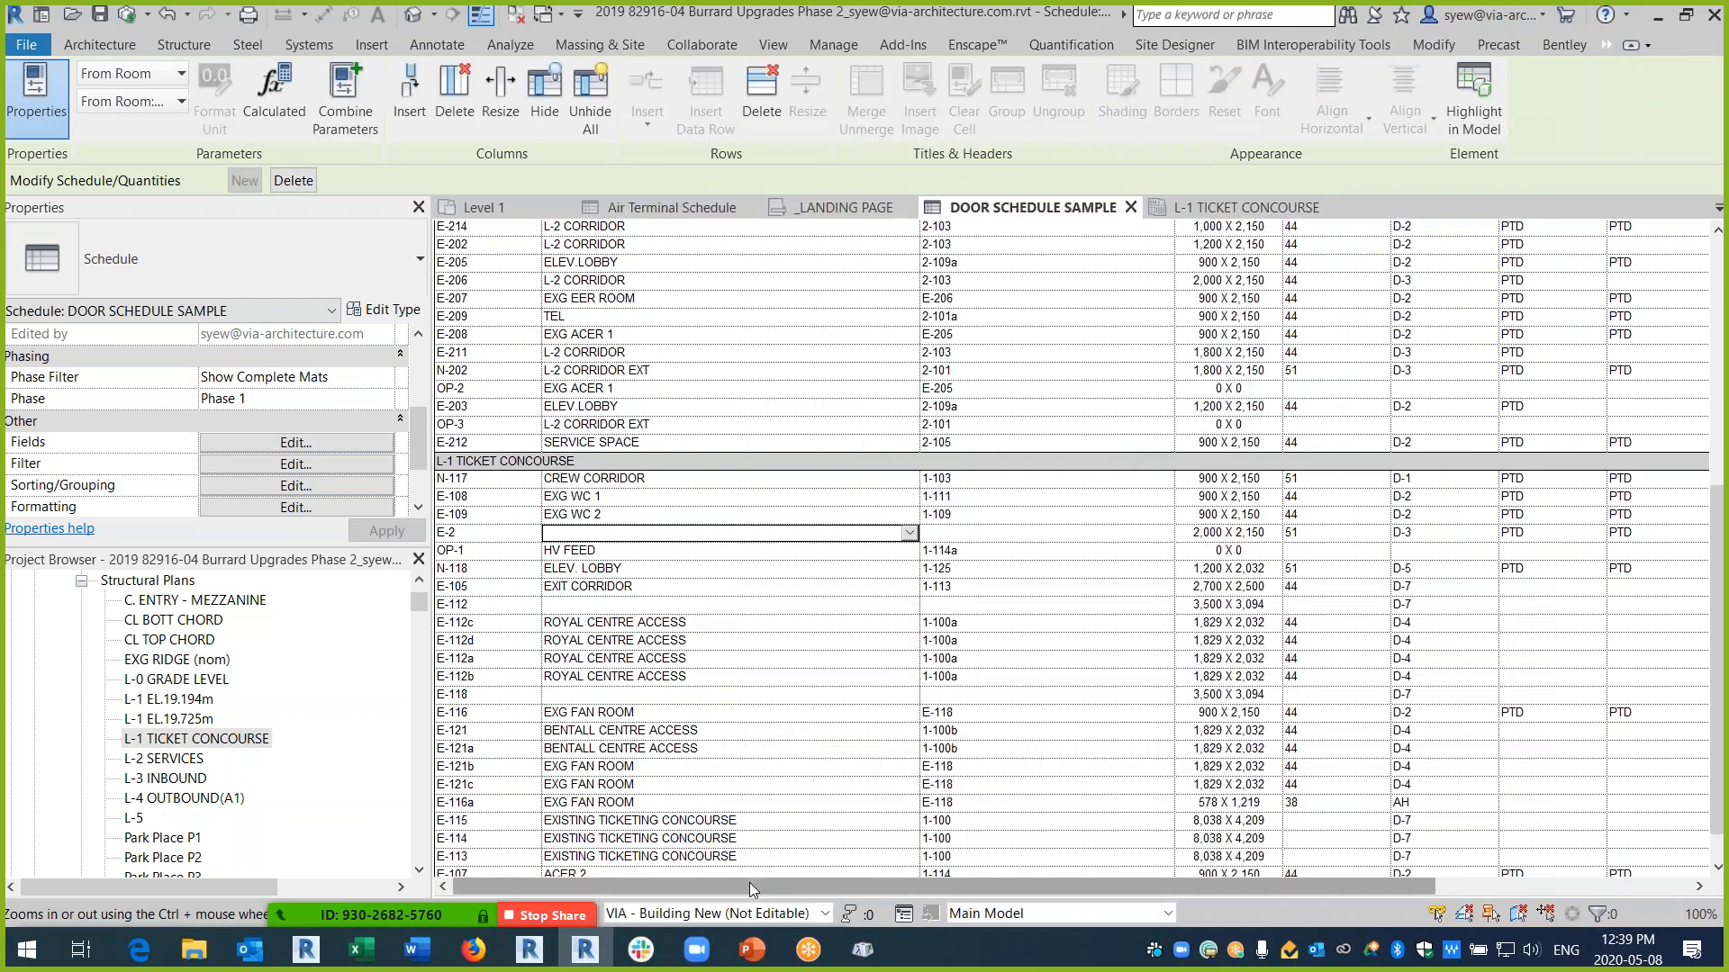
- Filter the door schedule to rows whose Comments does not equal EXCLUDE
left_click_drag(749, 882, 1006, 882)
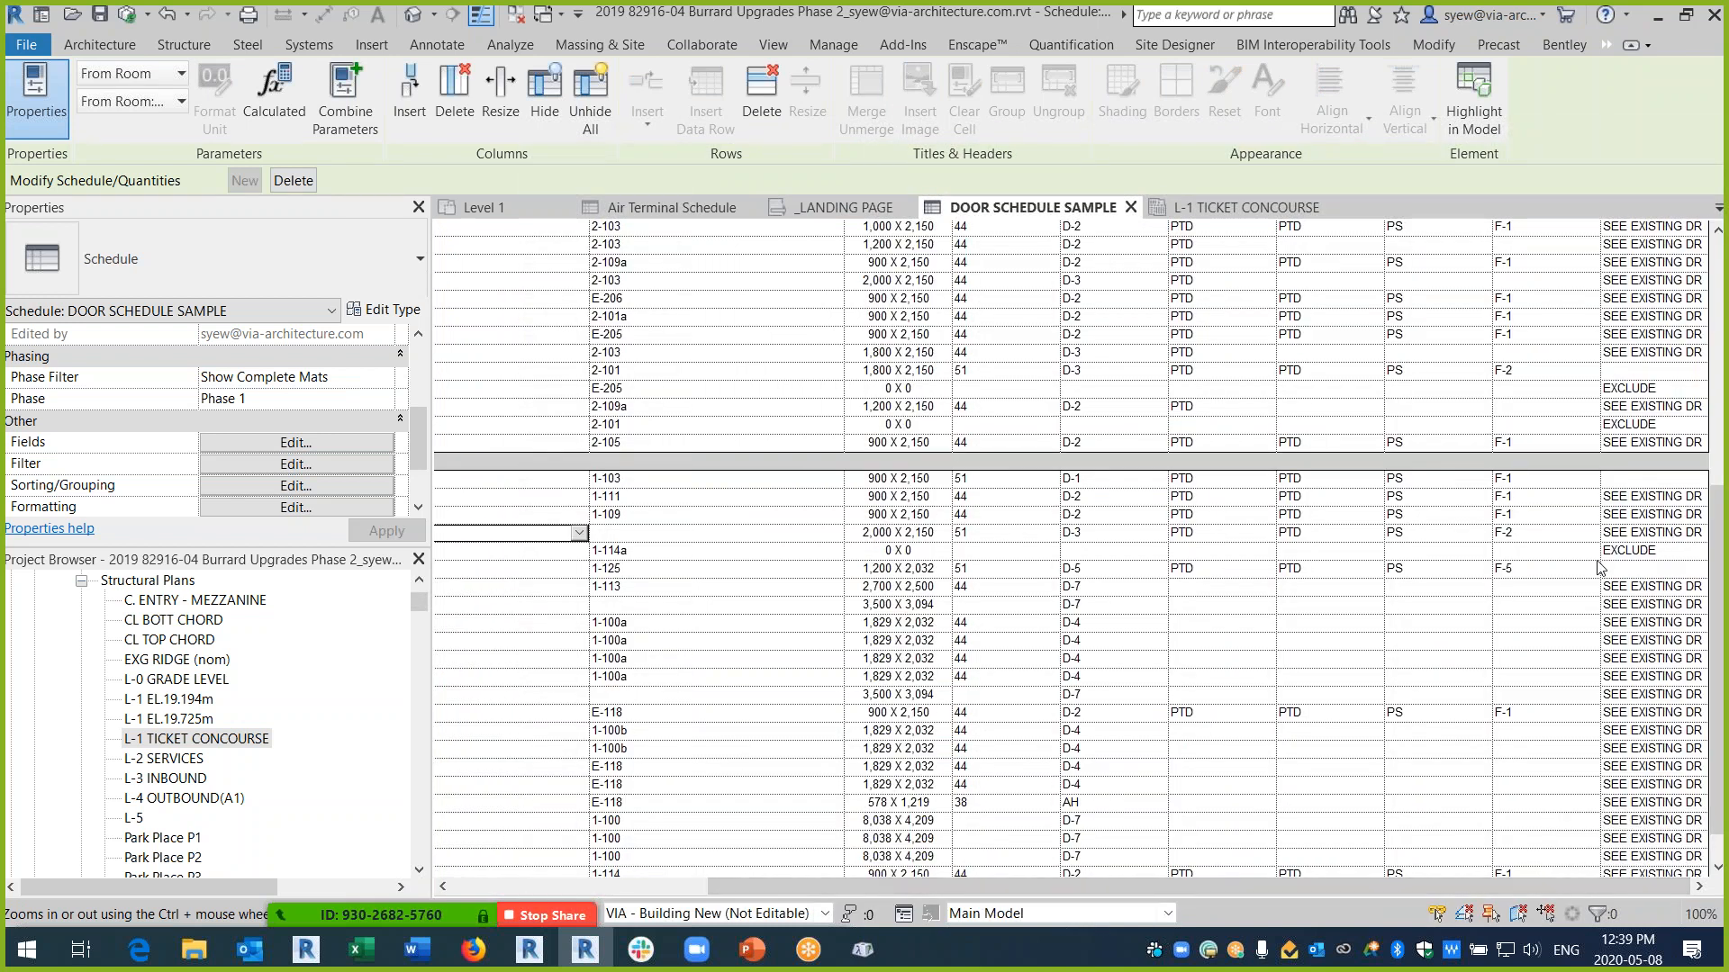
left_click_drag(1244, 888, 1387, 939)
scroll(1420, 718, "up", 9)
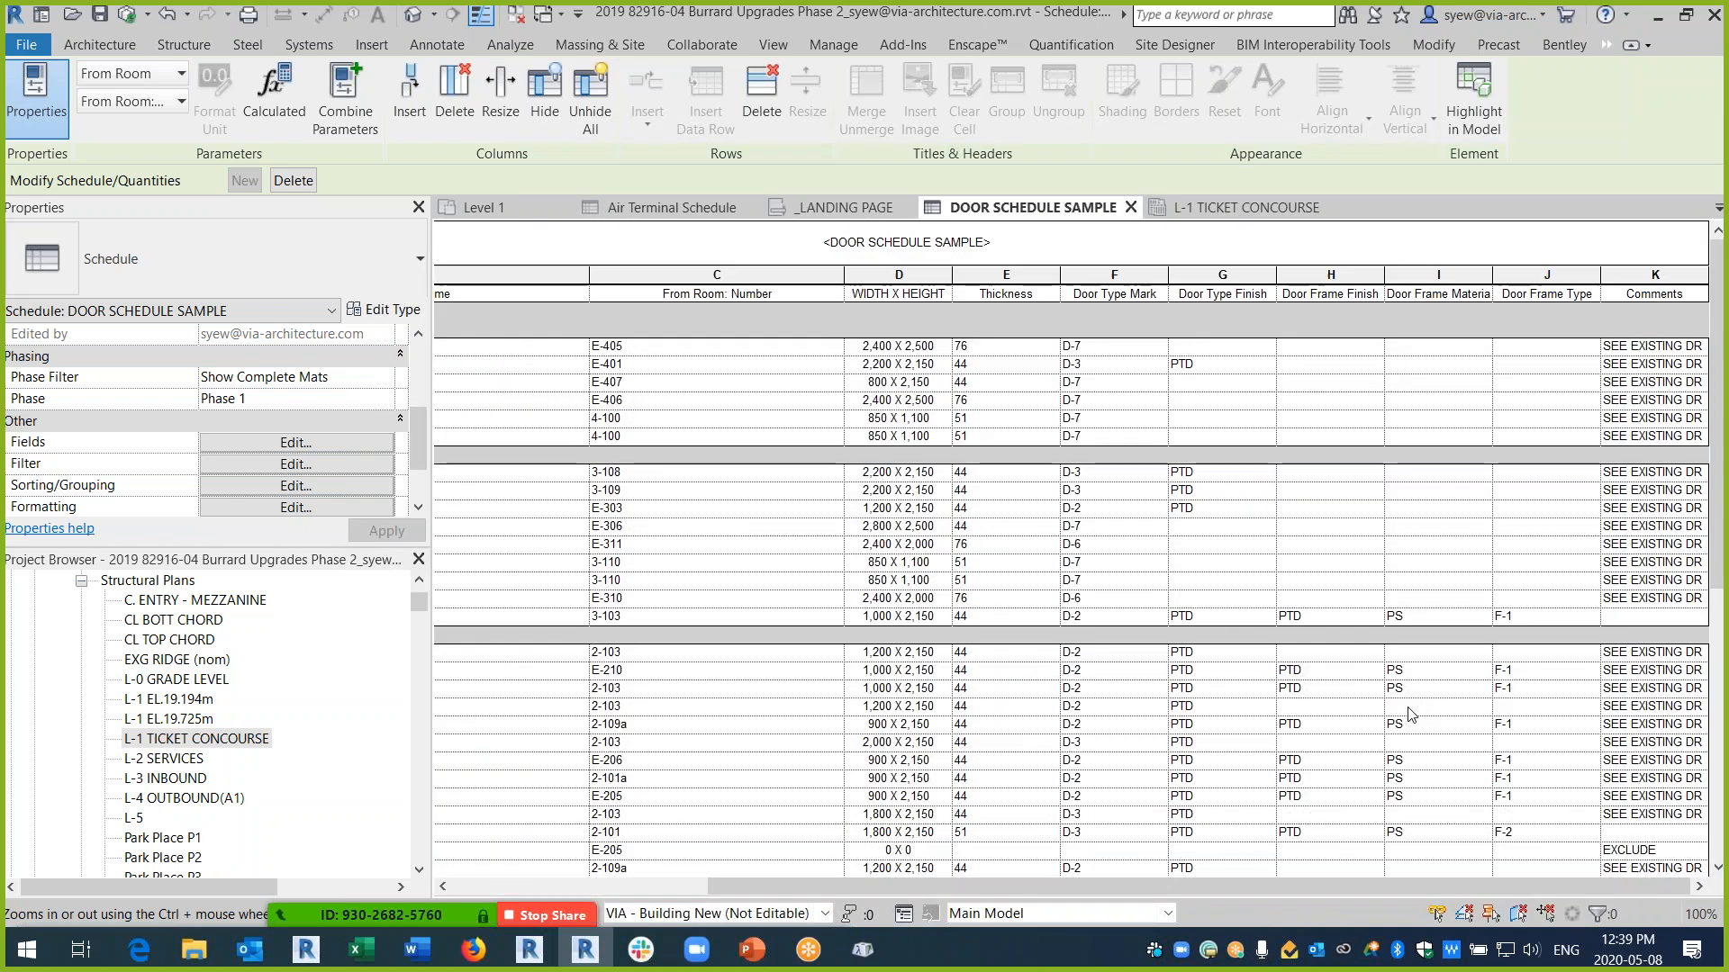
left_click(281, 442)
left_click(838, 280)
left_click(914, 315)
left_click(891, 520)
left_click(1116, 315)
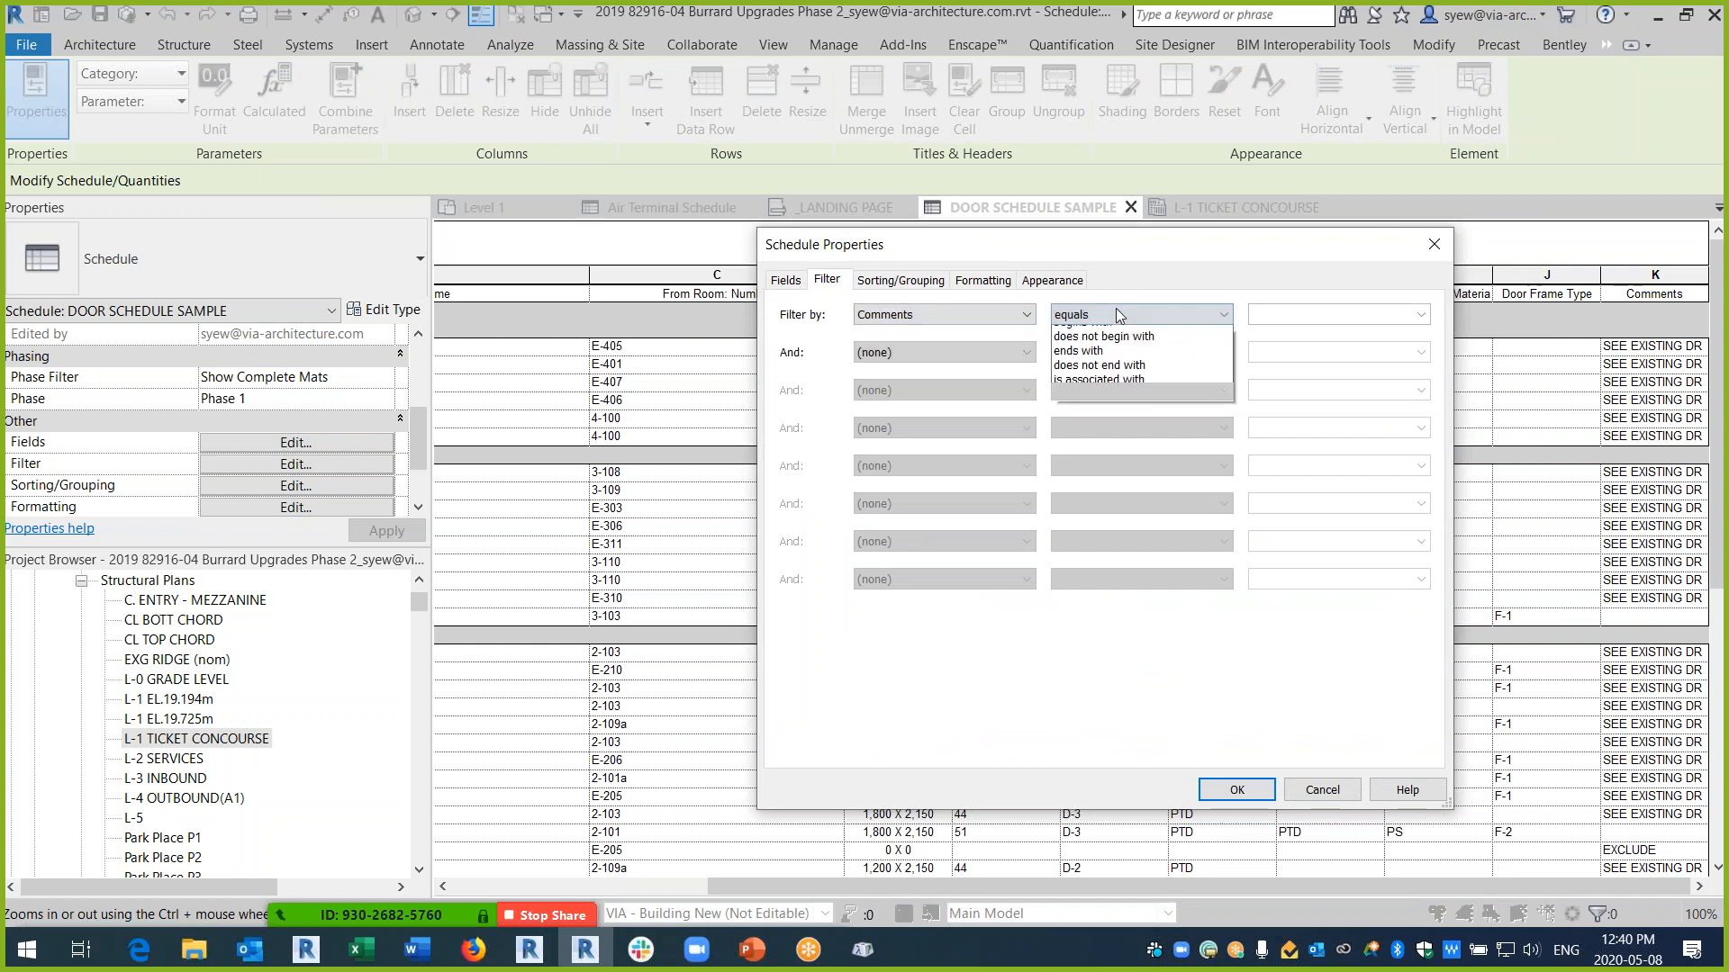
left_click(1091, 348)
left_click(1420, 314)
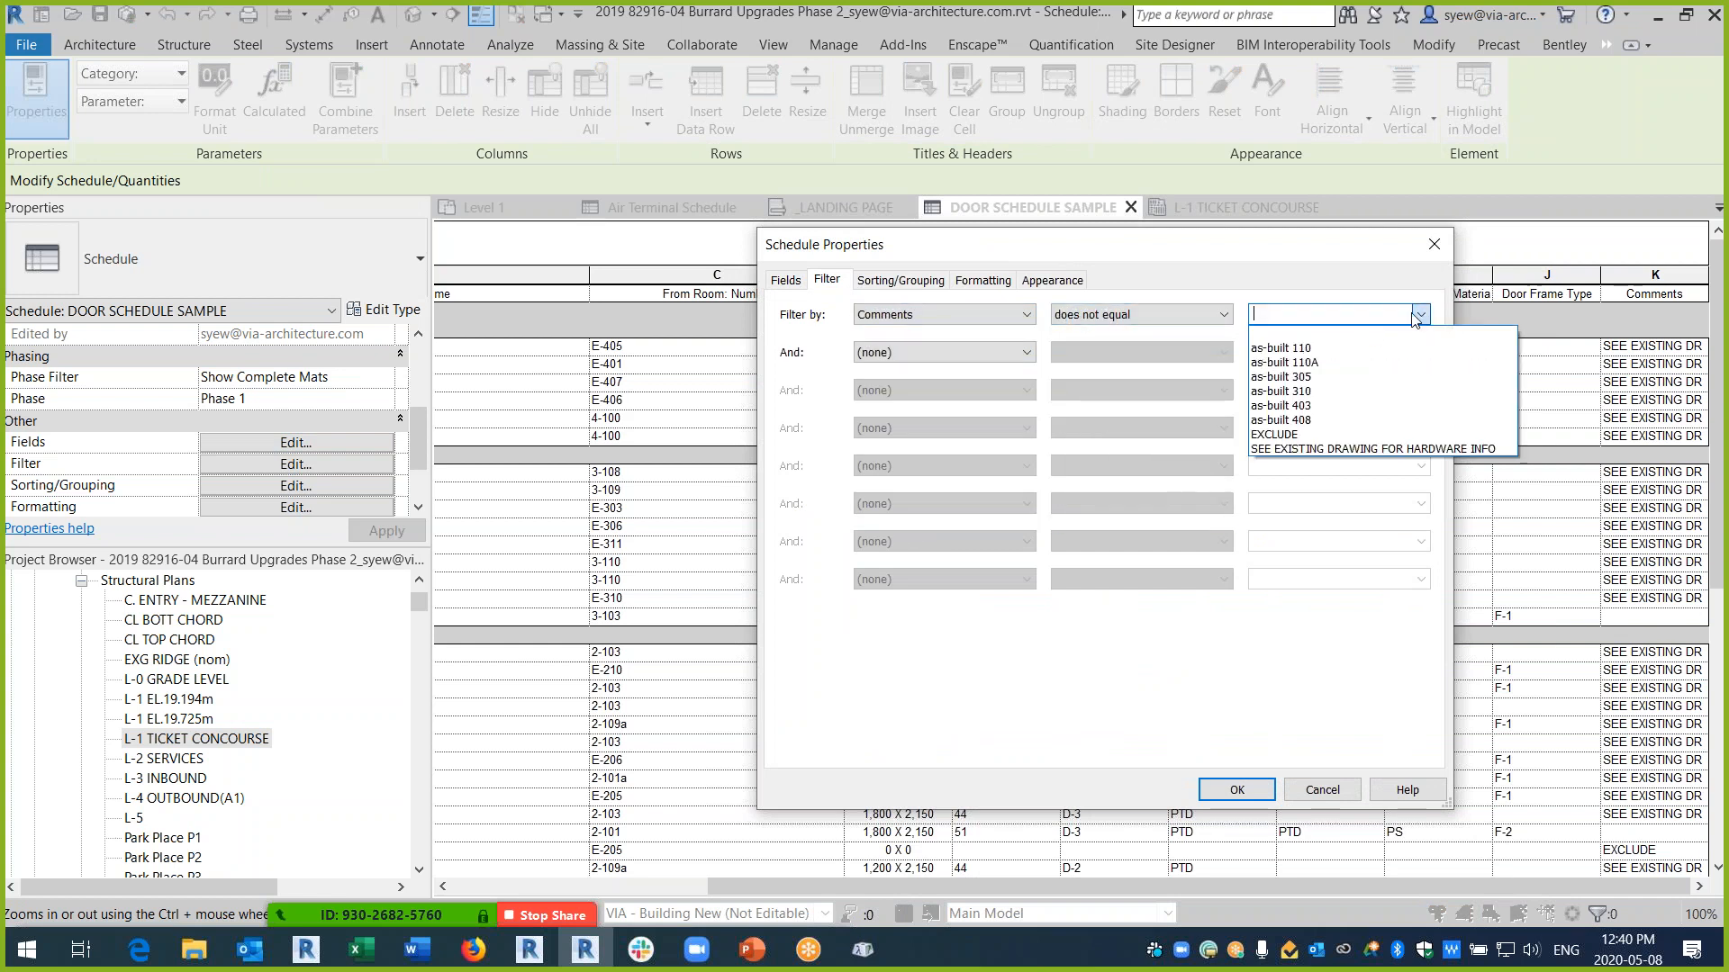
left_click(1332, 440)
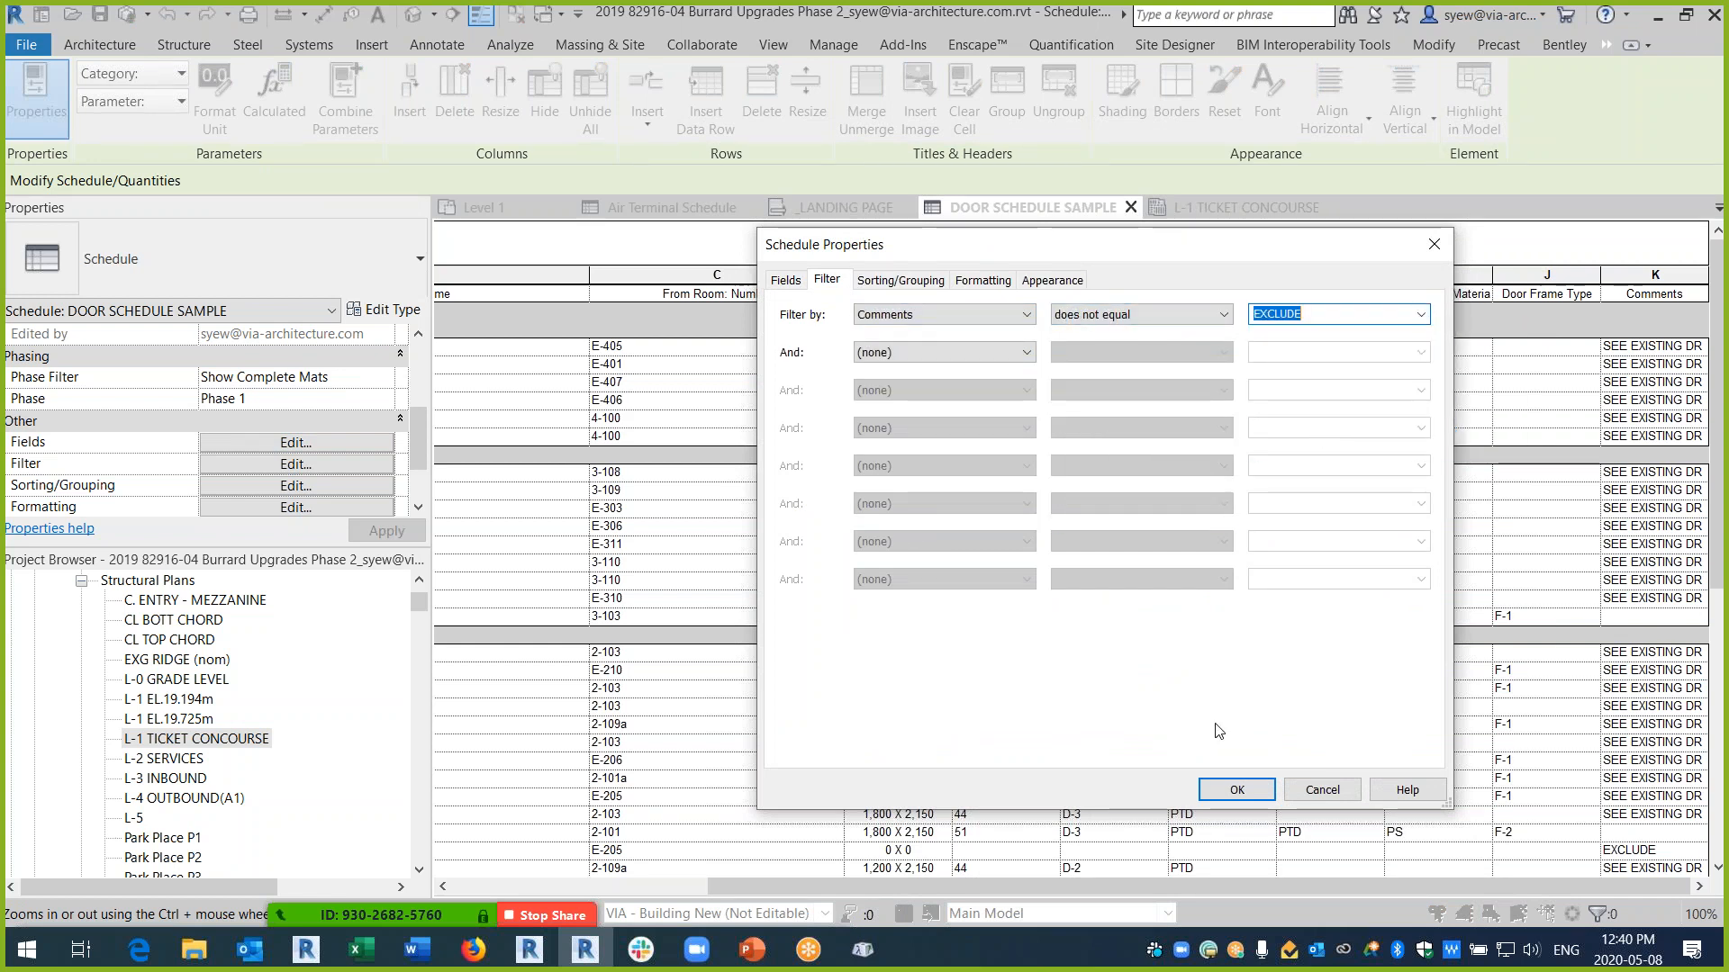
left_click(1224, 792)
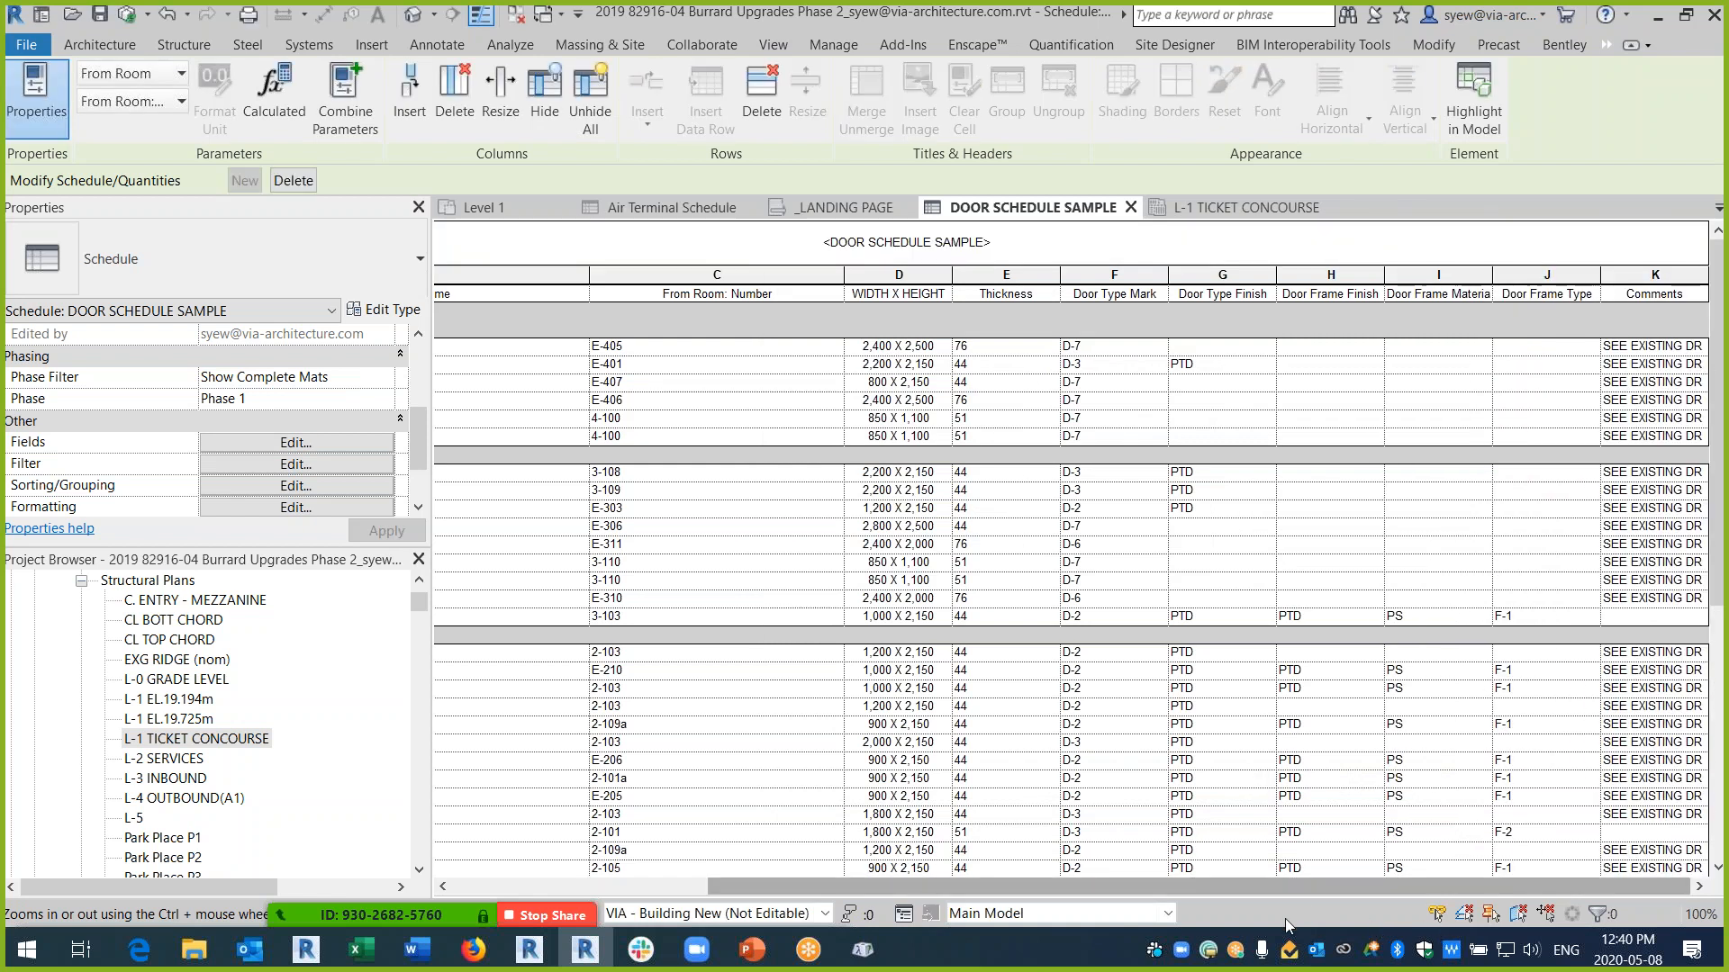
- Check which From Room names are available for door E-112 in the L-1 TICKET CONCOURSE group
left_click_drag(1199, 891, 942, 891)
scroll(562, 572, "down", 5)
scroll(556, 558, "down", 4)
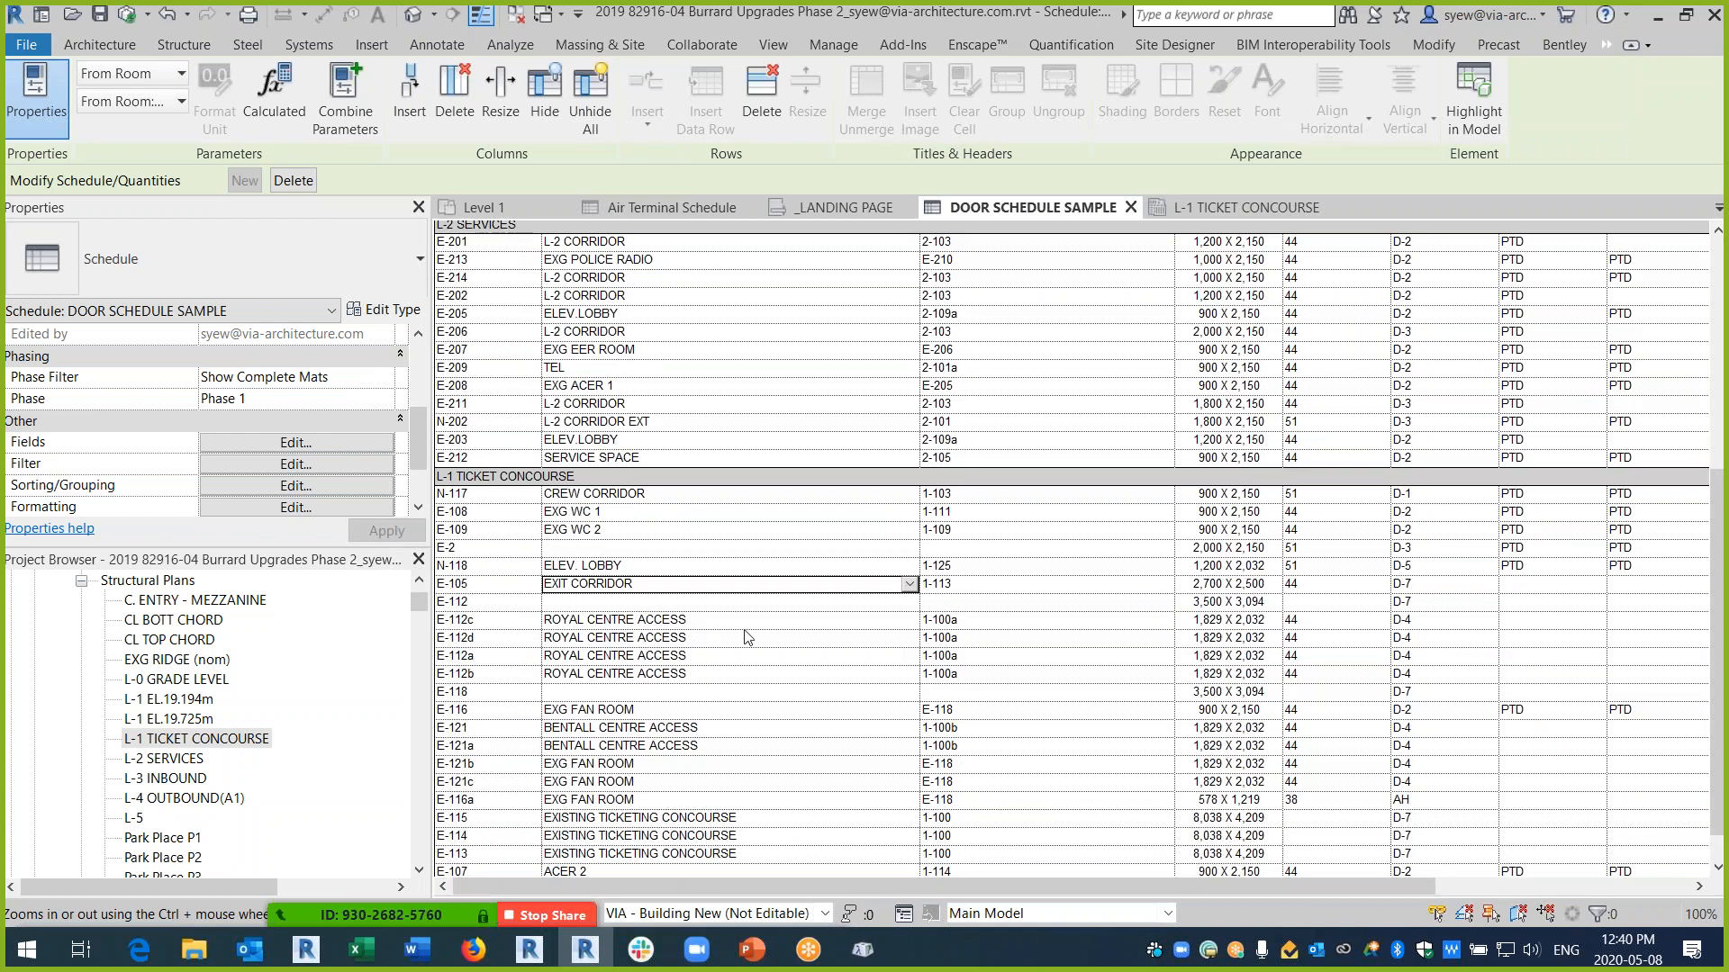
left_click(911, 604)
left_click(909, 601)
left_click(619, 619)
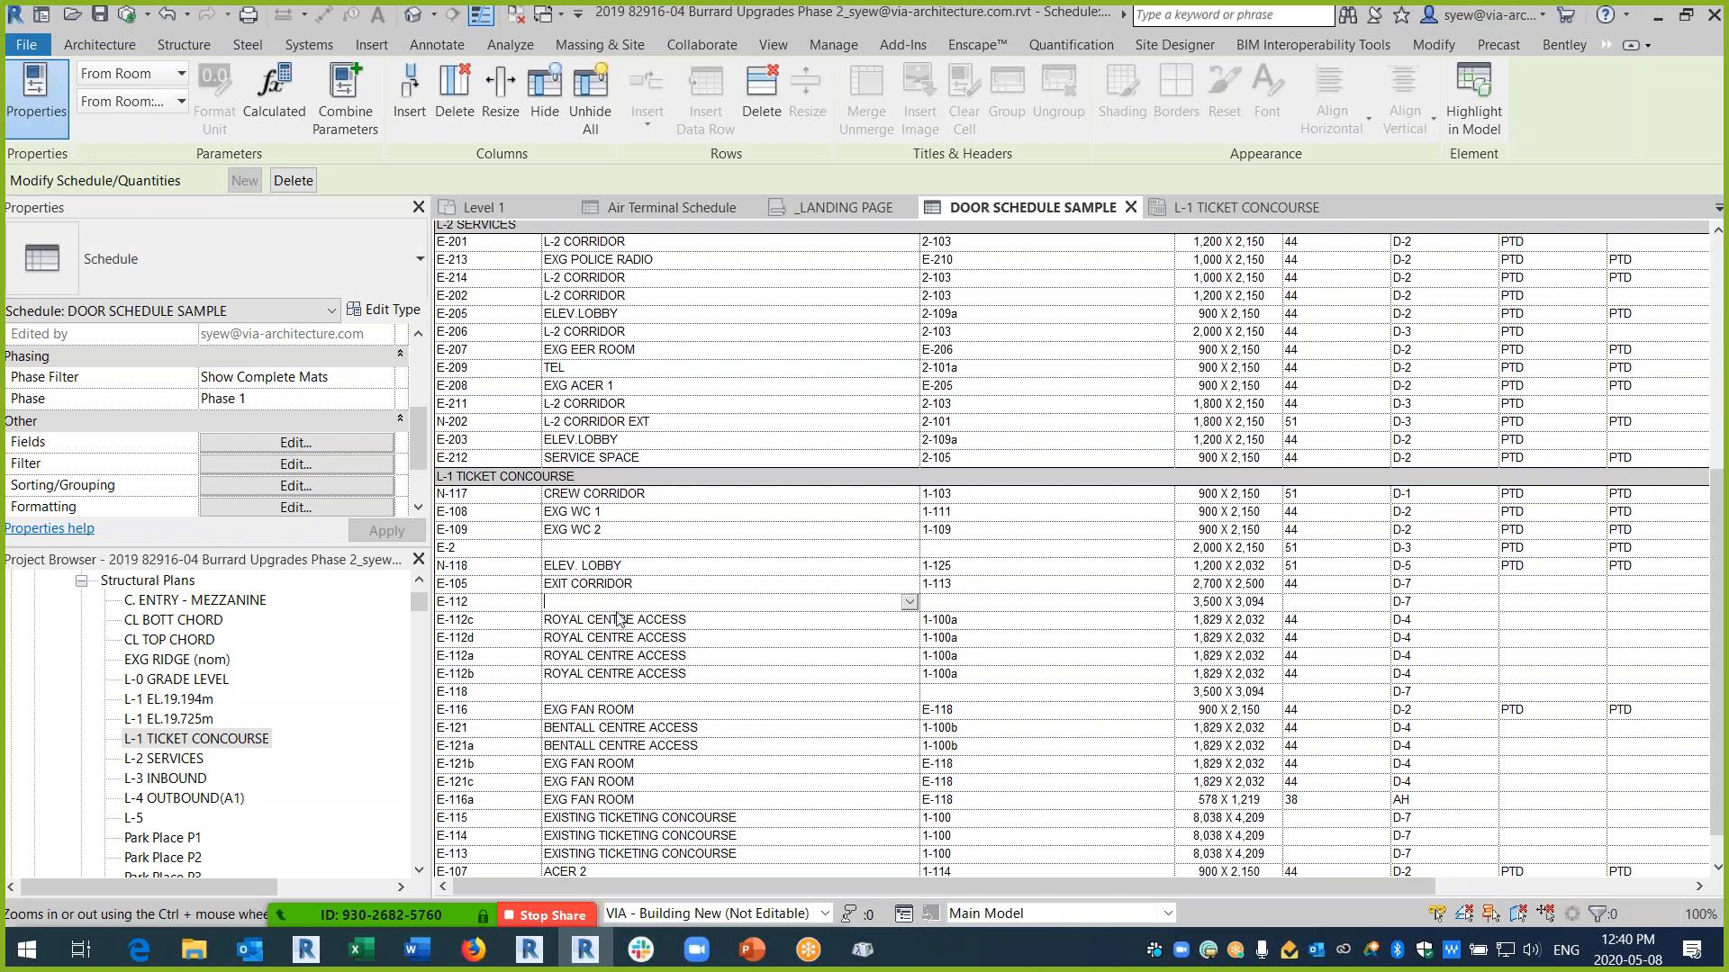
- Add the Room Condition Value field to the scheduled fields below Comments and apply it
left_click(255, 443)
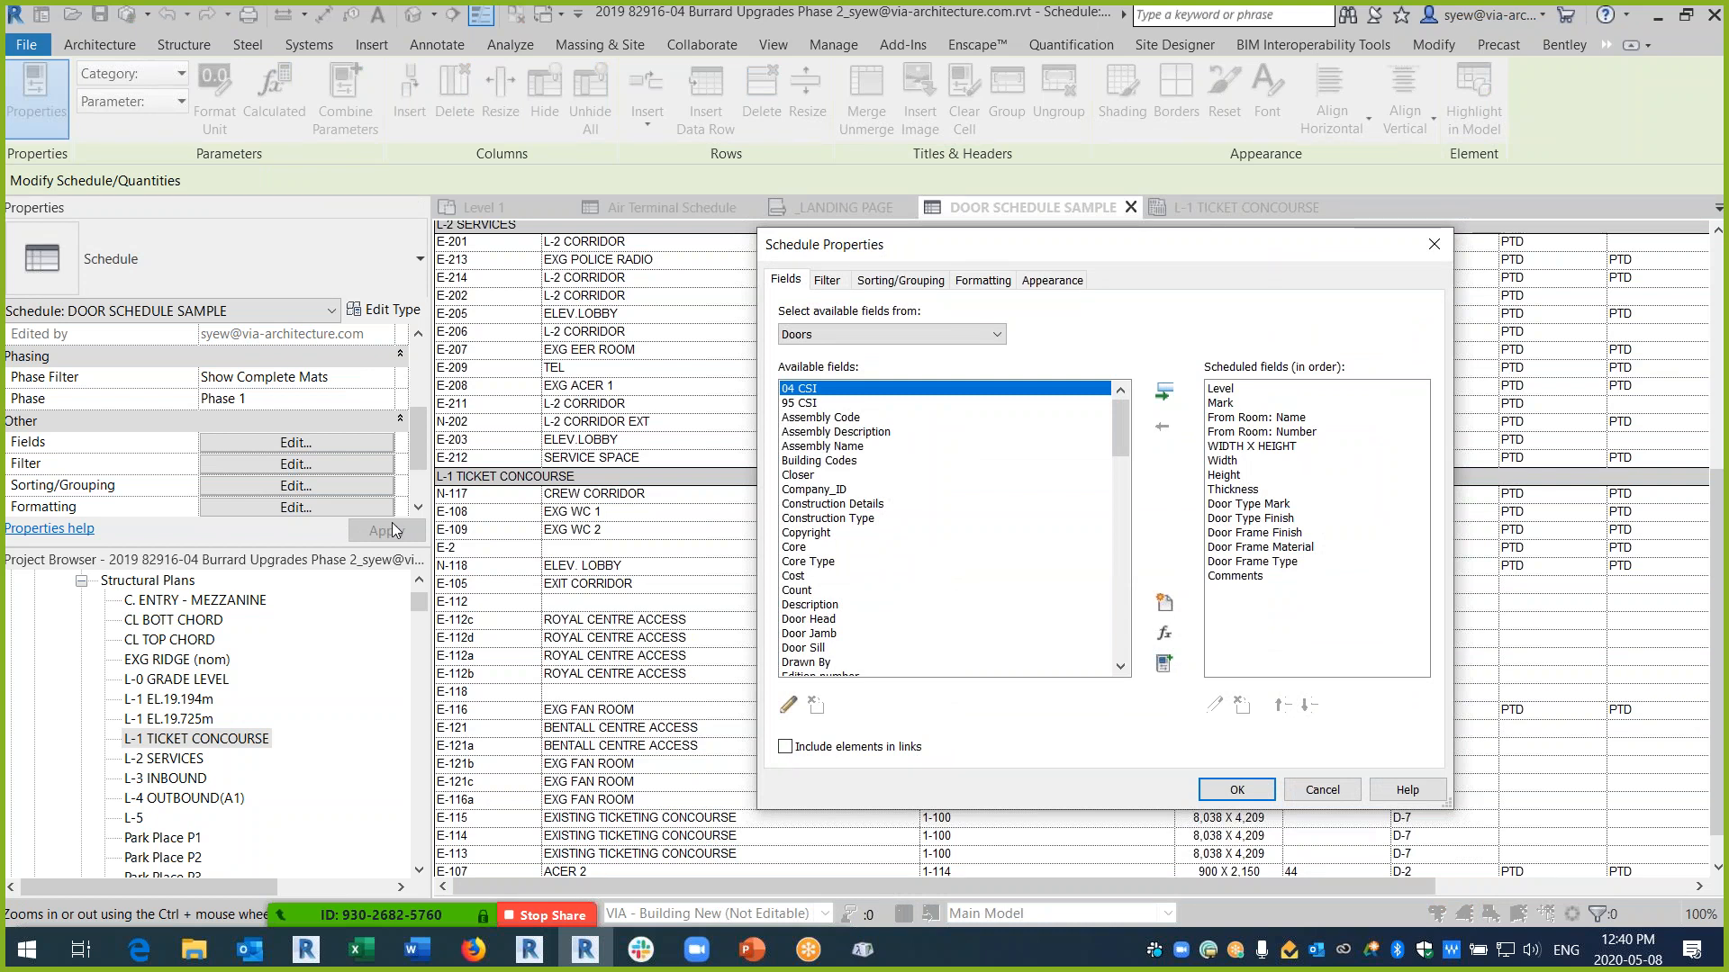
left_click_drag(1117, 412, 1114, 551)
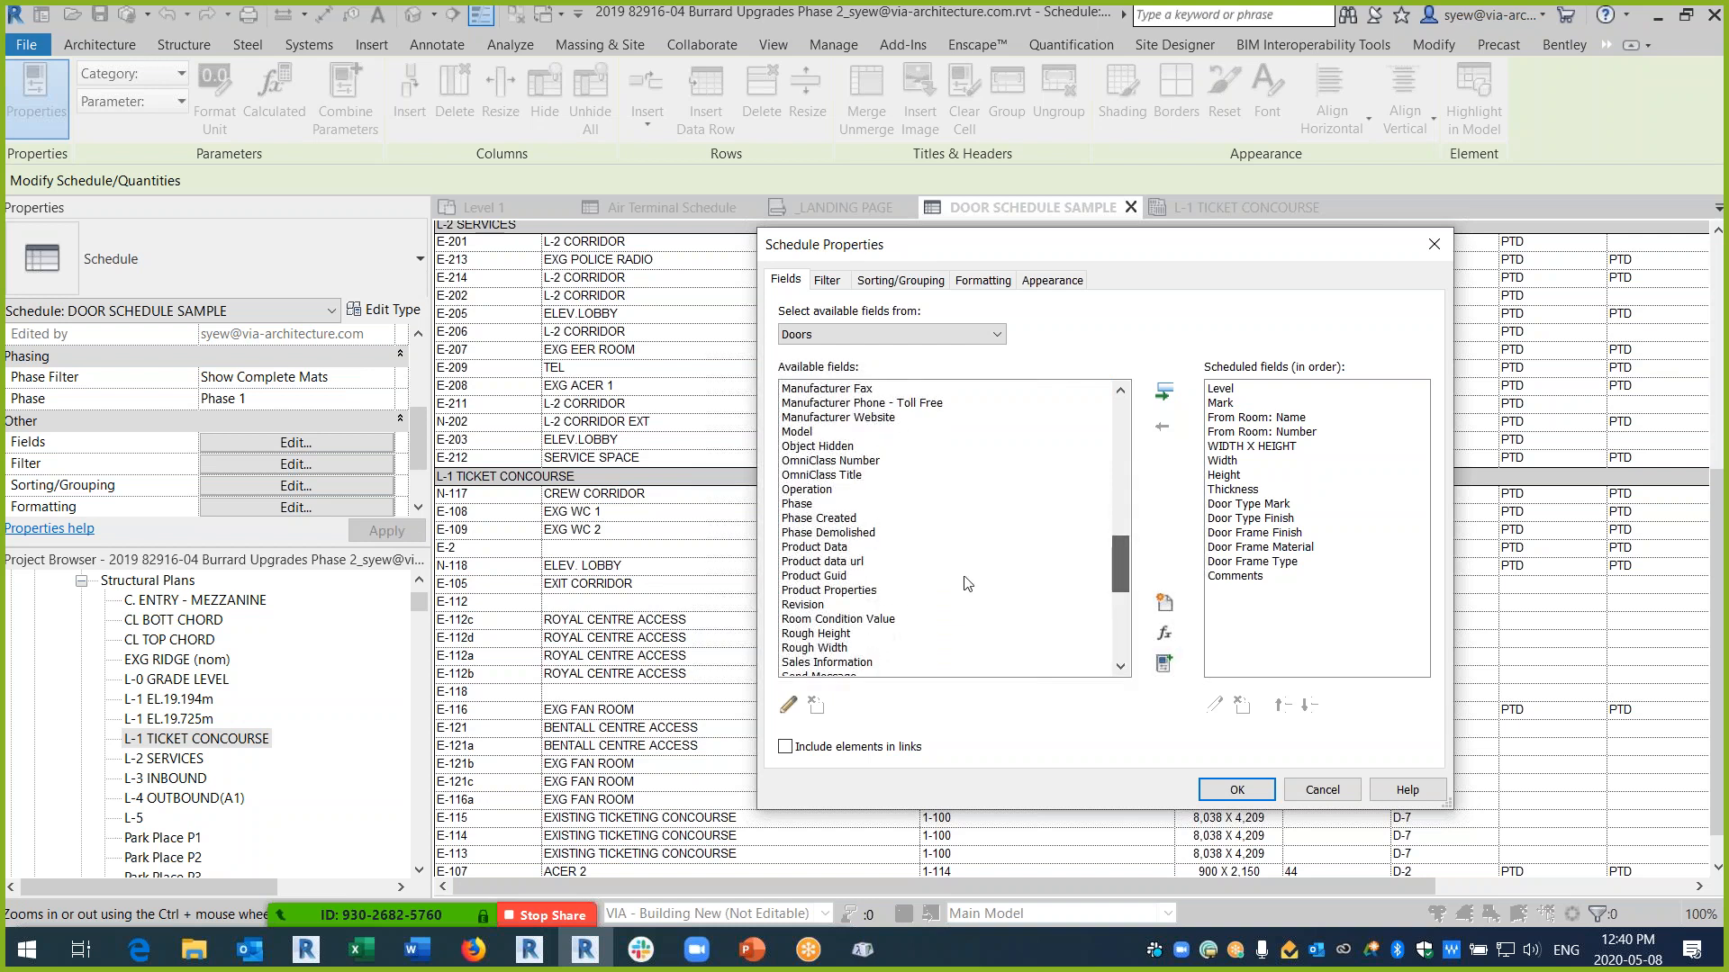
left_click(846, 619)
left_click(1163, 392)
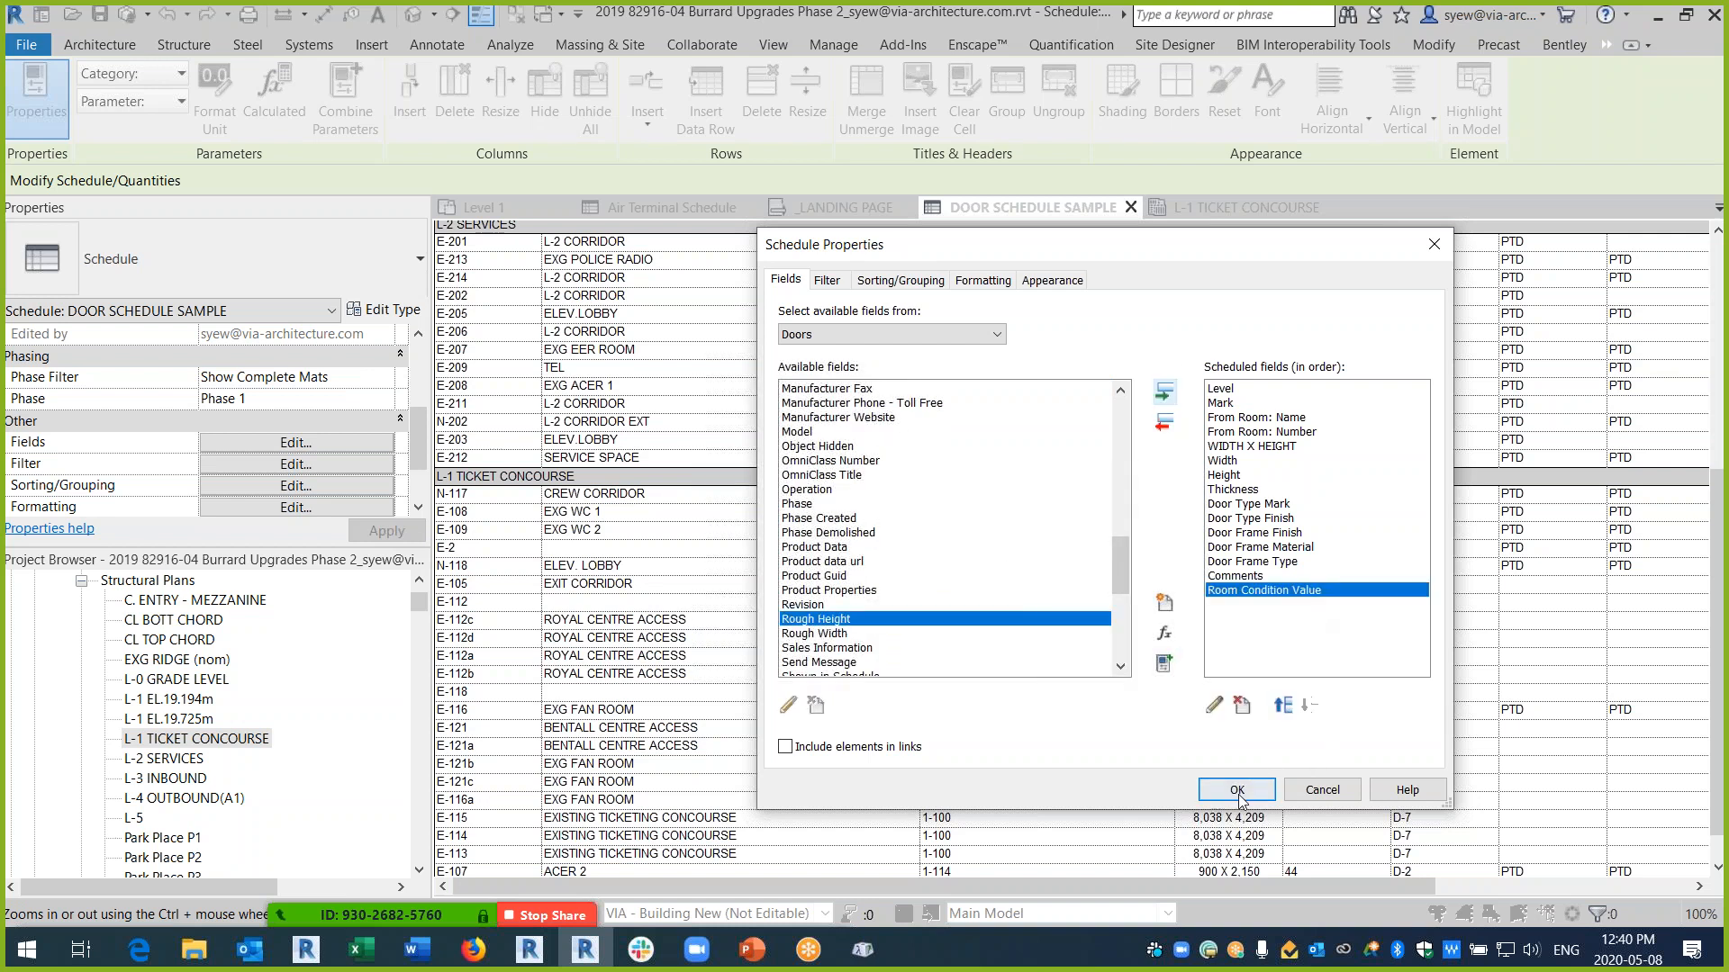
left_click(1236, 789)
- Move the Room Condition Value field up to the top of the scheduled field order and apply it to the schedule
left_click(281, 443)
left_click(1278, 590)
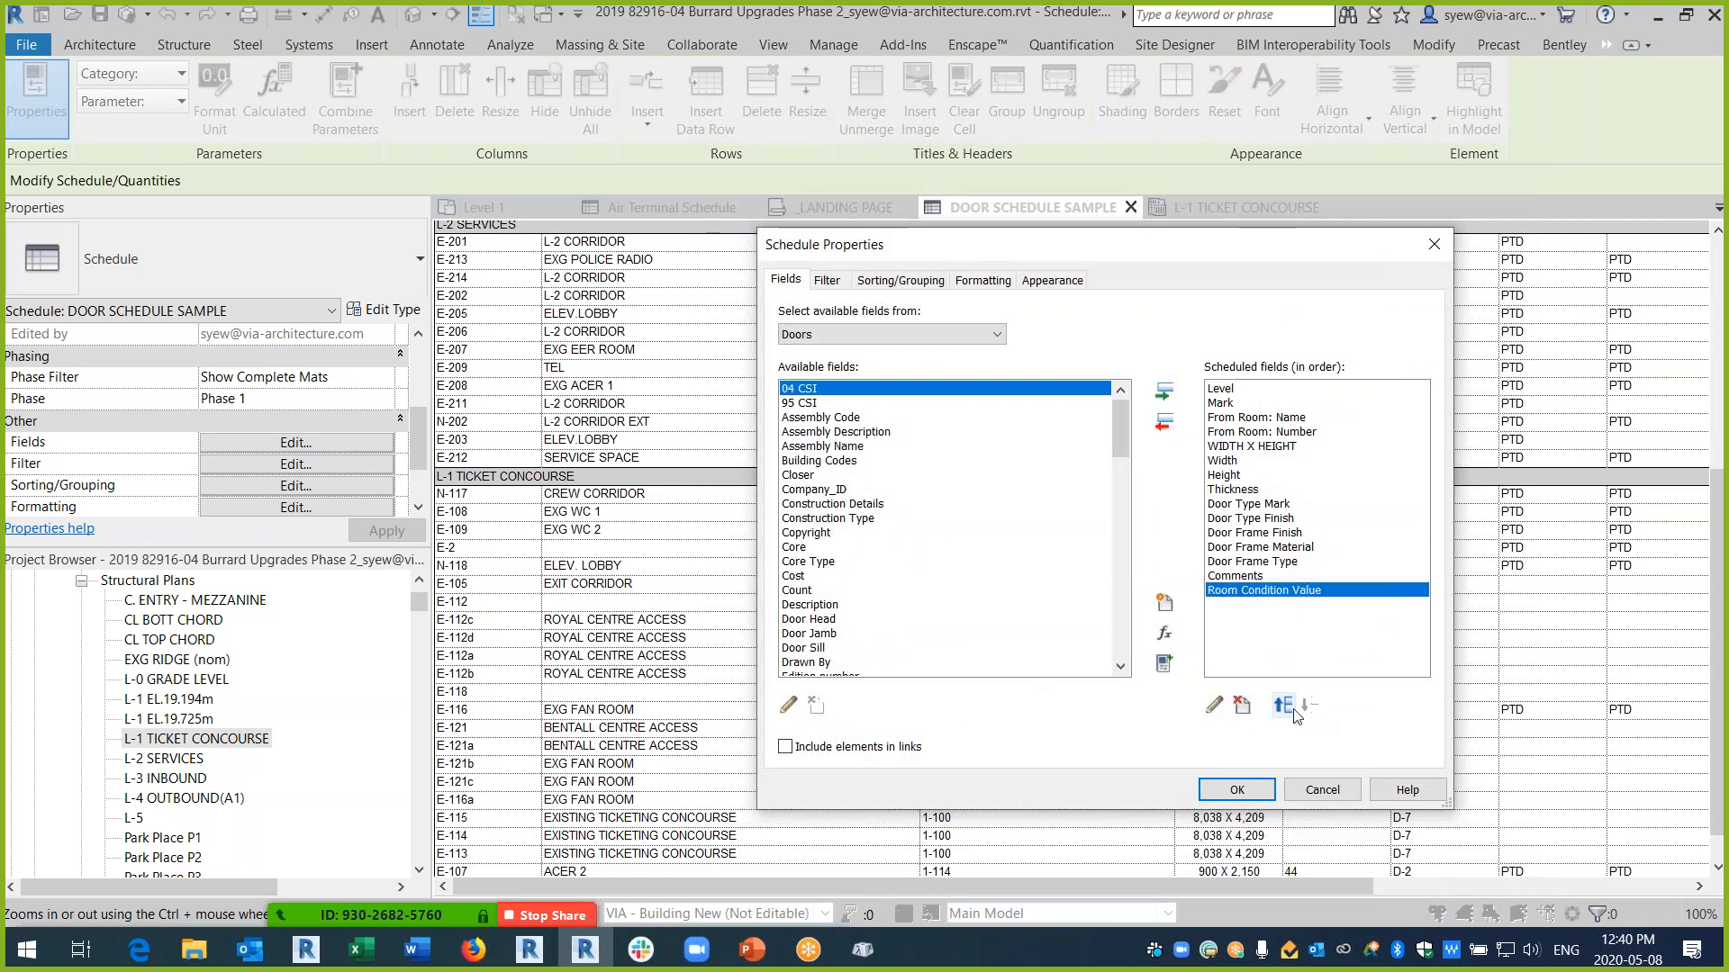
left_click(1291, 711)
left_click(1290, 712)
left_click(1289, 710)
left_click(1289, 710)
left_click(1287, 709)
left_click(1287, 710)
left_click(1287, 710)
left_click(1287, 709)
left_click(1287, 709)
left_click(1288, 709)
left_click(1288, 708)
left_click(1288, 708)
left_click(1288, 708)
left_click(1287, 708)
left_click(1237, 789)
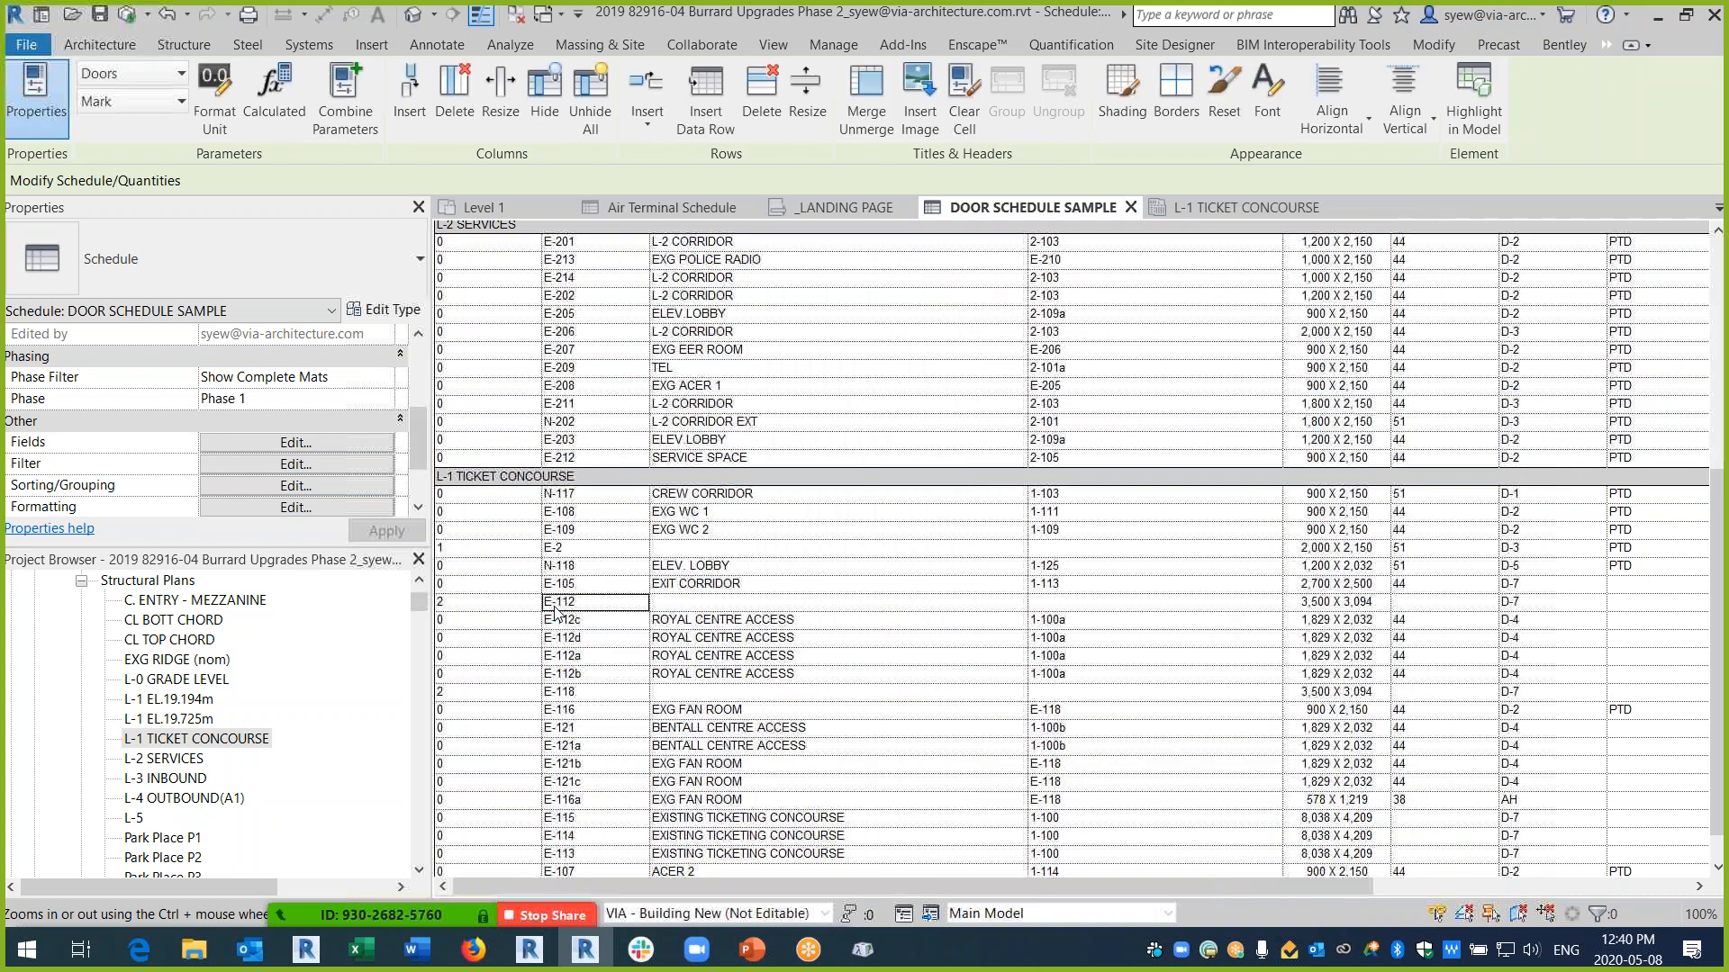
- Review the Room Condition Value column and try to highlight door E-2 in the model
scroll(522, 495, "up", 8)
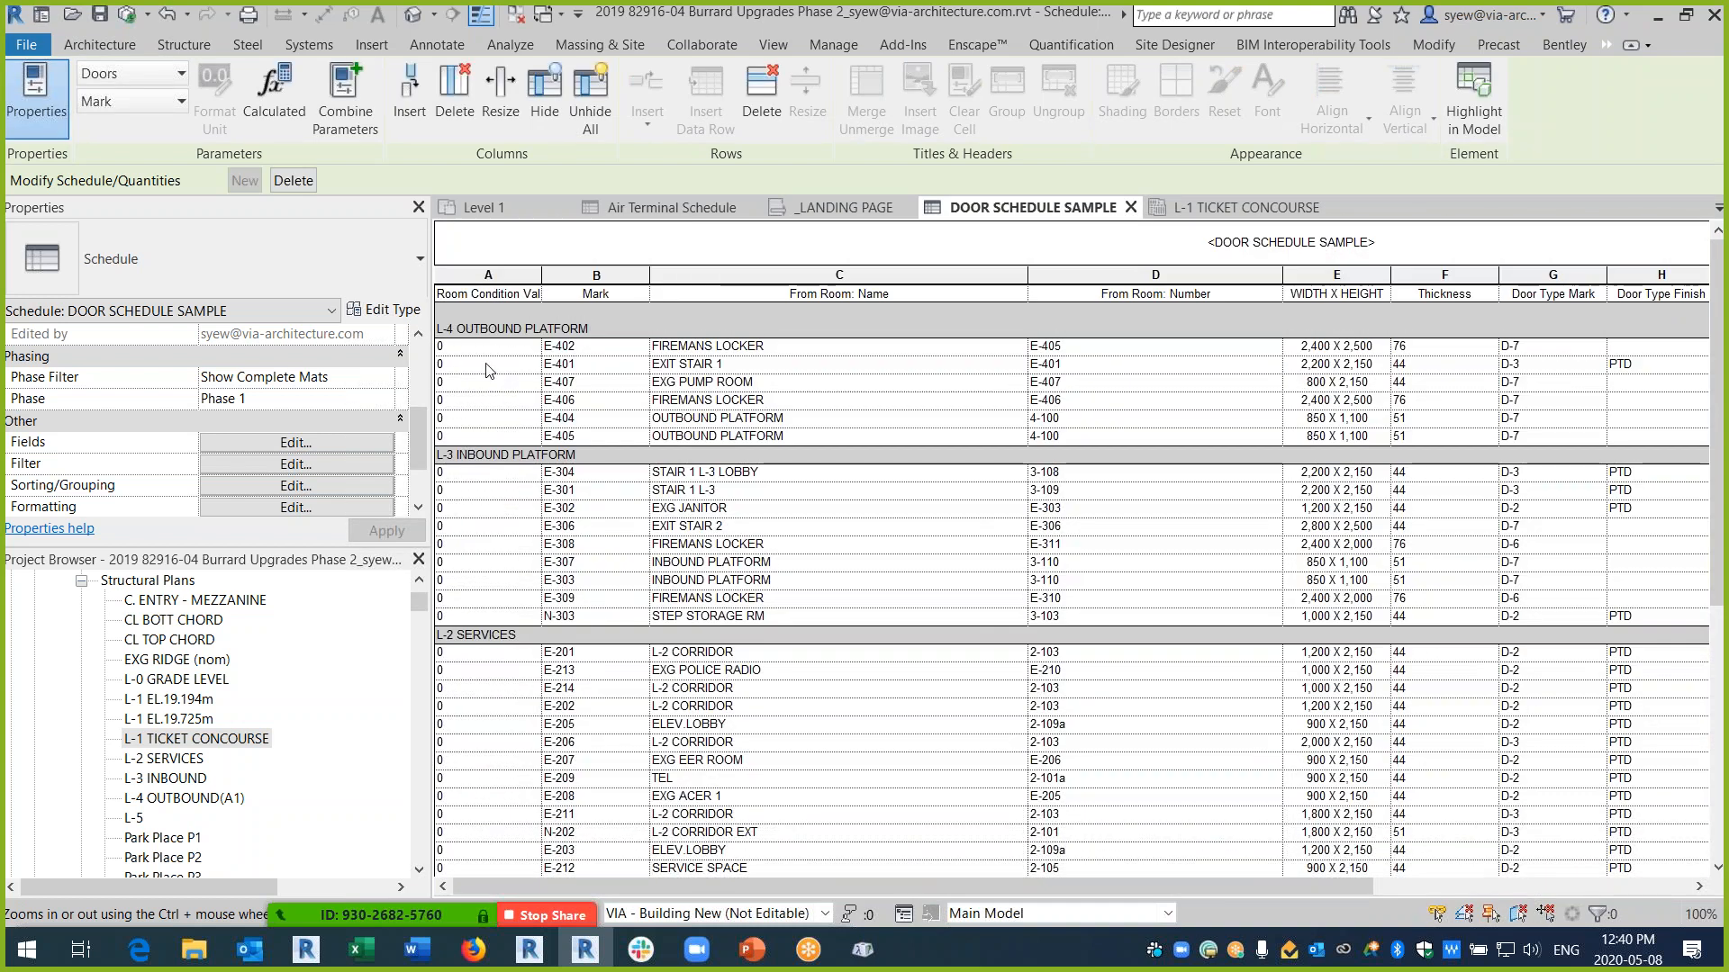
scroll(491, 563, "down", 8)
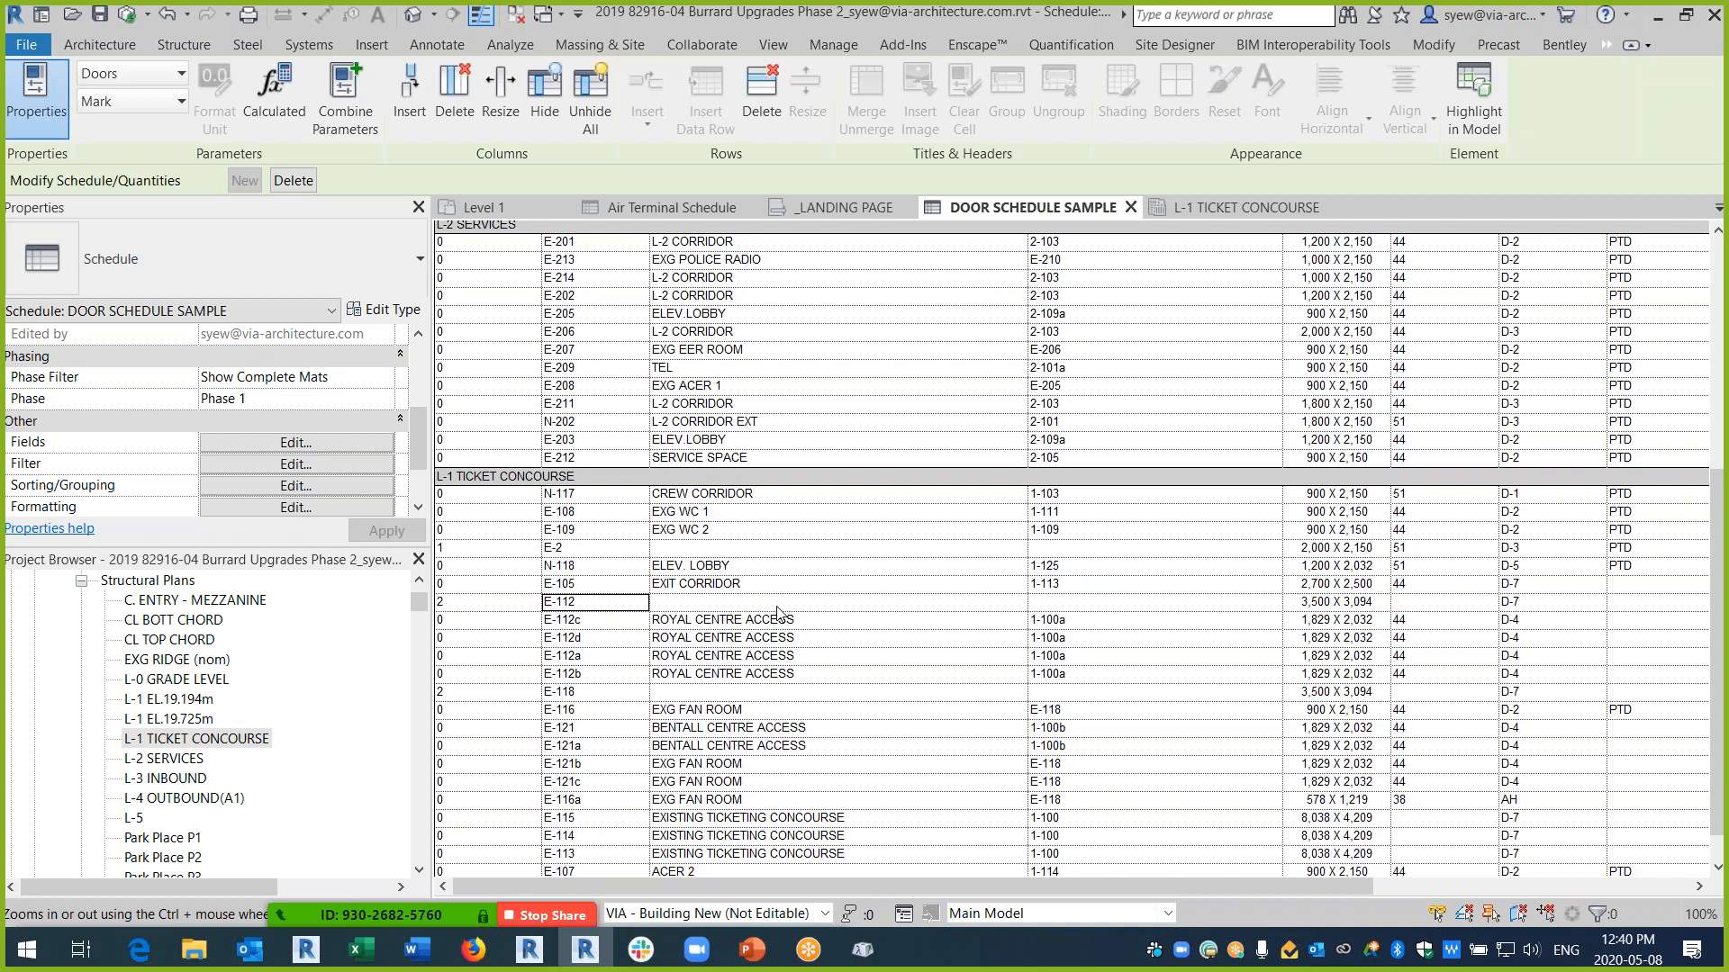
left_click(711, 550)
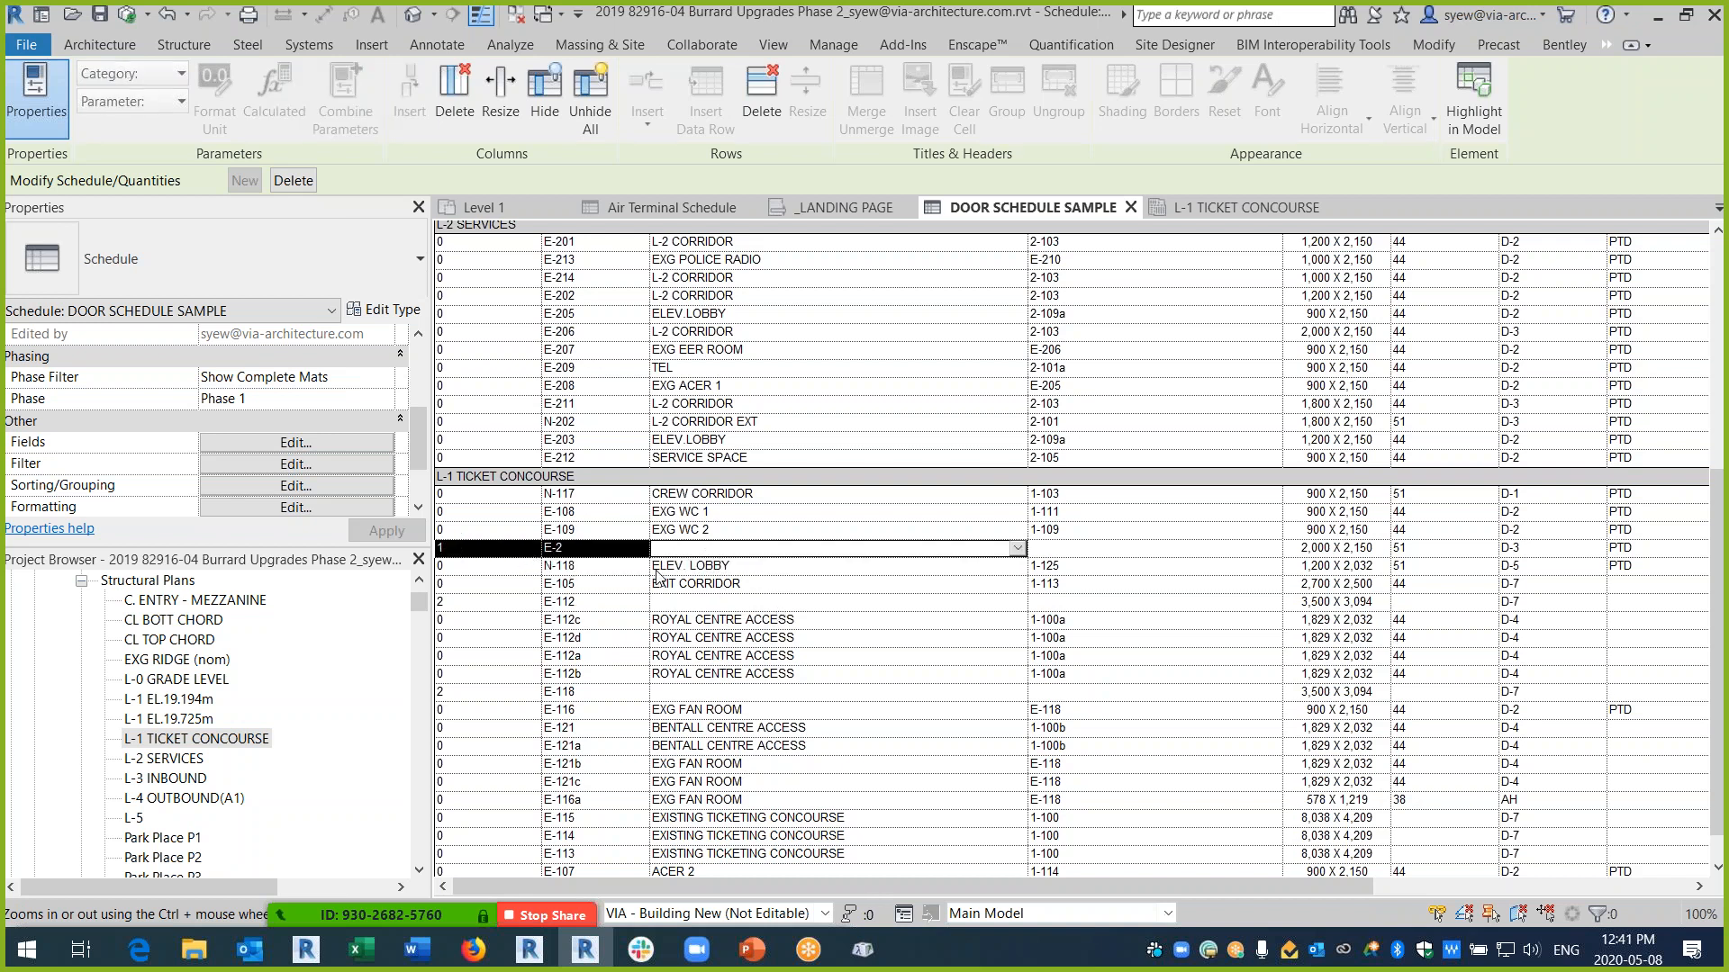
left_click(1467, 108)
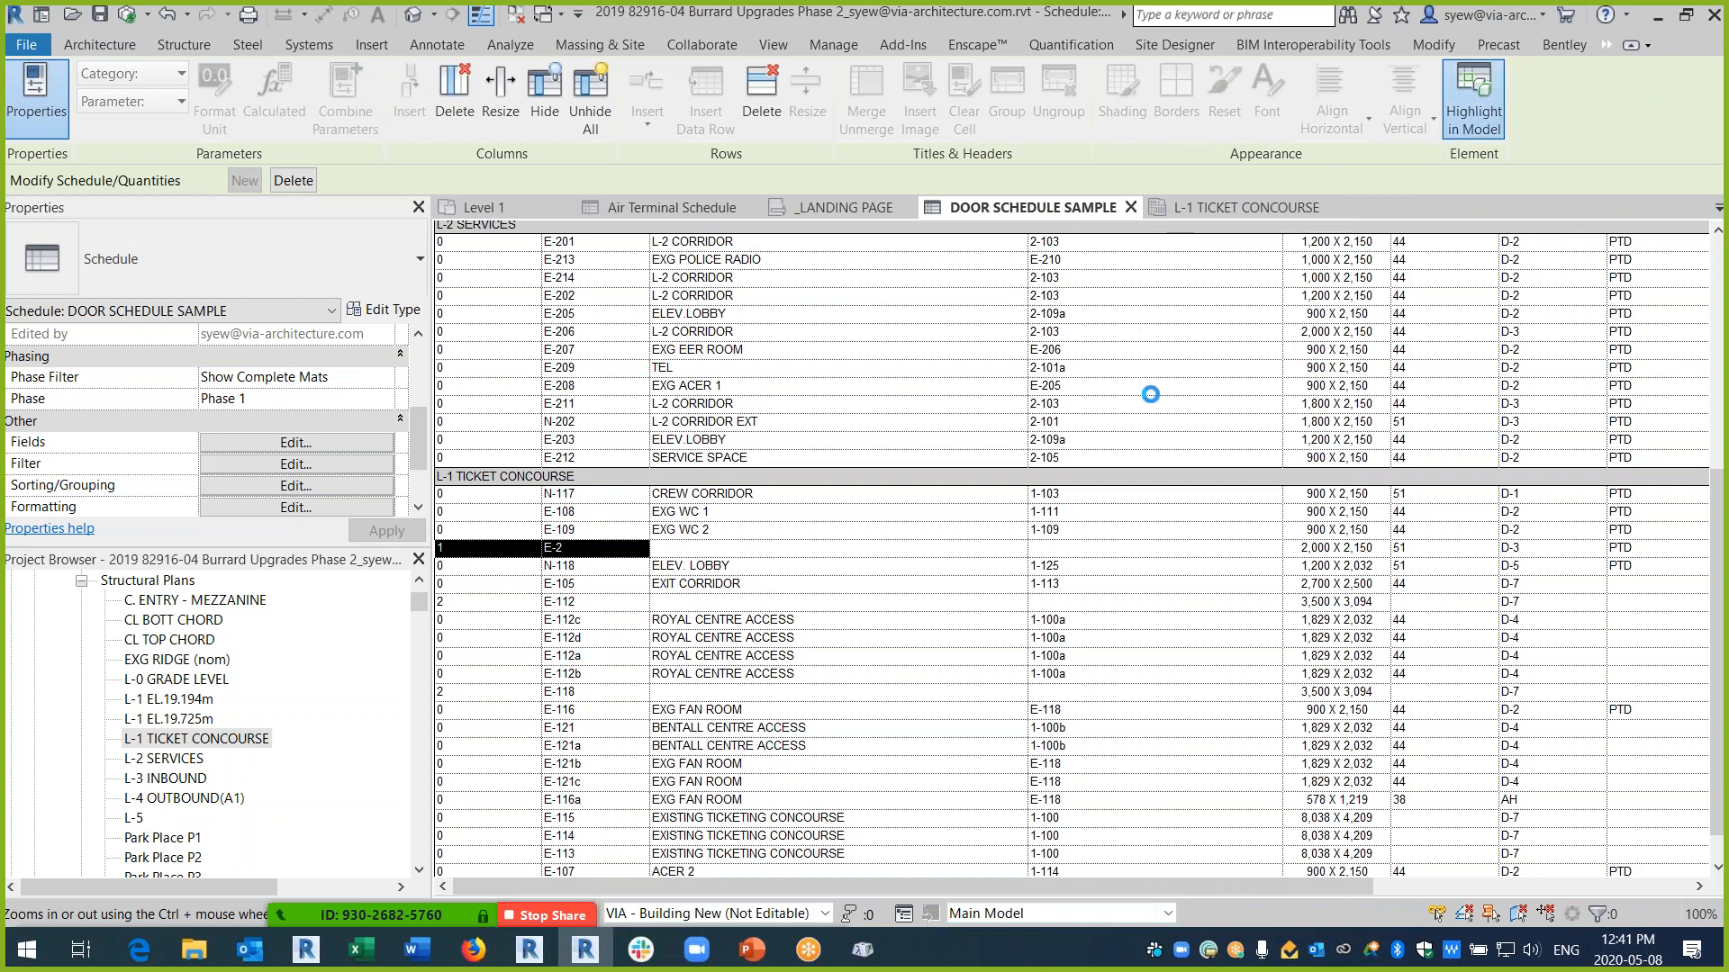
left_click(996, 516)
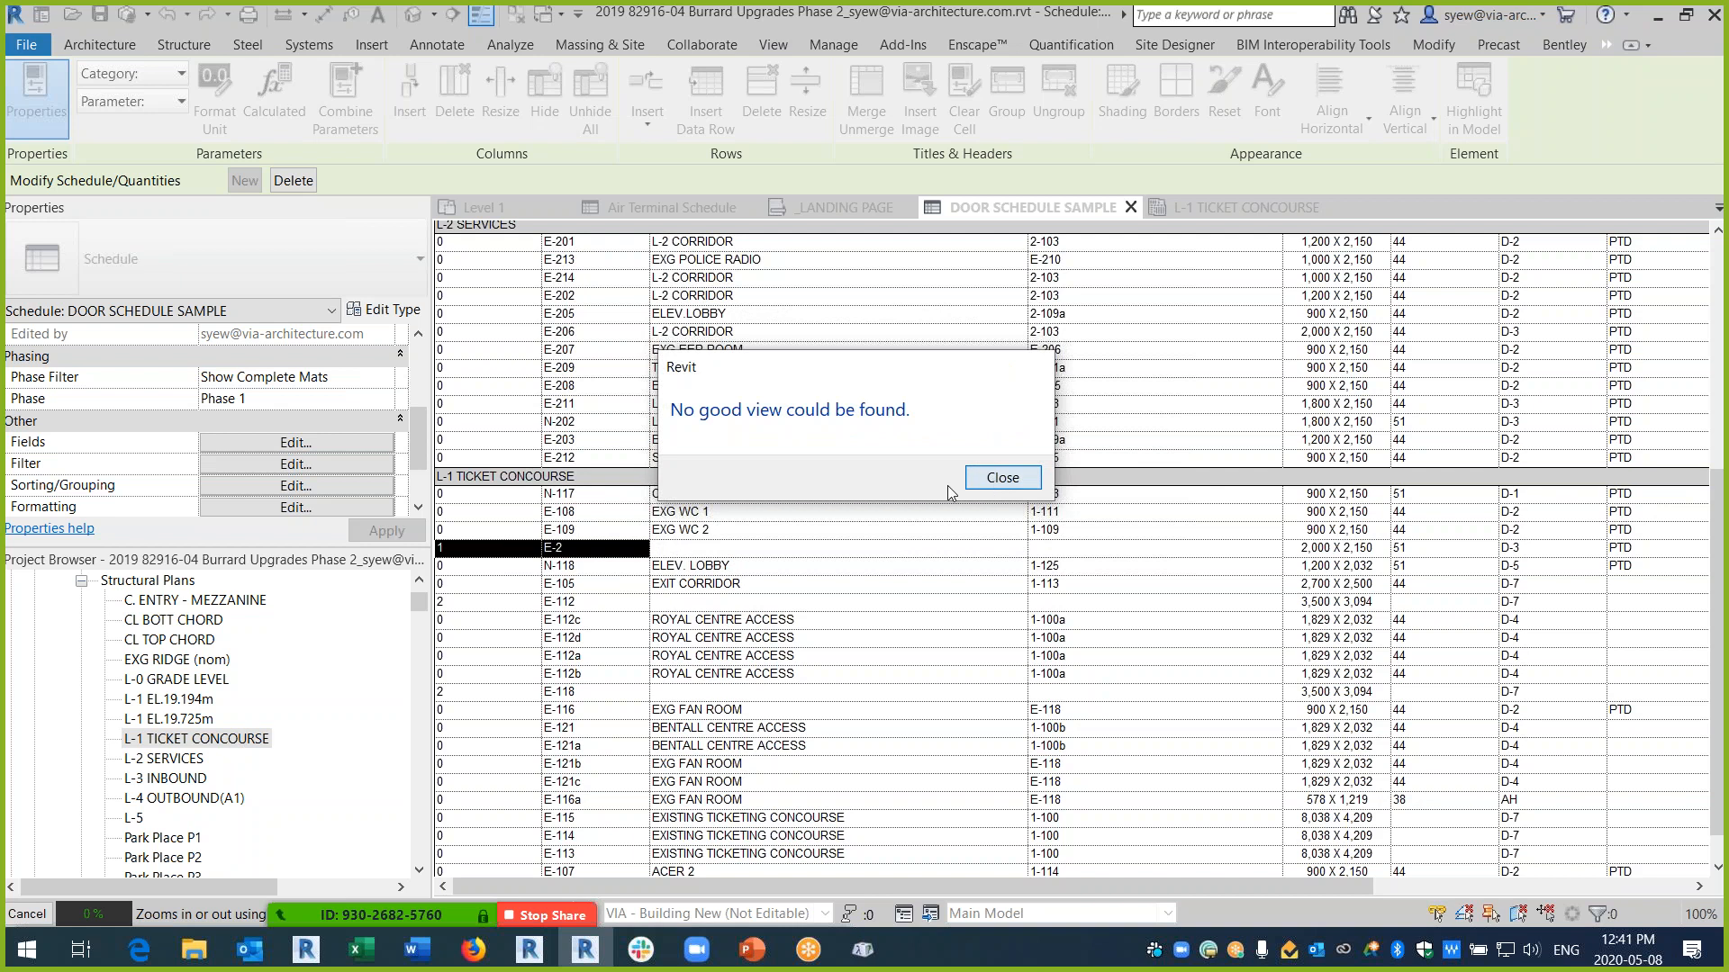
left_click(972, 479)
left_click(969, 506)
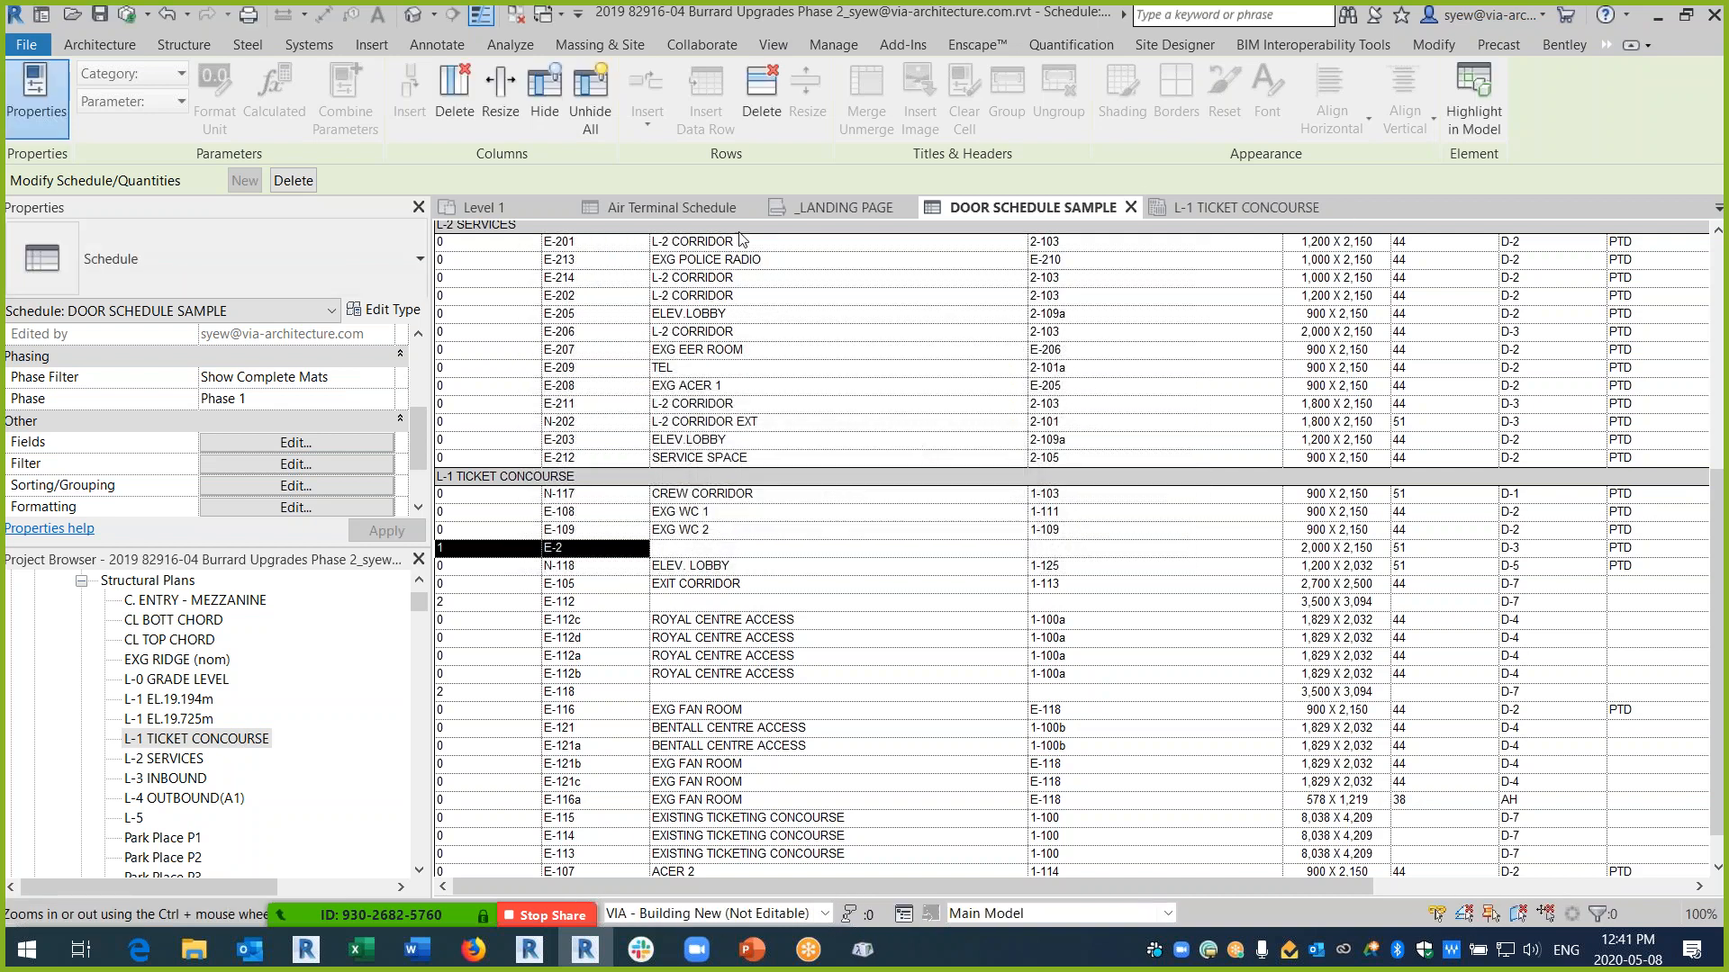
- Close the Level 1, Air Terminal Schedule and _LANDING PAGE views, discarding the changes to Project1
left_click(564, 208)
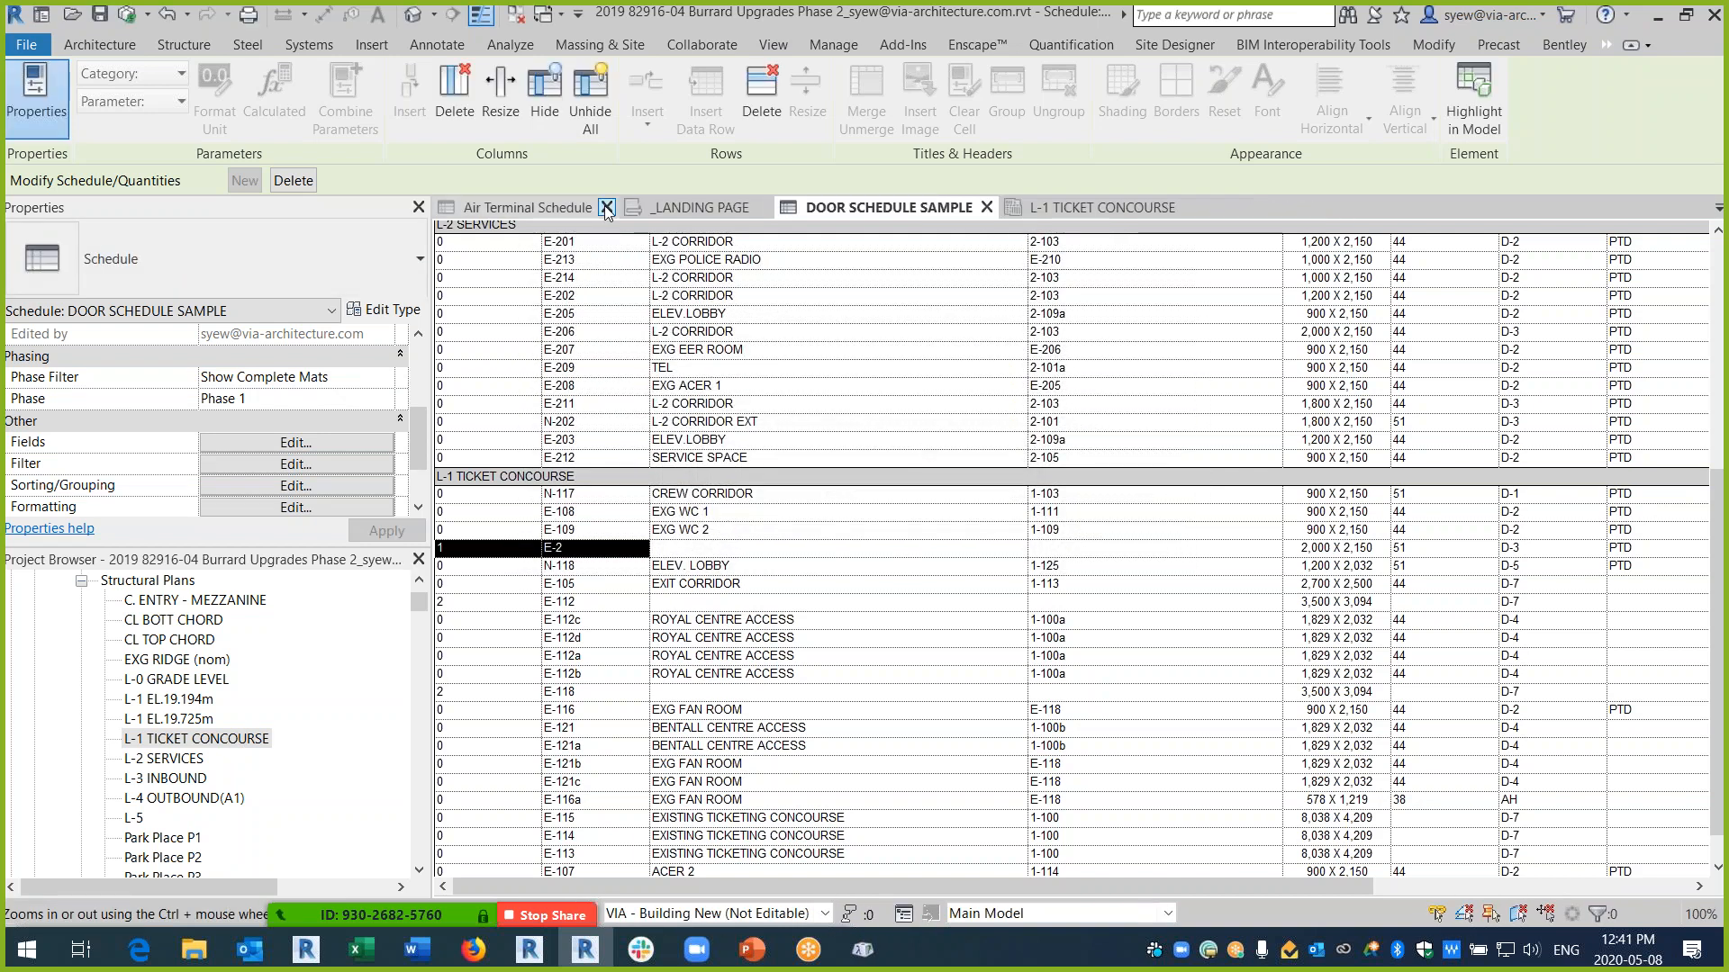
left_click(917, 477)
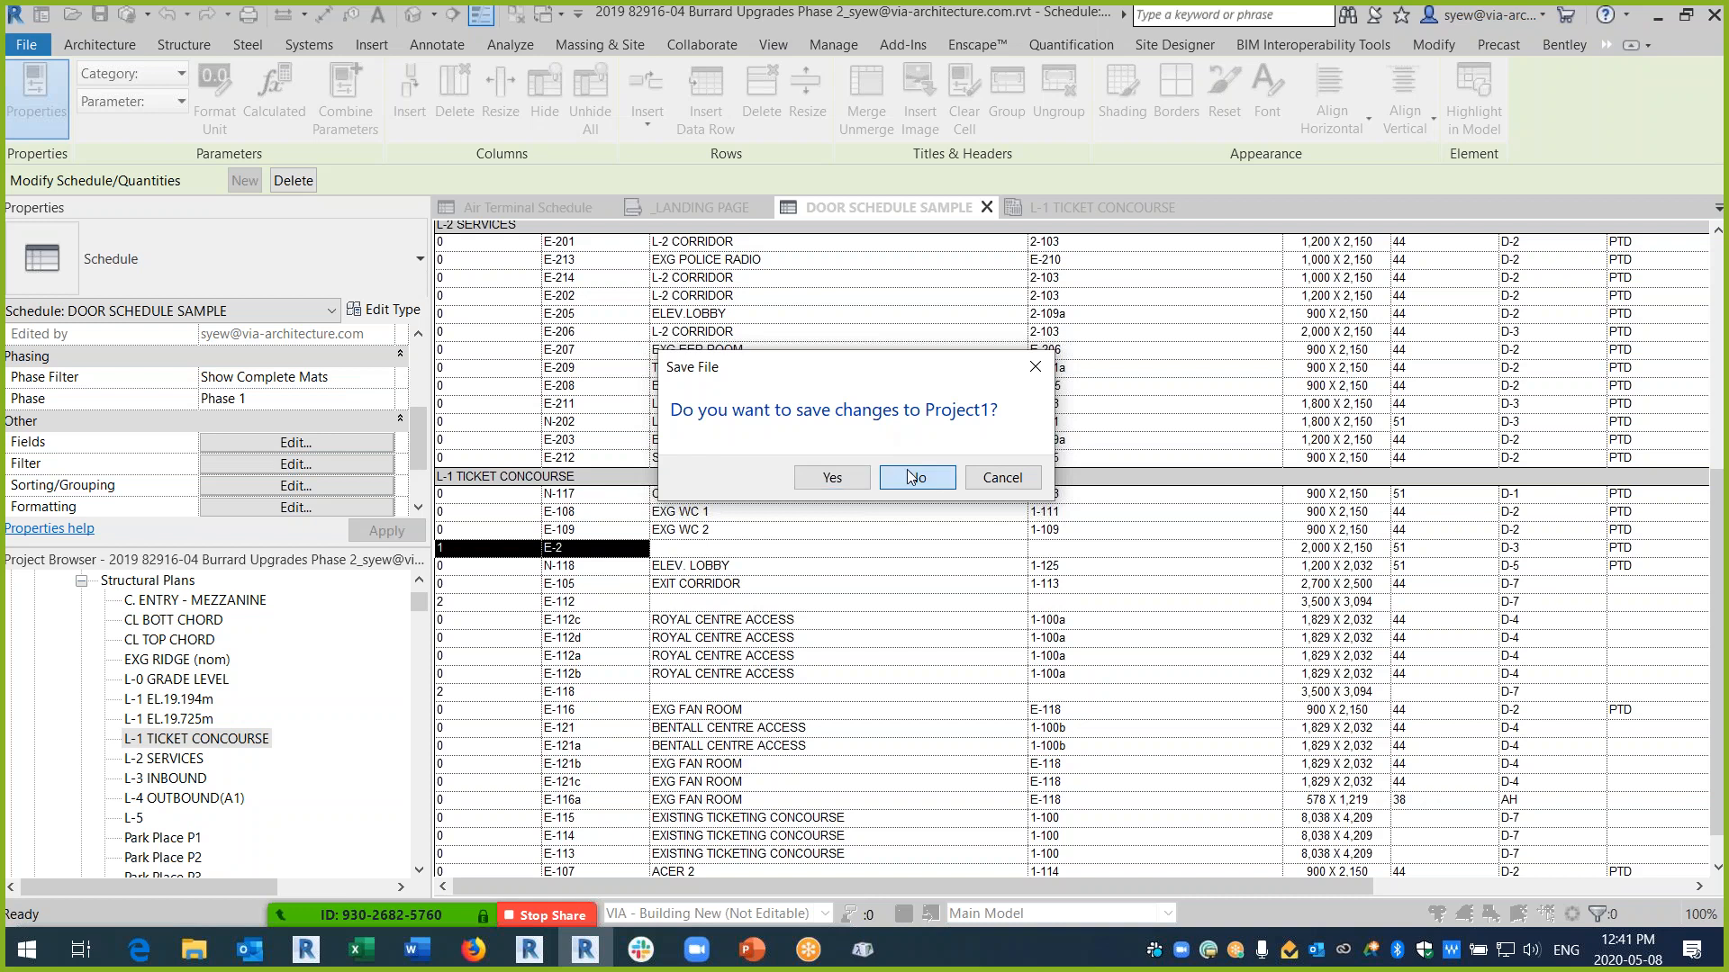
left_click(576, 204)
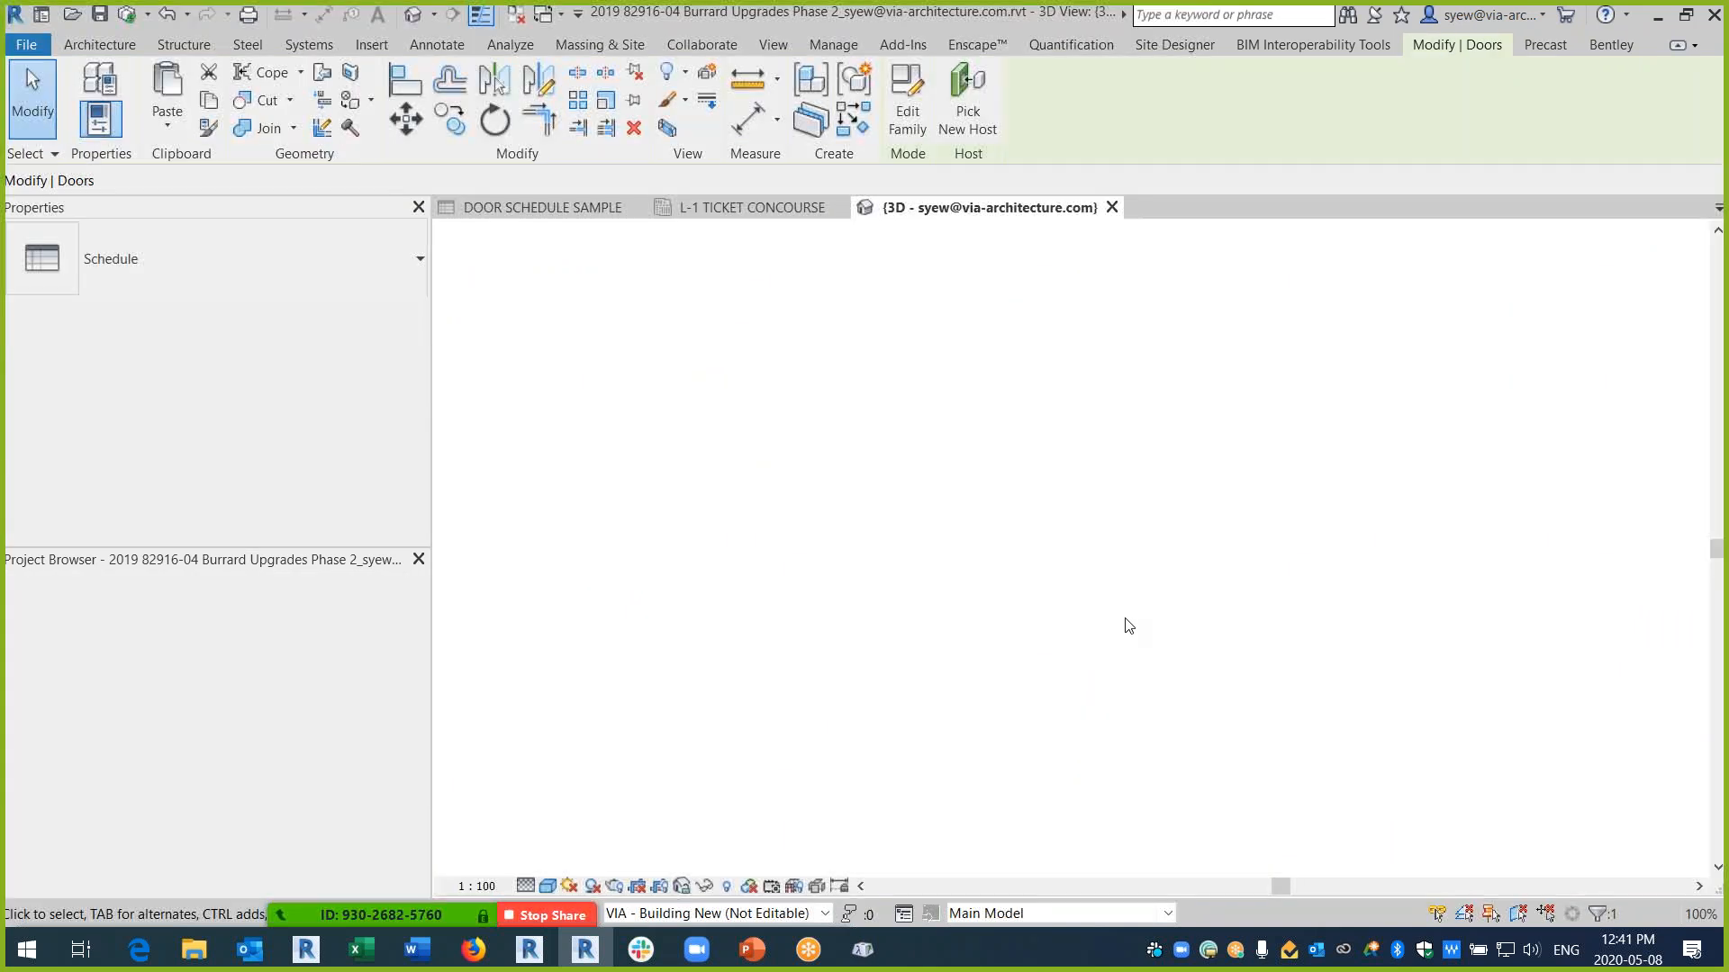
- Examine door E-2 and its surroundings from several angles in the 3D view
middle_click_drag(1037, 708, 1098, 672)
scroll(883, 663, "up", 6)
scroll(972, 539, "up", 5)
middle_click_drag(972, 538, 1242, 855, "shift")
scroll(967, 559, "up", 5)
middle_click_drag(1159, 586, 1275, 576, "shift")
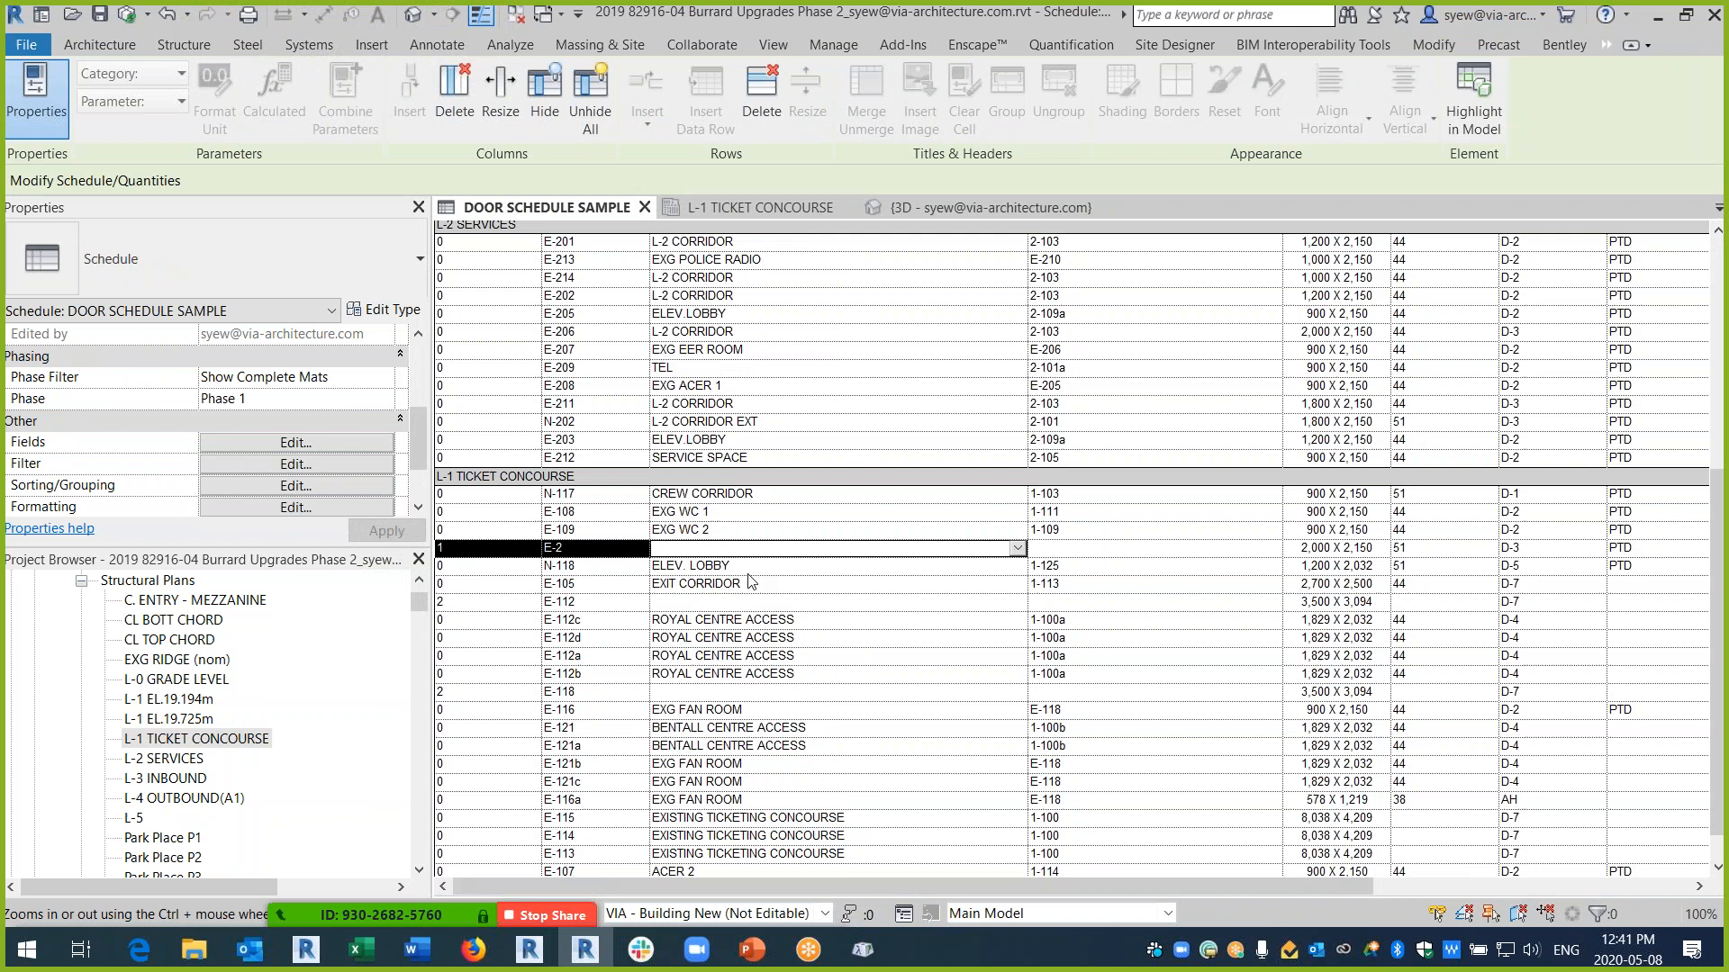
- Compare door E-2's location in the 3D view with the L-1 TICKET CONCOURSE plan and return to the DOOR SCHEDULE SAMPLE schedule
left_click(414, 15)
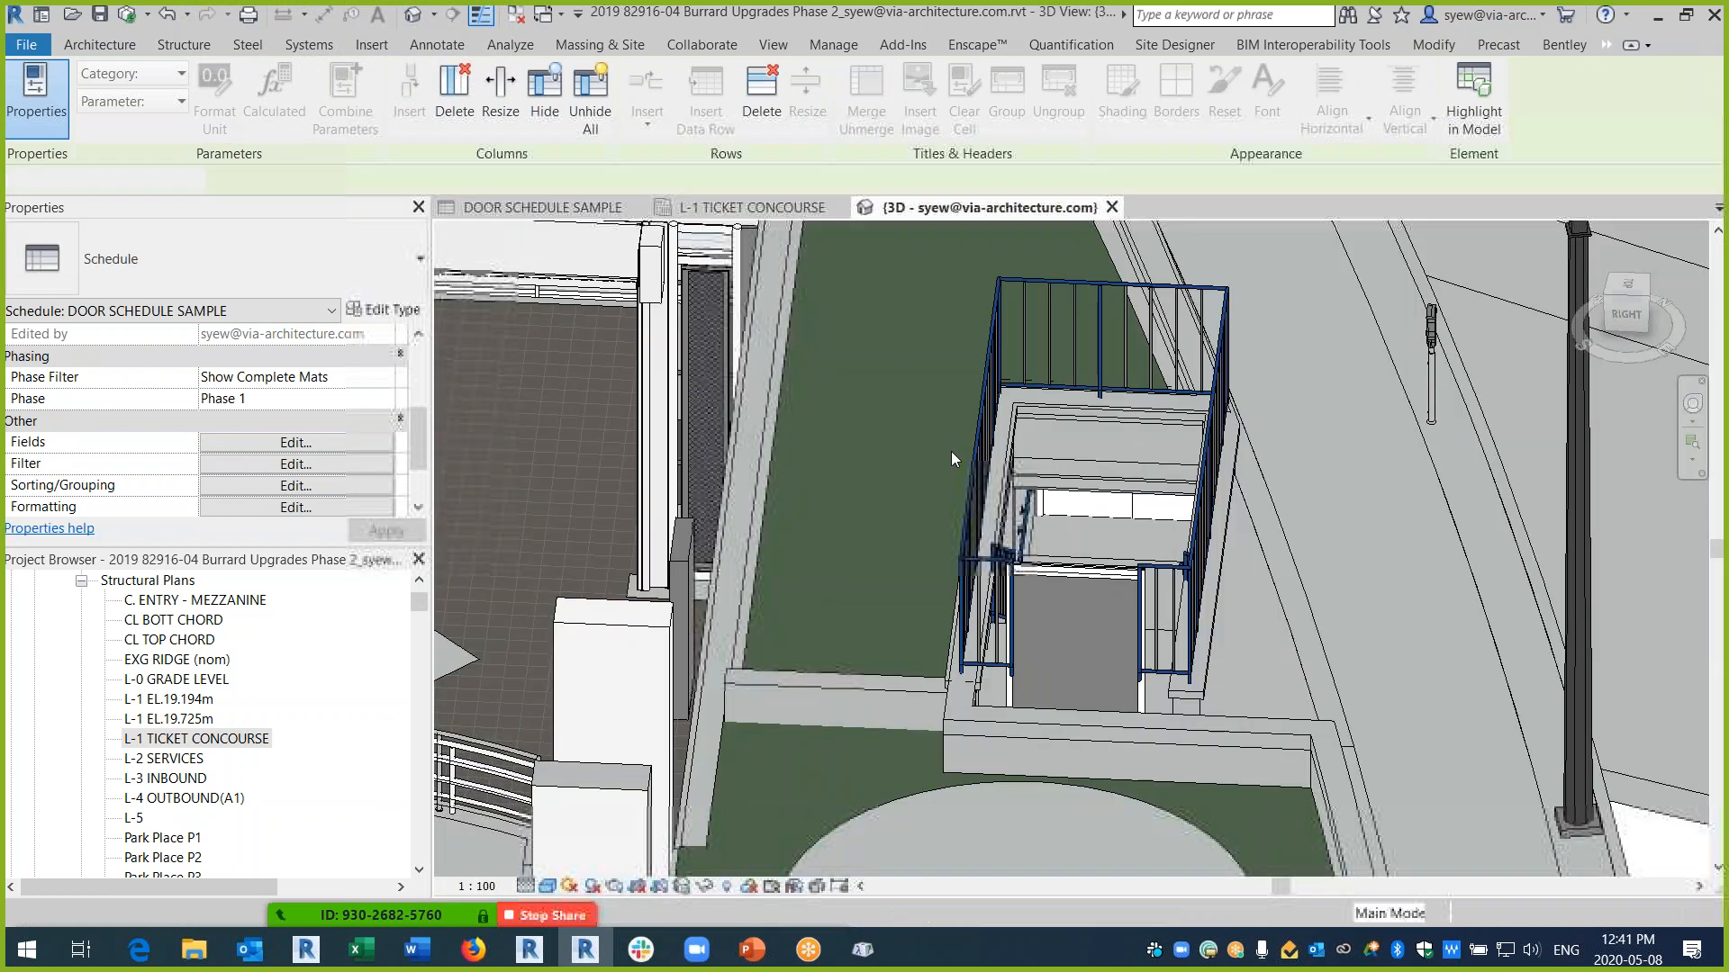
left_click(743, 209)
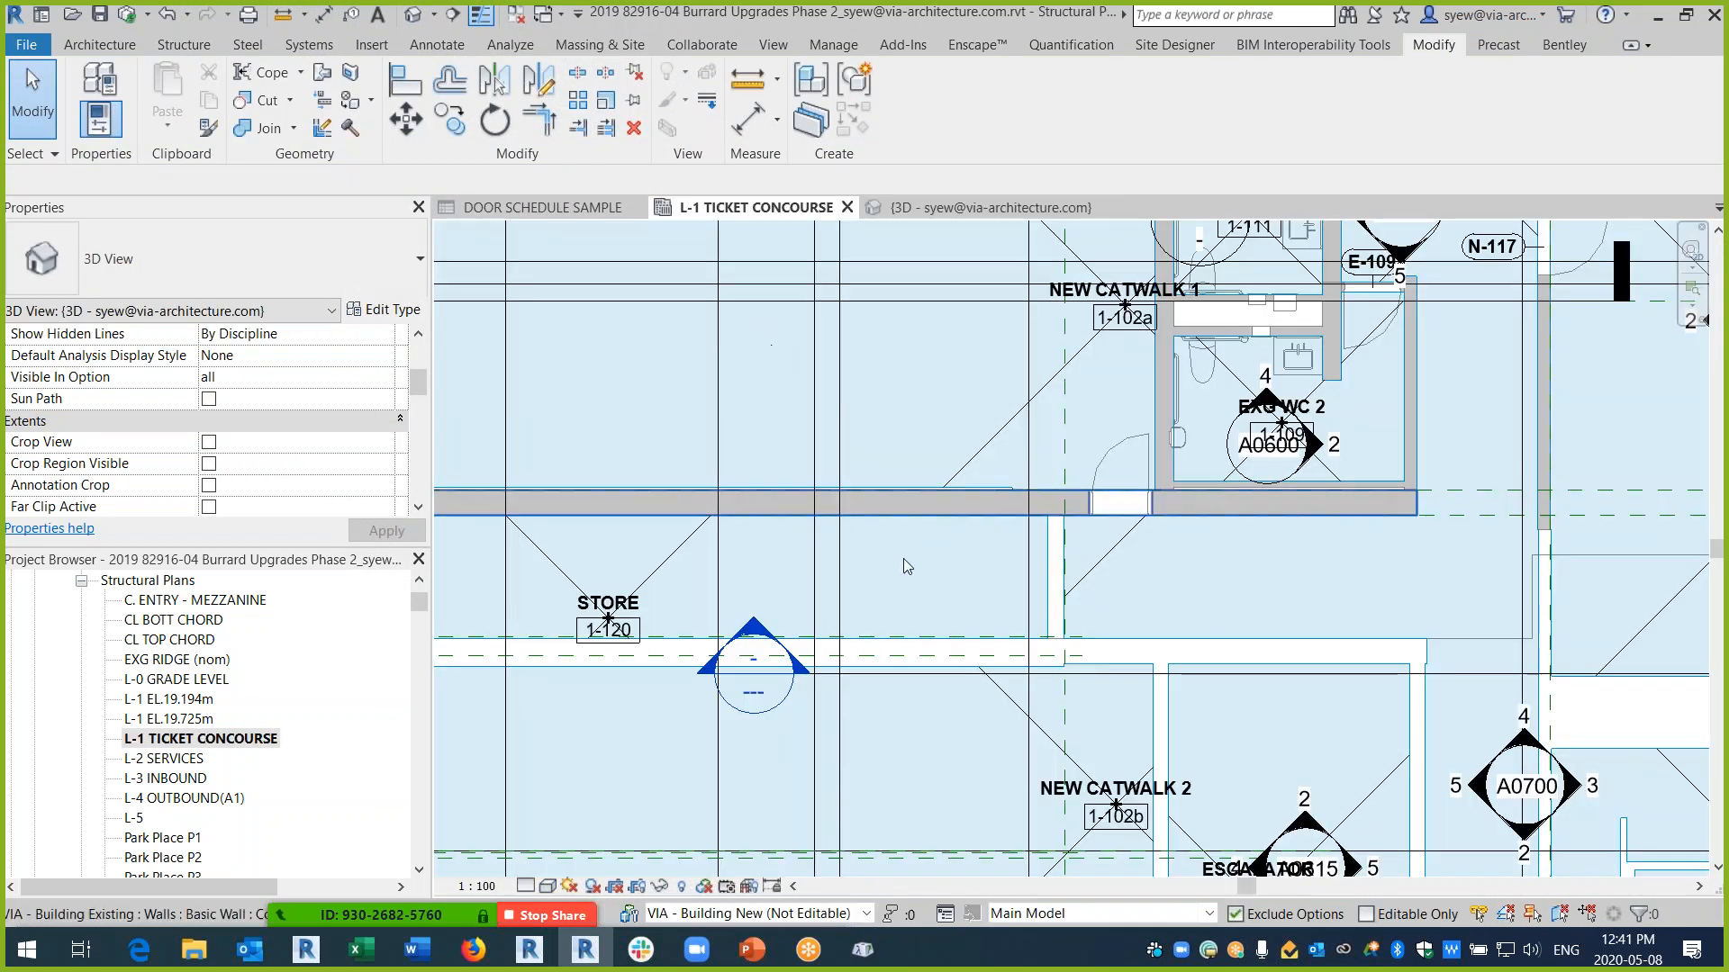
left_click(1119, 453)
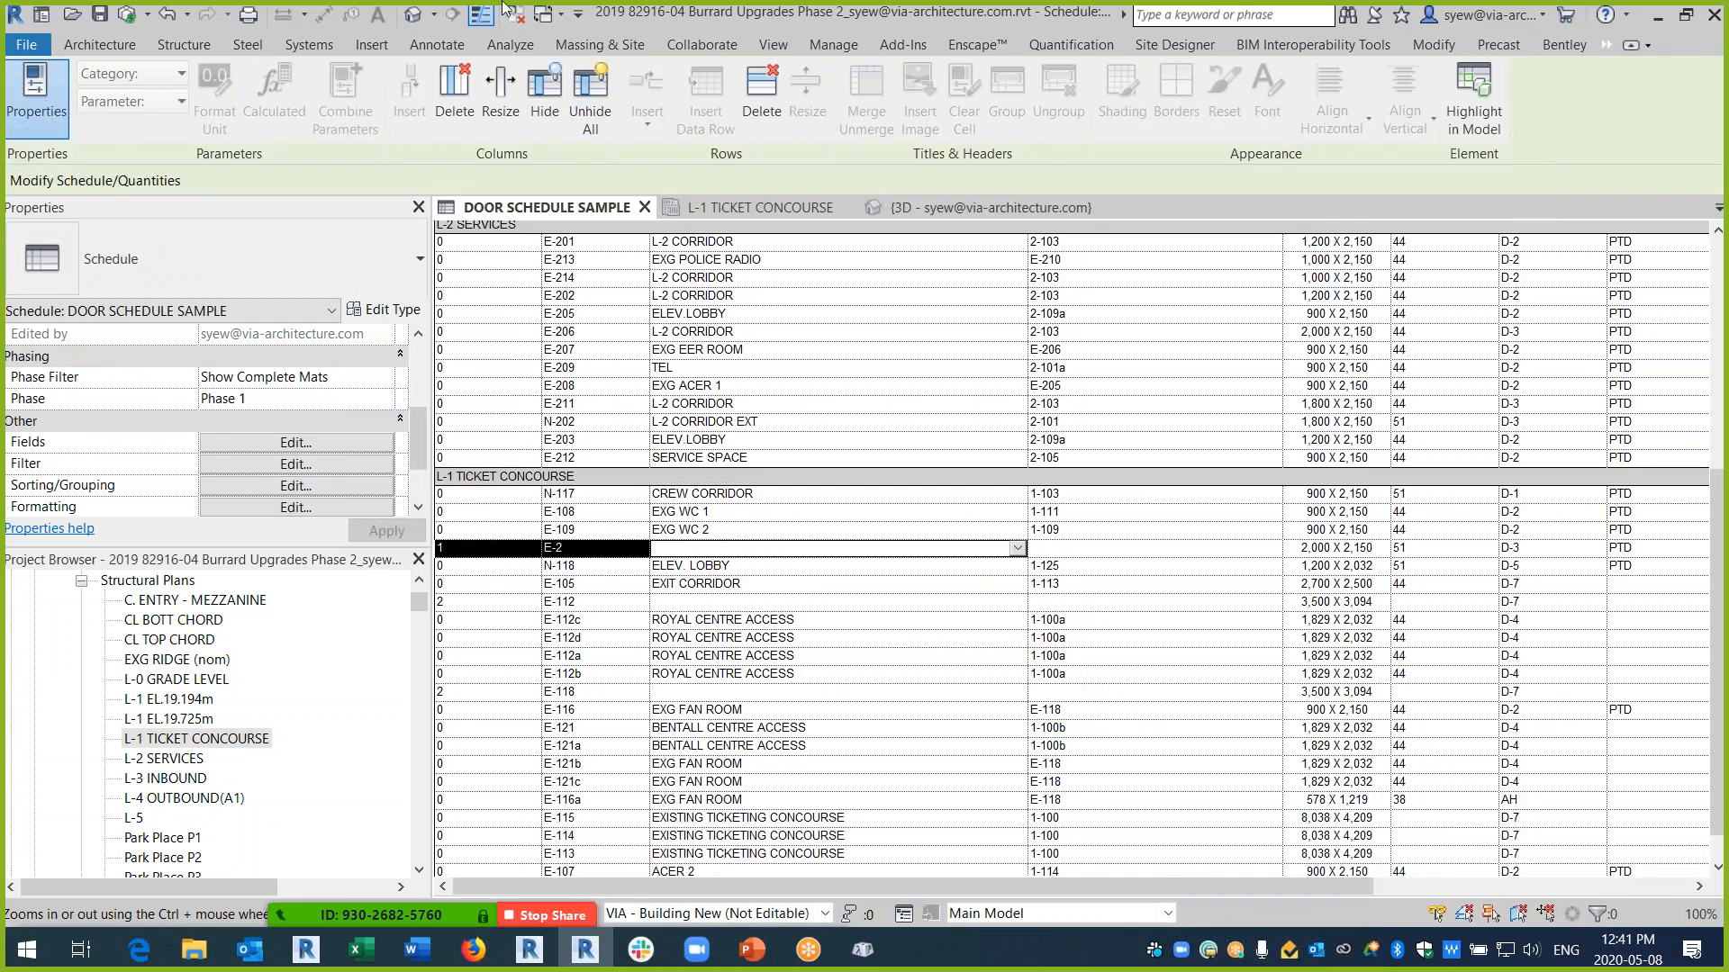
left_click(416, 17)
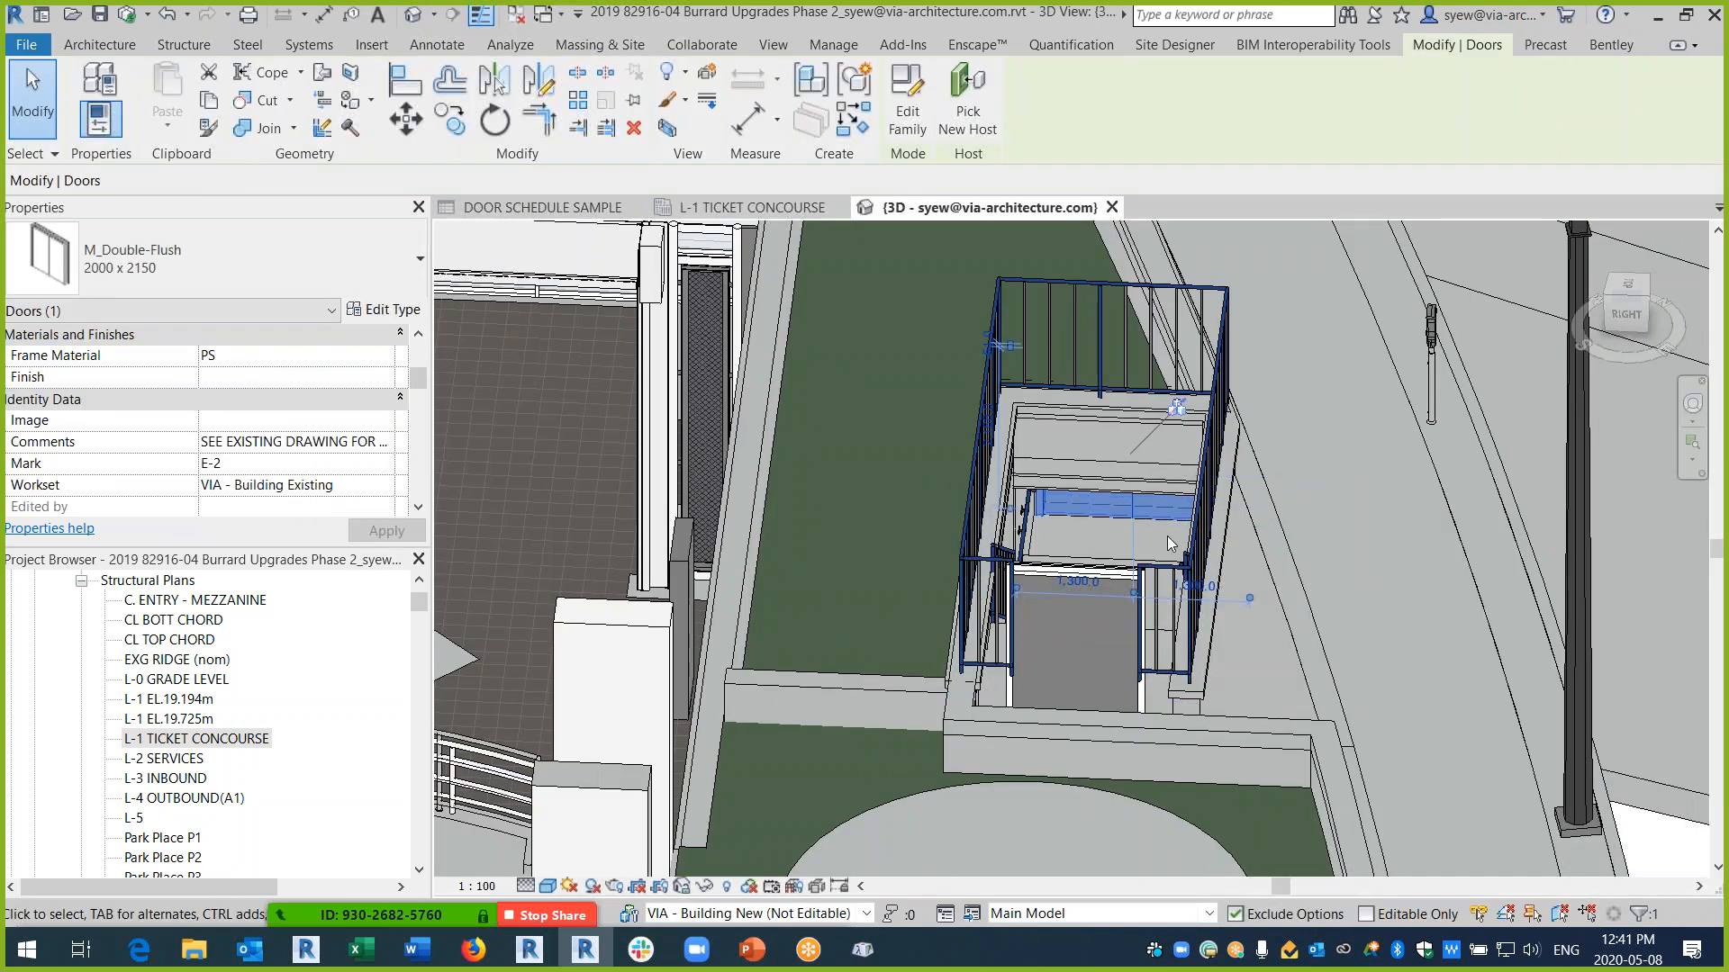
left_click(574, 212)
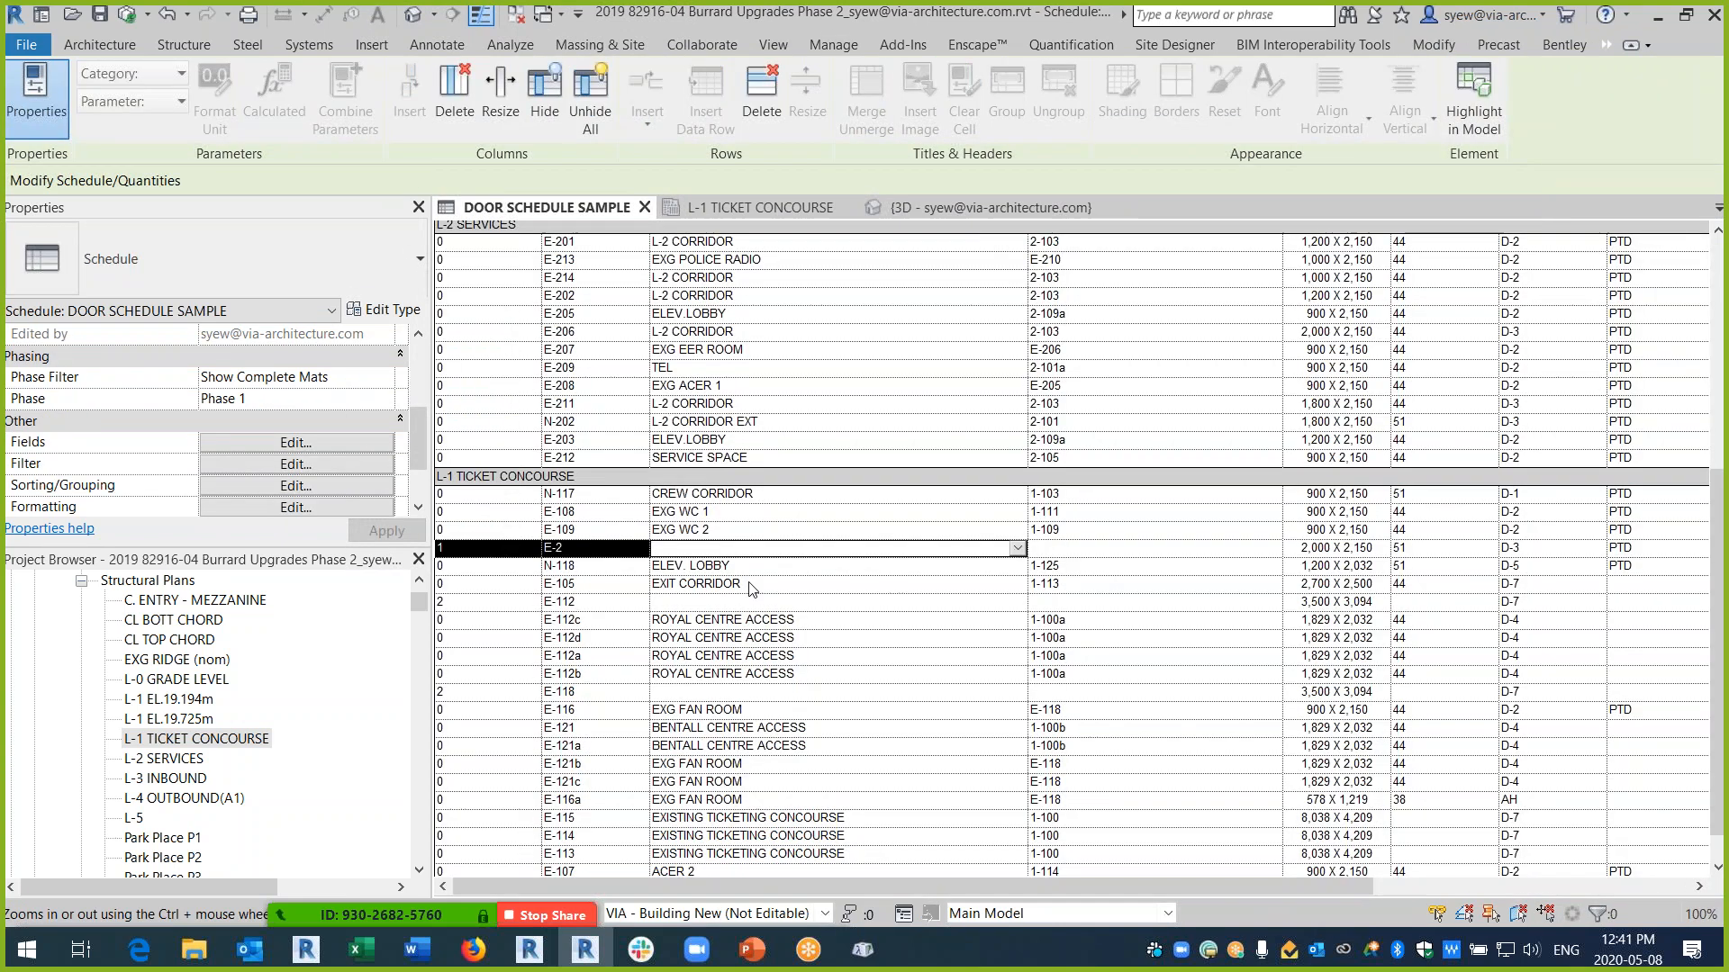
- Select the E-112 row in the door schedule and inspect that door in the 3D view
left_click(1018, 602)
left_click_drag(1017, 602, 496, 612)
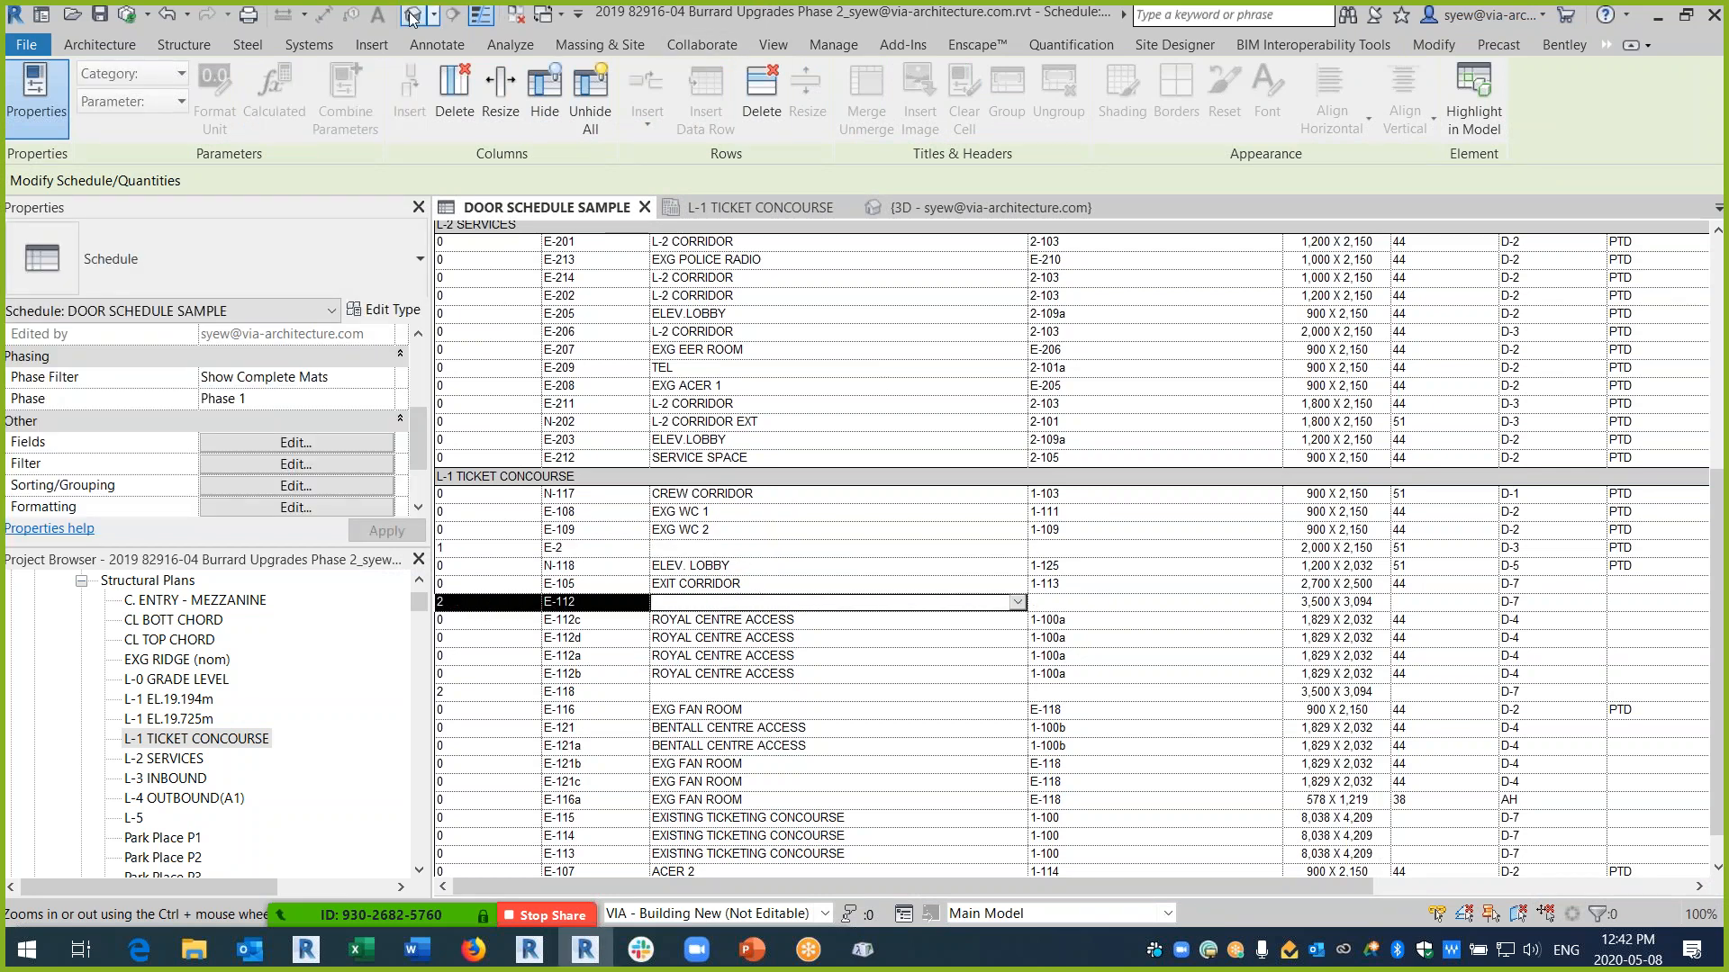
left_click(412, 14)
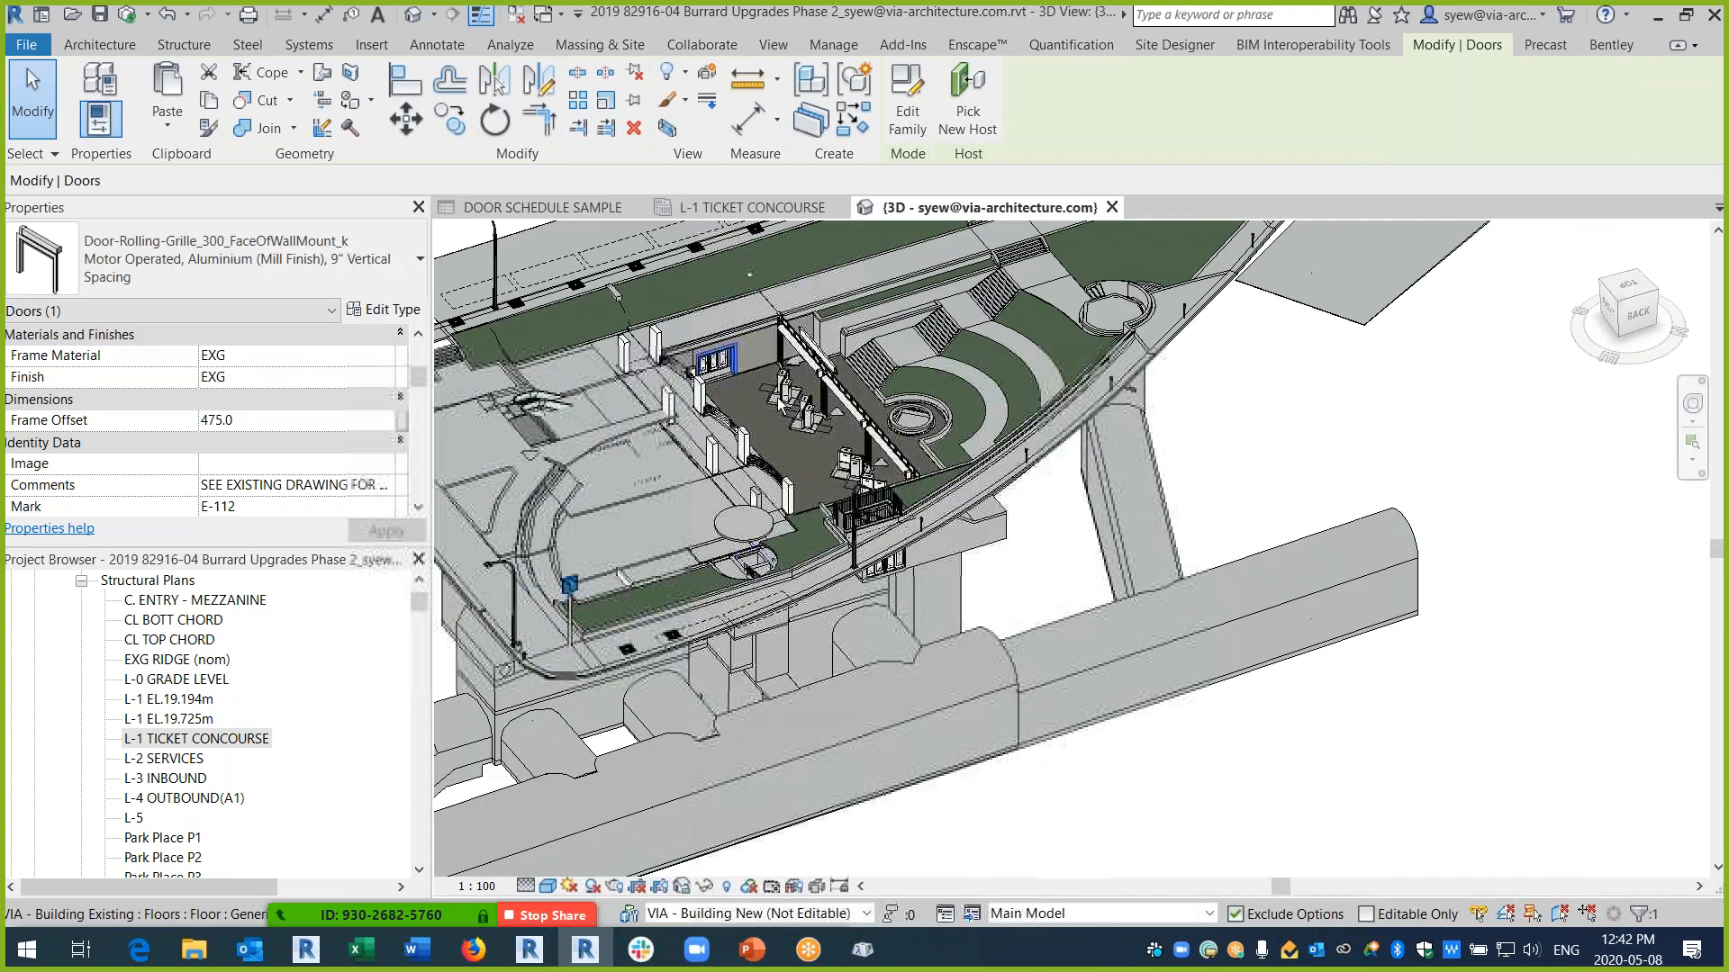
scroll(730, 353, "up", 3)
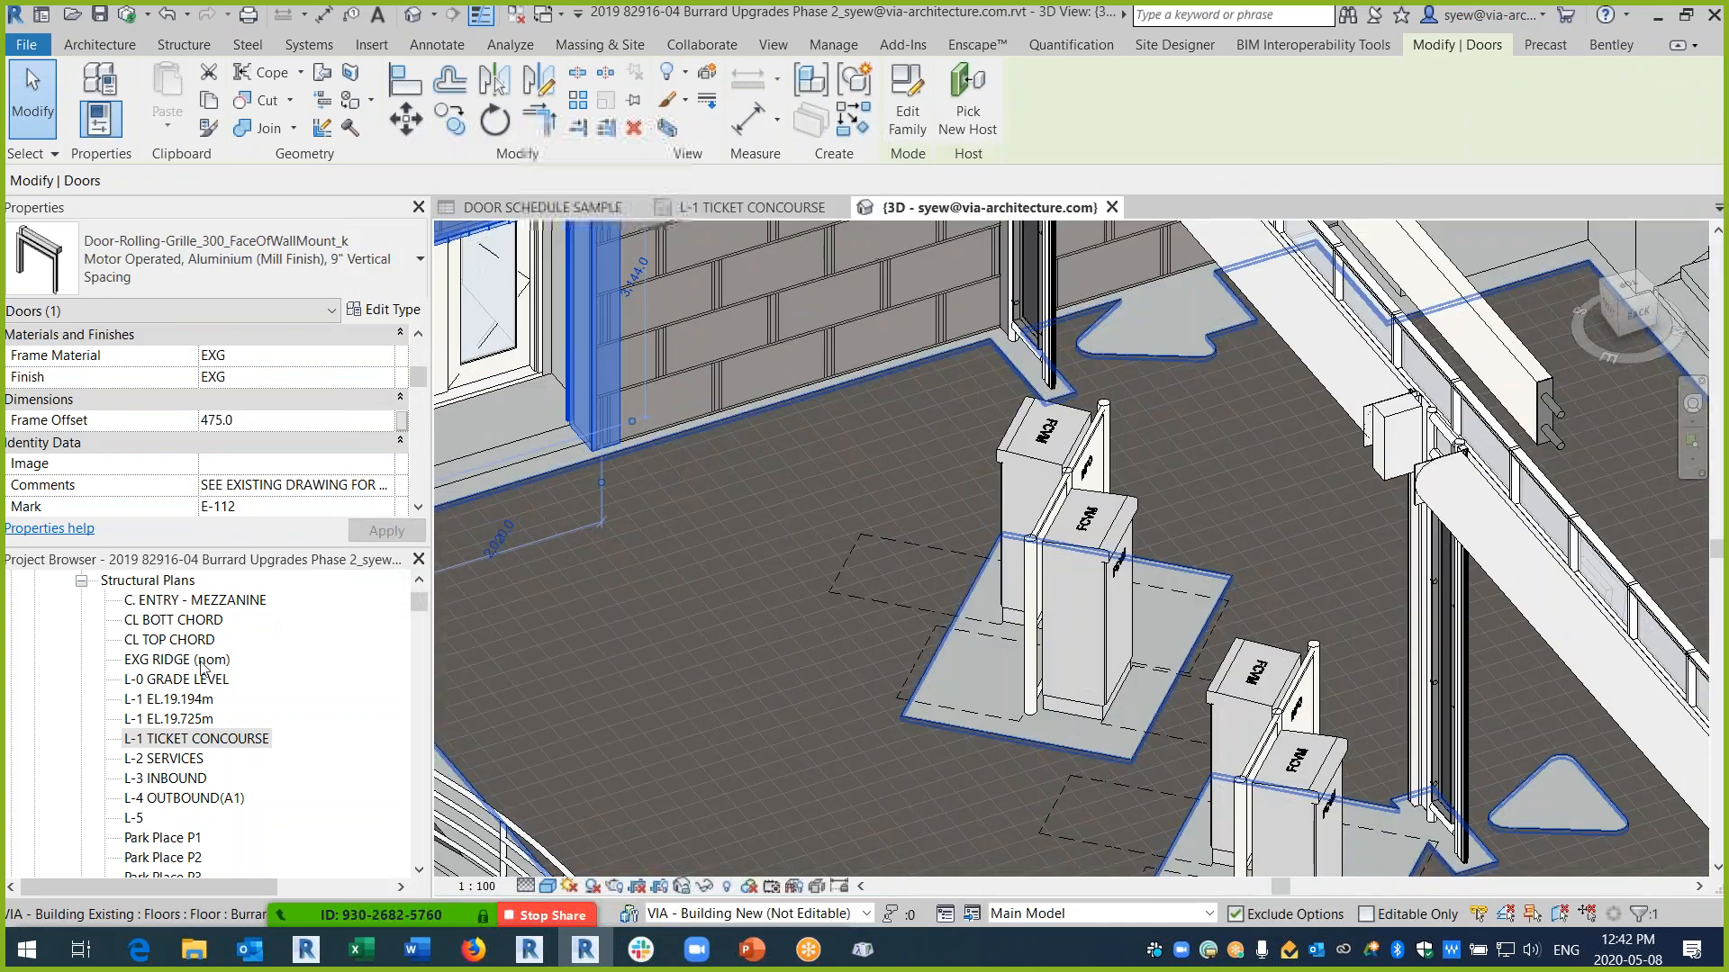
- Examine door E-112 and the rooms around it in the L-1 TICKET CONCOURSE plan
double_click(201, 739)
middle_click_drag(694, 732, 1257, 352)
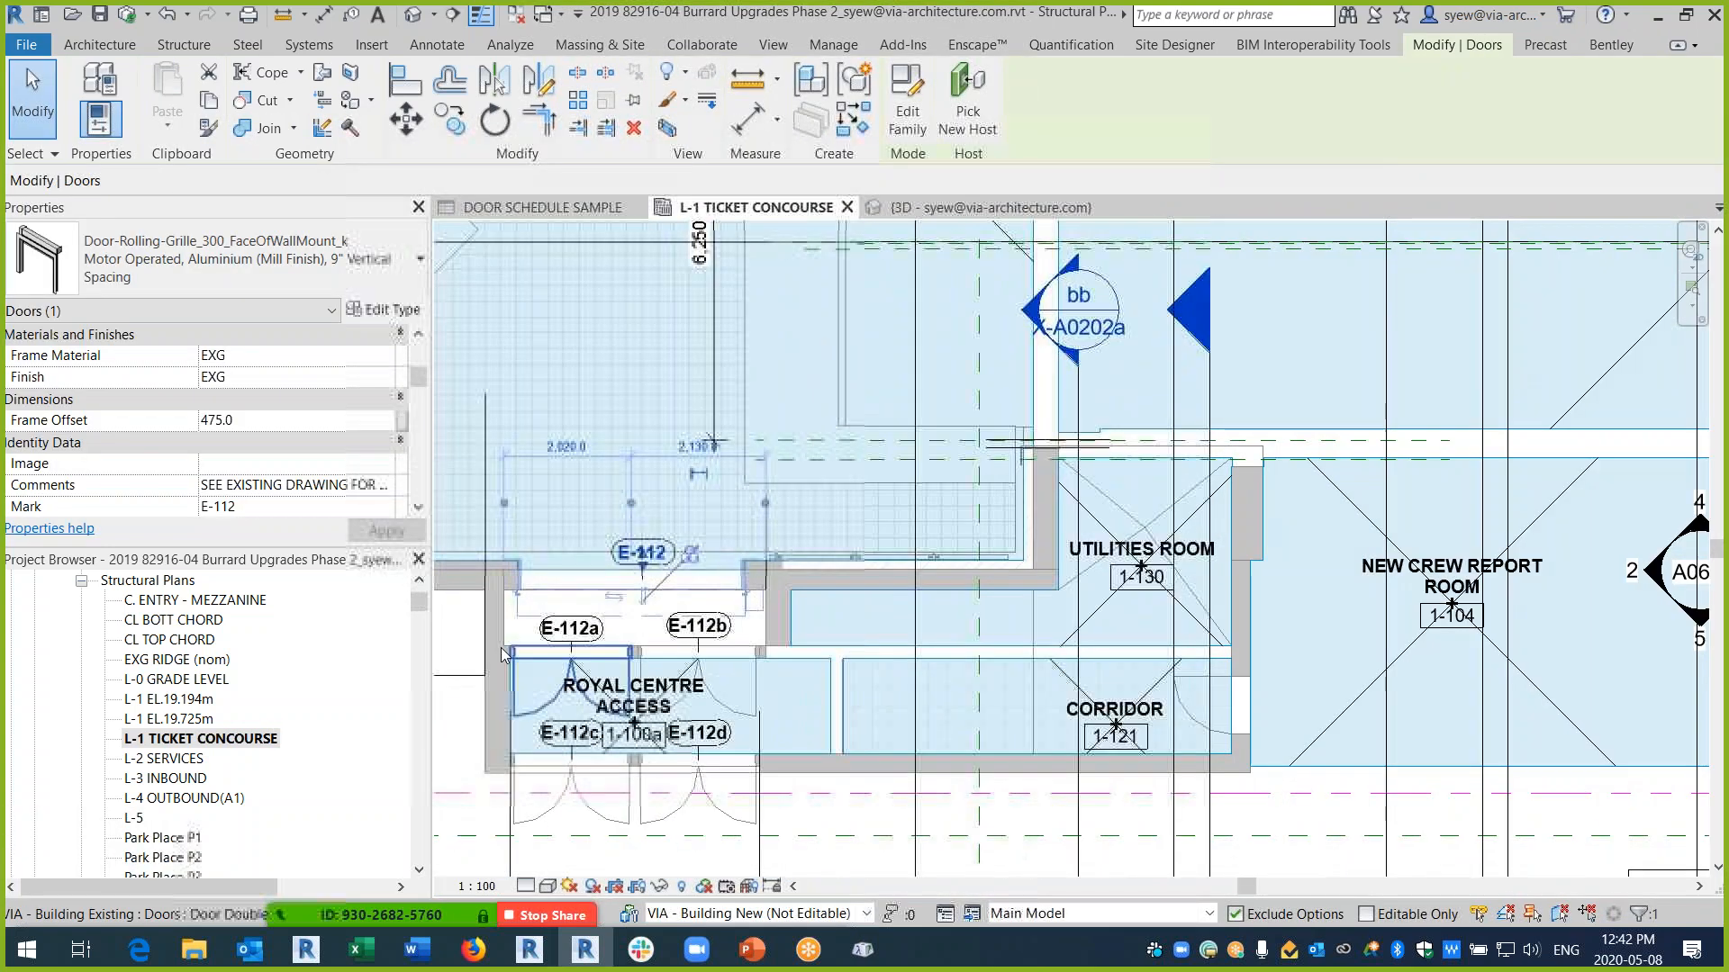
scroll(464, 627, "up", 3)
middle_click_drag(754, 576, 770, 691)
scroll(771, 689, "down", 5)
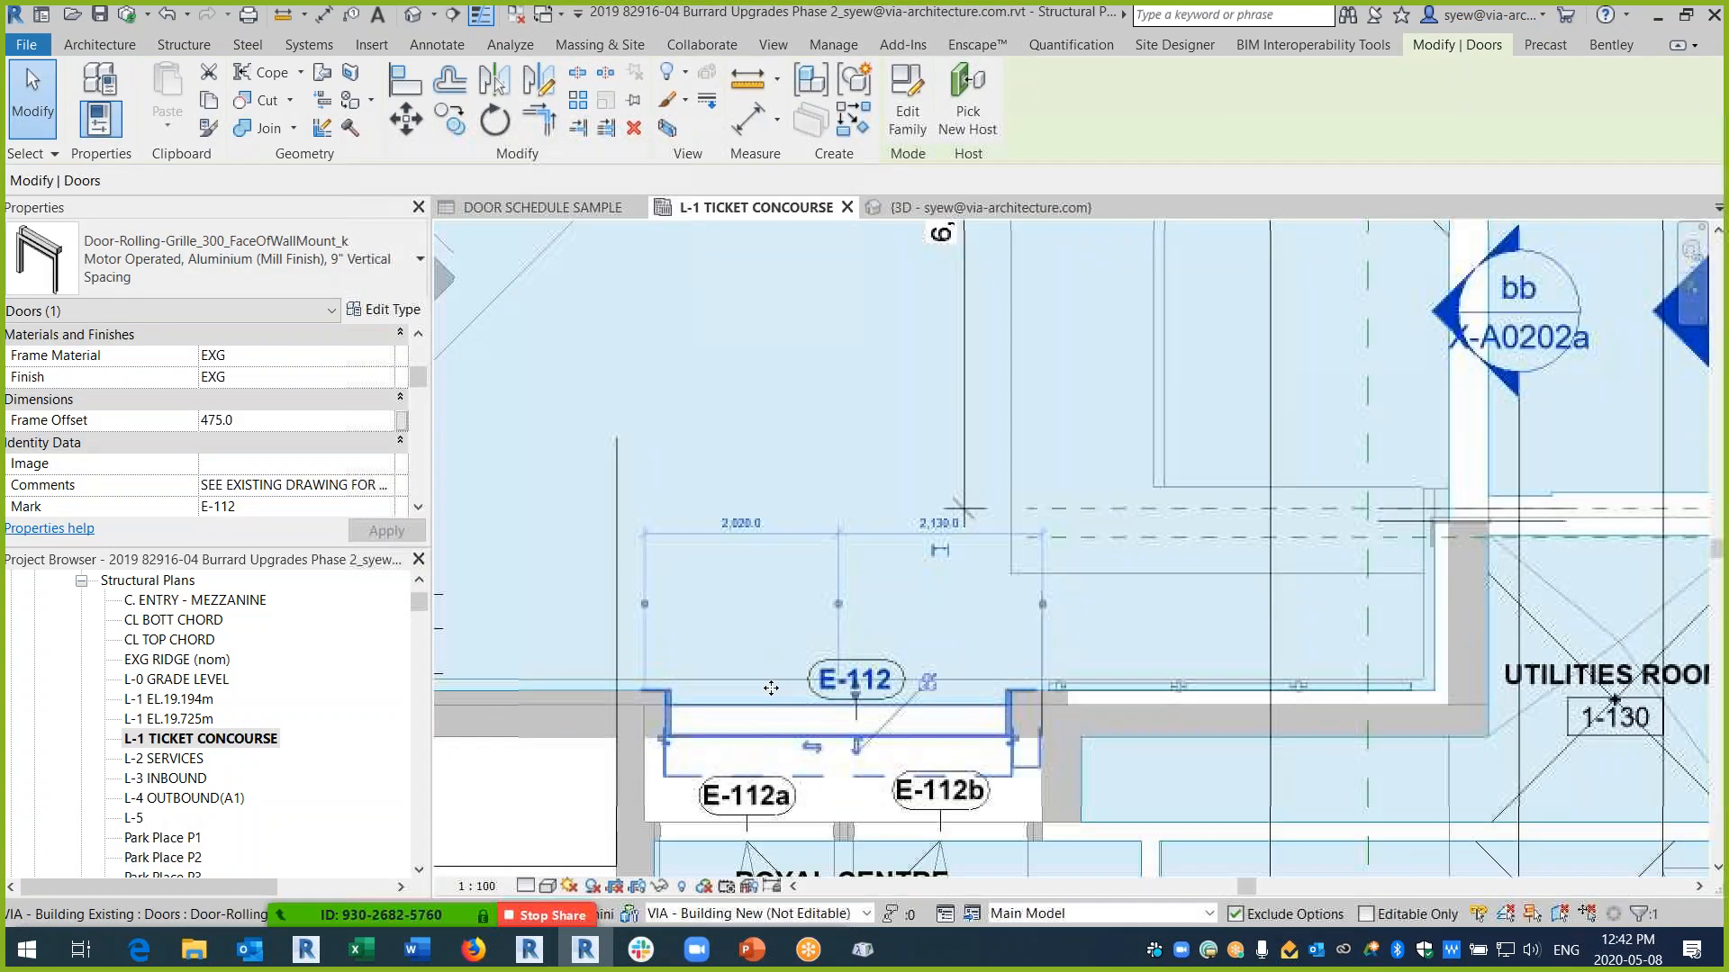
scroll(931, 739, "down", 5)
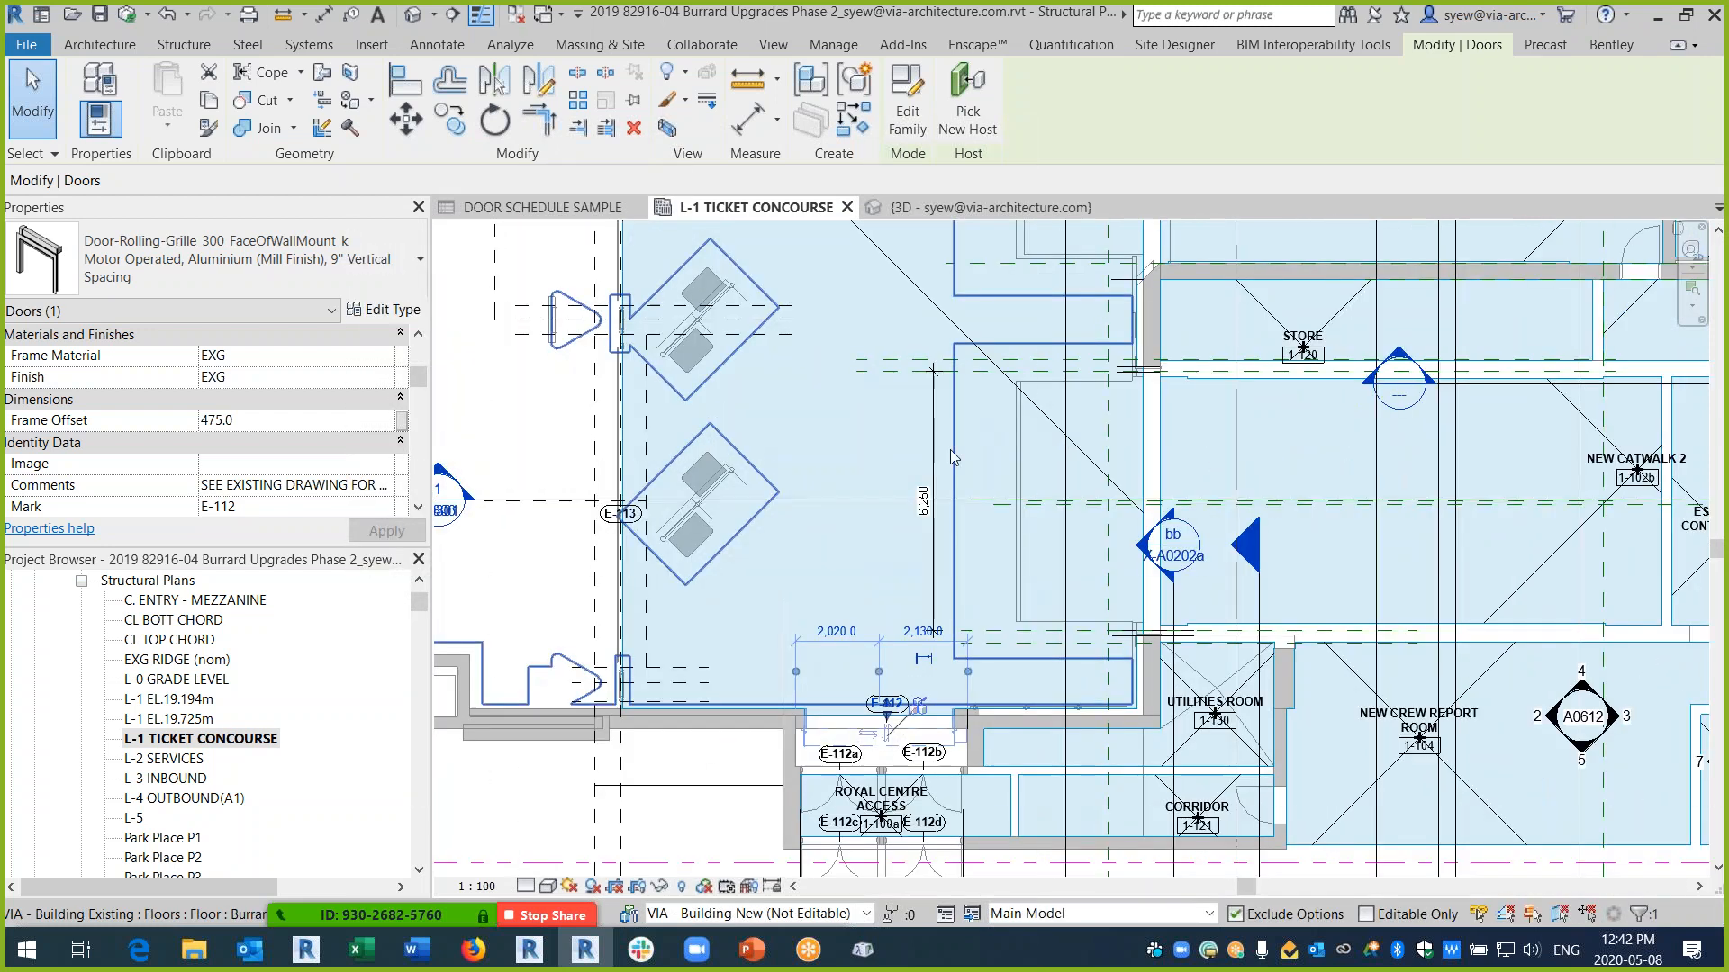
scroll(877, 434, "down", 5)
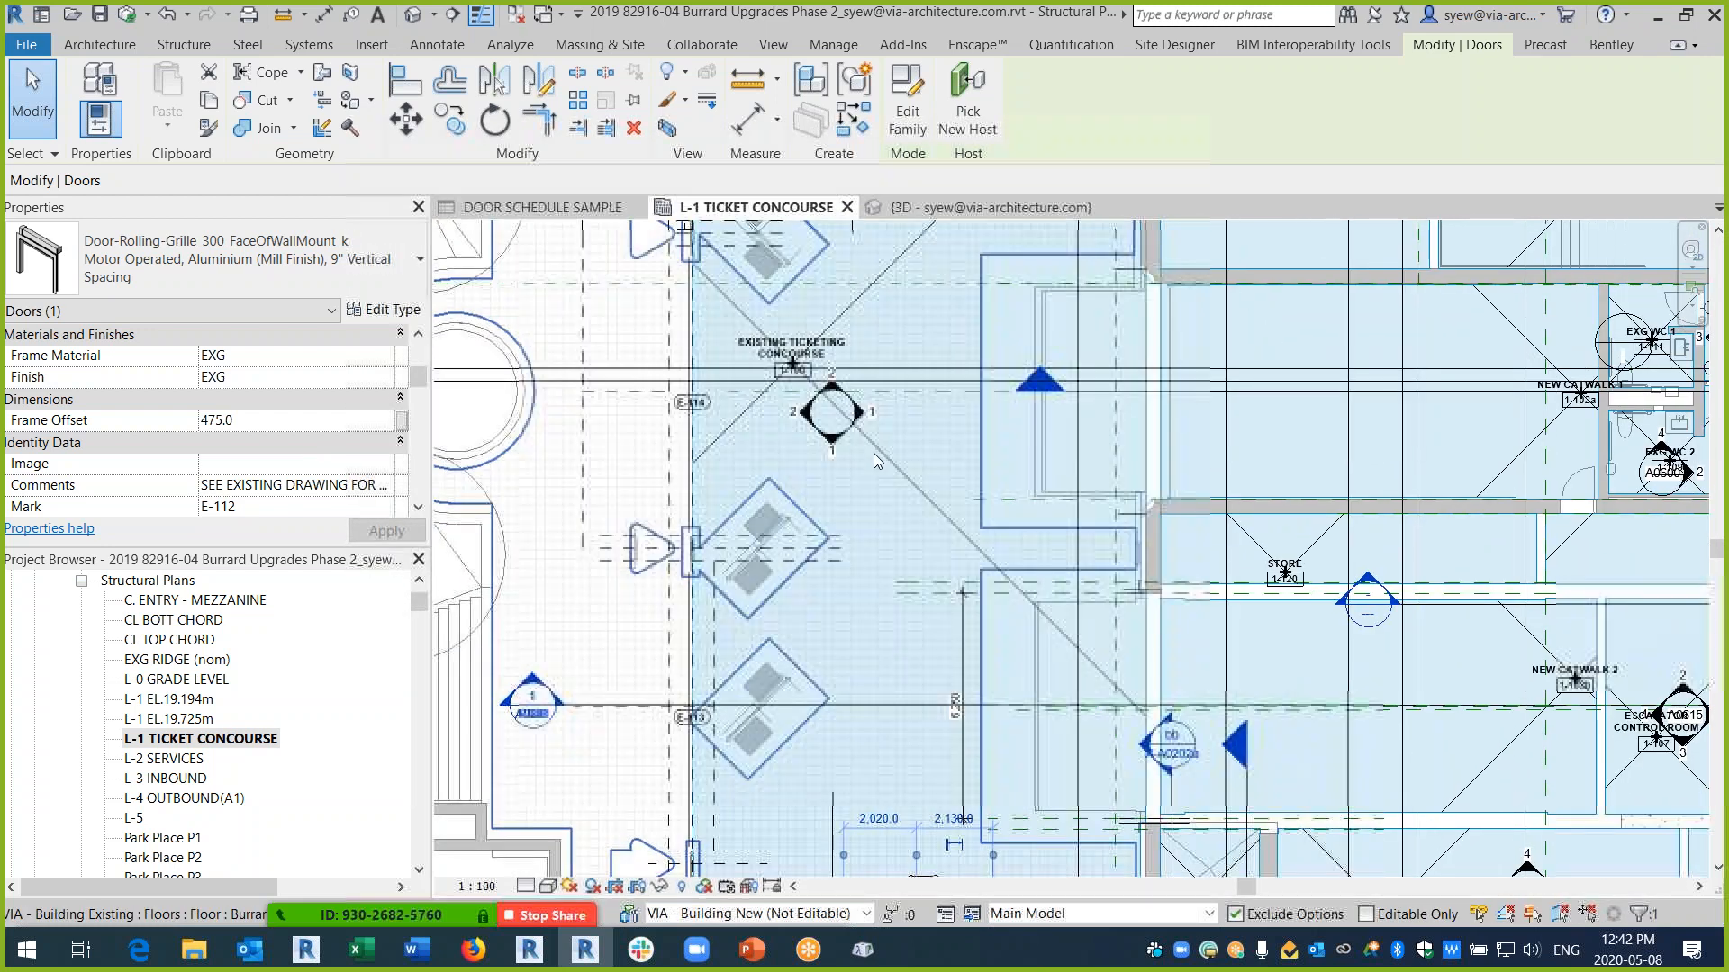
scroll(874, 452, "up", 4)
scroll(895, 704, "up", 8)
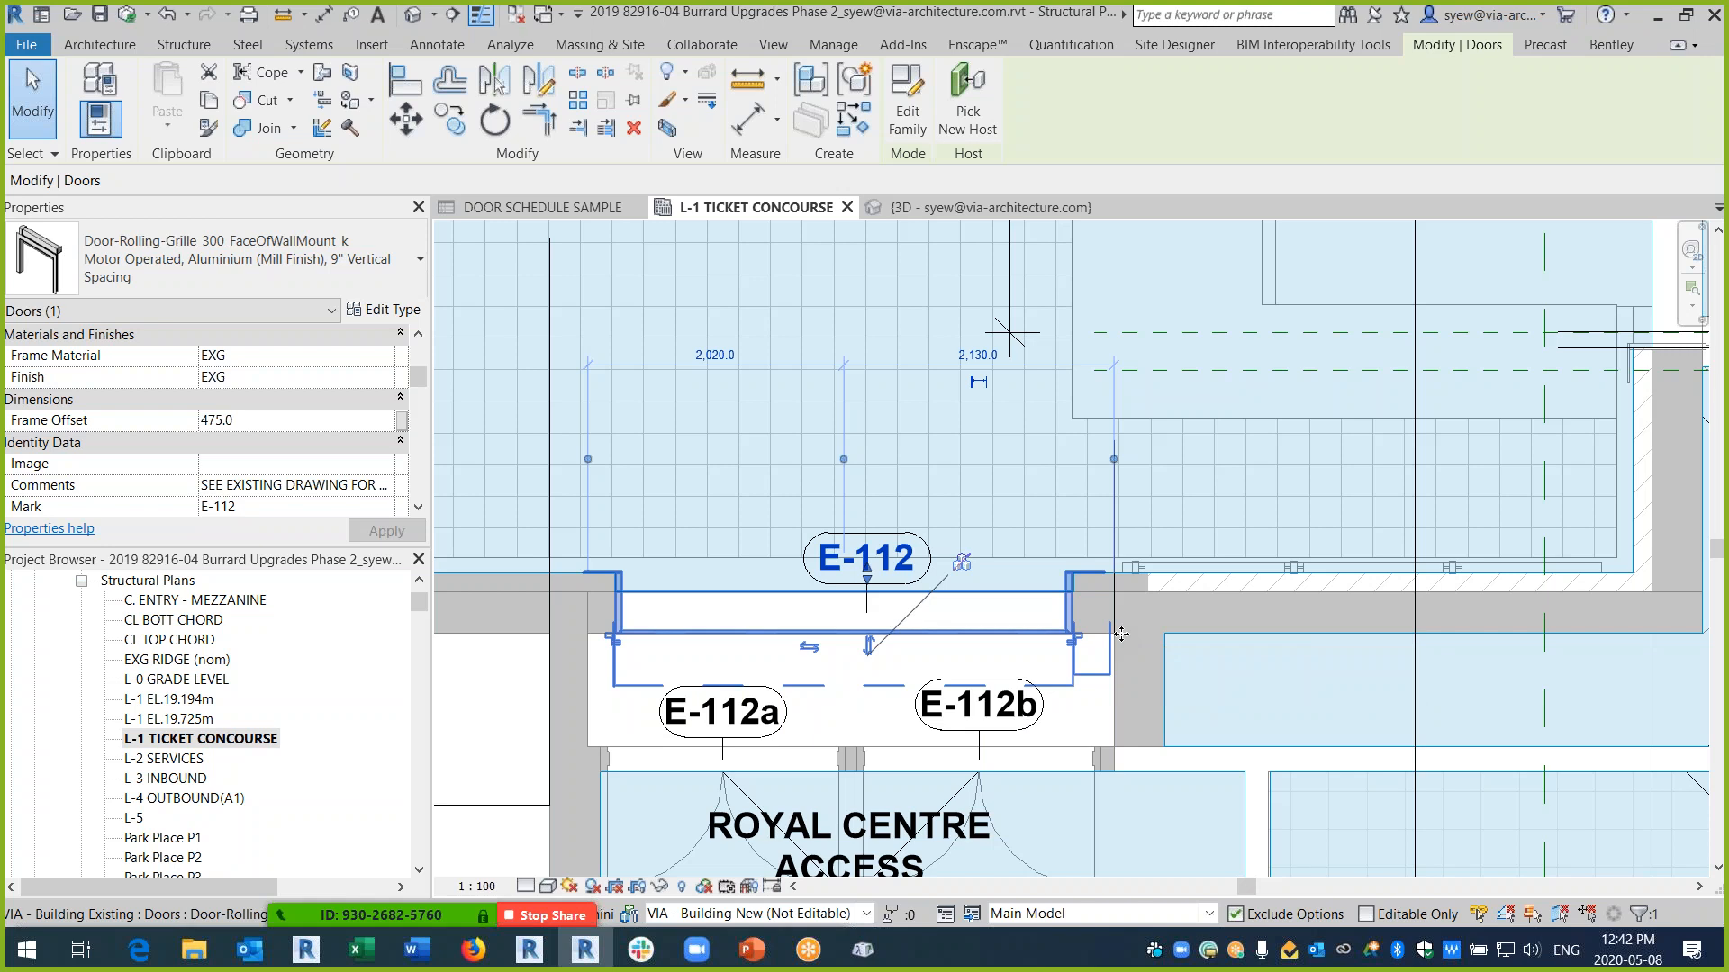
- Start a new calculated value in the door schedule's fields, named "room override value", with the Formula option and type Text
left_click(543, 207)
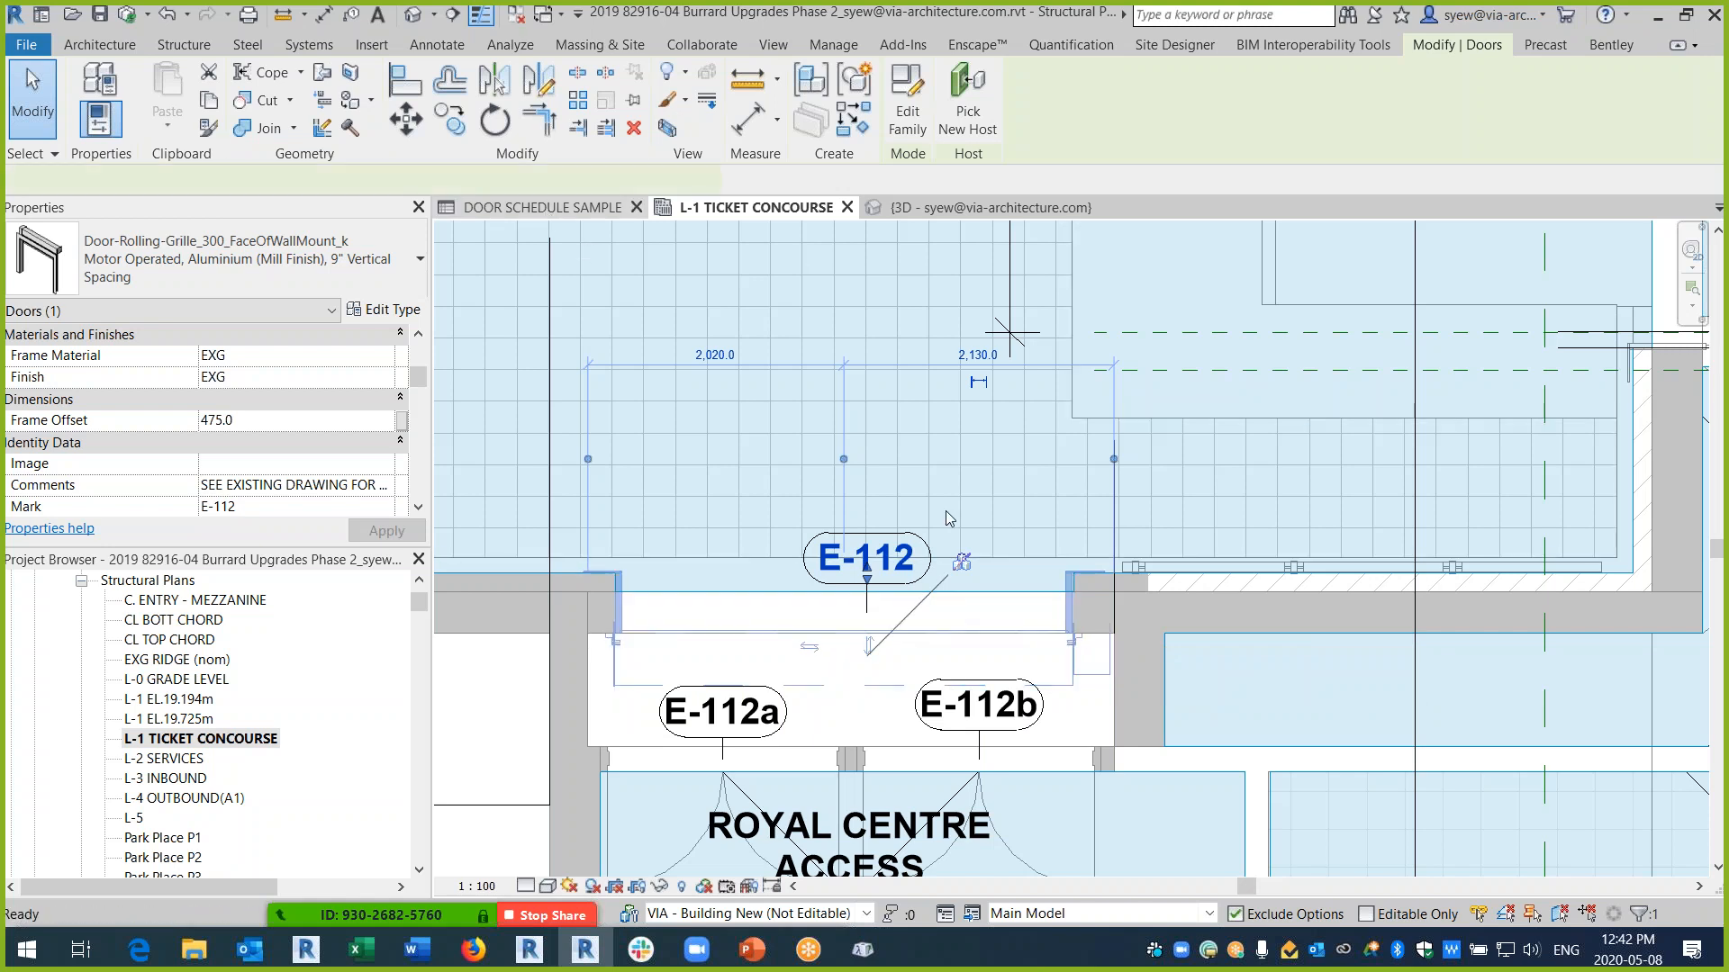
left_click(290, 446)
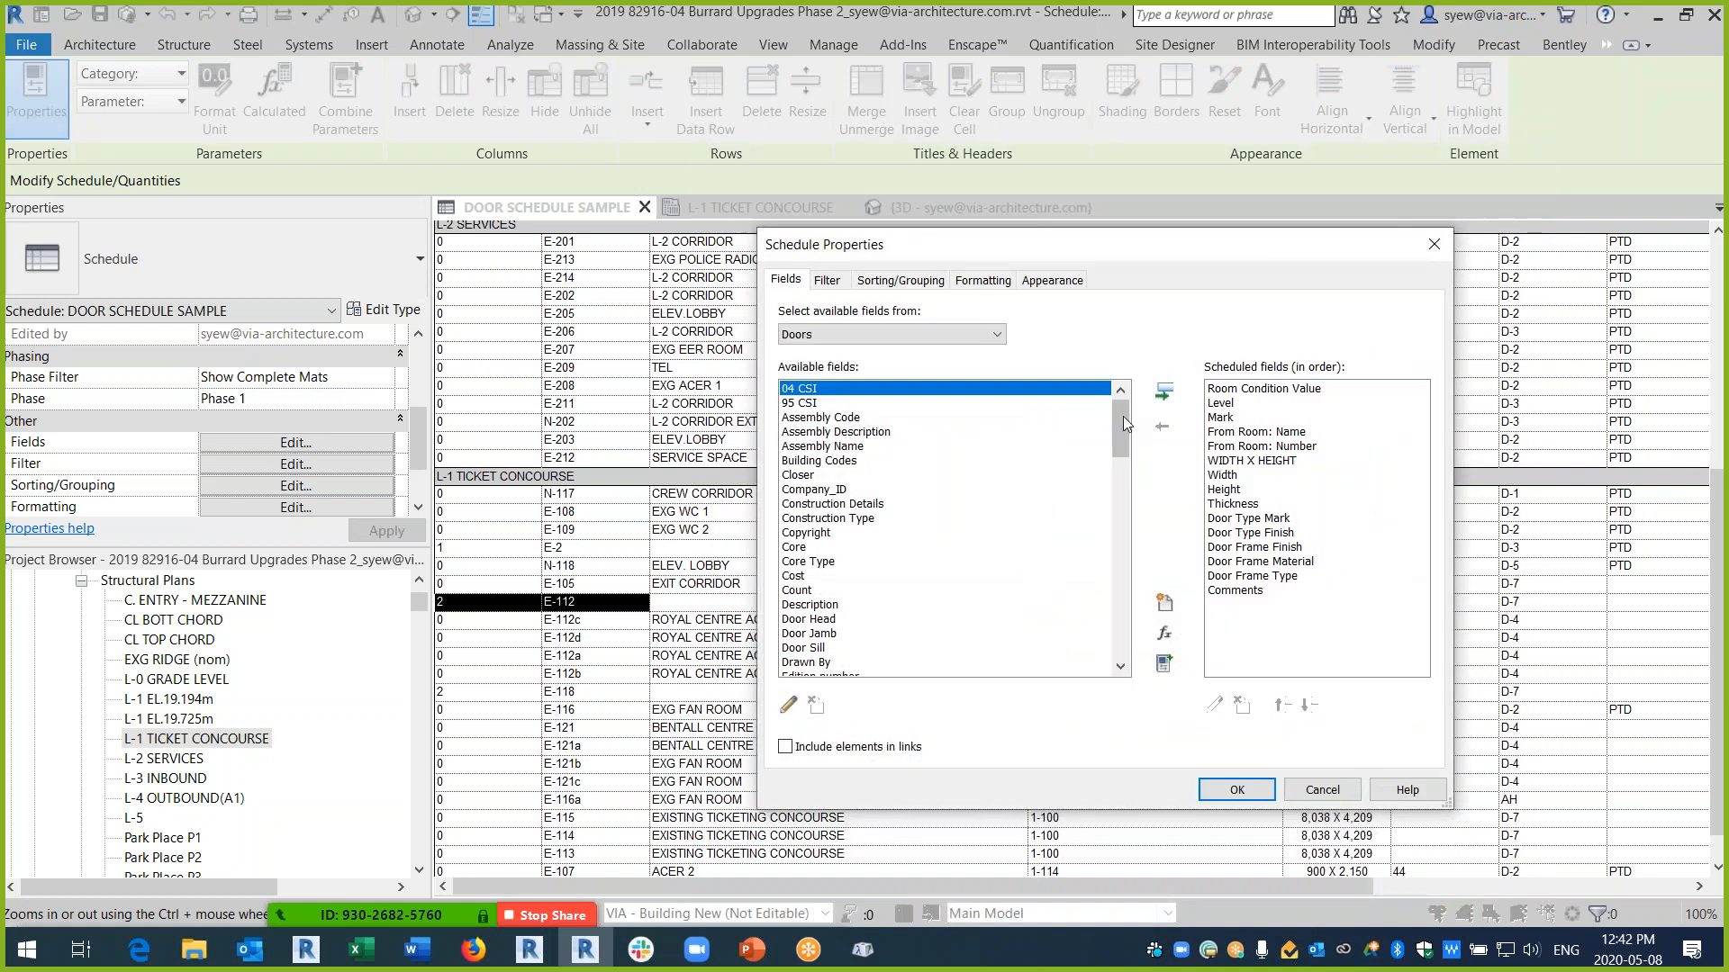
left_click(1164, 633)
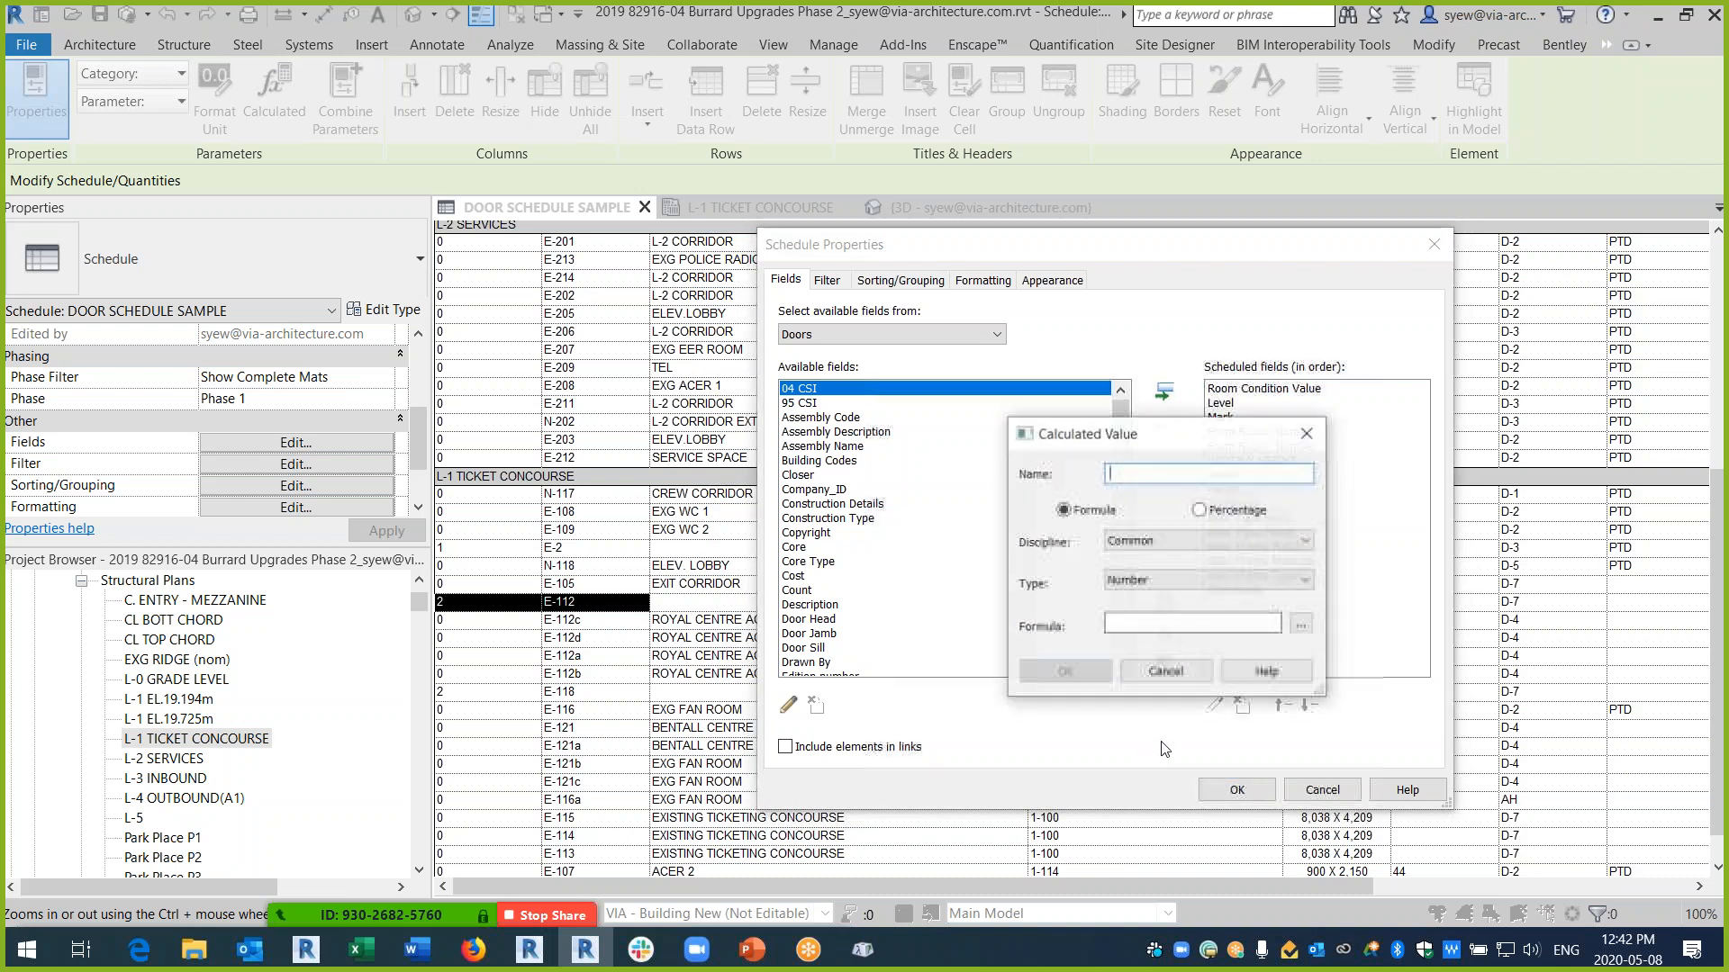
left_click(1207, 580)
left_click(1121, 599)
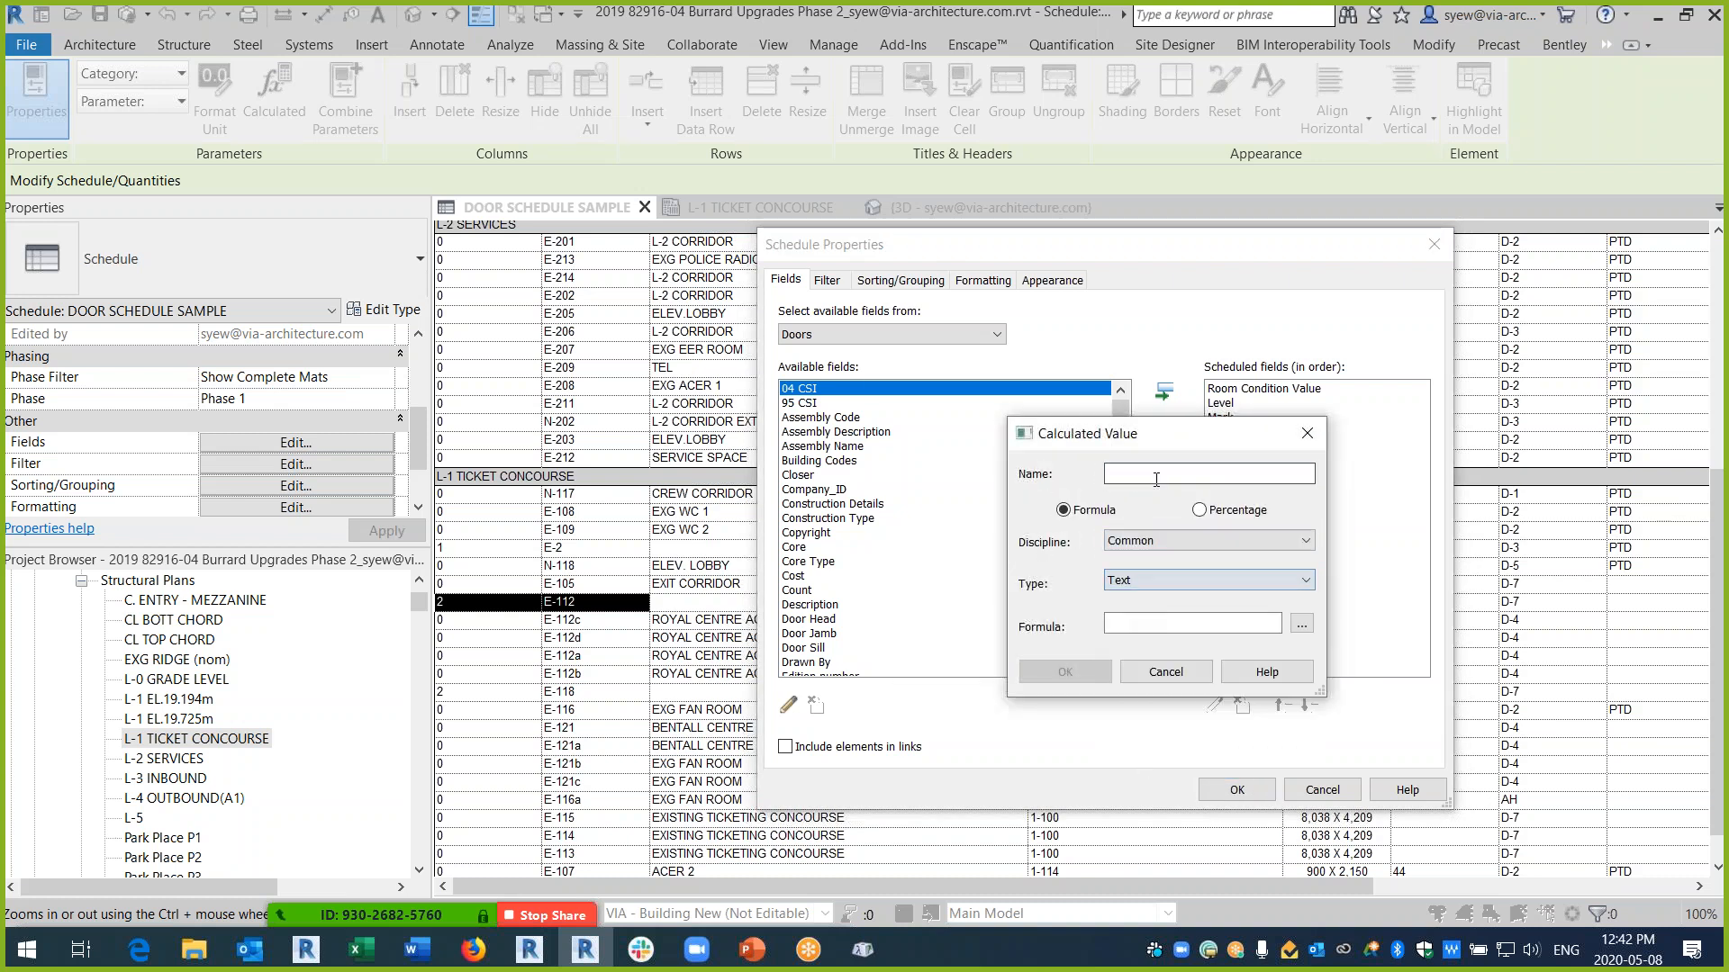
type("room override value")
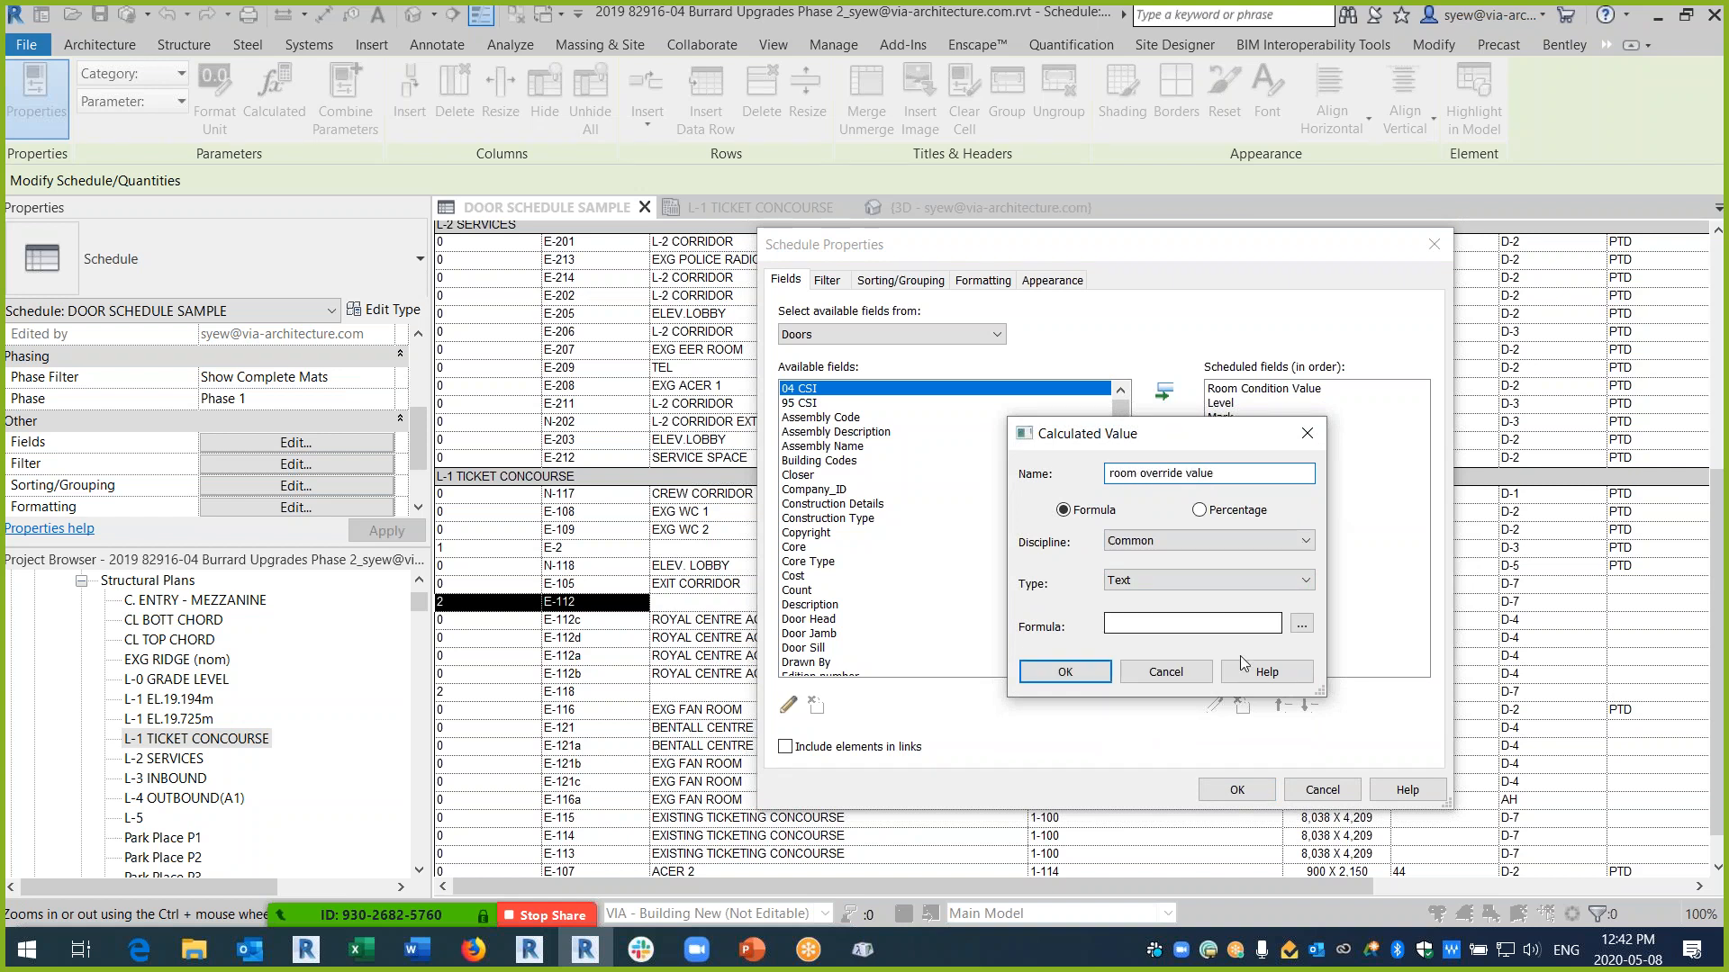
- Open Room Condition Value name.txt from the T001 - Revit Schedule folder and review its nested if formula
mouse_move(209, 962)
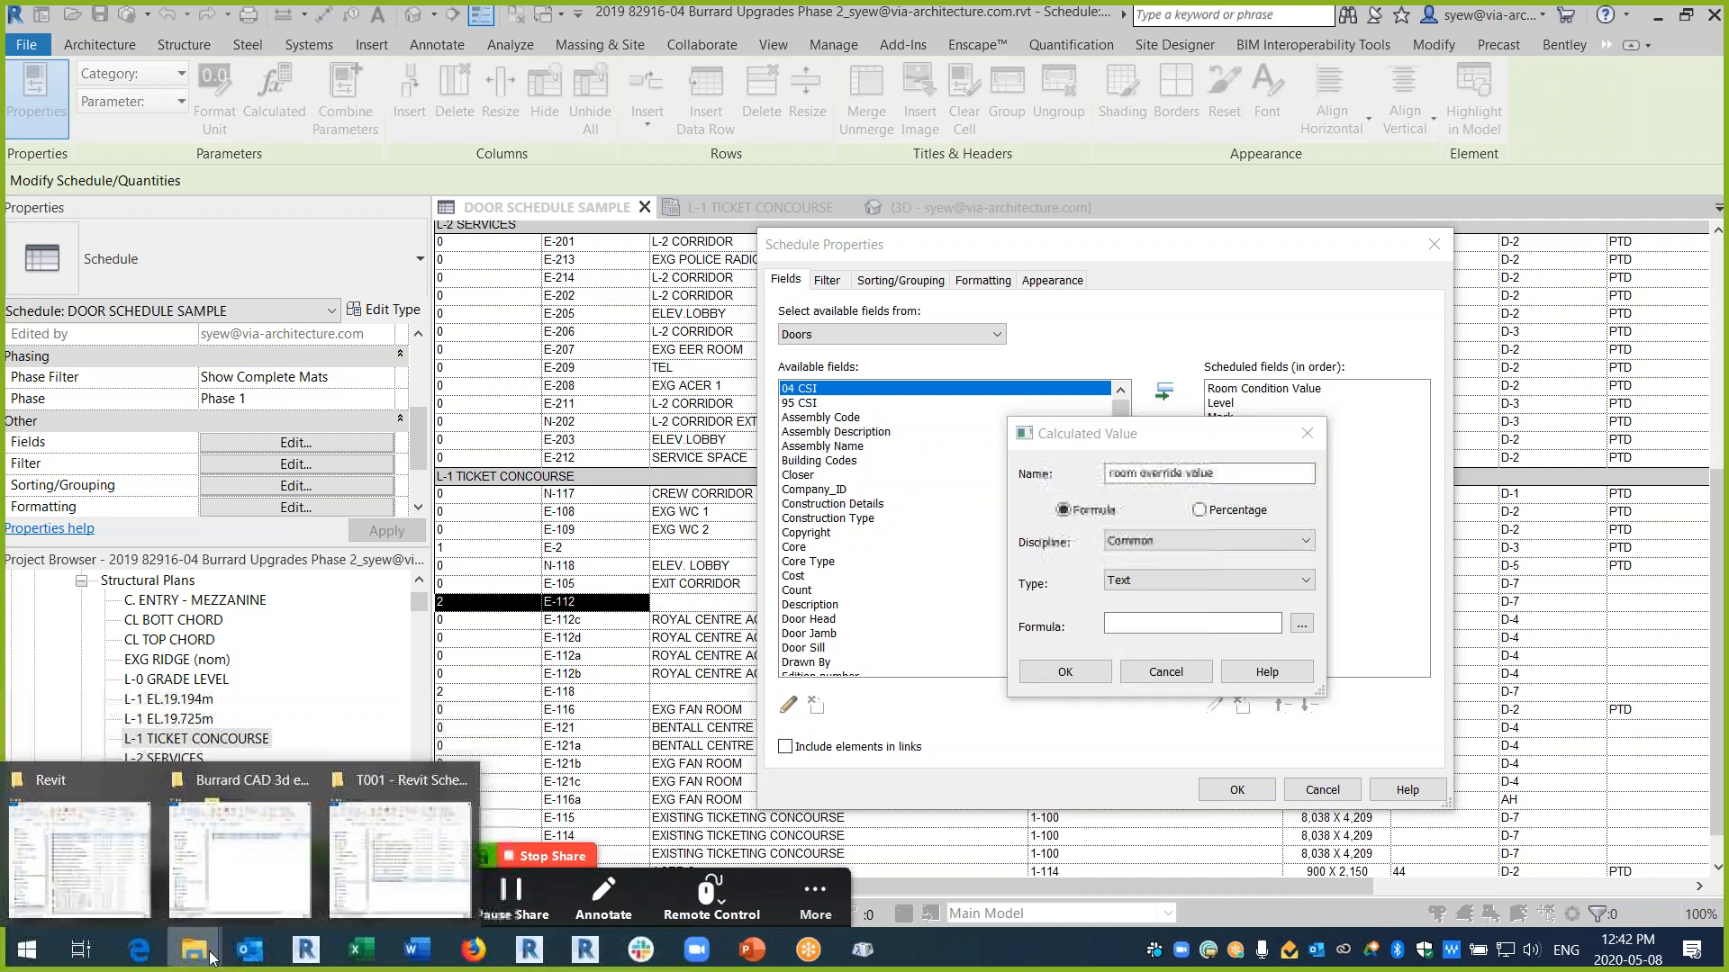
left_click(392, 878)
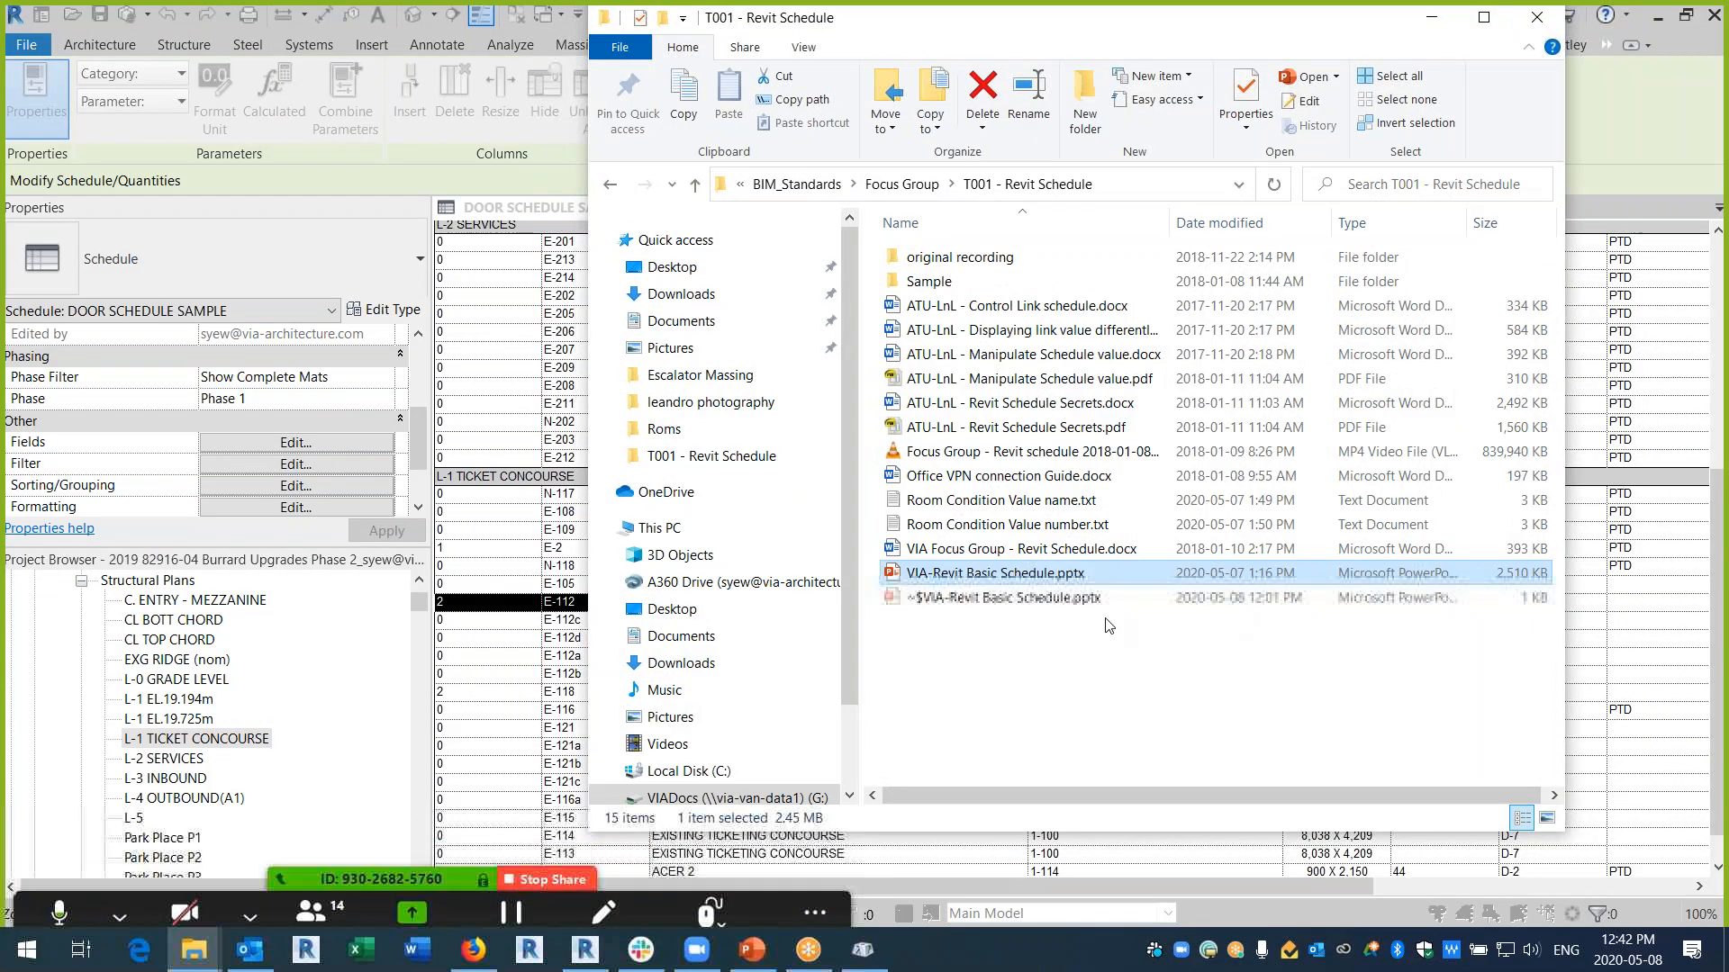
double_click(1021, 501)
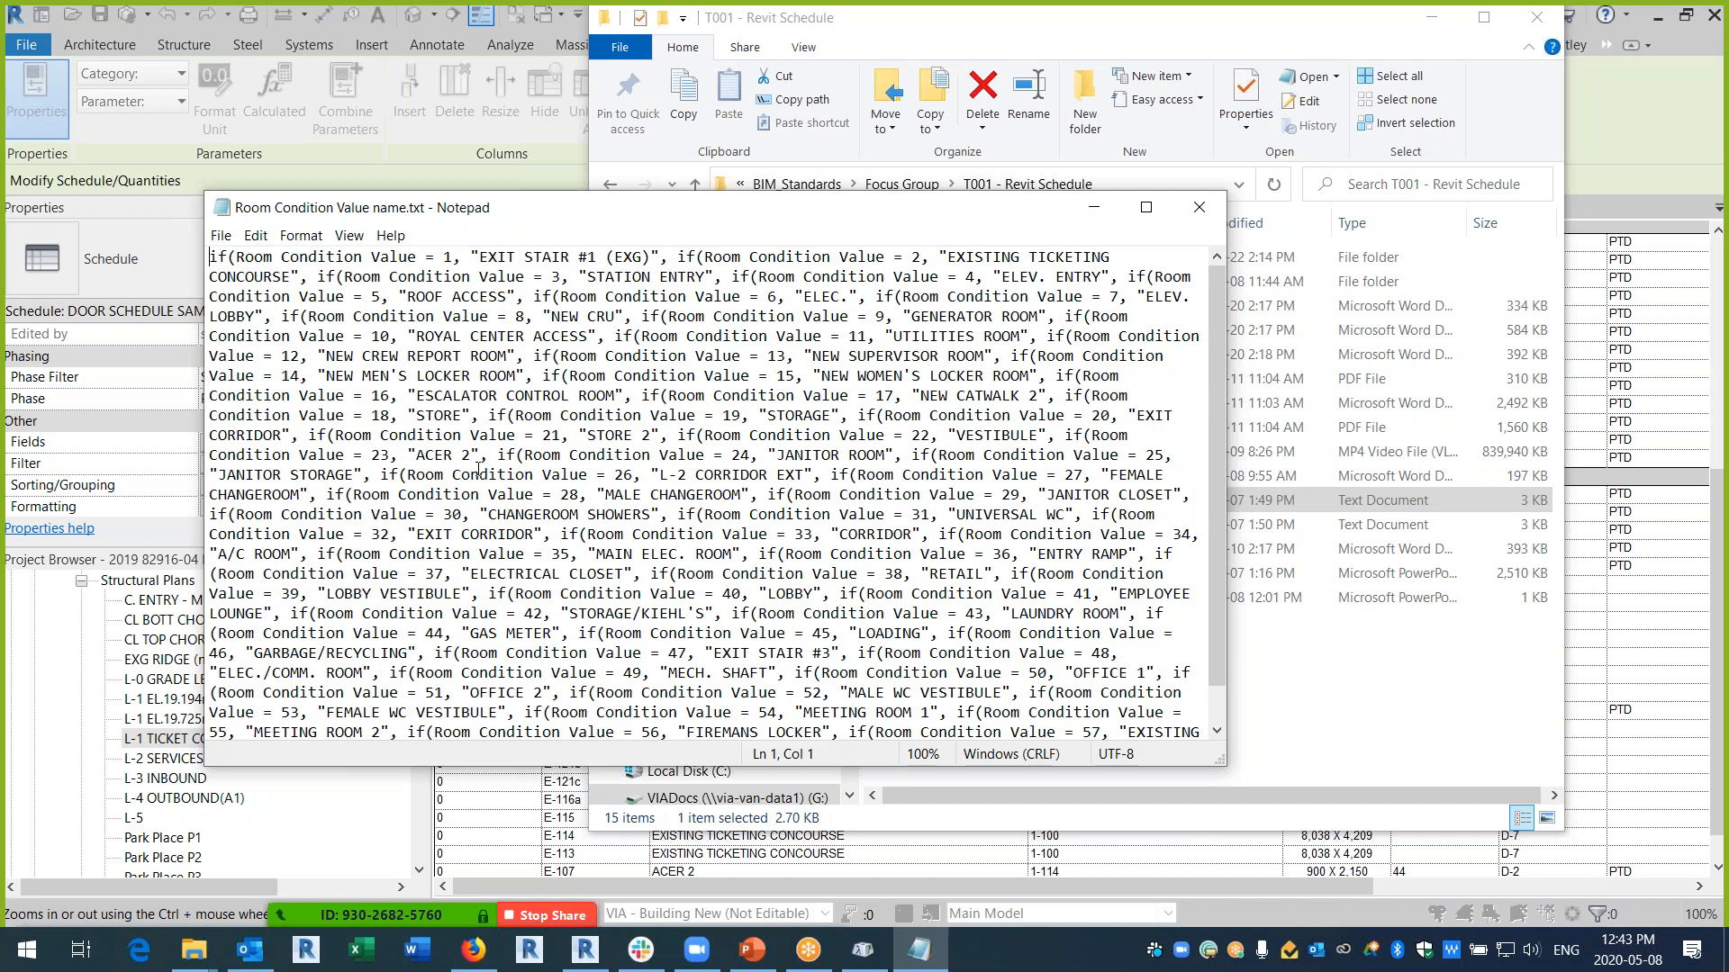
scroll(468, 519, "down", 1)
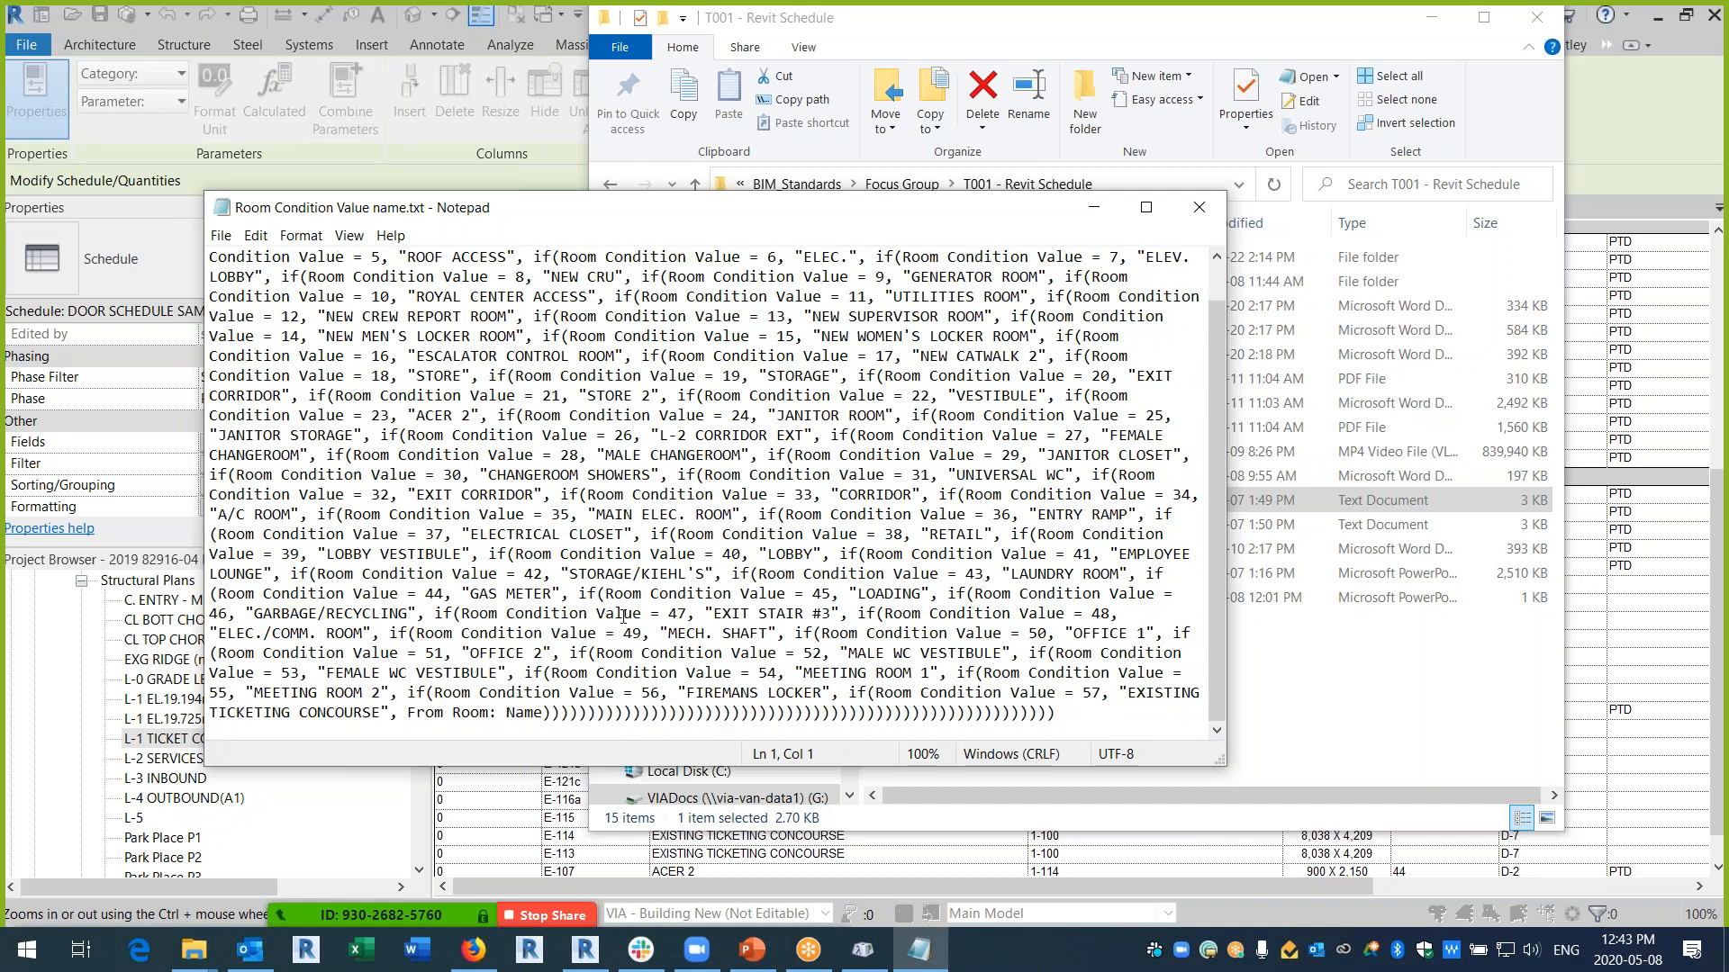
scroll(623, 616, "up", 1)
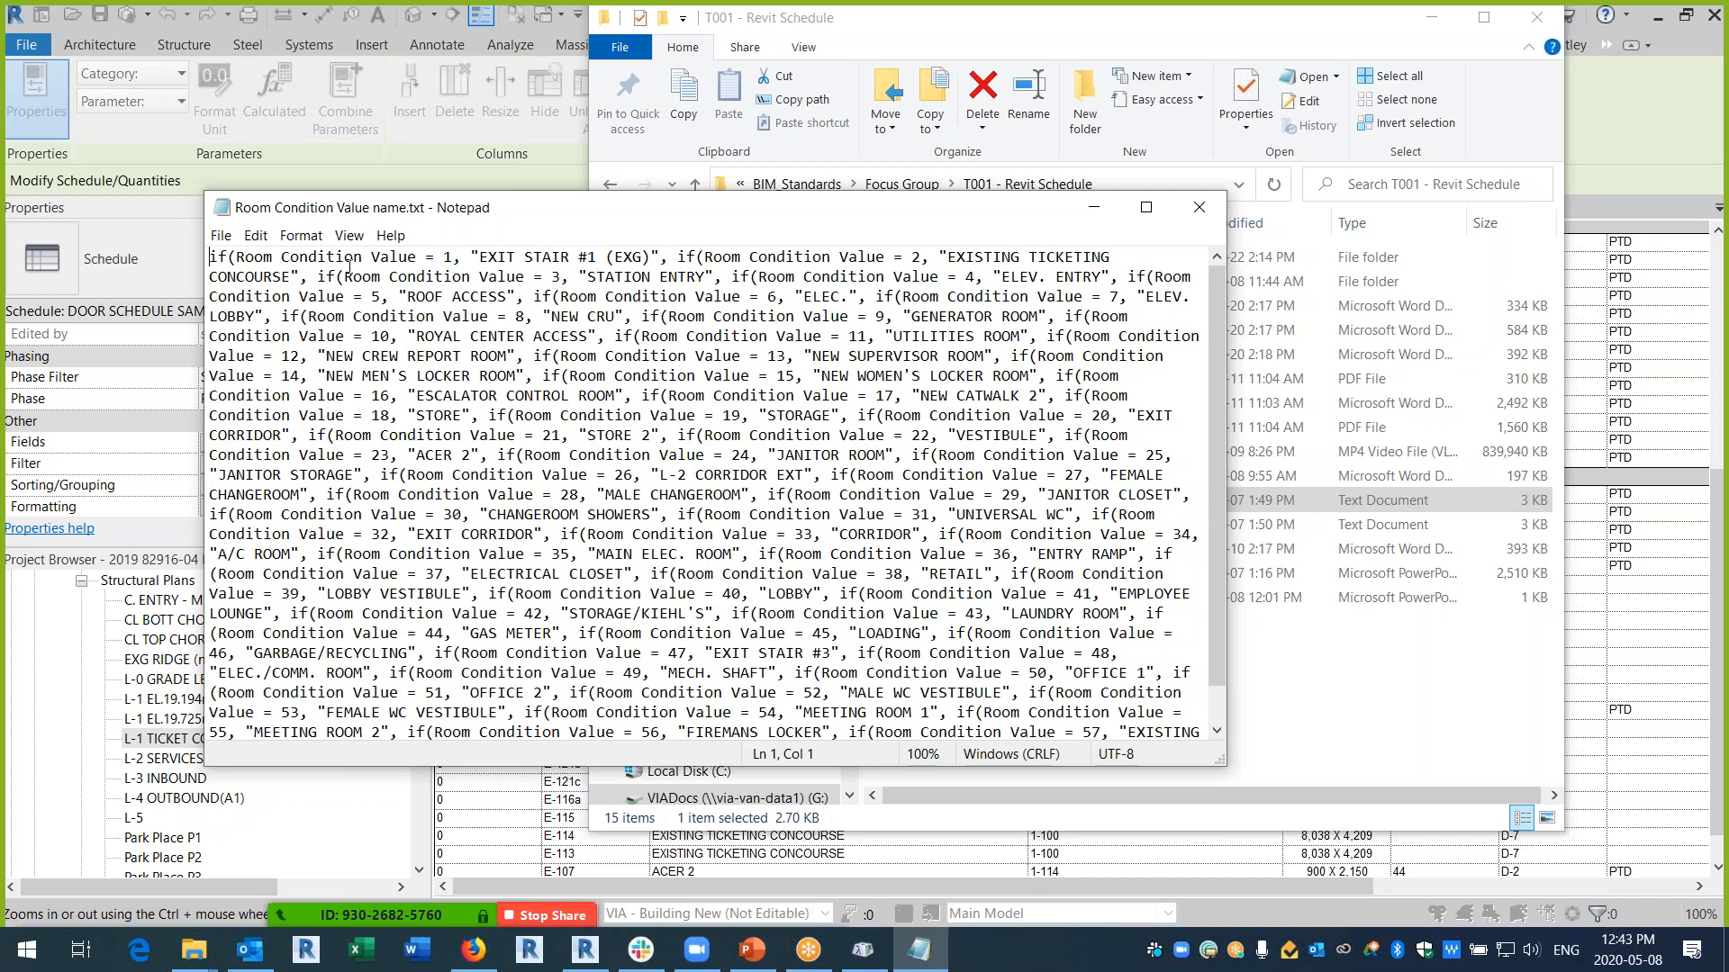
- Point out the first Room Condition Value condition and try an extra closing bracket at the end of the formula
left_click_drag(228, 258, 660, 258)
scroll(994, 569, "down", 1)
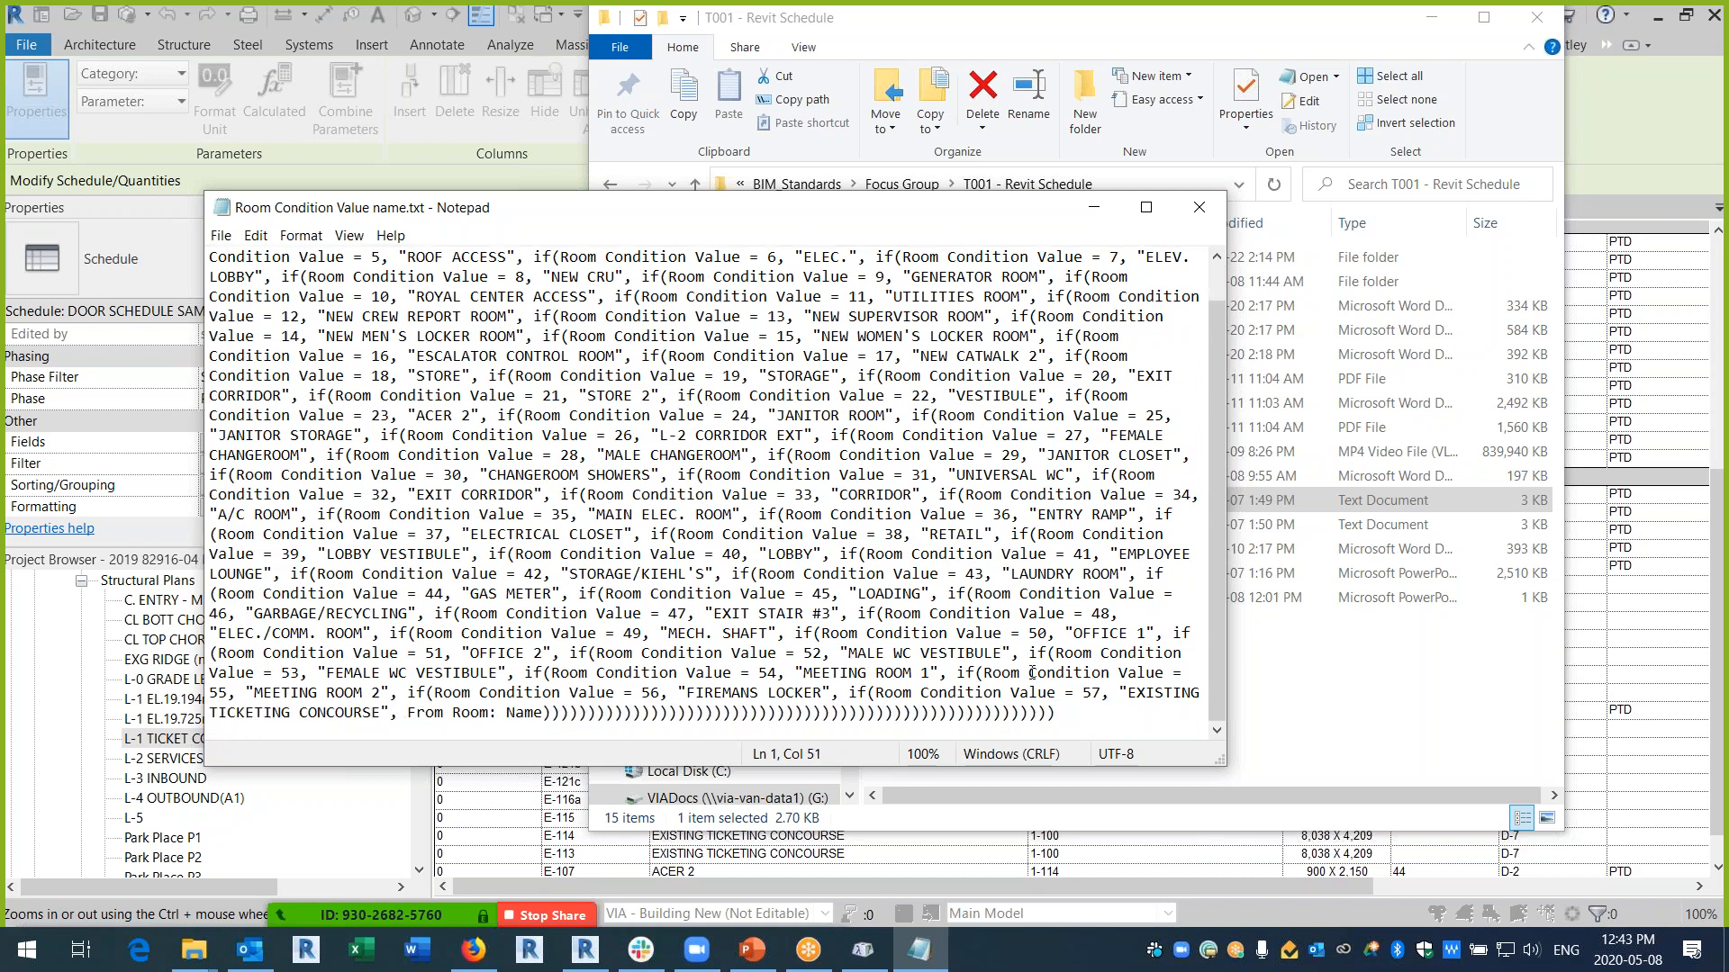
left_click(1091, 714)
type(")")
key("BackSpace")
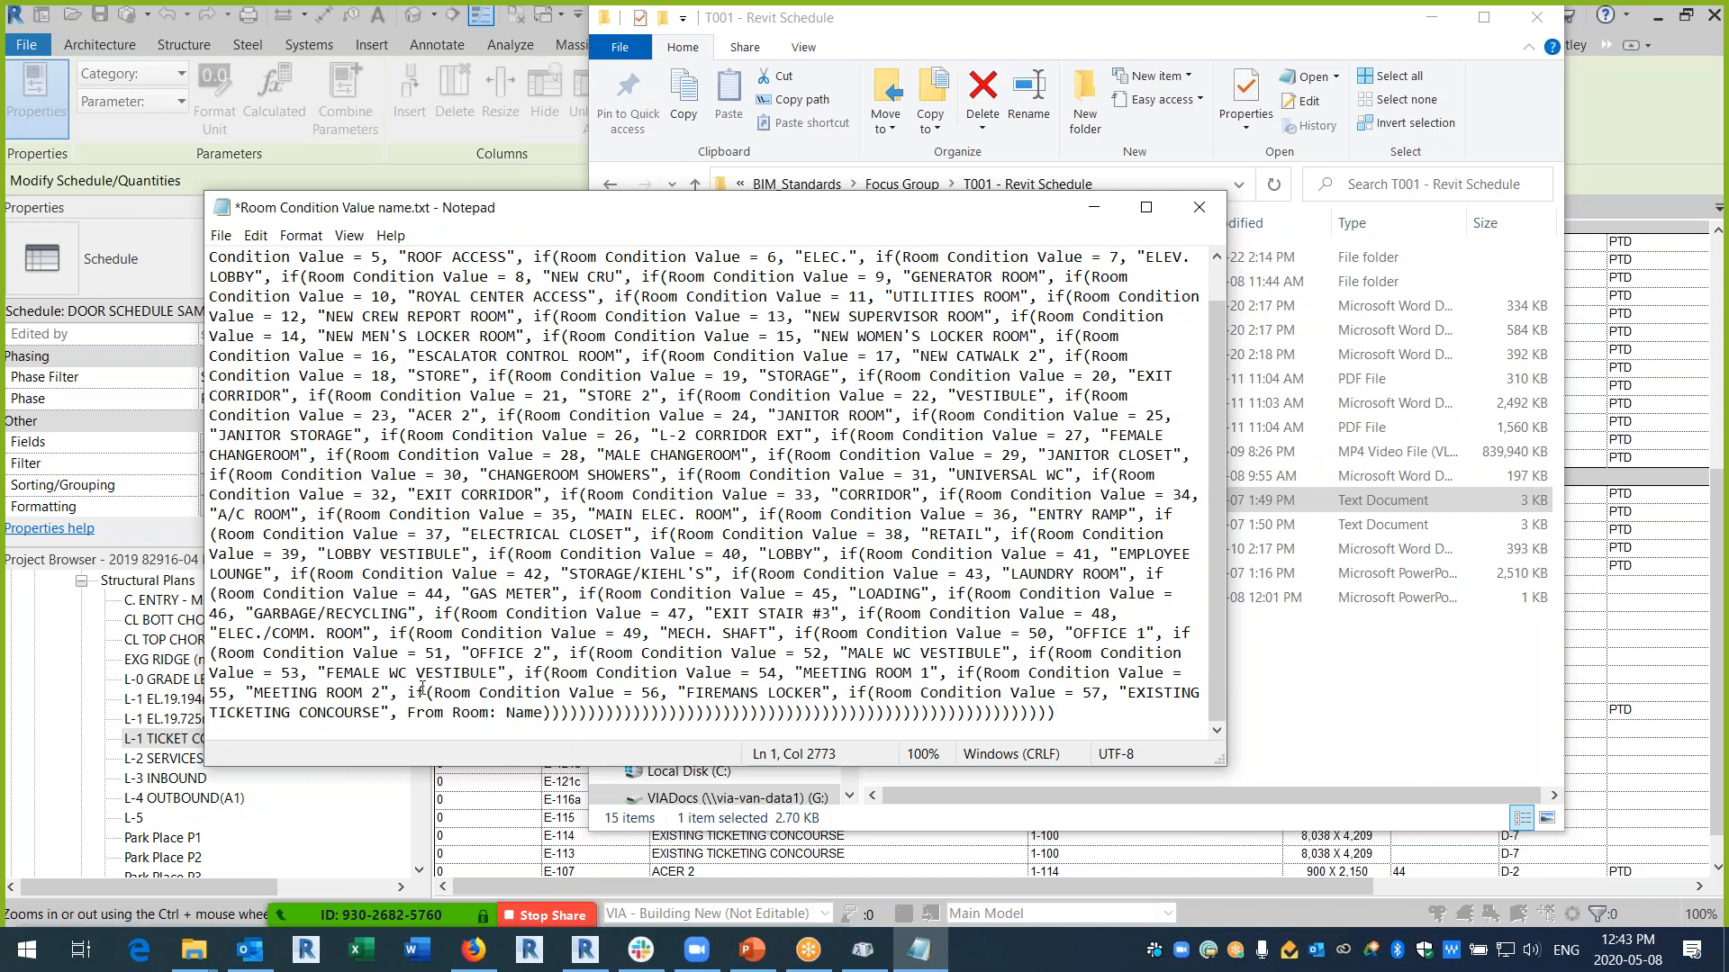
- Try inserting a copy of "if(Room Condition Value = 56," before From Room: Name in the formula
left_click_drag(406, 694, 668, 682)
key("ctrl+c")
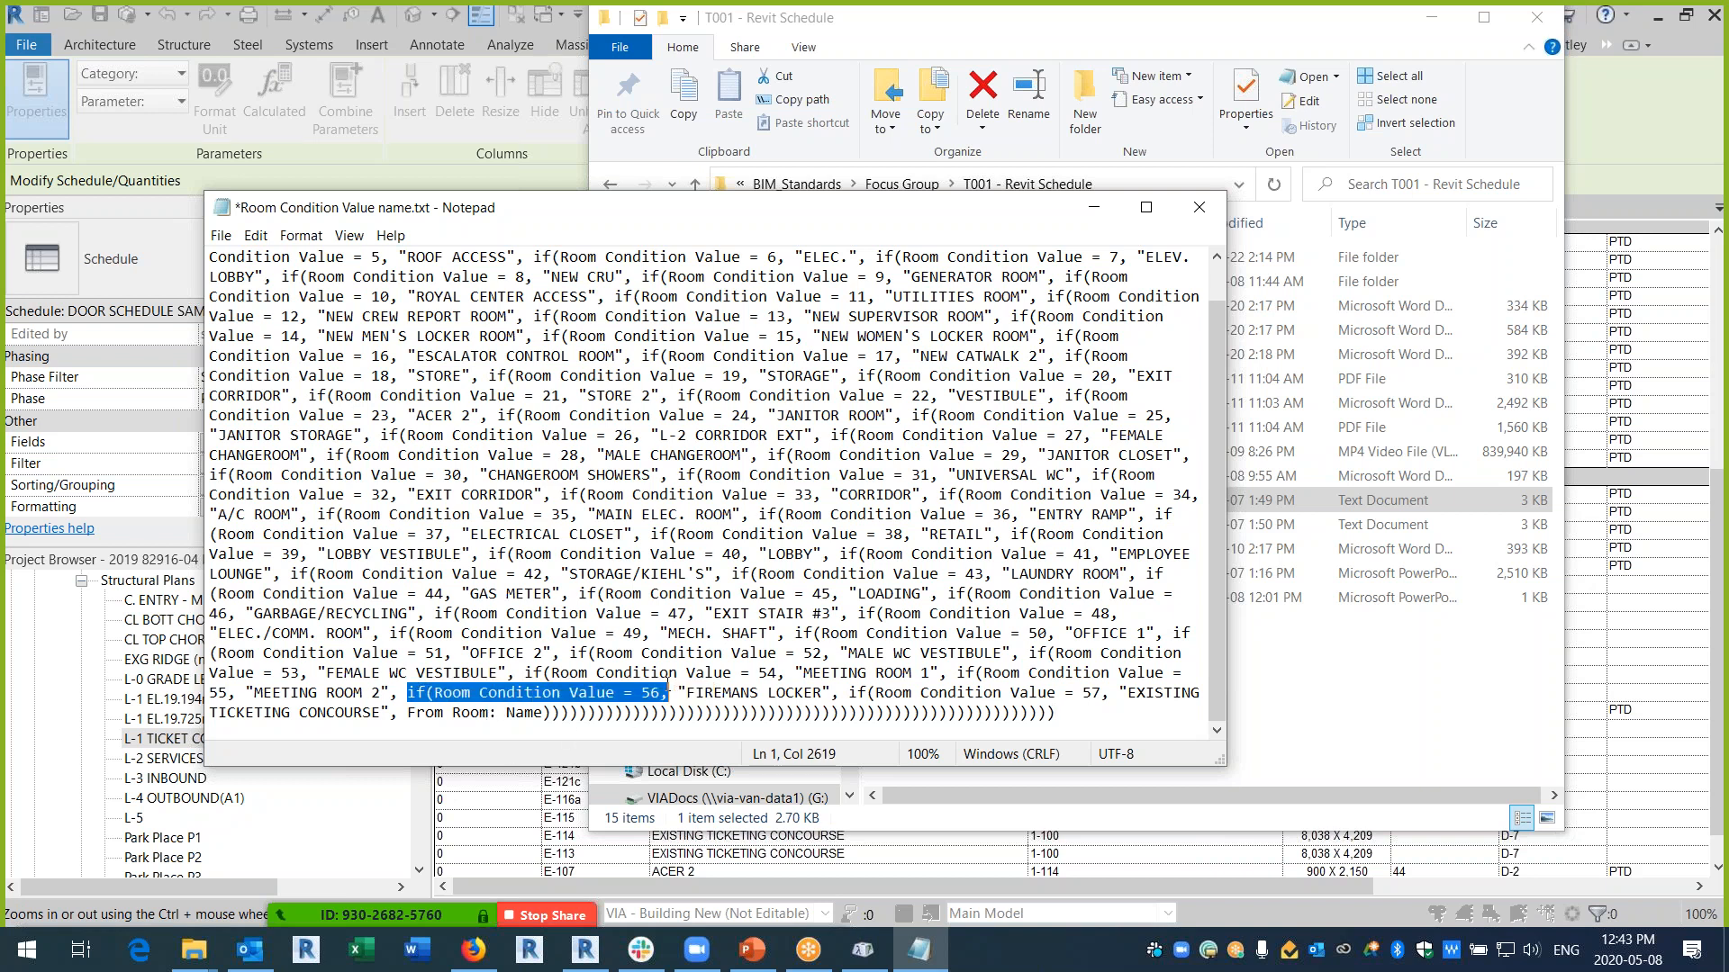
left_click(408, 715)
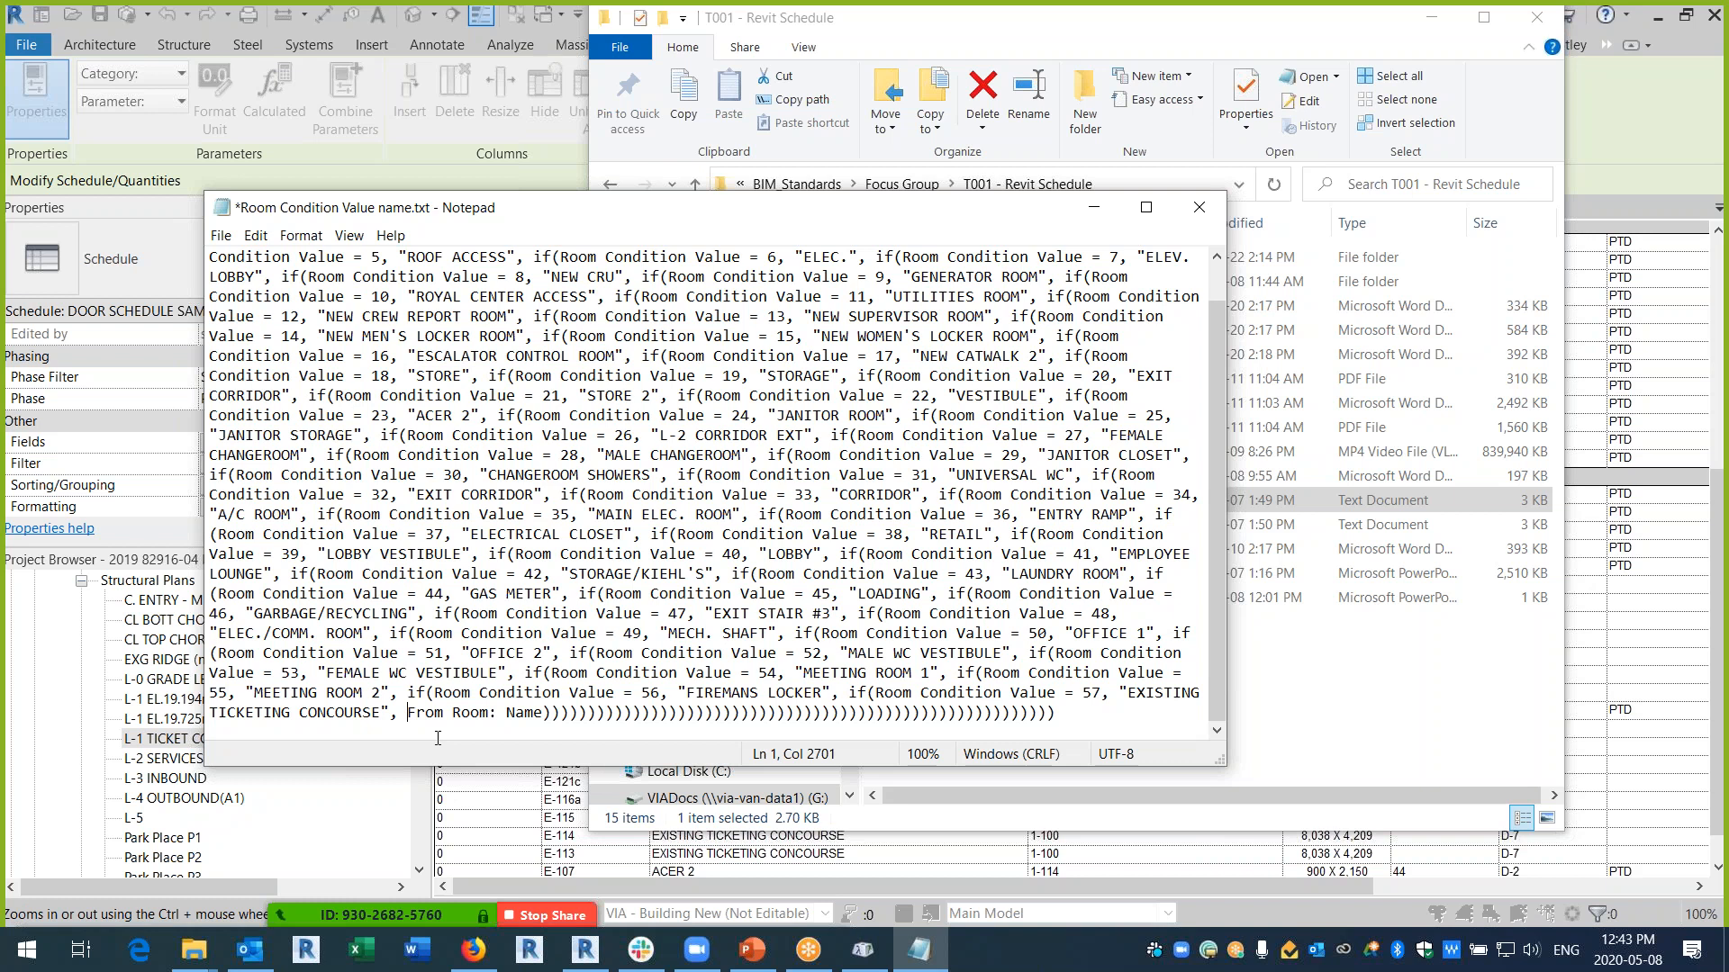
key("ctrl+v")
scroll(790, 706, "down", 1)
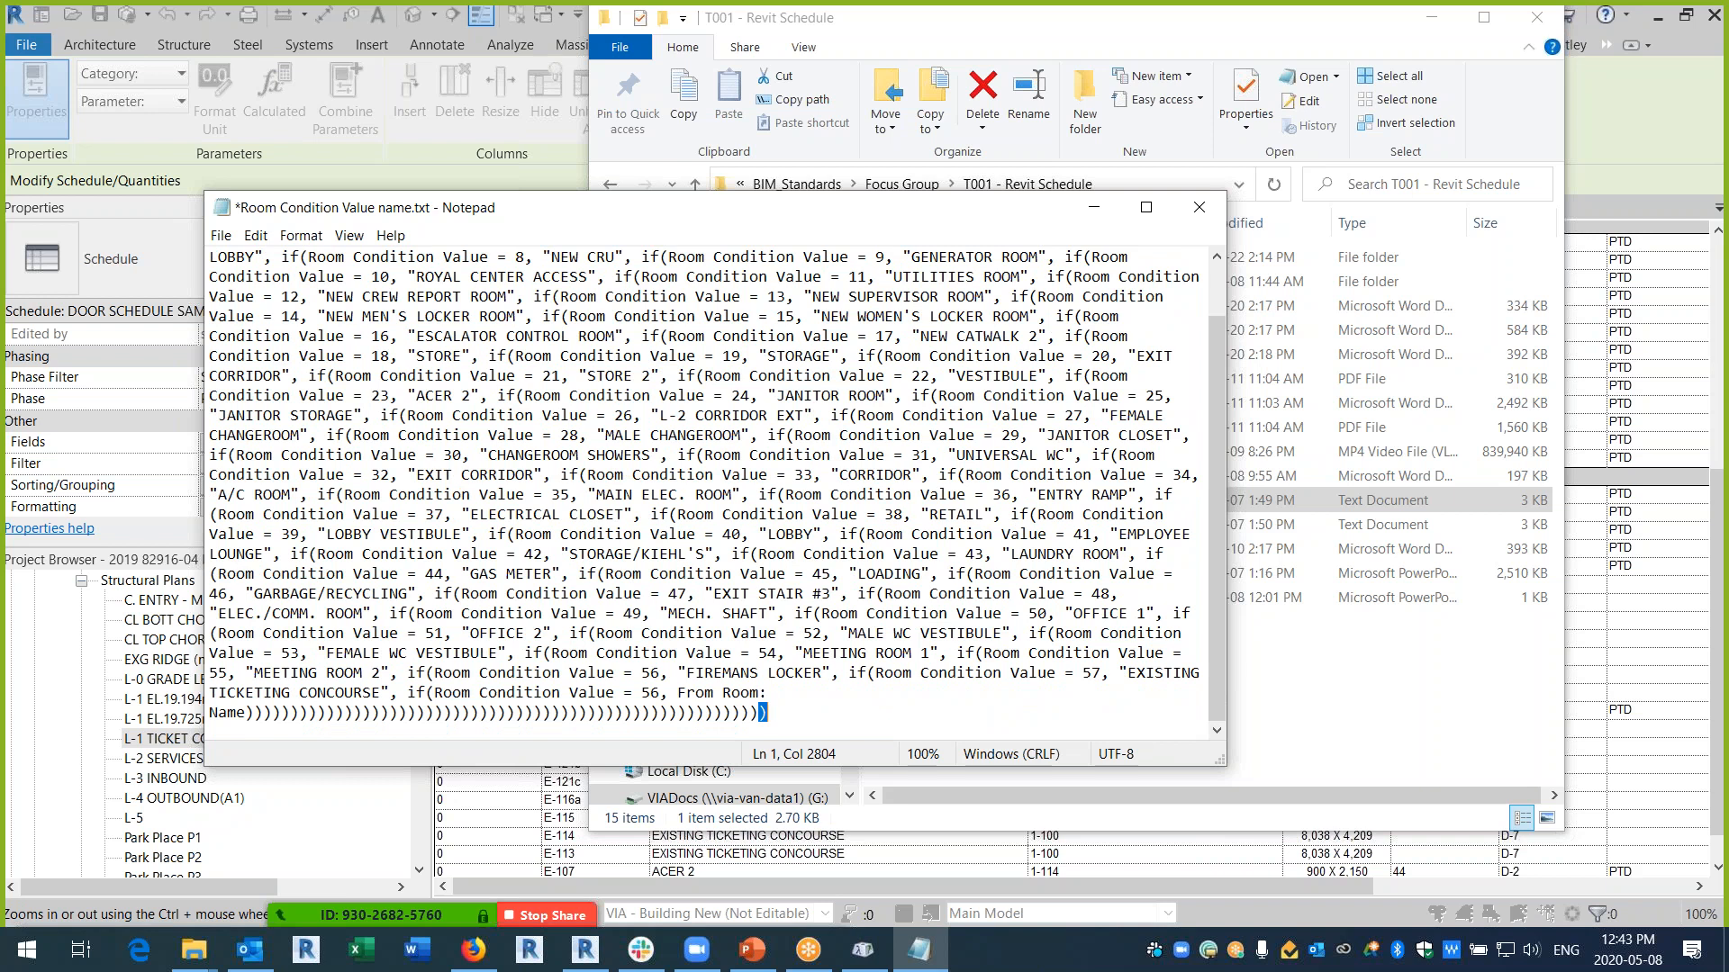
key("BackSpace")
- Highlight the EXIT STAIR #1 (EXG) and EXISTING TICKETING CONCOURSE names in the formula, and close the text file without saving
scroll(634, 621, "up", 1)
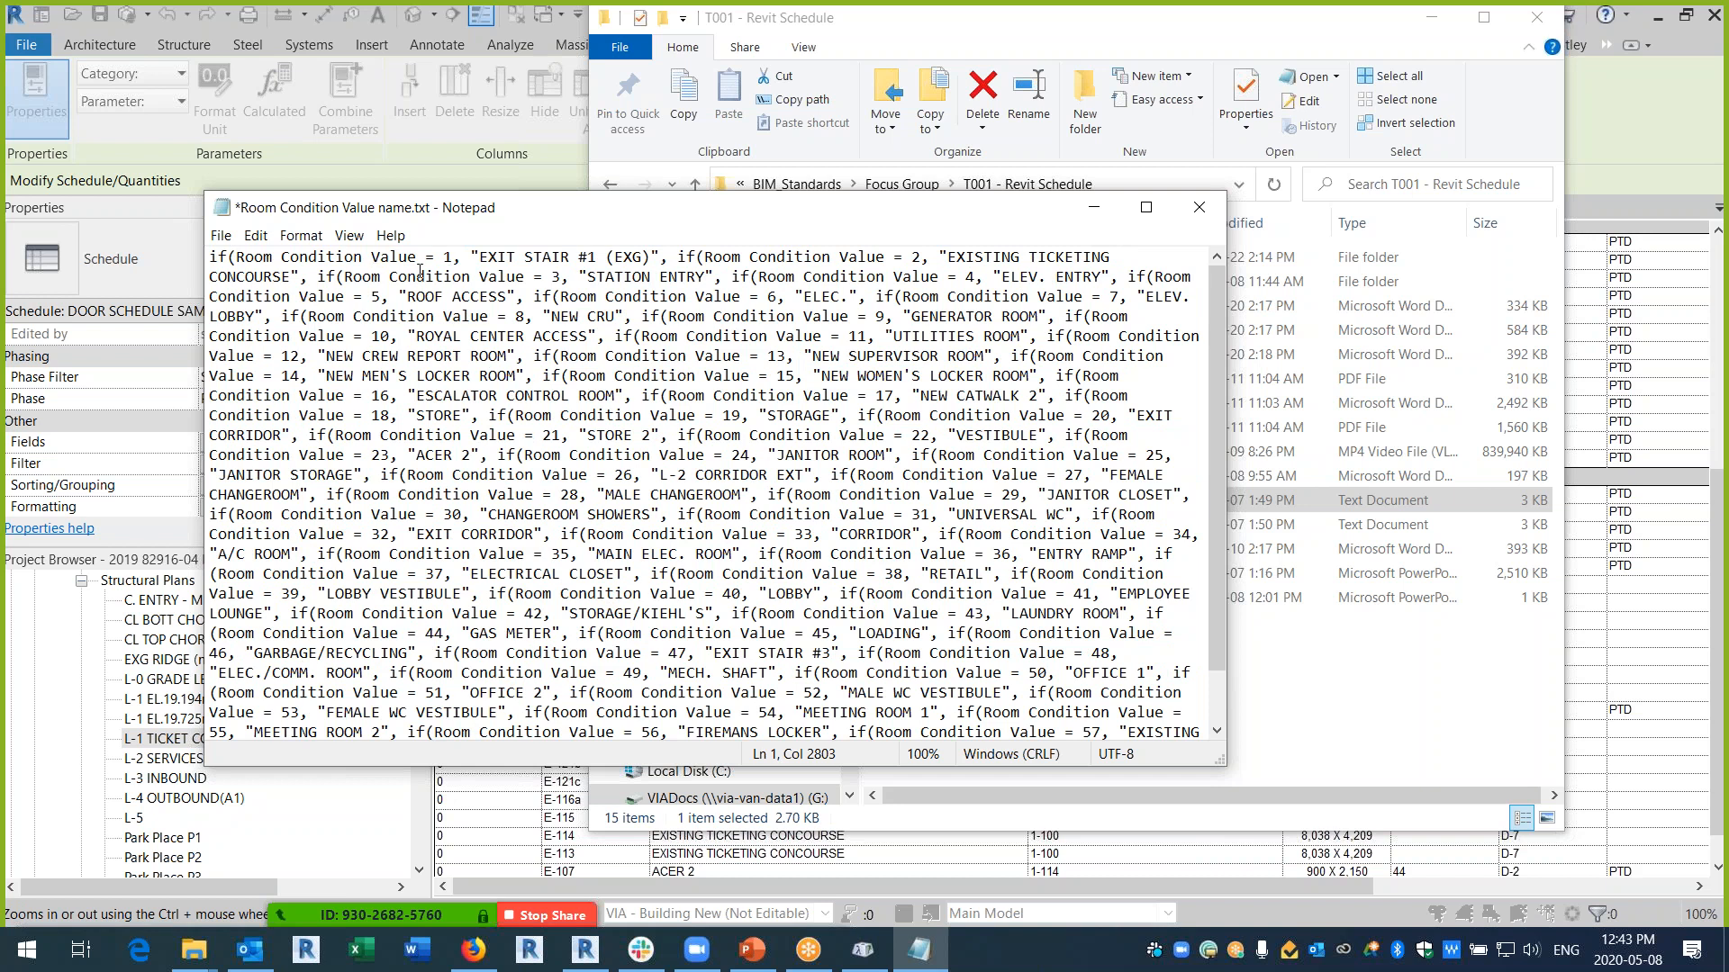
left_click_drag(482, 257, 650, 257)
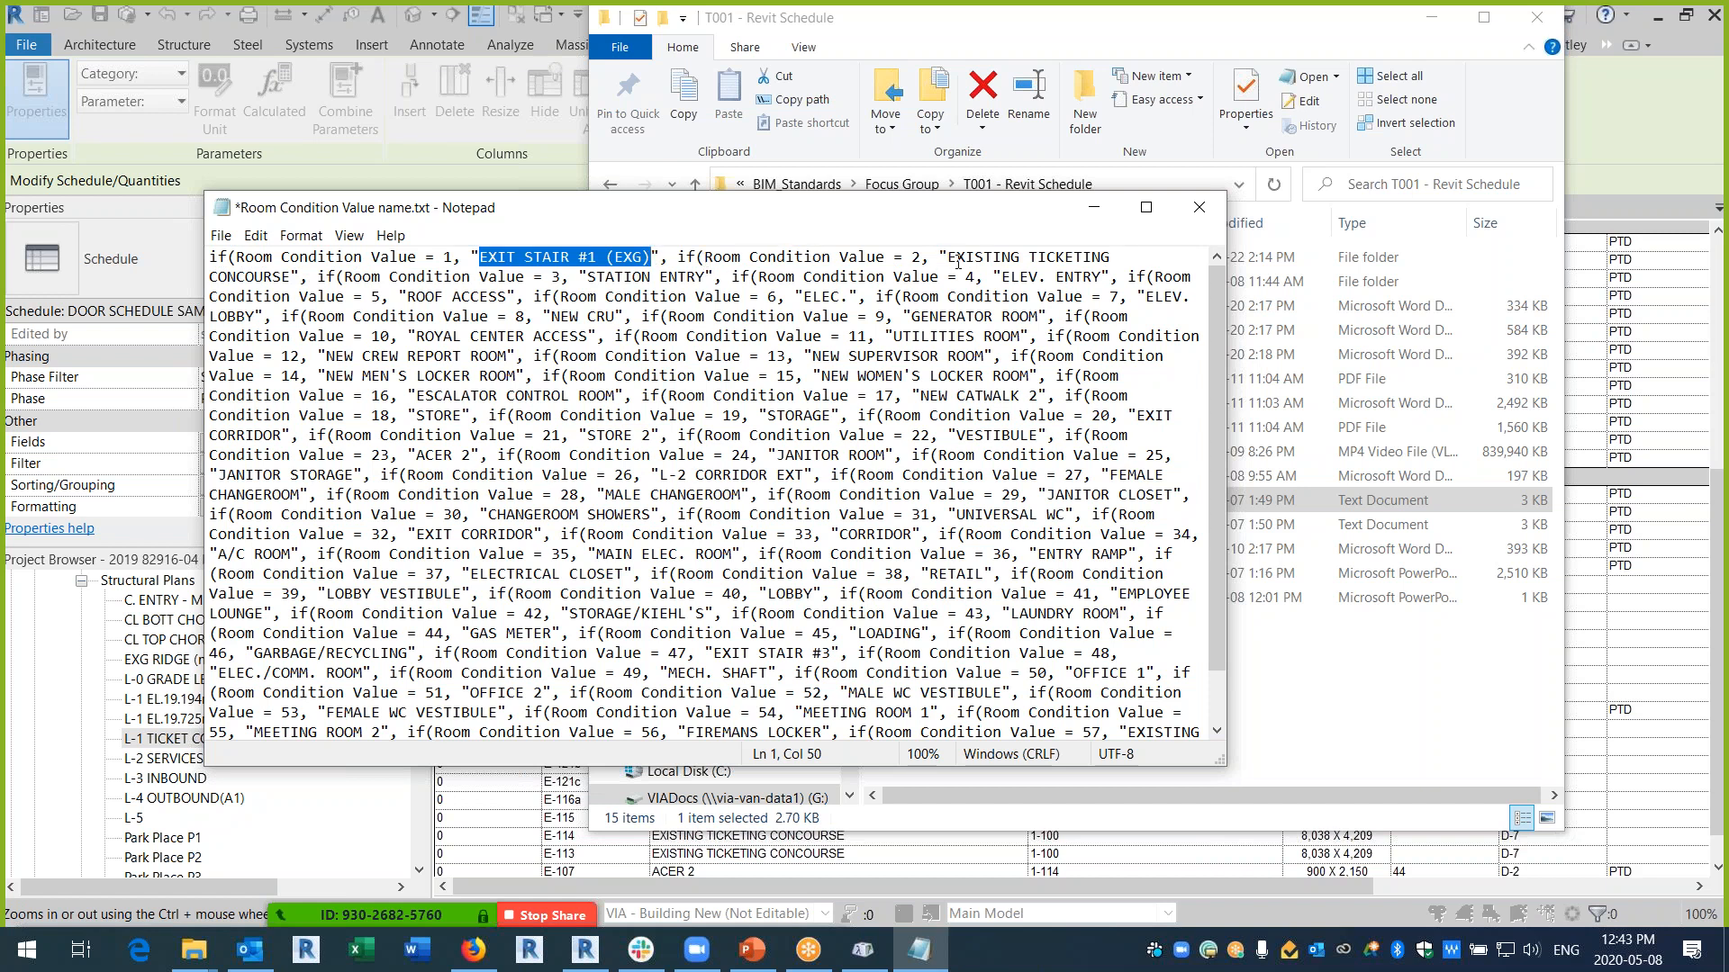
left_click_drag(949, 259, 285, 299)
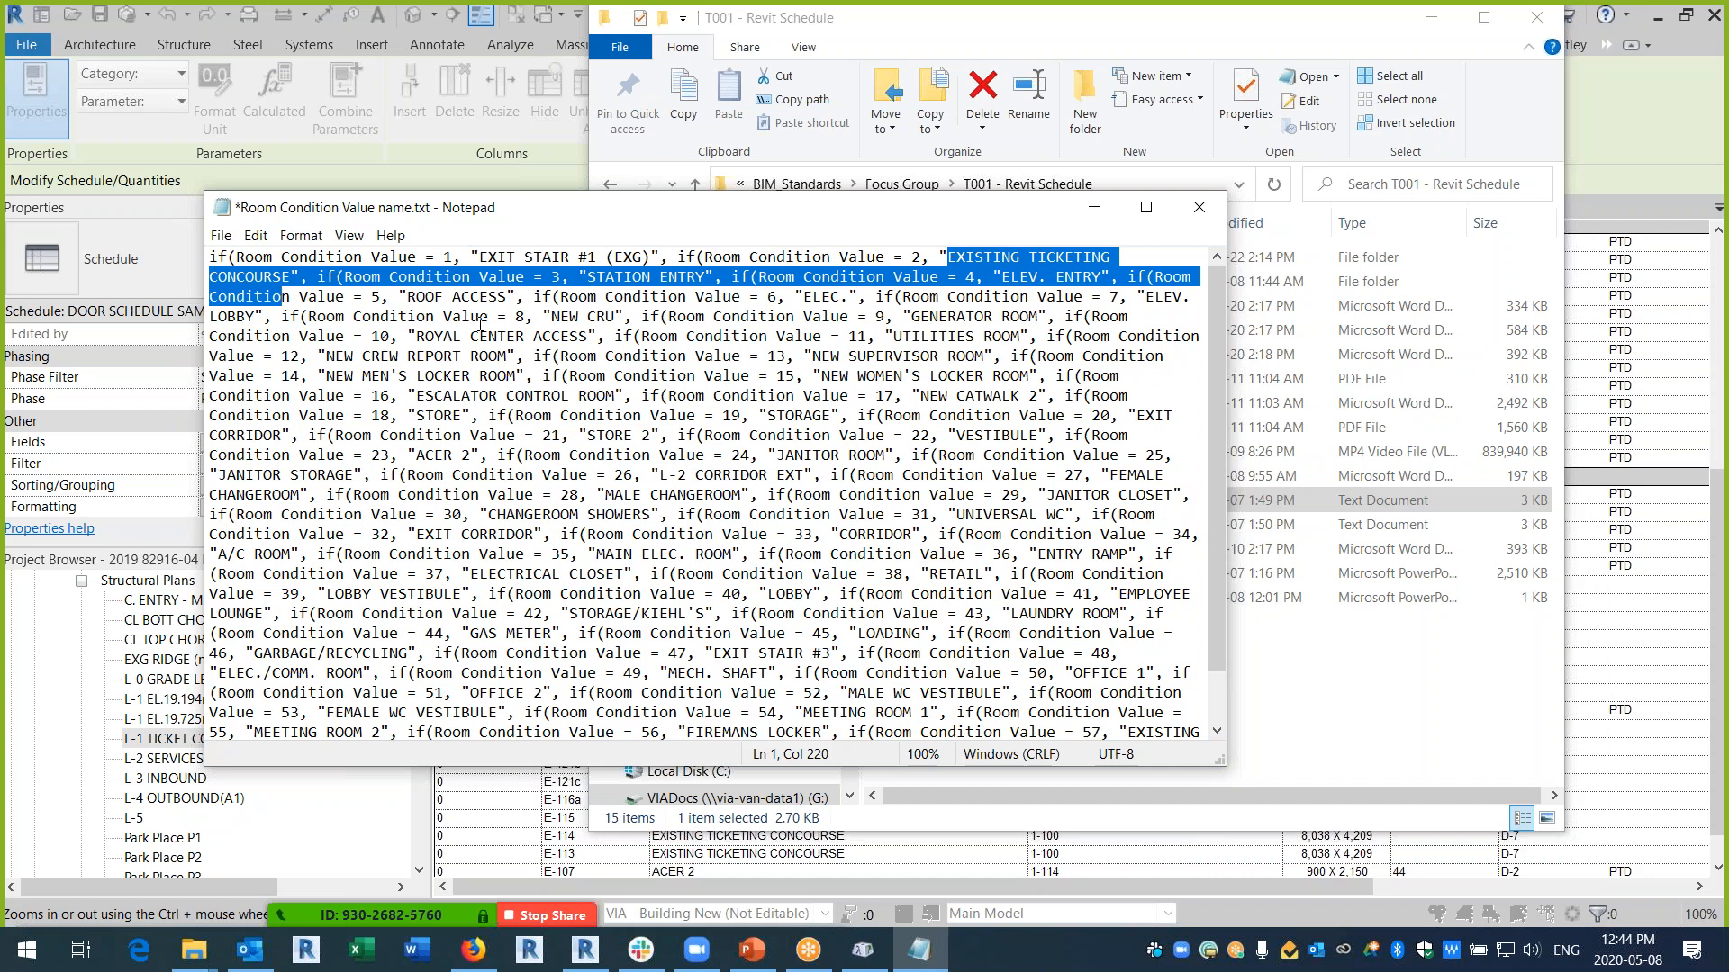
left_click(1199, 207)
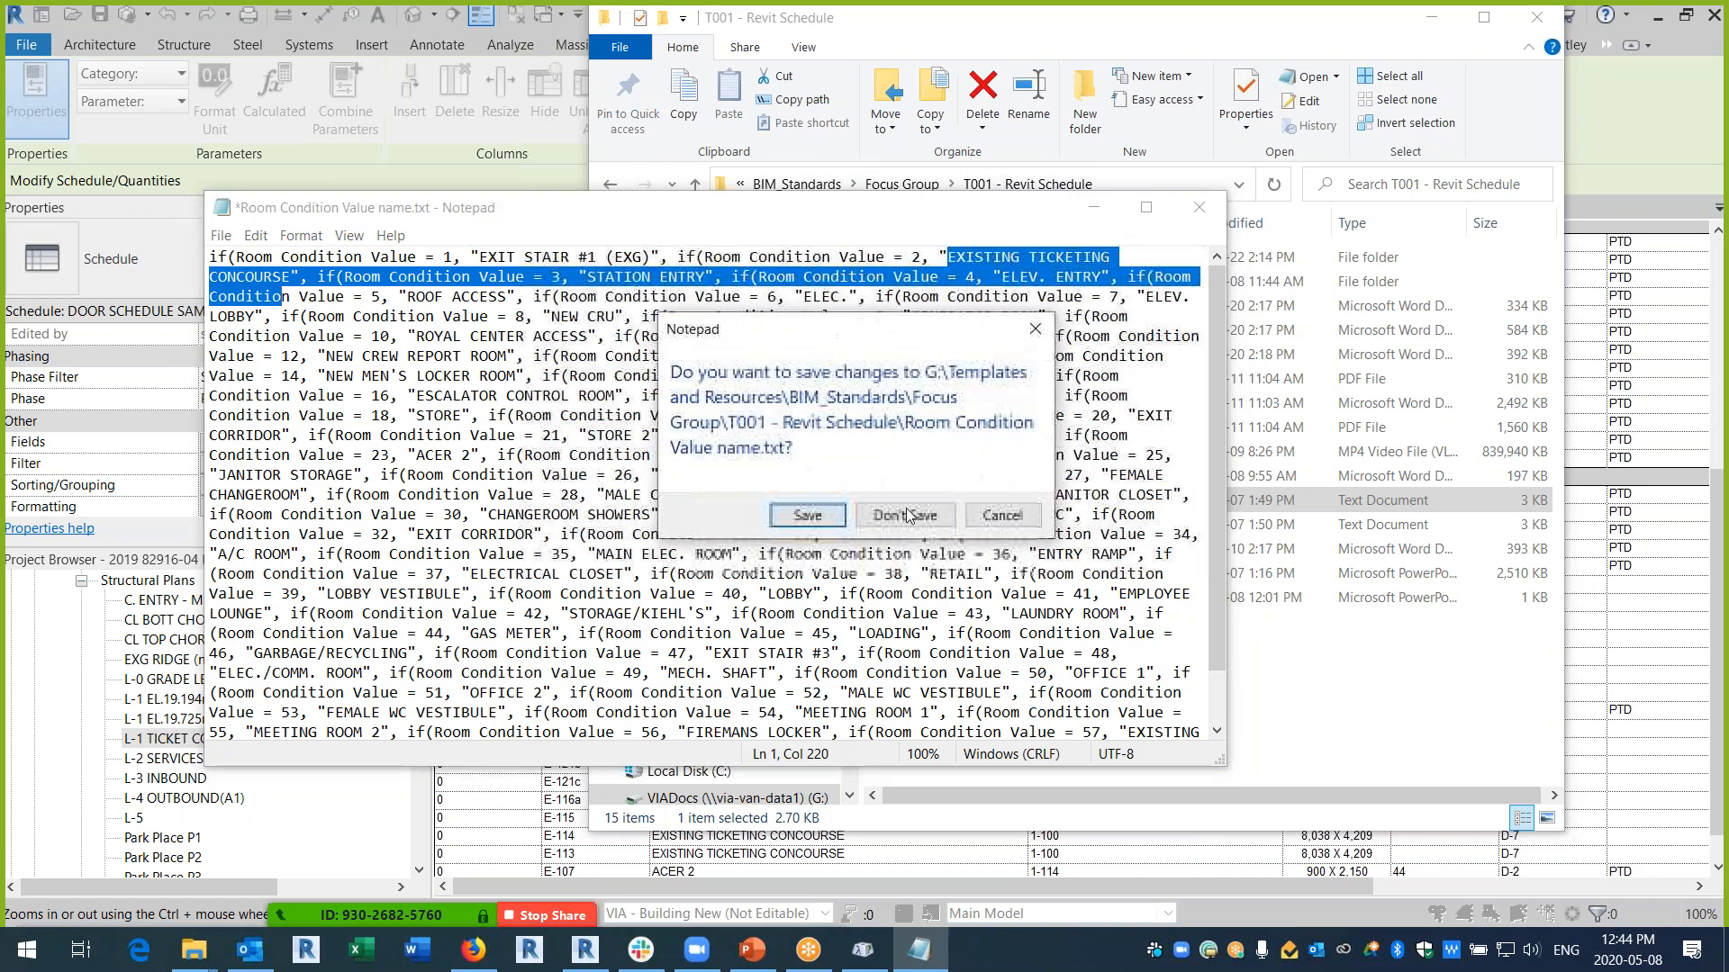
left_click(905, 509)
- Reopen Room Condition Value name.txt and copy its entire nested if formula
double_click(986, 509)
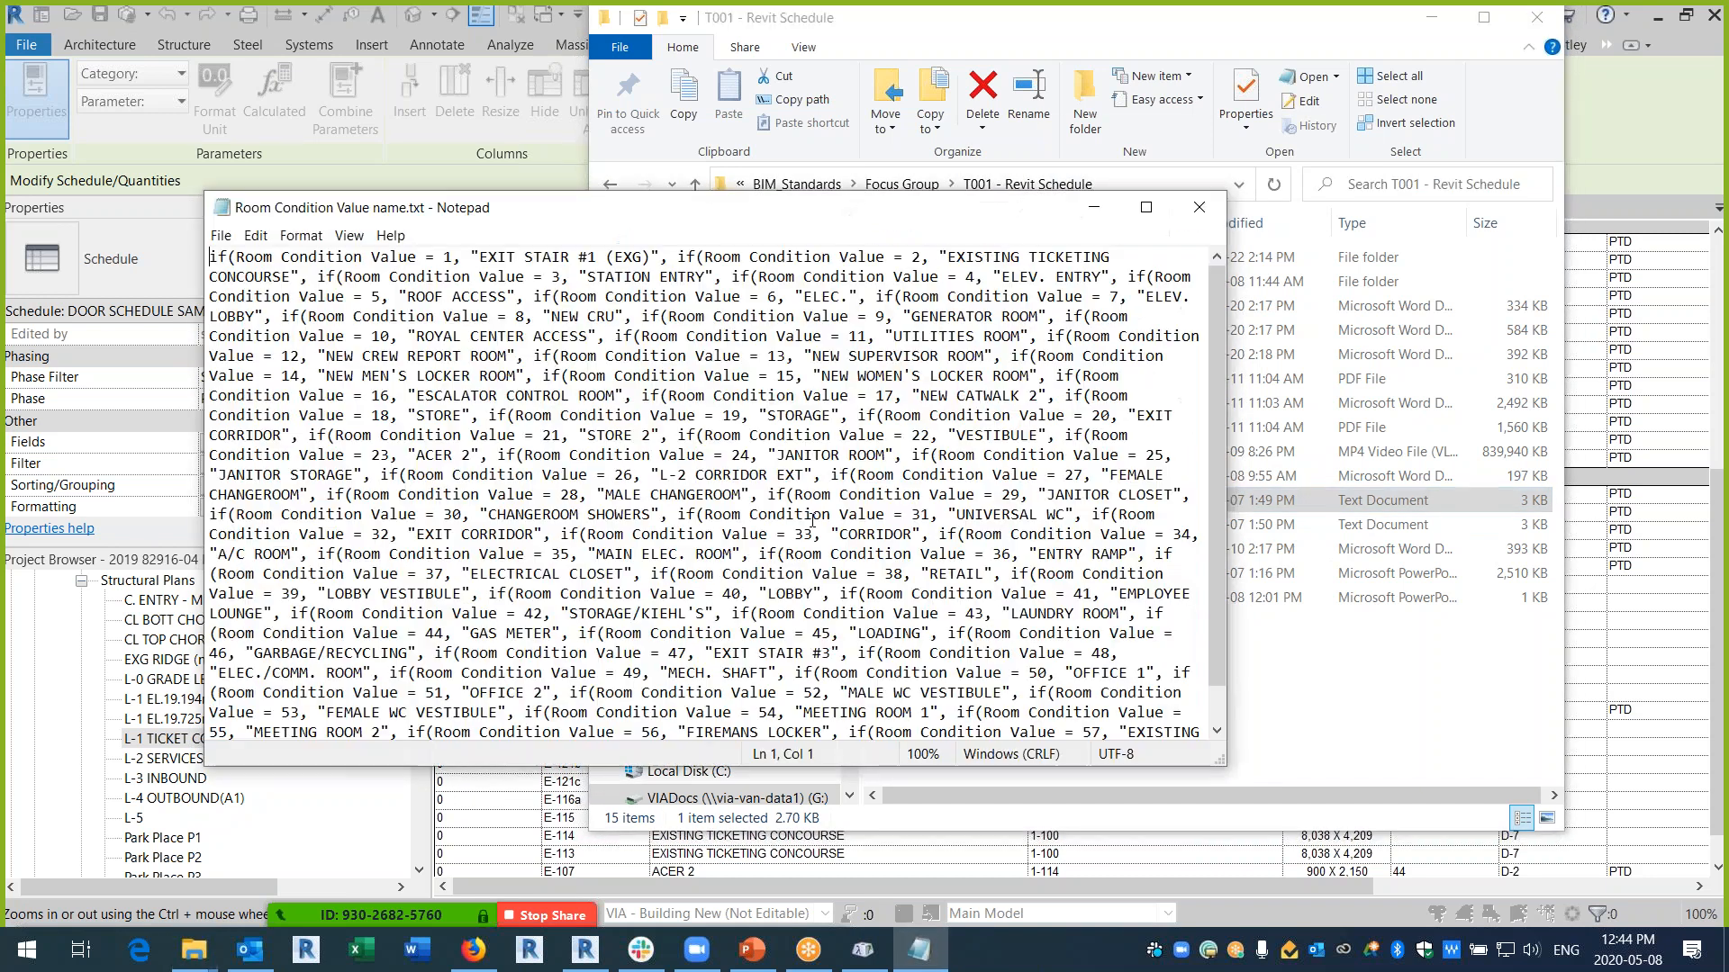
key("ctrl+a")
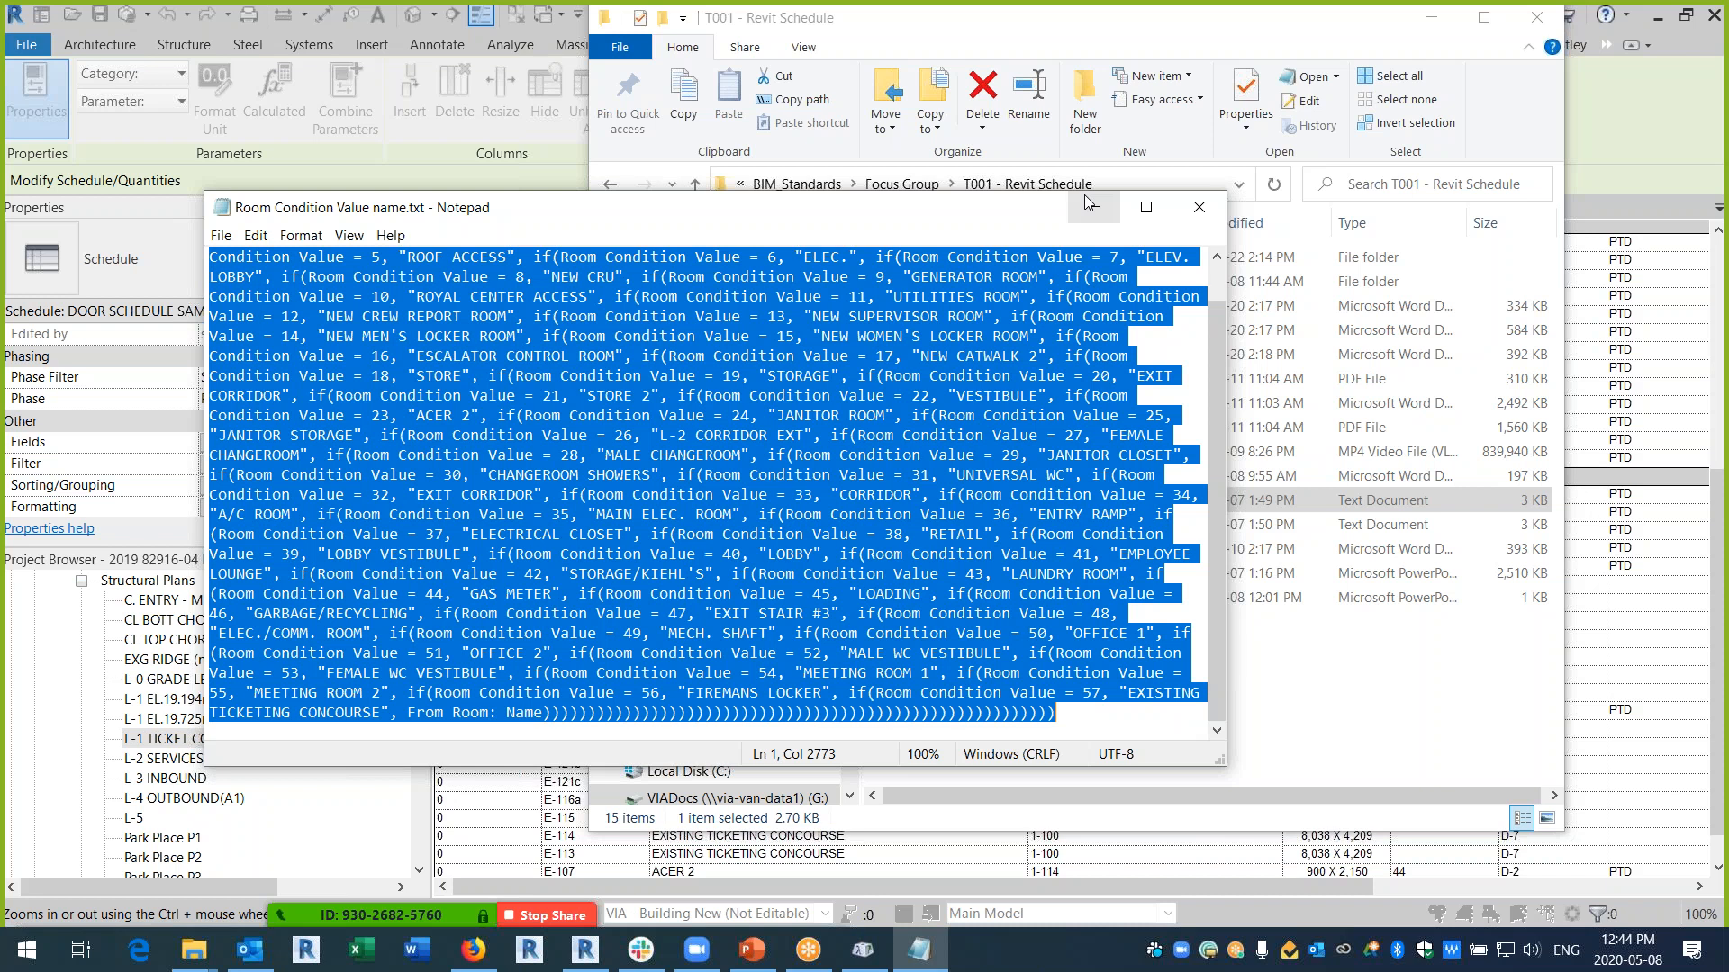
scroll(889, 439, "up", 1)
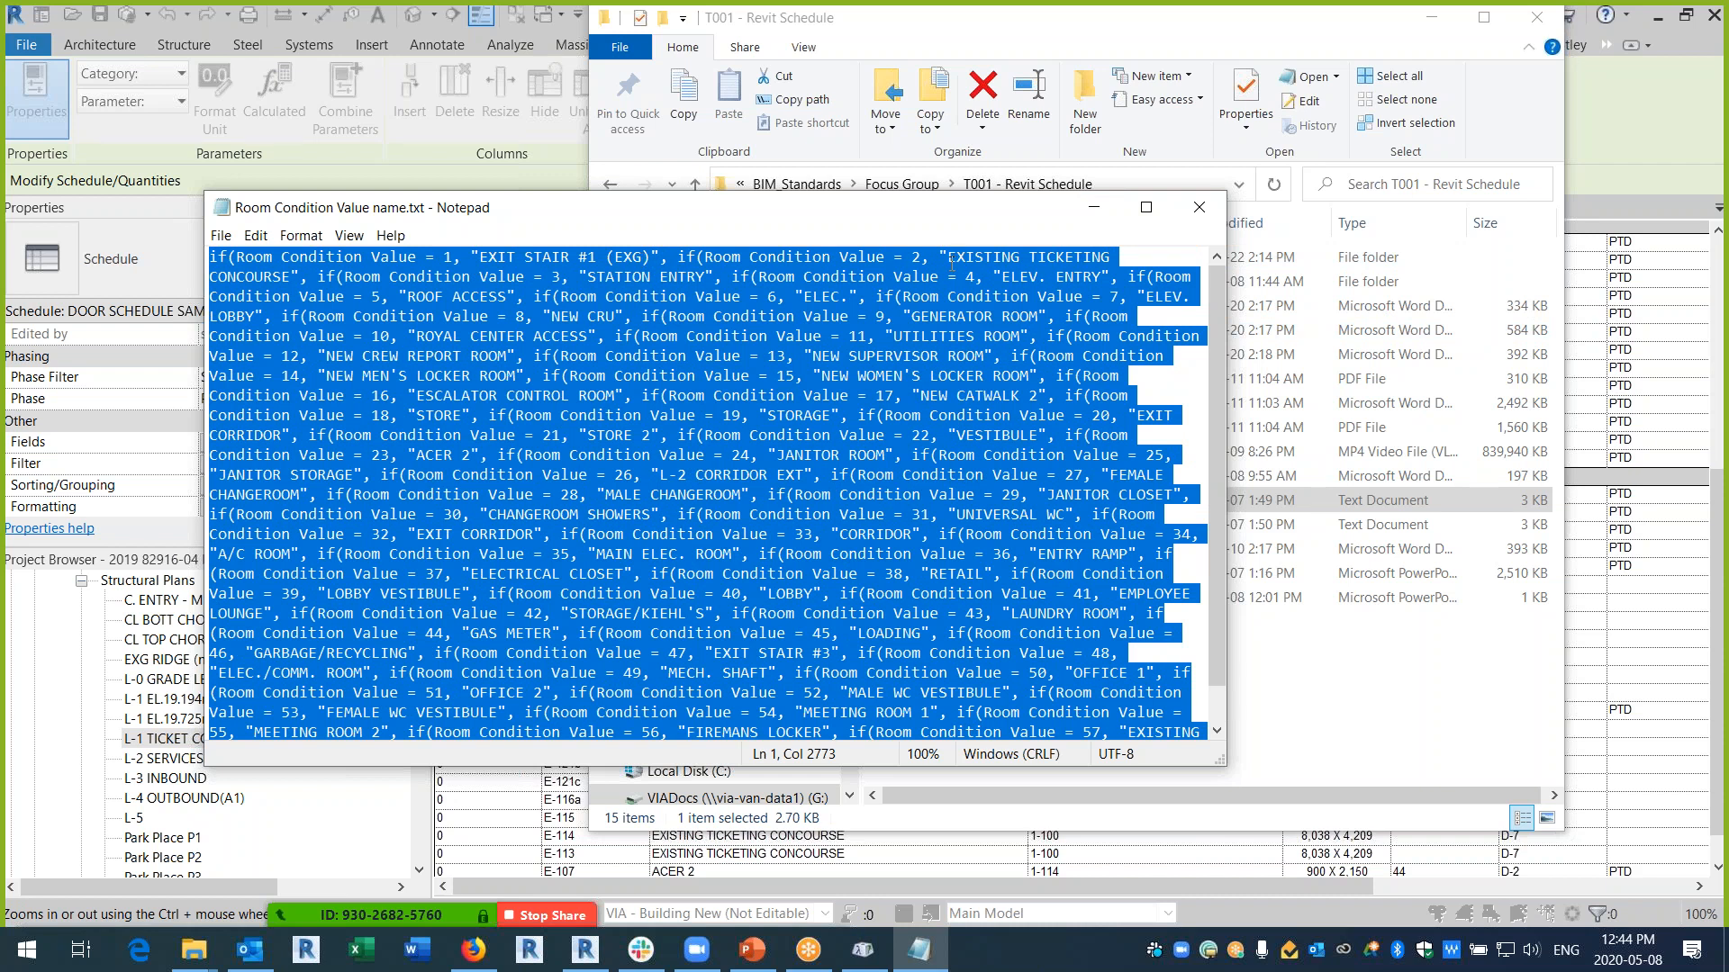
left_click(1198, 207)
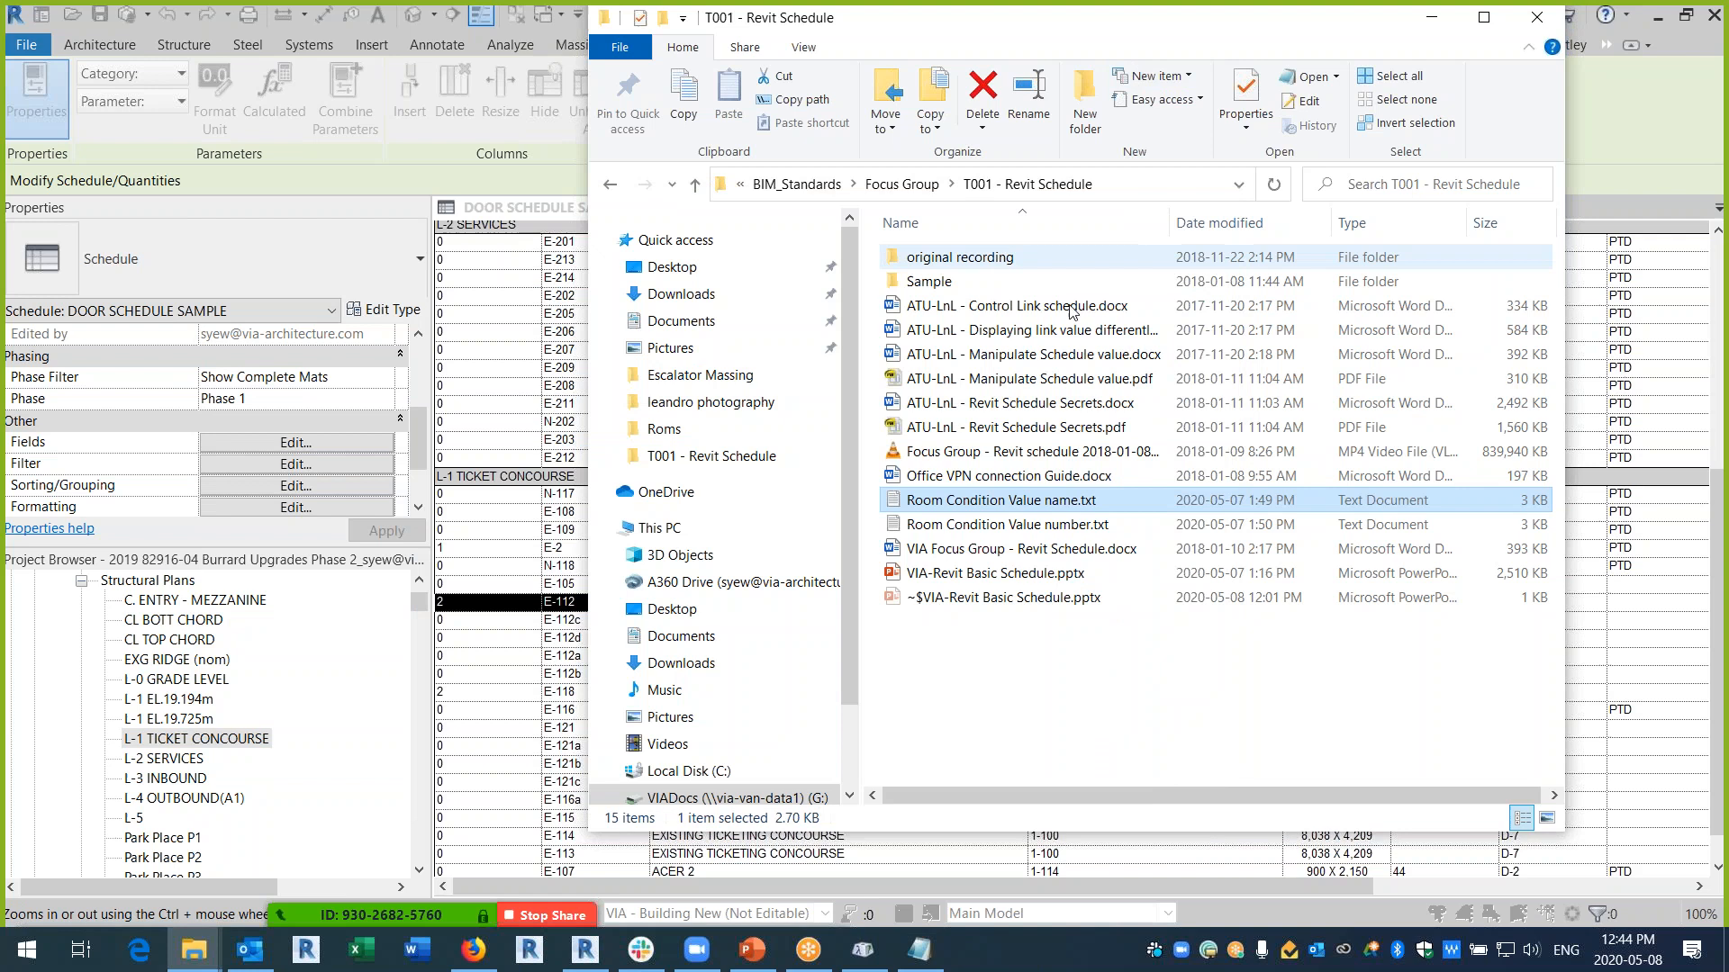
- Enter the copied formula as the formula of the "room override value" text field and create the calculated value
left_click(344, 442)
left_click(1125, 624)
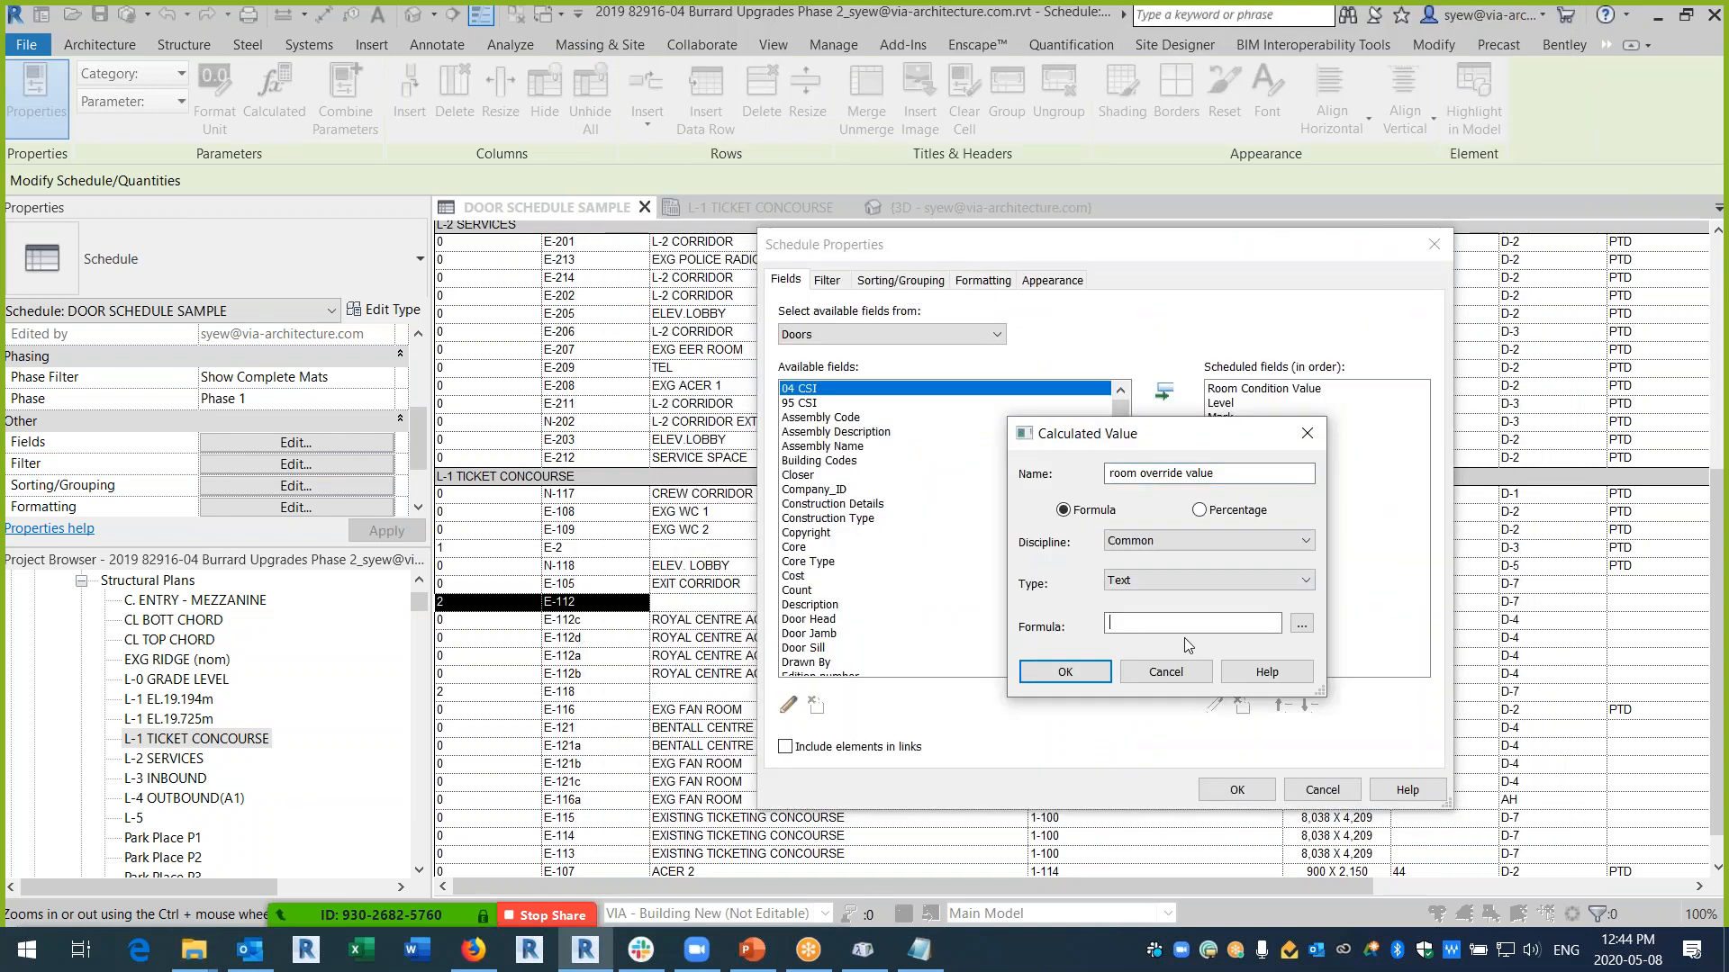
key("ctrl+v")
left_click(1100, 678)
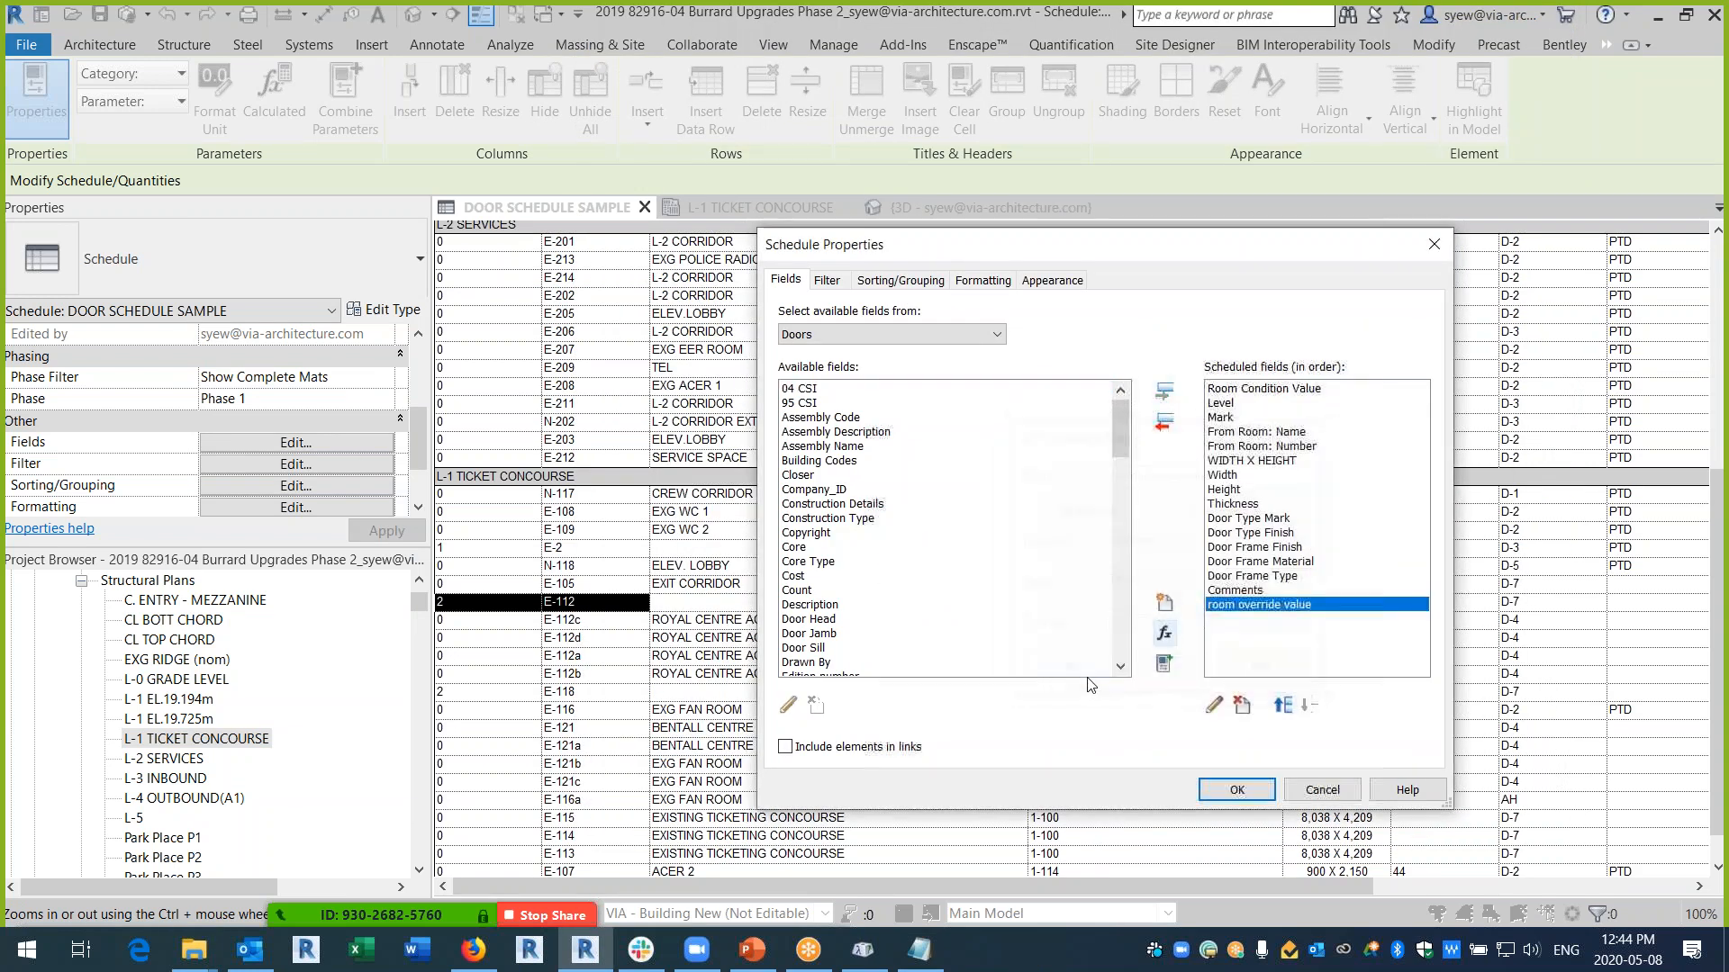
- Move "room override value" directly after From Room: Name in the scheduled fields order and apply the schedule properties
left_click(1284, 705)
left_click(1283, 705)
left_click(1284, 705)
left_click(1284, 705)
left_click(1283, 705)
left_click(1284, 705)
left_click(1284, 705)
left_click(1284, 705)
left_click(1283, 705)
left_click(1284, 705)
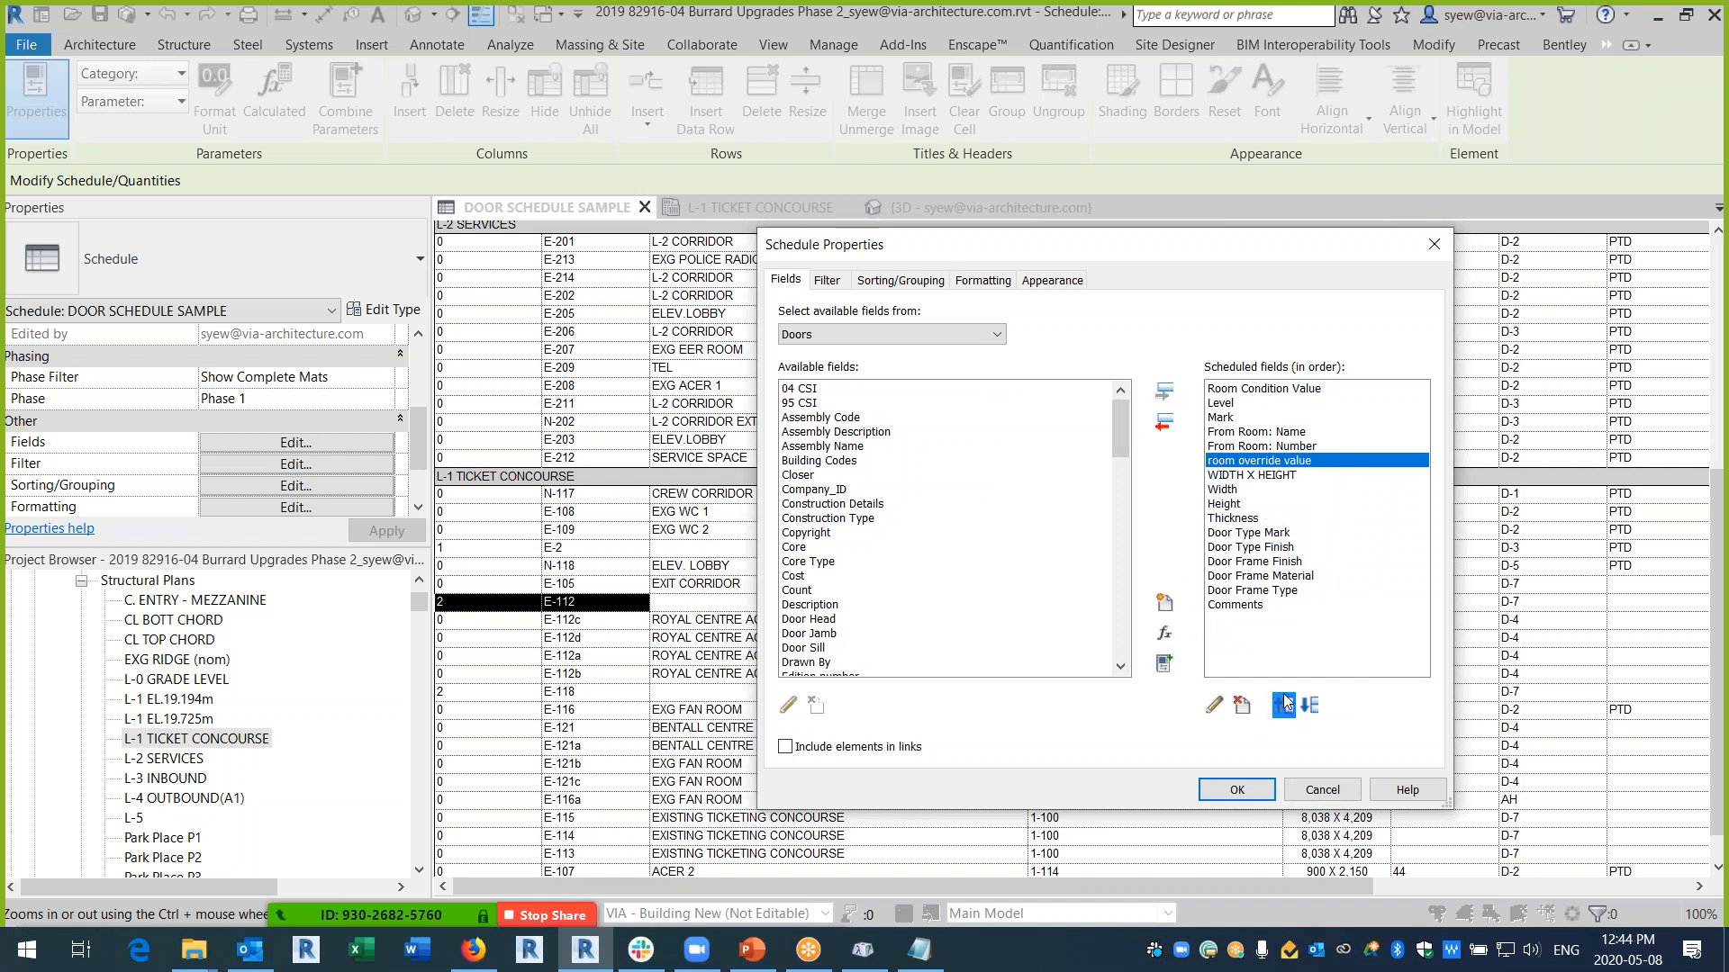
left_click(1284, 705)
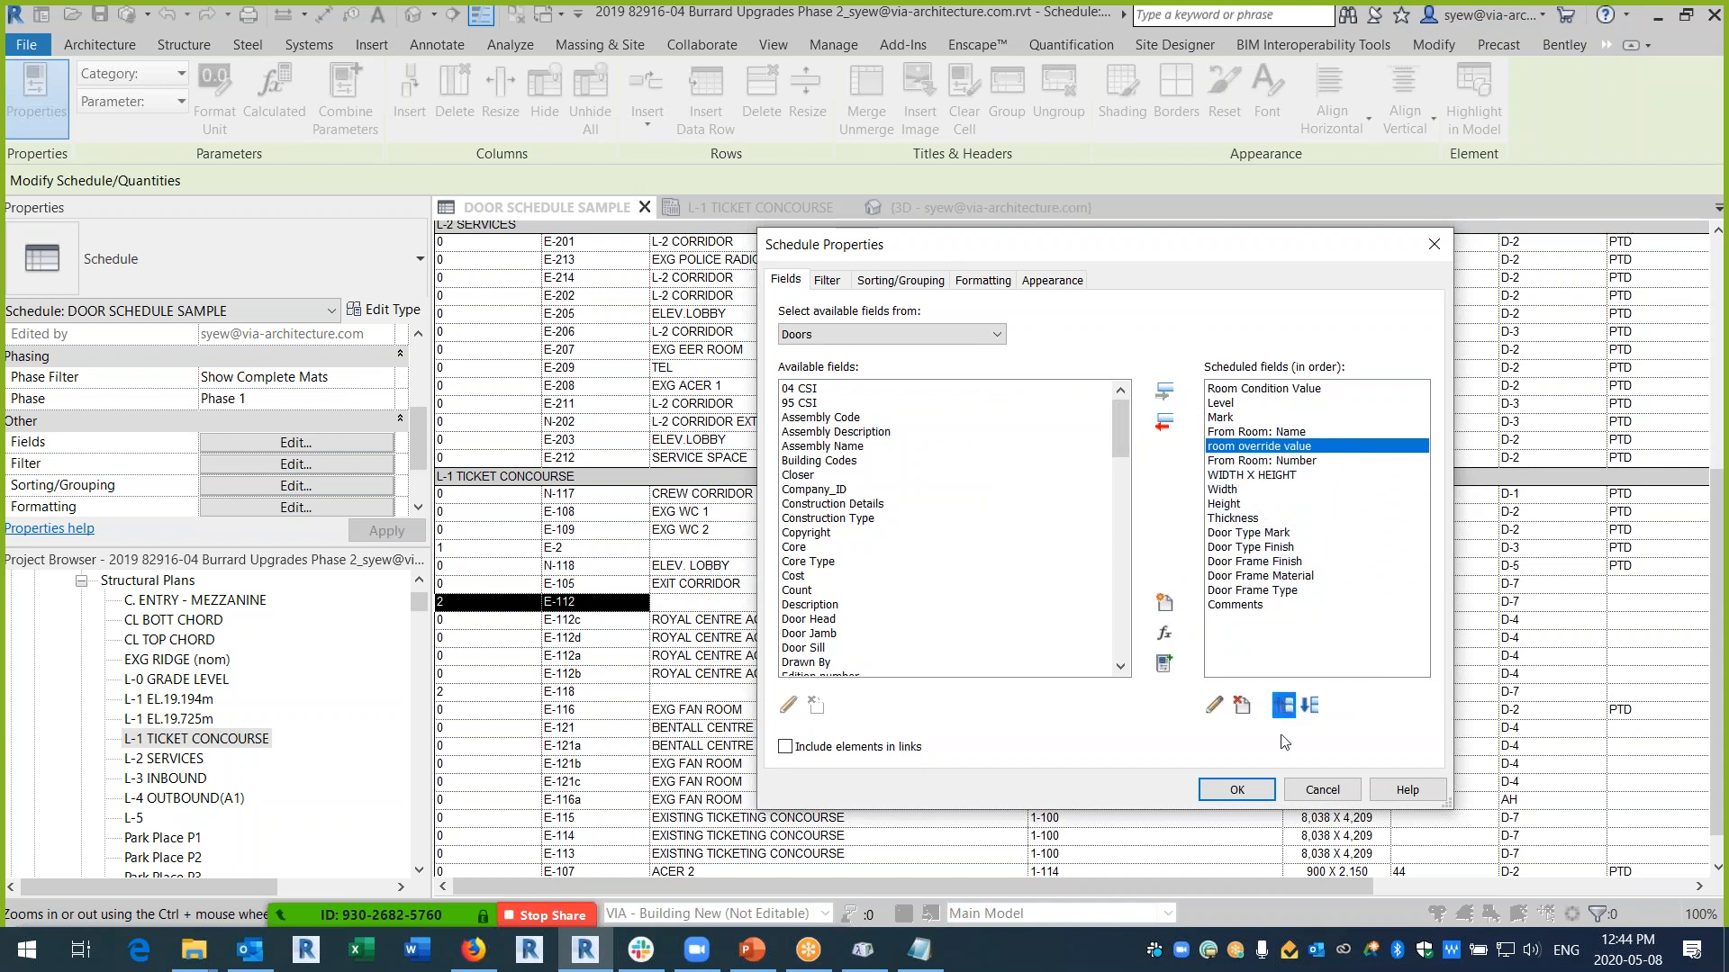
left_click(1237, 790)
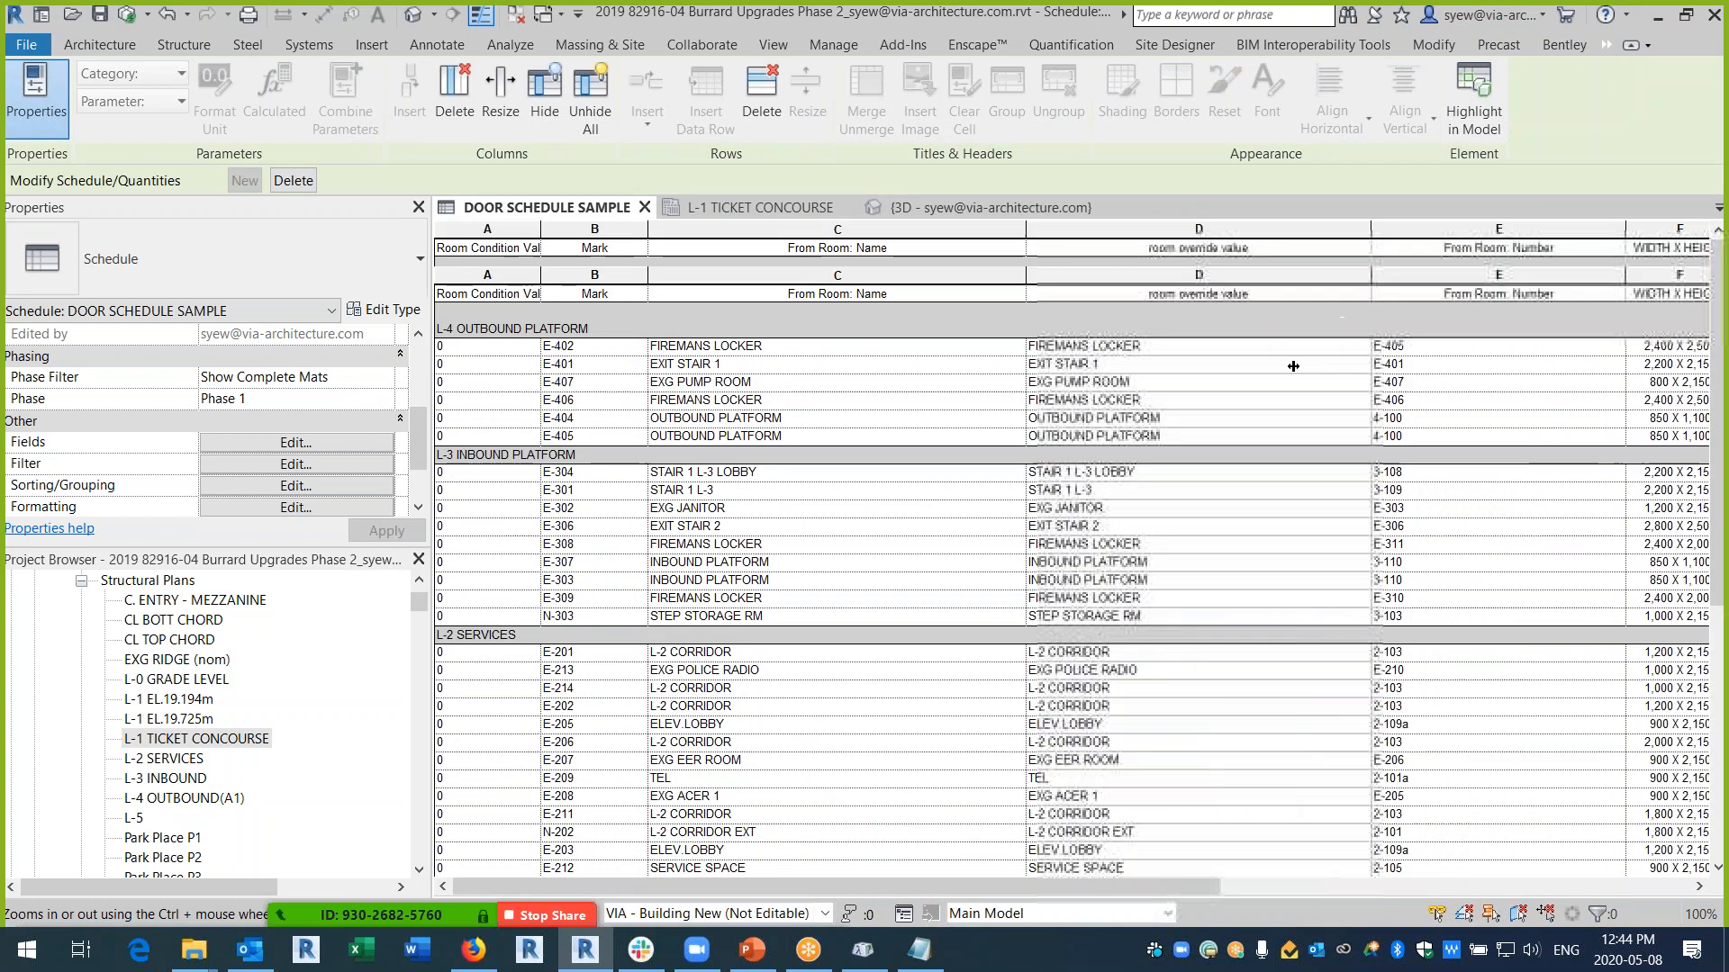
- Shade the From Room: Name column of the door schedule blue
left_click(846, 274)
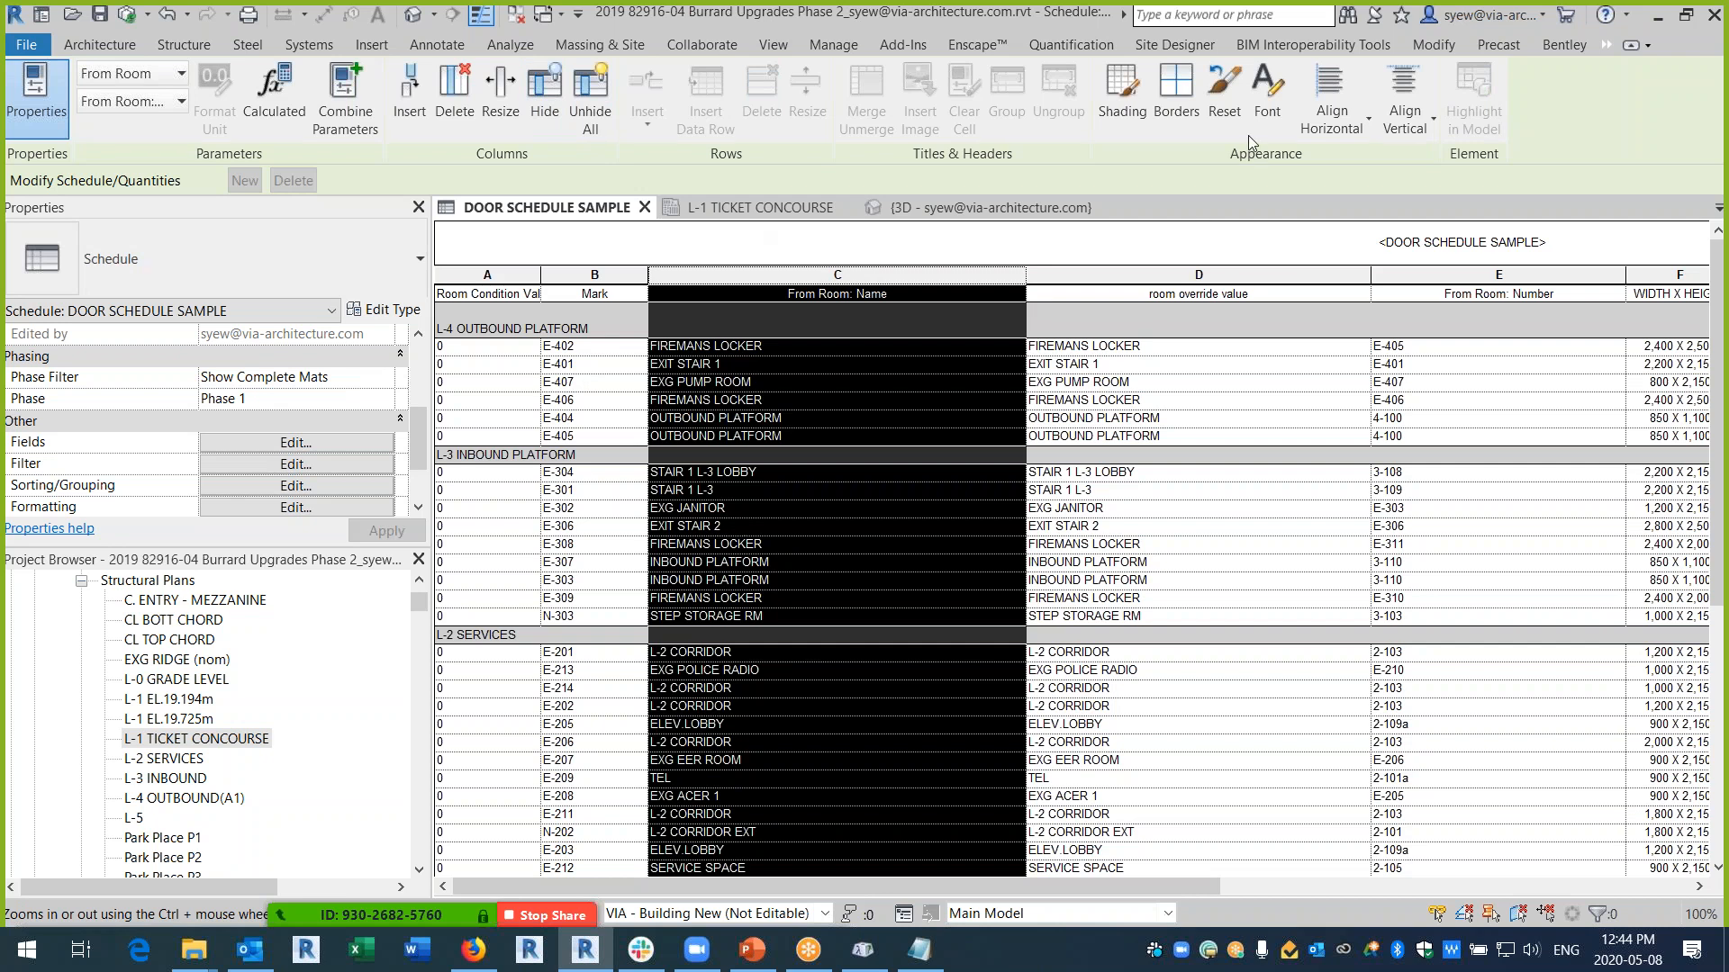
left_click(1121, 90)
left_click(779, 310)
left_click(671, 383)
left_click(949, 659)
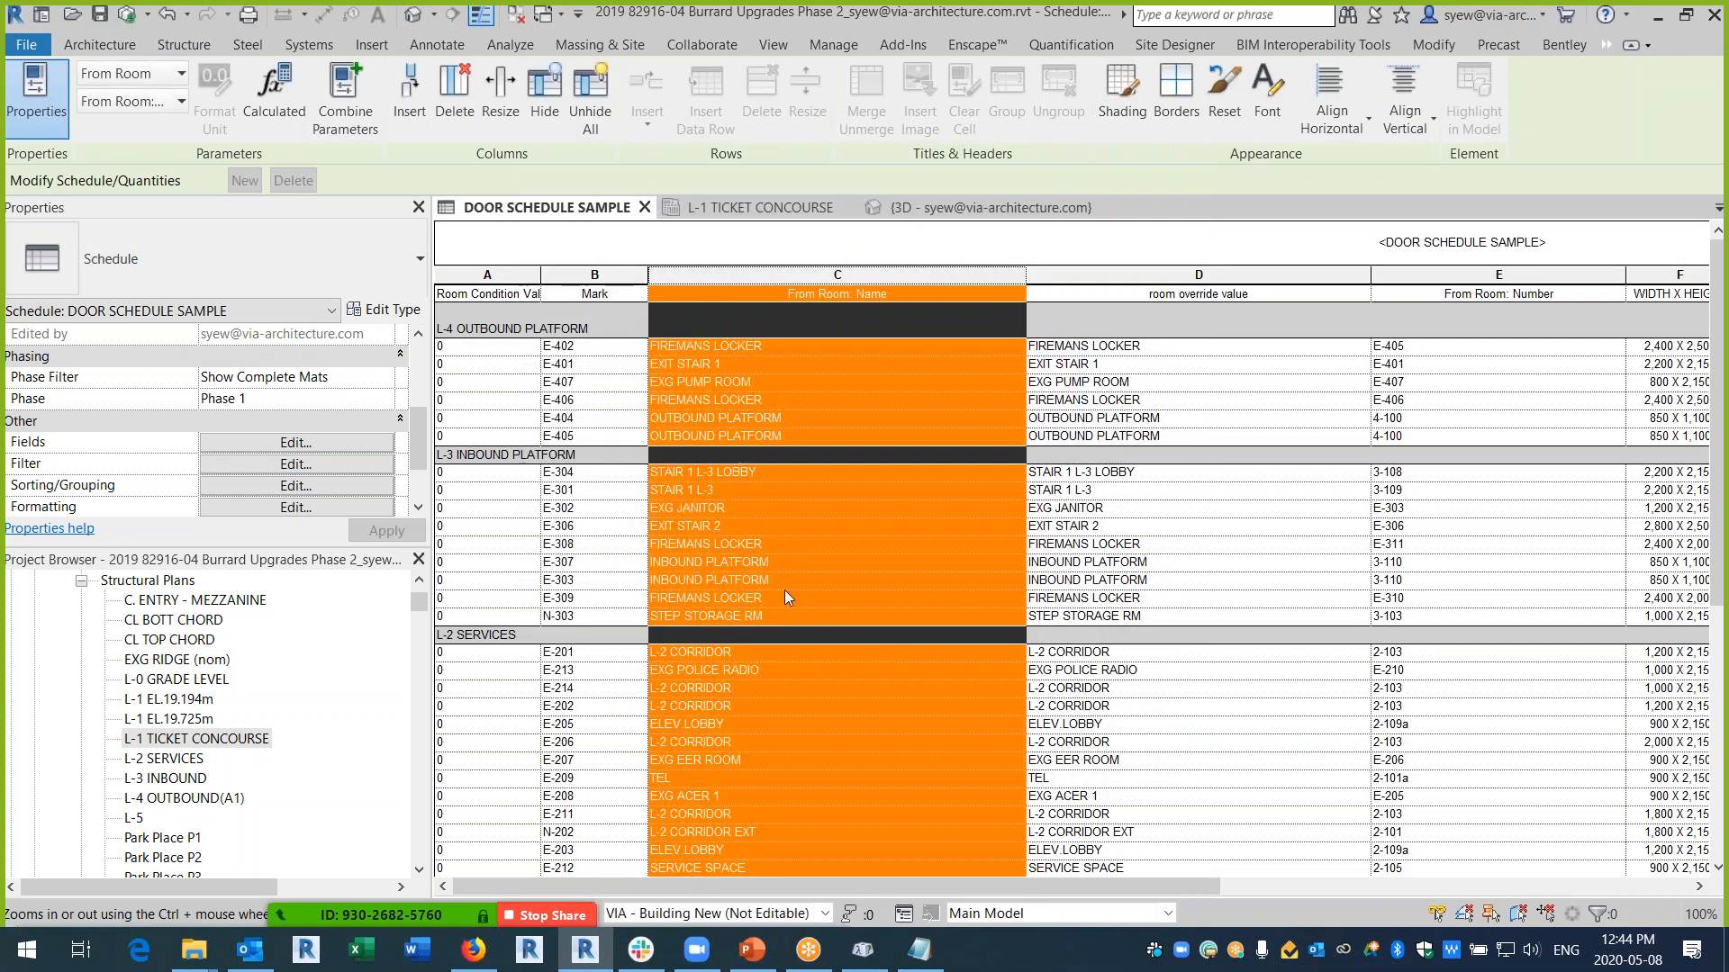
- Set the Room Condition Value of door N-303 to 27 and of door E-303 to 31
left_click(460, 616)
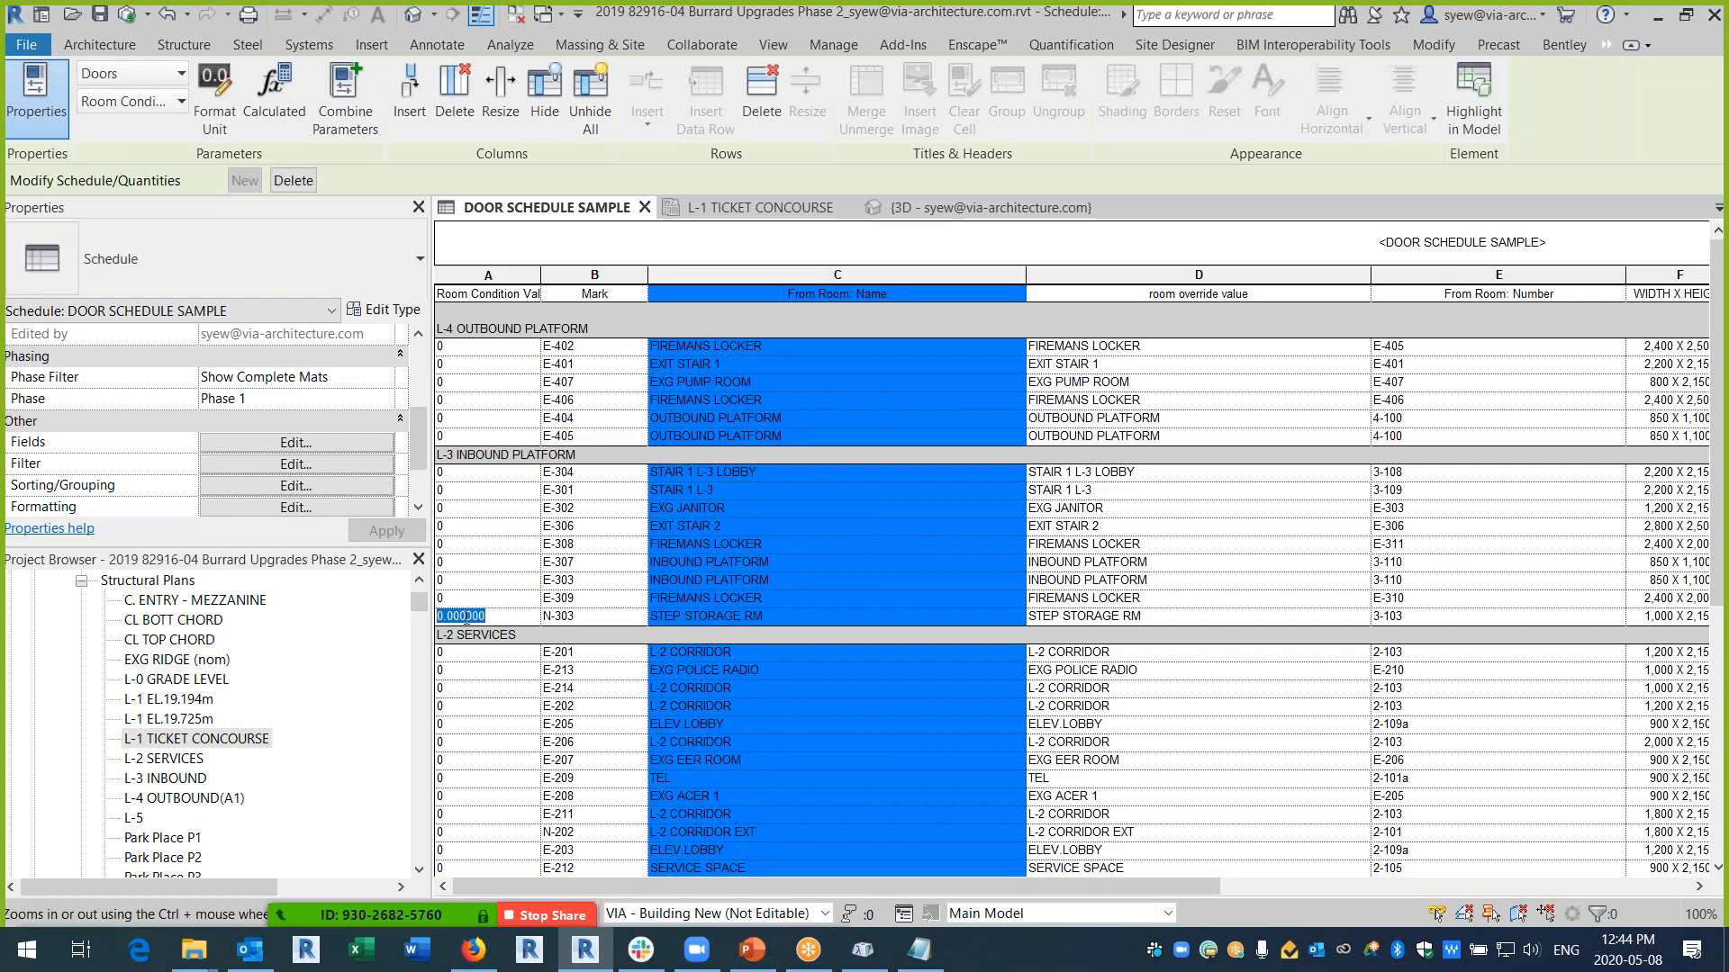
type("27")
key("Return")
left_click(482, 582)
type("31")
key("Return")
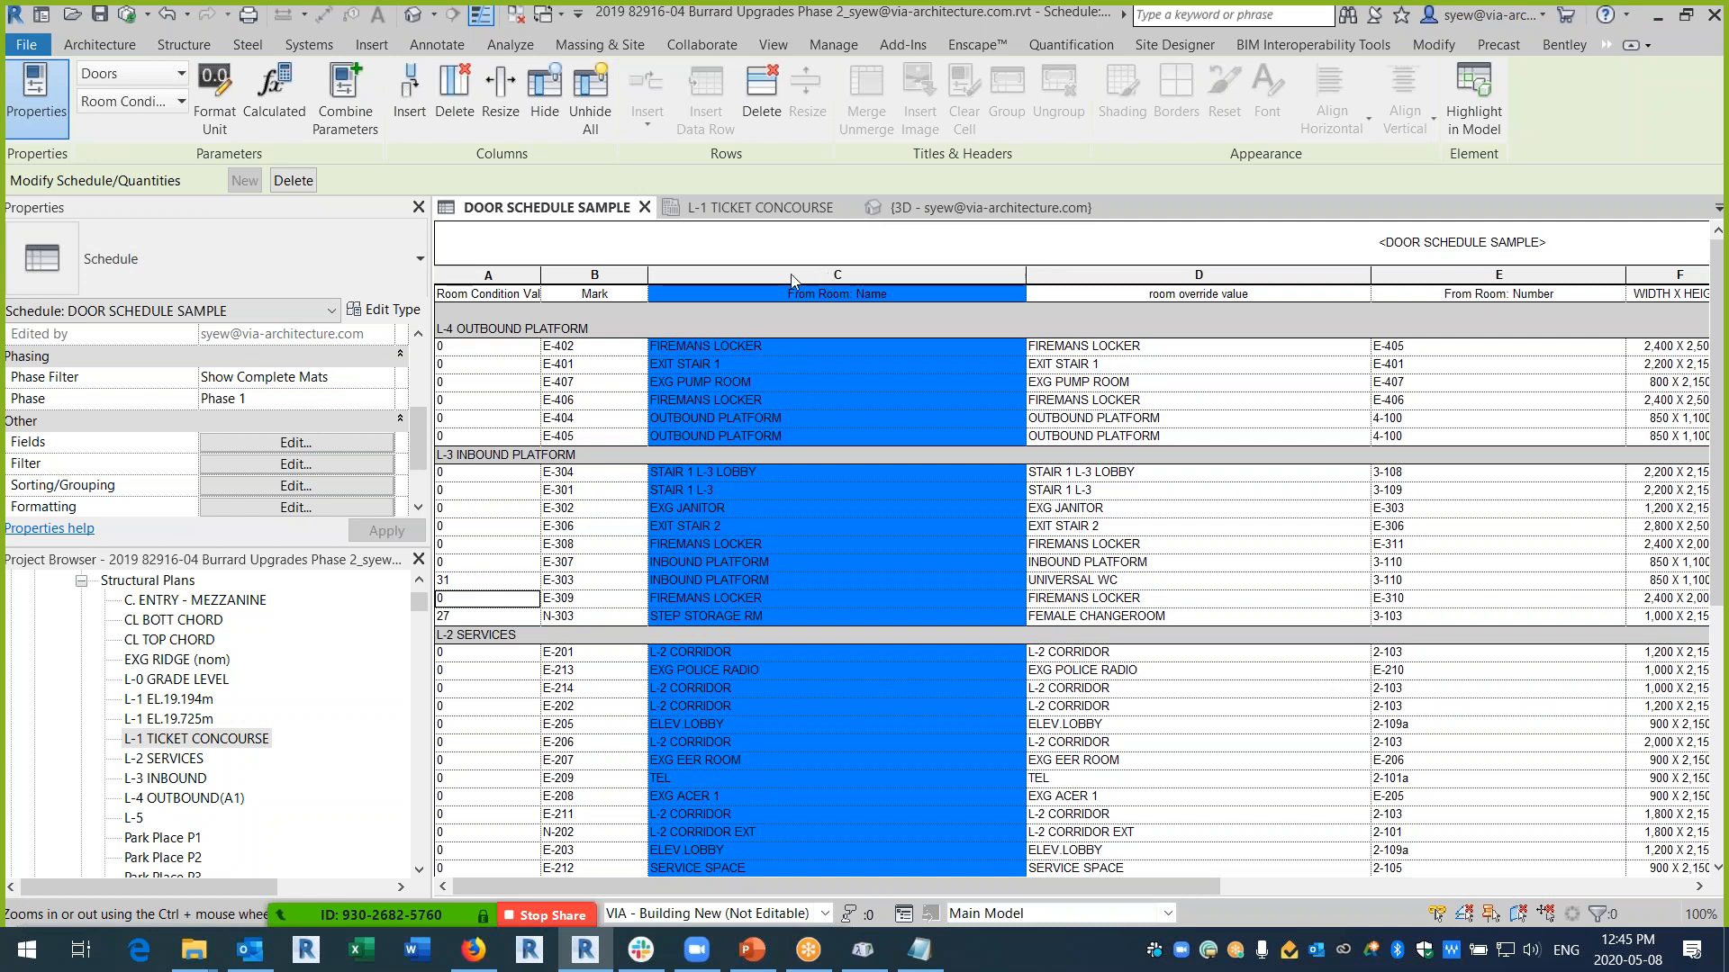
- Reset the Room Condition Value of doors E-303 and N-303 to 0
left_click(478, 581)
type("0")
left_click(475, 617)
type("0")
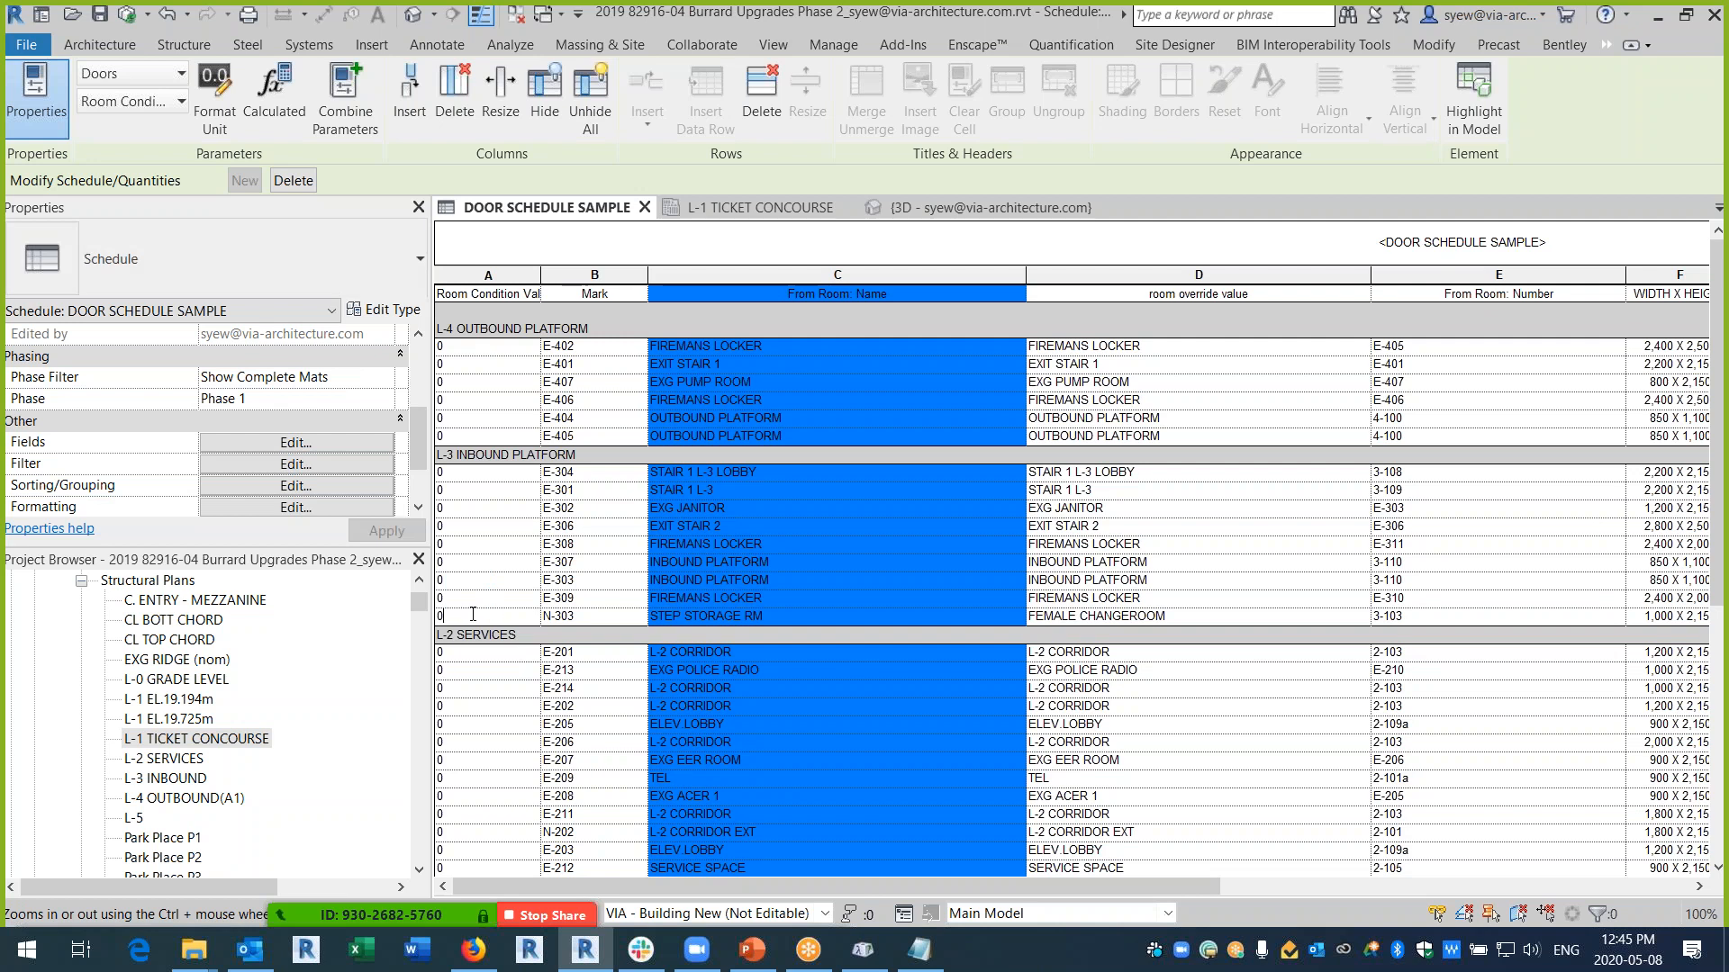
key("Return")
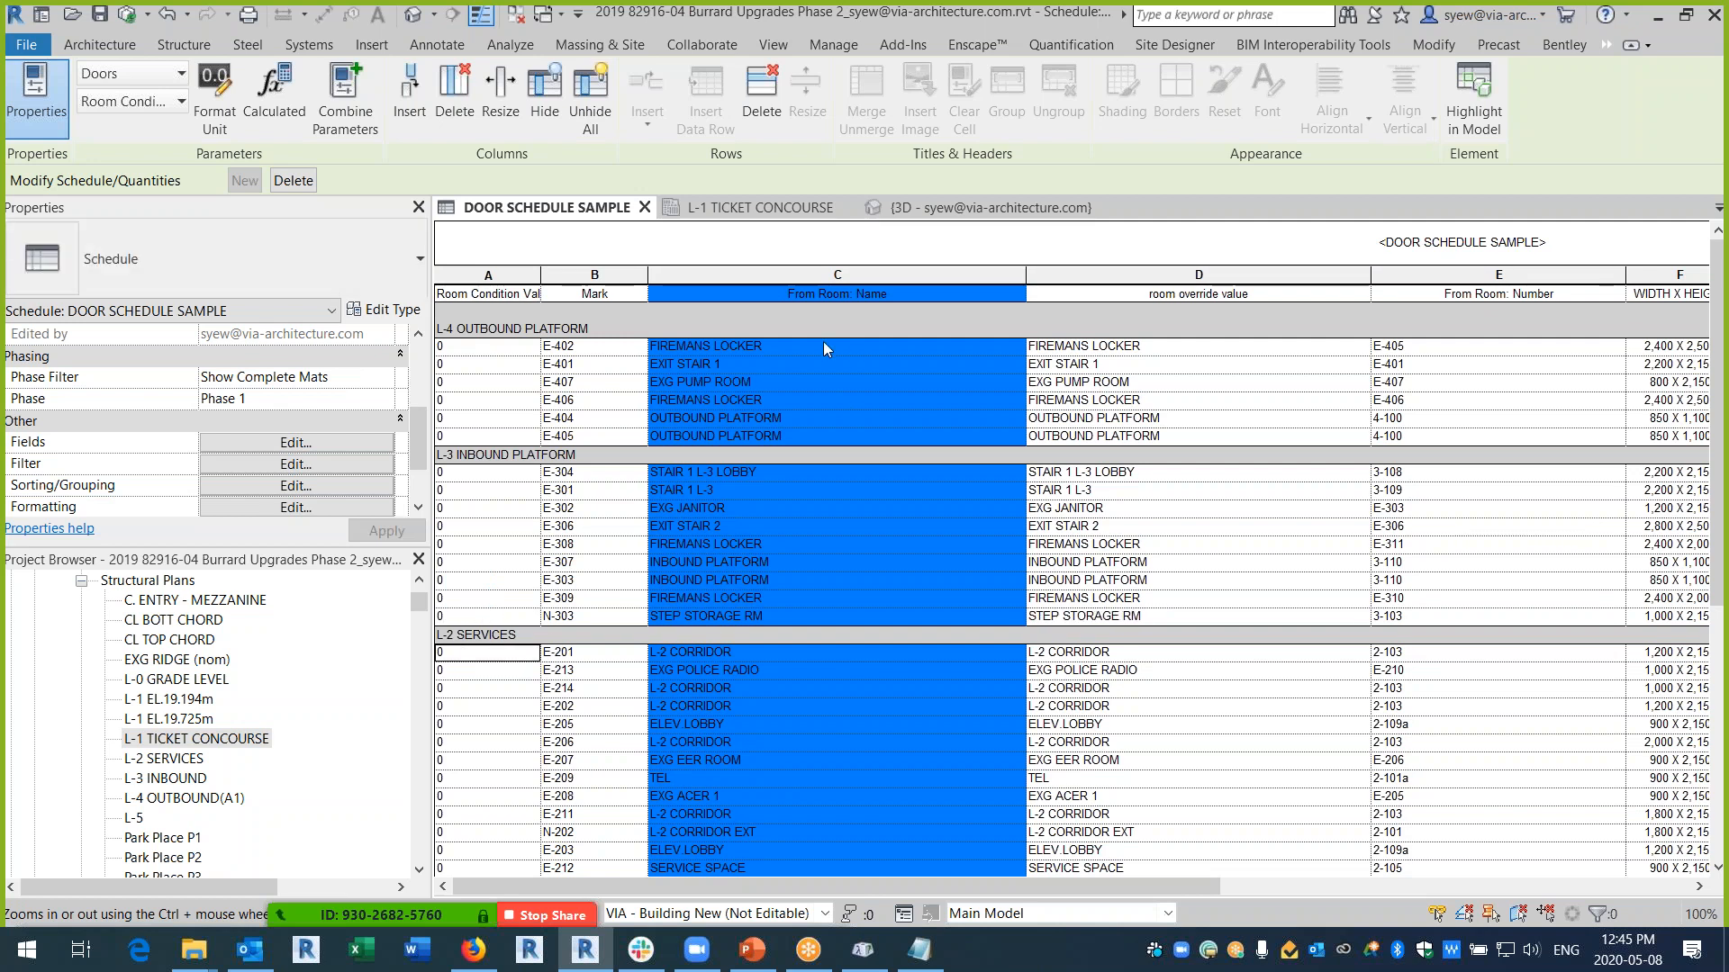
- View the From Room: Name choices for door E-308, and set door E-302's room to STAIR 1 L-3 LOBBY
left_click(829, 542)
left_click(1015, 545)
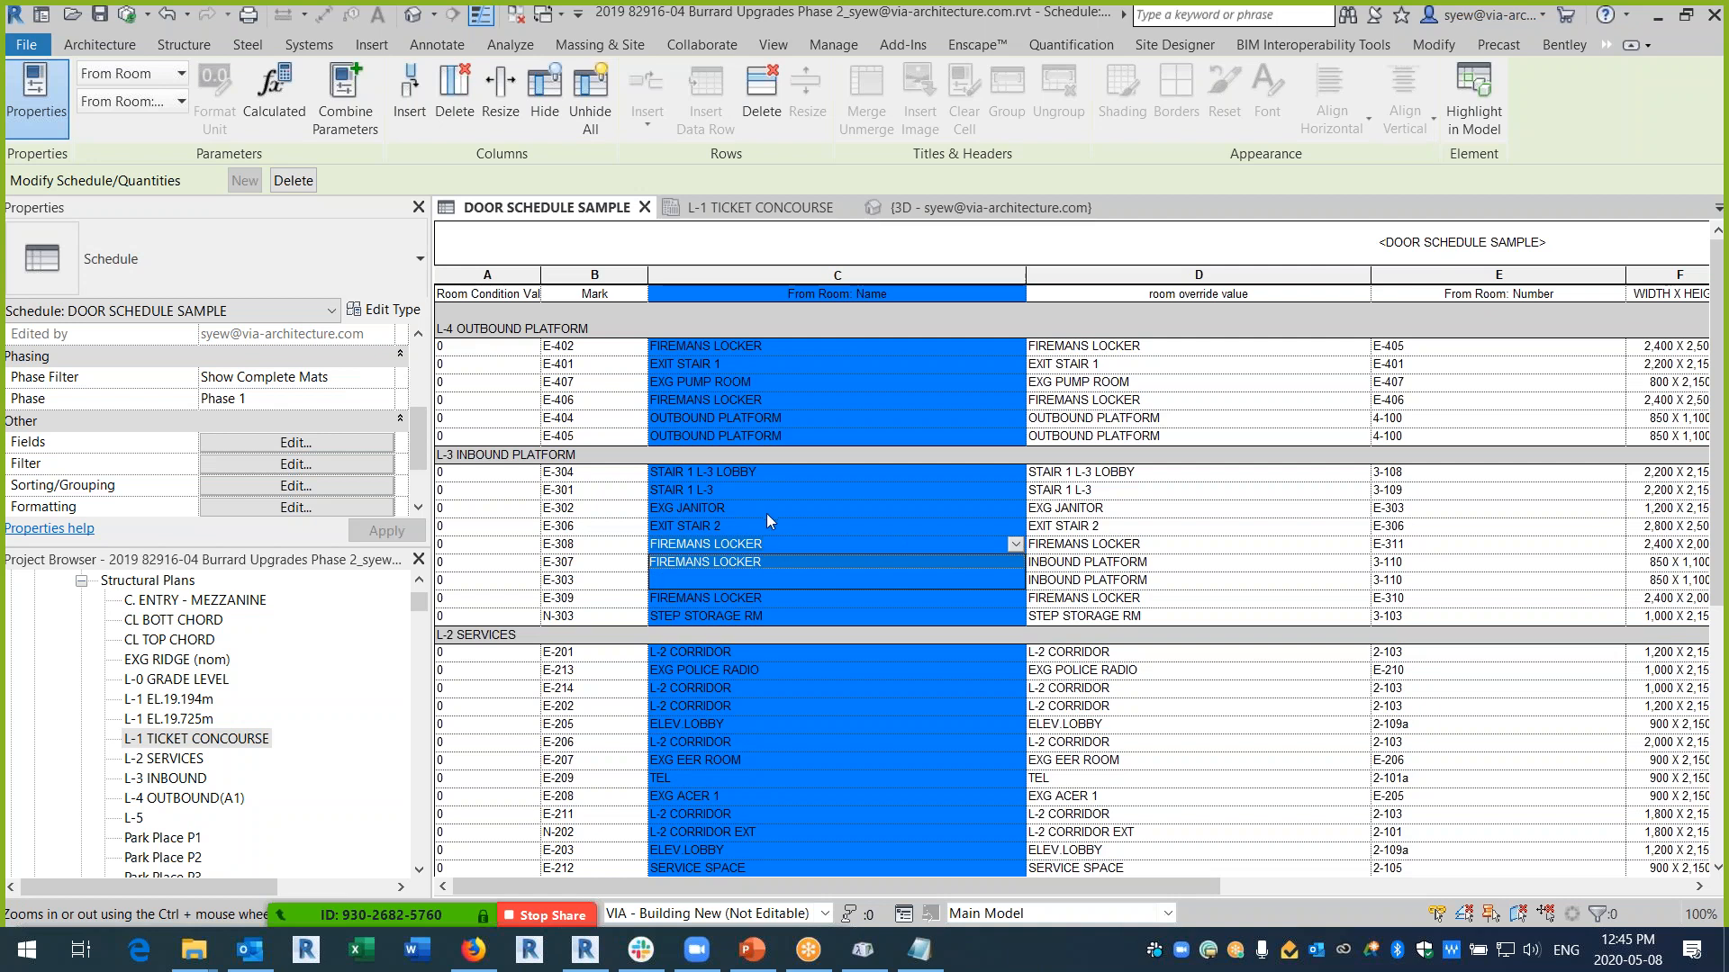
left_click(765, 509)
left_click(1016, 511)
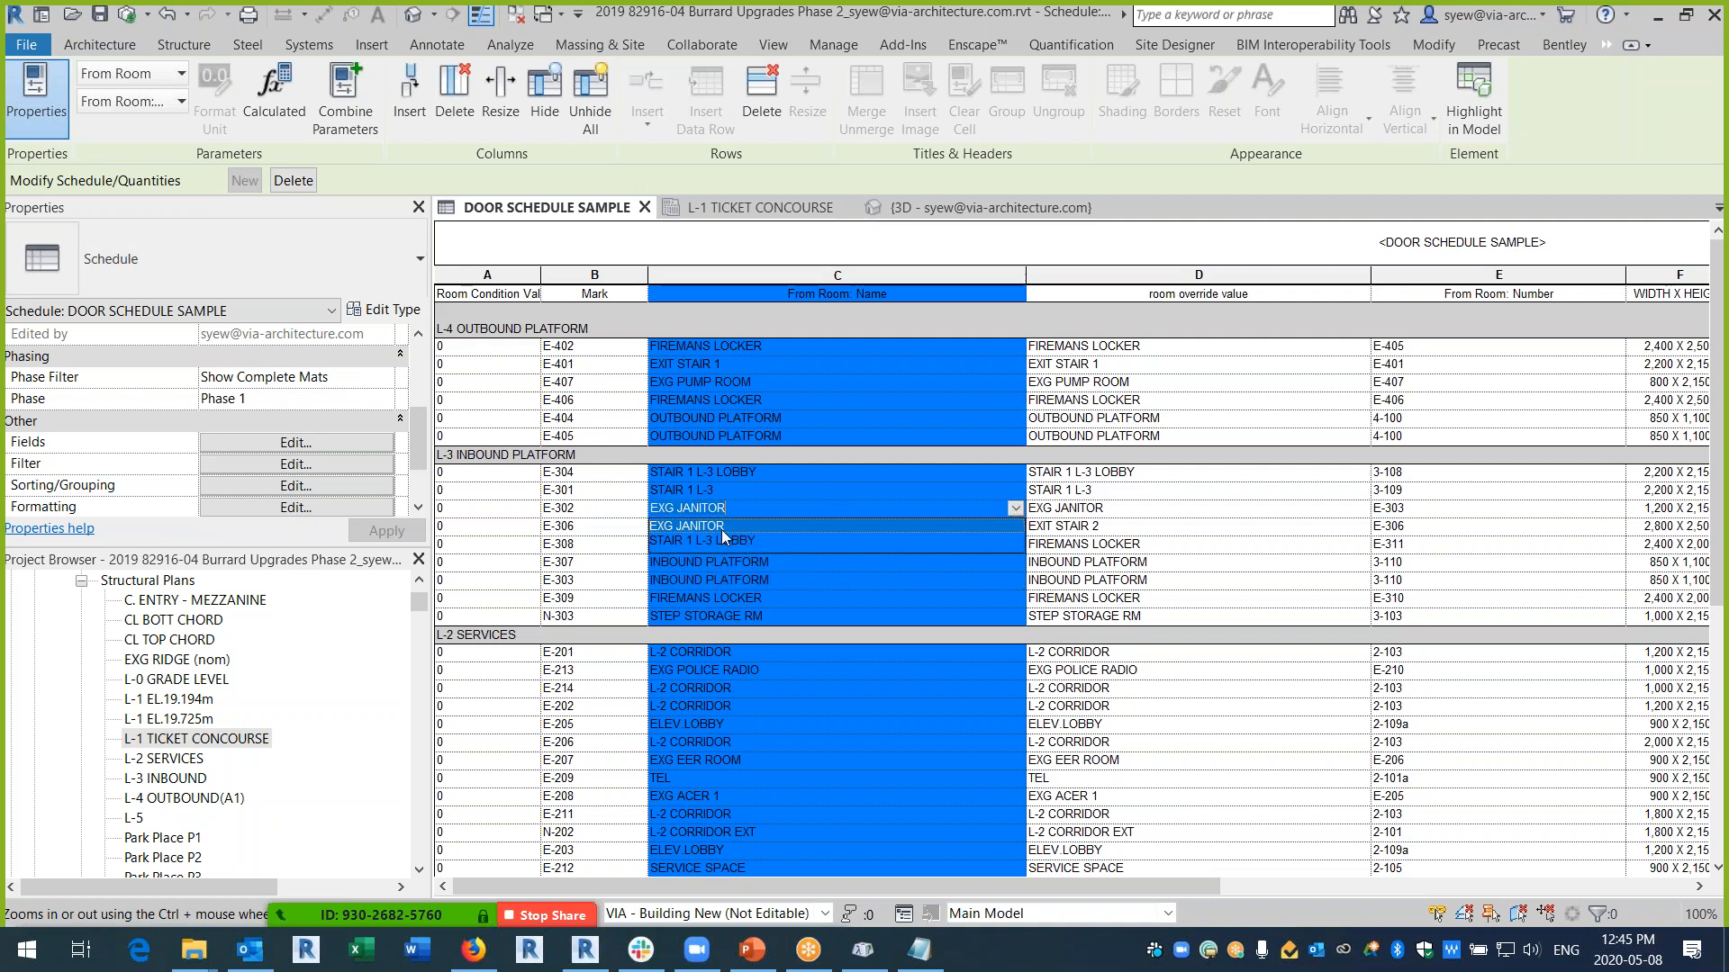
left_click(711, 543)
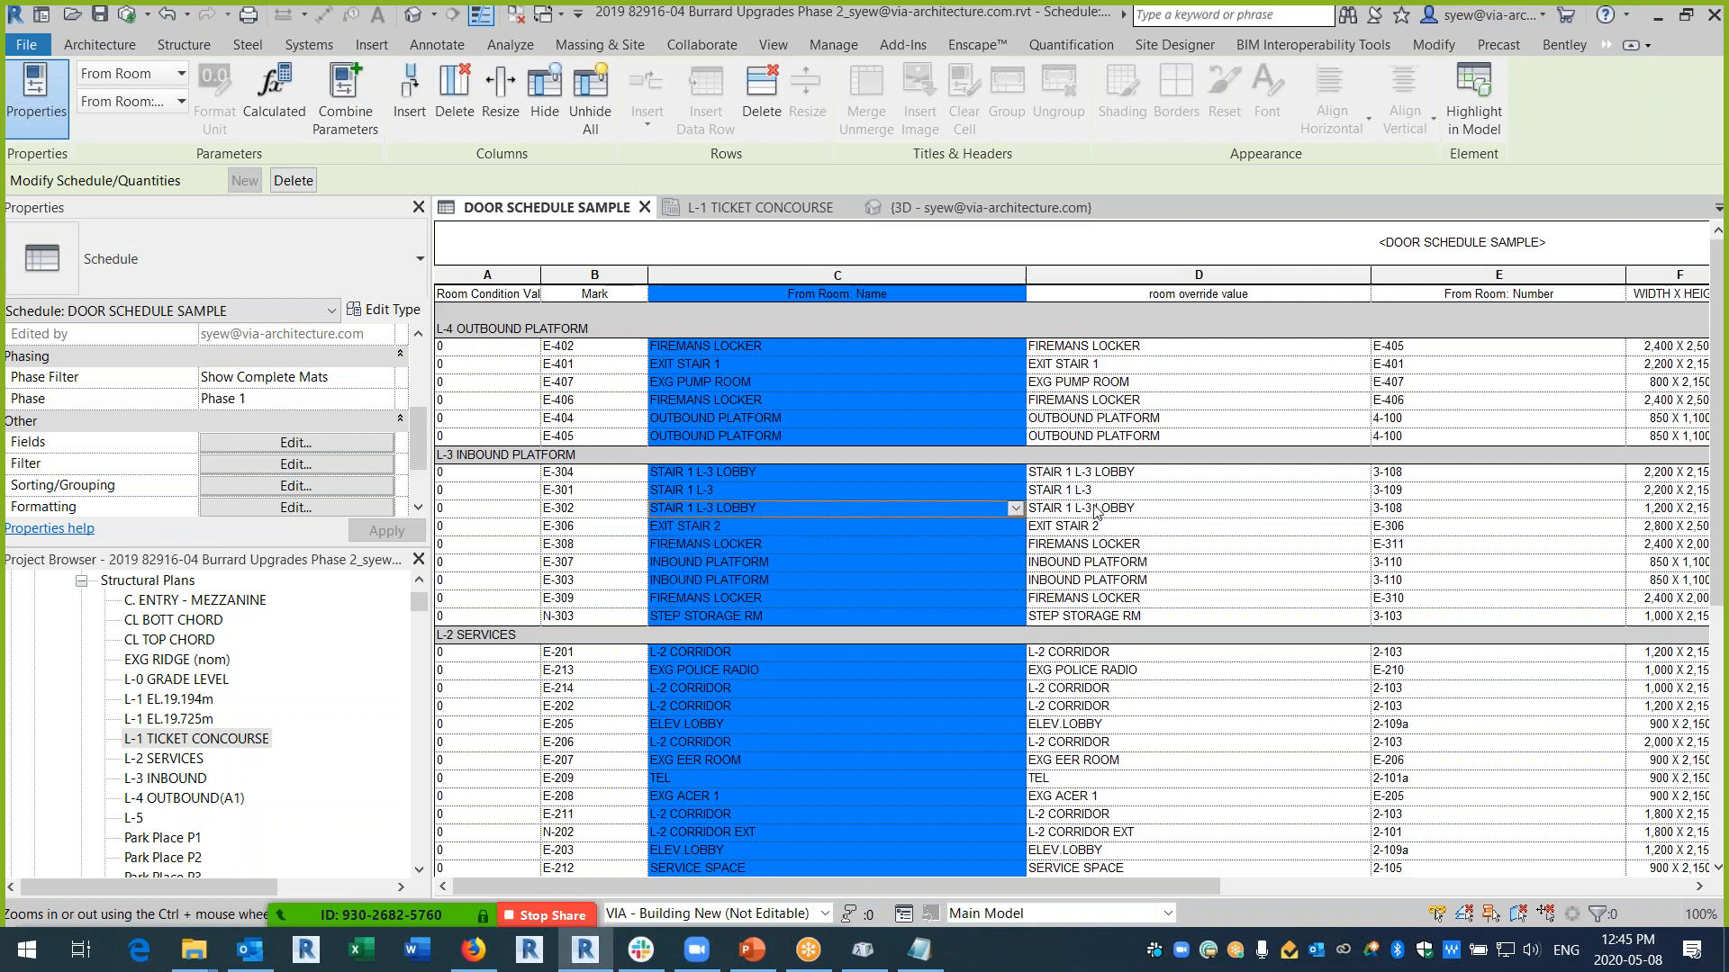
- Set door E-302's From Room: Name back to EXG JANITOR and view its available room choices
left_click(1016, 509)
left_click(726, 551)
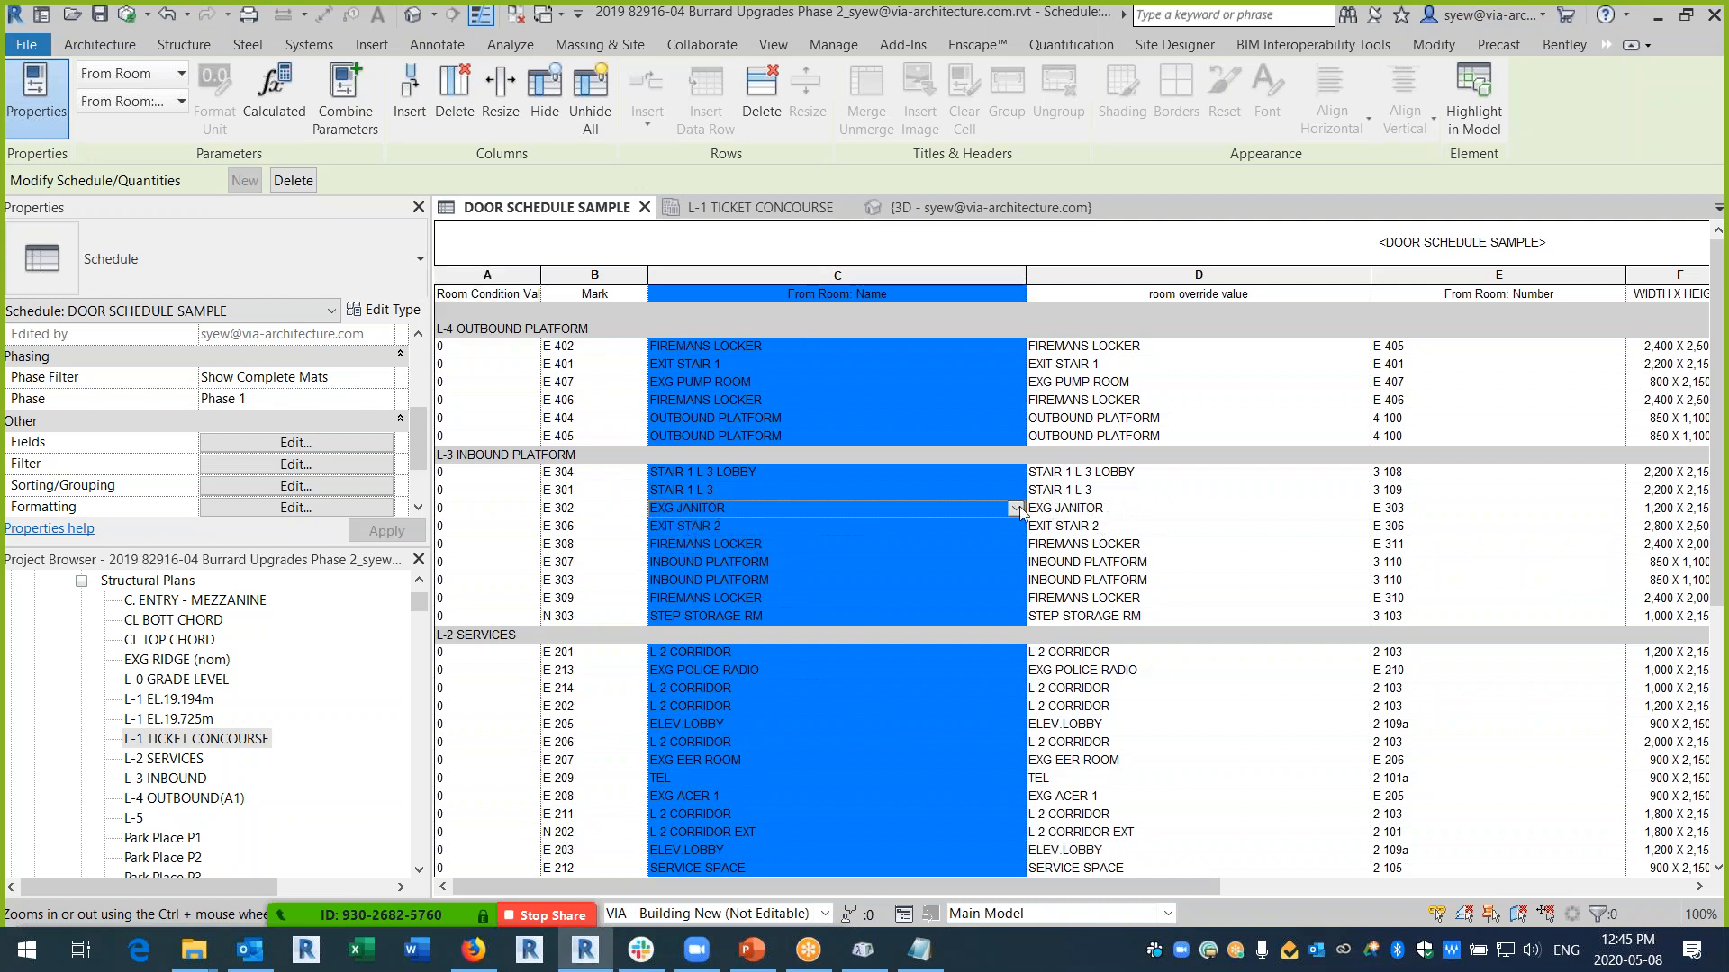
left_click(1015, 508)
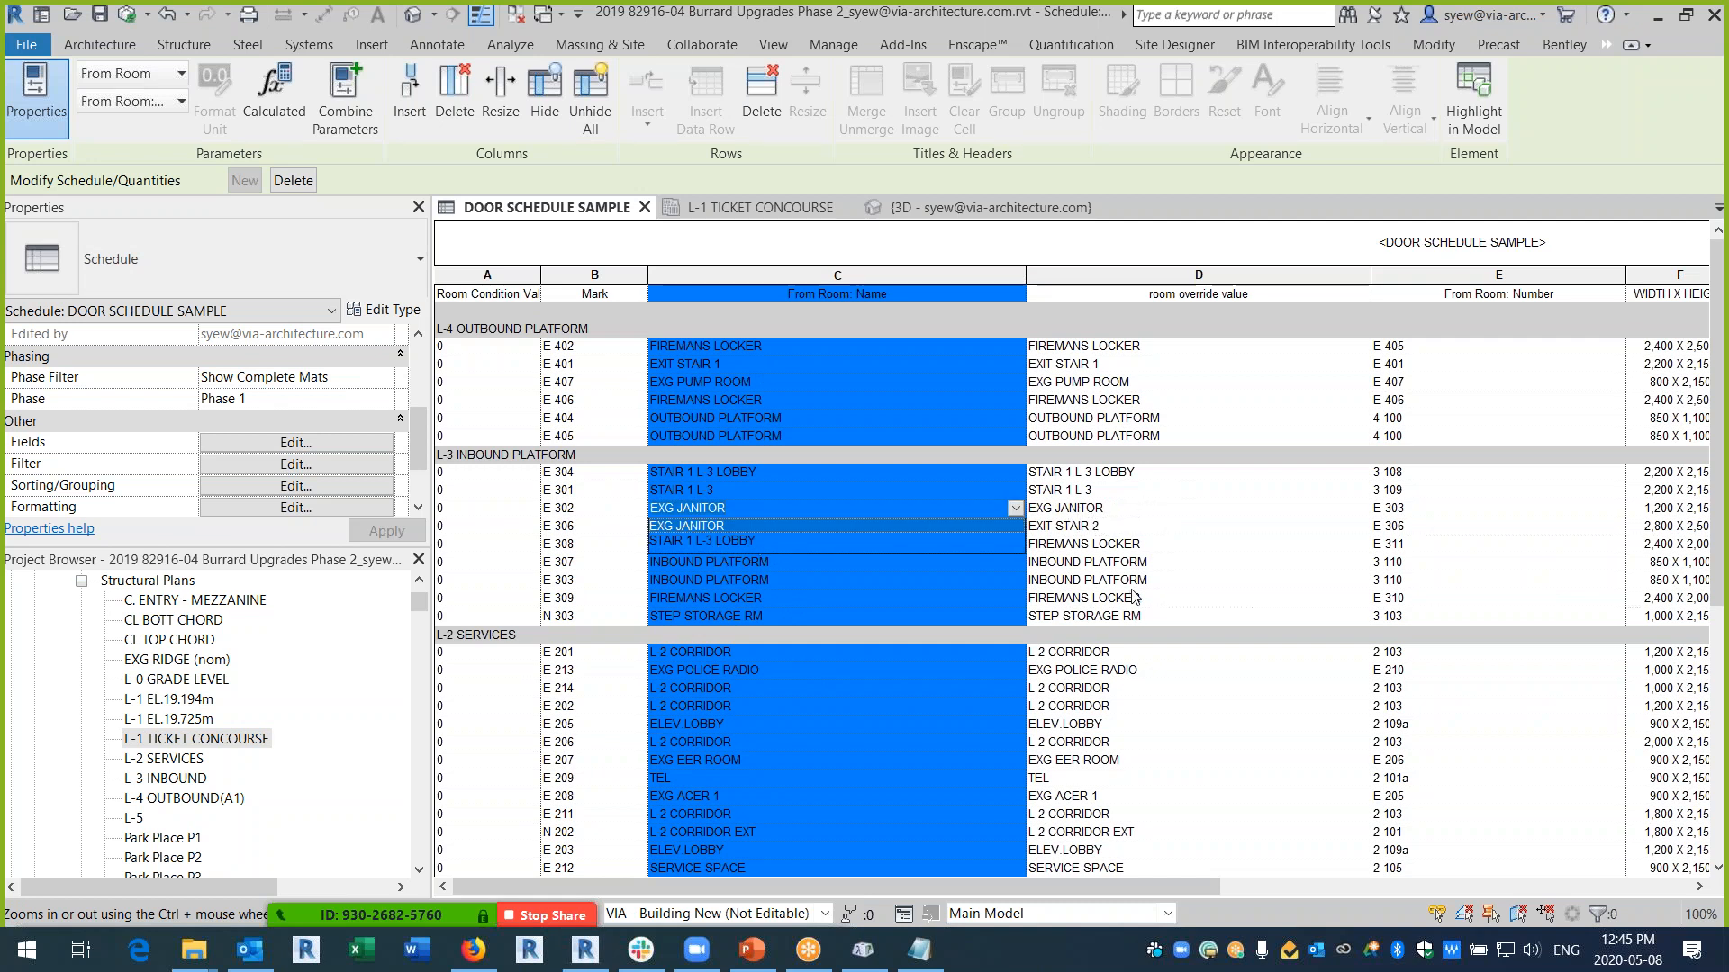
key("Escape")
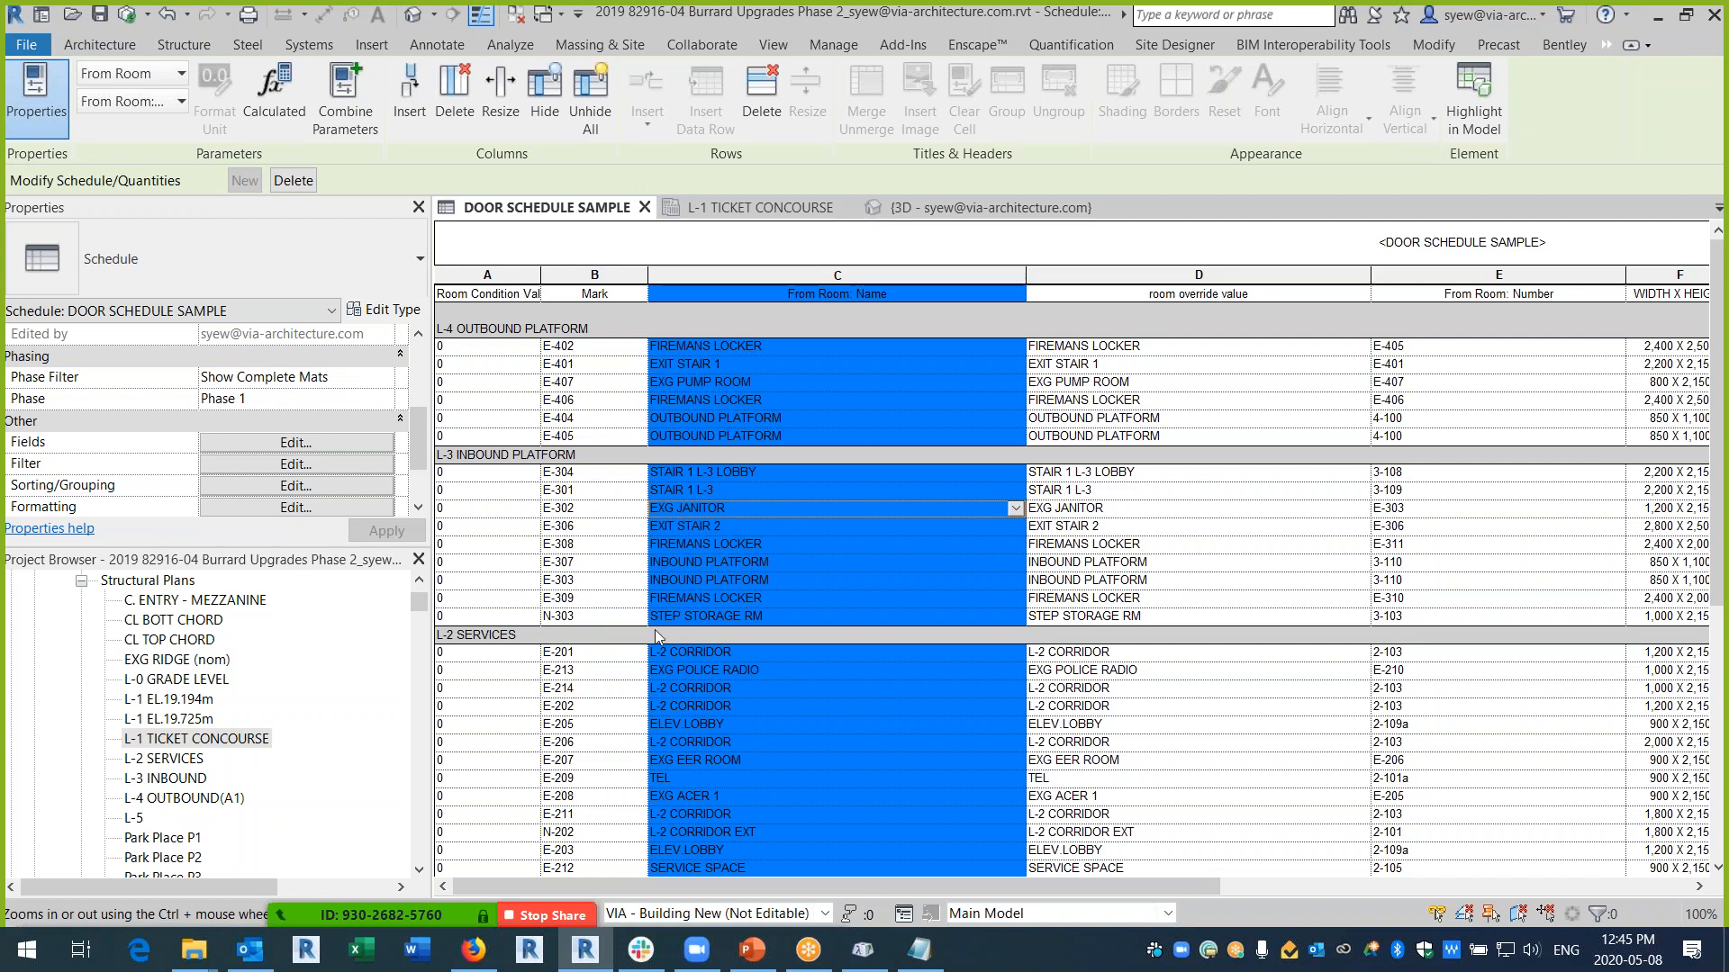
- Shade the Room Condition Value column of the door schedule yellow
left_click(491, 277)
left_click(1122, 90)
left_click(672, 333)
left_click(958, 664)
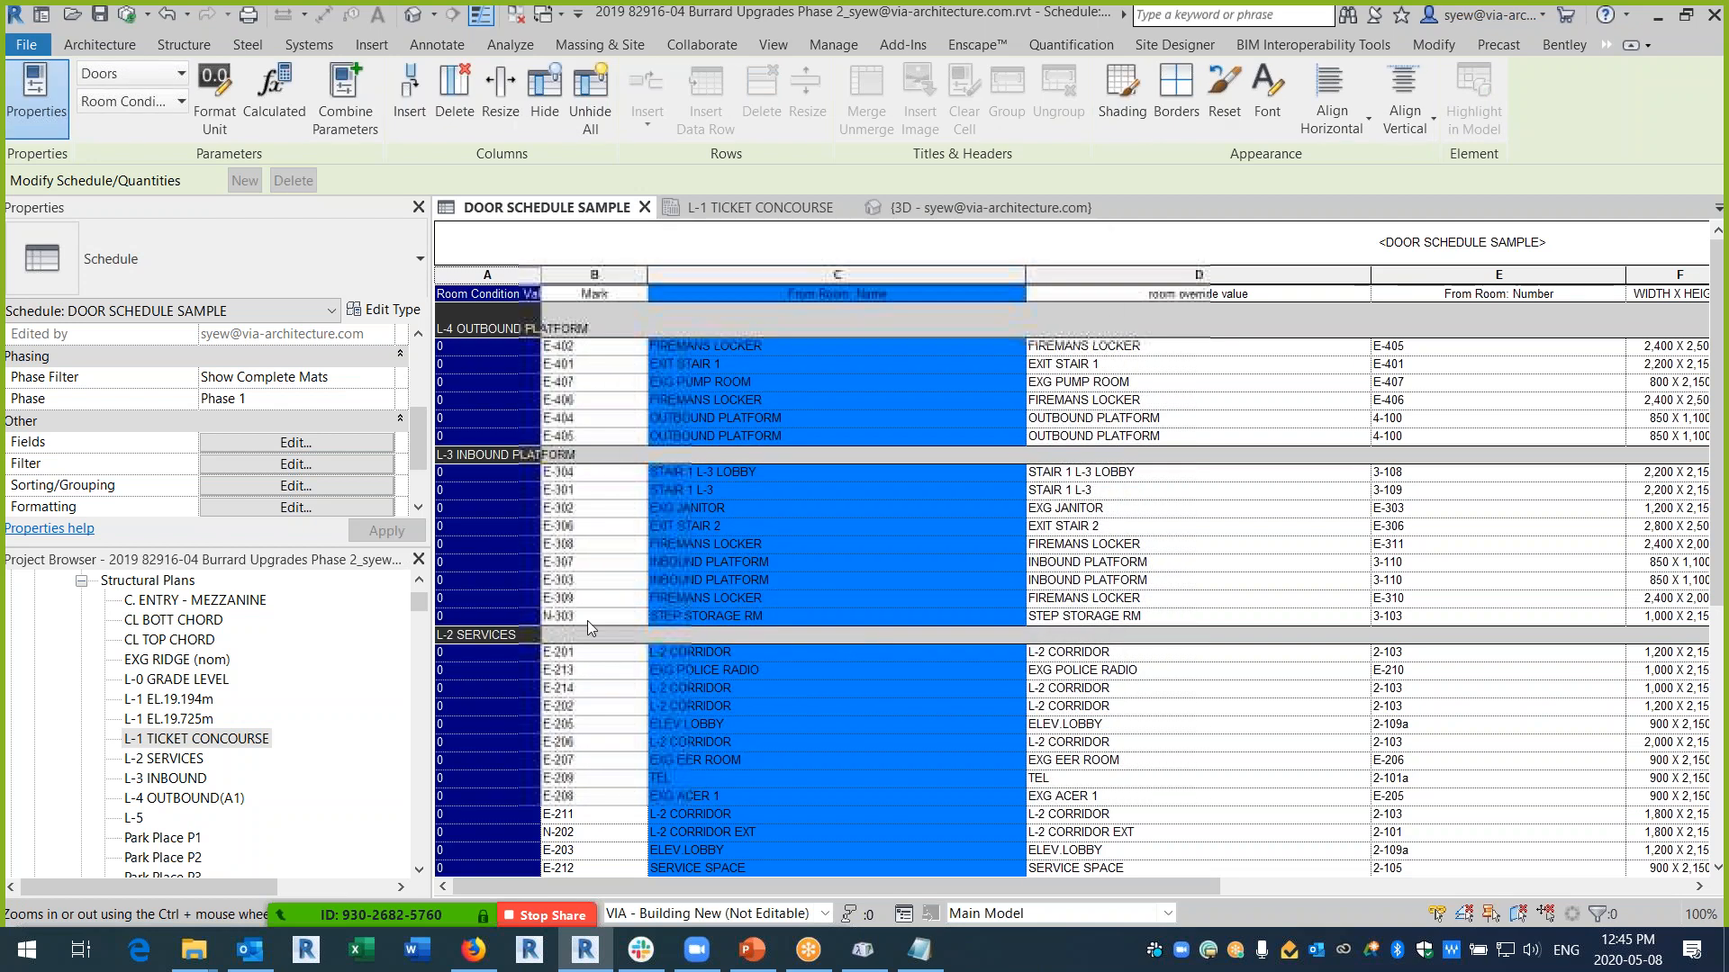
left_click(482, 562)
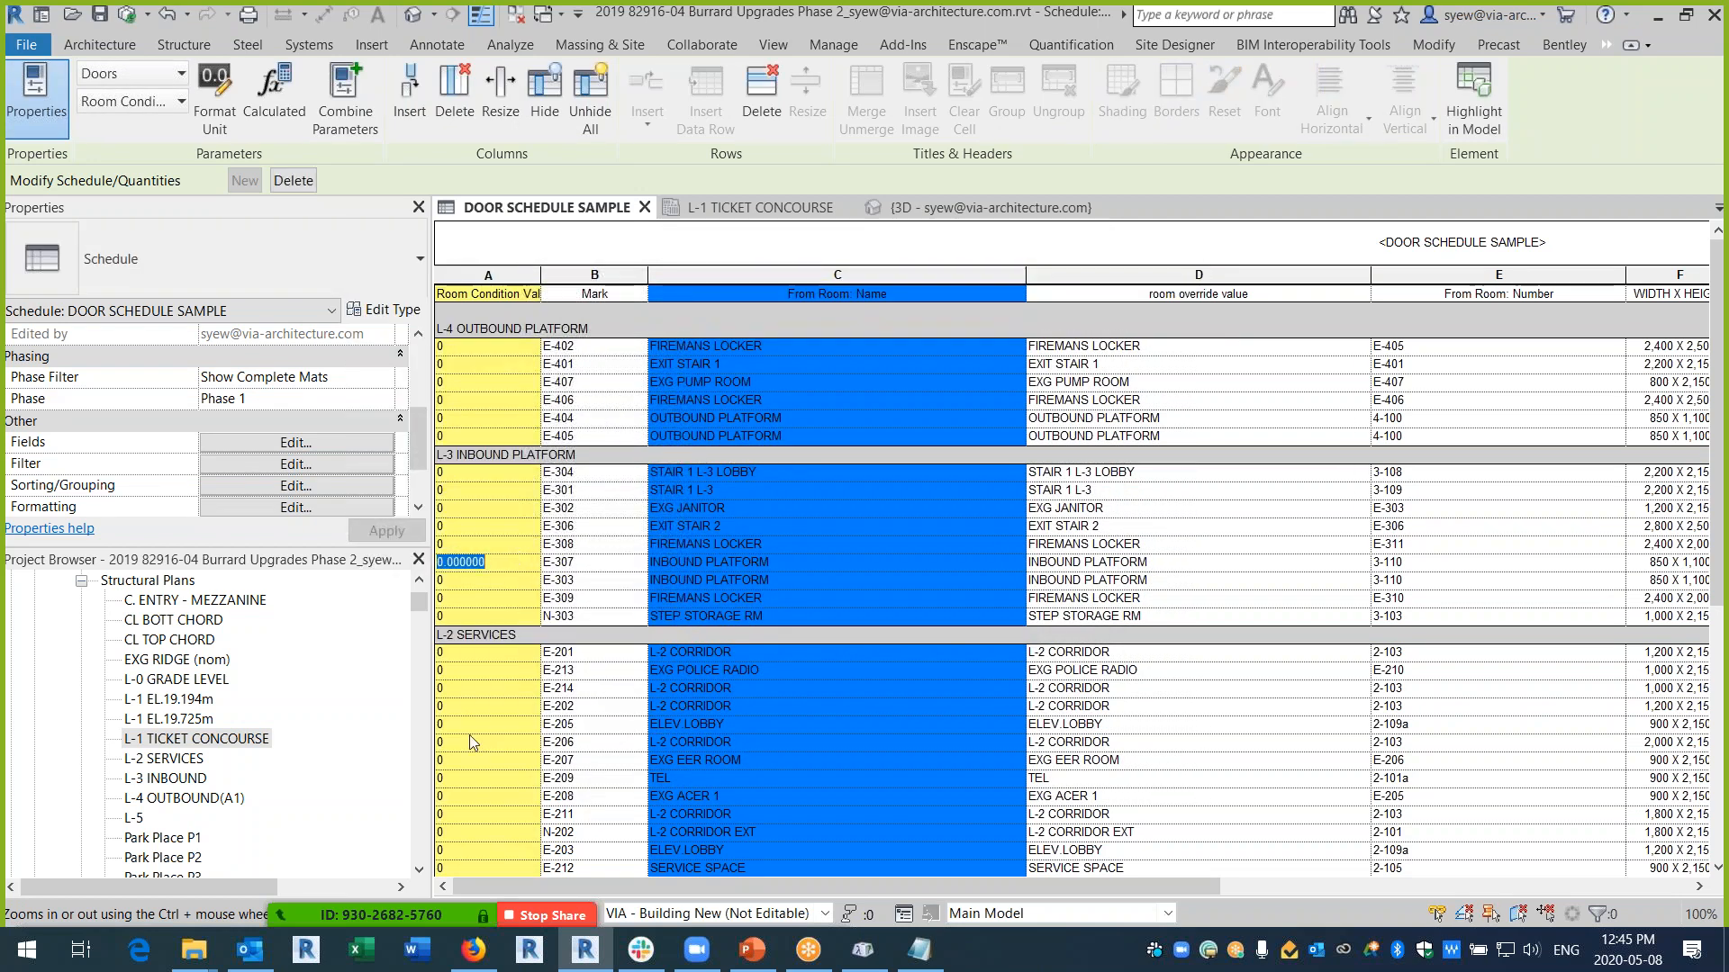
- Compare the From Room: Name column with the room override values down through the L-1 TICKET CONCOURSE doors
left_click(885, 278)
scroll(749, 567, "down", 8)
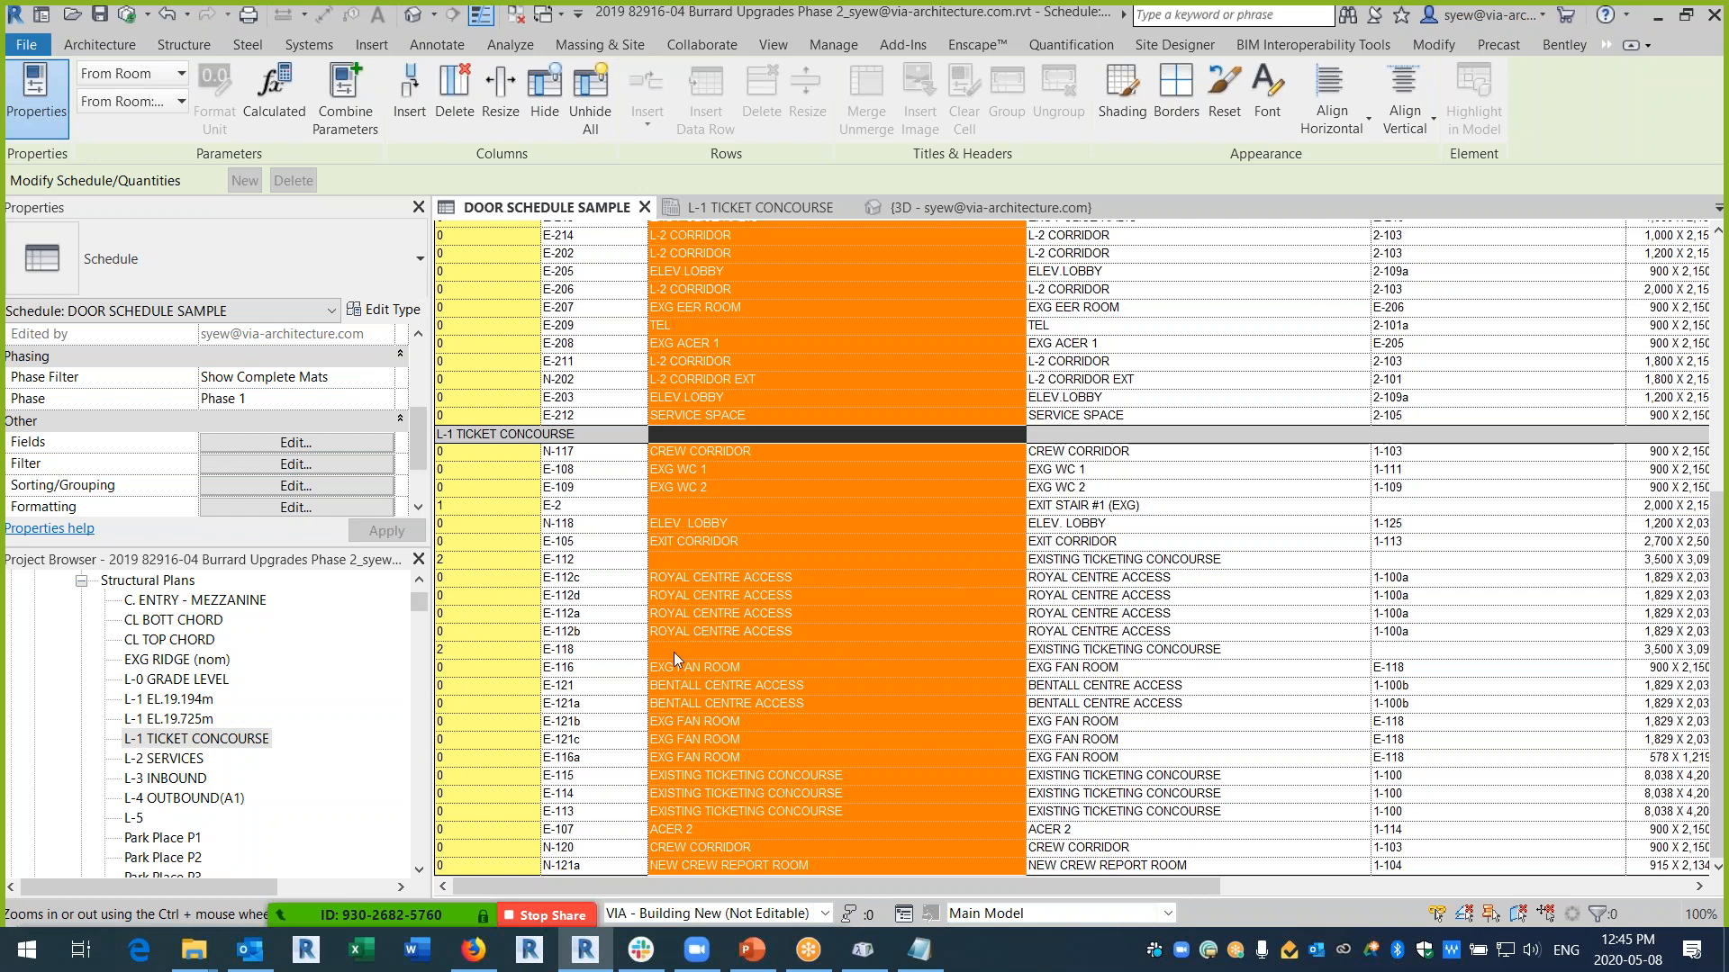
scroll(1367, 608, "up", 8)
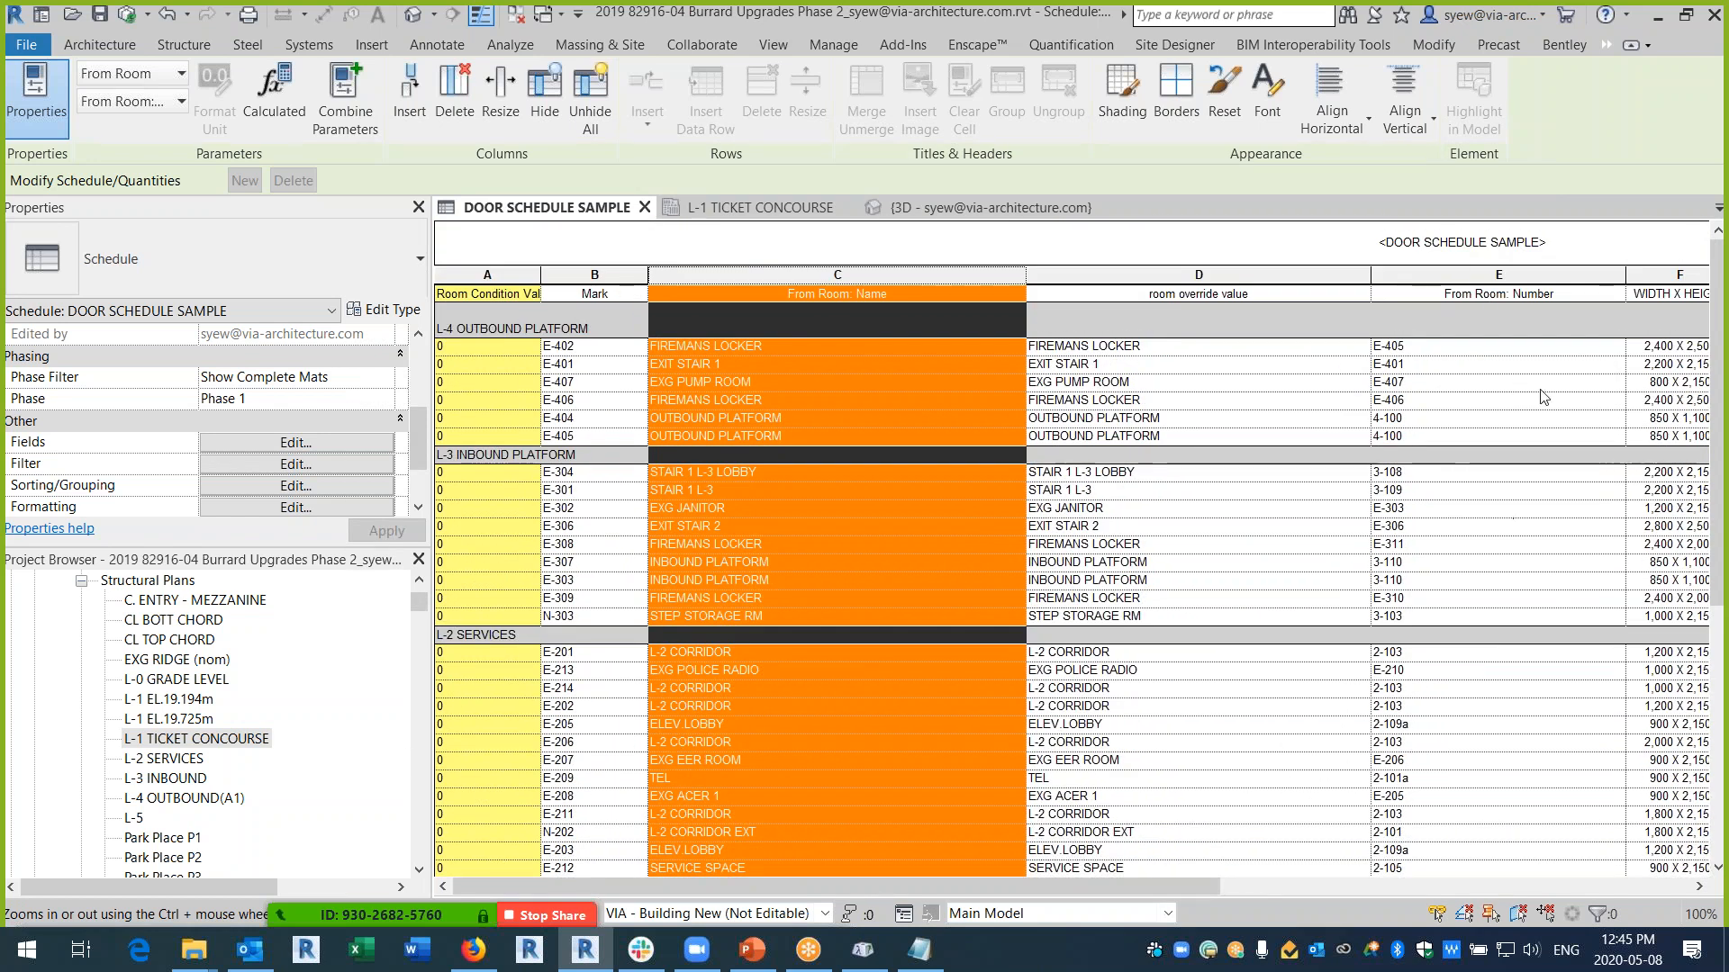
- Close Room Condition Value name.txt and open Room Condition Value number.txt from the T001 - Revit Schedule folder
left_click(919, 949)
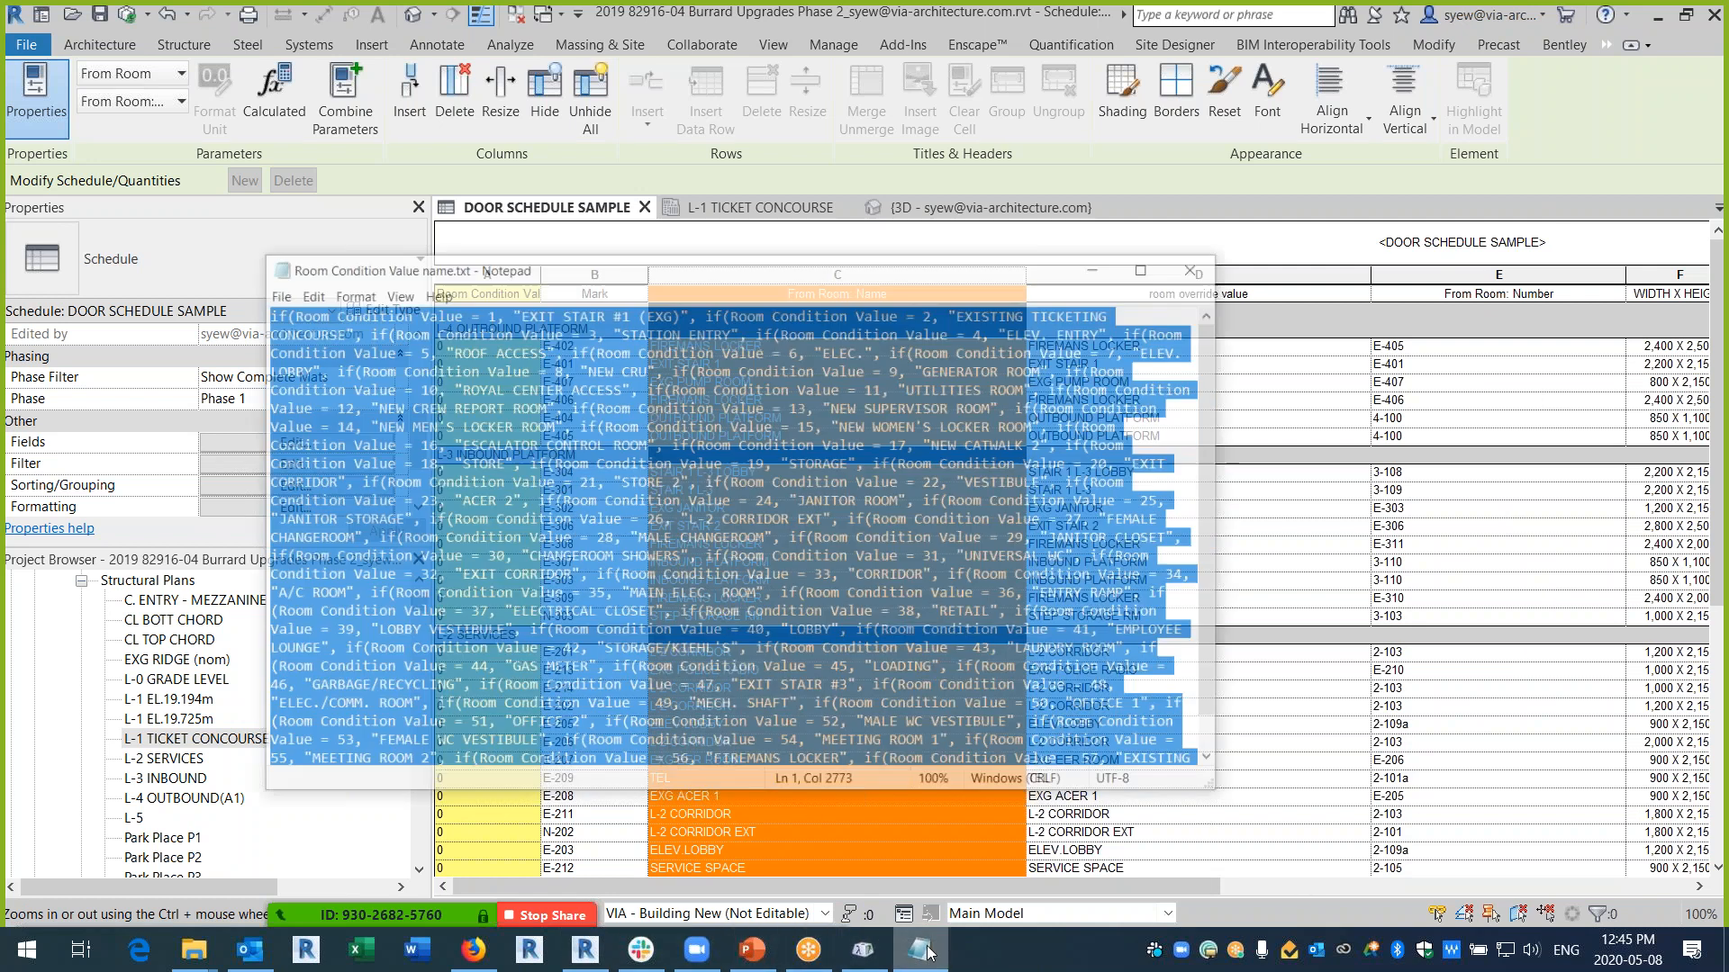
left_click(1206, 200)
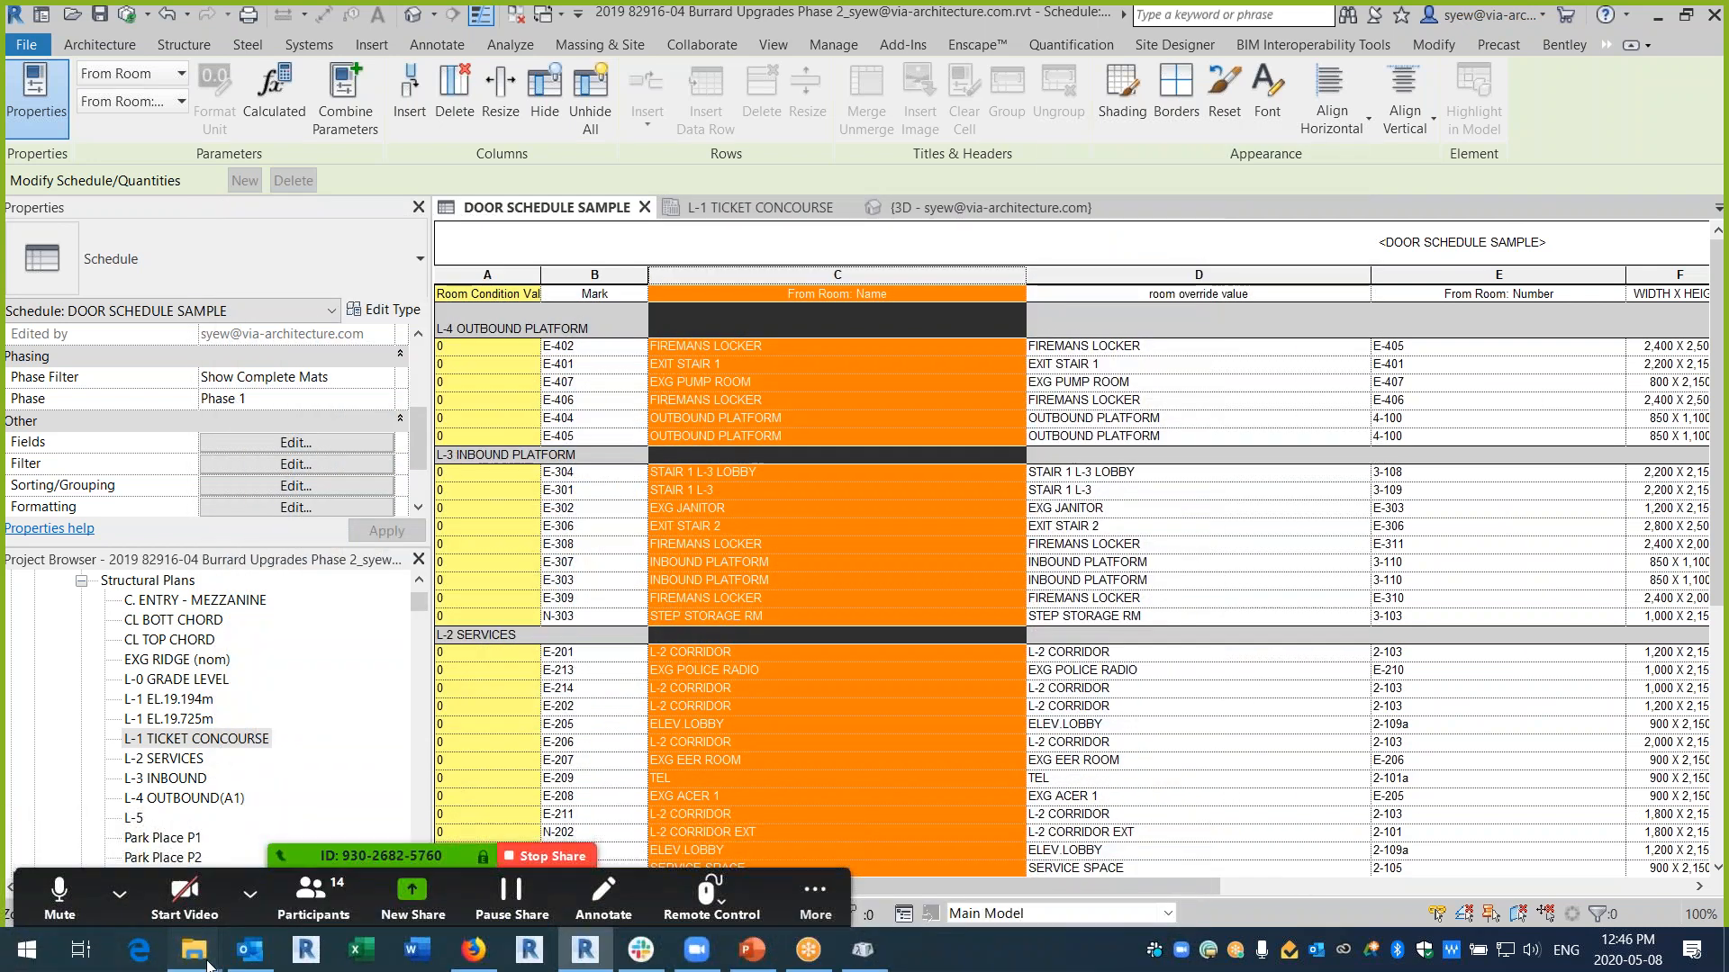
left_click(400, 855)
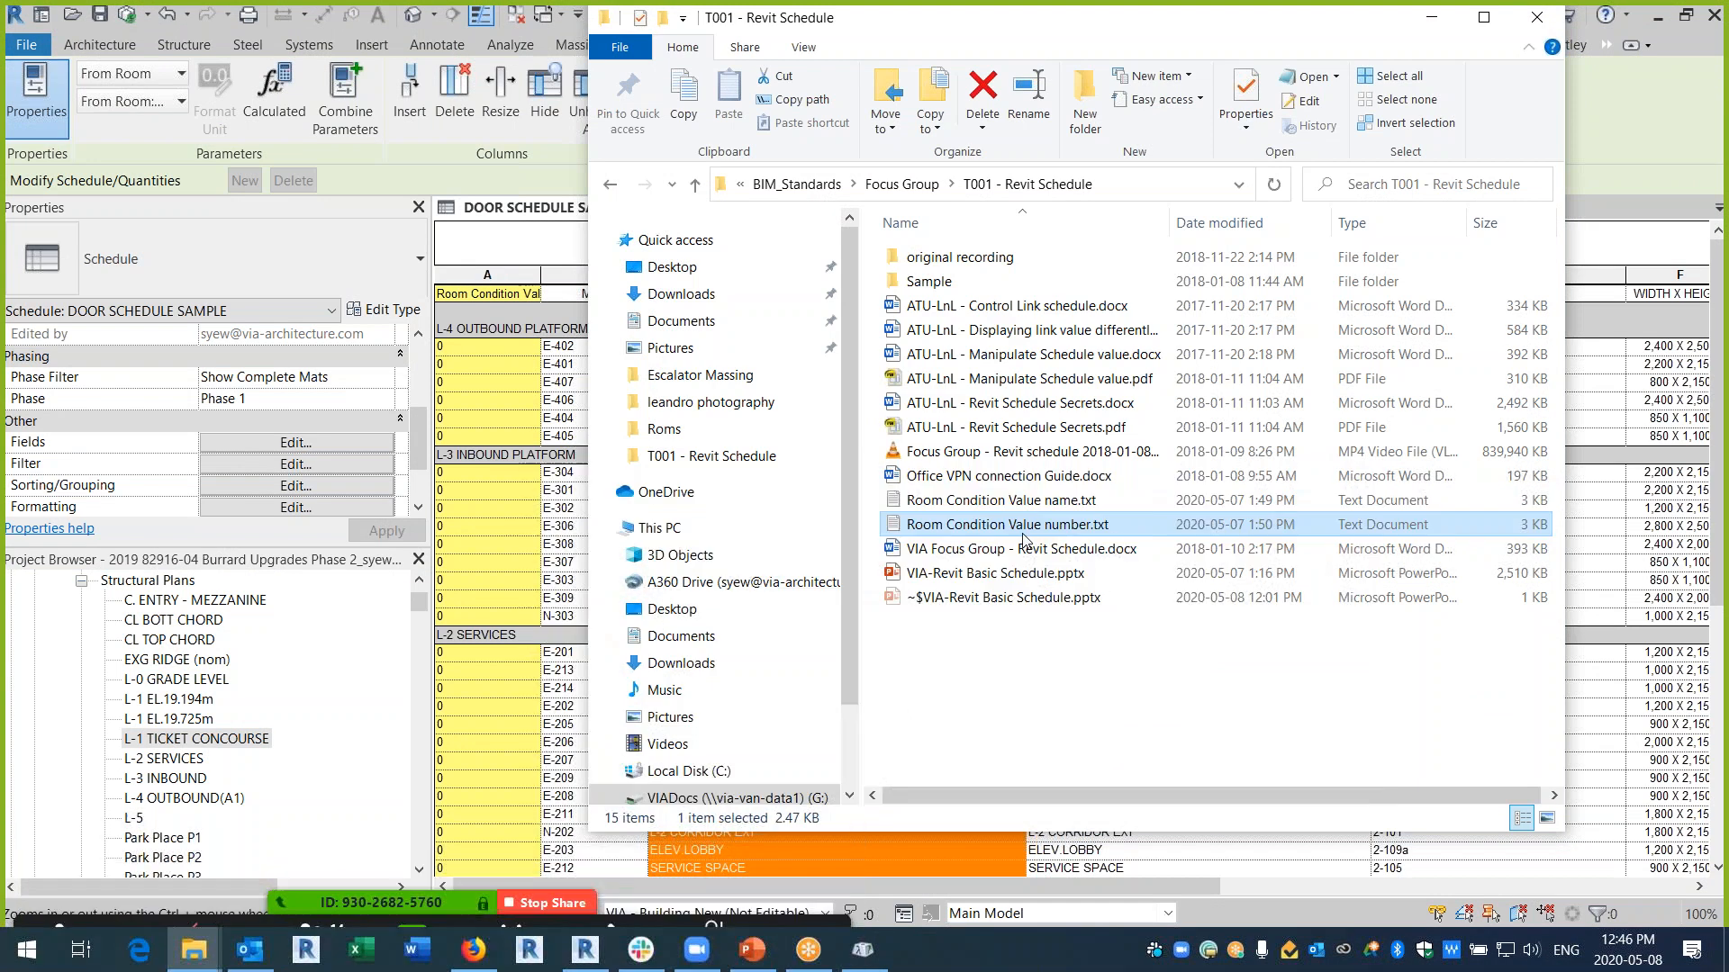
double_click(1019, 524)
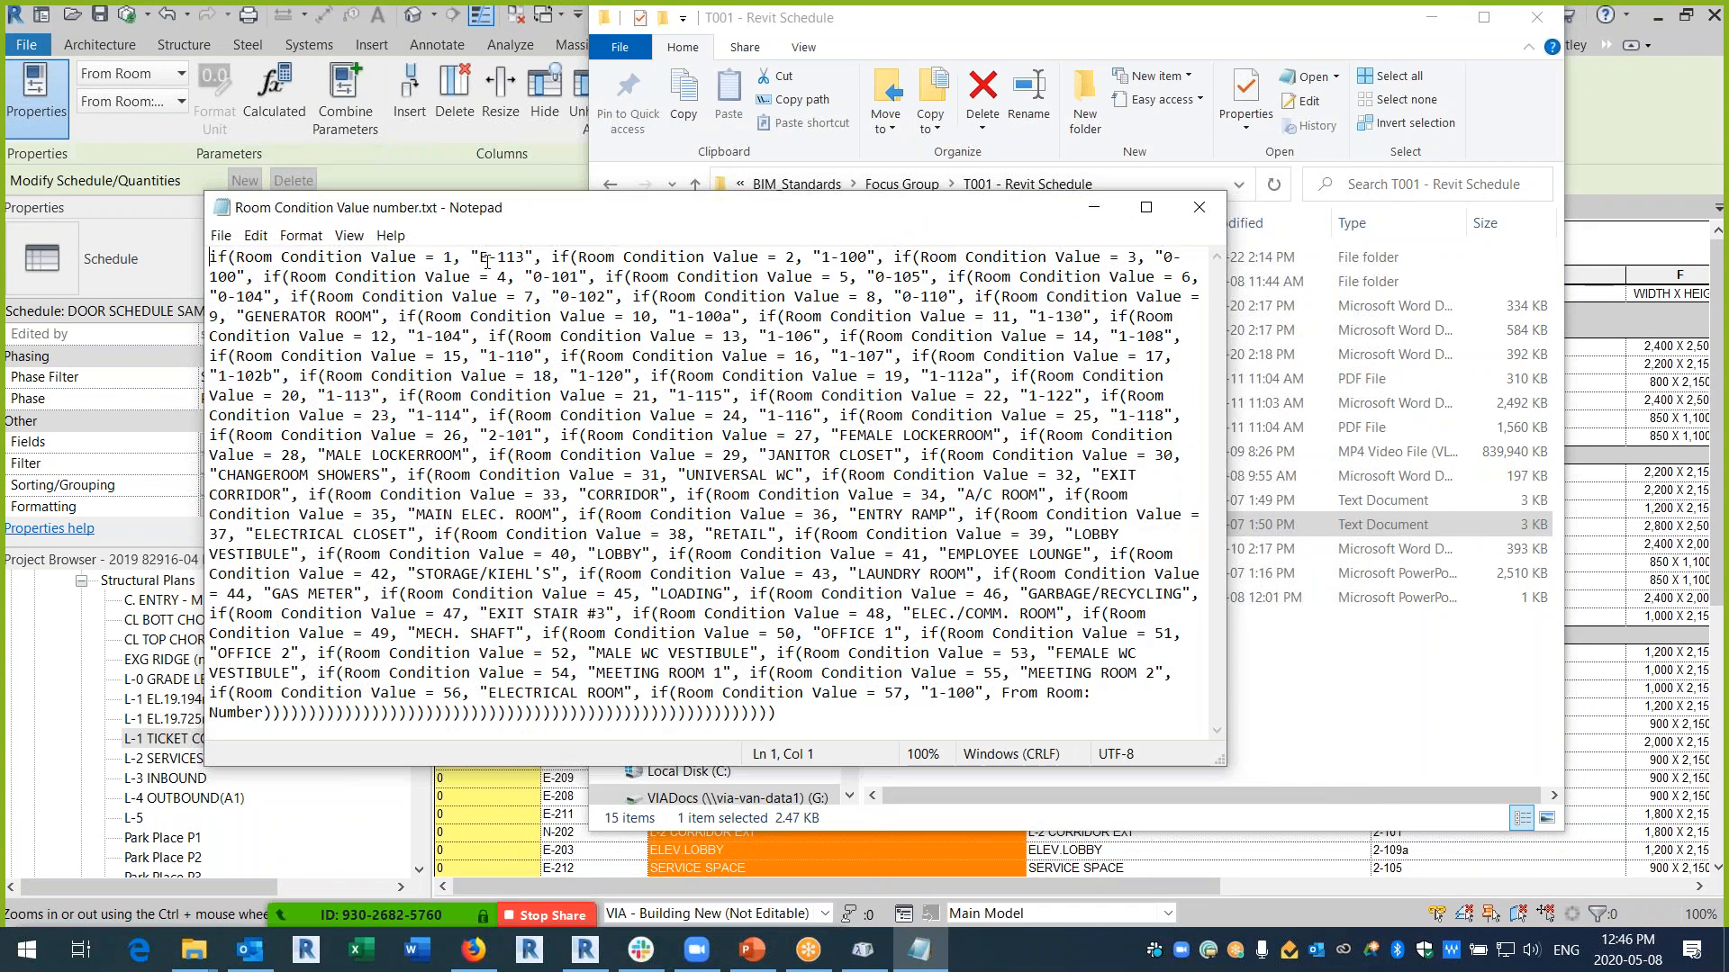
- Highlight the E-113 room number, copy the entire room number formula, and return to the door schedule in Revit
left_click_drag(478, 260, 608, 258)
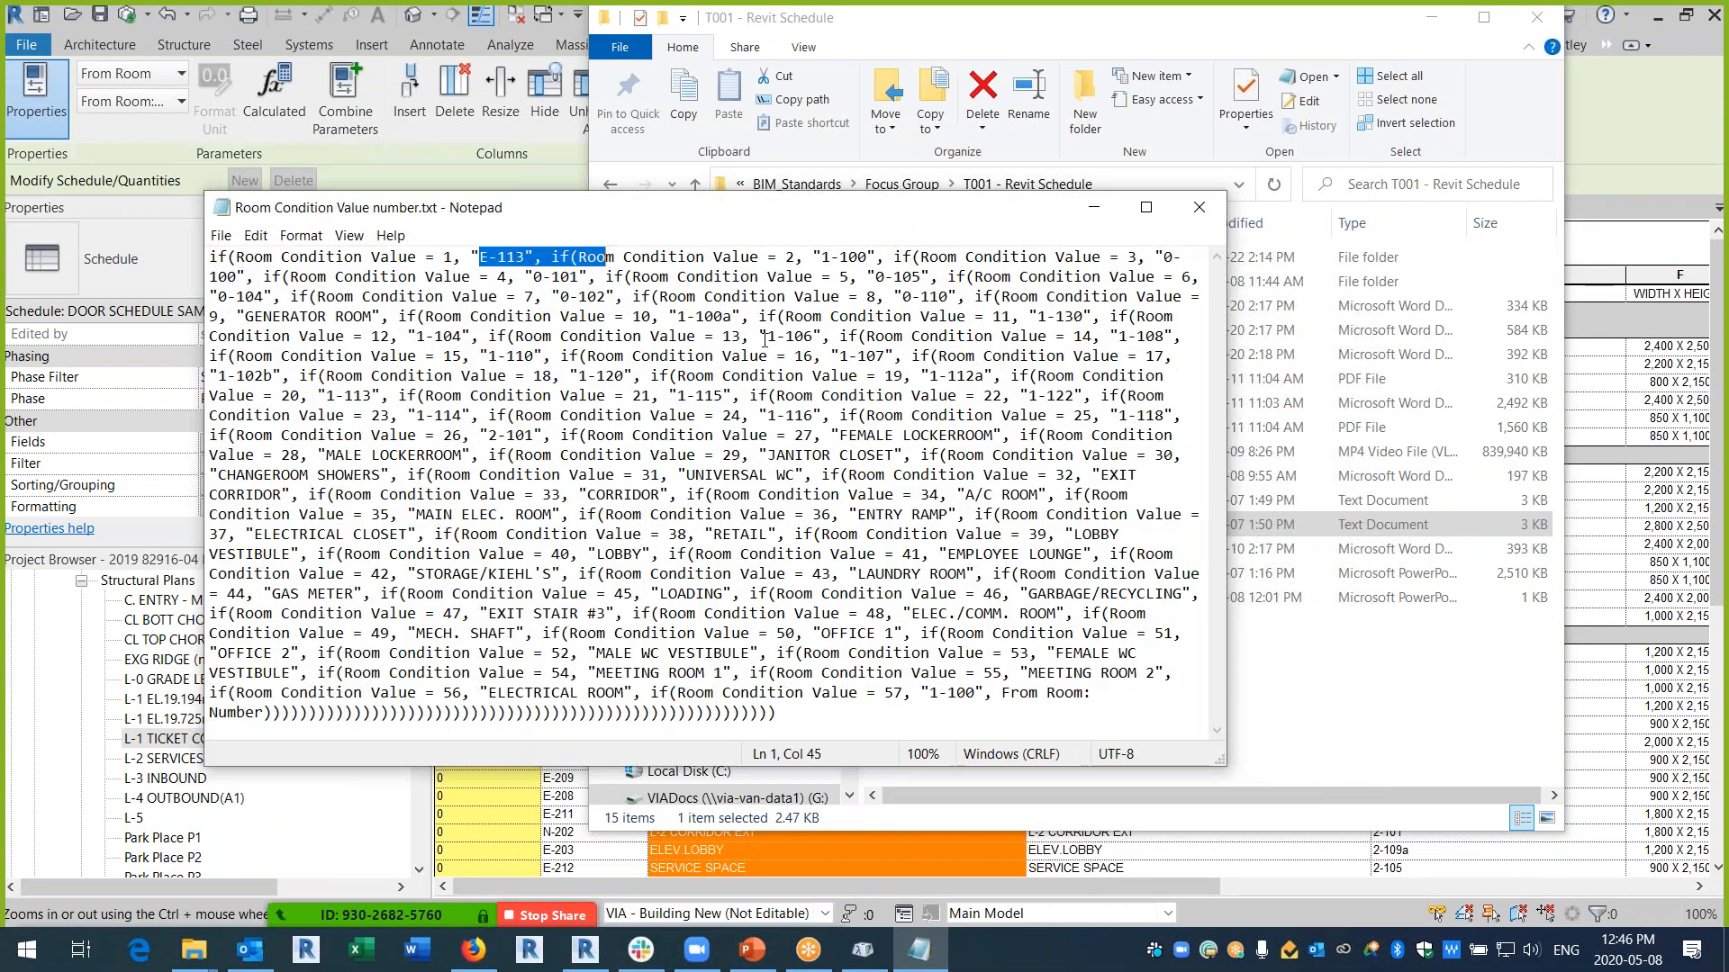
left_click(326, 299)
key("ctrl+a")
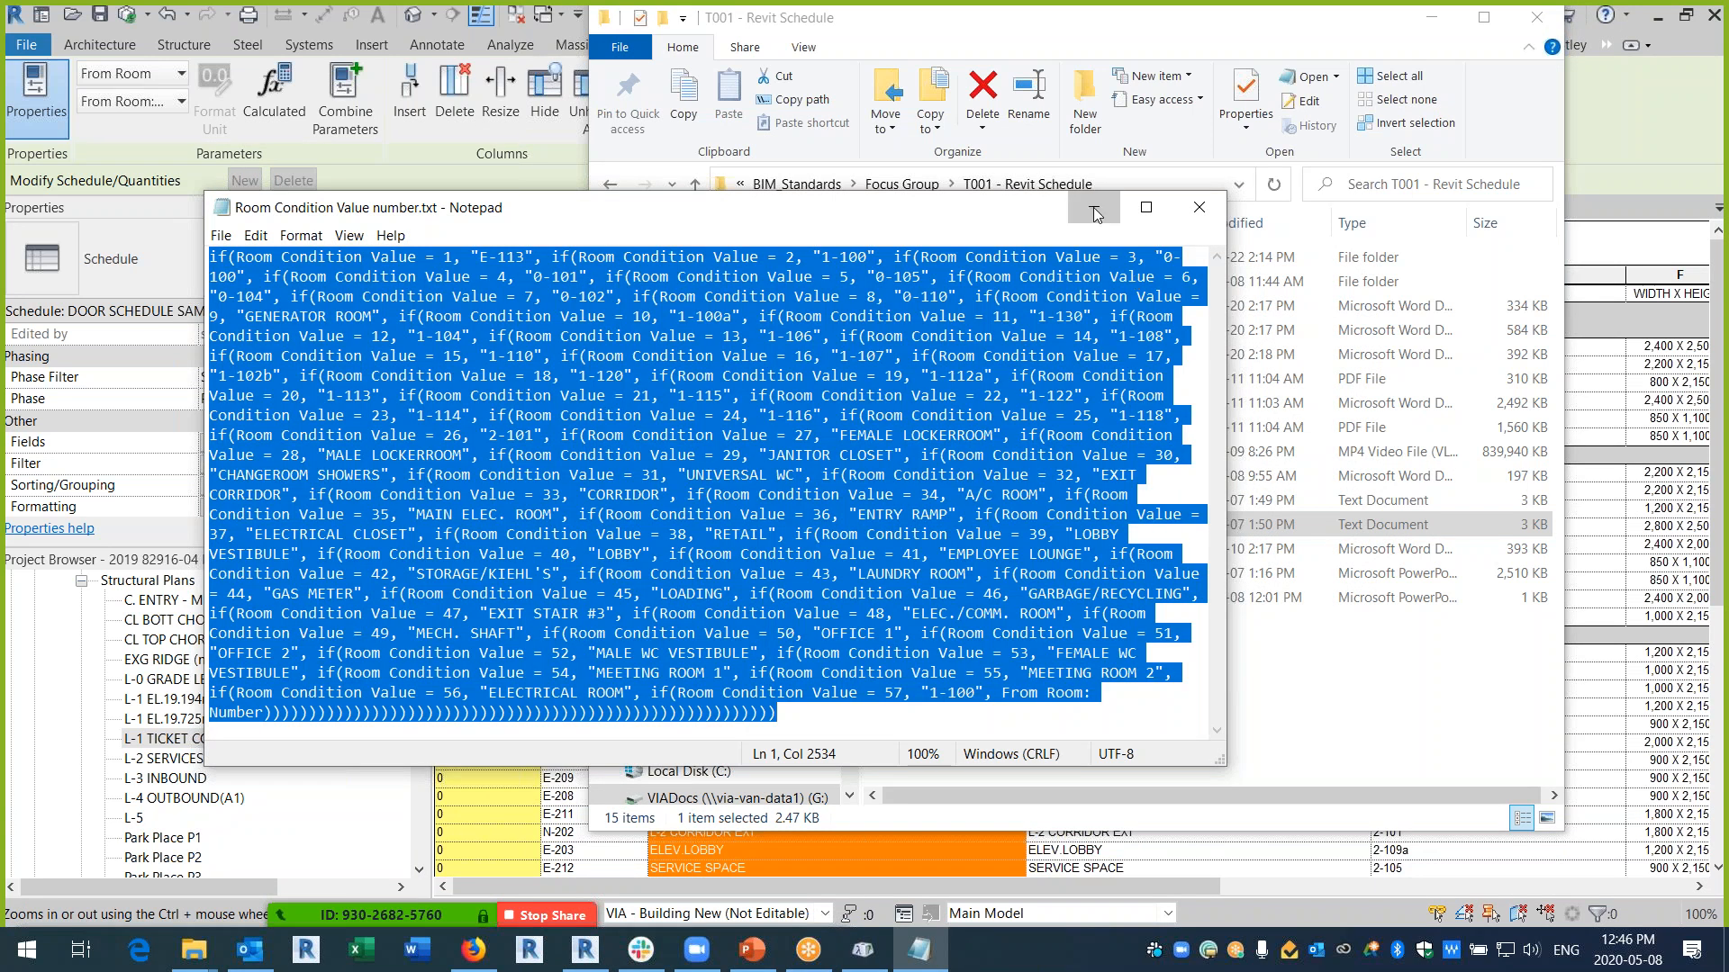
left_click(1094, 207)
left_click_drag(1320, 22, 1145, 146)
left_click(1245, 149)
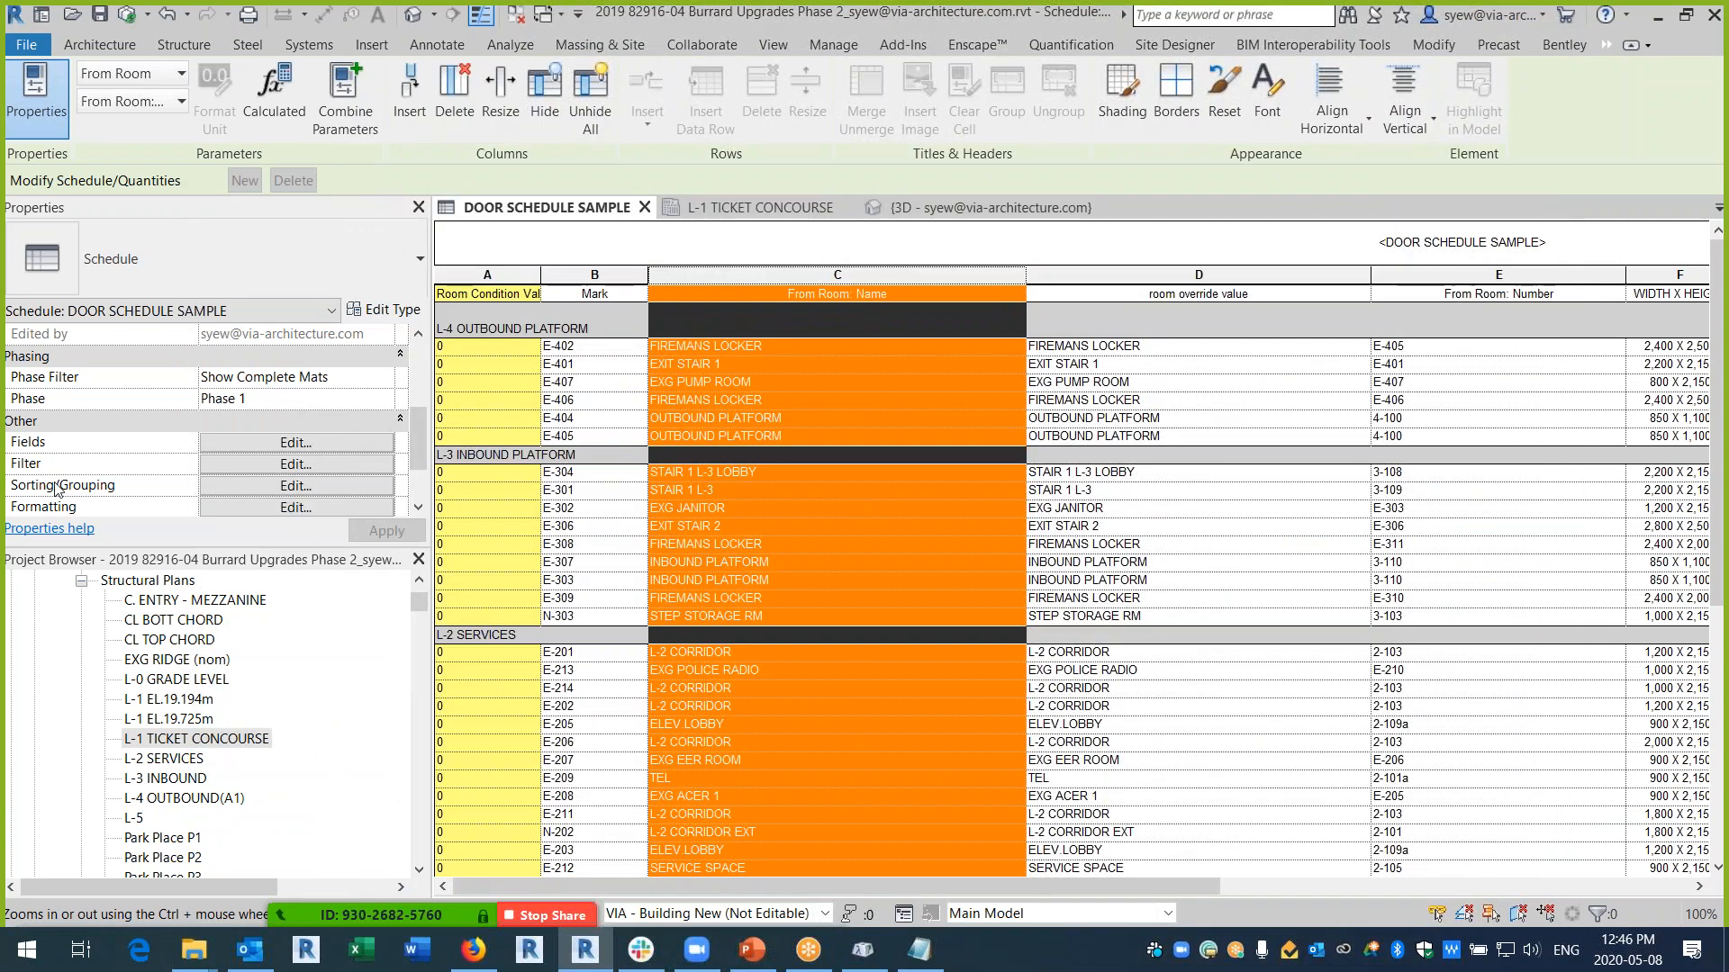
- Add a calculated Text field named Room Number Override to the door schedule, using the copied room number formula
left_click(274, 450)
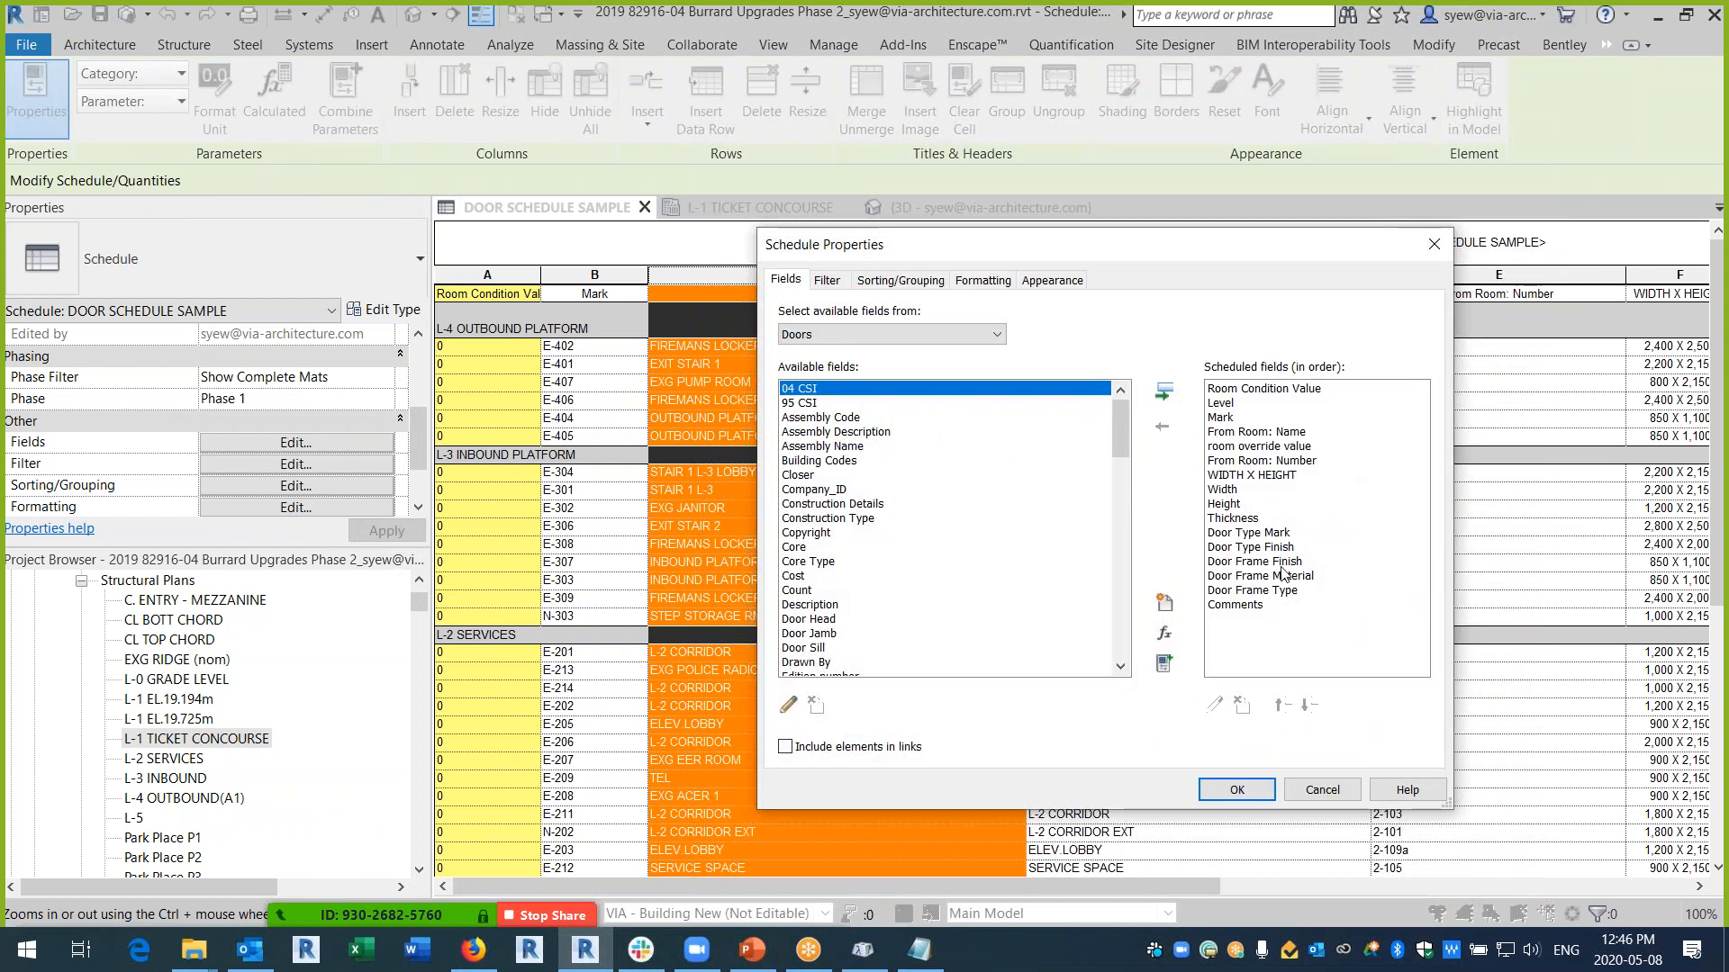
left_click(1164, 632)
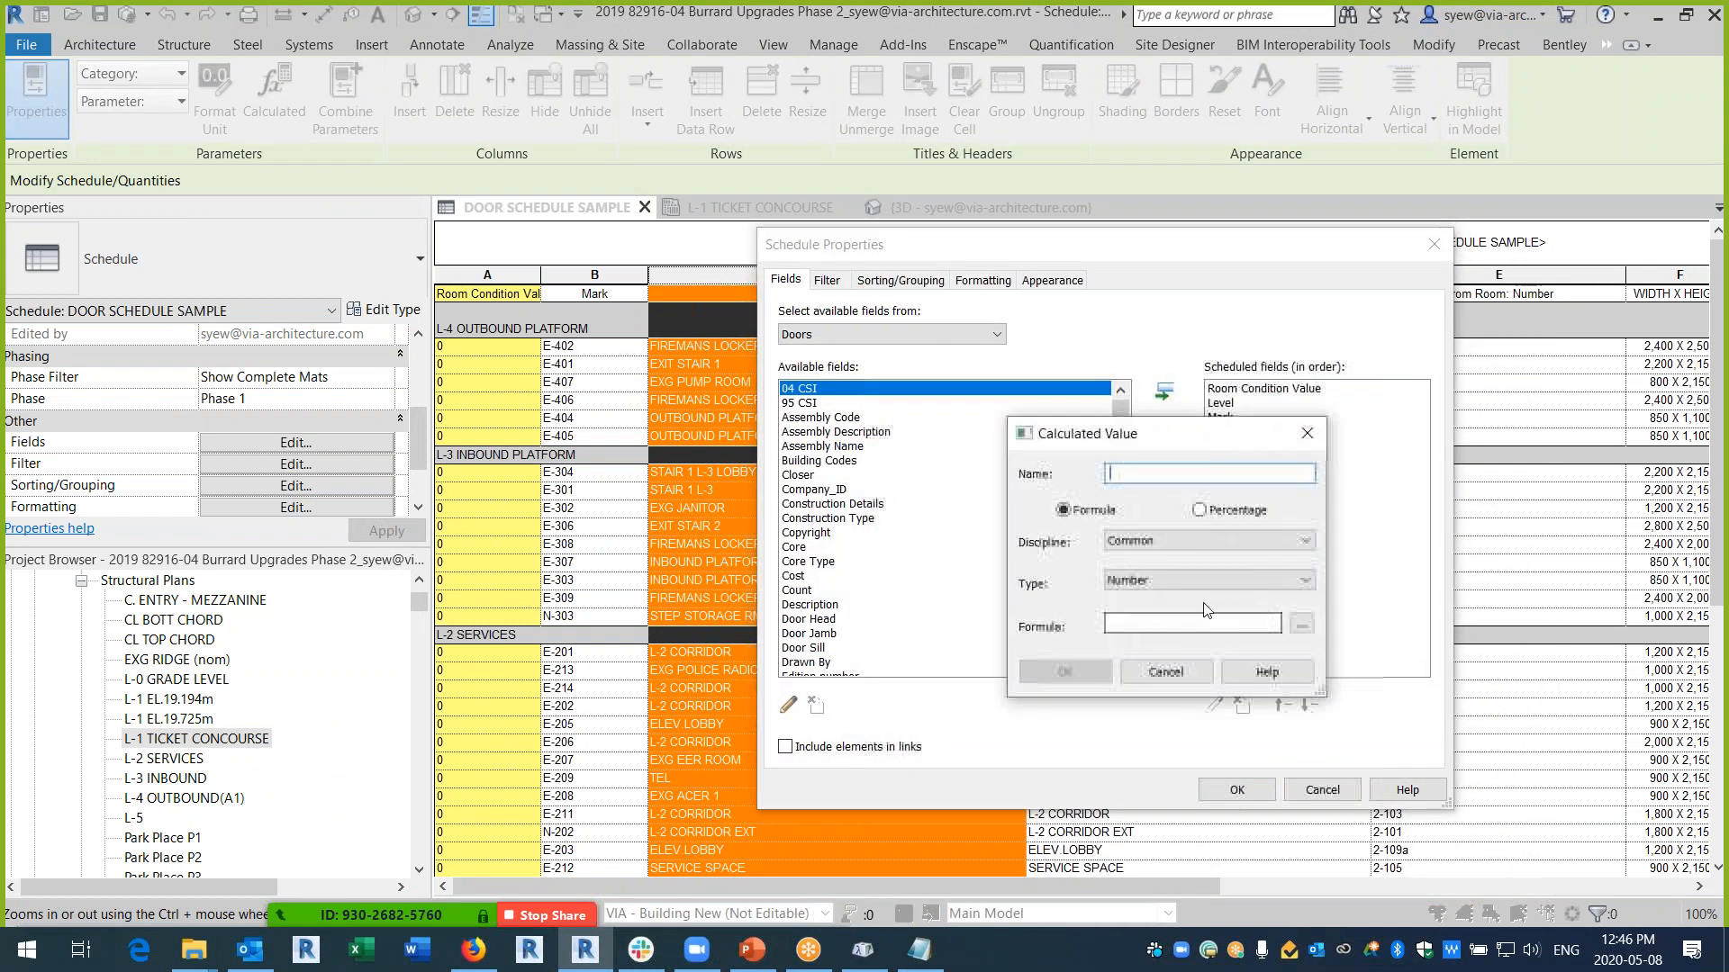
left_click(1164, 581)
left_click(1161, 756)
left_click(1209, 474)
type("Room Number Override")
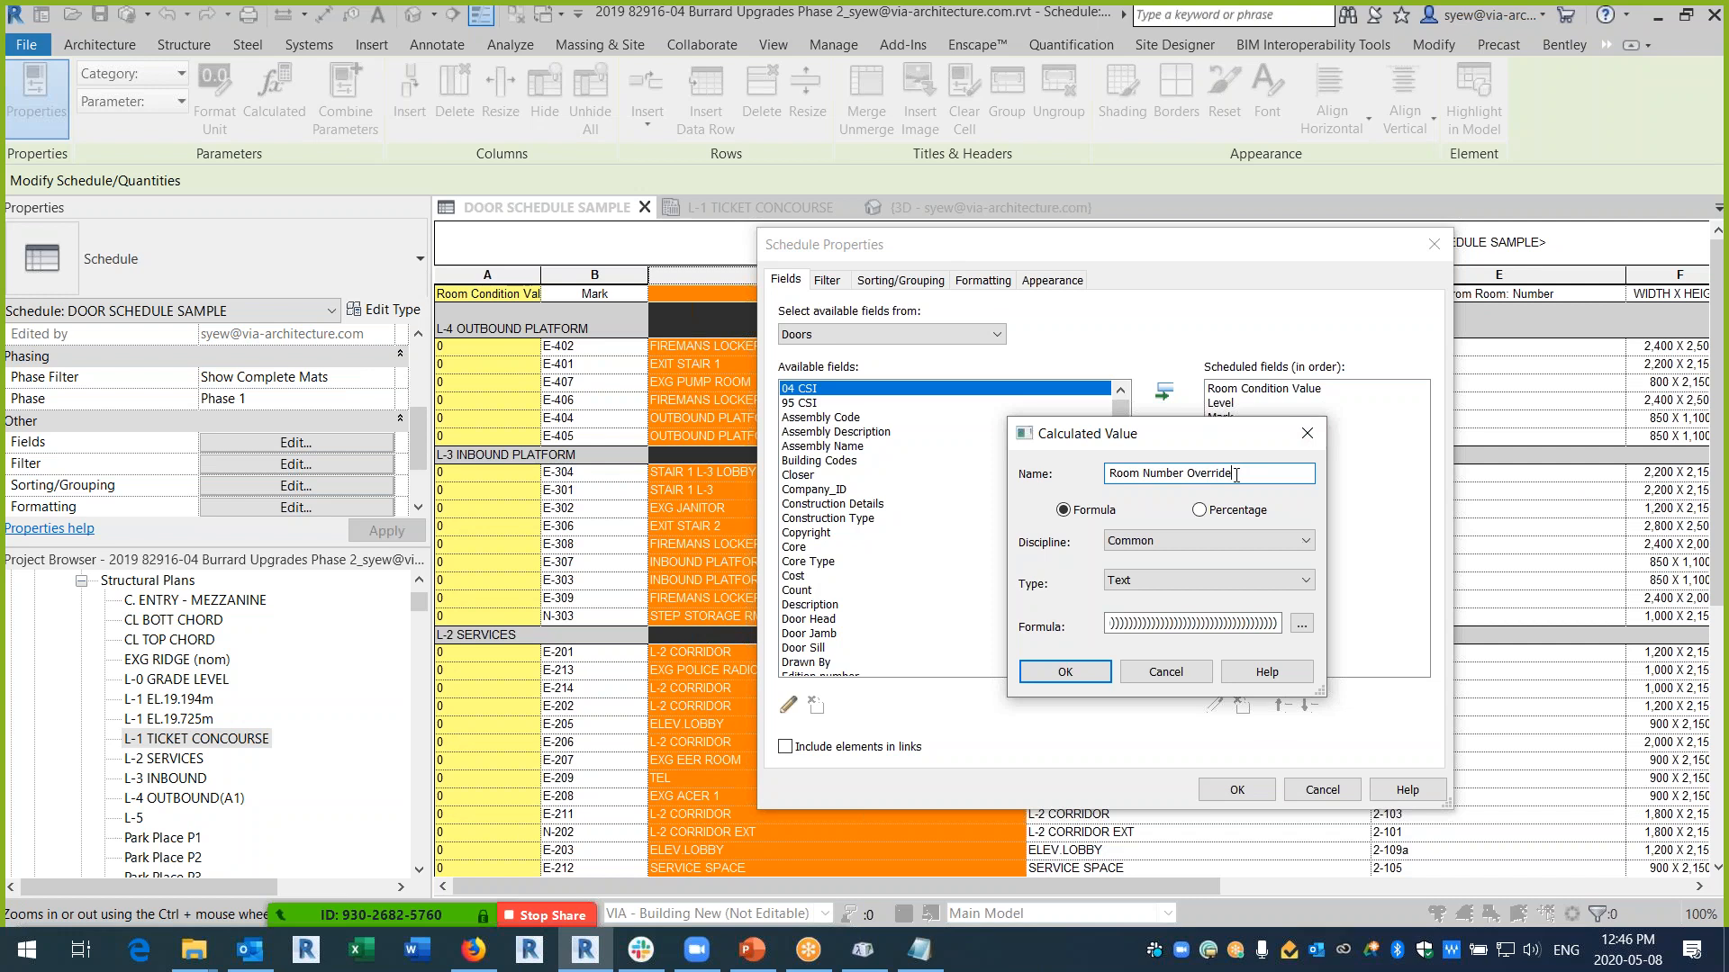
left_click_drag(1235, 476, 847, 467)
left_click_drag(1137, 439, 928, 428)
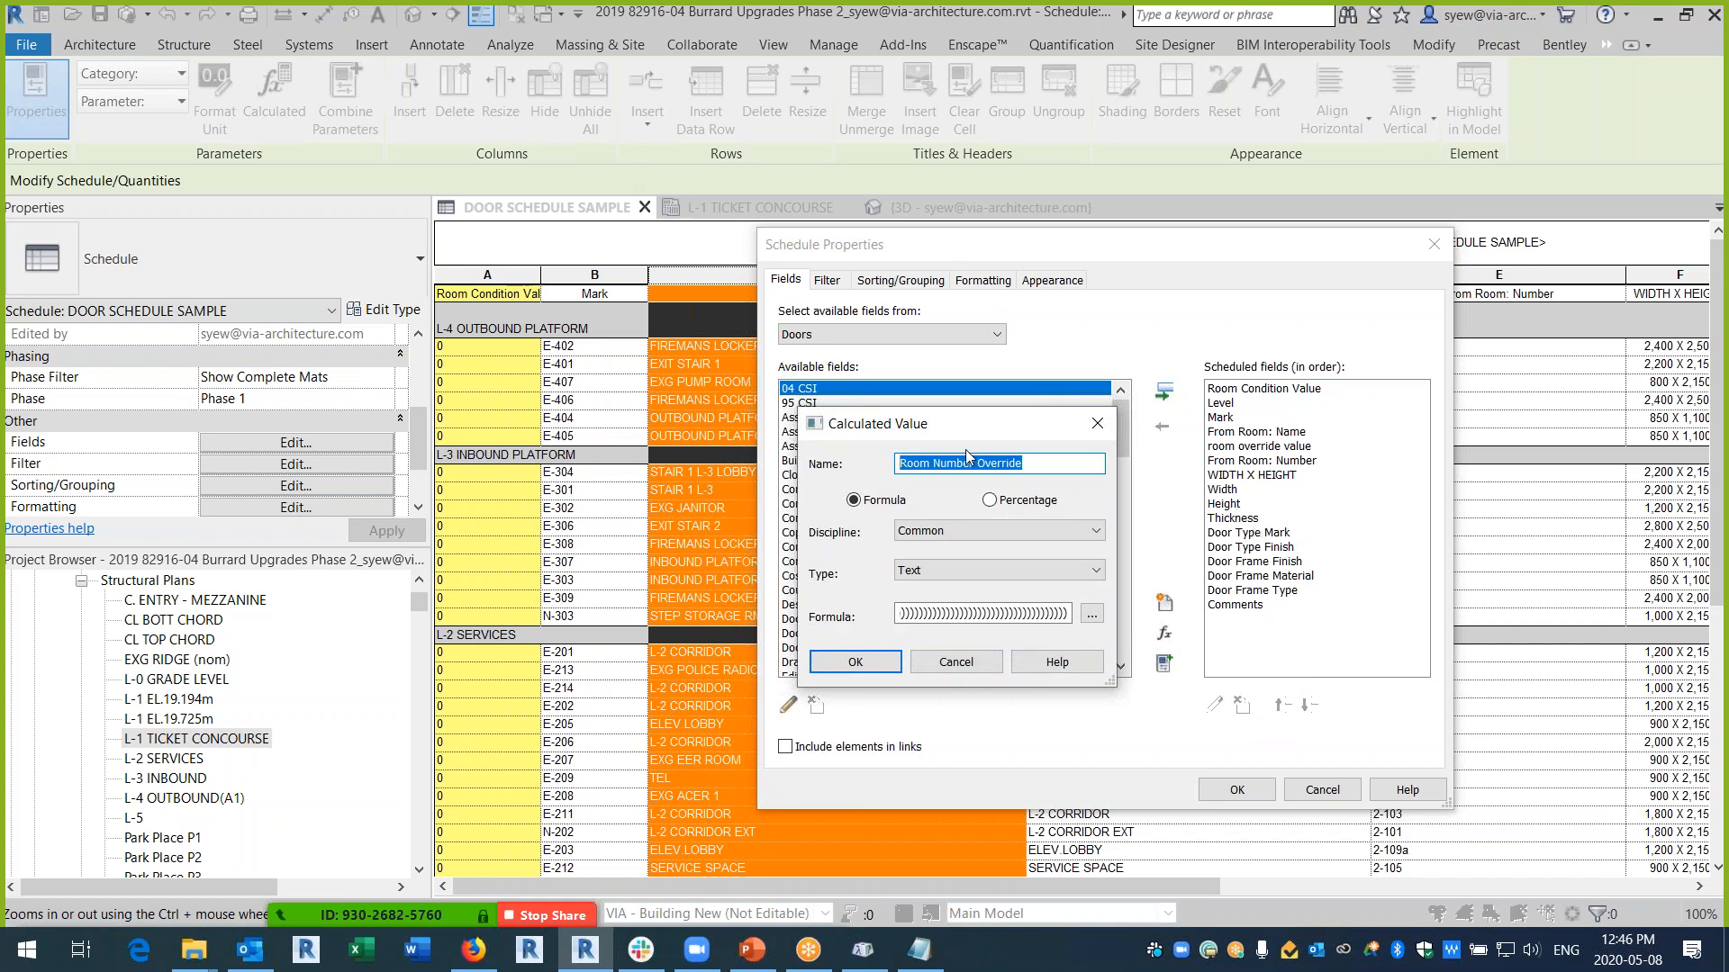
left_click(855, 661)
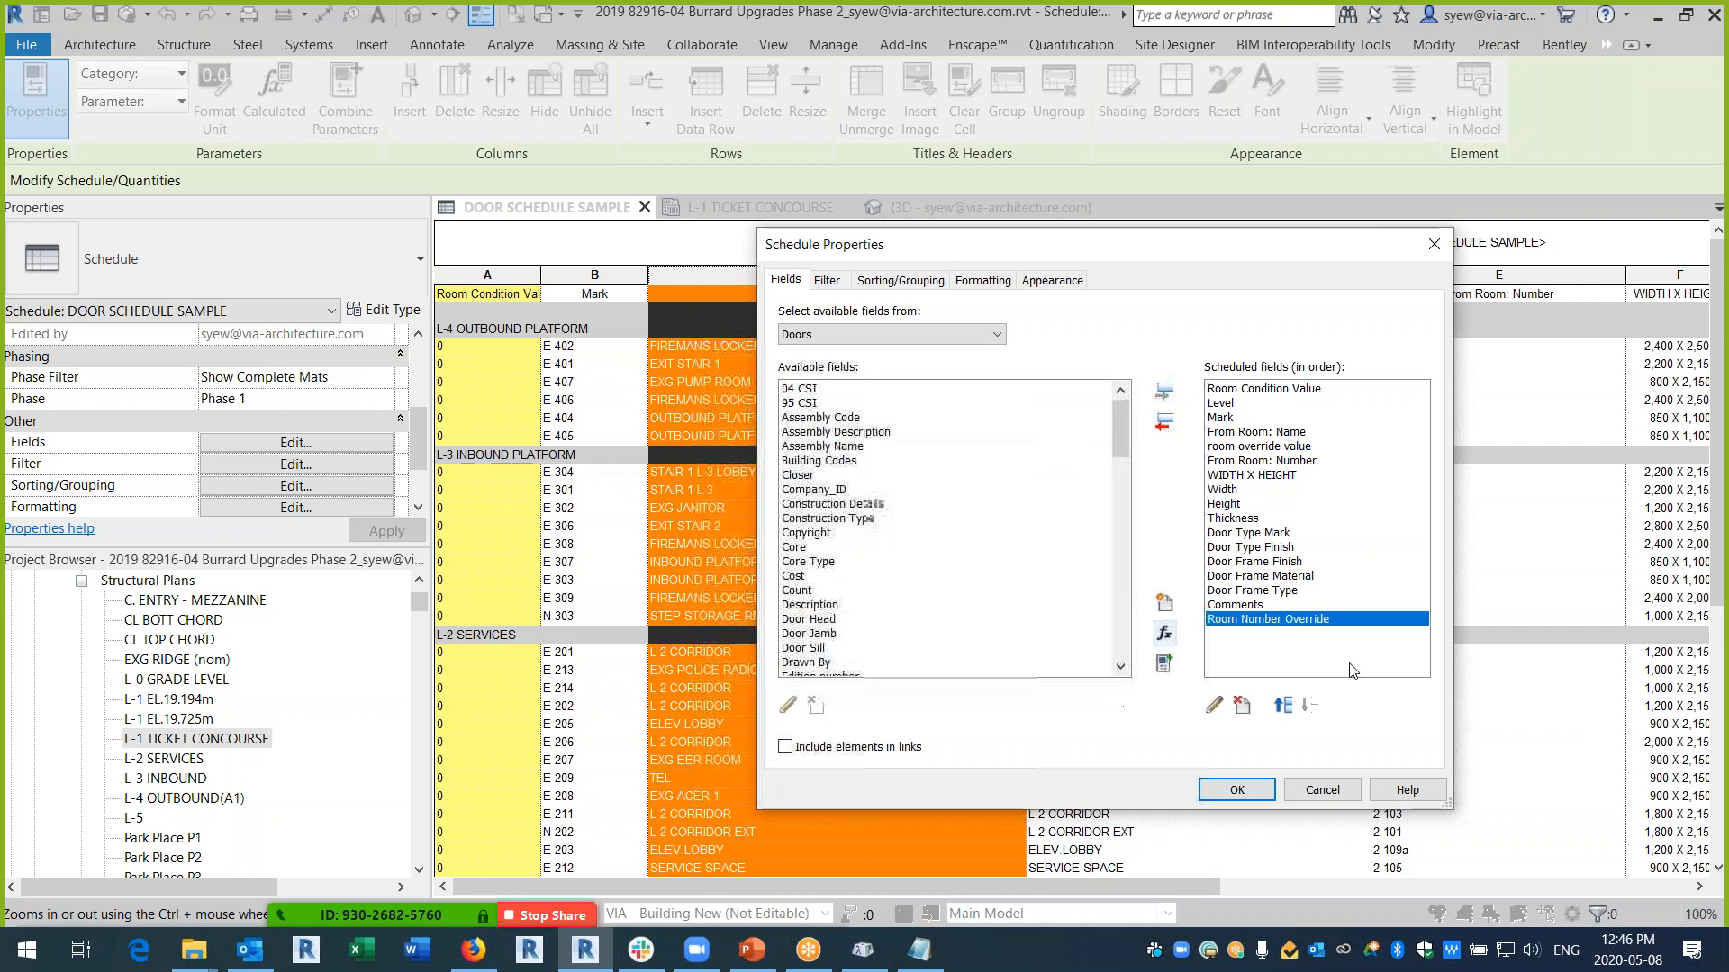
- Move Room Number Override up the scheduled fields to sit directly after From Room: Number, and apply the field order
left_click(1282, 706)
left_click(1282, 706)
left_click(1282, 706)
left_click(1282, 706)
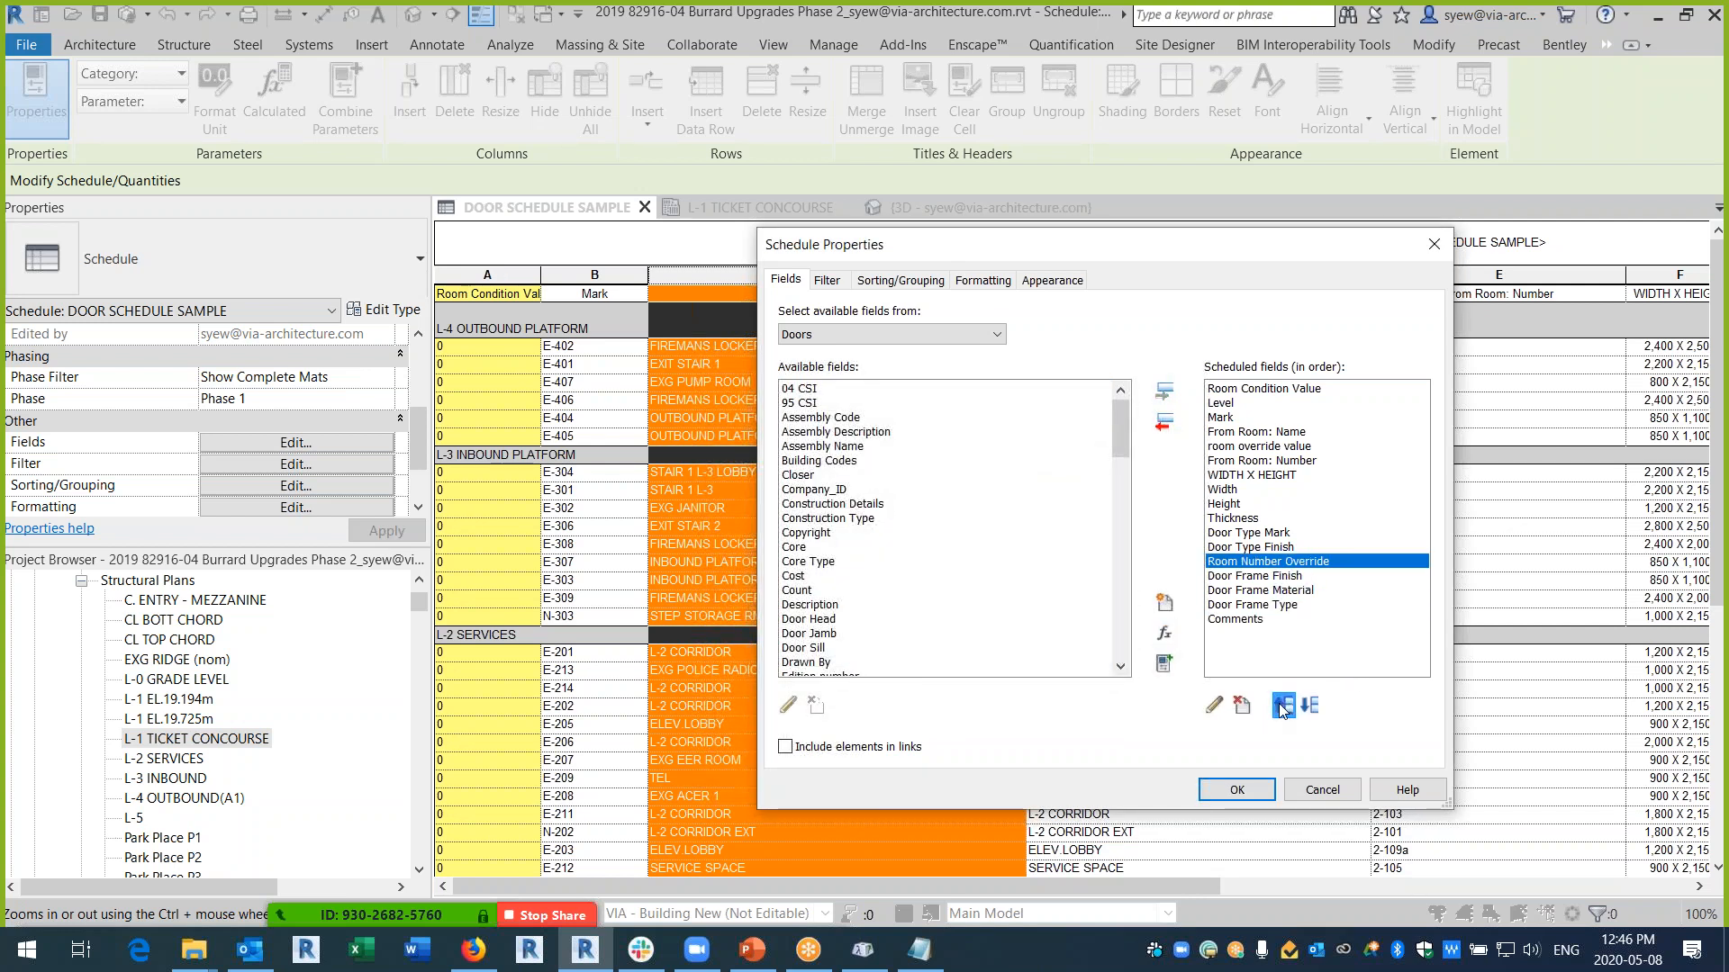
left_click(1282, 706)
left_click(1282, 706)
left_click(1282, 706)
left_click(1282, 706)
left_click(1282, 706)
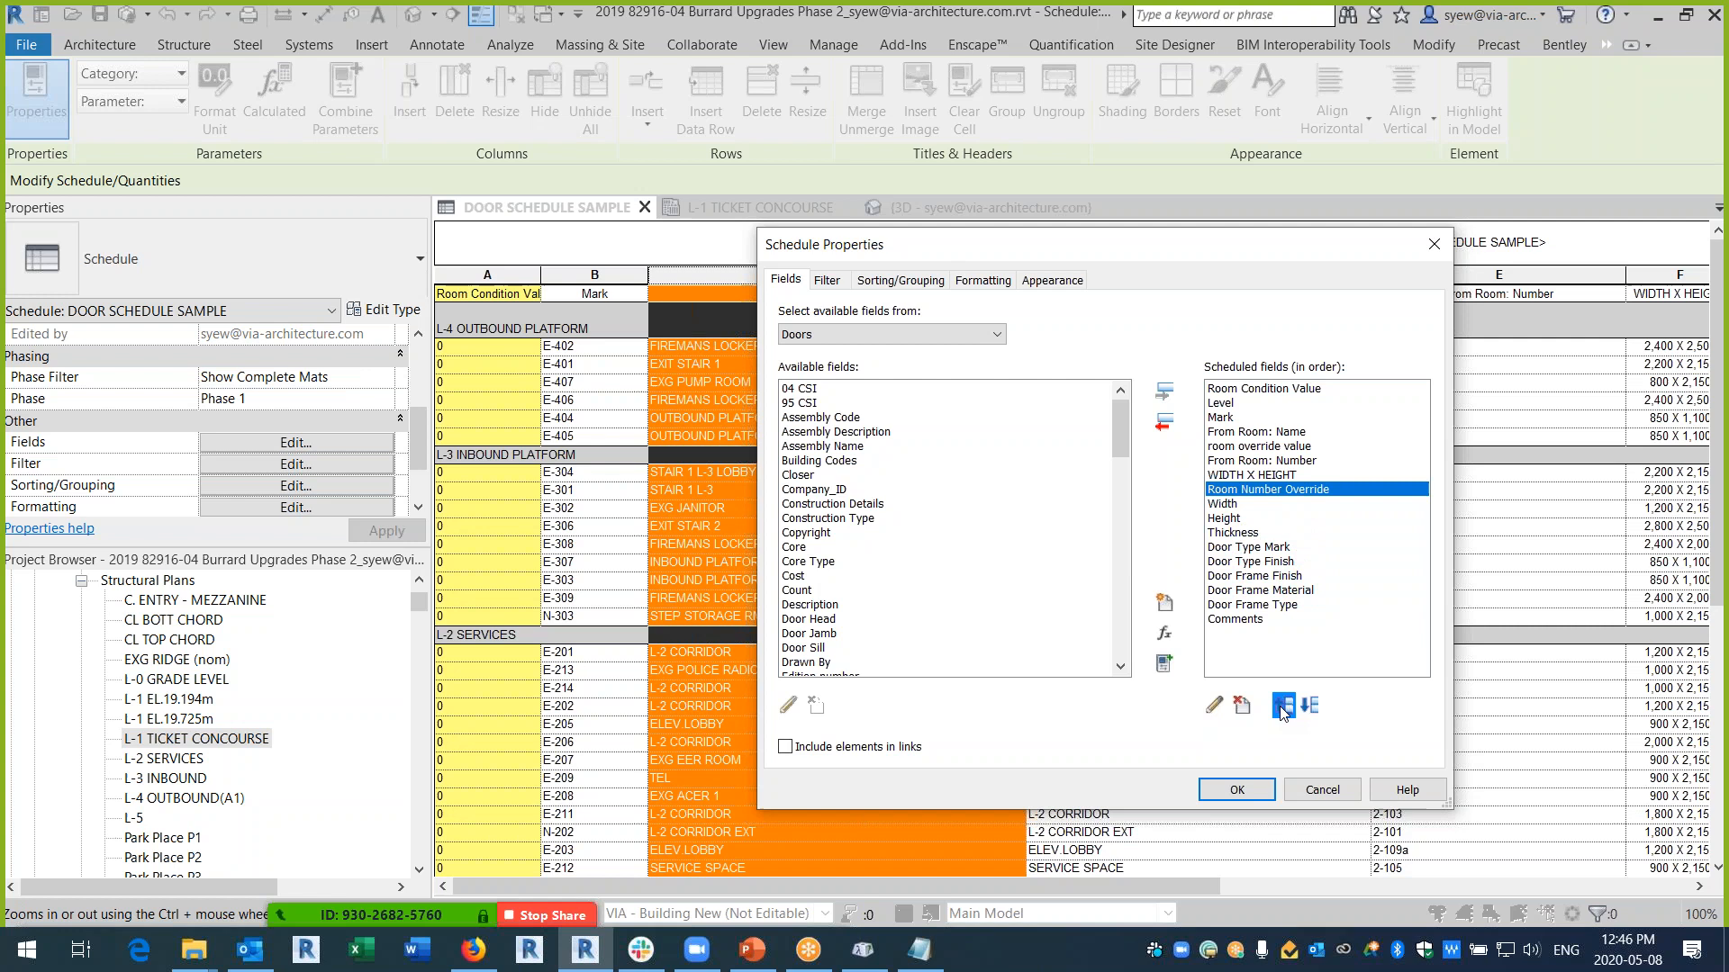
left_click(1282, 706)
left_click(1236, 790)
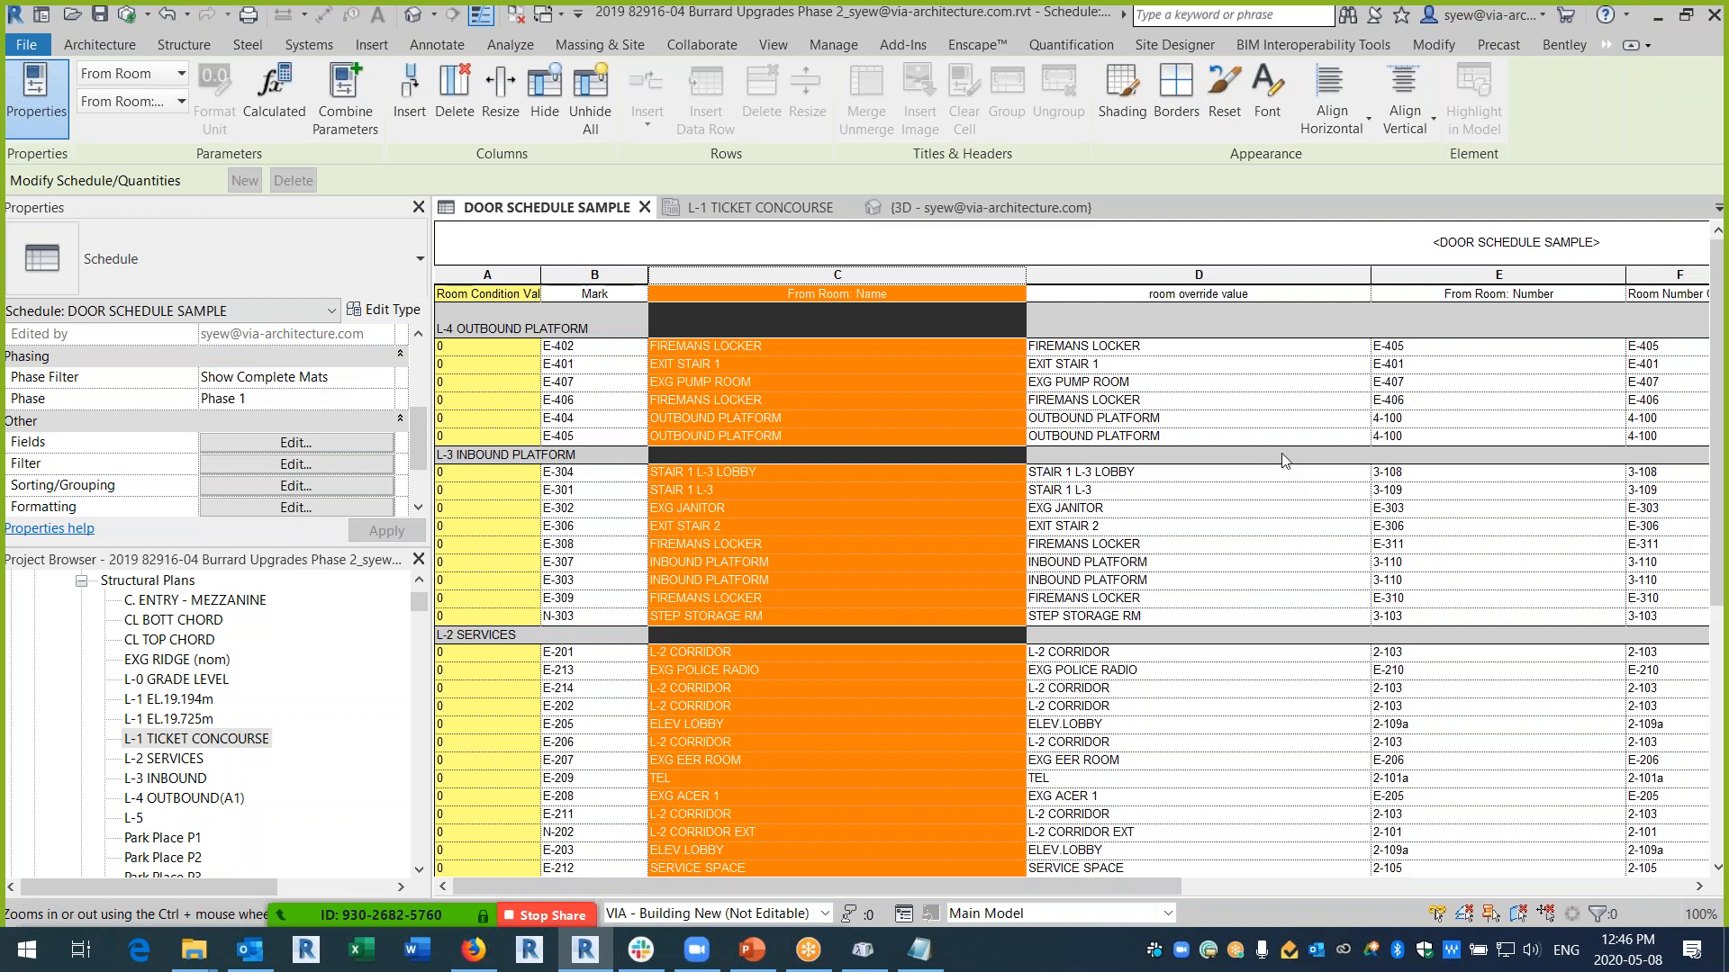
left_click(311, 440)
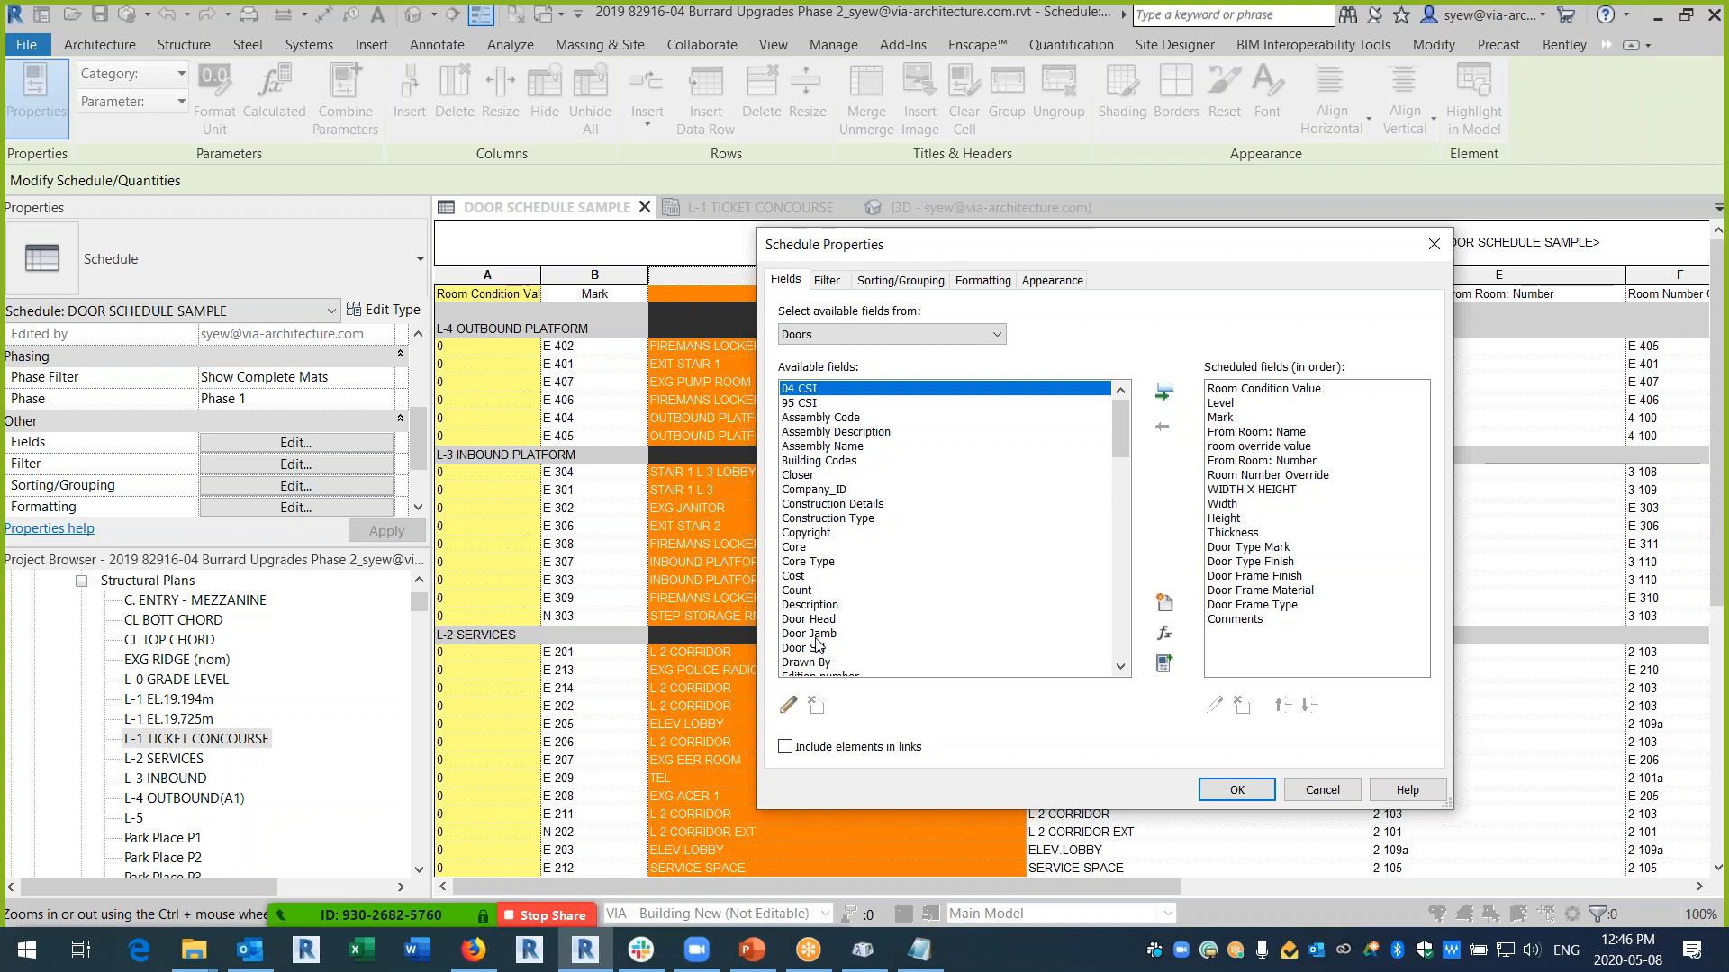
left_click_drag(1113, 436, 1113, 646)
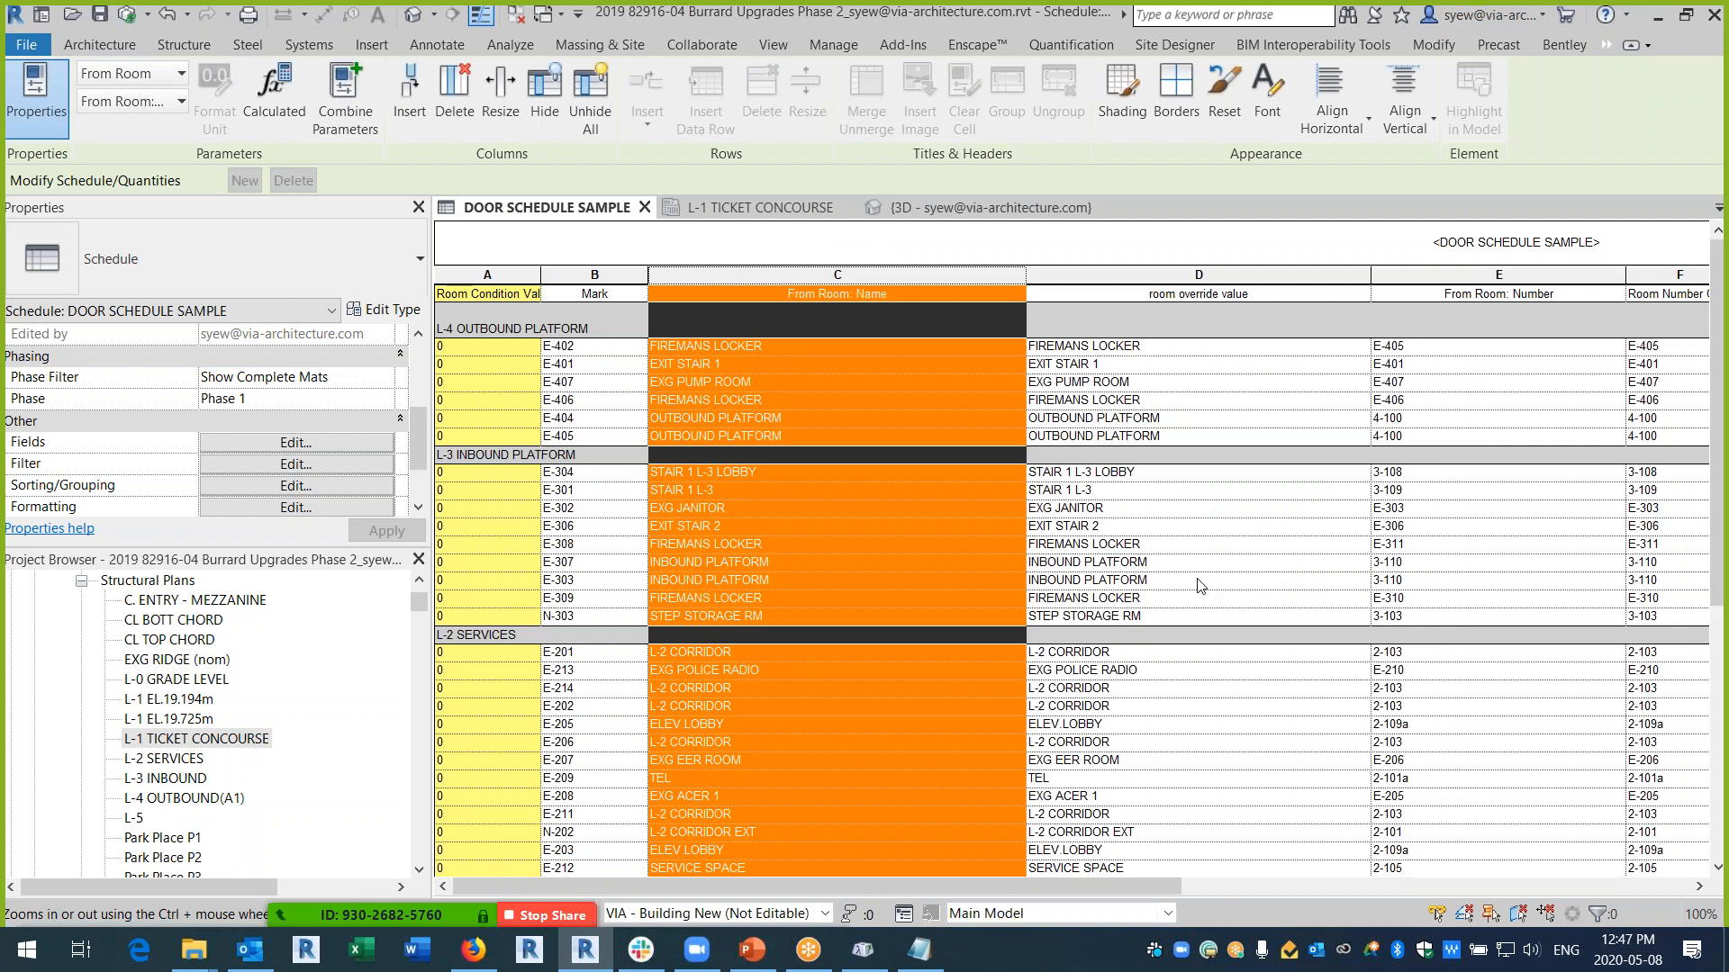
- Shade the From Room: Number column pink and narrow it to fit its heading
left_click(1426, 296)
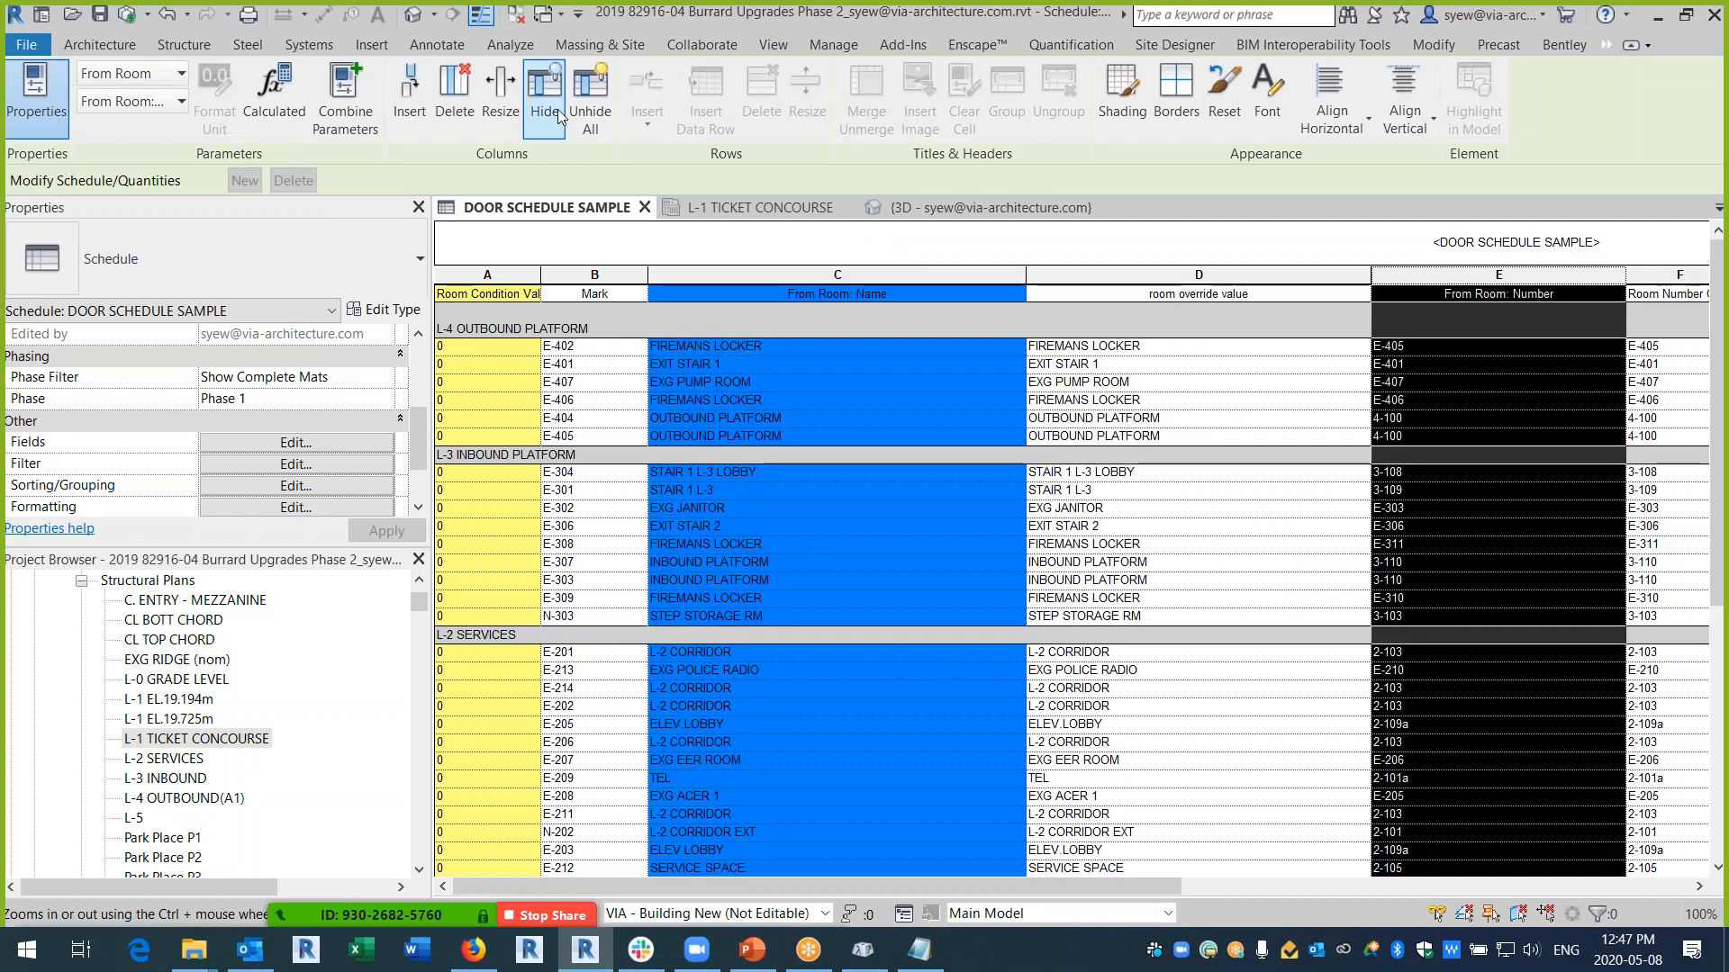
left_click(1121, 94)
left_click(834, 310)
left_click(918, 660)
left_click_drag(1626, 283, 1490, 284)
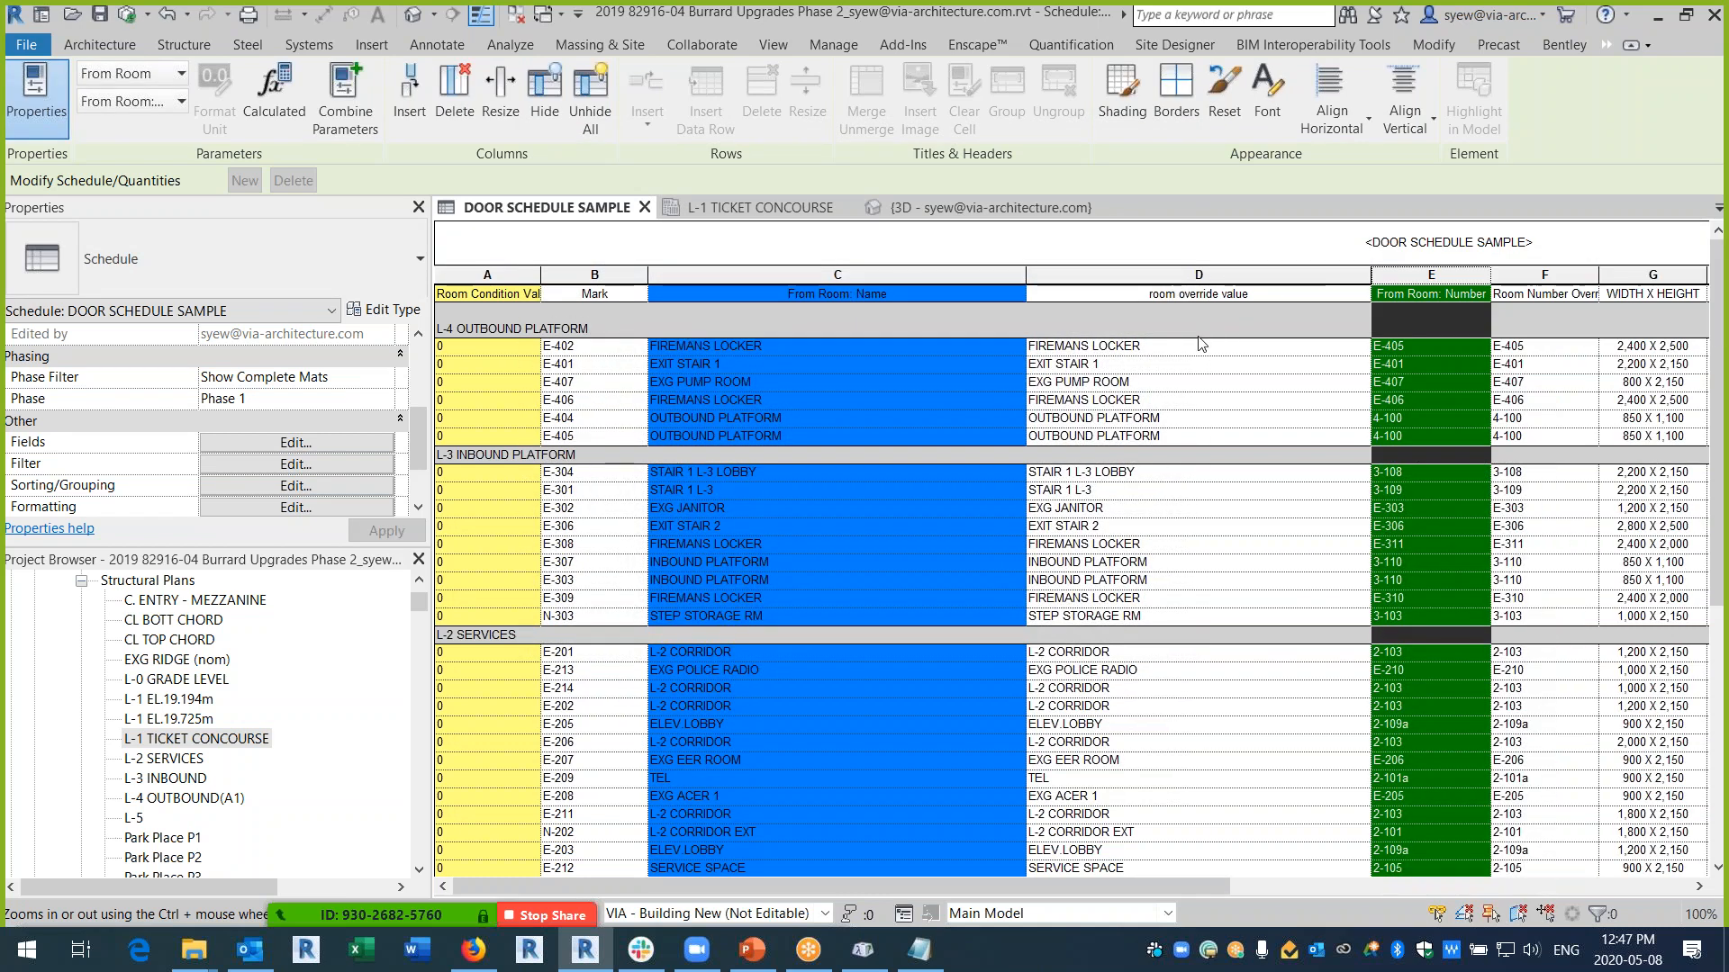
- Retitle the room override value column heading as ROOM NAME and the Room Number Override heading as ROOM NUMBER
left_click(1284, 294)
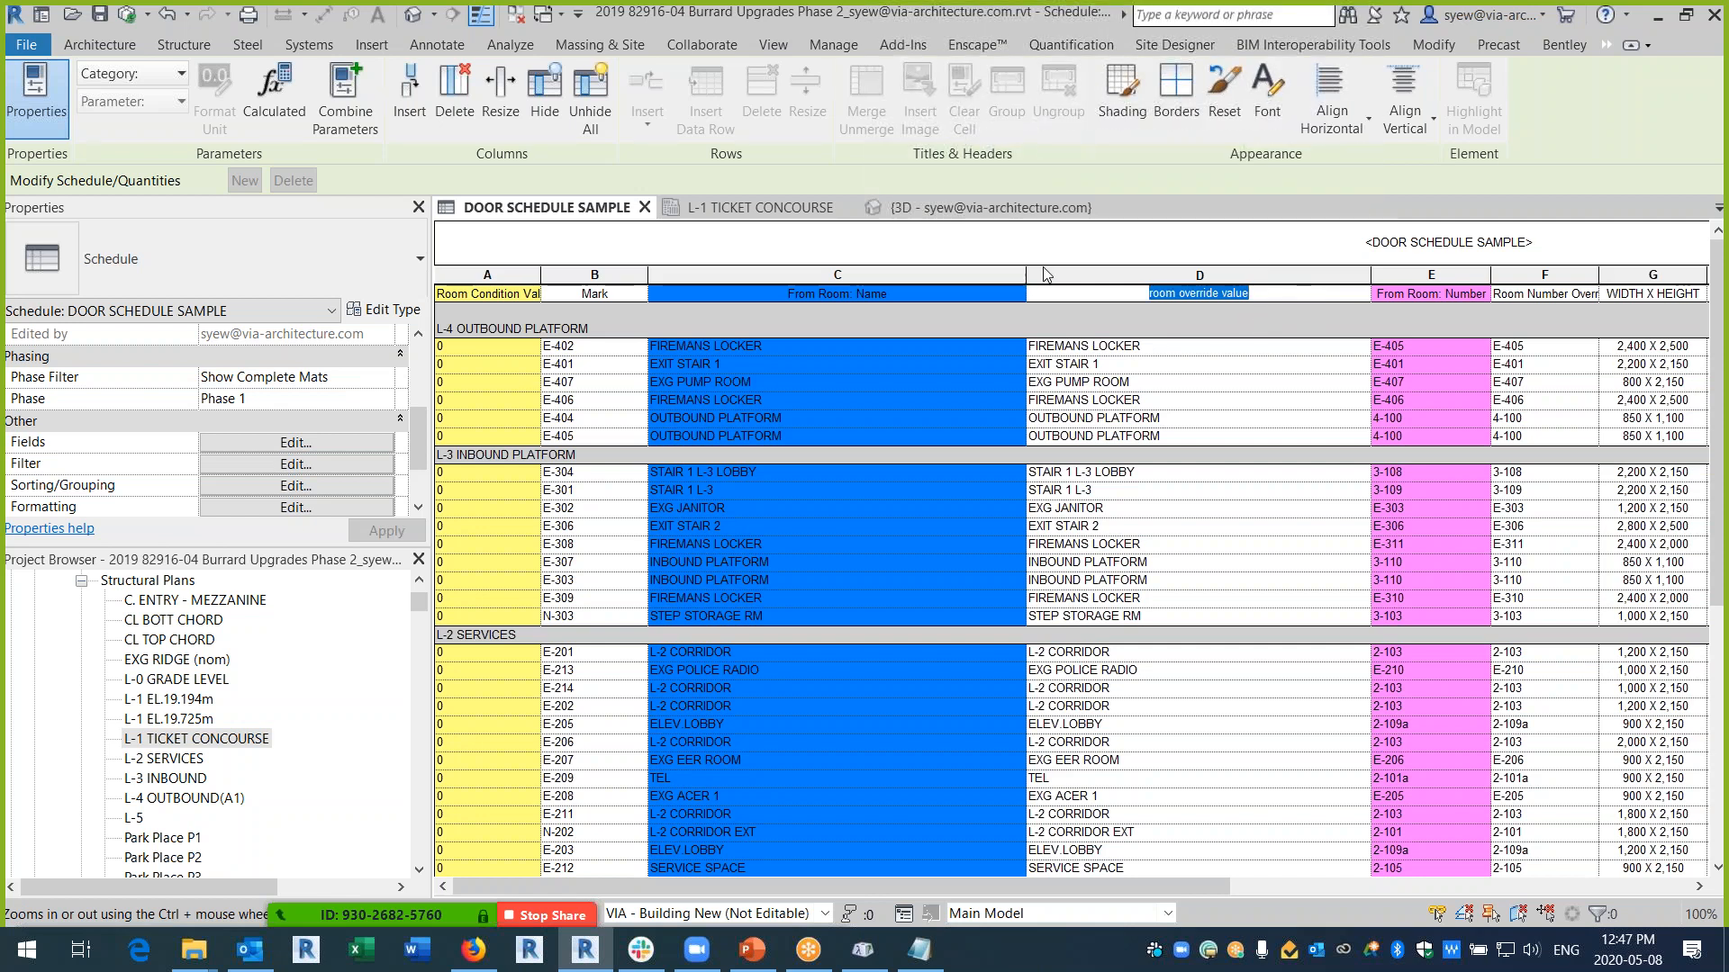
type("ROOM NAME")
key("Return")
left_click(1497, 294)
left_click_drag(1497, 293, 1634, 297)
type("R")
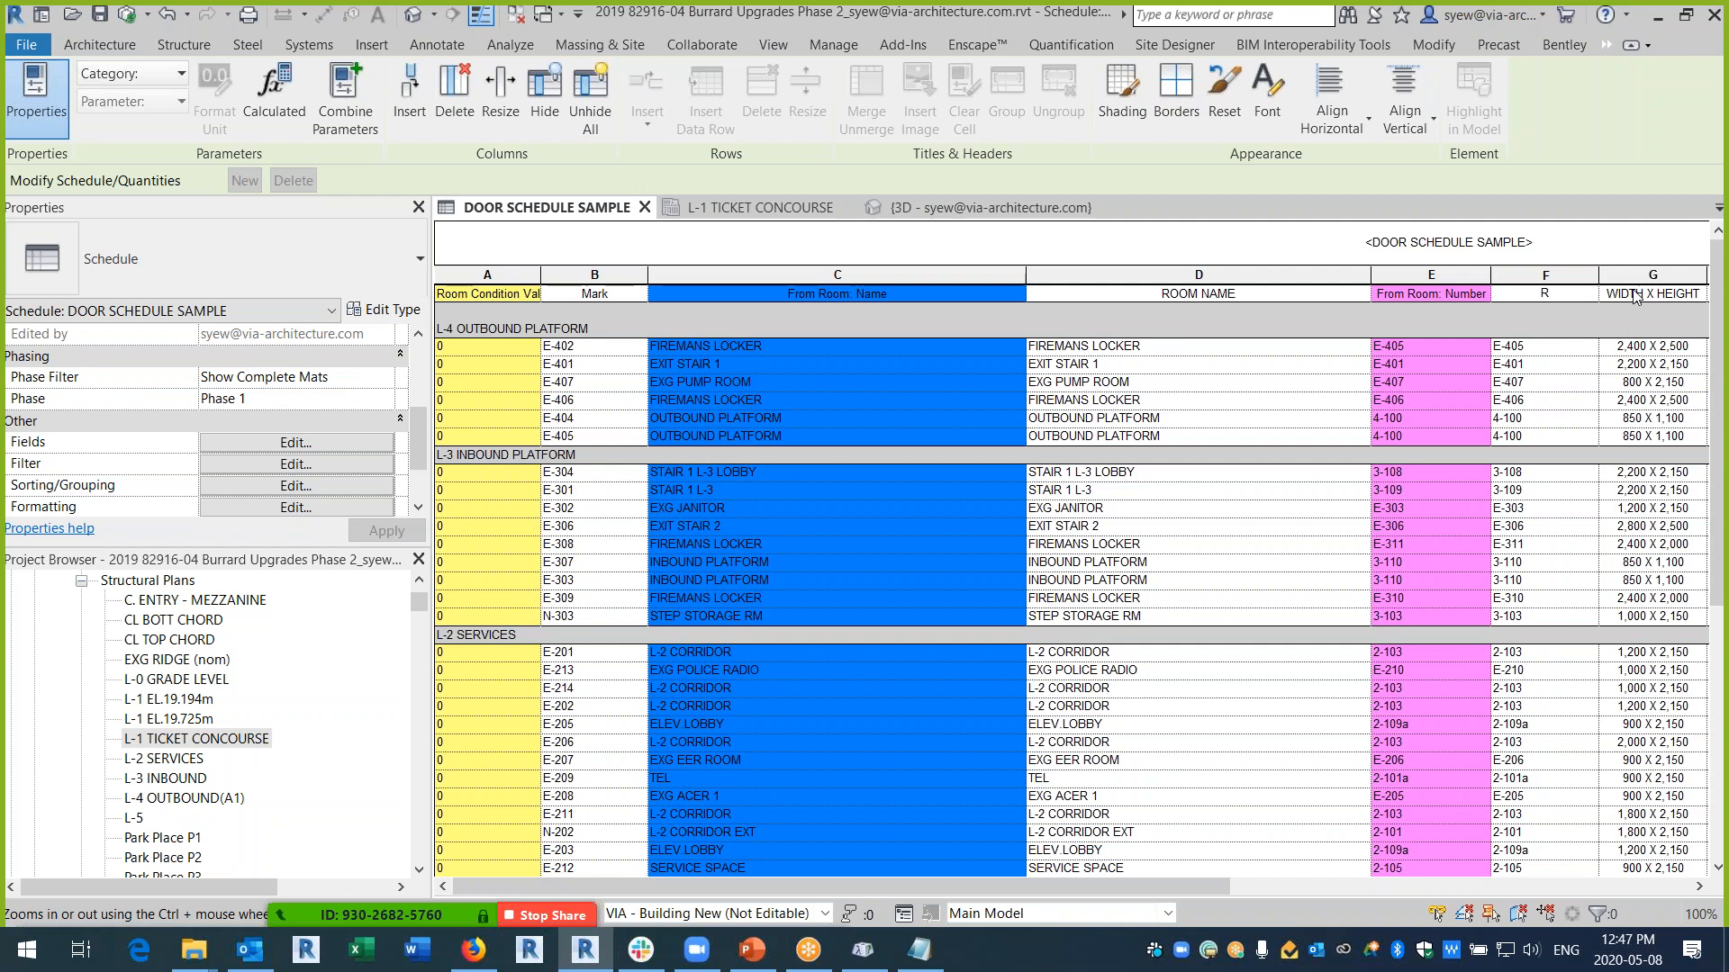
type("OOM NUMBER")
key("Return")
left_click(288, 443)
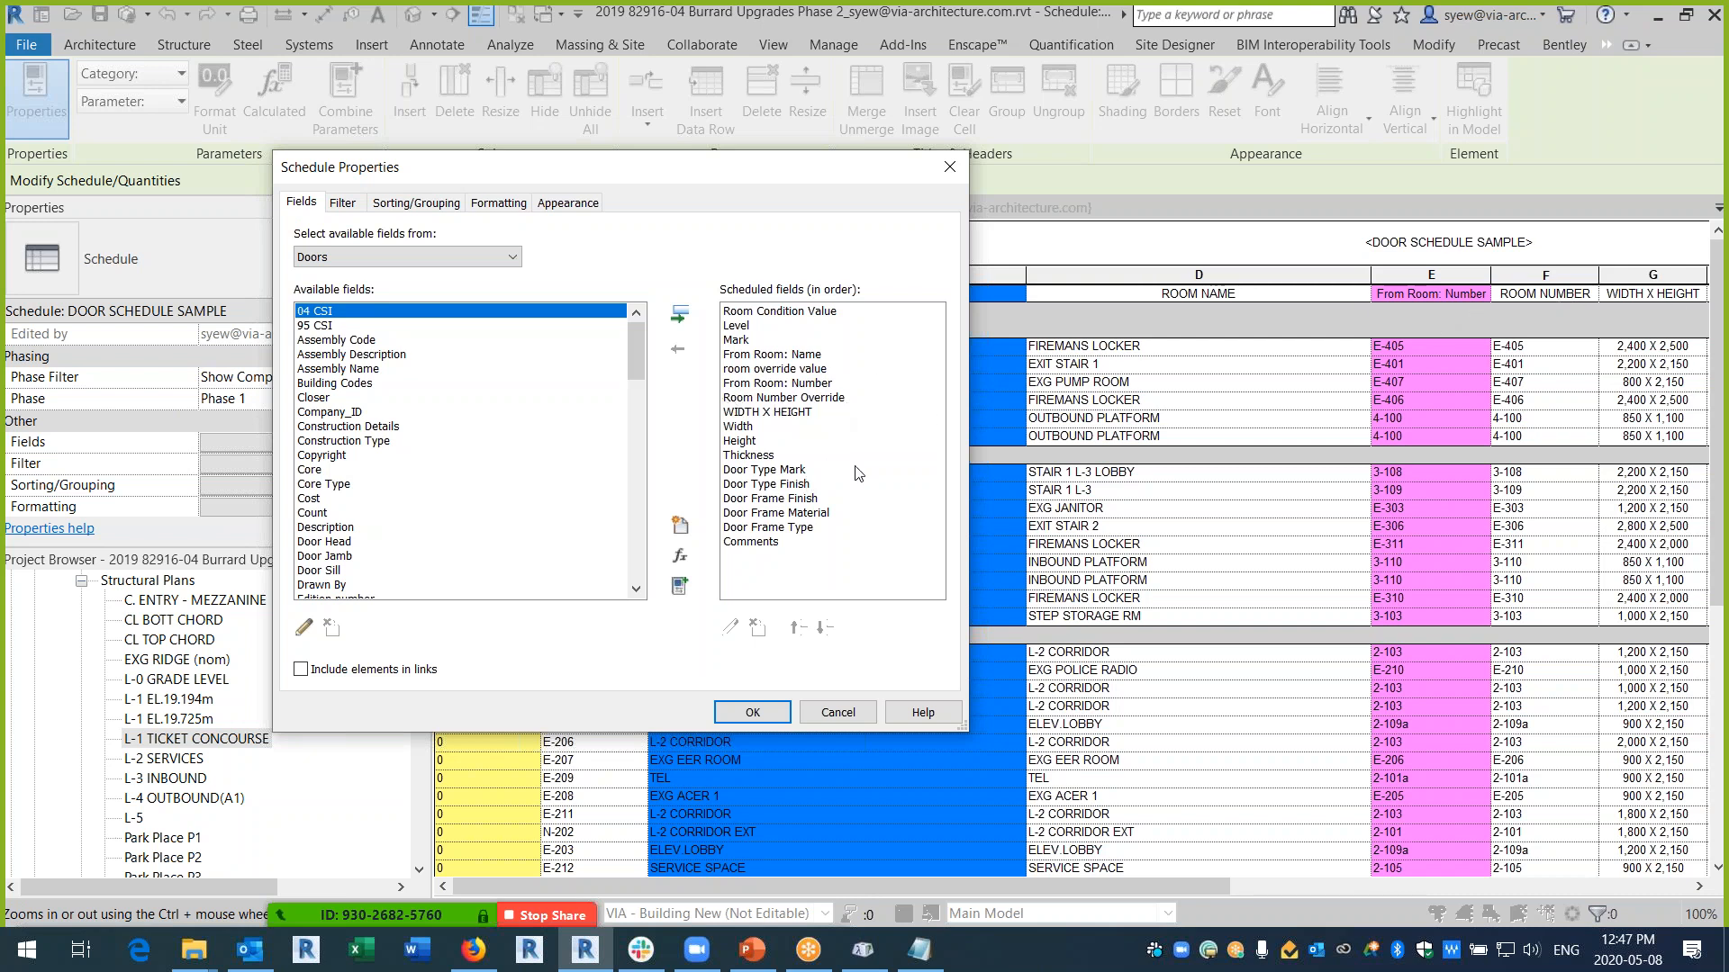
left_click(753, 712)
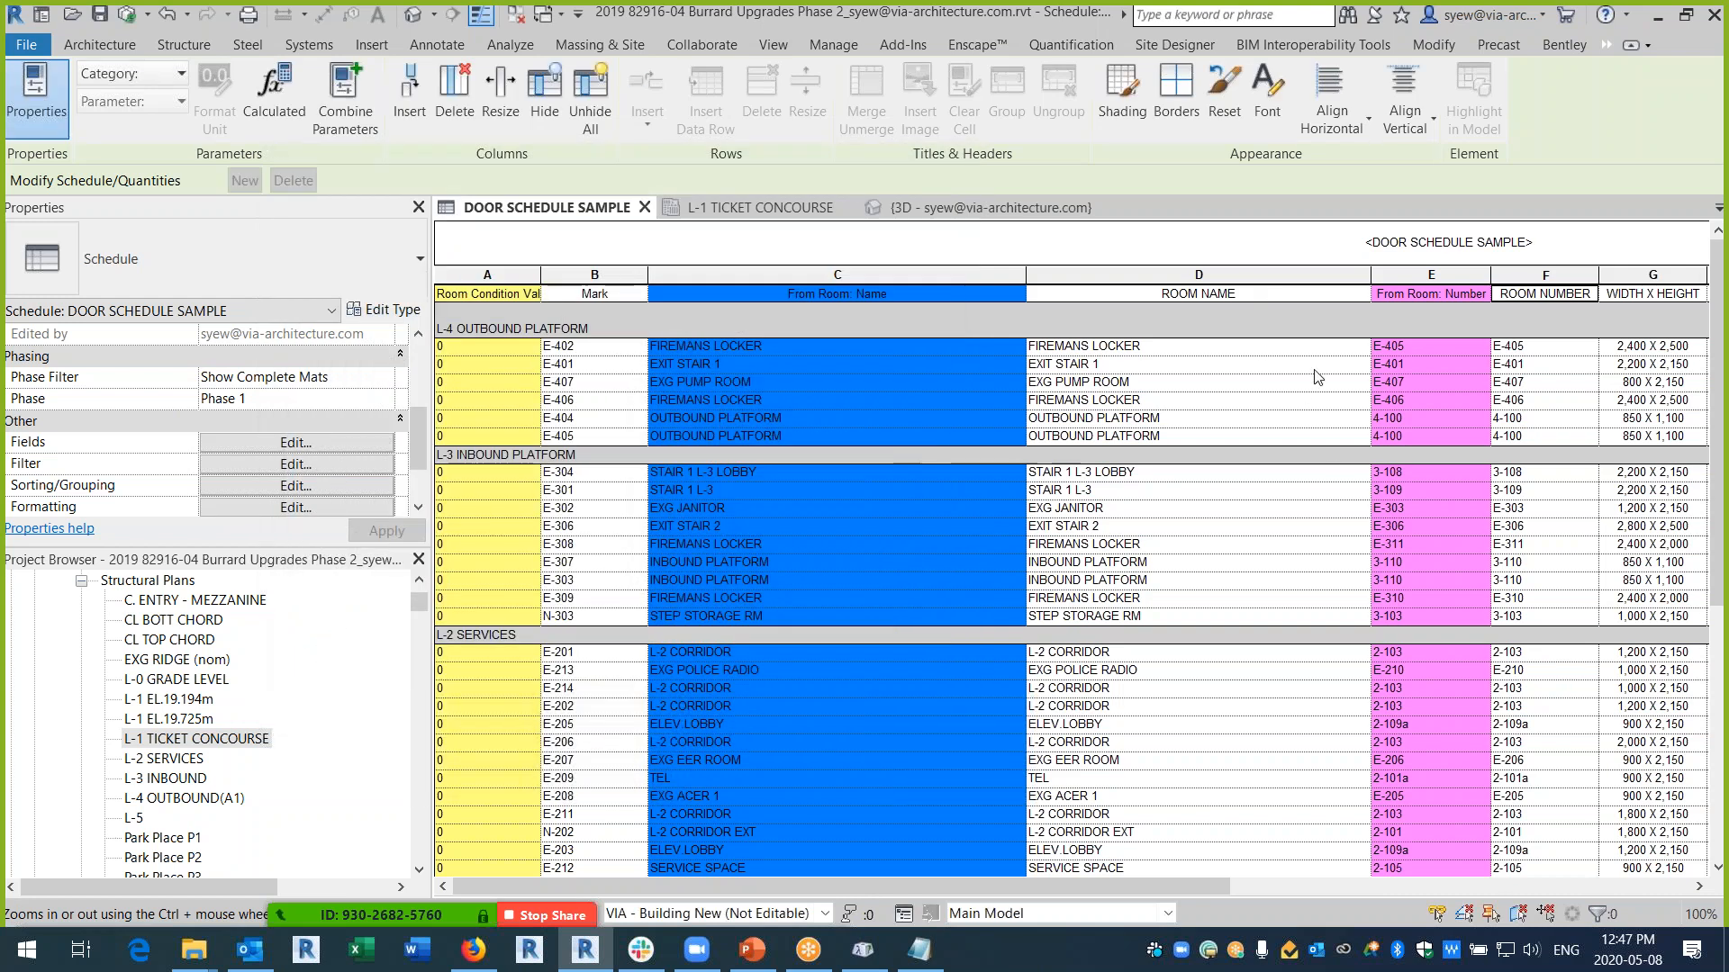
- Retitle the Mark column heading as DOOR NUMBER
left_click(605, 293)
type("ROOM NUMBER")
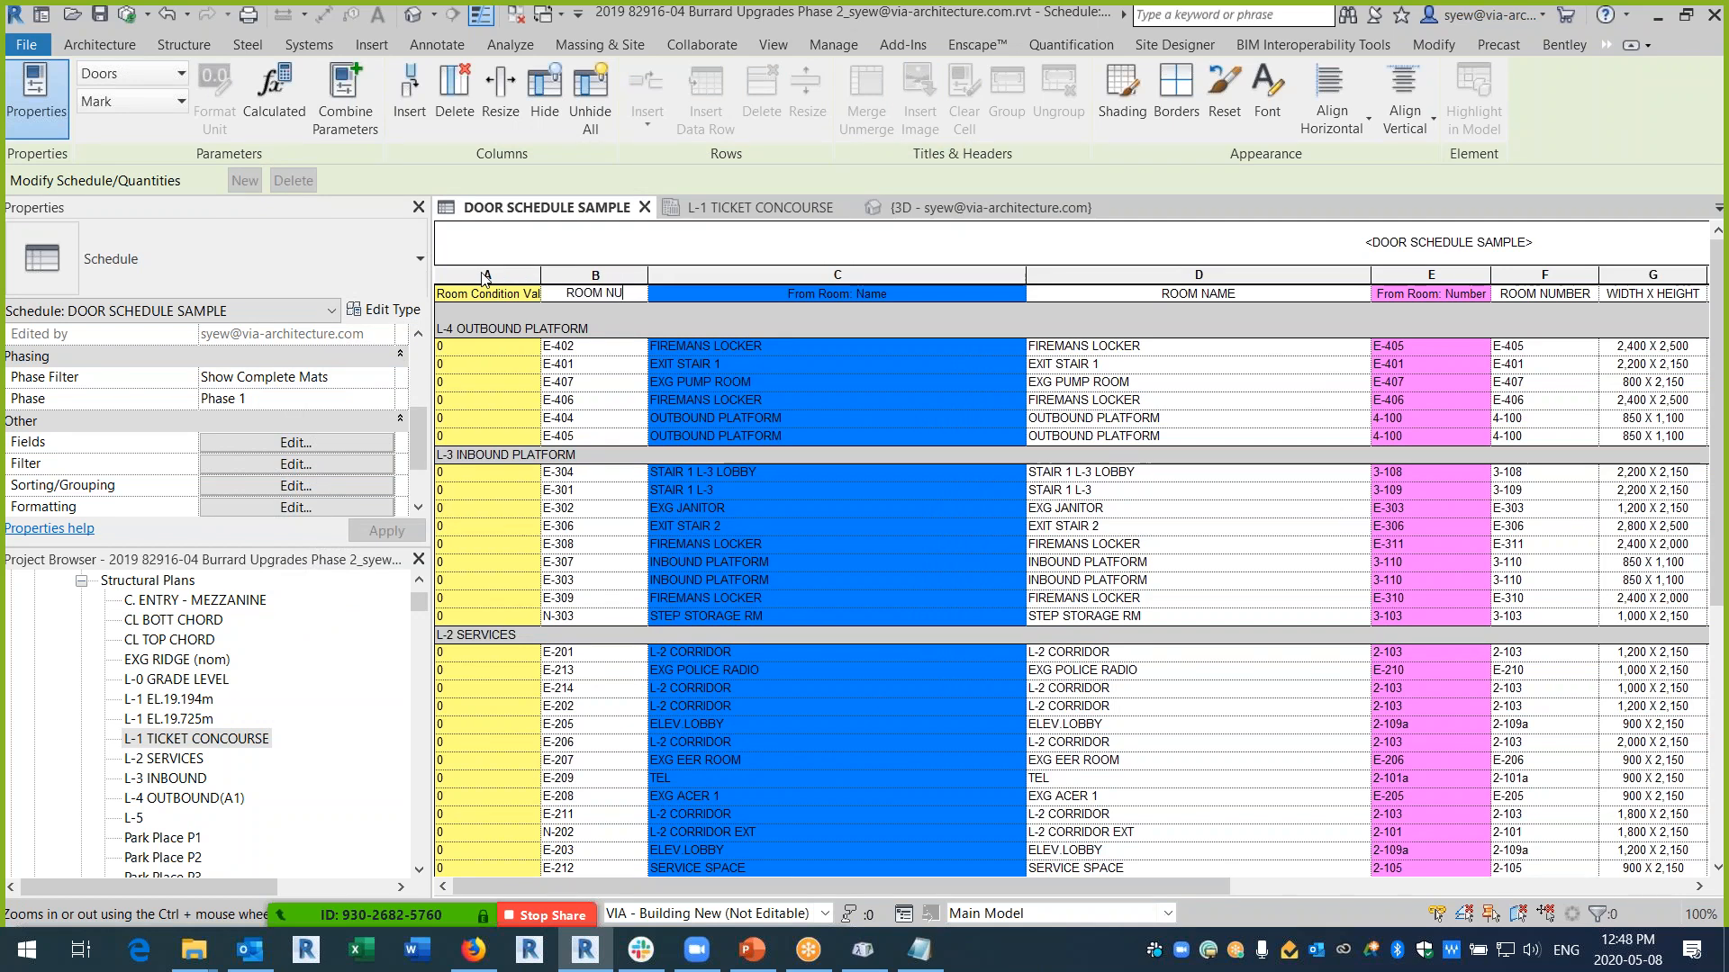
key("BackSpace")
key("BackSpace")
key("BackSpace")
key("BackSpace")
key("BackSpace")
key("BackSpace")
key("BackSpace")
key("BackSpace")
key("BackSpace")
key("BackSpace")
key("BackSpace")
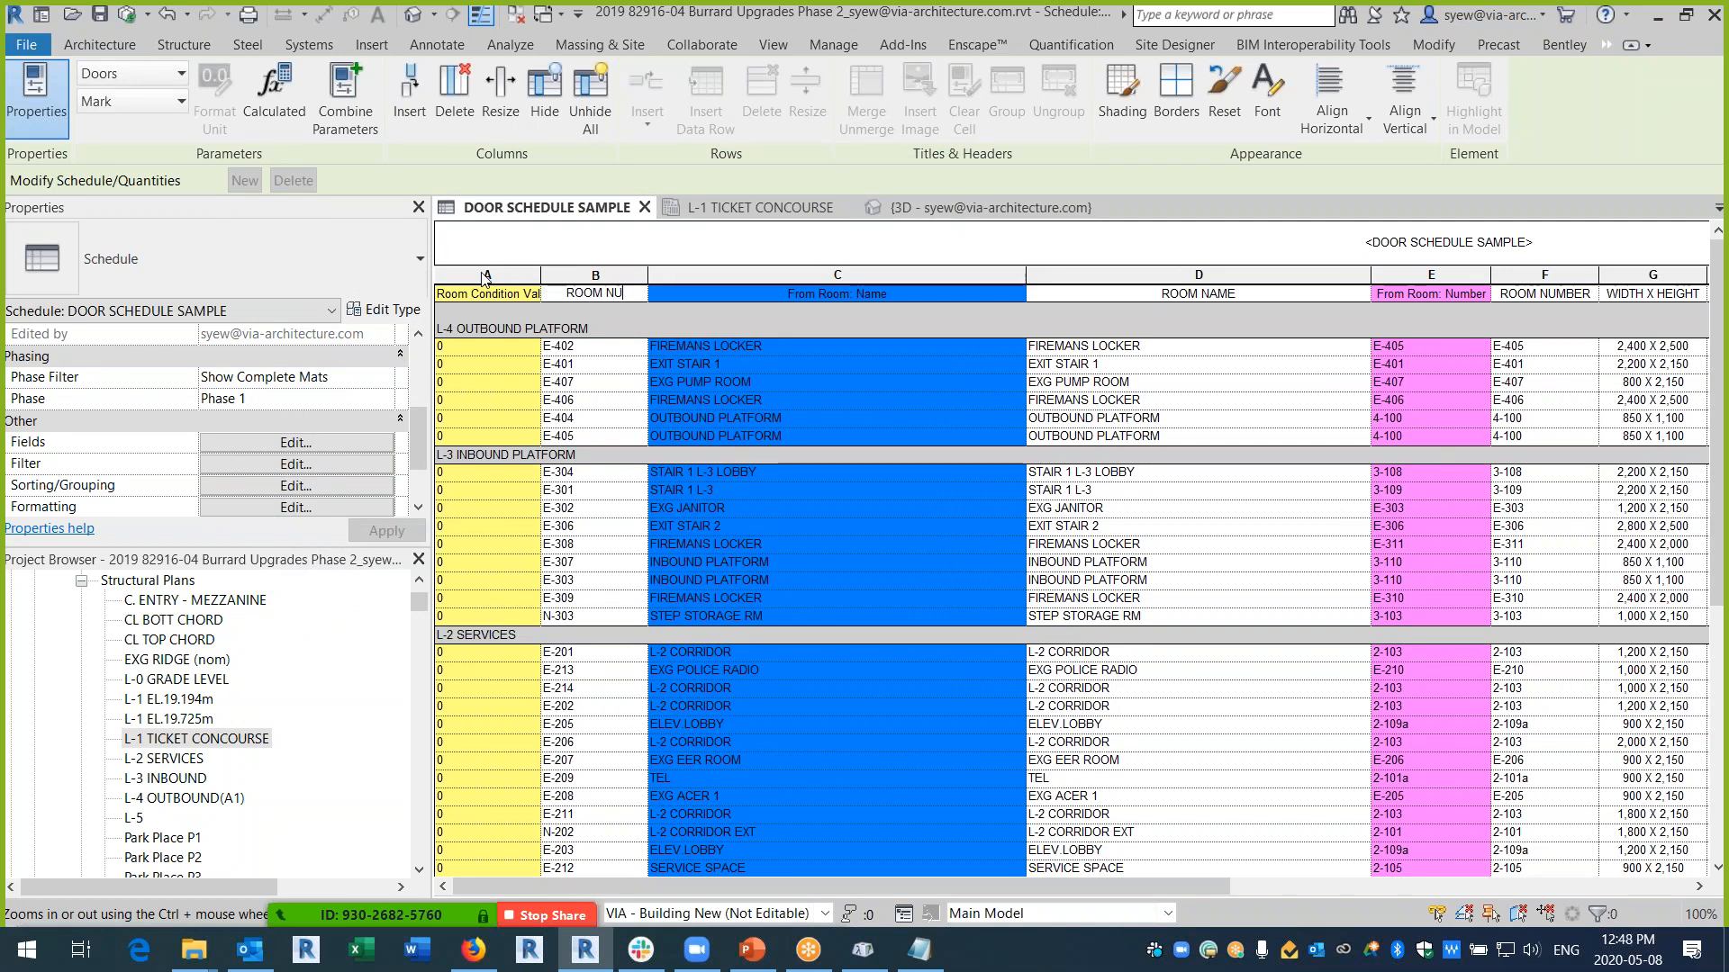
type("DOOR NUMBER")
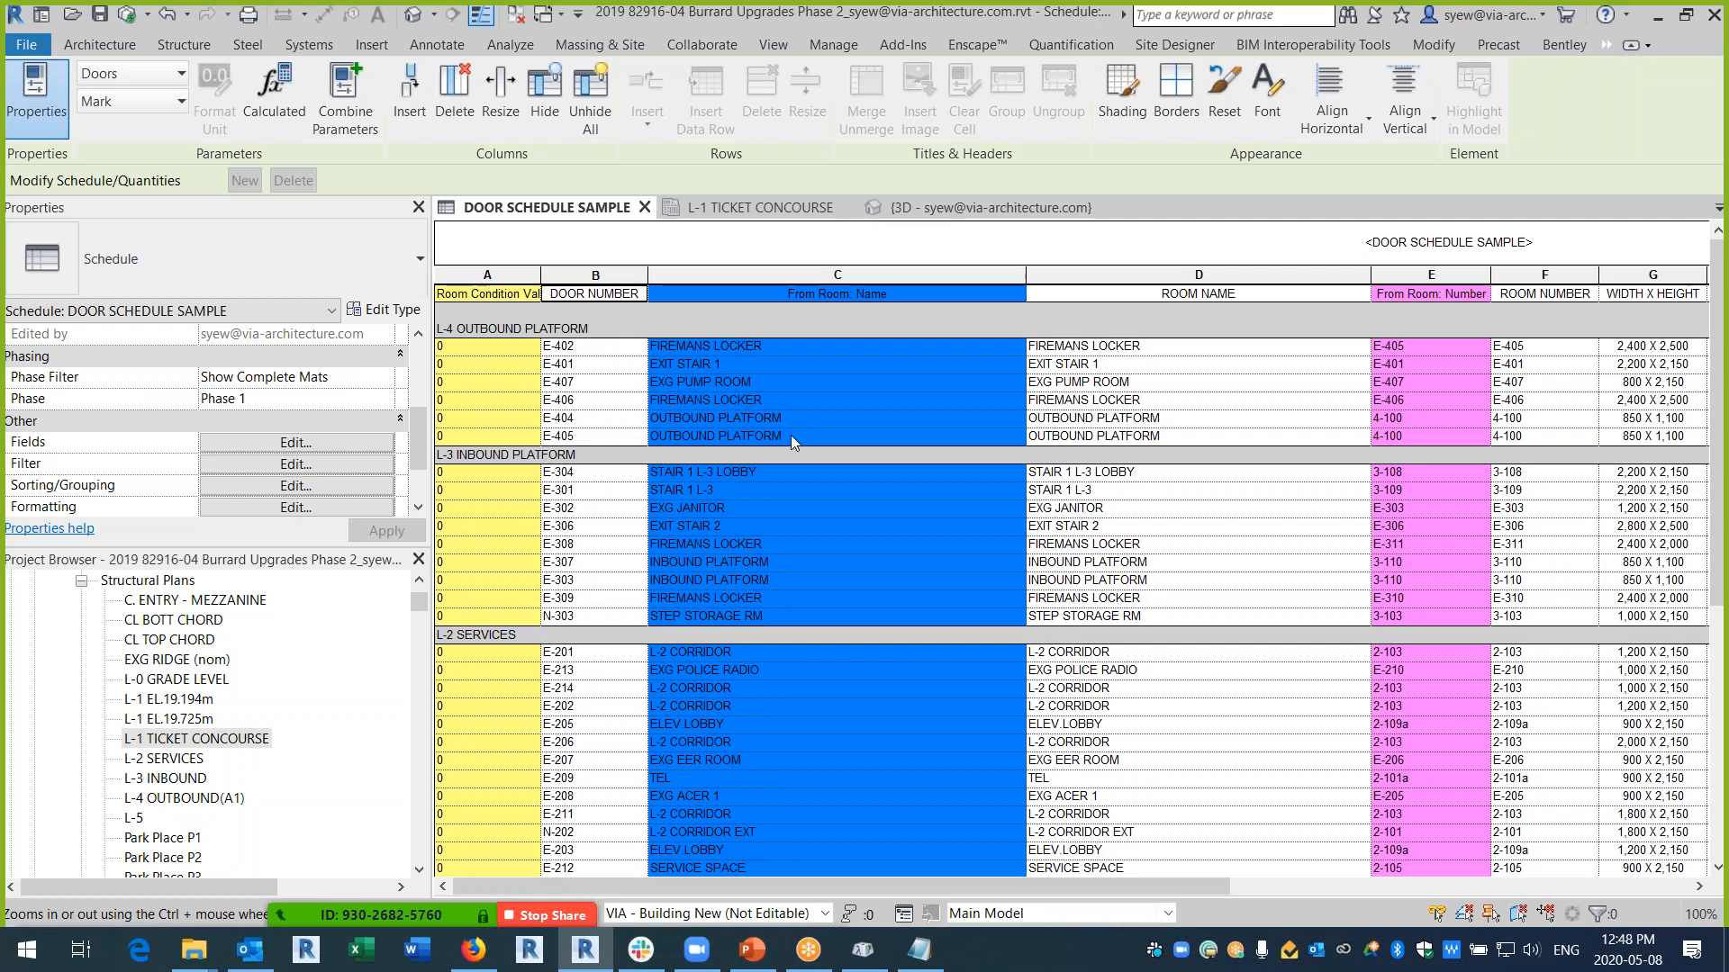
- Hide the Room Condition Value, From Room: Name and From Room: Number columns in the door schedule
left_click(478, 279)
right_click(475, 280)
left_click(538, 472)
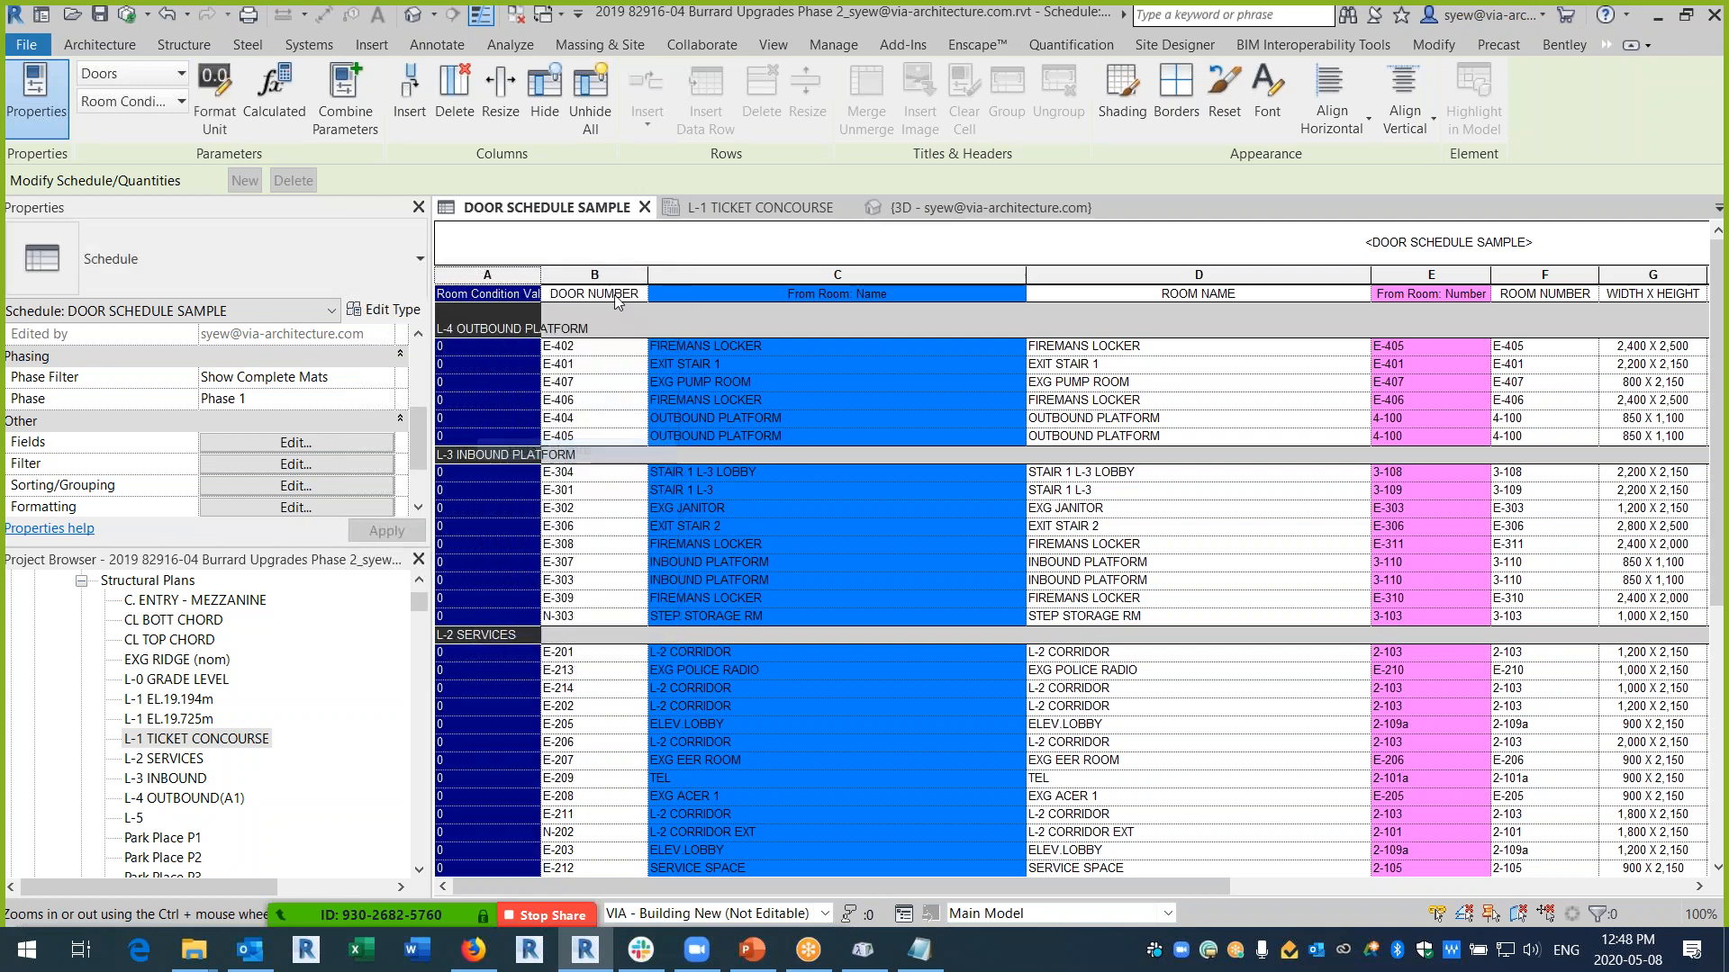
left_click(624, 274)
right_click(625, 274)
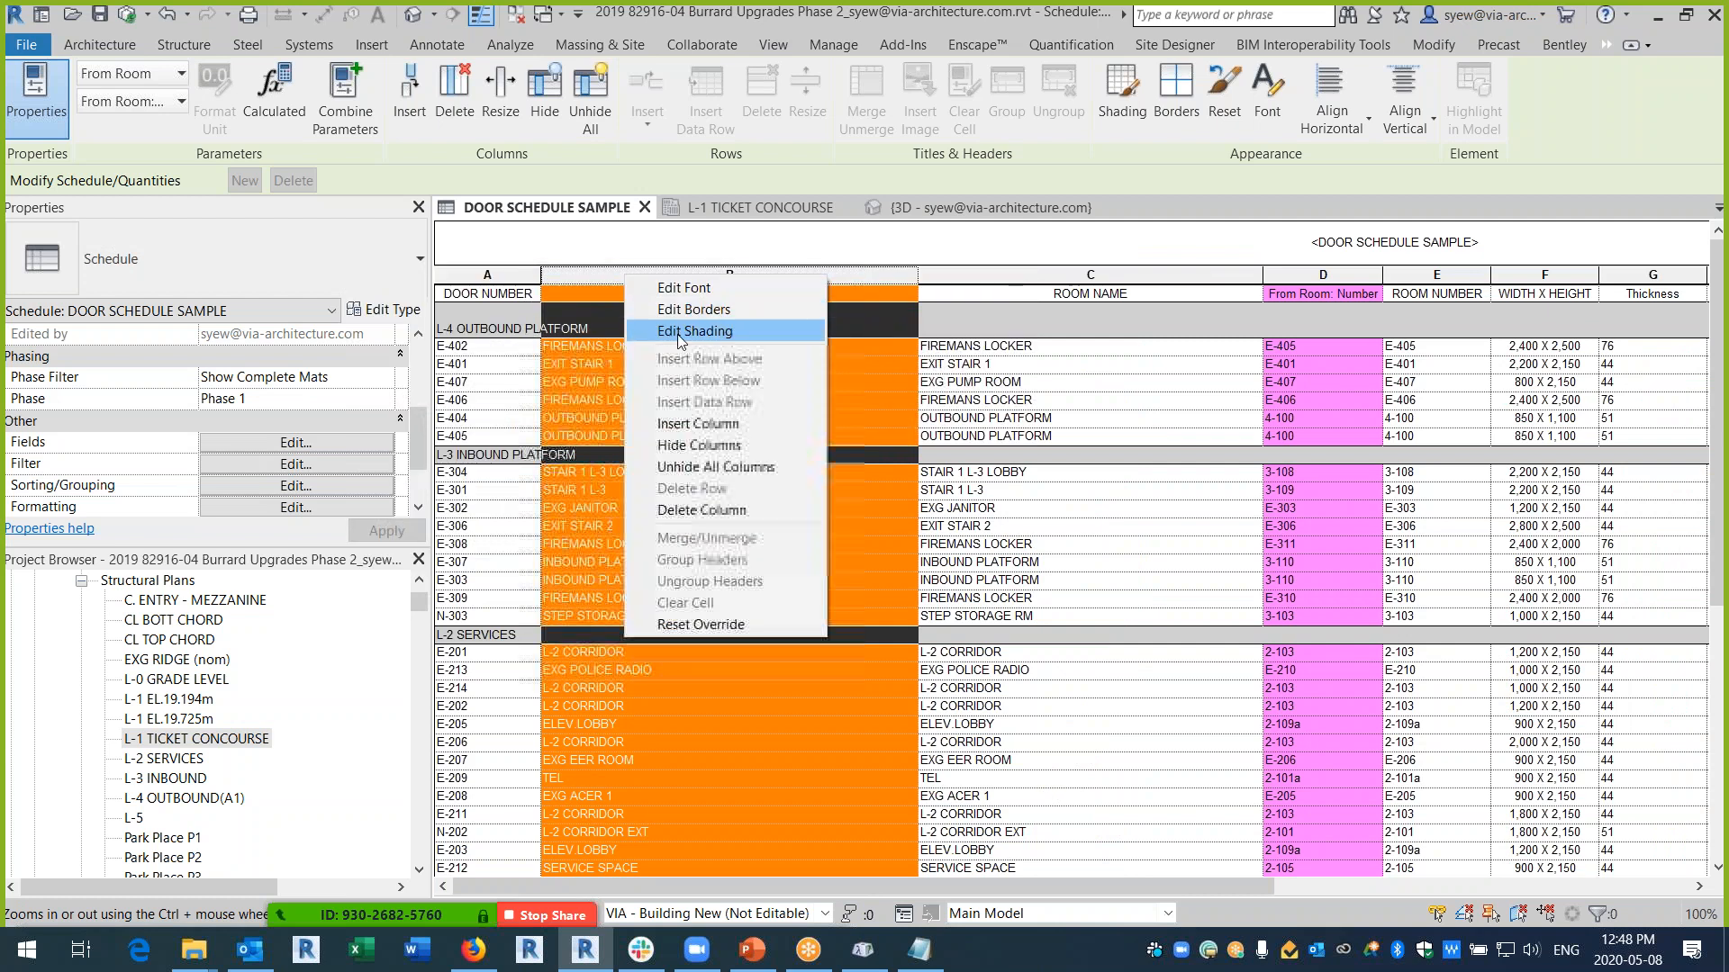
left_click(684, 444)
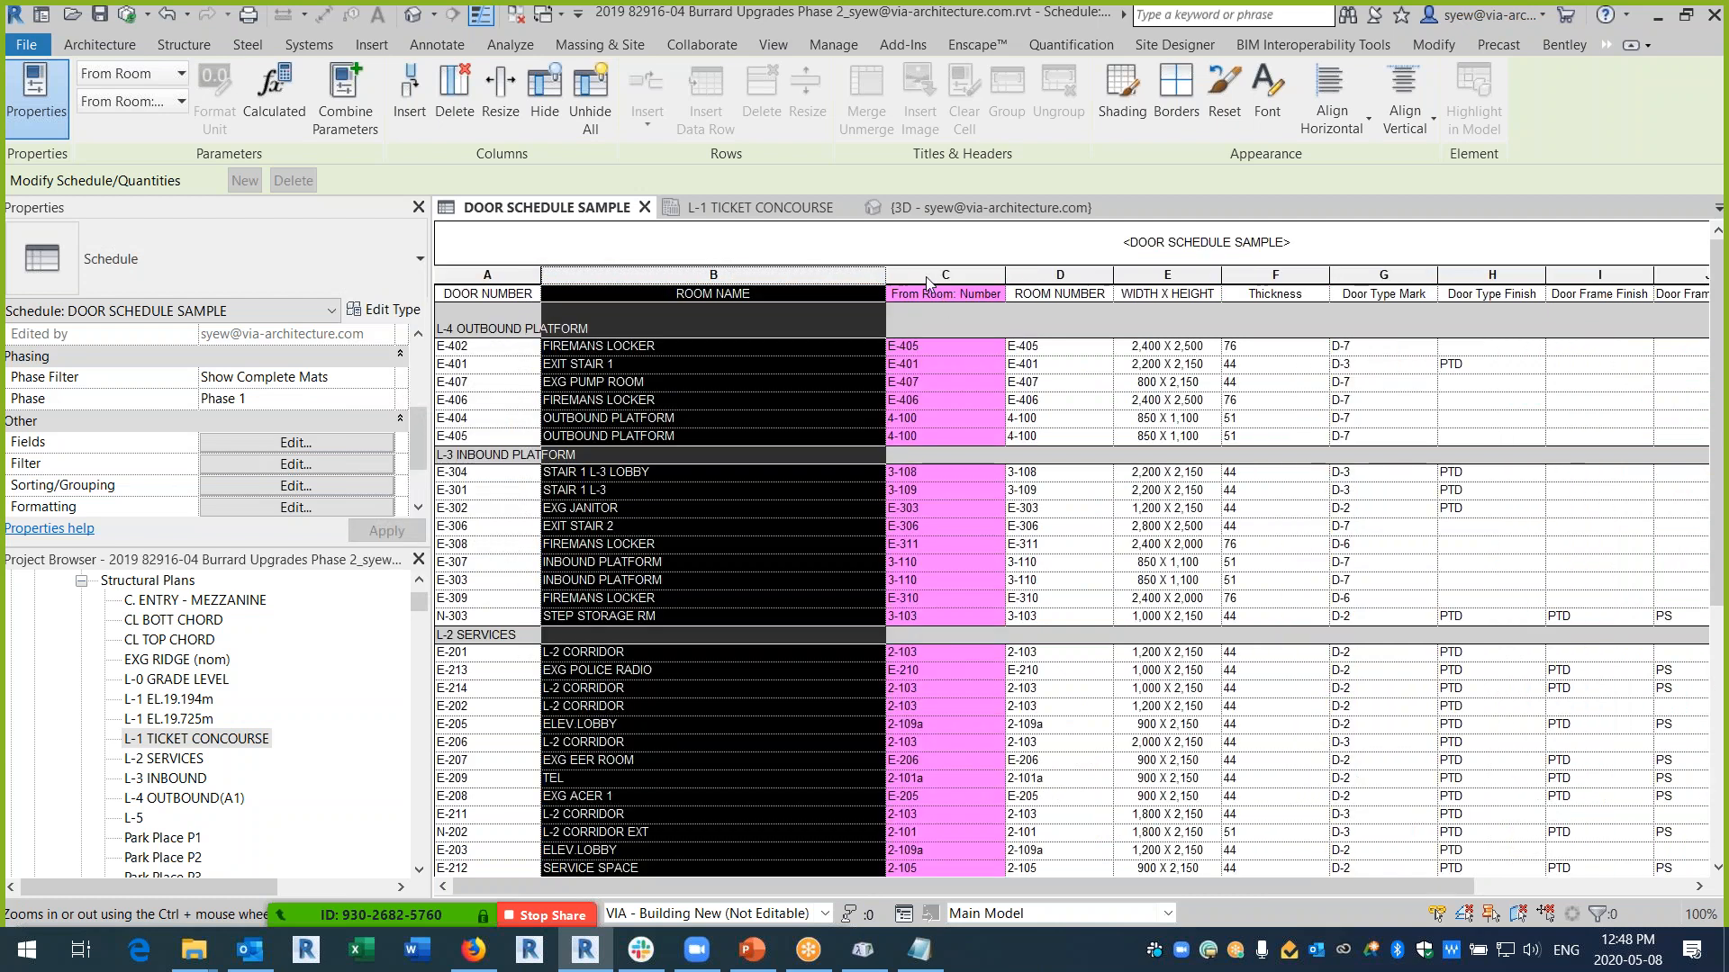
left_click(927, 279)
right_click(929, 279)
left_click(1006, 448)
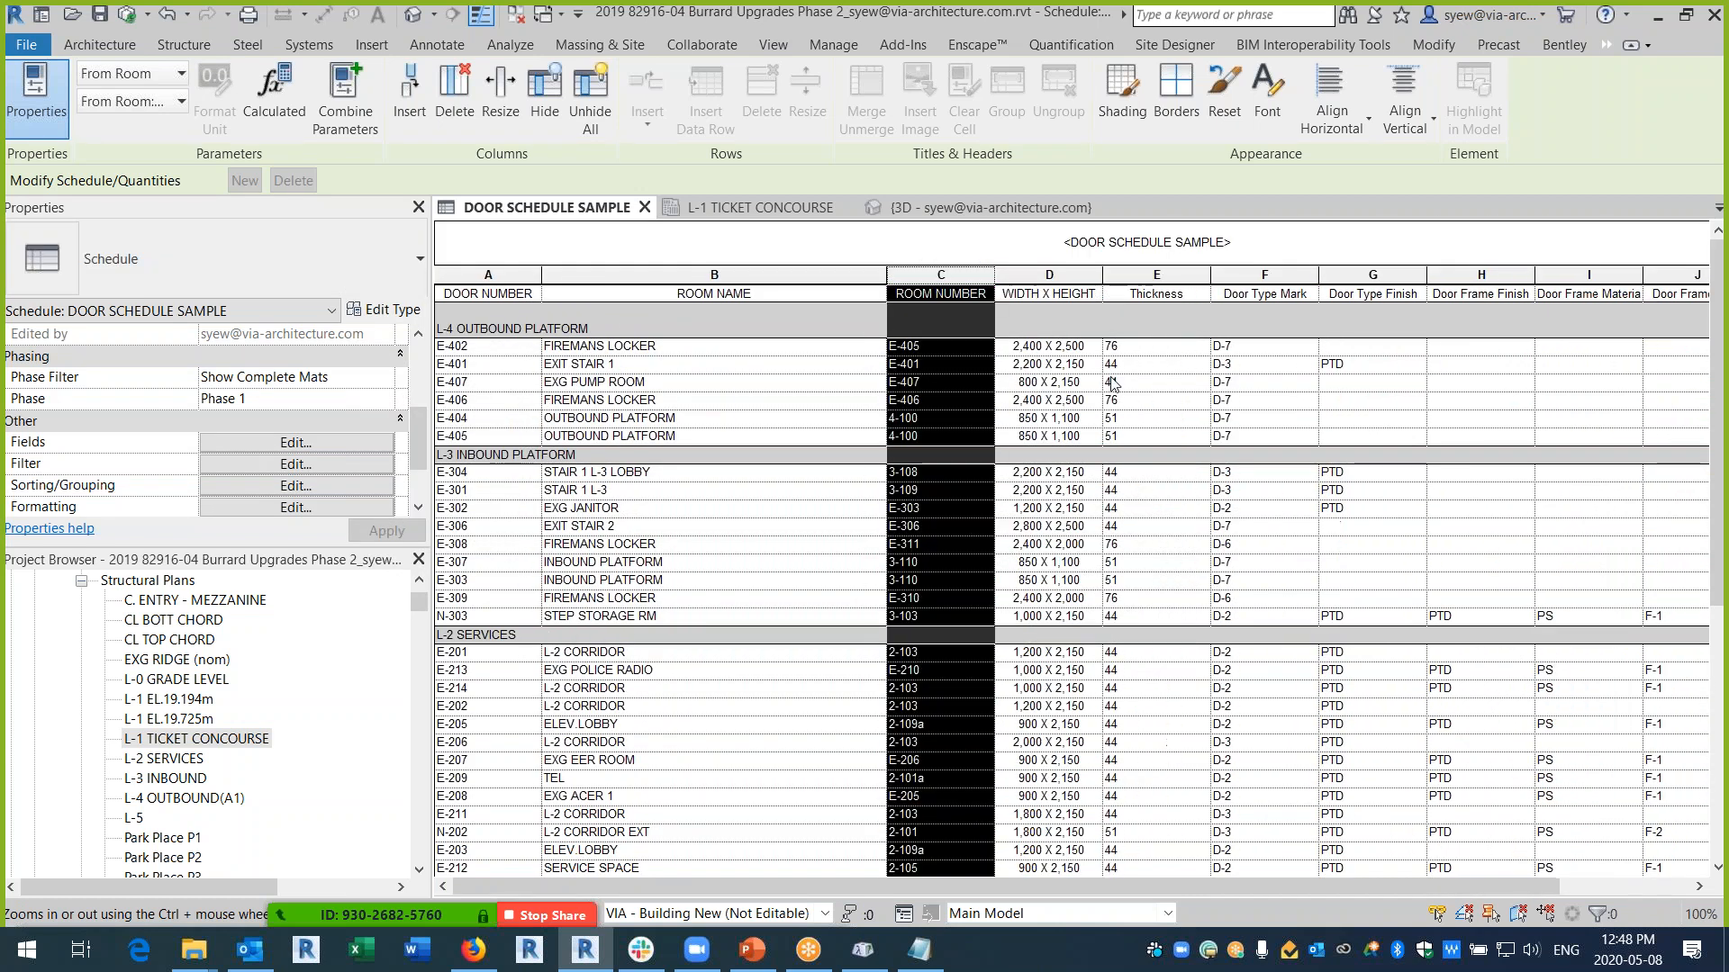
- Widen the WIDTH X HEIGHT column slightly and retitle the Thickness heading in capitals as THICKNESS
left_click_drag(1103, 273, 1148, 275)
left_click(1230, 292)
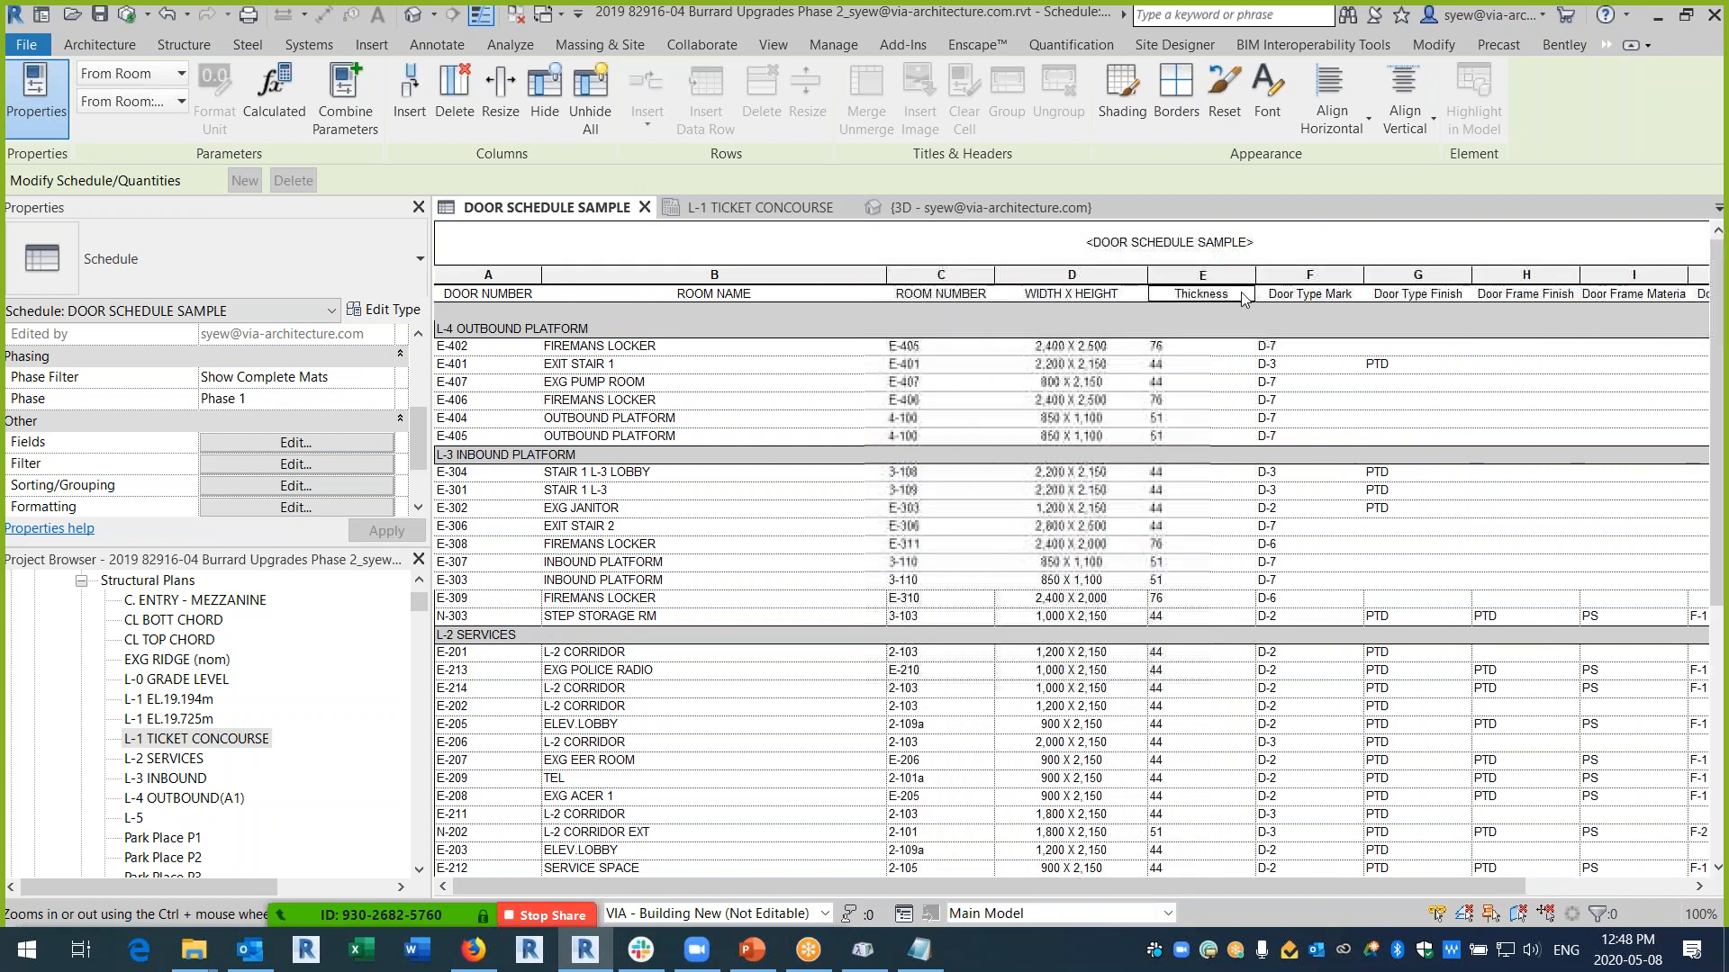
type("thick")
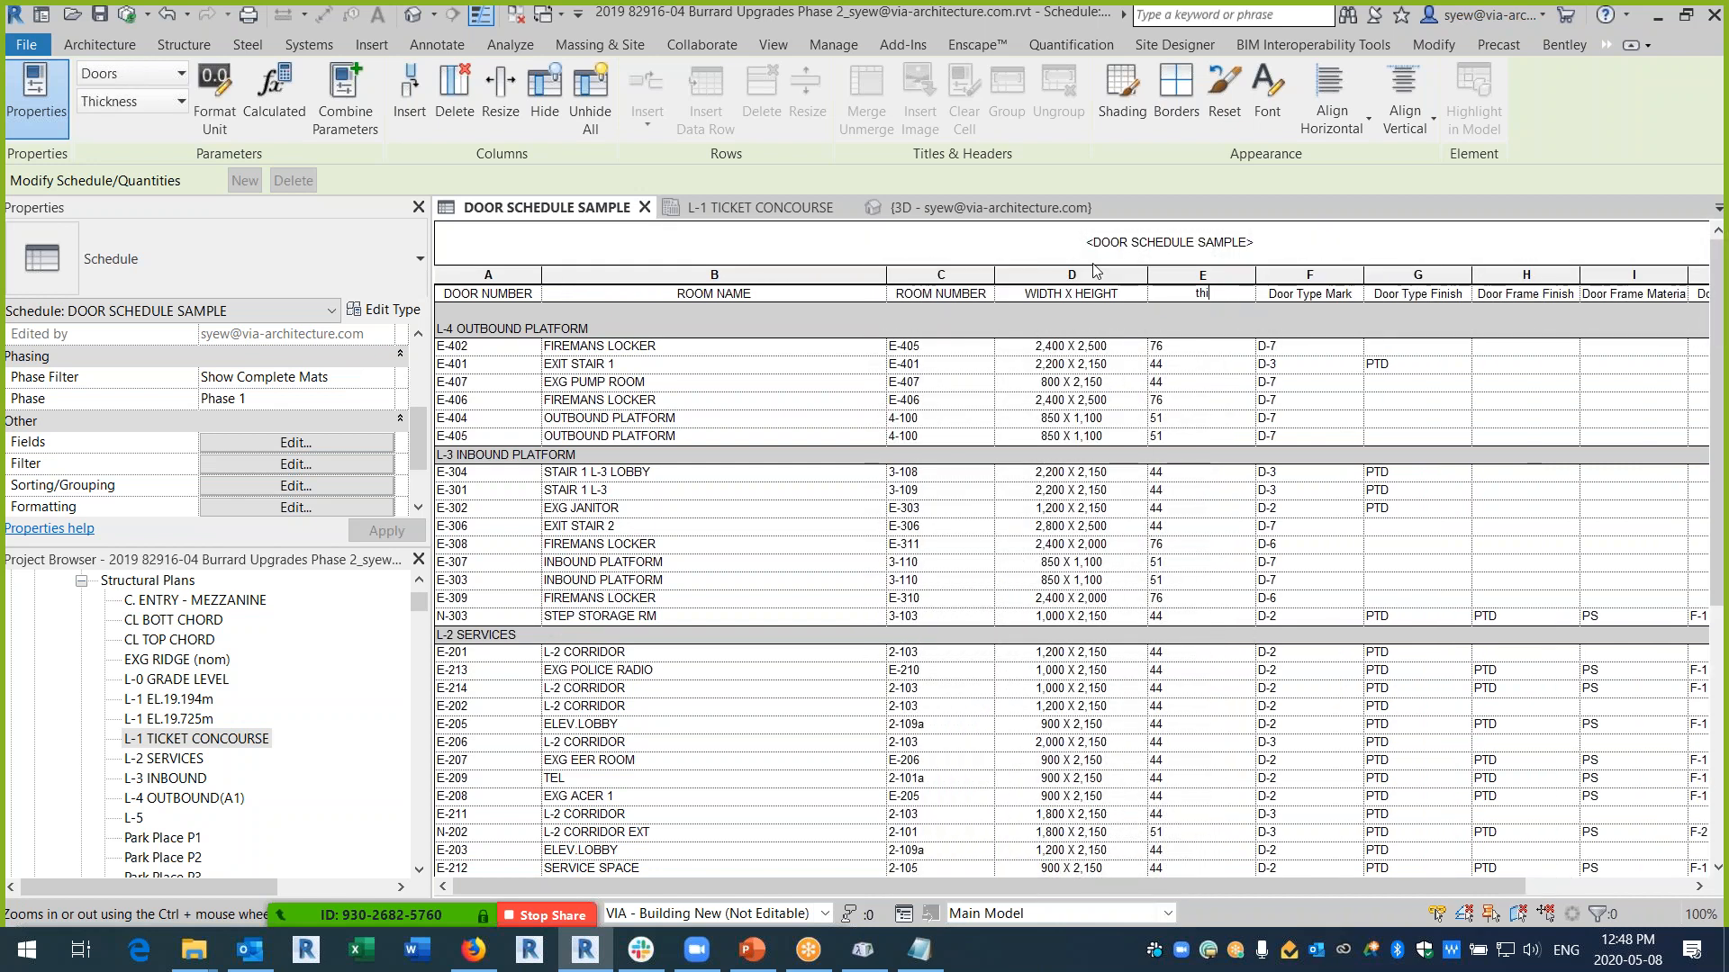
key("BackSpace")
key("BackSpace")
type("THICKNESS")
- Group the DOOR NUMBER, ROOM NAME and ROOM NUMBER headings under a shared header titled DOOR LOCATION
left_click_drag(912, 304, 489, 305)
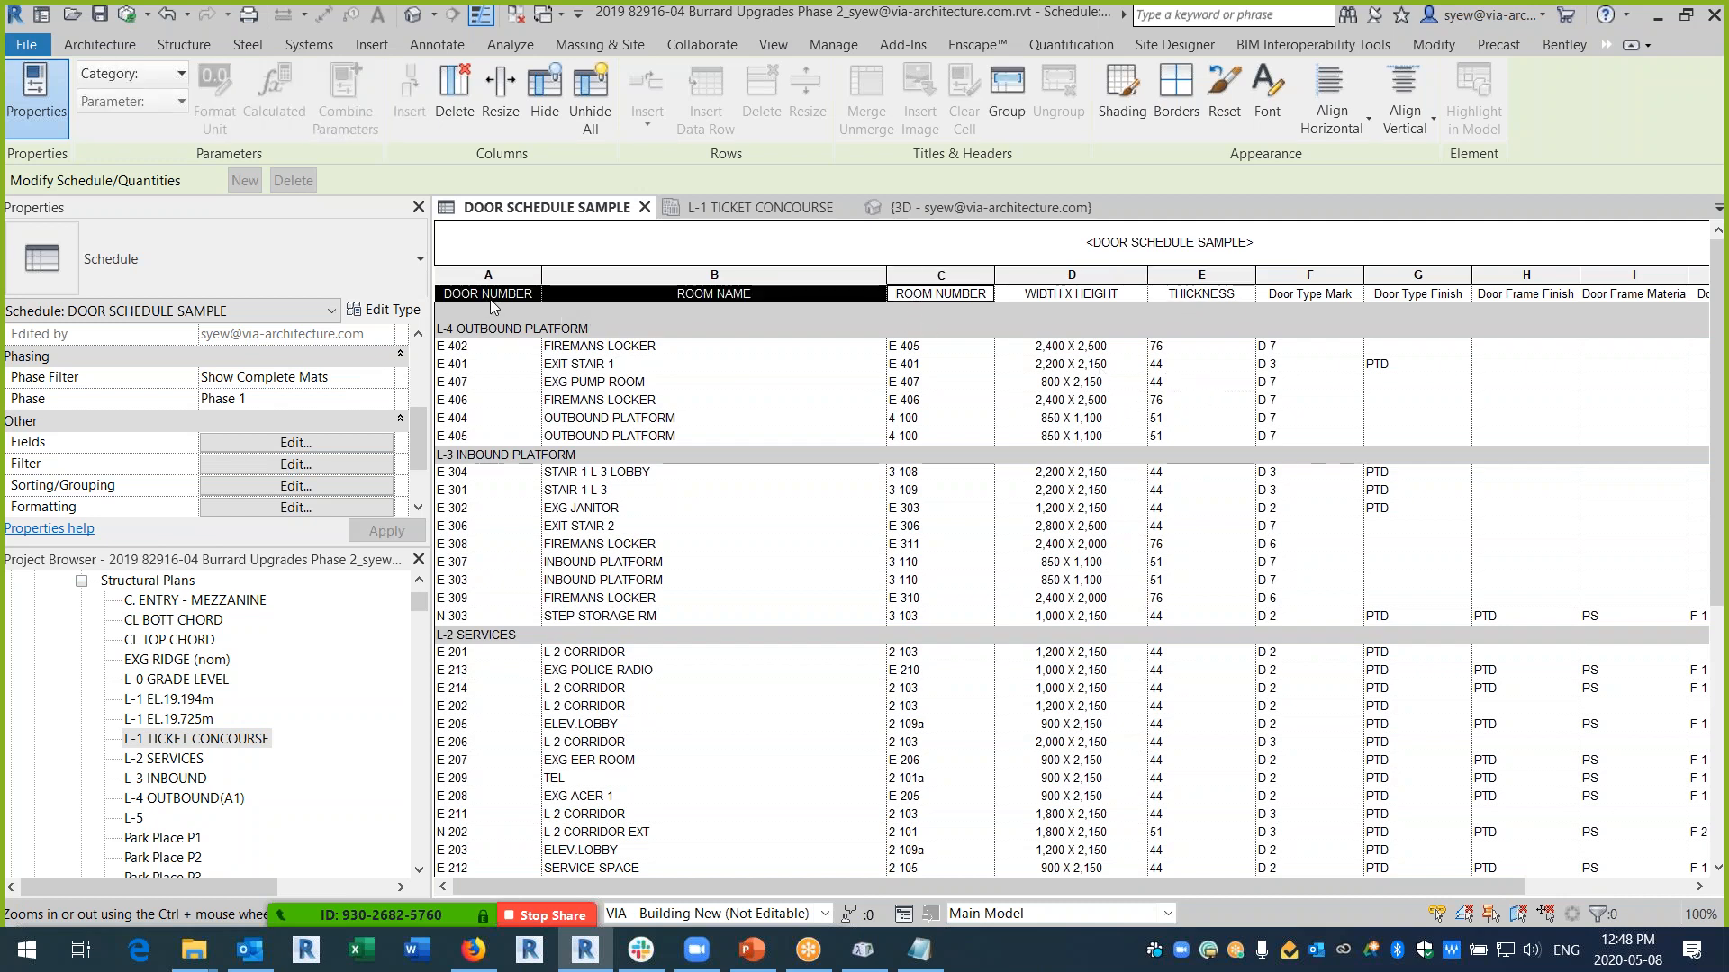
left_click(1009, 97)
left_click(671, 303)
type("DOOR LOCATION")
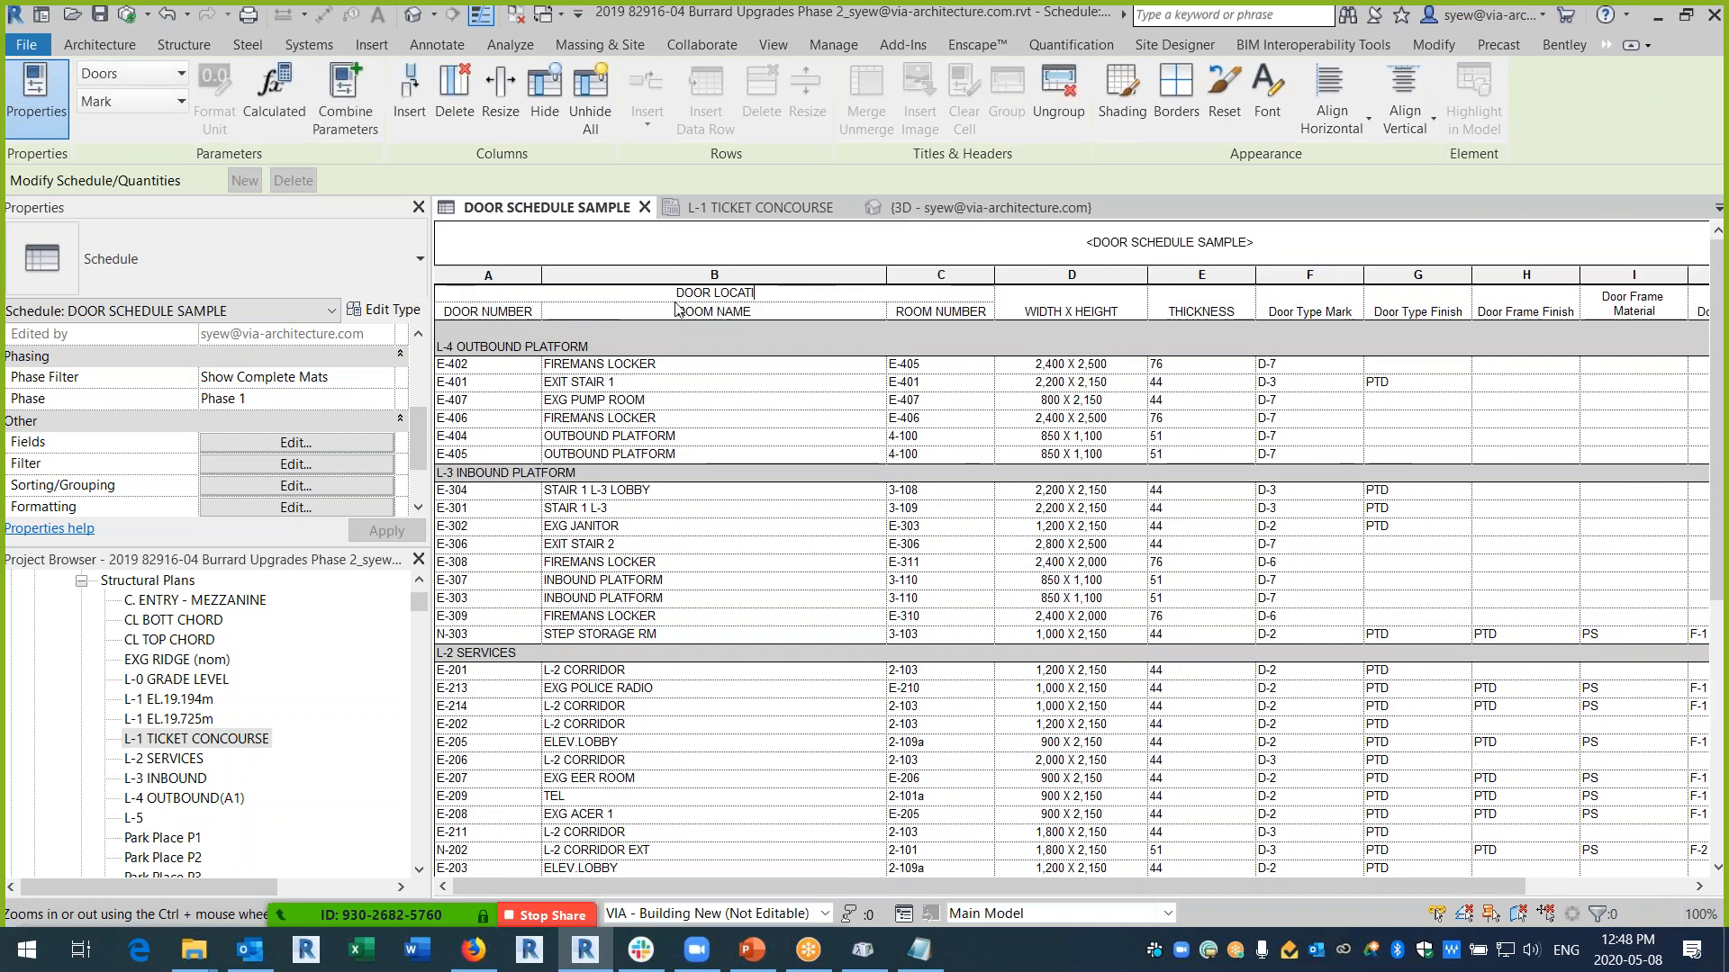
key("BackSpace")
key("BackSpace")
type("ON")
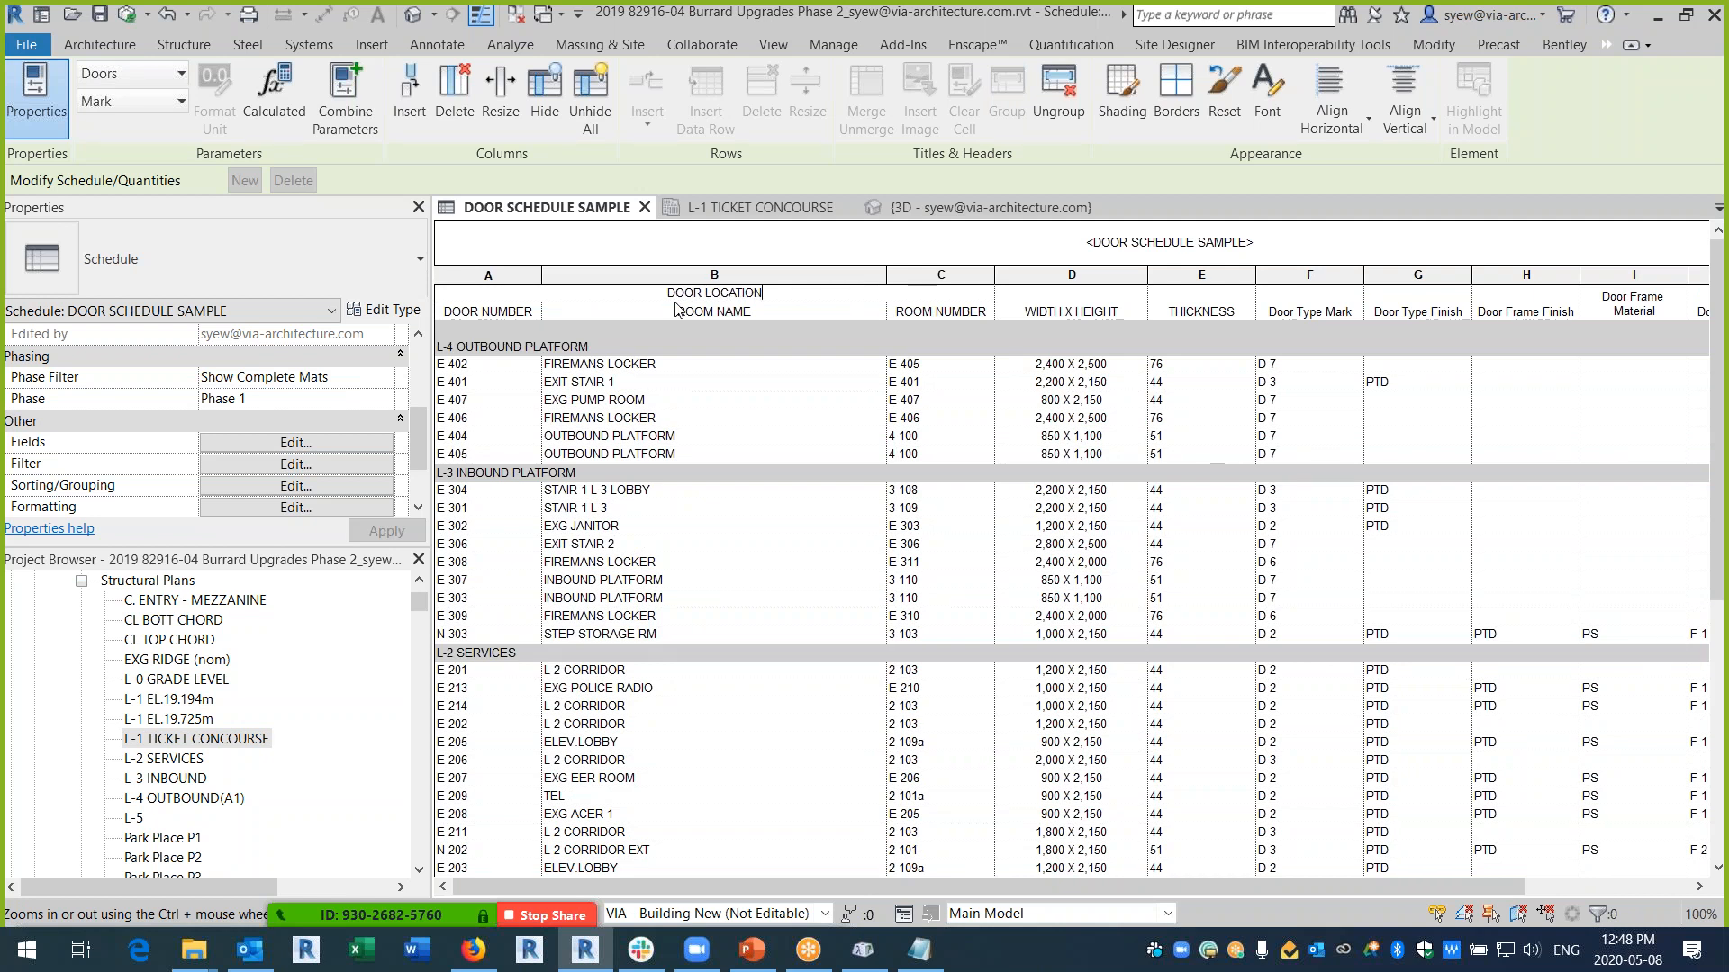
key("Return")
key("Return")
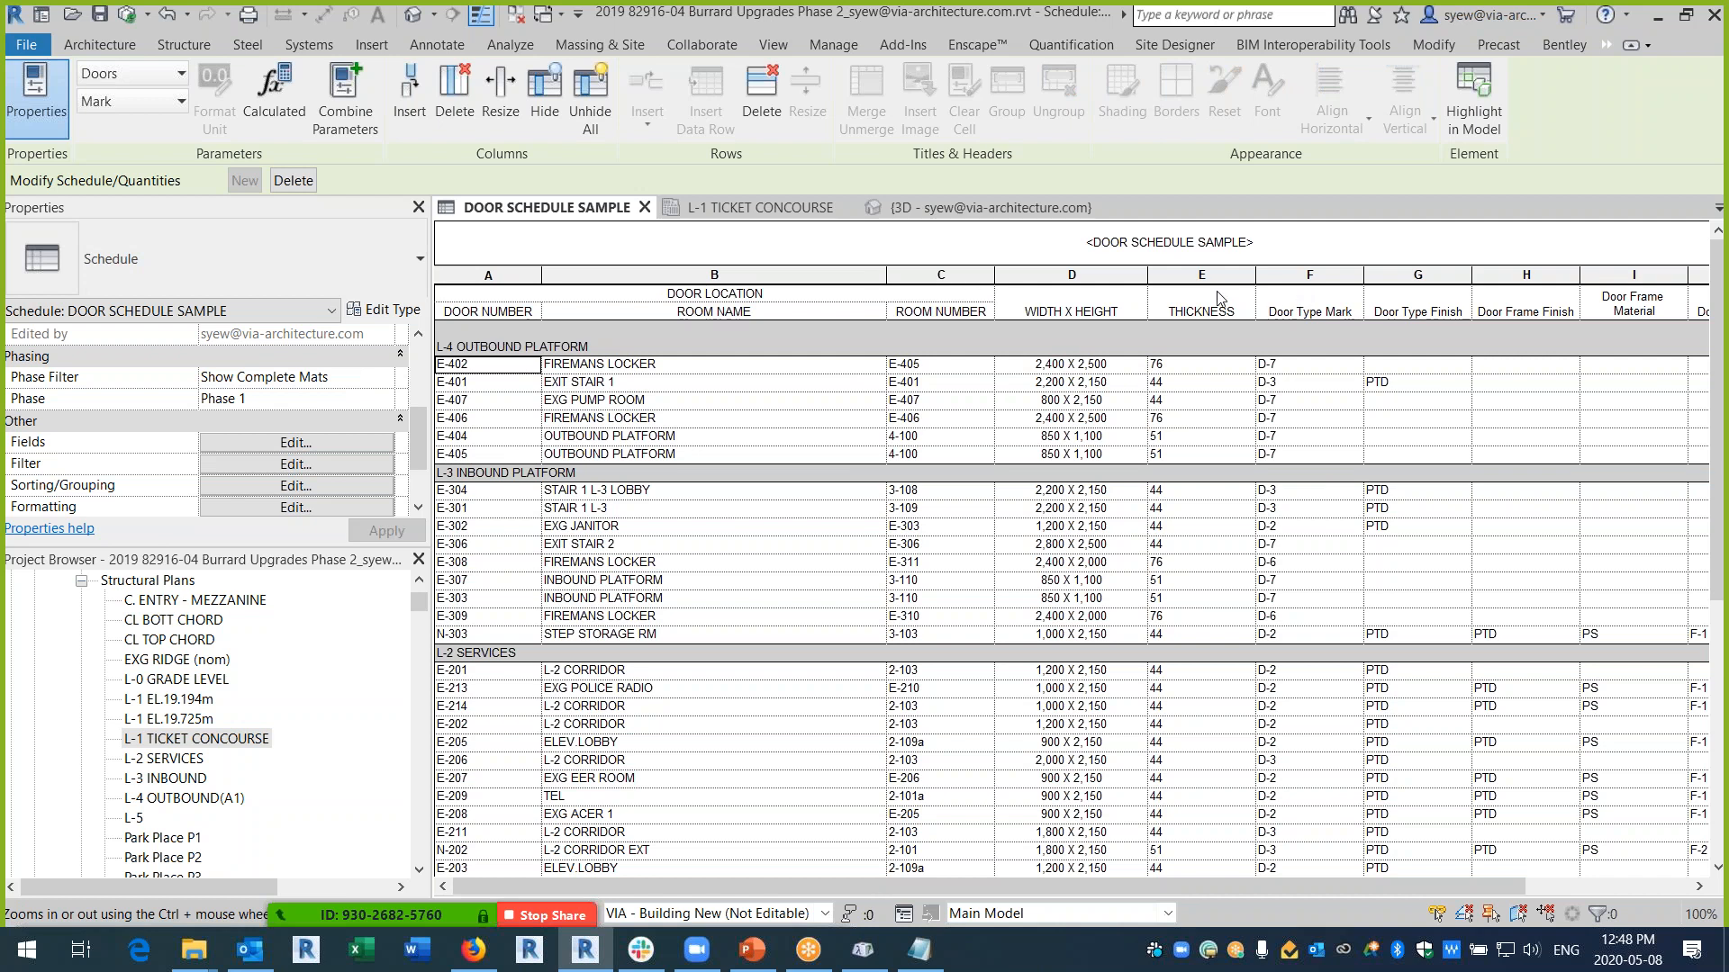
- Group the WIDTH X HEIGHT and THICKNESS headings under a shared header titled SIZE
left_click_drag(1215, 297, 1046, 302)
left_click(1006, 94)
left_click(1125, 293)
type("SIZE")
key("Return")
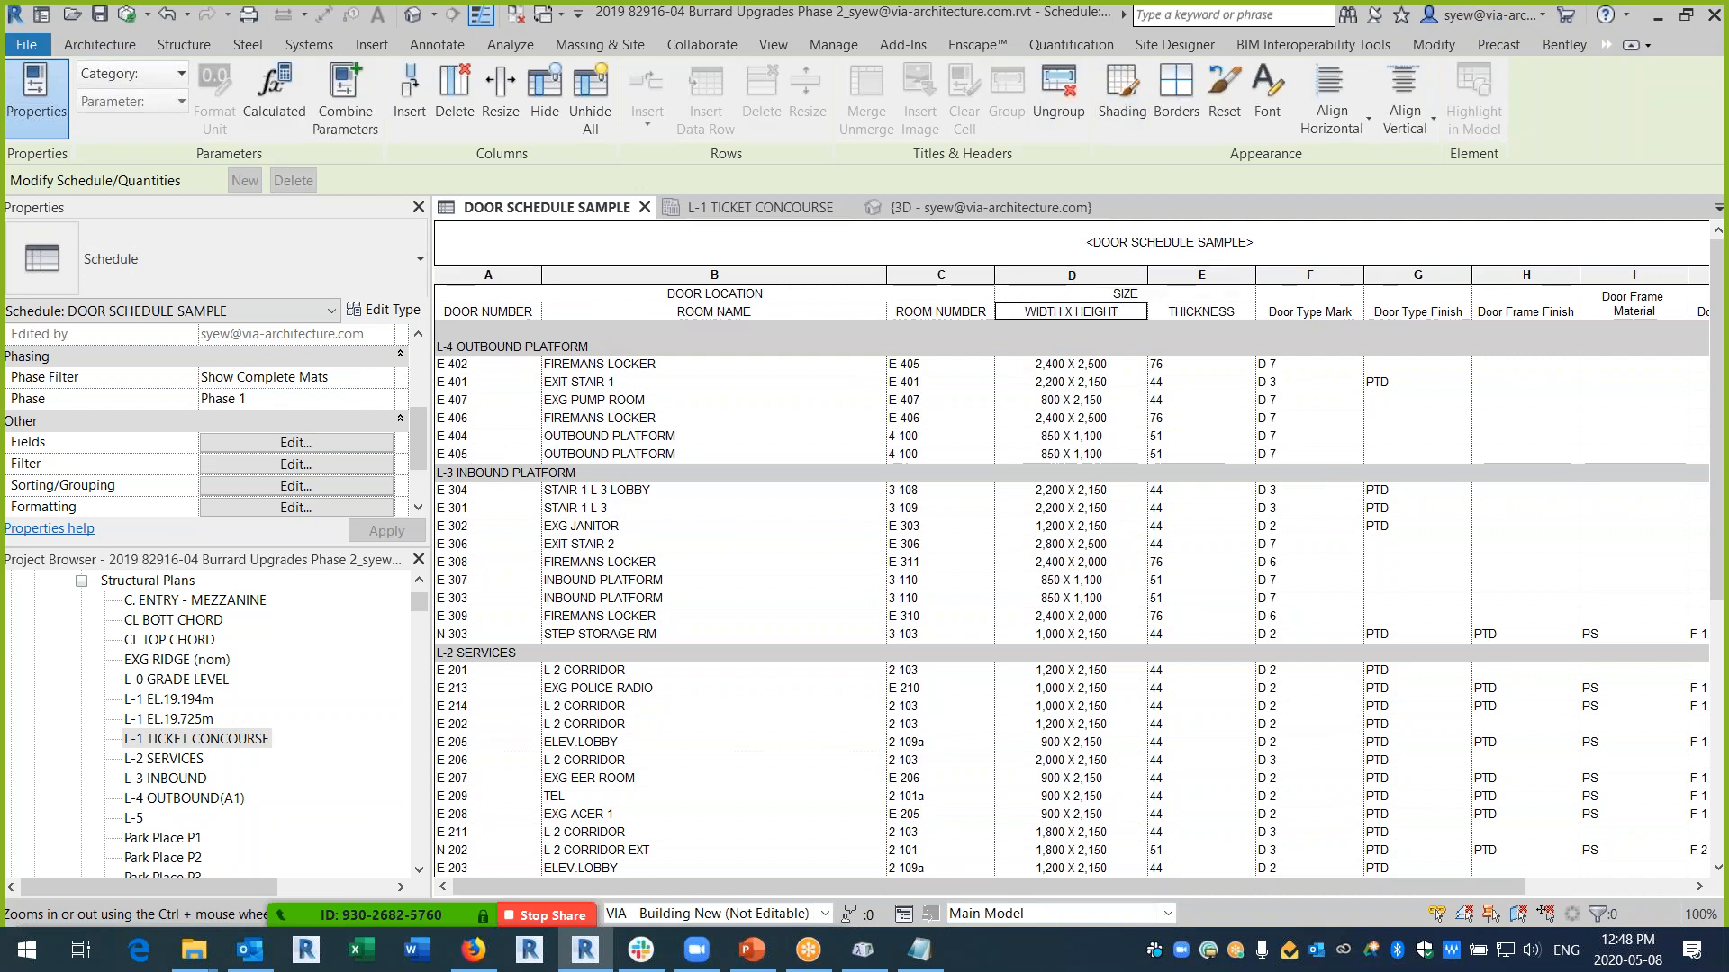
- Group the headings from Door Type Mark through Door Frame Type under a shared header titled DOOR MISC
left_click_drag(1064, 886, 1224, 889)
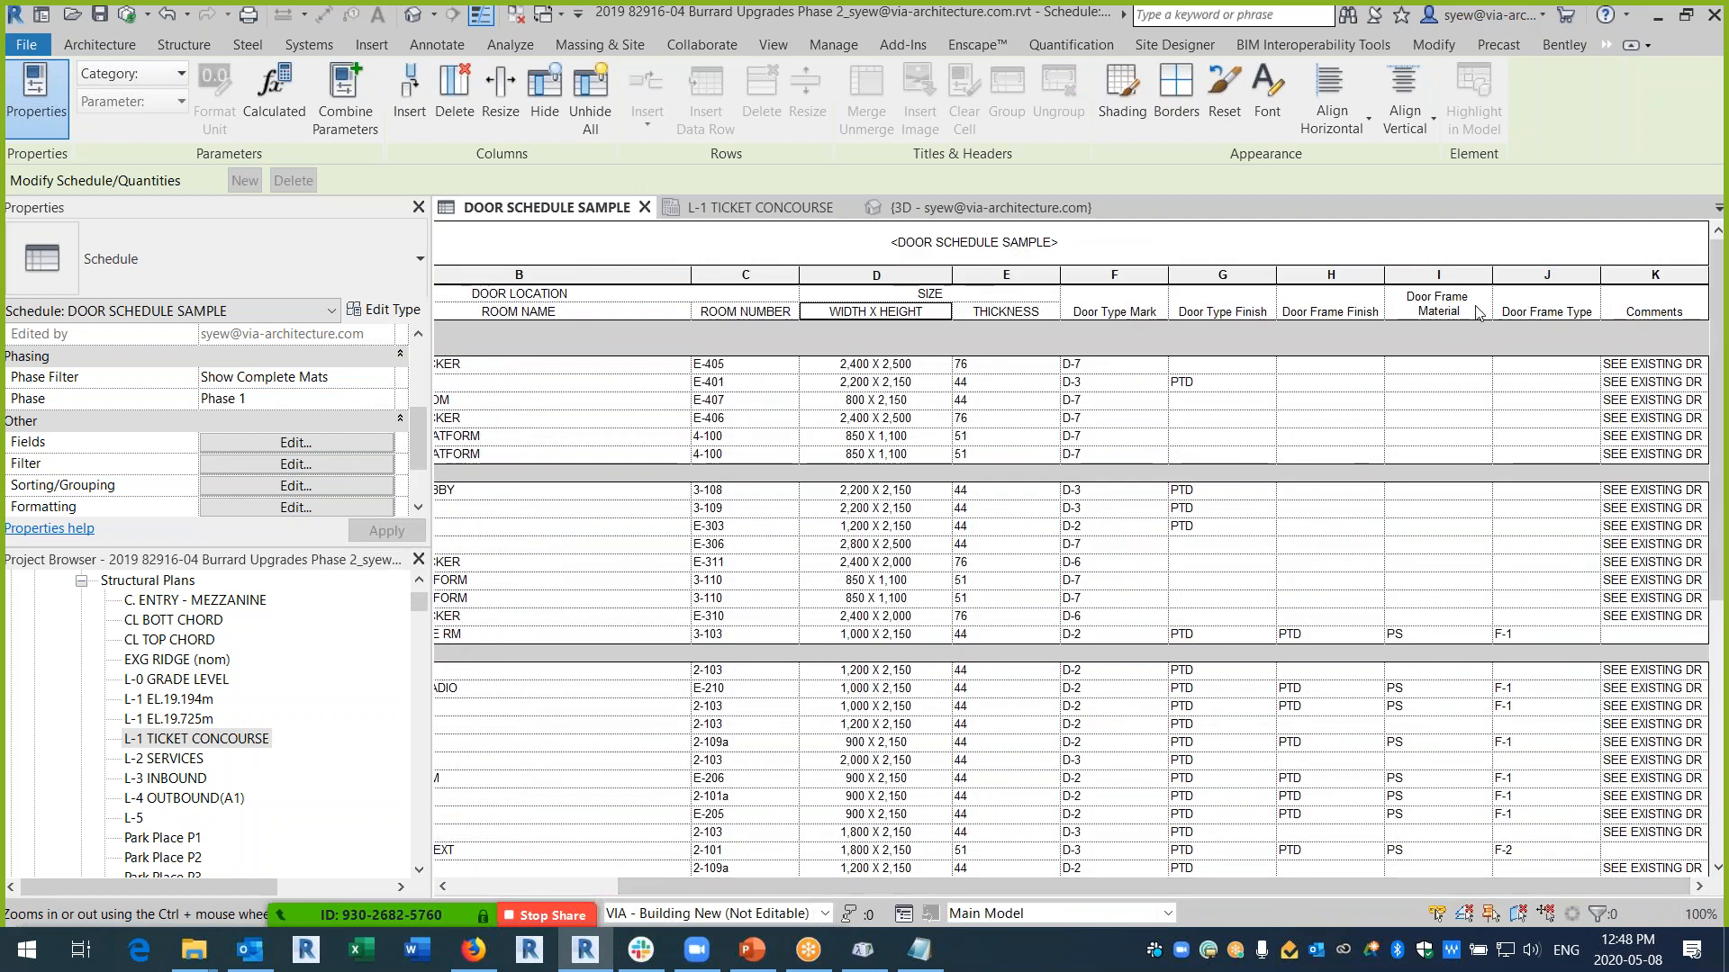
left_click_drag(1529, 310, 1112, 312)
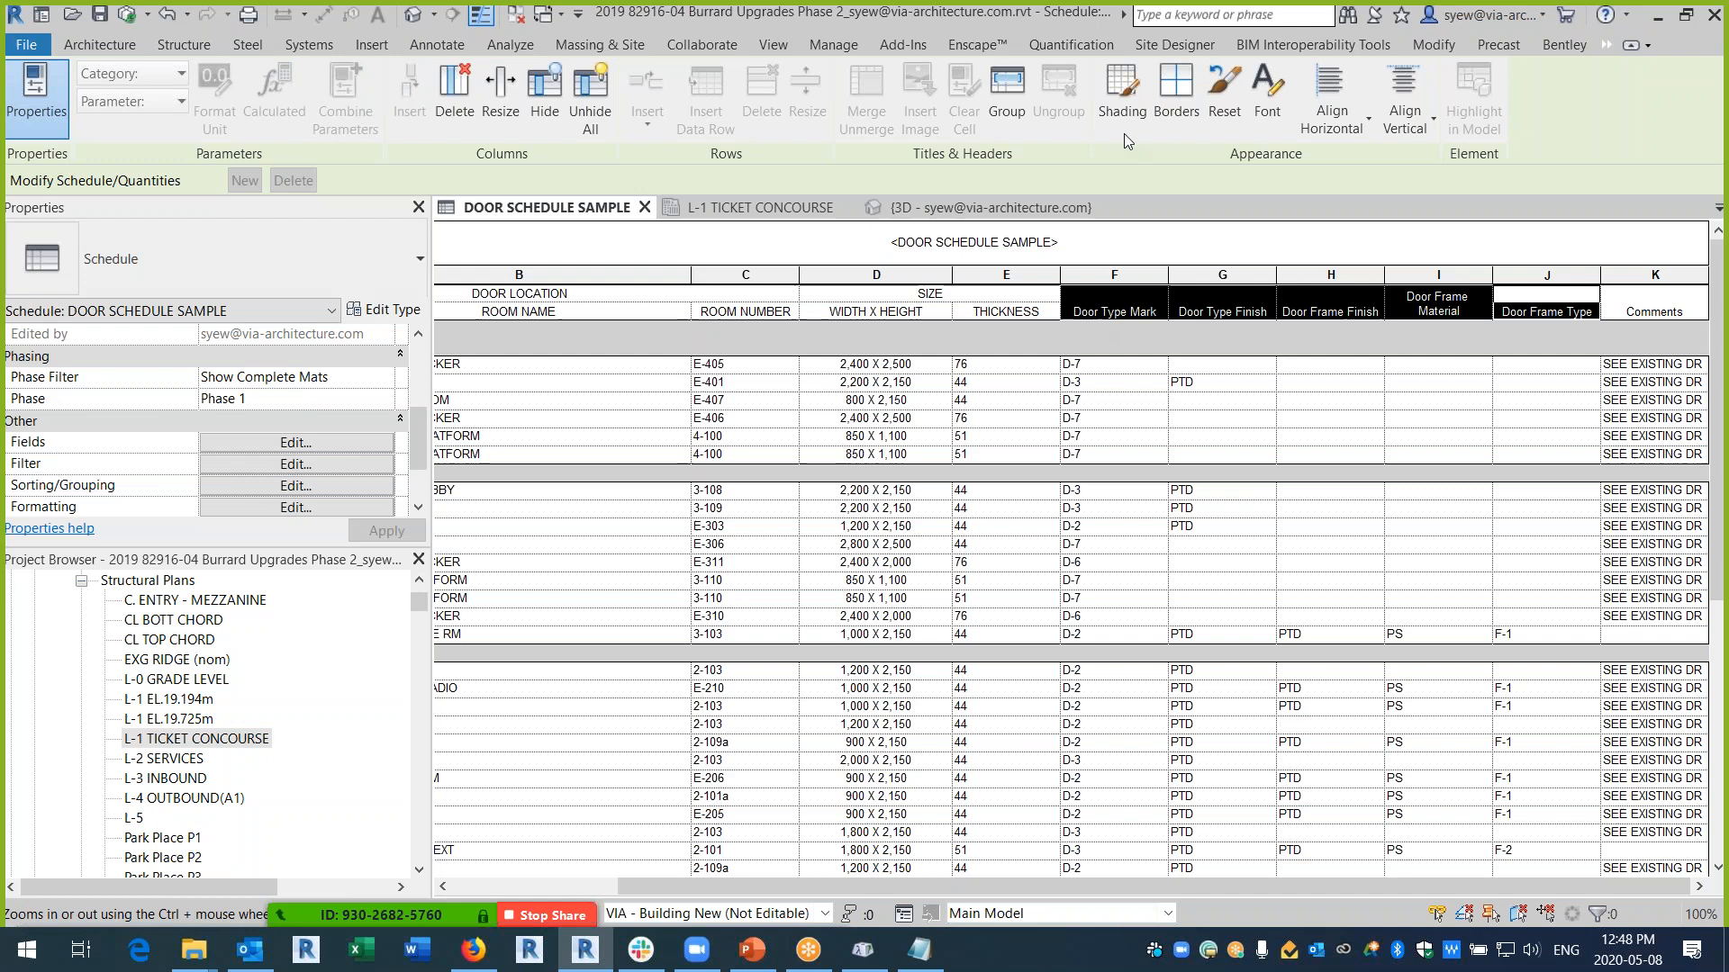
left_click(1007, 90)
left_click(1281, 292)
type("DOOR MISC")
key("Return")
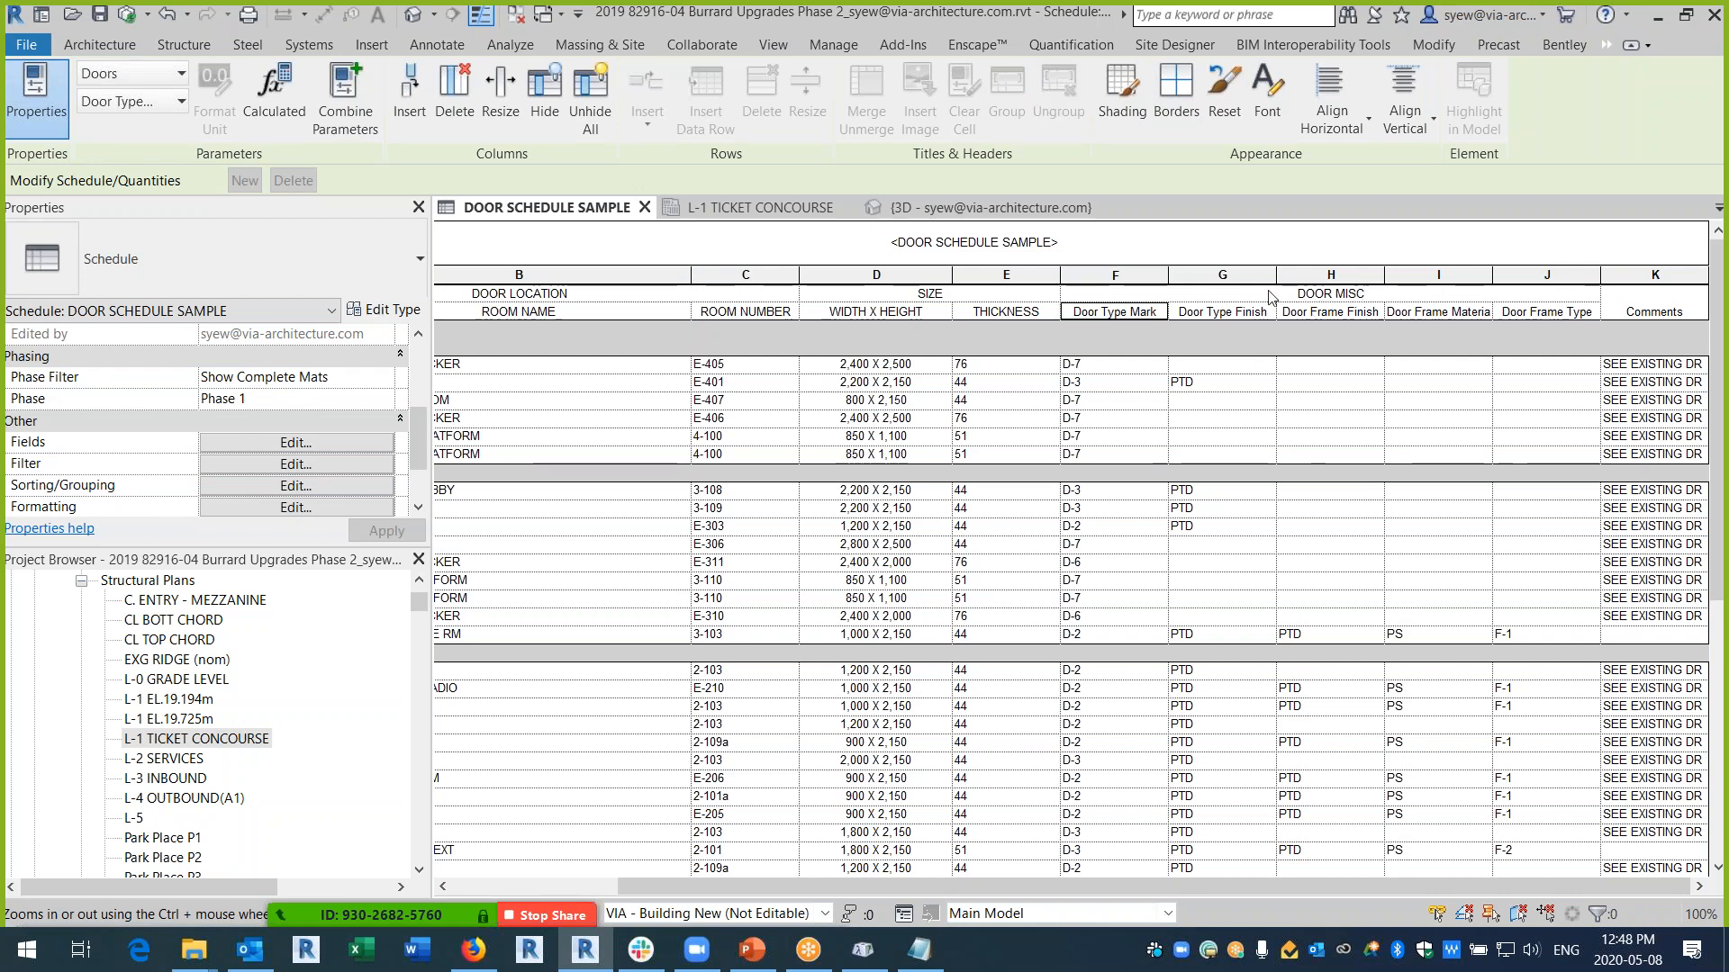
- Try to group the DOOR LOCATION, SIZE and DOOR MISC headers under one overall header
left_click_drag(1532, 310, 520, 317)
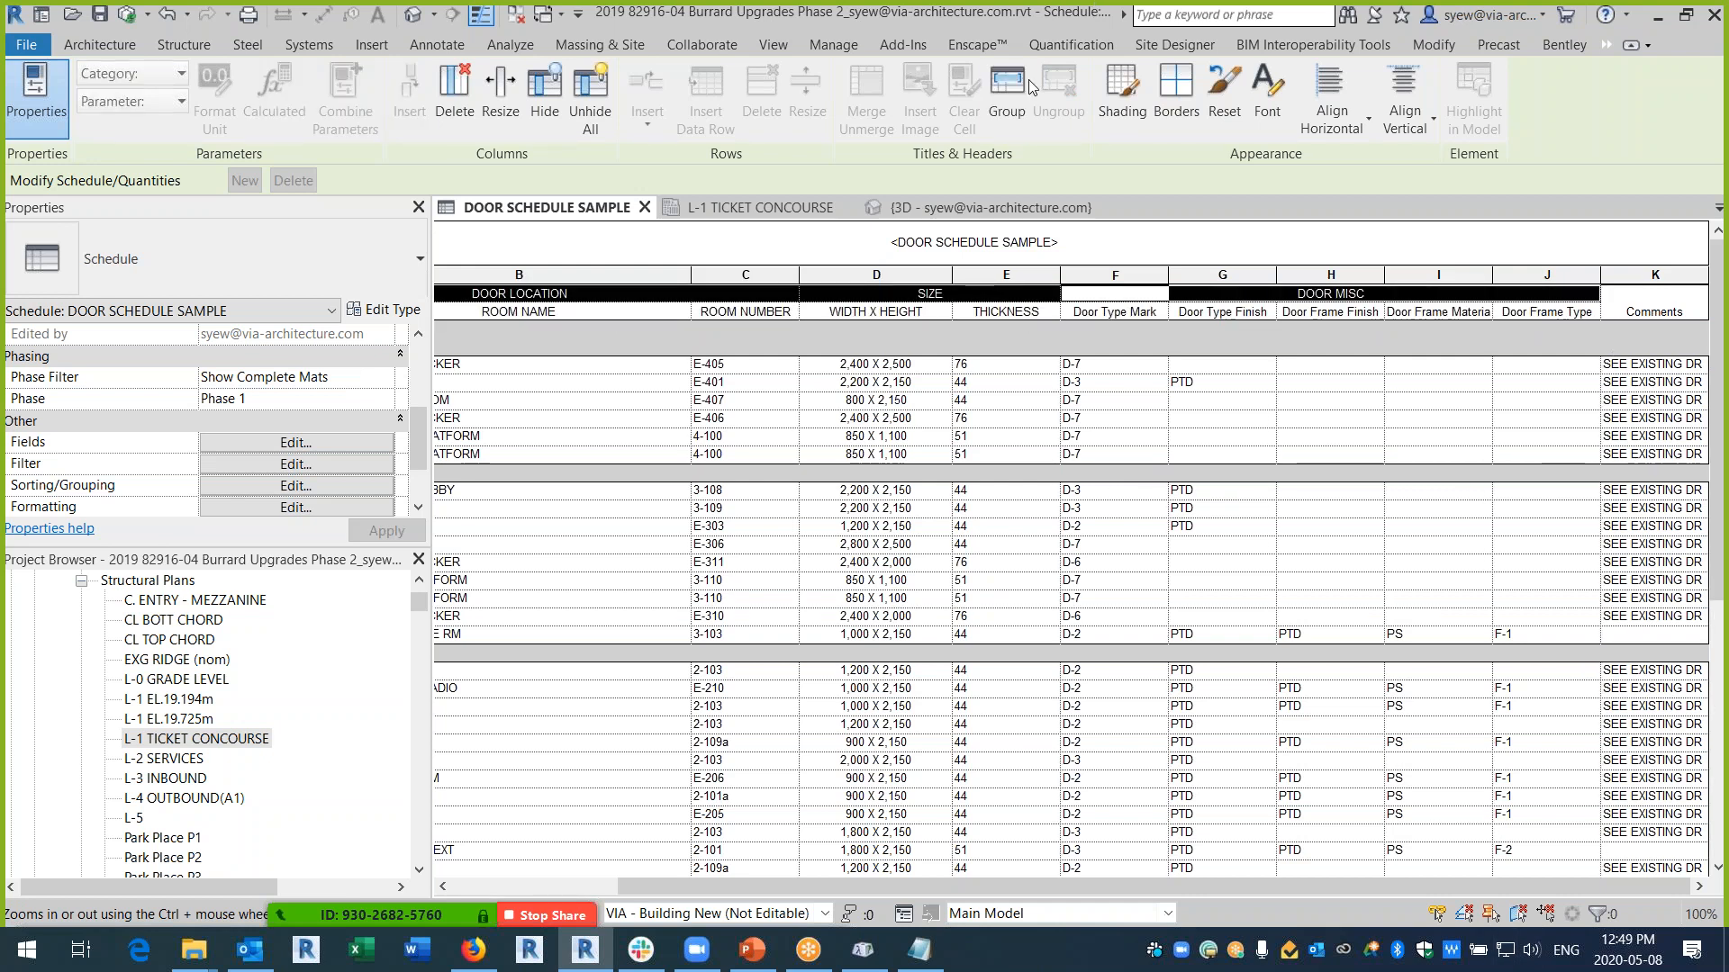
left_click(1009, 90)
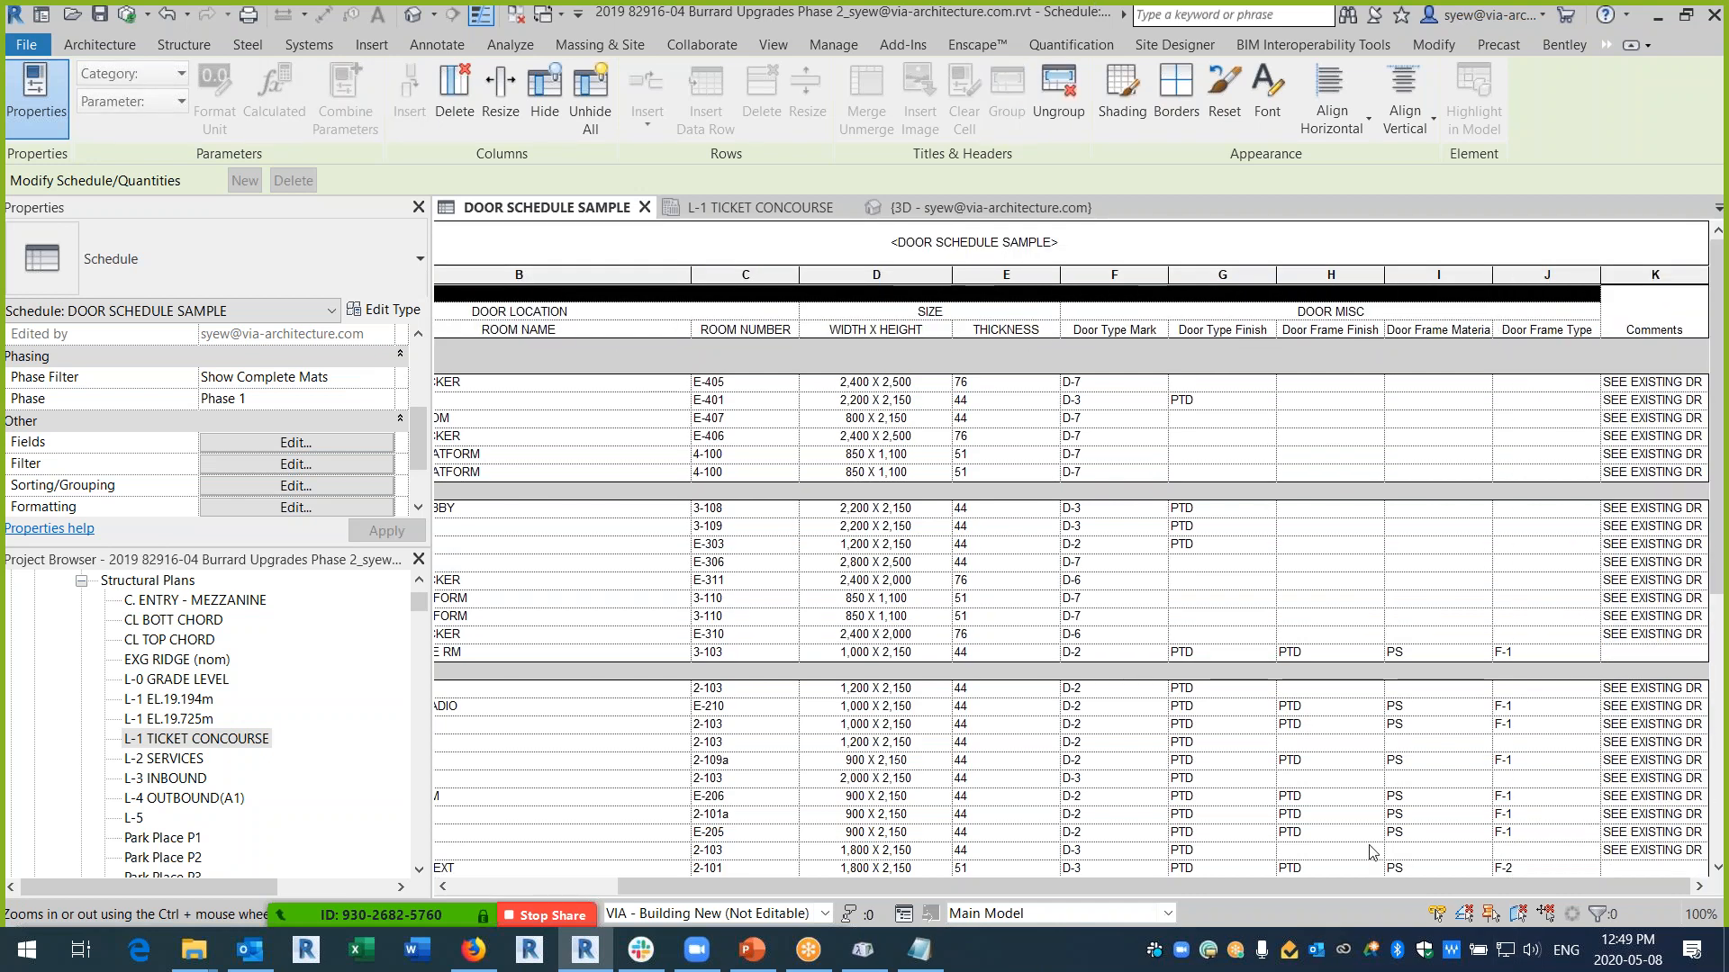
left_click_drag(1181, 889, 1009, 916)
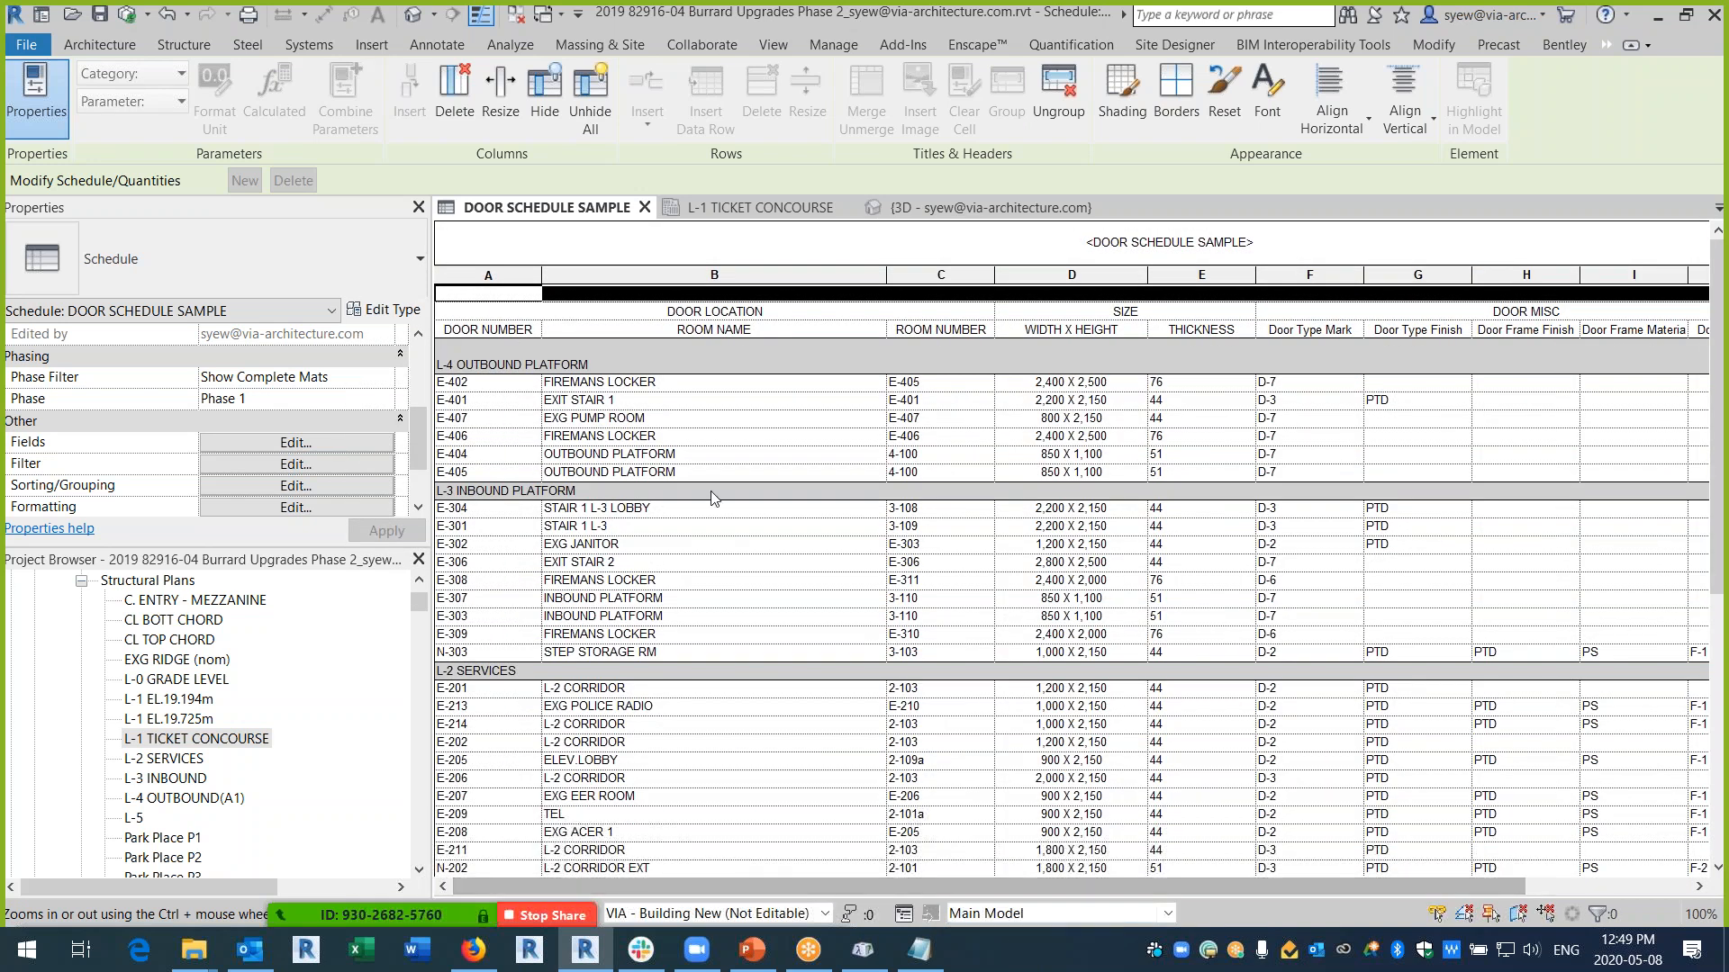
- Ungroup the SIZE header and the blank overall header, and regroup WIDTH X HEIGHT and THICKNESS under an untitled header
left_click(1026, 313)
left_click(1059, 86)
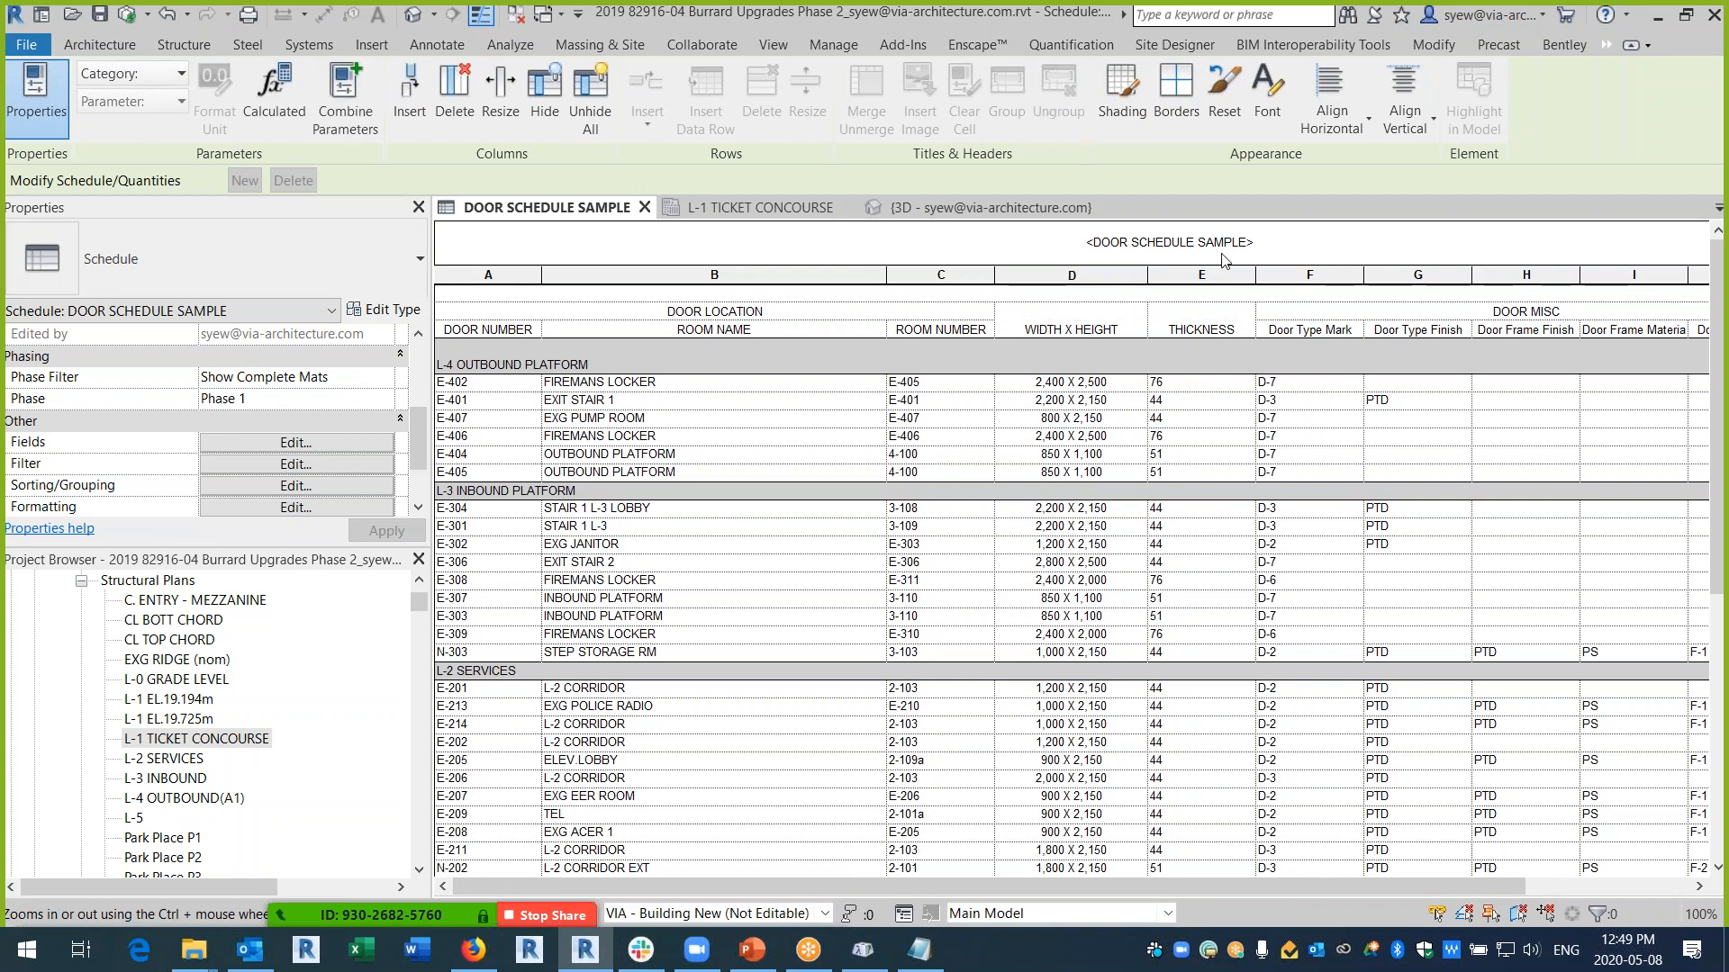
left_click(1067, 312)
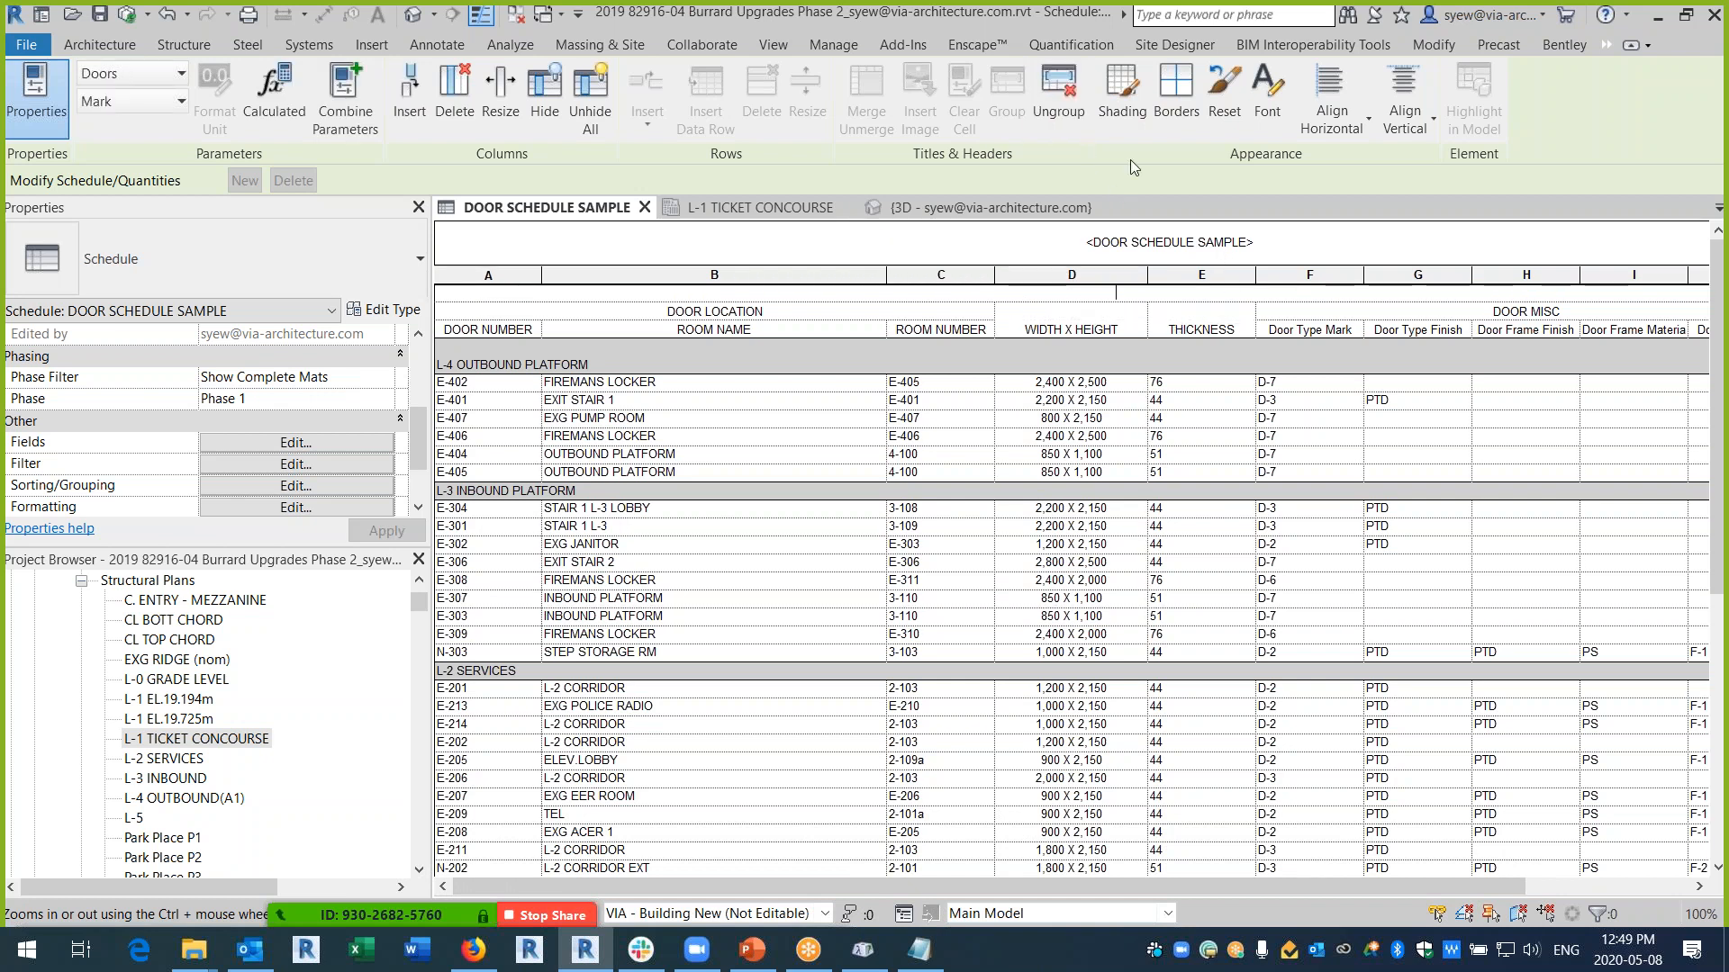
left_click(1059, 86)
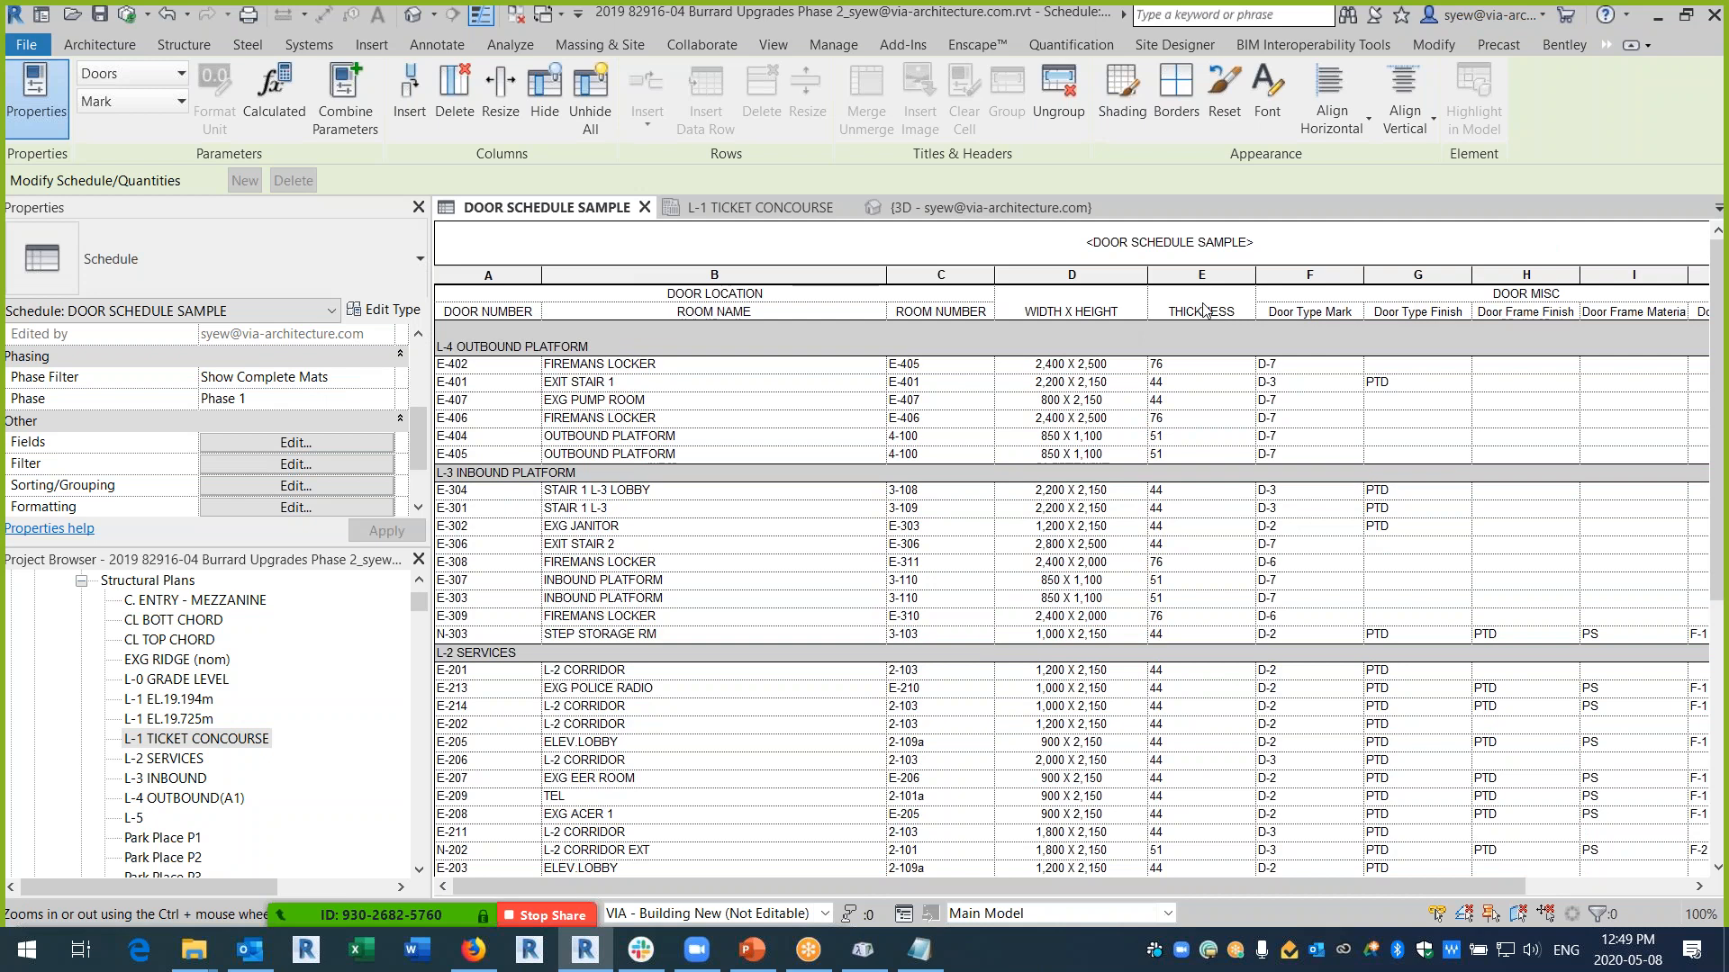
left_click_drag(1202, 312, 1077, 312)
left_click(1007, 88)
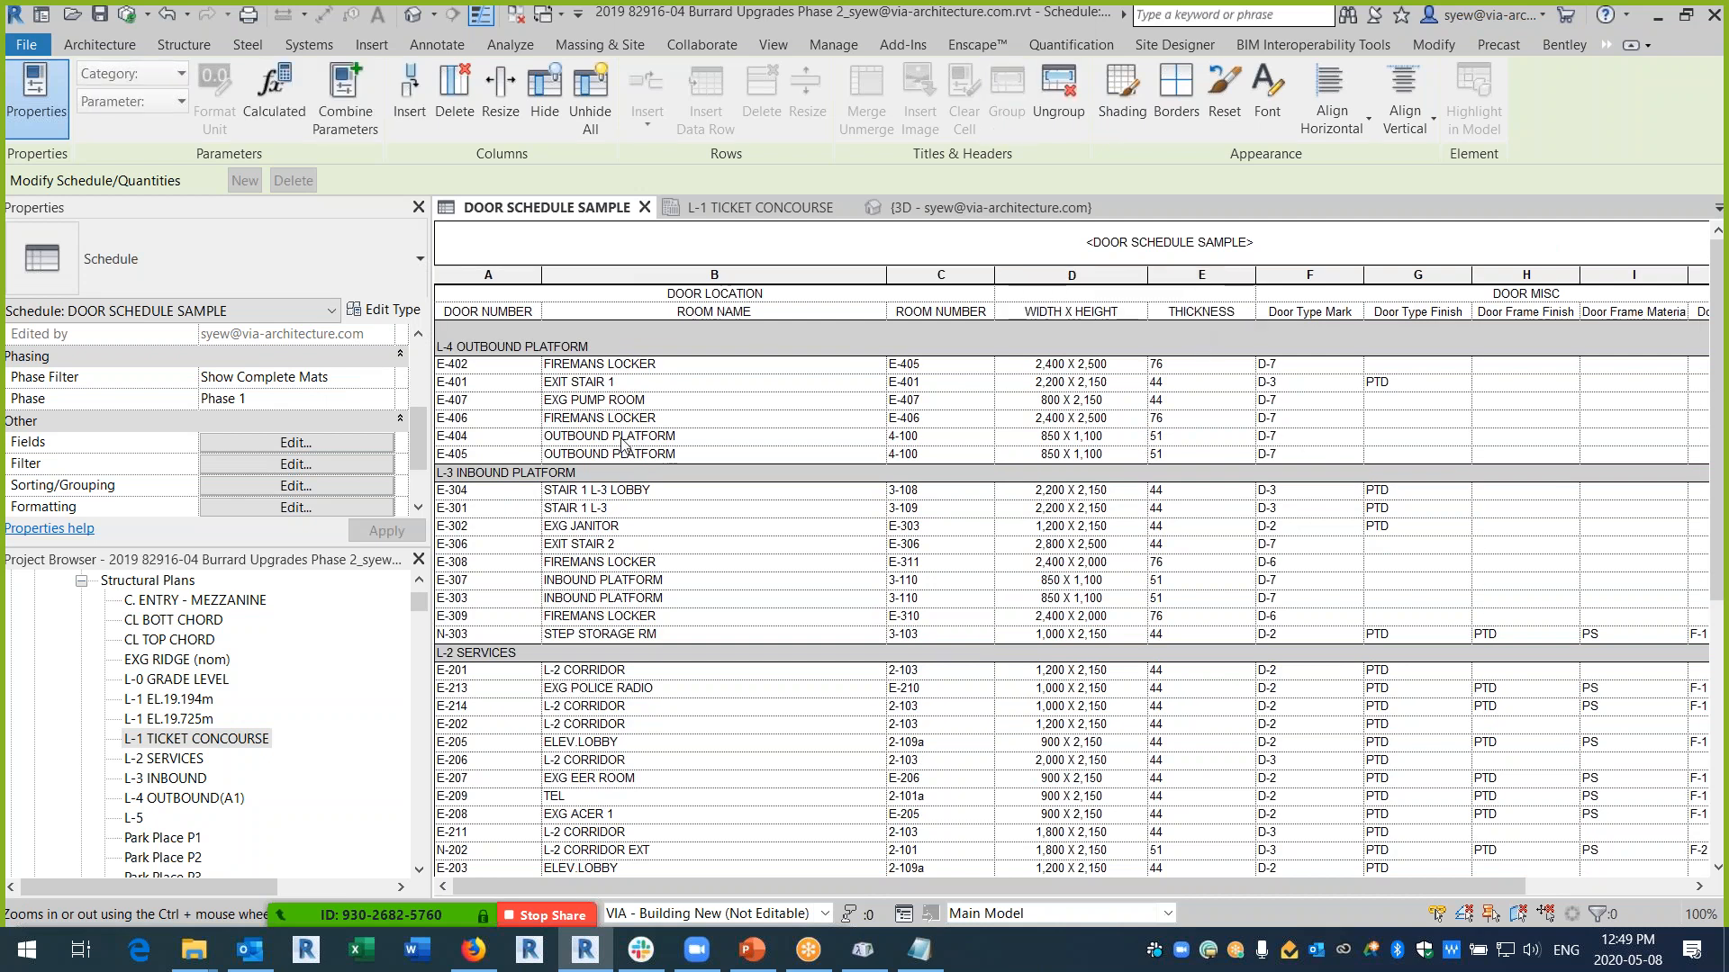
- Temporarily unhide all columns to review the coloured source columns, and hide them again
left_click_drag(941, 274, 486, 274)
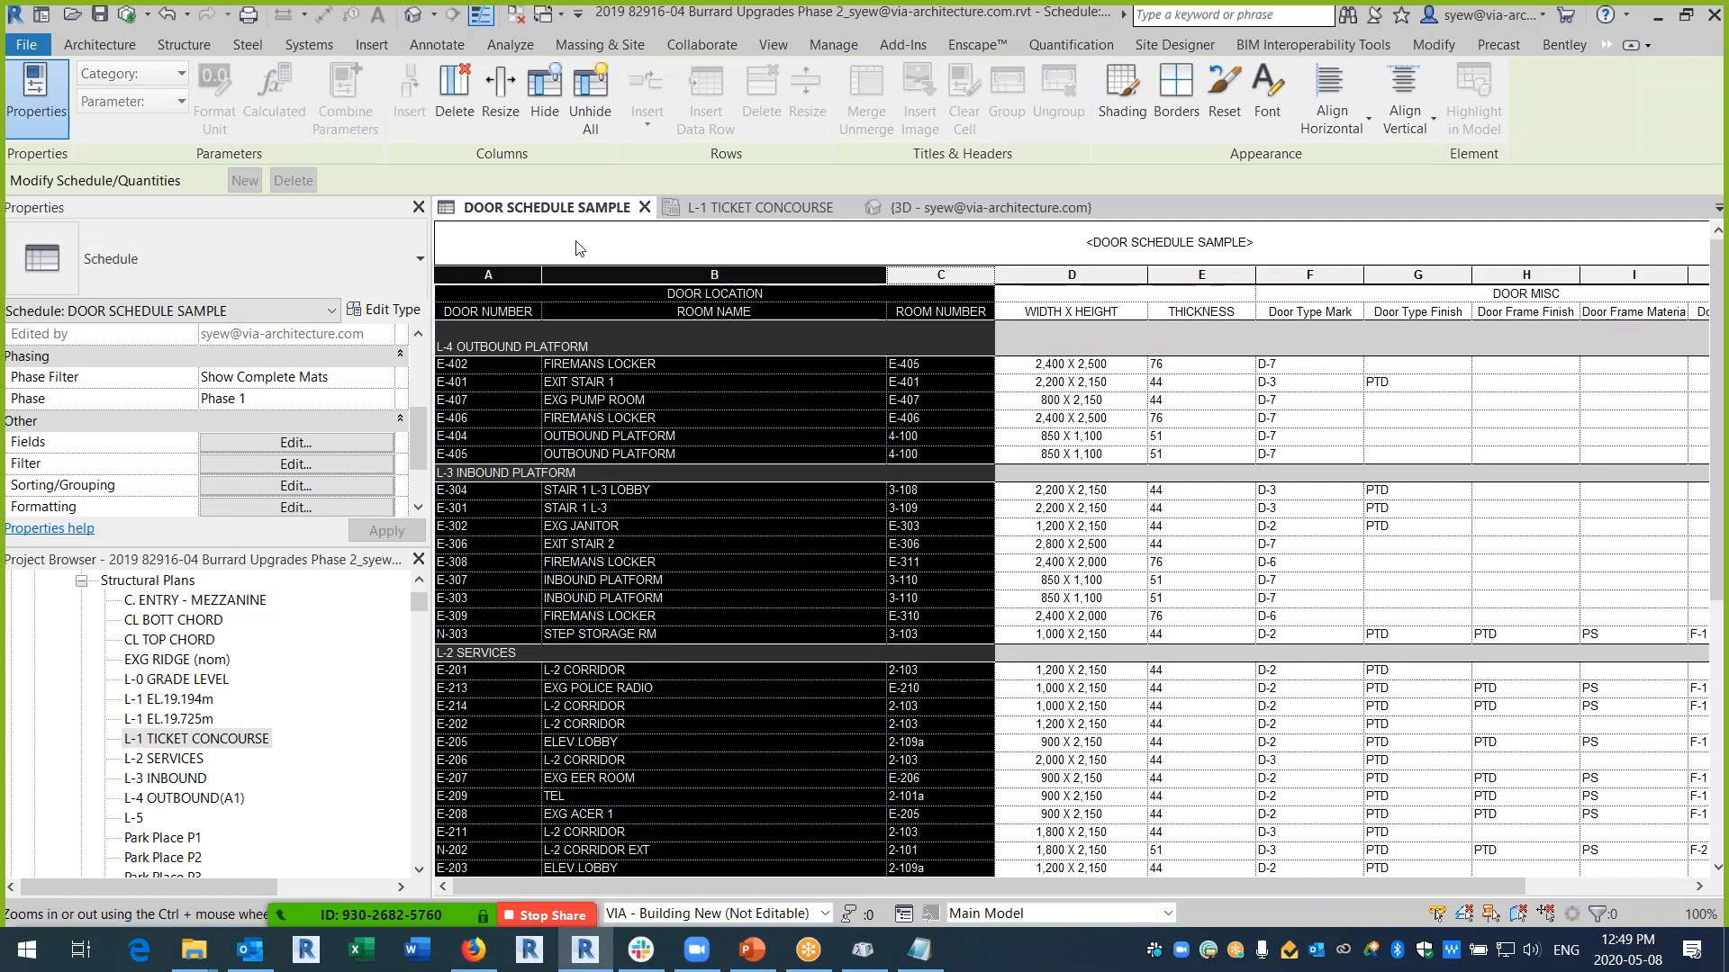
left_click(589, 99)
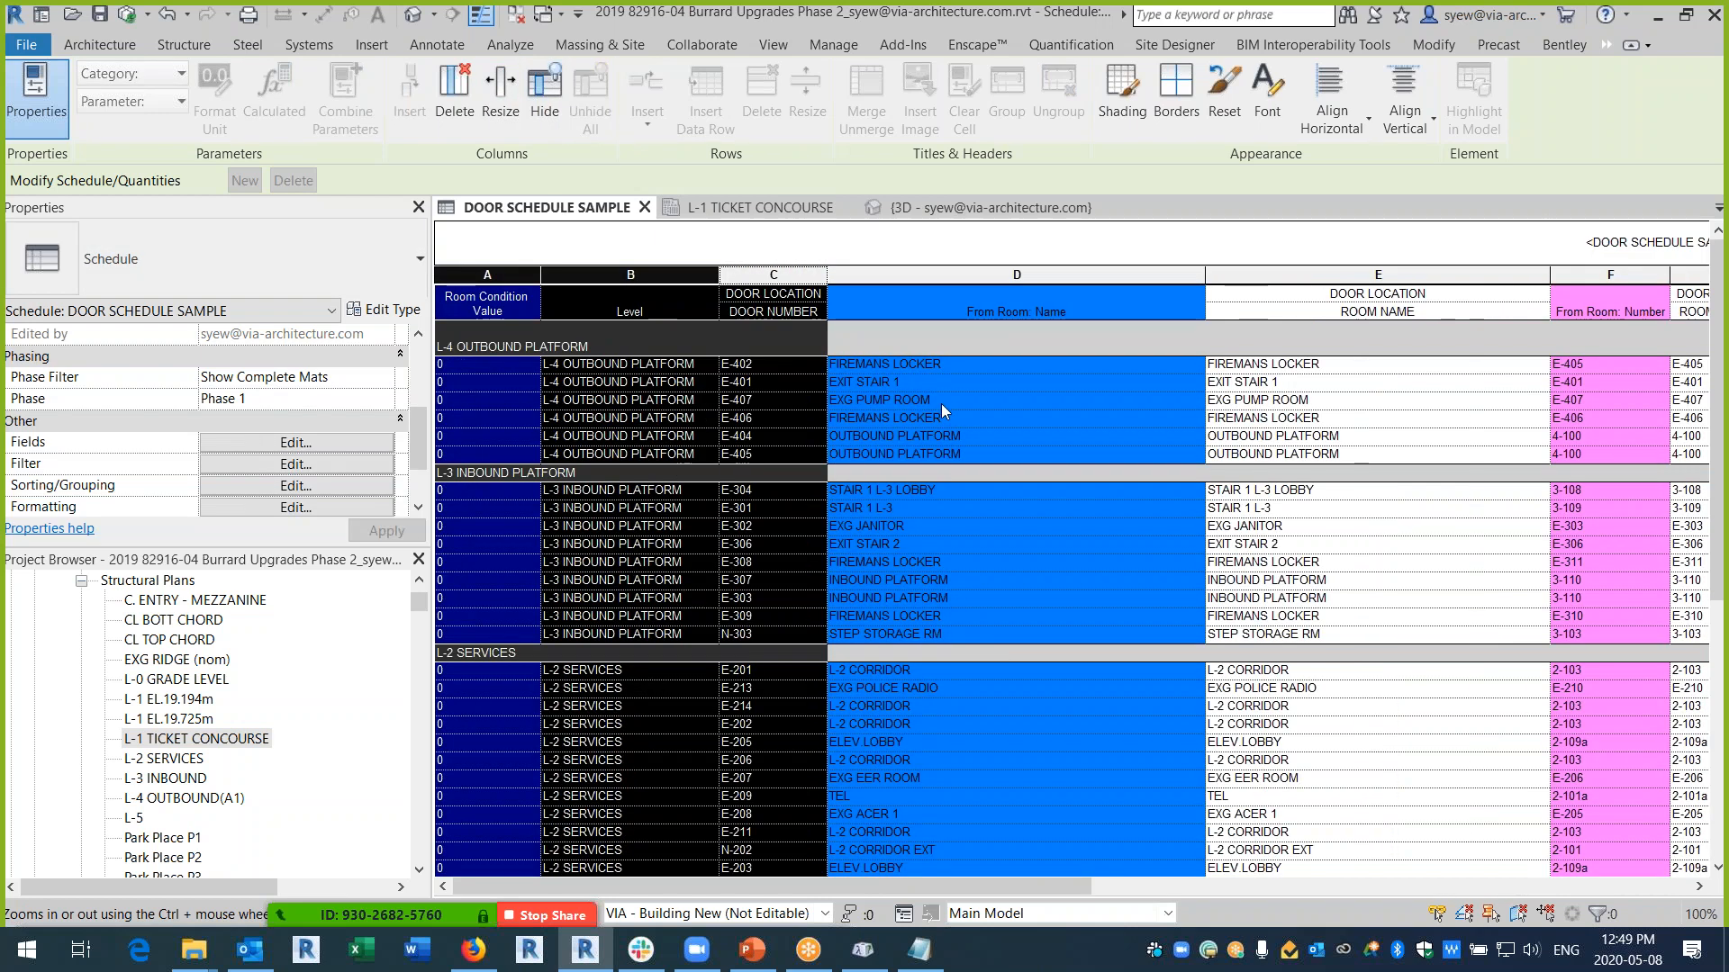
left_click(946, 362)
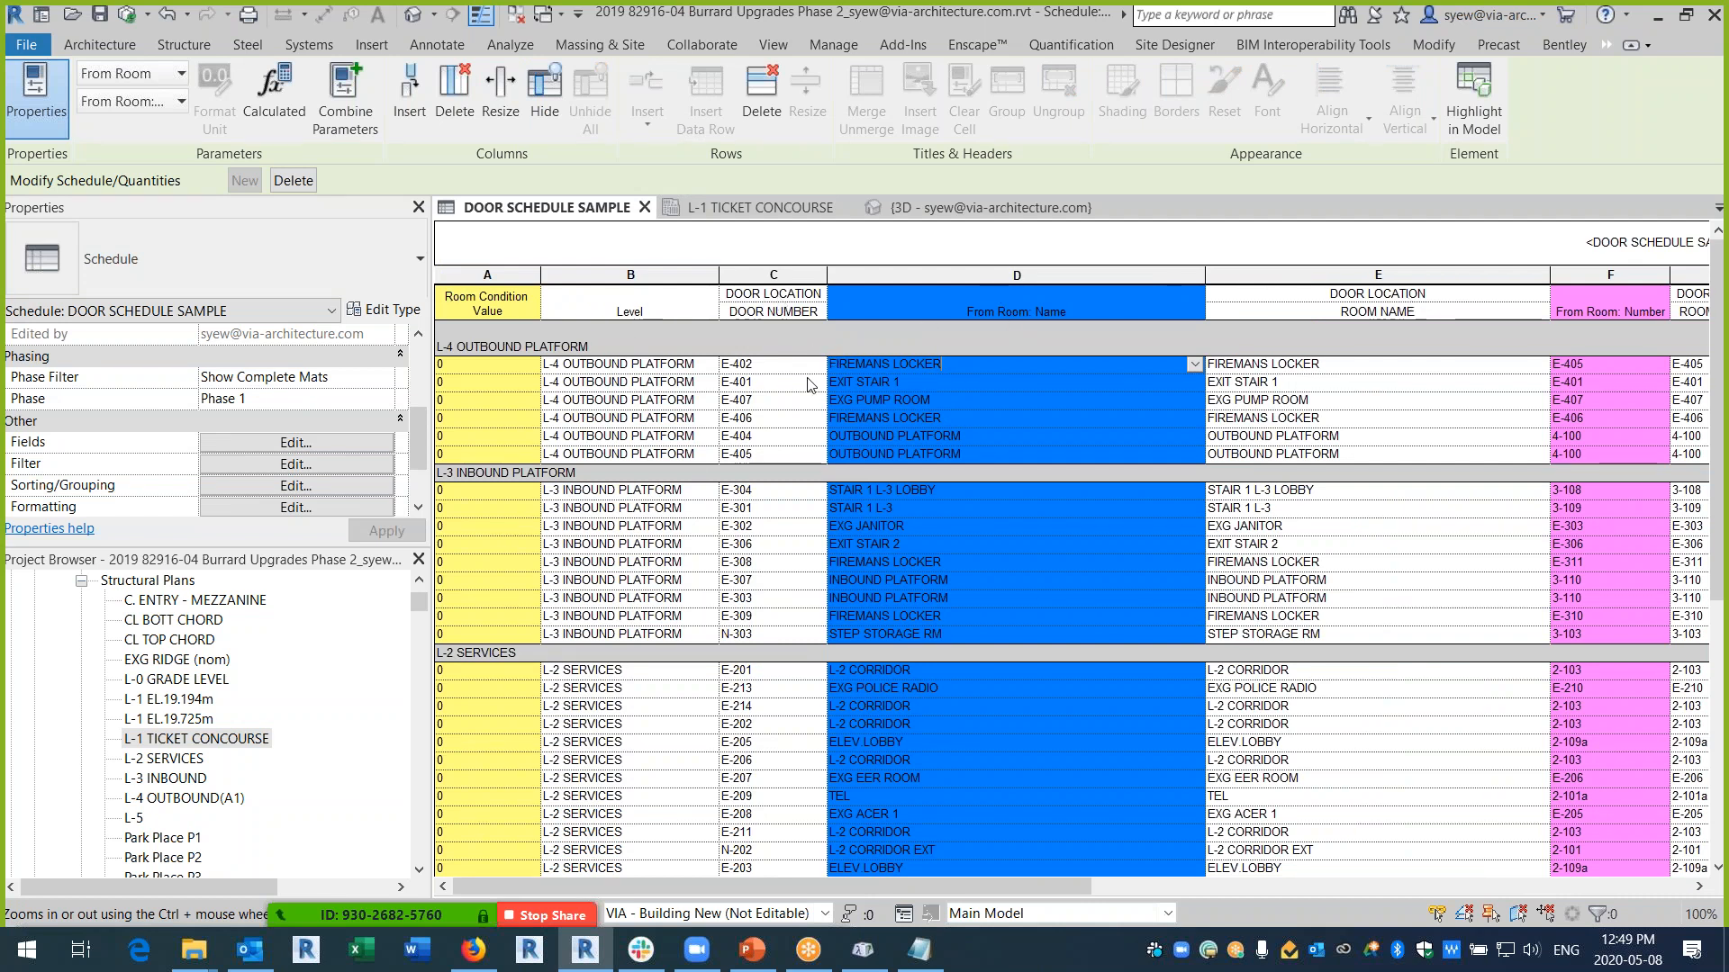
scroll(945, 447, "down", 1)
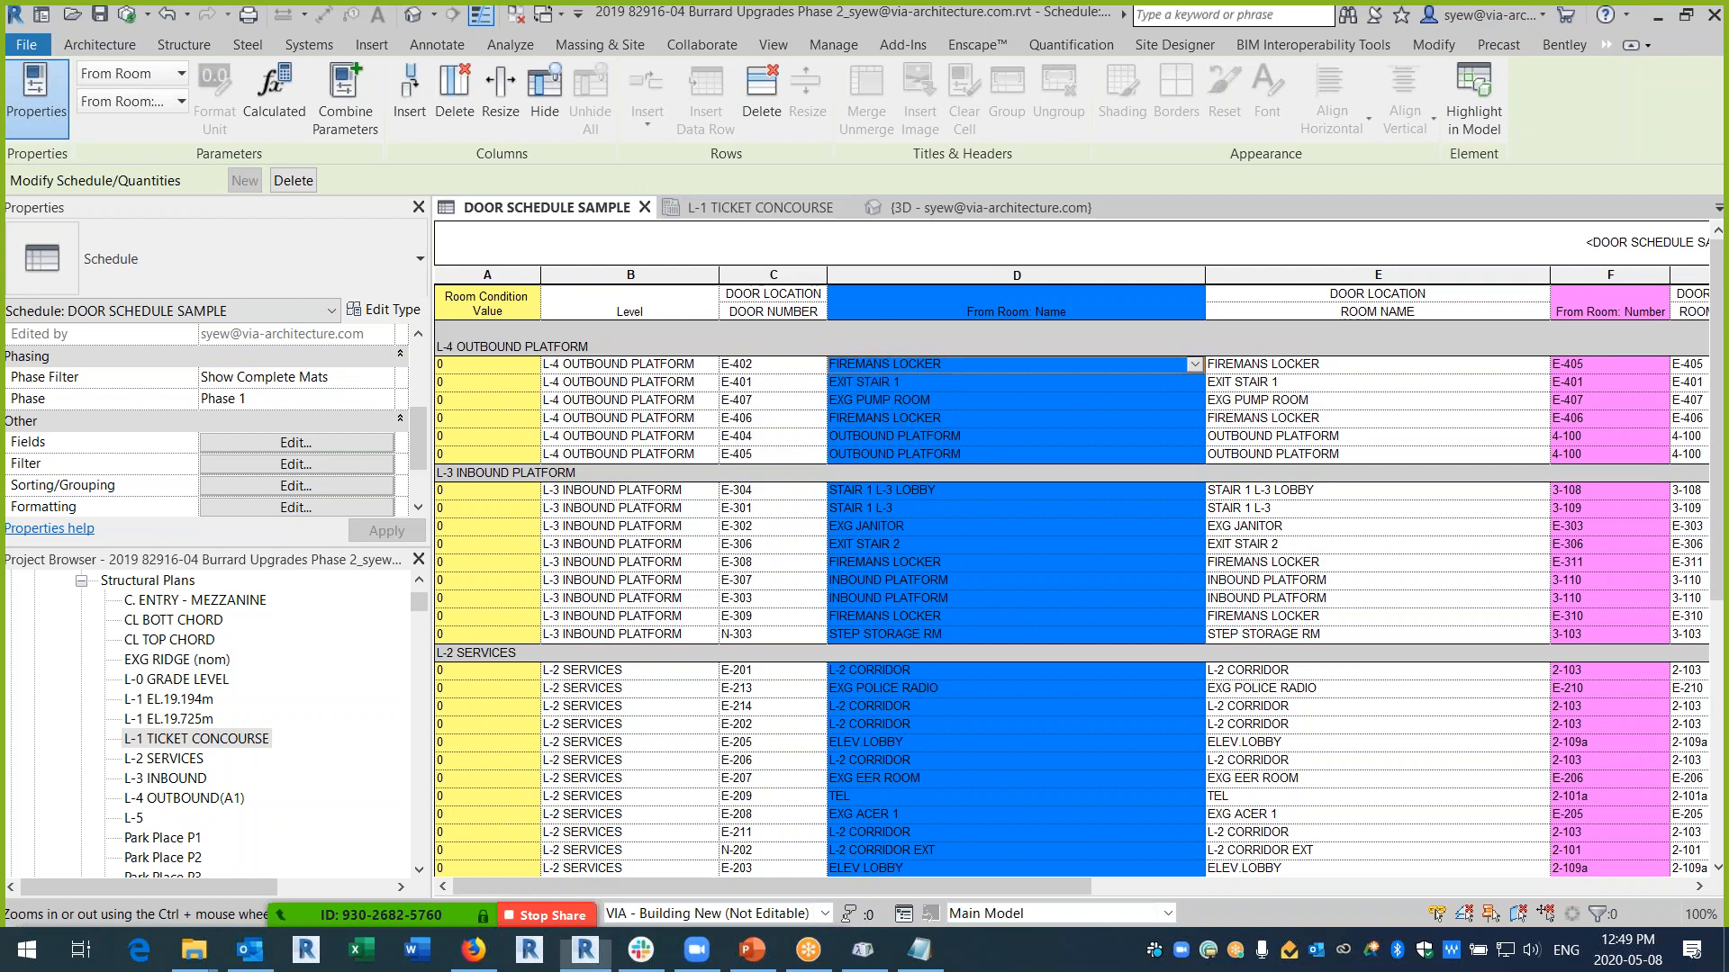
left_click(1278, 383)
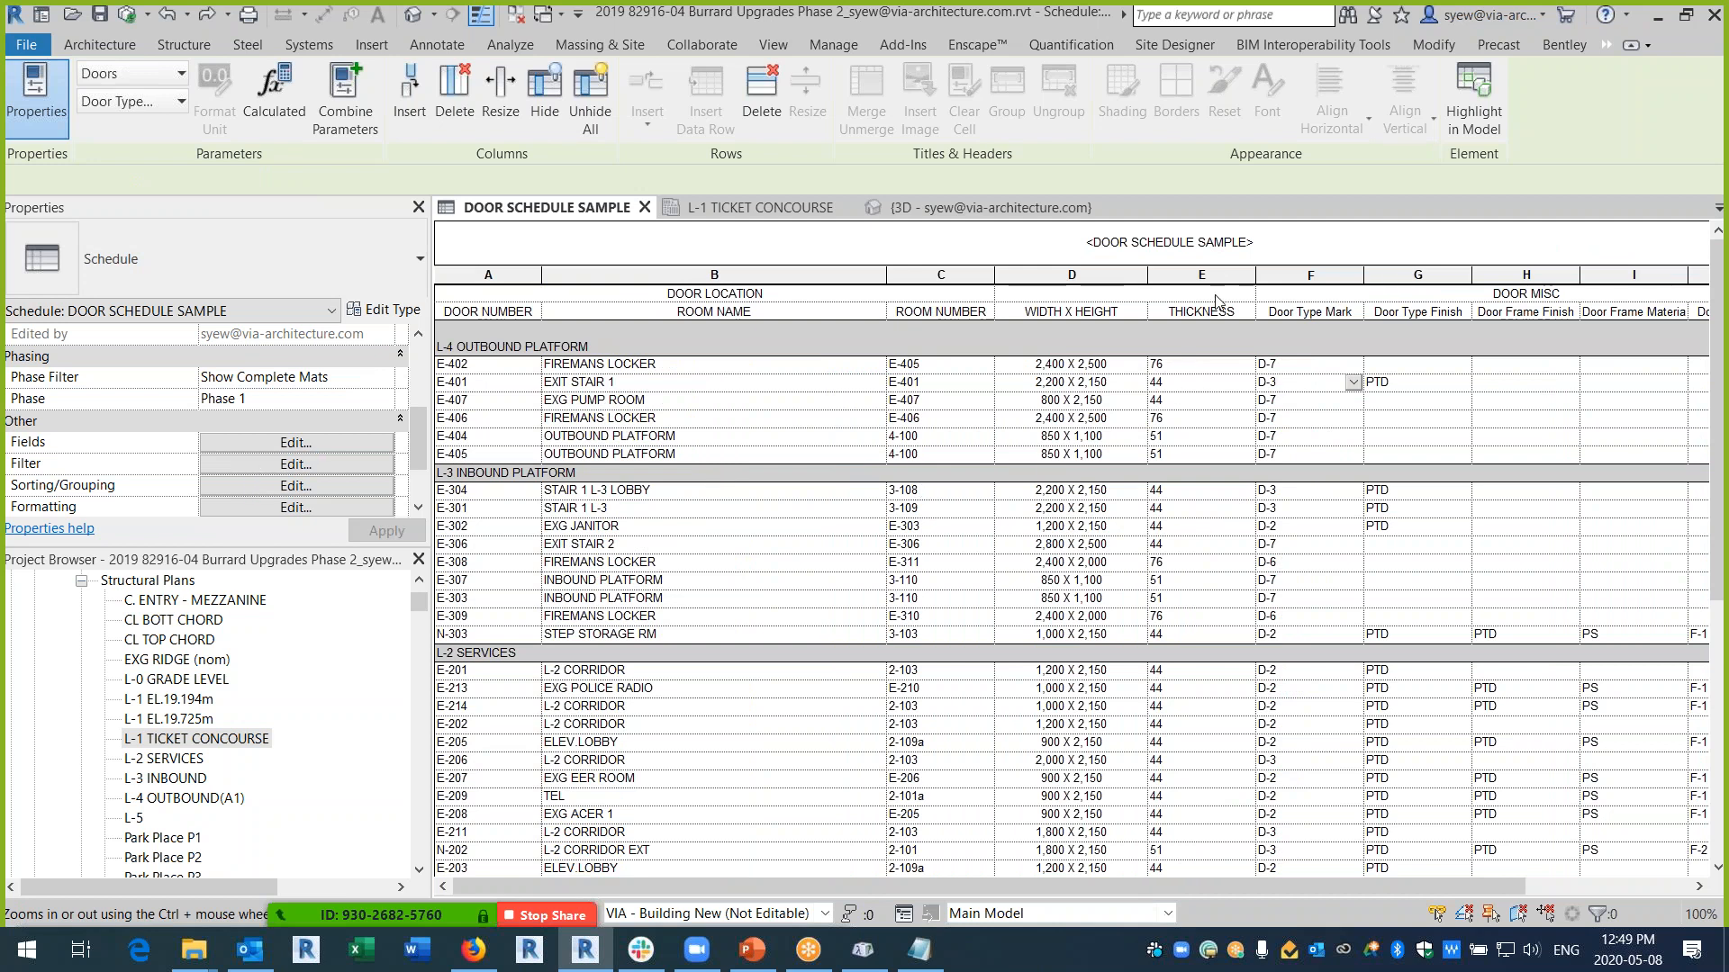
- Shade all column headings and group headers from DOOR NUMBER to Comments light grey
left_click_drag(1301, 884, 1468, 885)
left_click_drag(1656, 319, 450, 312)
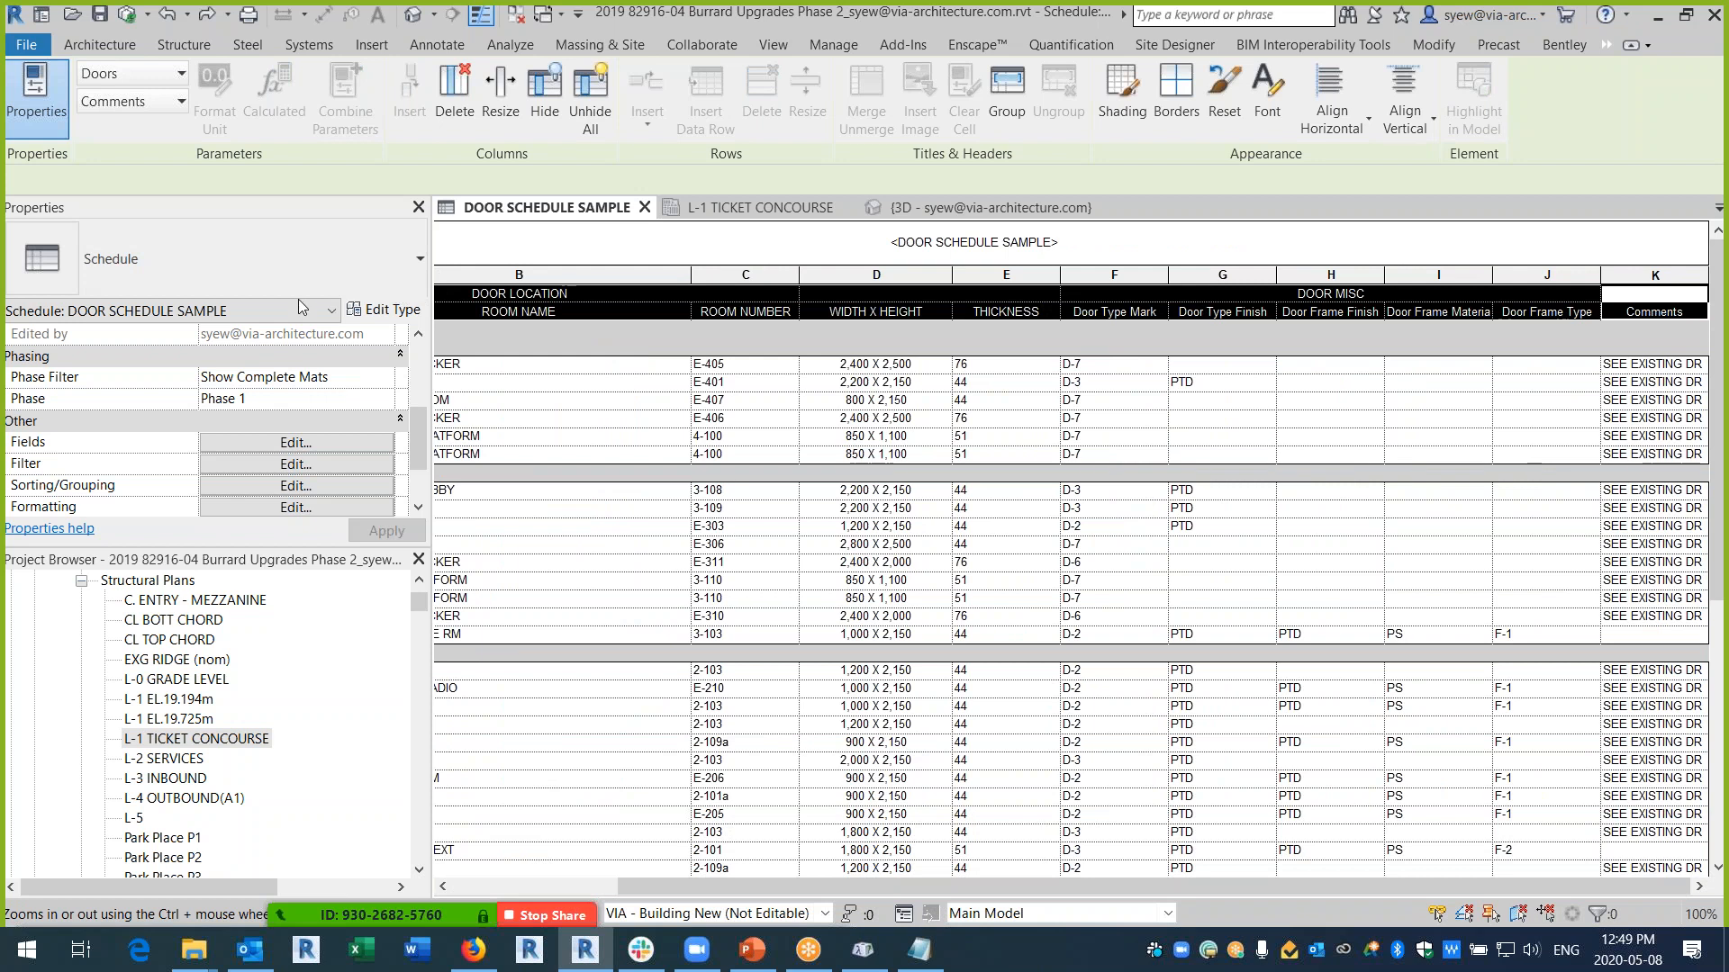
left_click(1120, 90)
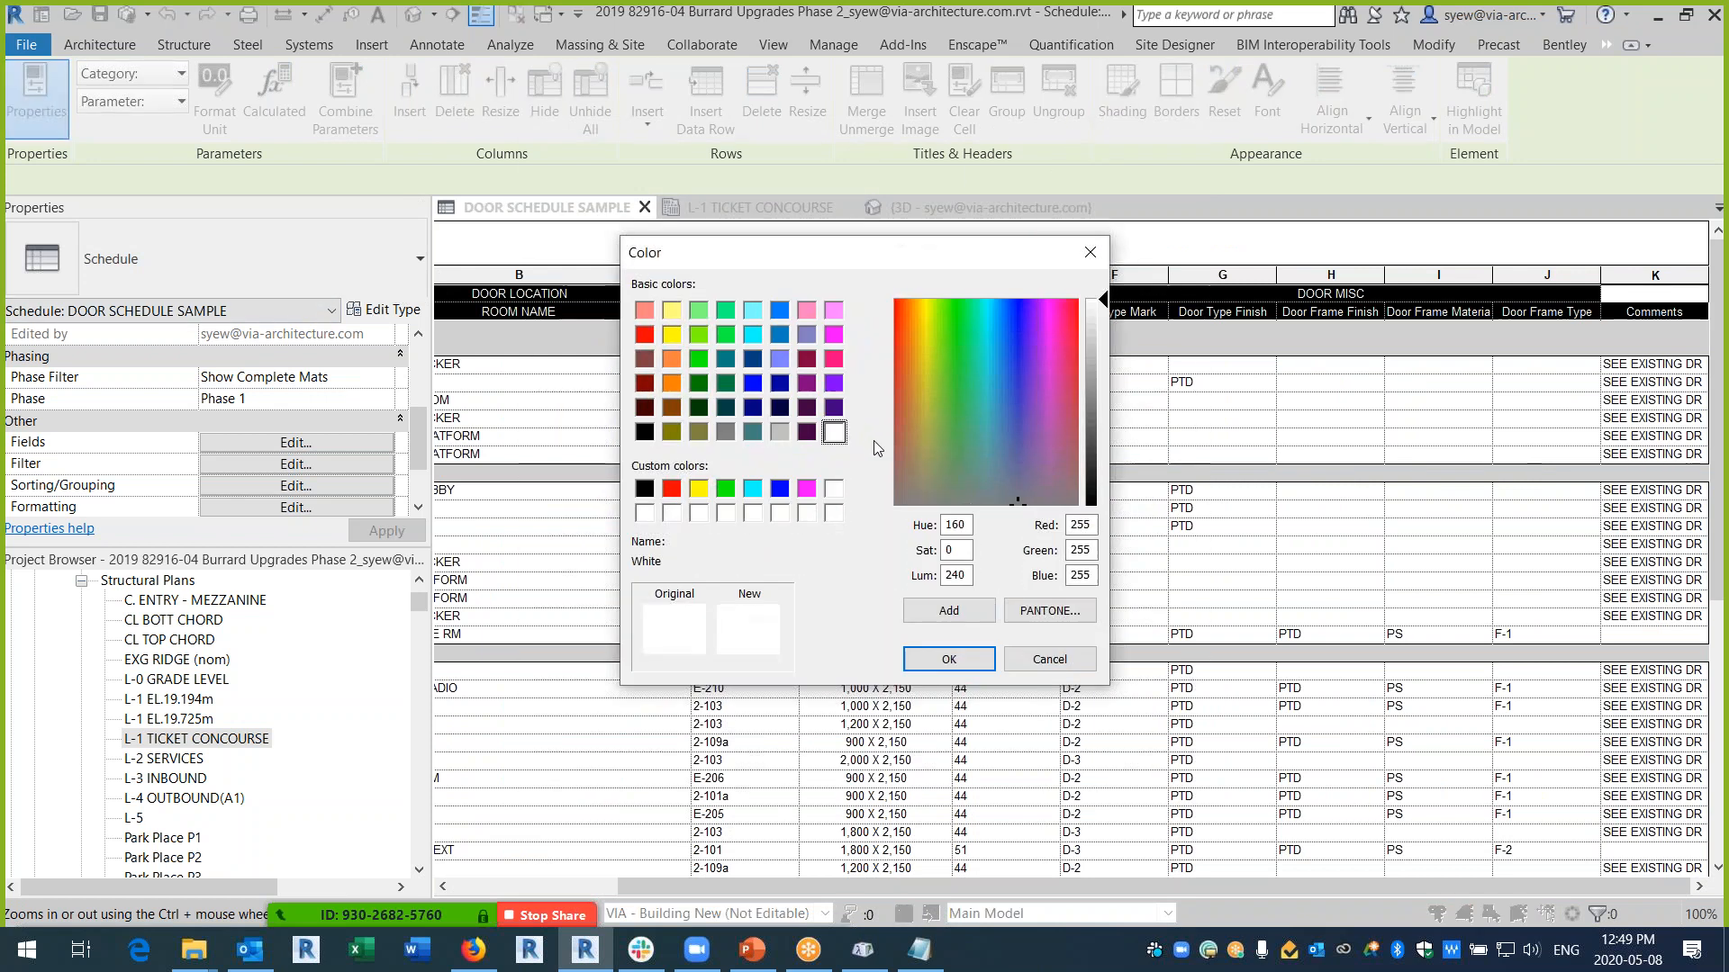
left_click(780, 432)
left_click(949, 659)
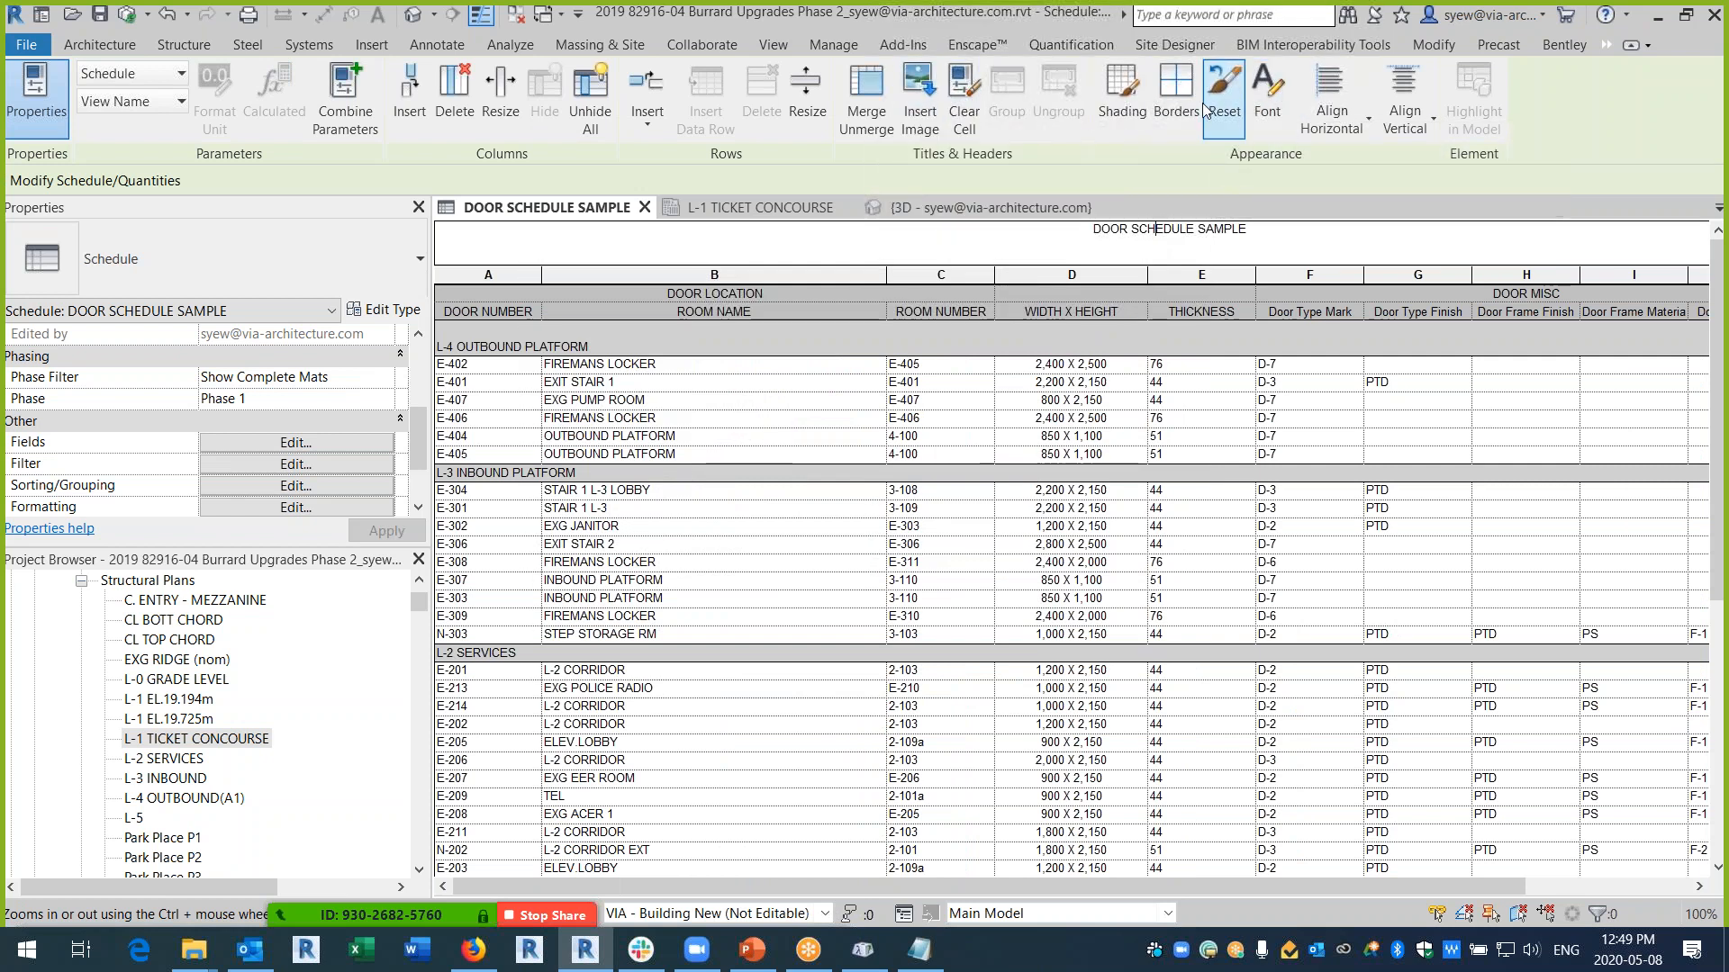
- Shade the schedule's title row with the same light grey
left_click(1127, 90)
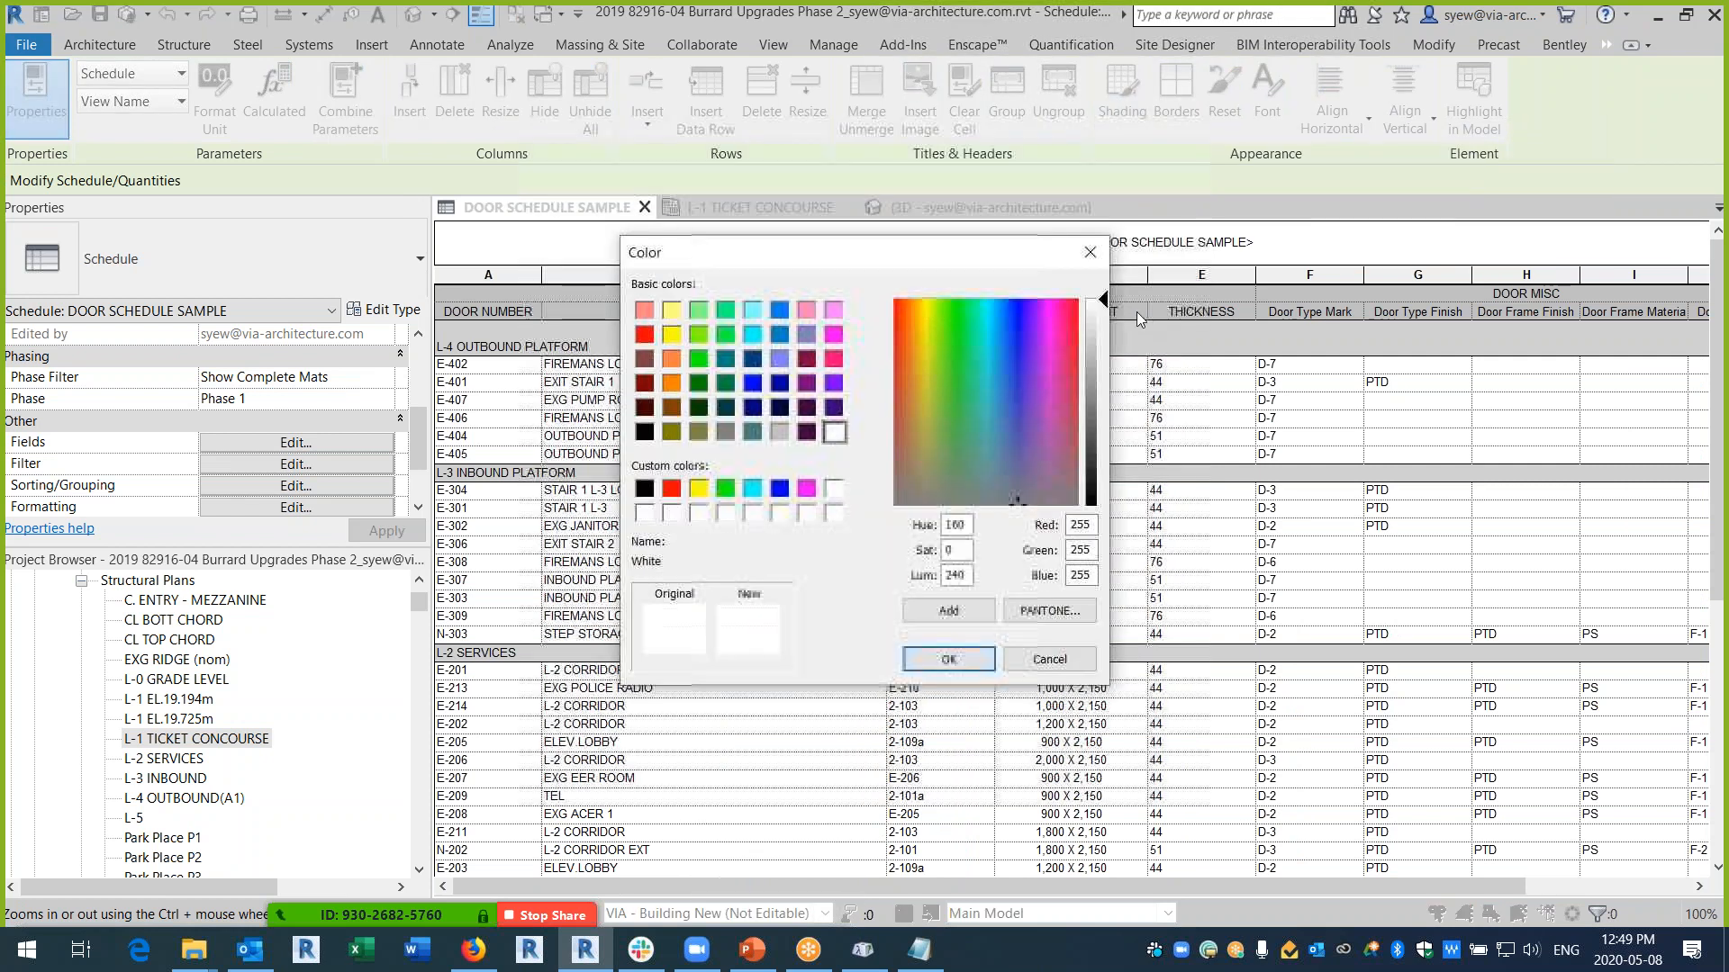
left_click(780, 432)
left_click(949, 659)
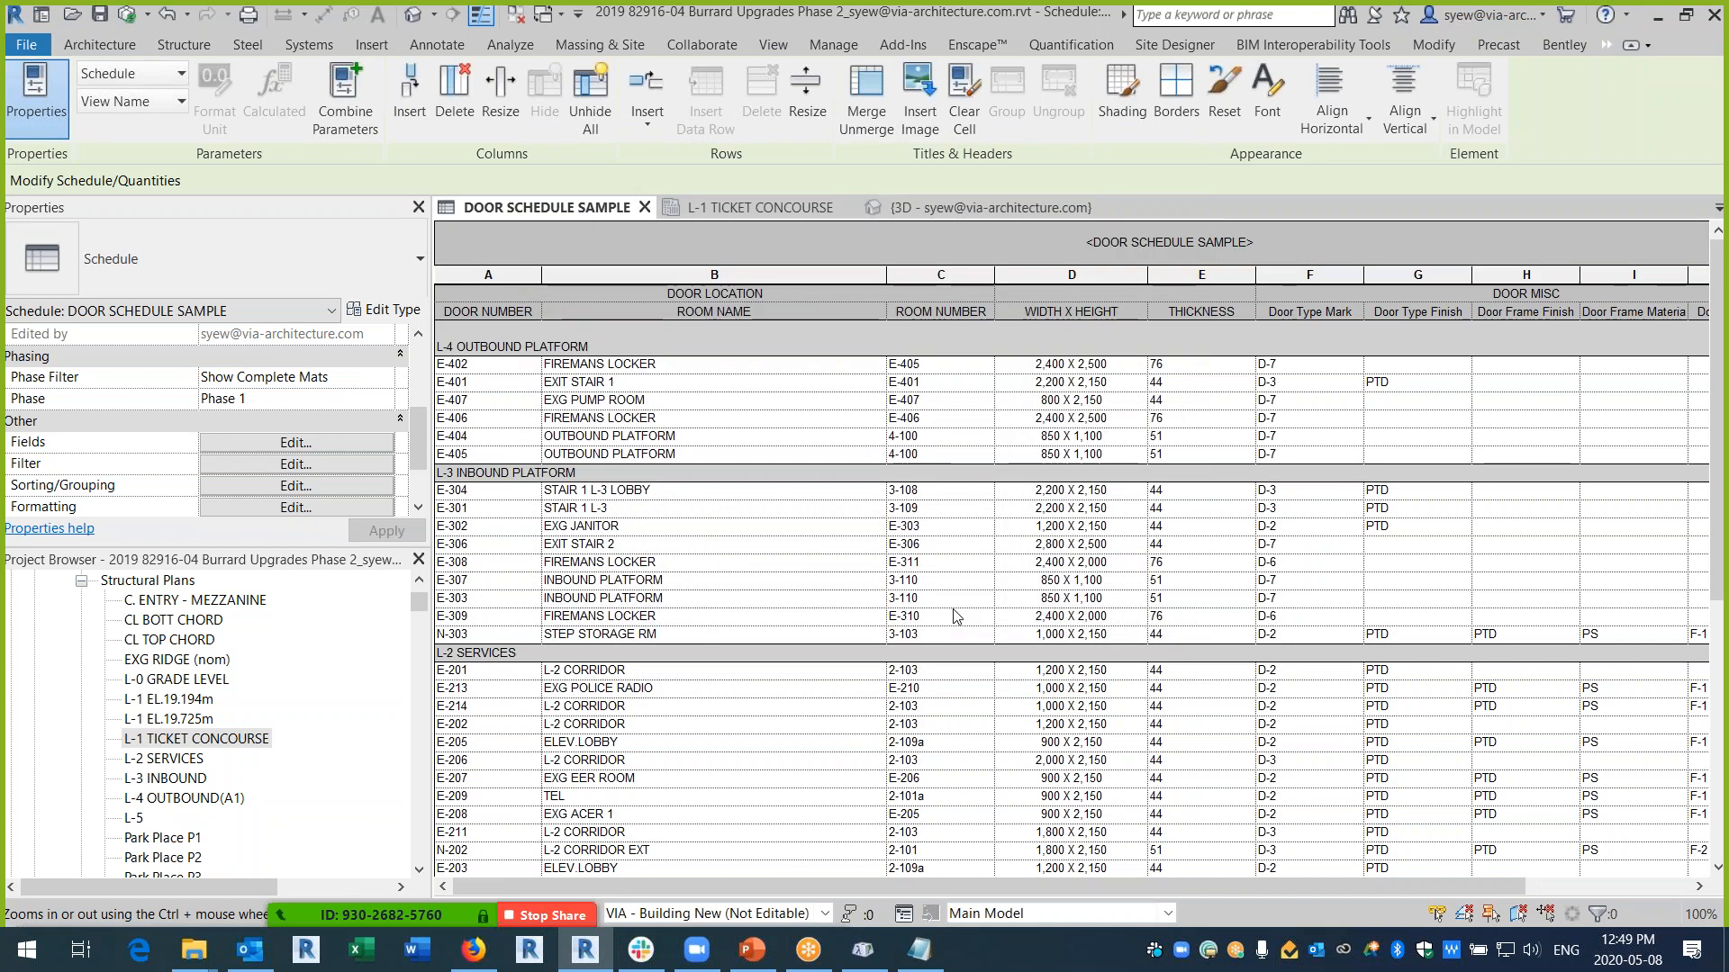
- Clear the schedule's title cell and retitle it DOOR SCHEDULE TEMPLATE
left_click(1369, 241)
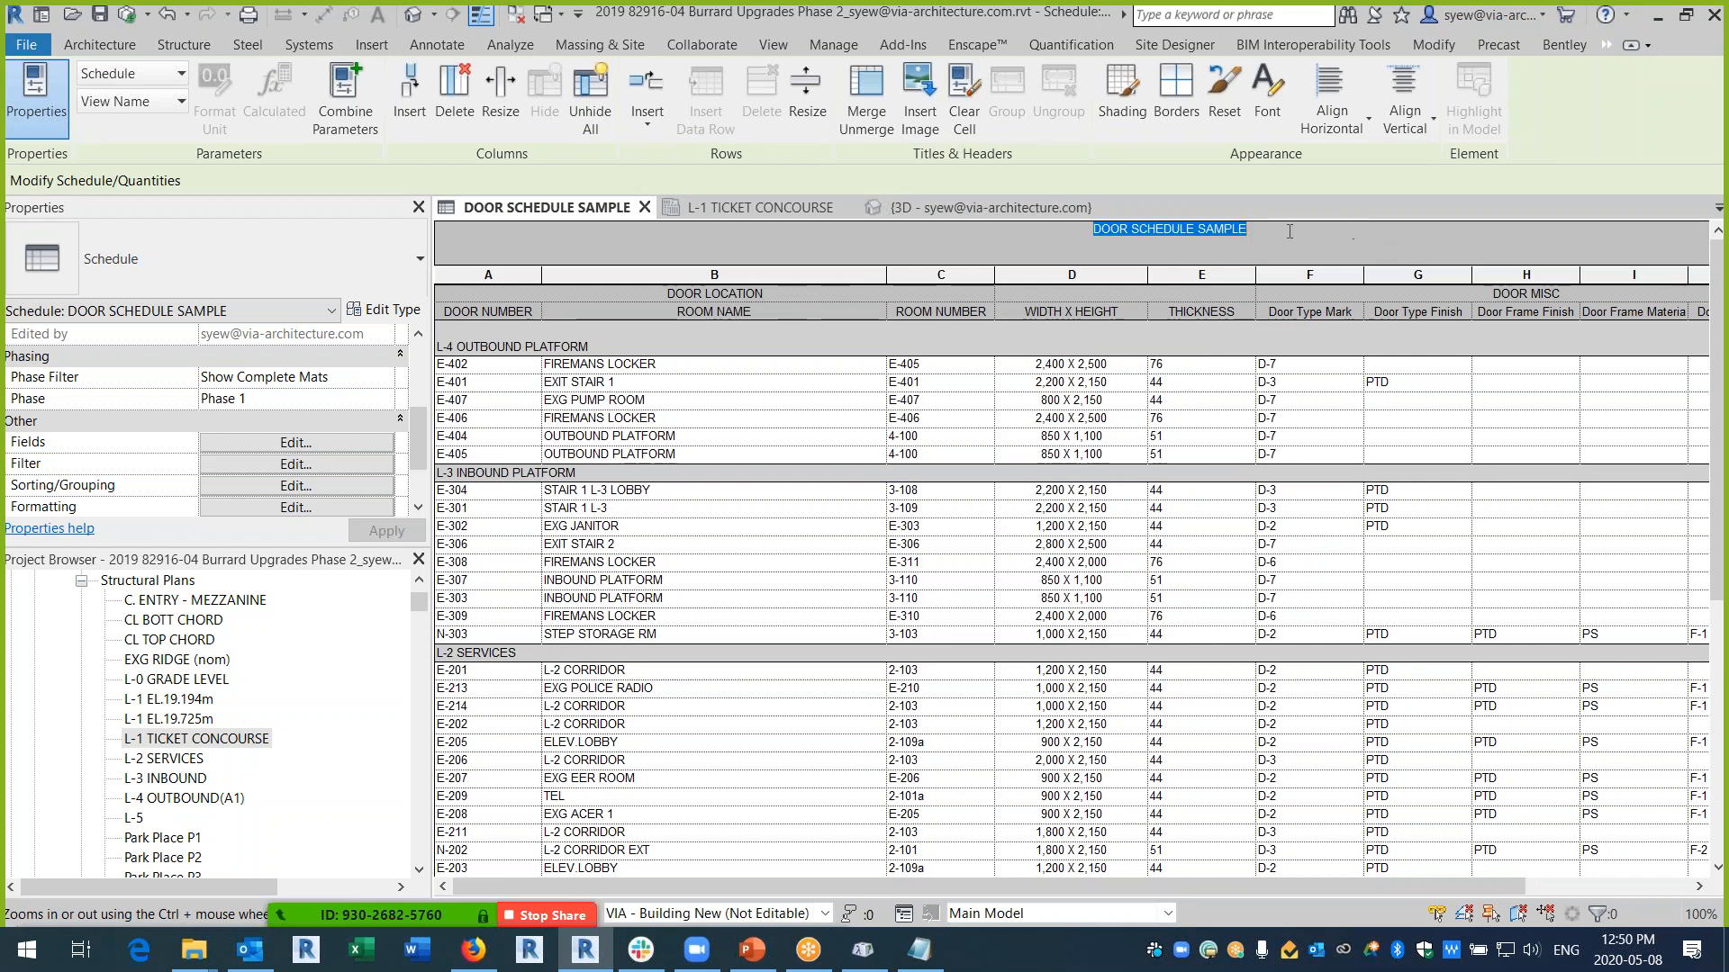
left_click(964, 106)
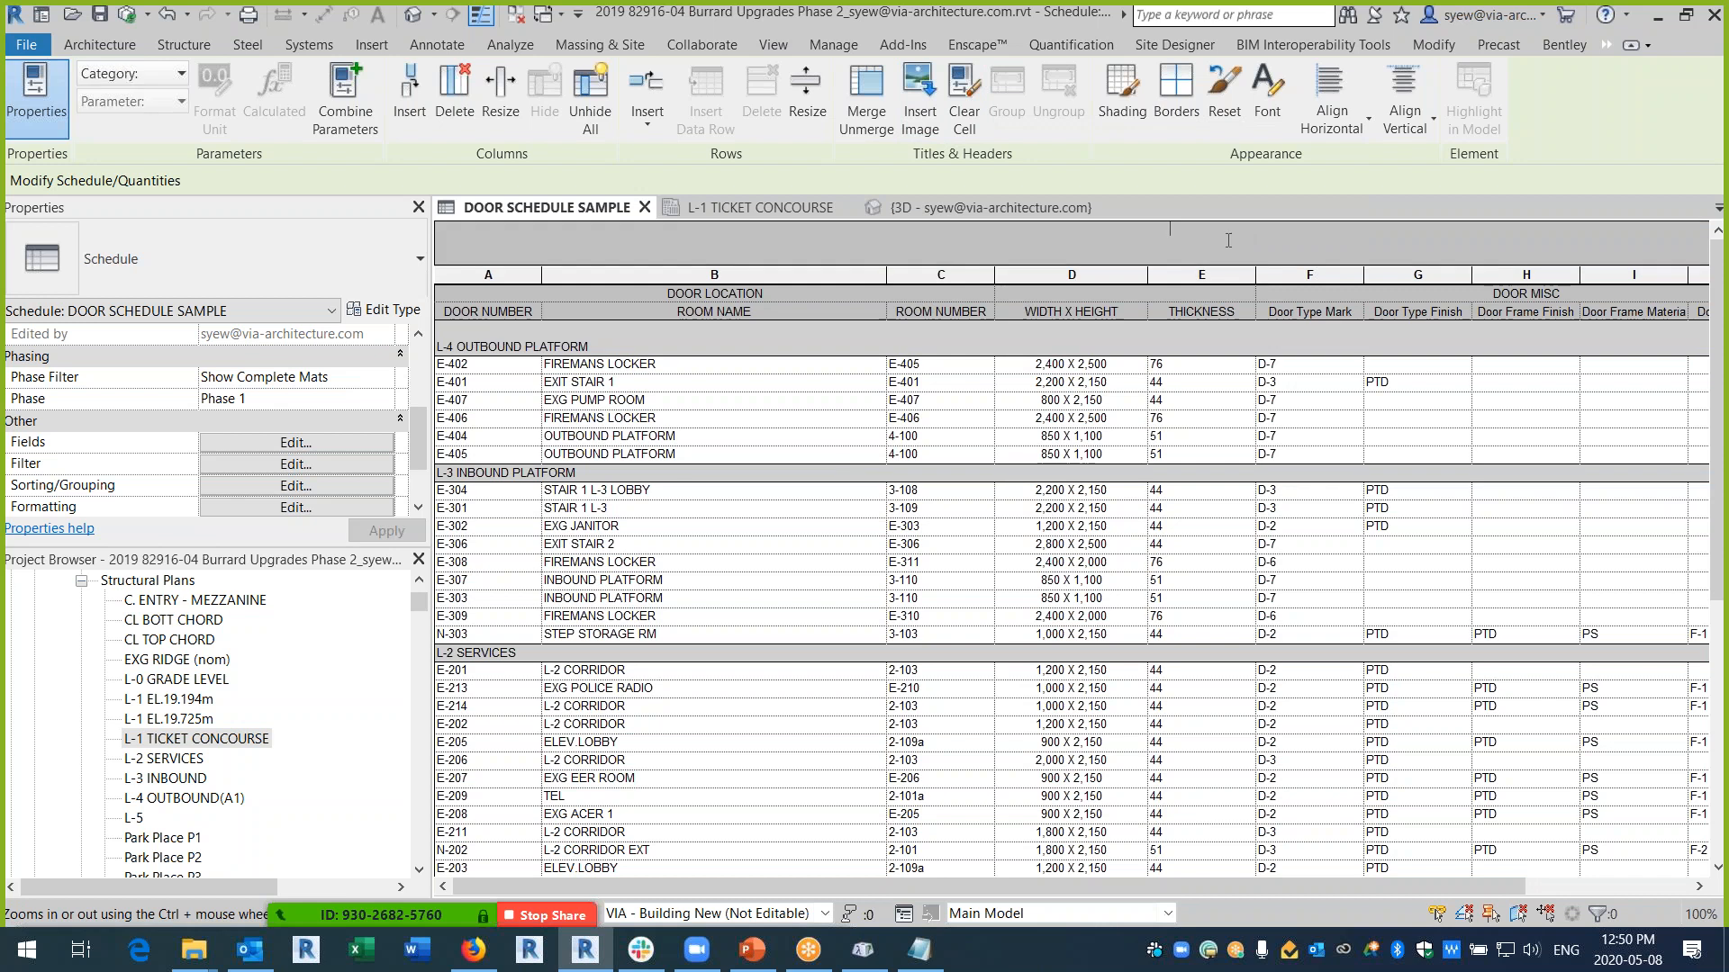
type("DOOR SCHEDULE TEMPLATE")
key("Return")
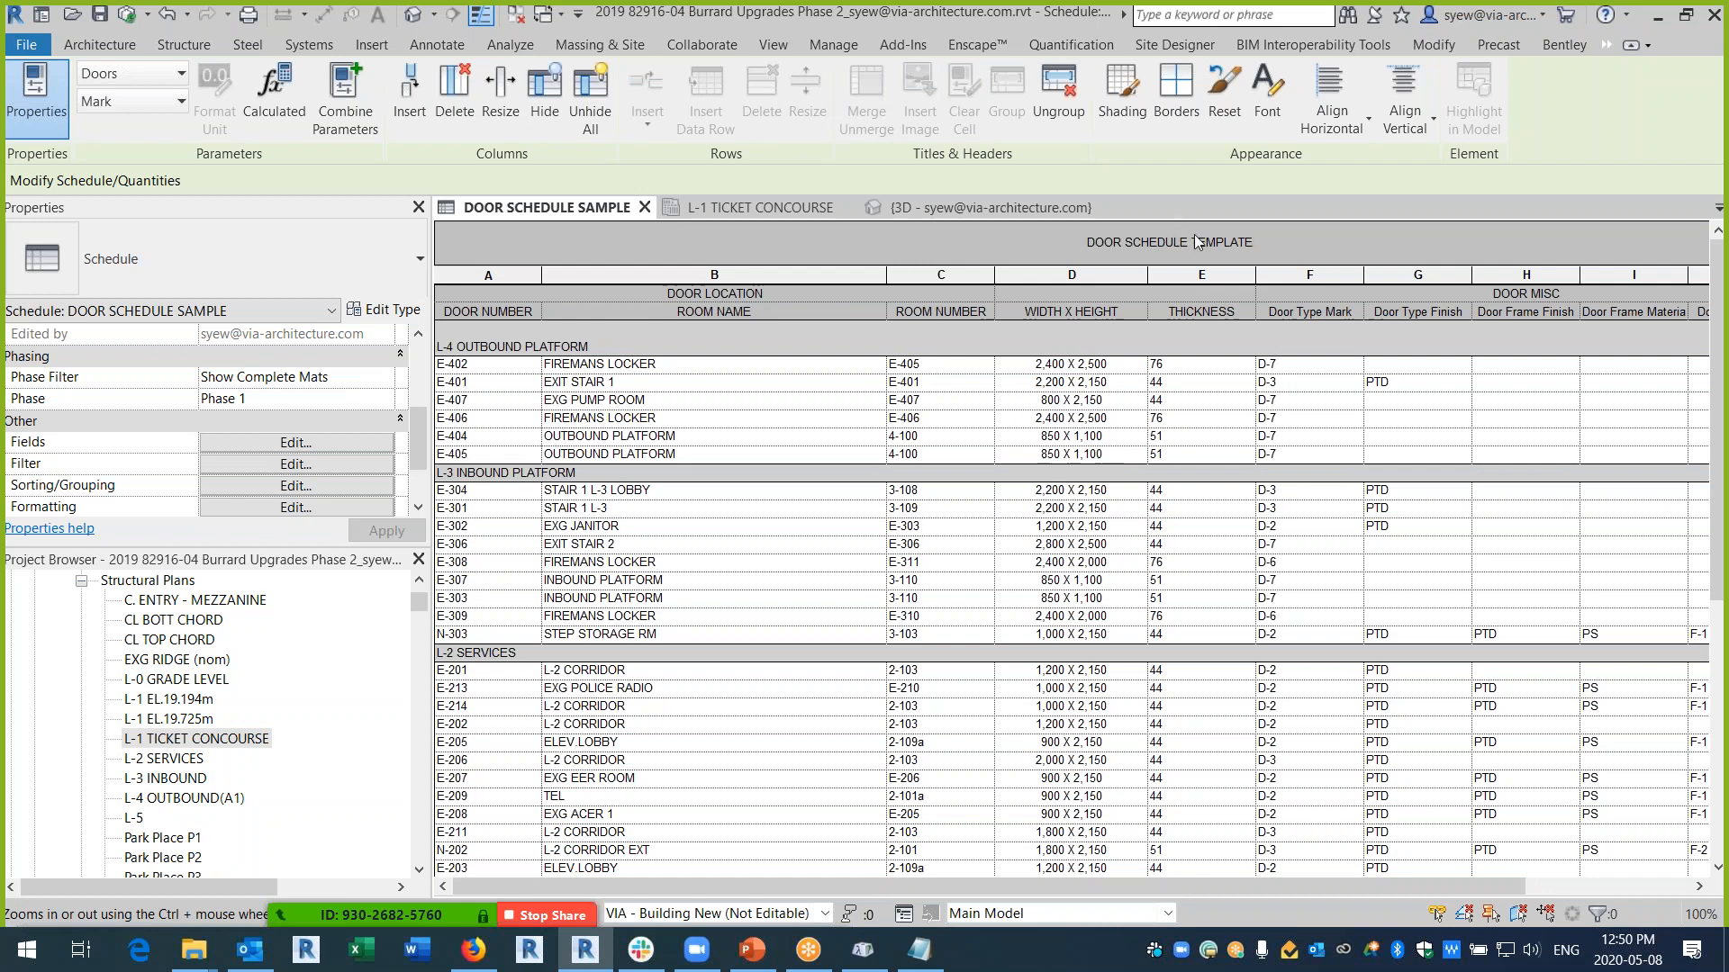
- Set the schedule title's font size to 5 mm and make it bold
left_click(1207, 239)
left_click_drag(1302, 242, 1062, 225)
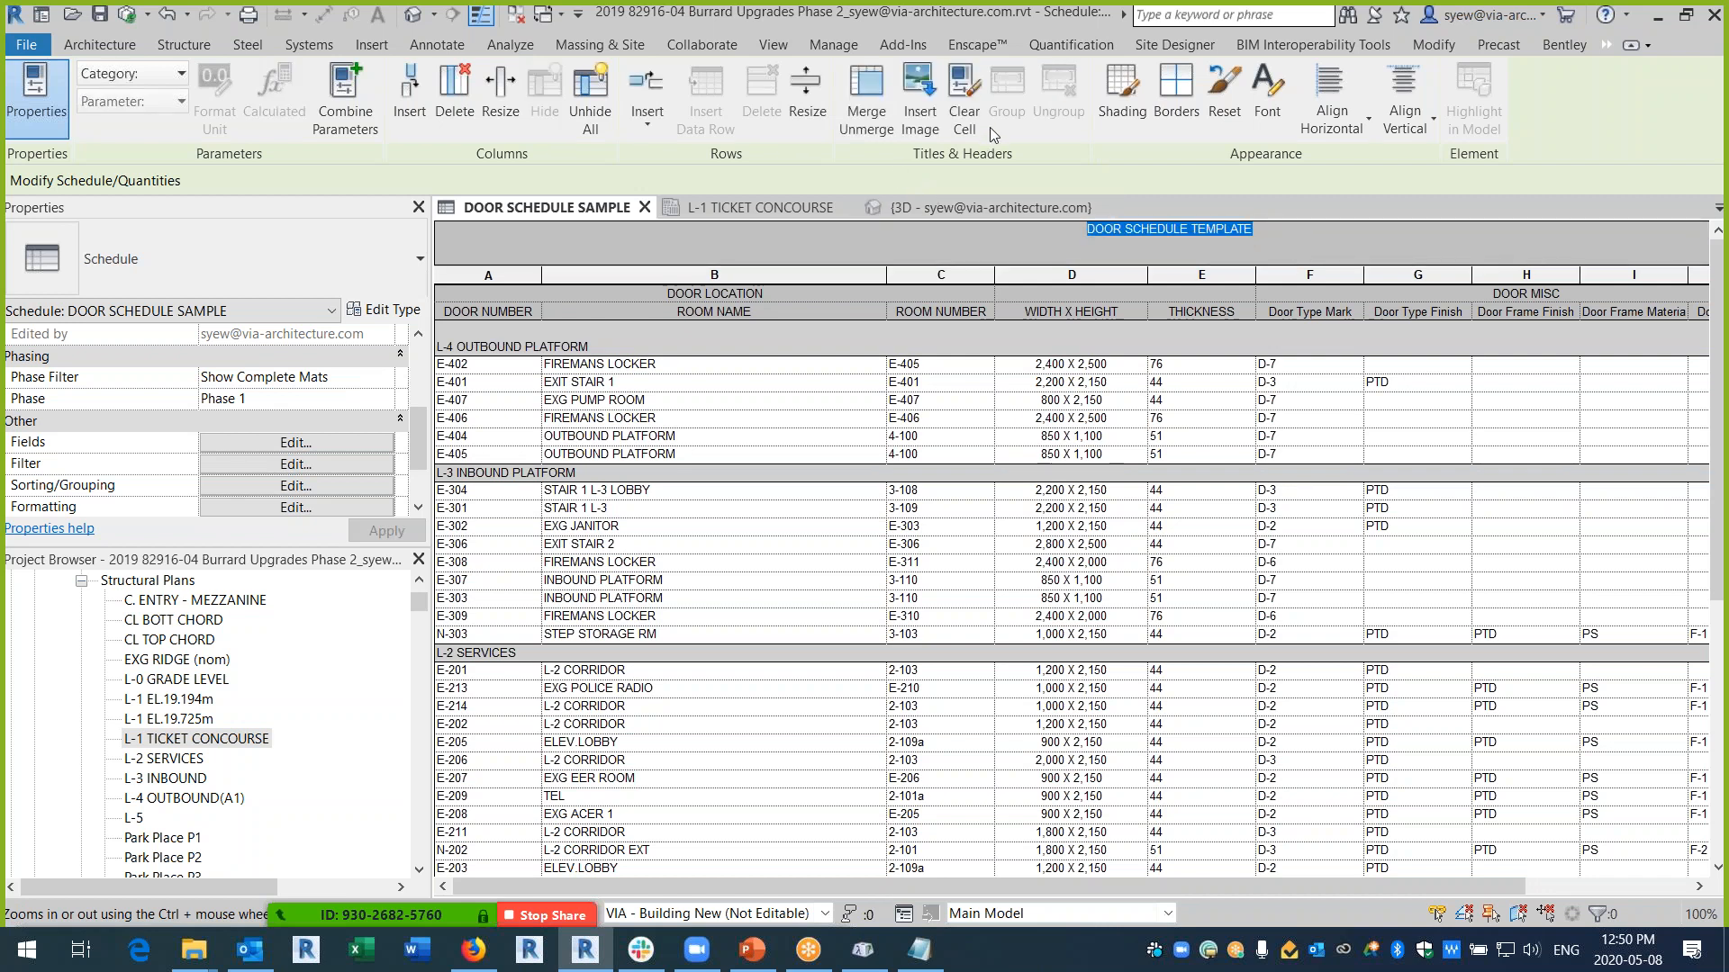
left_click(1267, 95)
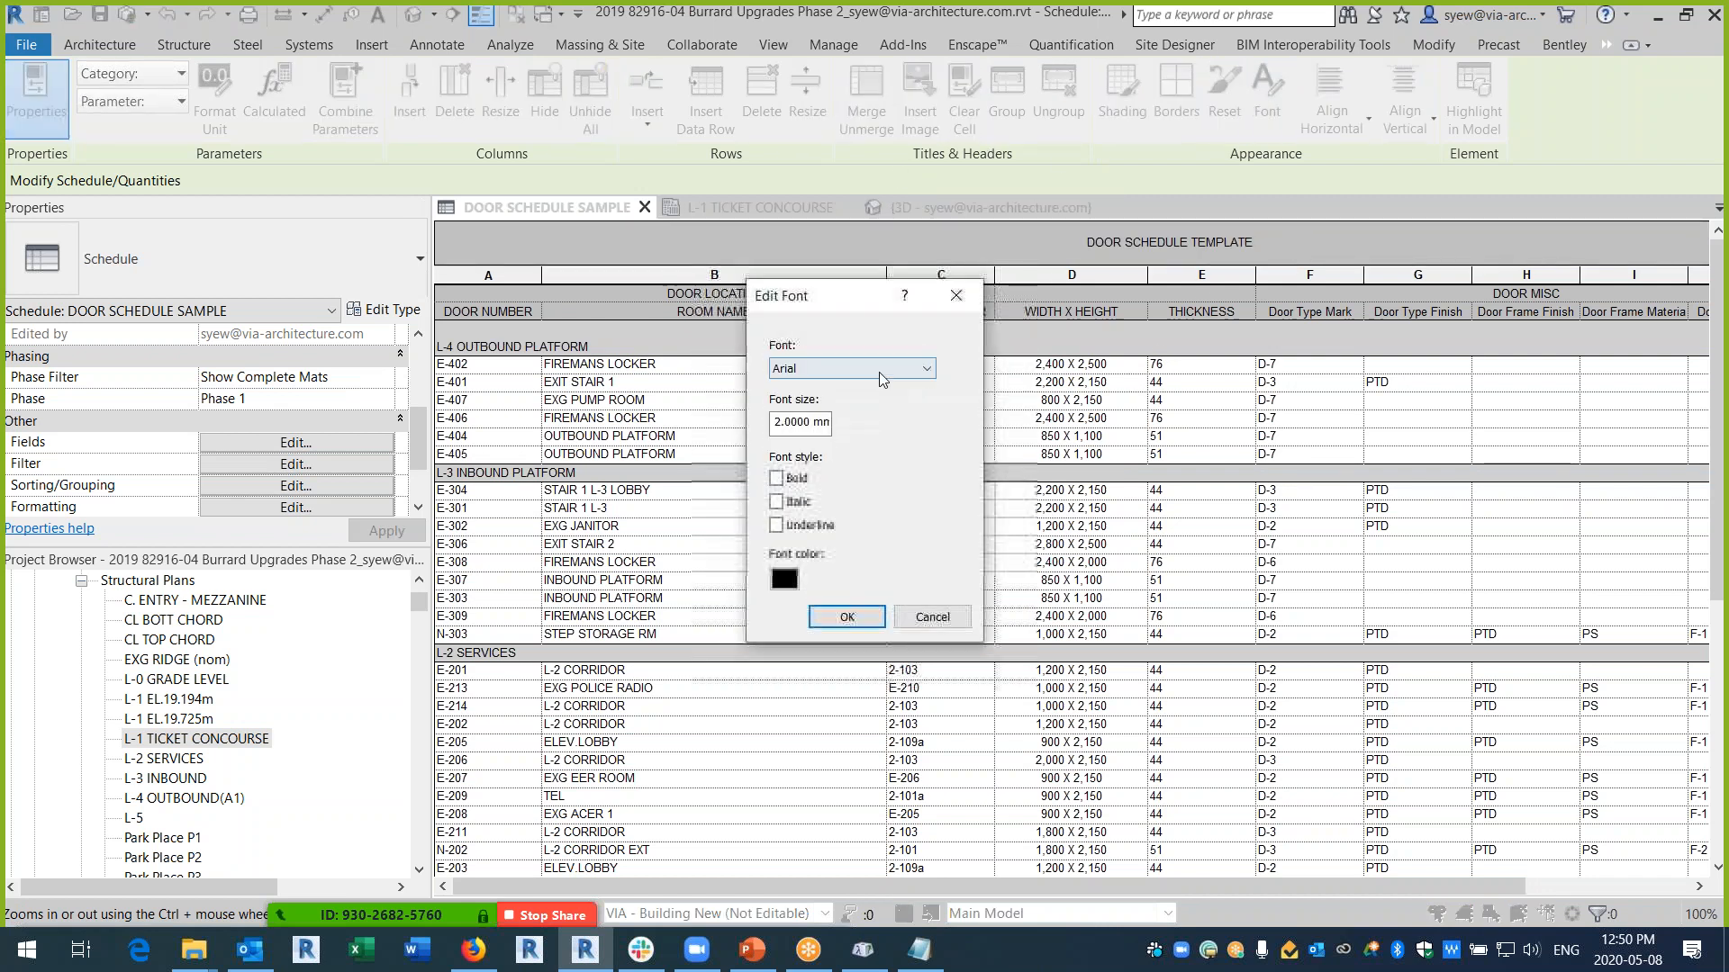
double_click(799, 423)
type("3")
key("BackSpace")
type("5")
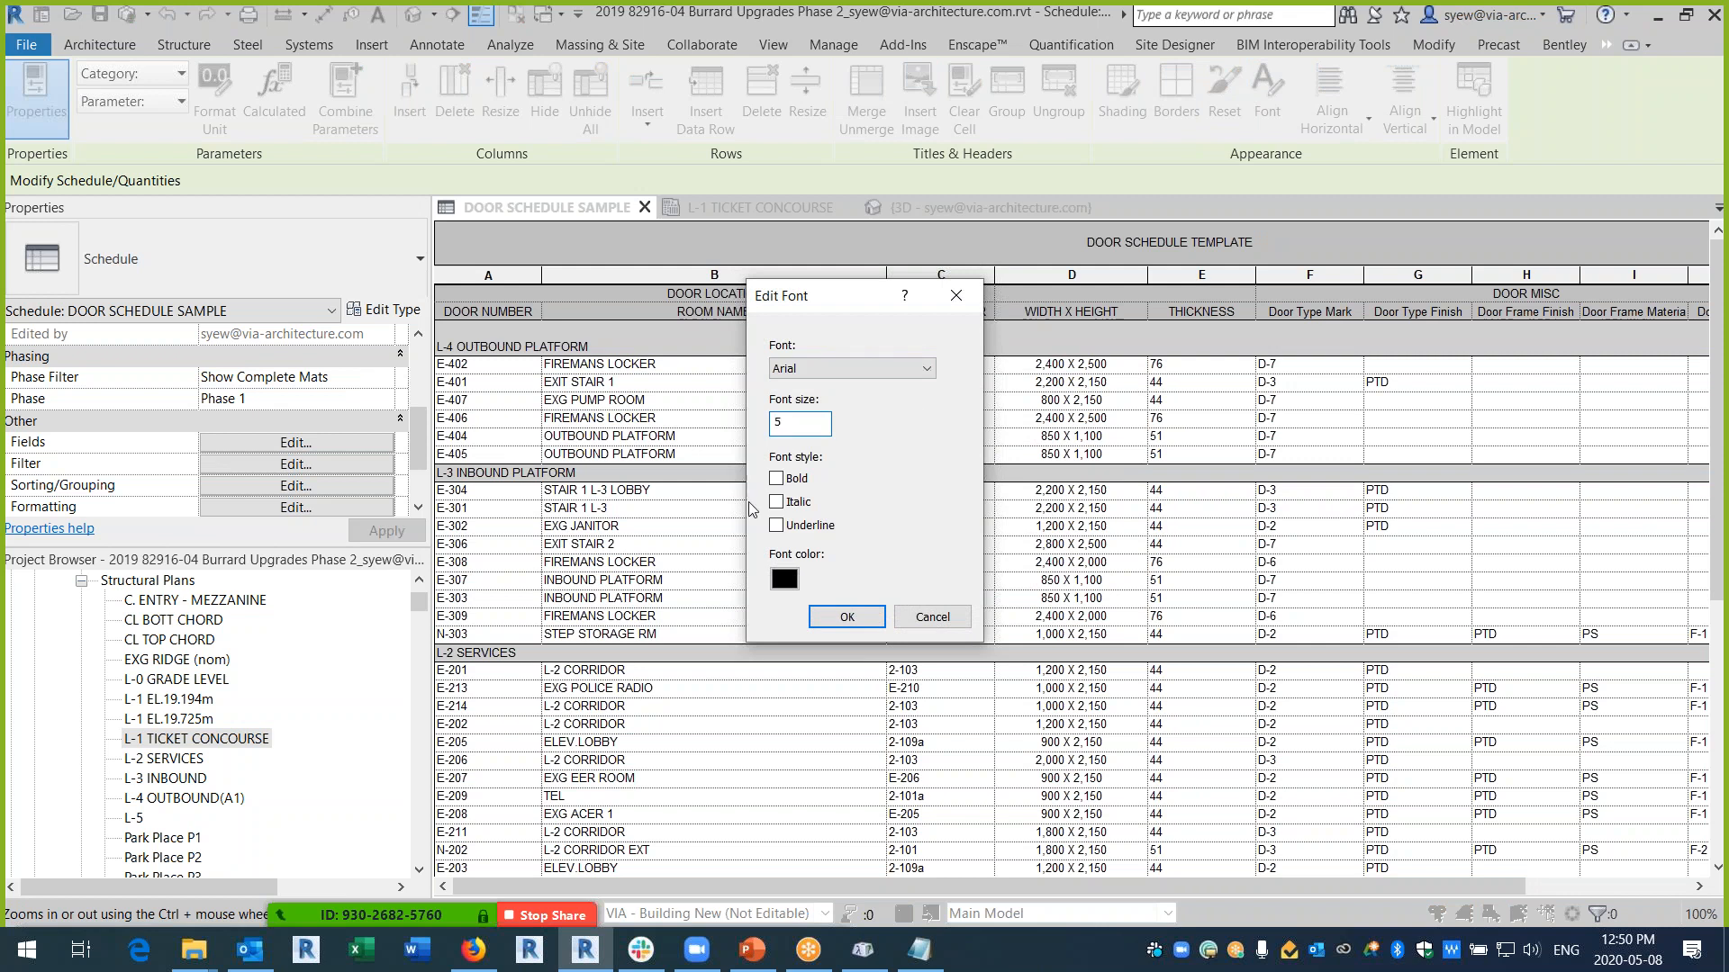
left_click(847, 617)
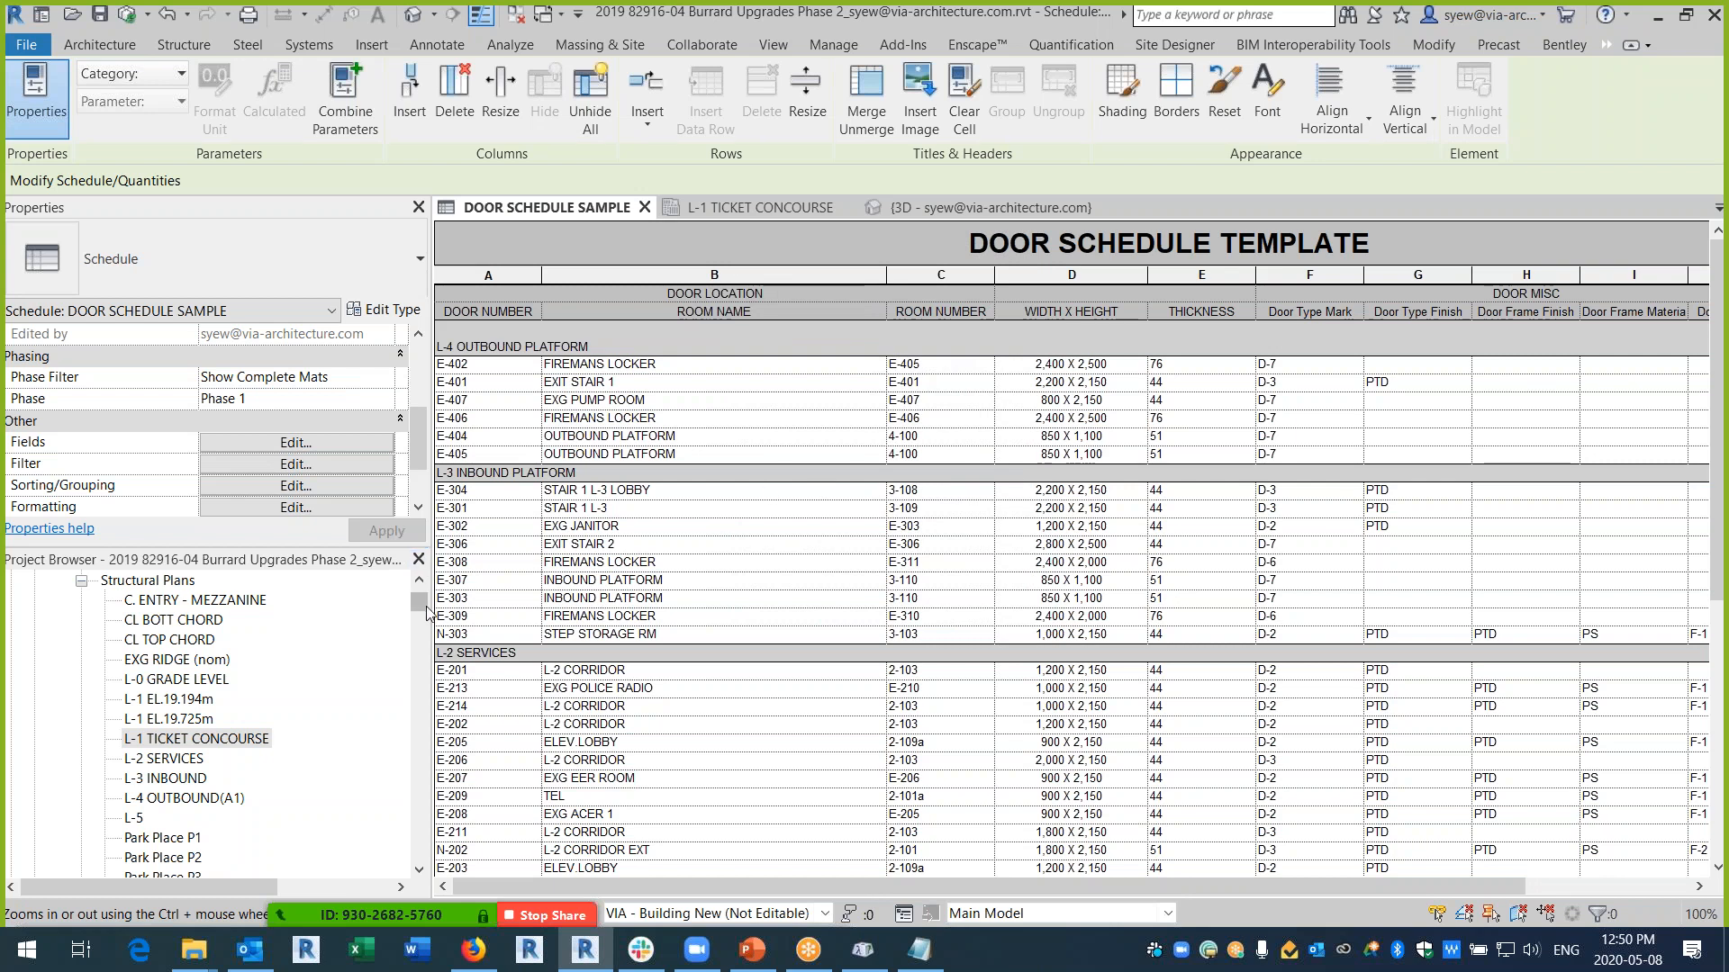
- Open the DD - DOOR SCHEDULE - QA/QC schedule and widen its Room Condition Value and EXISTING DOOR columns
left_click_drag(423, 601, 424, 616)
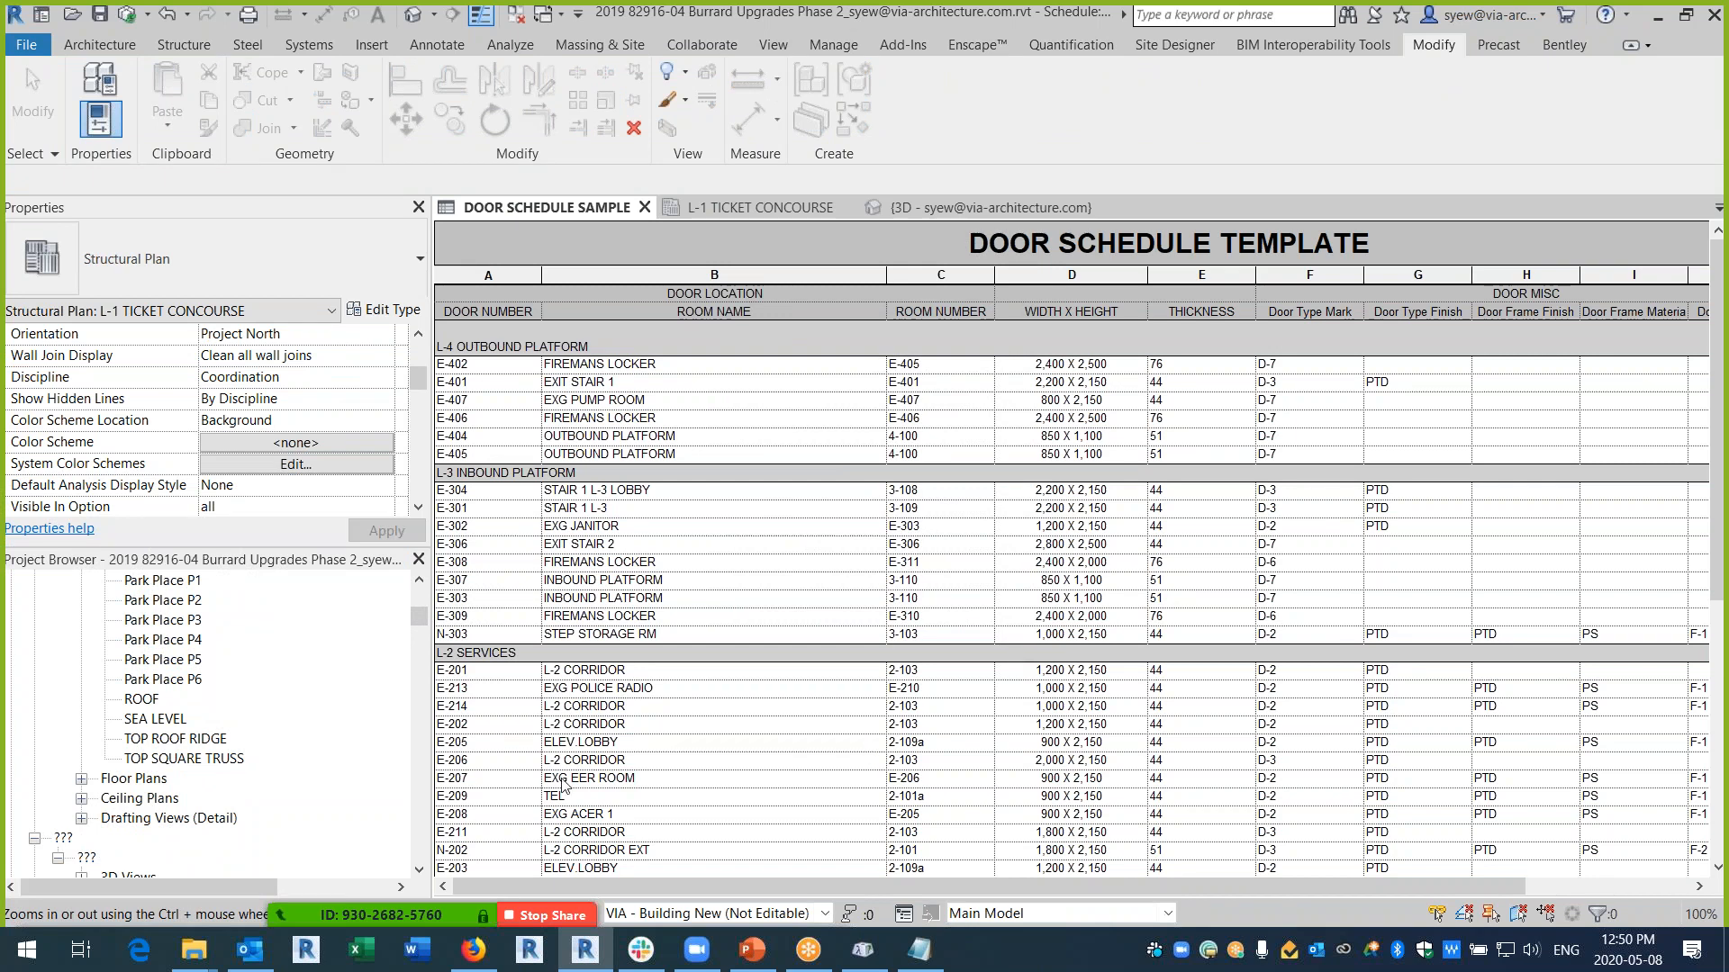
left_click_drag(422, 619, 389, 729)
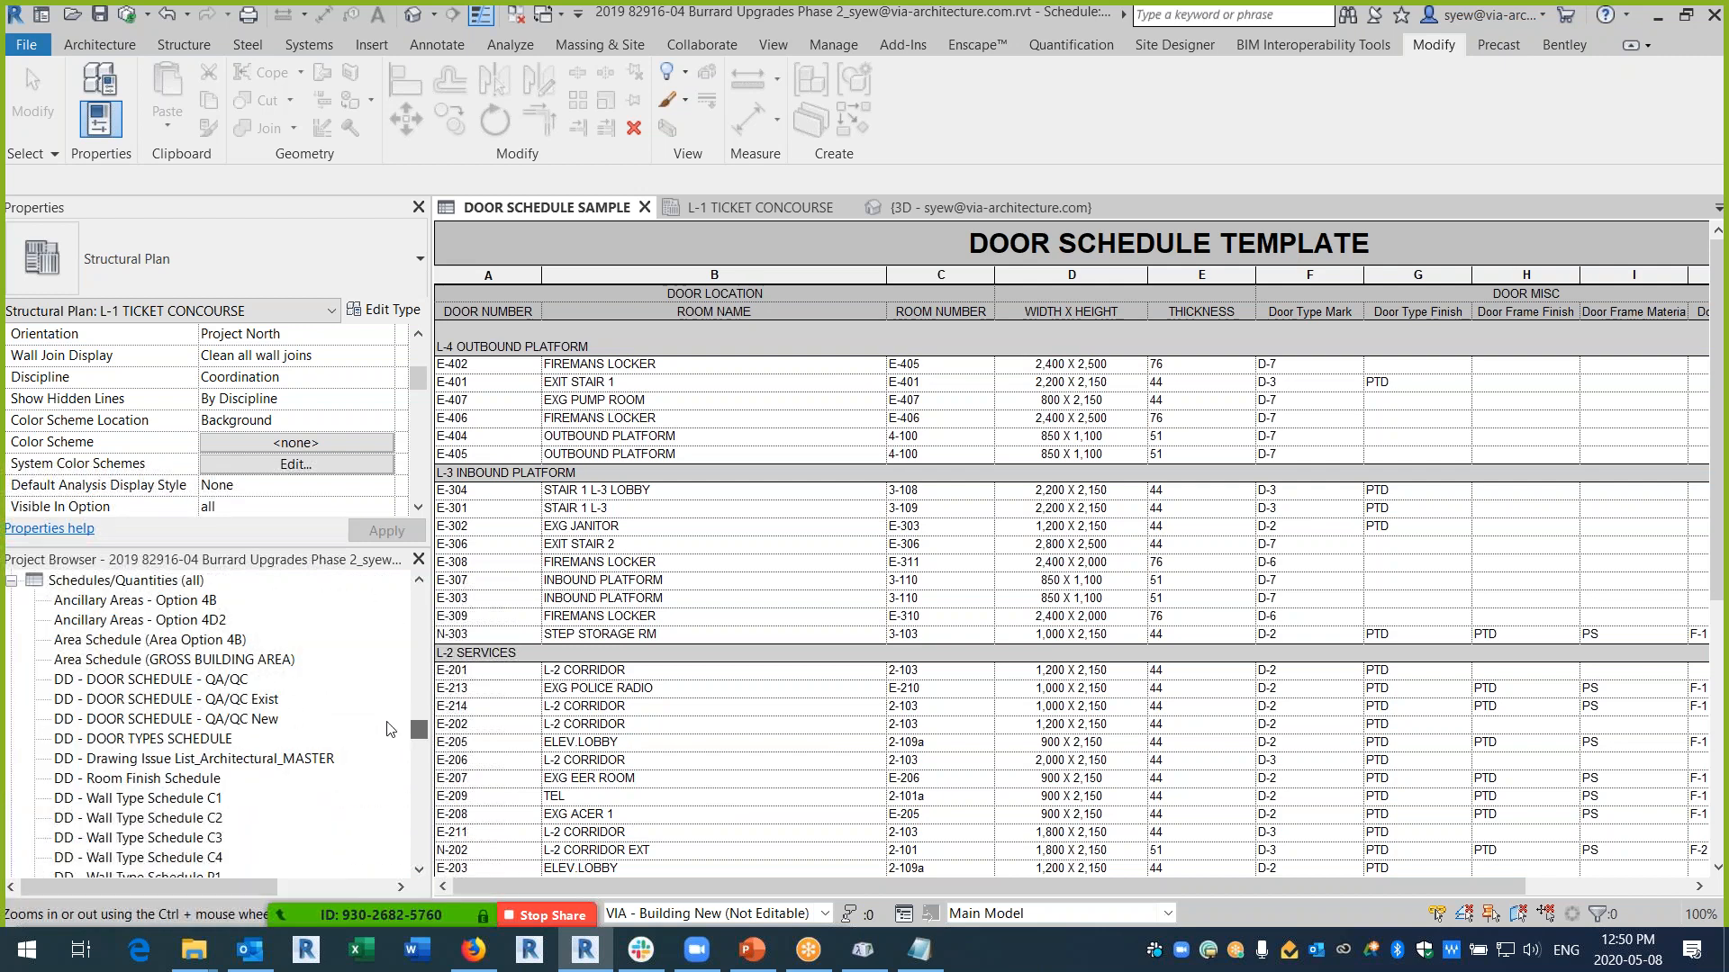
left_click(227, 681)
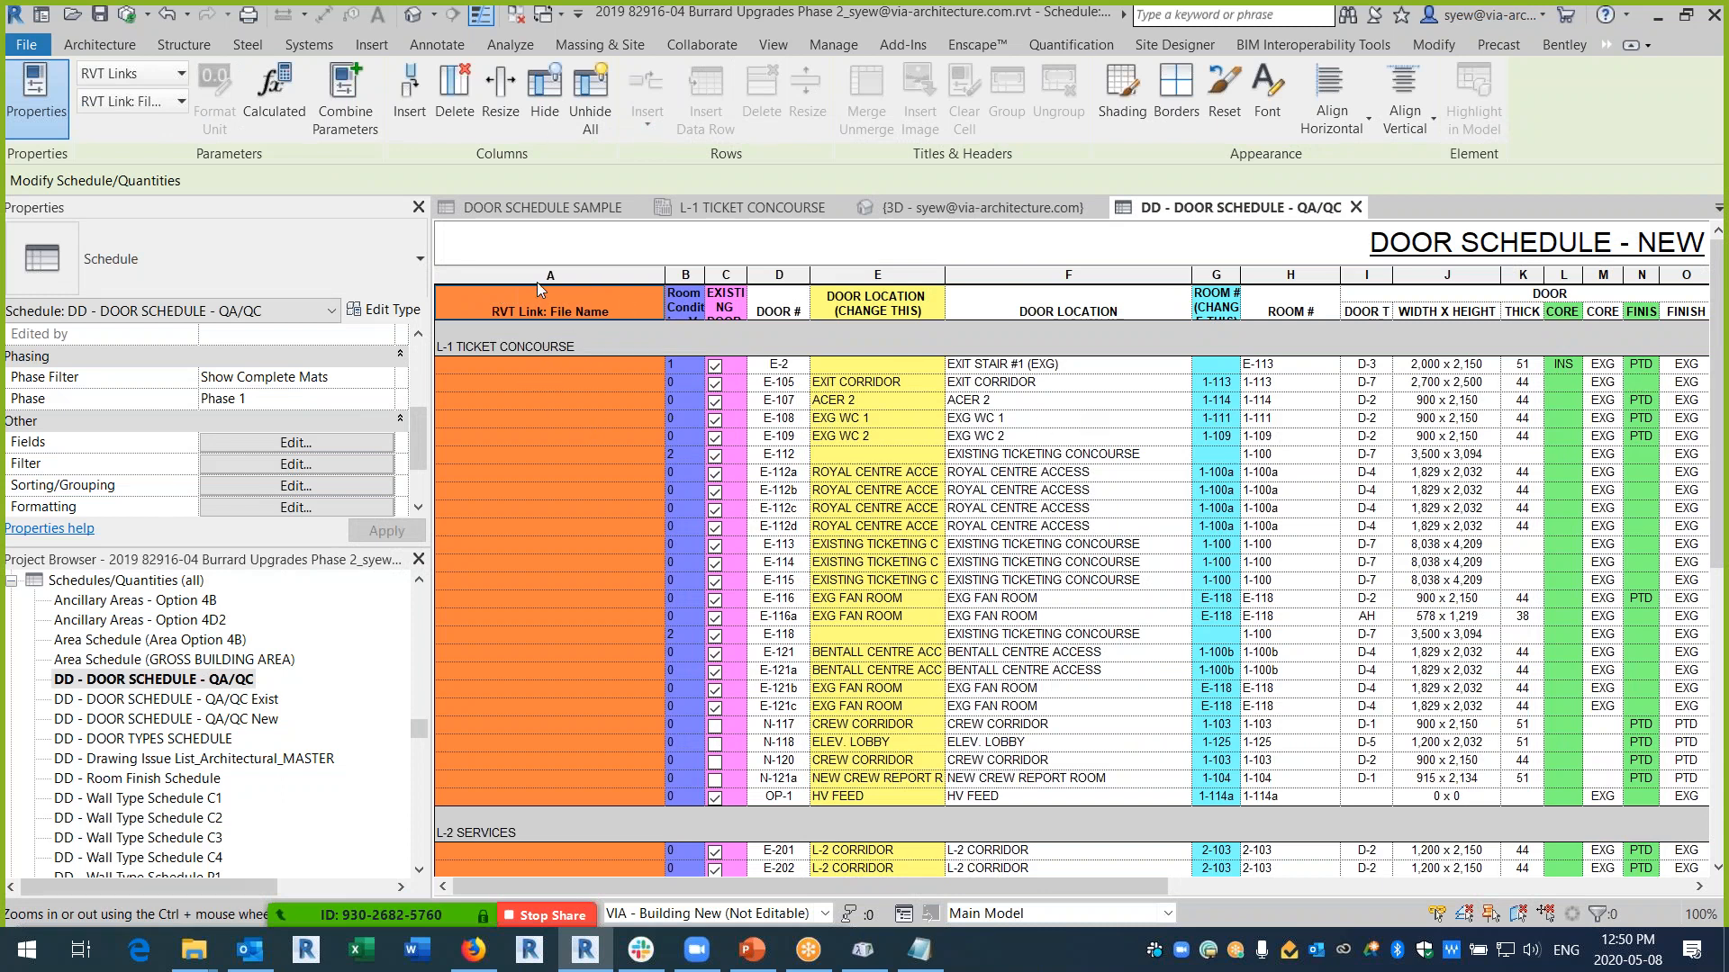
left_click_drag(748, 275, 810, 275)
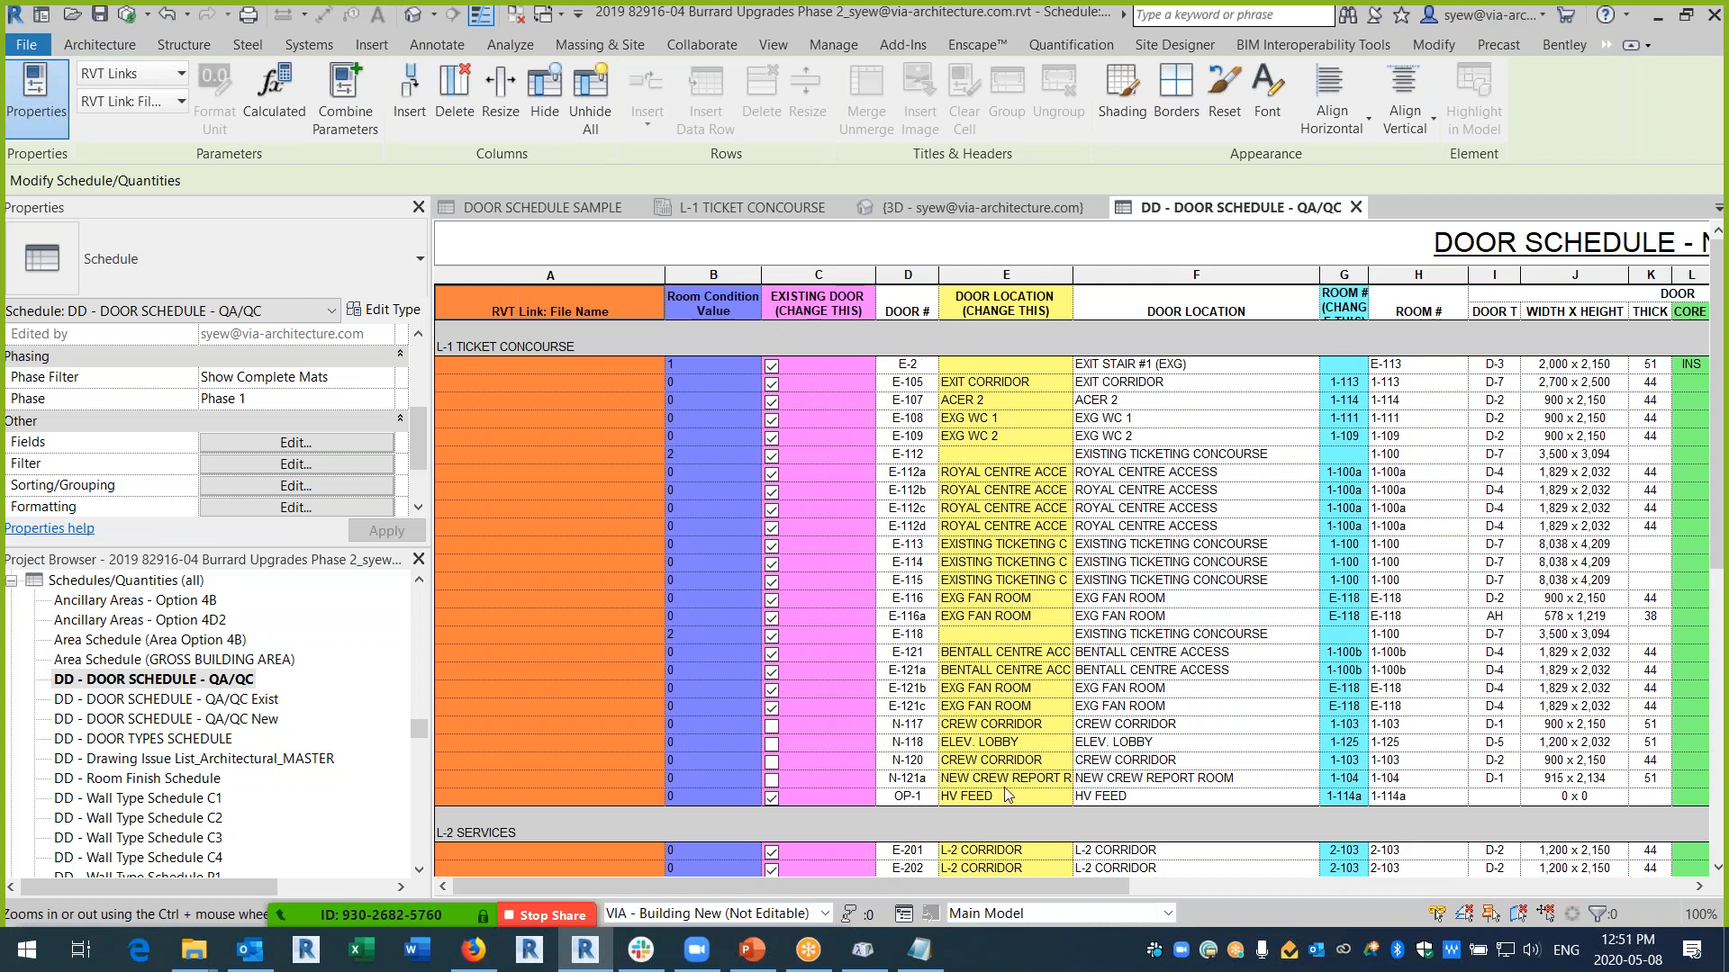
- Toggle the closer checkboxes of doors E-121b and E-121c in the QA/QC schedule, ending with both cleared
left_click_drag(1002, 889, 1230, 891)
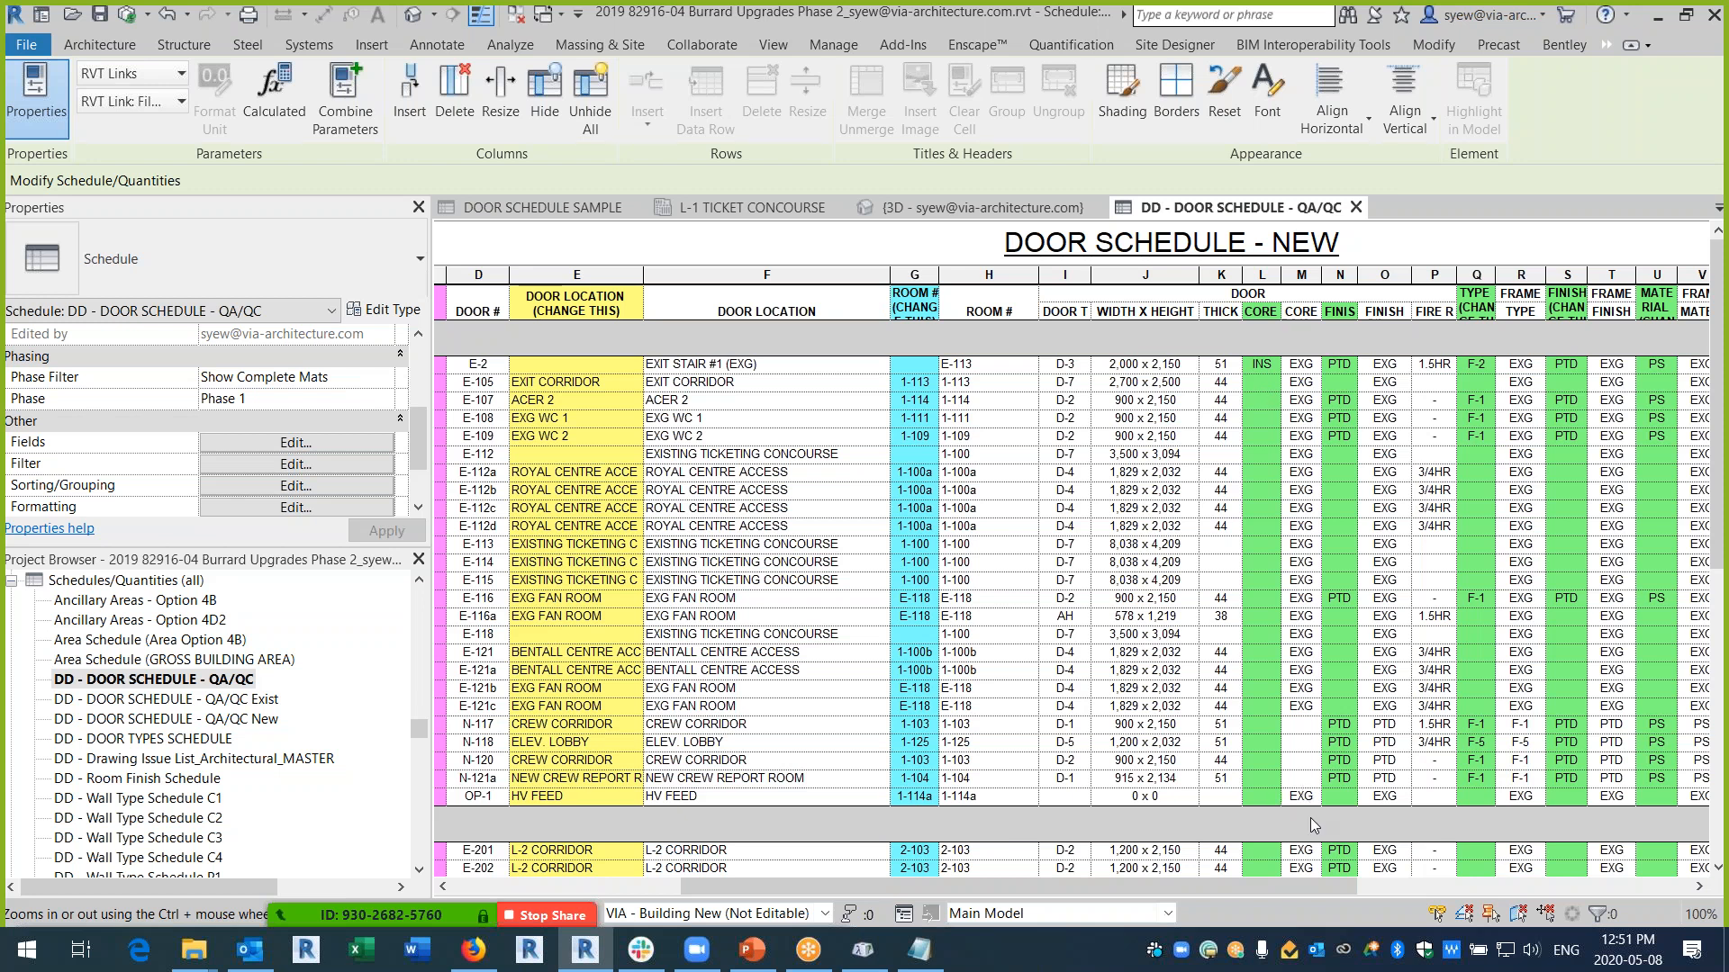
left_click_drag(1266, 898, 971, 810)
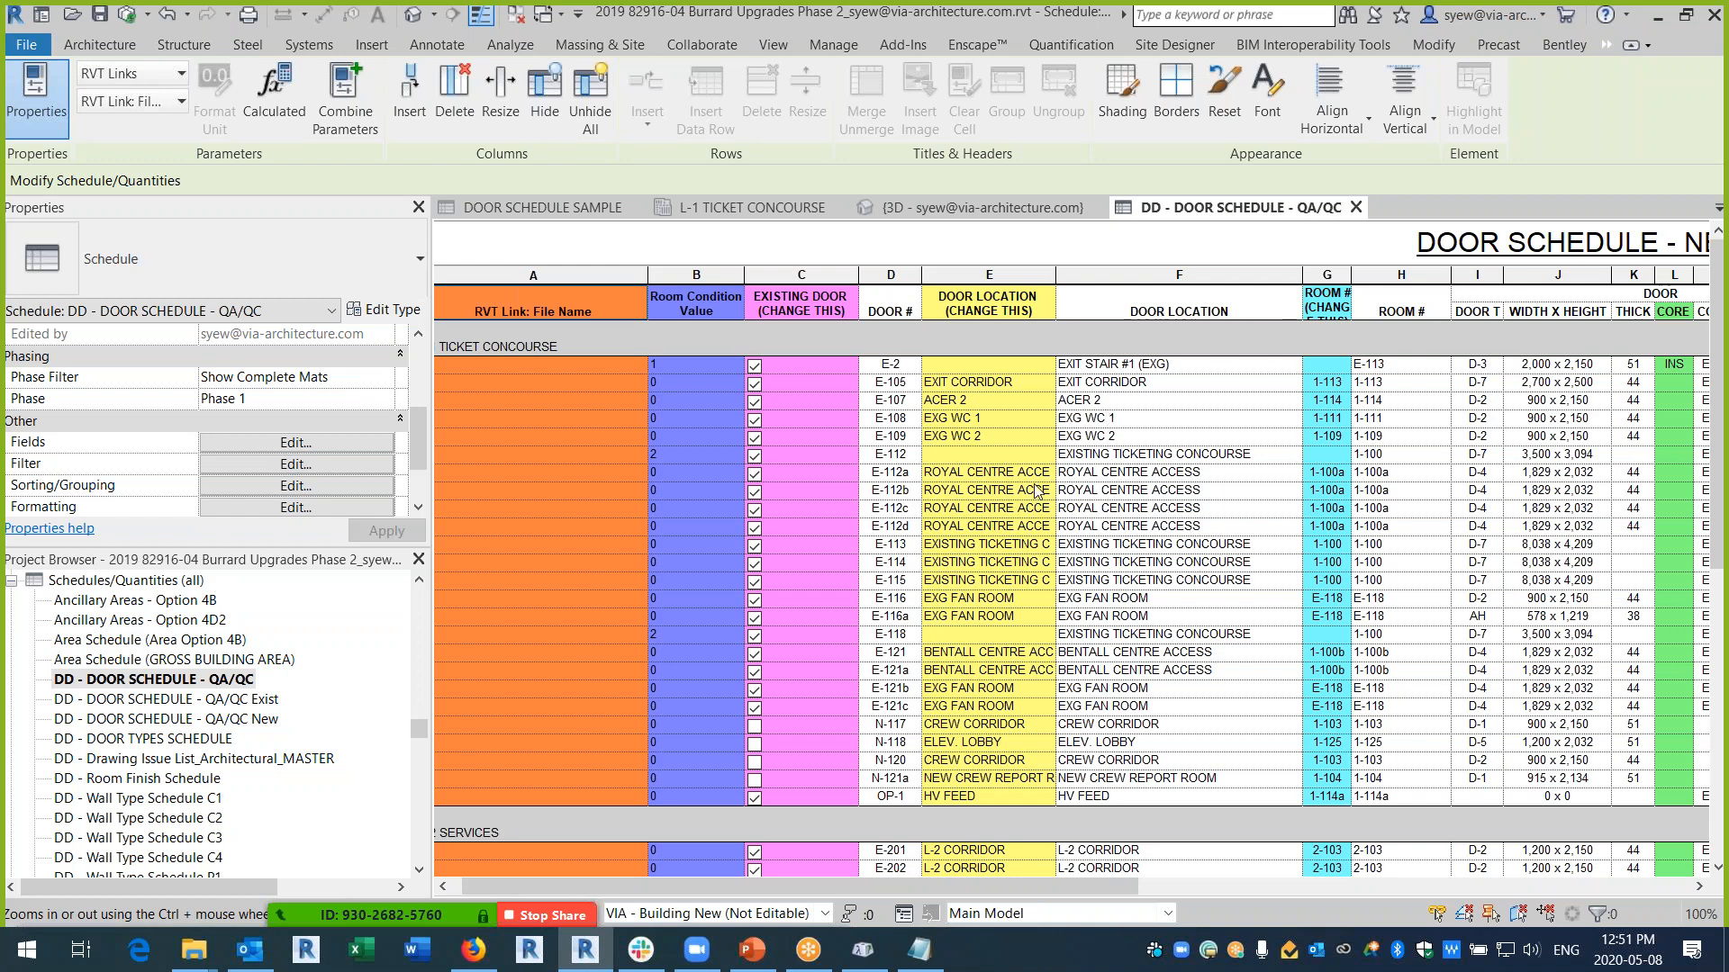
left_click_drag(987, 886, 1261, 889)
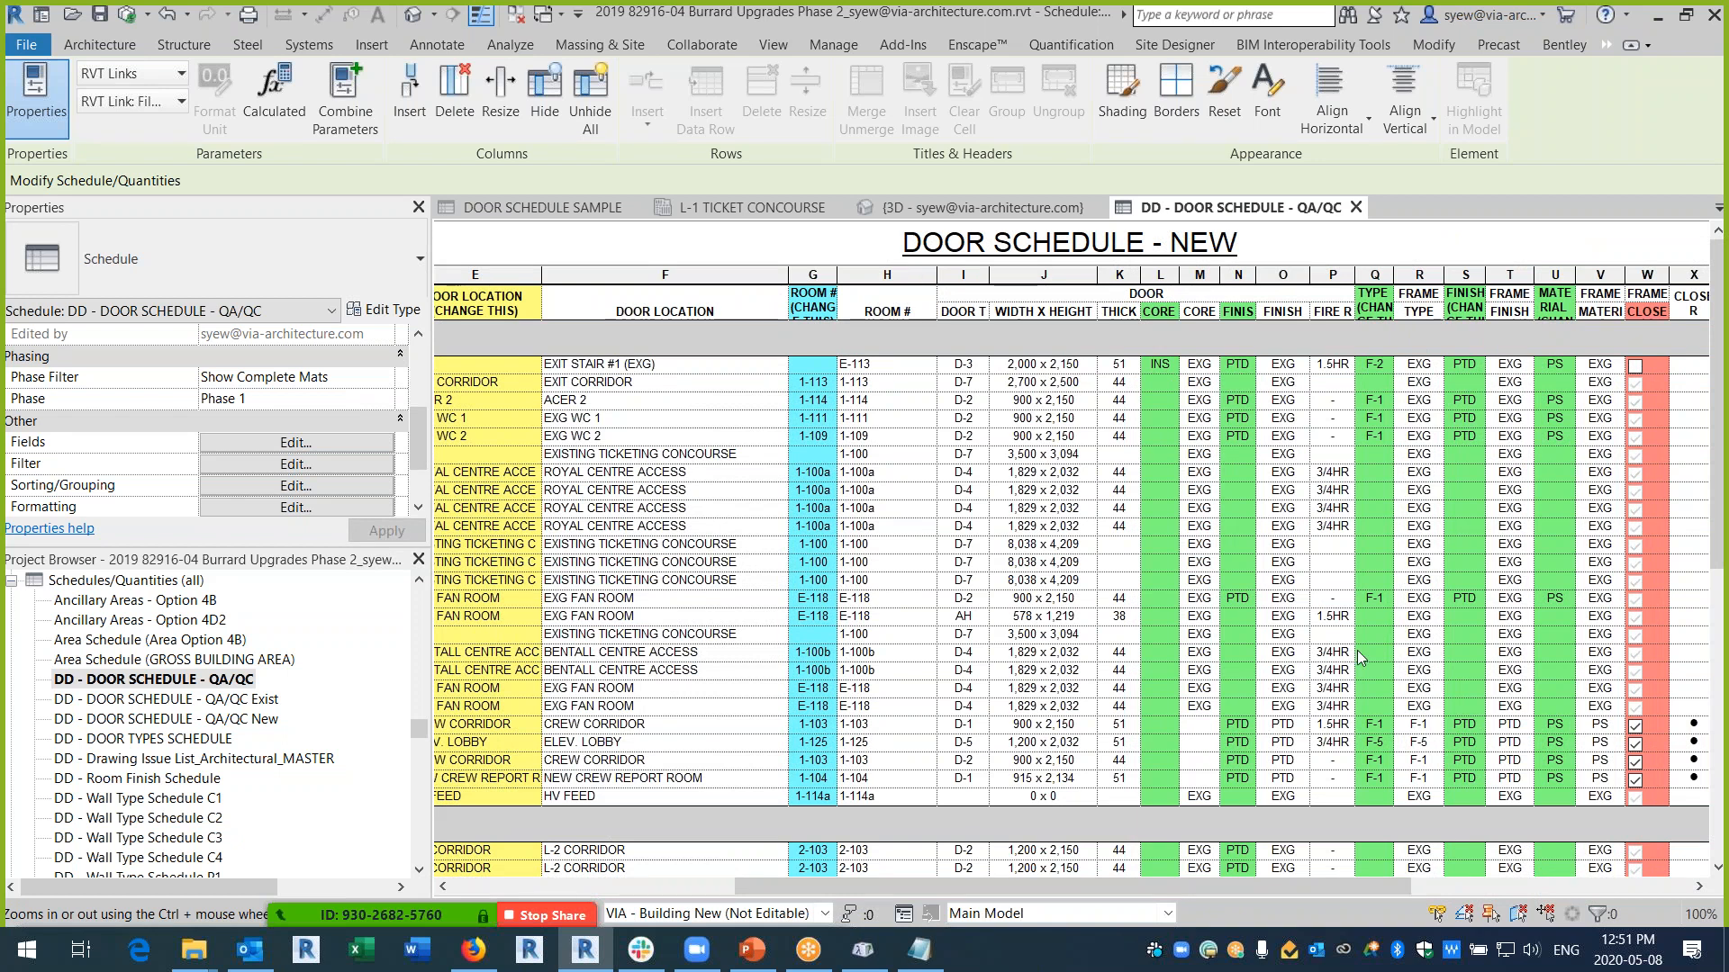
mouse_move(1159, 893)
left_mouse_down()
mouse_move(830, 888)
mouse_move(1150, 893)
left_mouse_up()
left_click_drag(1239, 934, 1388, 932)
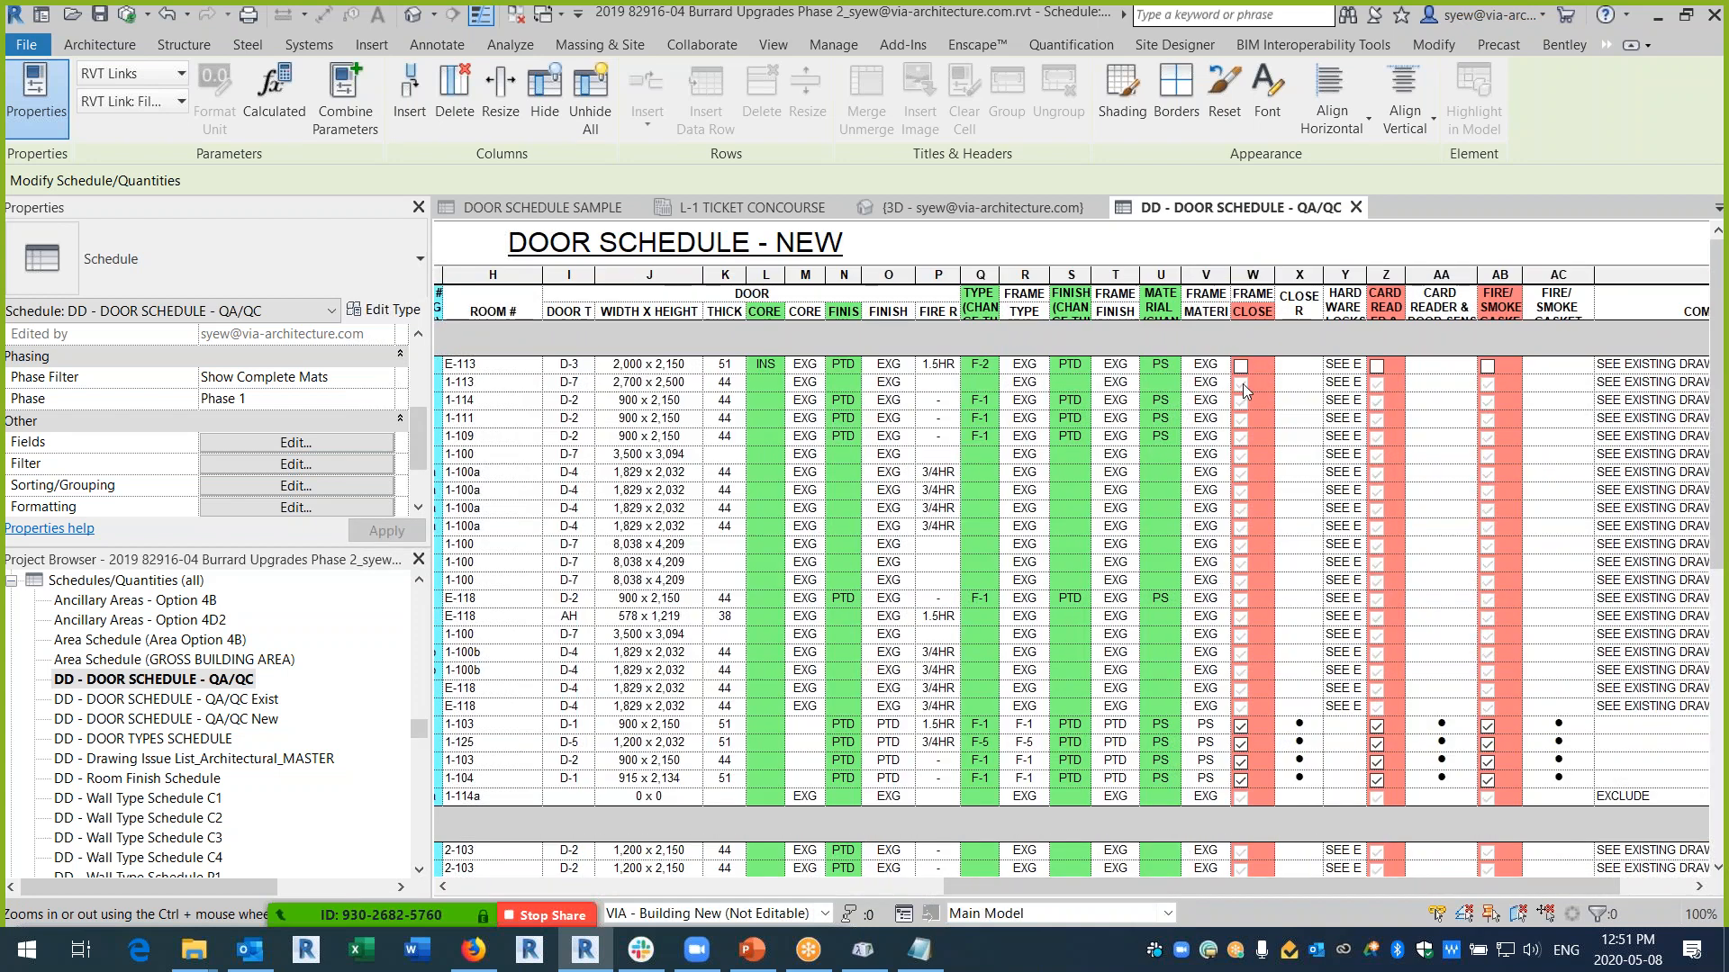
left_click(1243, 702)
left_click(1243, 691)
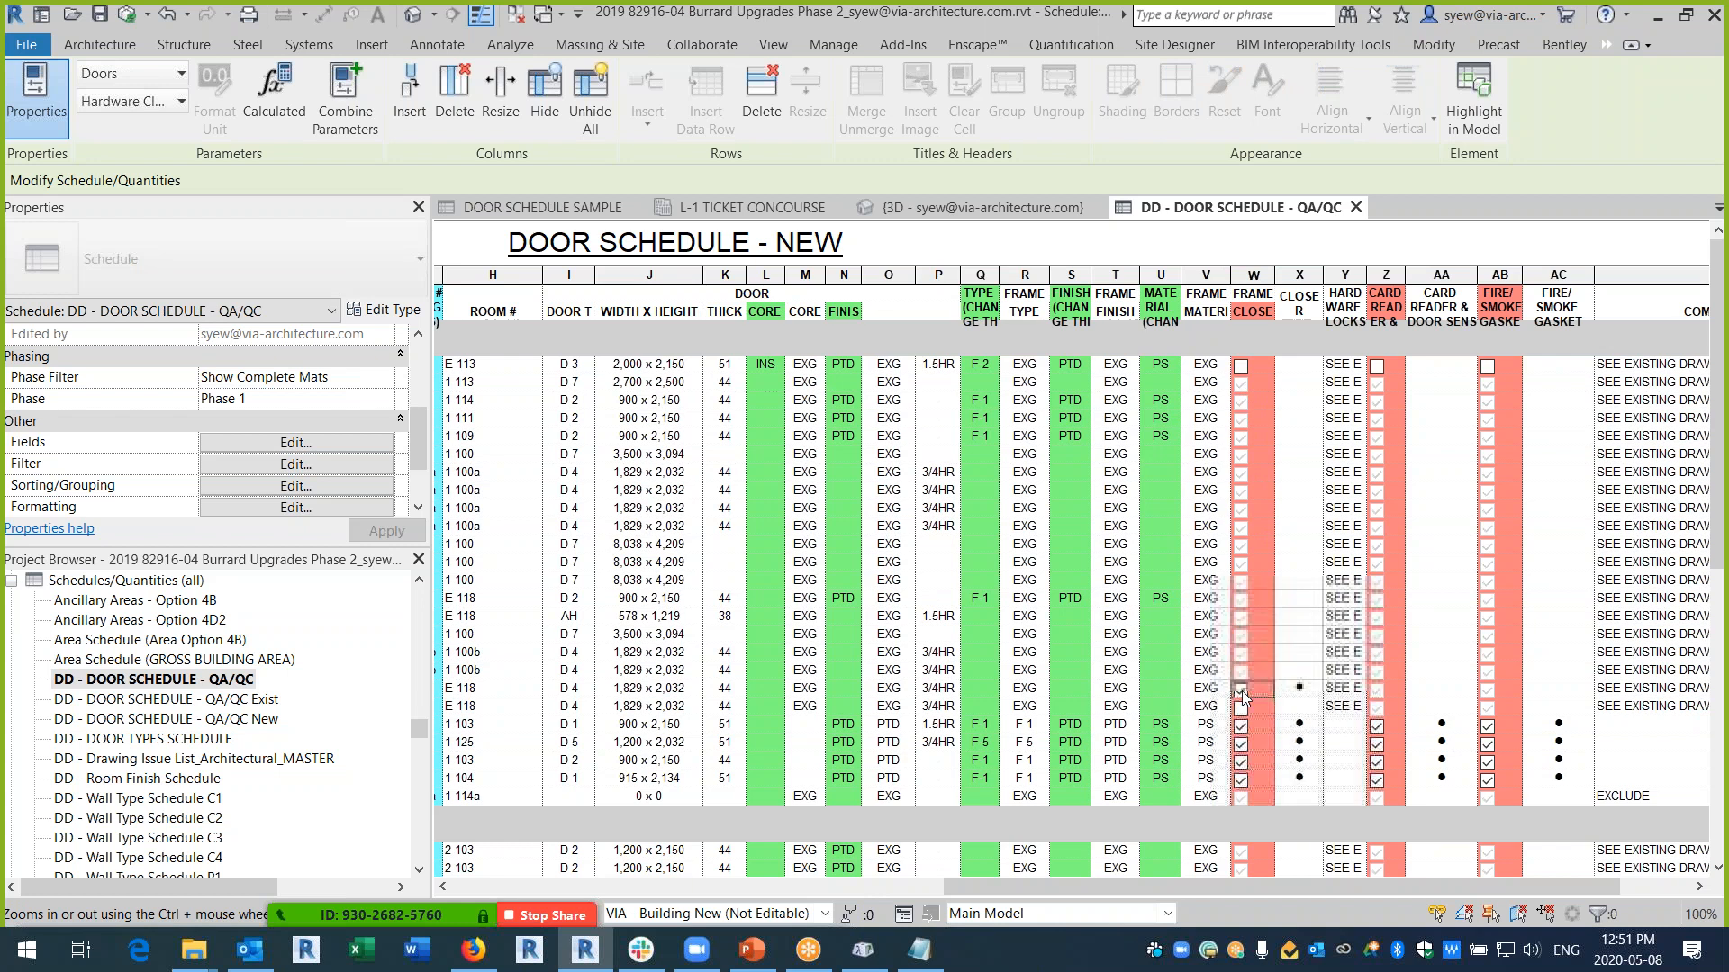
left_click(1242, 691)
- Widen the HARDWARE LOCKSET column to fit its entries and review the comments for the remaining levels
left_click_drag(1369, 276, 1491, 277)
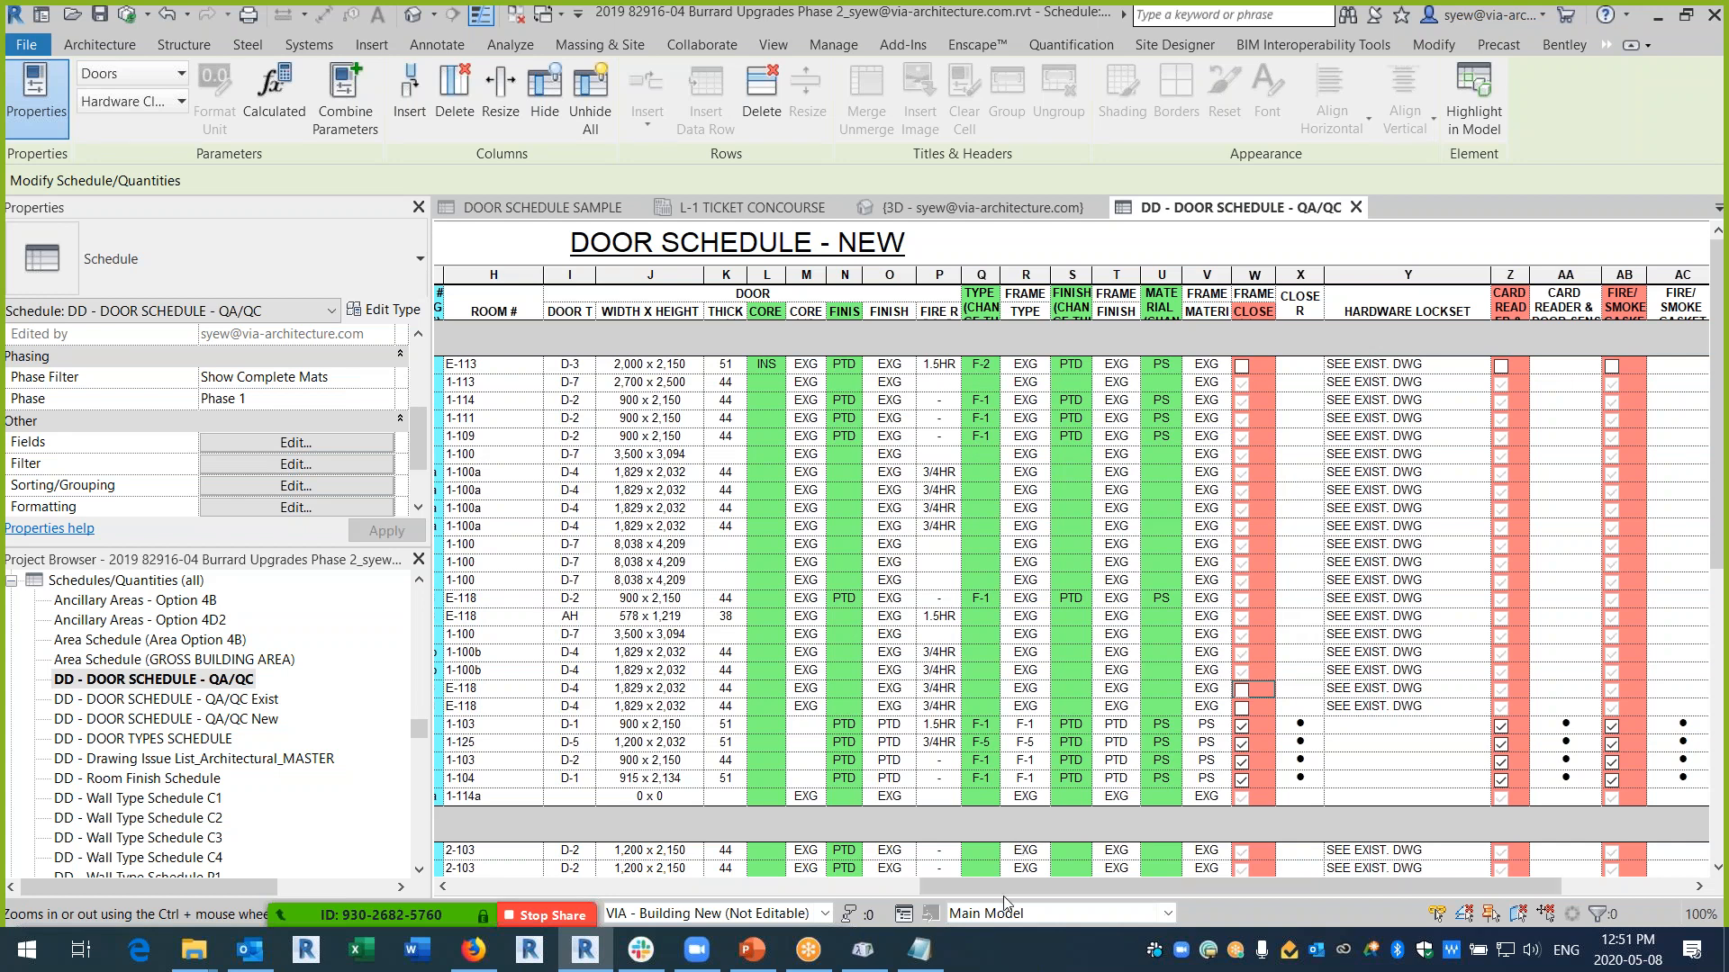
left_click_drag(987, 890, 1273, 899)
scroll(1535, 539, "down", 10)
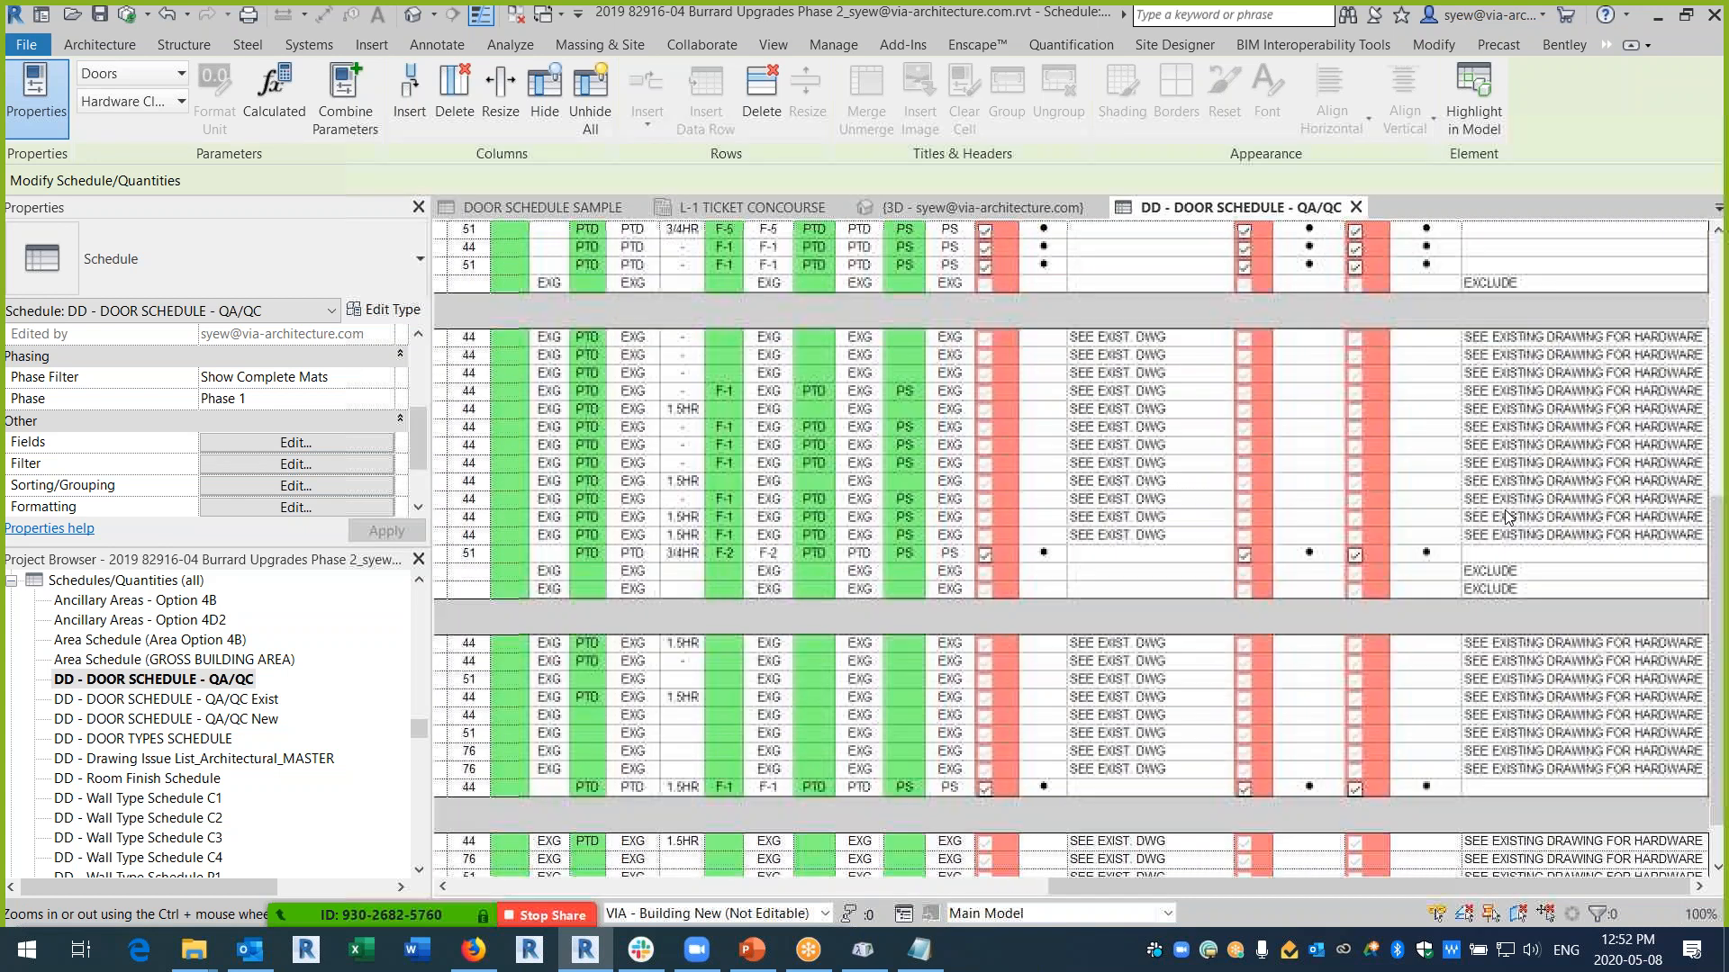
- Review the door rows by level in the QA/QC schedule and check the load status of the linked Revit models
scroll(1504, 509, "down", 1)
left_click_drag(1277, 884, 682, 887)
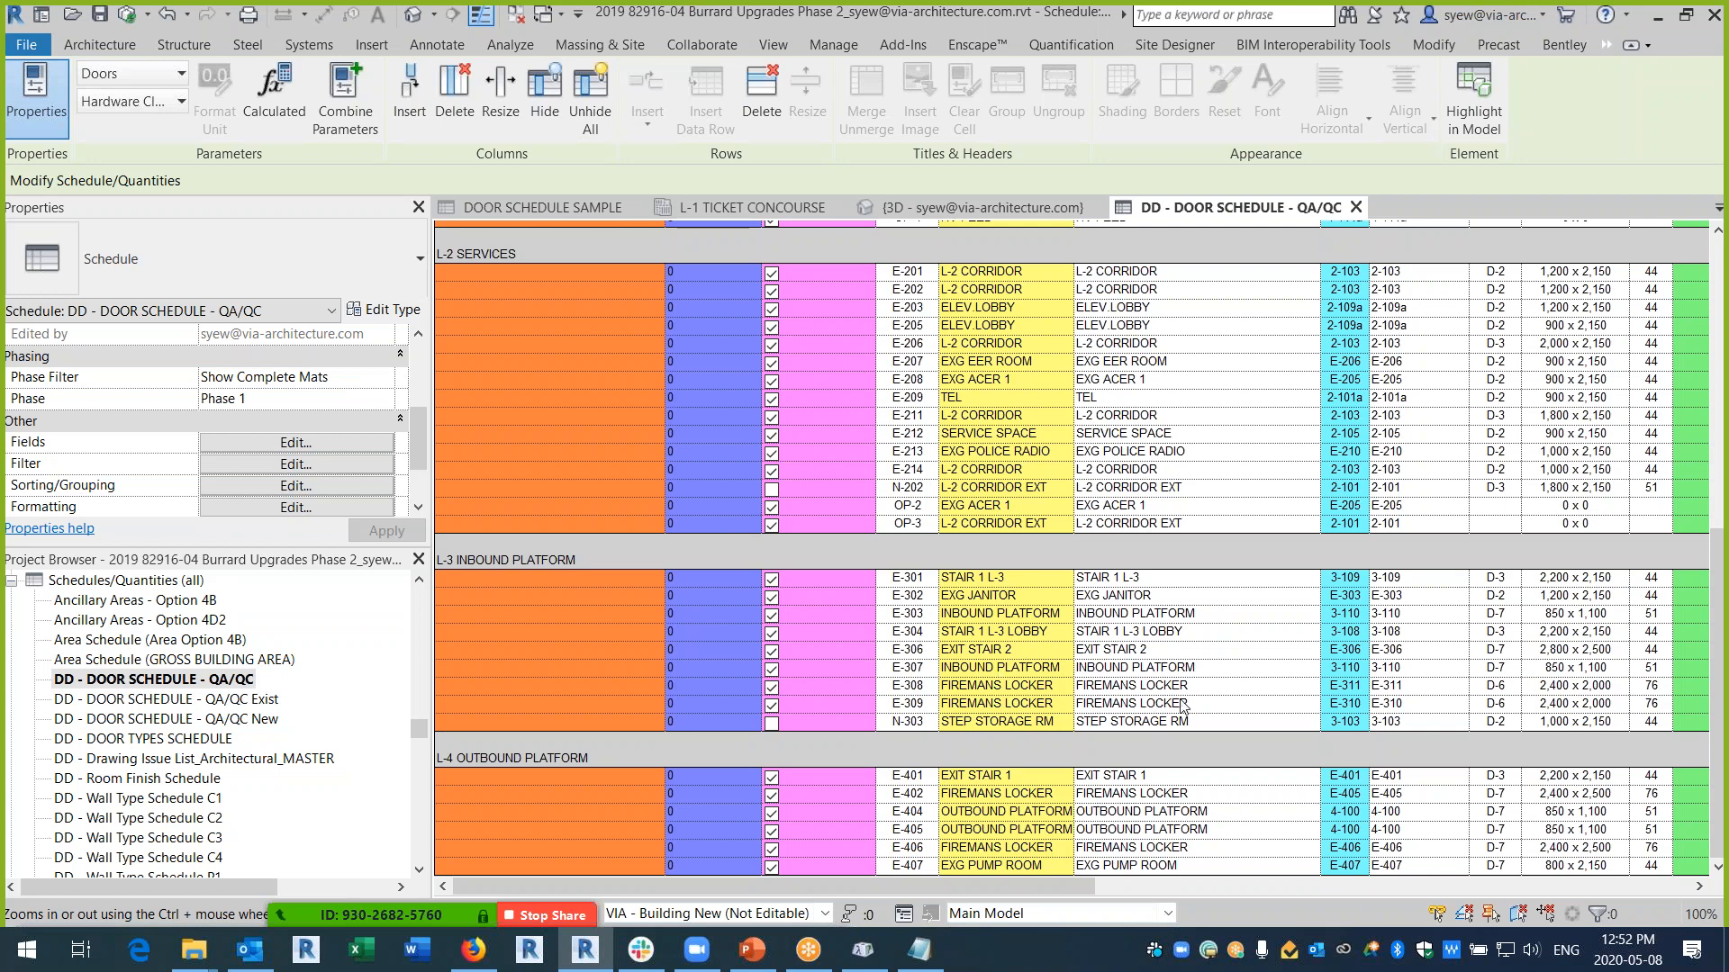
scroll(1221, 702, "up", 3)
scroll(1220, 704, "up", 6)
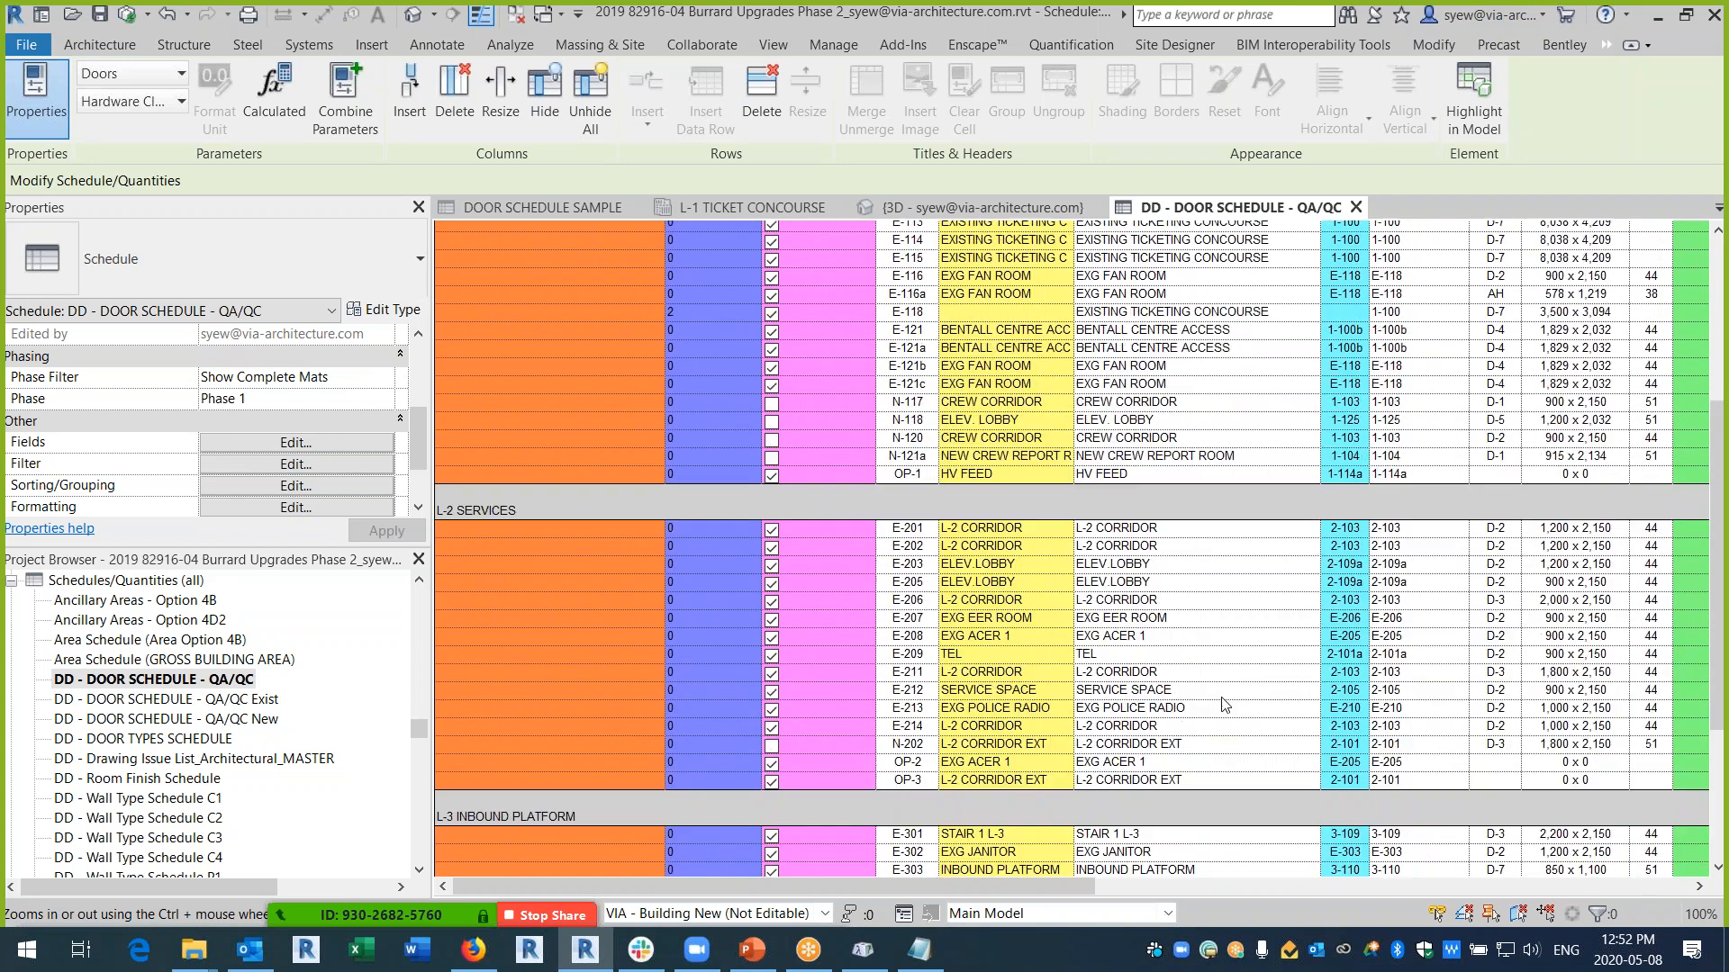
scroll(1225, 704, "up", 3)
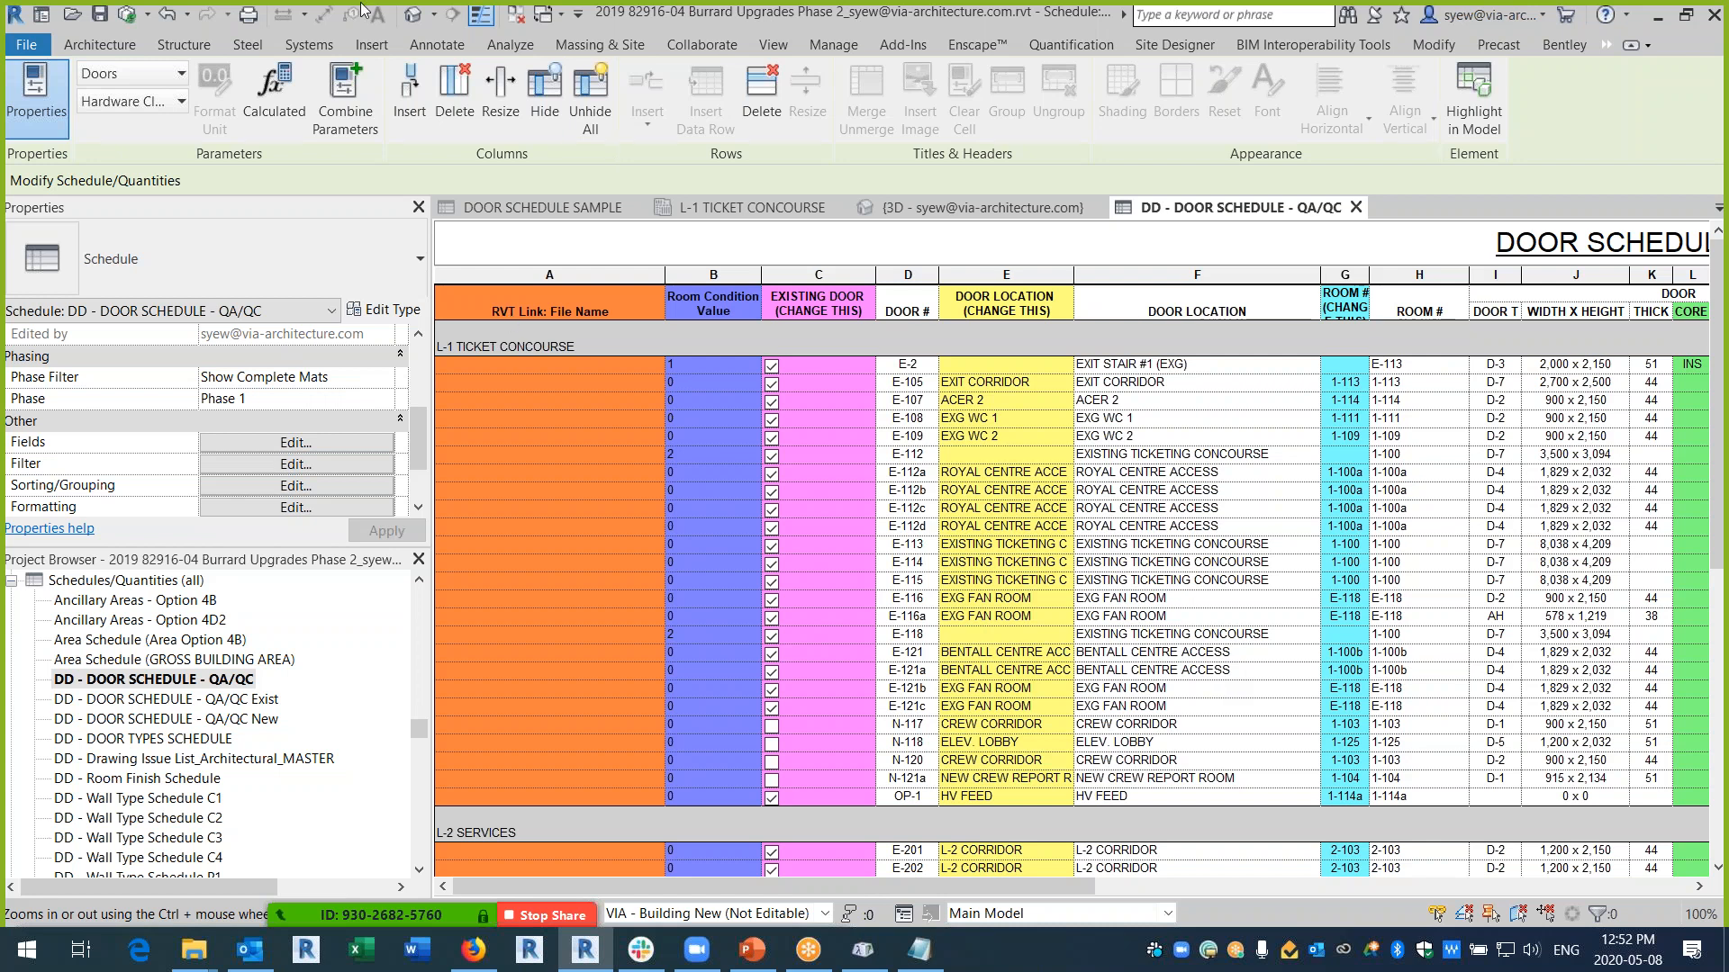
left_click(371, 45)
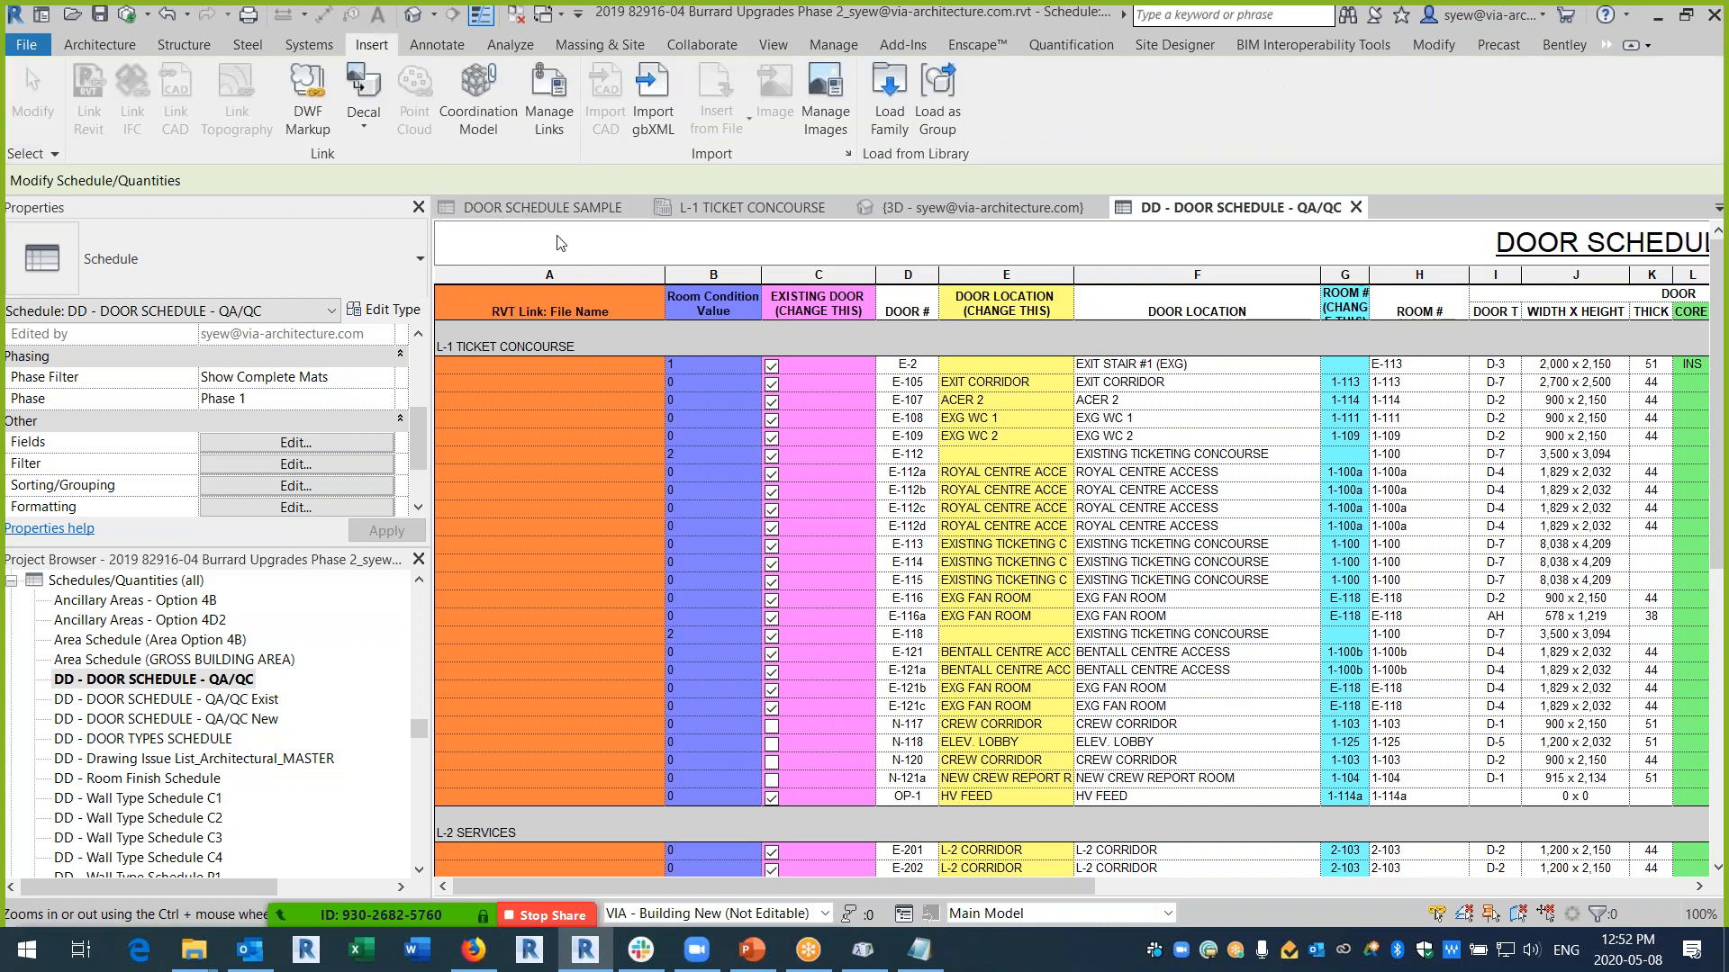
left_click(555, 118)
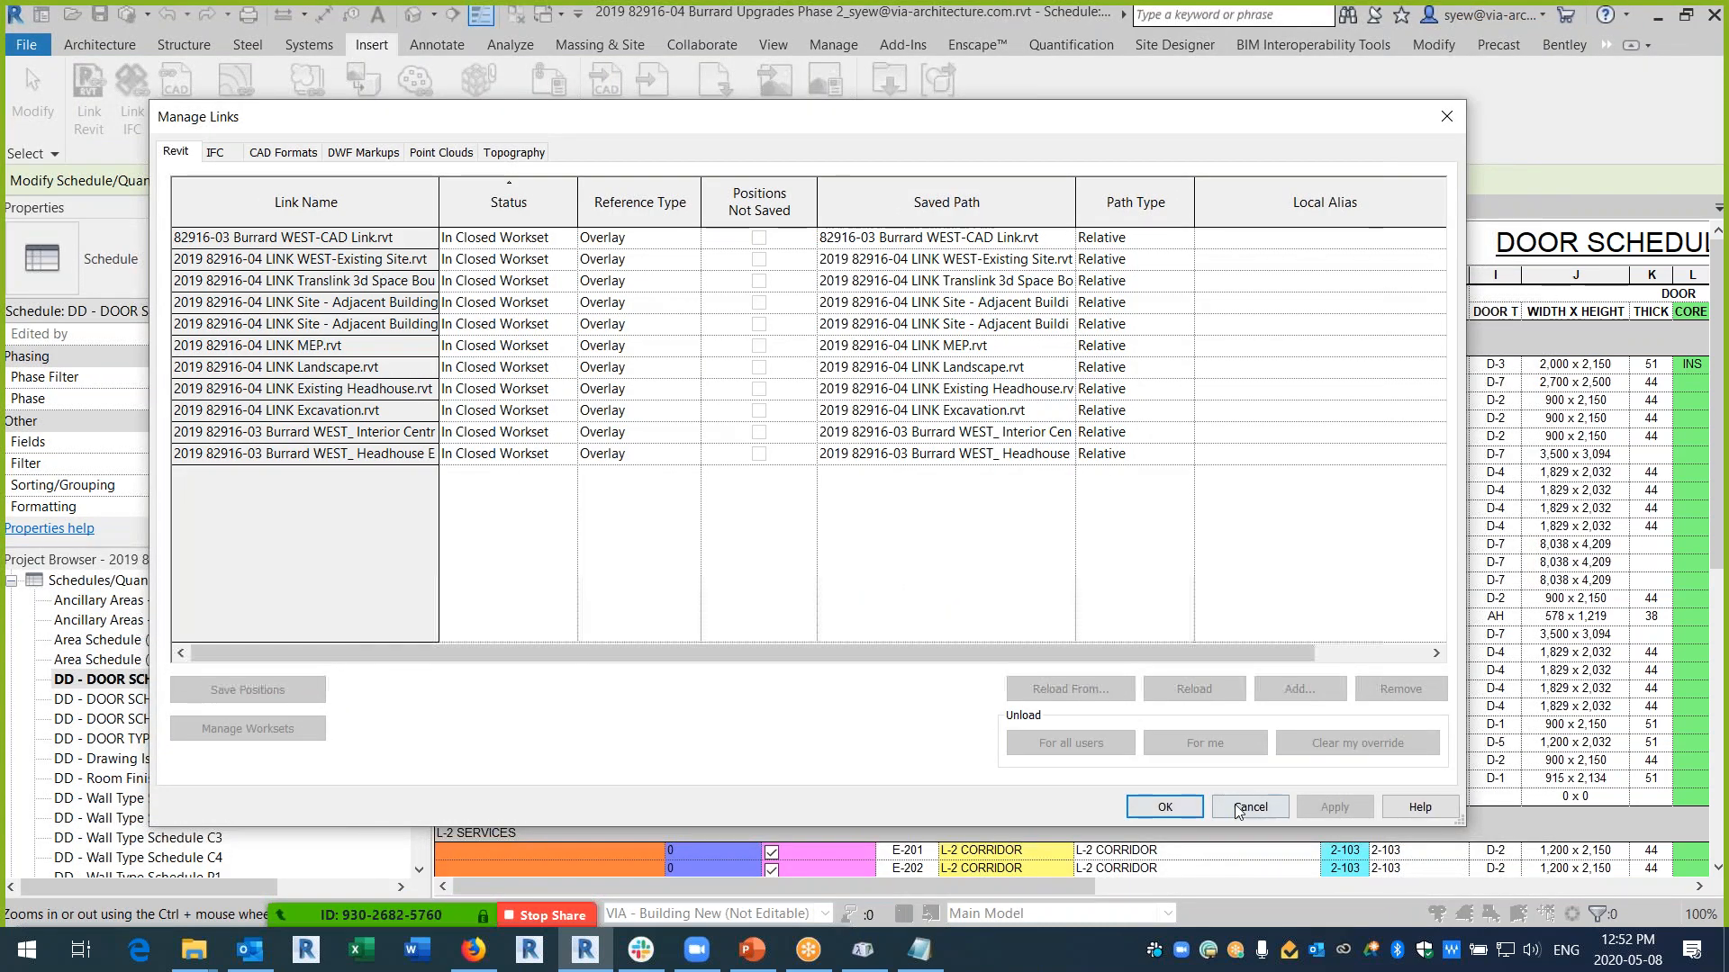
left_click(1164, 807)
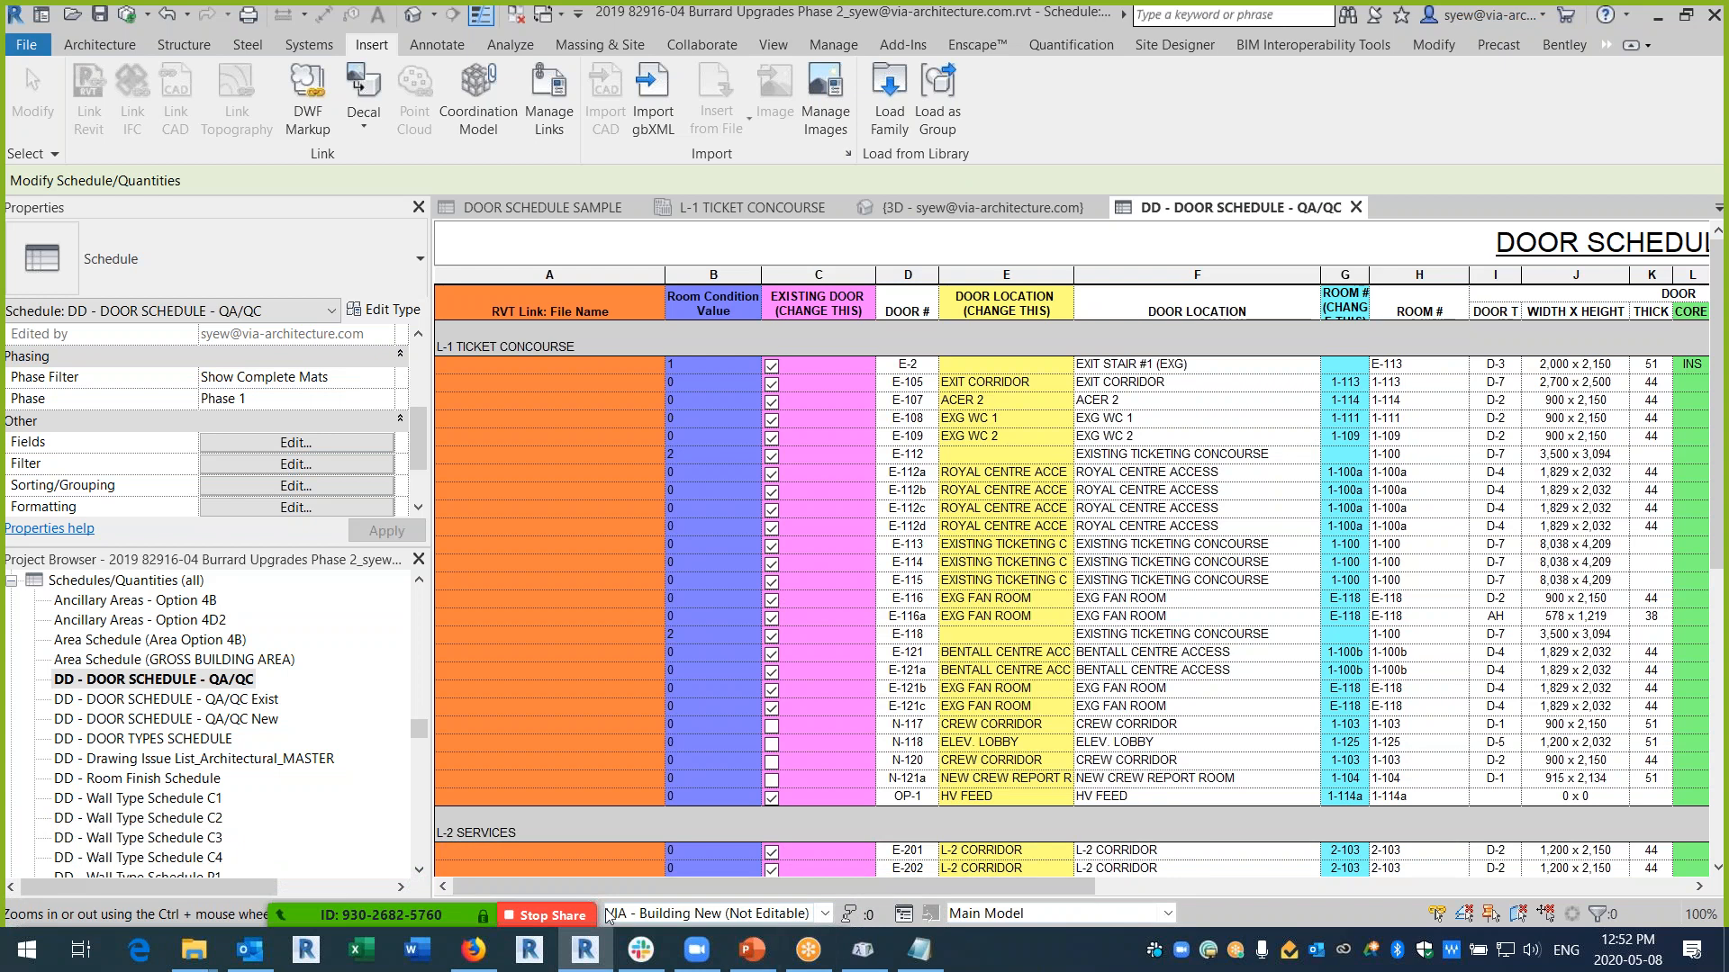
- Open the closed VIA - Links Reference workset so that doors from the linked models load into the schedule
left_click(587, 915)
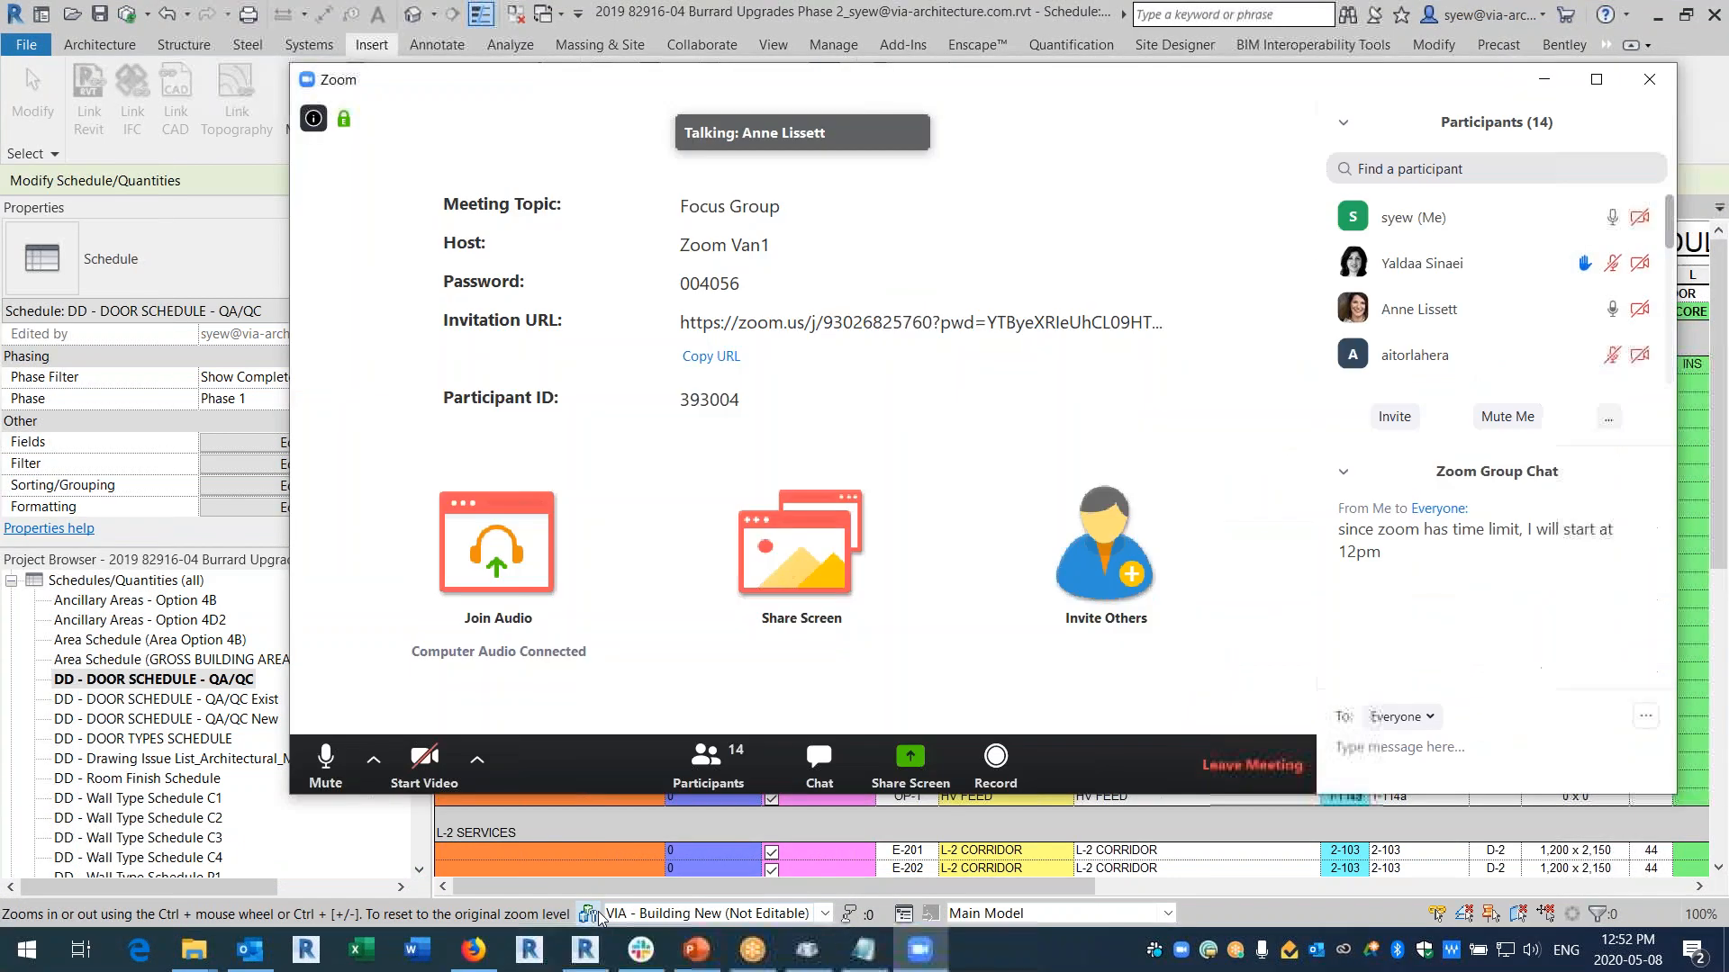
left_click_drag(1105, 83, 923, 123)
left_click(1364, 122)
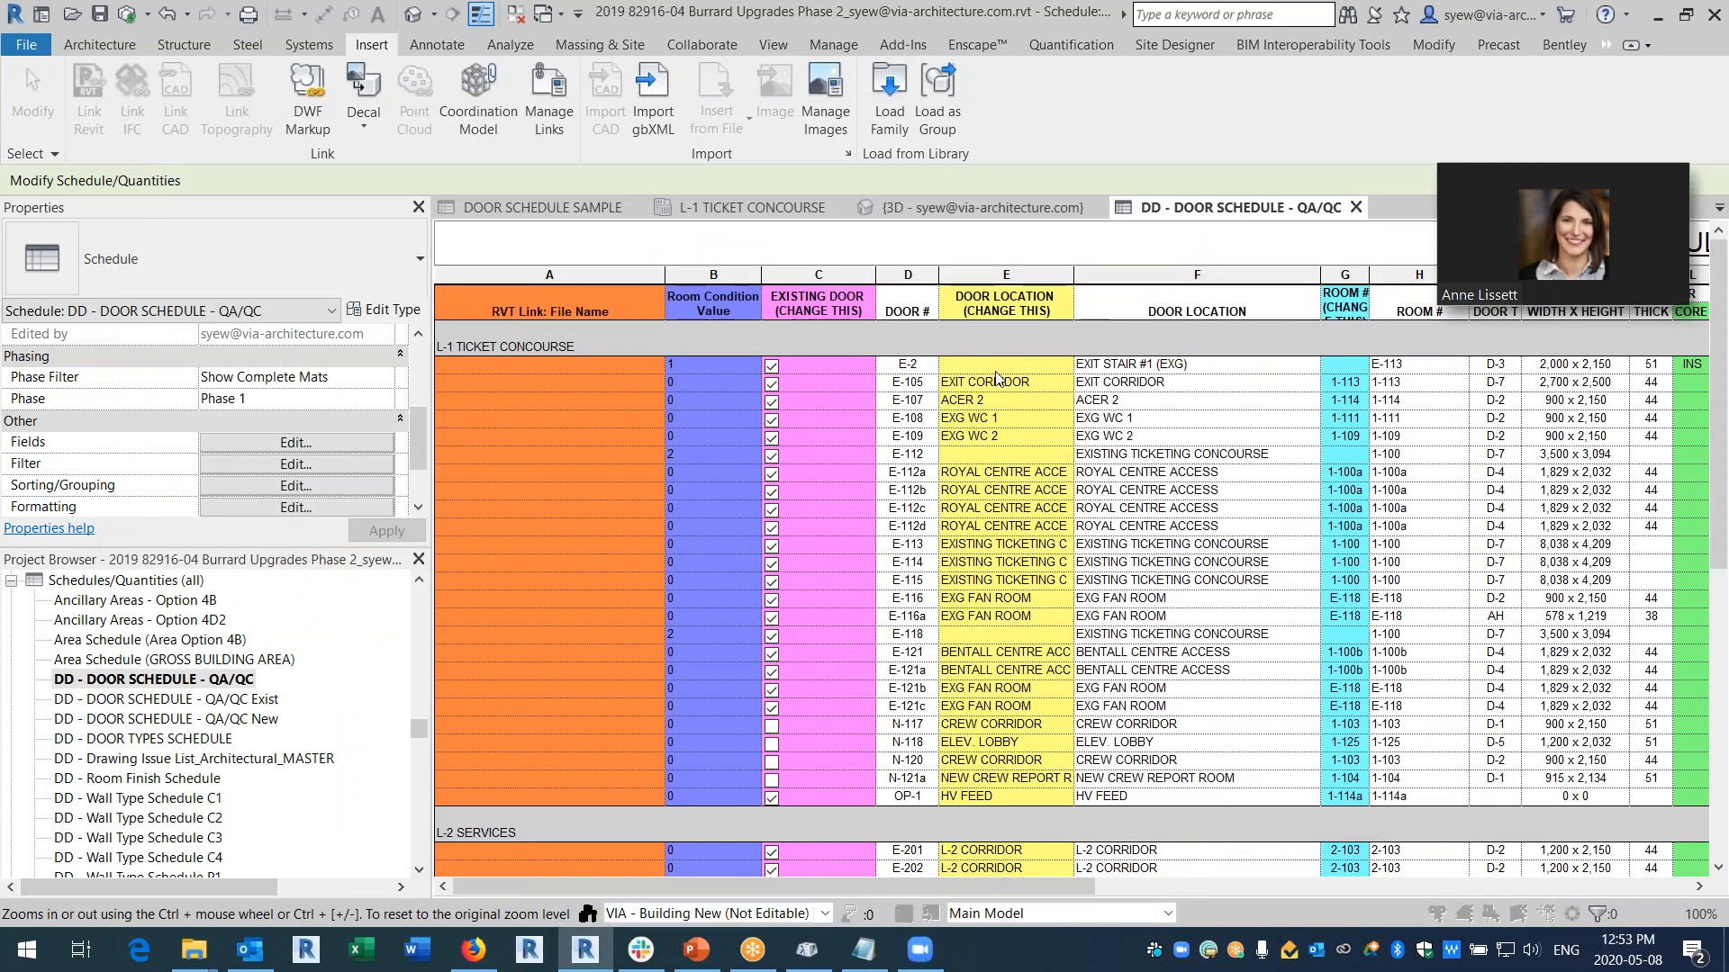
left_click(587, 913)
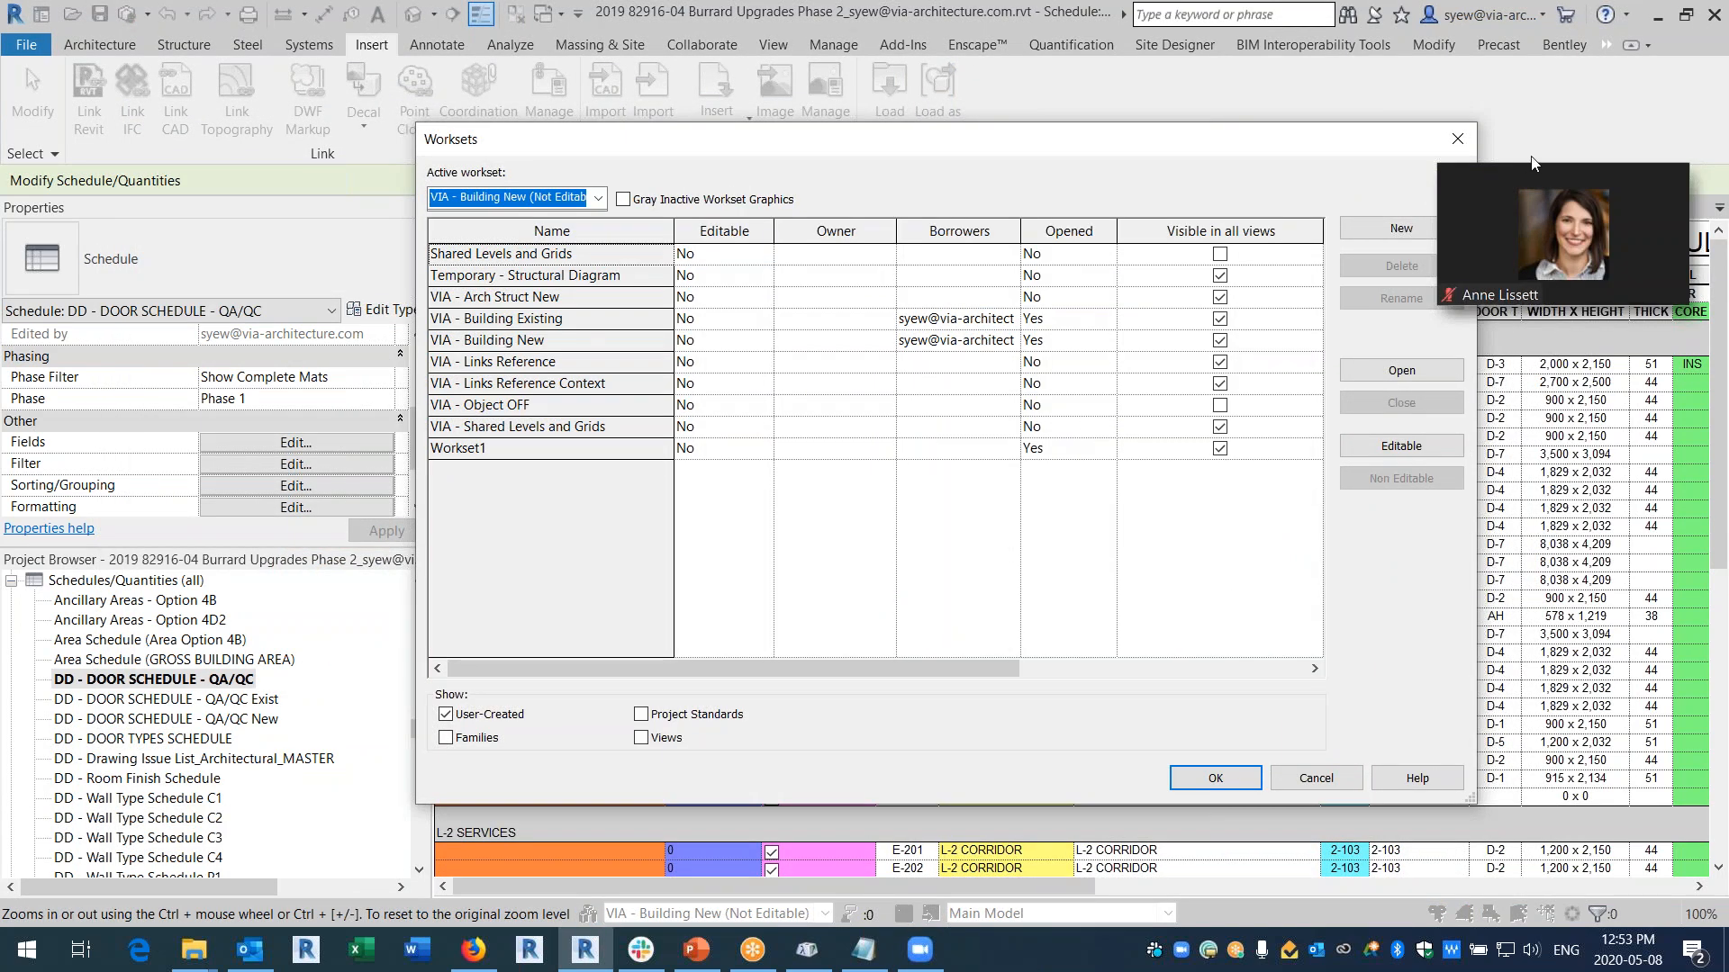
left_click_drag(1484, 173, 1564, 821)
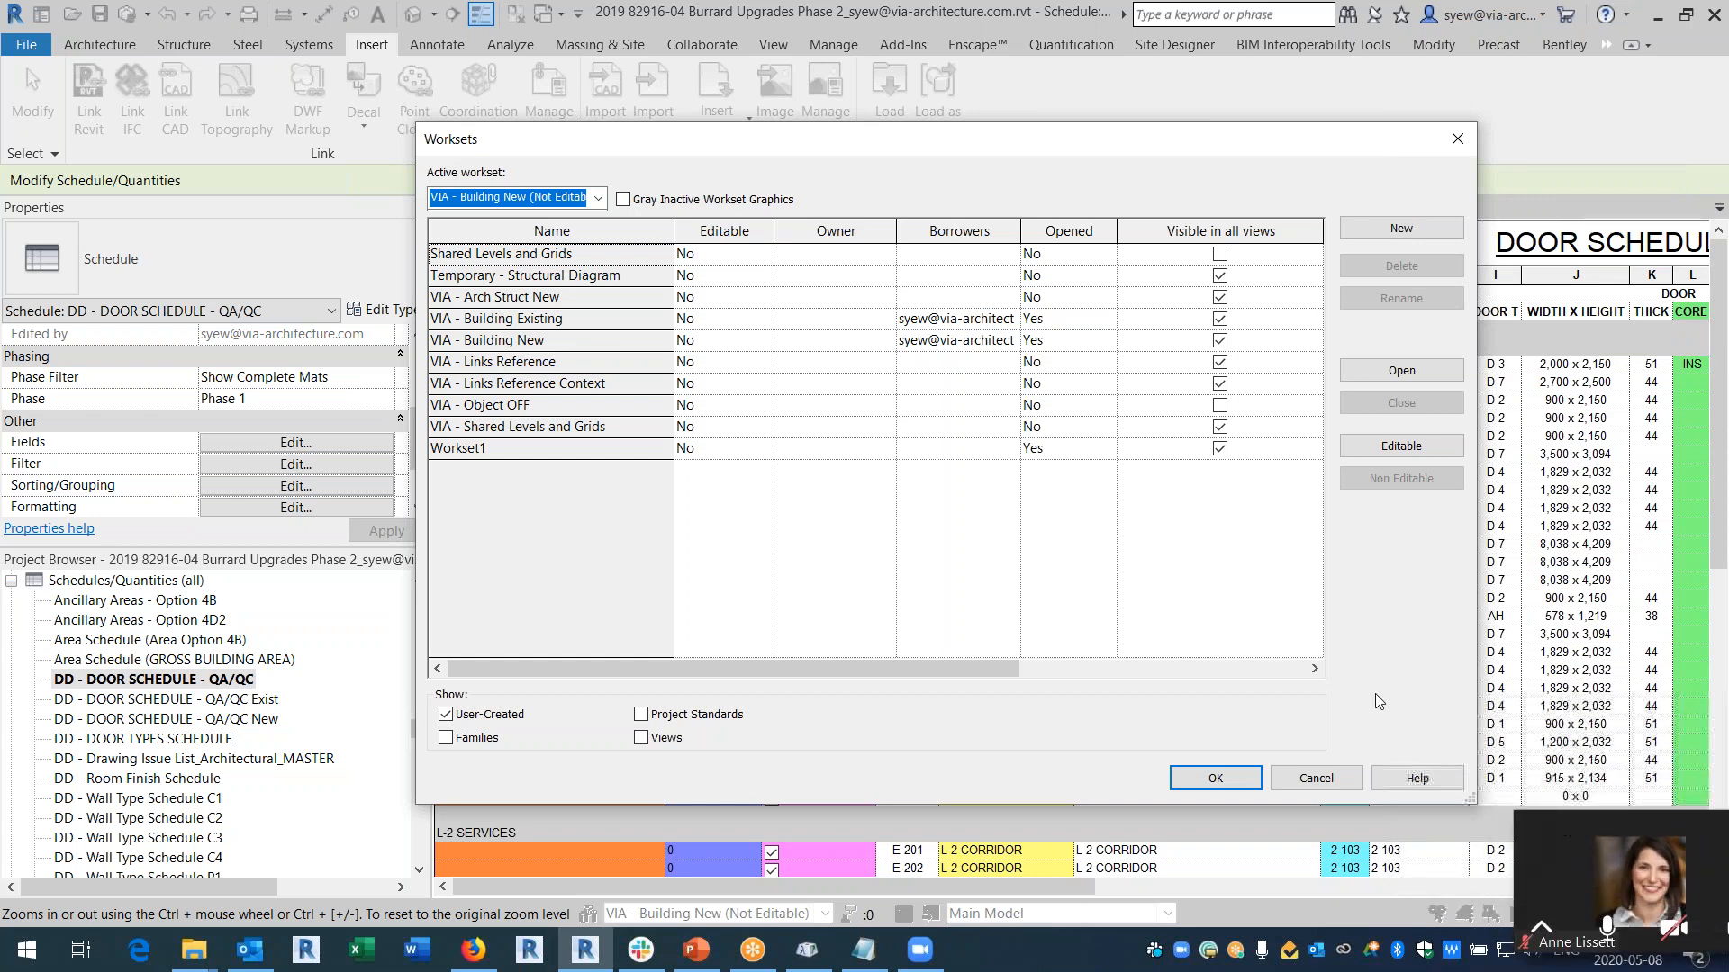
left_click(527, 363)
left_click(1411, 372)
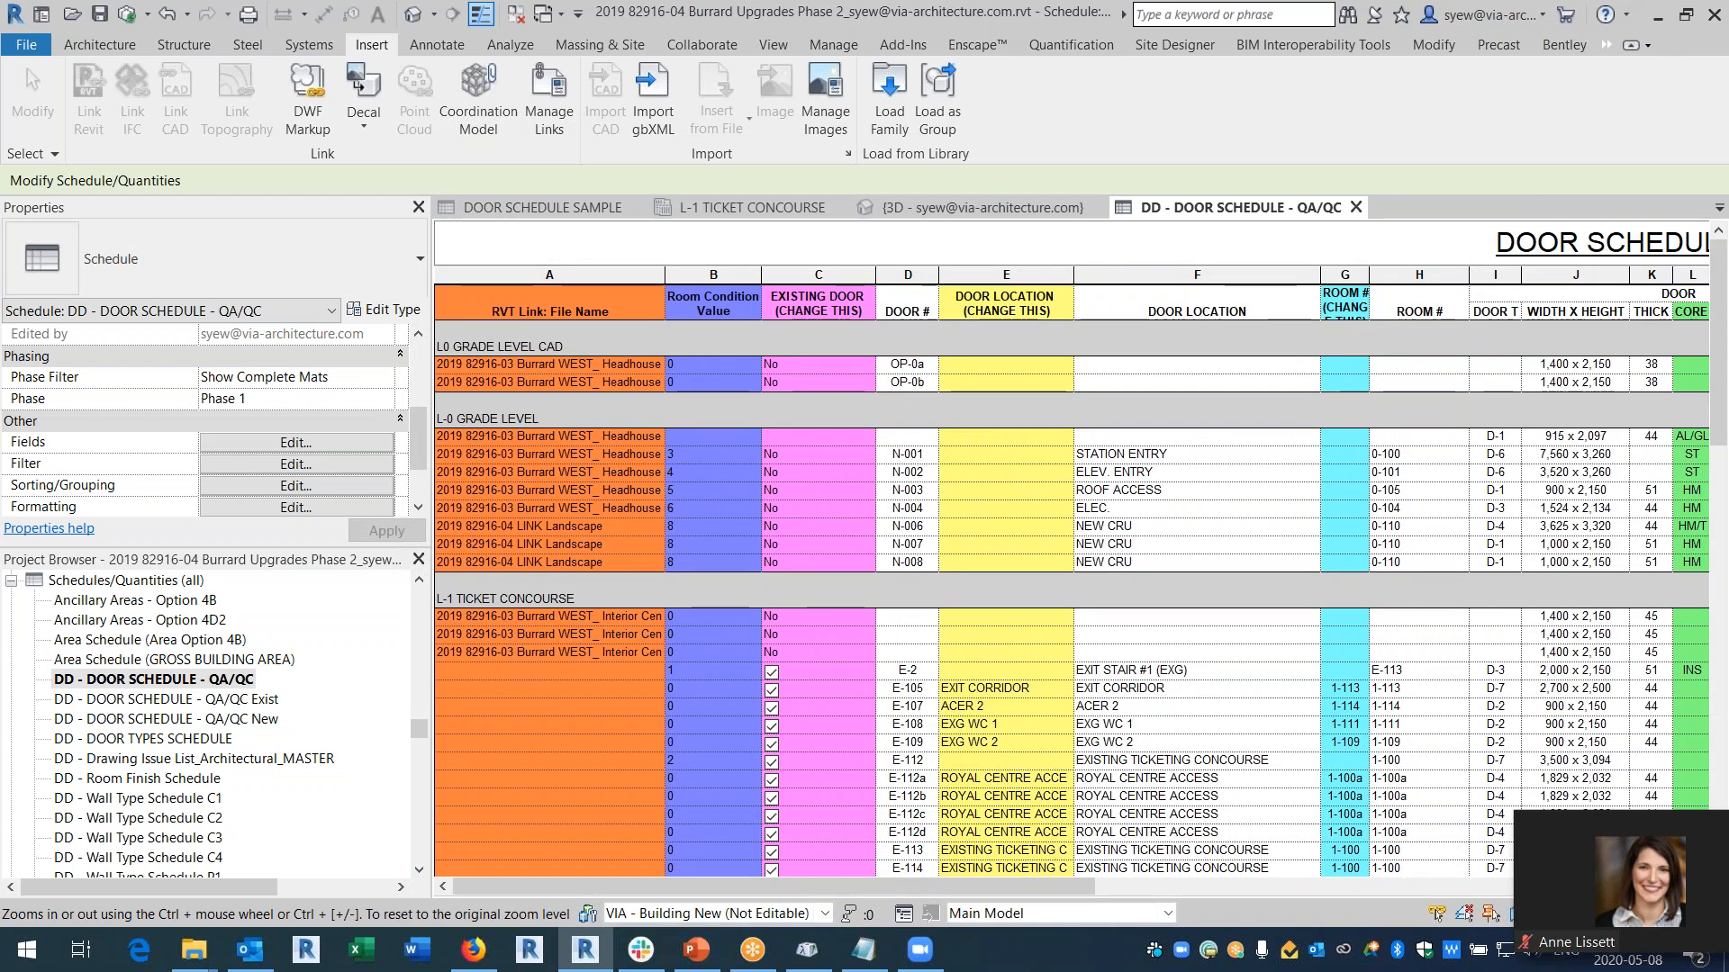
- Widen the Room Condition Value column and compare the linked doors' values with the formula in Room Condition Value number.txt
left_click_drag(761, 273, 856, 273)
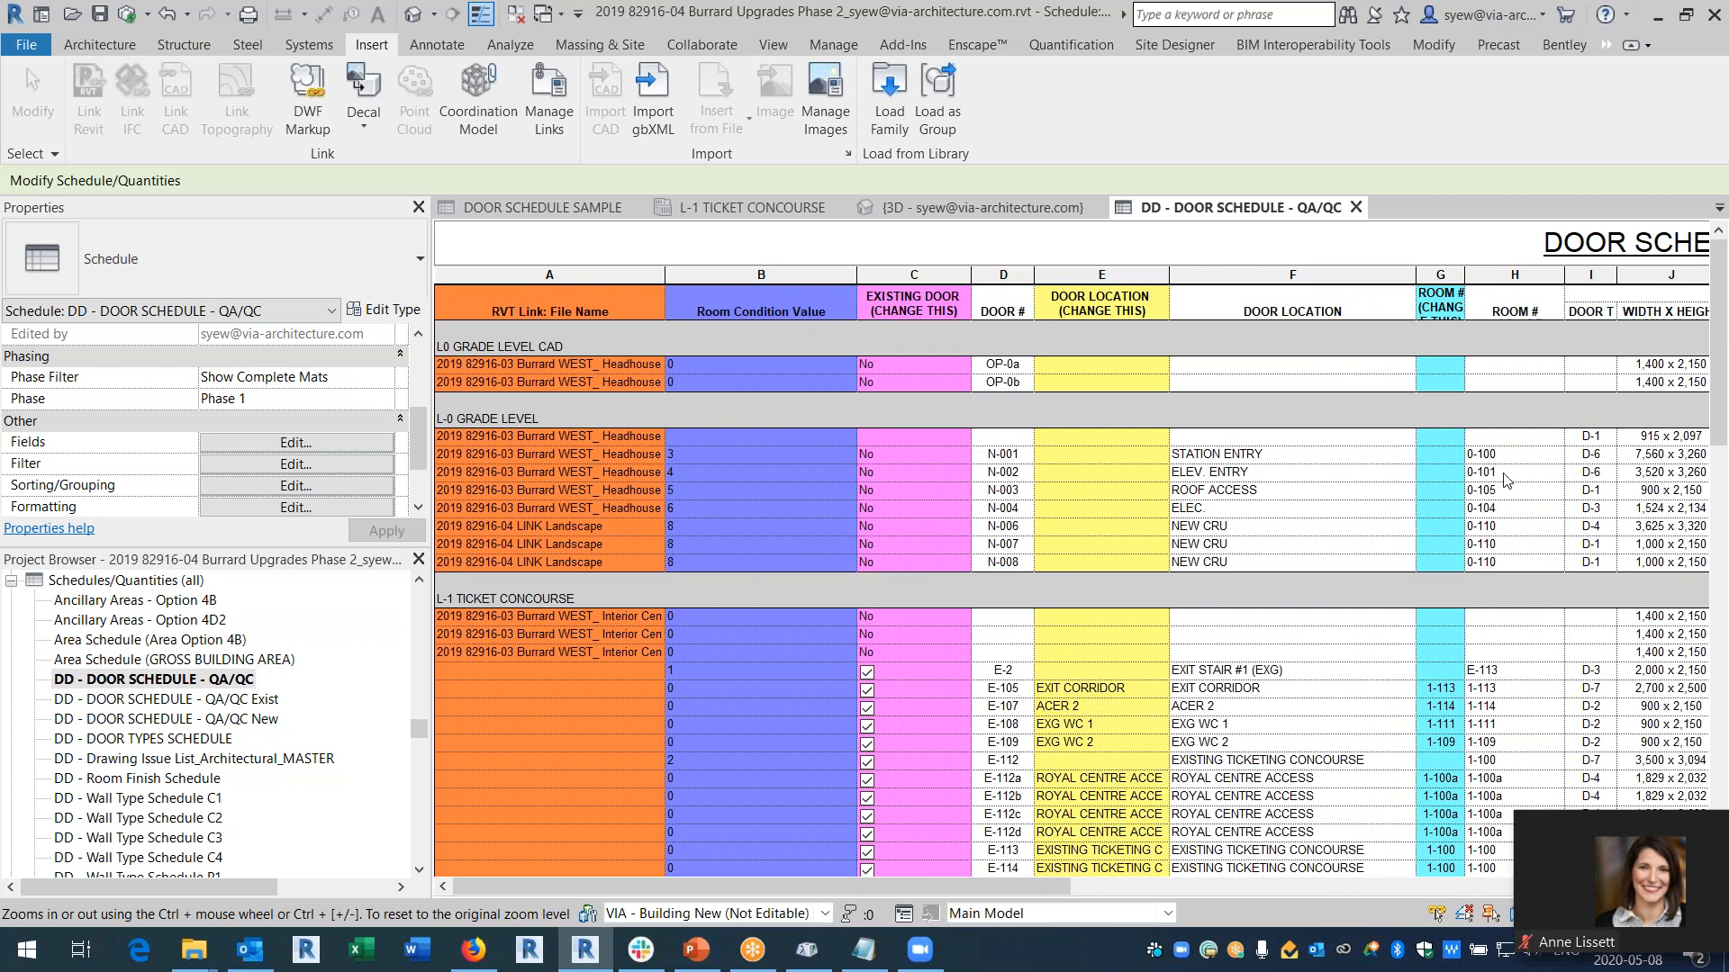
scroll(625, 494, "down", 7)
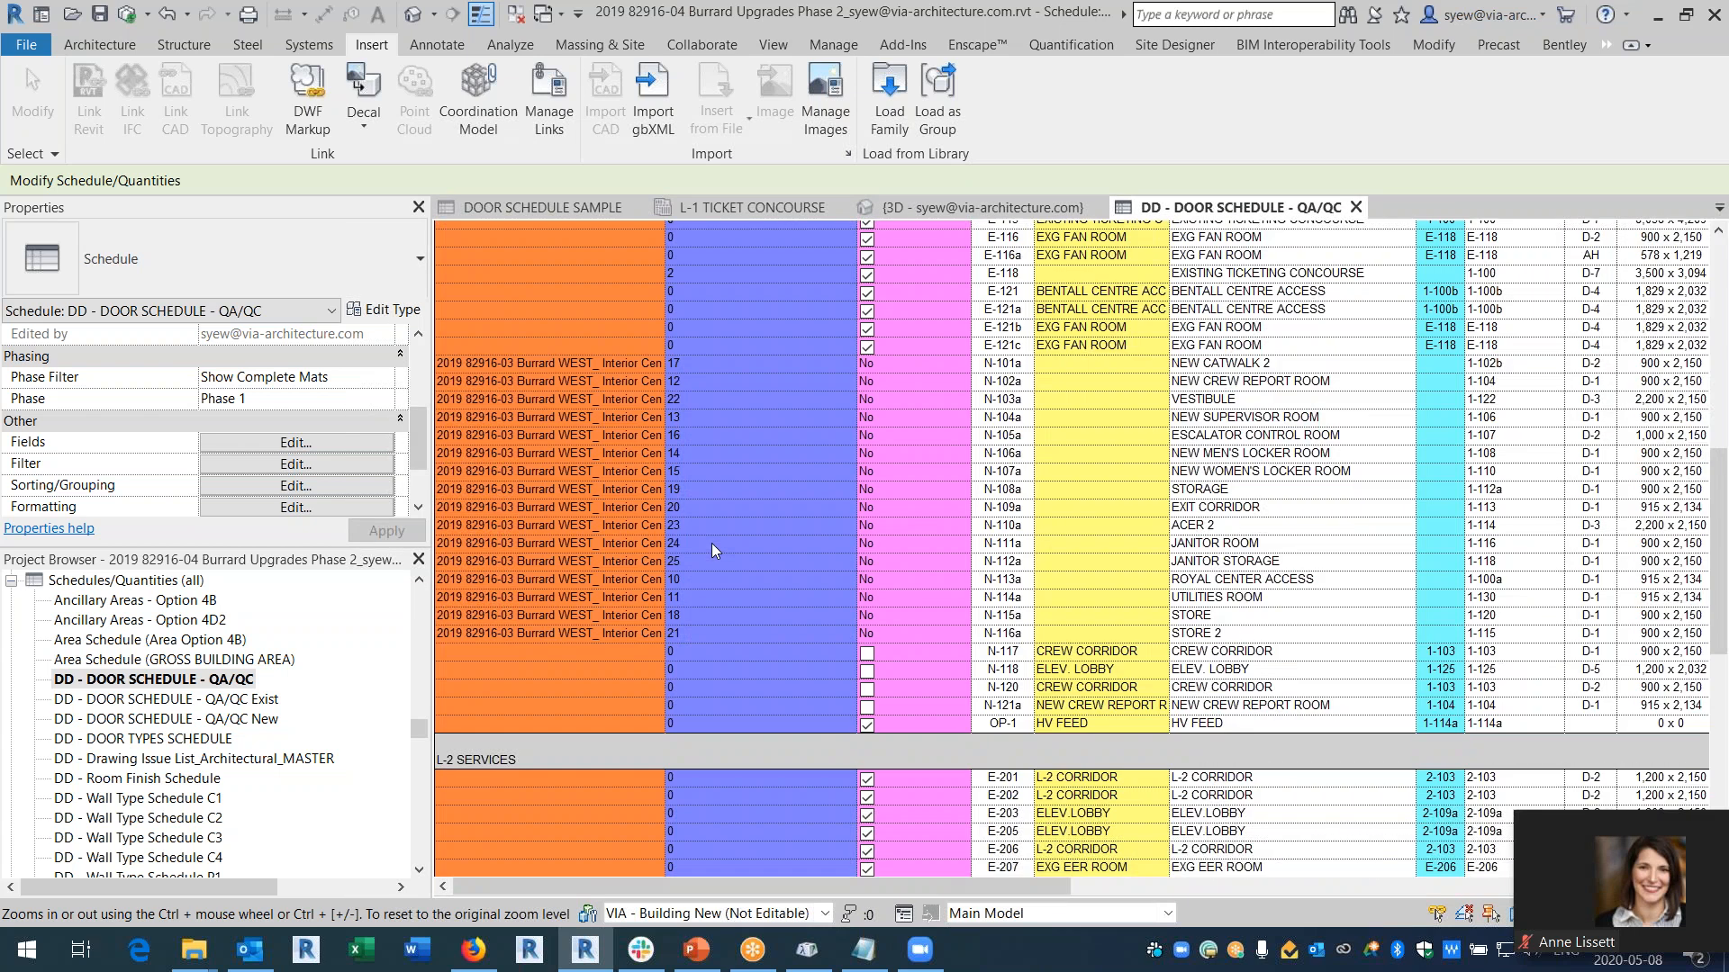
scroll(699, 544, "up", 7)
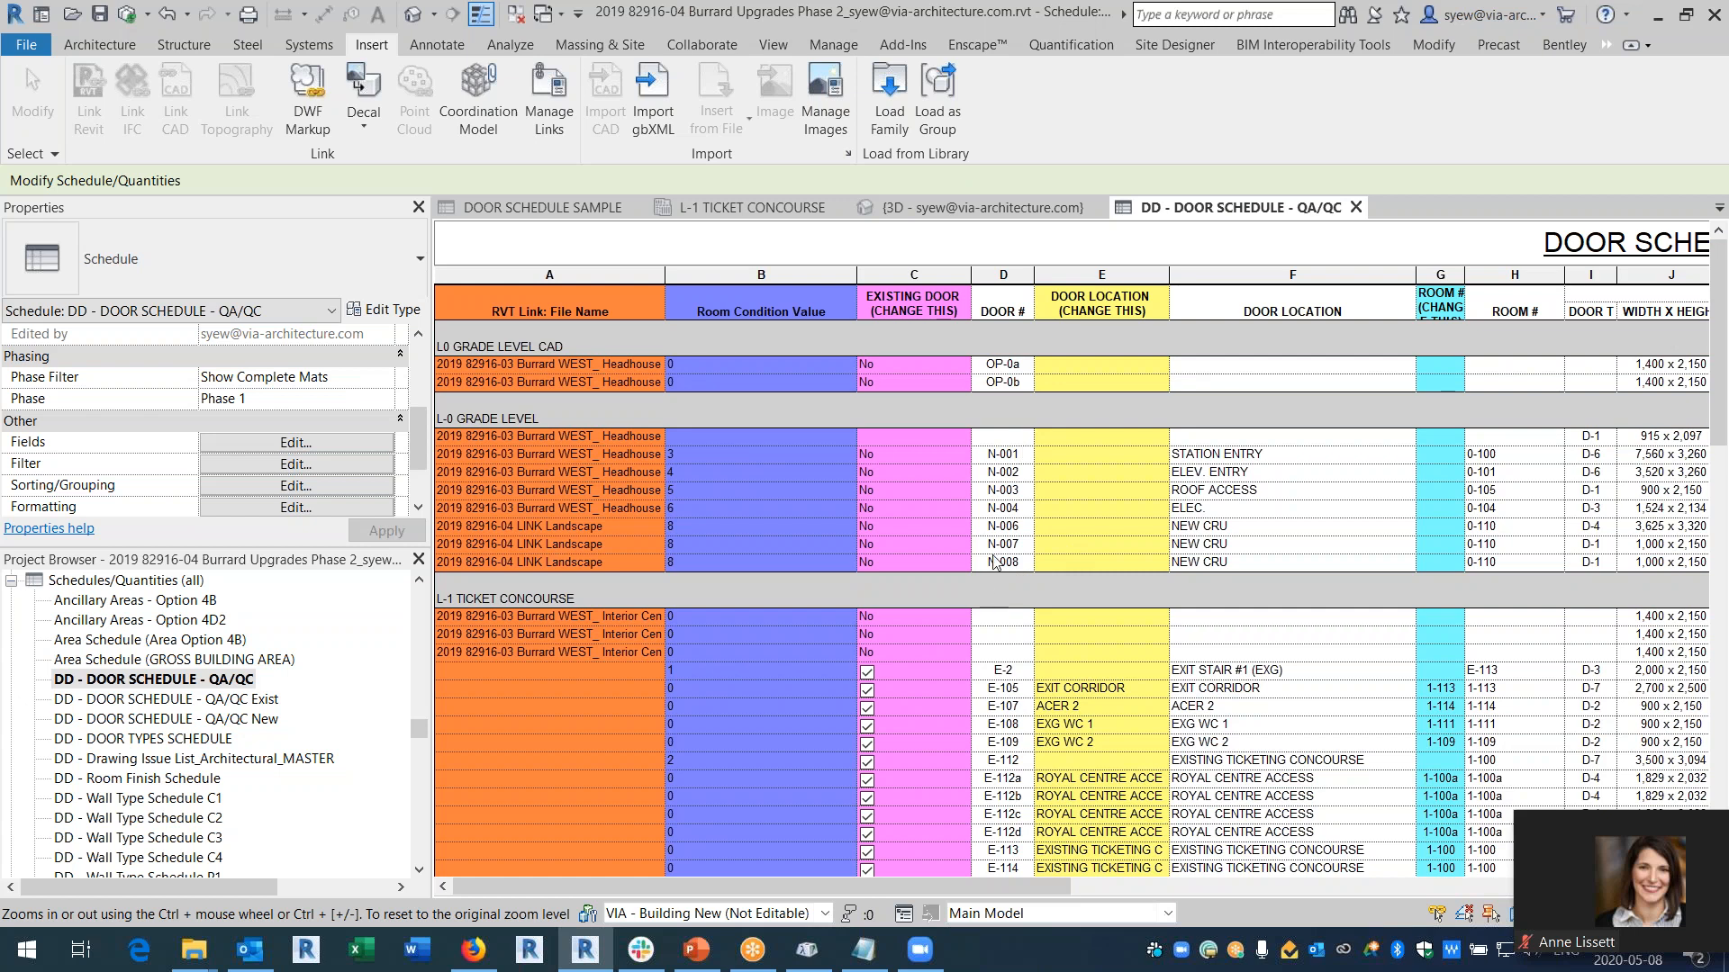
left_click(866, 952)
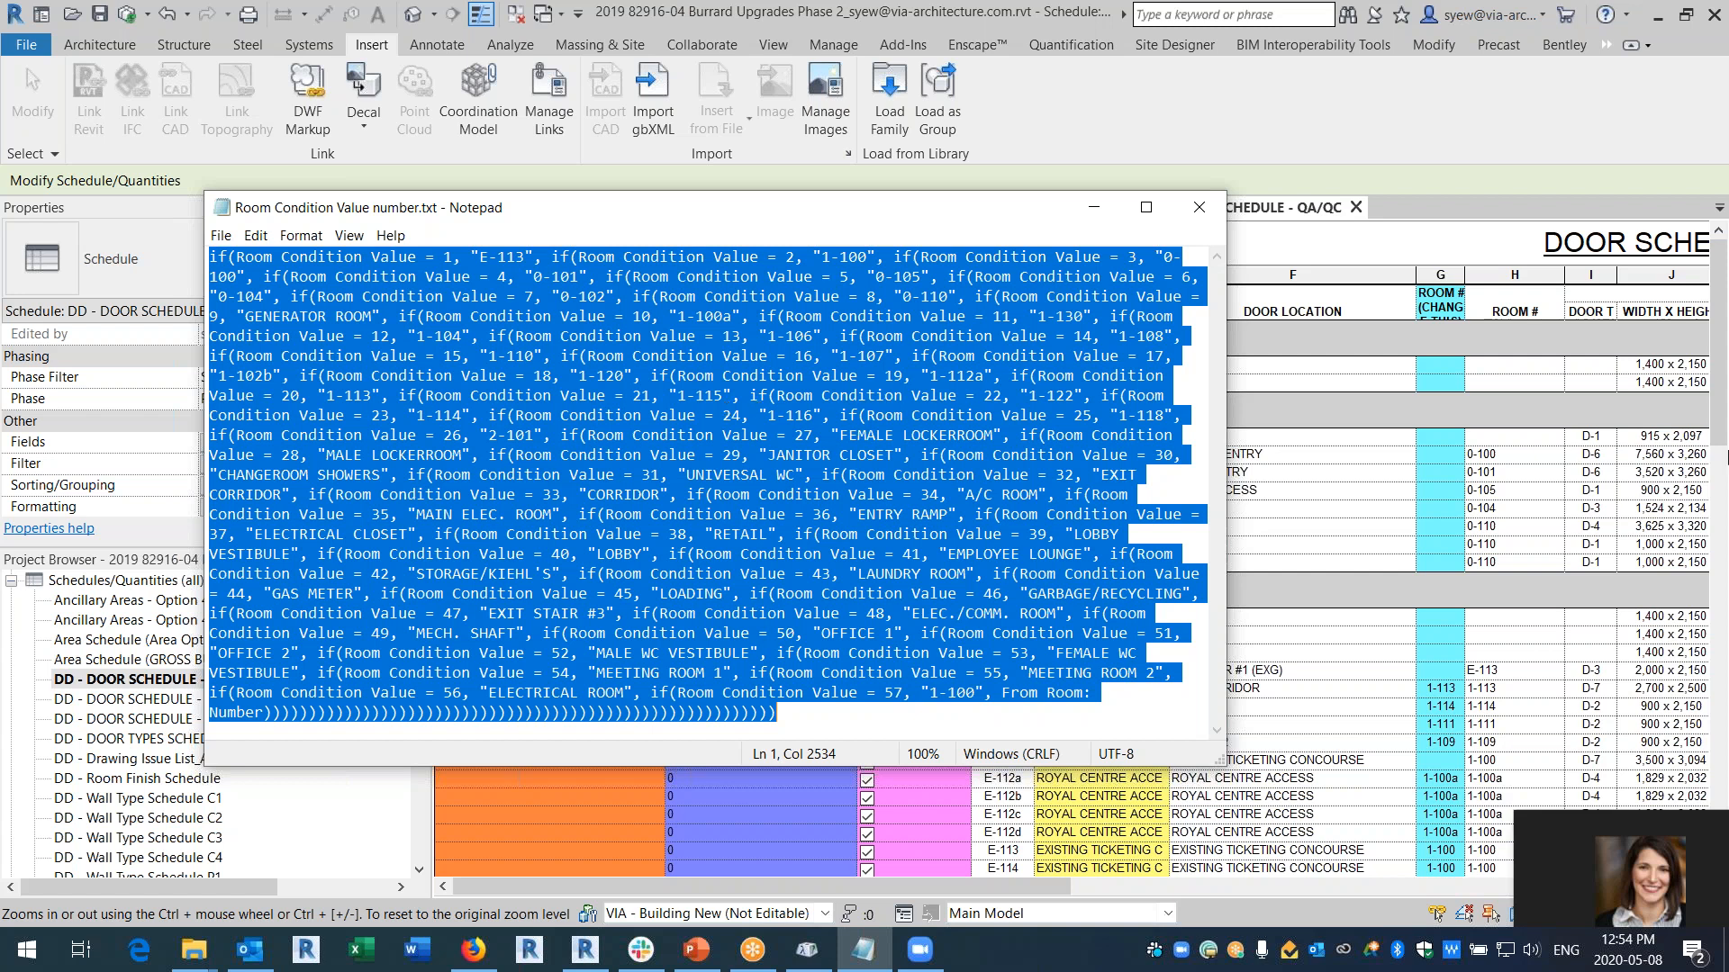
left_click_drag(1003, 888, 1296, 889)
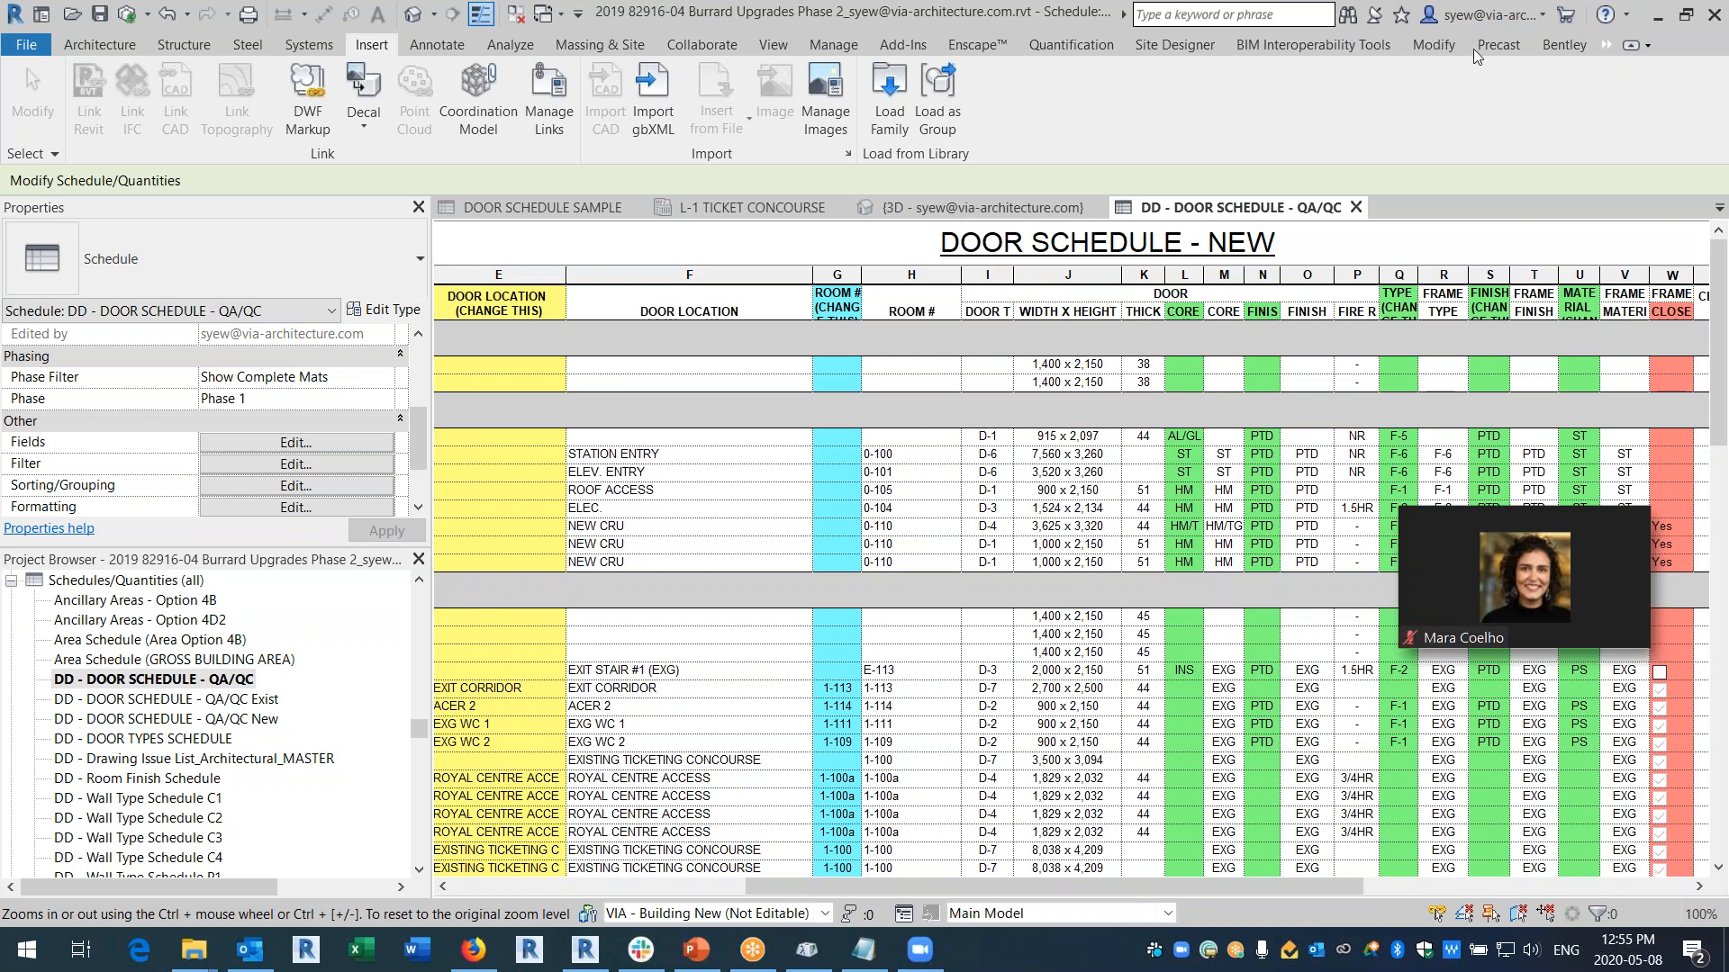
- Switch to Zoom and restart sharing the entire screen with the meeting
left_click(1620, 619)
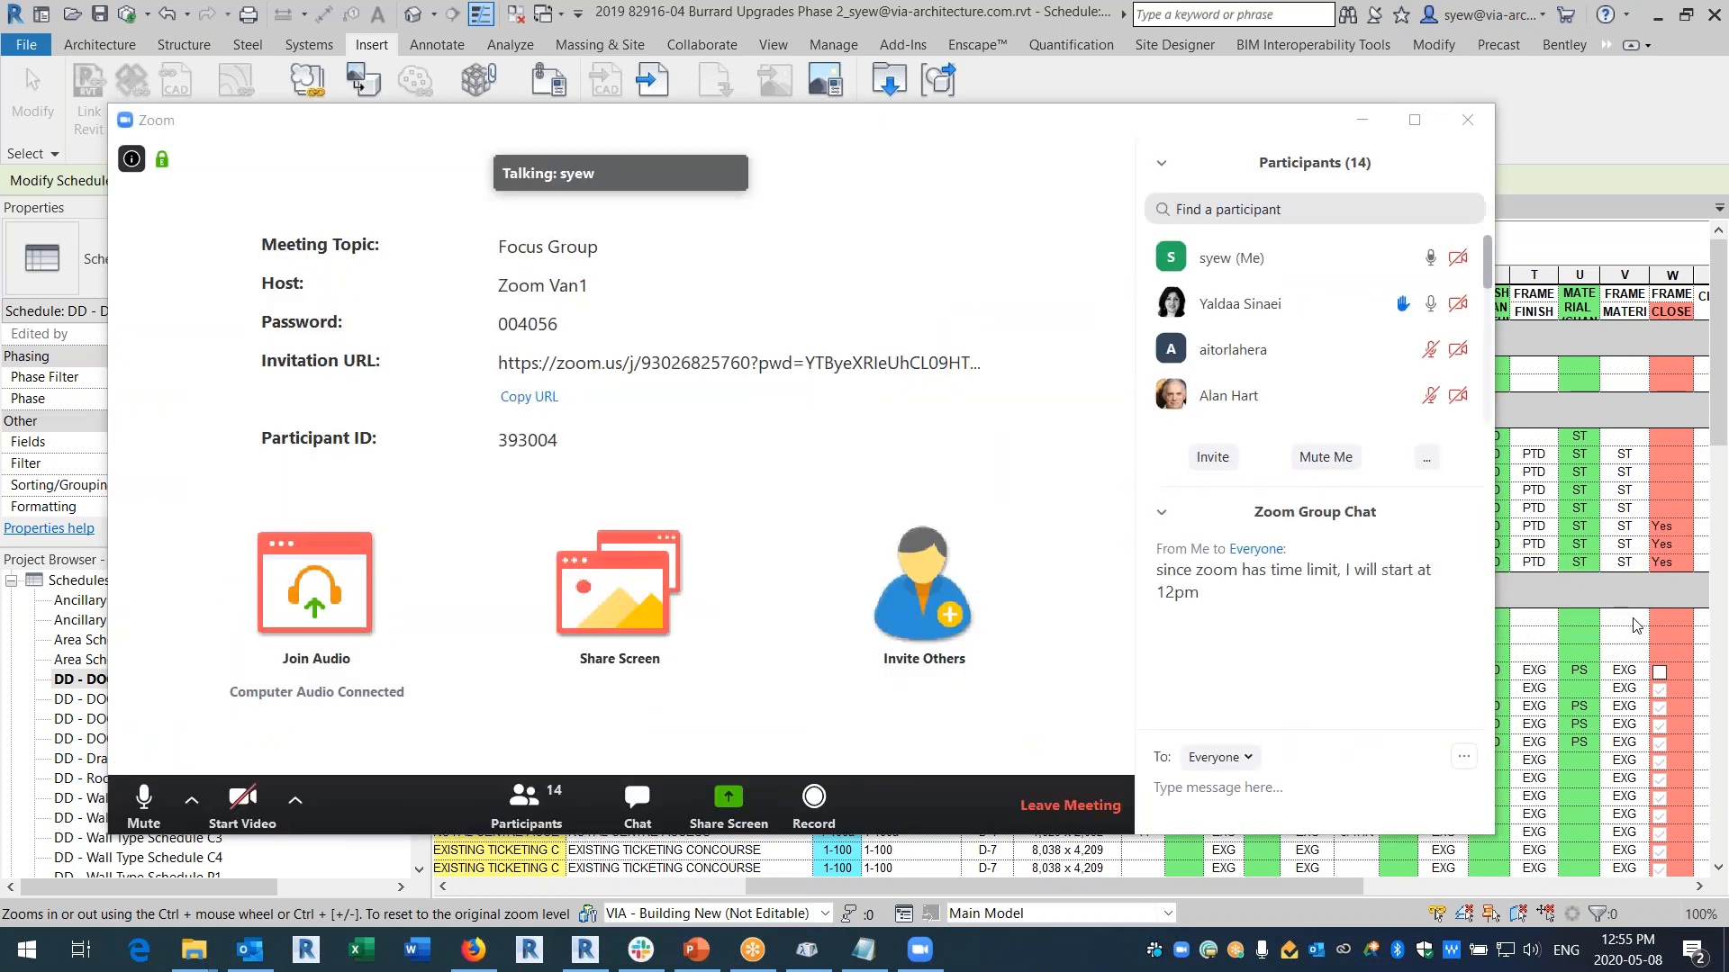
left_click(721, 800)
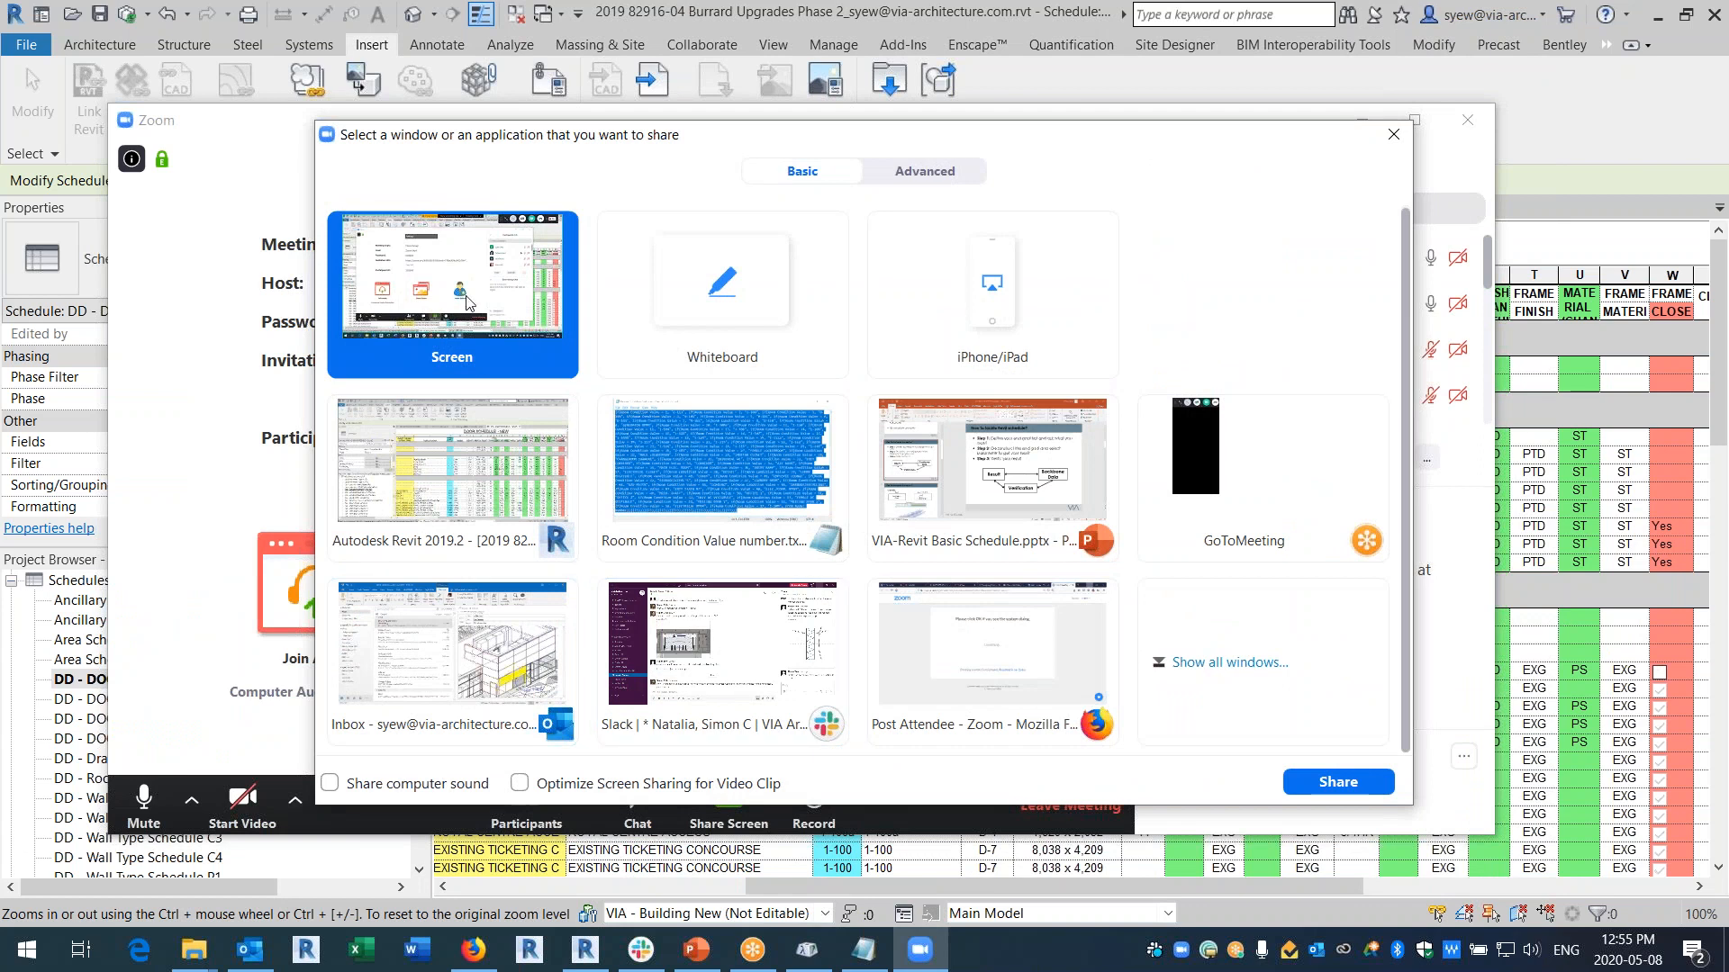
left_click(1337, 782)
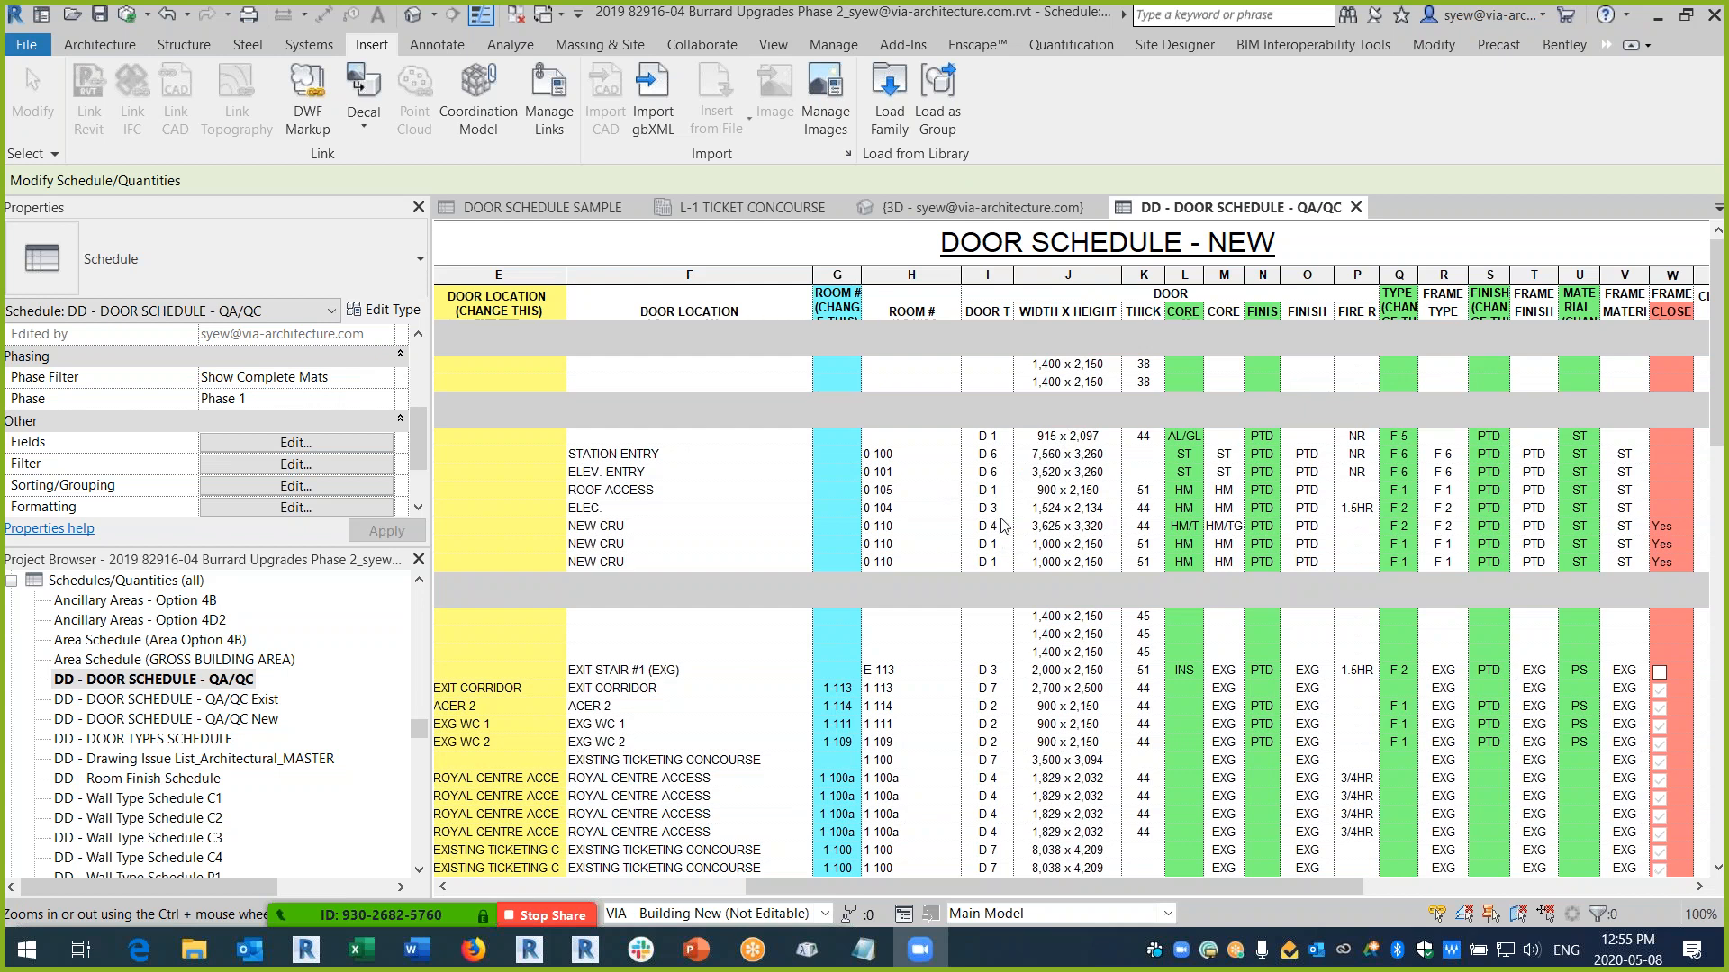
- View the types offered for a new calculated value in the QA/QC schedule's fields, and leave without adding one
left_click(288, 443)
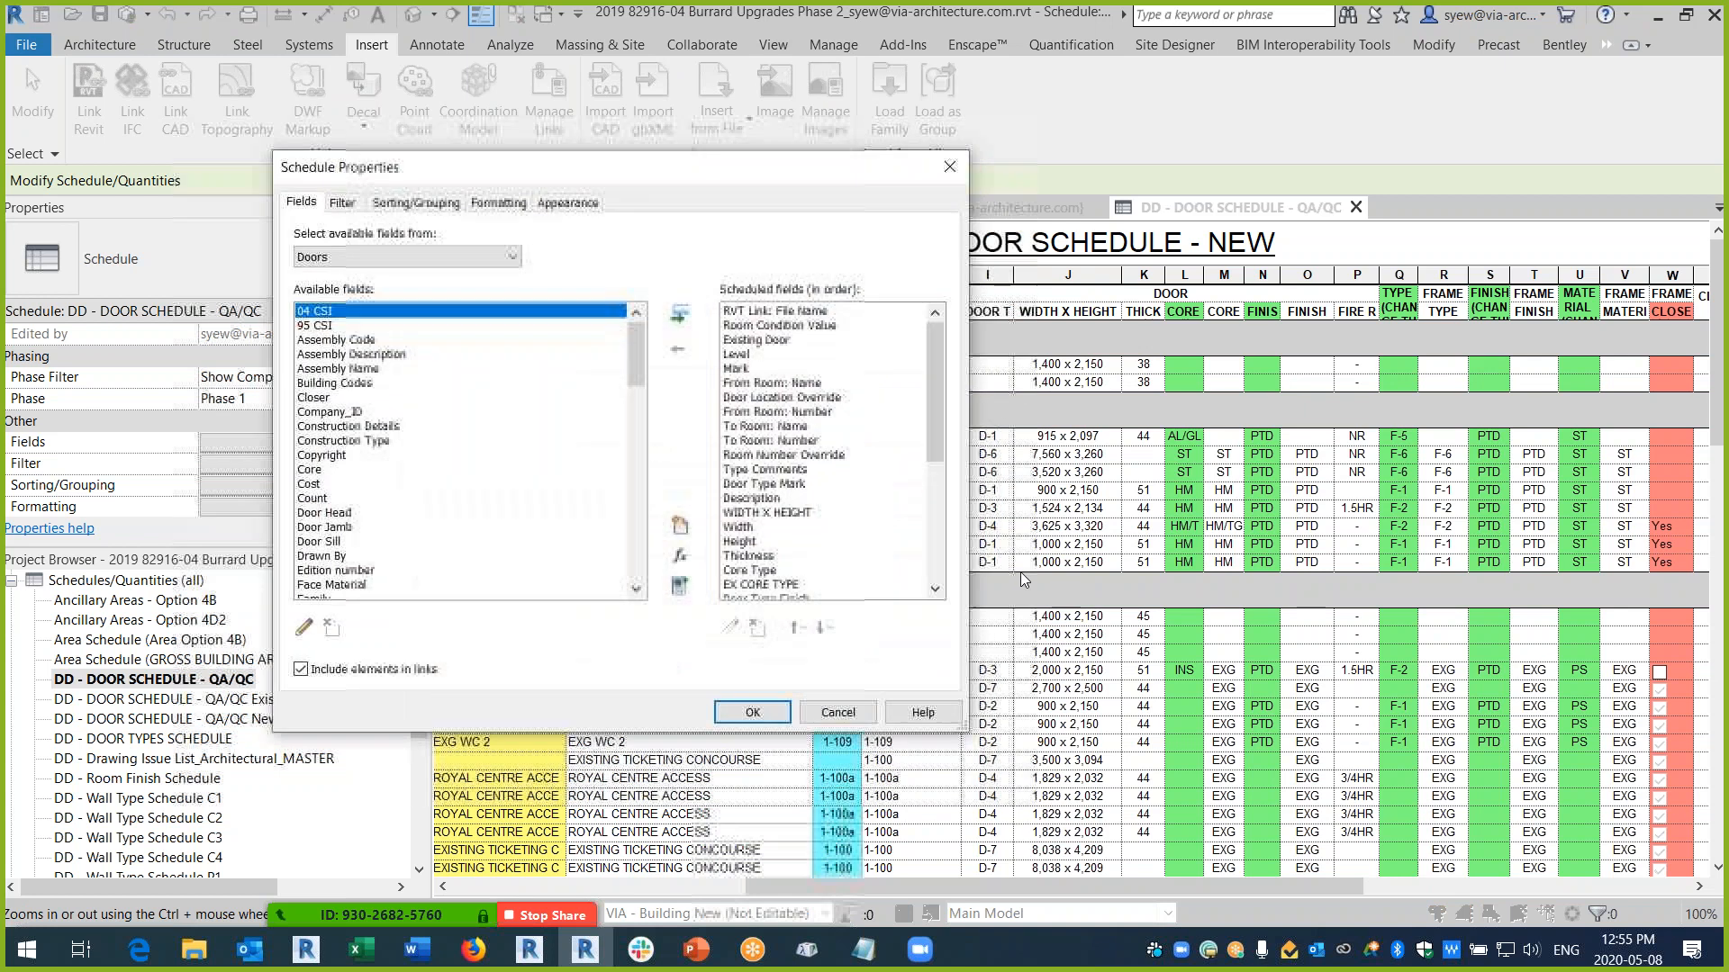
left_click(680, 556)
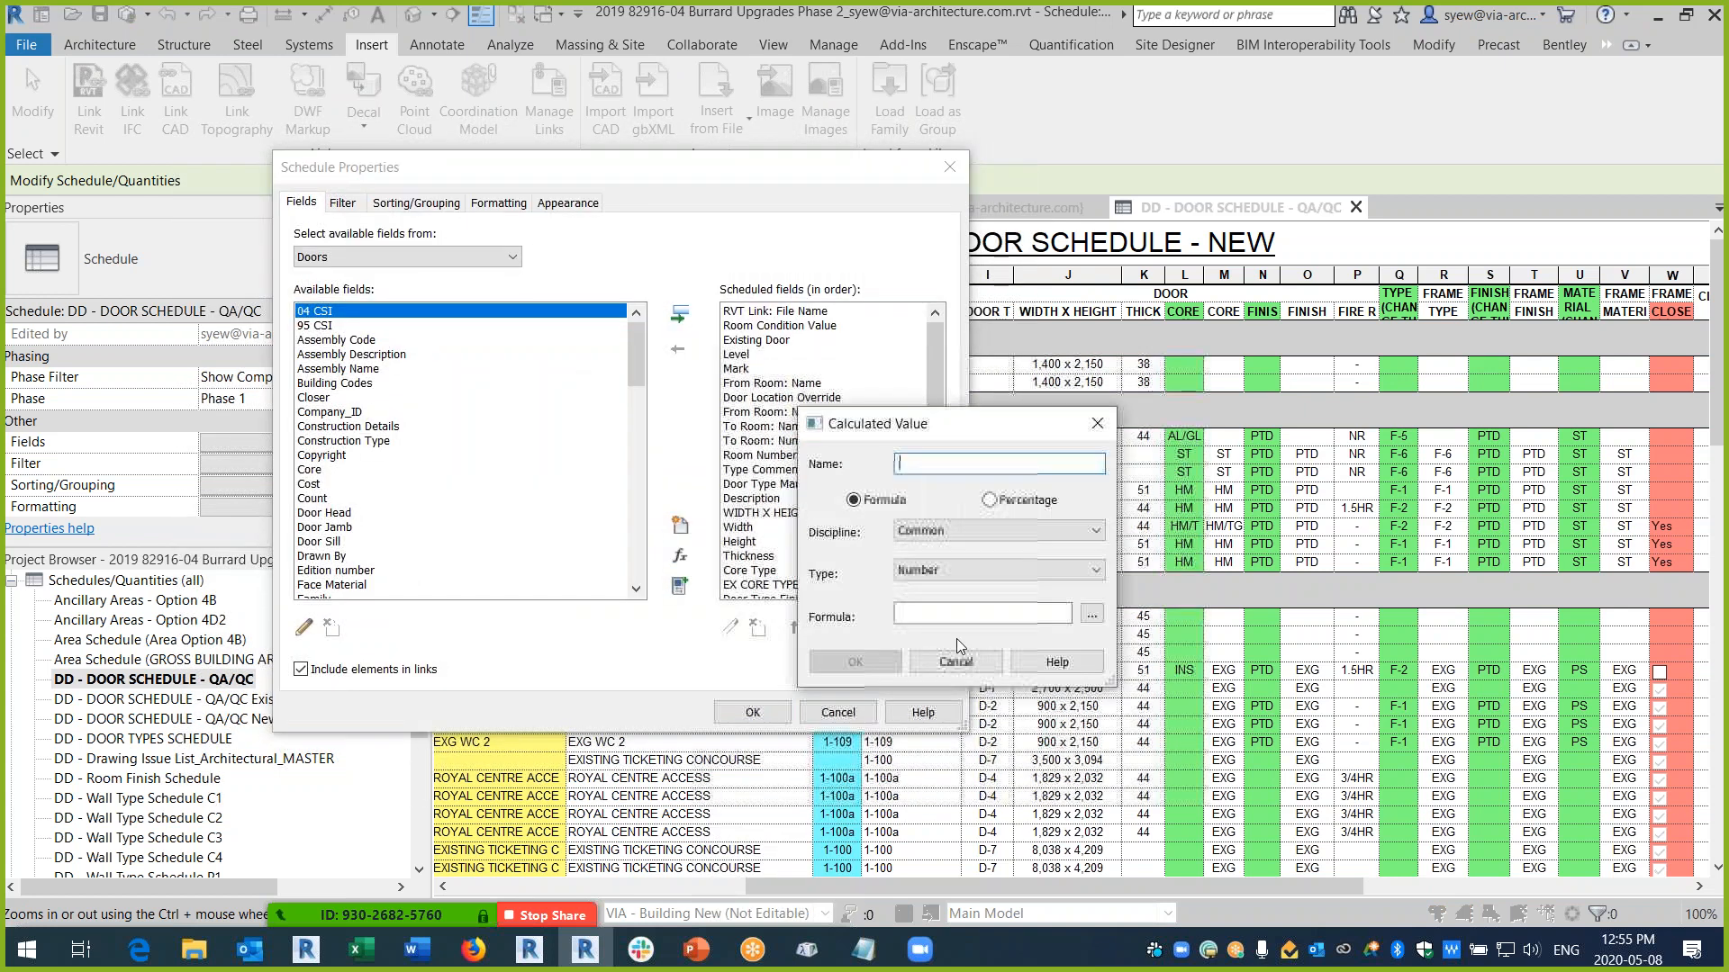
left_click(936, 573)
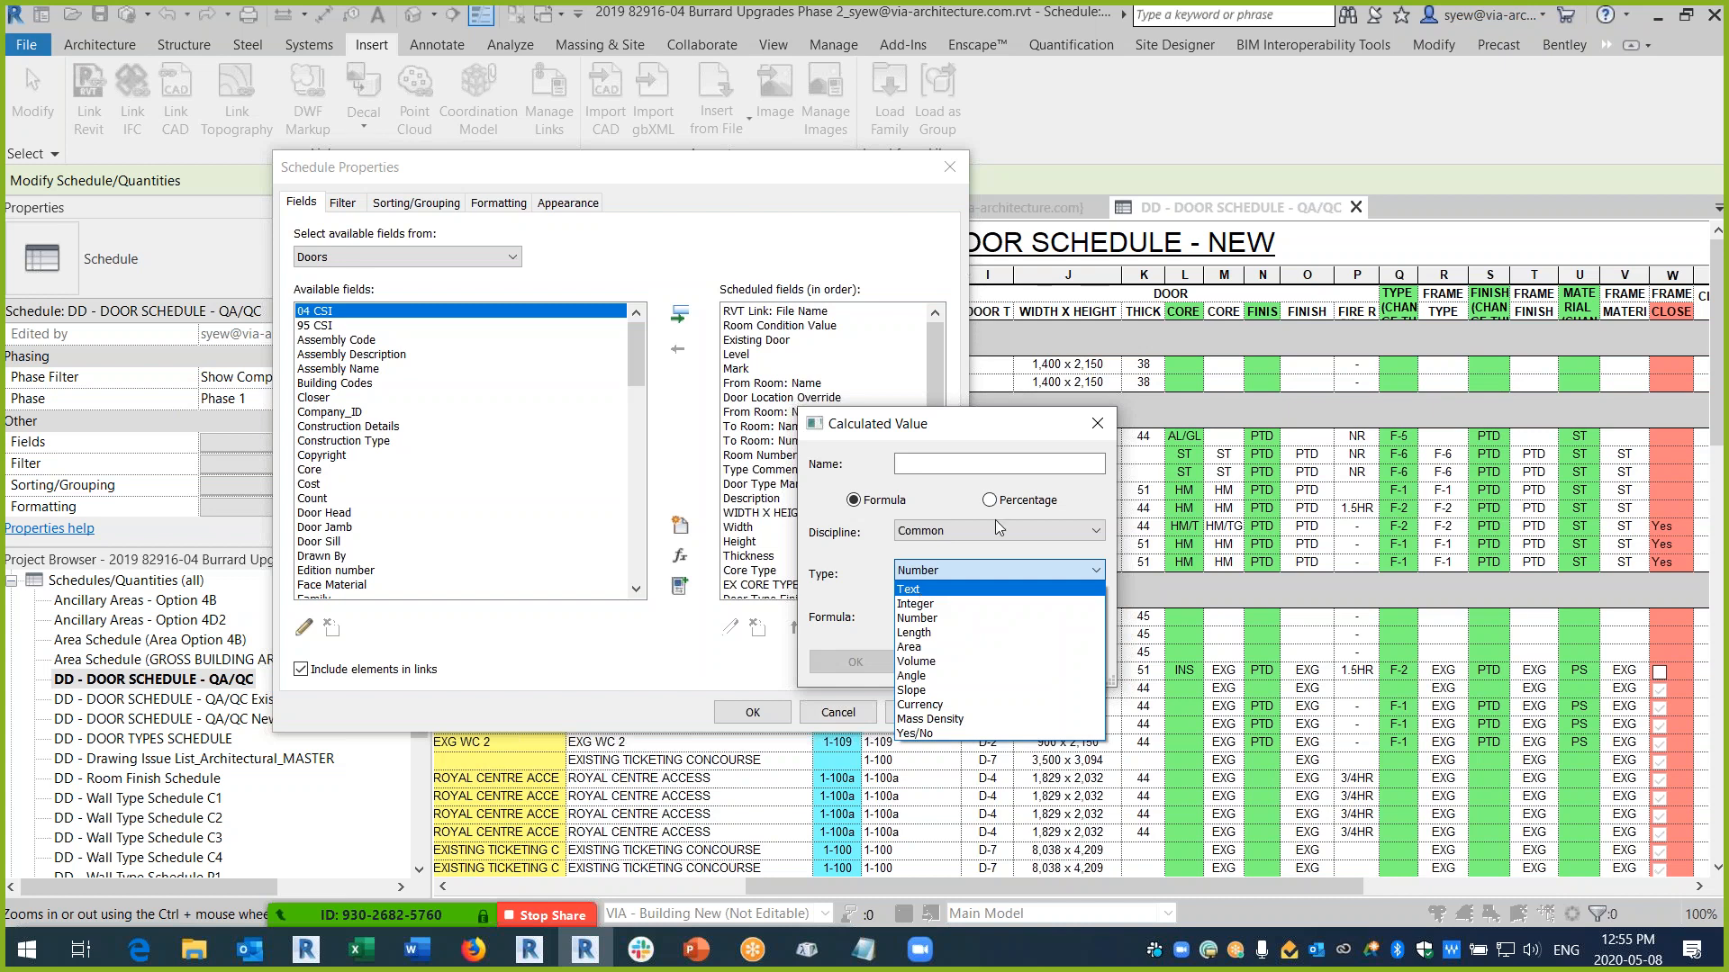
left_click(952, 167)
key("Escape")
left_click(950, 168)
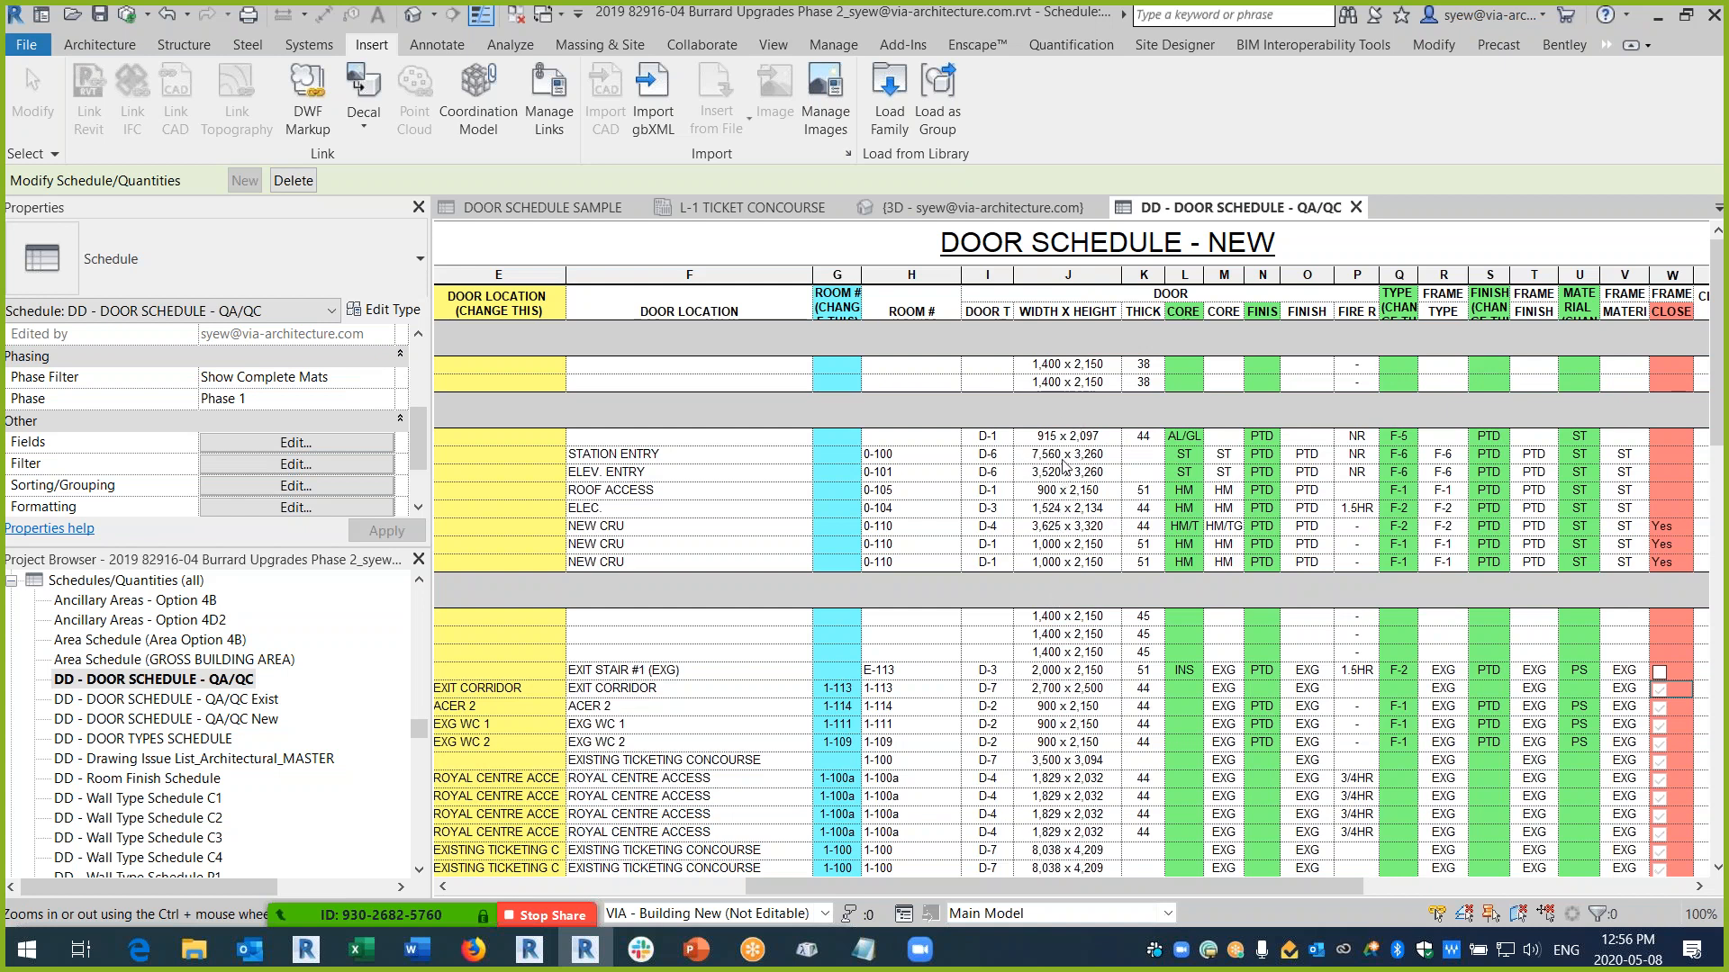
- Examine the QA/QC schedule's columns from the room and door data across to the hardware and comments
left_click_drag(843, 887, 1327, 915)
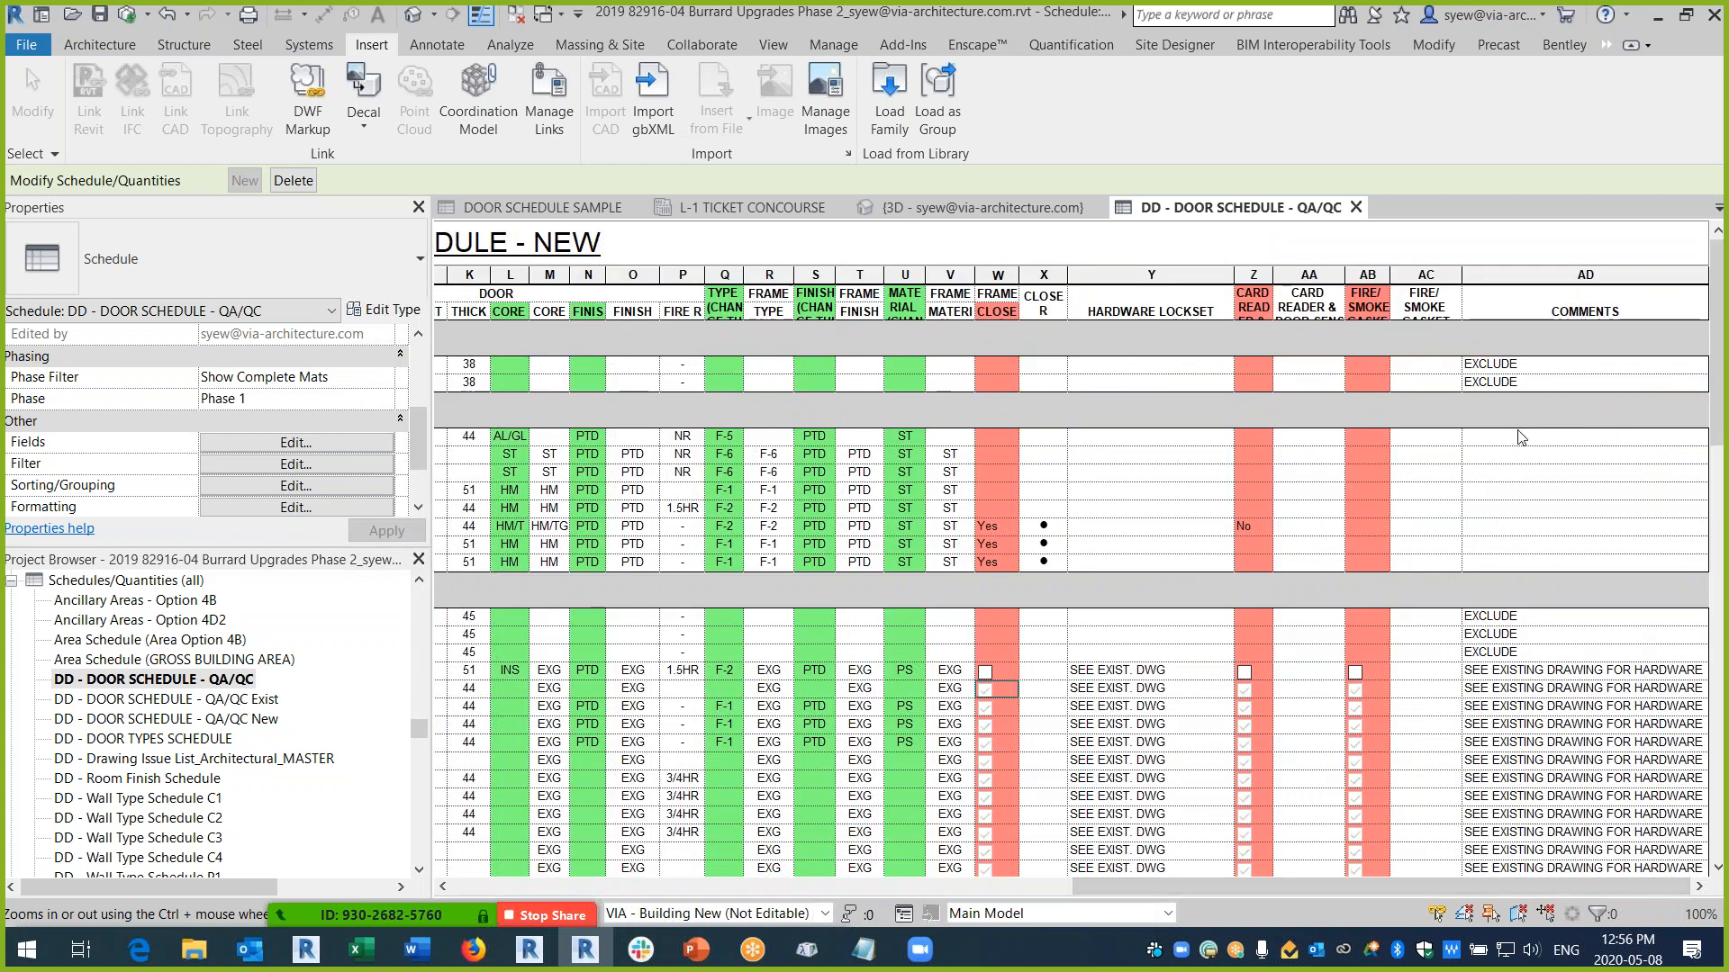
left_click_drag(1269, 888, 945, 927)
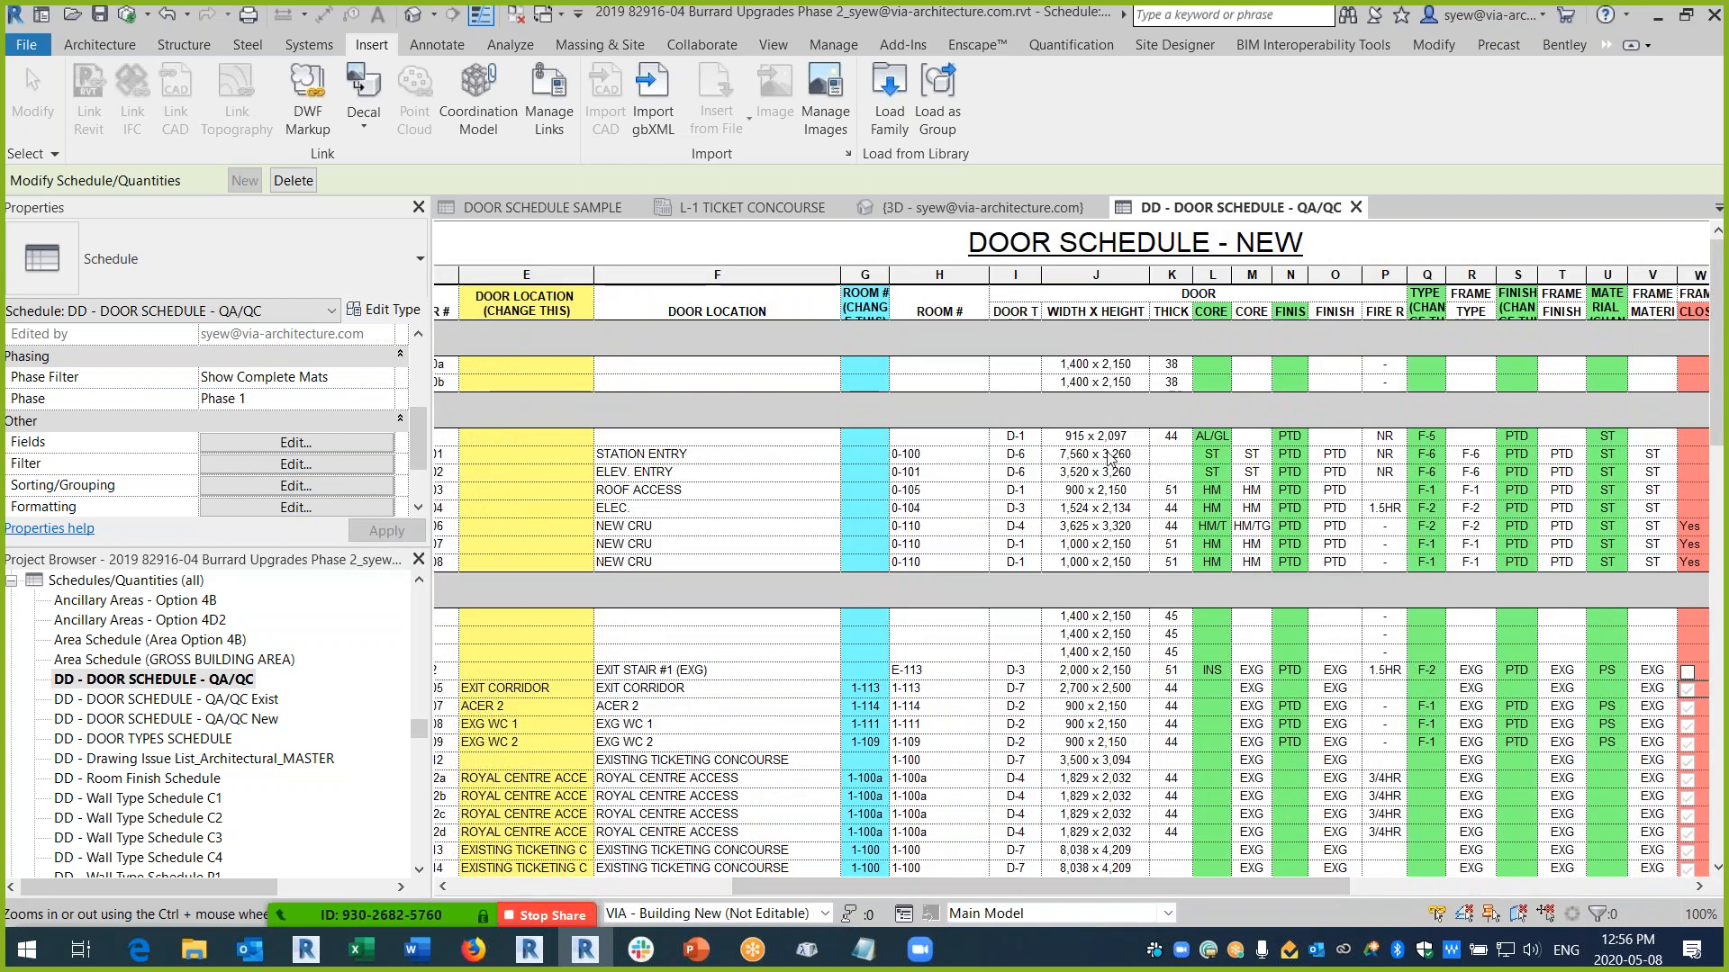
left_click_drag(1122, 883, 1461, 892)
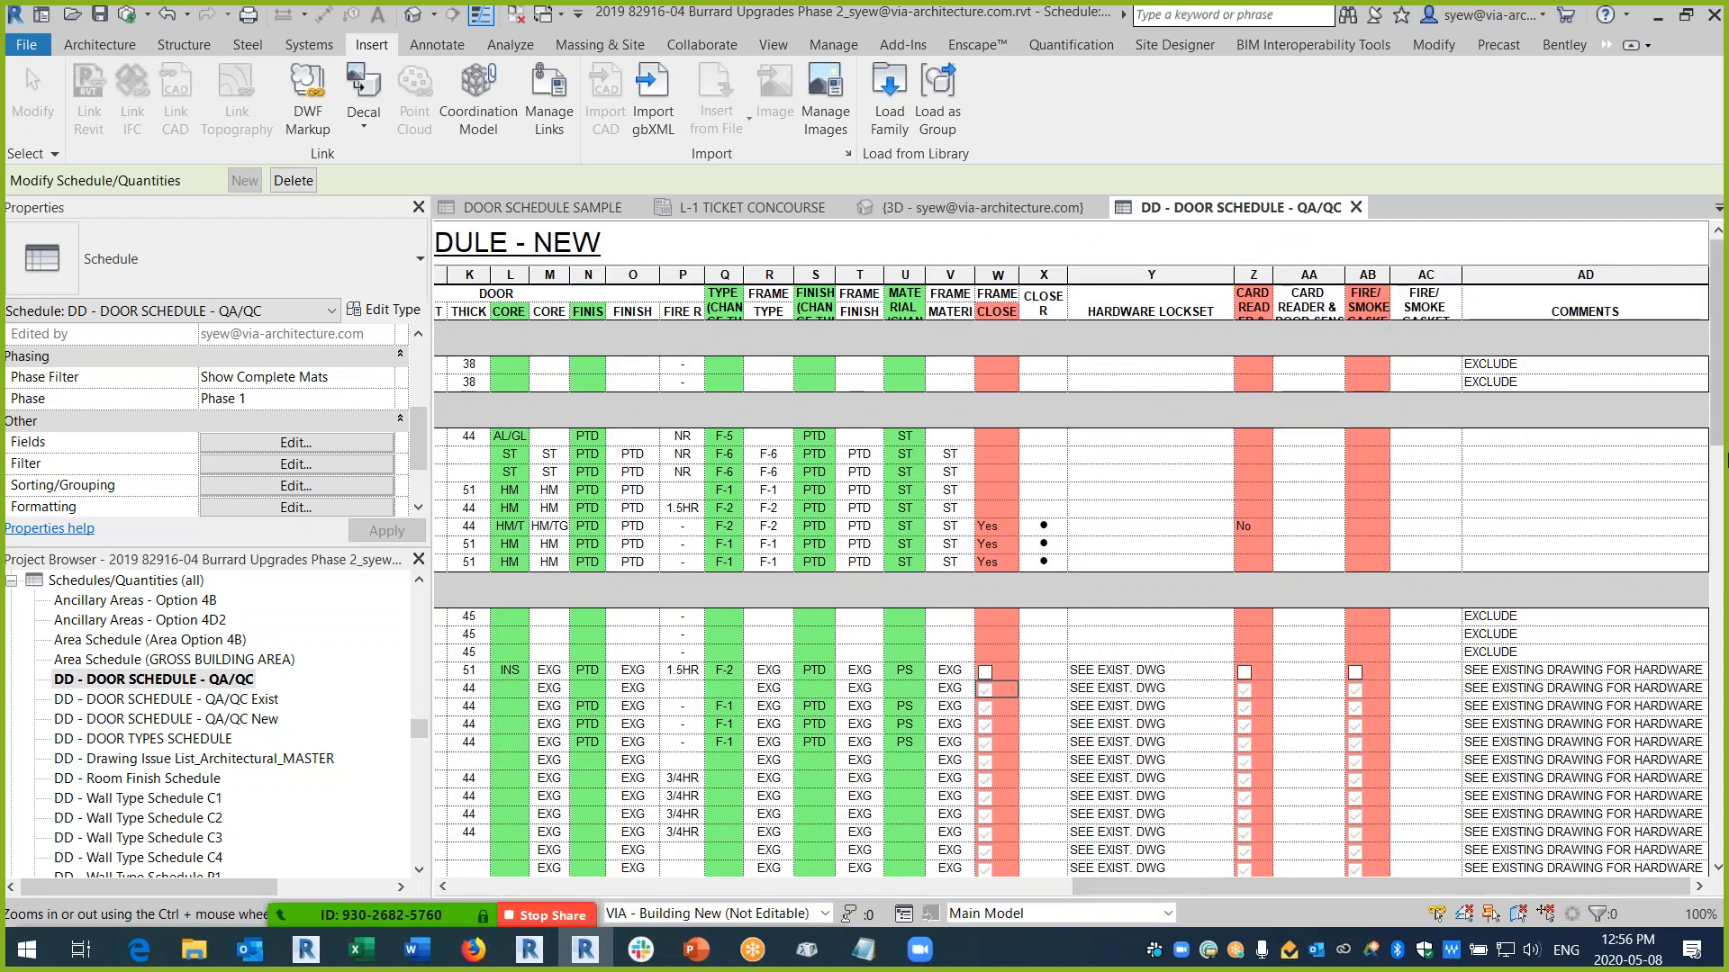
left_click_drag(1300, 884, 823, 890)
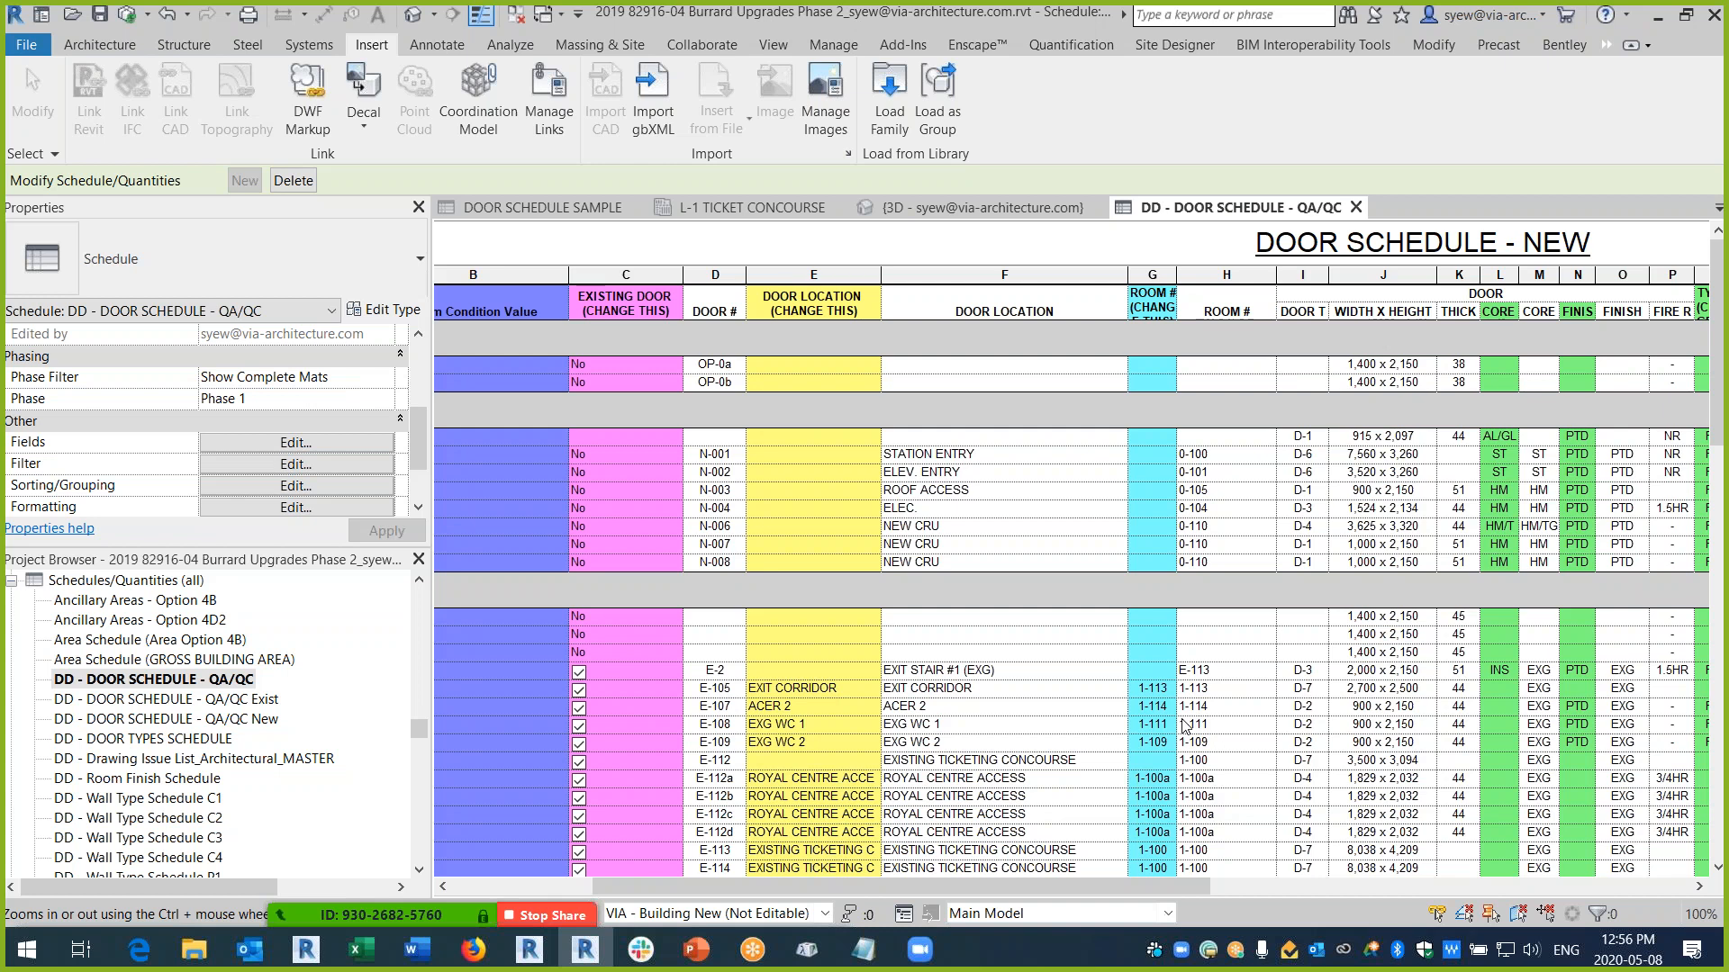
left_click_drag(830, 888, 688, 891)
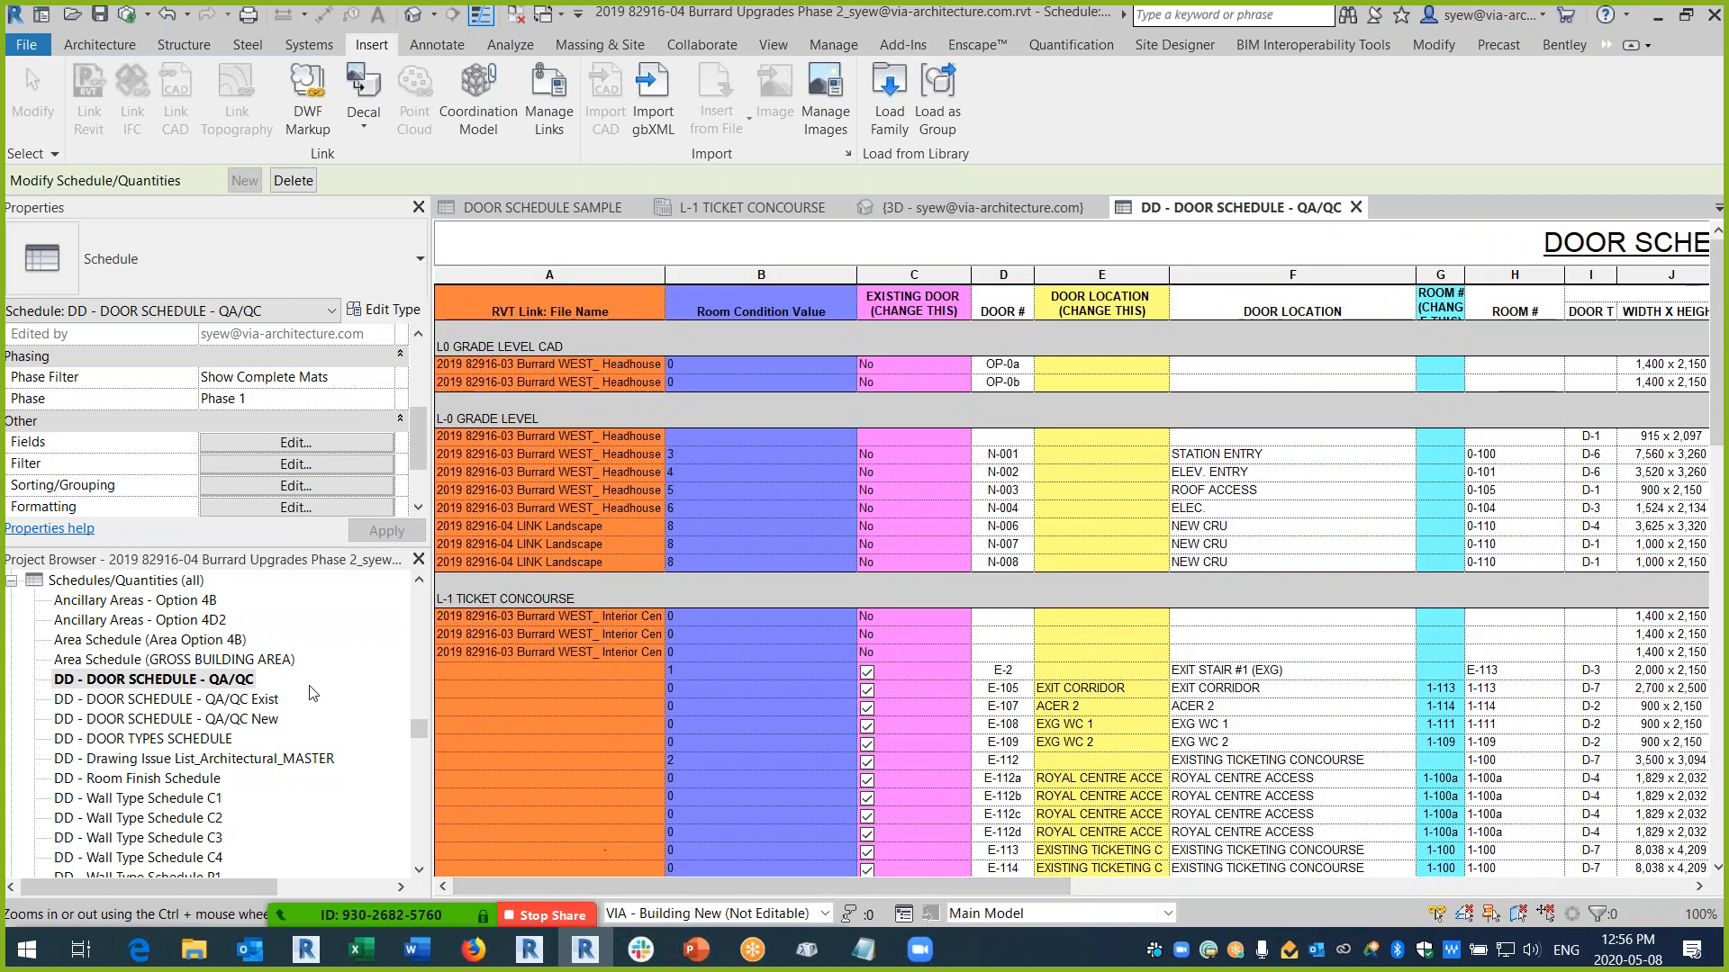
- Start a new schedule for the Doors category and name it "key schedule"
left_click(773, 45)
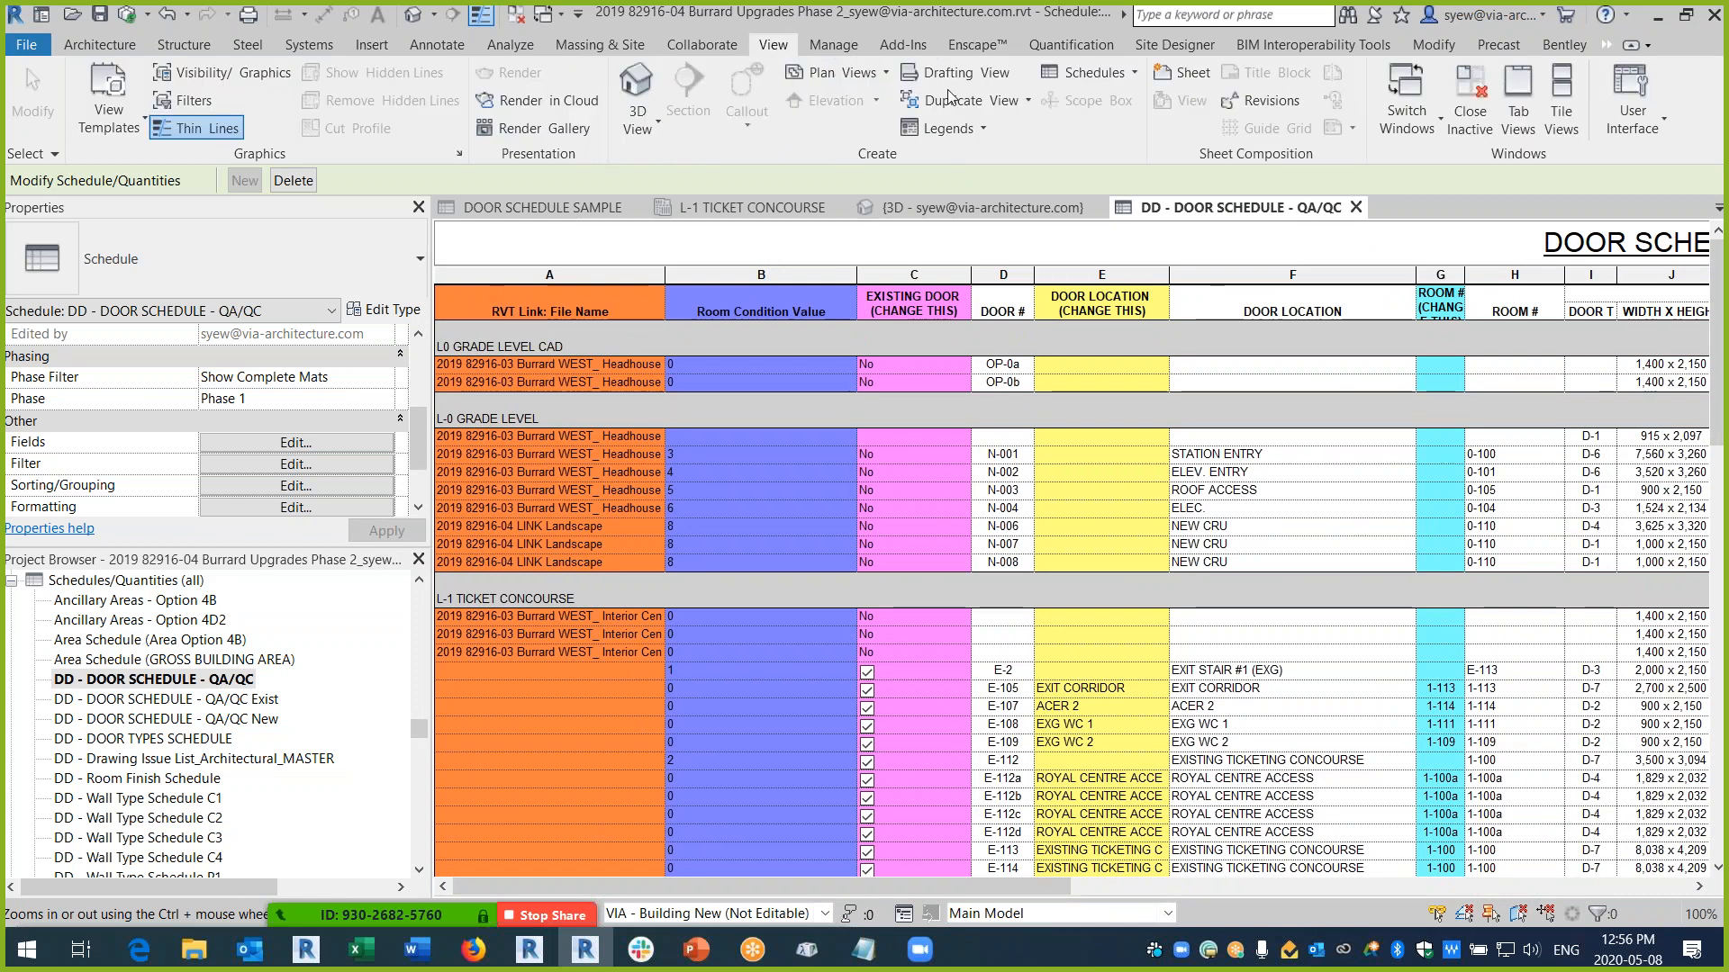
left_click(1094, 72)
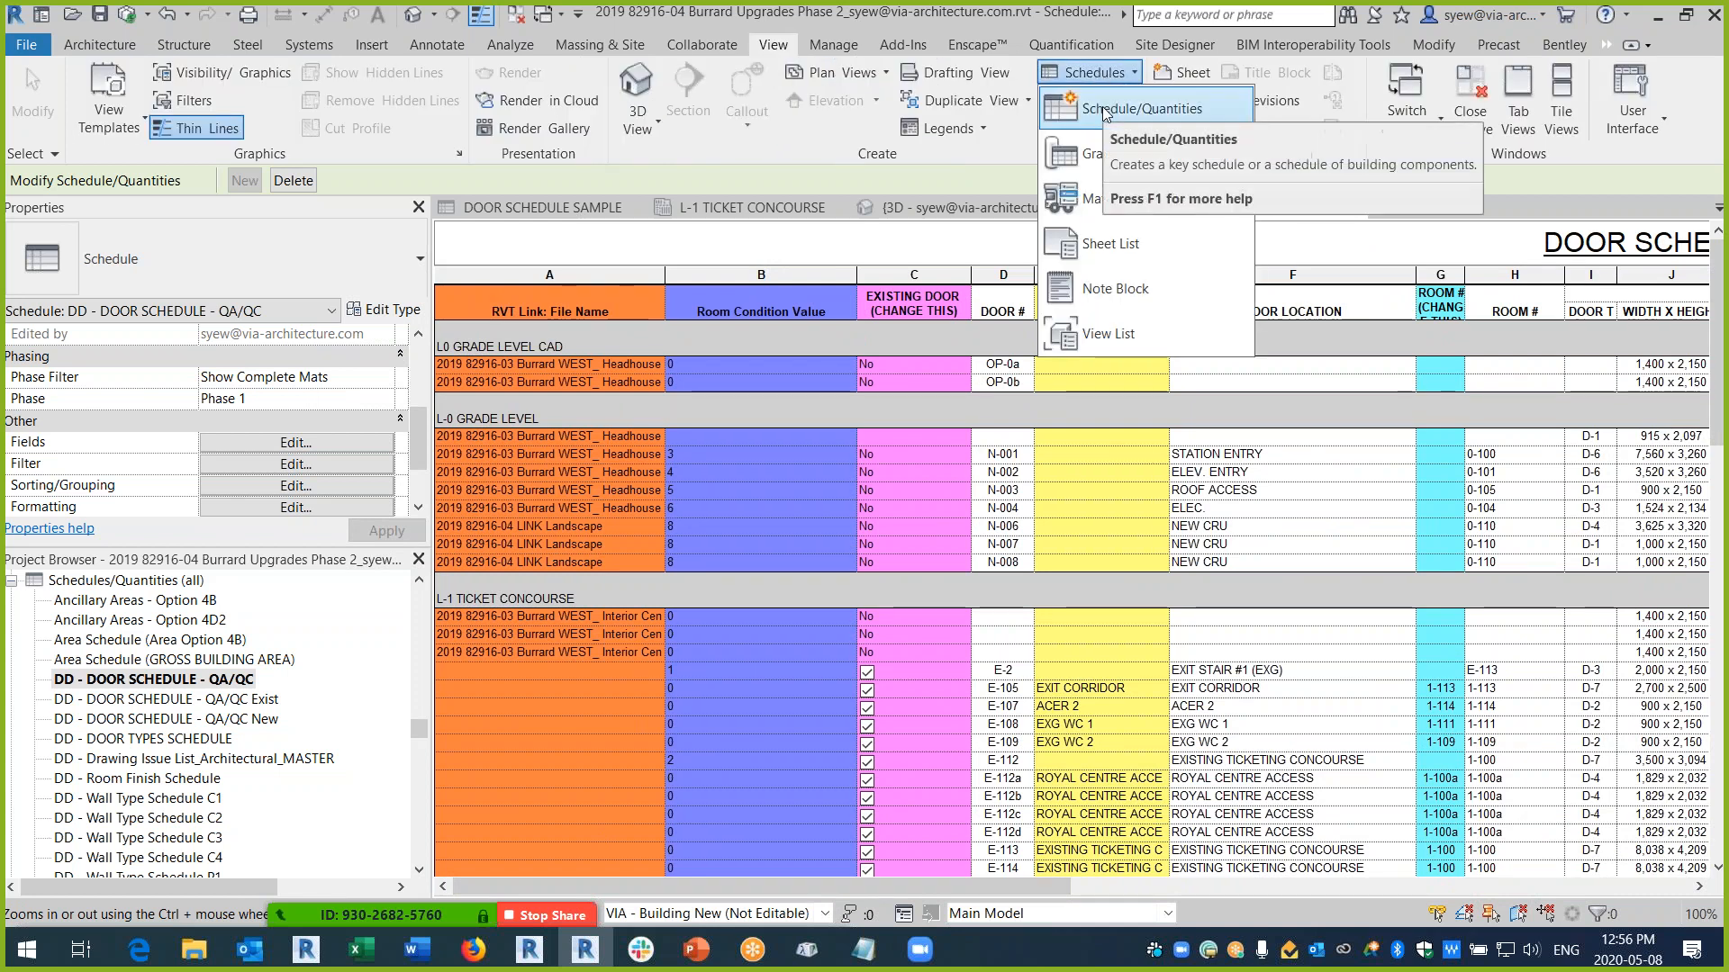
left_click(1105, 110)
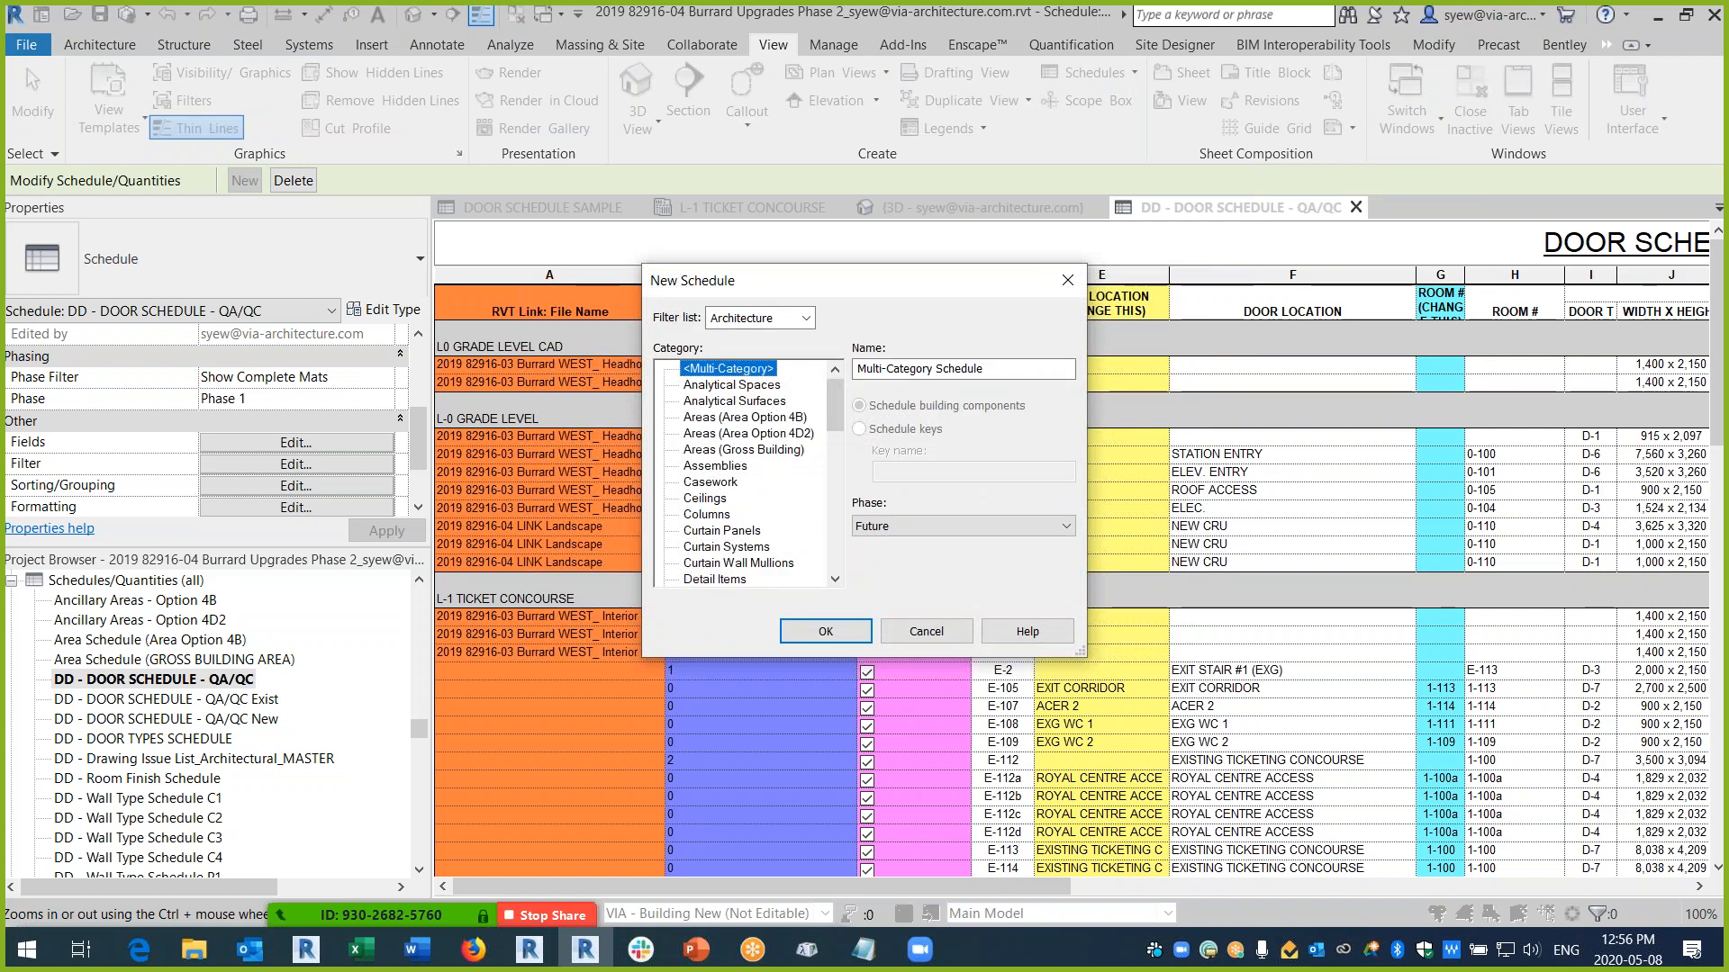
mouse_move(835, 413)
left_mouse_down()
mouse_move(833, 475)
mouse_move(828, 420)
left_mouse_up()
left_click(704, 466)
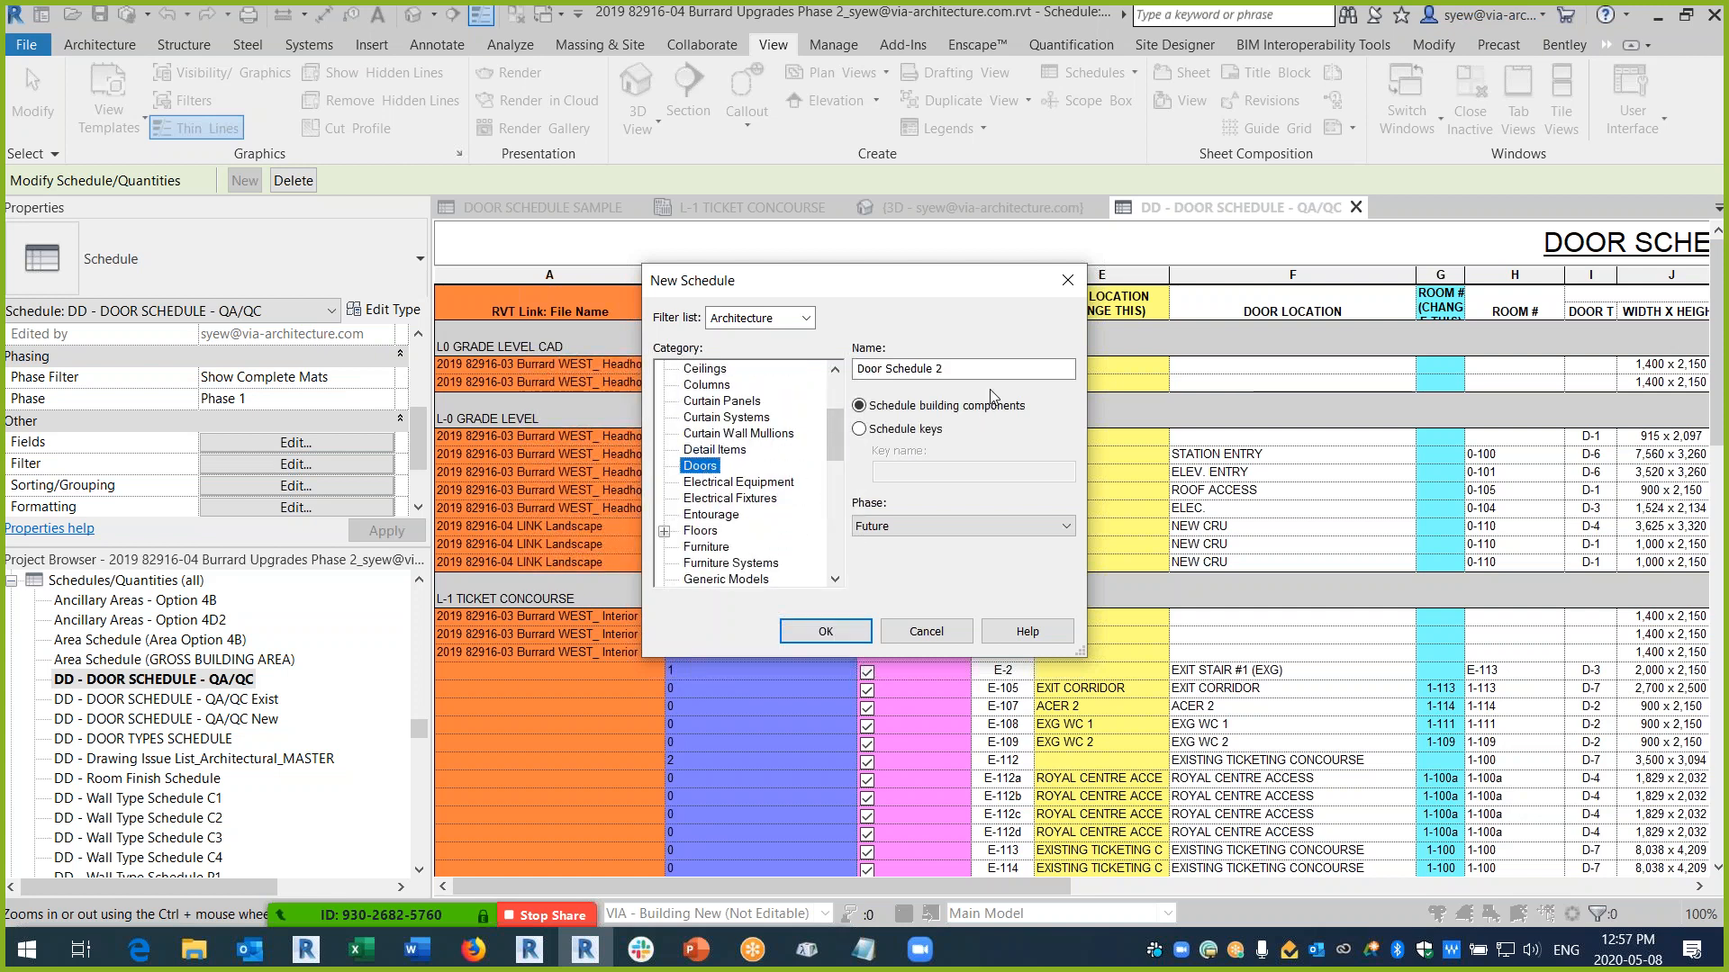
left_click_drag(991, 369, 857, 369)
type("kE")
key("BackSpace")
type("eychedu")
key("BackSpace")
key("BackSpace")
key("BackSpace")
key("BackSpace")
key("BackSpace")
type("schedu")
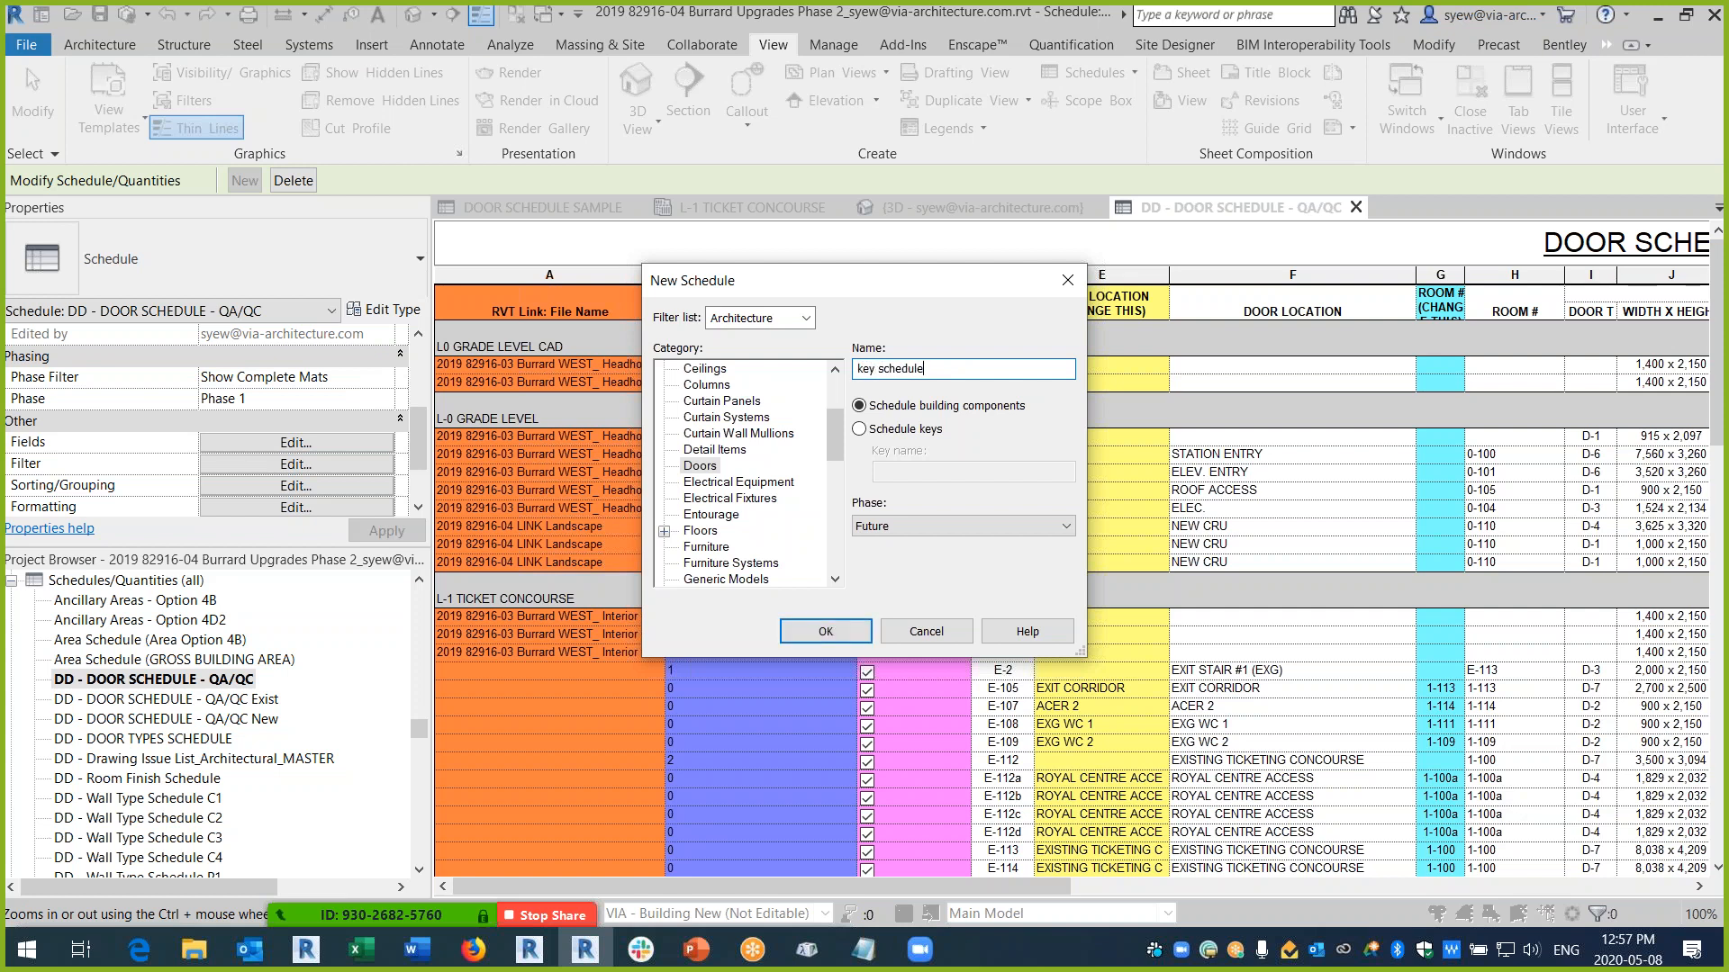
- Make it a schedule of keys with the key name "Door Hardware Schedule" and create it
left_click_drag(941, 472, 756, 457)
type("DOo")
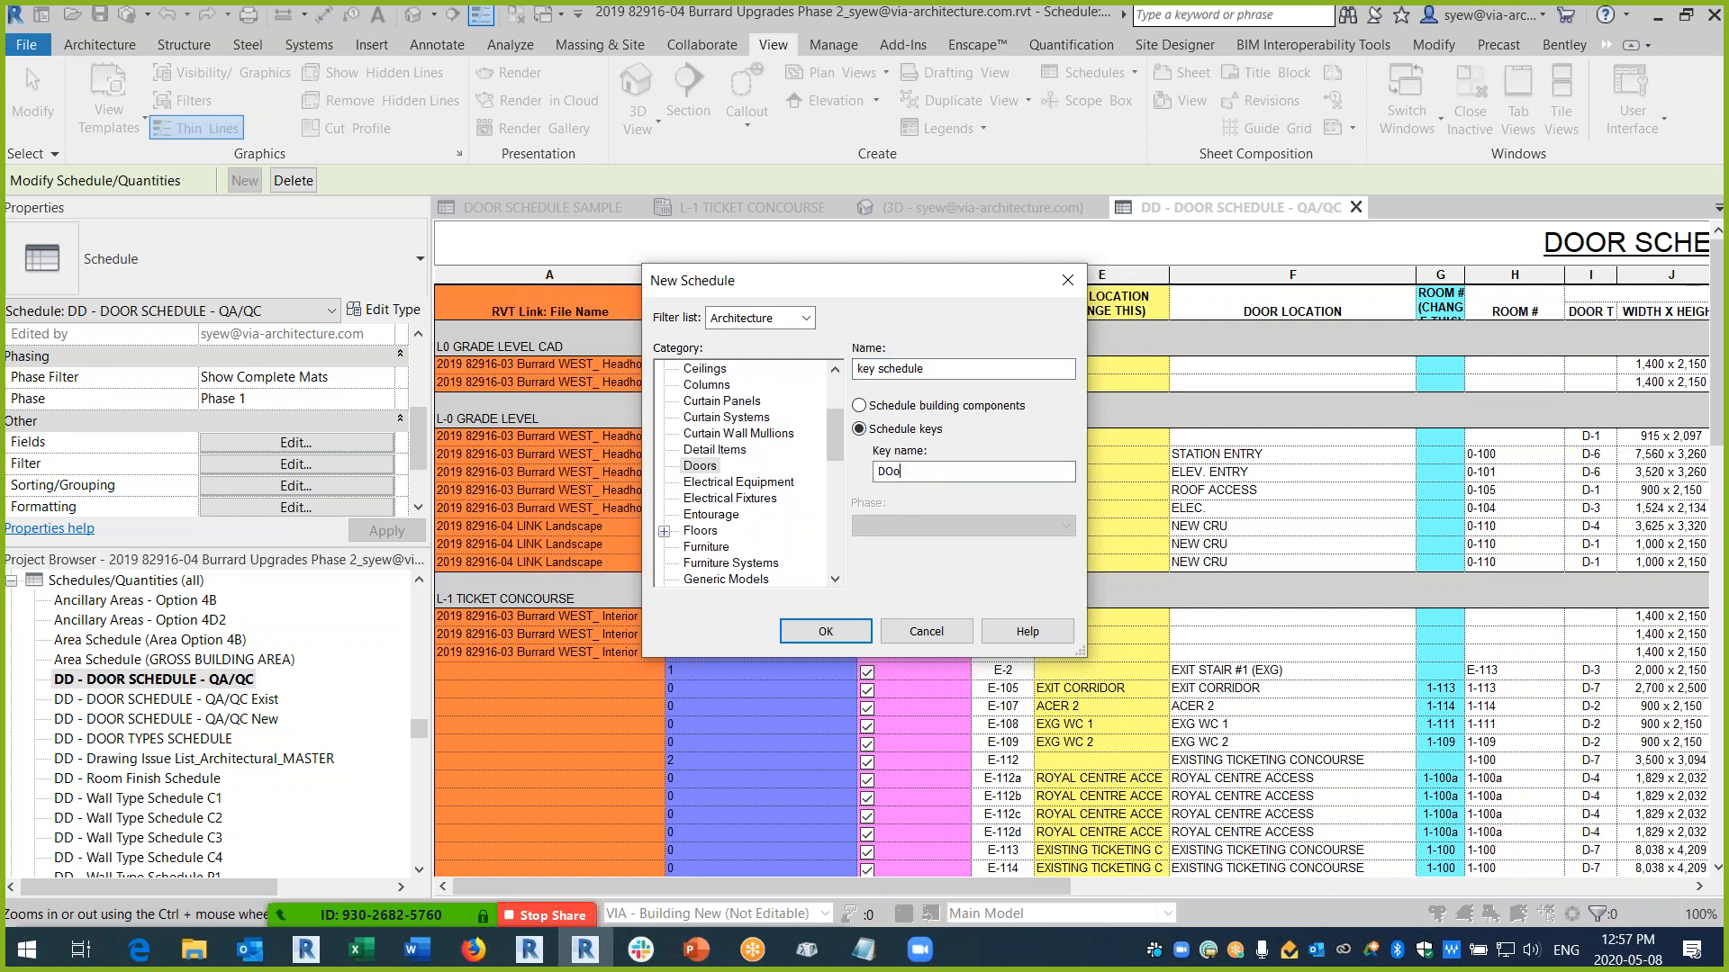
key("BackSpace")
key("BackSpace")
key("BackSpace")
key("BackSpace")
type("oor Hardware Schedule")
key("Return")
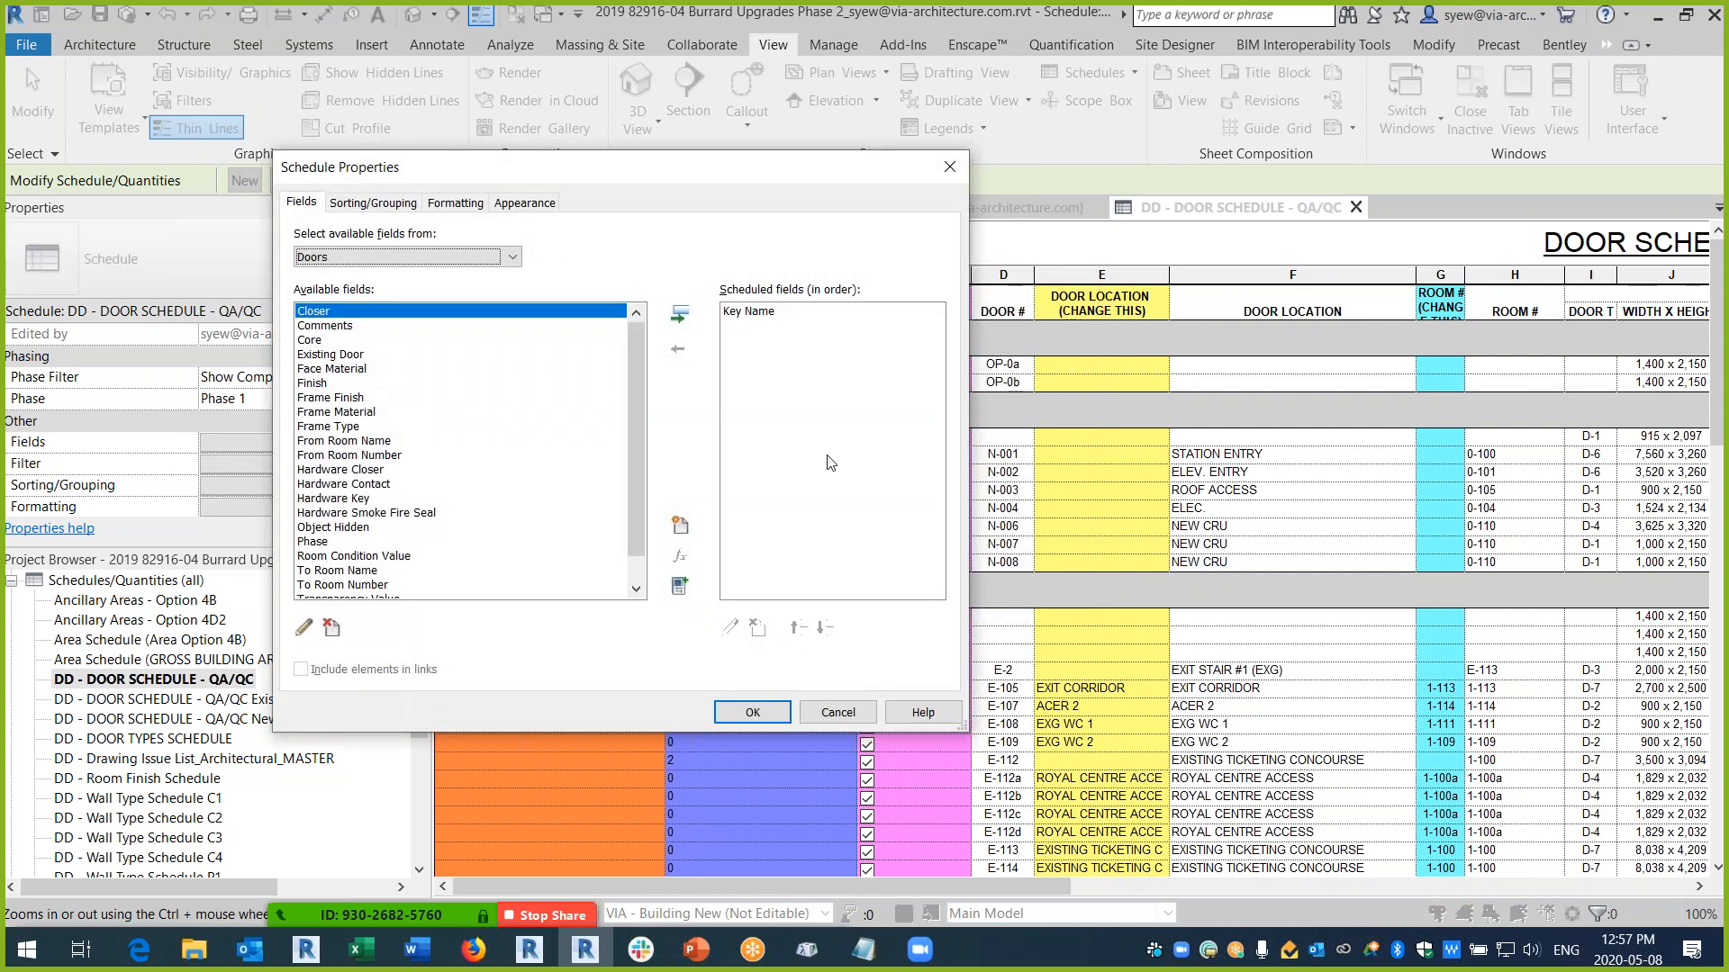
- Add Core, Finish, Frame Finish, Frame Material, Frame Type, Hardware Closer, Hardware Contact and Hardware Key to the scheduled fields and create the key schedule
left_click_drag(630, 385, 634, 472)
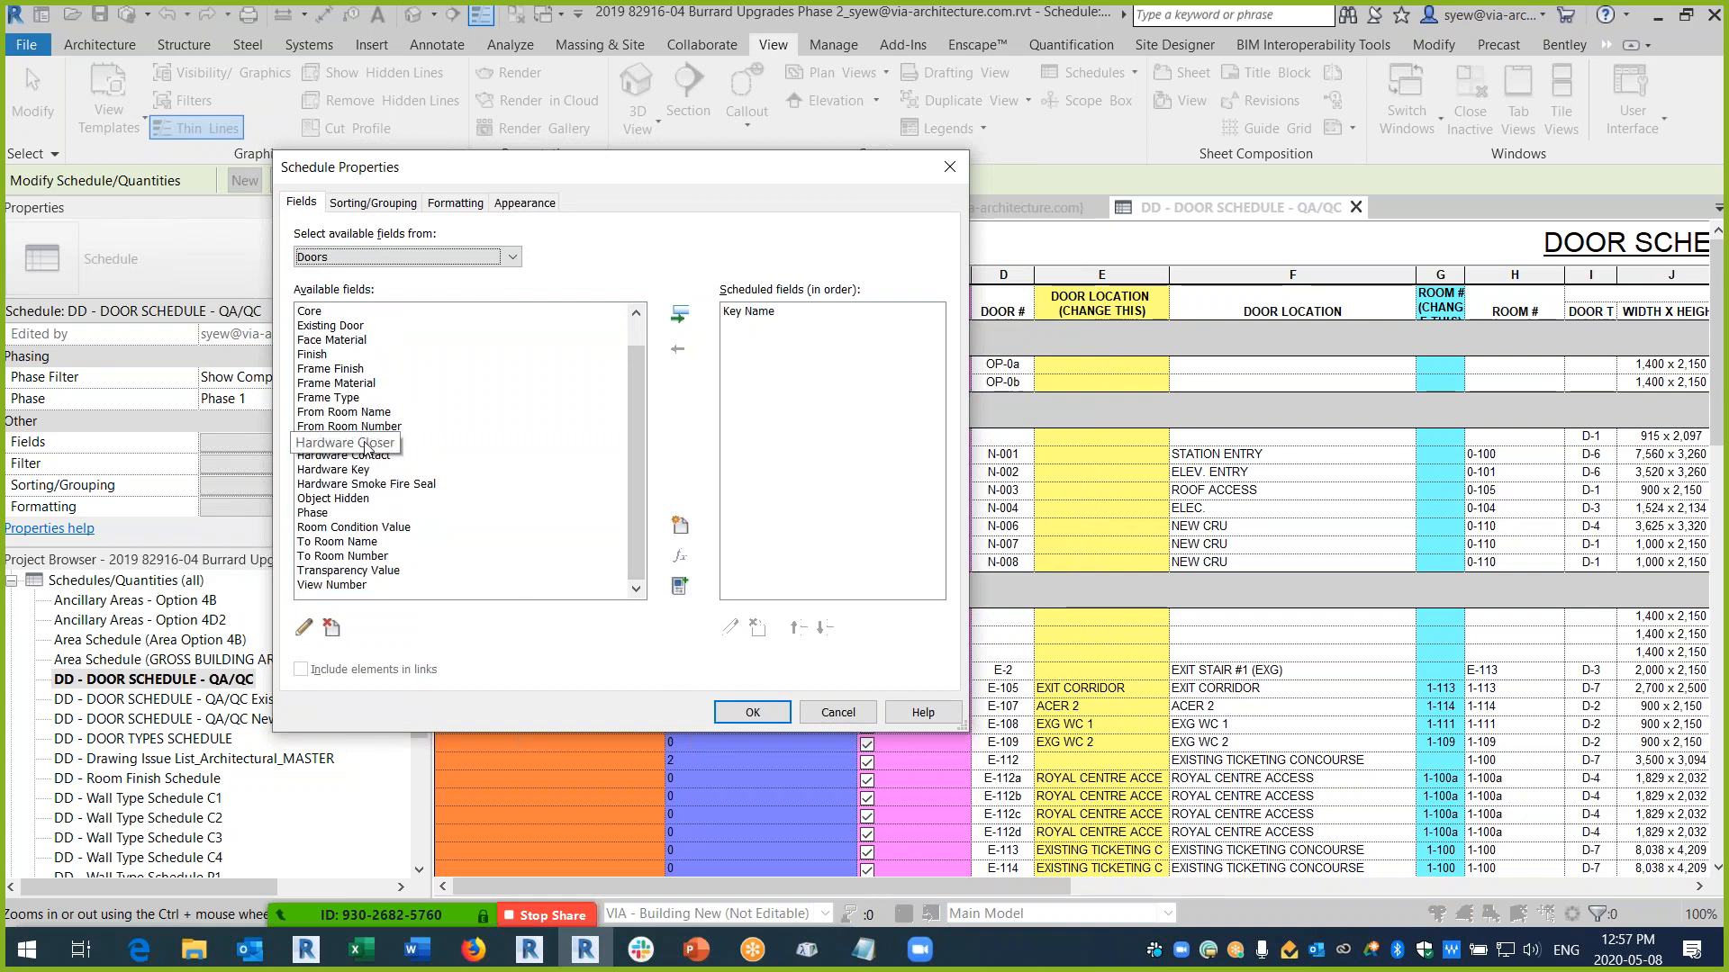
left_click_drag(387, 369, 387, 387)
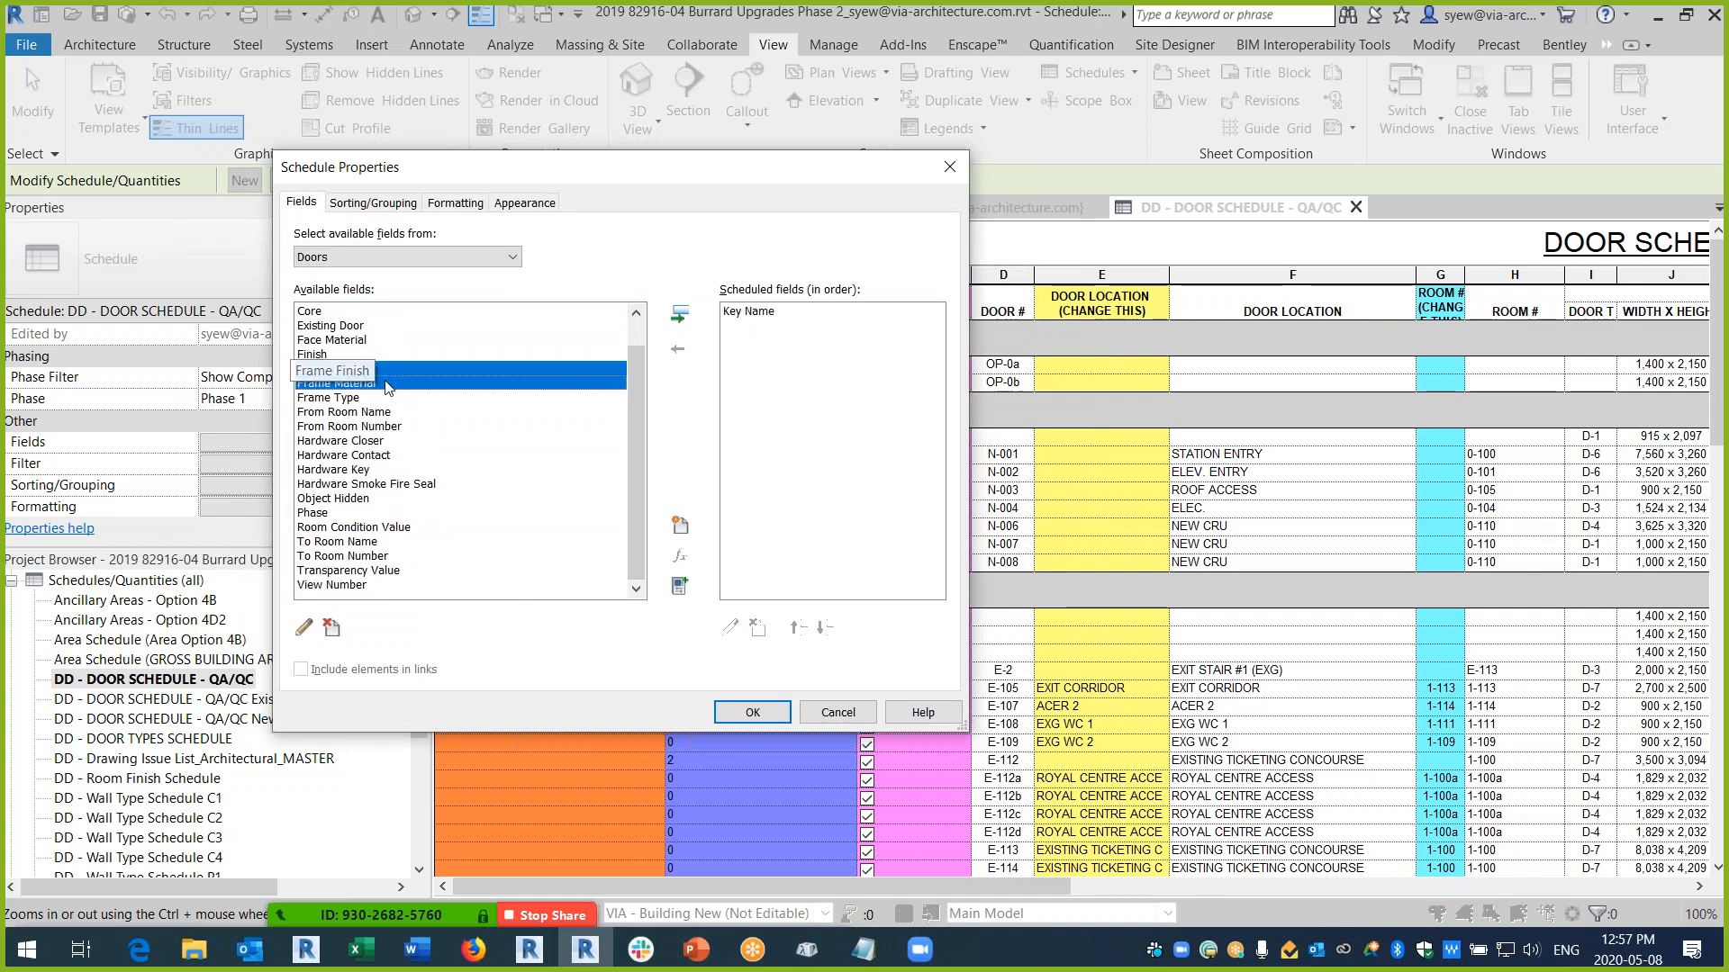
left_click(343, 398, "shift")
left_click(317, 355, "ctrl")
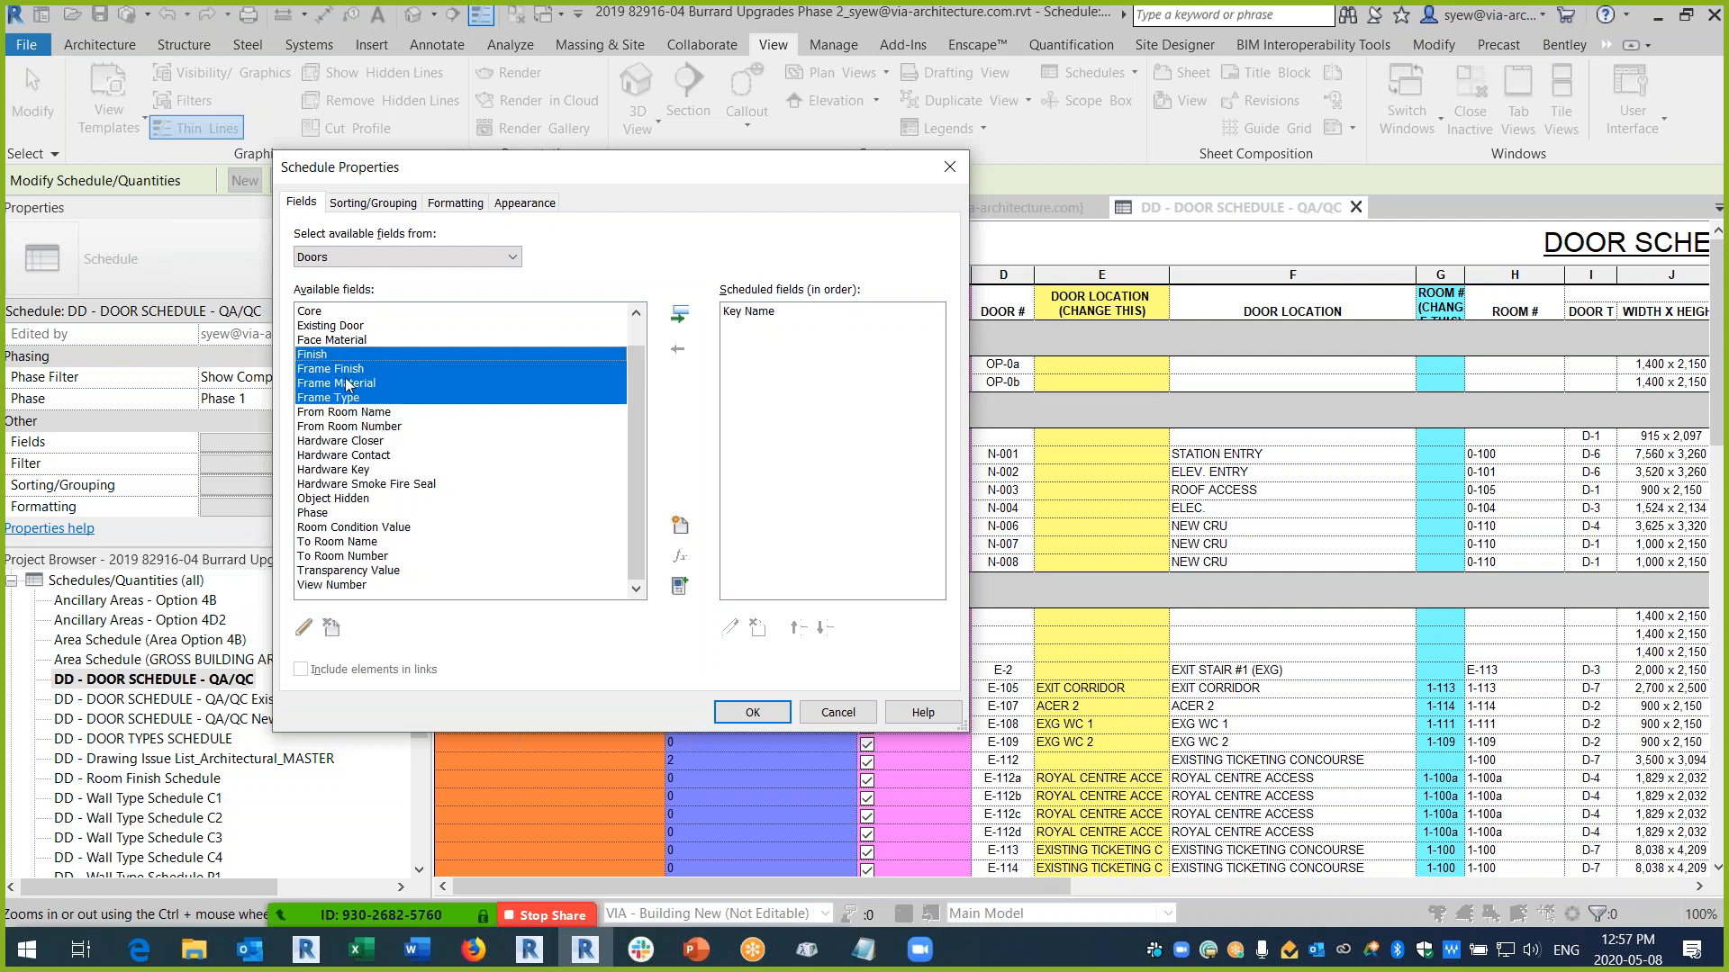
left_click(322, 312, "ctrl")
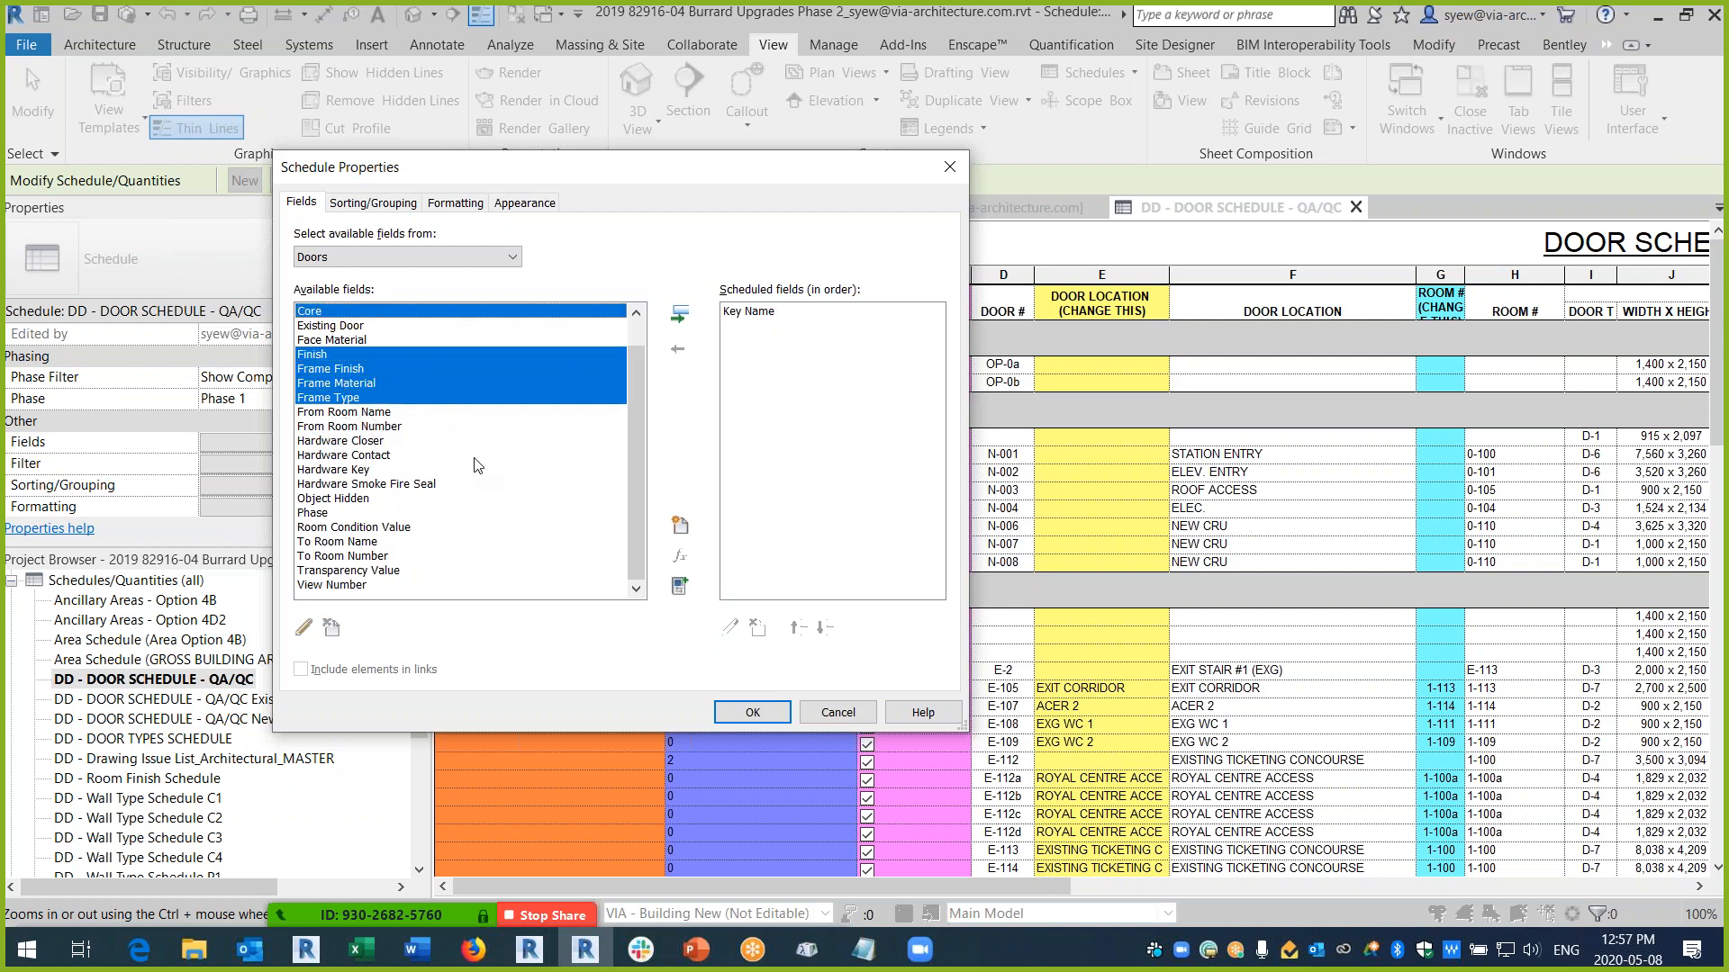
left_click(358, 442, "ctrl")
left_click(360, 455, "ctrl")
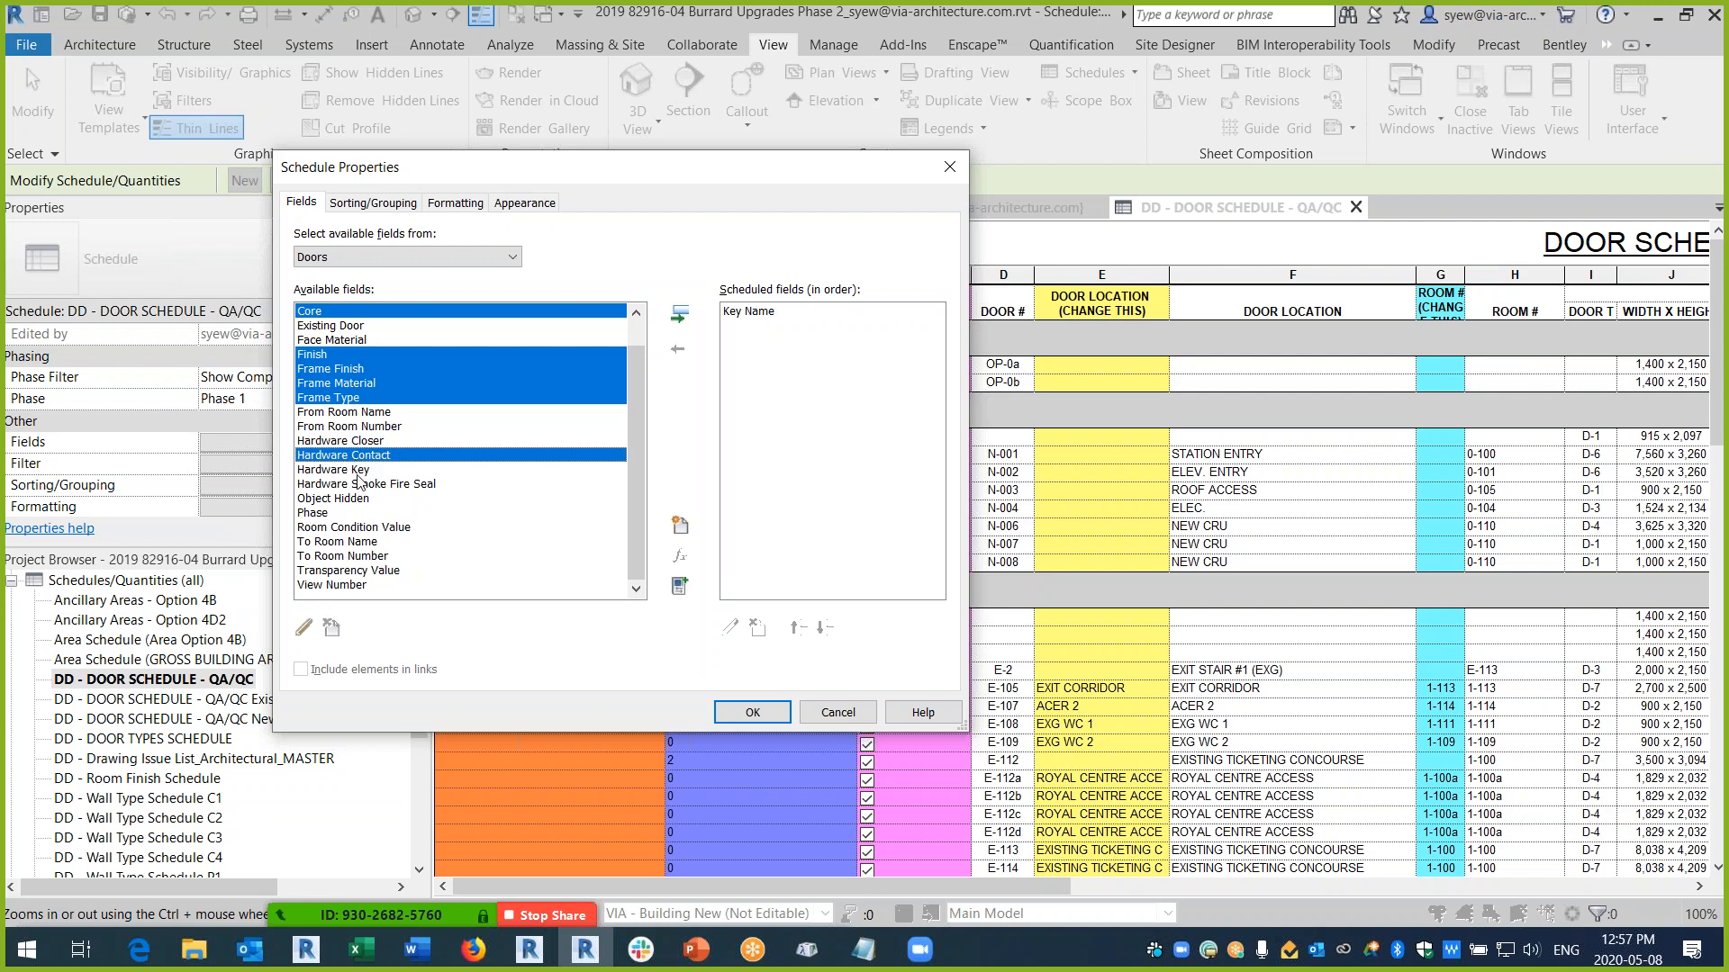
left_click(362, 470, "ctrl")
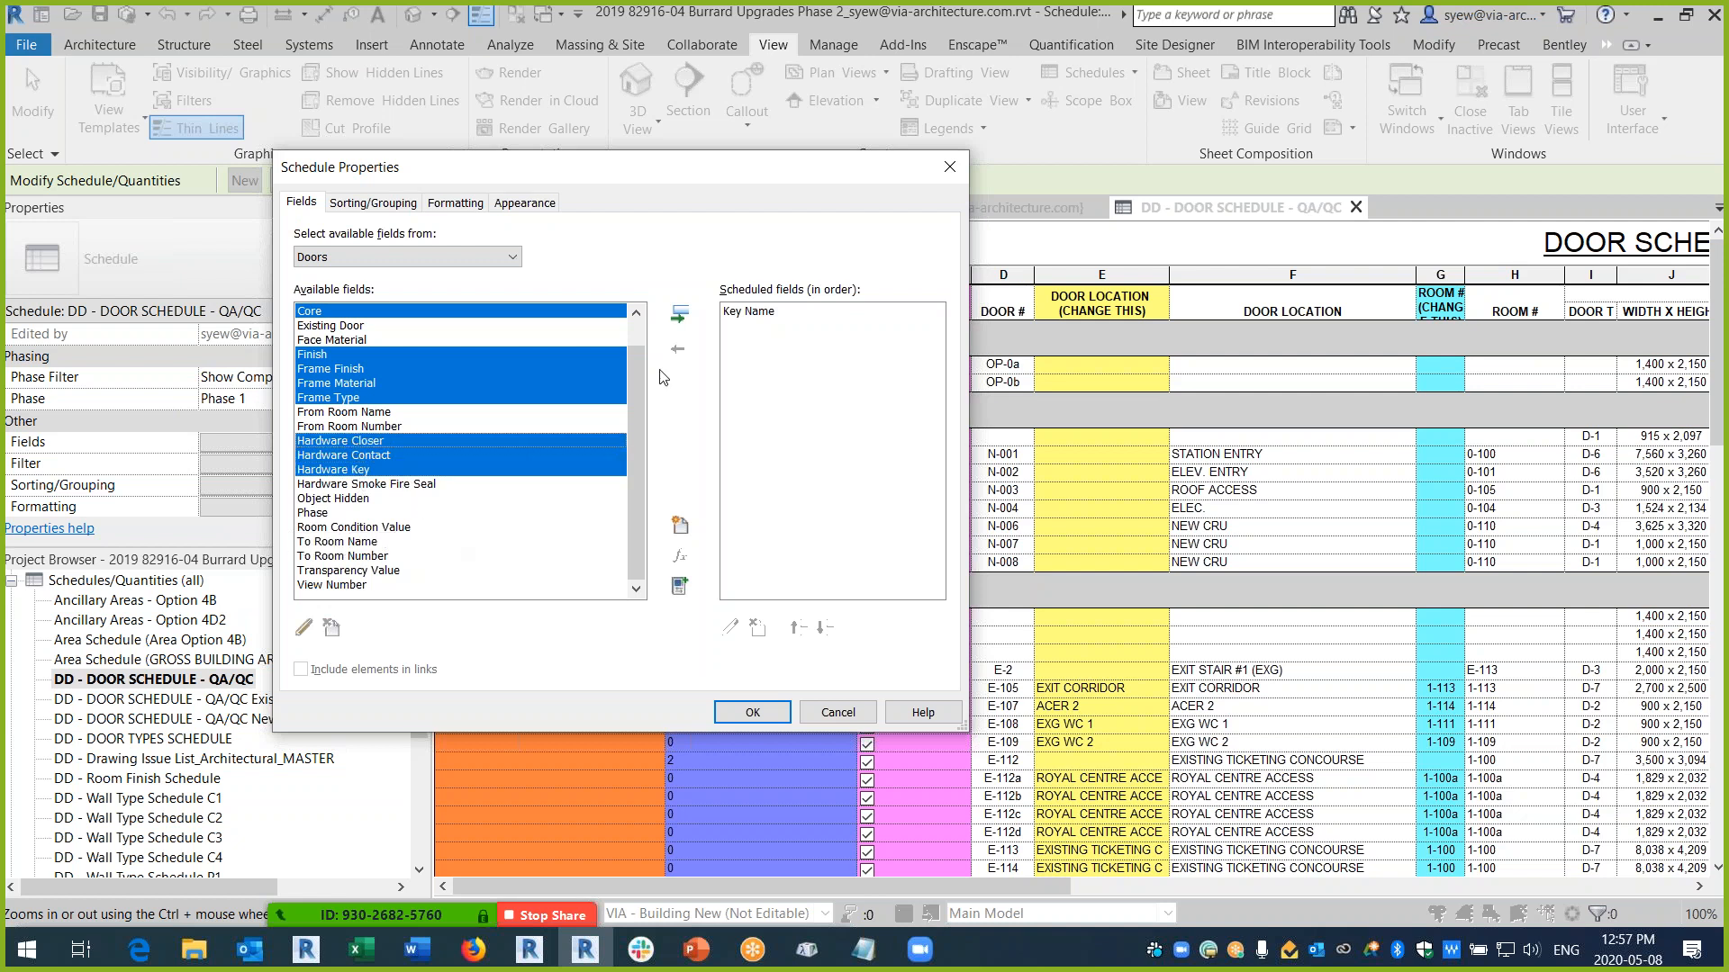
left_click(679, 315)
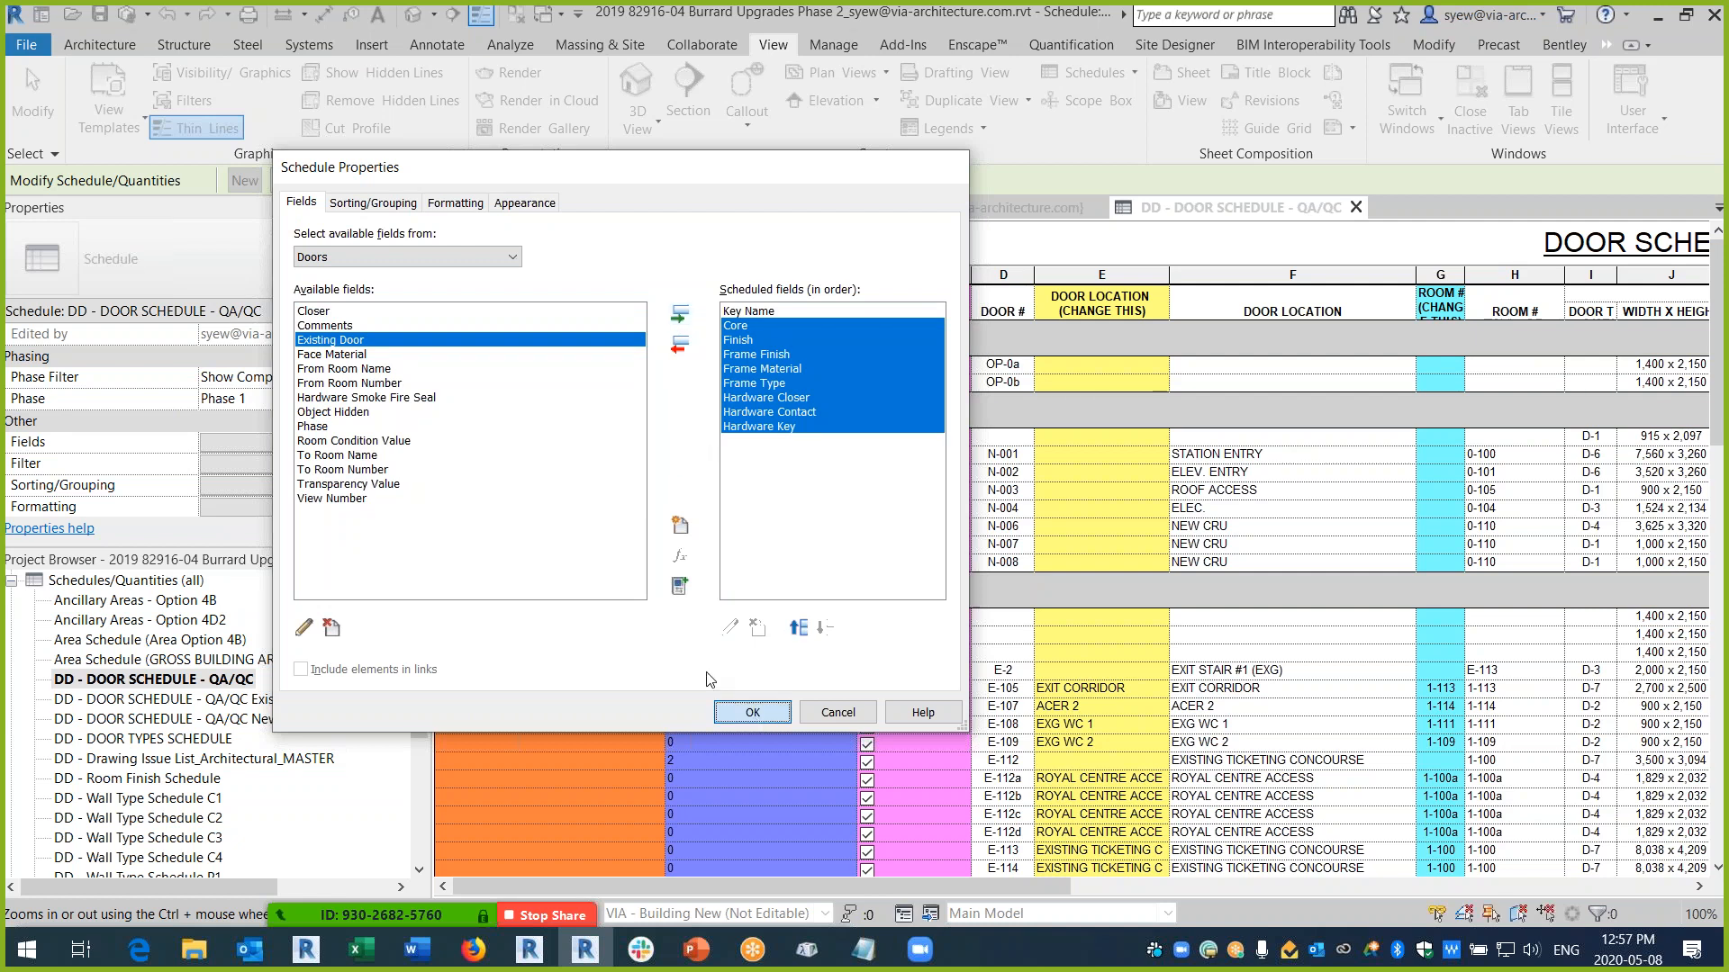
left_click(756, 710)
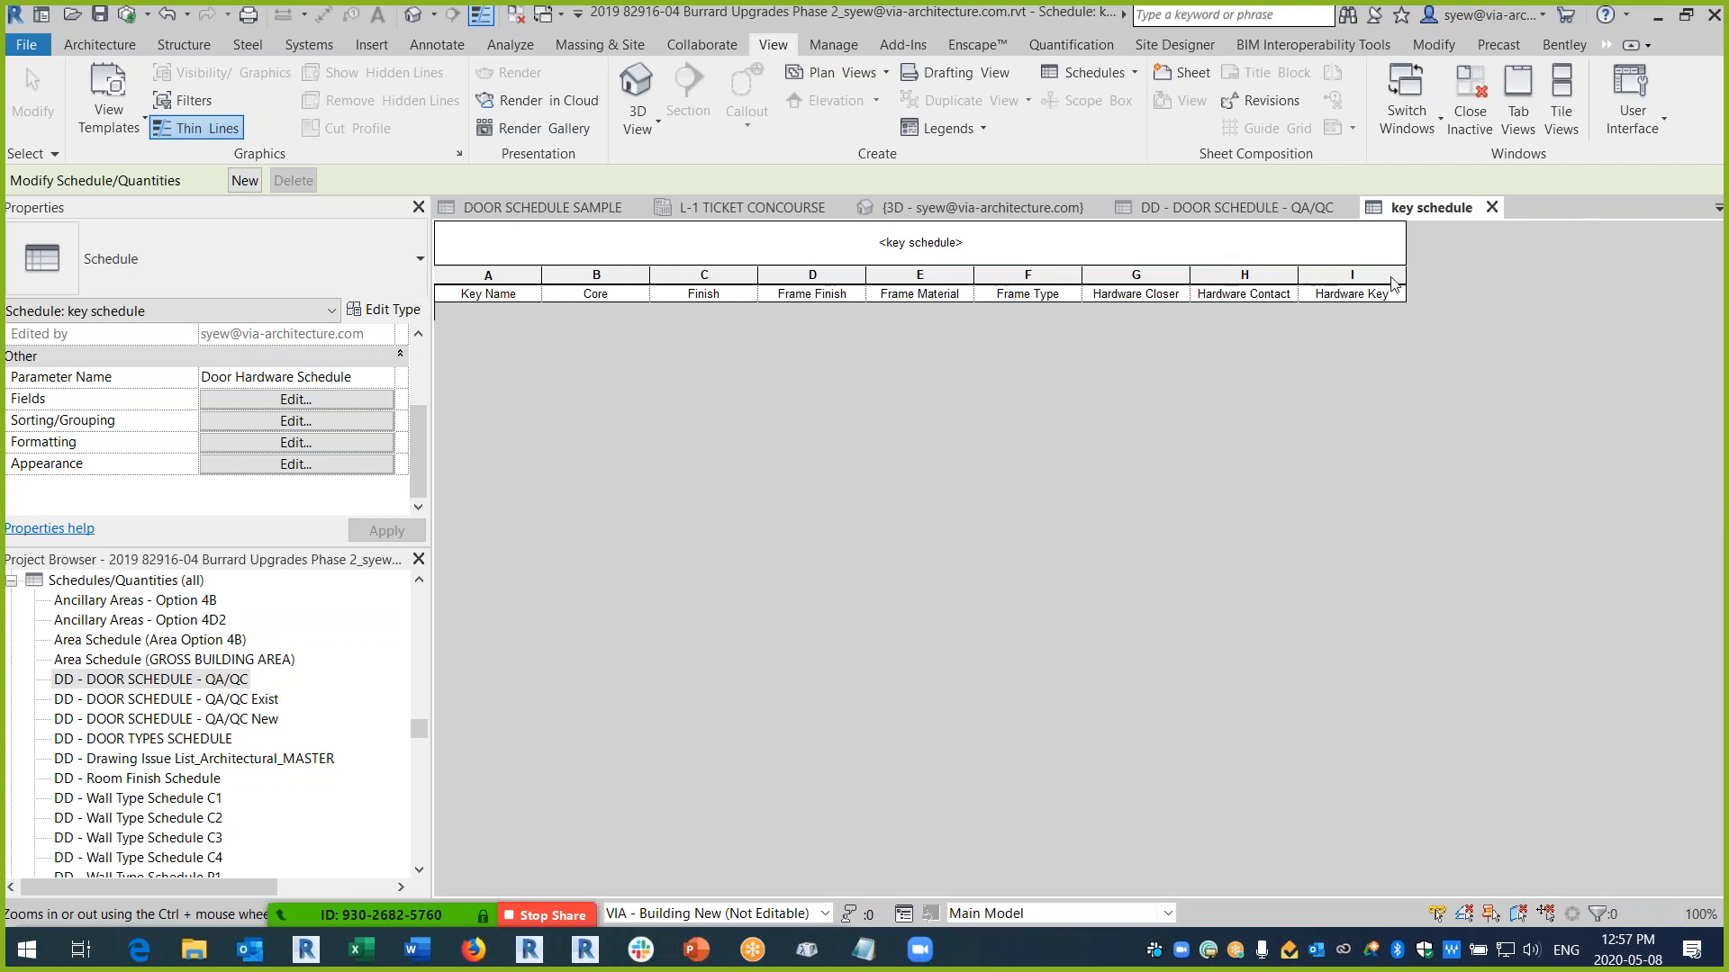
- Review the key schedule's field list, properties and column headings without changing them
left_click(323, 398)
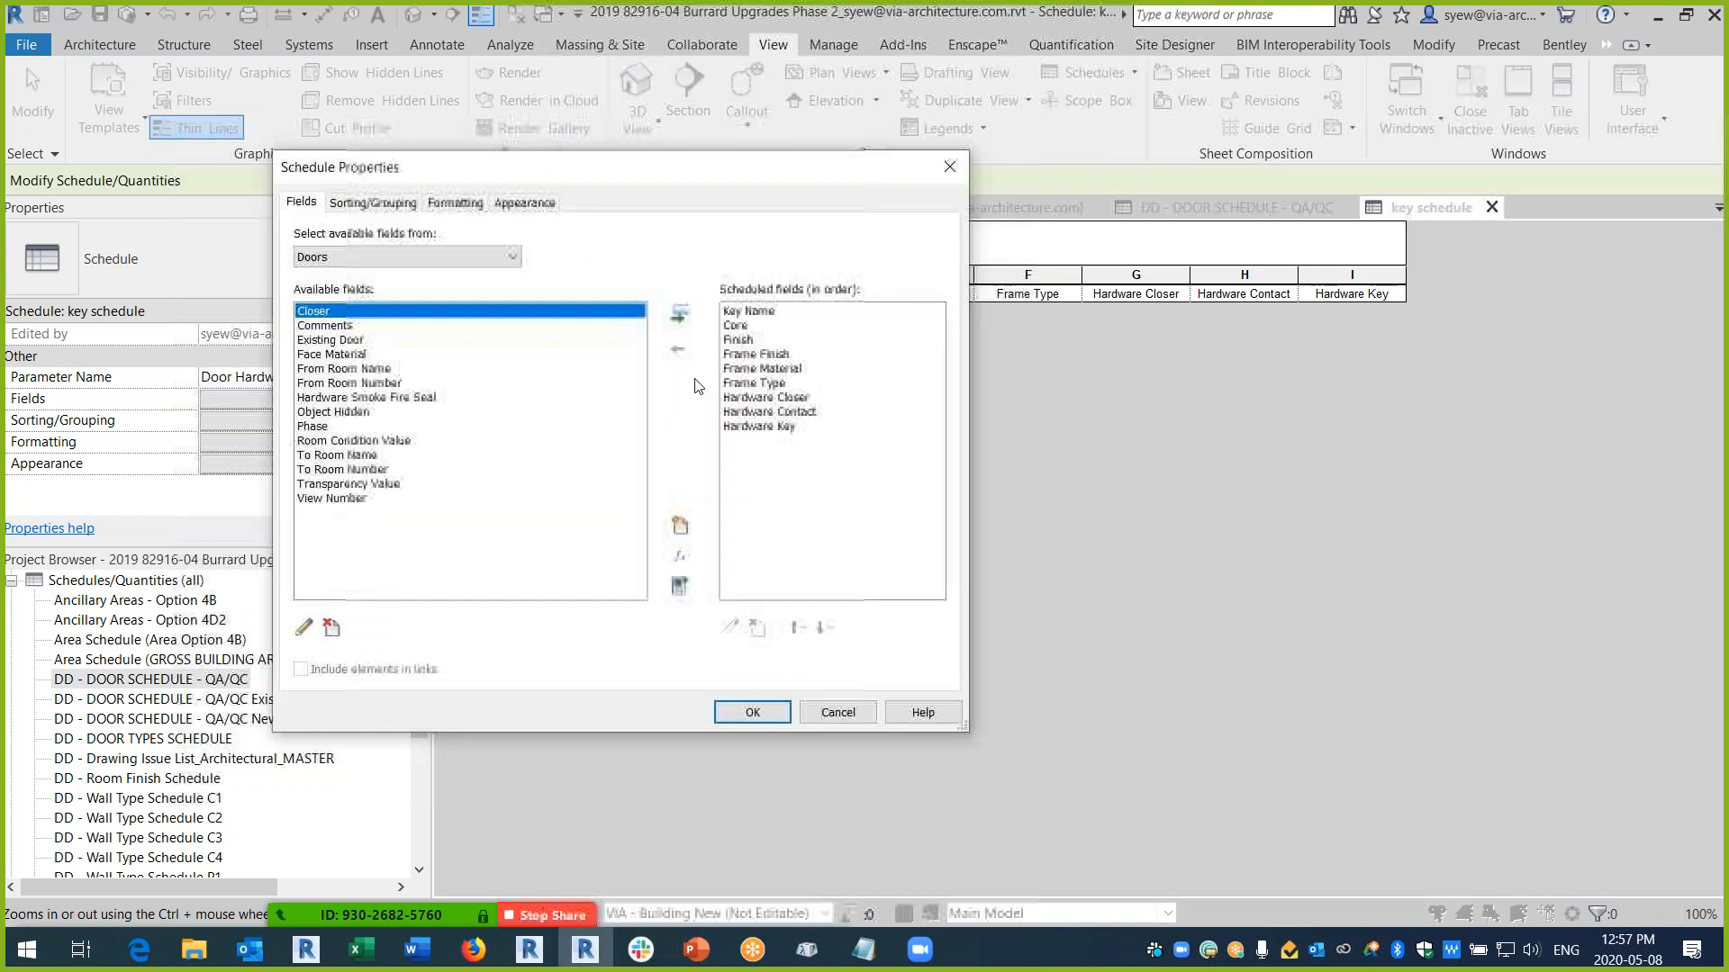
left_click(839, 712)
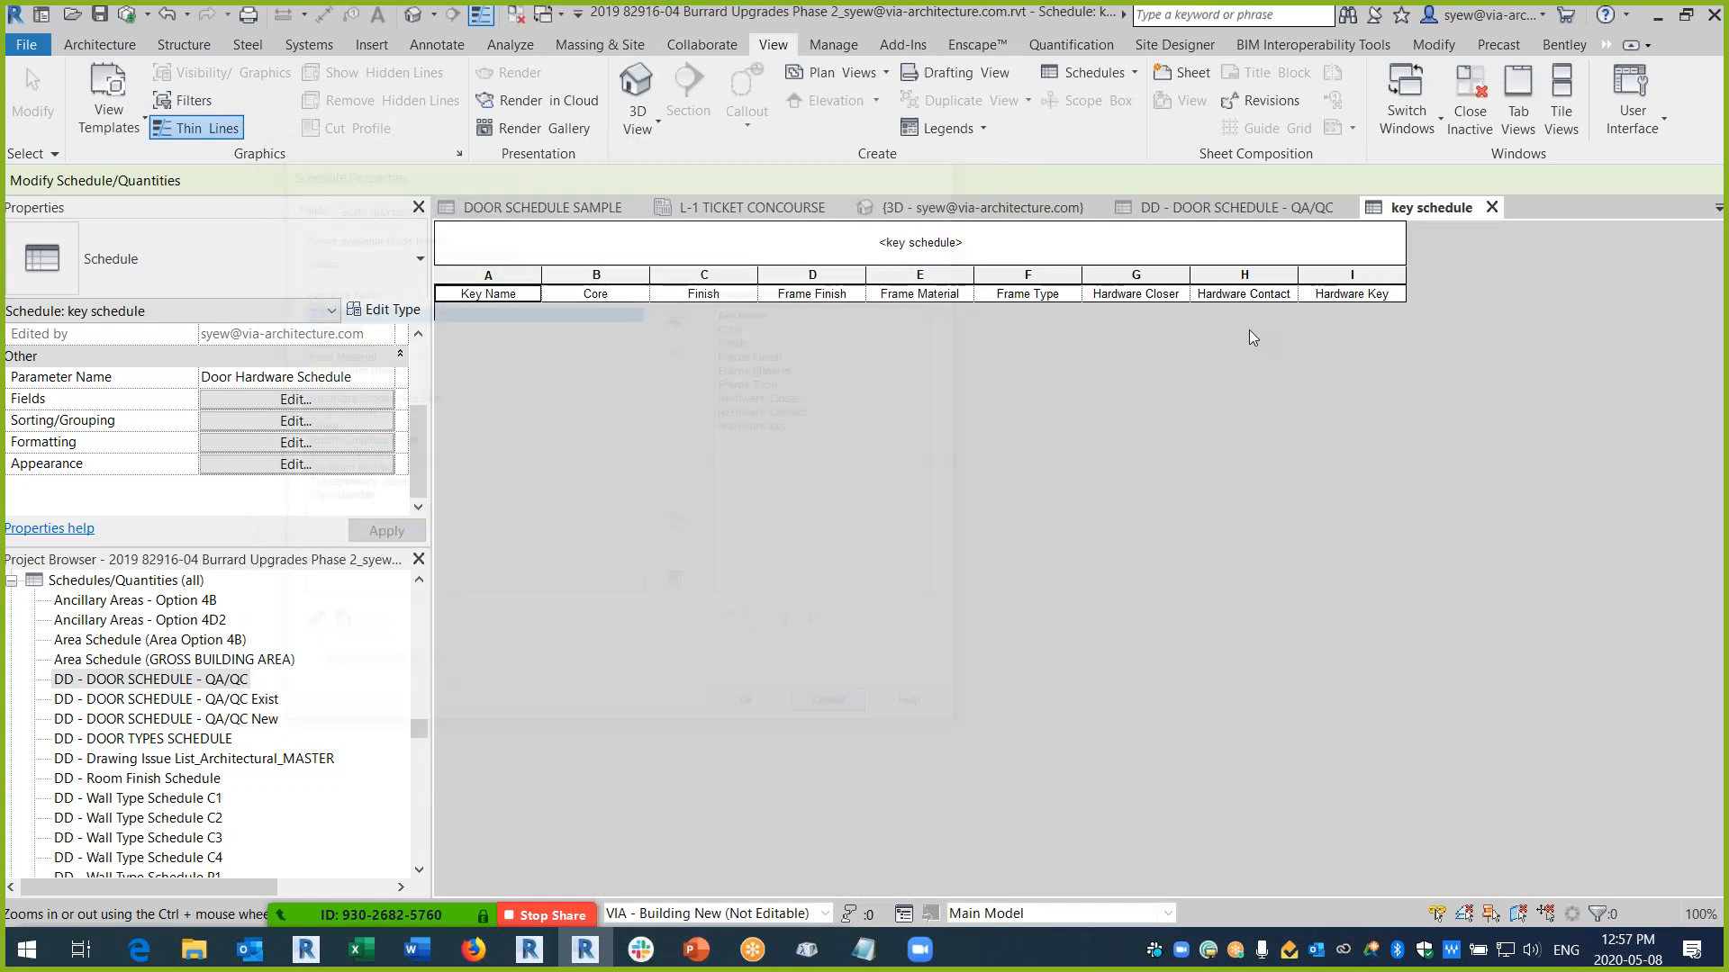
left_click_drag(421, 441, 423, 371)
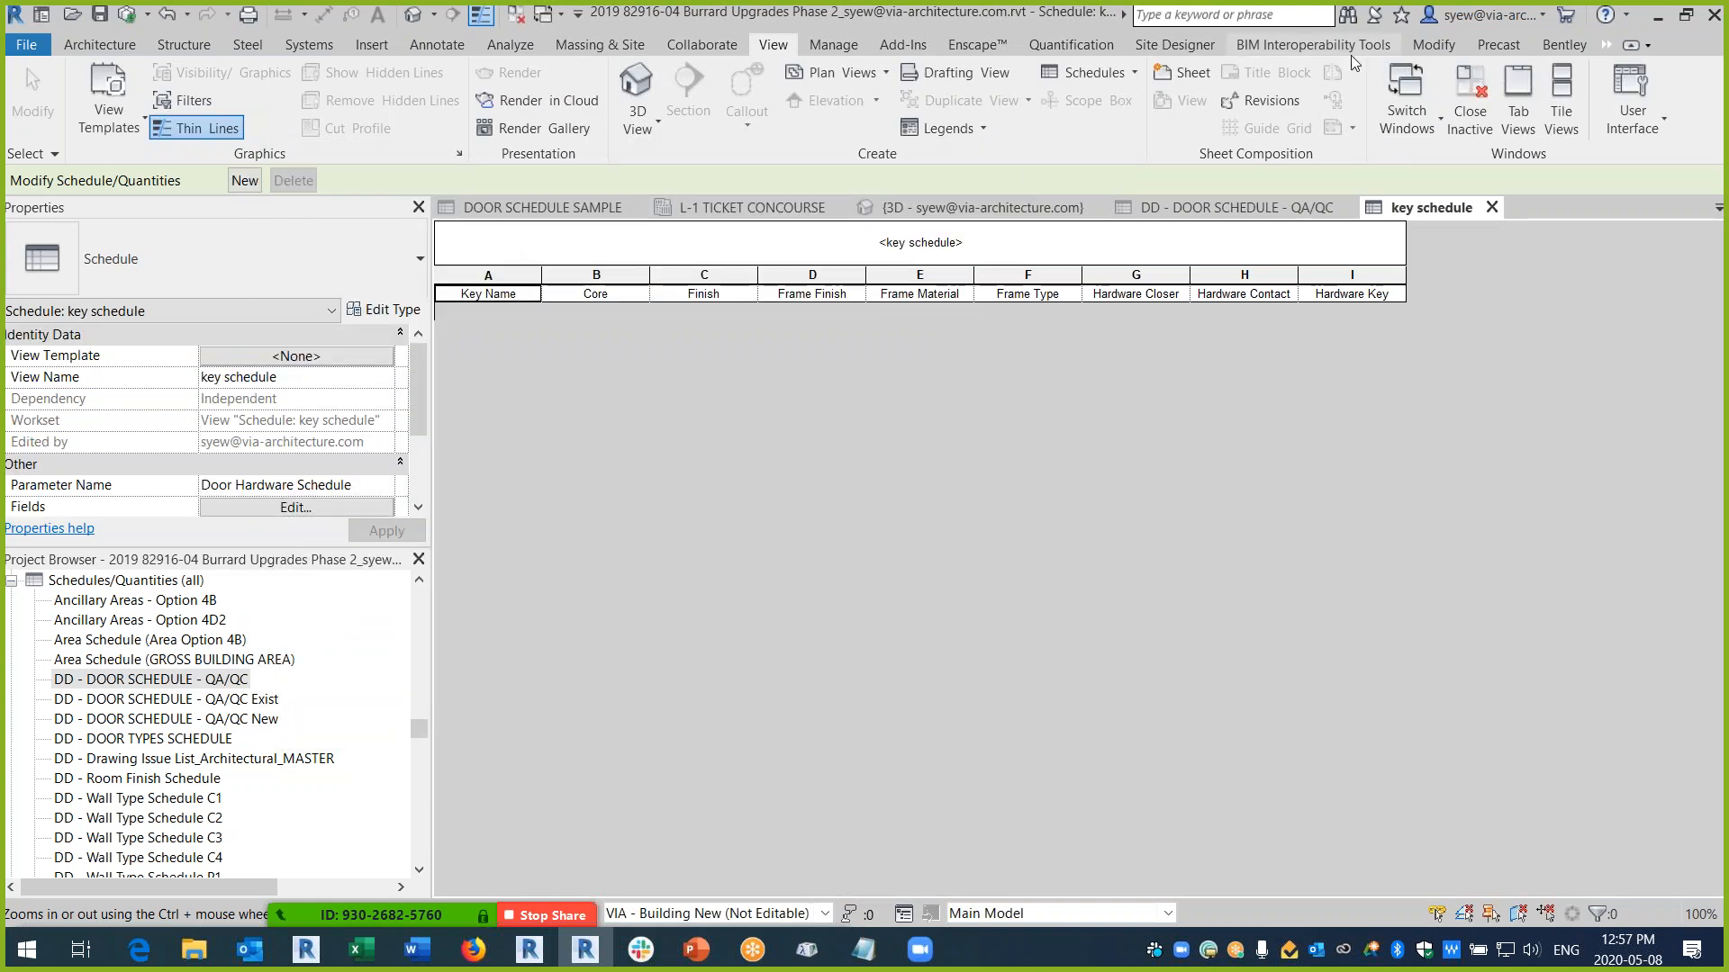
left_click(1434, 44)
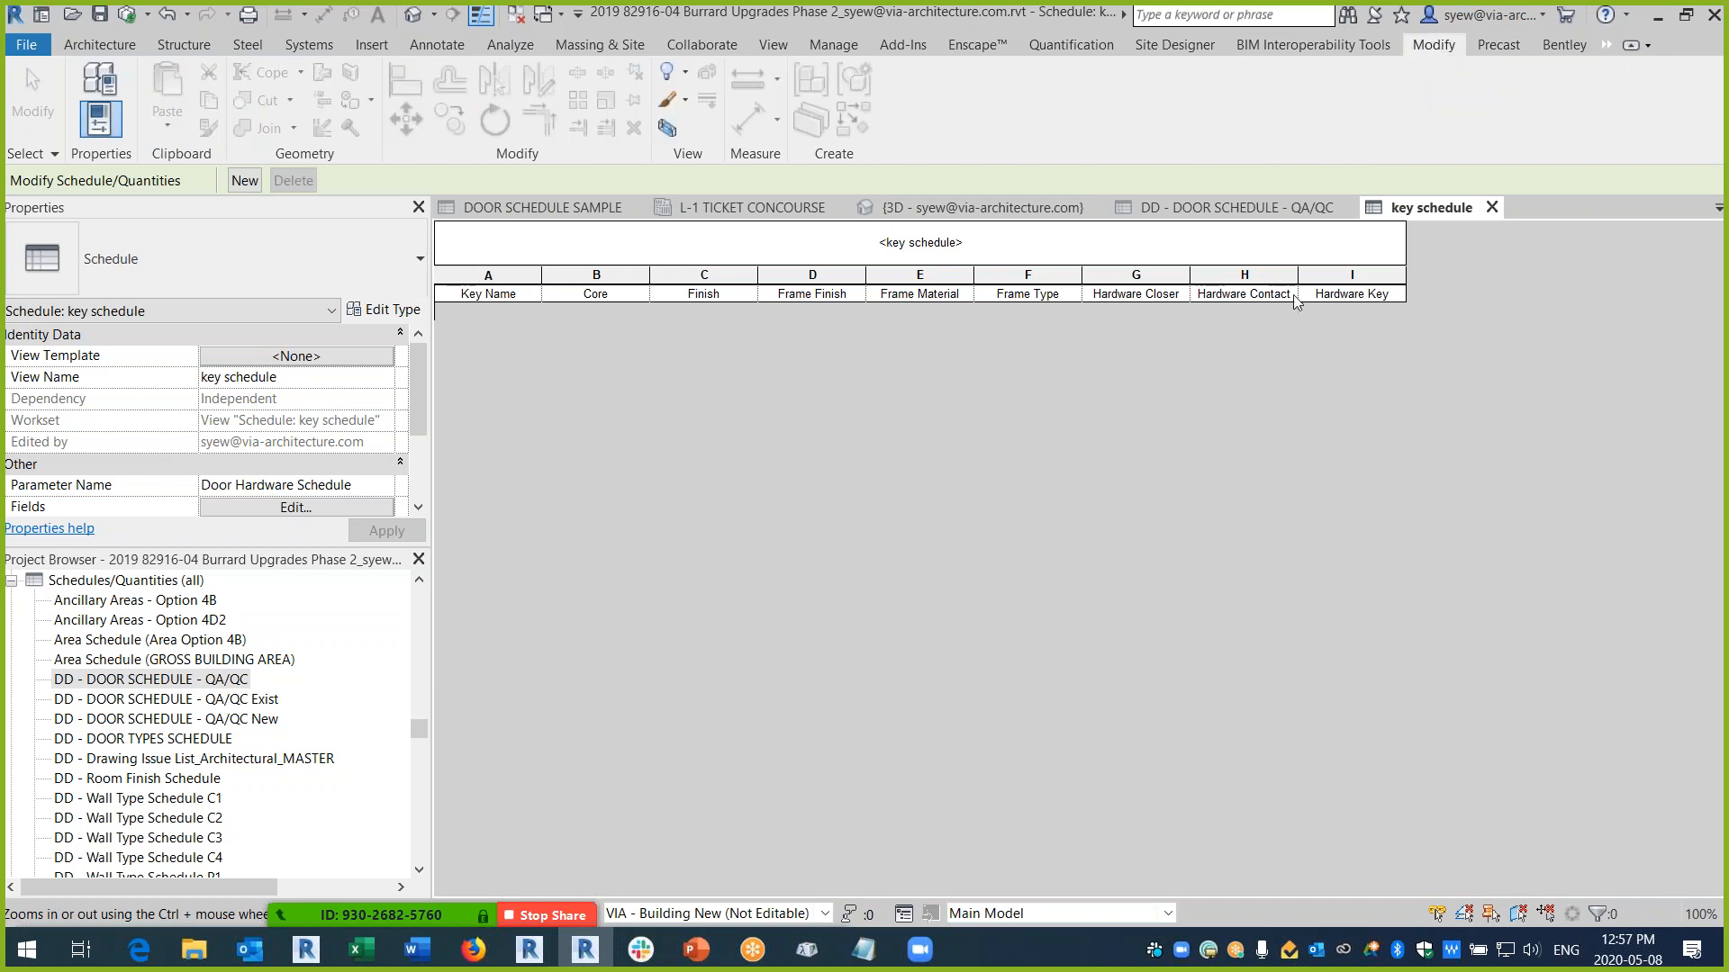
left_click_drag(1376, 296, 479, 292)
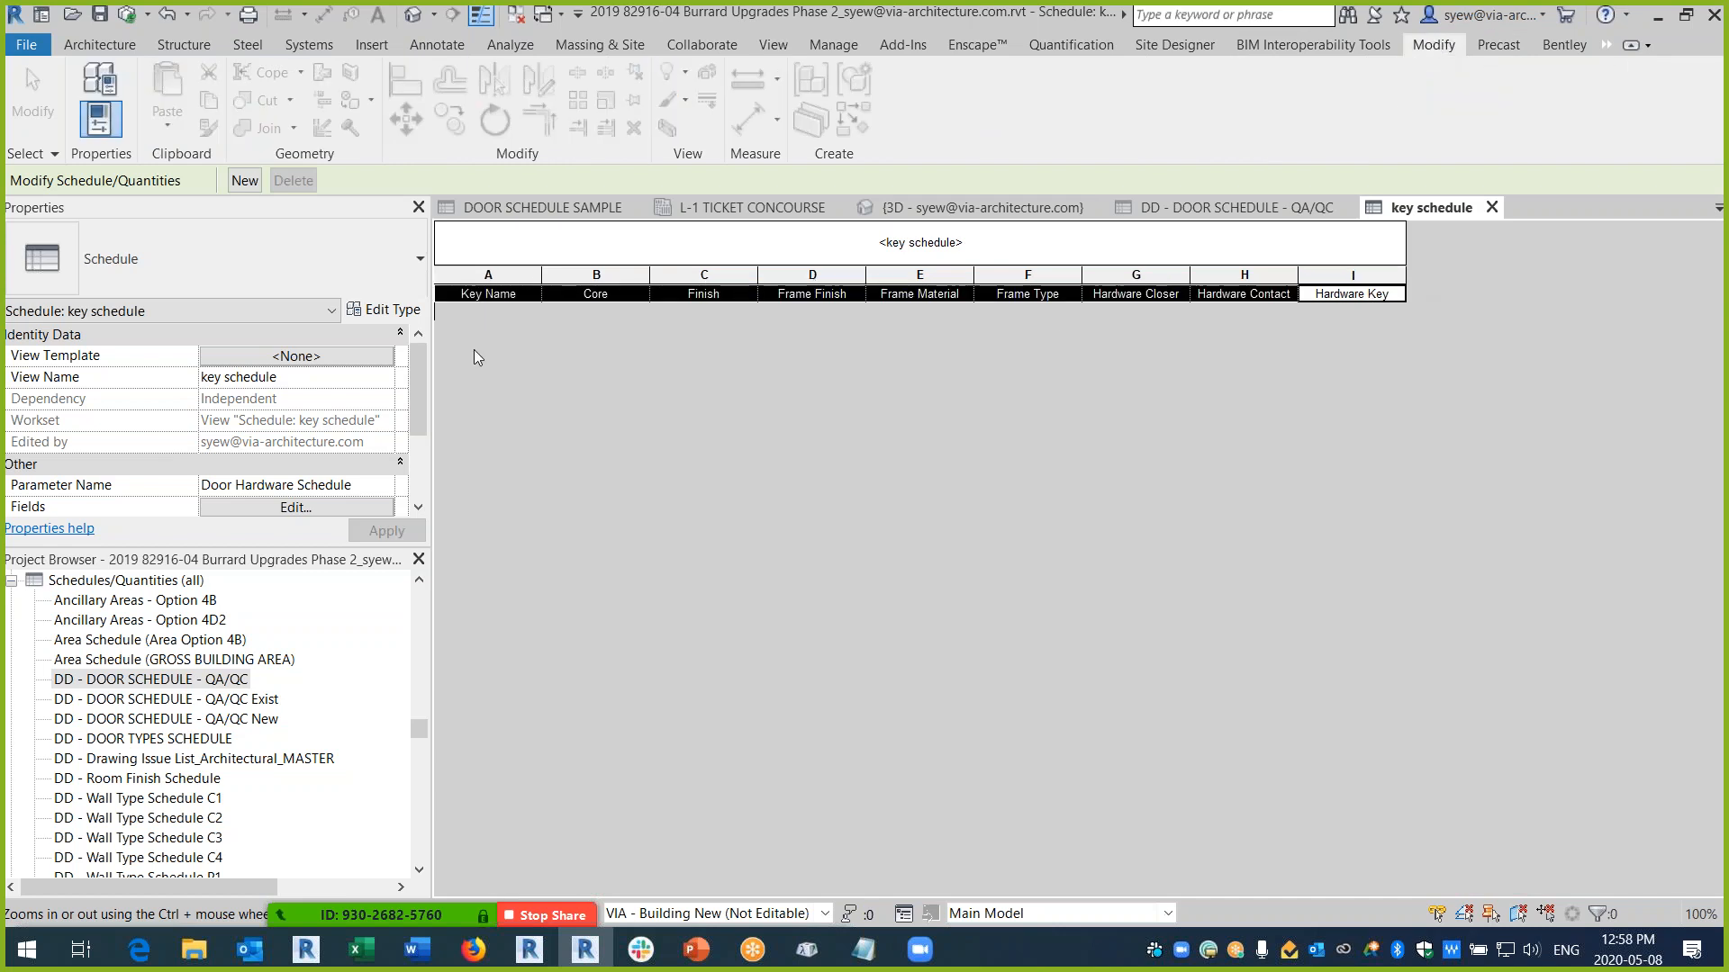
- Add a new key row to the schedule and name it "TYPE 1 - closer"
left_click(241, 184)
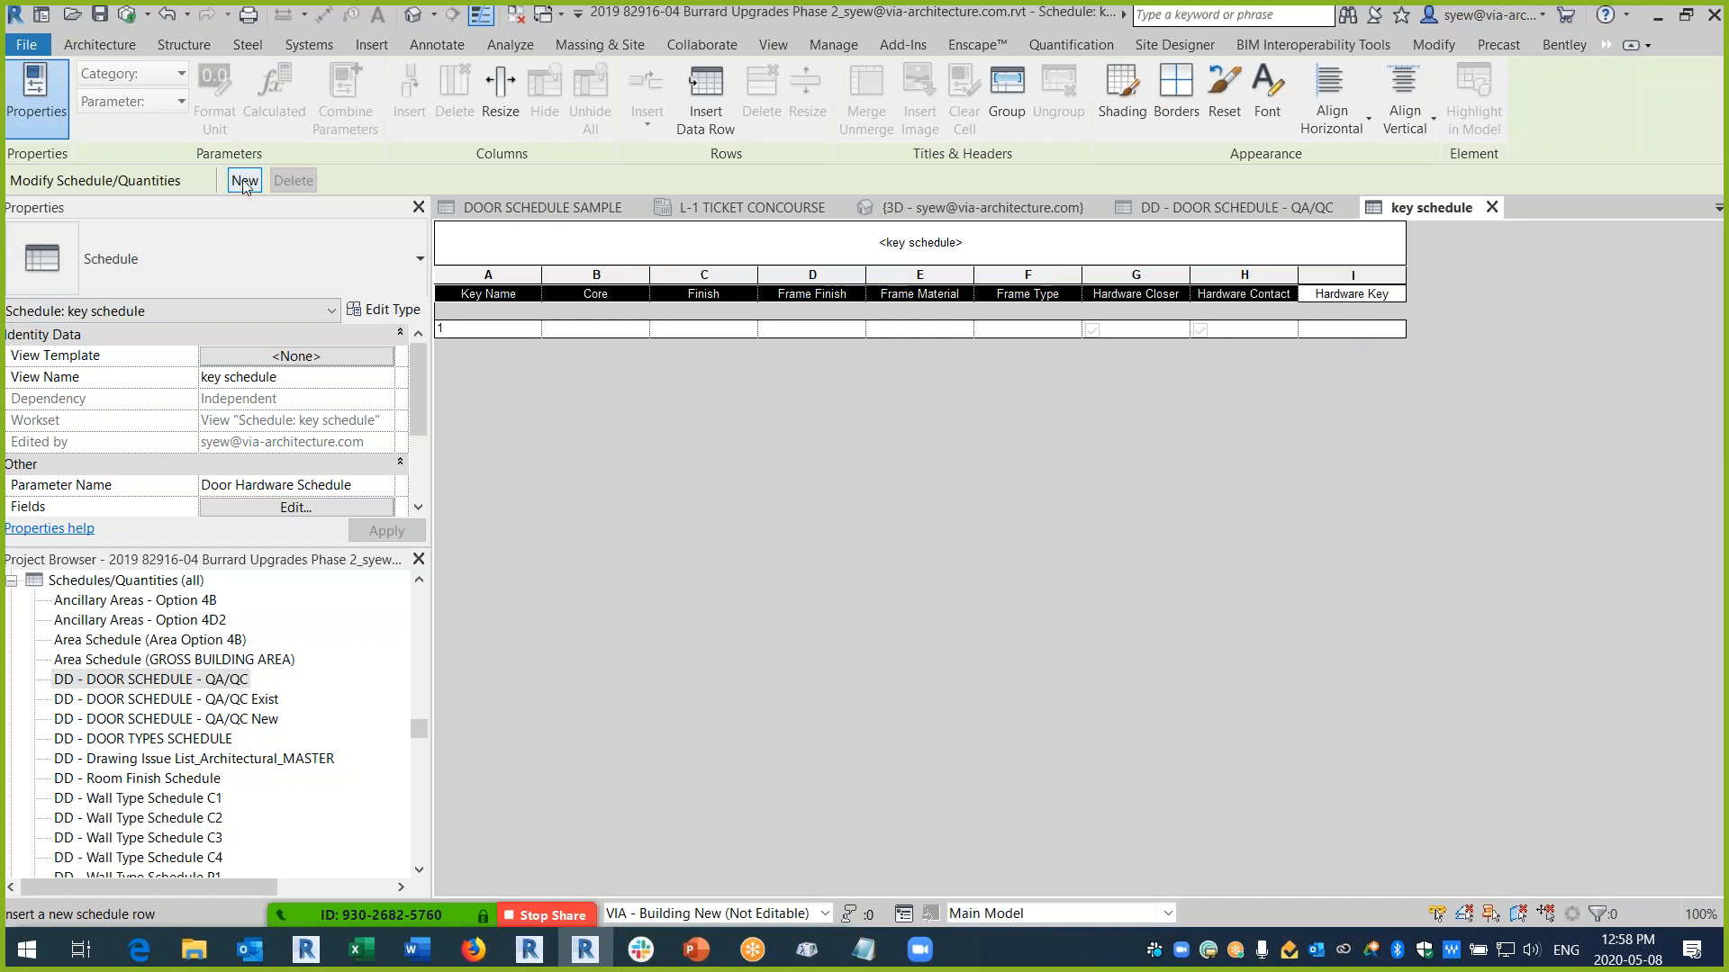
left_click(482, 327)
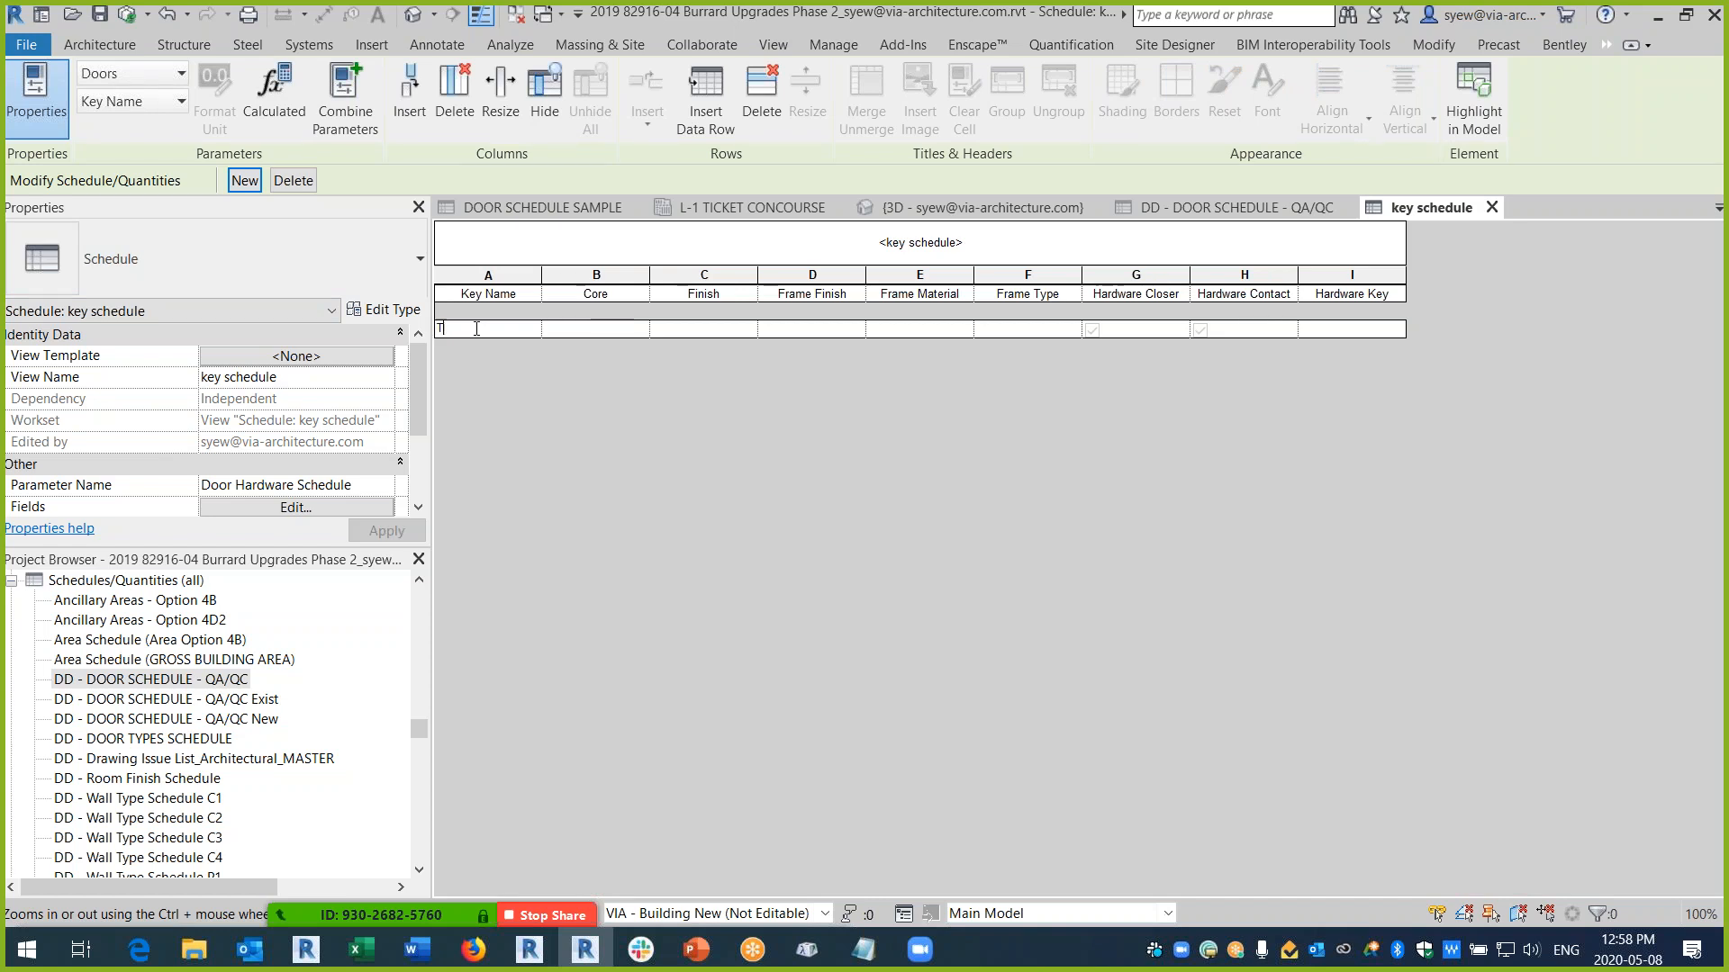
key("Return")
left_click(506, 330)
type("- closer")
- Fill the TYPE 1 row with core HM, finish T, frame finish TA and frame material TA, with Hardware Closer on and Hardware Contact off
left_click(603, 328)
type("HM")
left_click(722, 333)
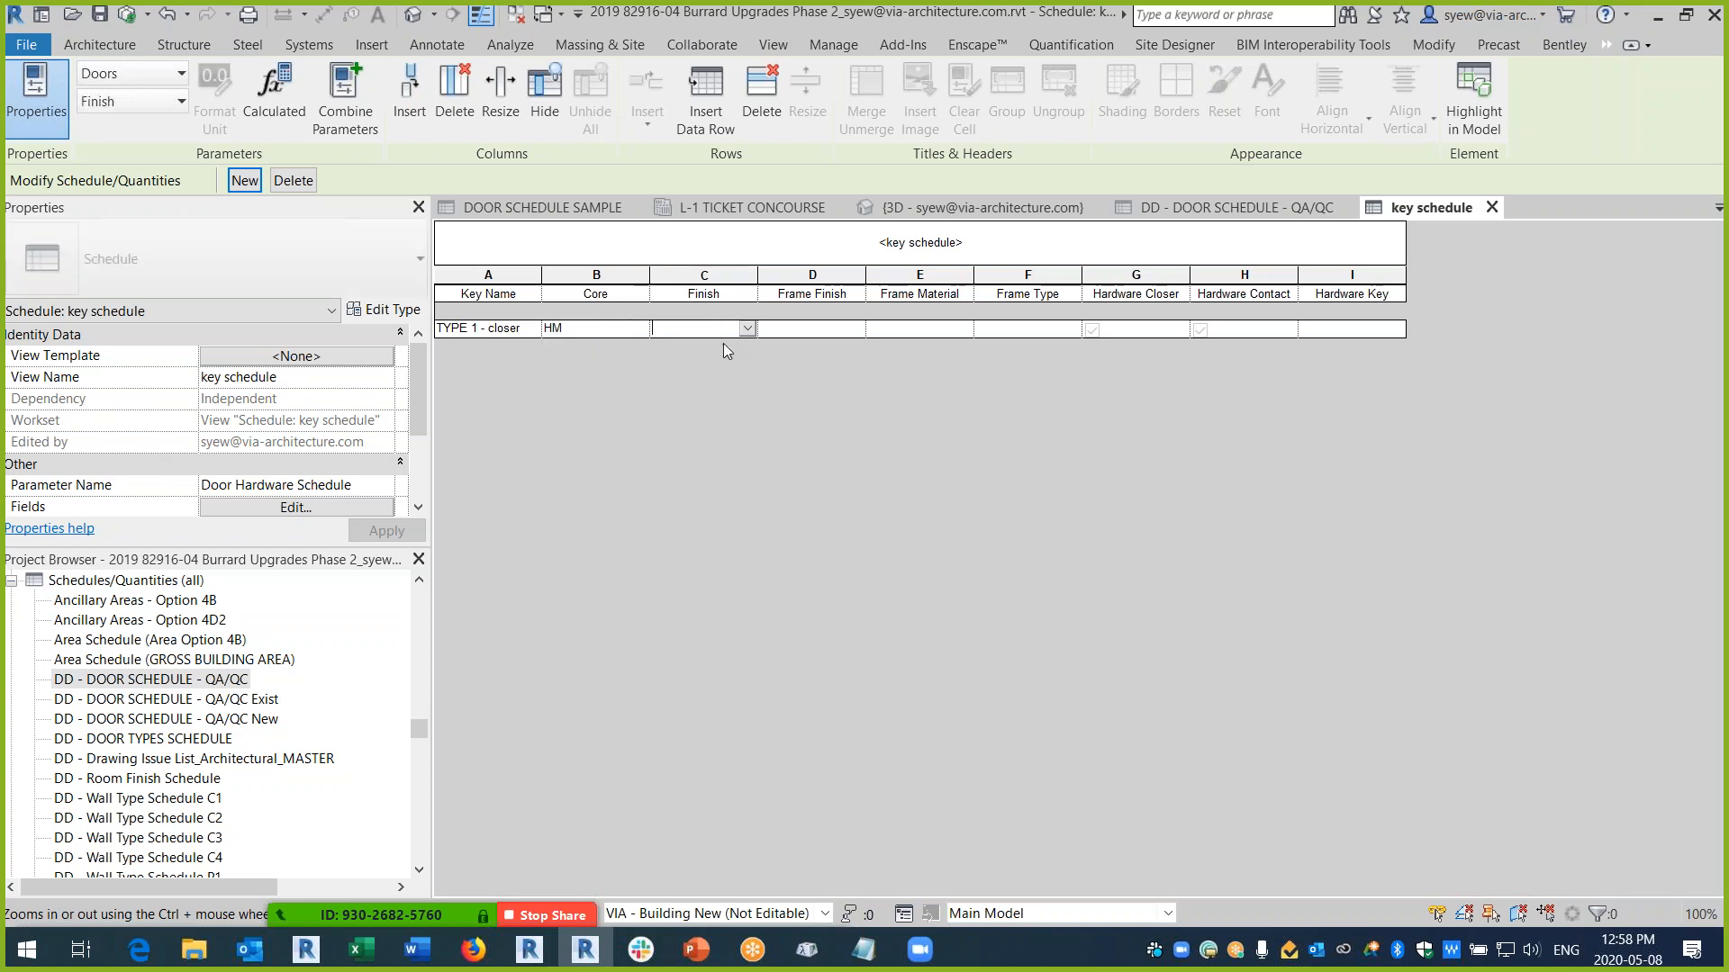
type("T")
left_click(811, 329)
type("TA")
left_click(931, 331)
type("TA")
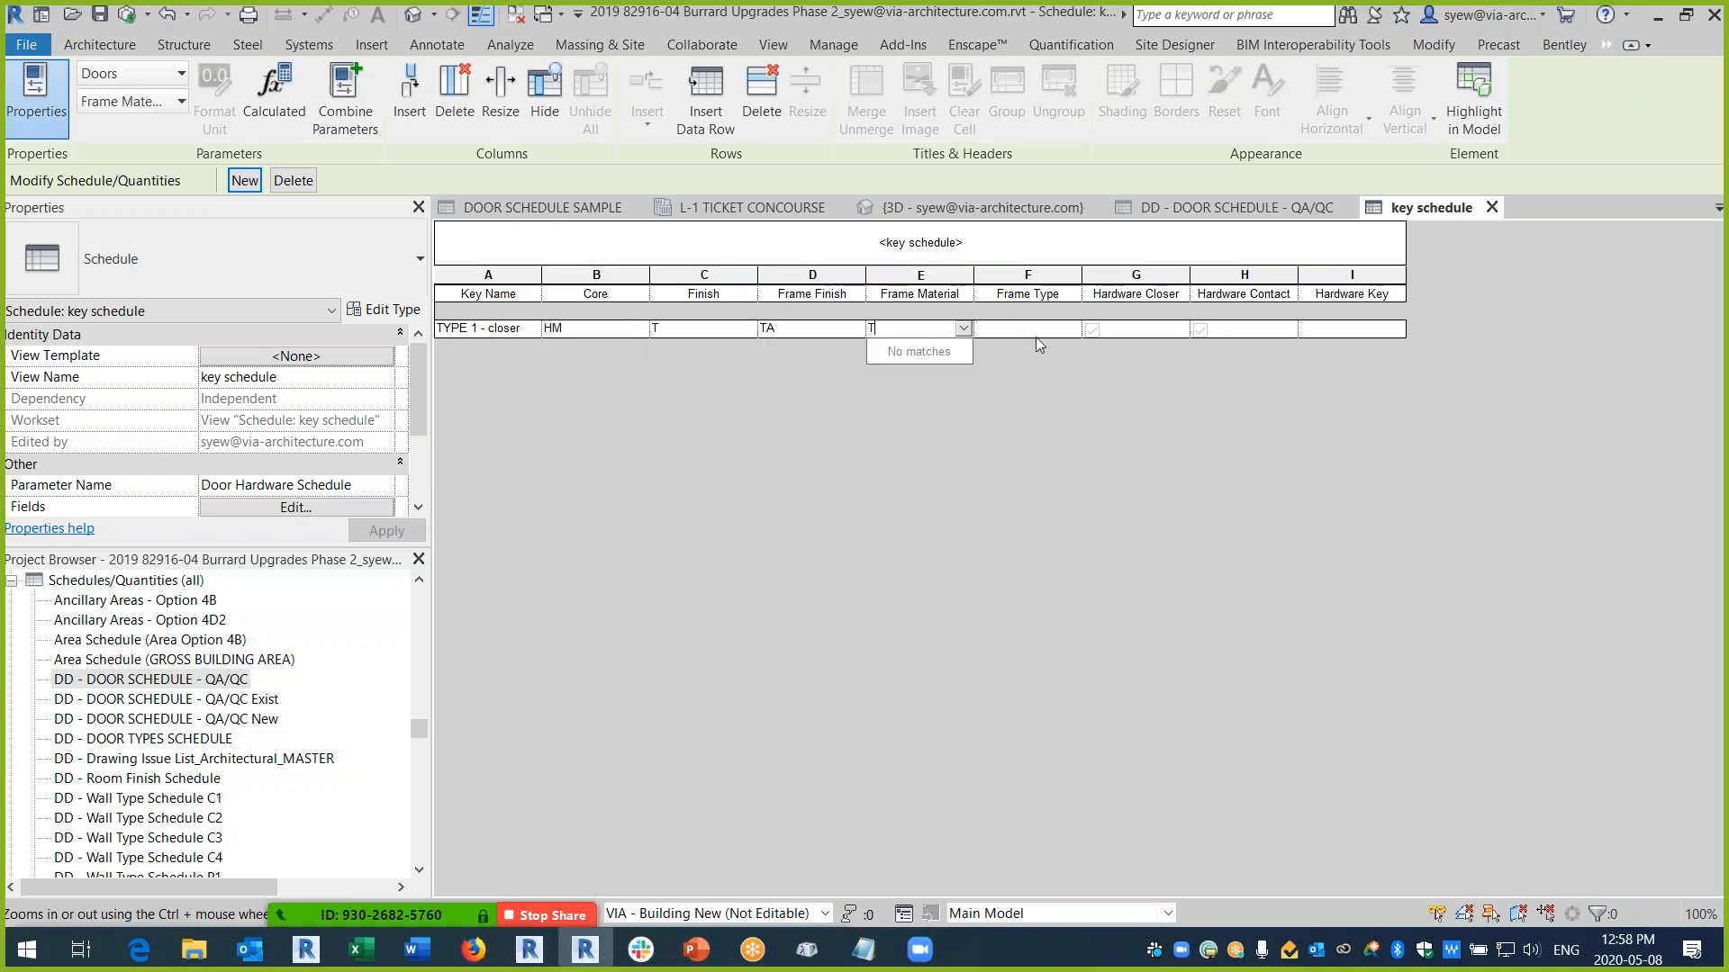
left_click(1109, 332)
left_click(1213, 333)
left_click(1215, 329)
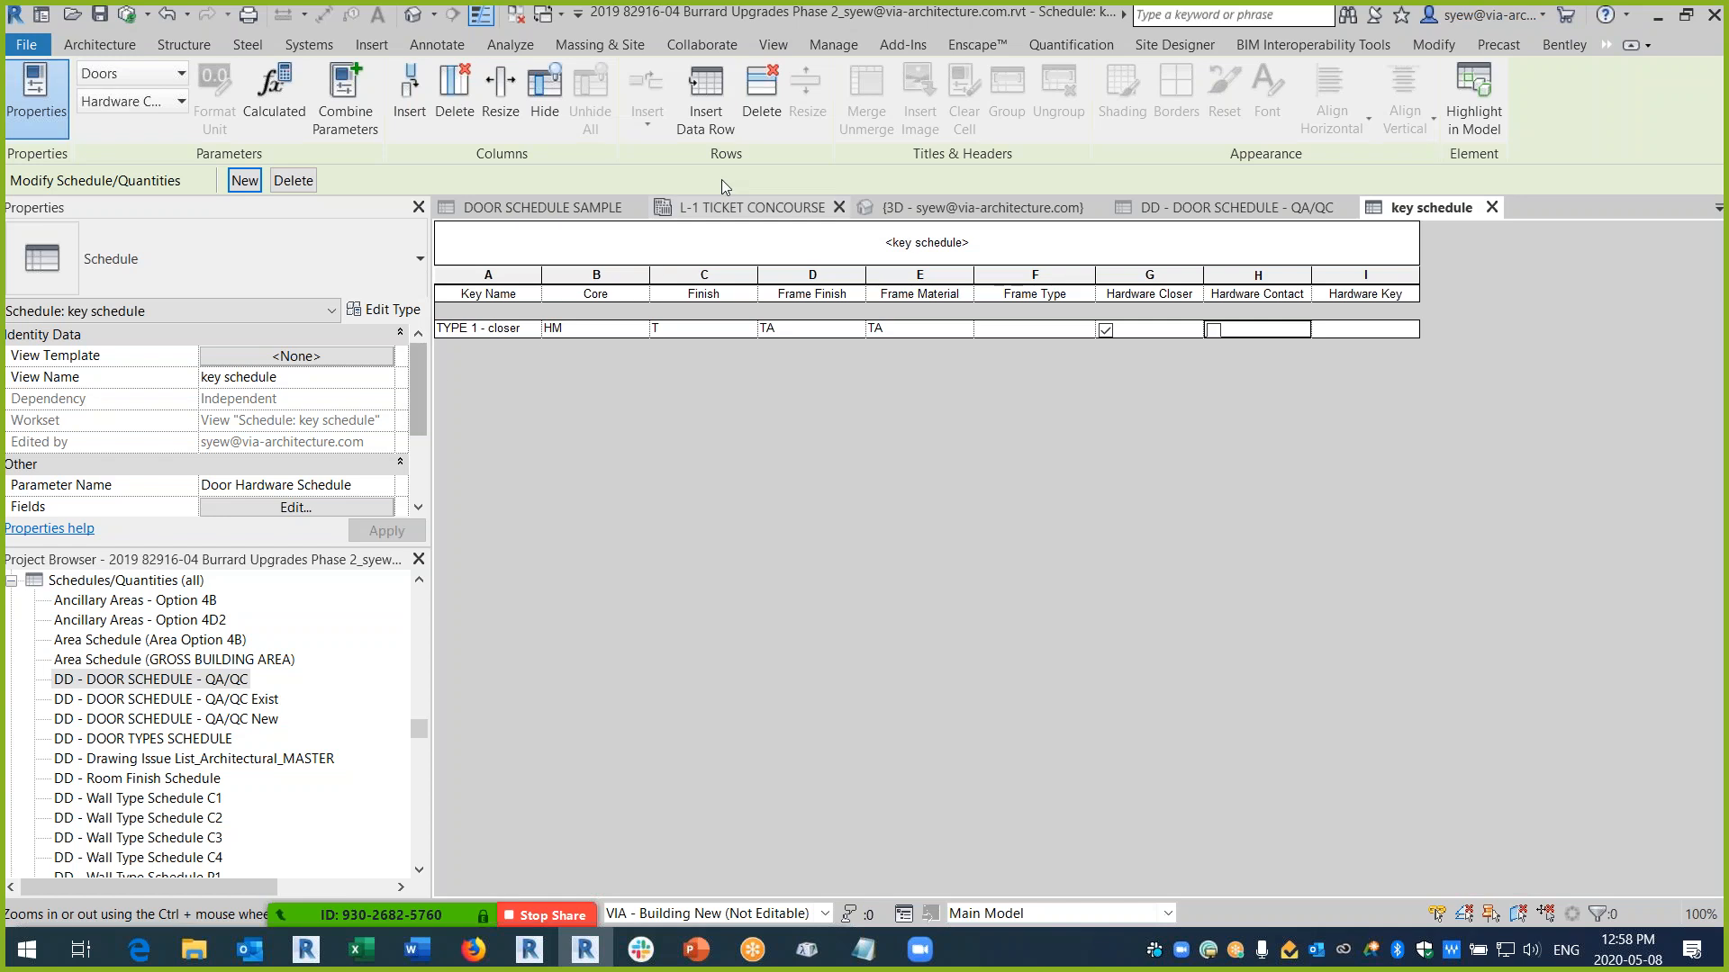
- Insert a second key row, dismissing the save reminder, and name it "TYPE 2 - HWAW"
left_click(720, 106)
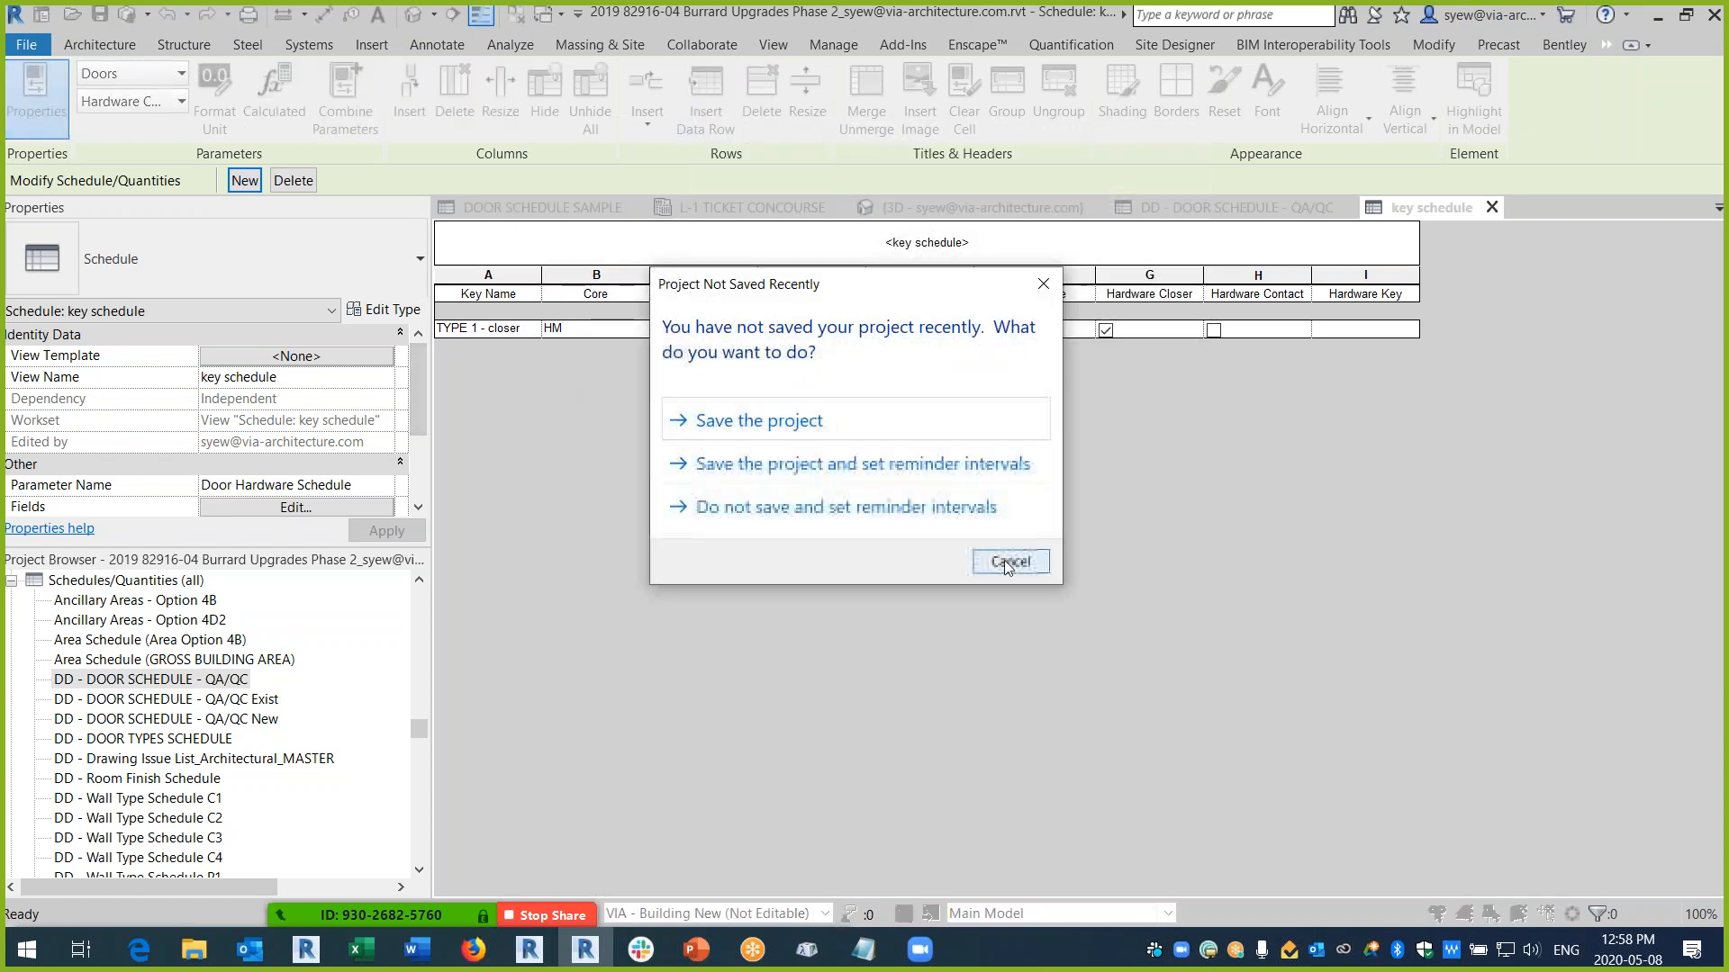
left_click(1010, 561)
type("TYE")
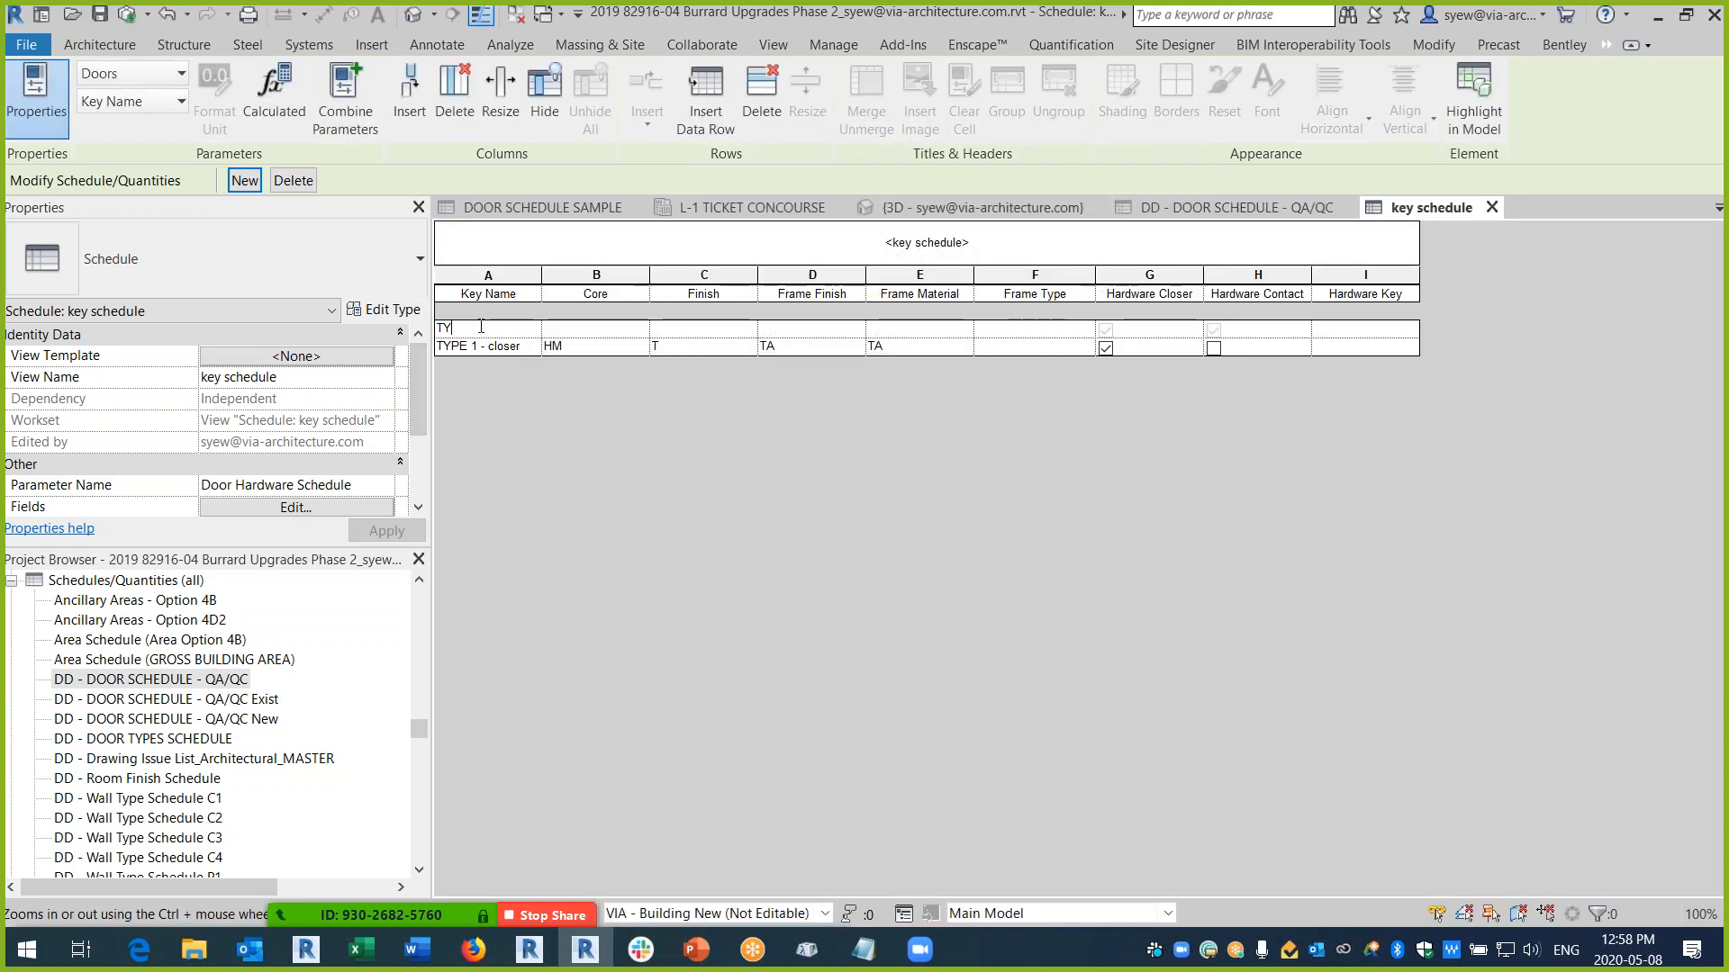
key("BackSpace")
type("PE 2 - HWA")
- Fill the TYPE 2 row with core ASA, finish AS and frame finish SA
left_click(583, 338)
type("ASA")
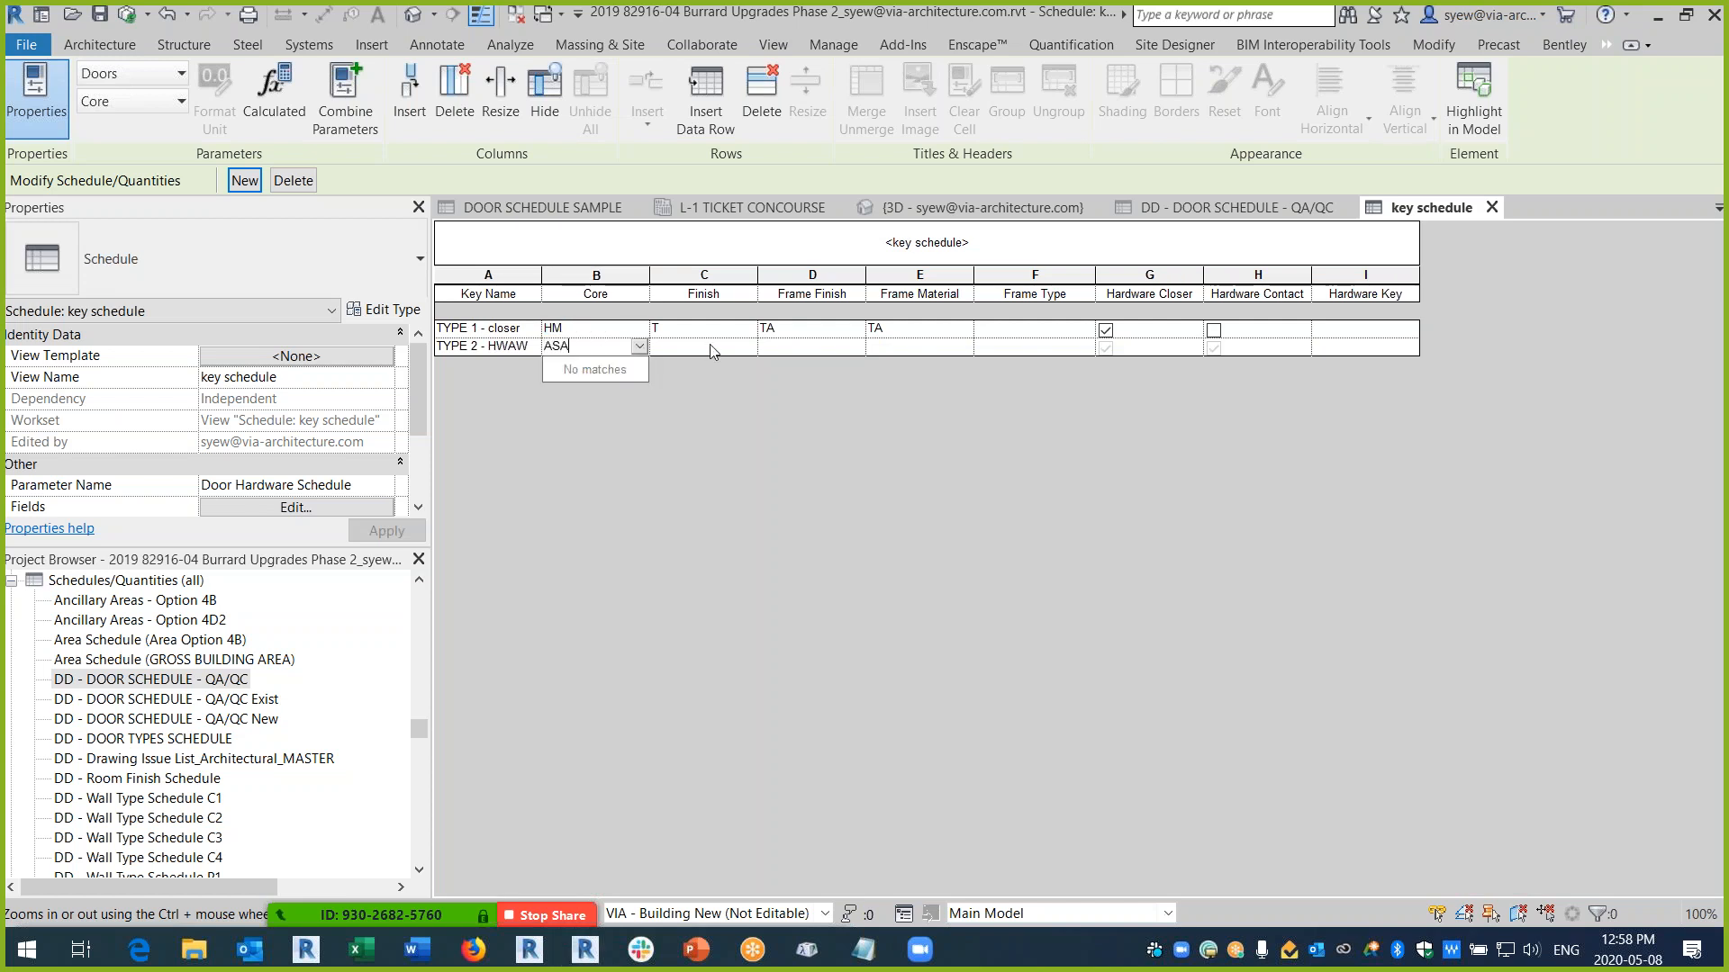
key("Tab")
type("AS")
key("Tab")
type("SA")
key("Tab")
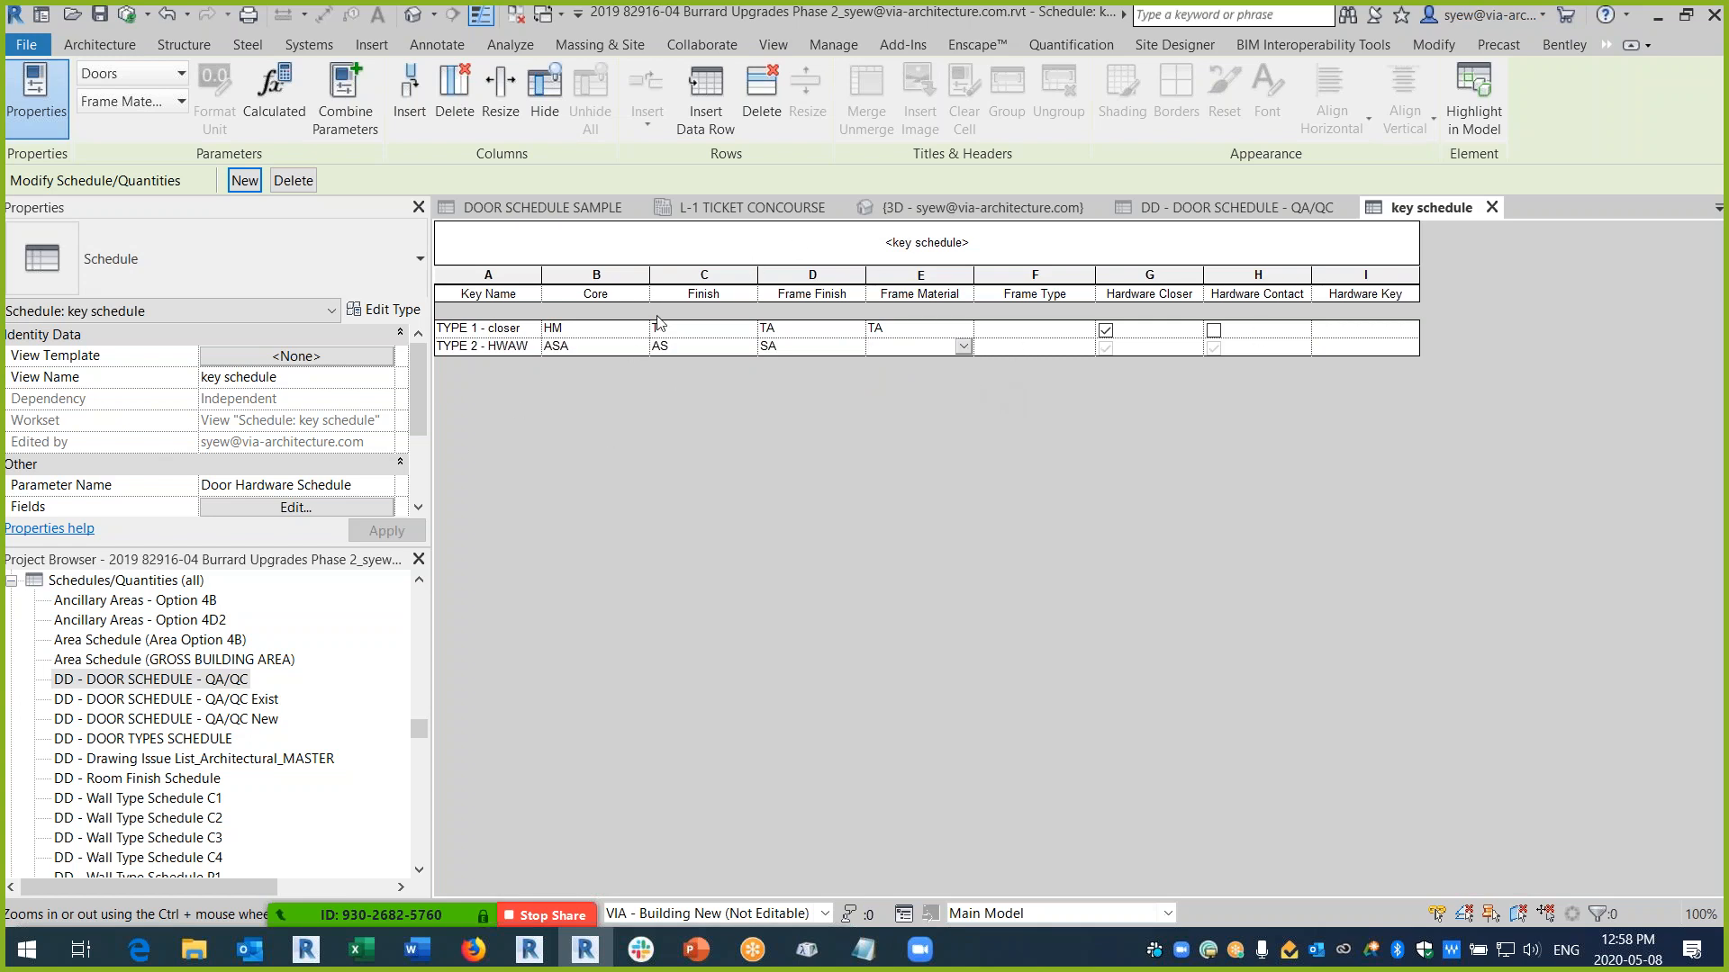
- Switch to the 3D view and set the Door Hardware Schedule of the rolling grille door in the block wall to "TYPE 1 - closer"
left_click(411, 16)
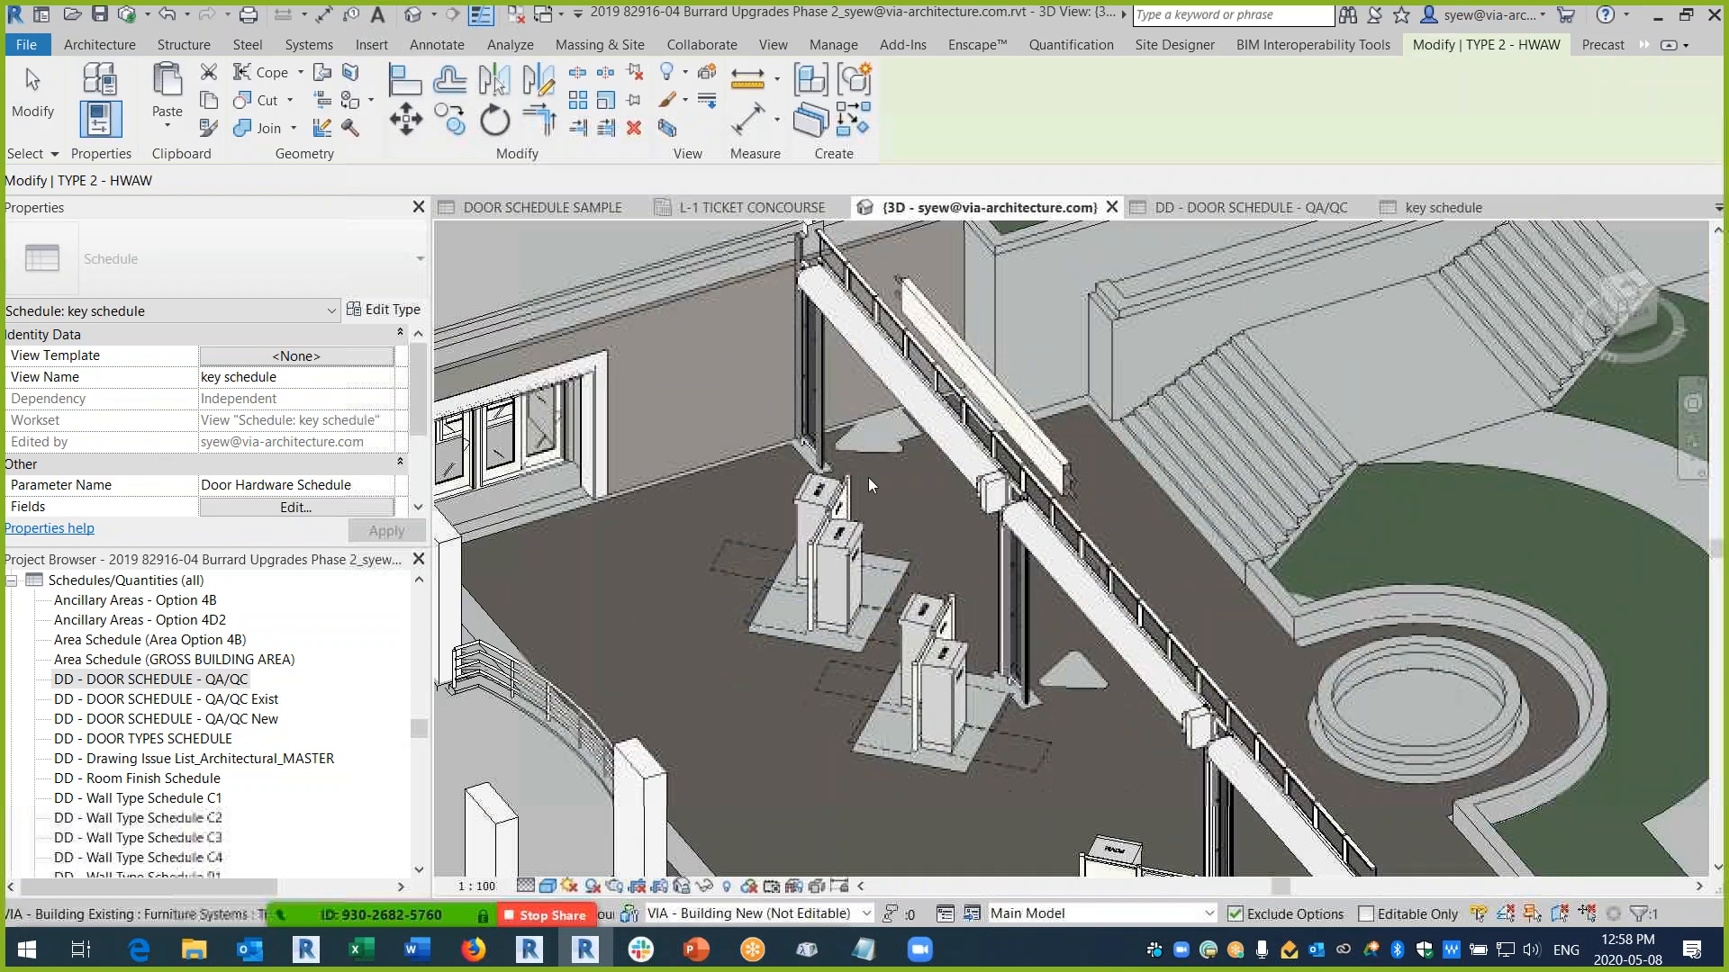
left_click(549, 389)
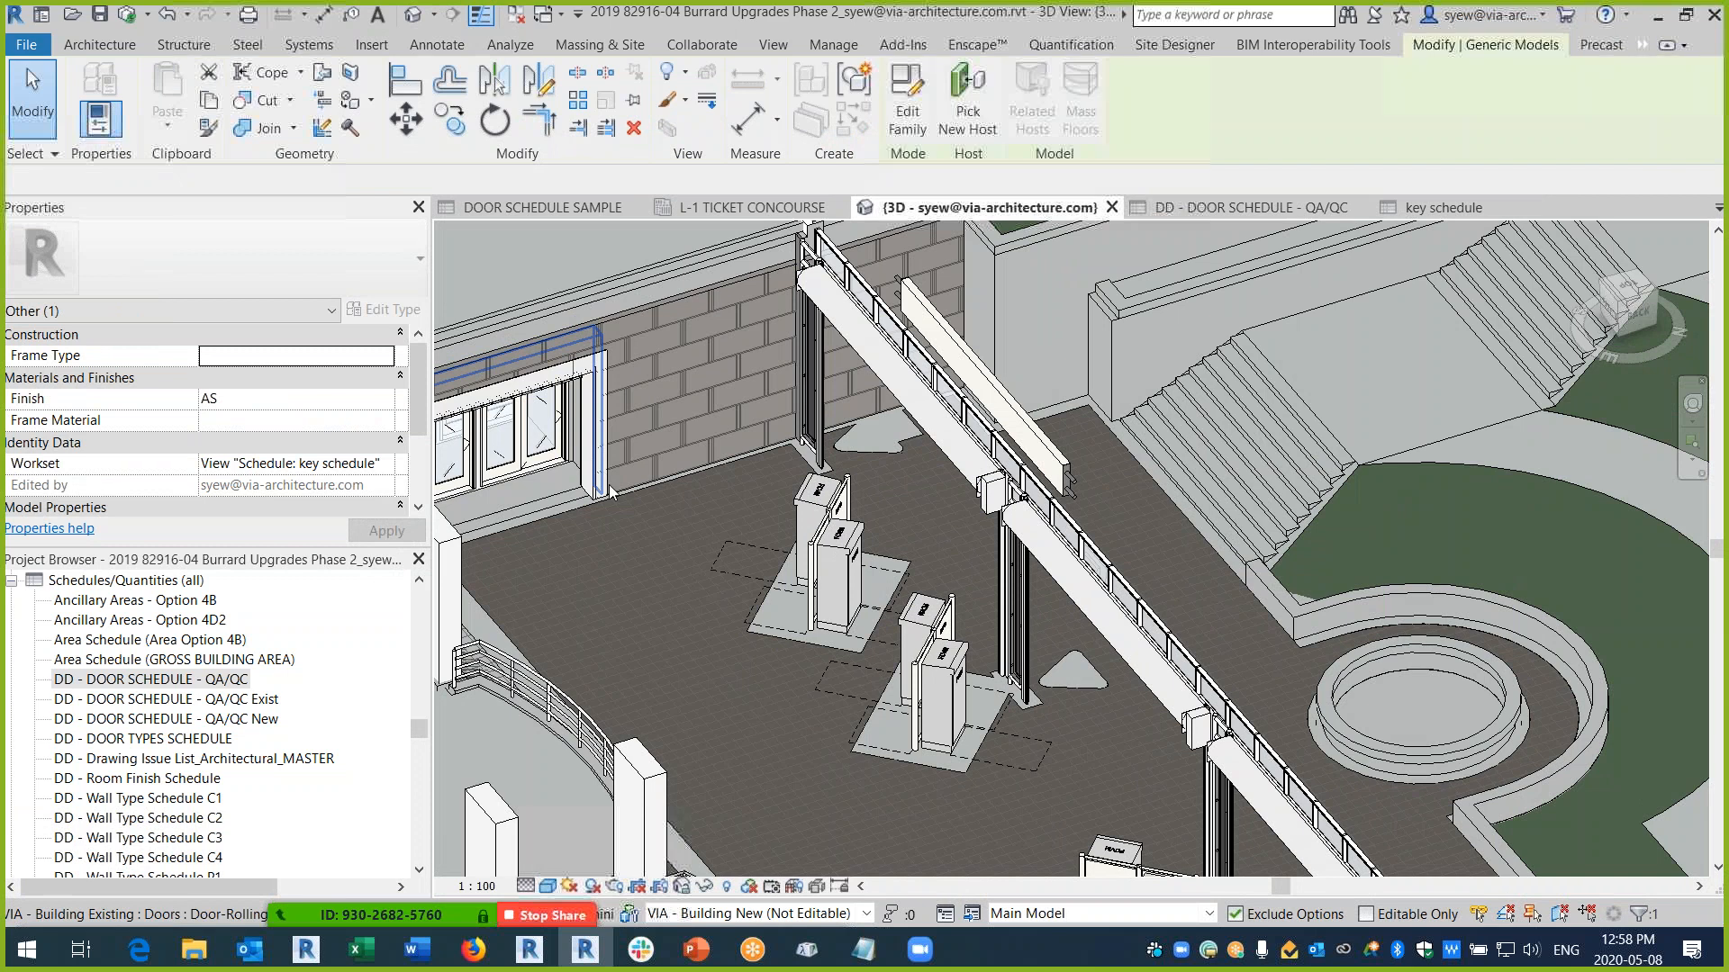
left_click(587, 487)
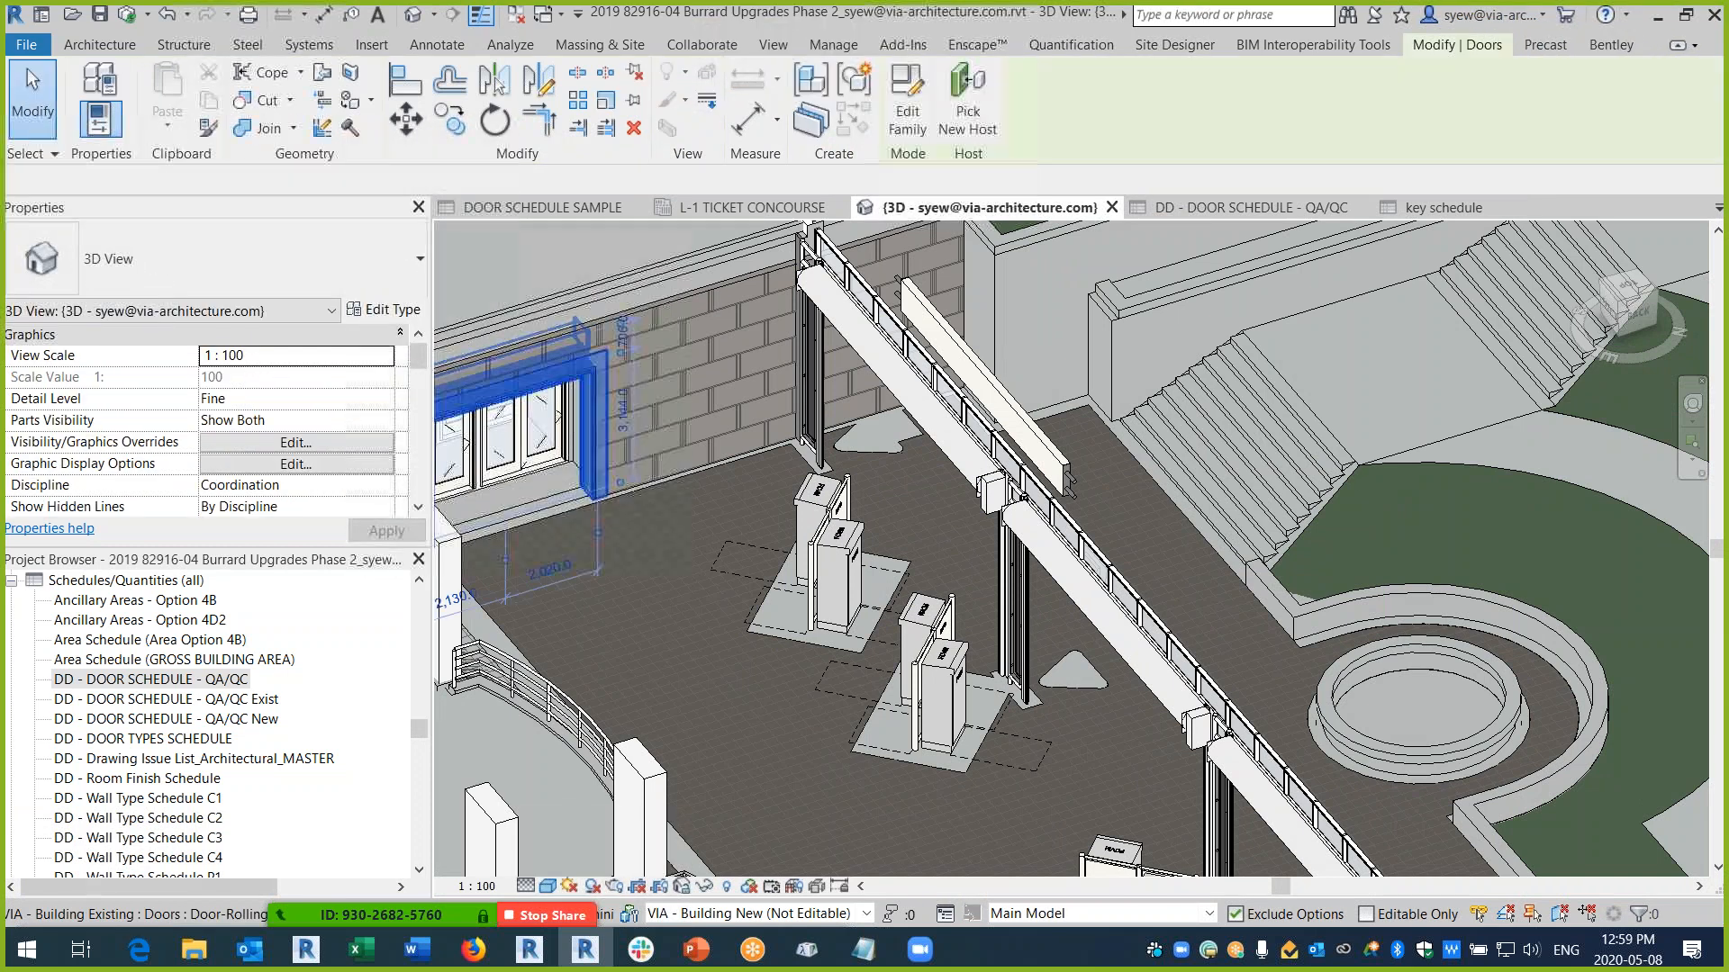
left_click_drag(417, 357, 413, 403)
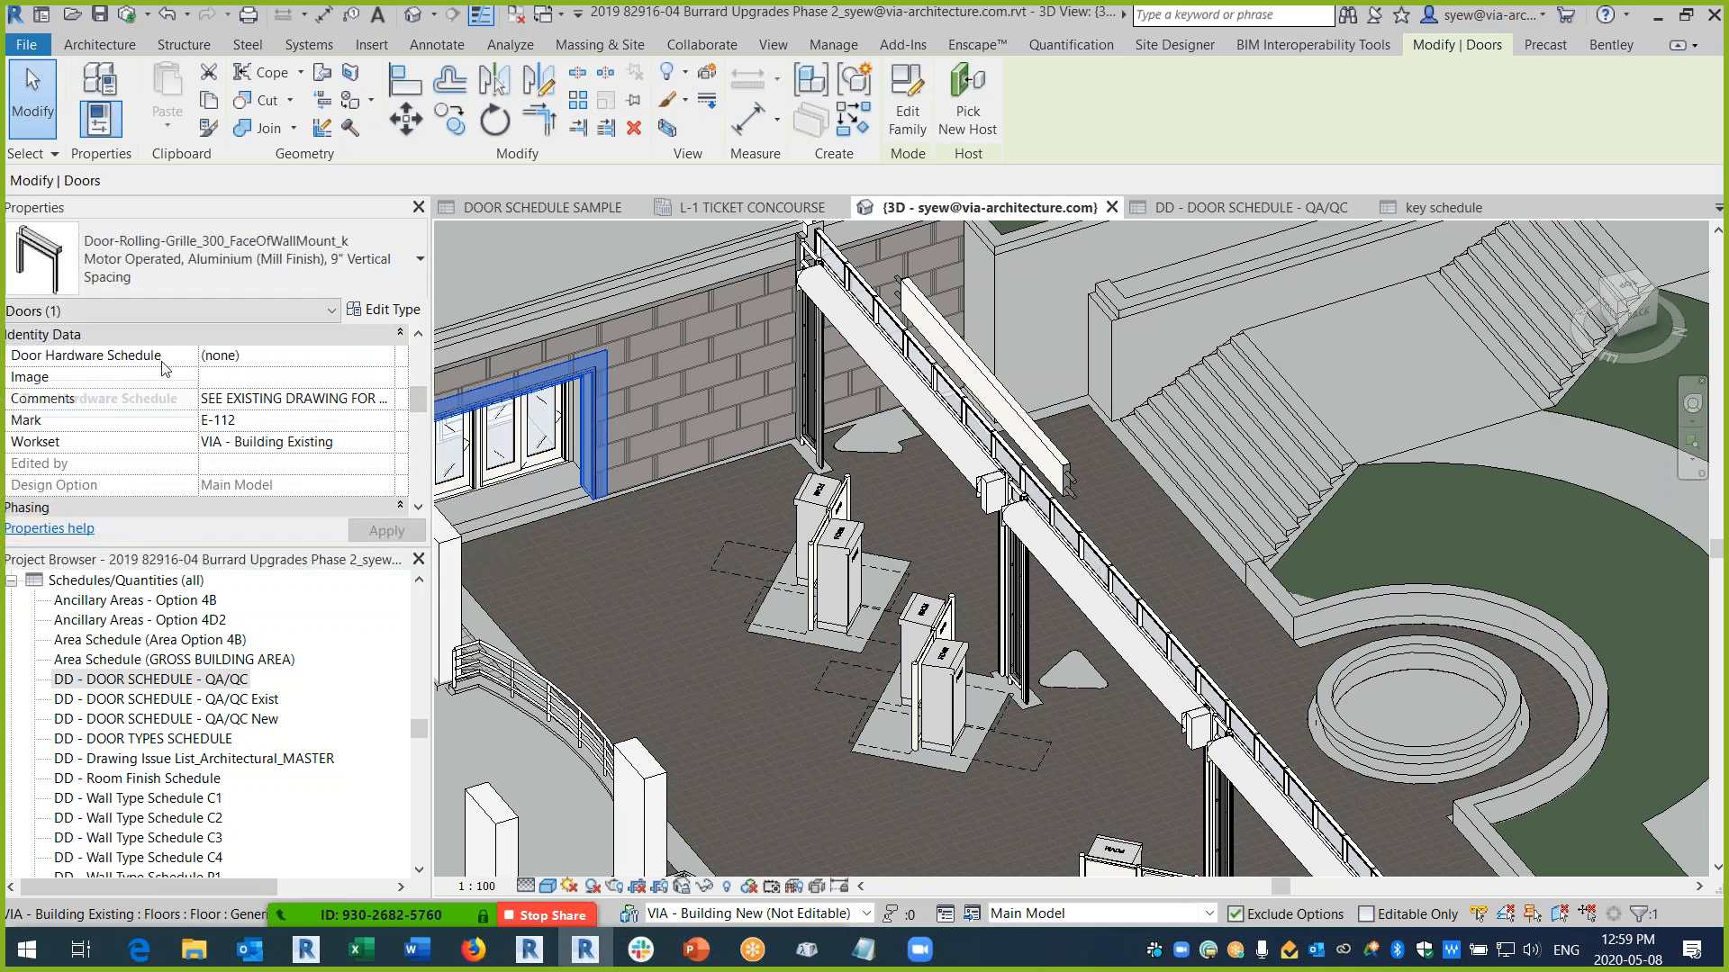
left_click(387, 356)
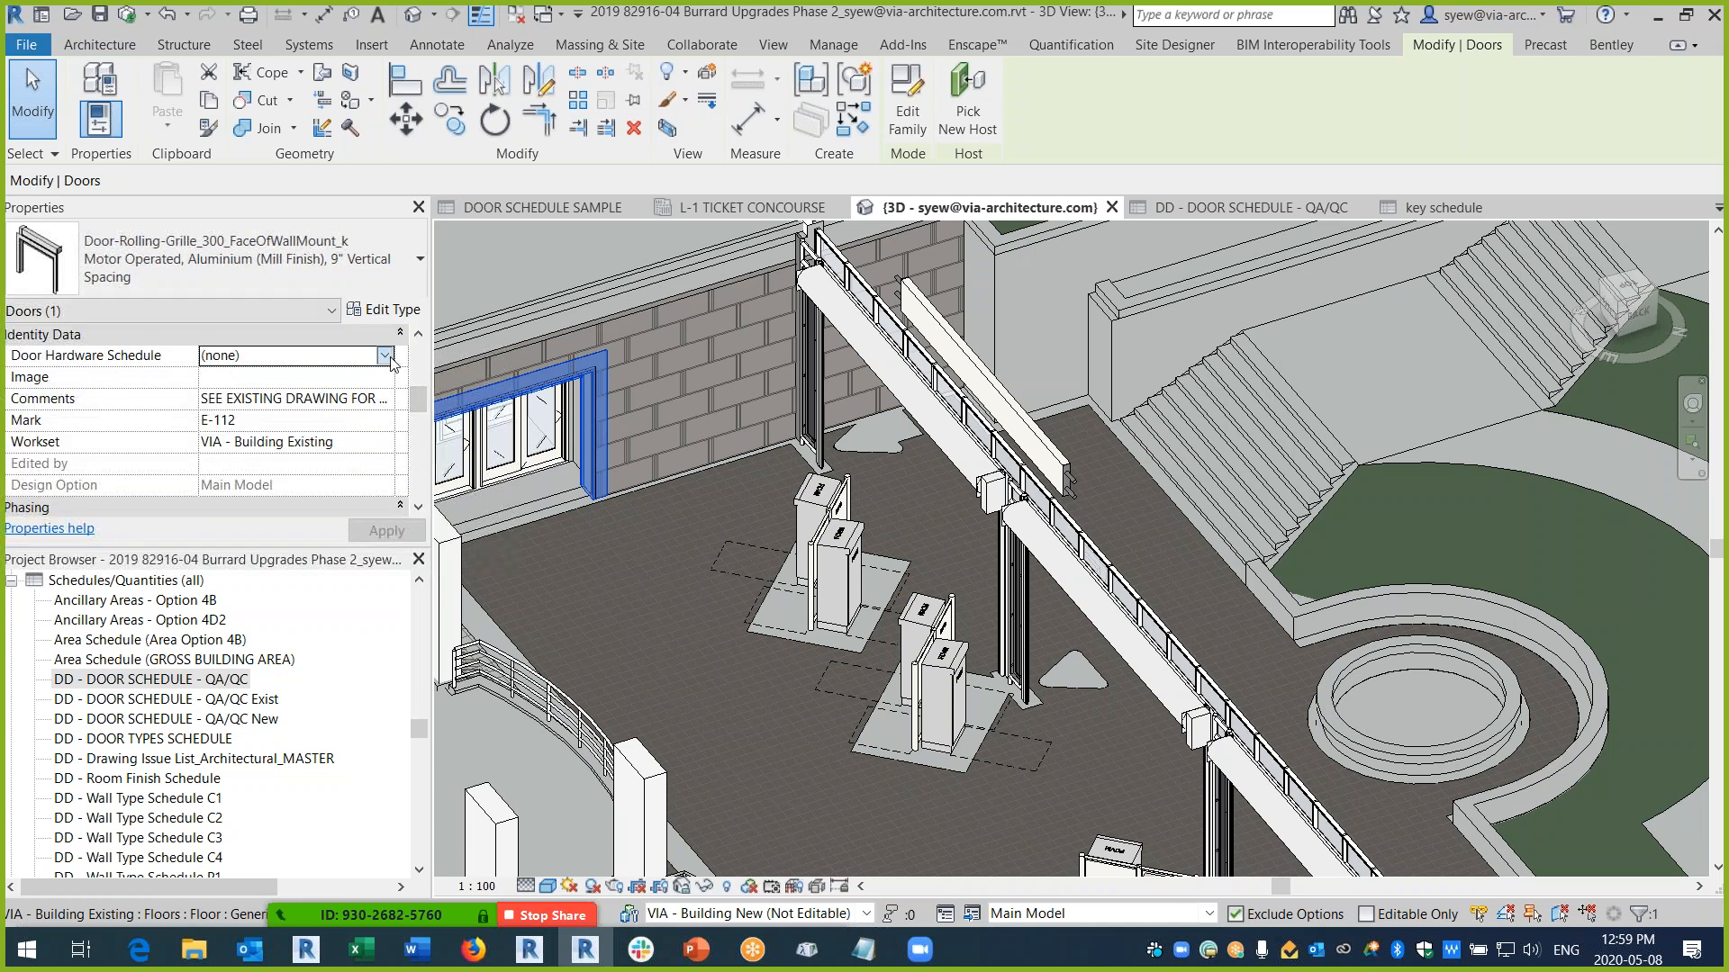
left_click(386, 356)
left_click(285, 402)
left_click_drag(417, 397, 416, 447)
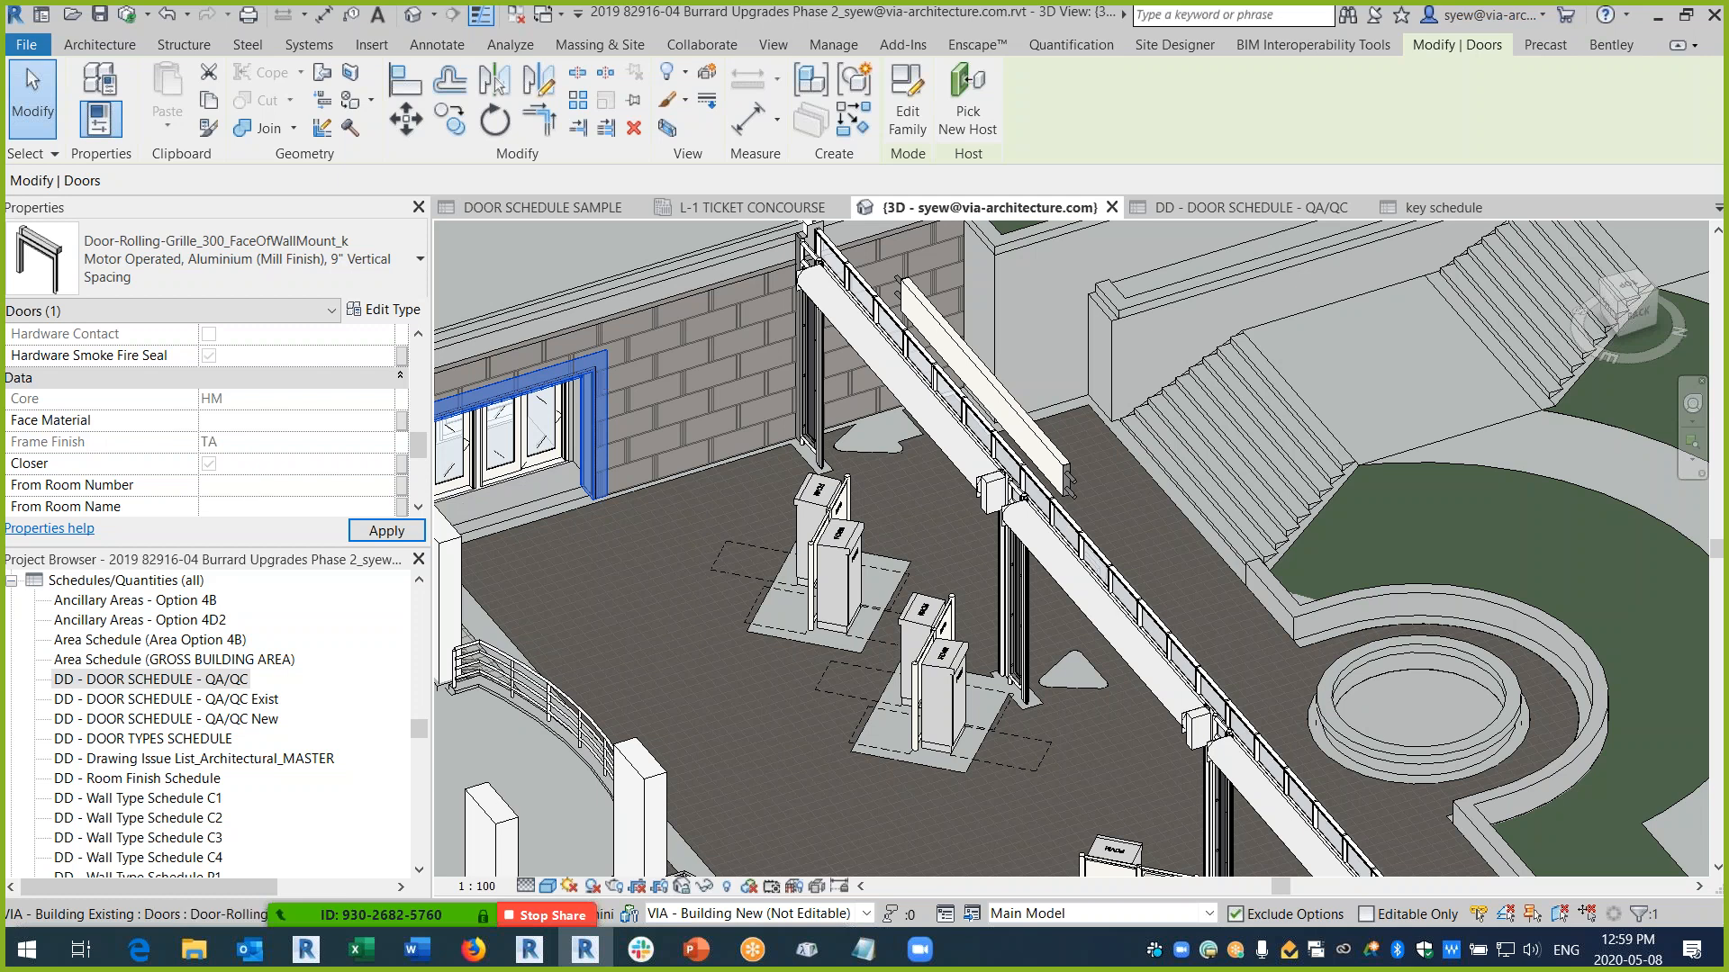
left_click(605, 373)
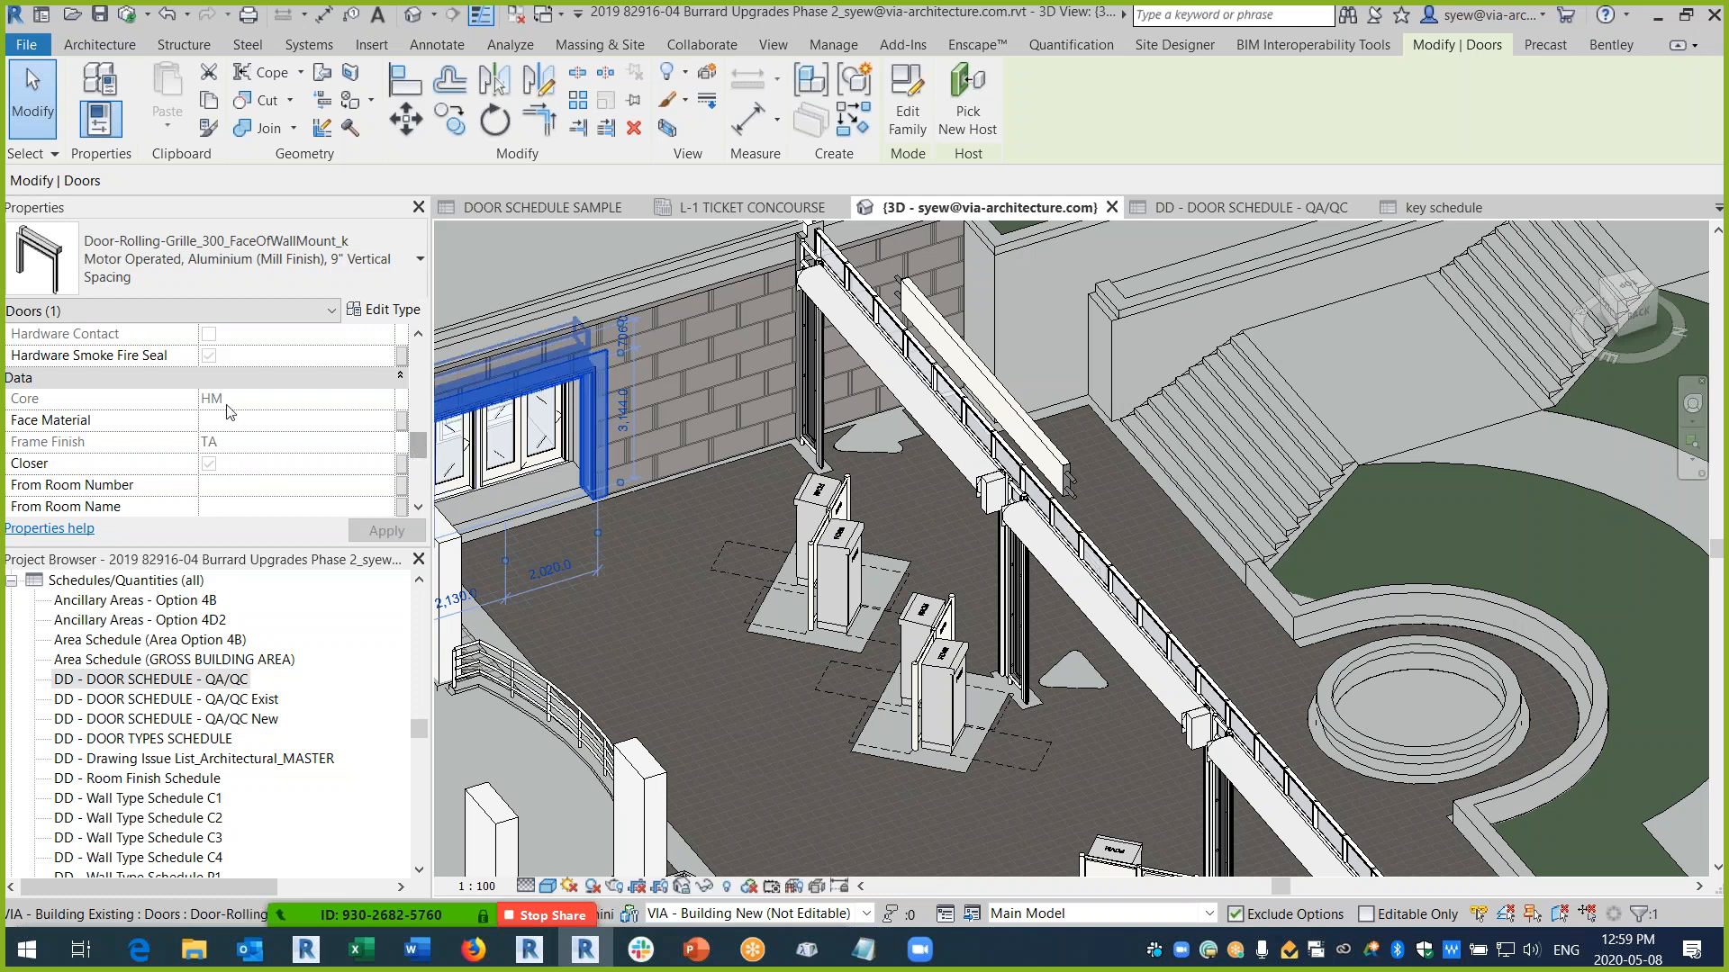
- Examine the rolling grille door's key-driven hardware and finish parameters and the available hardware keys, leaving the assigned key as is
scroll(261, 426, "up", 2)
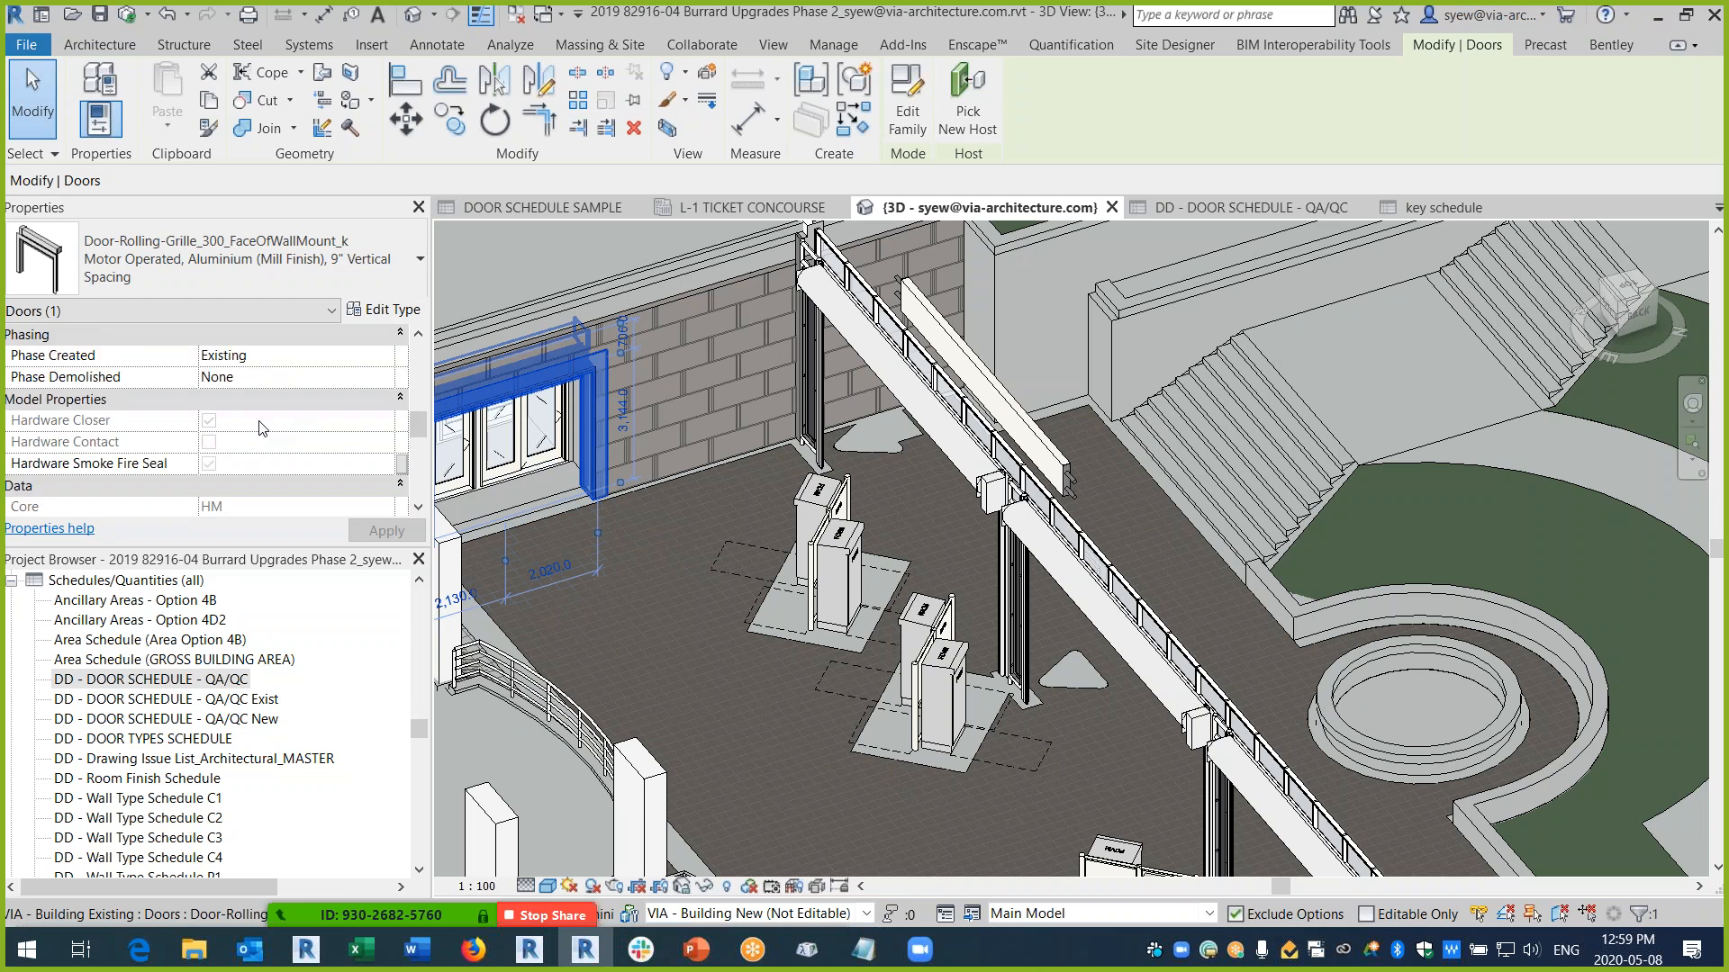
scroll(261, 428, "down", 3)
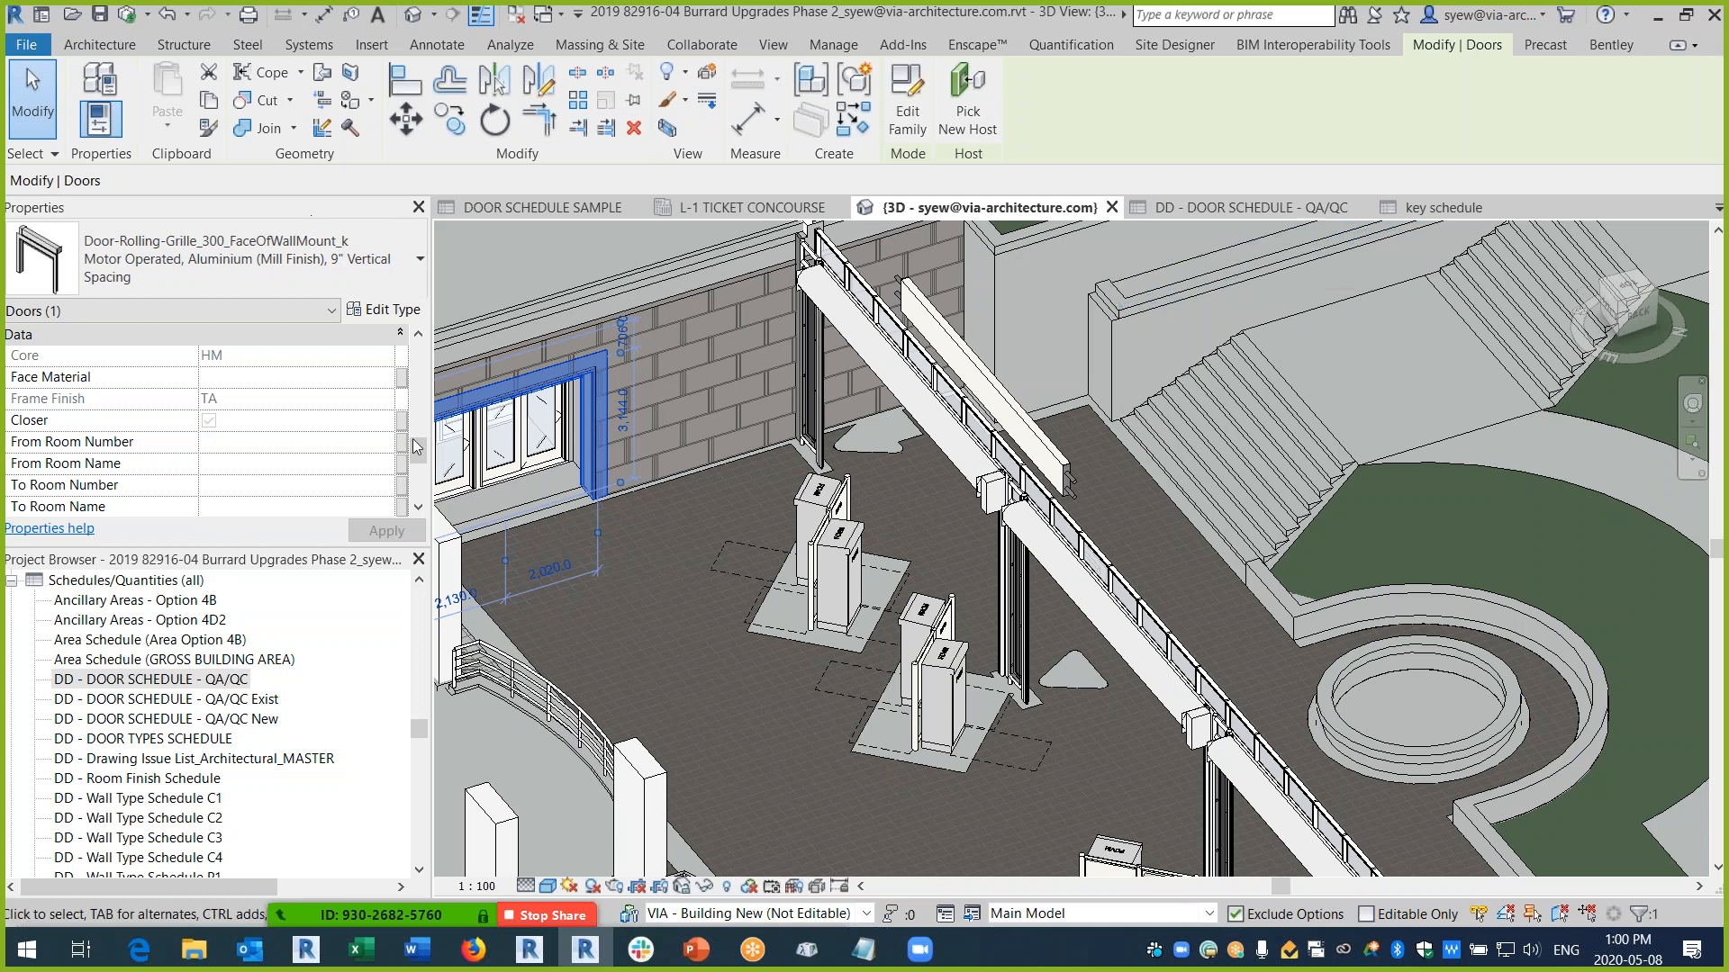
left_click_drag(416, 457, 417, 392)
left_click(384, 443)
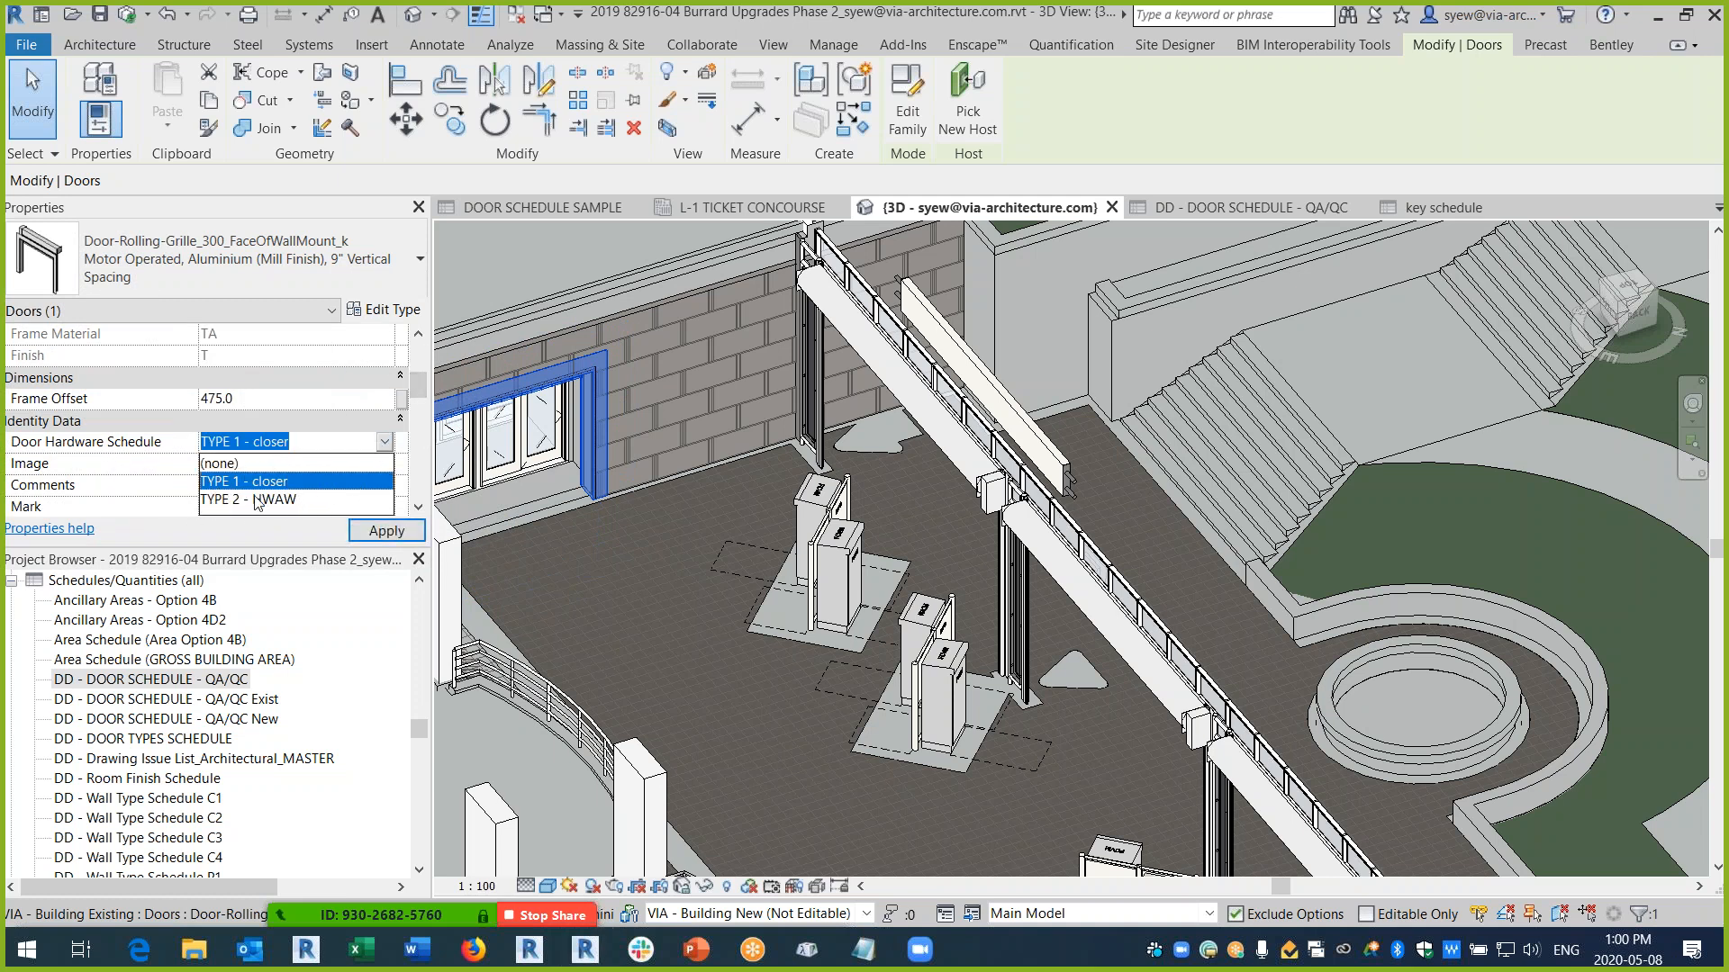
left_click(407, 393)
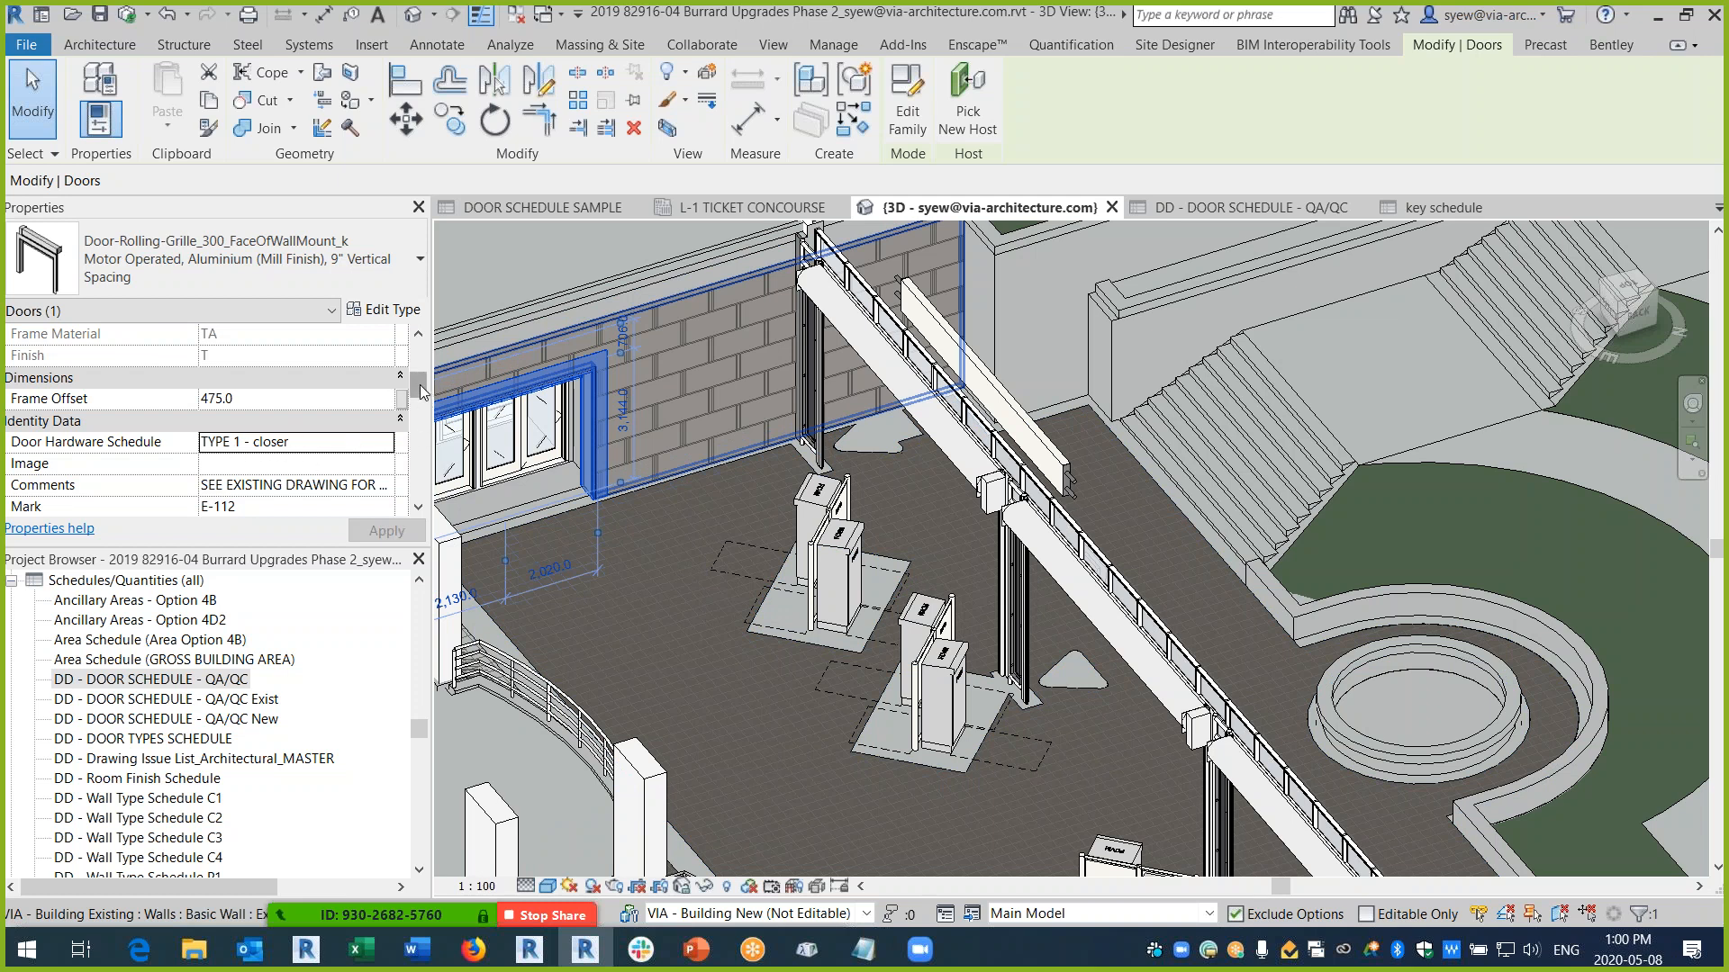
scroll(422, 383, "down", 2)
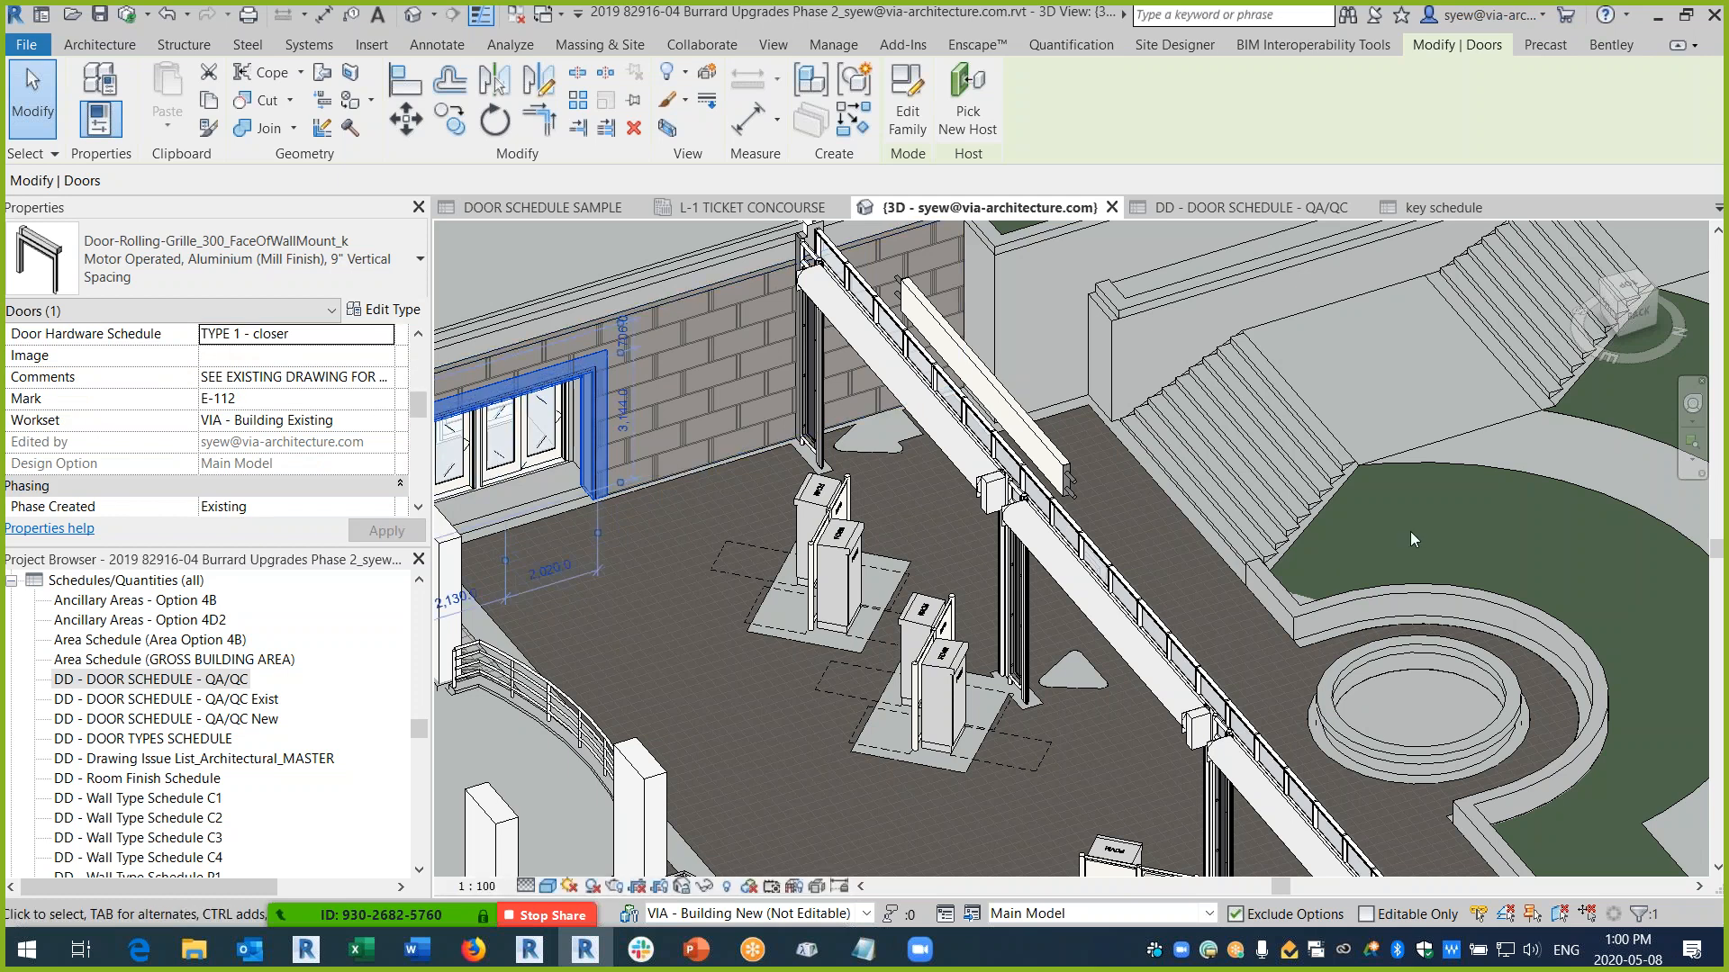